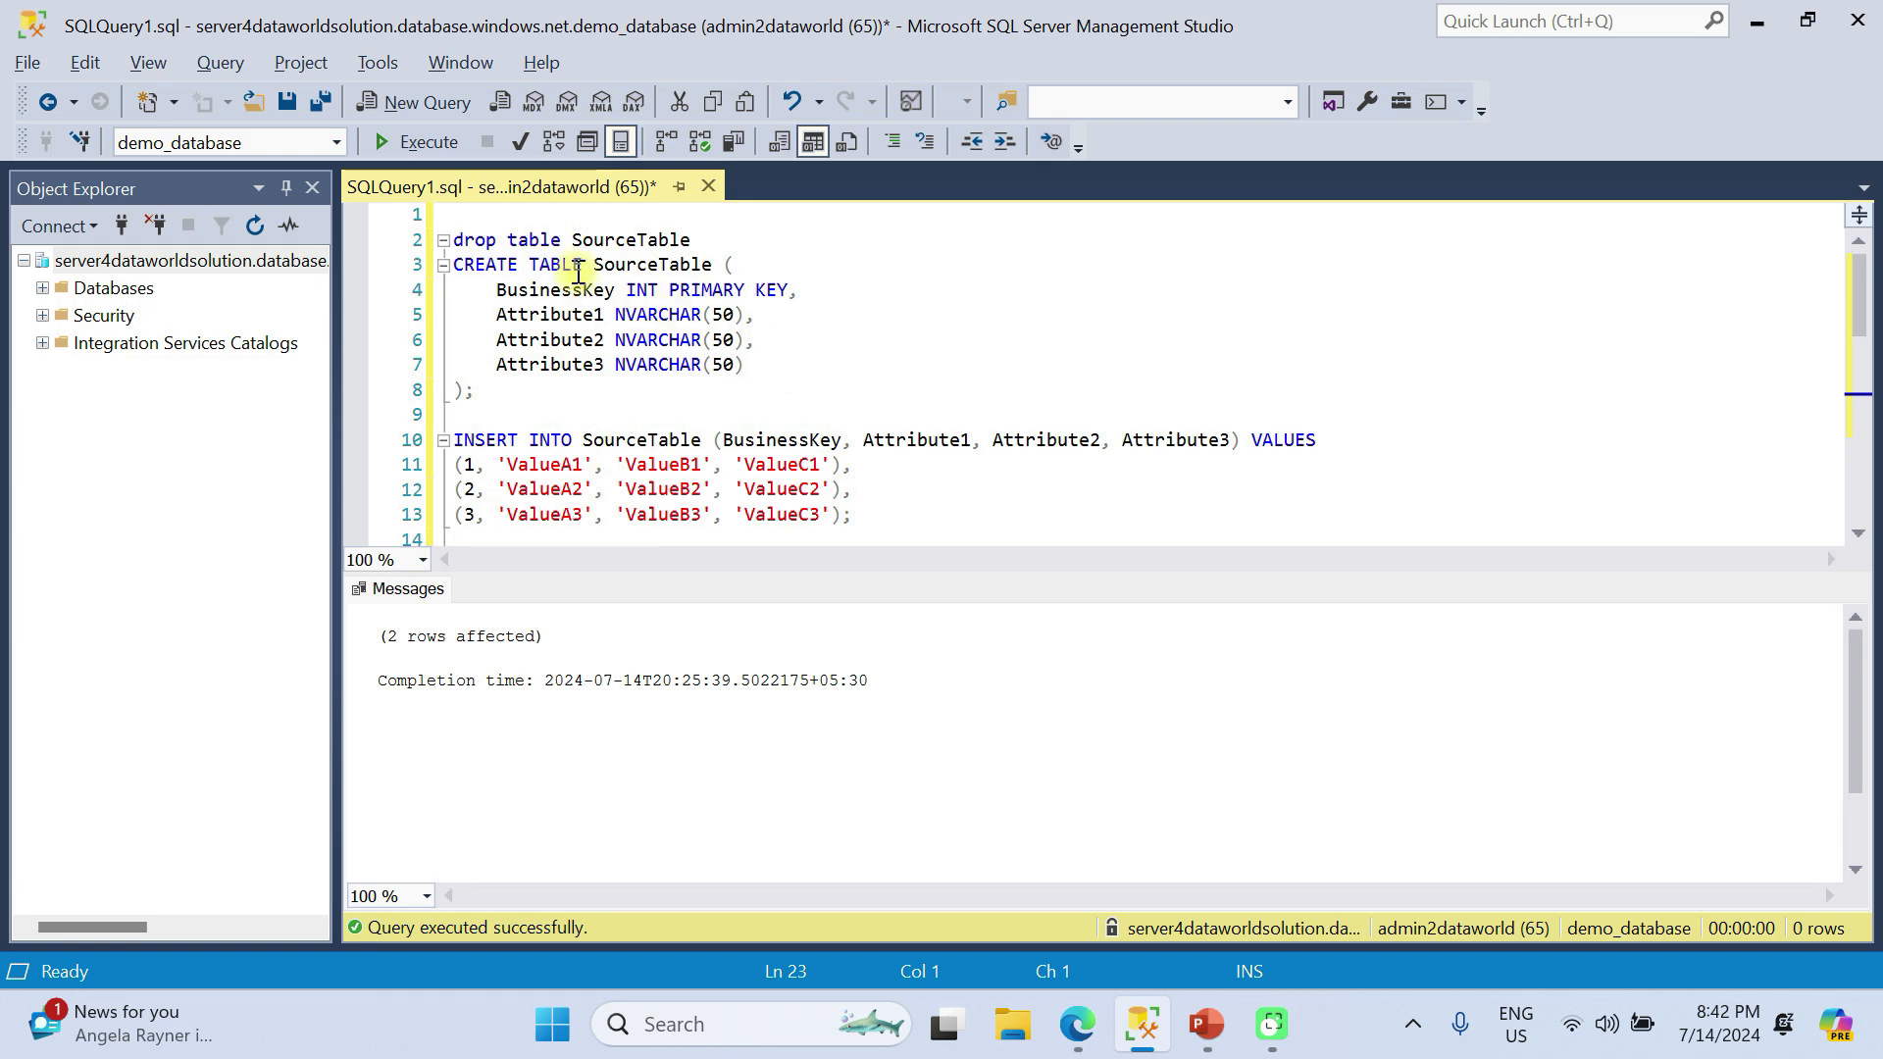
Run the drop statement for SourceTable, and recreate the table with its BusinessKey primary key and three NVARCHAR(50) attributes.
{"action": "left_click_drag", "start_coordinate": [692, 240], "coordinate": [412, 182]}
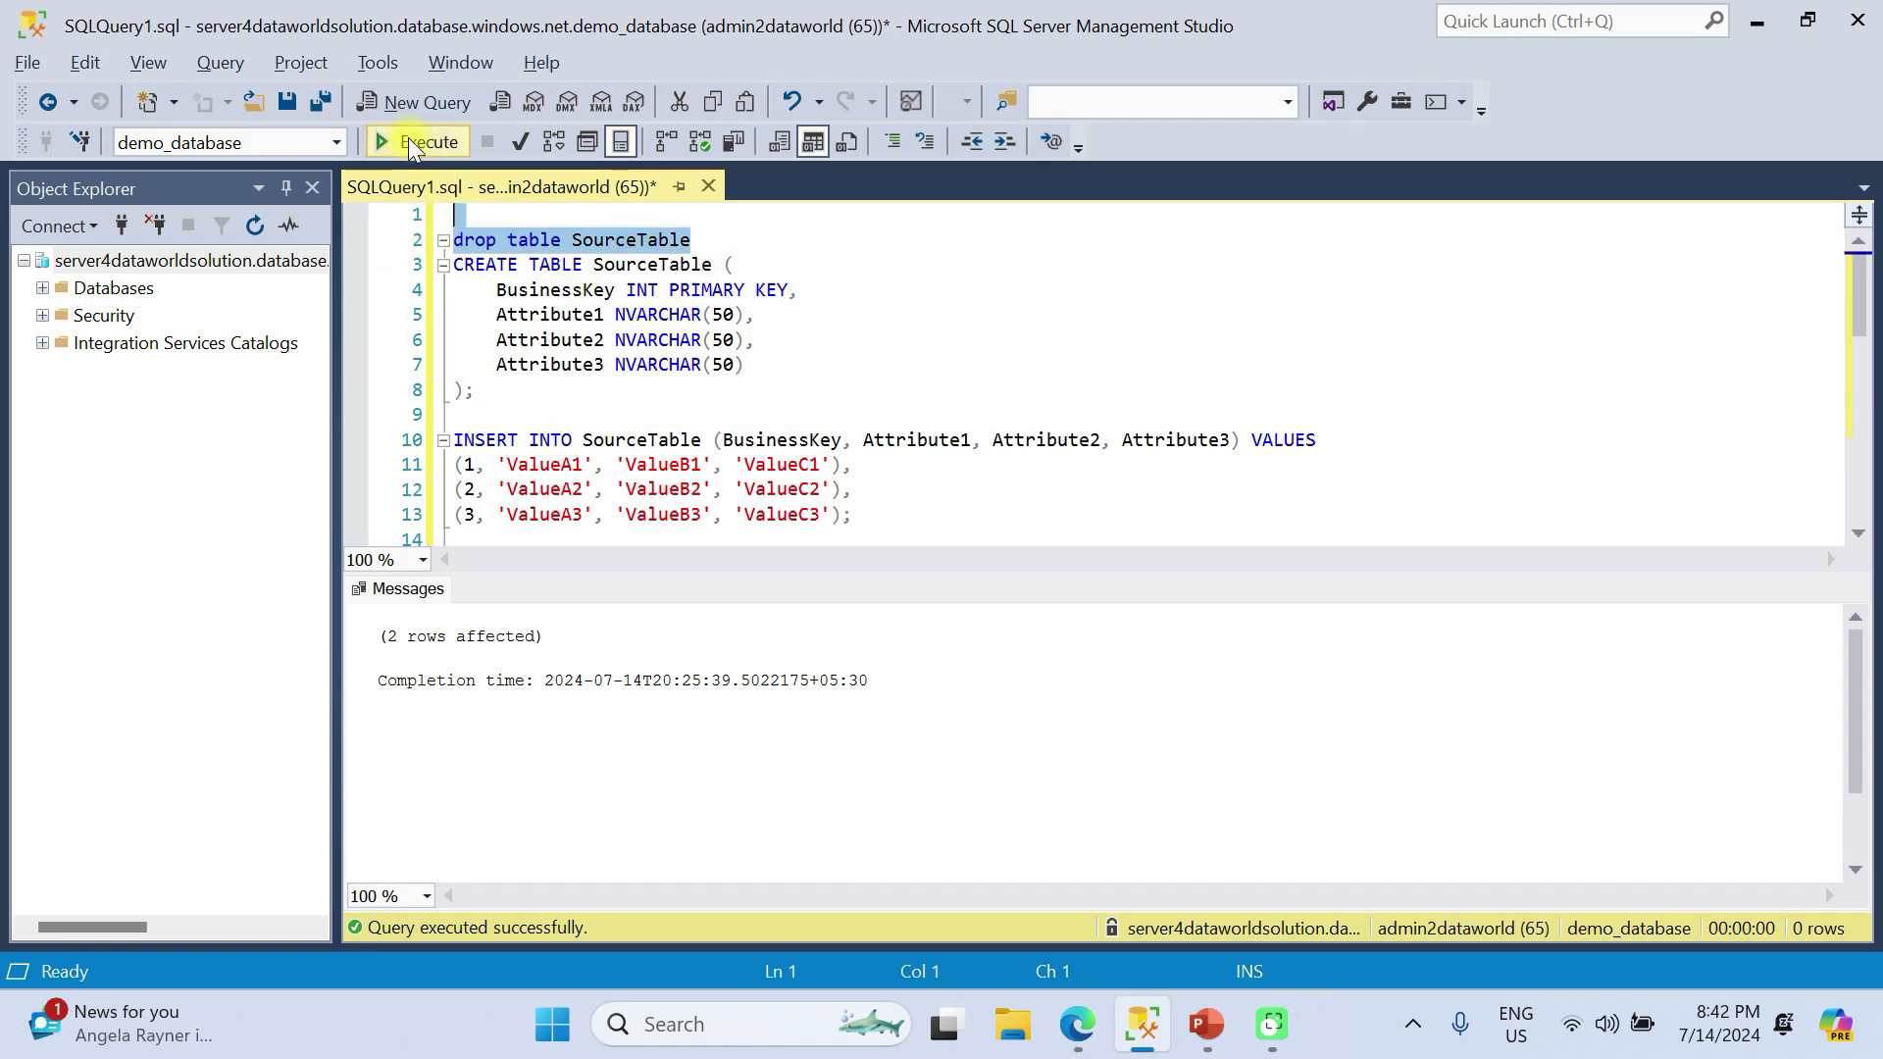
{"action": "left_click", "coordinate": [410, 143]}
{"action": "left_click_drag", "start_coordinate": [476, 391], "coordinate": [454, 264]}
{"action": "left_click", "coordinate": [420, 144]}
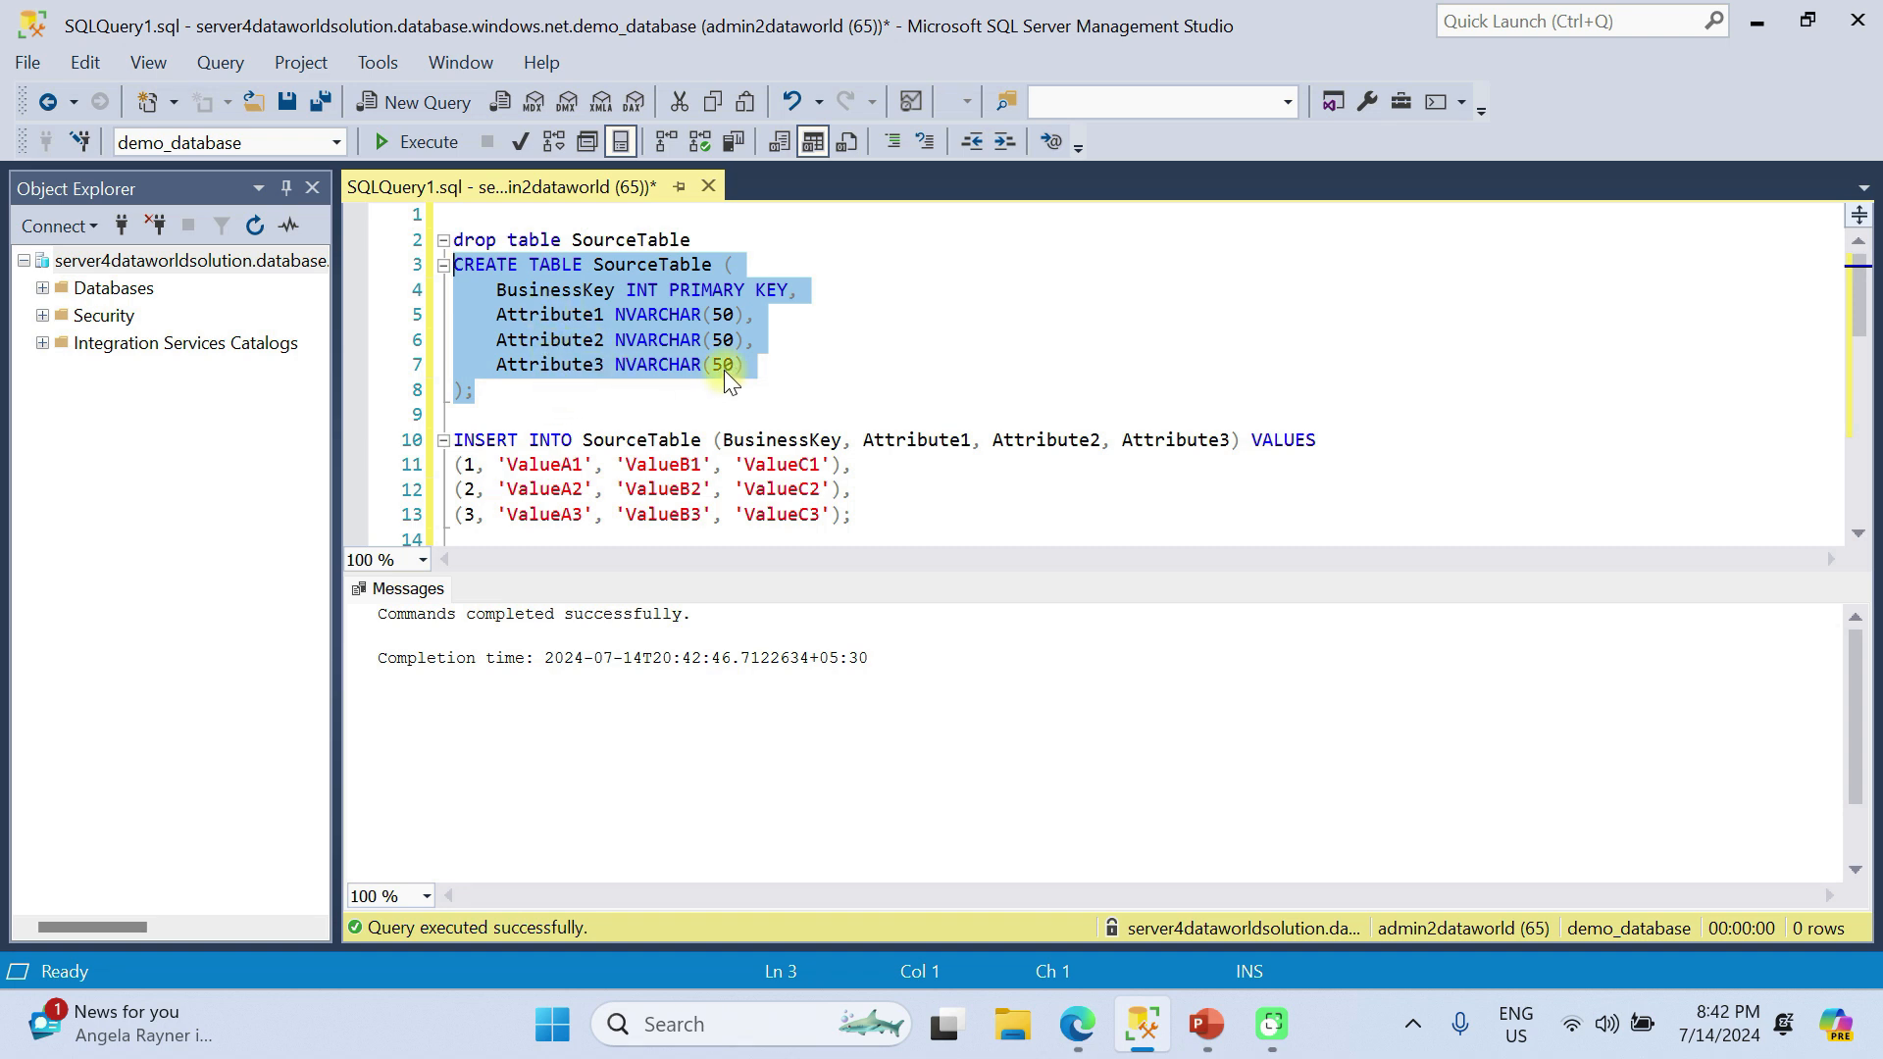
Run the INSERT statement that adds the rows with business keys 1, 2 and 3 to SourceTable.
{"action": "scroll", "coordinate": [549, 368], "scroll_direction": "down", "scroll_amount": 2}
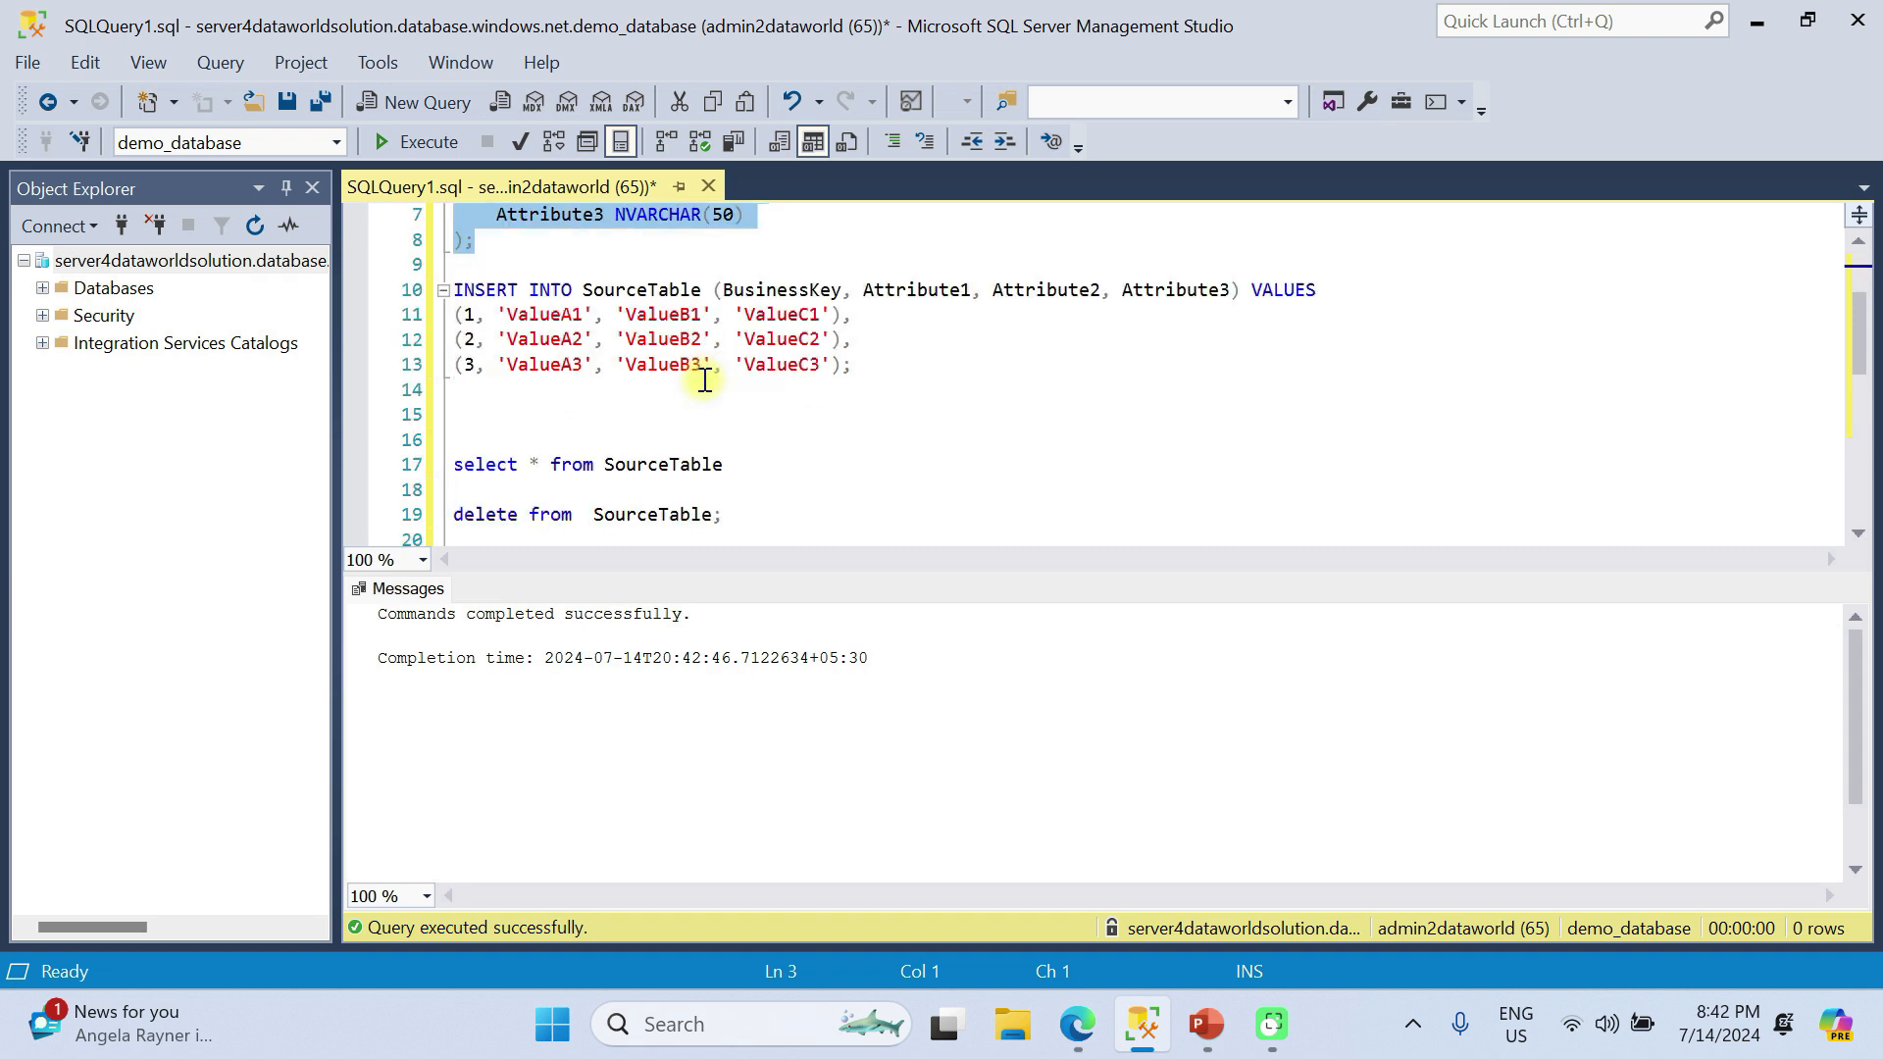
{"action": "left_click_drag", "start_coordinate": [459, 392], "coordinate": [454, 289]}
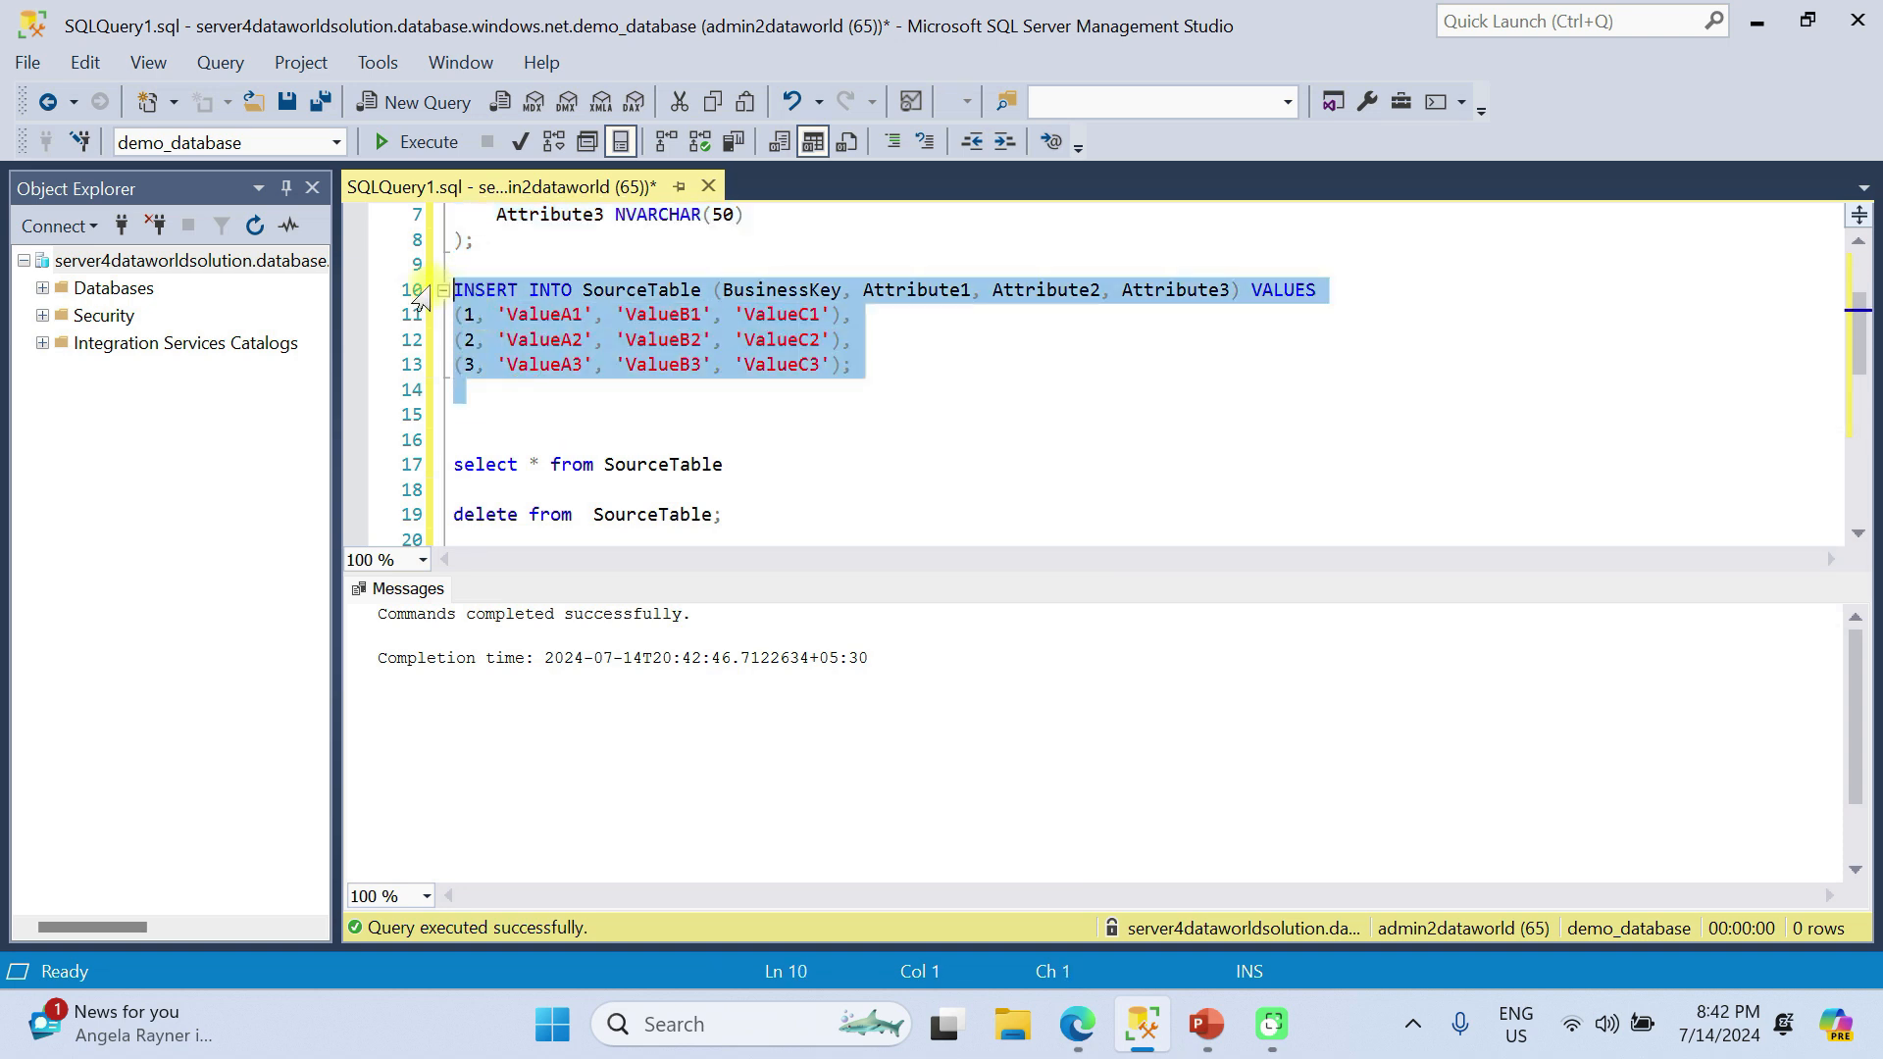
{"action": "left_click", "coordinate": [422, 145]}
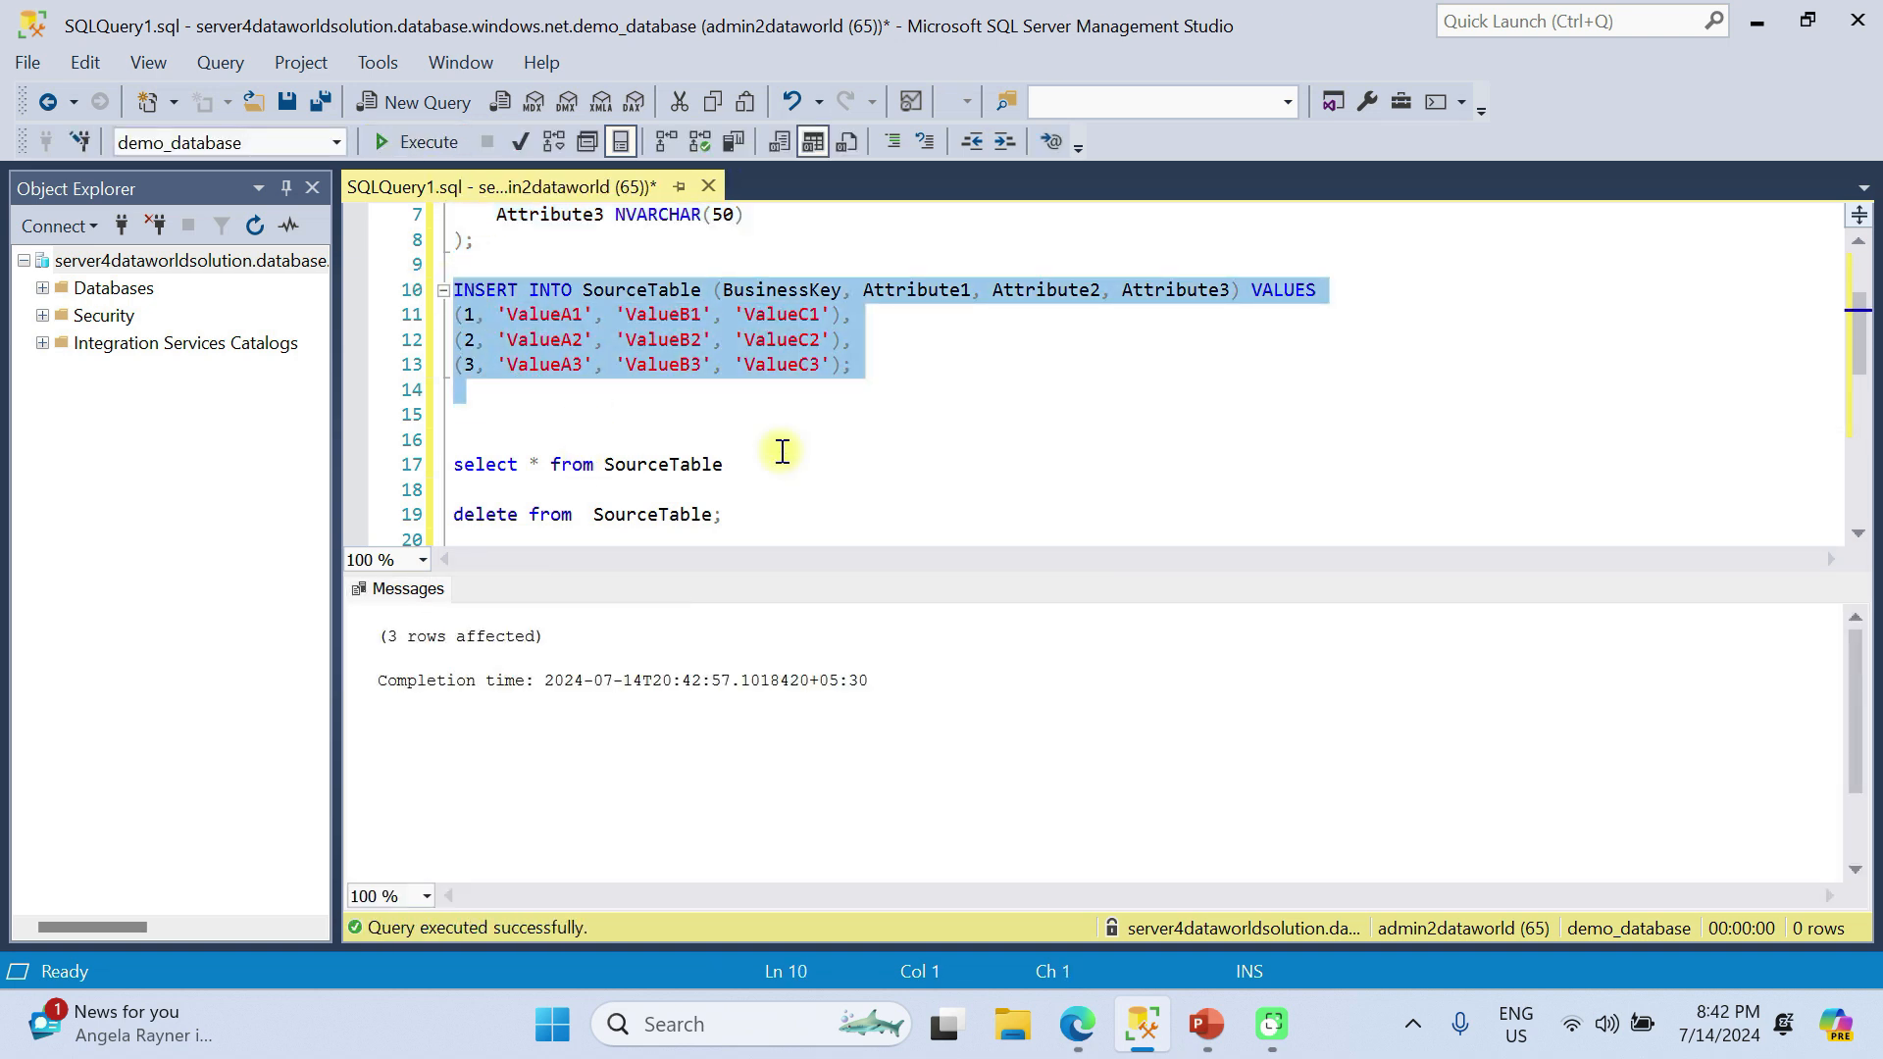
Query all rows of SourceTable with the select statement.
{"action": "left_click", "coordinate": [774, 457]}
{"action": "left_click_drag", "start_coordinate": [774, 457], "coordinate": [454, 414]}
{"action": "left_click", "coordinate": [419, 143]}
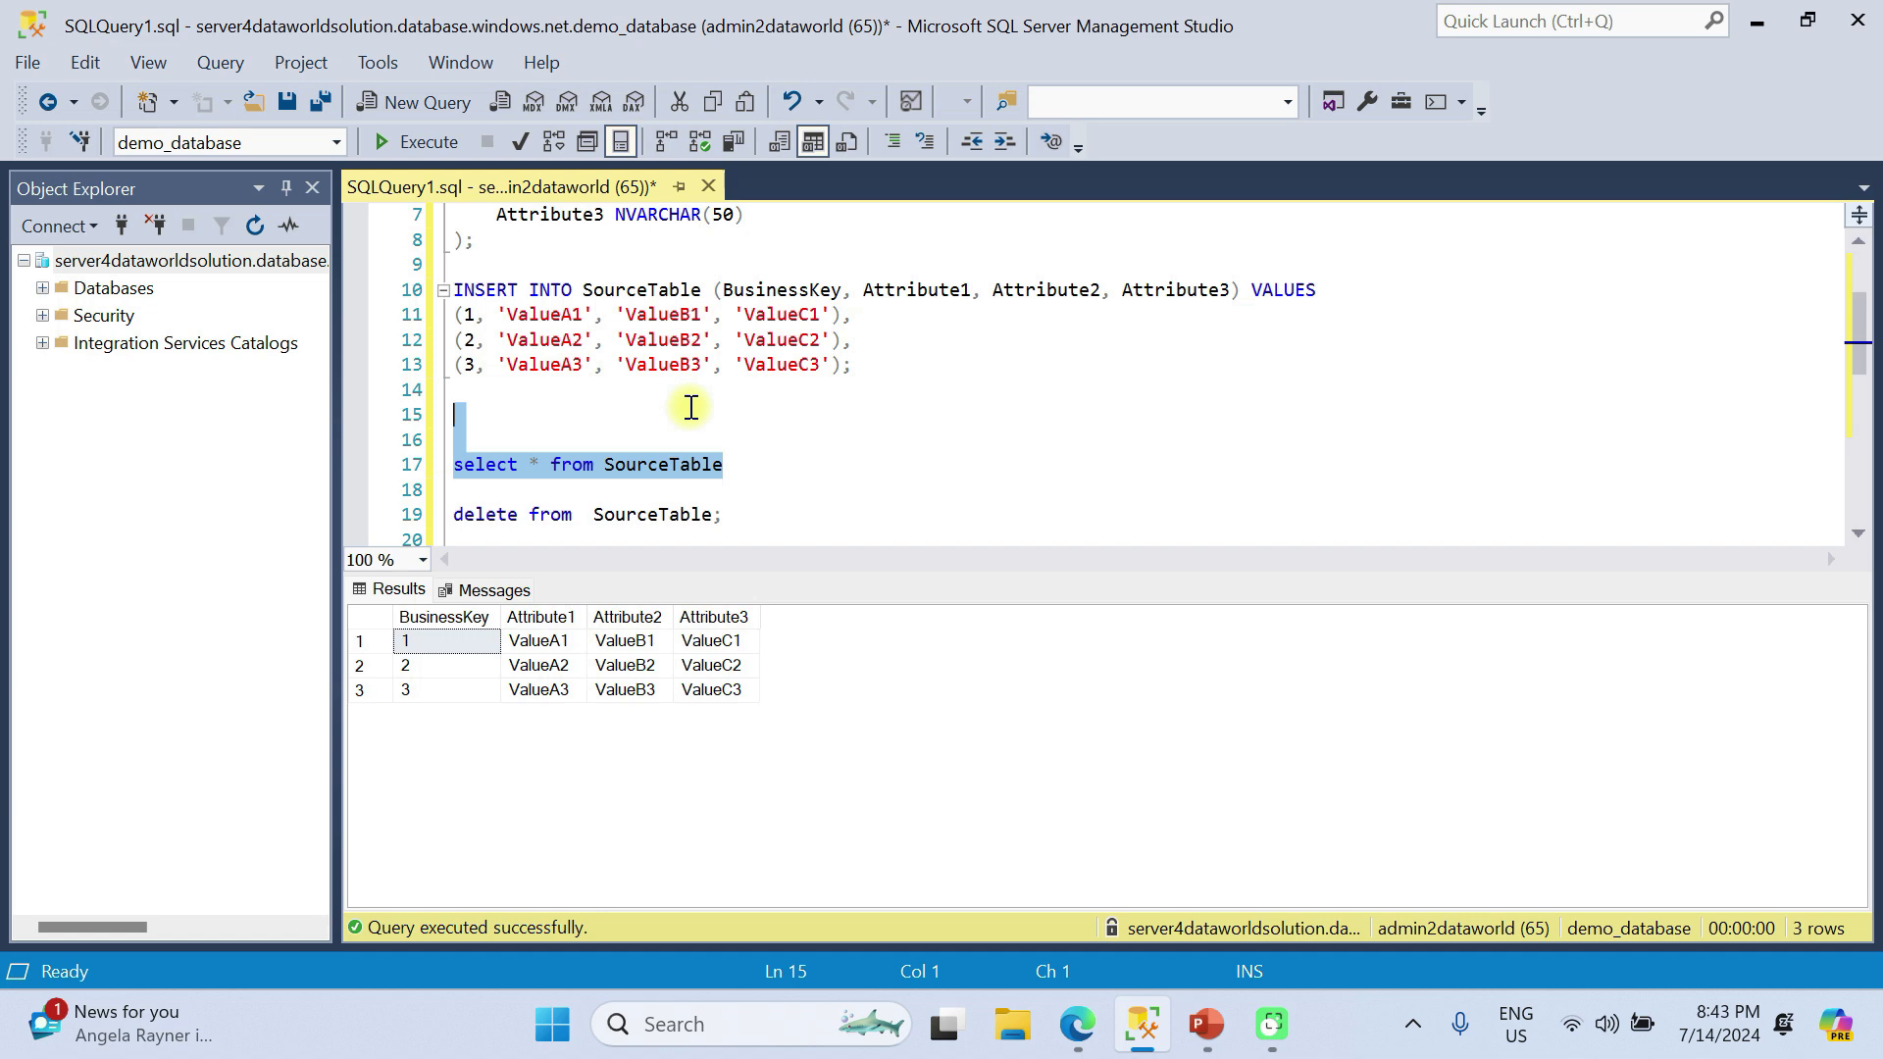
Switch to the Snowflake SCD TYPE 2 worksheet and create or replace my_sequence with START = 100 and INCREMENT = 1.
{"action": "key", "text": "alt+Tab"}
{"action": "key", "text": "alt+Tab"}
{"action": "key", "text": "alt+Tab"}
{"action": "key", "text": "alt+Tab"}
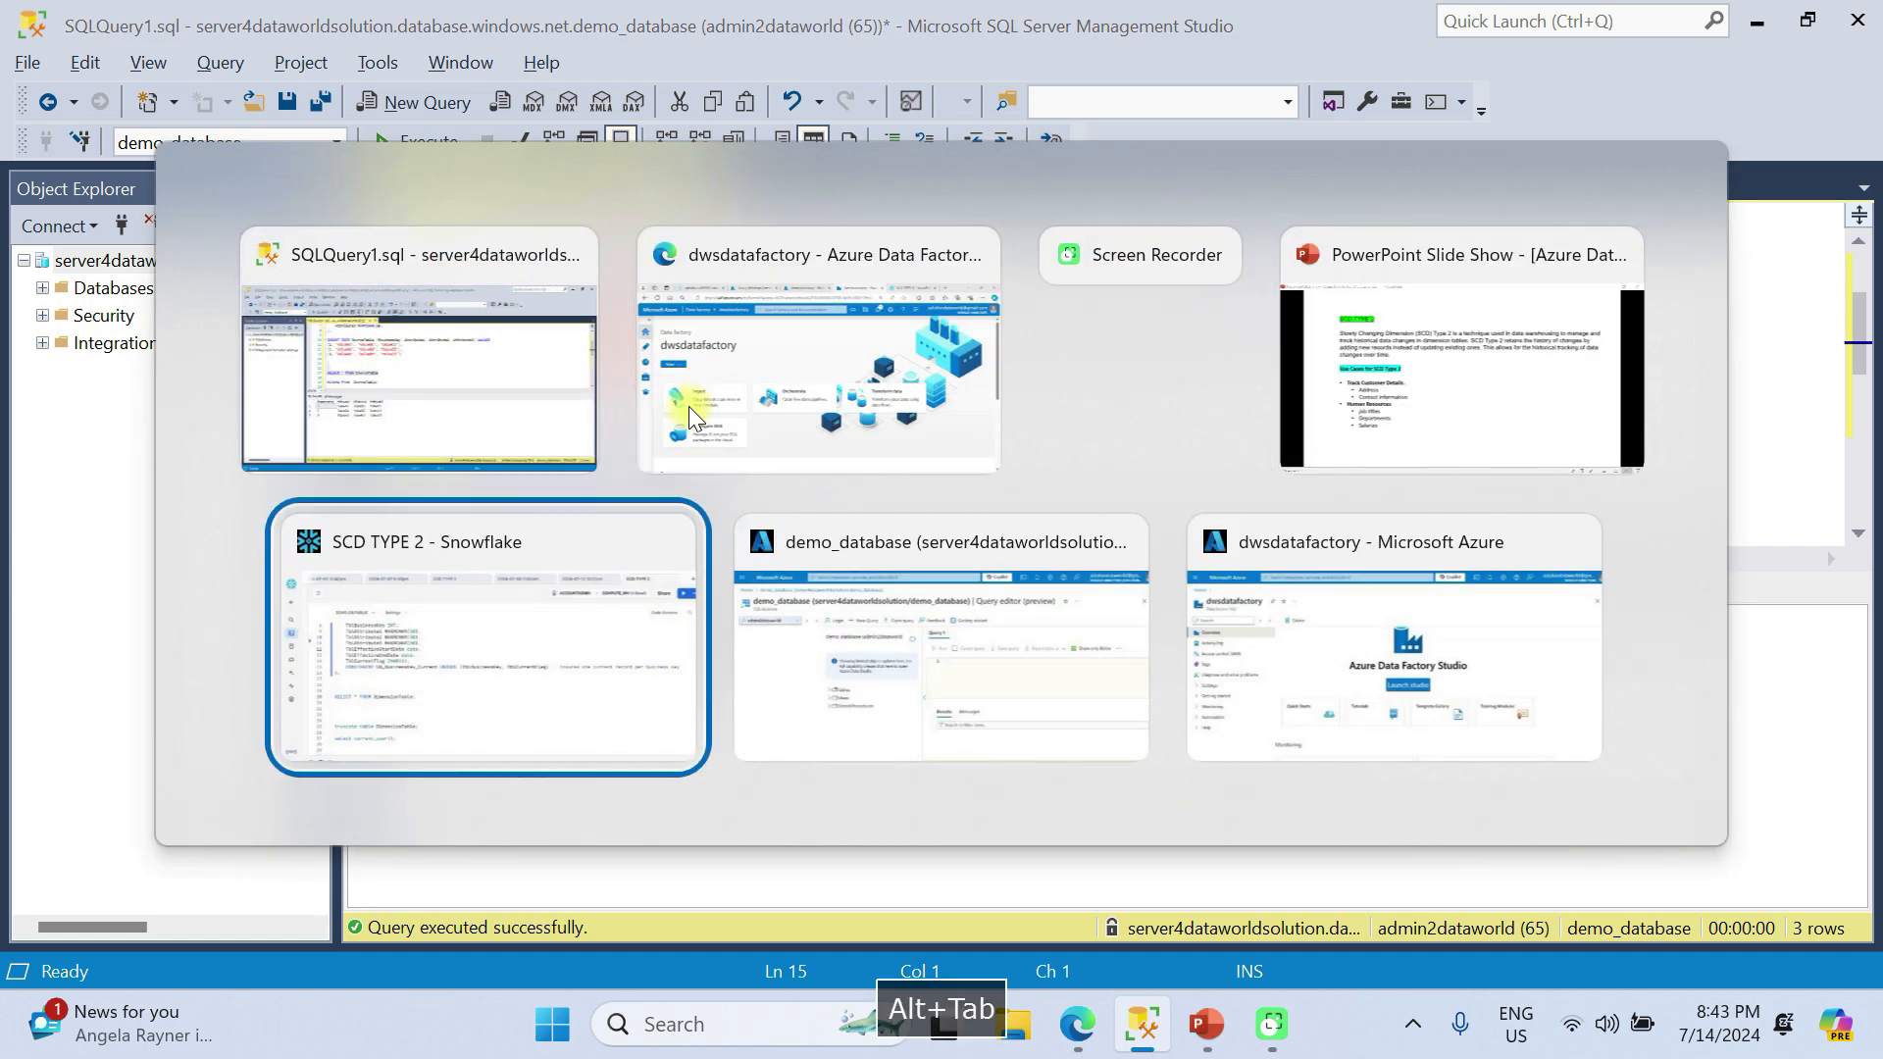
{"action": "scroll", "coordinate": [588, 378], "scroll_direction": "up", "scroll_amount": 3}
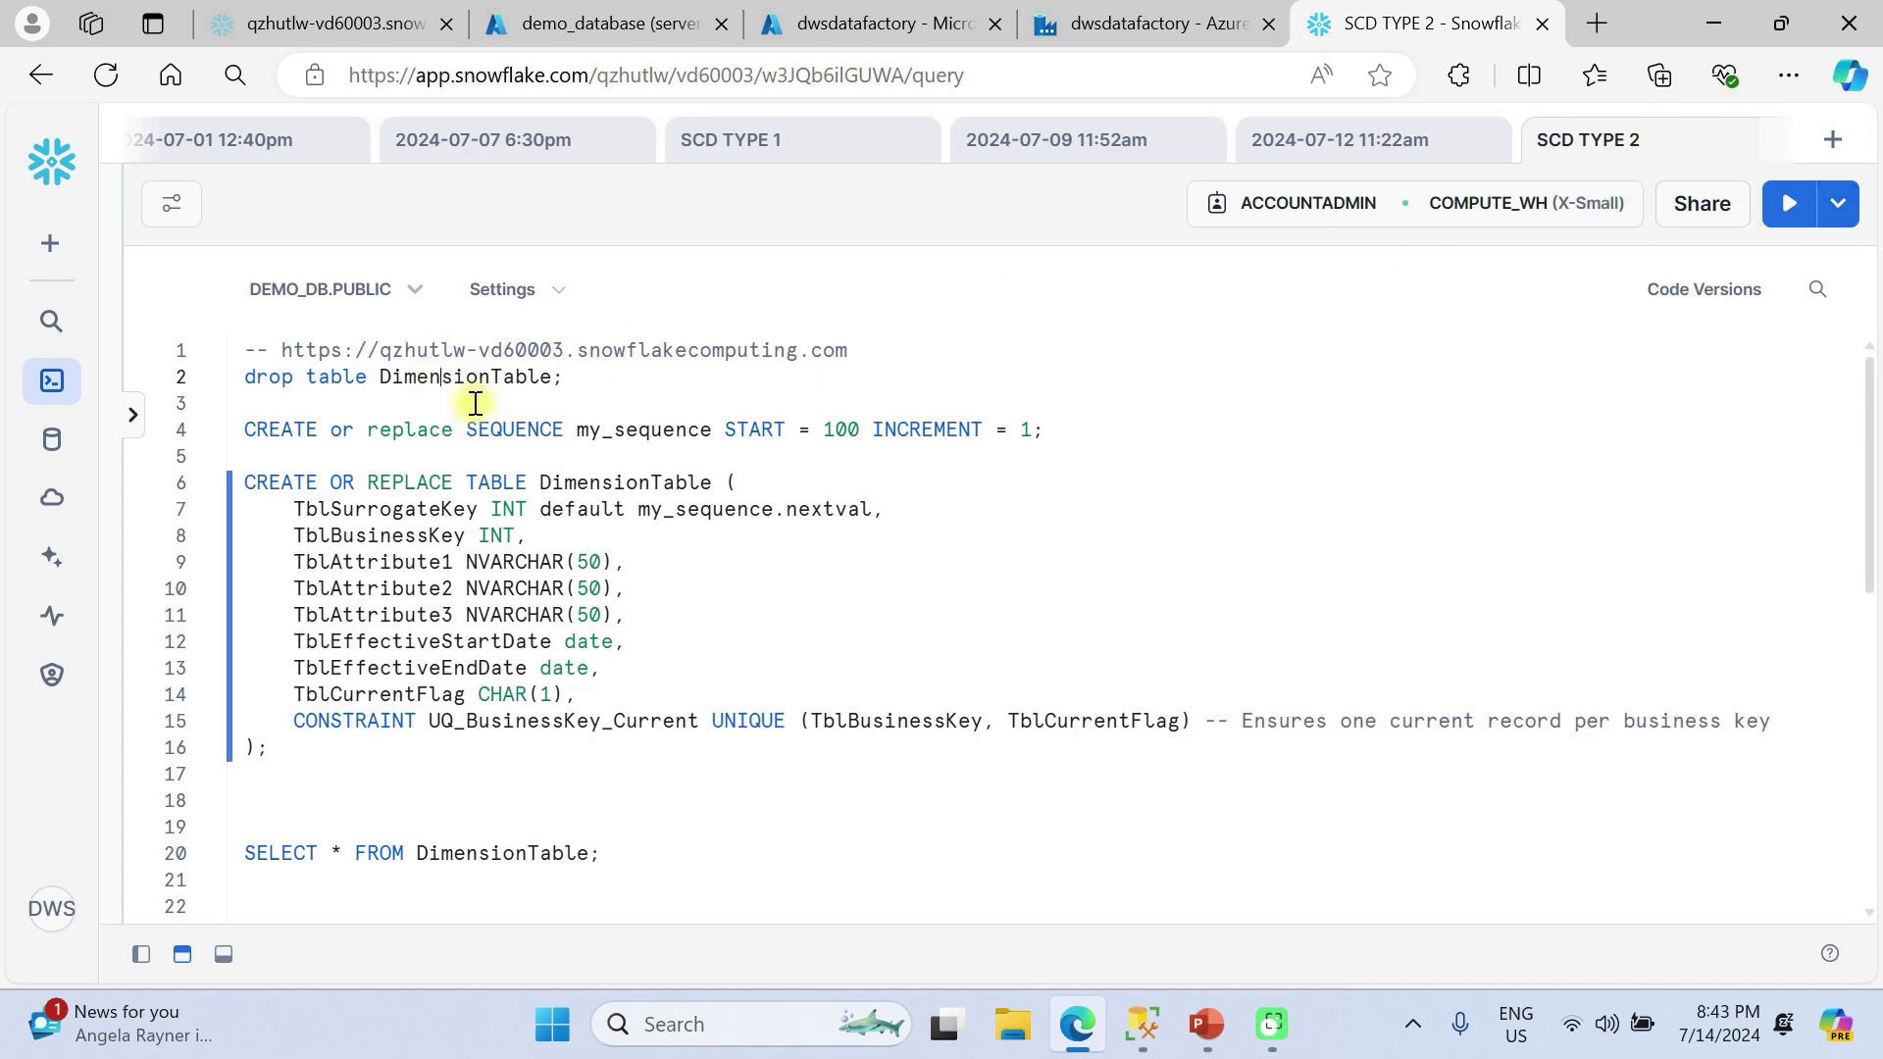
{"action": "left_click", "coordinate": [1787, 204]}
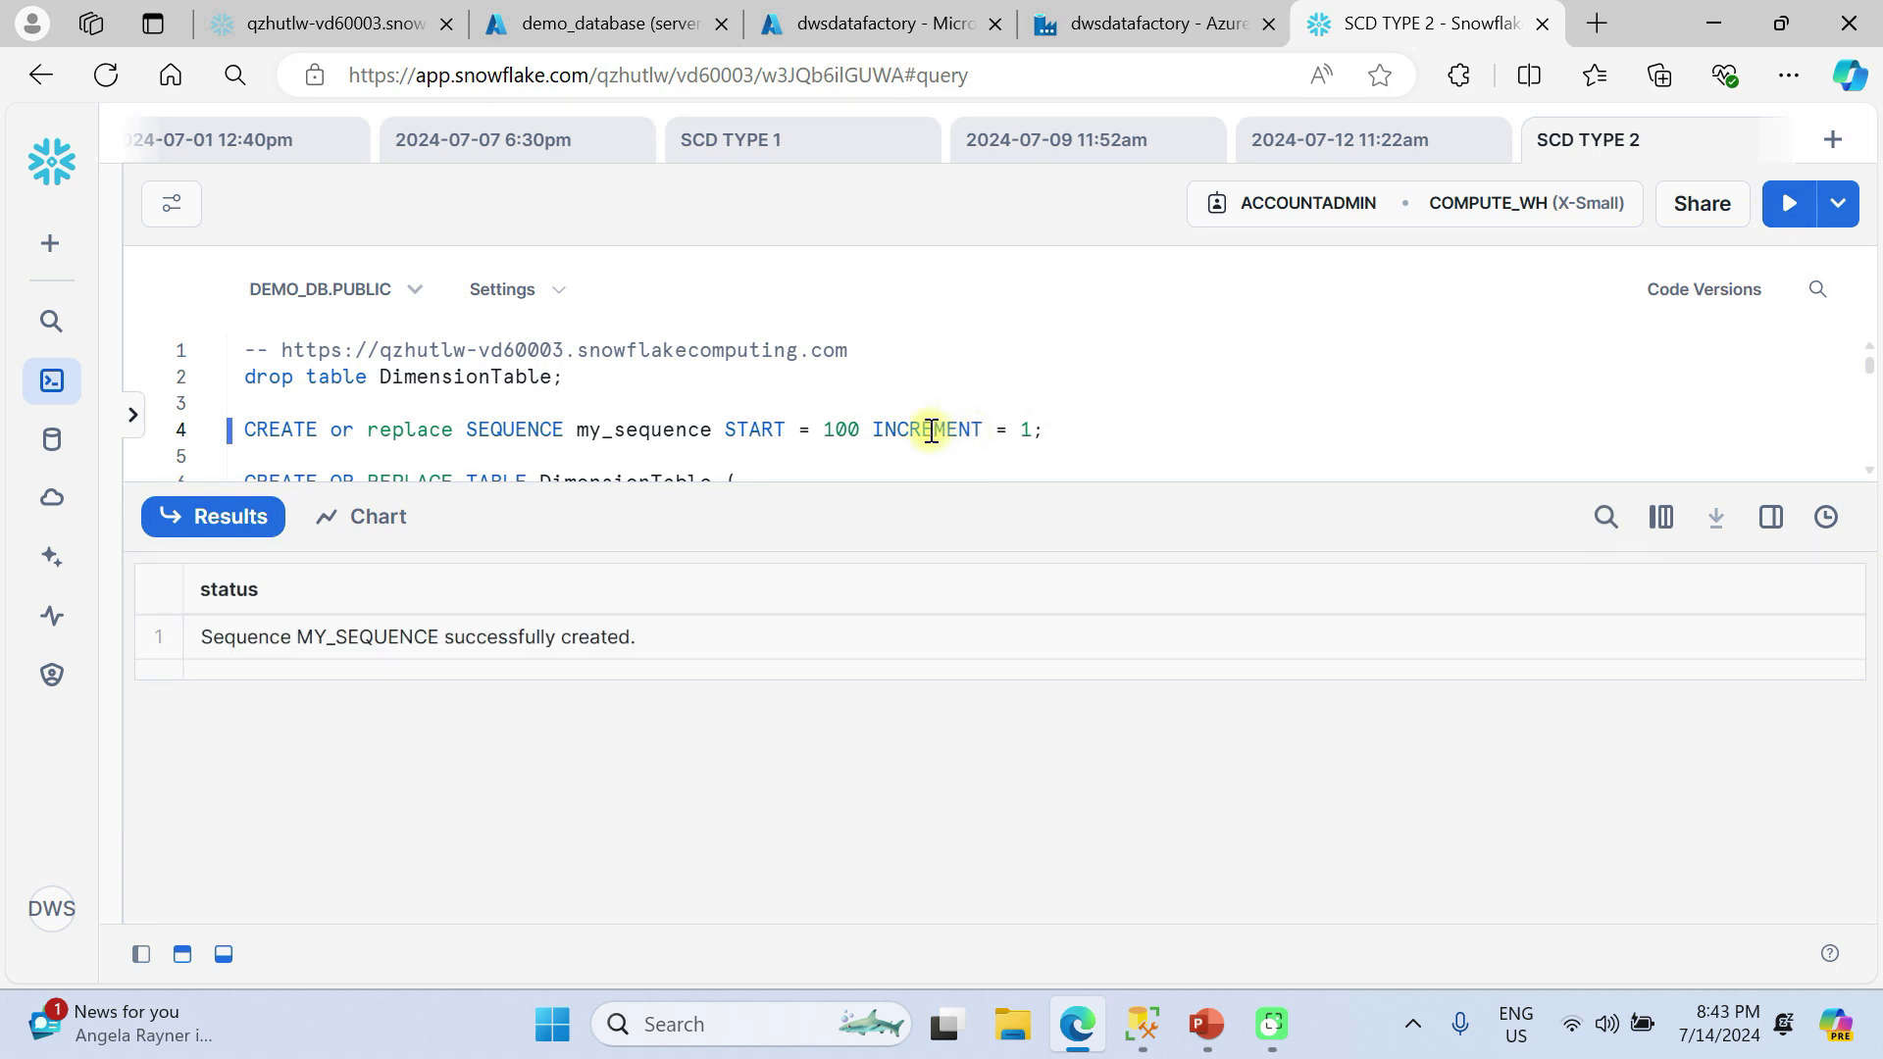
Examine the DimensionTable definition: the my_sequence surrogate key default, the business key and attribute columns, and the effective date and current flag columns.
{"action": "scroll", "coordinate": [929, 427], "scroll_direction": "down", "scroll_amount": 1}
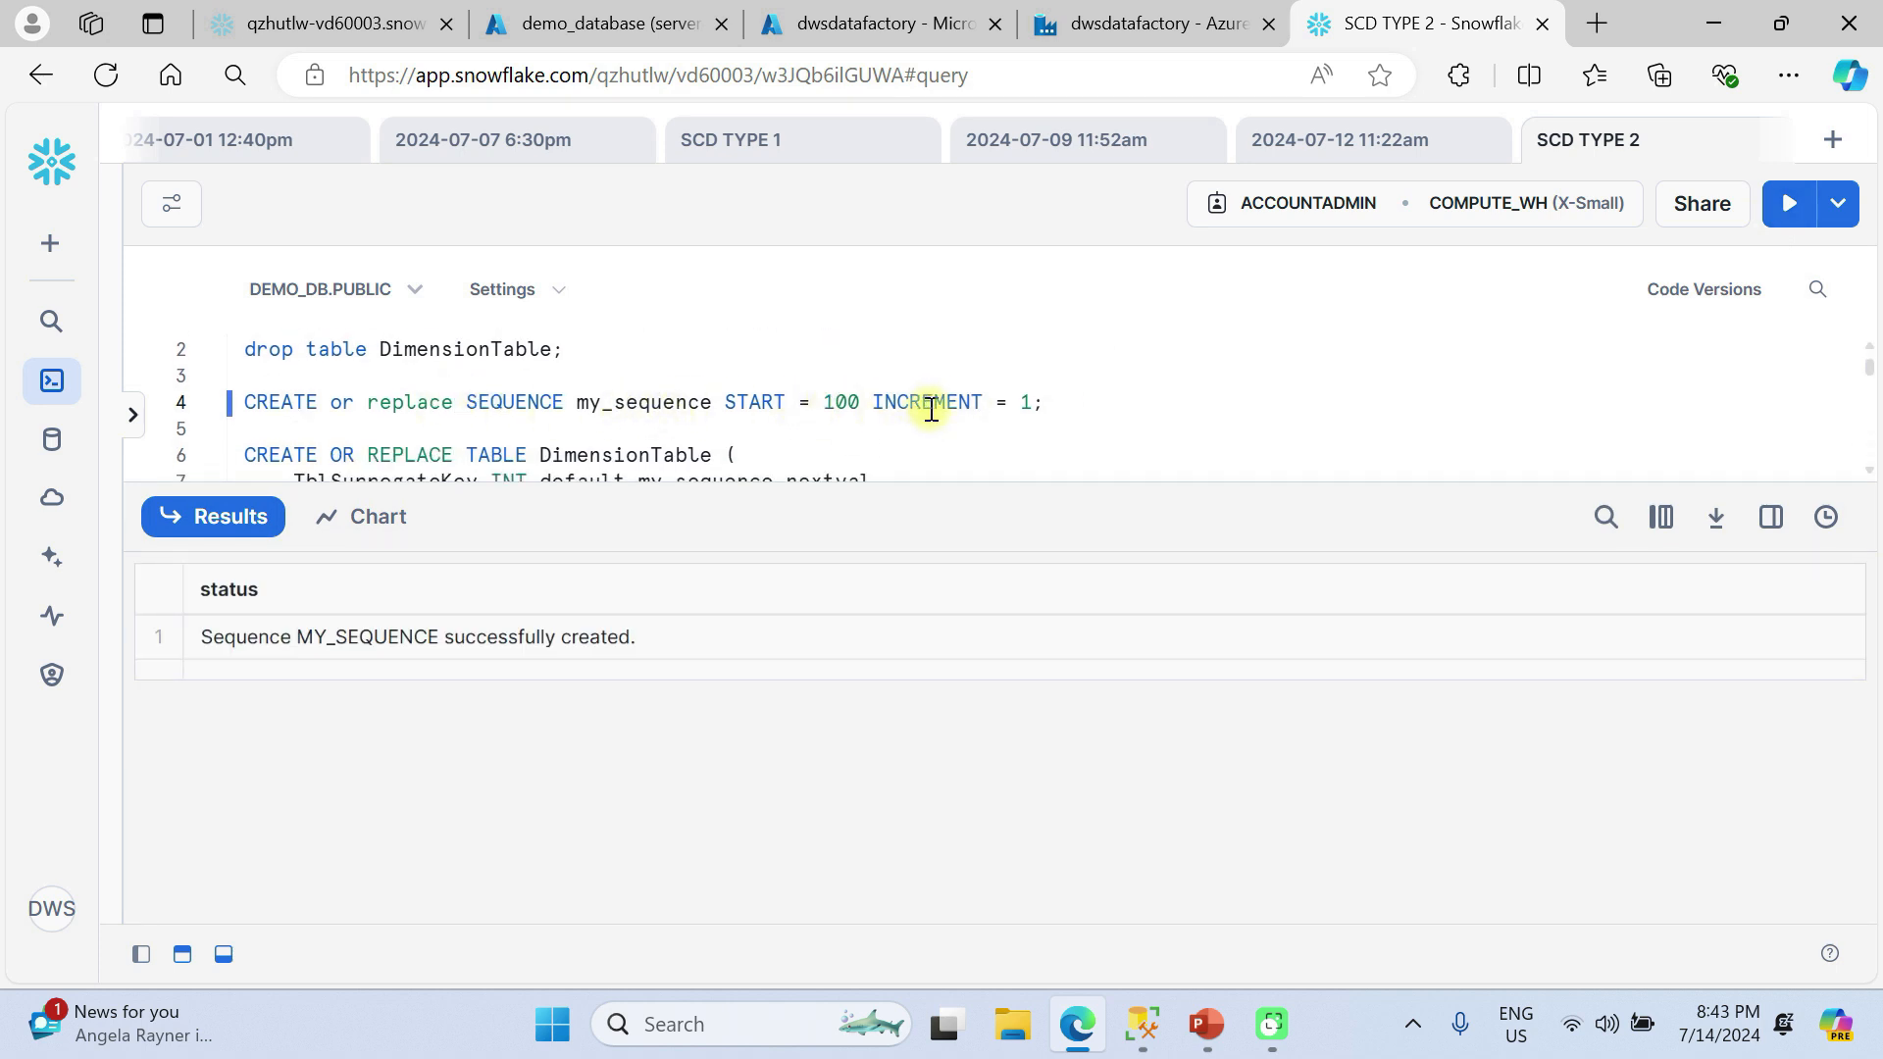
{"action": "scroll", "coordinate": [770, 444], "scroll_direction": "down", "scroll_amount": 1}
{"action": "scroll", "coordinate": [770, 444], "scroll_direction": "down", "scroll_amount": 2}
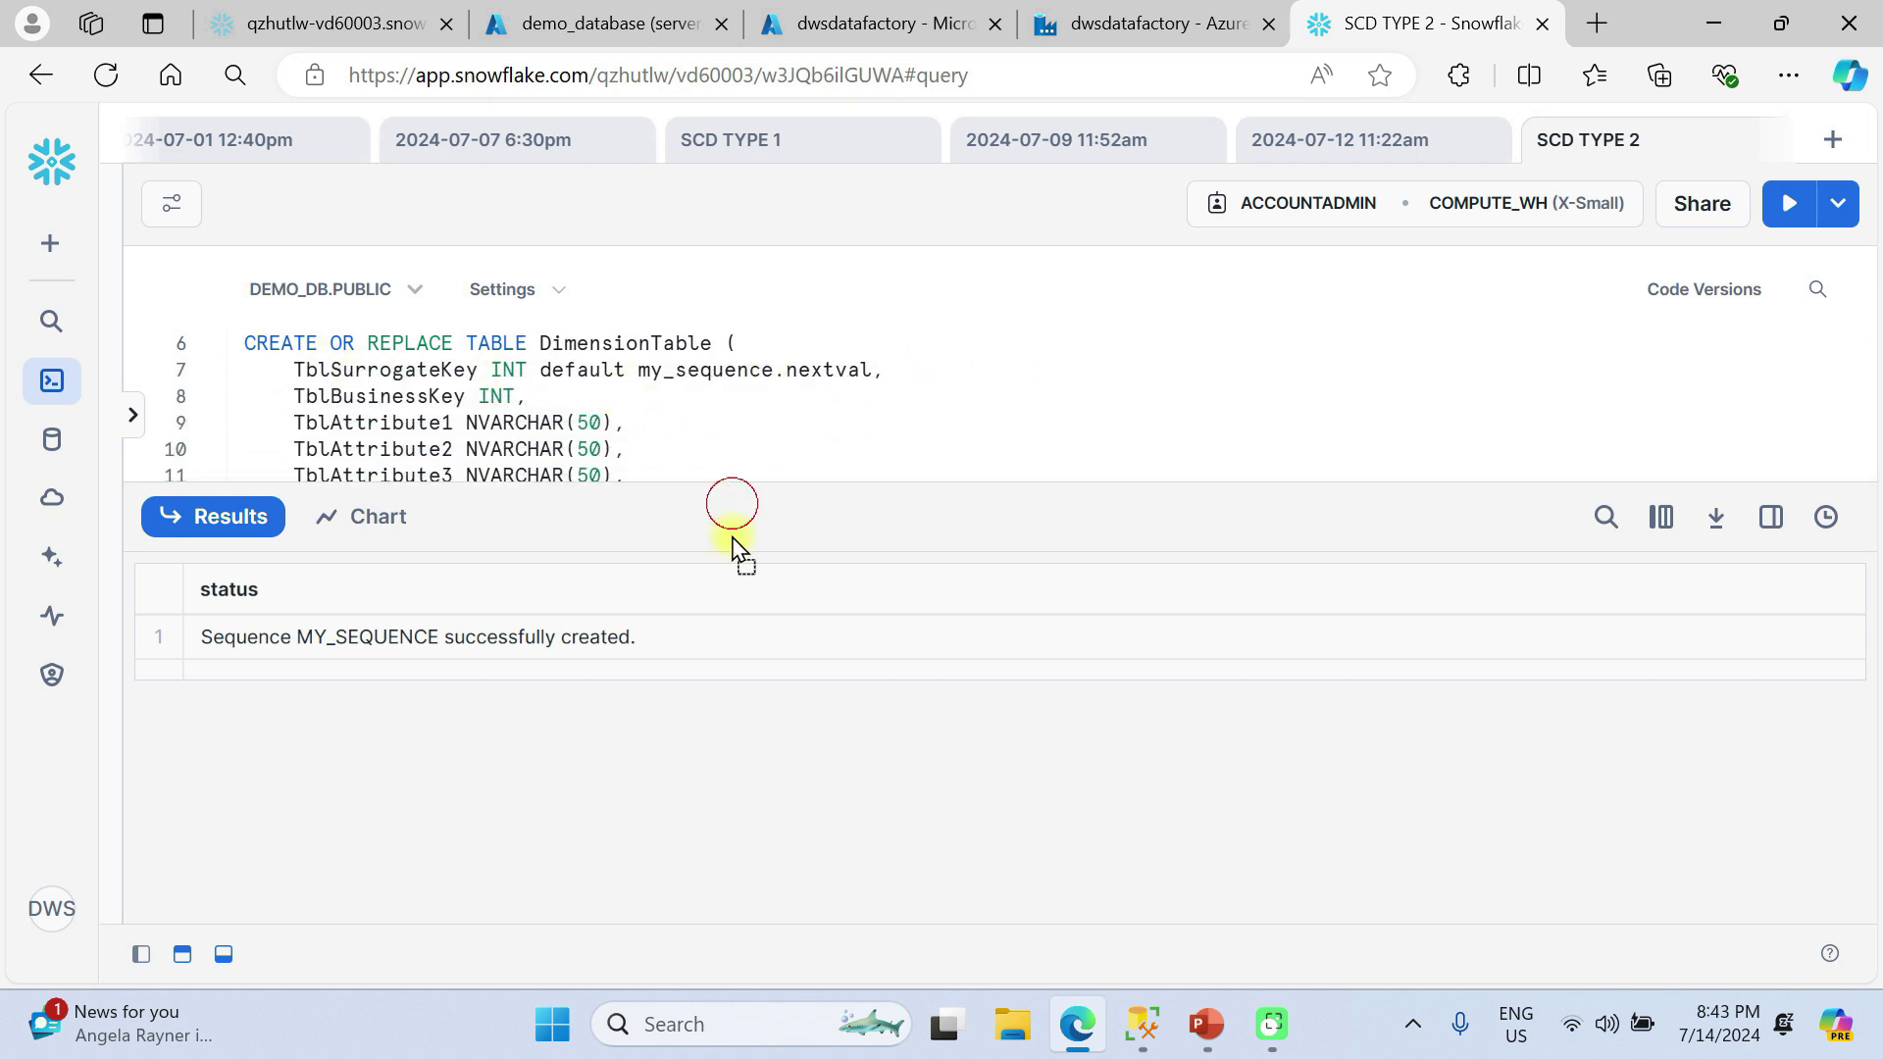
{"action": "left_click_drag", "start_coordinate": [731, 504], "coordinate": [723, 782]}
{"action": "scroll", "coordinate": [673, 496], "scroll_direction": "up", "scroll_amount": 2}
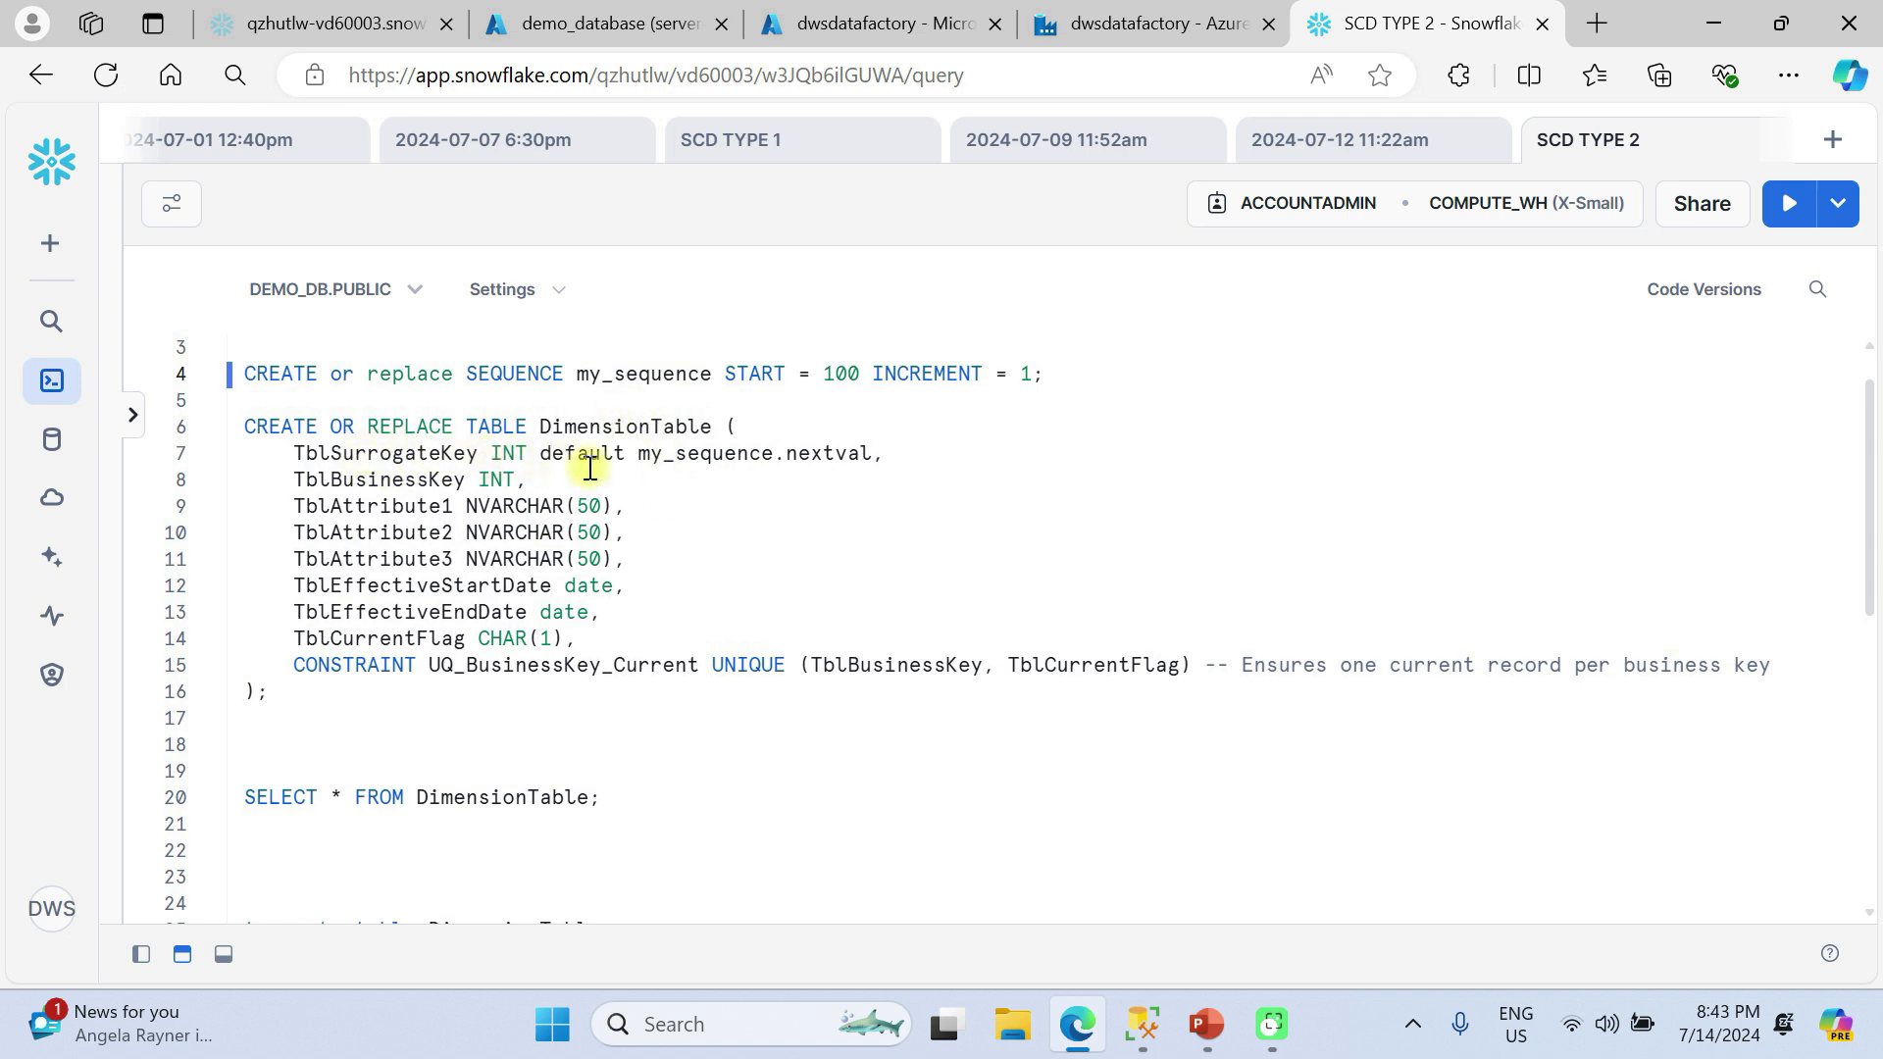
{"action": "scroll", "coordinate": [774, 421], "scroll_direction": "up", "scroll_amount": 1}
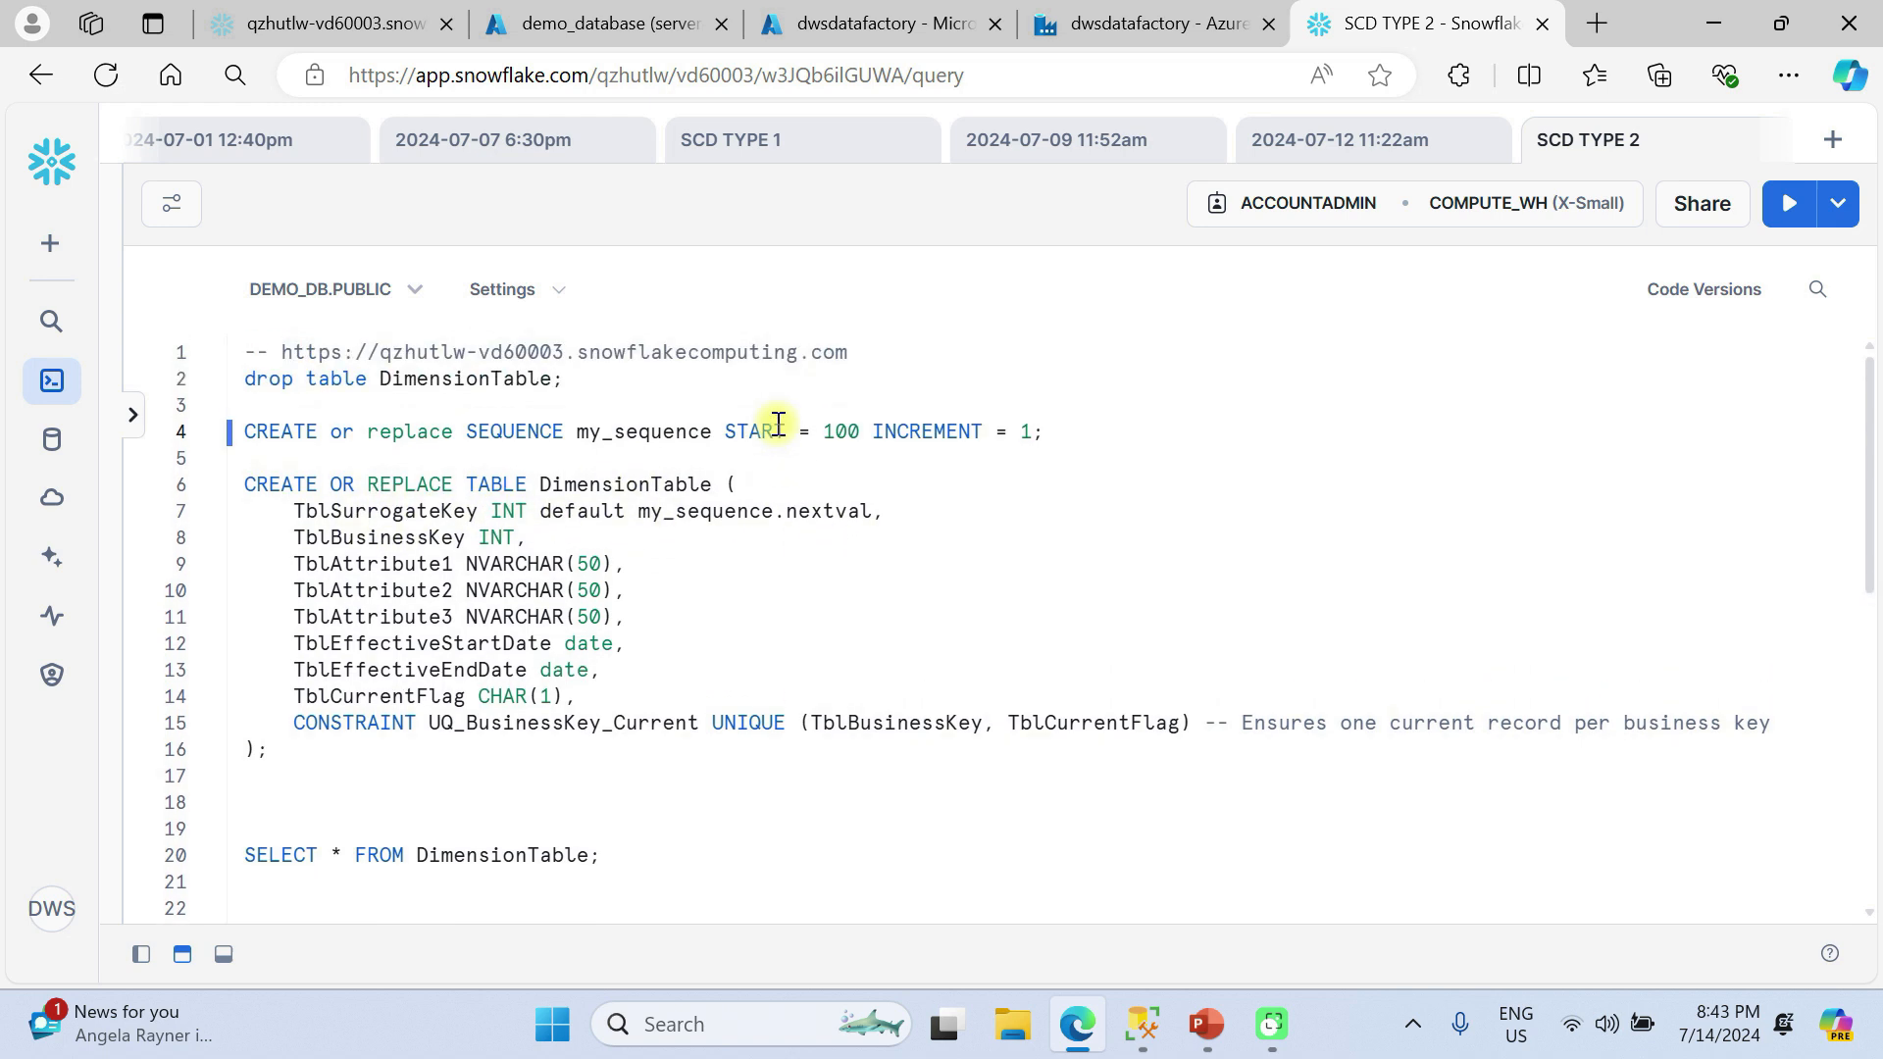
{"action": "double_click", "coordinate": [666, 433]}
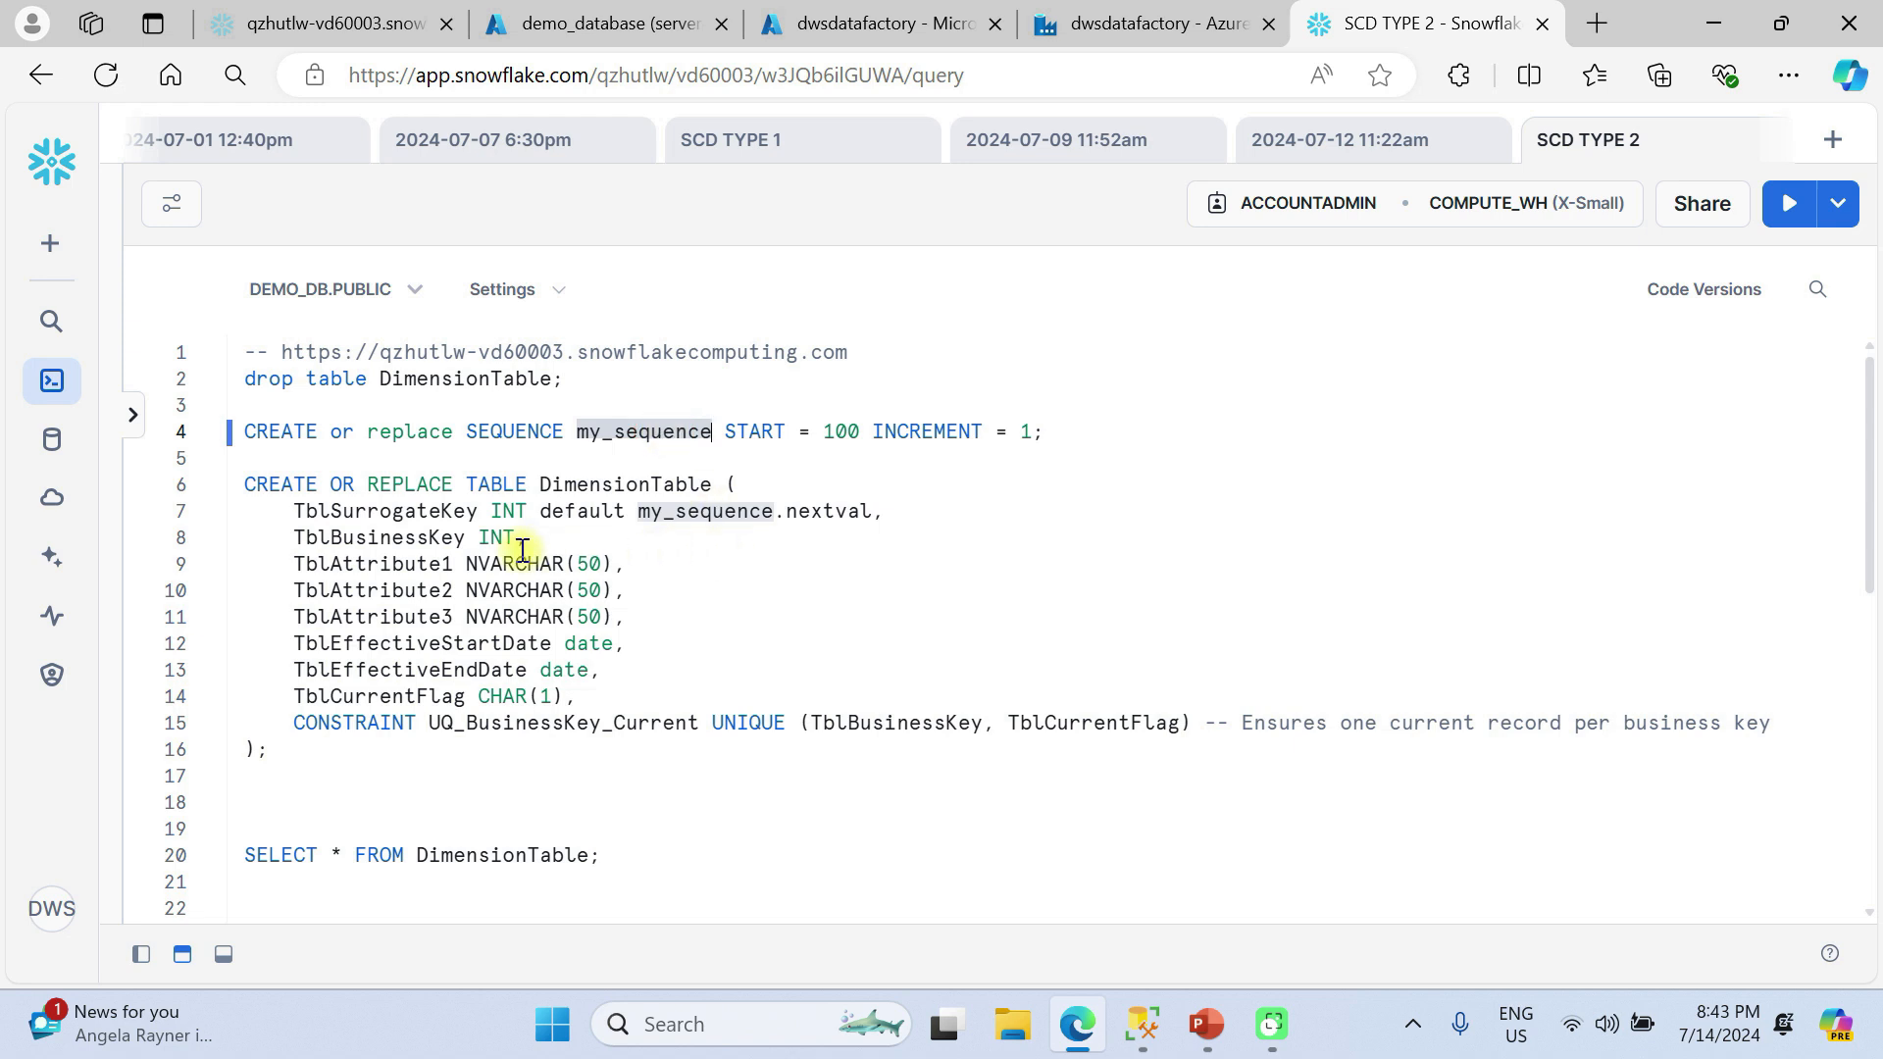
{"action": "left_click_drag", "start_coordinate": [293, 538], "coordinate": [651, 617]}
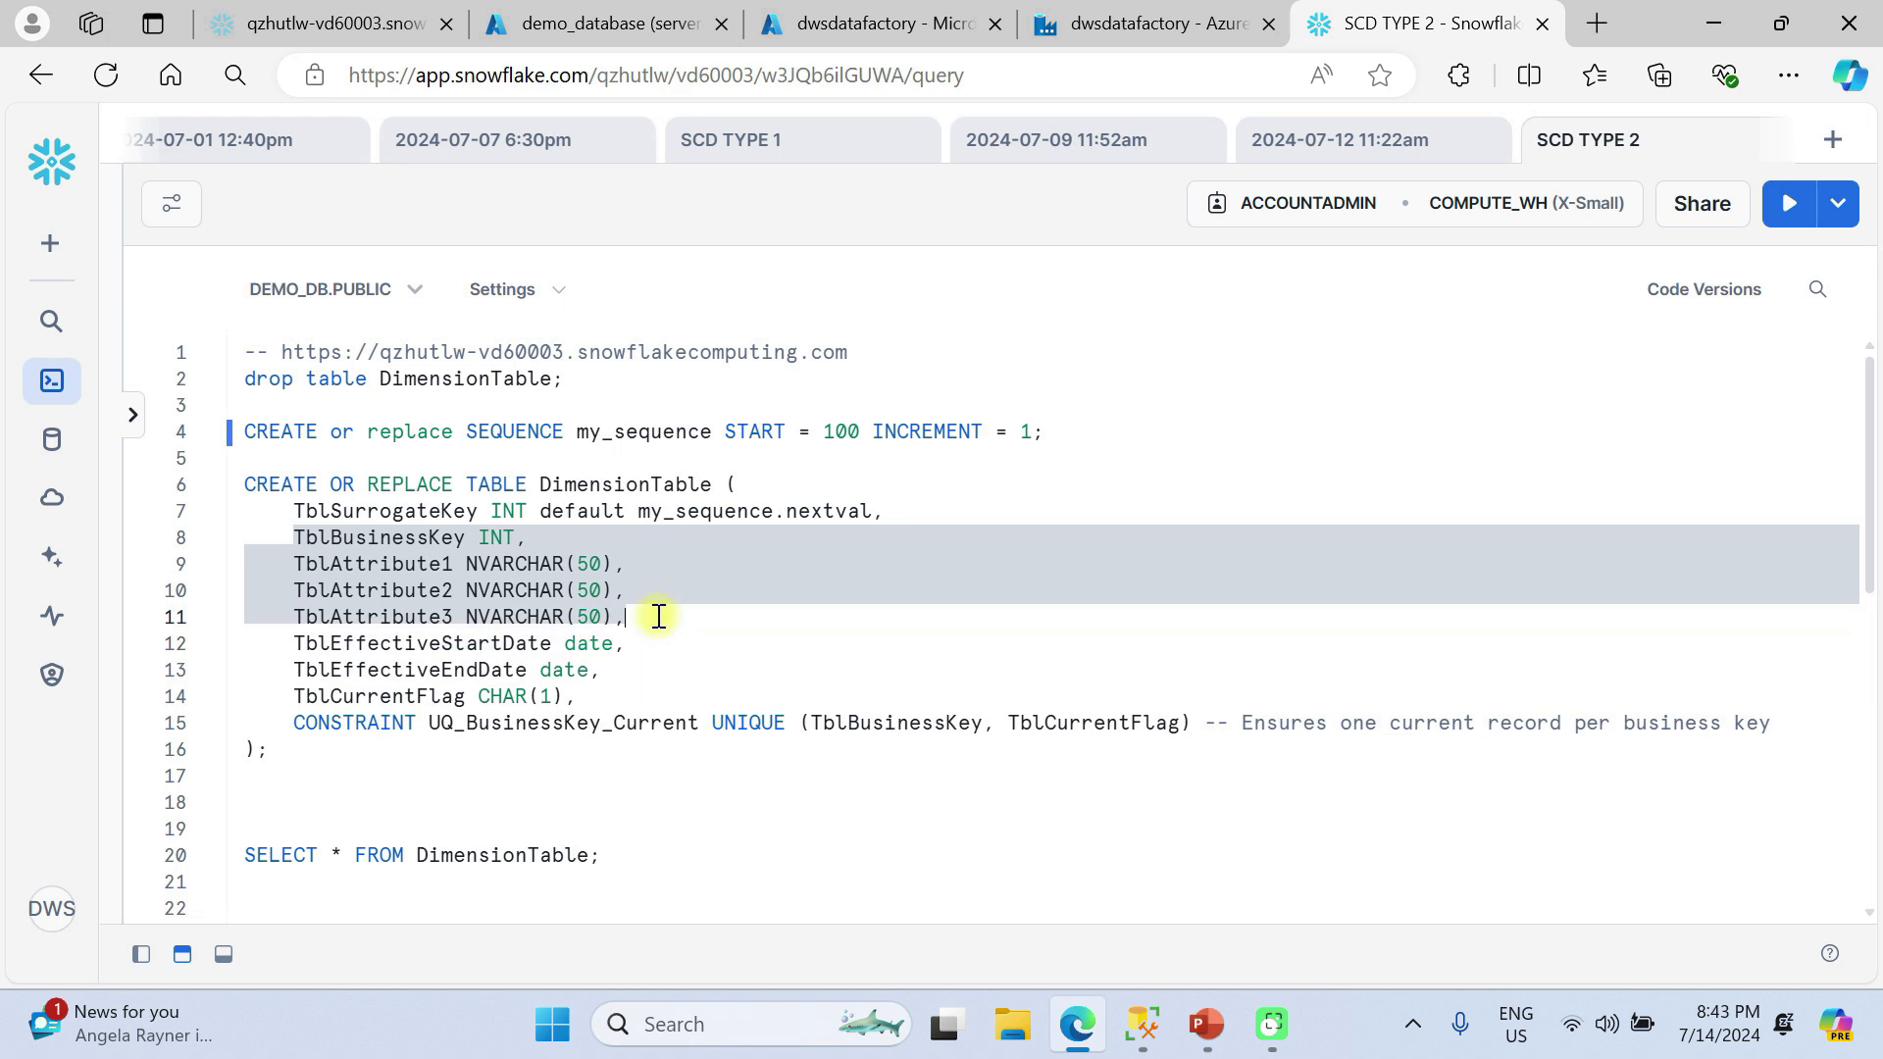
{"action": "left_click_drag", "start_coordinate": [282, 645], "coordinate": [609, 698]}
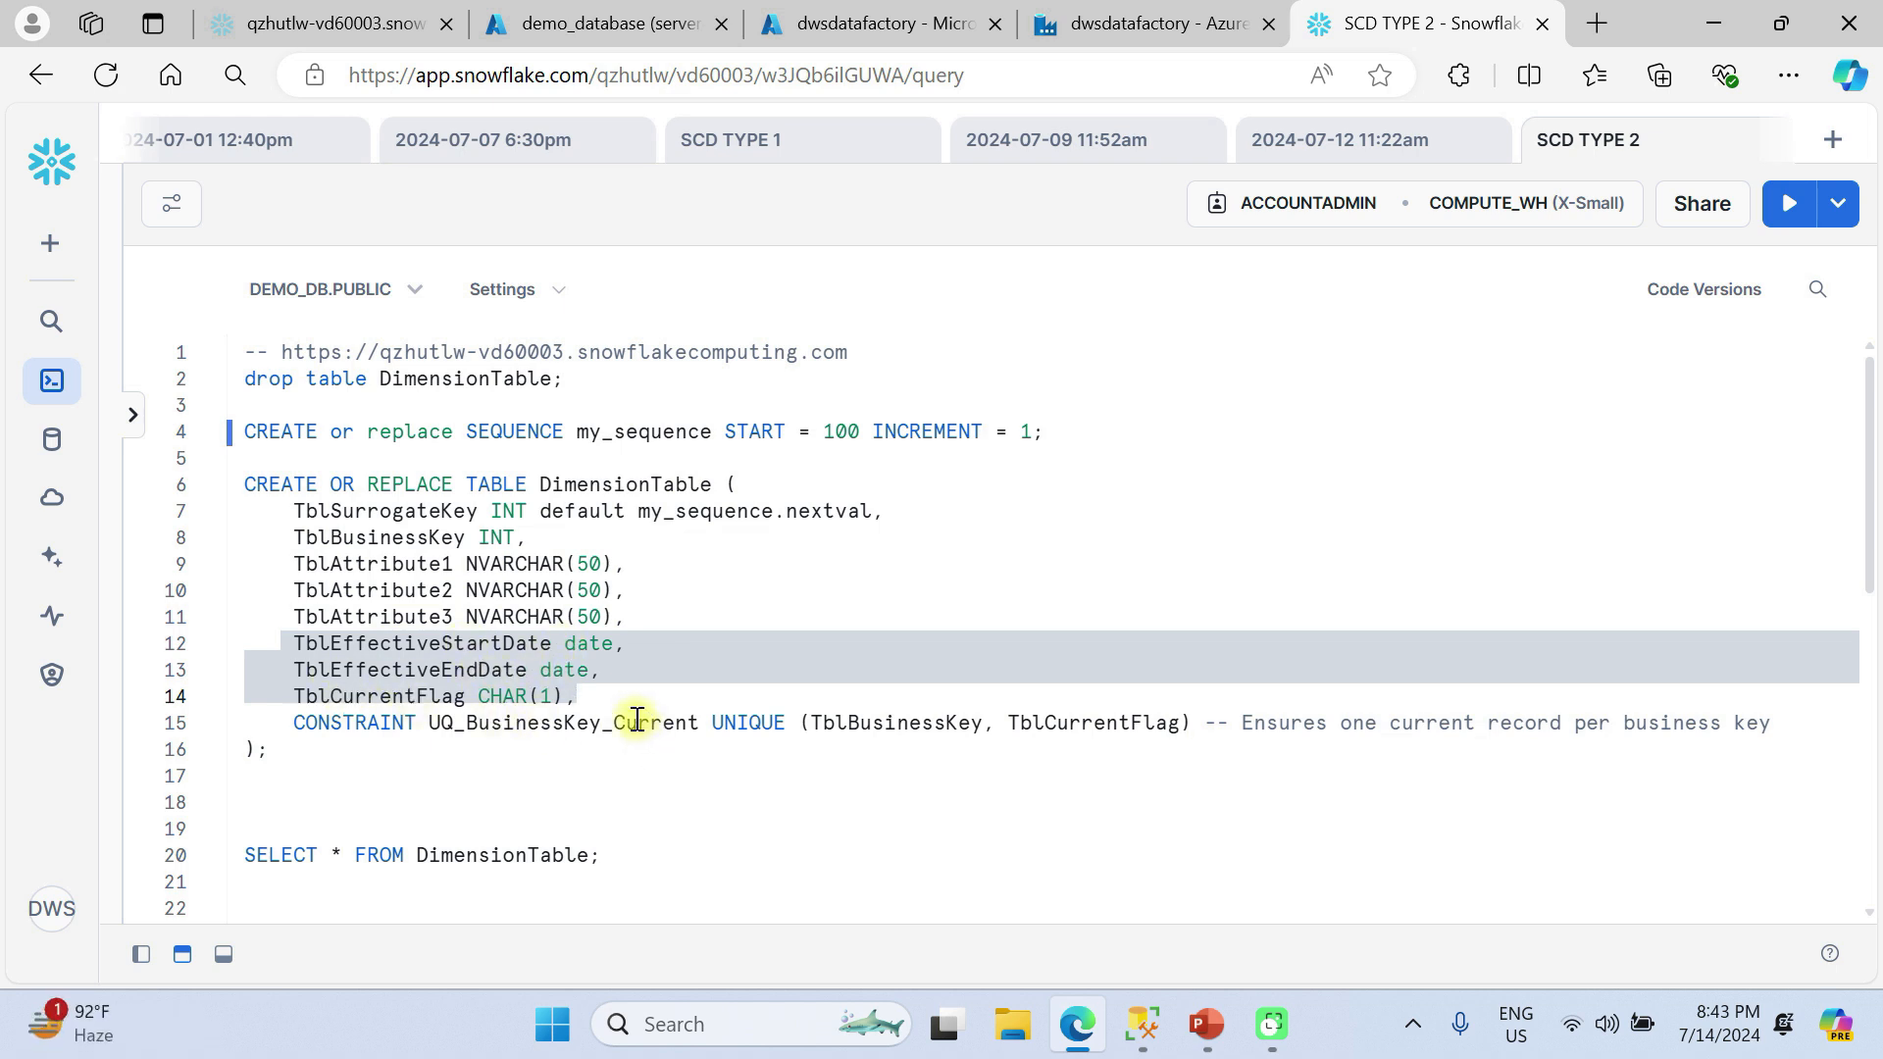
Run the CREATE OR REPLACE TABLE statement for DimensionTable, and query all rows of the new table.
{"action": "left_click", "coordinate": [632, 651]}
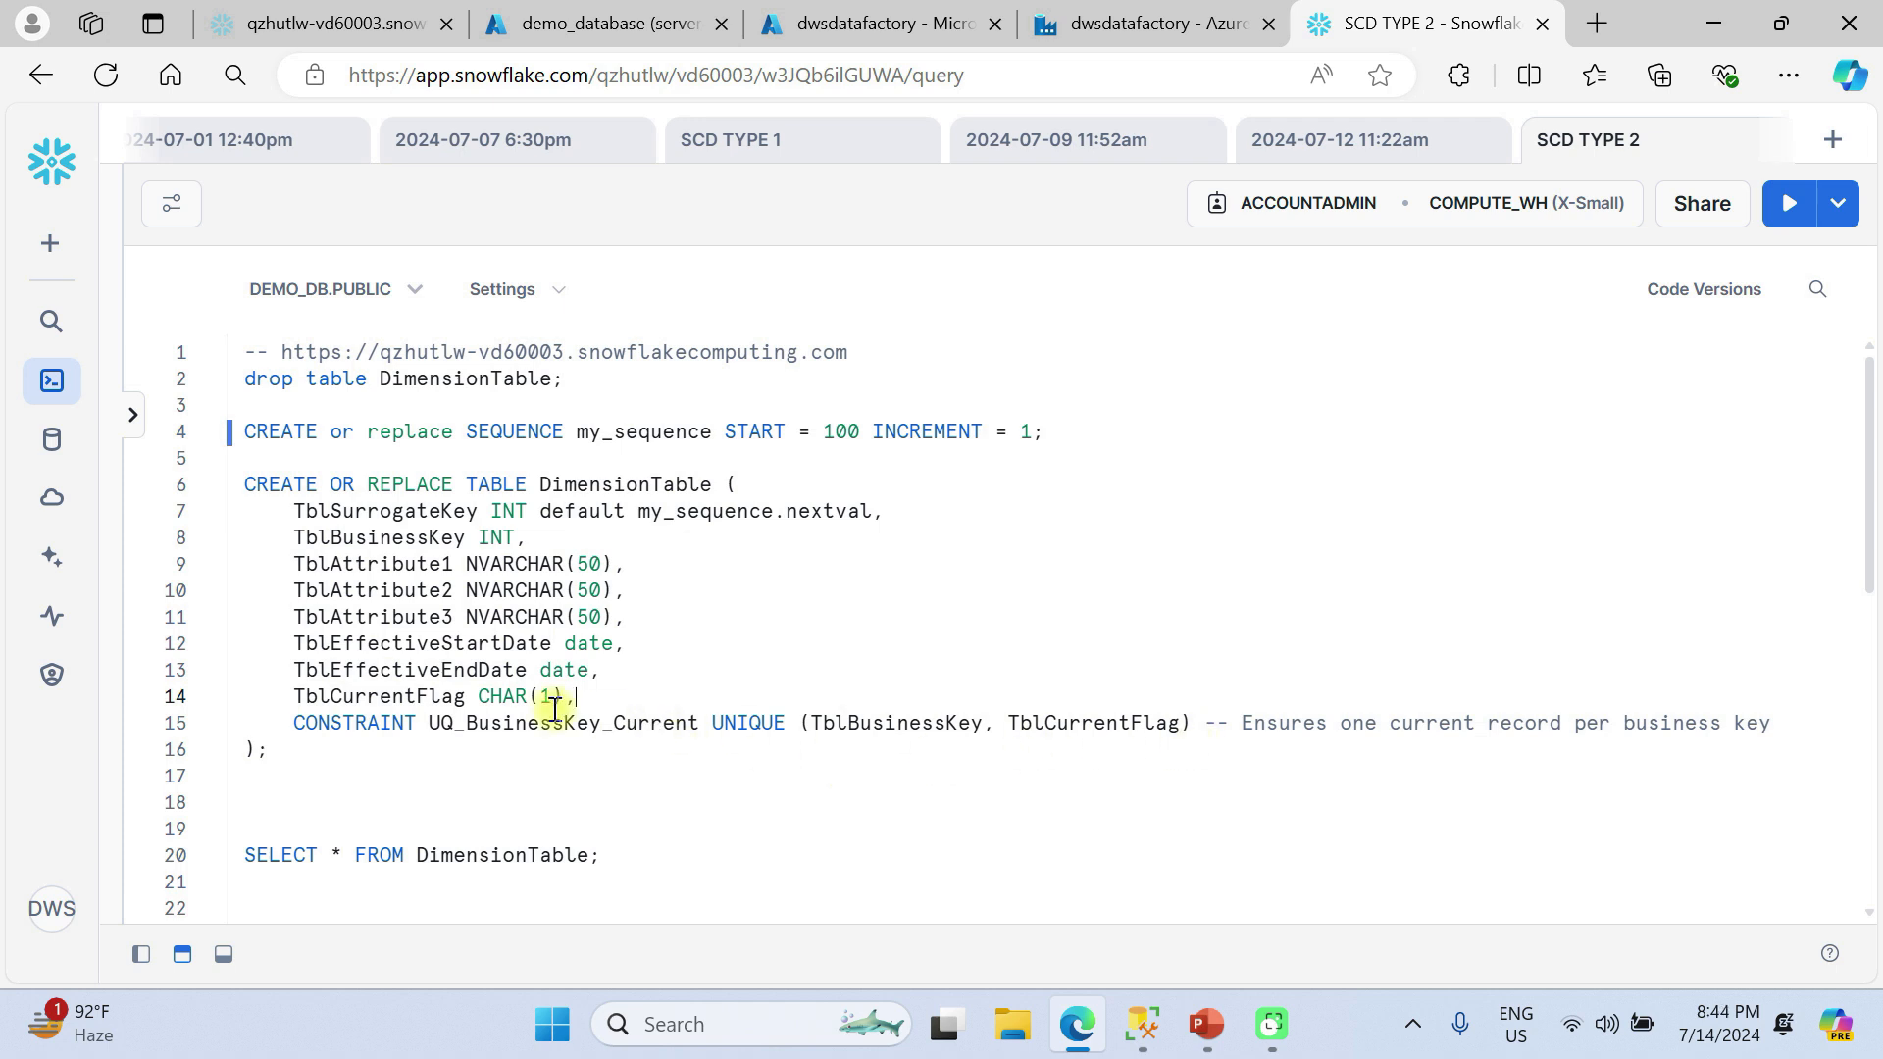
{"action": "key", "text": "ctrl+Return"}
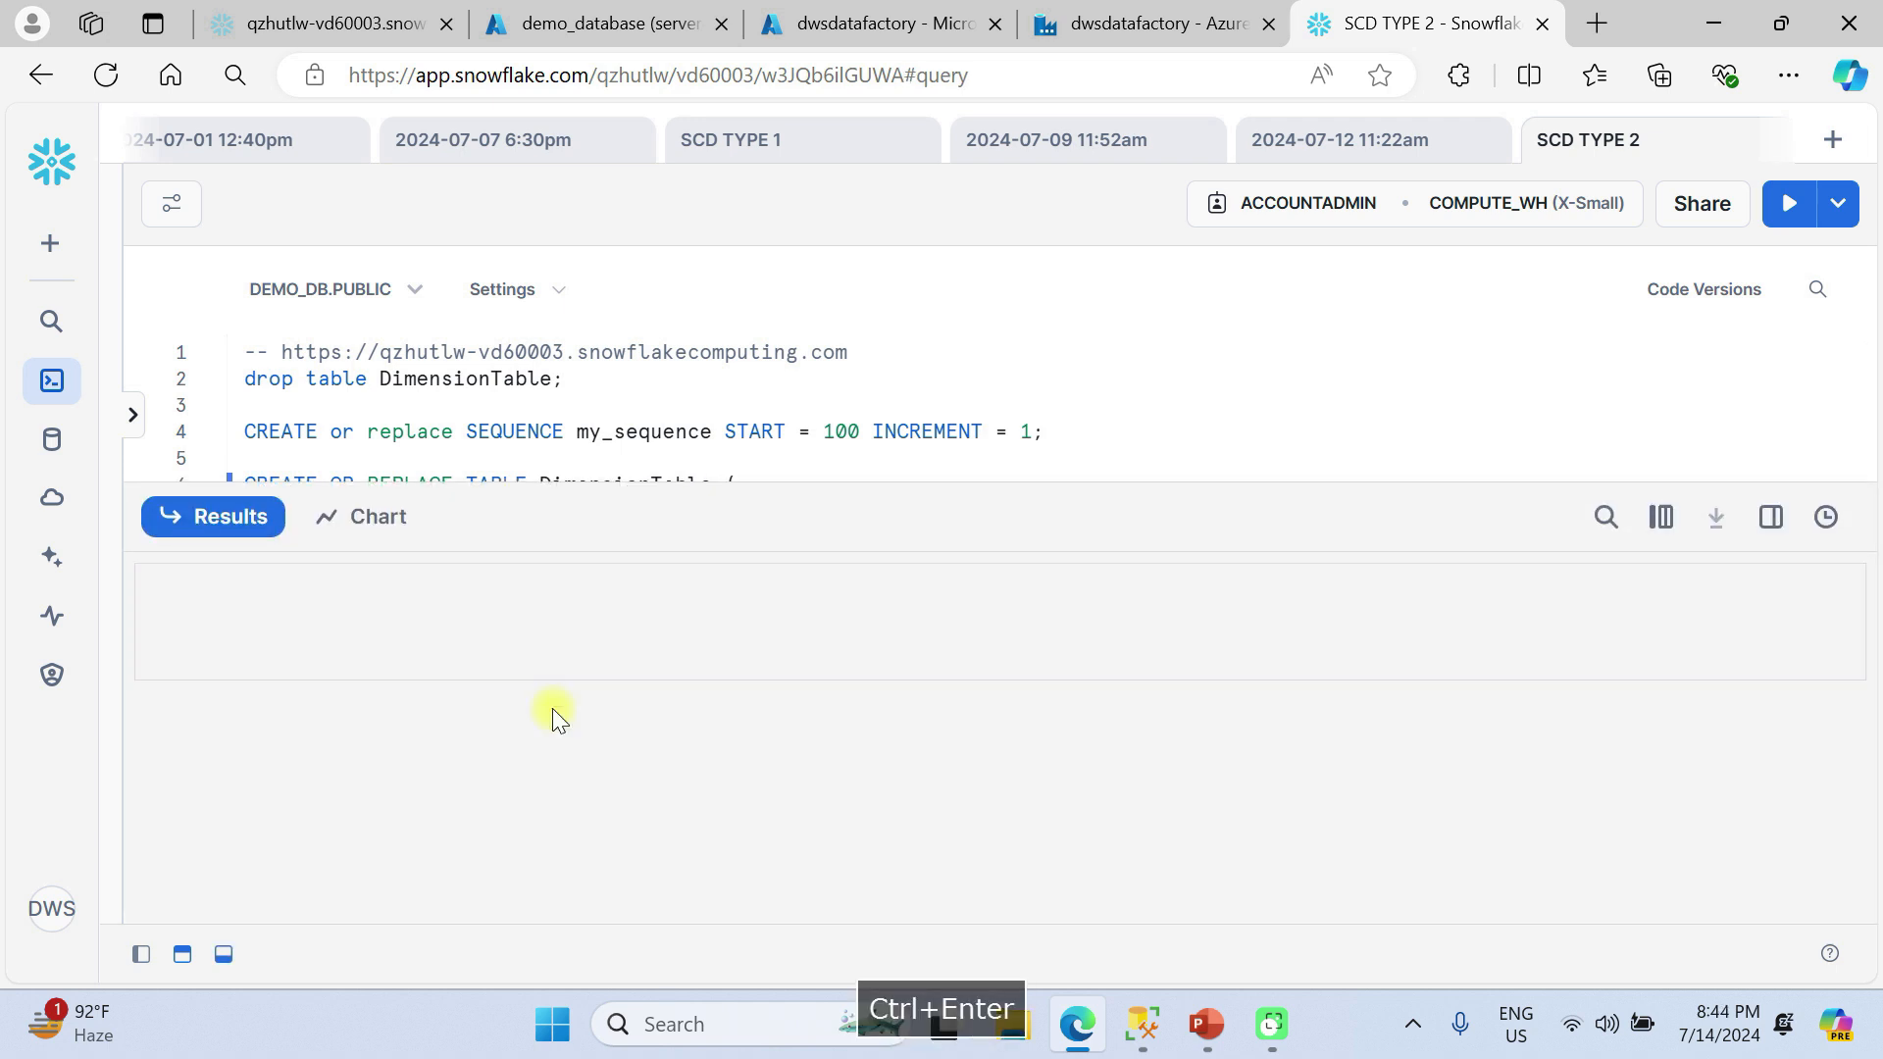
{"action": "scroll", "coordinate": [726, 438], "scroll_direction": "down", "scroll_amount": 5}
{"action": "left_click", "coordinate": [599, 416]}
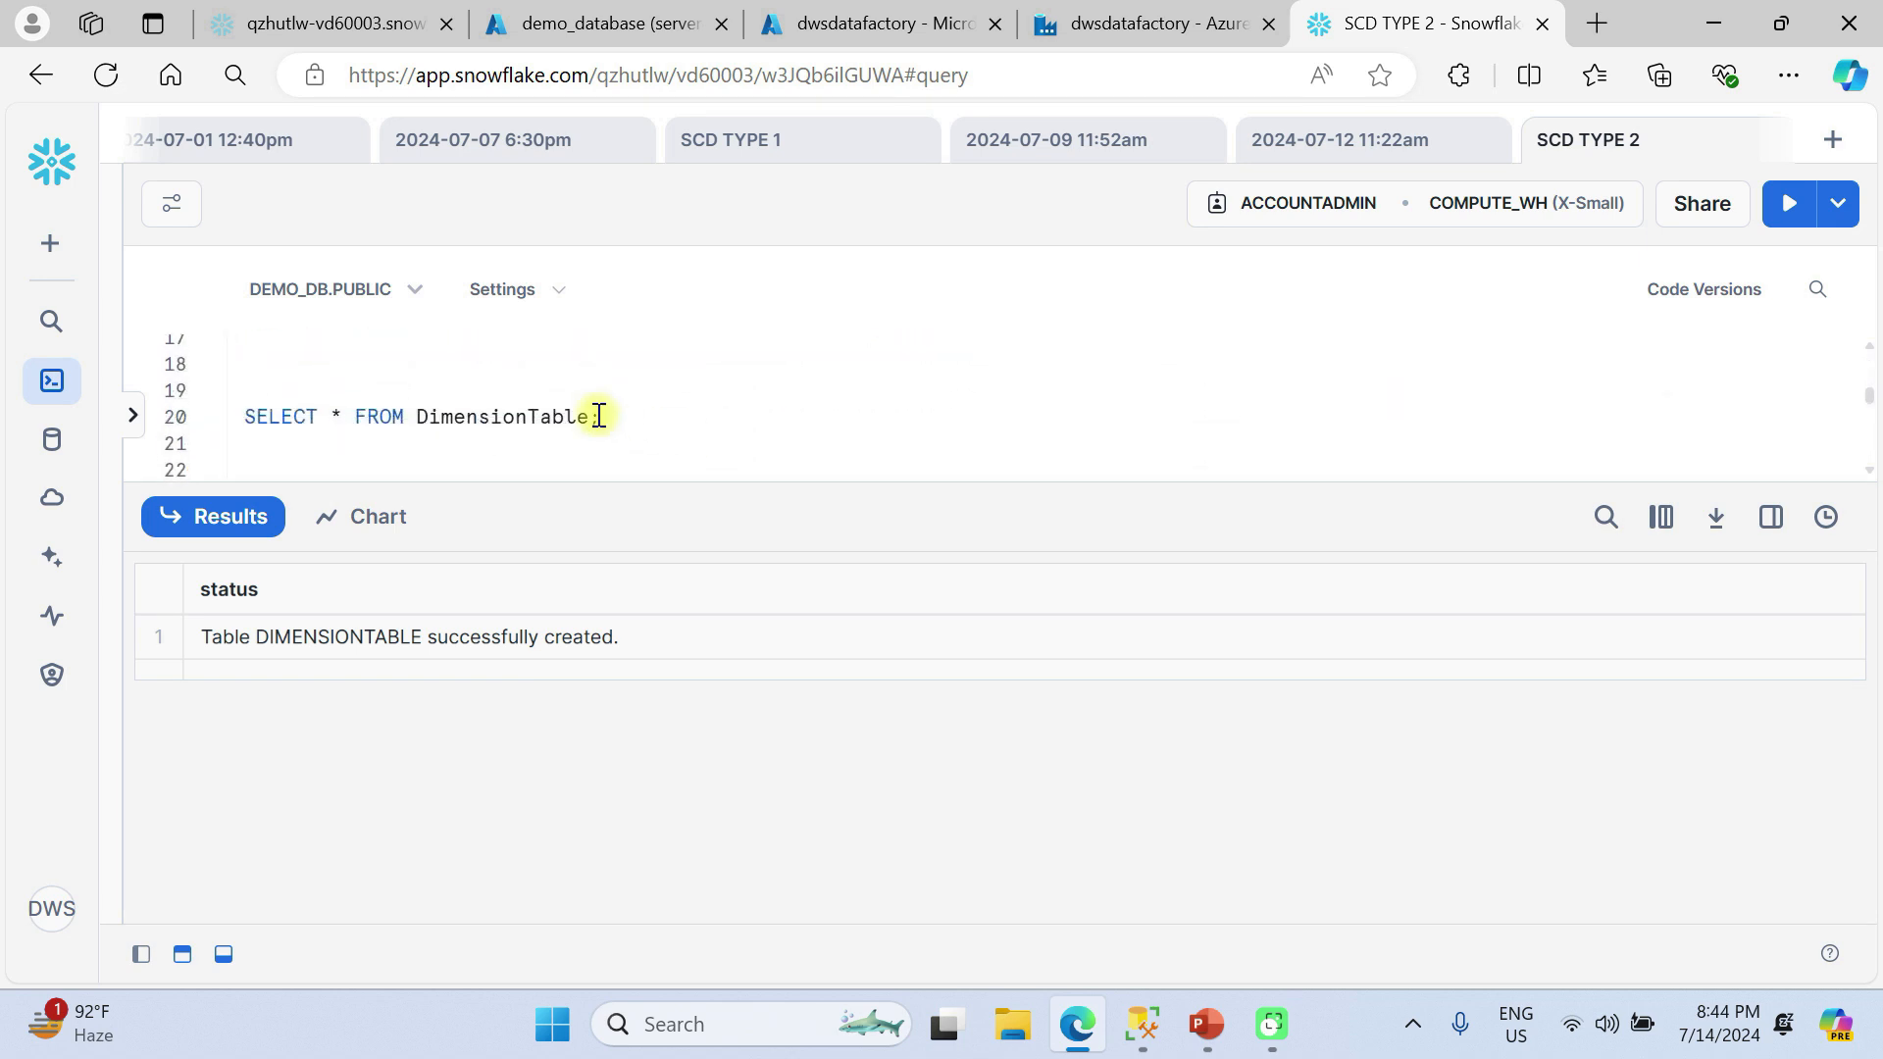
{"action": "key", "text": "ctrl+Return"}
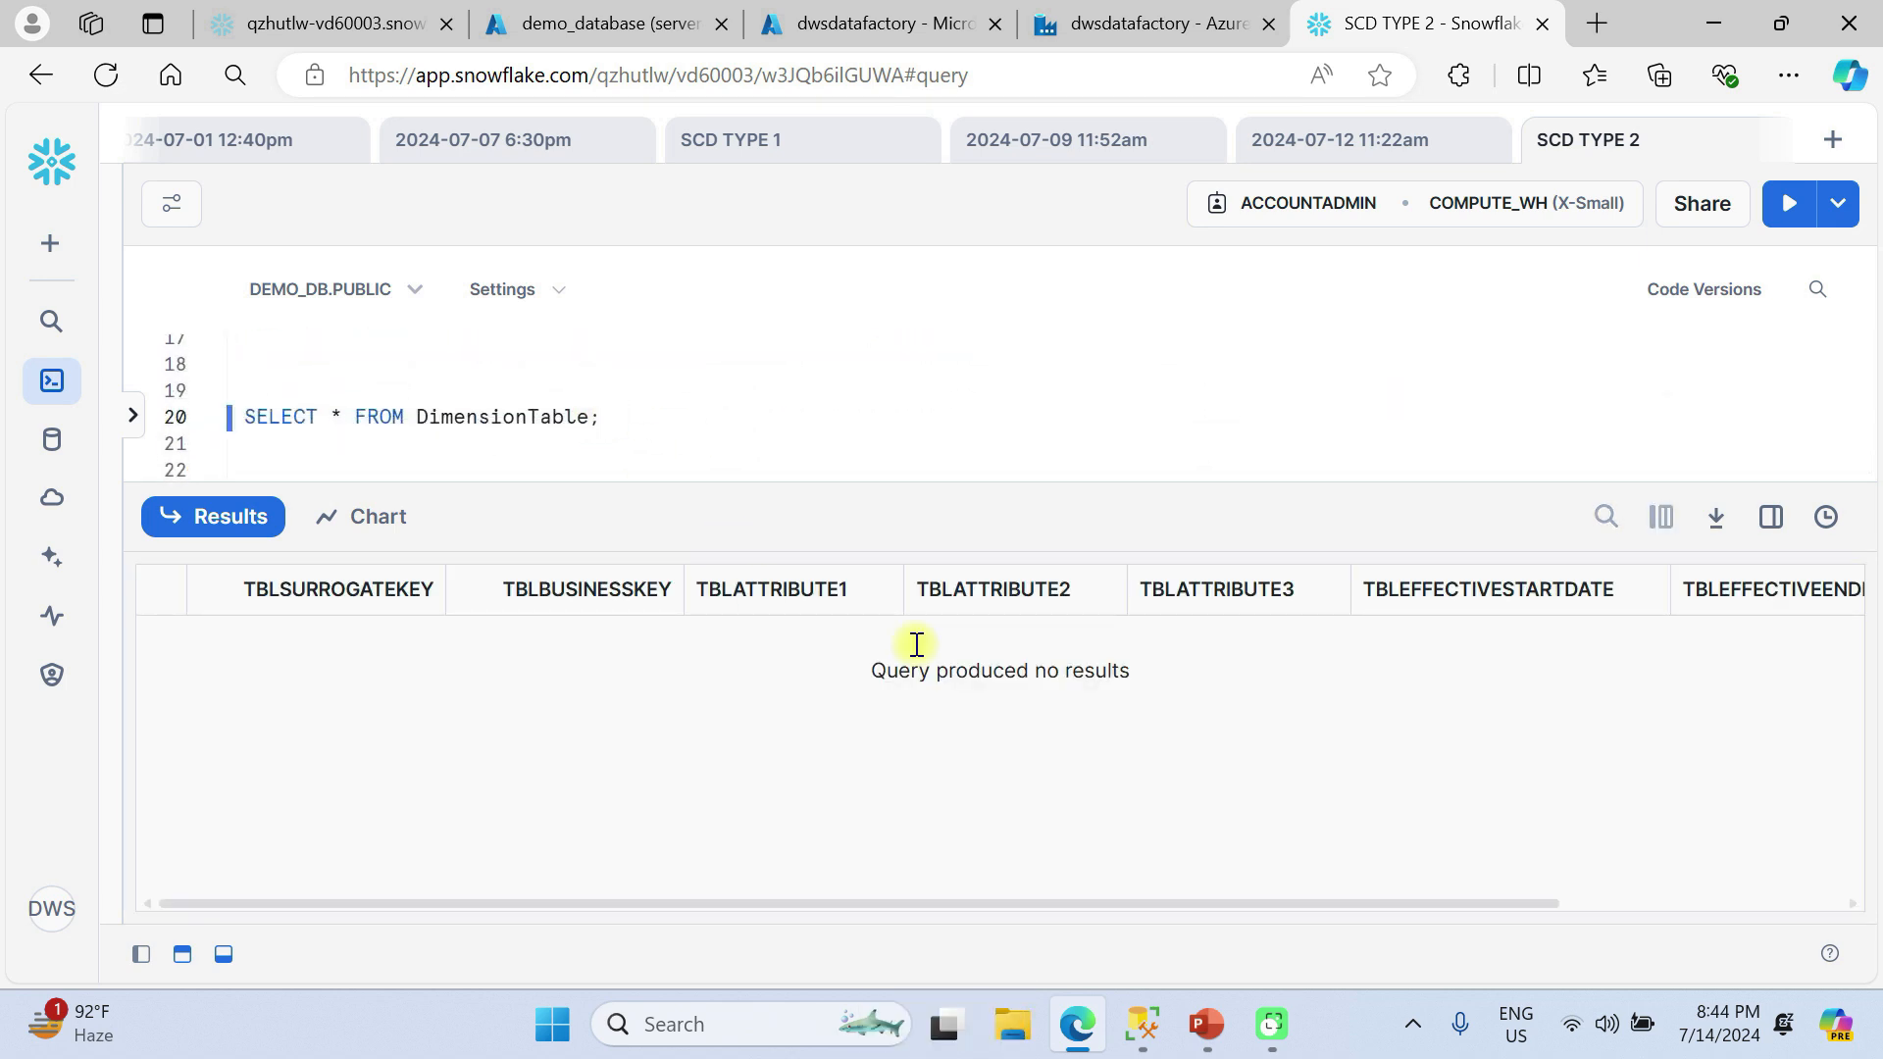
{"action": "left_click_drag", "start_coordinate": [833, 517], "coordinate": [798, 849]}
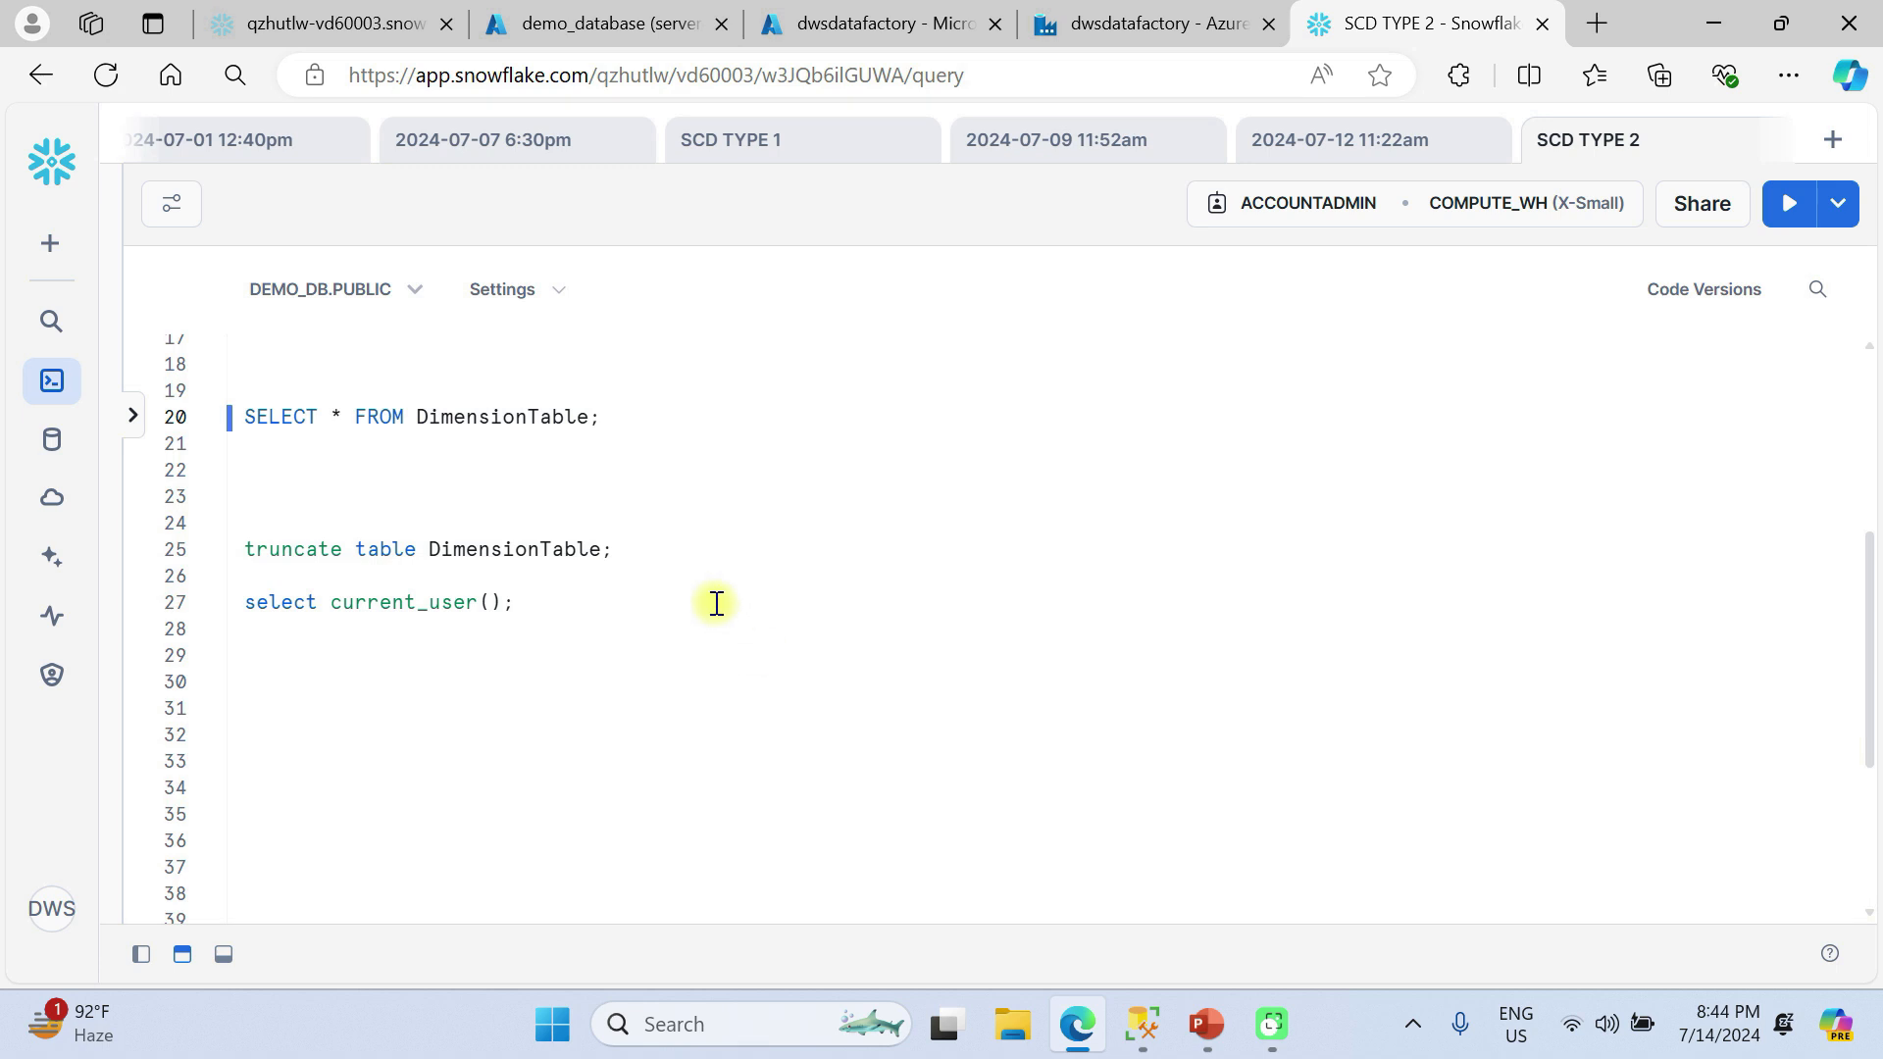
{"action": "scroll", "coordinate": [716, 603], "scroll_direction": "up", "scroll_amount": 4}
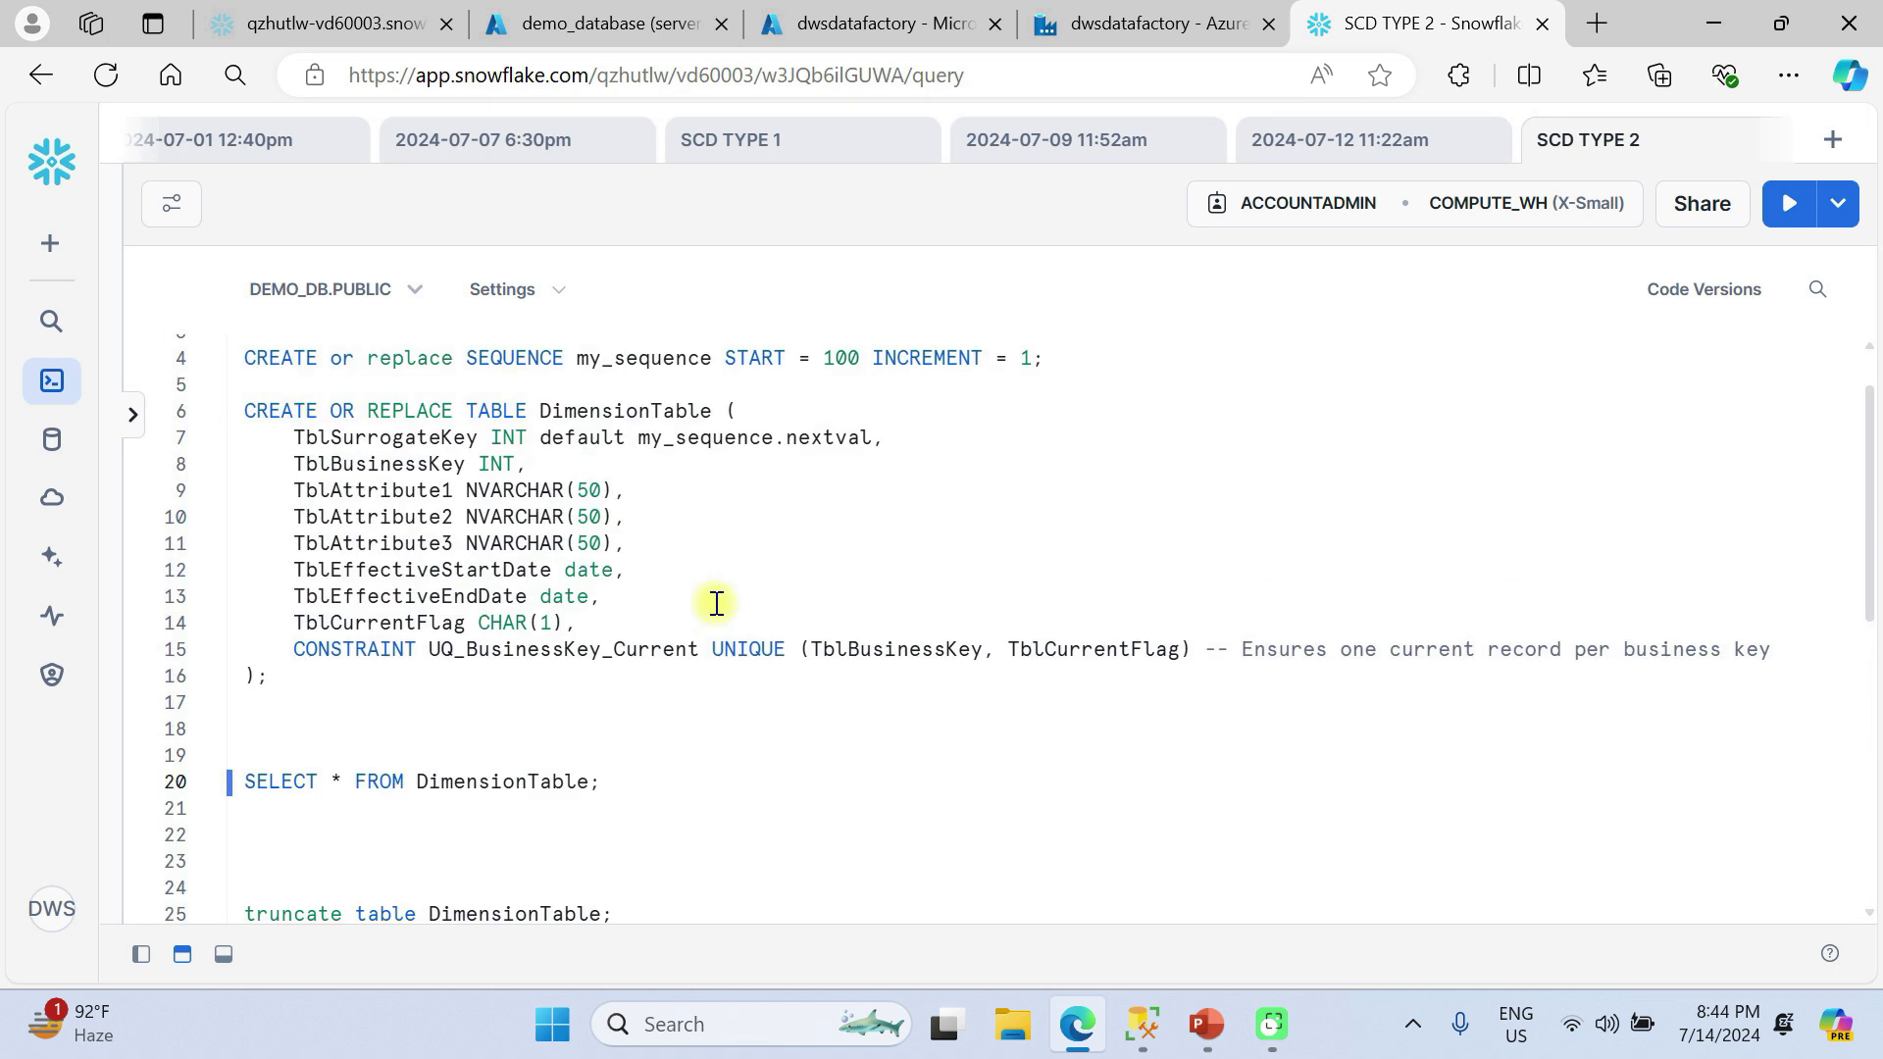
Switch to Azure Data Factory and start a new Snowflake linked service named ls_Snowflake.
{"action": "left_click", "coordinate": [1133, 27]}
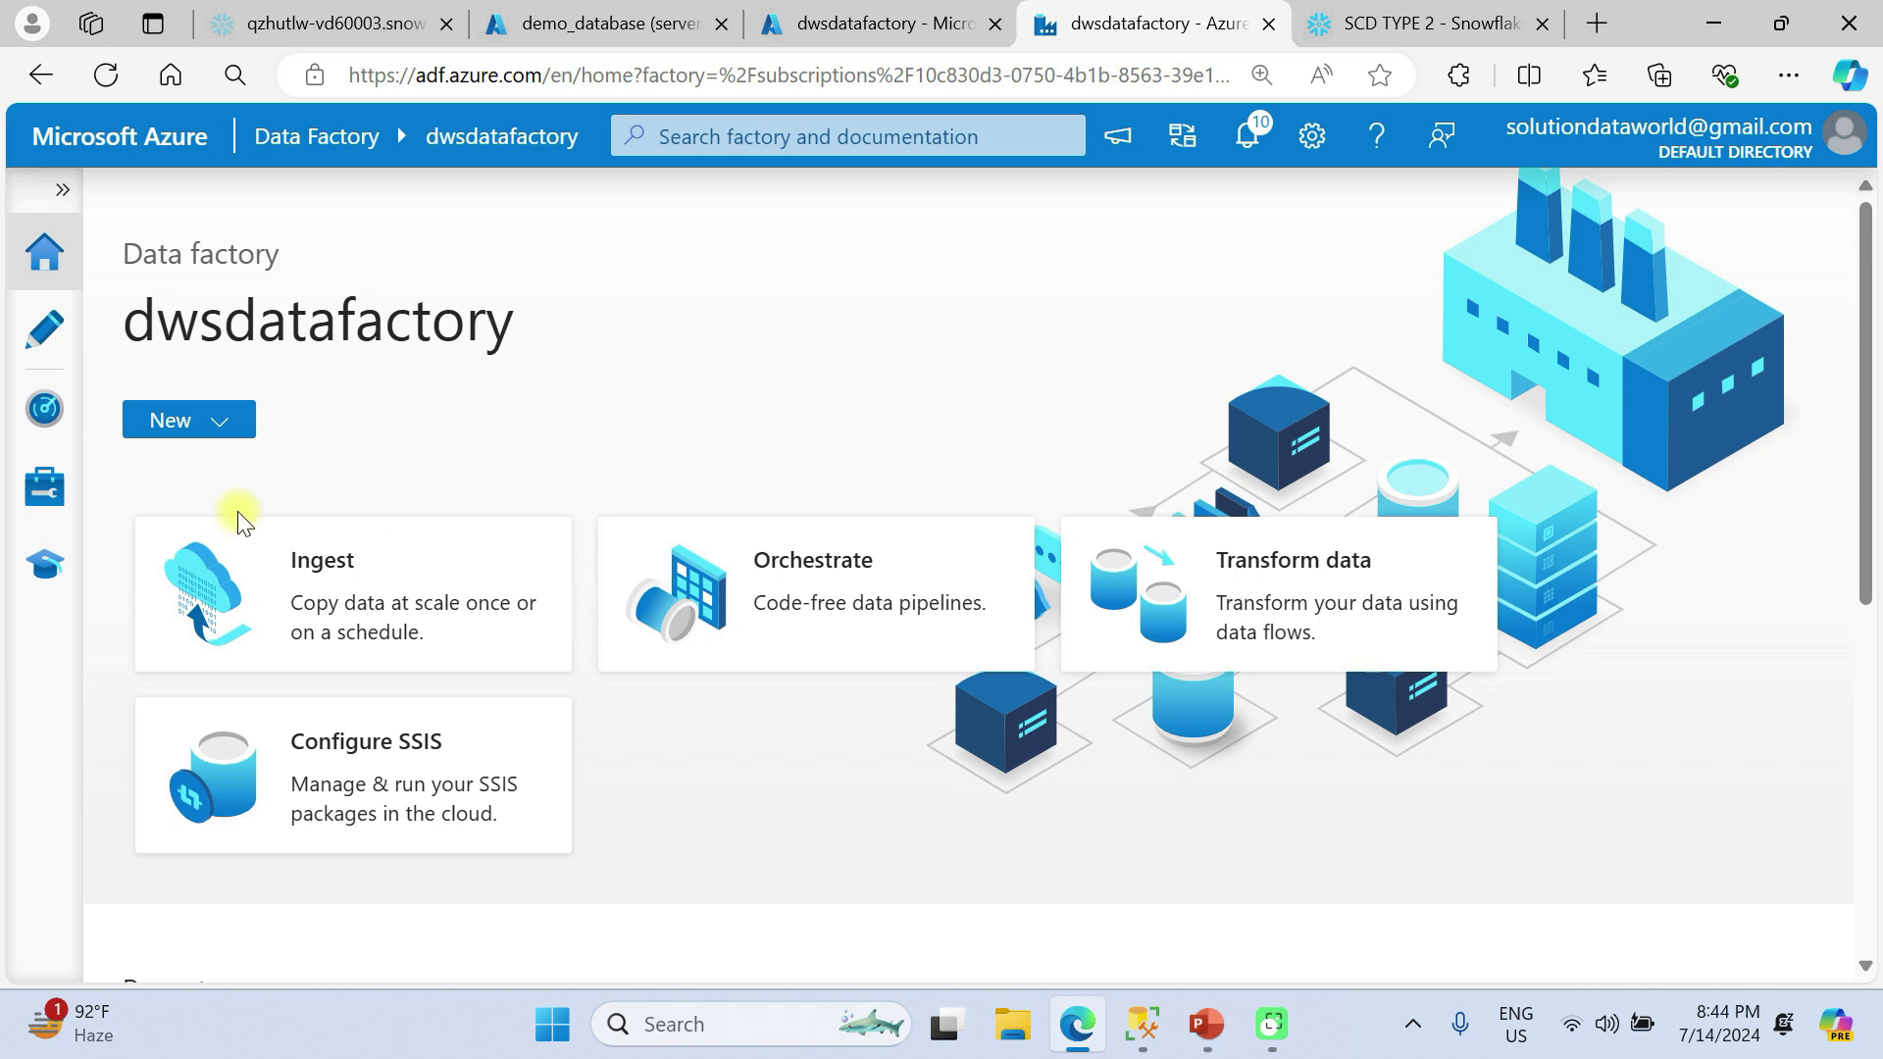
{"action": "left_click", "coordinate": [41, 494]}
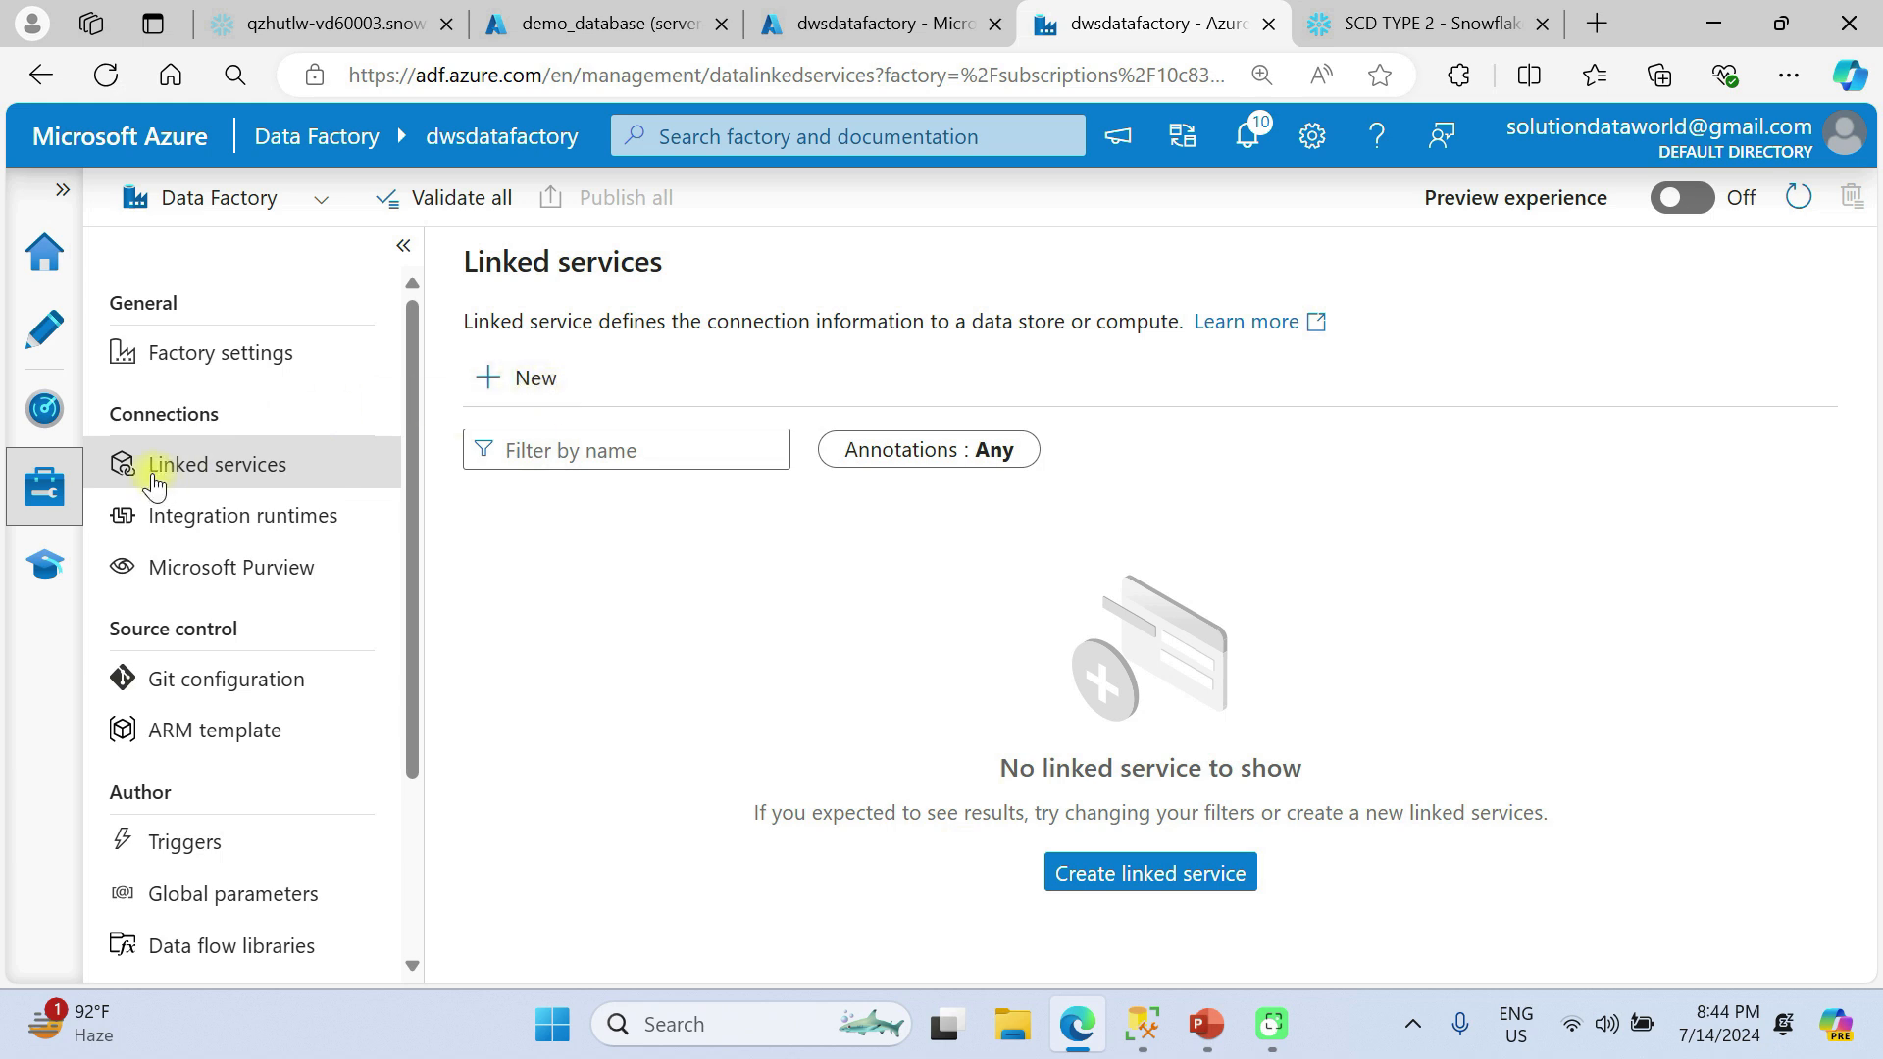
{"action": "left_click", "coordinate": [520, 385]}
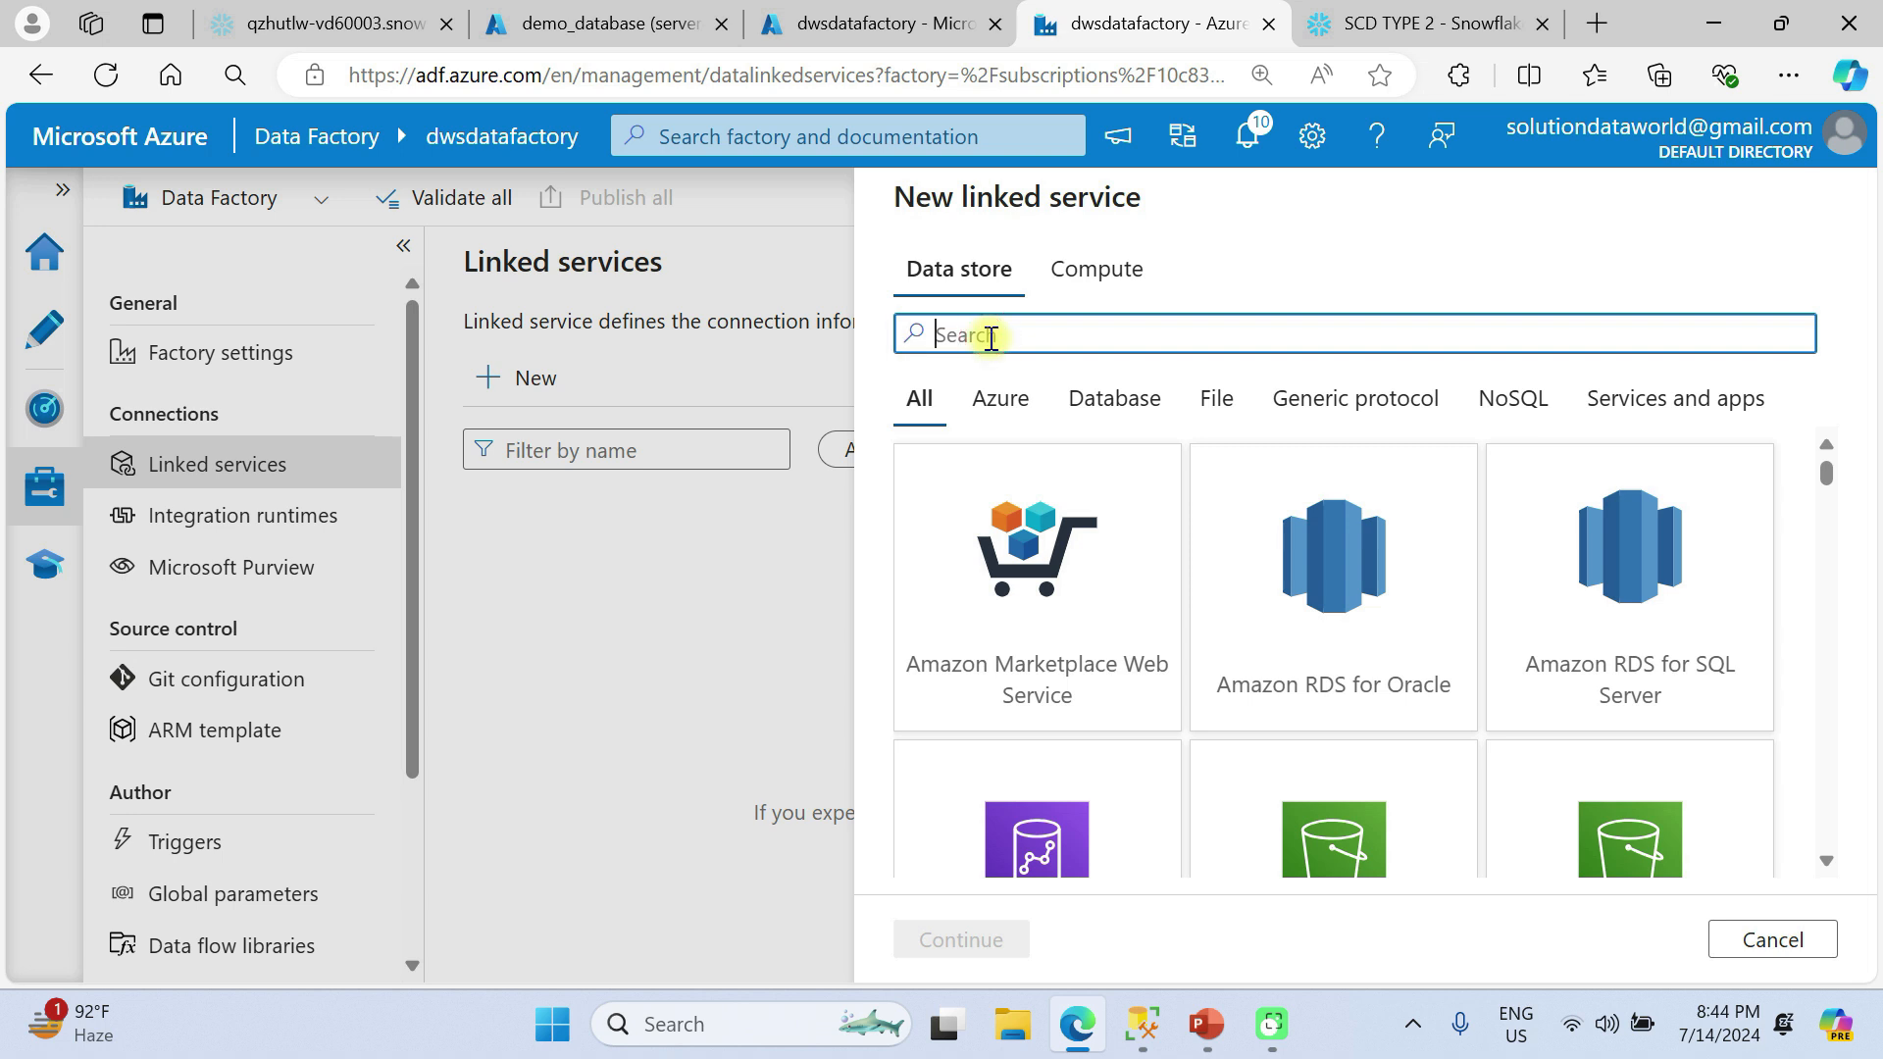
{"action": "type", "text": "snowfla"}
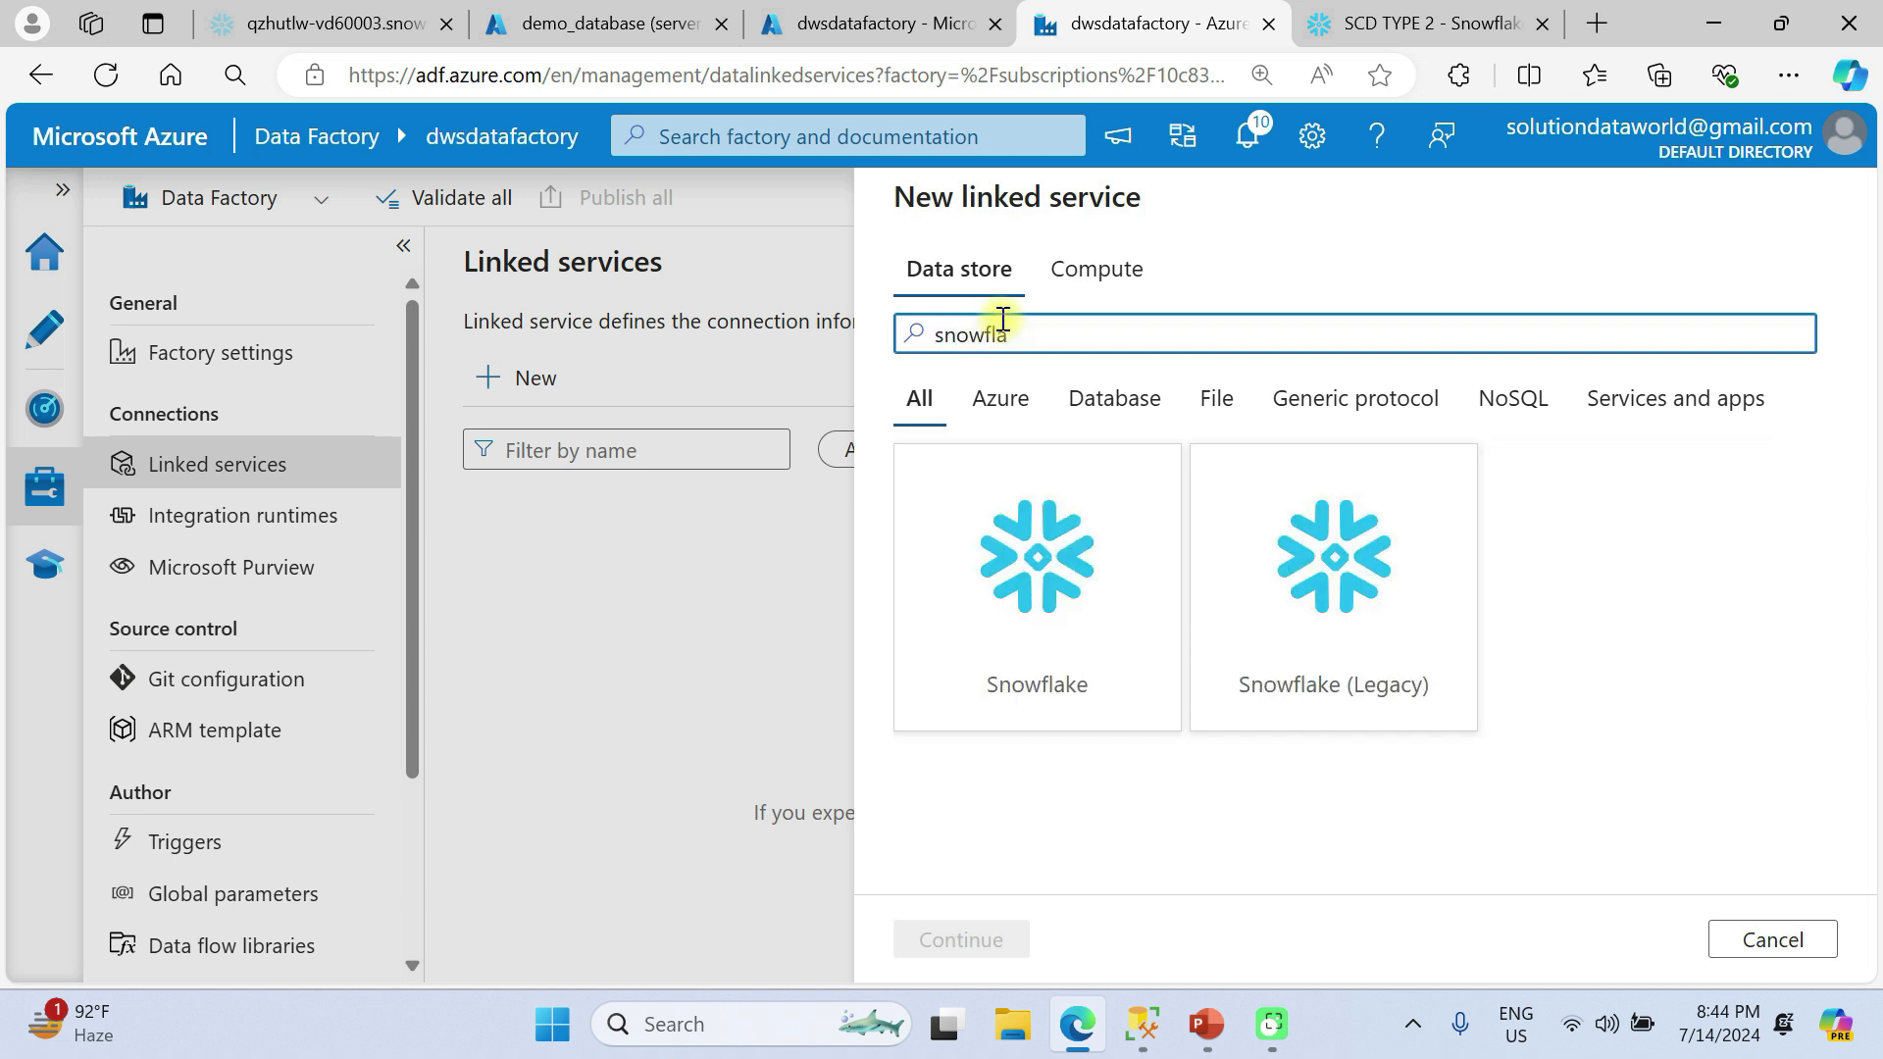
{"action": "left_click", "coordinate": [988, 504]}
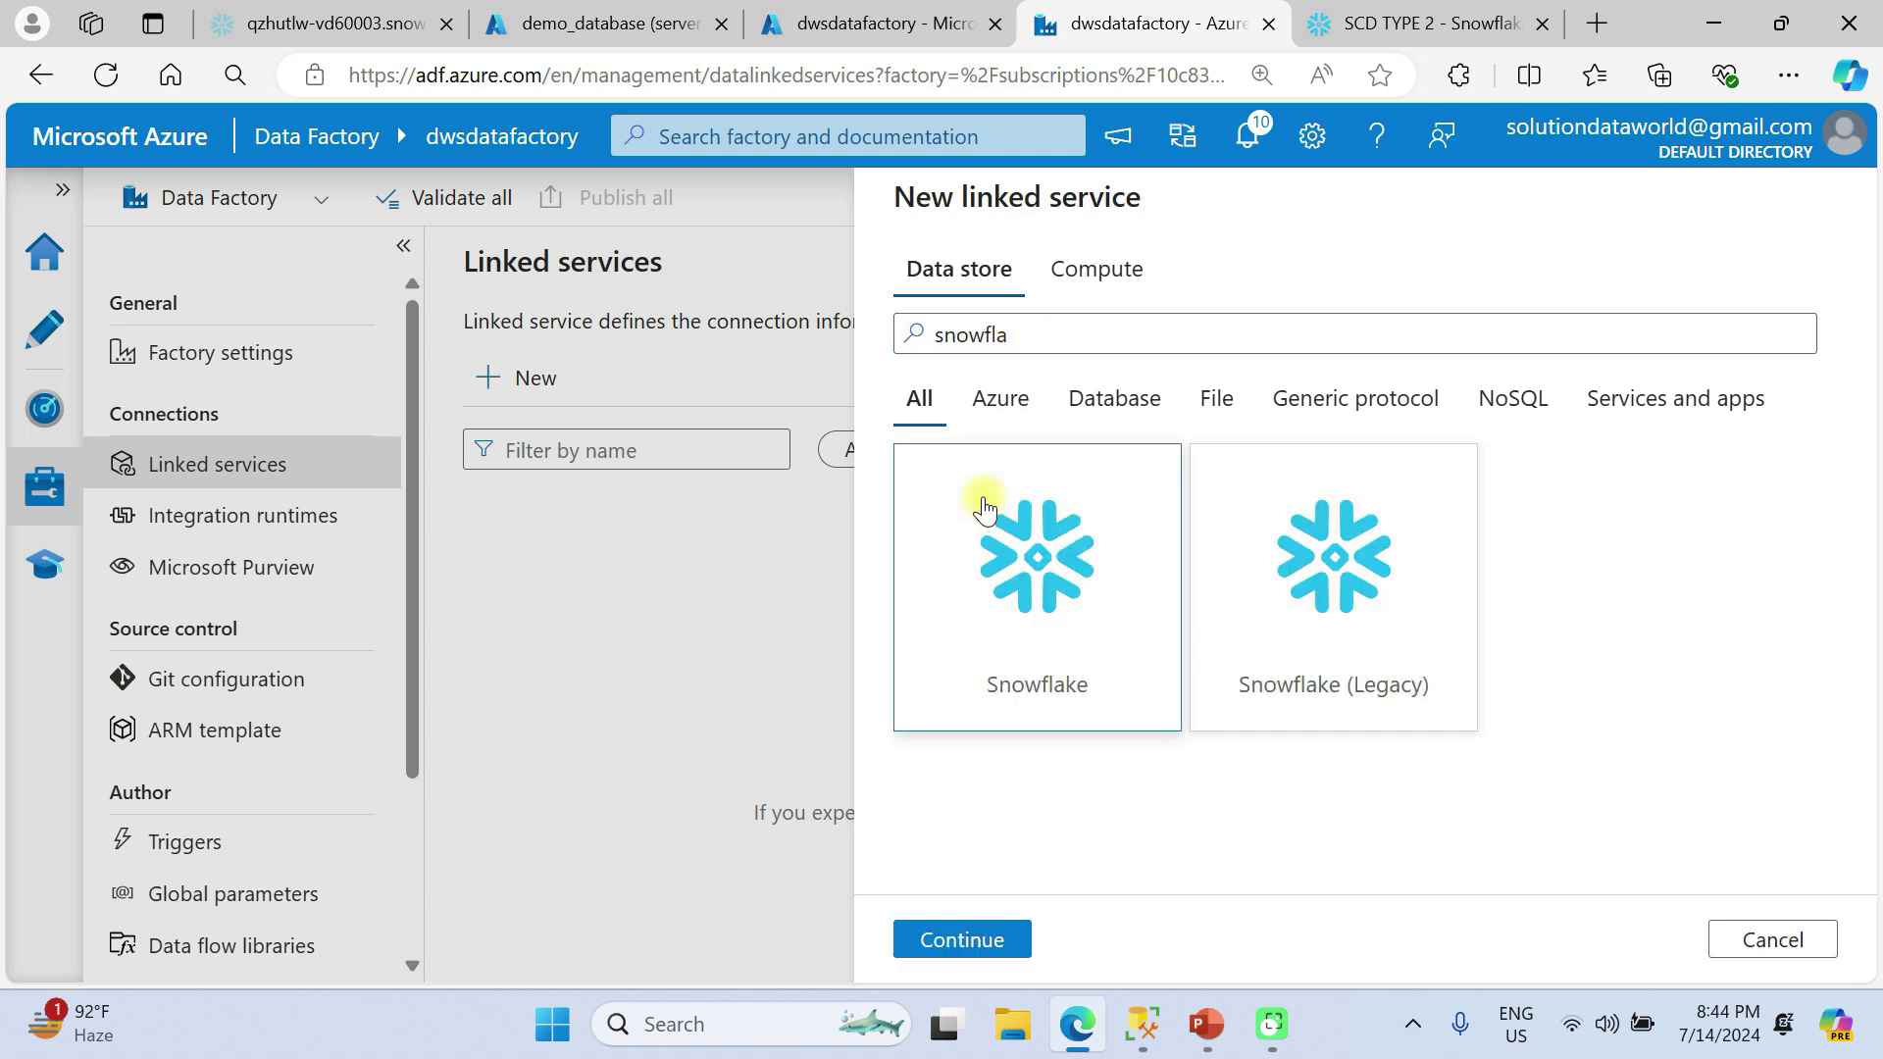
{"action": "left_click", "coordinate": [992, 919]}
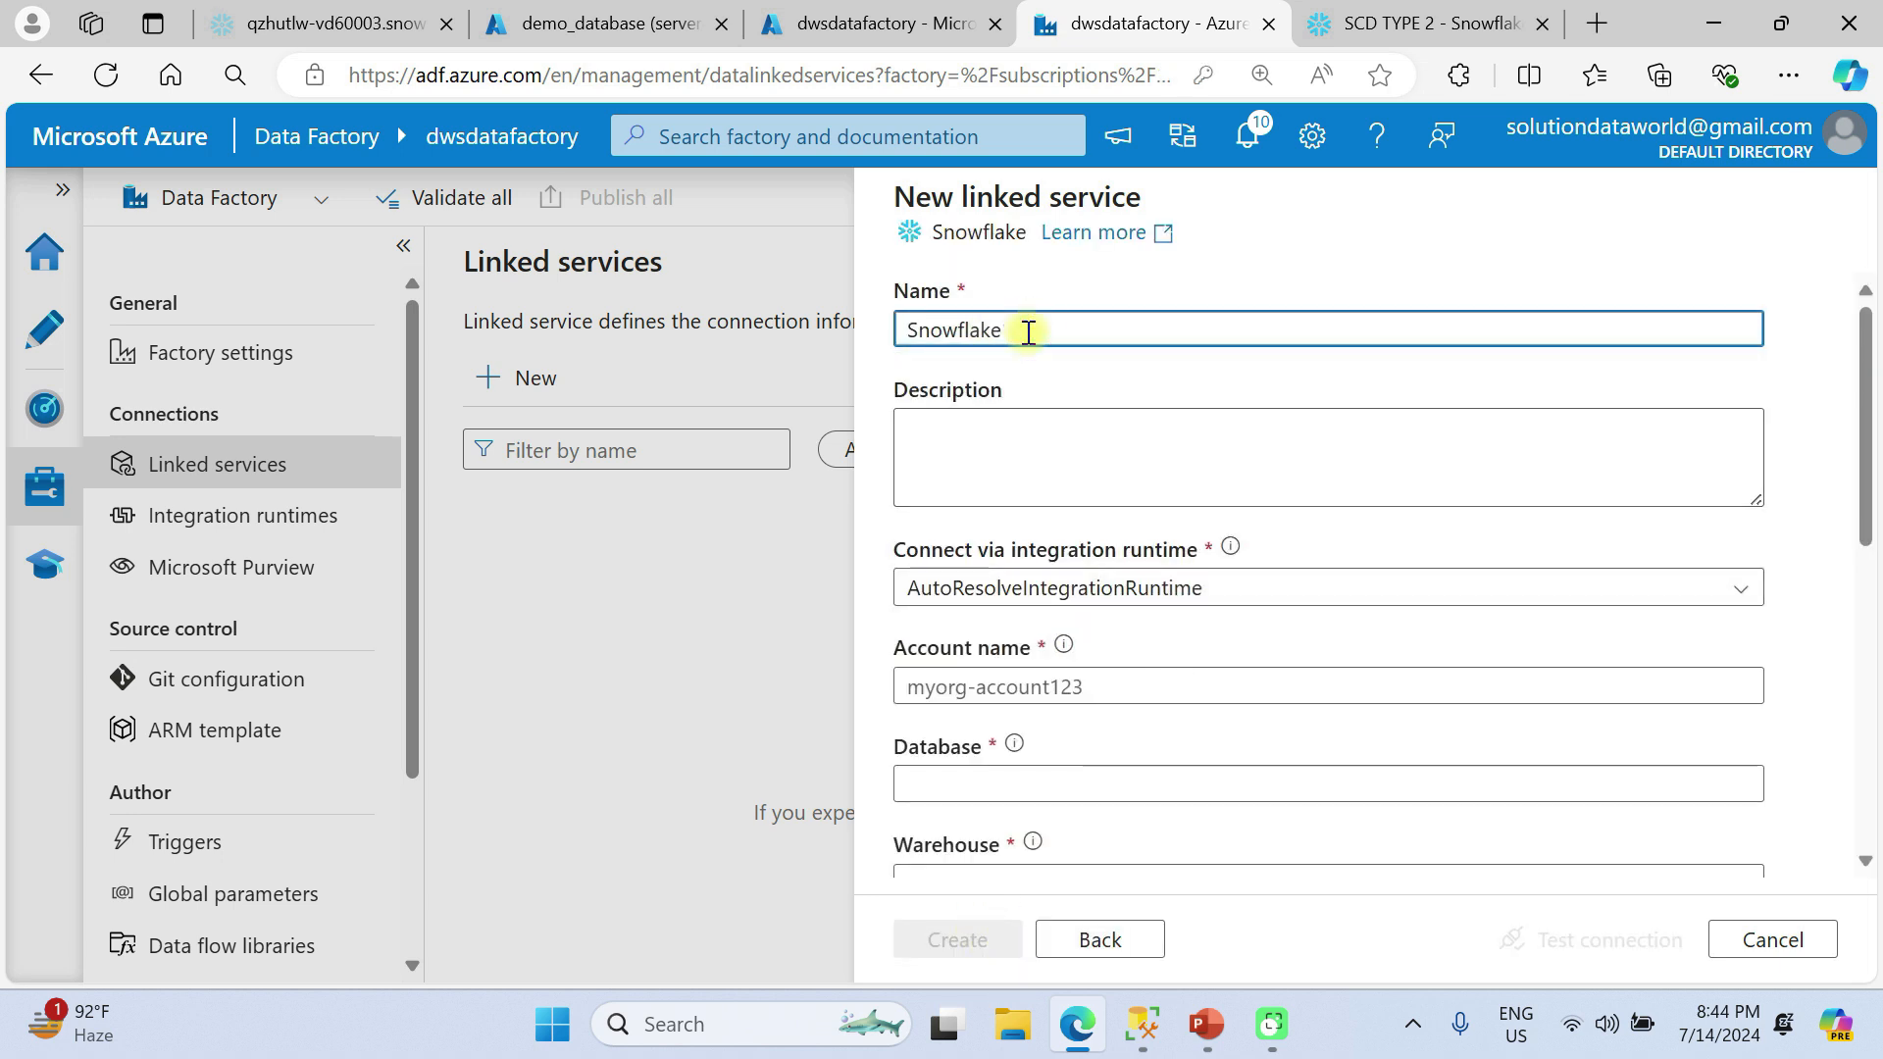
{"action": "type", "text": "ls_"}
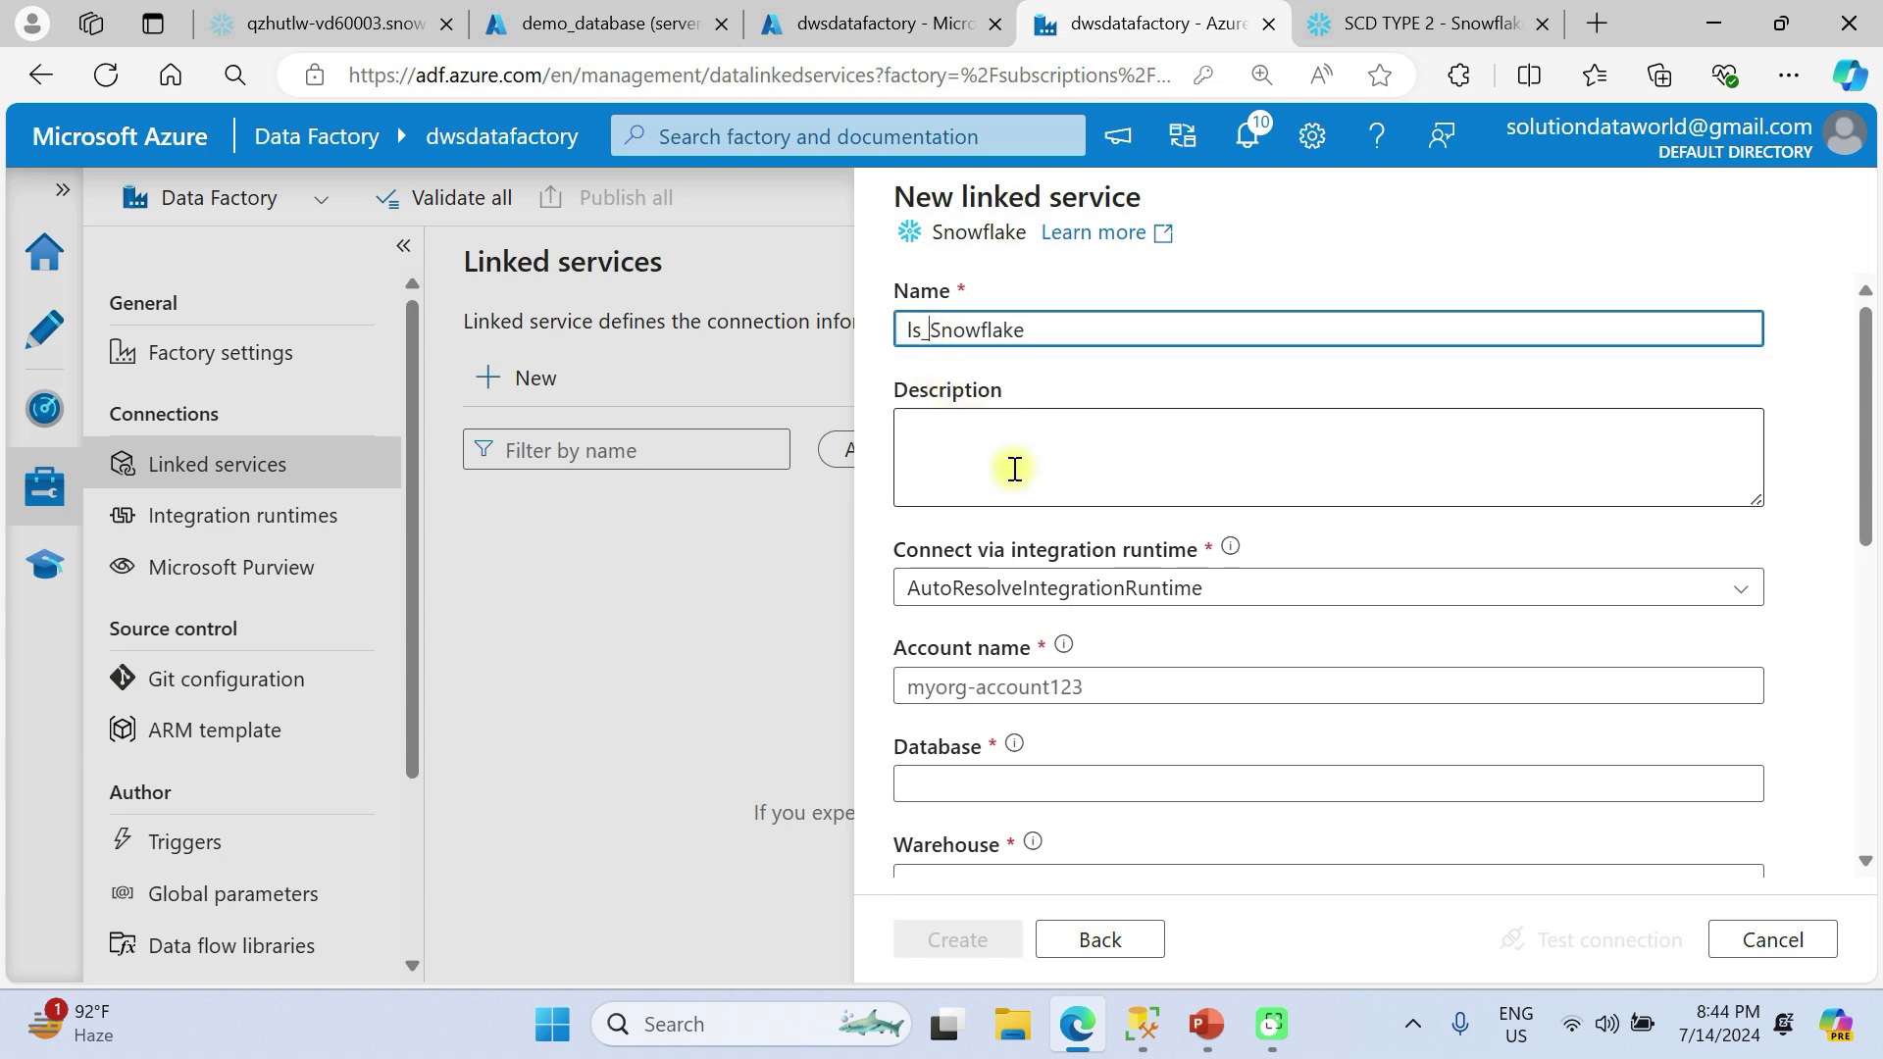
Fill in the linked service's account name with the identifier copied from the Snowflake worksheet's URL comment, and set the database to demo_db.
{"action": "scroll", "coordinate": [1014, 469], "scroll_direction": "down", "scroll_amount": 2}
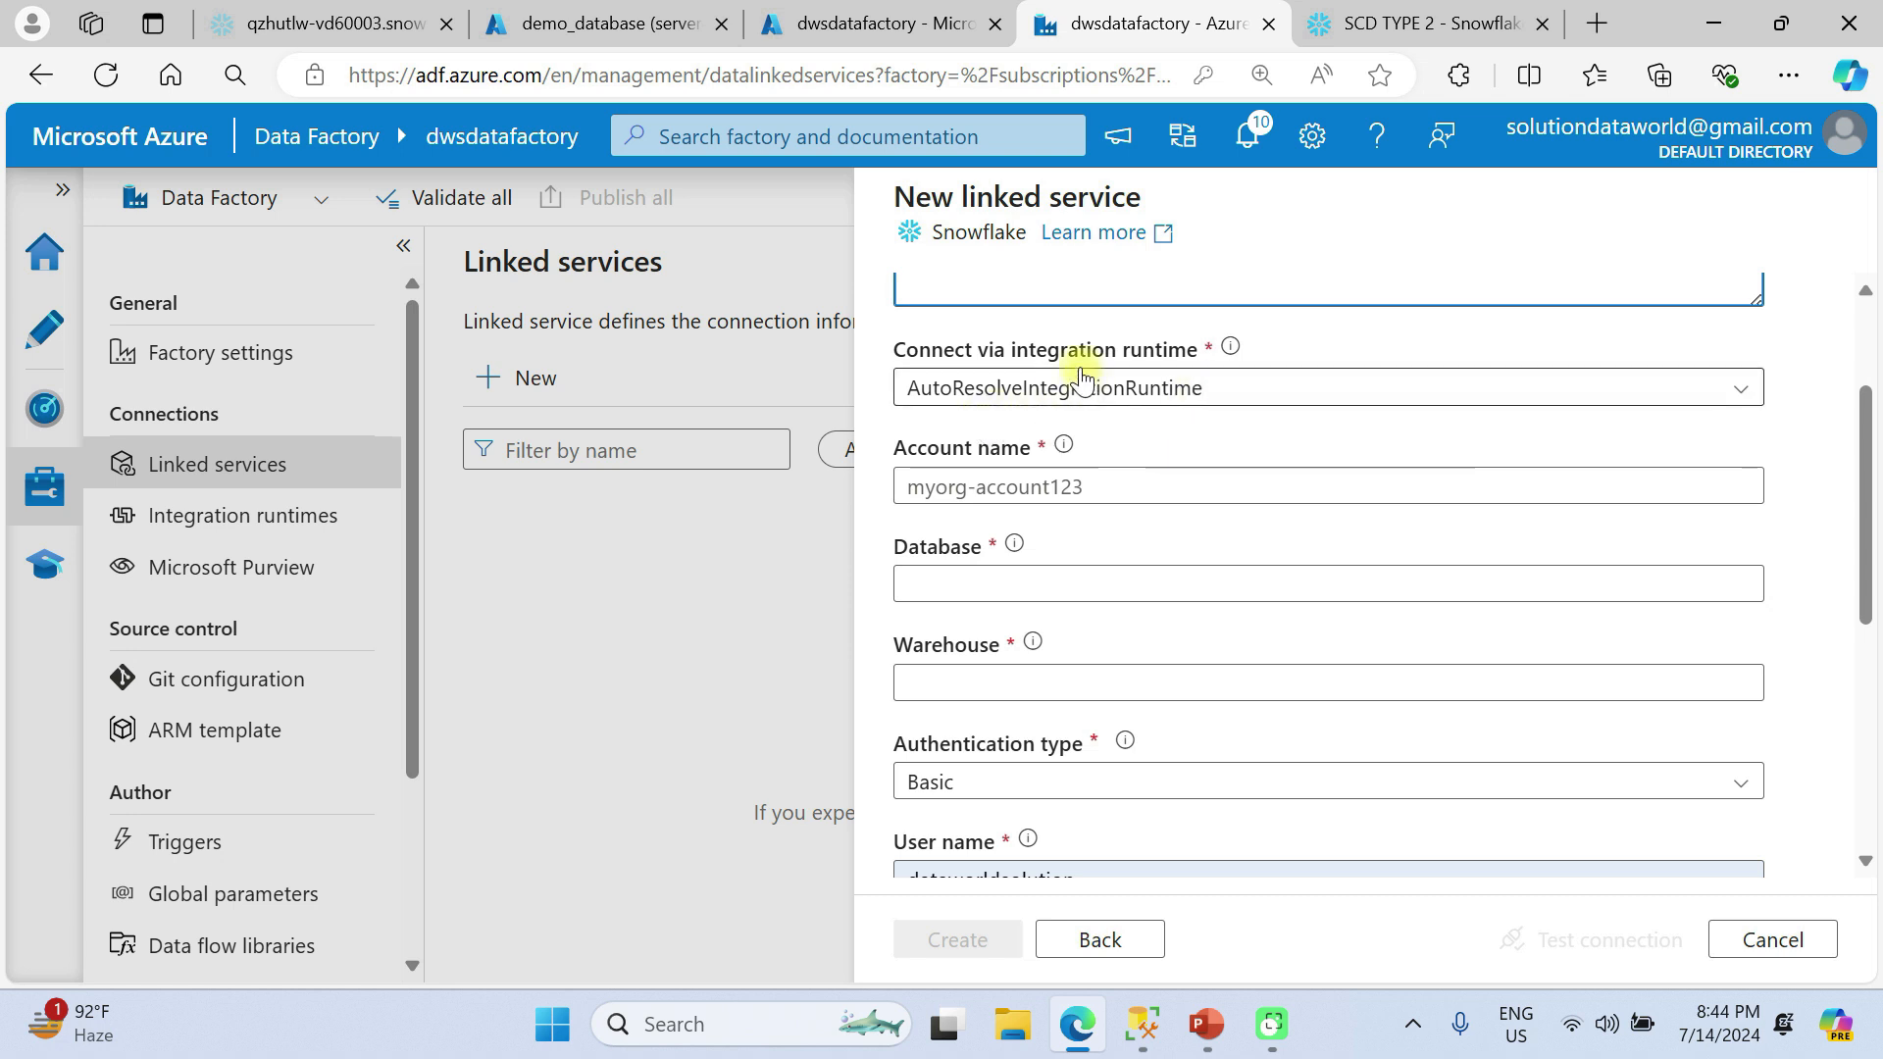
{"action": "mouse_move", "coordinate": [1065, 446]}
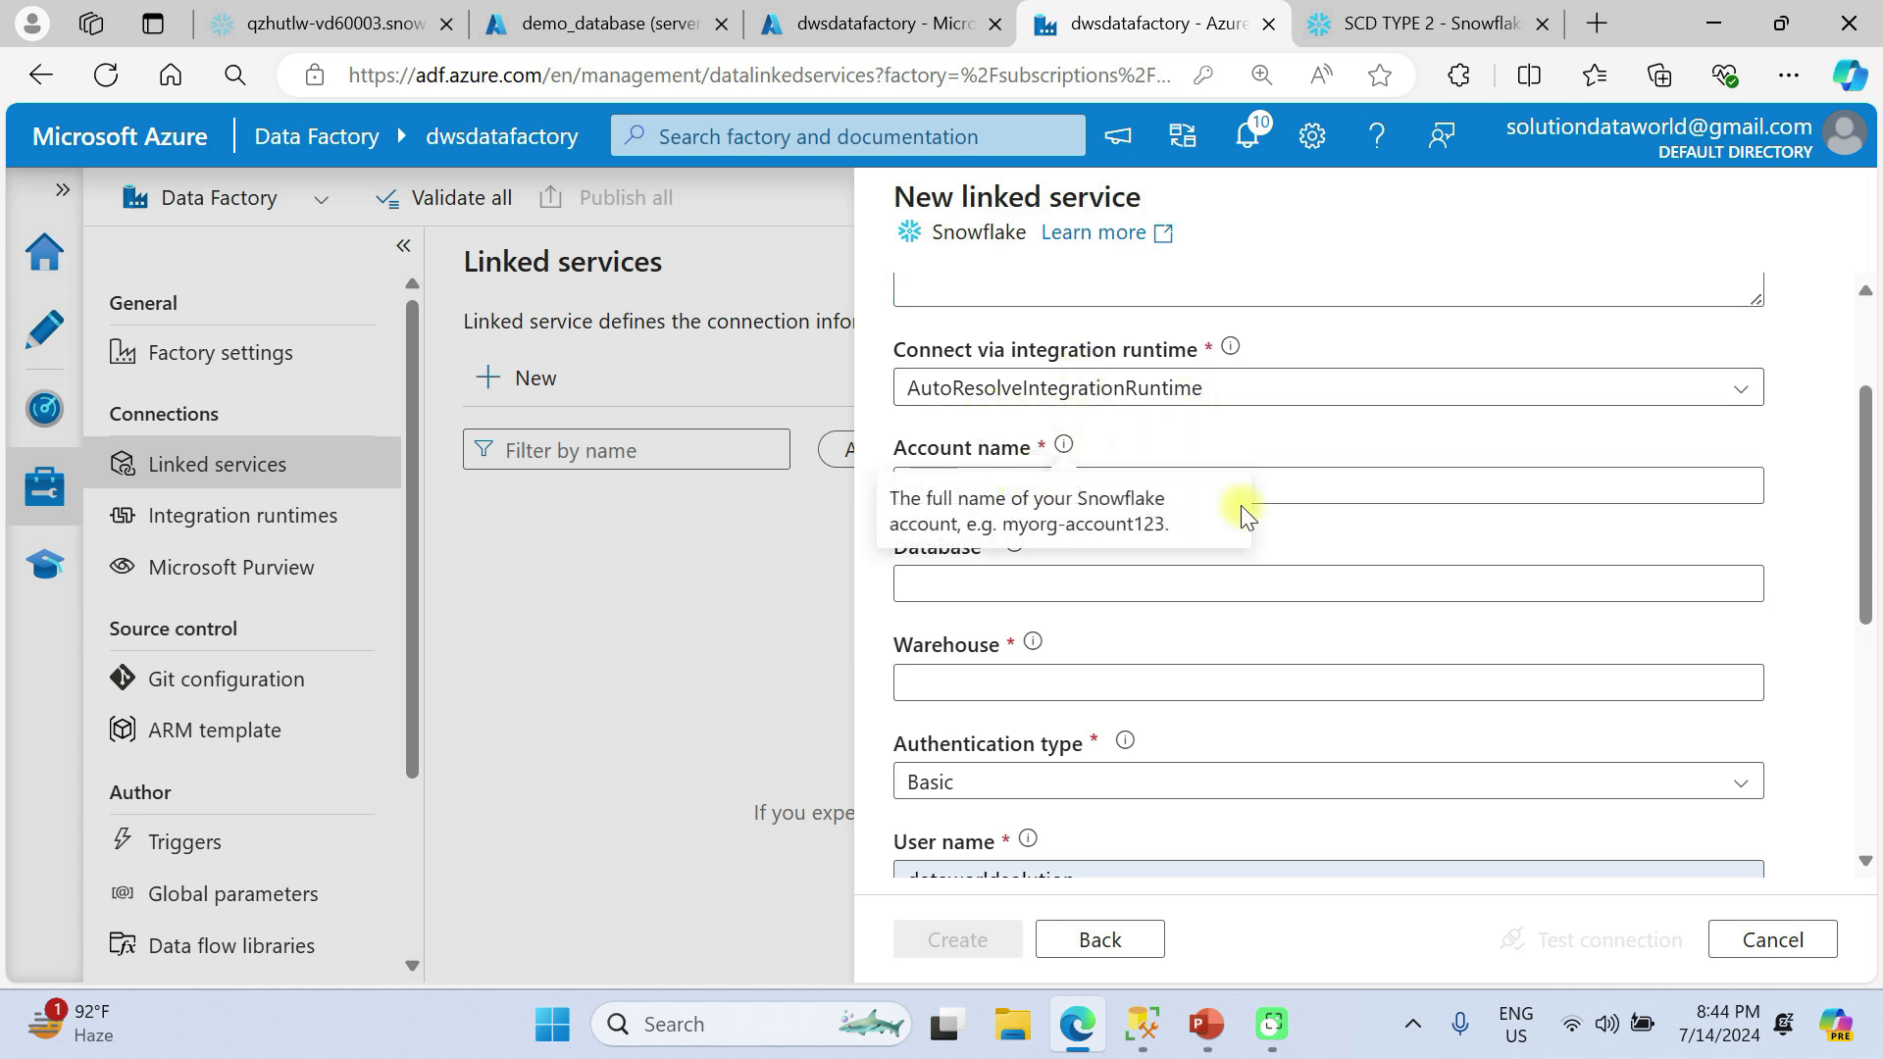
{"action": "left_click", "coordinate": [1274, 489]}
{"action": "key", "text": "alt+Tab"}
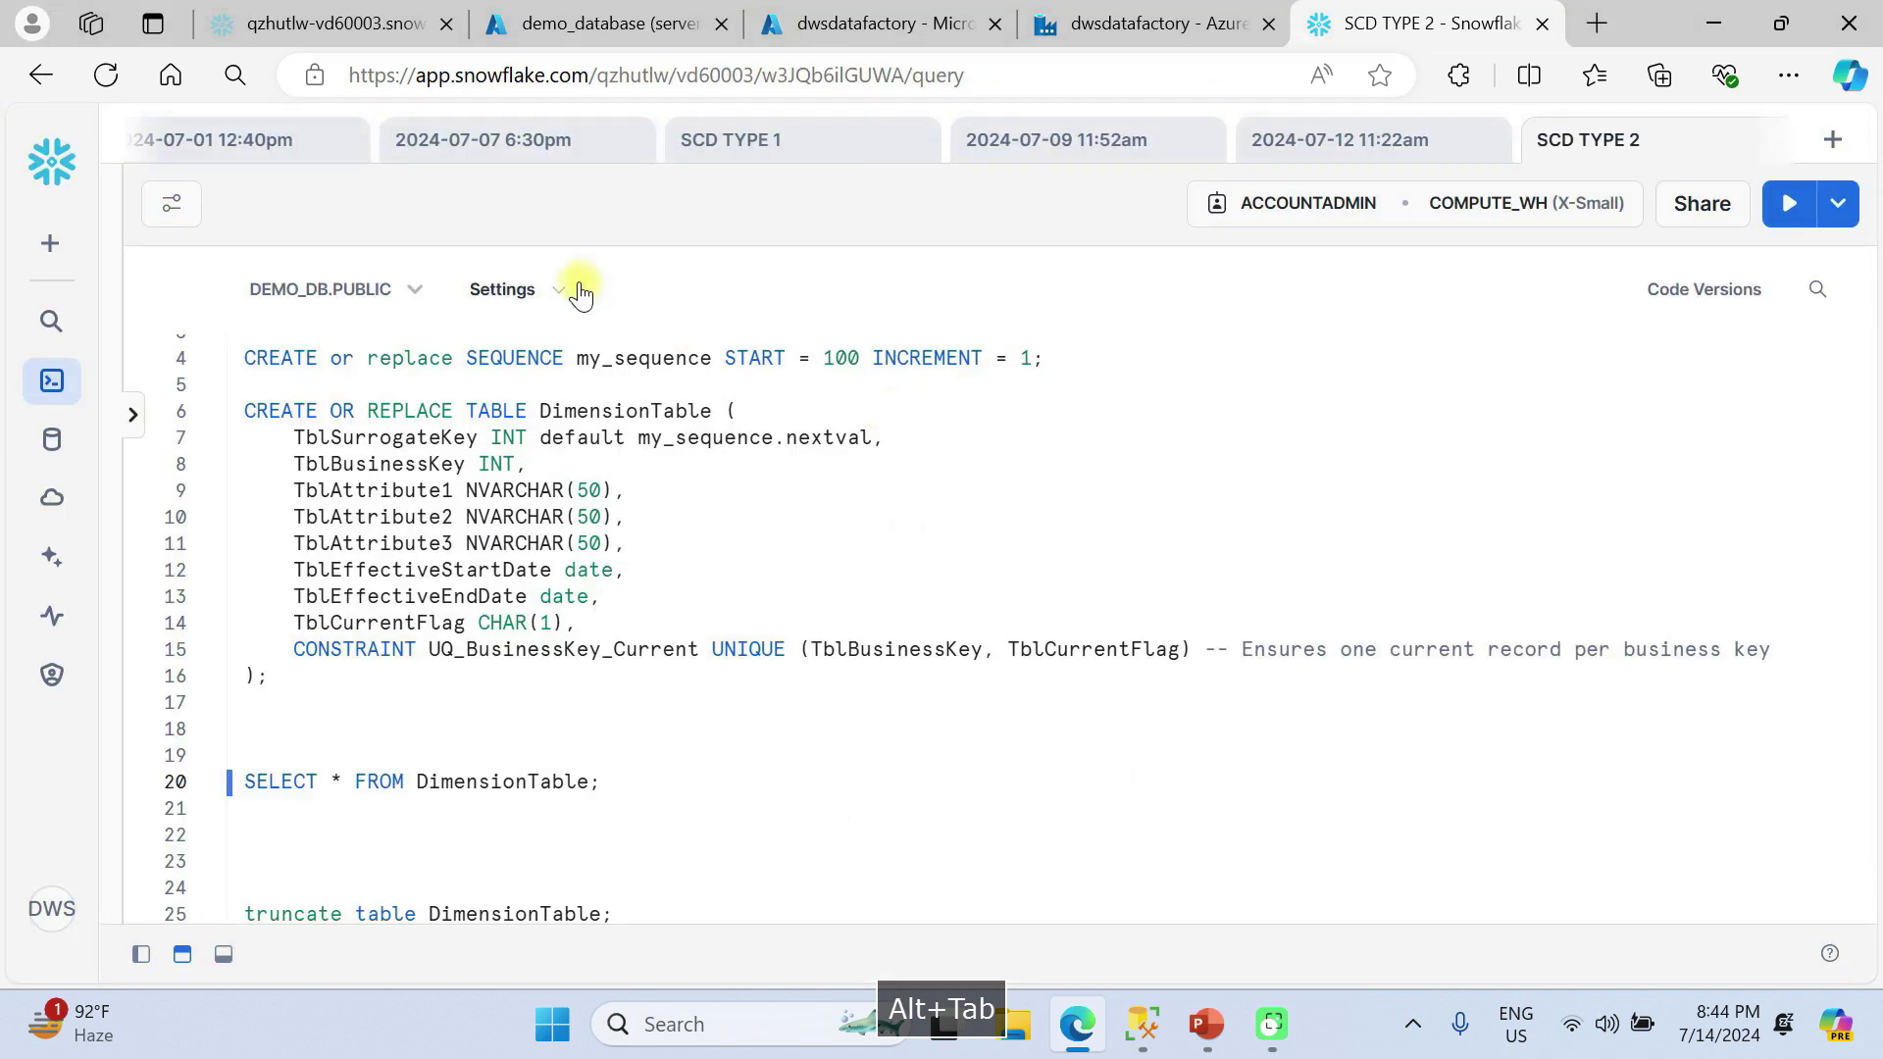
{"action": "scroll", "coordinate": [530, 402], "scroll_direction": "up", "scroll_amount": 1}
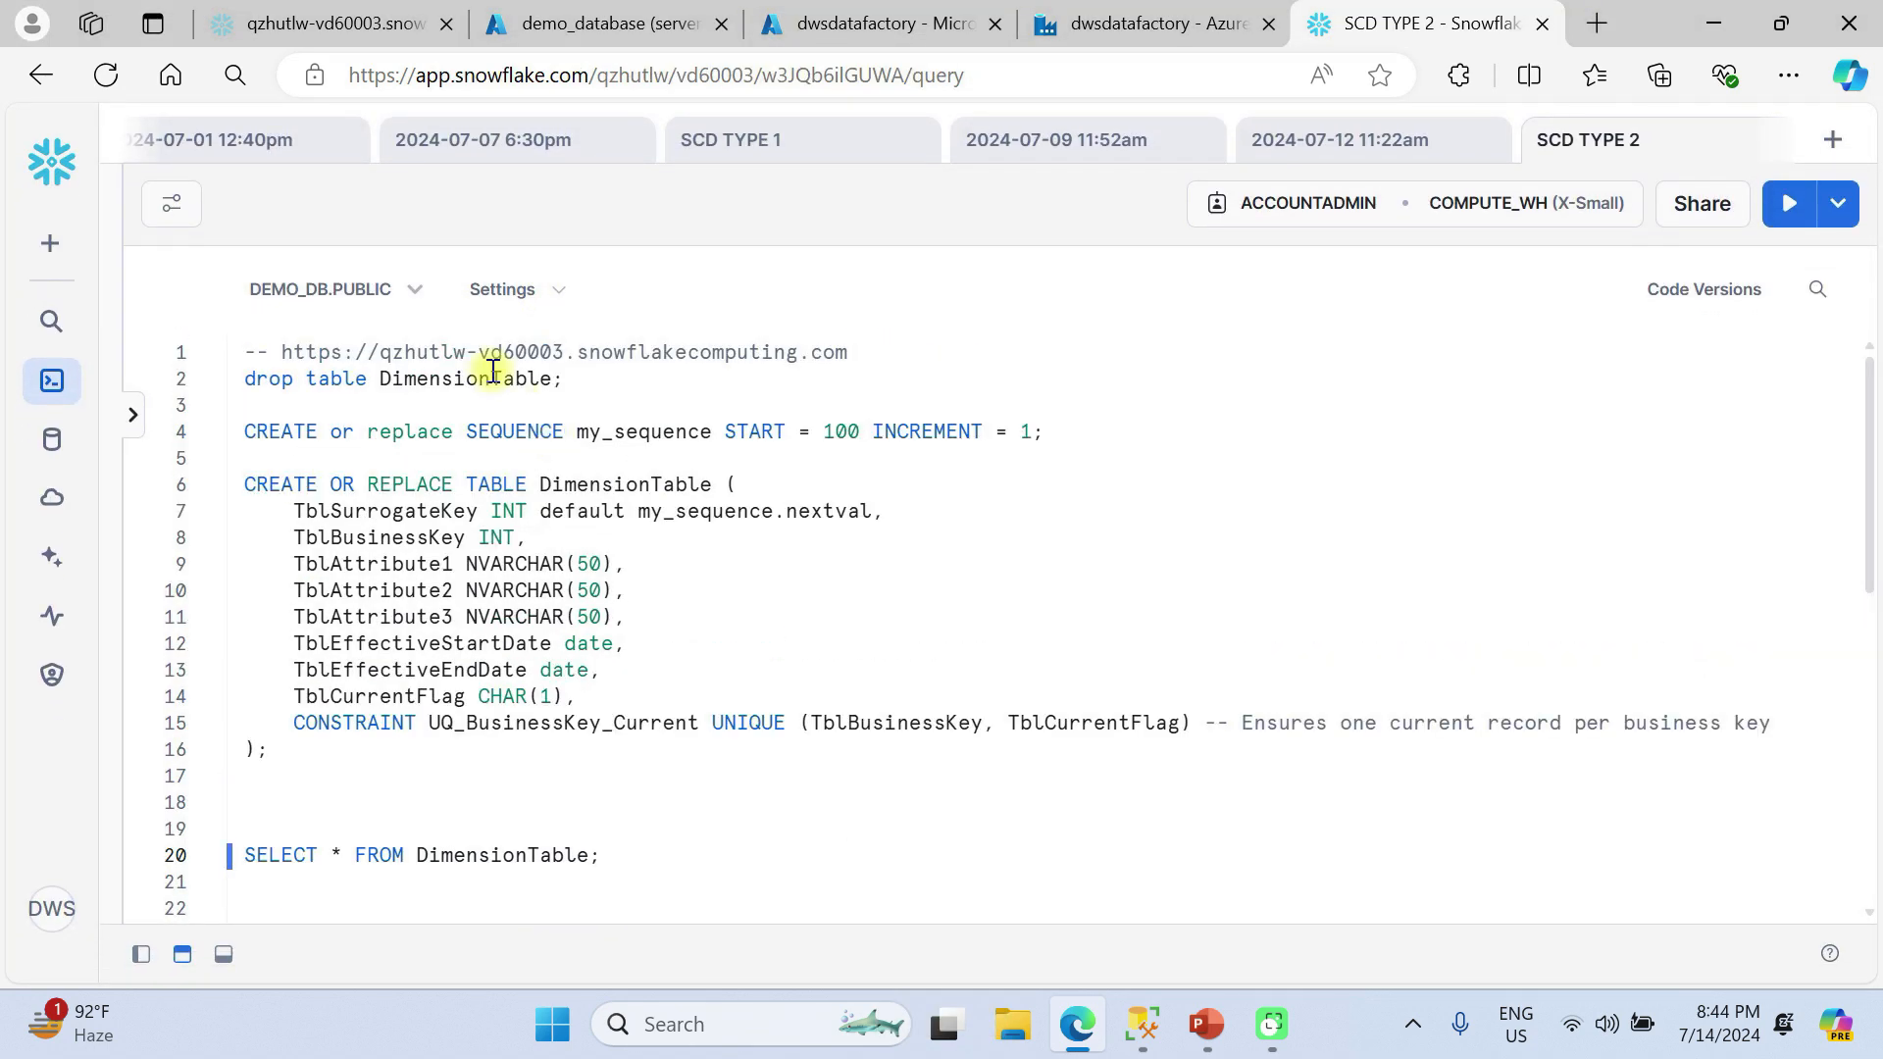
{"action": "left_click_drag", "start_coordinate": [566, 349], "coordinate": [381, 358]}
{"action": "key", "text": "ctrl+c"}
{"action": "key", "text": "alt+Tab"}
{"action": "double_click", "coordinate": [953, 483]}
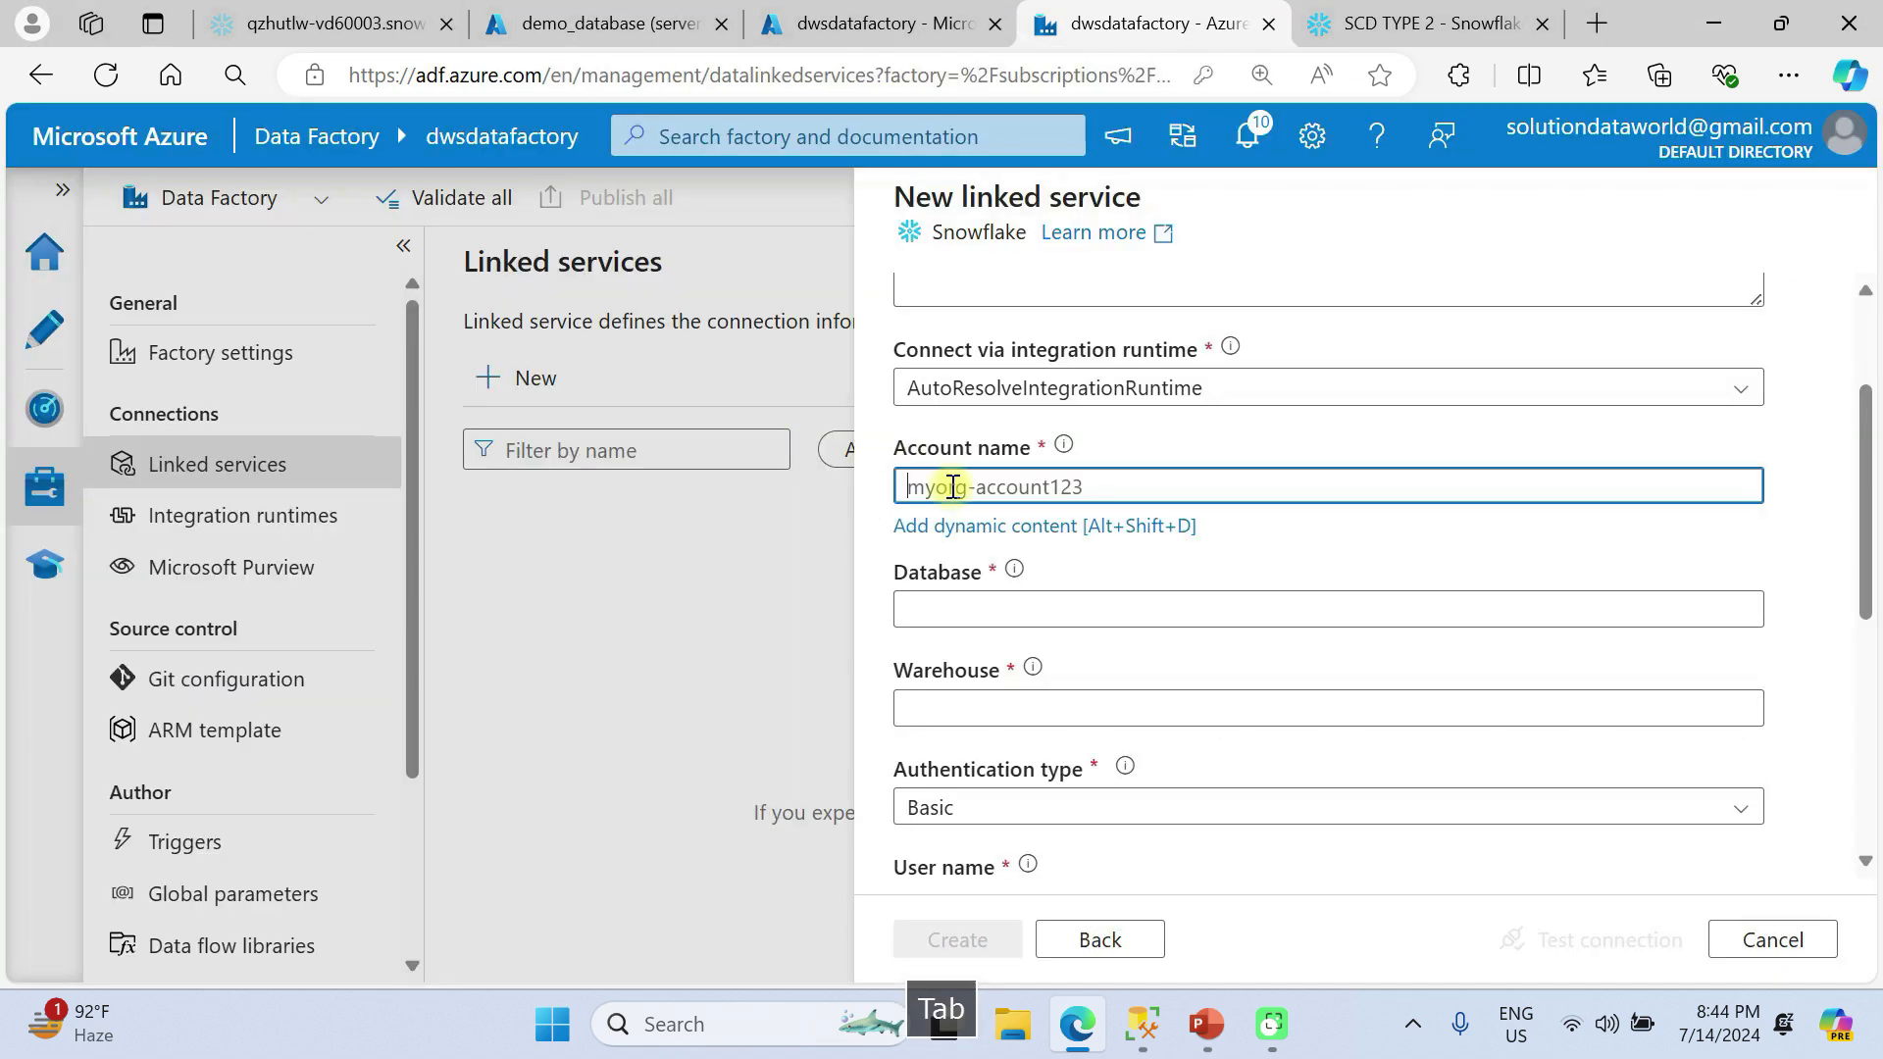
{"action": "key", "text": "ctrl+v"}
{"action": "left_click", "coordinate": [997, 608]}
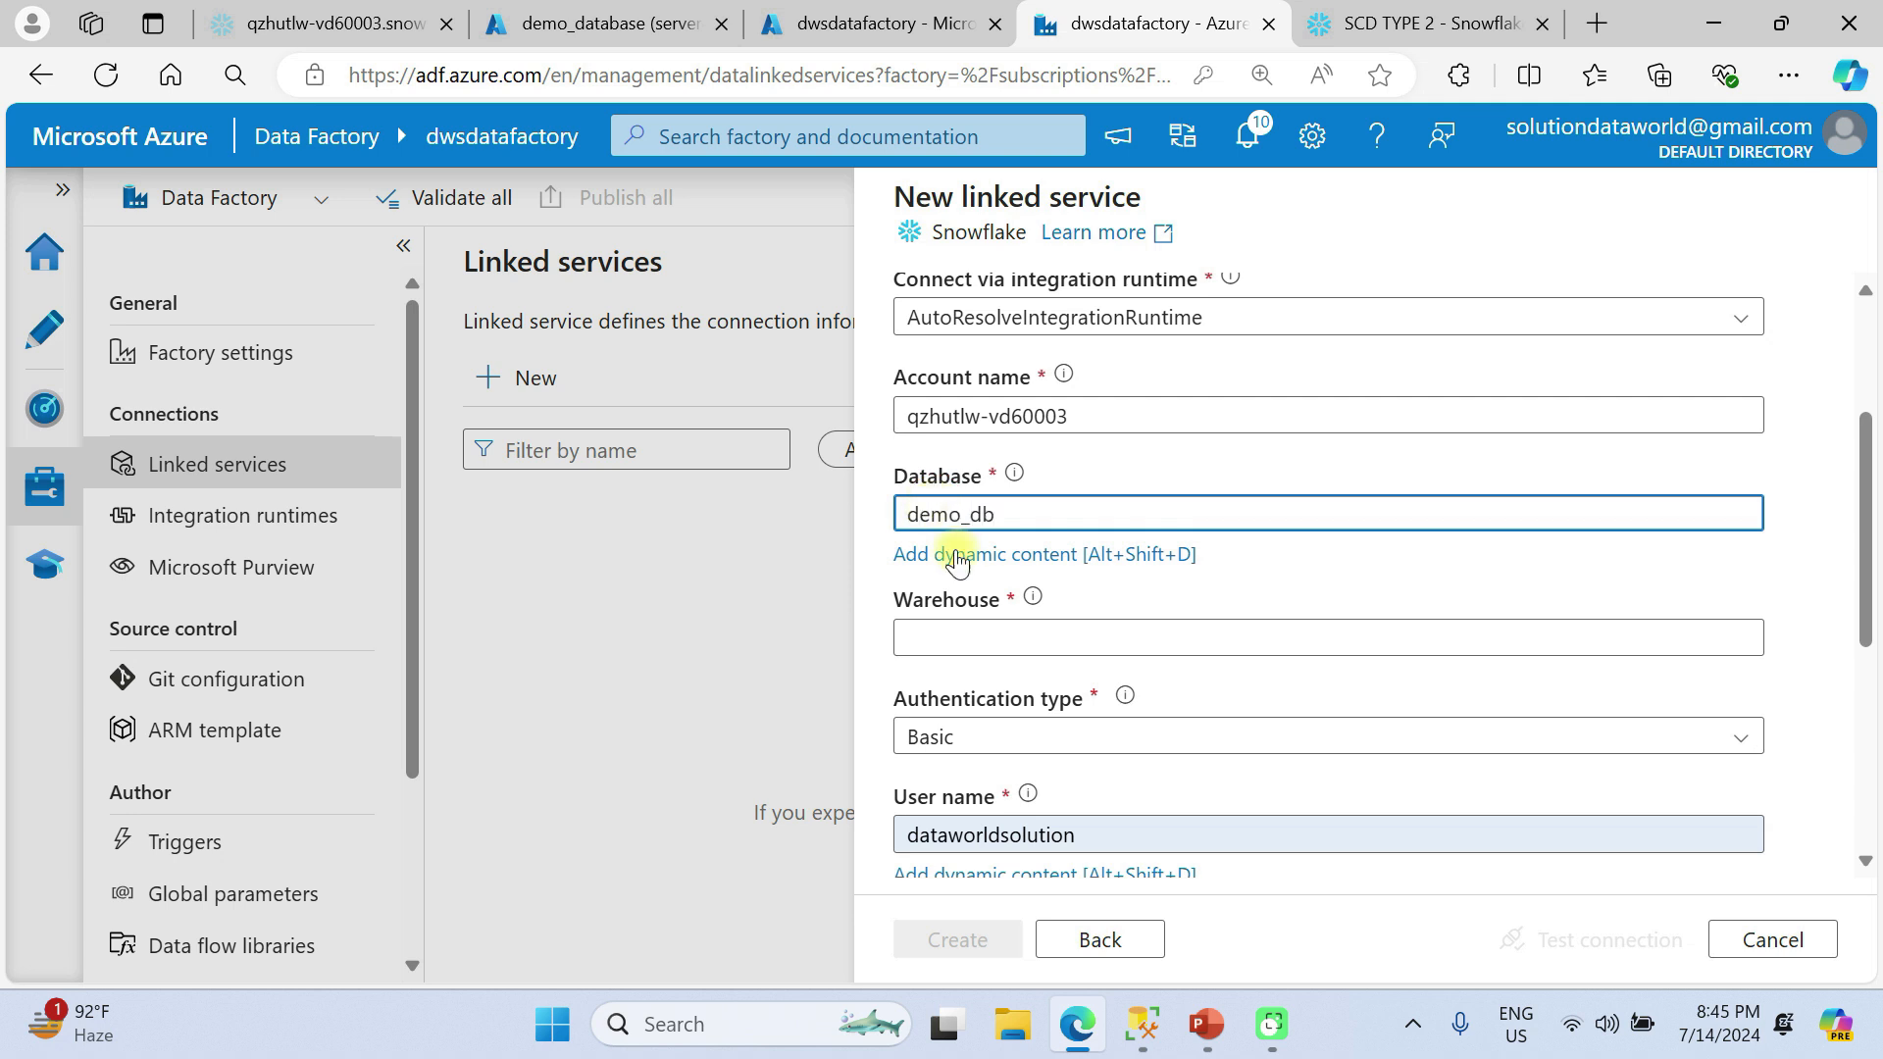
Set the linked service's warehouse to compute_wh, checking the name against the warehouse used by the SCD TYPE 2 worksheet in Snowflake.
{"action": "left_click", "coordinate": [957, 638]}
{"action": "type", "text": "compute_wh"}
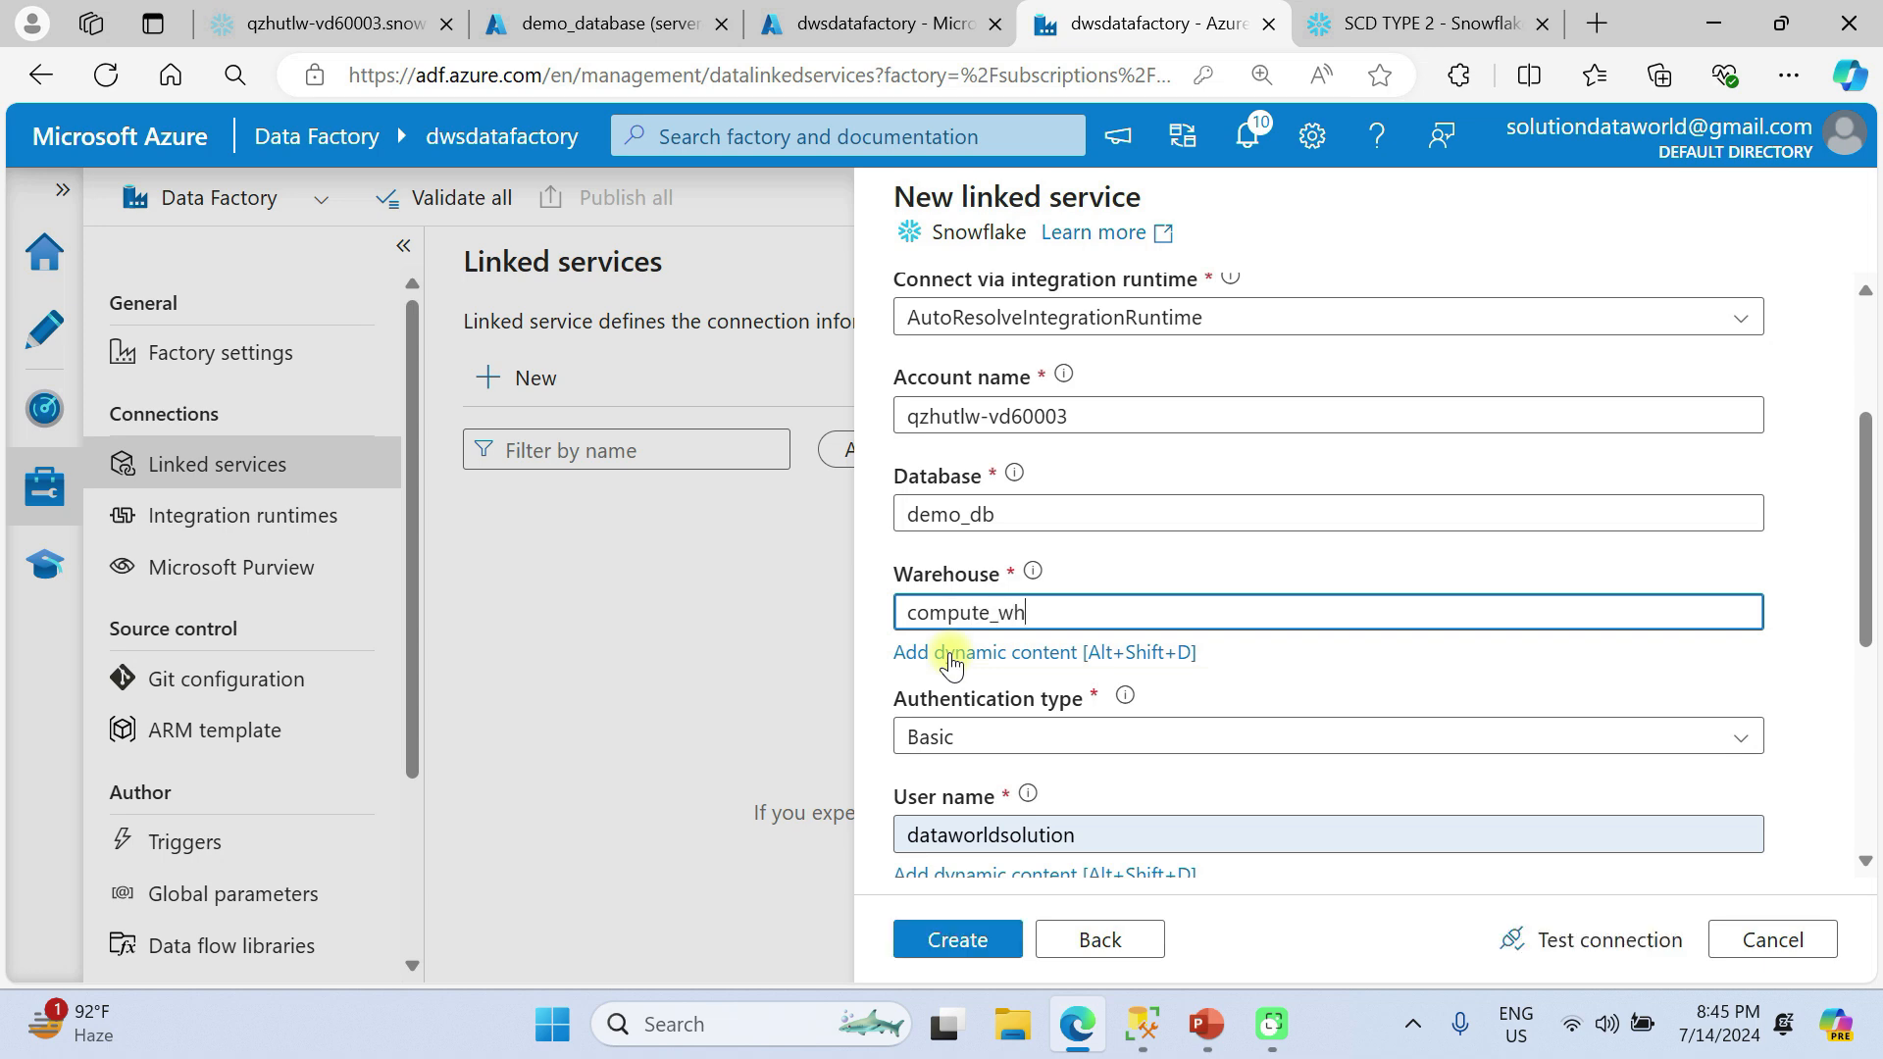
{"action": "key", "text": "ctrl+Tab"}
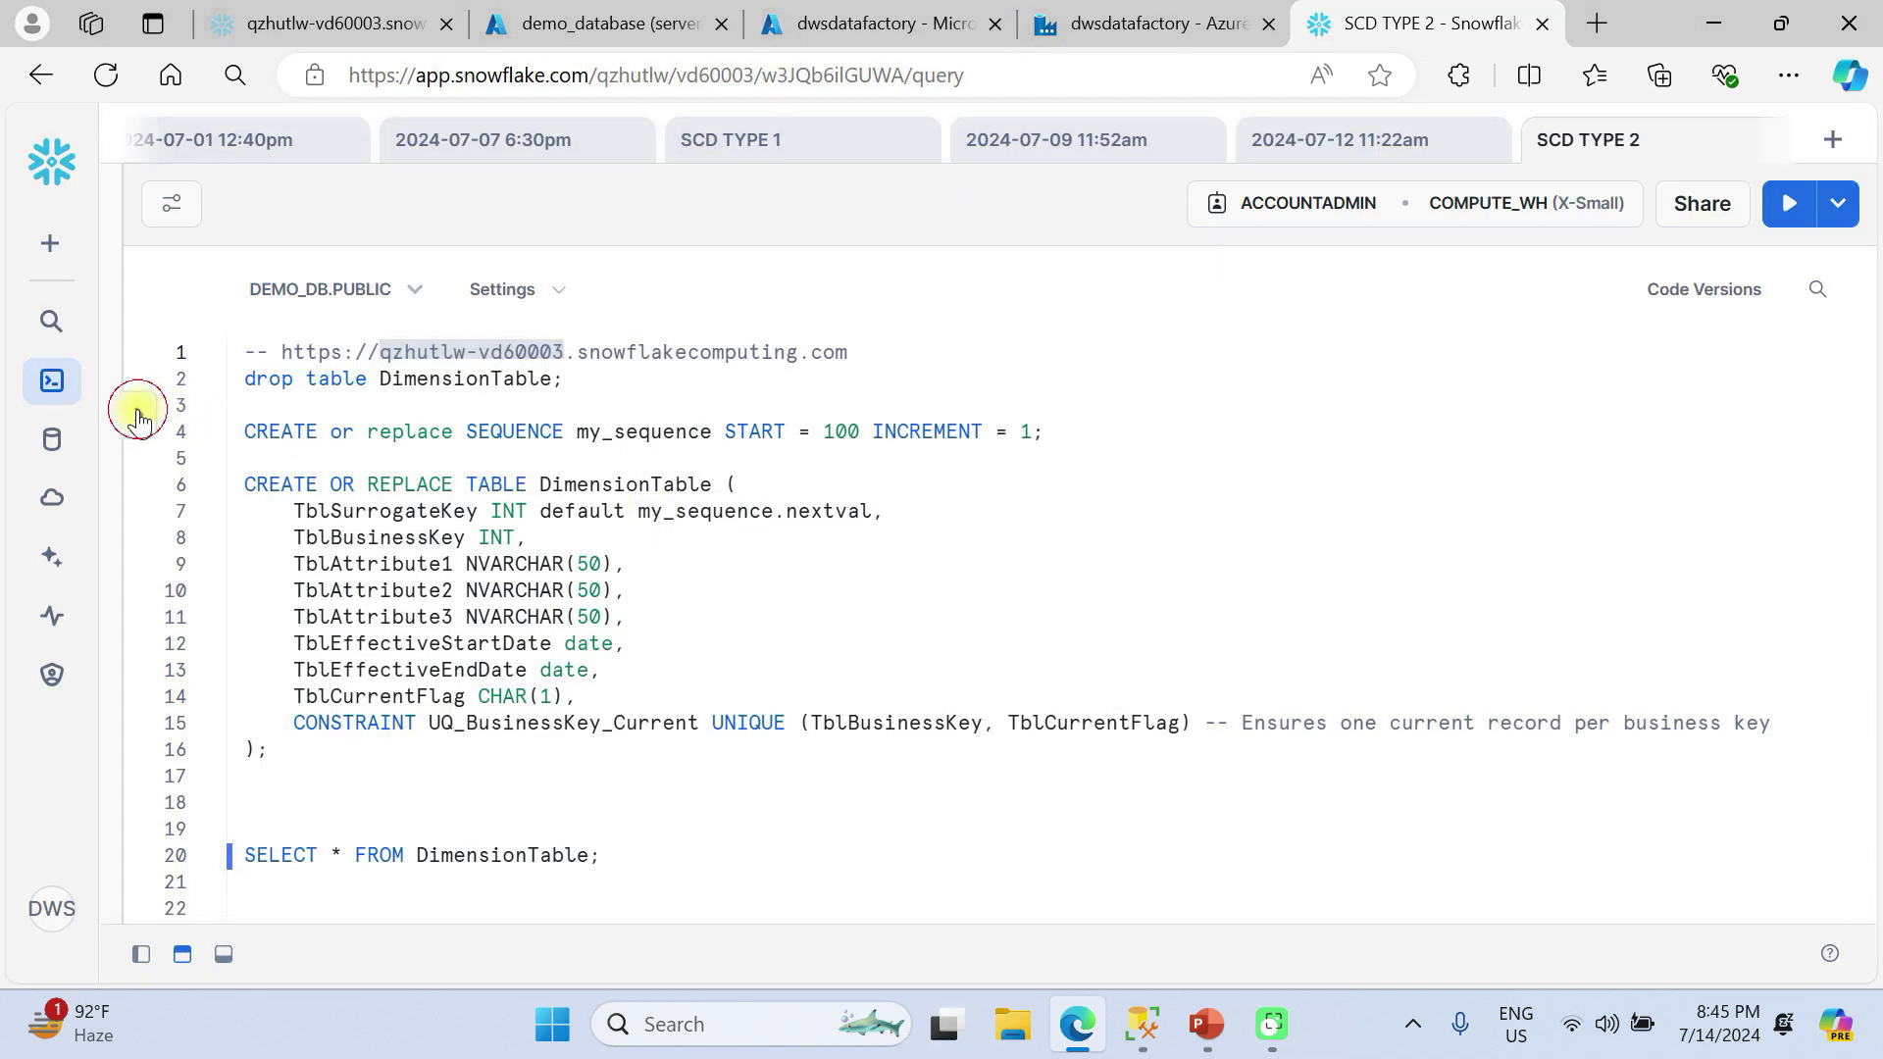
{"action": "left_click", "coordinate": [137, 417]}
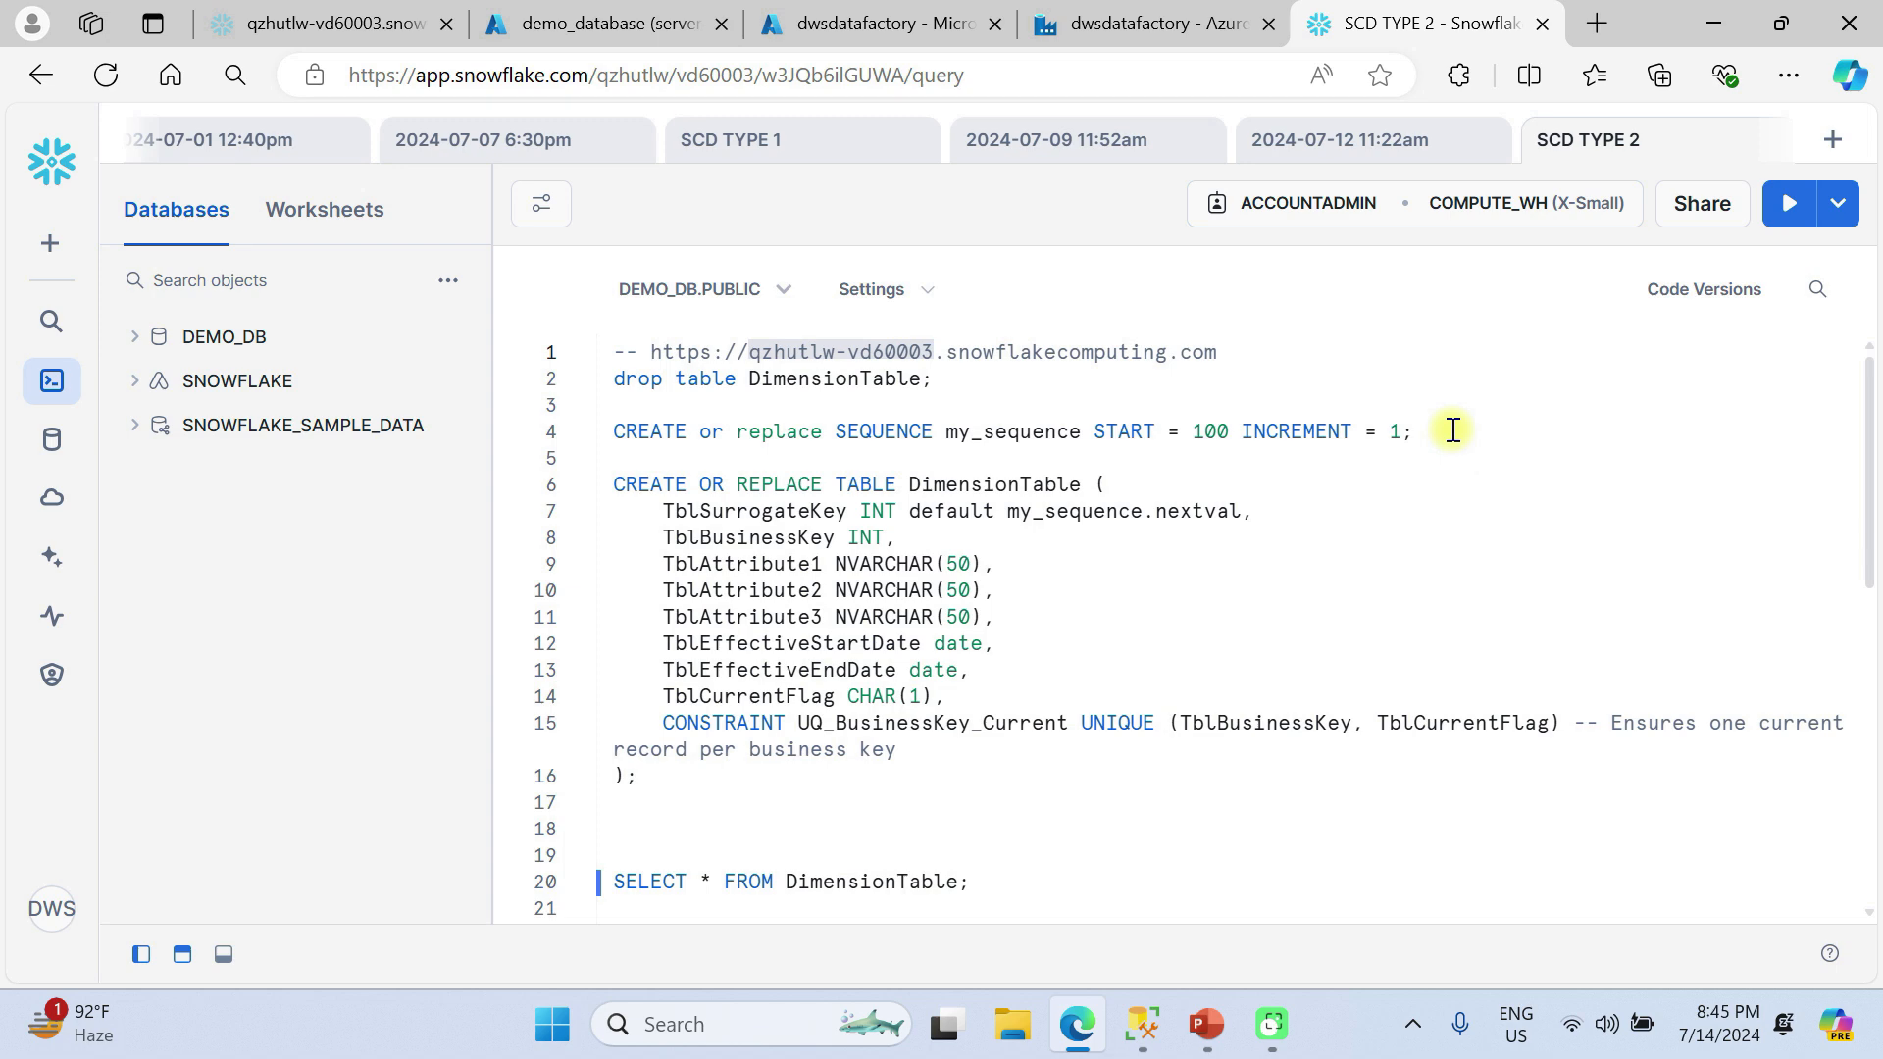
{"action": "key", "text": "alt+Tab"}
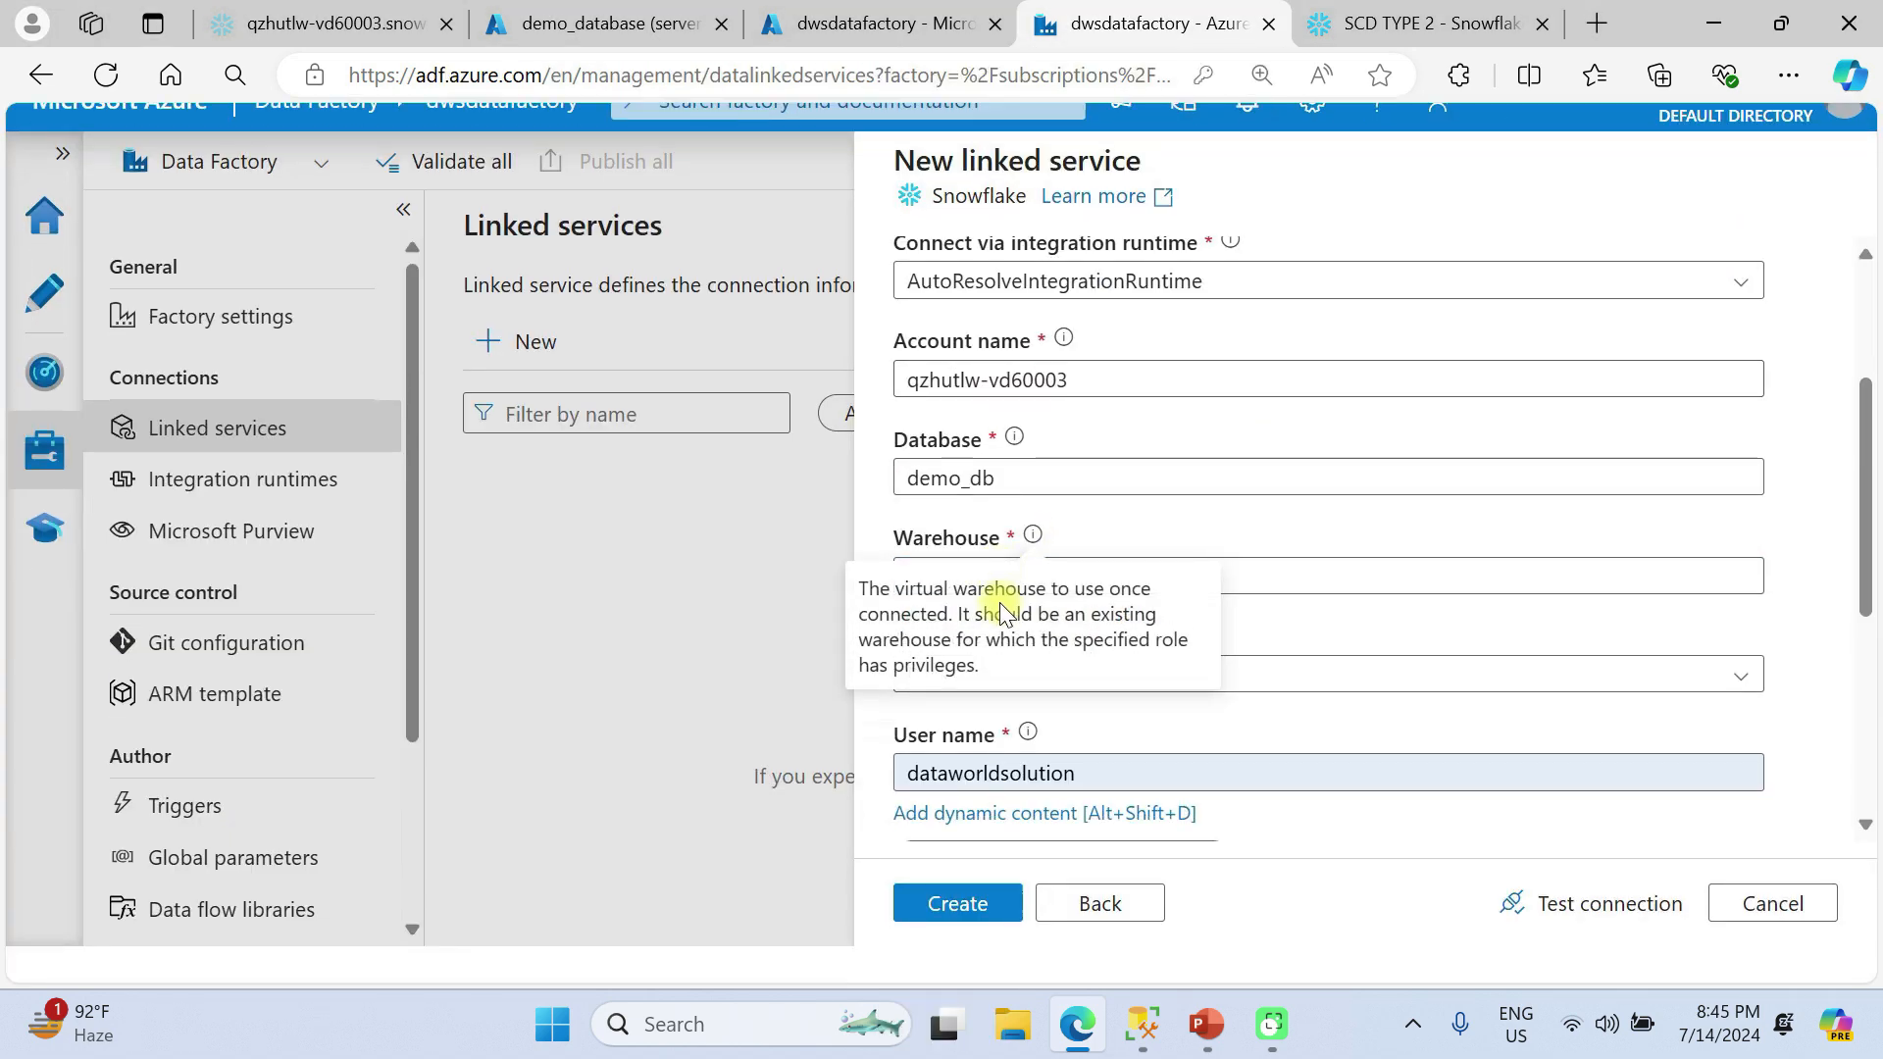
Replace the prefilled password with the Snowflake account password, keeping Basic authentication.
{"action": "scroll", "coordinate": [1366, 664], "scroll_direction": "down", "scroll_amount": 1}
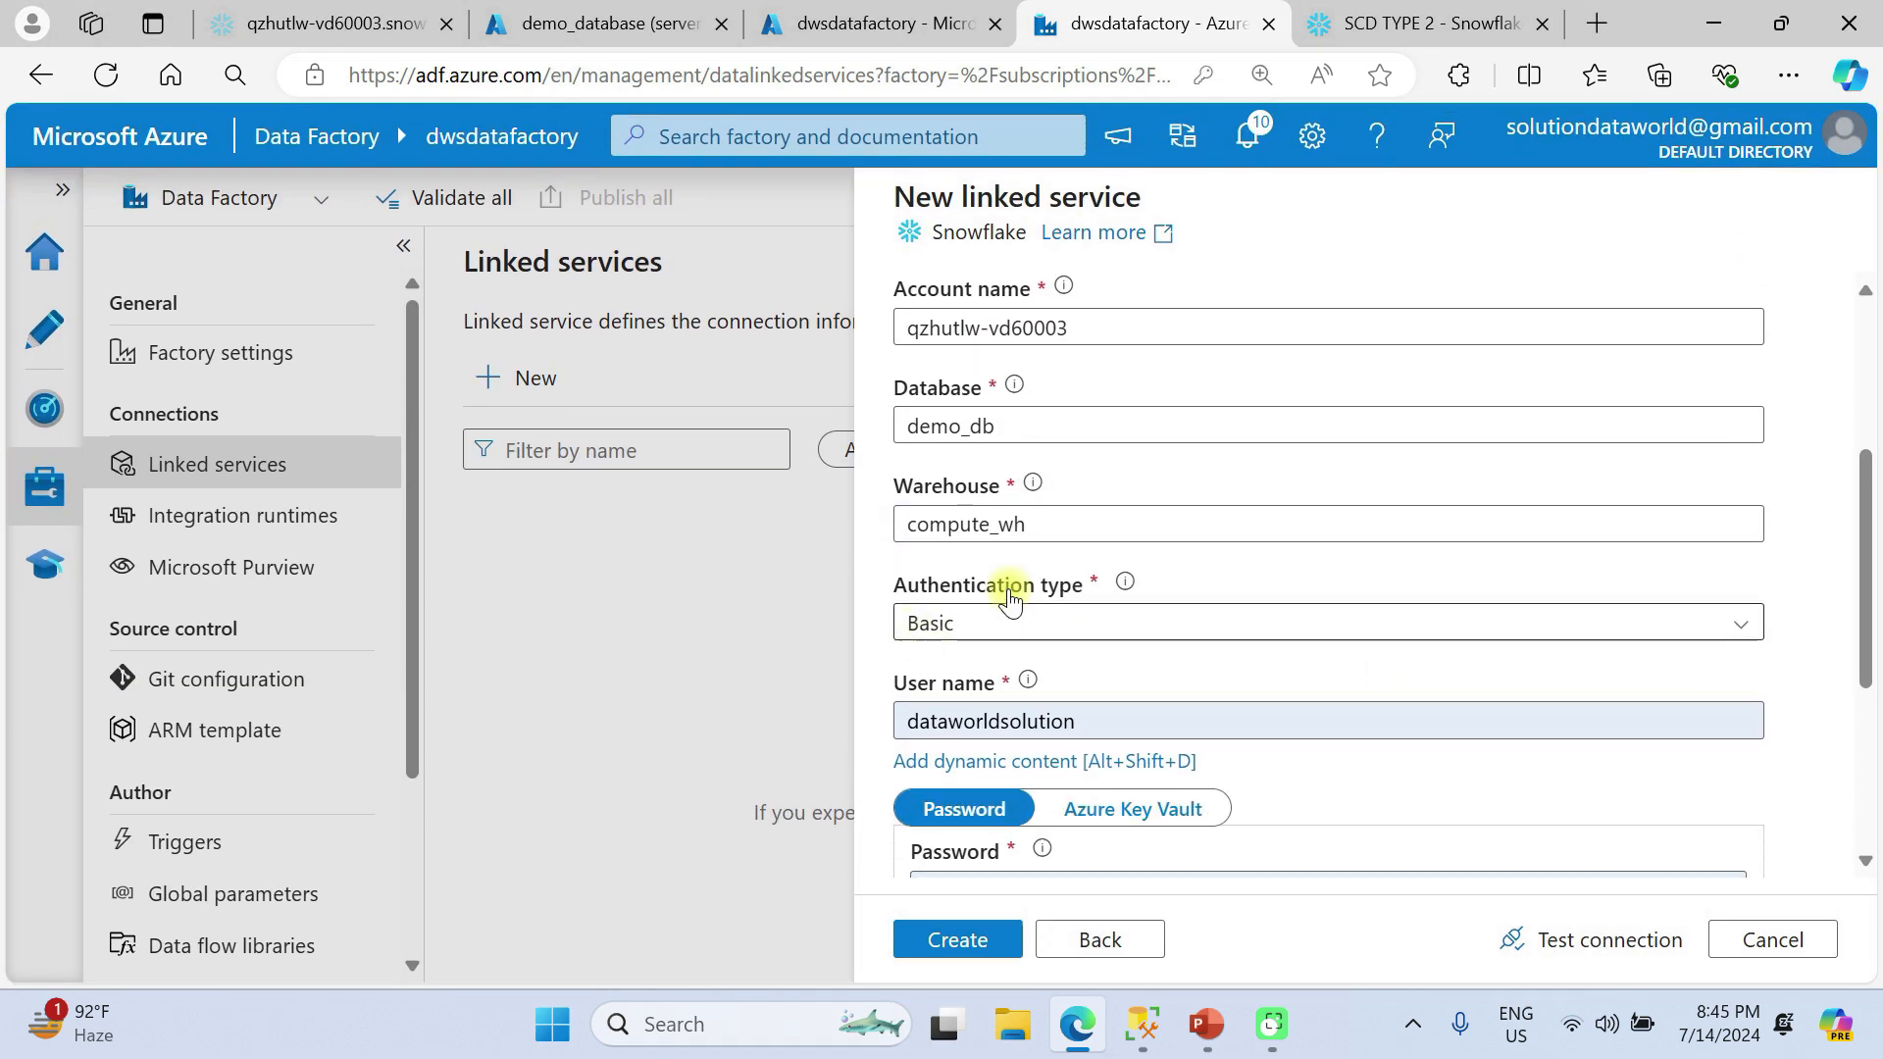
{"action": "scroll", "coordinate": [1198, 614], "scroll_direction": "down", "scroll_amount": 2}
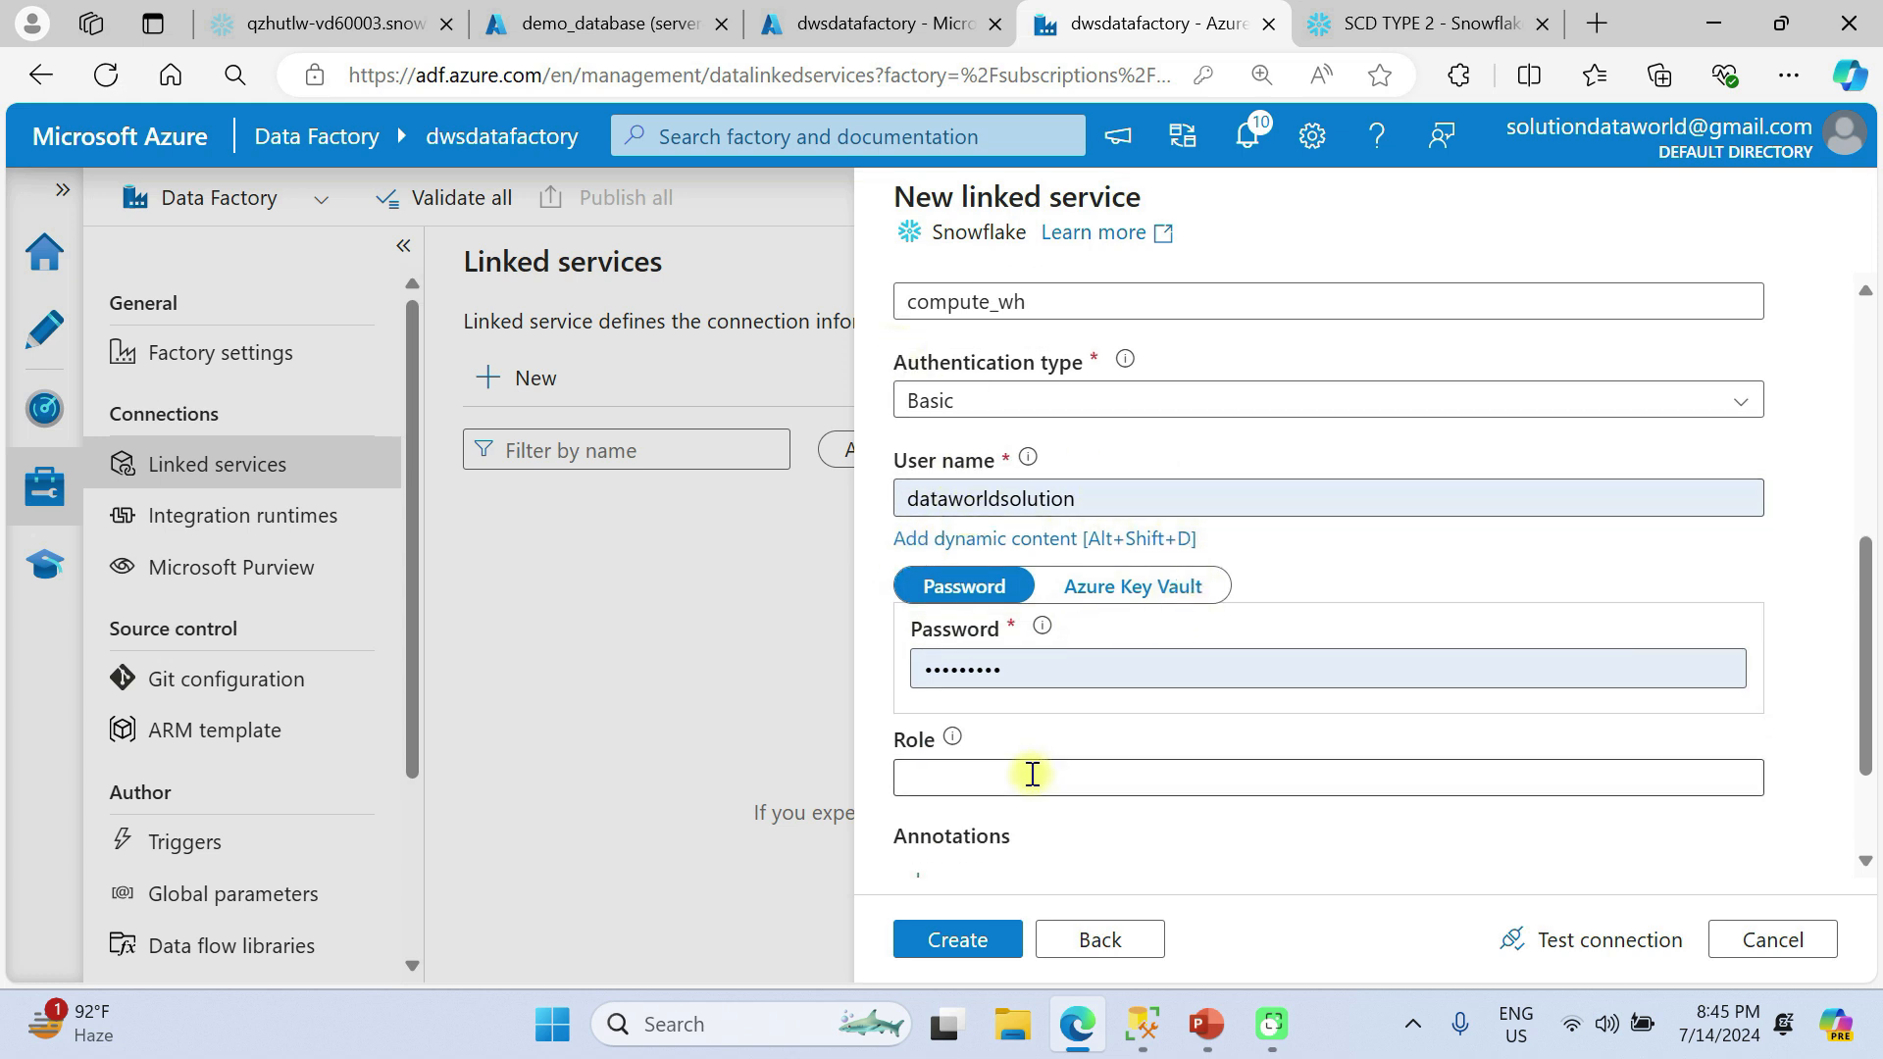
{"action": "left_click", "coordinate": [1027, 685]}
{"action": "key", "text": "BackSpace"}
{"action": "key", "text": "BackSpace"}
{"action": "key", "text": "BackSpace"}
{"action": "key", "text": "BackSpace"}
{"action": "key", "text": "BackSpace"}
{"action": "key", "text": "BackSpace"}
{"action": "key", "text": "BackSpace"}
{"action": "key", "text": "BackSpace"}
{"action": "key", "text": "BackSpace"}
{"action": "type", "text": "•••••••••"}
Test the Snowflake connection and create the linked service.
{"action": "left_click", "coordinate": [1552, 933]}
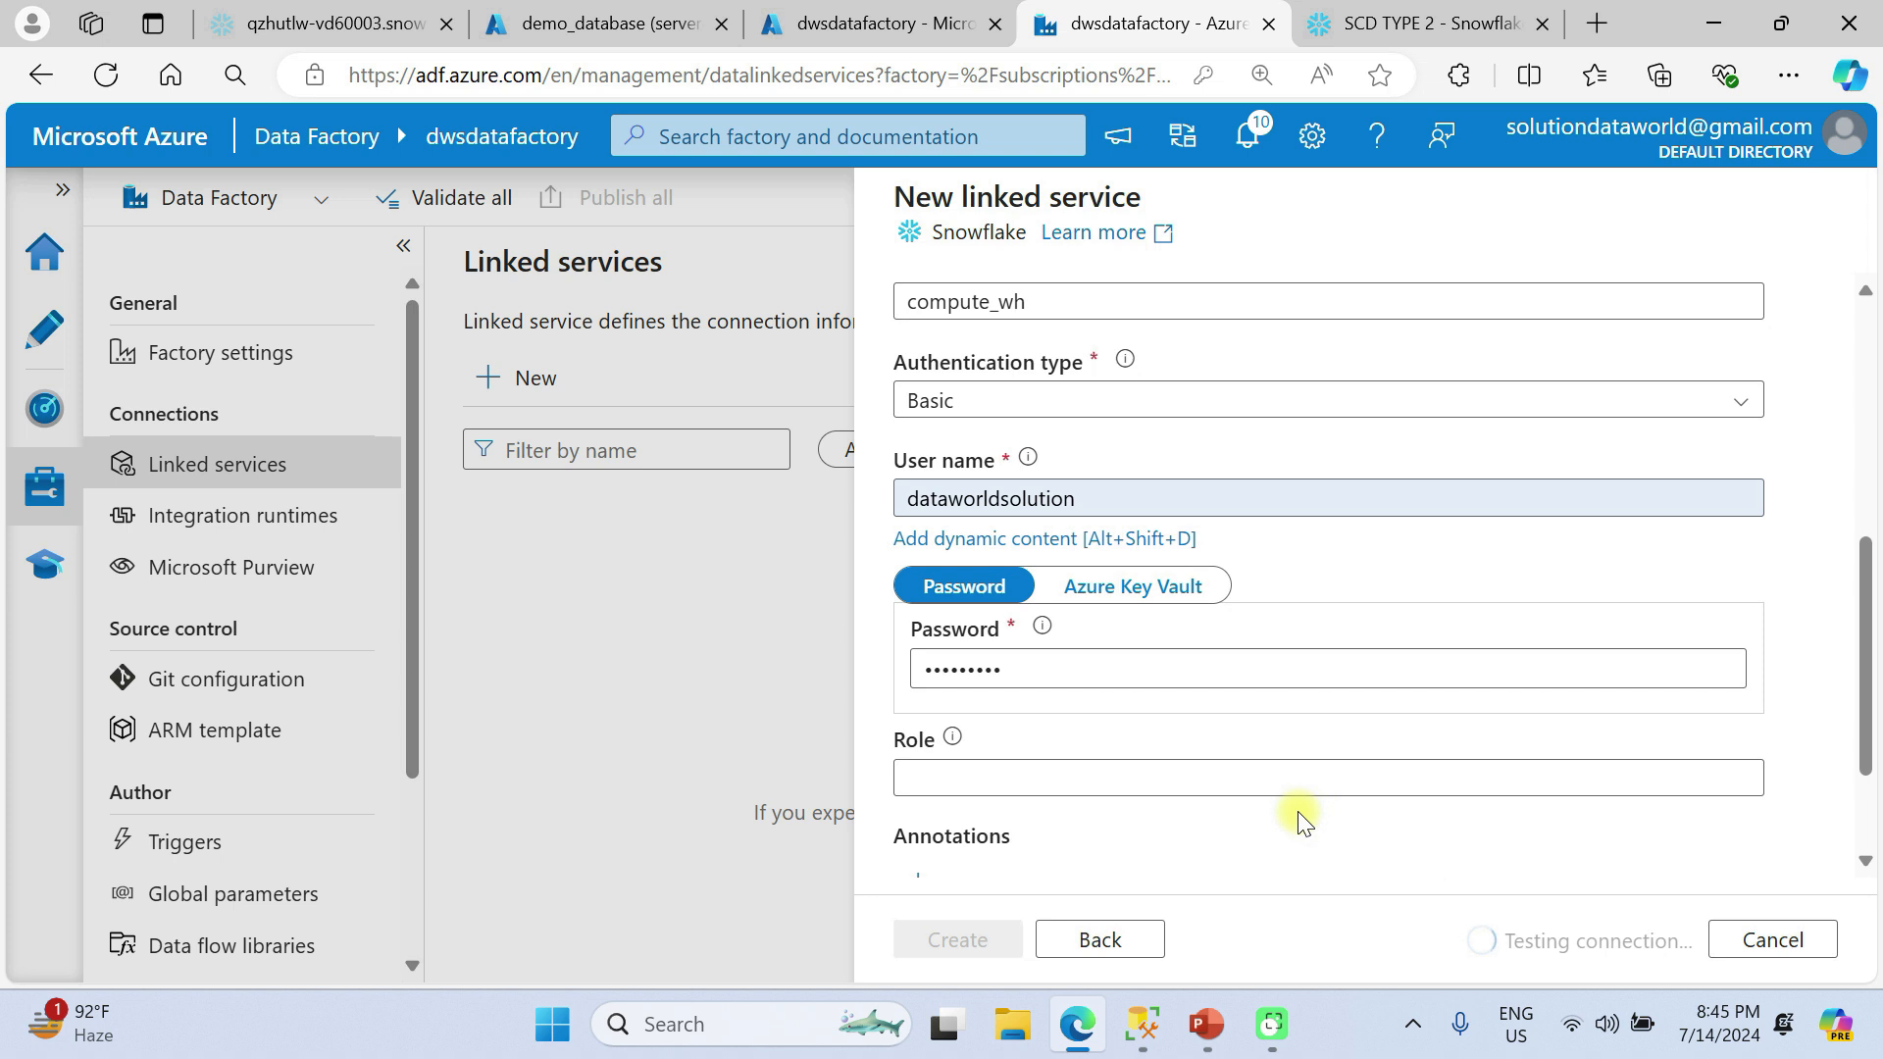
{"action": "scroll", "coordinate": [1299, 819], "scroll_direction": "down", "scroll_amount": 2}
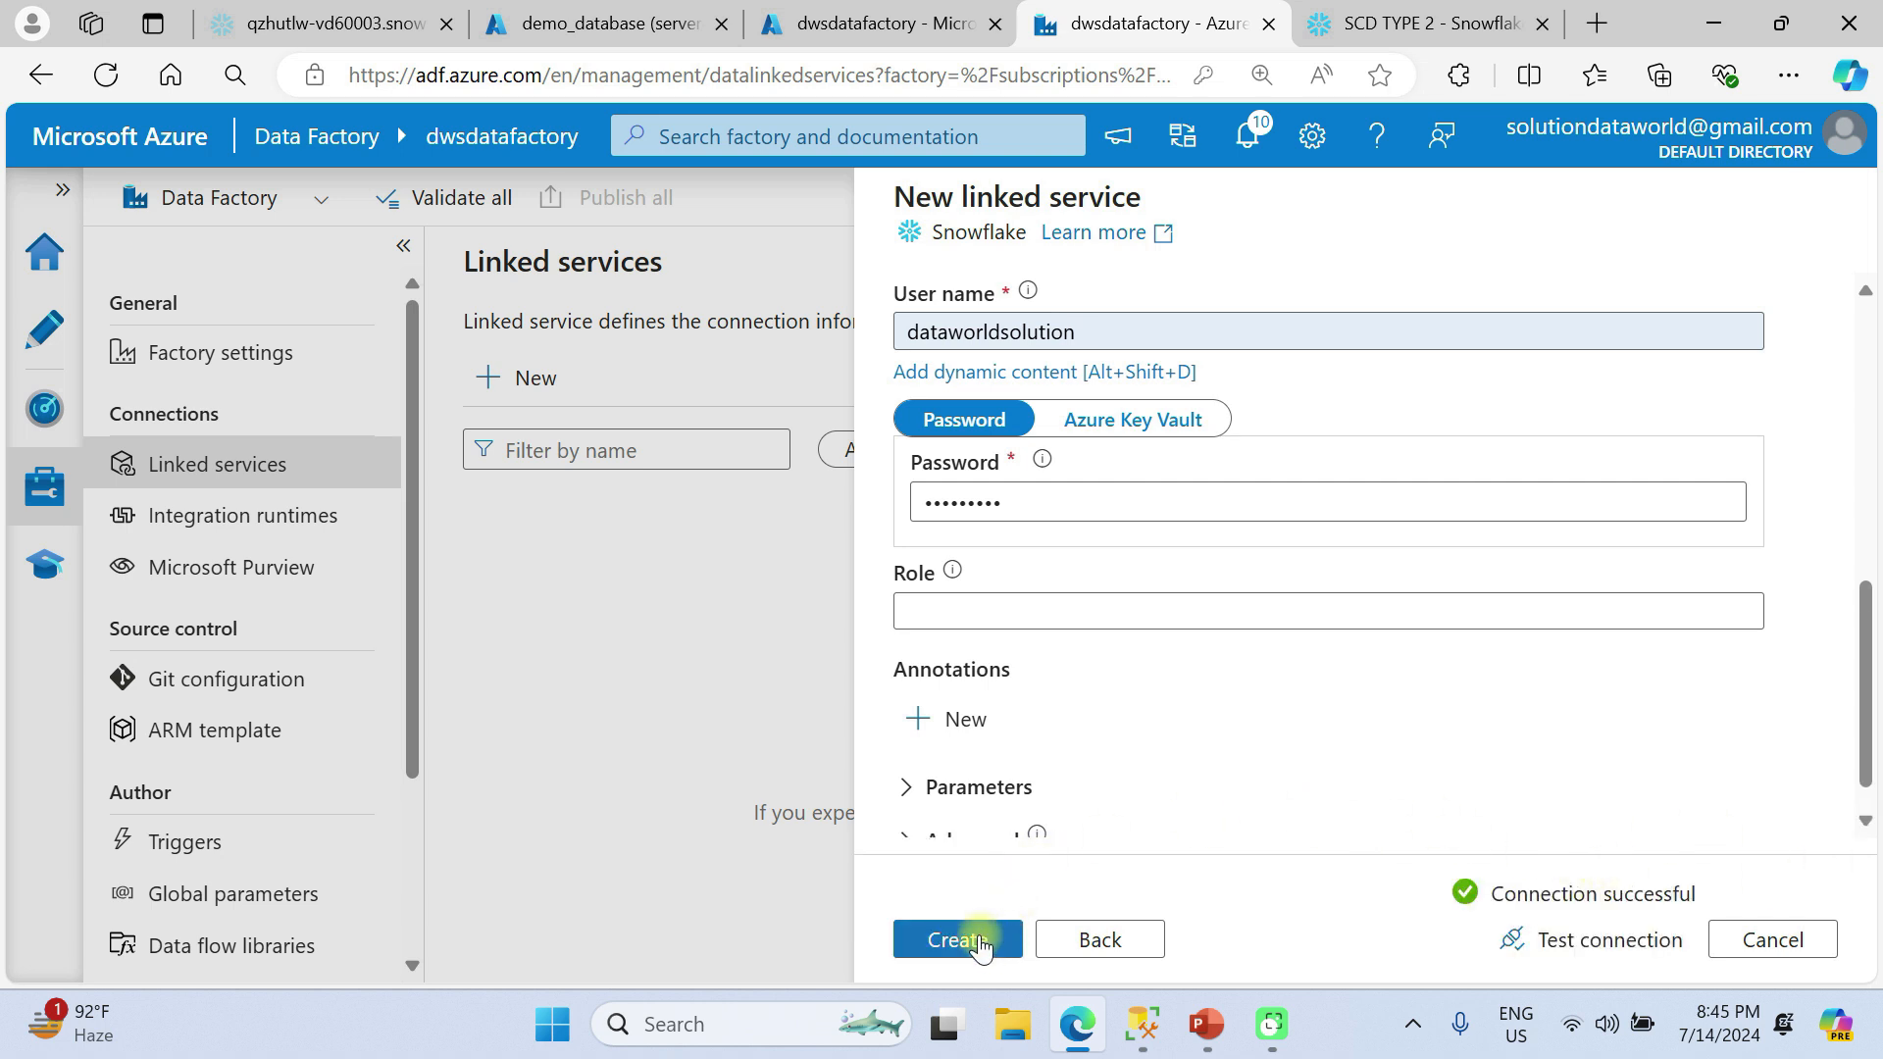
{"action": "left_click", "coordinate": [979, 942]}
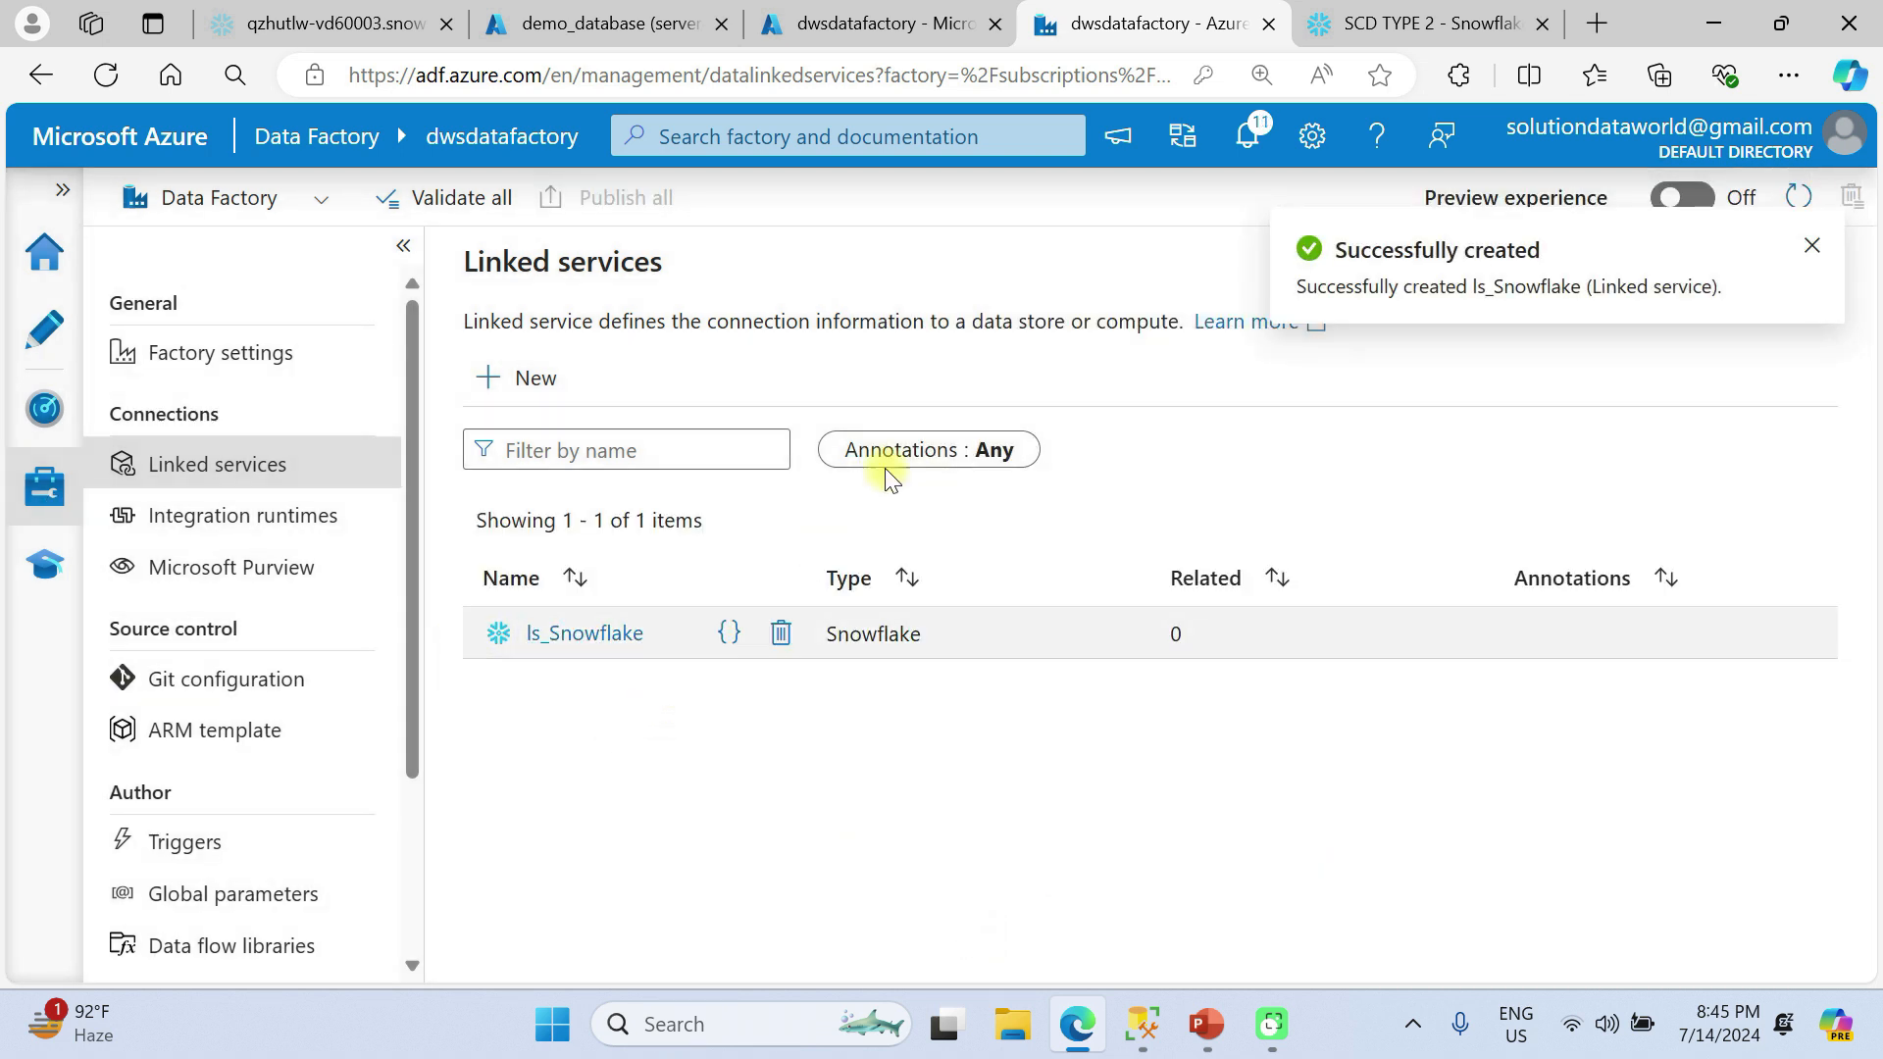
Start another new linked service, search the data stores for azure sql and choose Azure SQL Database.
{"action": "left_click", "coordinate": [535, 383]}
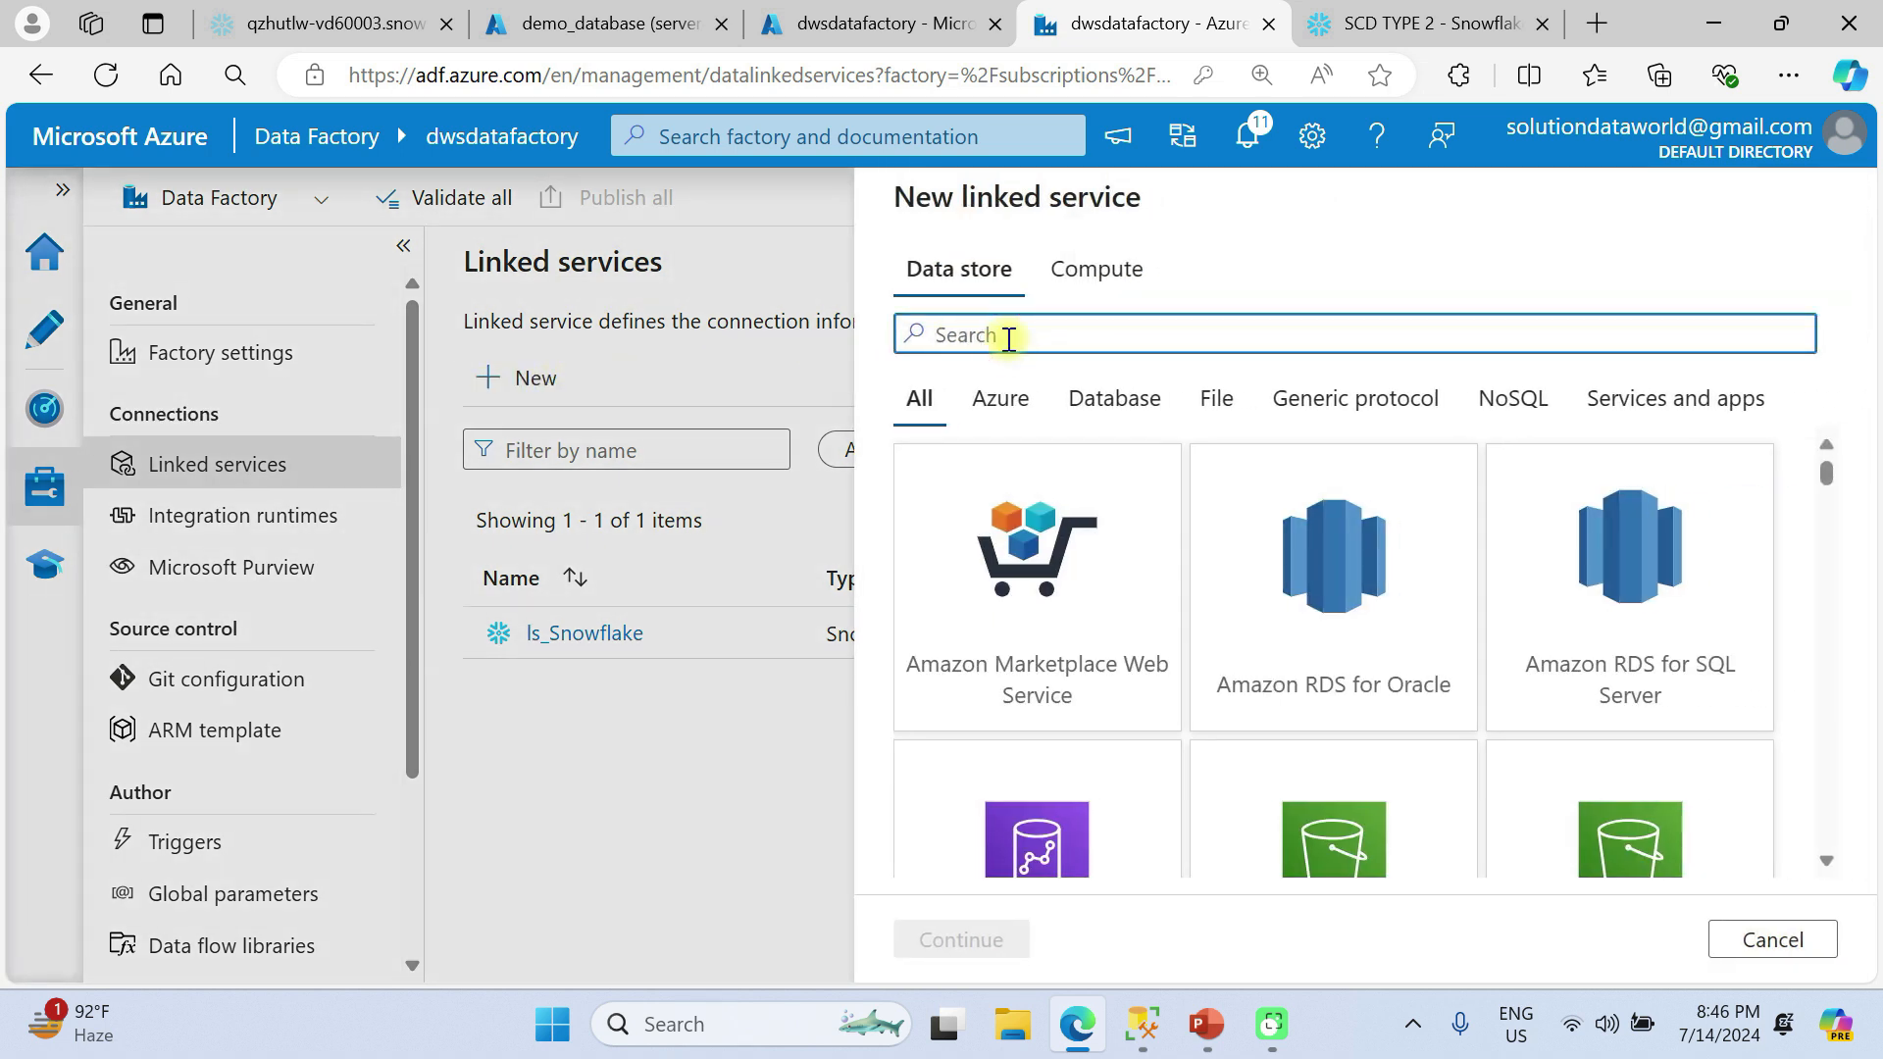
{"action": "key", "text": "BackSpace"}
{"action": "key", "text": "BackSpace"}
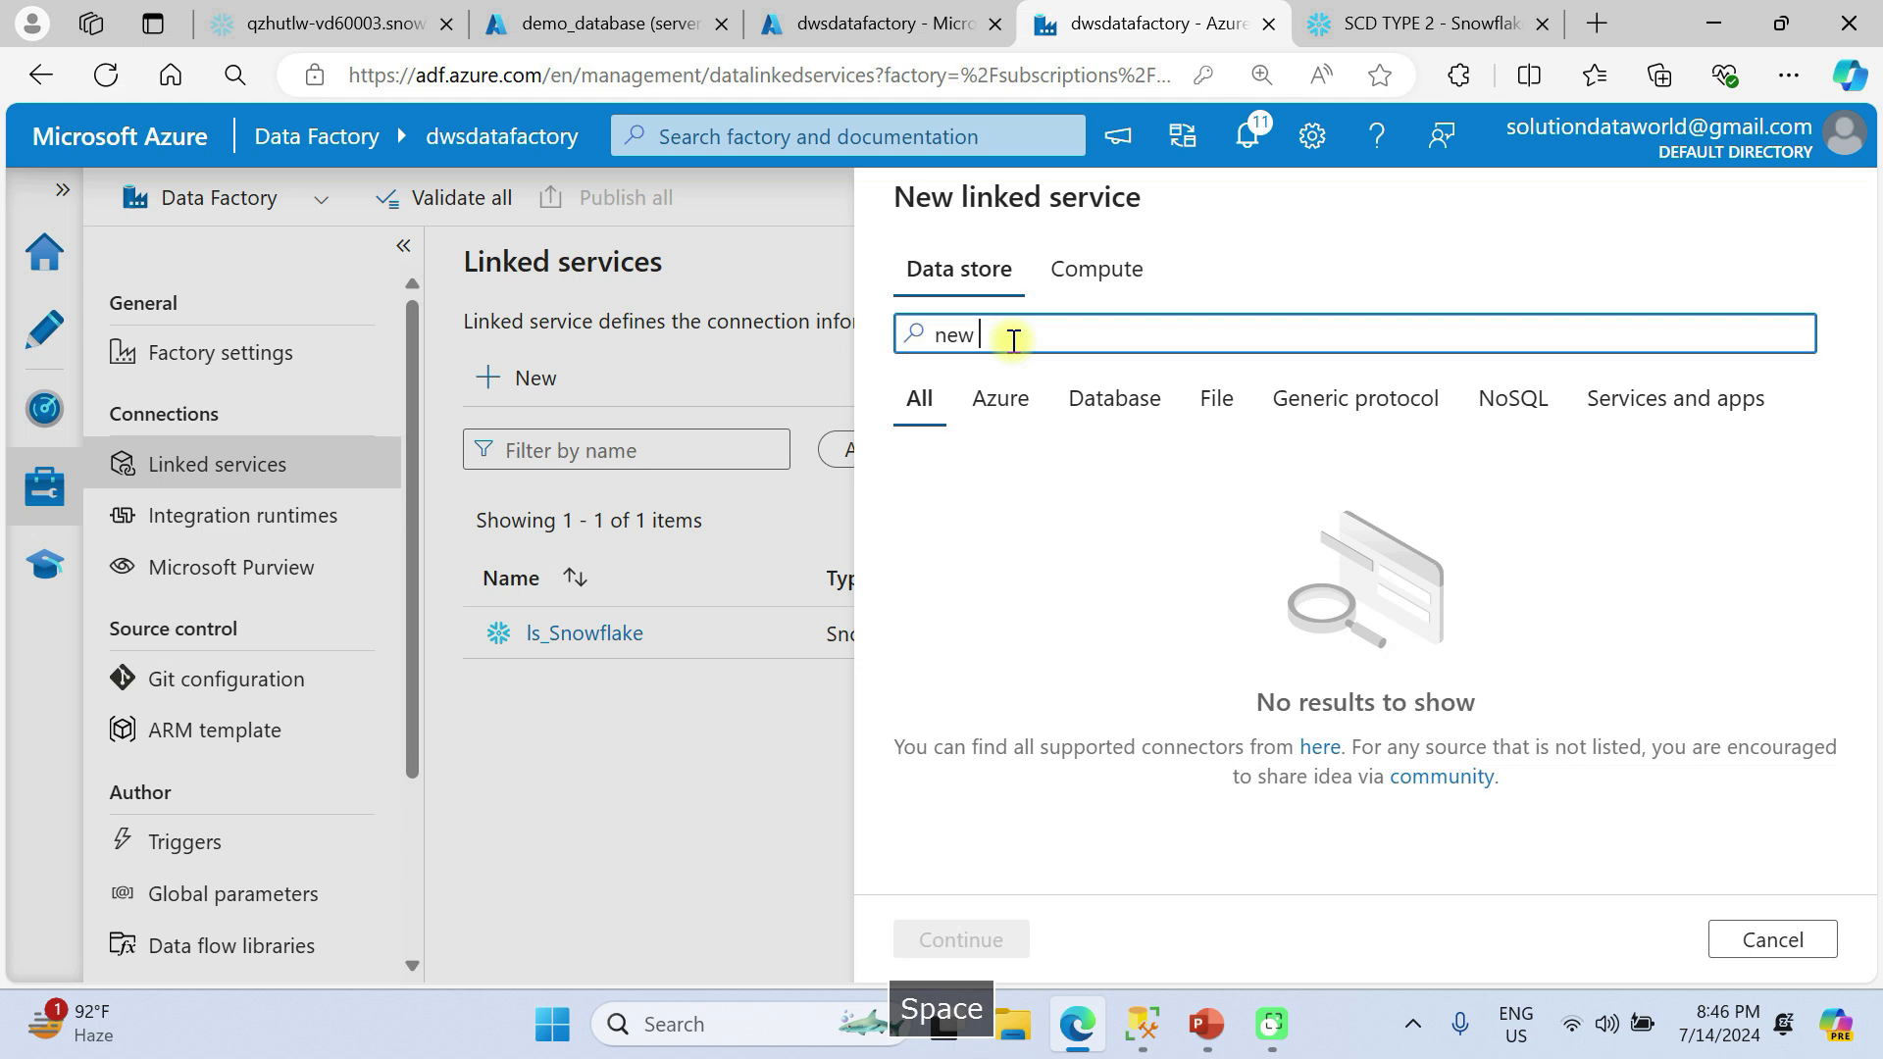
{"action": "type", "text": "zure sql"}
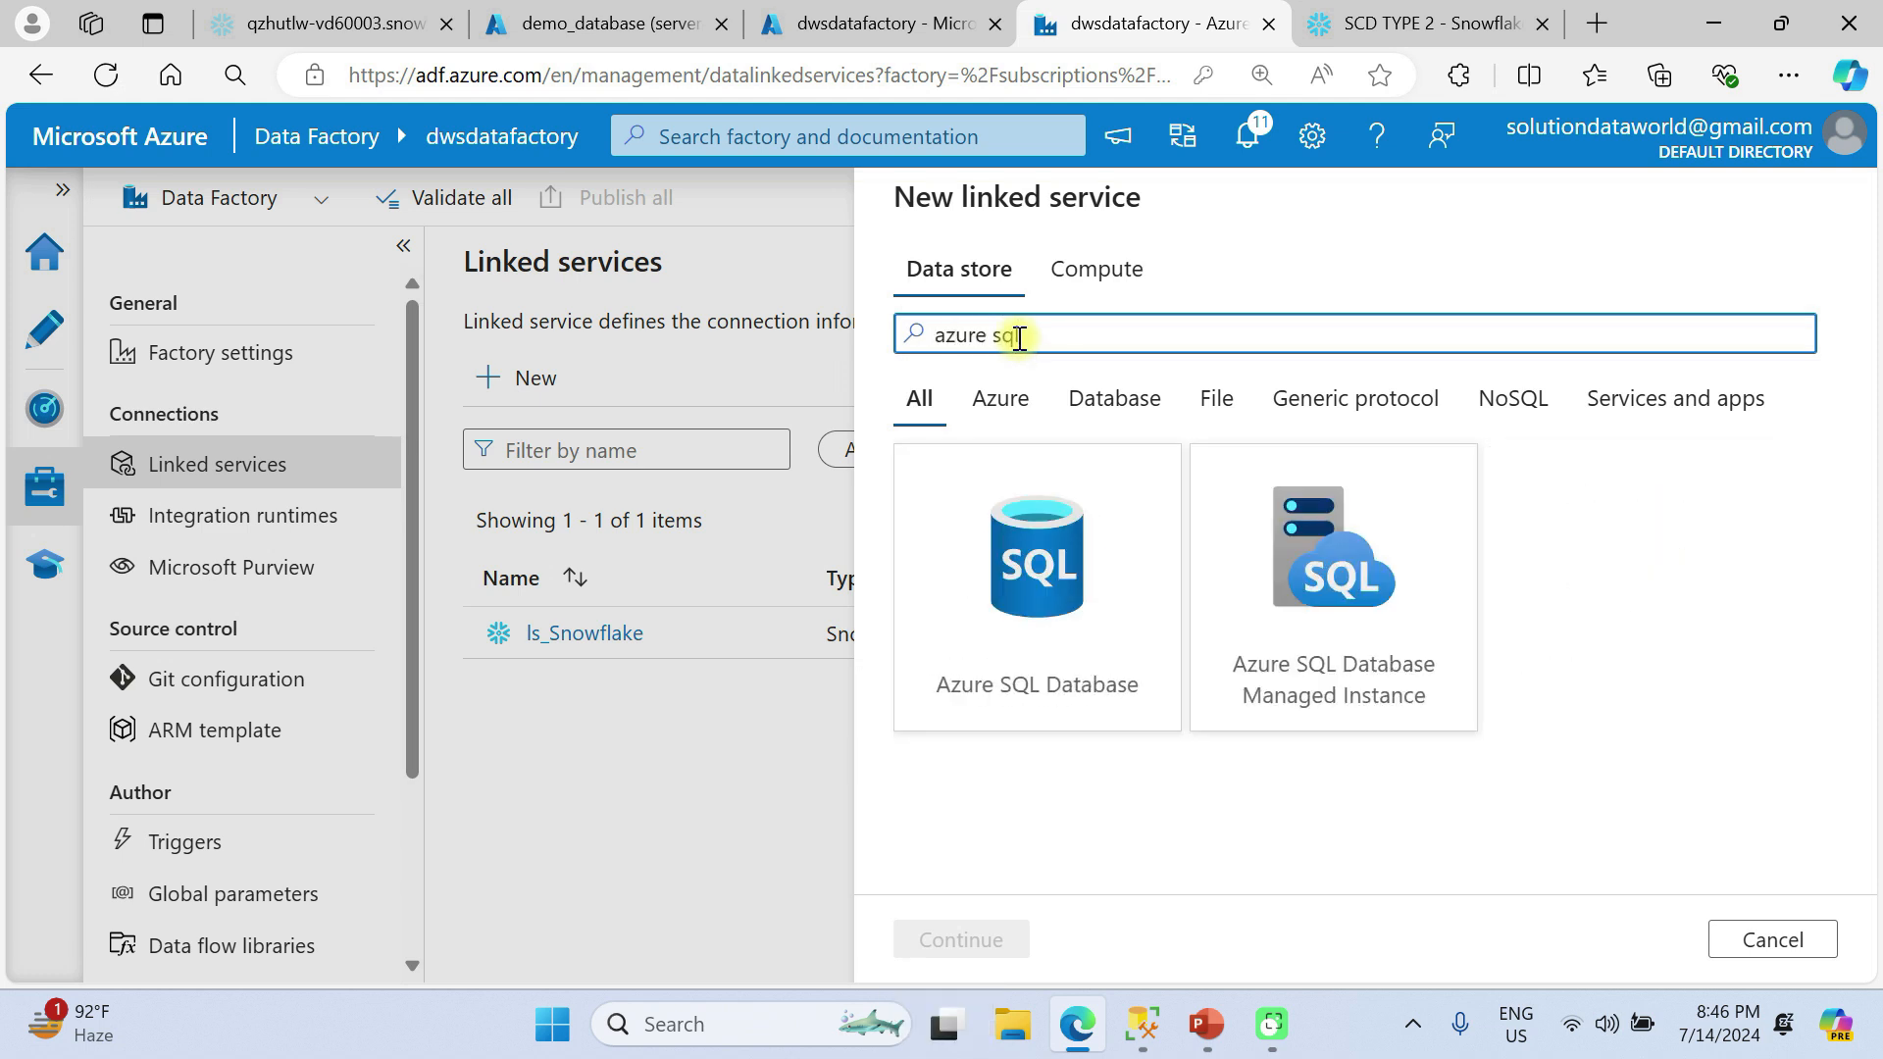
{"action": "left_click", "coordinate": [1034, 569]}
{"action": "right_click", "coordinate": [944, 949]}
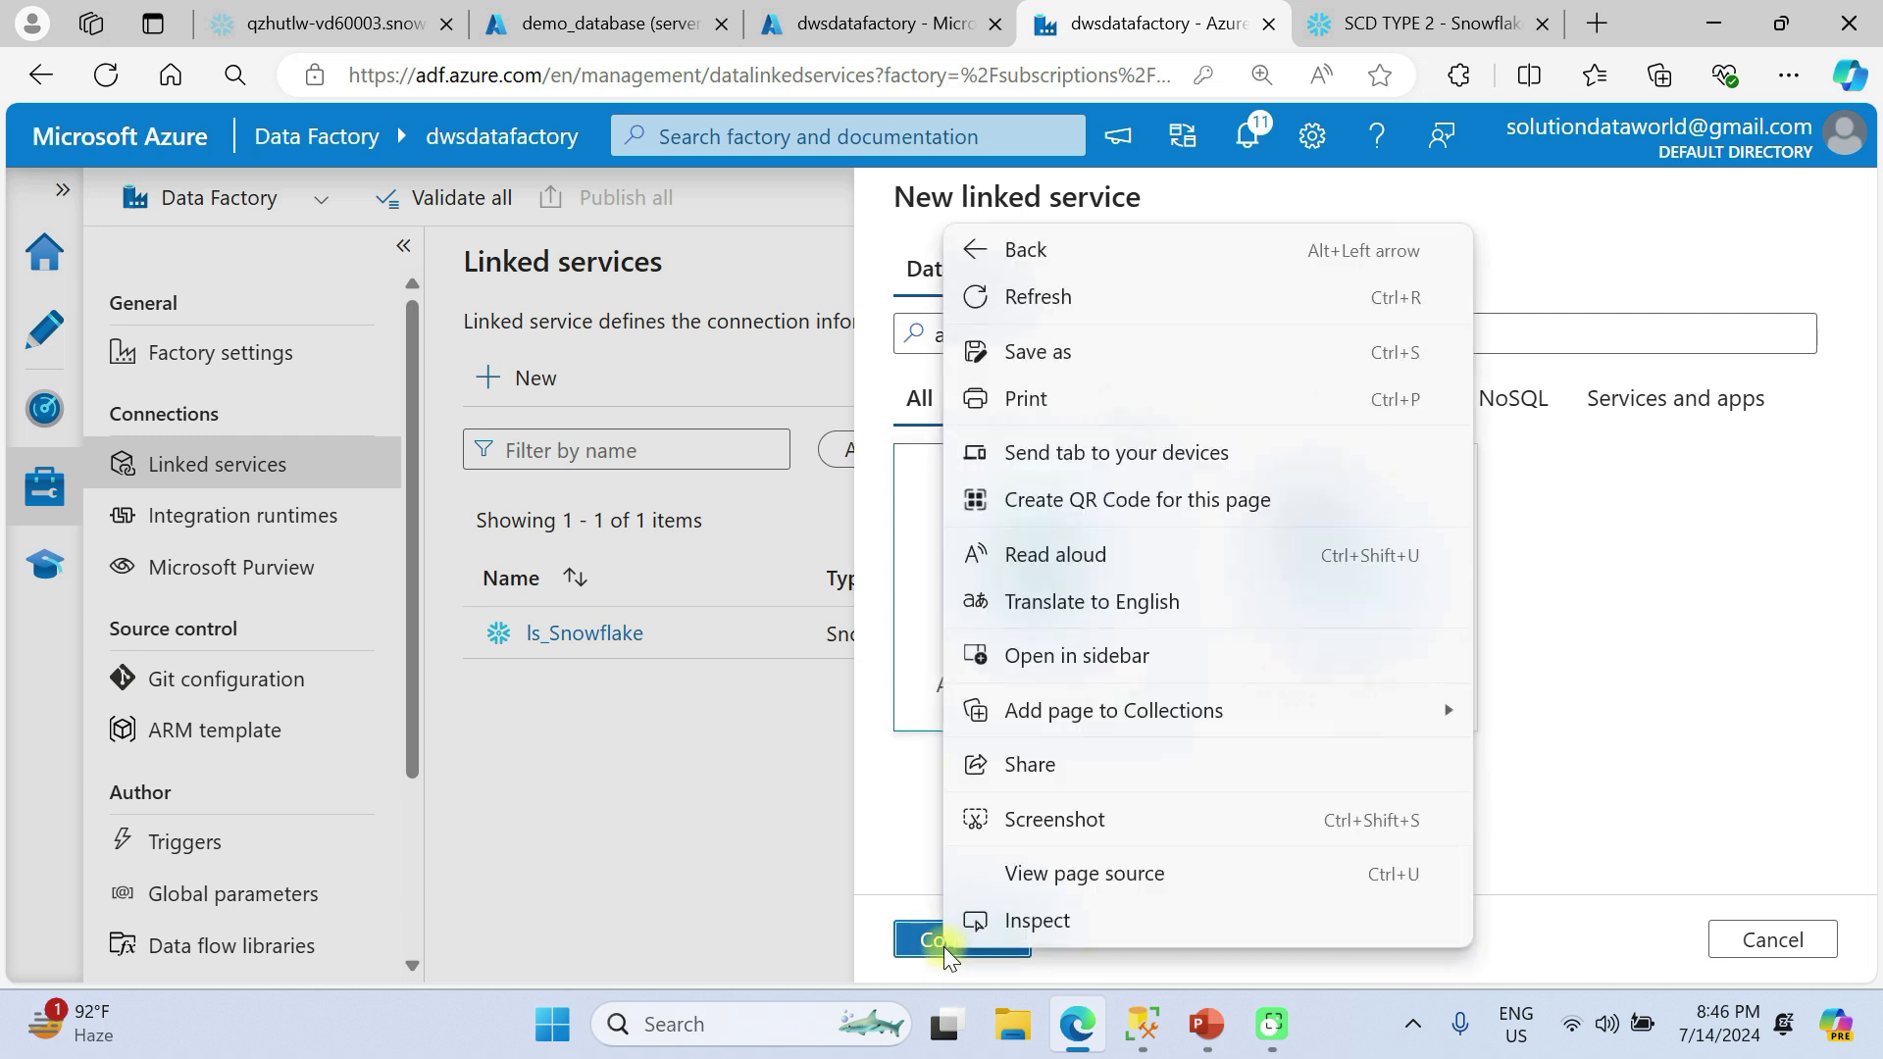
{"action": "left_click", "coordinate": [1679, 679]}
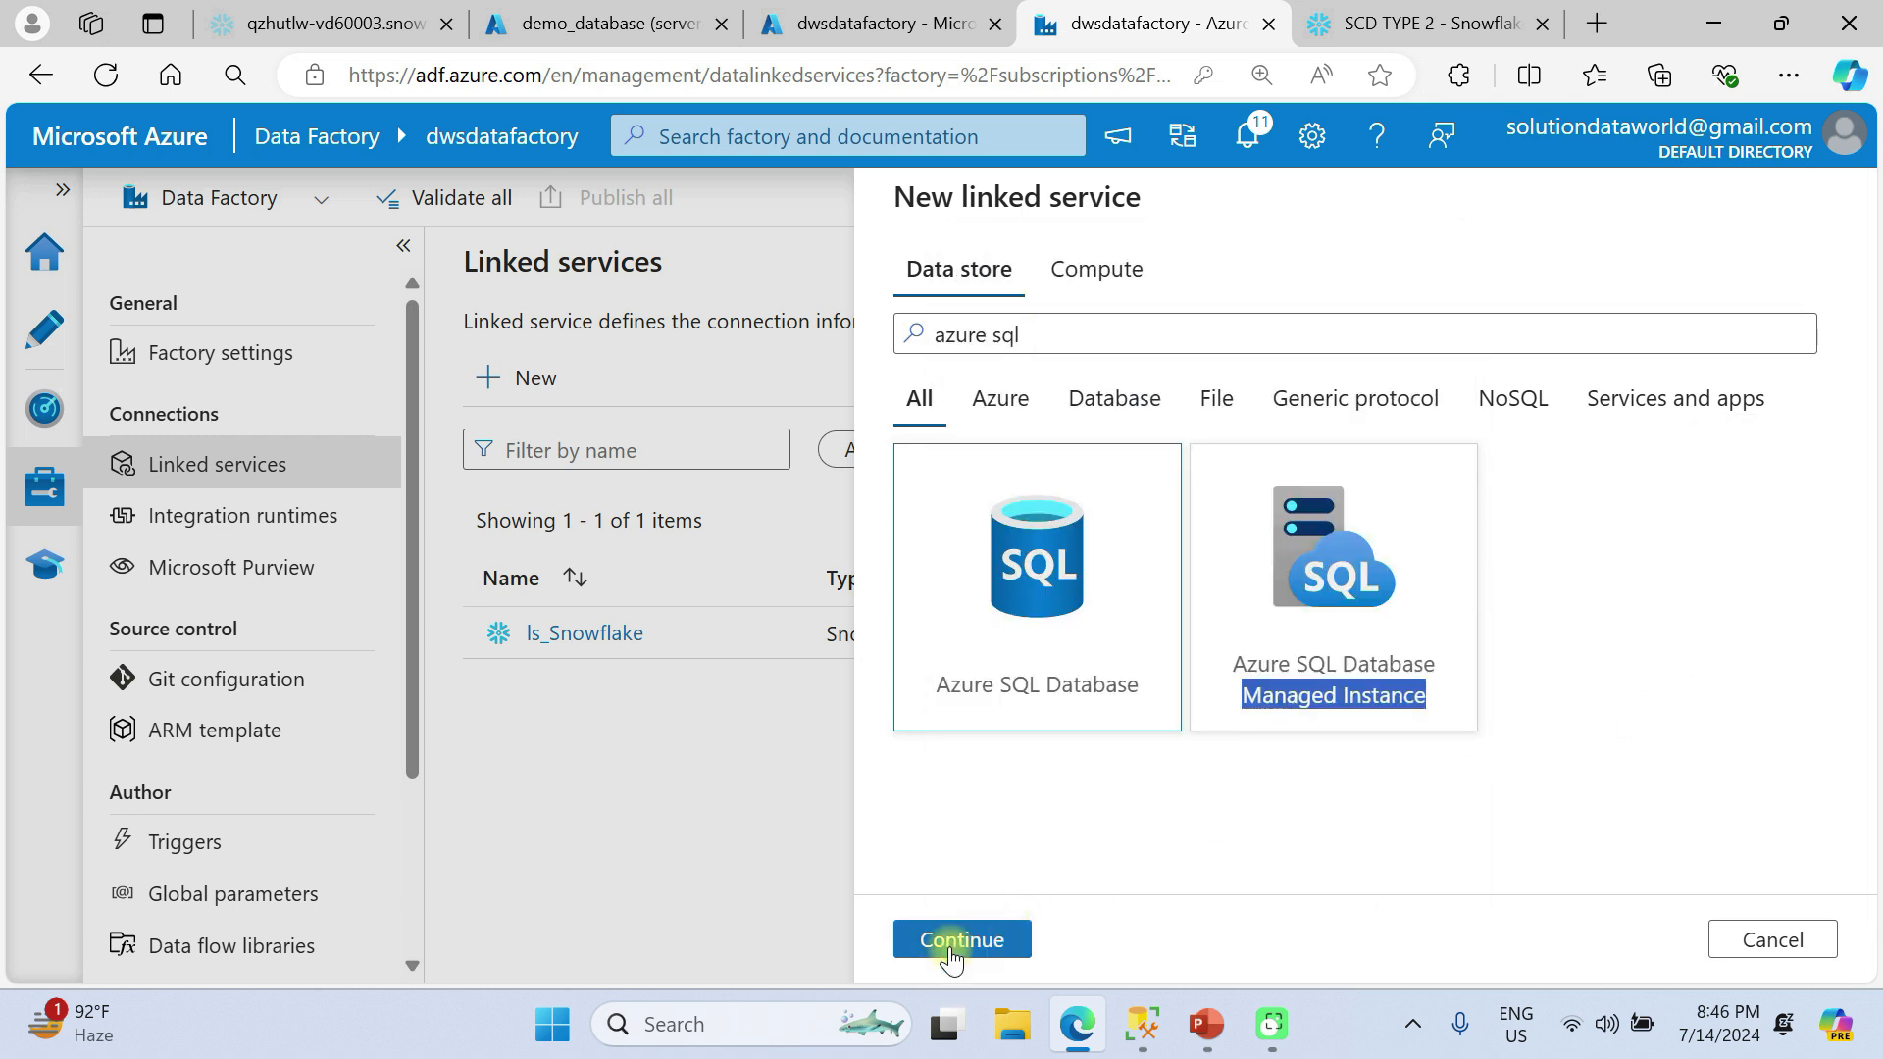
{"action": "double_click", "coordinate": [980, 584]}
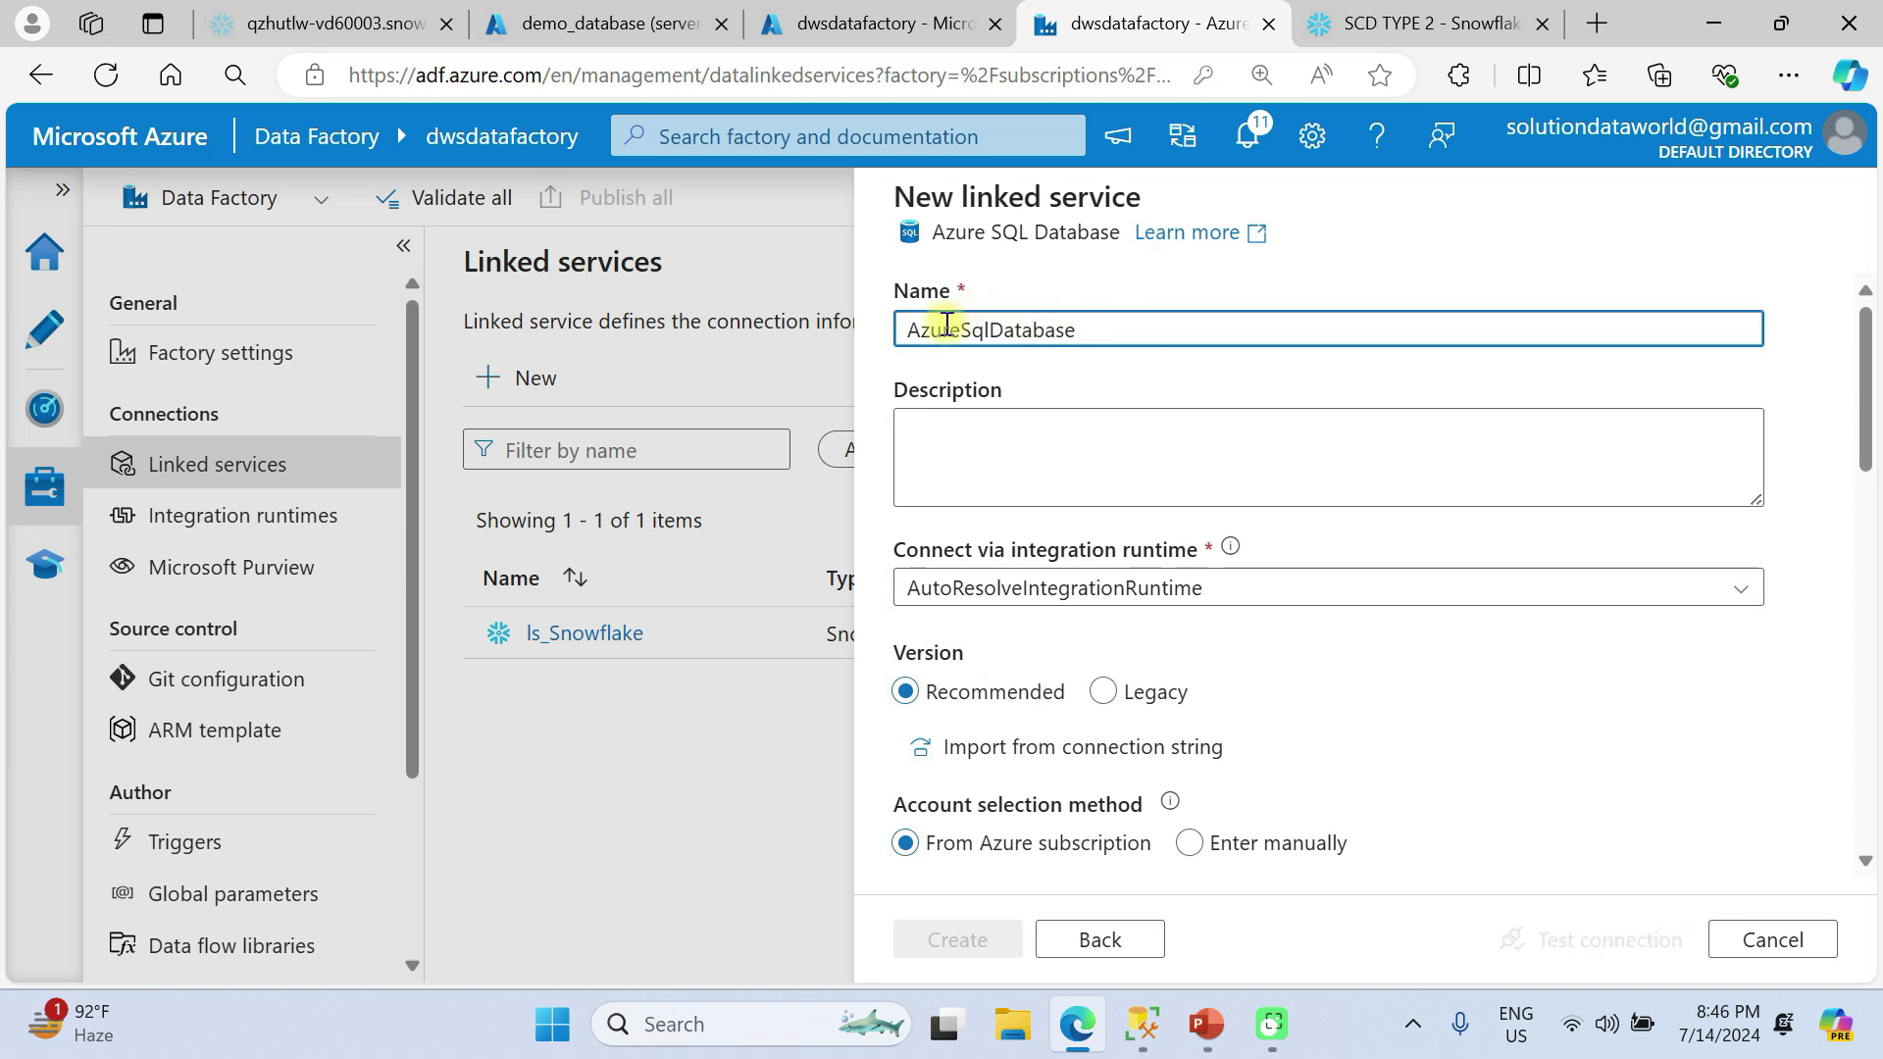
Name the linked service ls_AzureSqlDatabase and set its version to Legacy.
{"action": "type", "text": "ls_"}
{"action": "scroll", "coordinate": [1020, 554], "scroll_direction": "down", "scroll_amount": 1}
{"action": "scroll", "coordinate": [1010, 408], "scroll_direction": "up", "scroll_amount": 2}
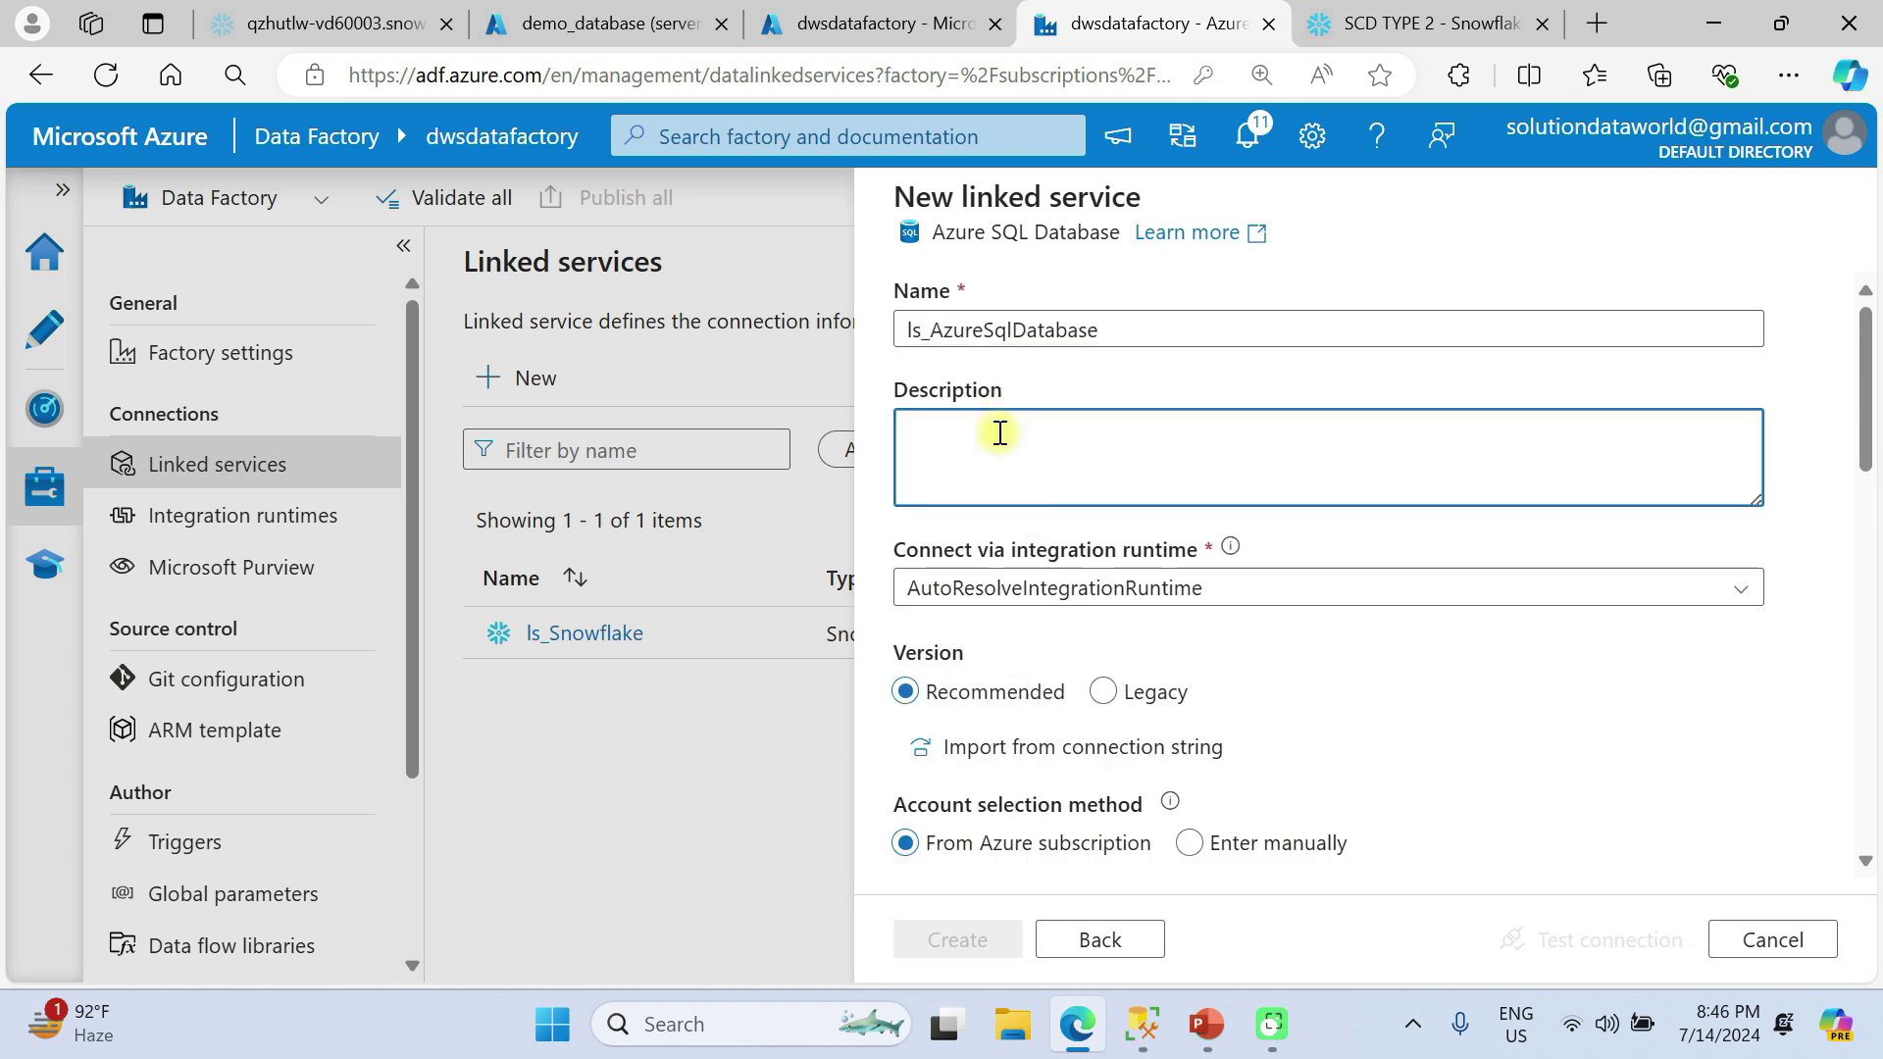
{"action": "scroll", "coordinate": [999, 433], "scroll_direction": "down", "scroll_amount": 2}
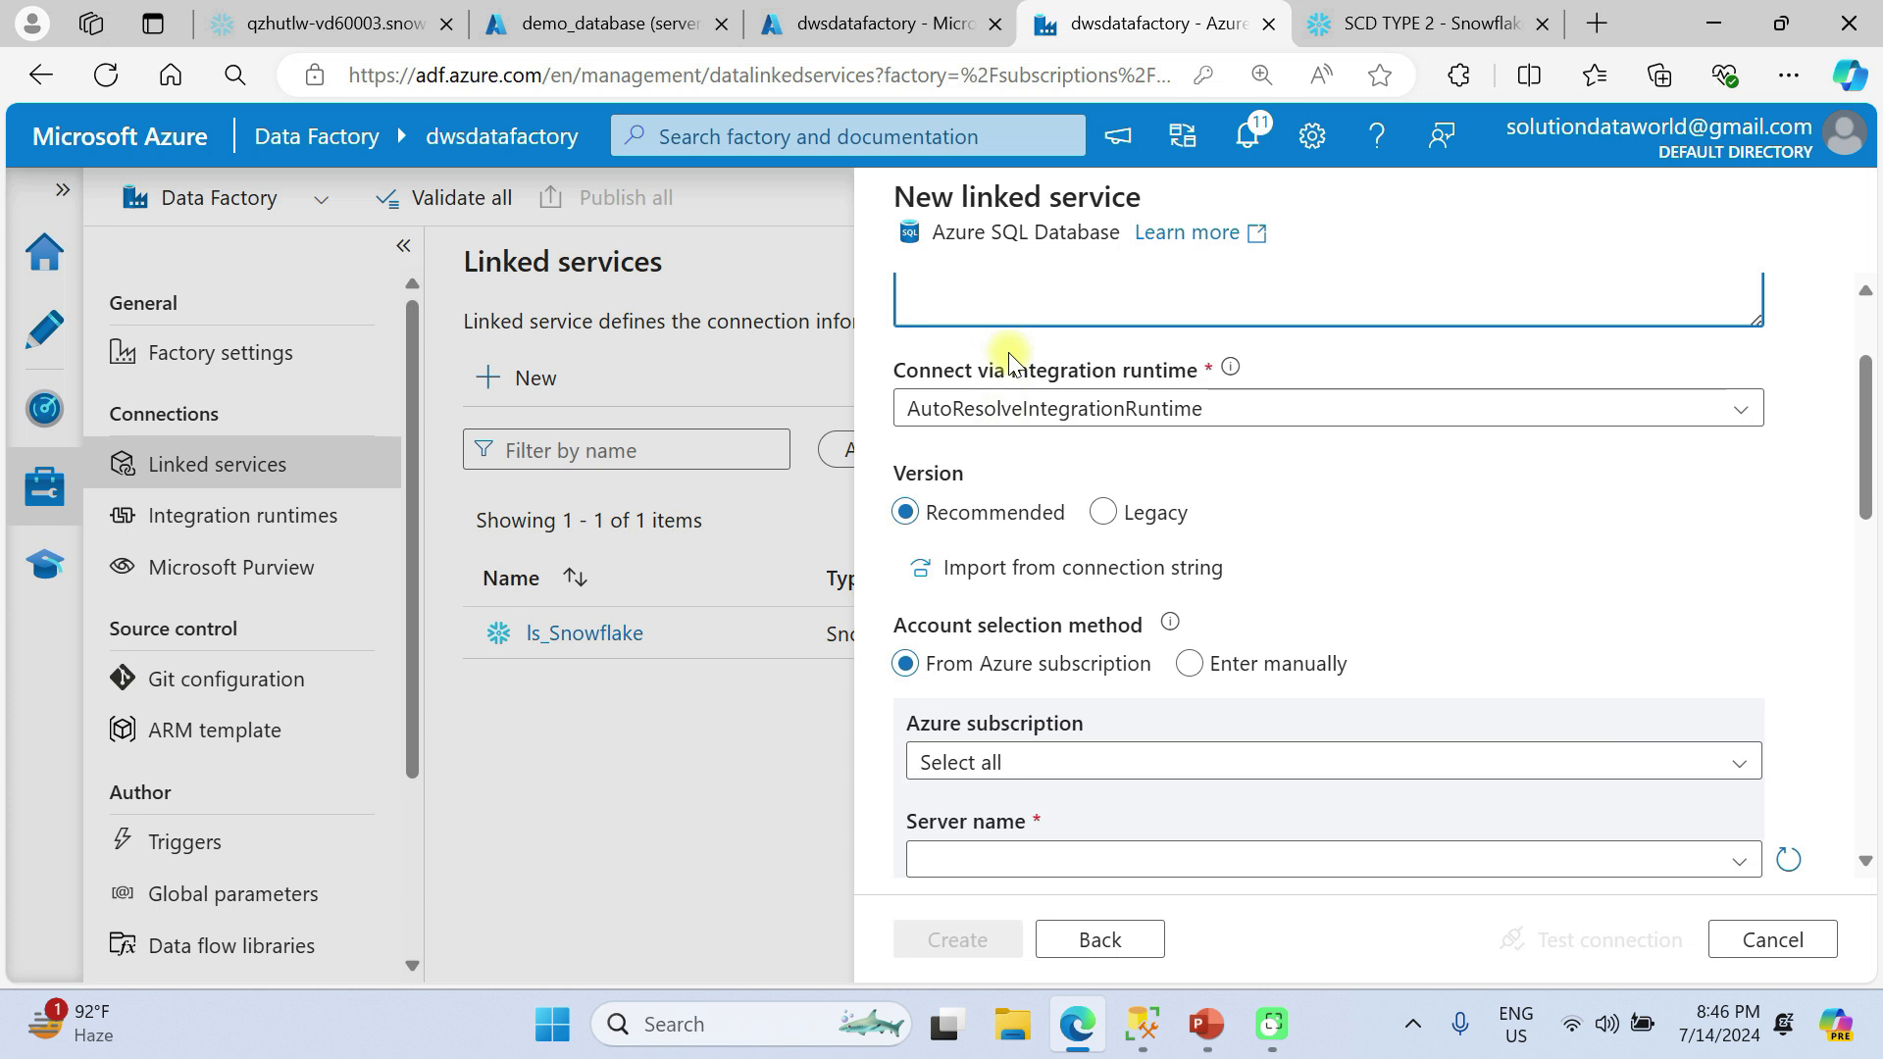
{"action": "scroll", "coordinate": [1000, 432], "scroll_direction": "up", "scroll_amount": 2}
{"action": "scroll", "coordinate": [996, 483], "scroll_direction": "down", "scroll_amount": 1}
{"action": "scroll", "coordinate": [996, 483], "scroll_direction": "down", "scroll_amount": 2}
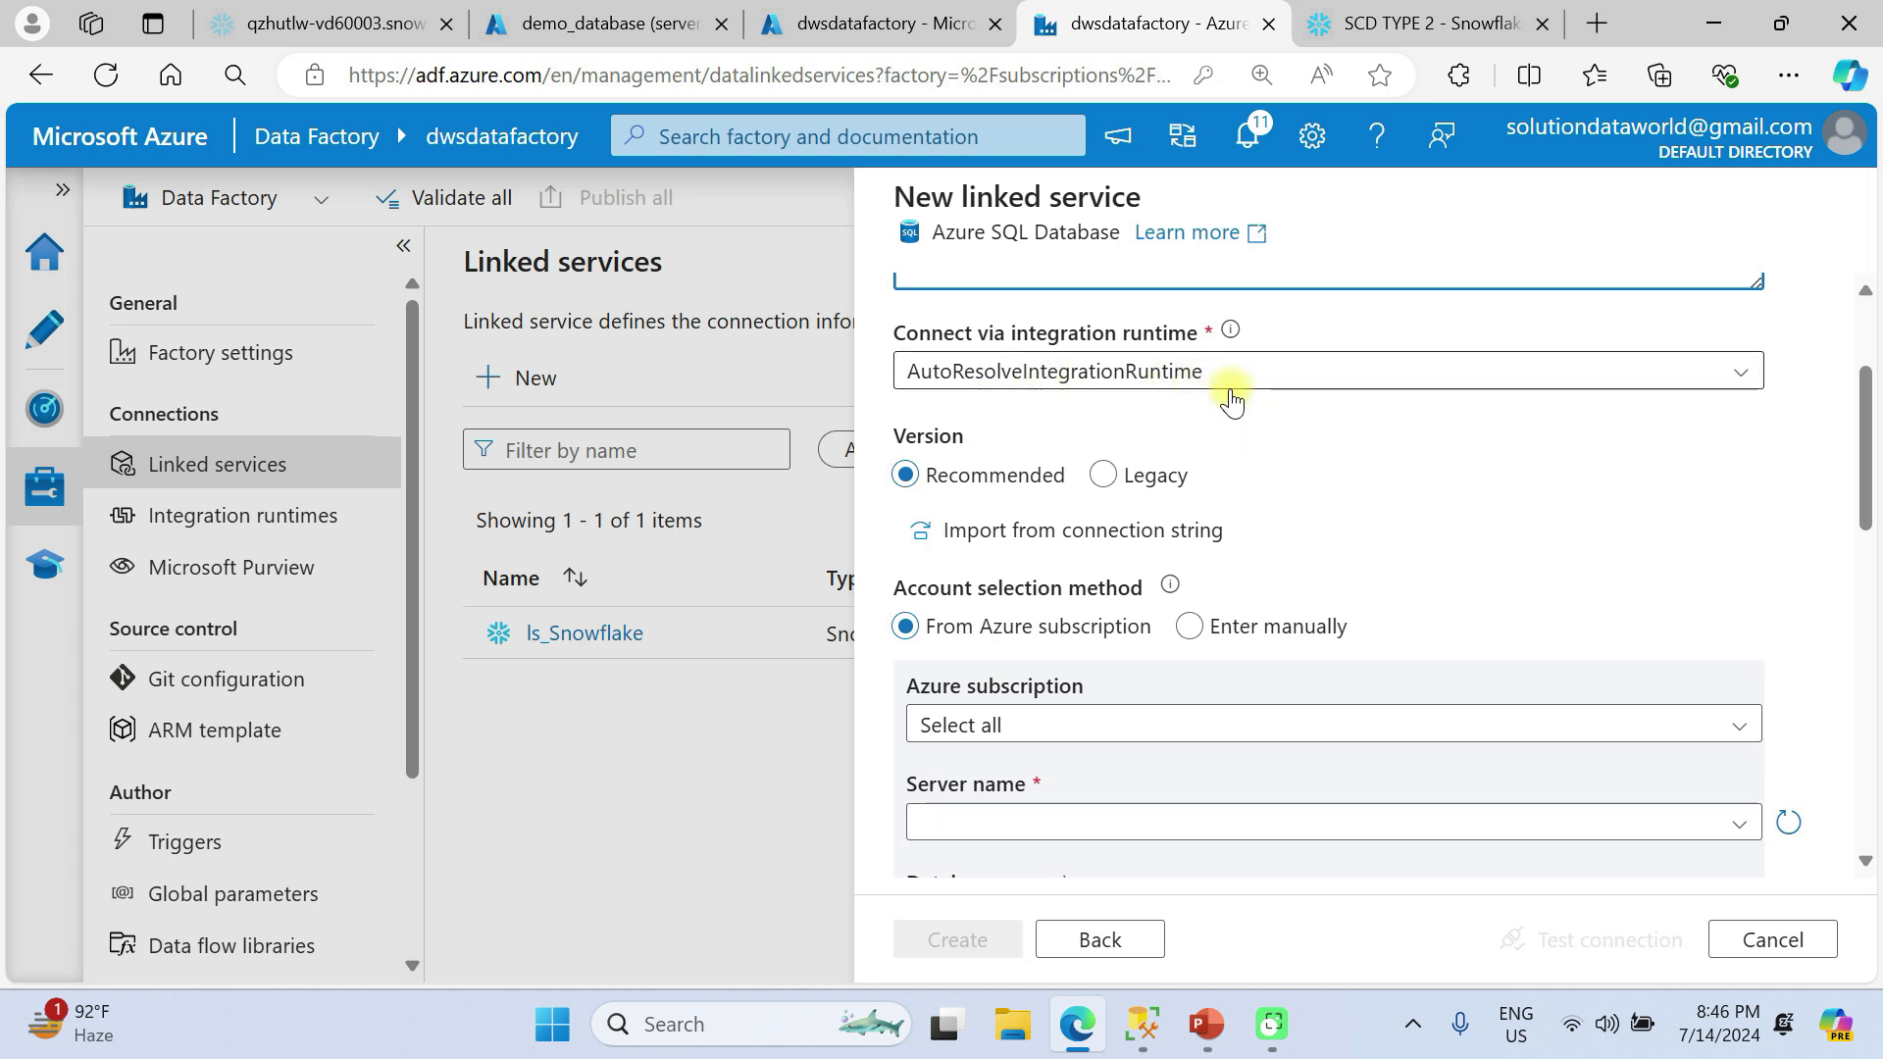
{"action": "scroll", "coordinate": [1257, 406], "scroll_direction": "down", "scroll_amount": 1}
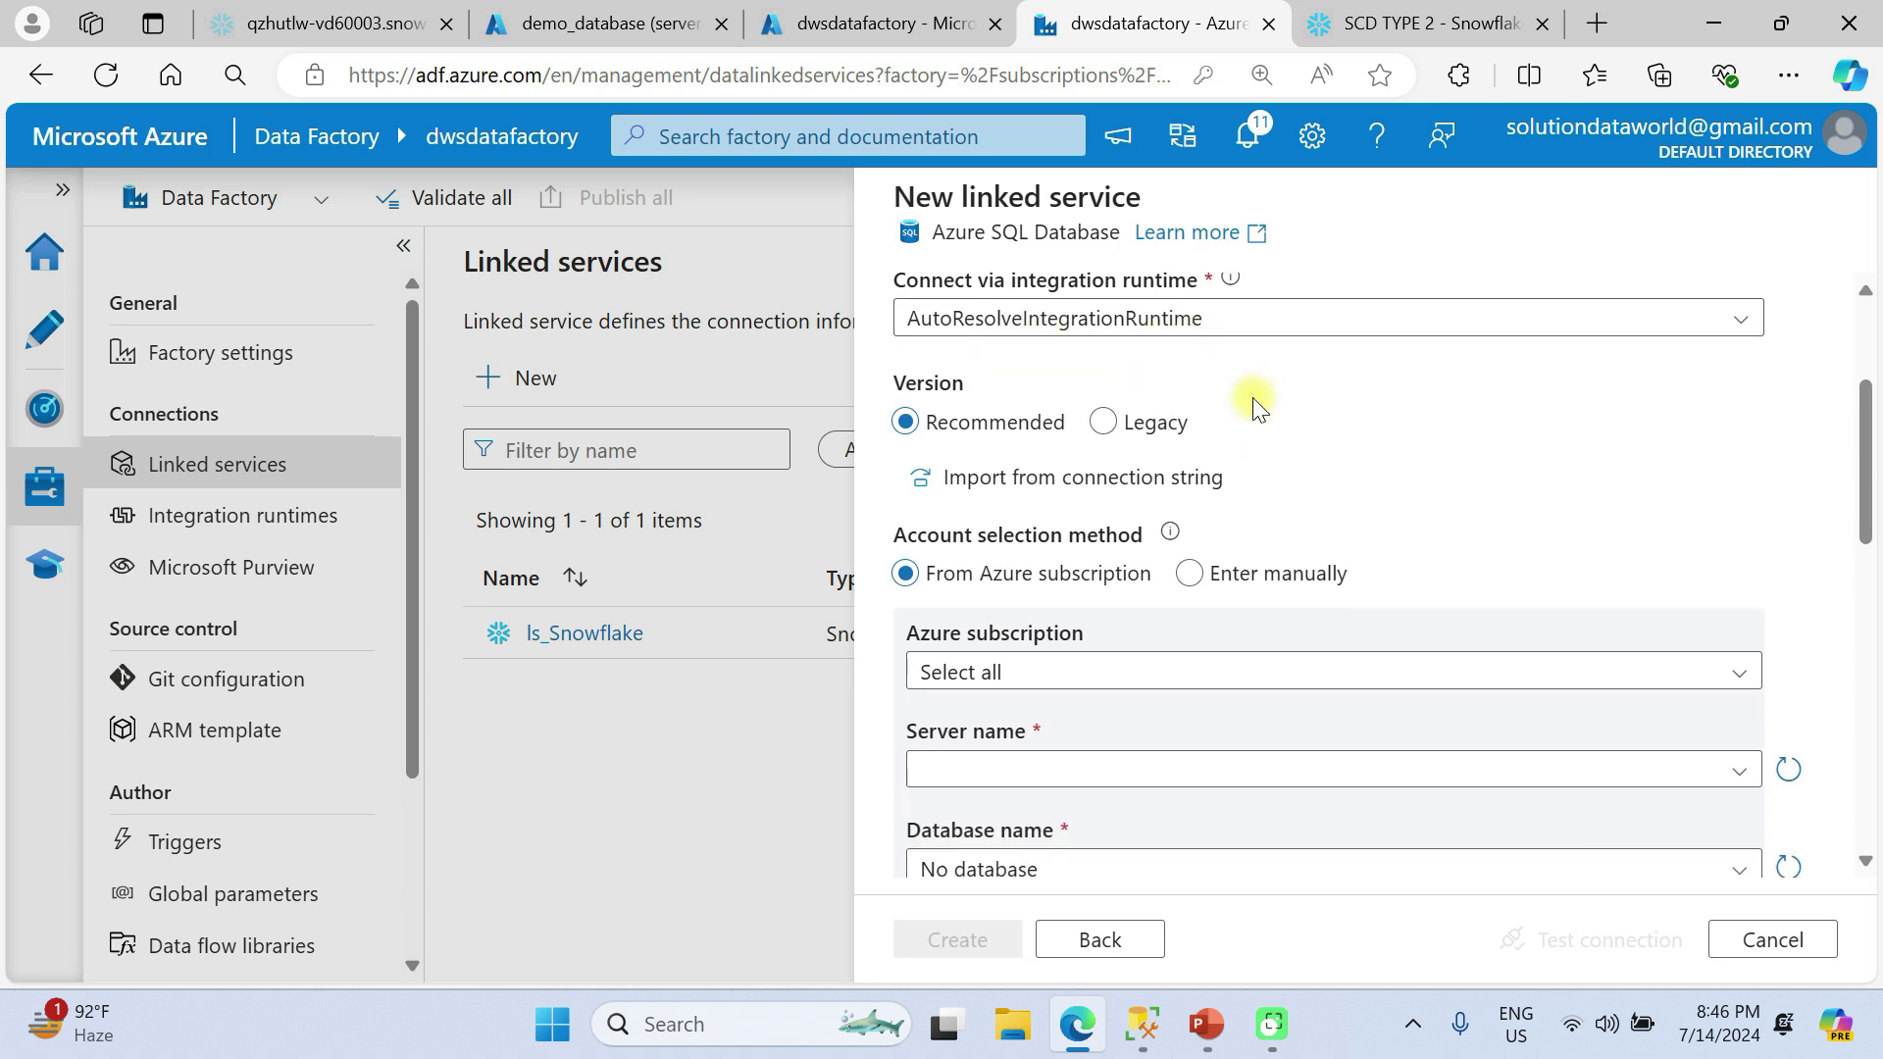
{"action": "left_click", "coordinate": [1103, 423]}
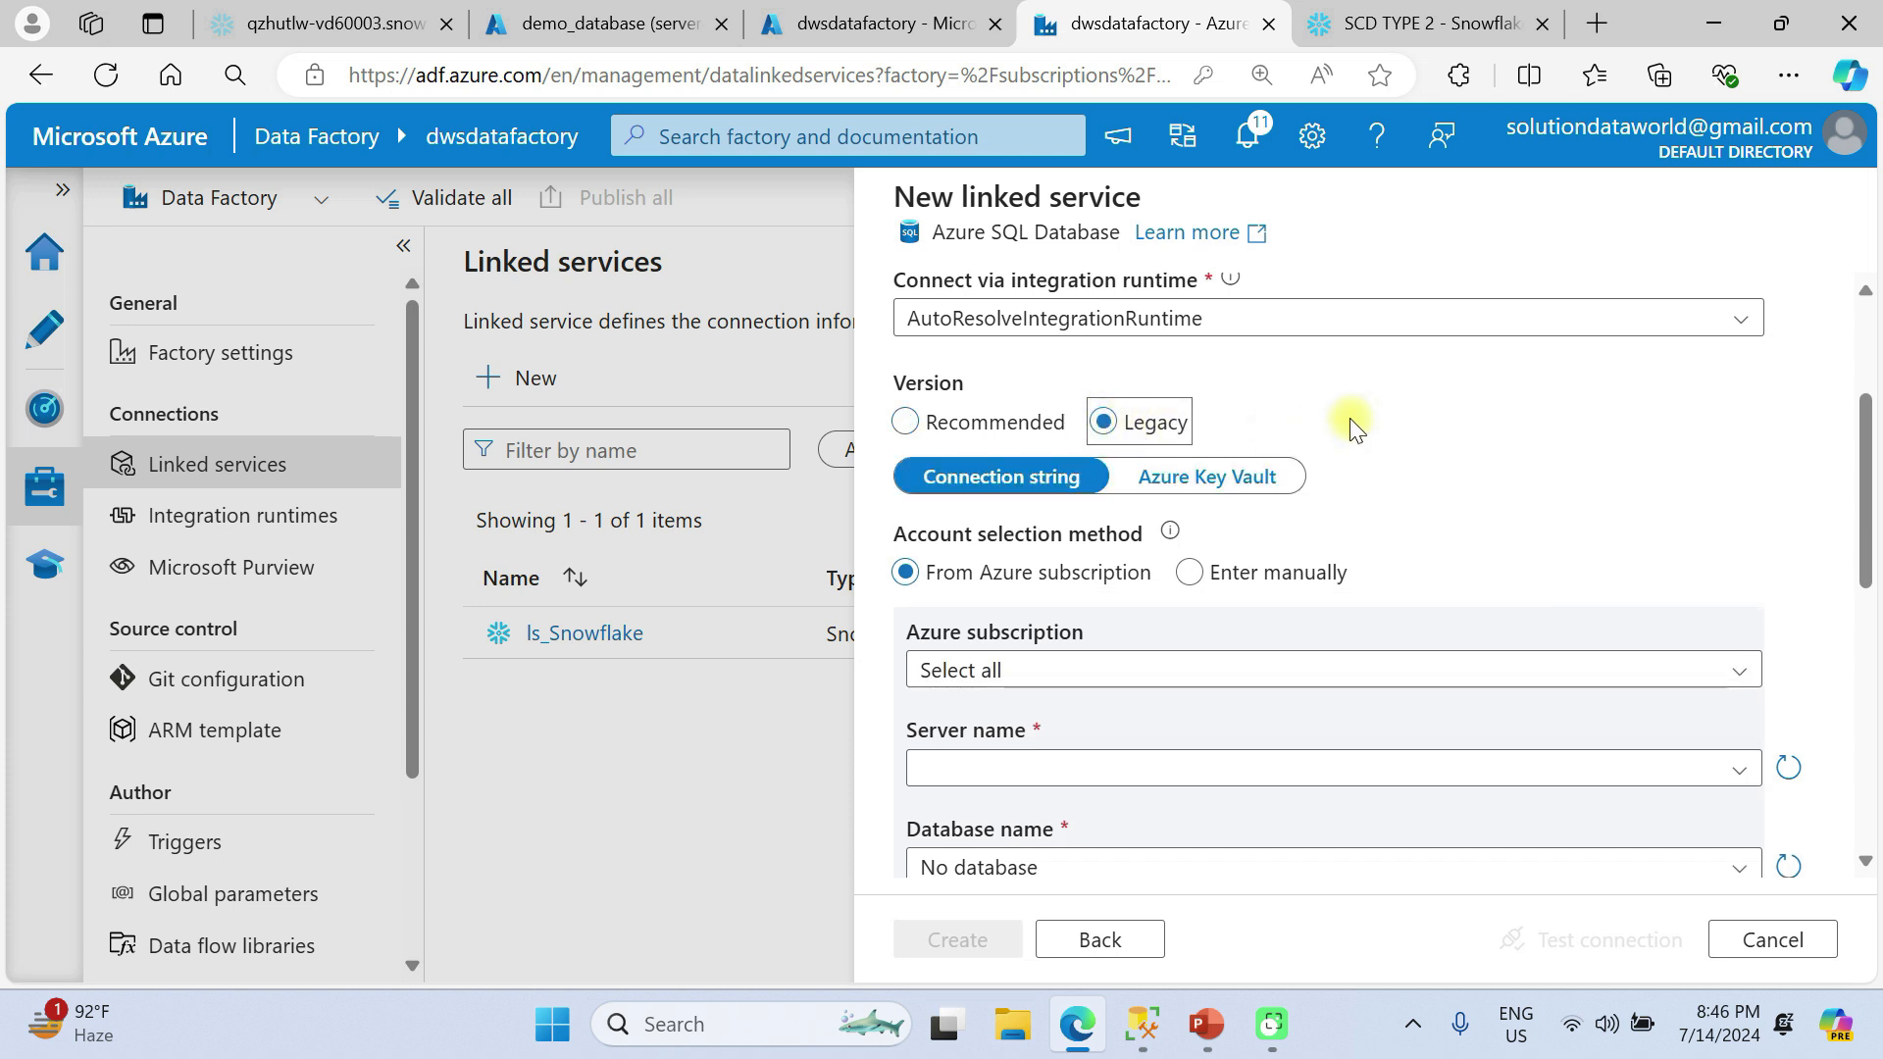
{"action": "left_click", "coordinate": [907, 425]}
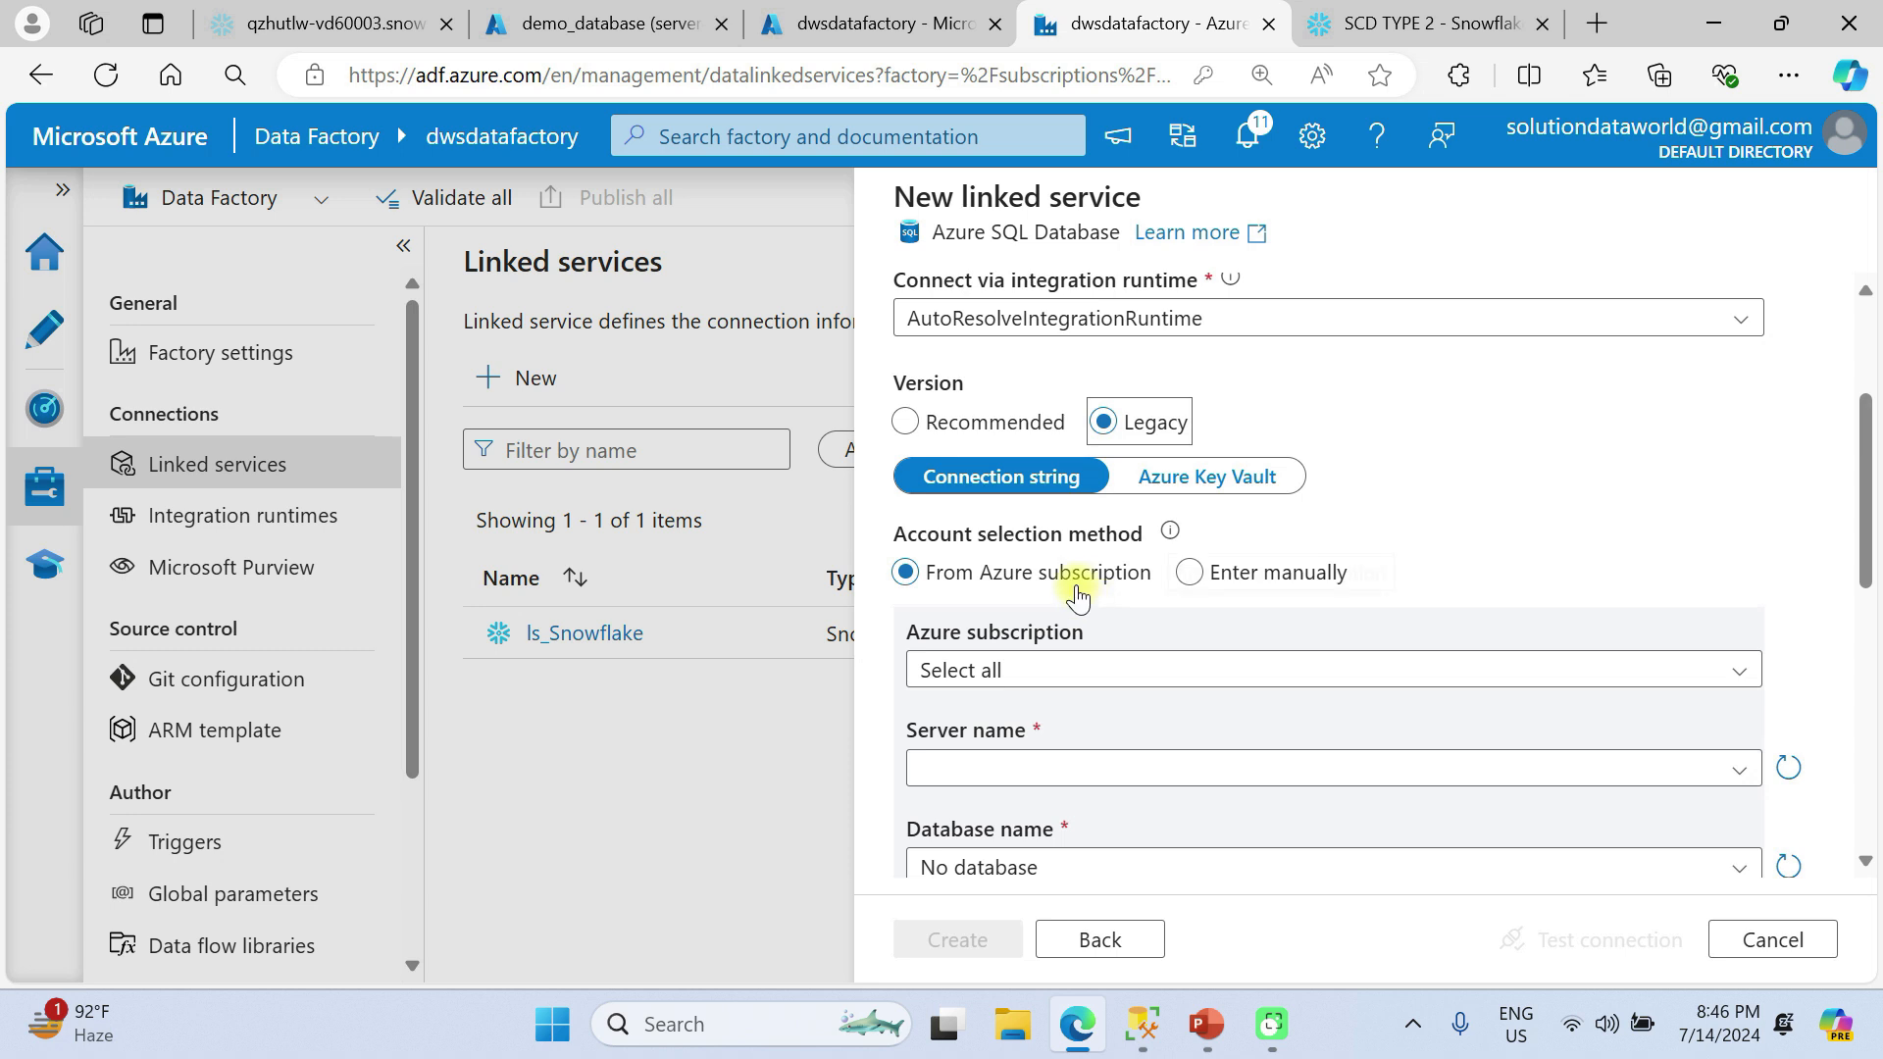
Choose the Pay-As-You-Go subscription, the server4dataworldsolution server and the demo_database database as the connection target.
{"action": "scroll", "coordinate": [1081, 598], "scroll_direction": "down", "scroll_amount": 1}
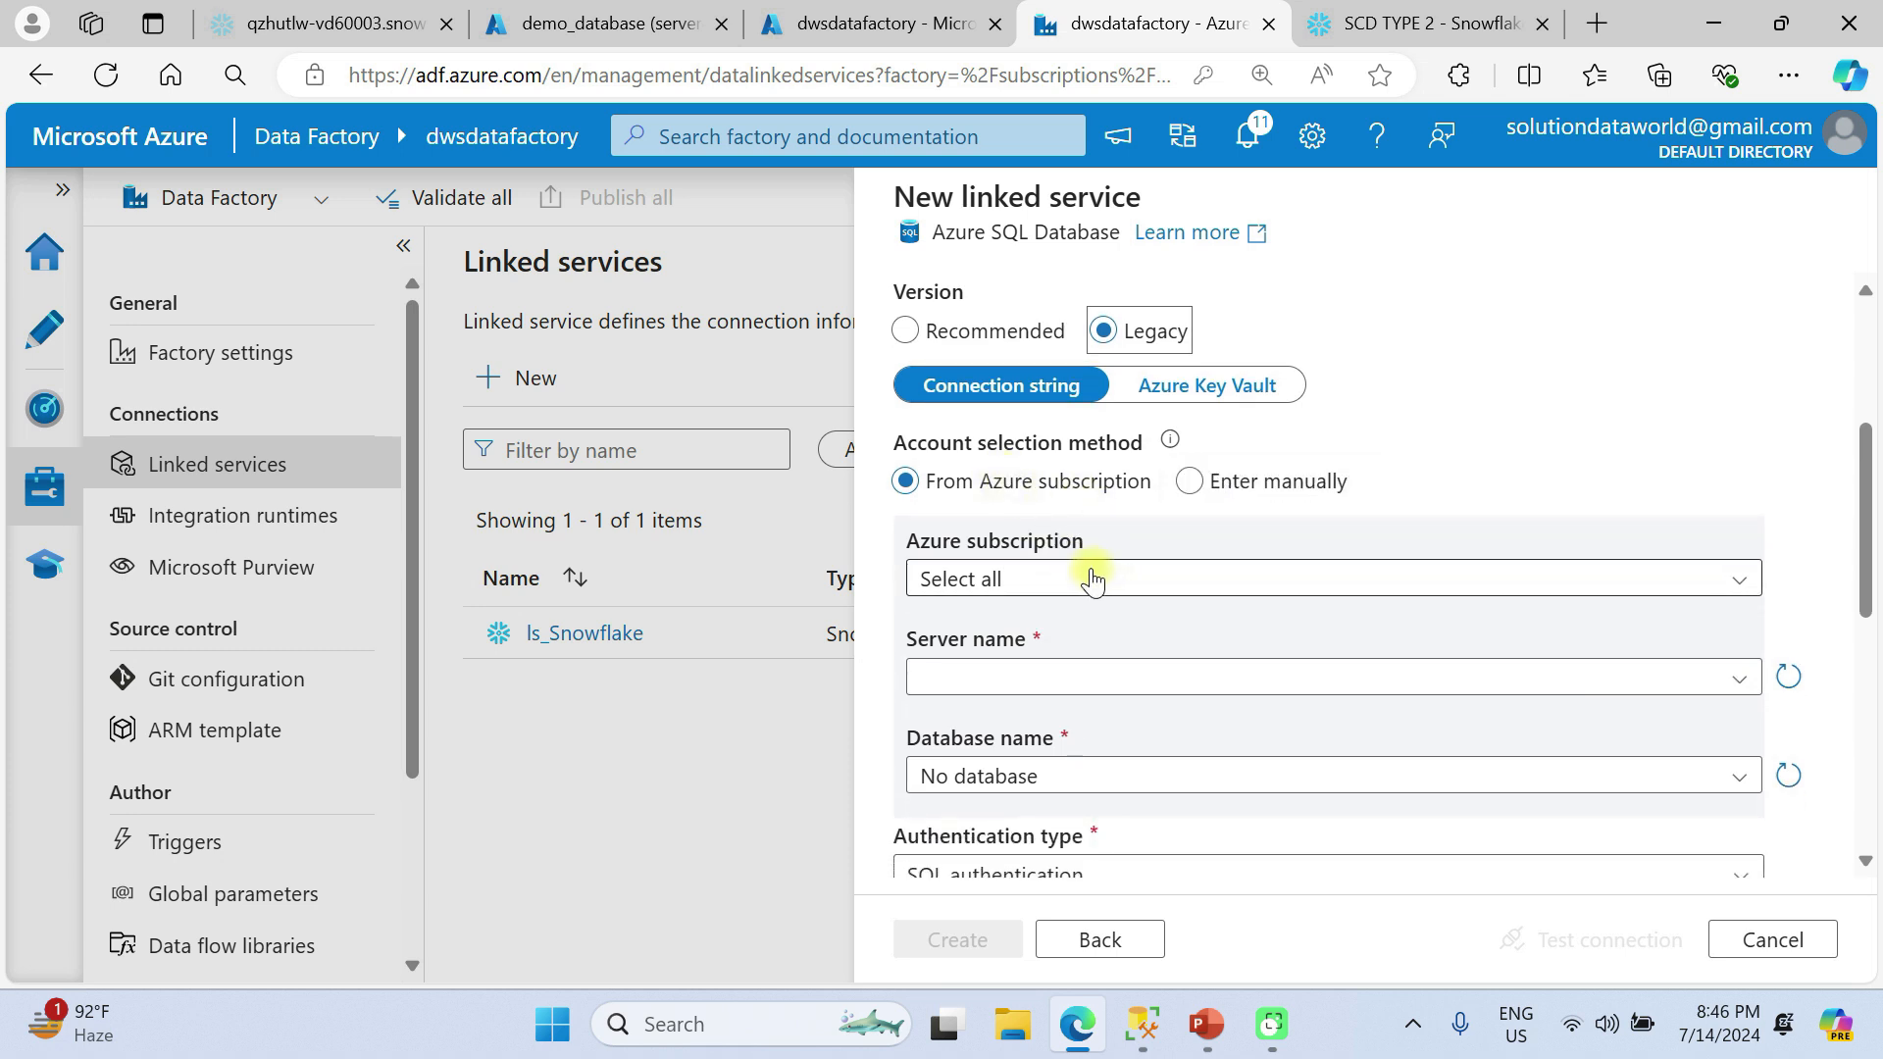
{"action": "left_click", "coordinate": [1093, 580]}
{"action": "left_click", "coordinate": [1070, 672]}
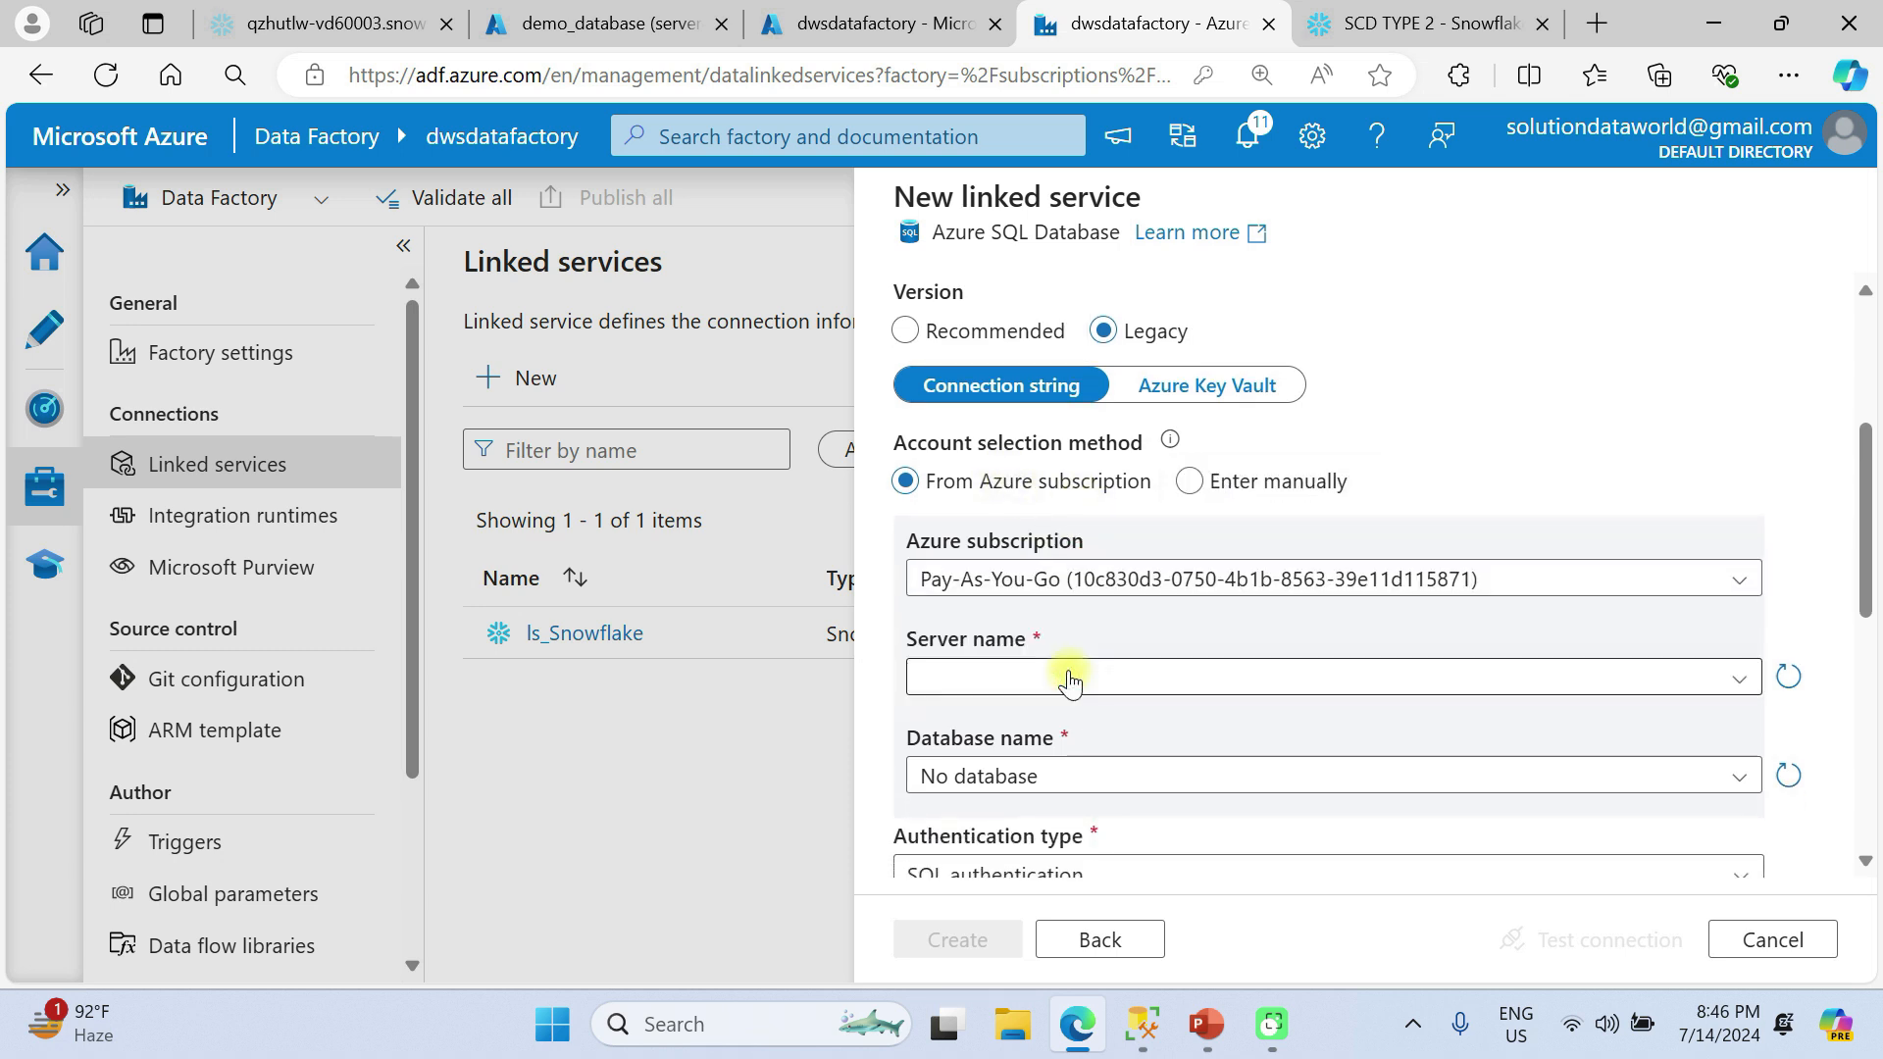
{"action": "scroll", "coordinate": [1070, 680], "scroll_direction": "down", "scroll_amount": 1}
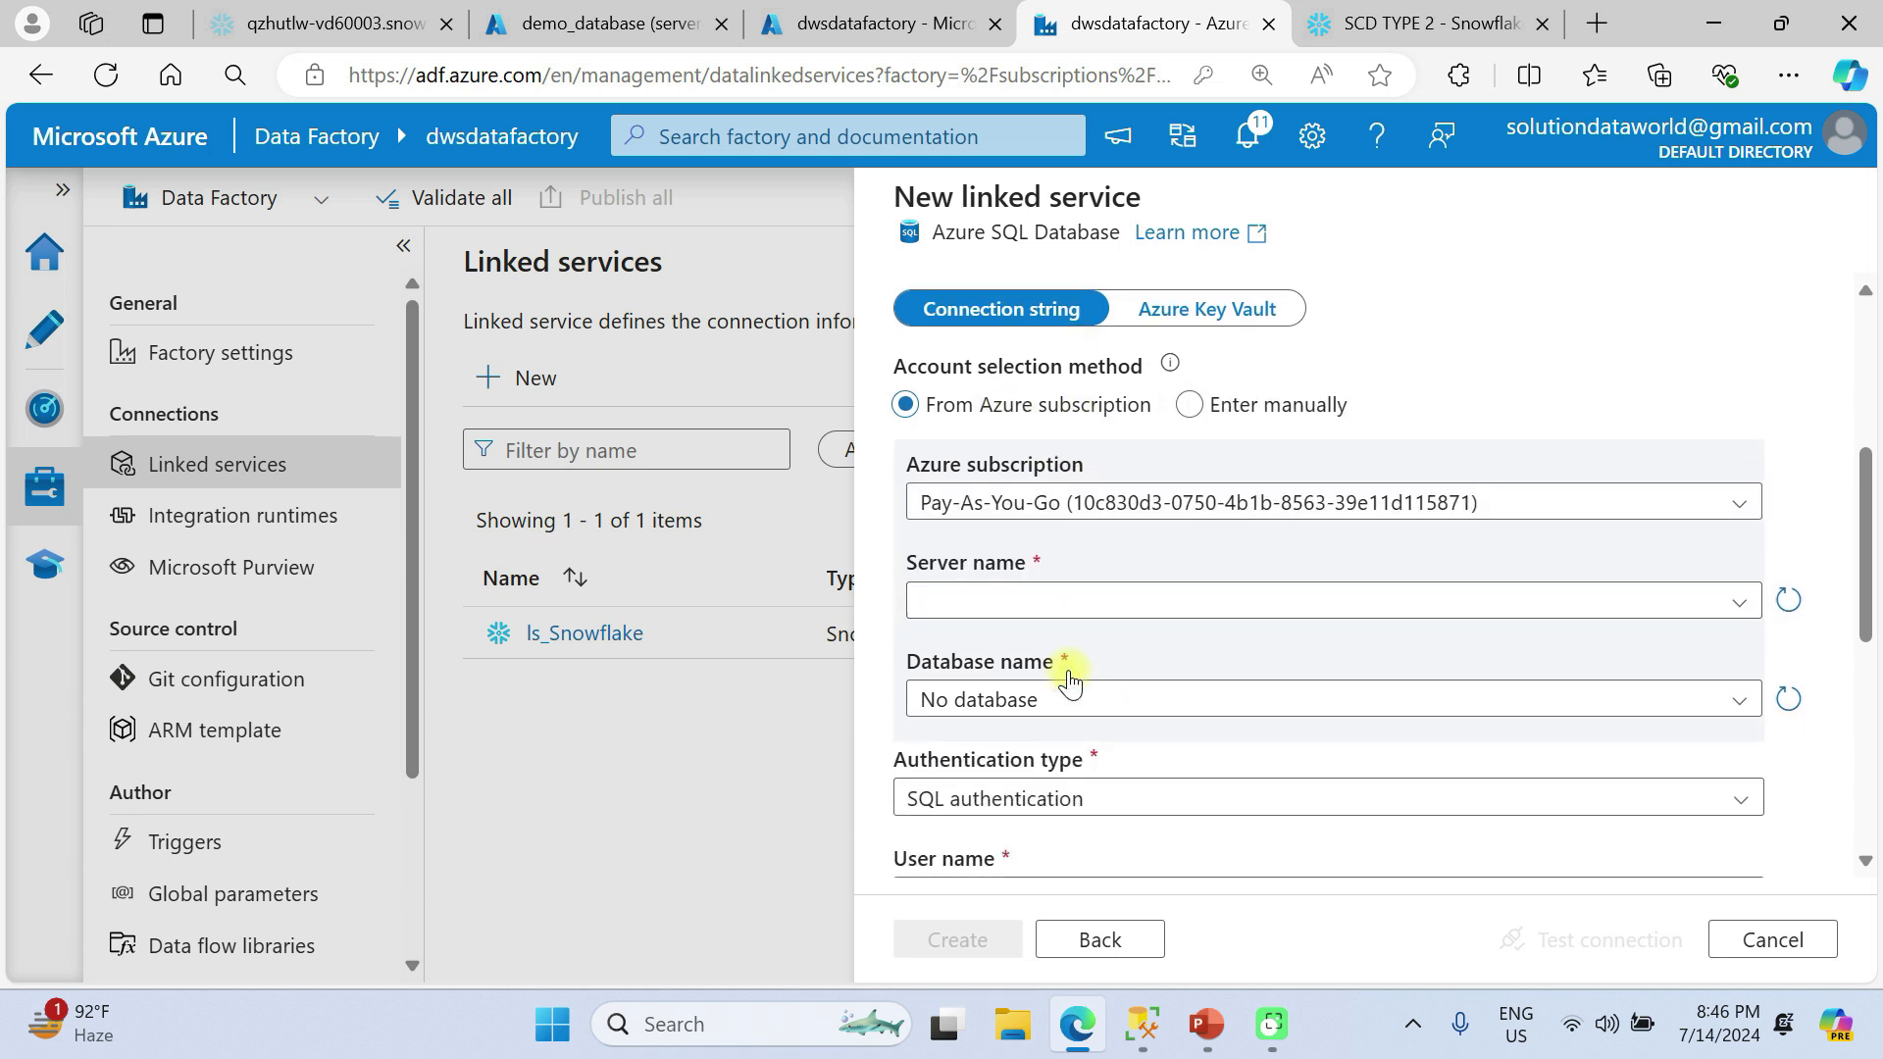
{"action": "left_click", "coordinate": [1016, 617]}
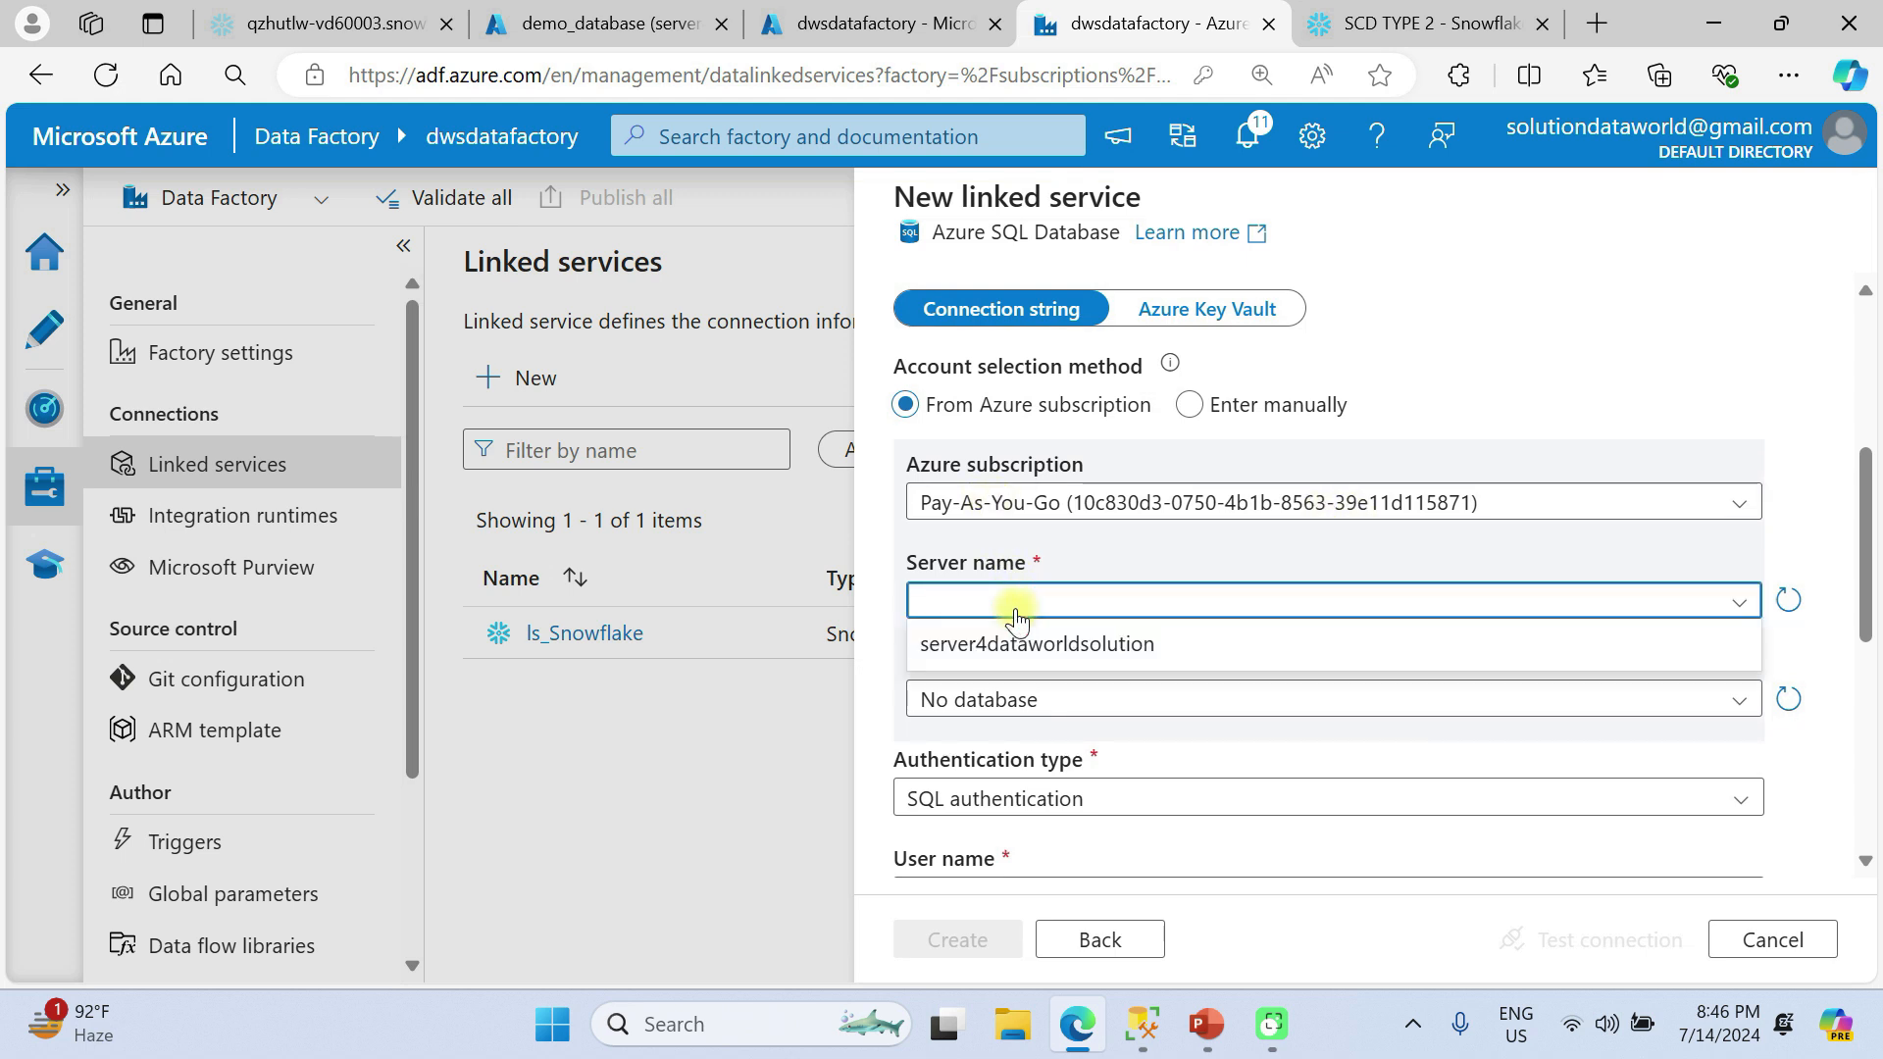
{"action": "left_click", "coordinate": [1047, 647]}
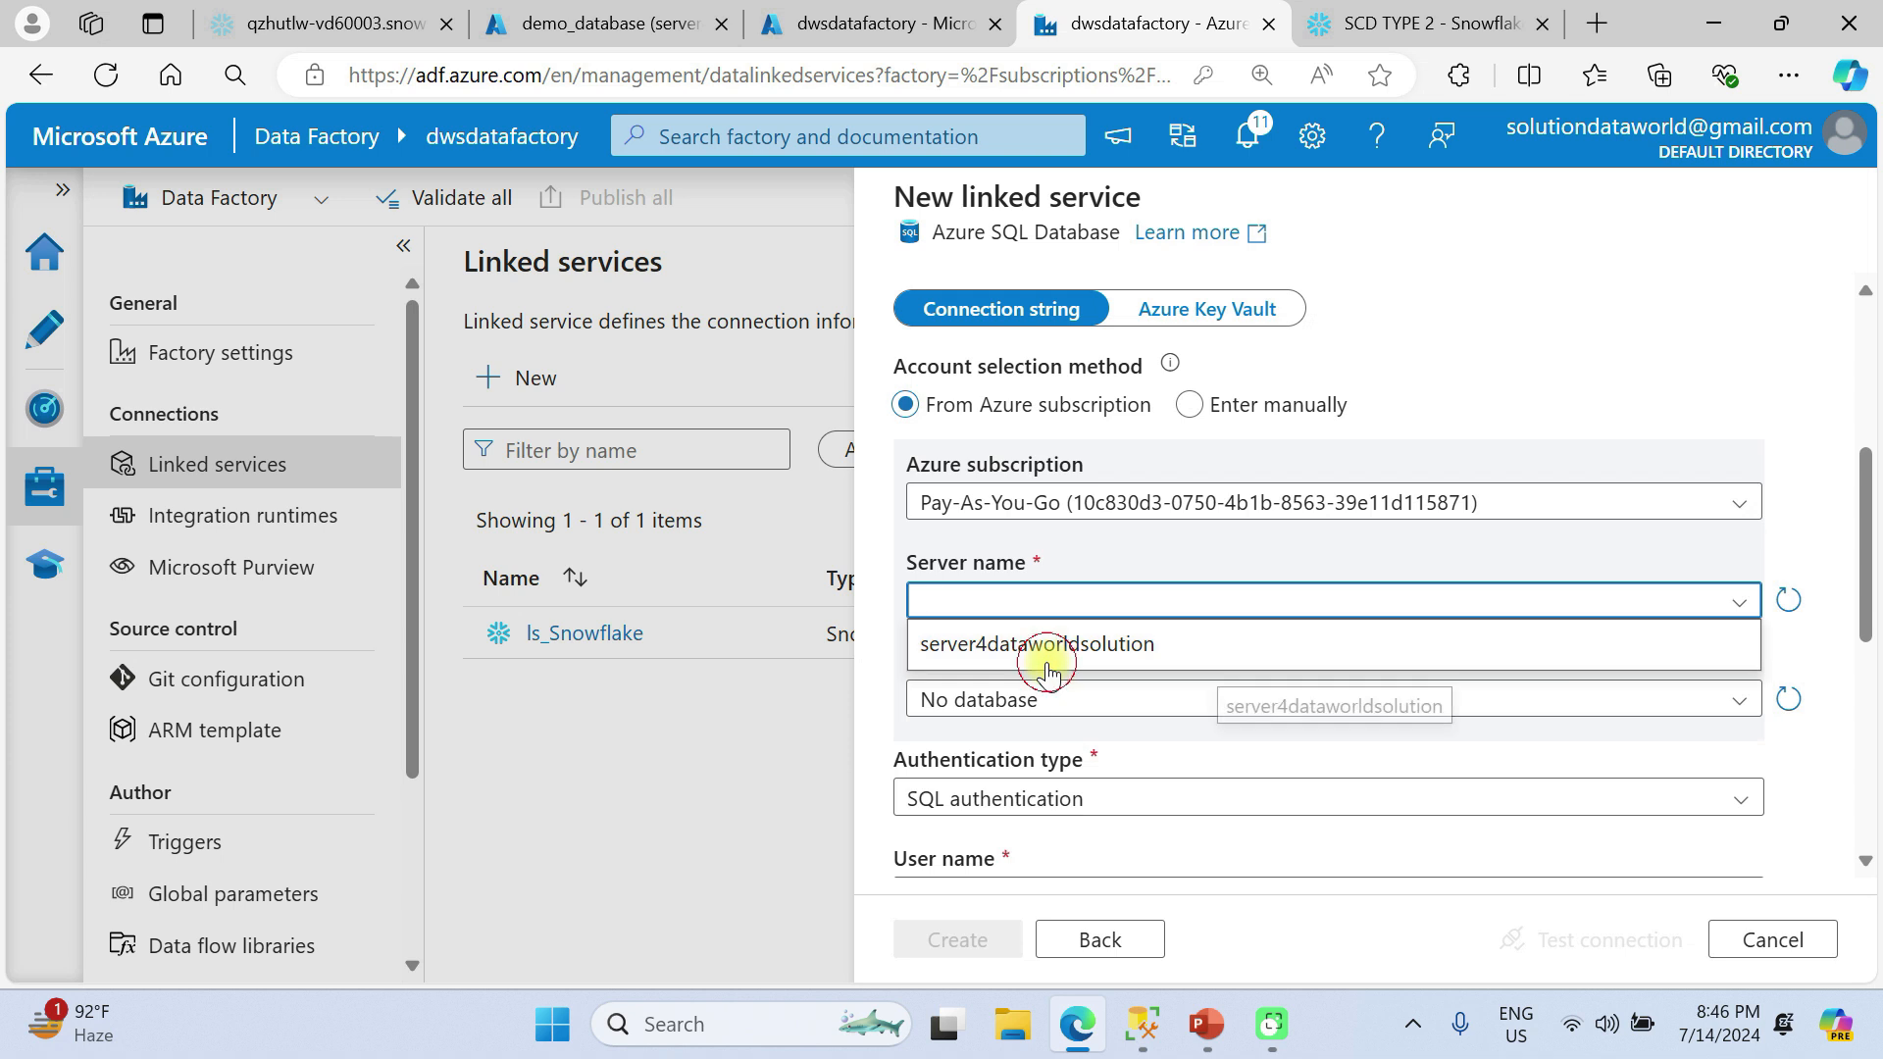
{"action": "scroll", "coordinate": [981, 588], "scroll_direction": "down", "scroll_amount": 1}
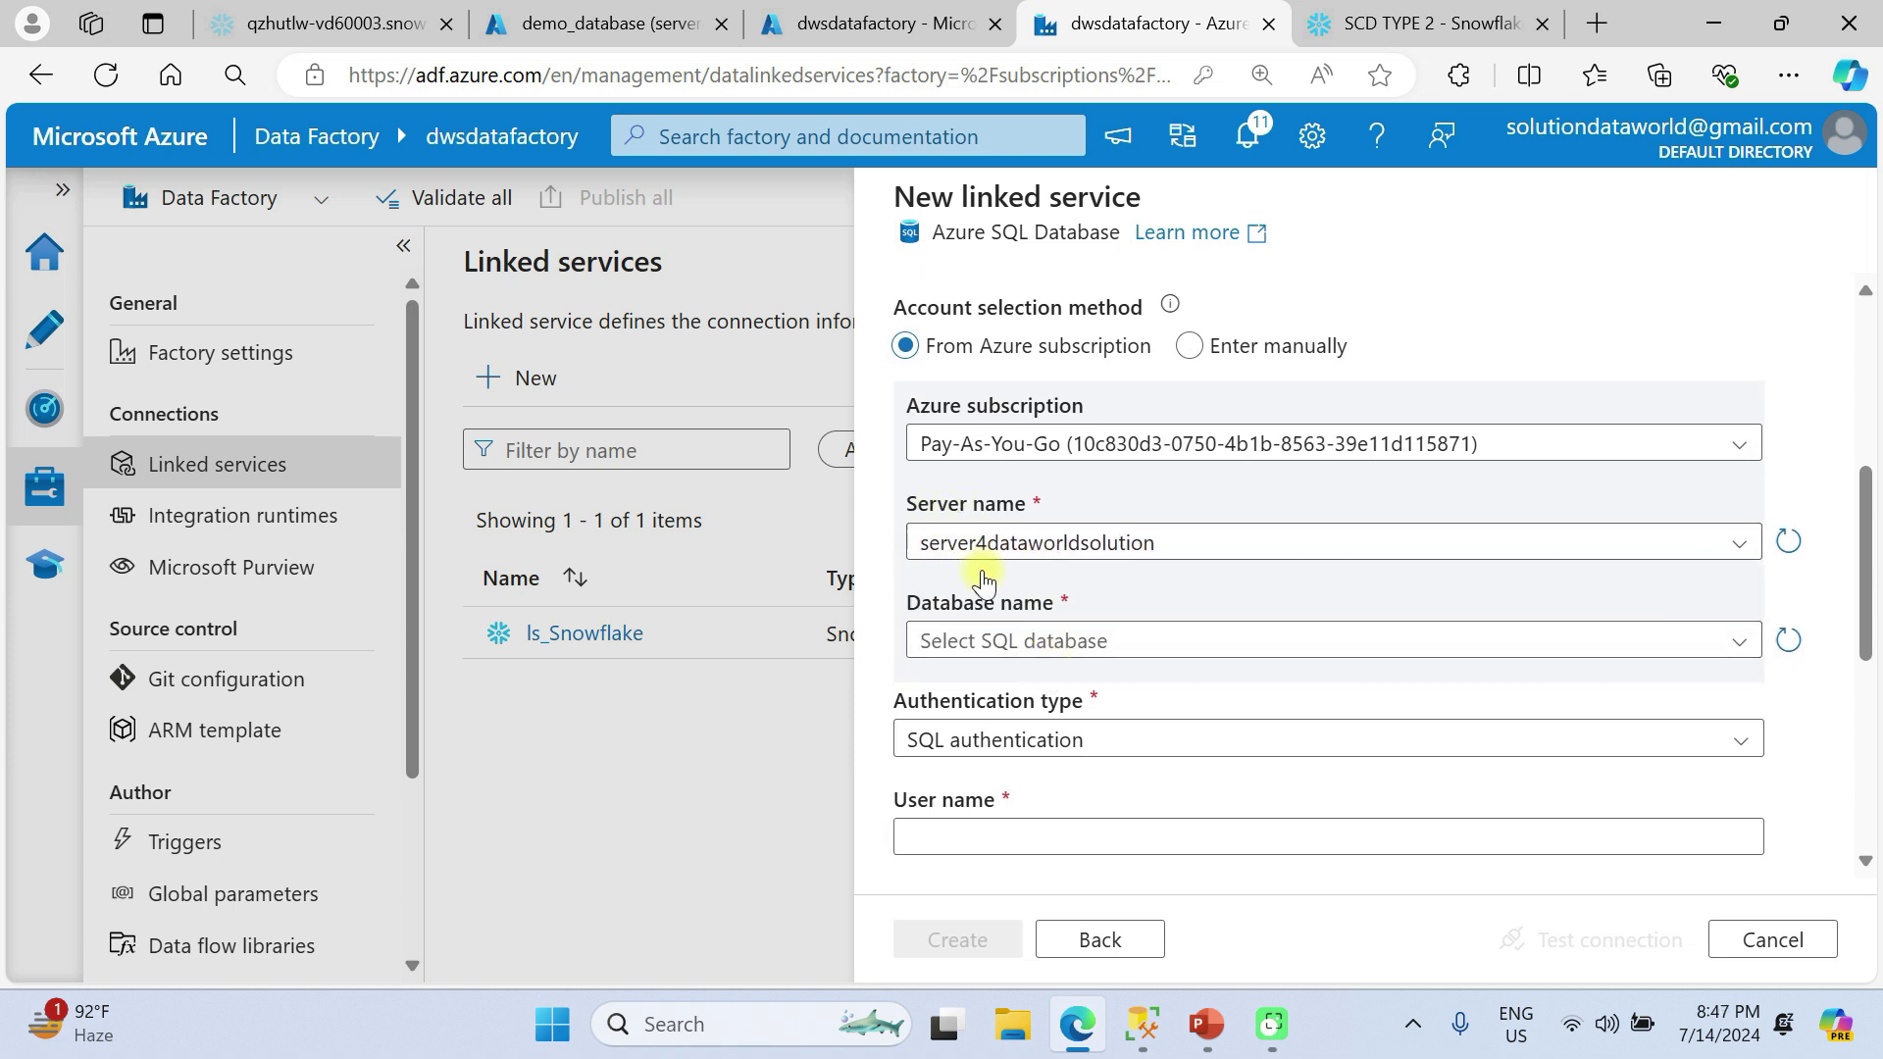
{"action": "left_click", "coordinate": [1038, 641]}
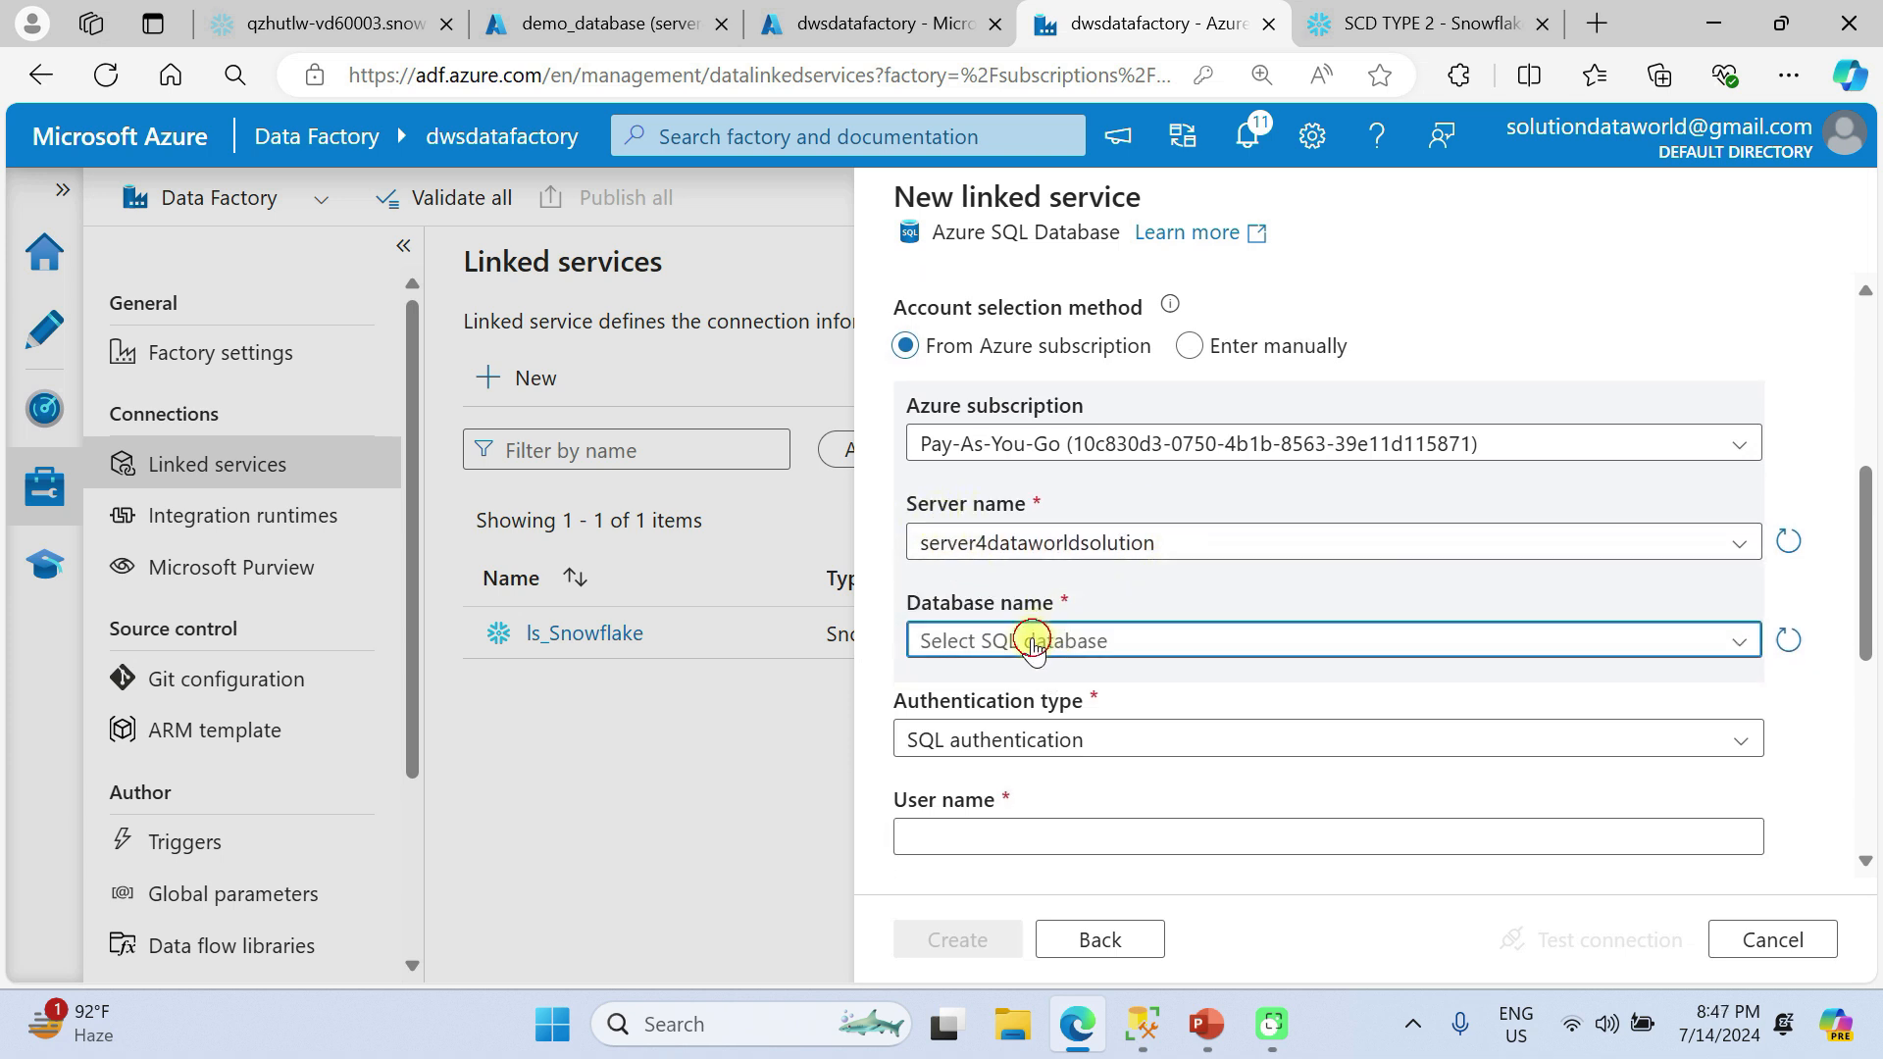
{"action": "left_click", "coordinate": [1025, 677]}
Enter the SQL authentication user name admin2dataworld, checking it against the demo_database query editor in the Azure portal, and fill in the account password.
{"action": "scroll", "coordinate": [1025, 676], "scroll_direction": "down", "scroll_amount": 2}
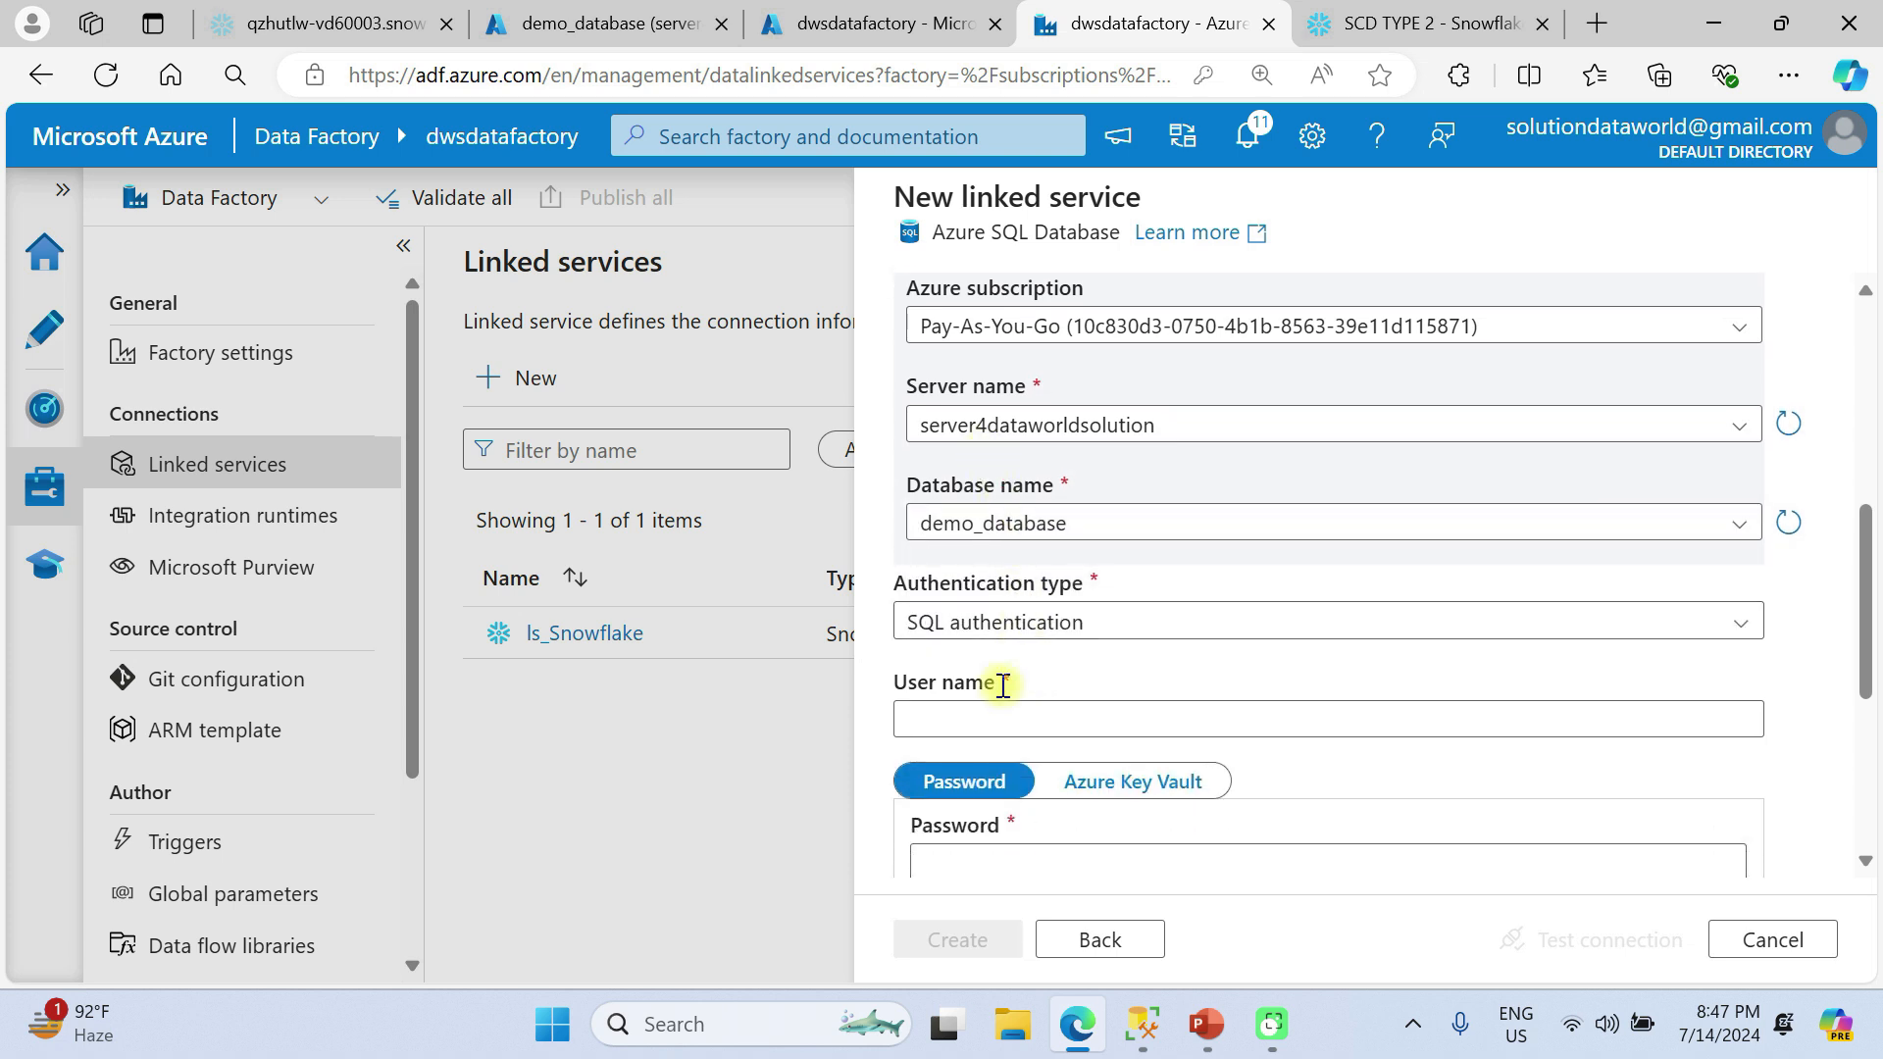
{"action": "scroll", "coordinate": [1013, 625], "scroll_direction": "down", "scroll_amount": 2}
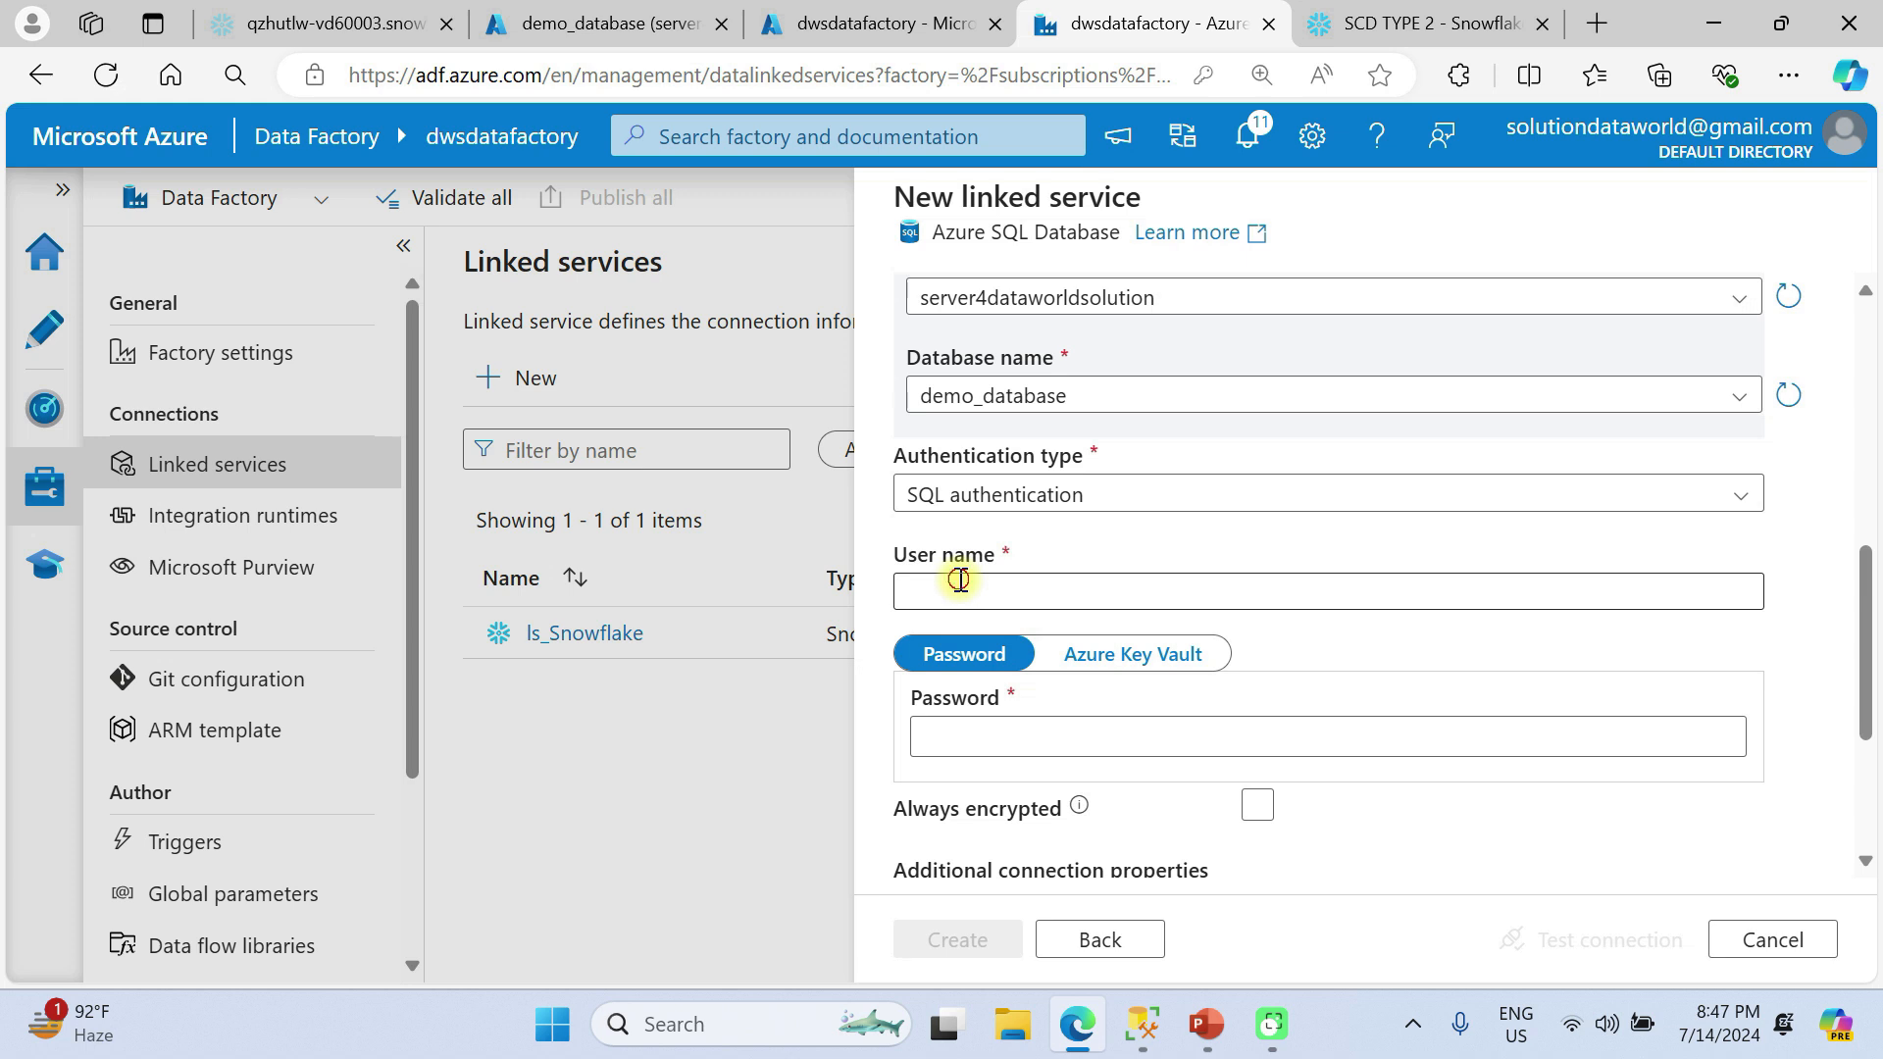
{"action": "left_click", "coordinate": [961, 581]}
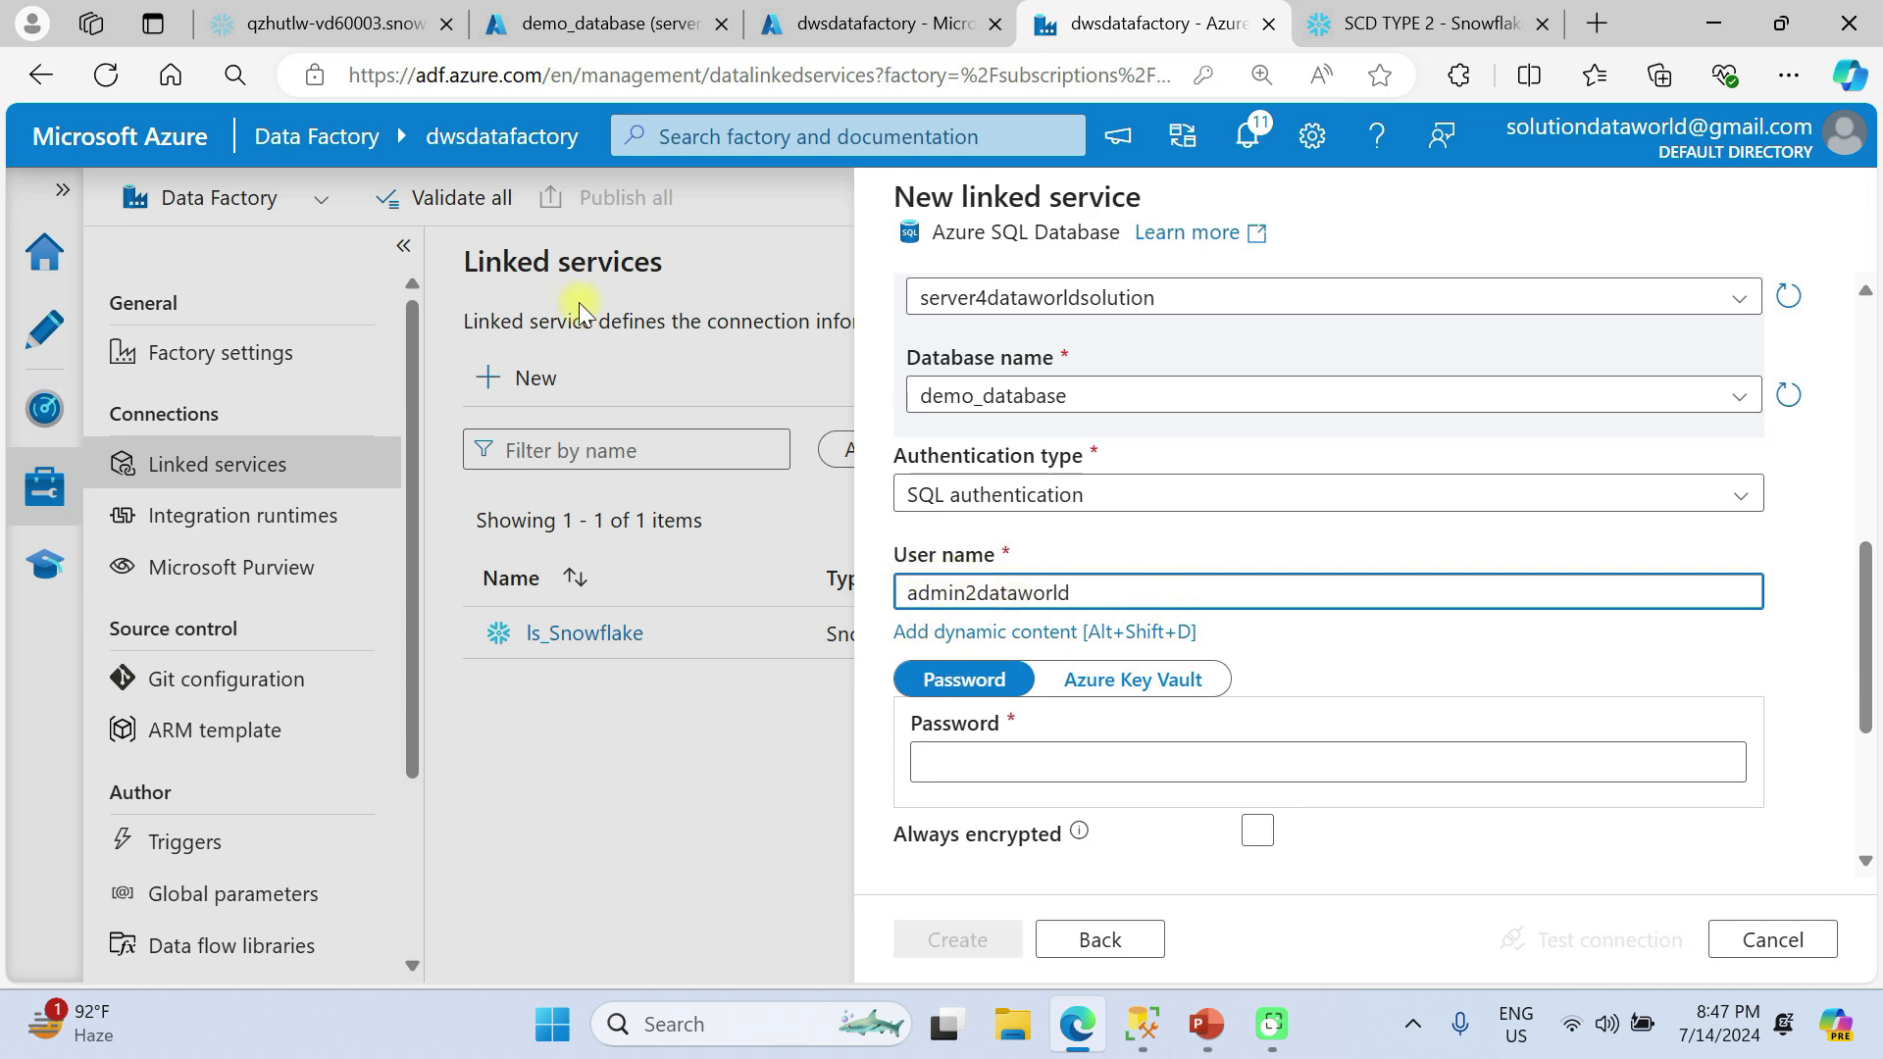
{"action": "left_click", "coordinate": [667, 26]}
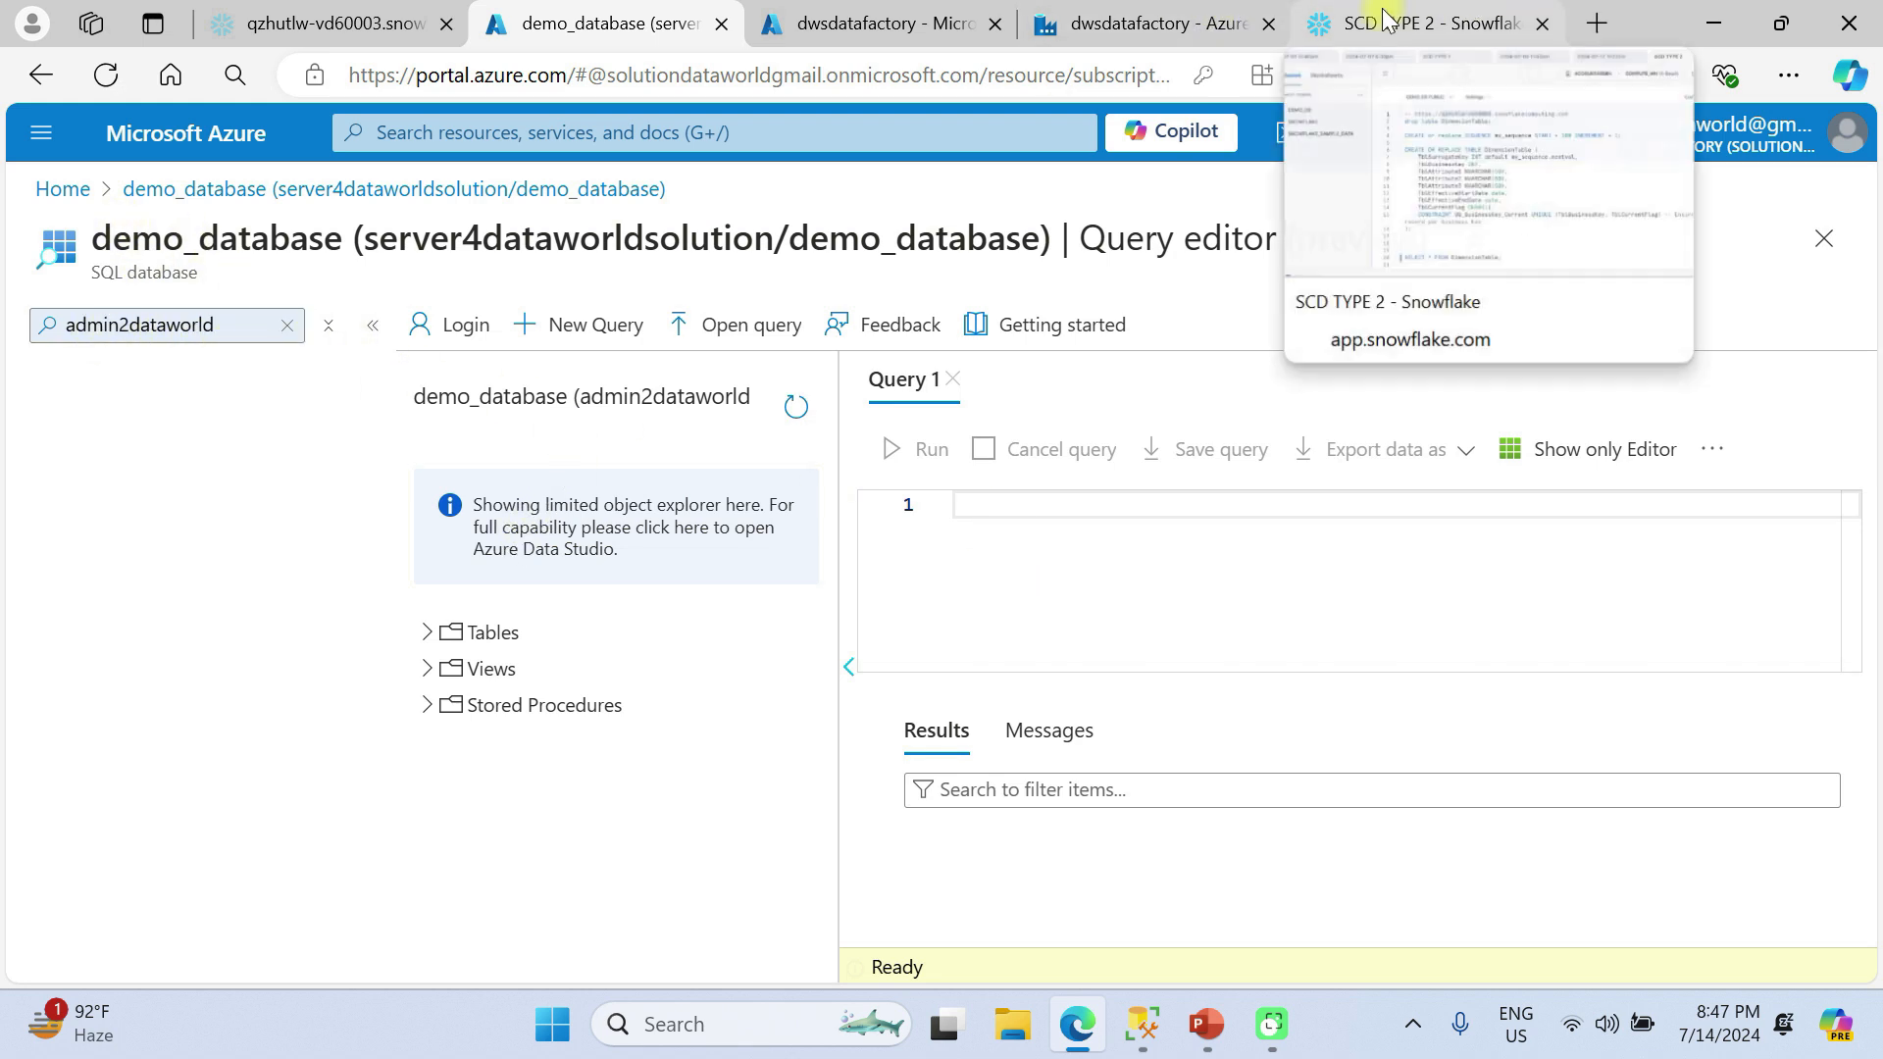
{"action": "left_click", "coordinate": [1137, 23]}
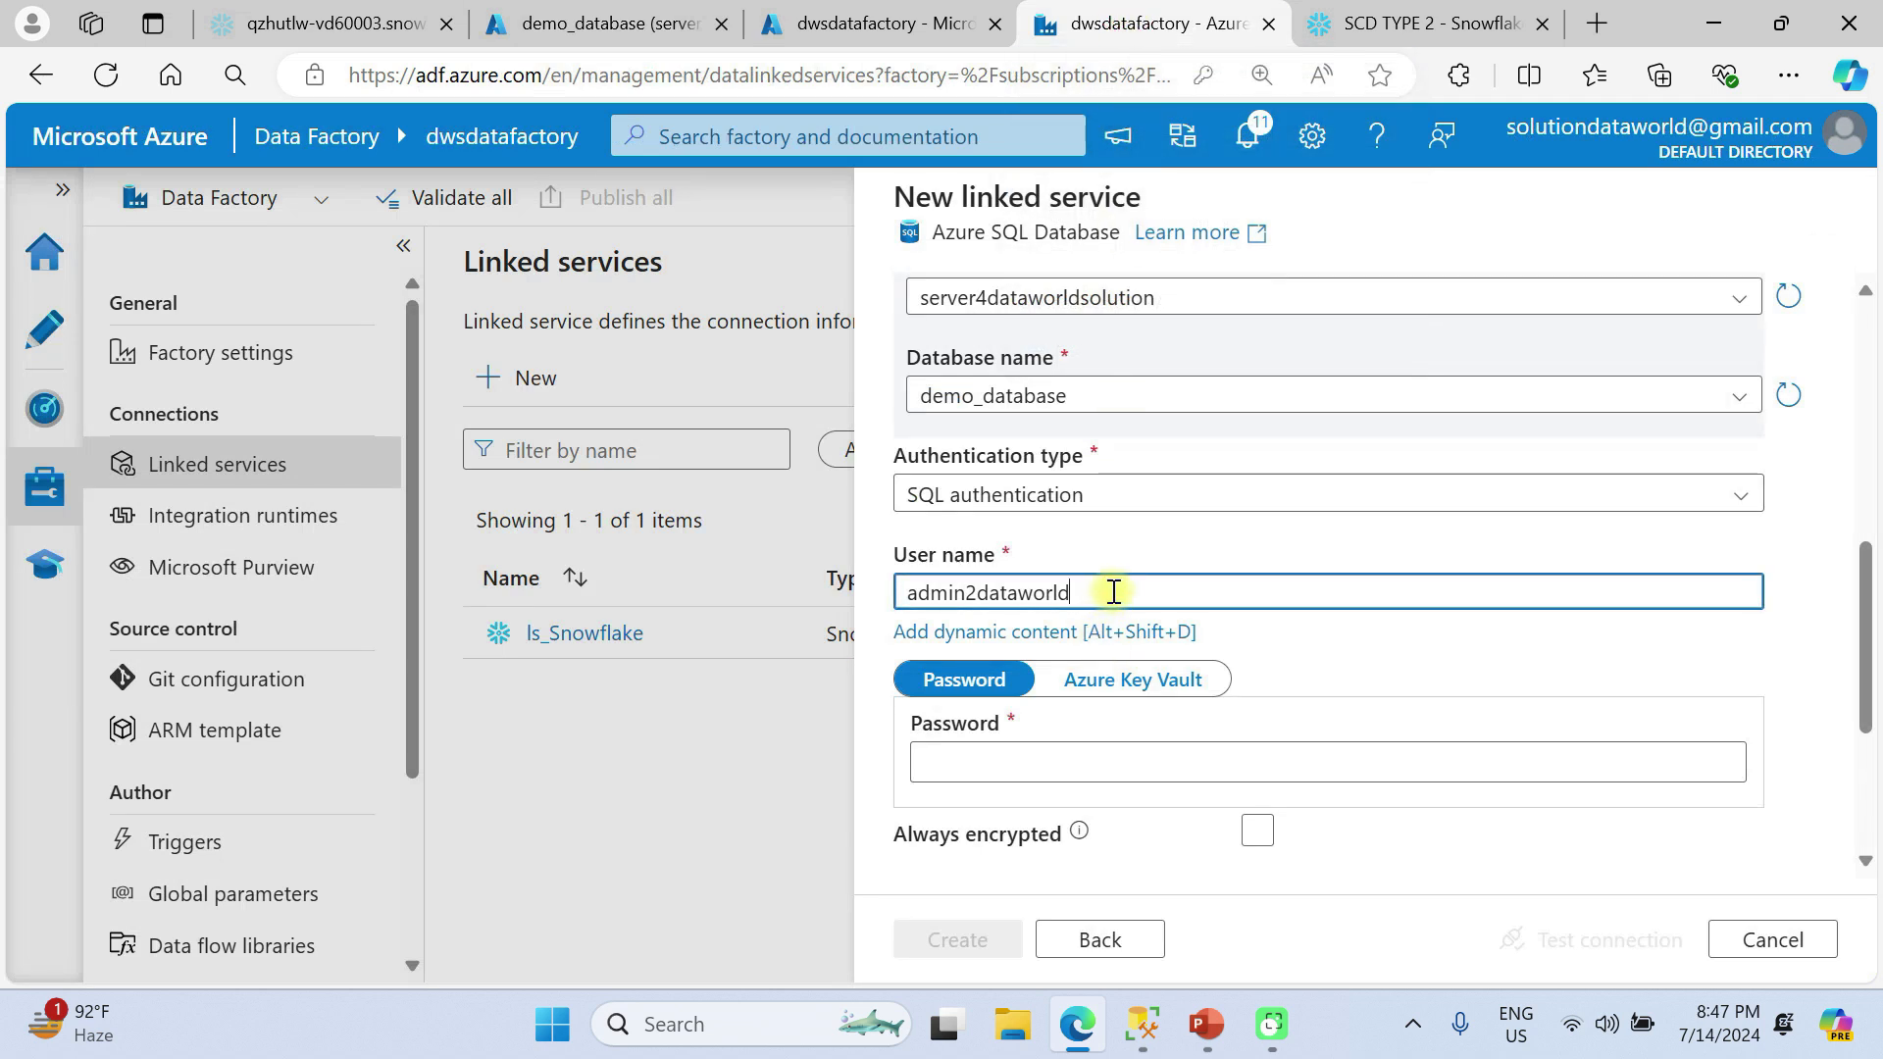
{"action": "left_click", "coordinate": [1065, 763]}
{"action": "type", "text": "•••••"}
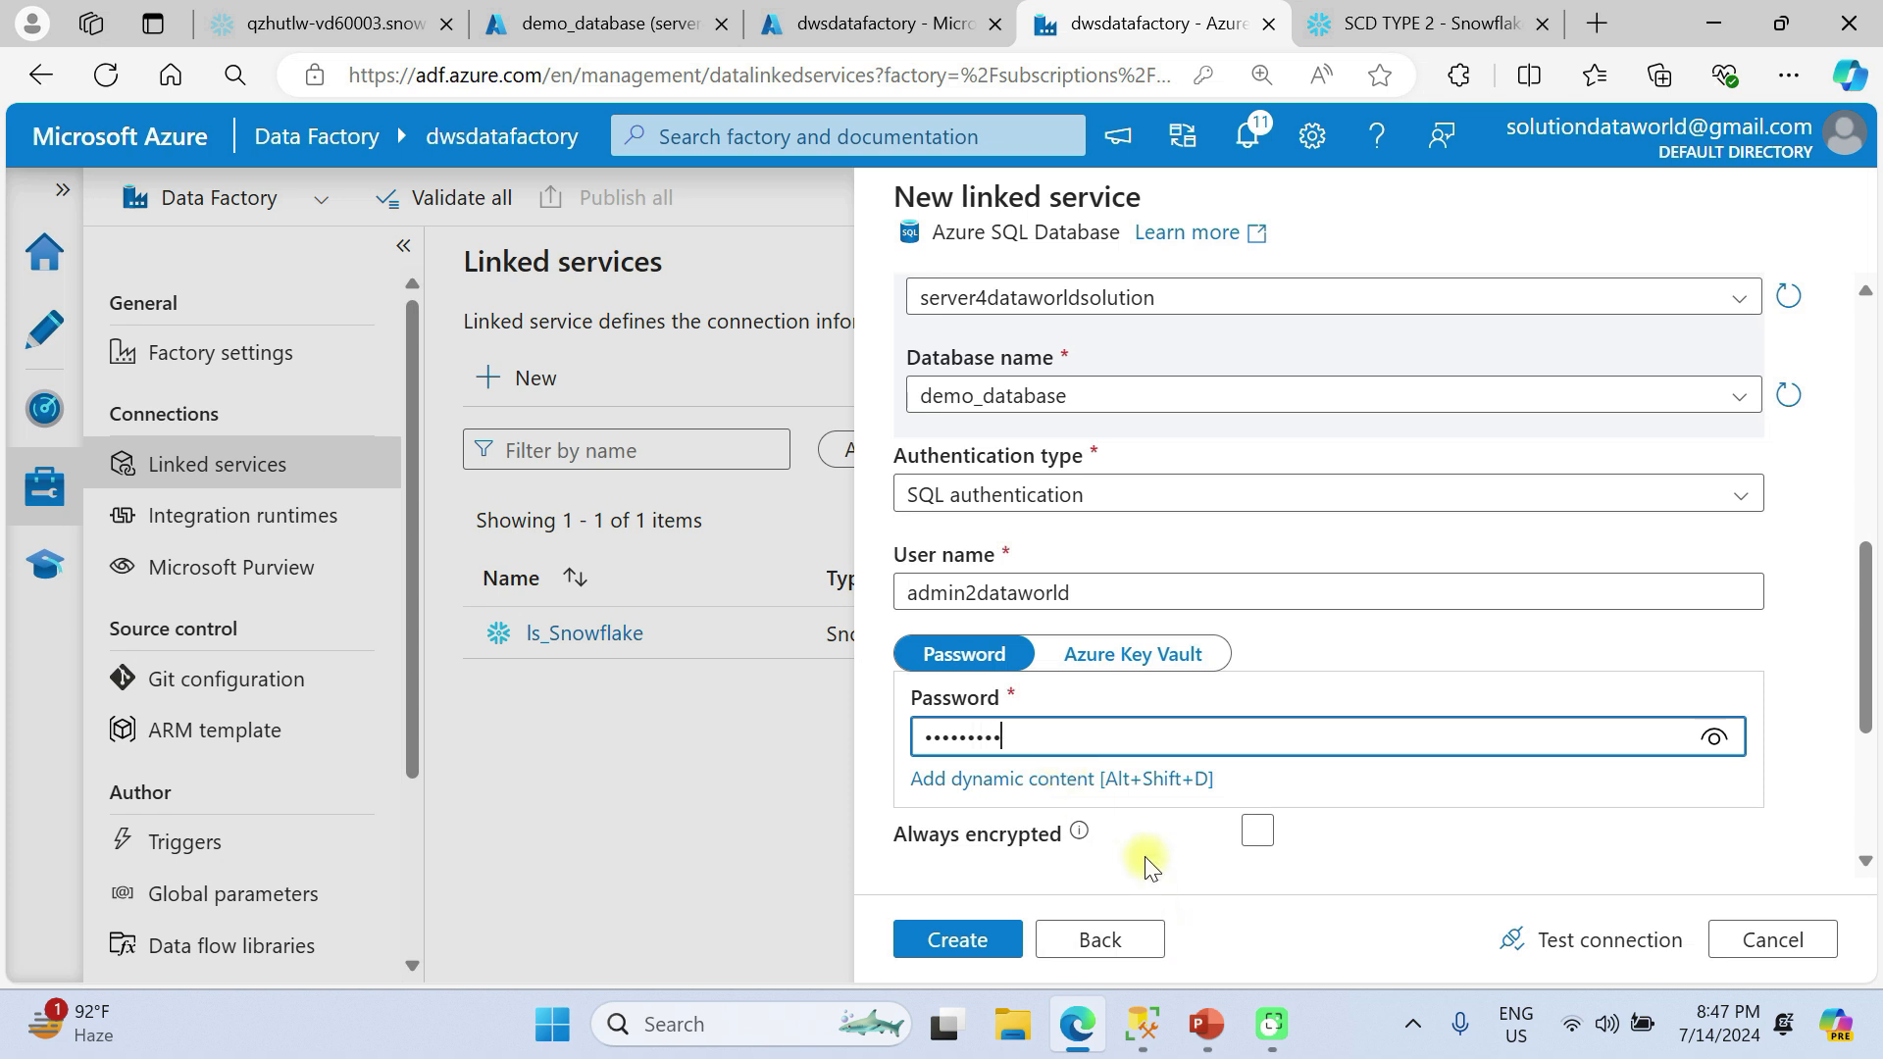
{"action": "scroll", "coordinate": [1122, 791], "scroll_direction": "down", "scroll_amount": 4}
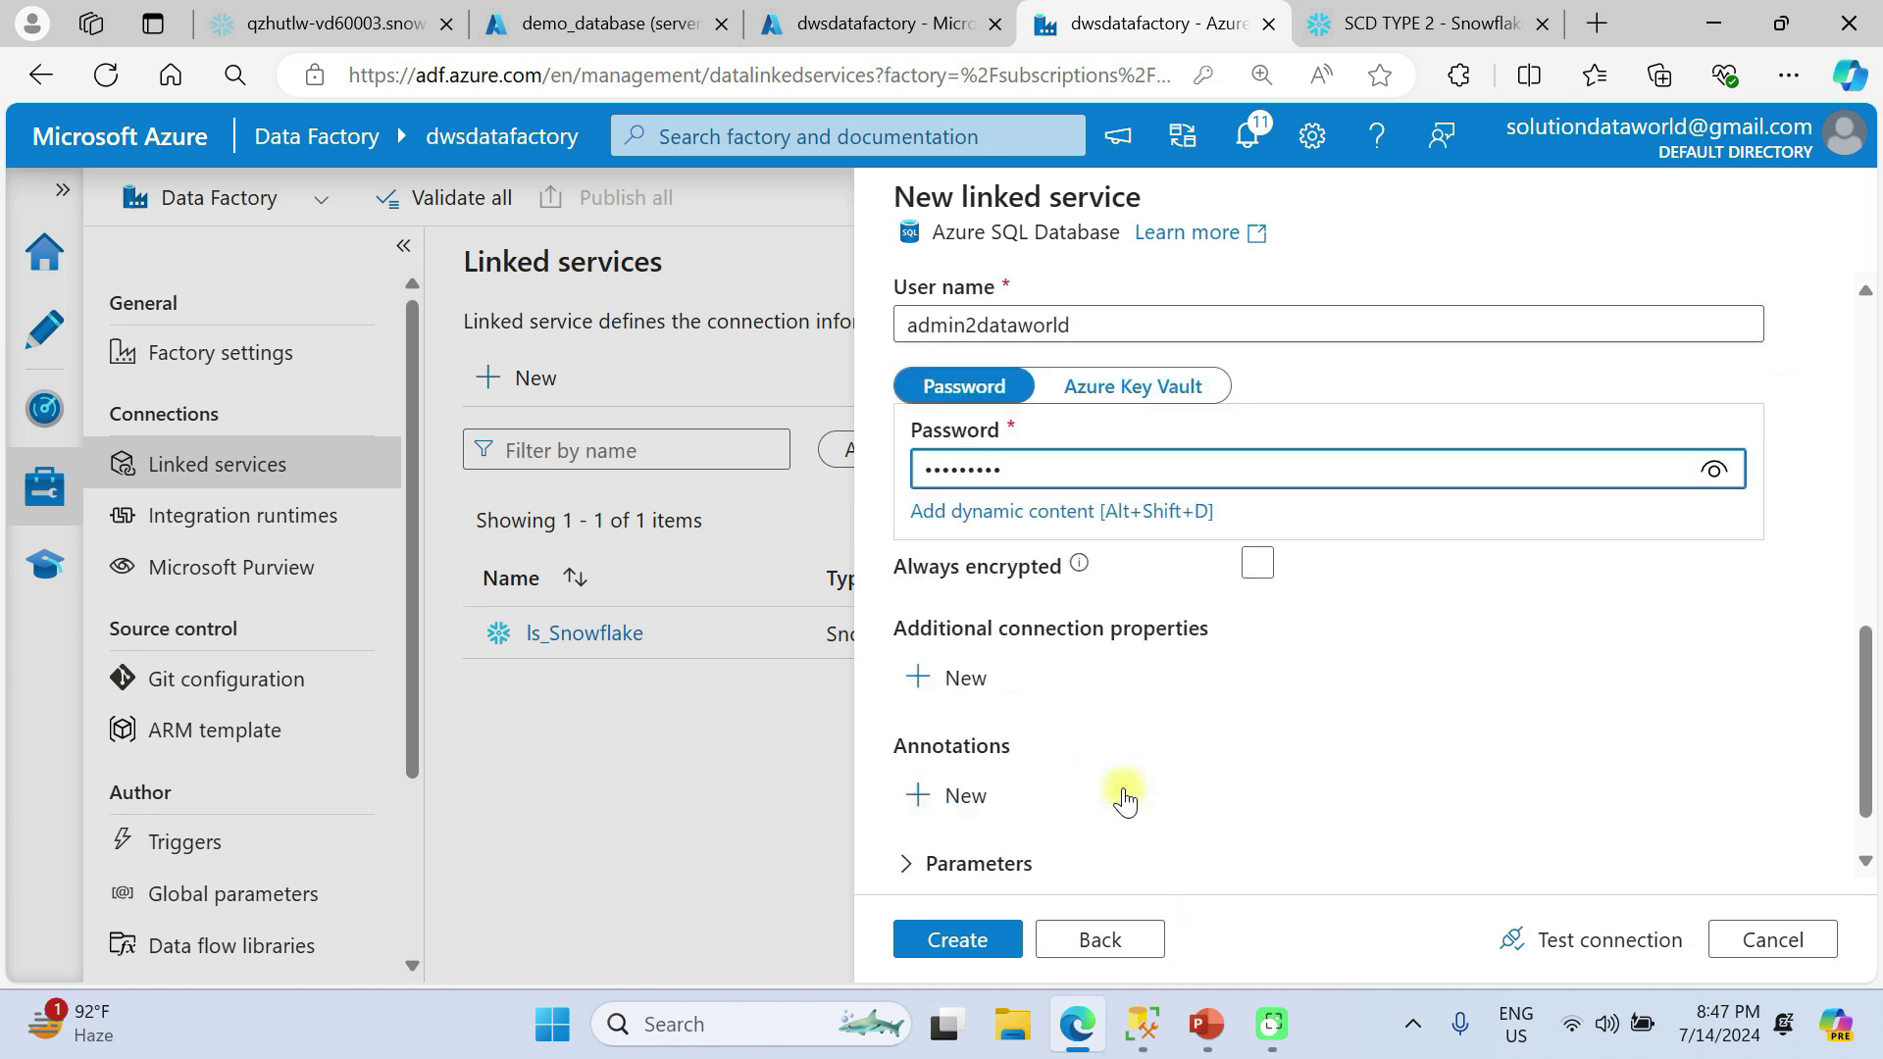
Test the connection of the ls_AzureSqlDatabase linked service, create it, and dismiss the browser's offer to update the saved password.
{"action": "left_click", "coordinate": [1579, 937]}
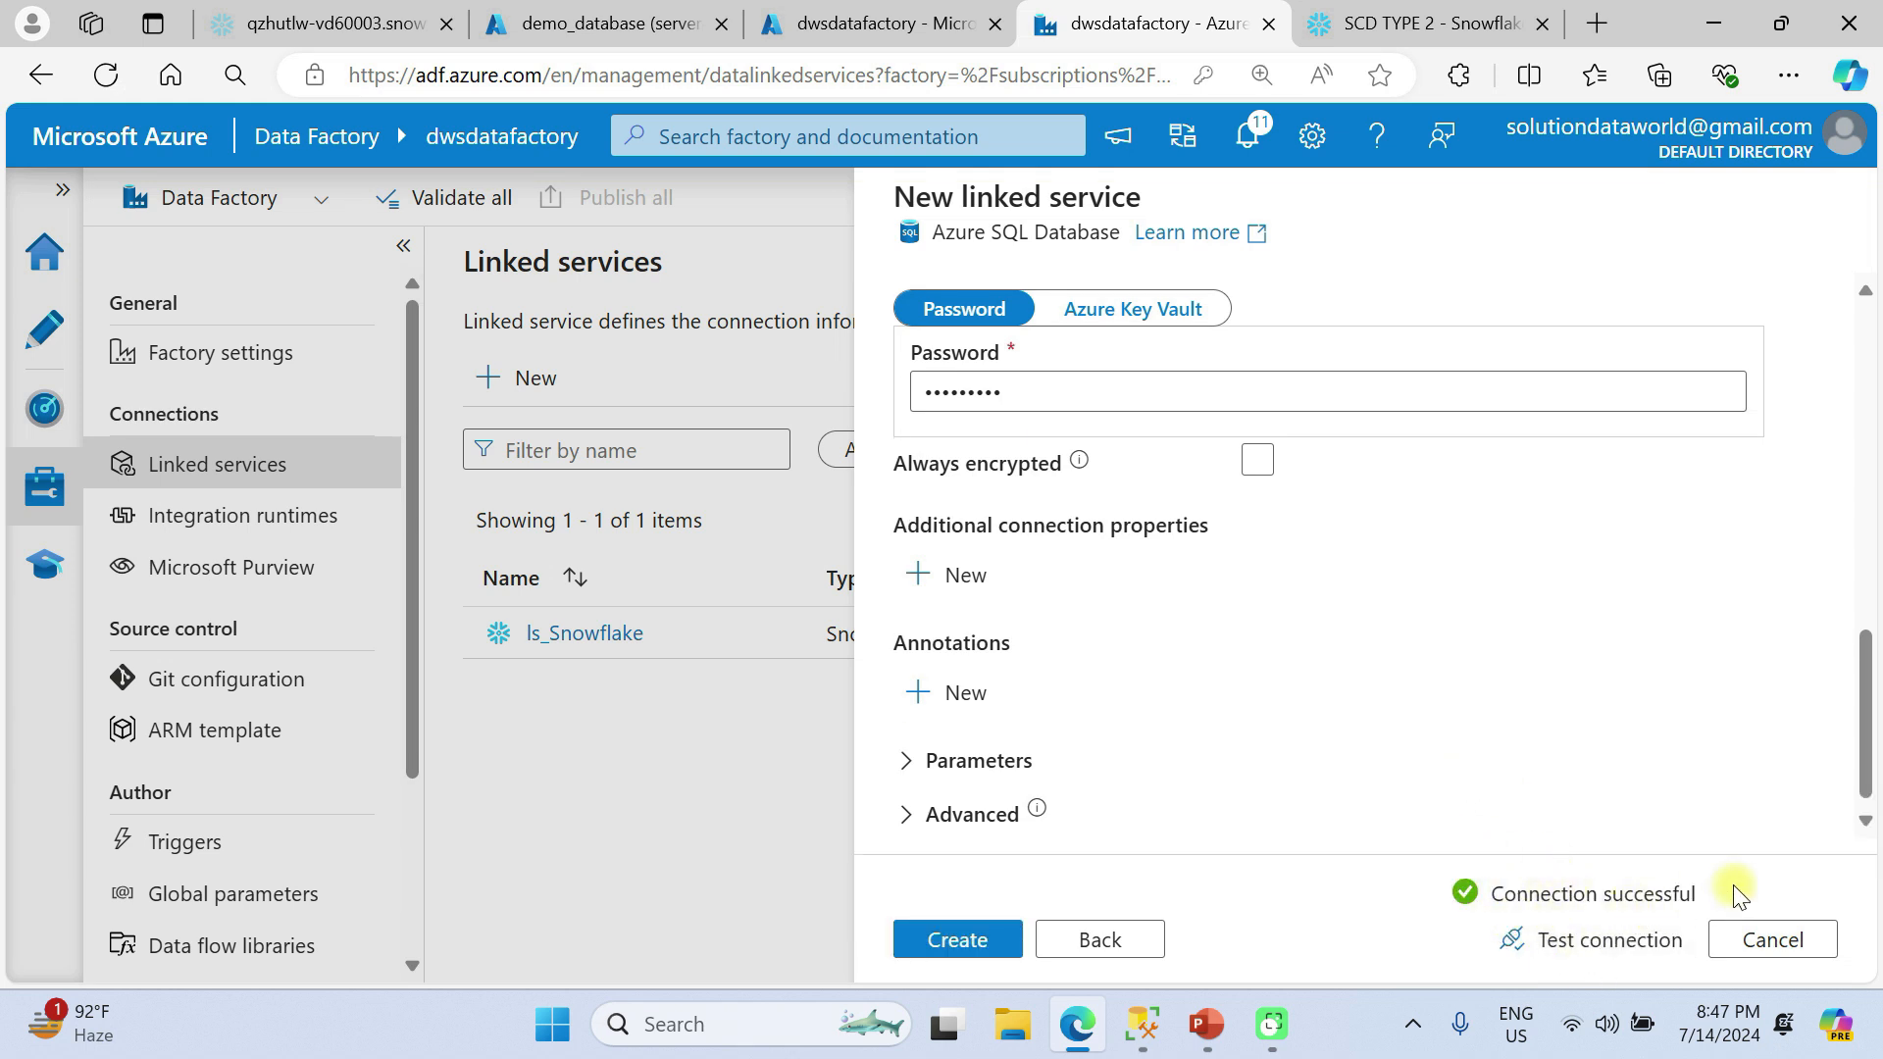
{"action": "left_click", "coordinate": [958, 942]}
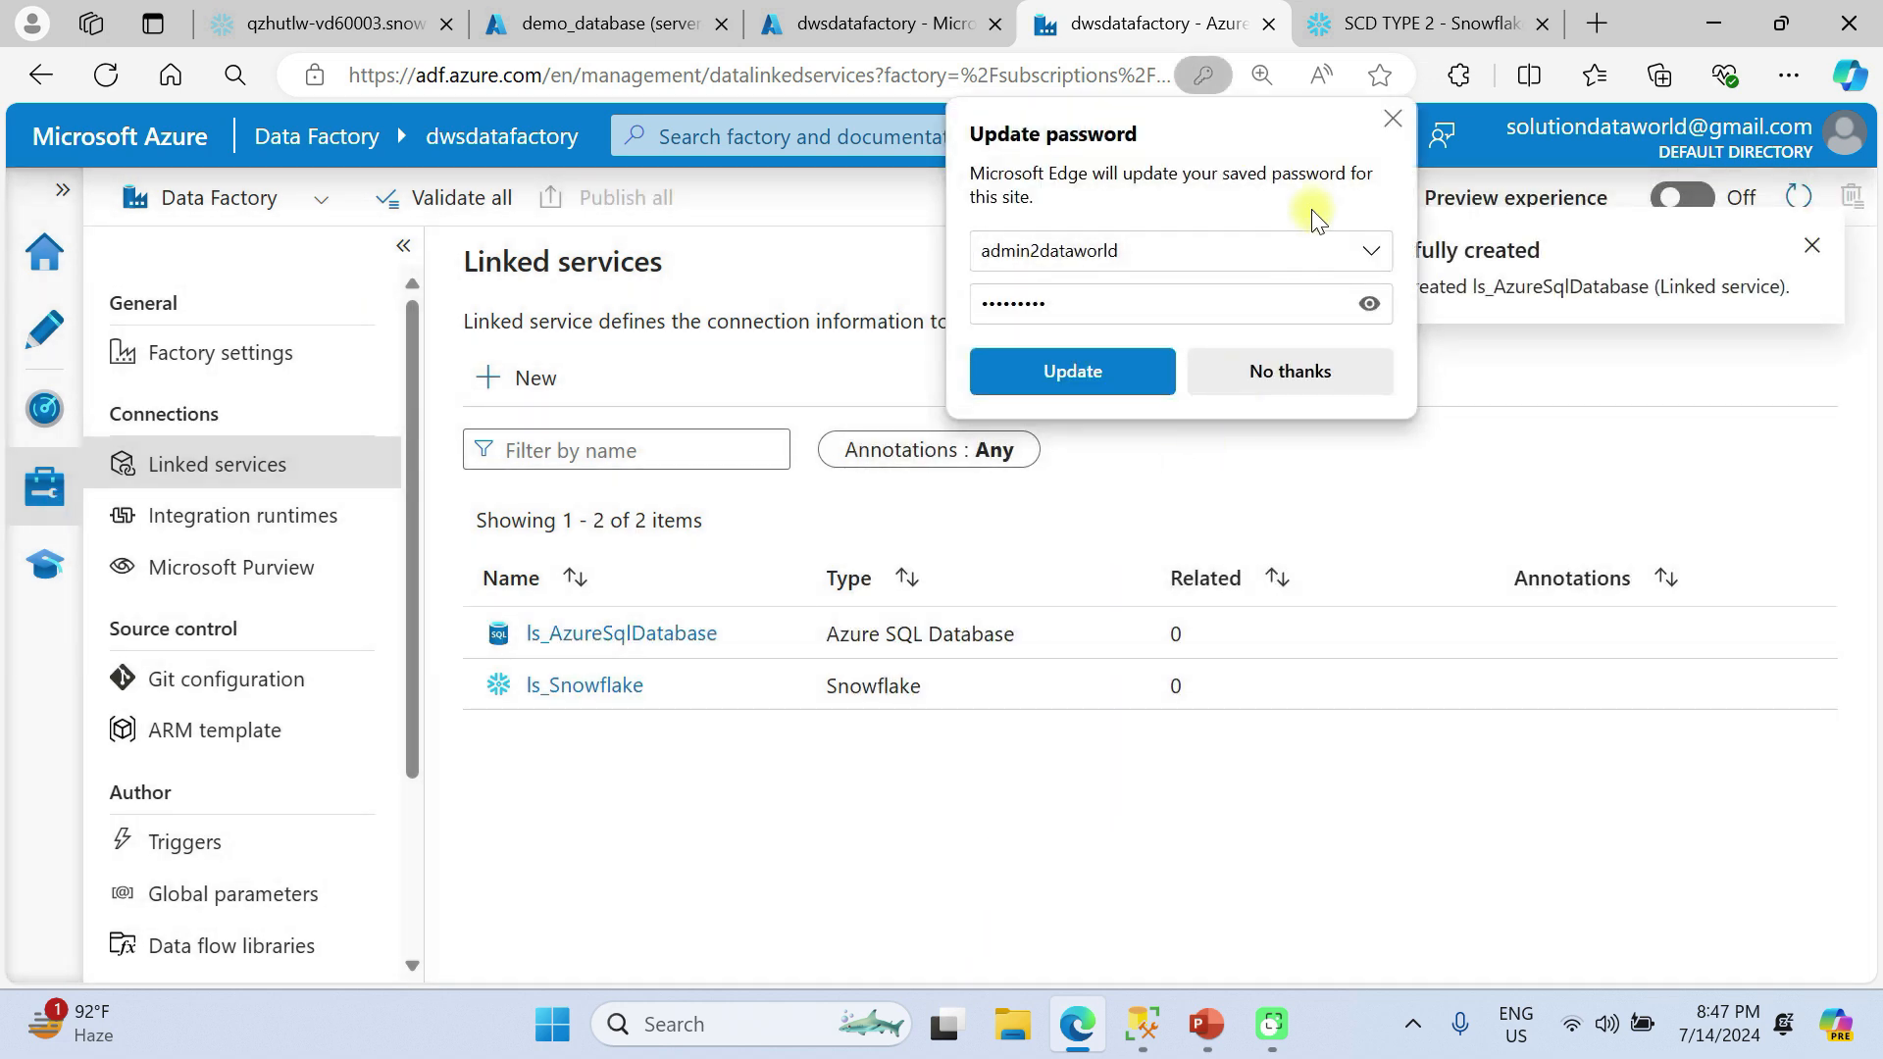
{"action": "left_click", "coordinate": [1393, 119]}
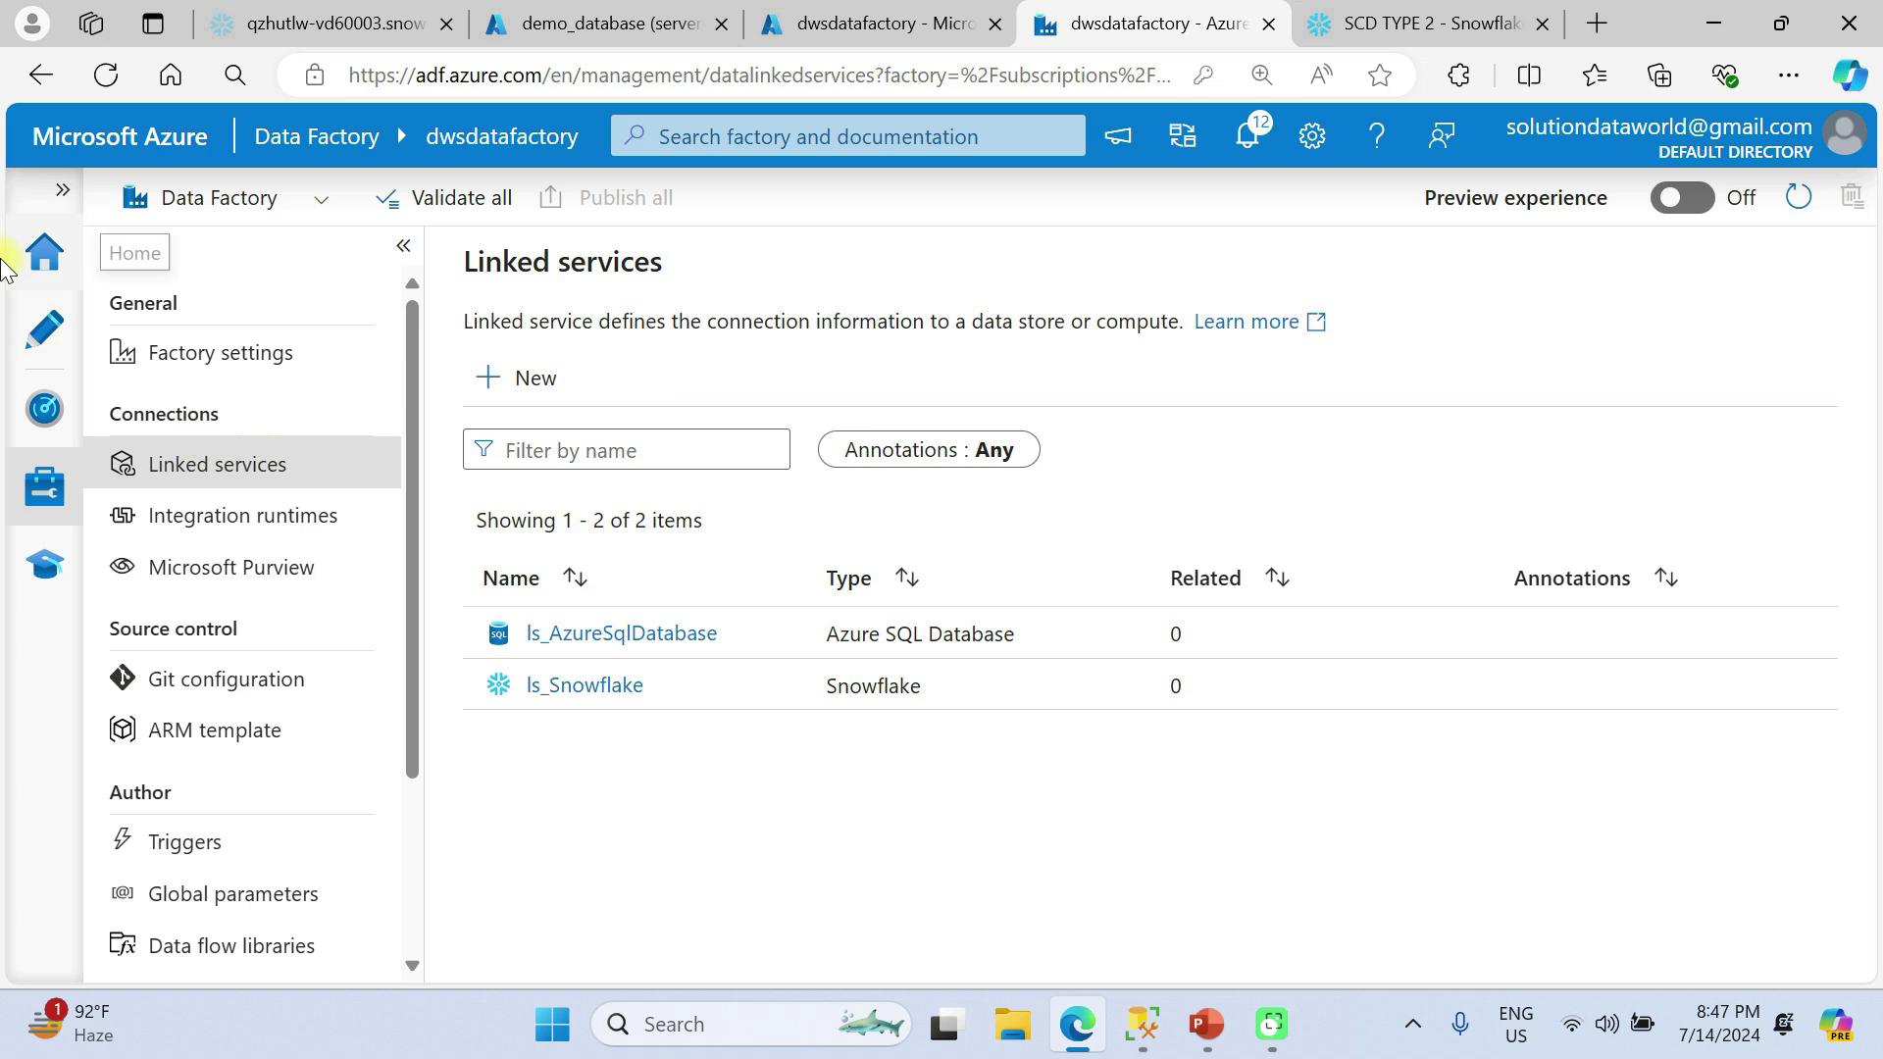
Start a new dataset in the authoring area, search the data stores for azure sql and choose Azure SQL Database.
{"action": "left_click", "coordinate": [37, 326]}
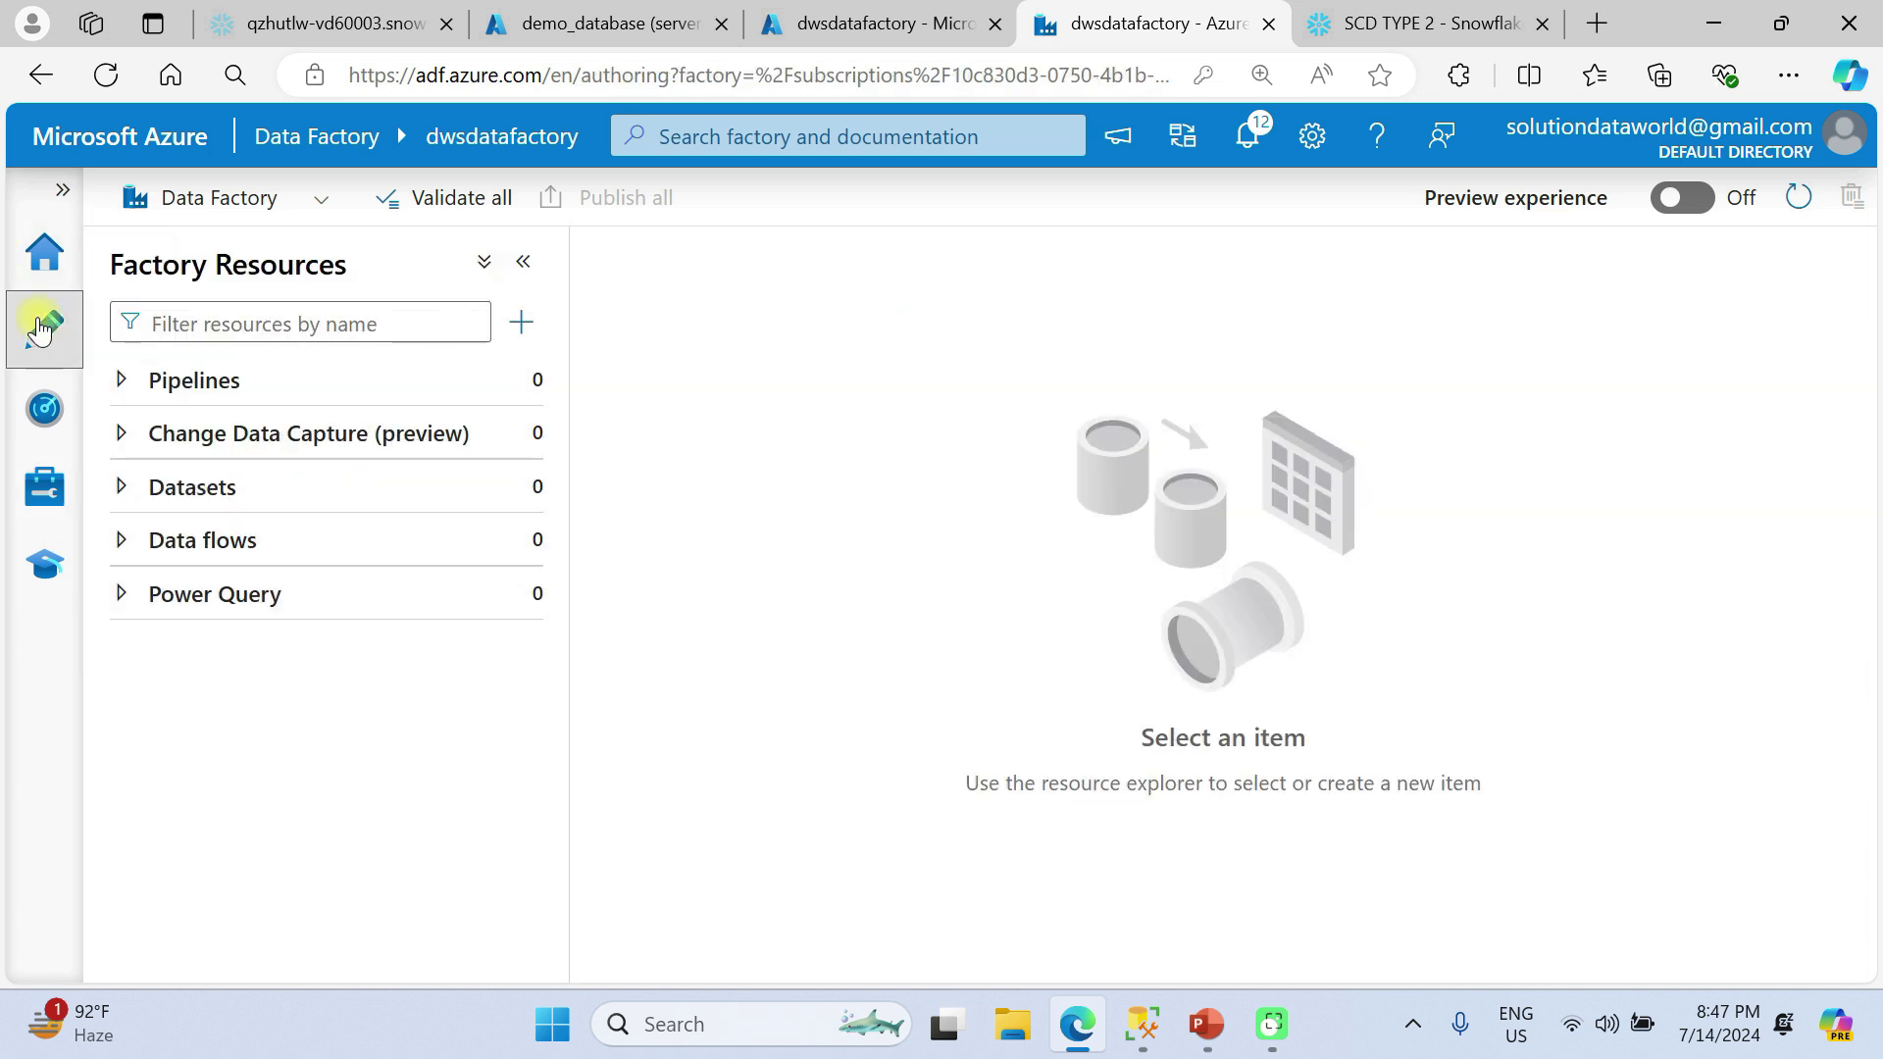
{"action": "left_click", "coordinate": [330, 491]}
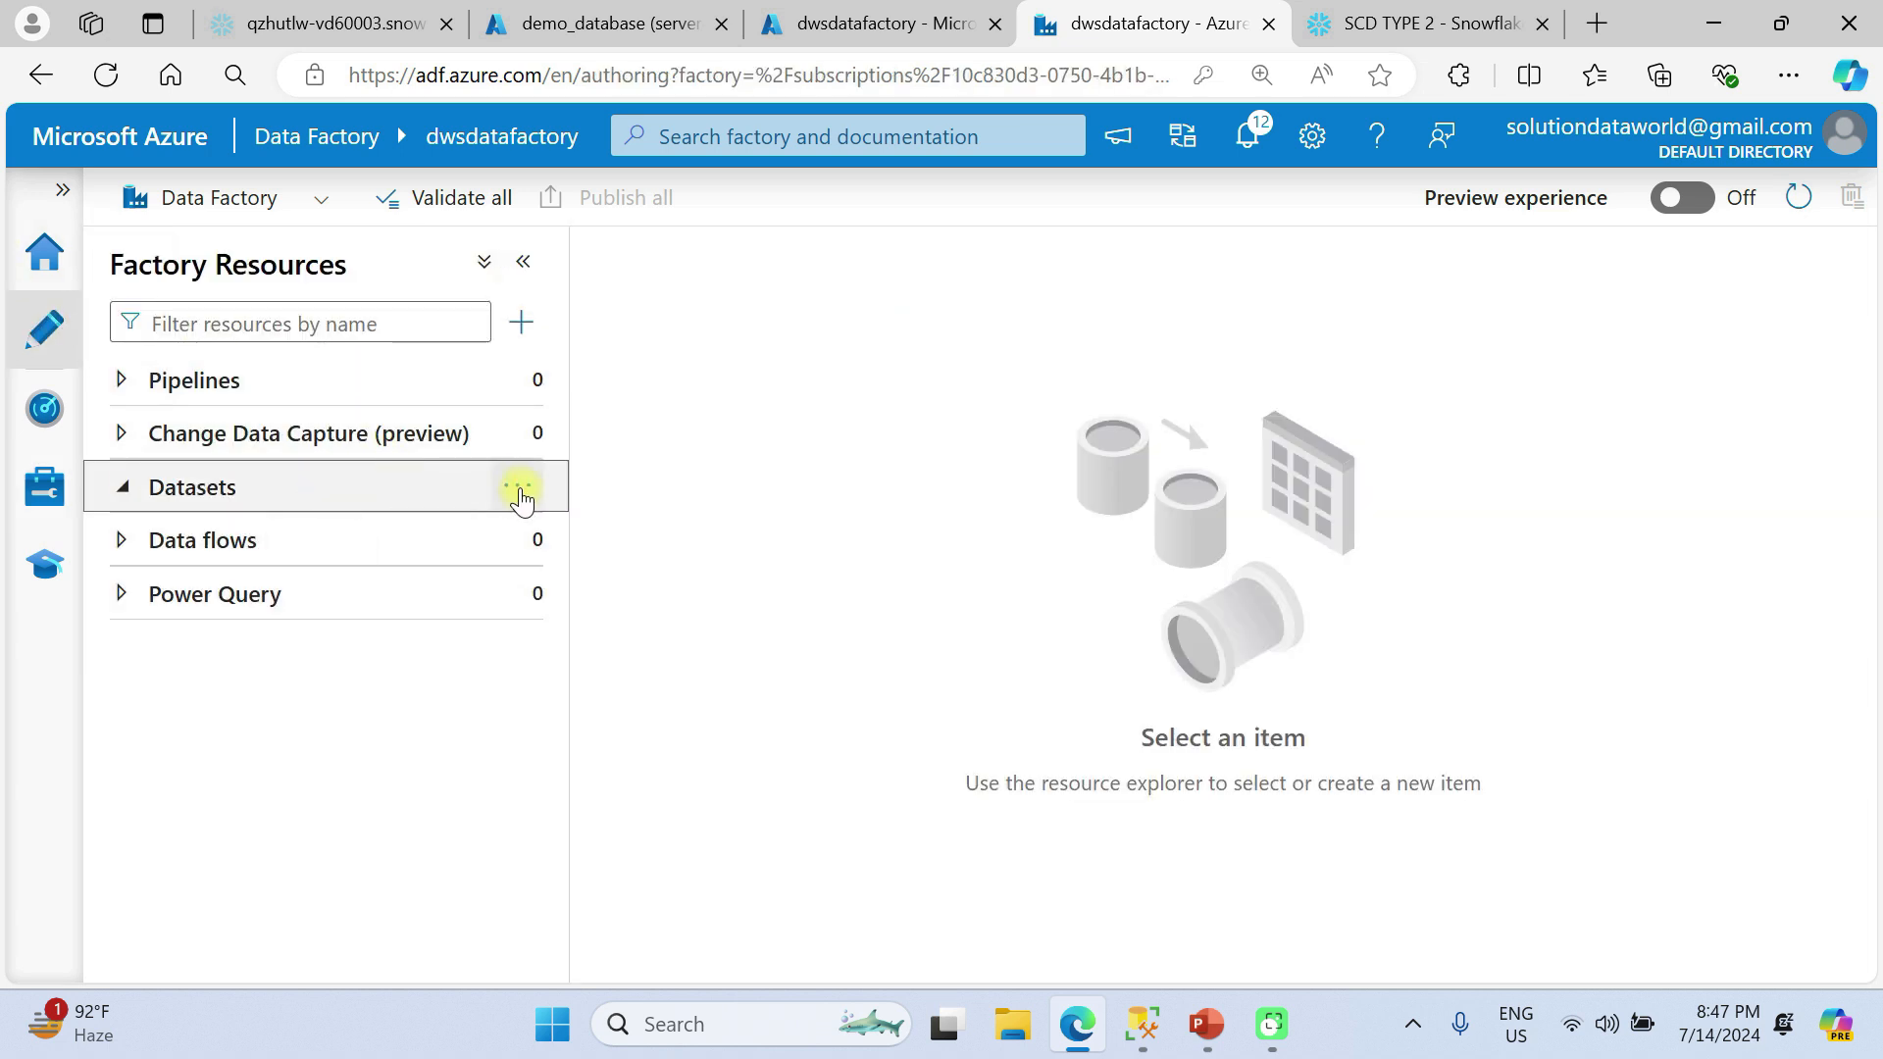
{"action": "left_click", "coordinate": [517, 486]}
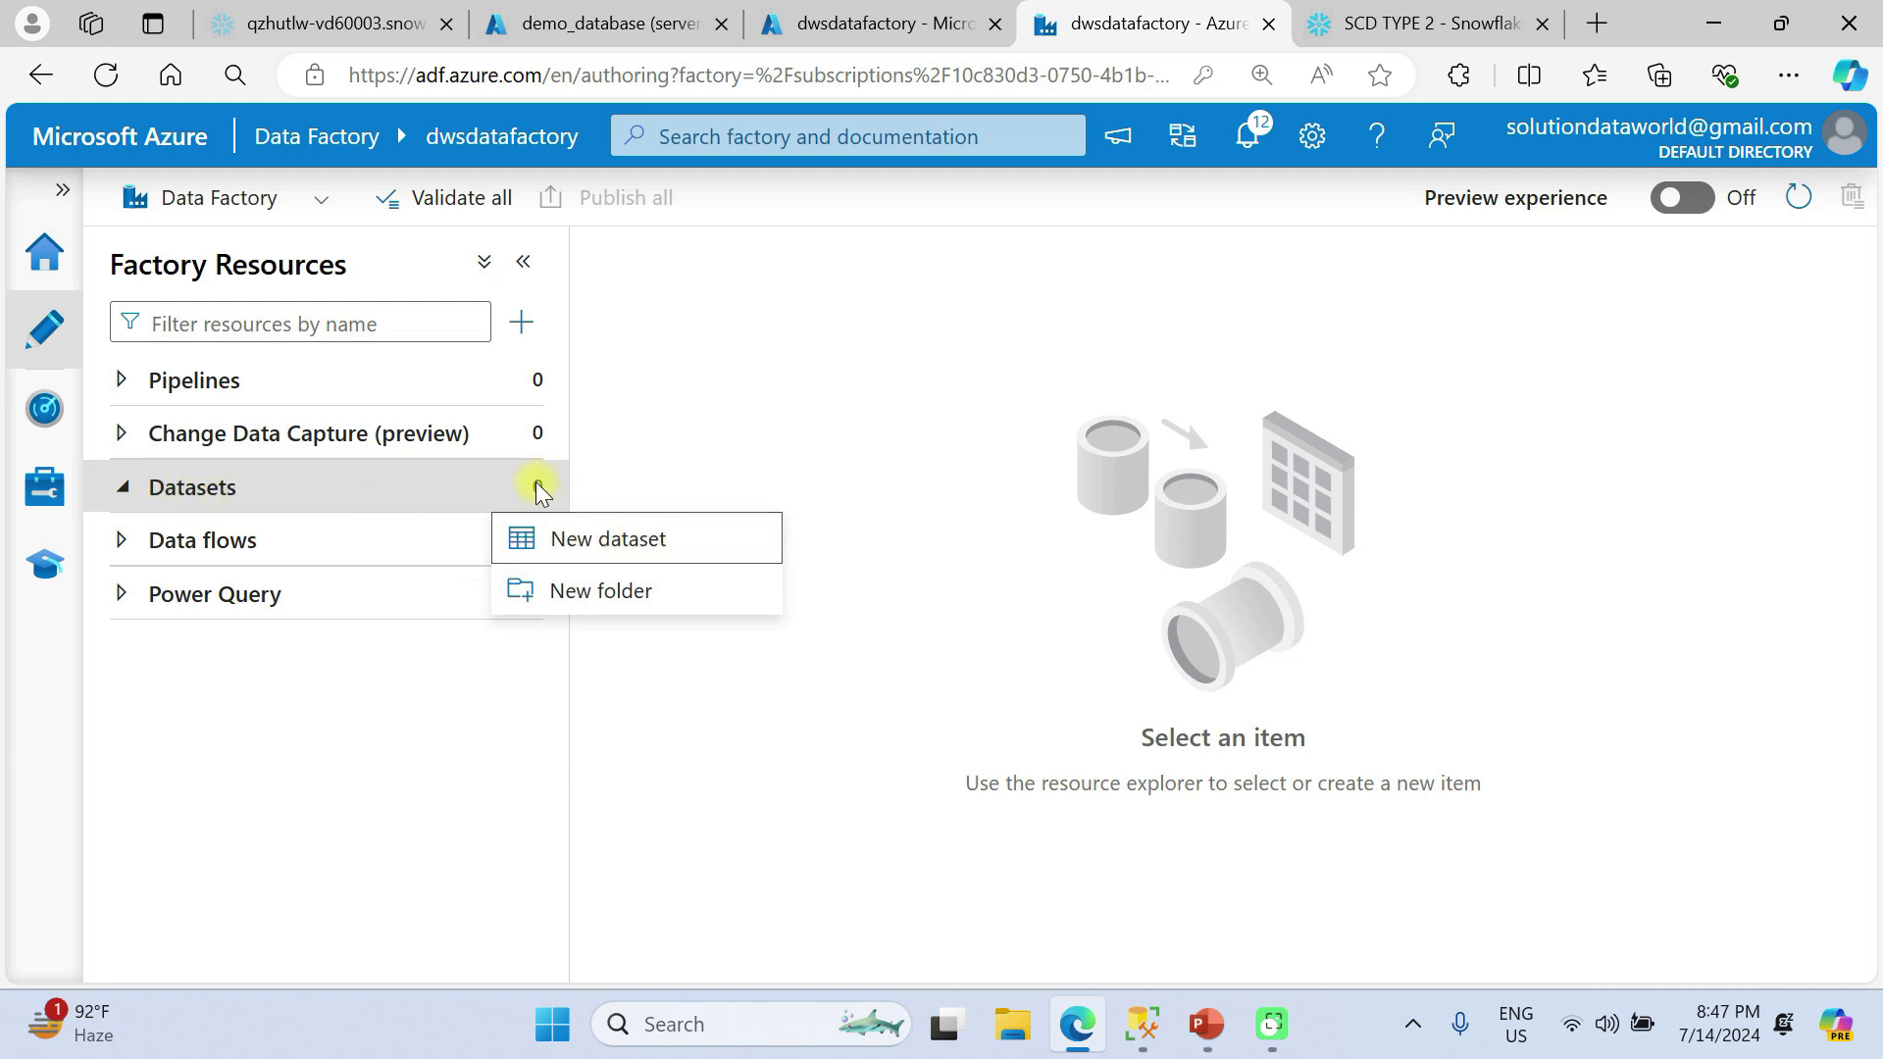
{"action": "left_click", "coordinate": [606, 539]}
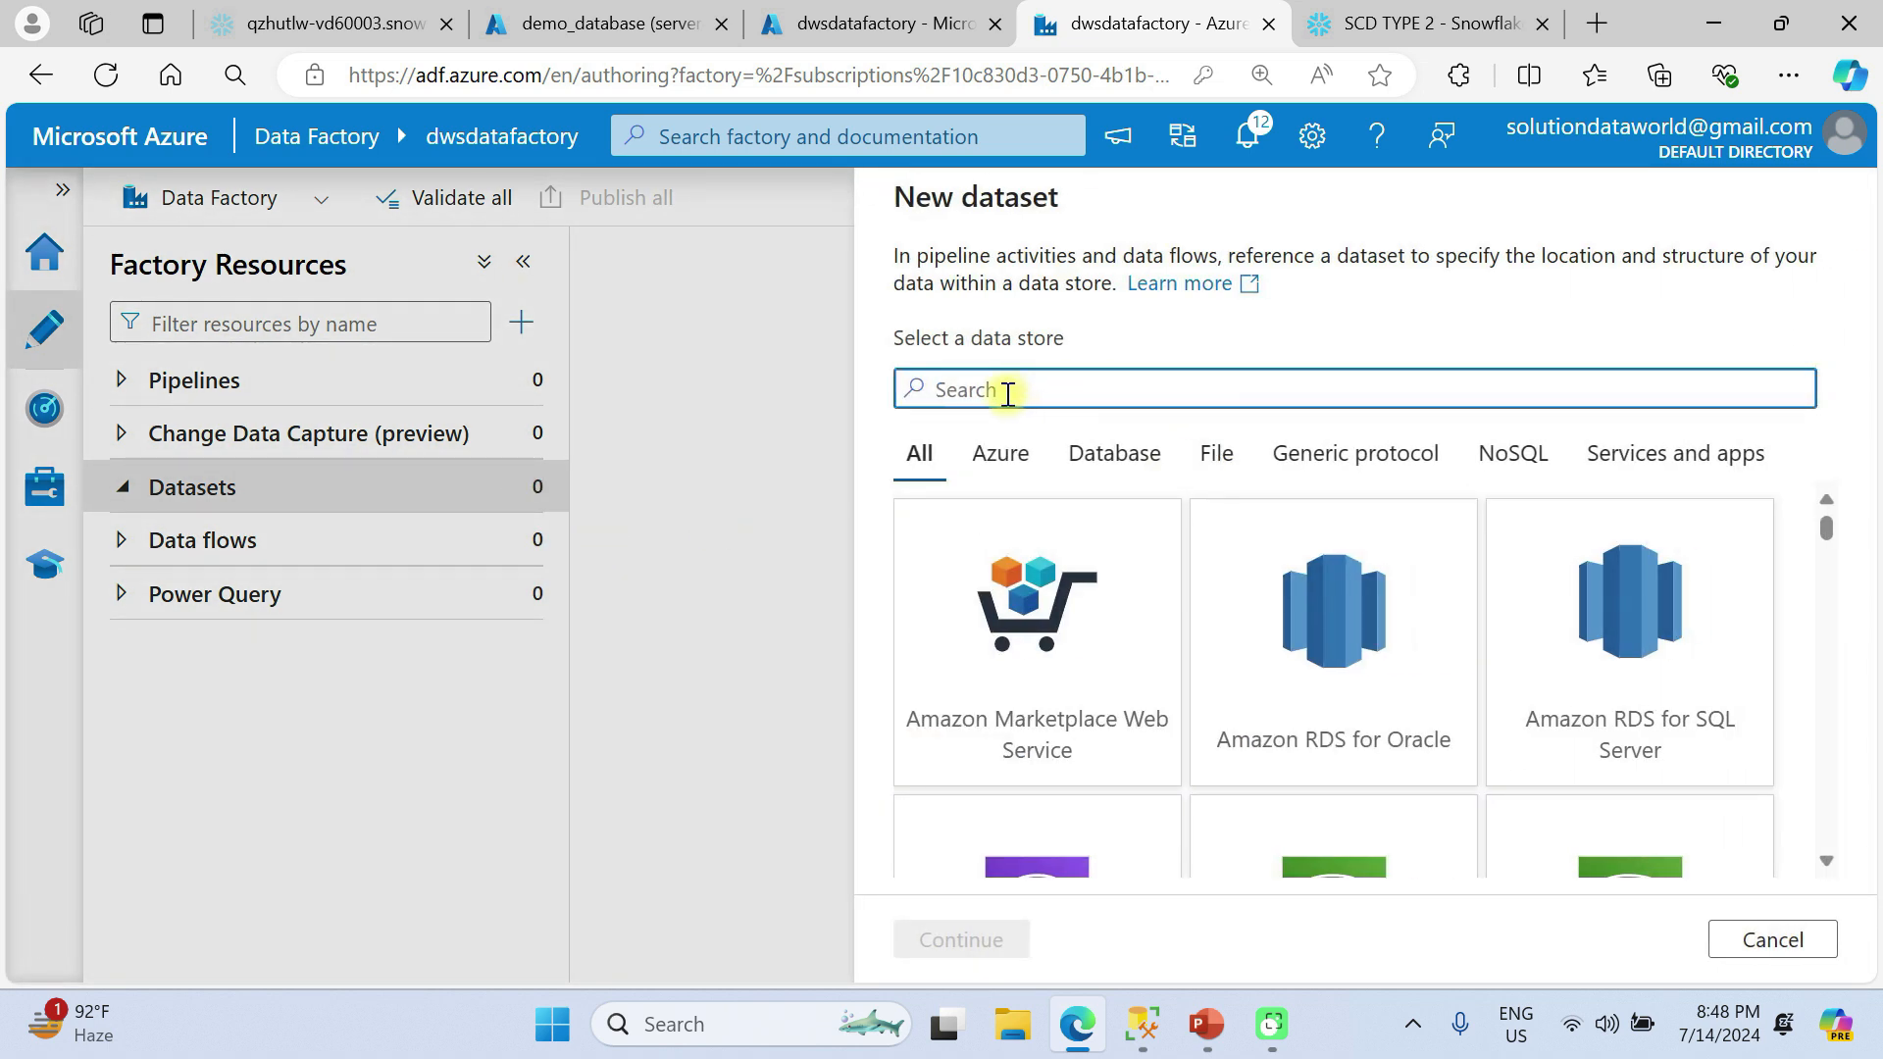
{"action": "type", "text": "azure"}
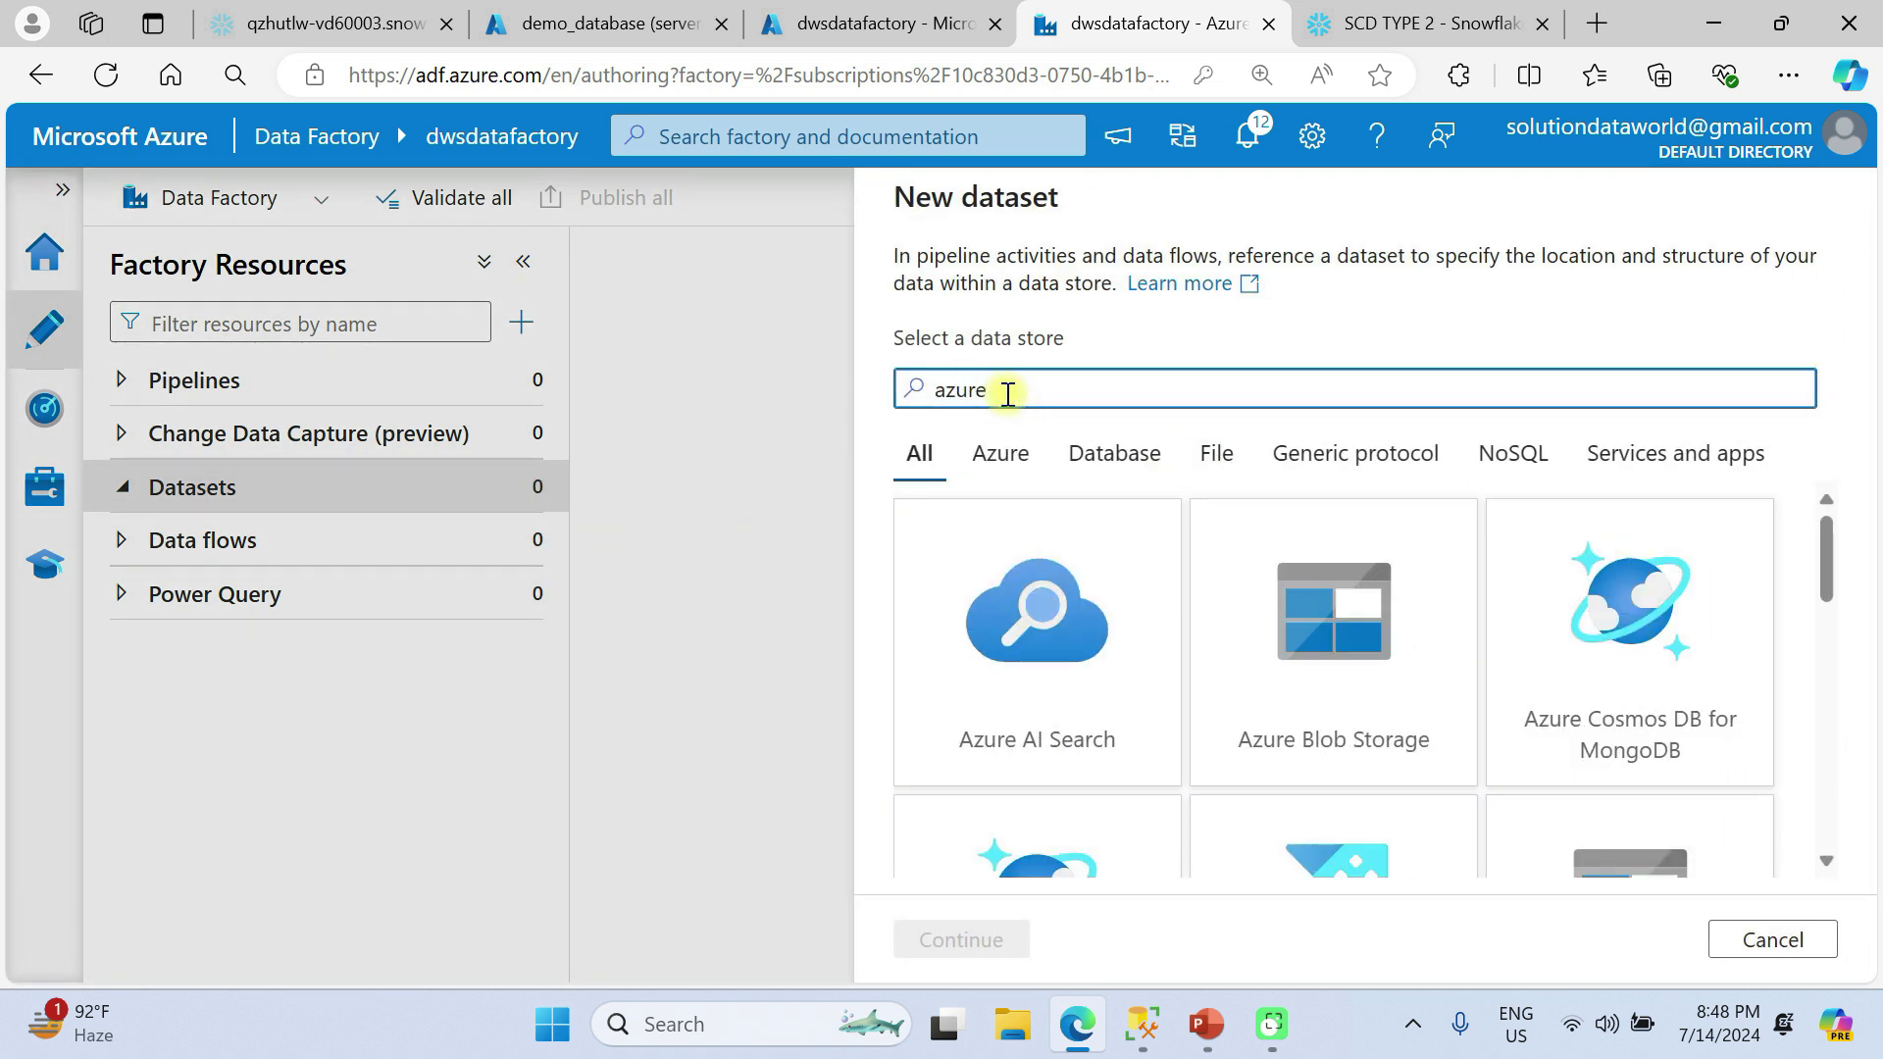
{"action": "type", "text": " sql"}
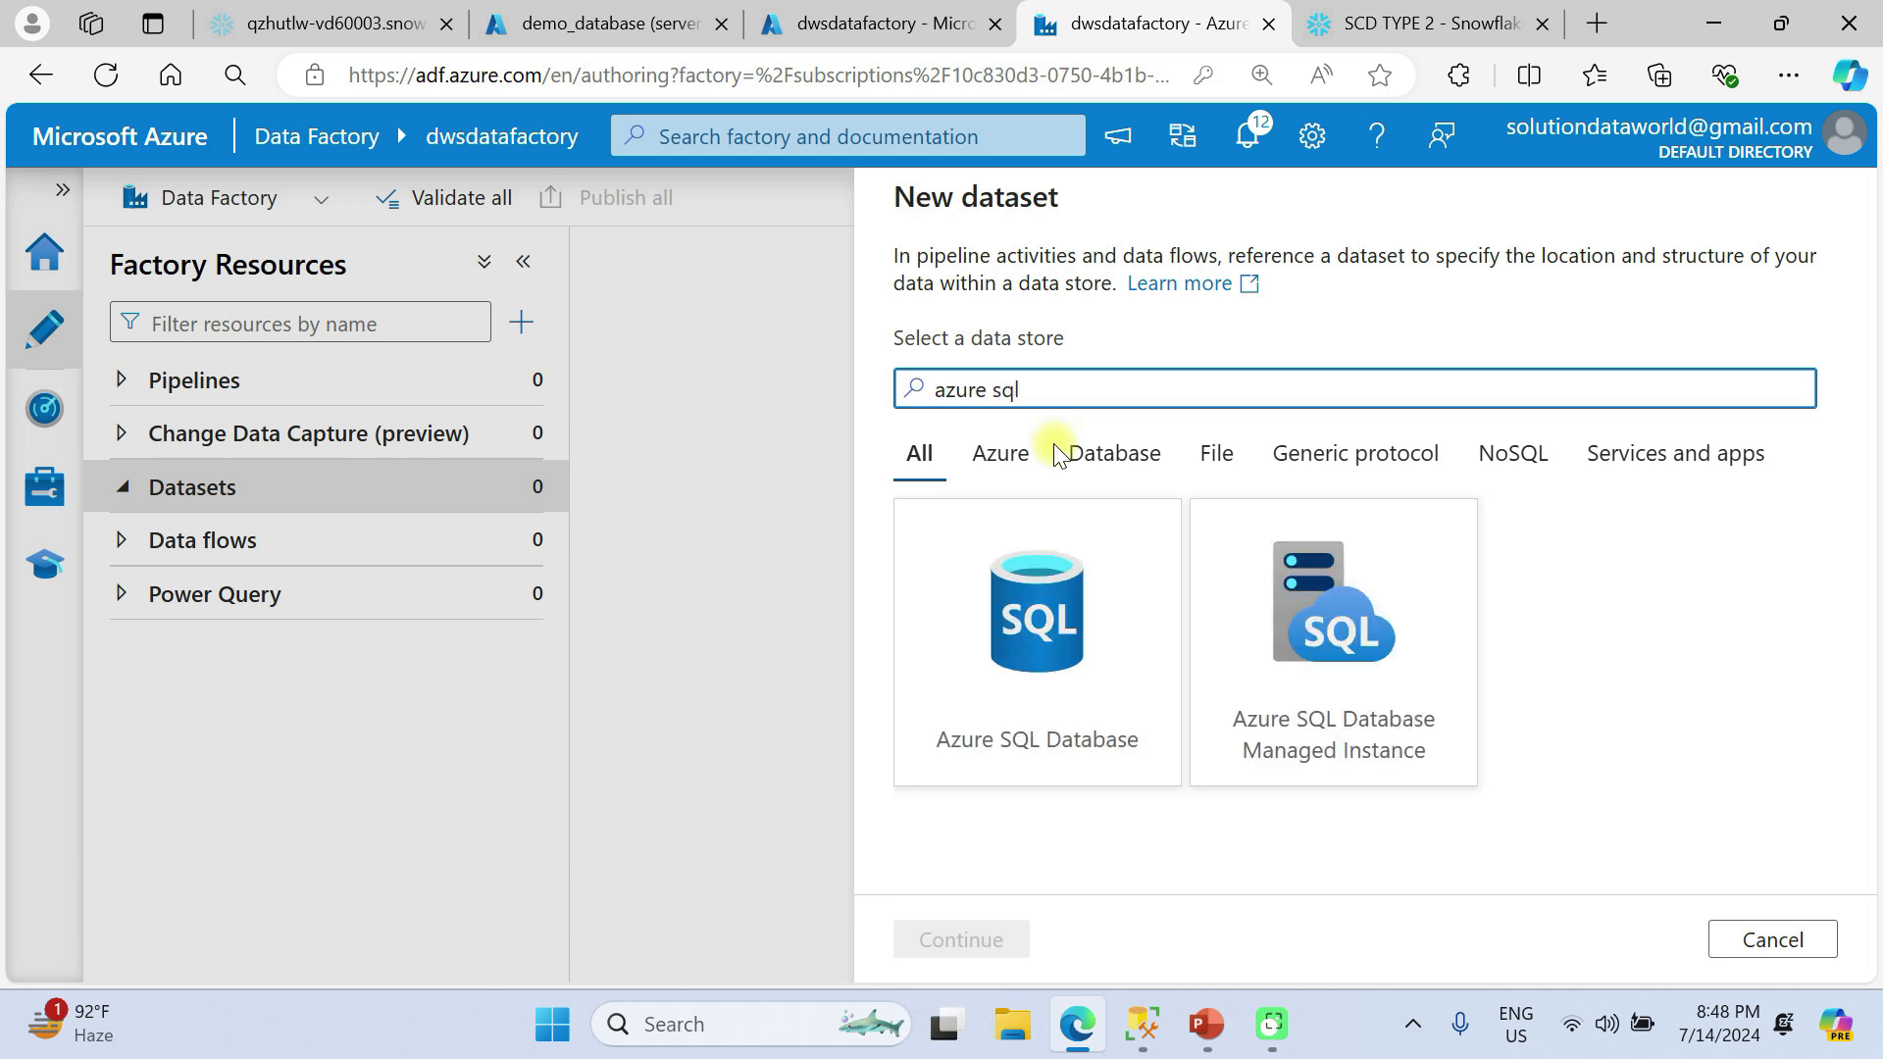
{"action": "left_click", "coordinate": [1059, 619]}
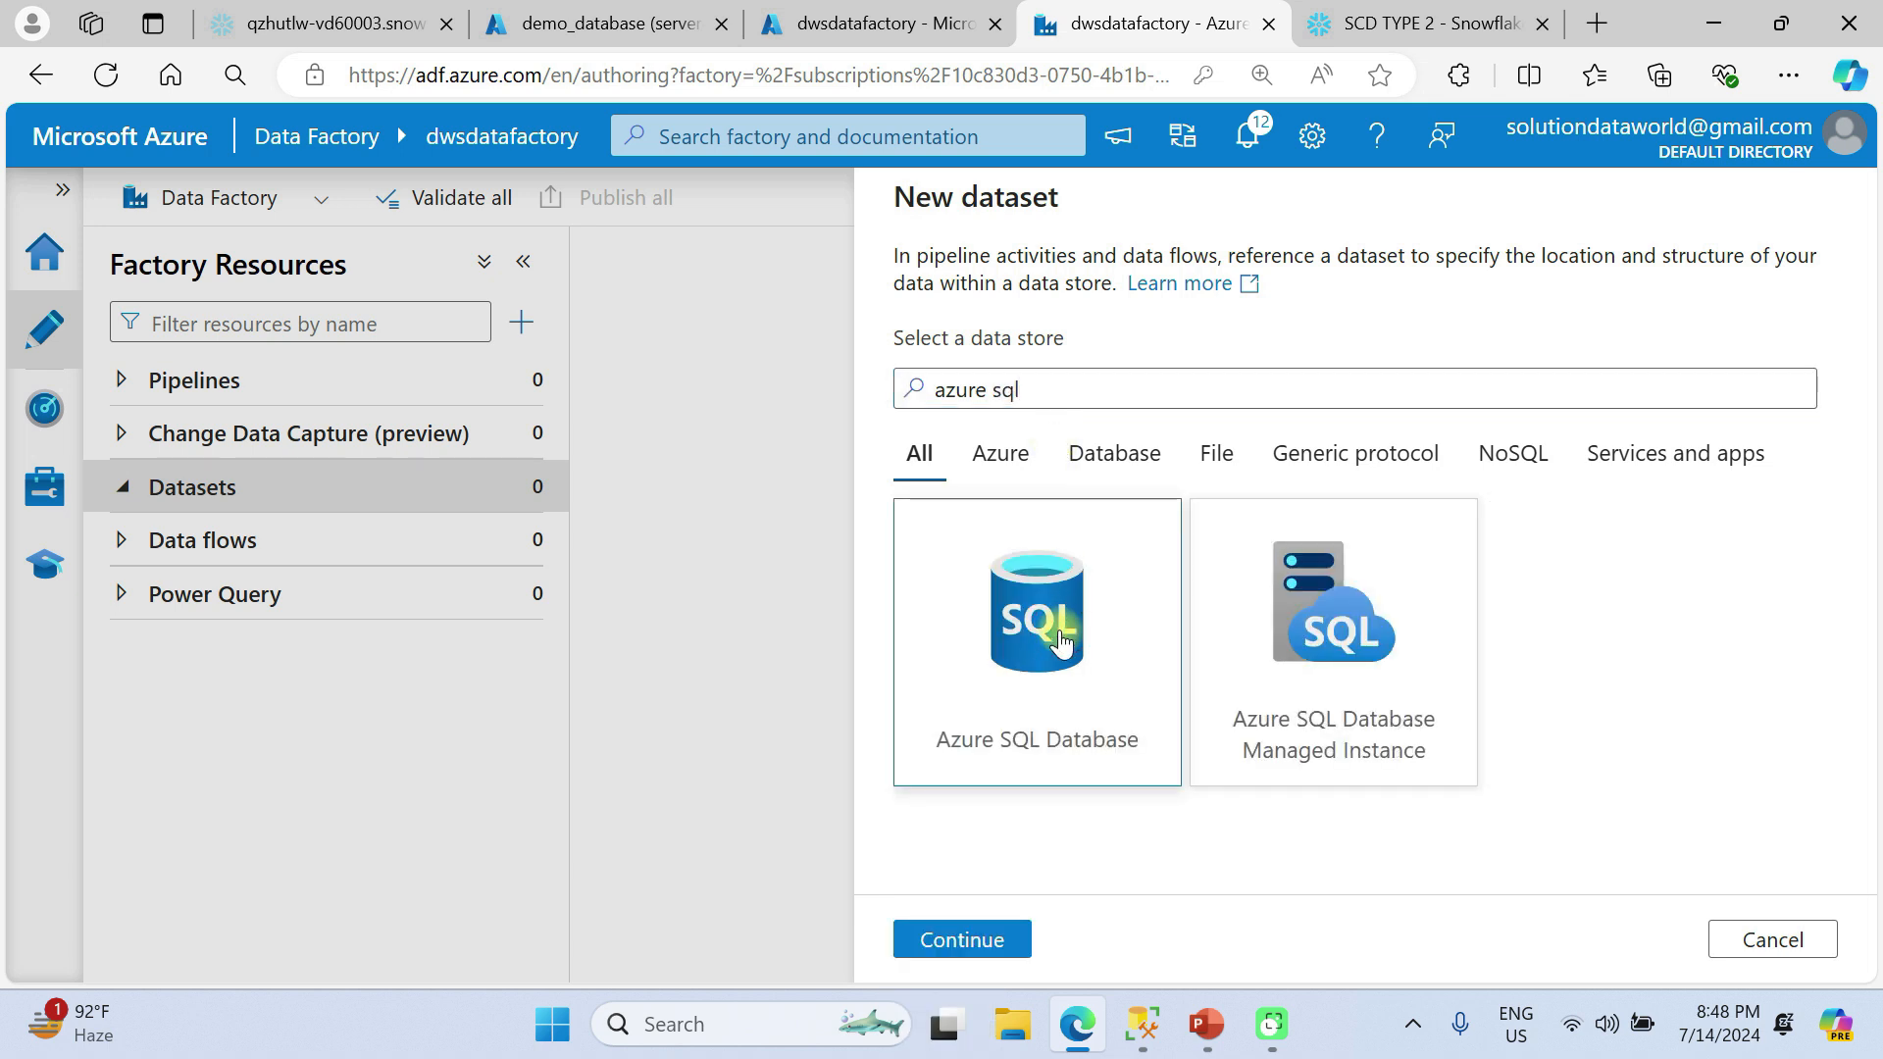
{"action": "left_click", "coordinate": [1002, 939]}
Name the dataset ds_sourcetable and assign it the ls_AzureSqlDatabase linked service.
{"action": "left_click", "coordinate": [1070, 296]}
{"action": "key", "text": "BackSpace"}
{"action": "key", "text": "BackSpace"}
{"action": "key", "text": "BackSpace"}
{"action": "key", "text": "BackSpace"}
{"action": "type", "text": "ds_sourcetable"}
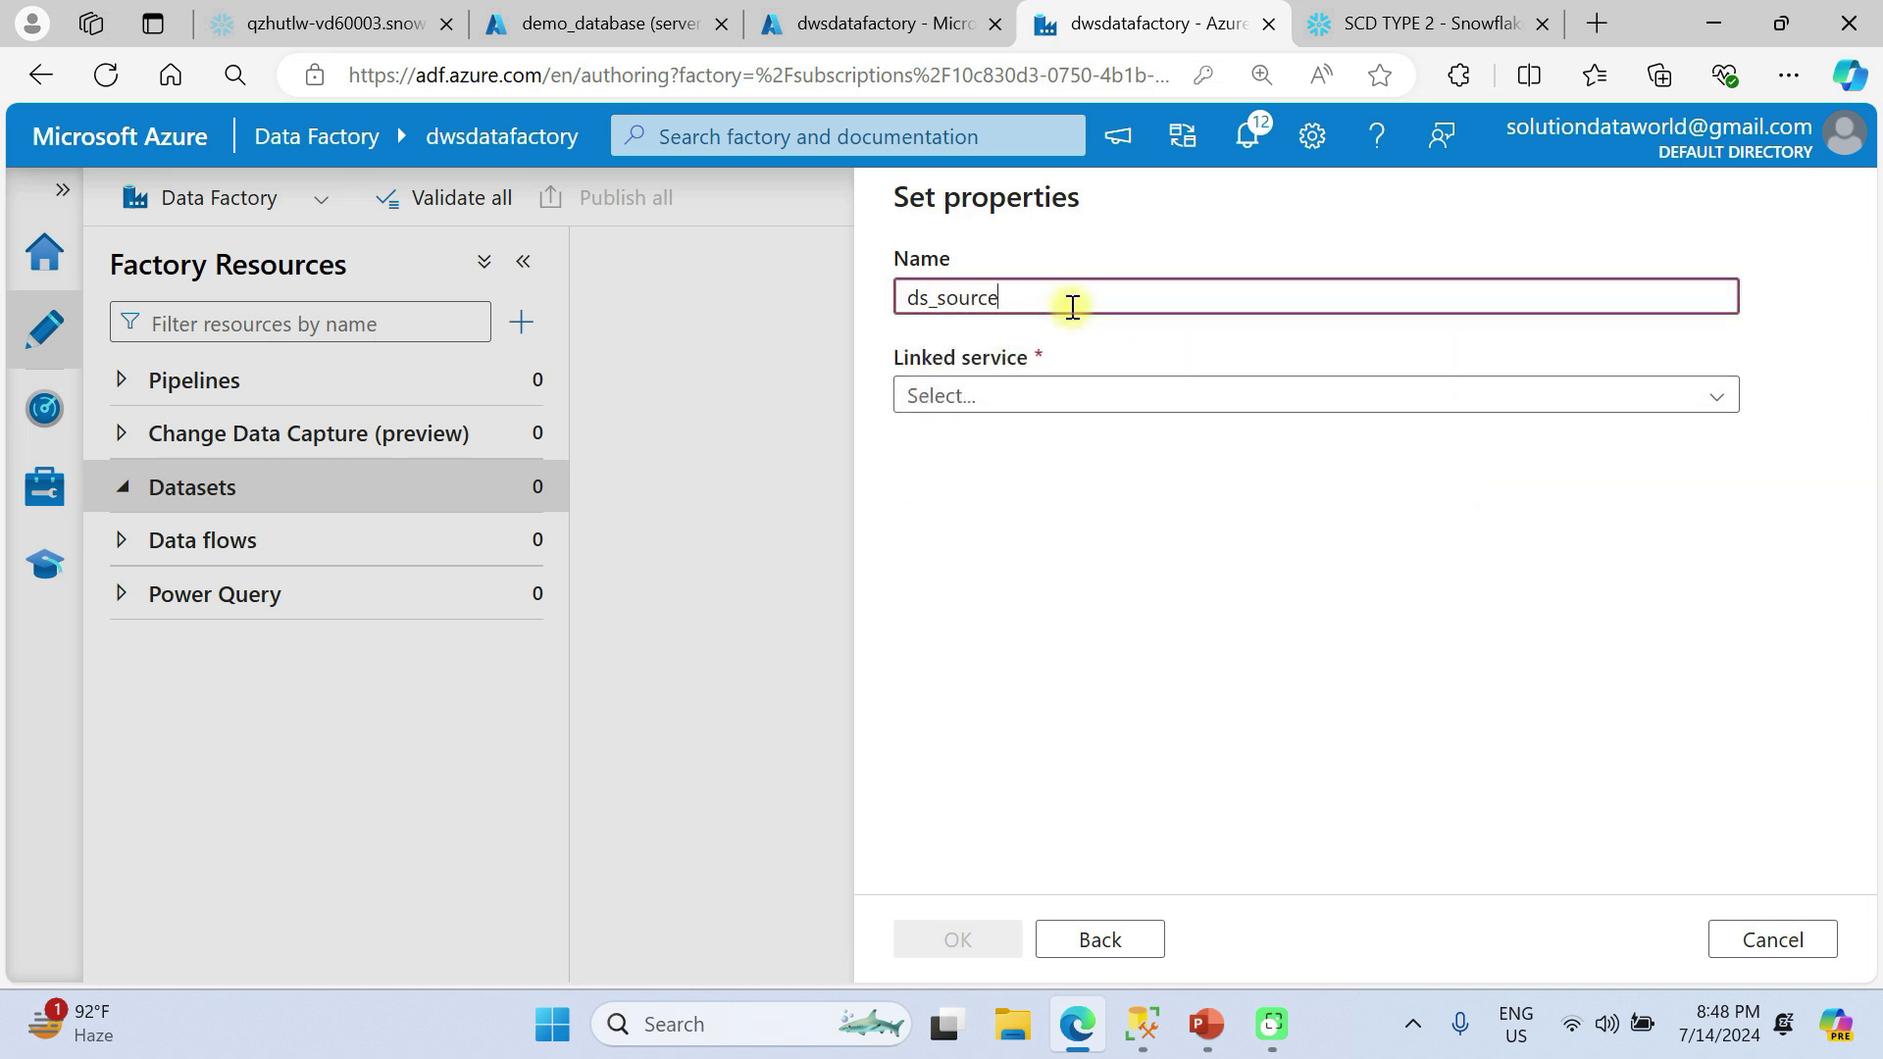
{"action": "left_click", "coordinate": [1072, 397]}
{"action": "left_click", "coordinate": [1049, 551]}
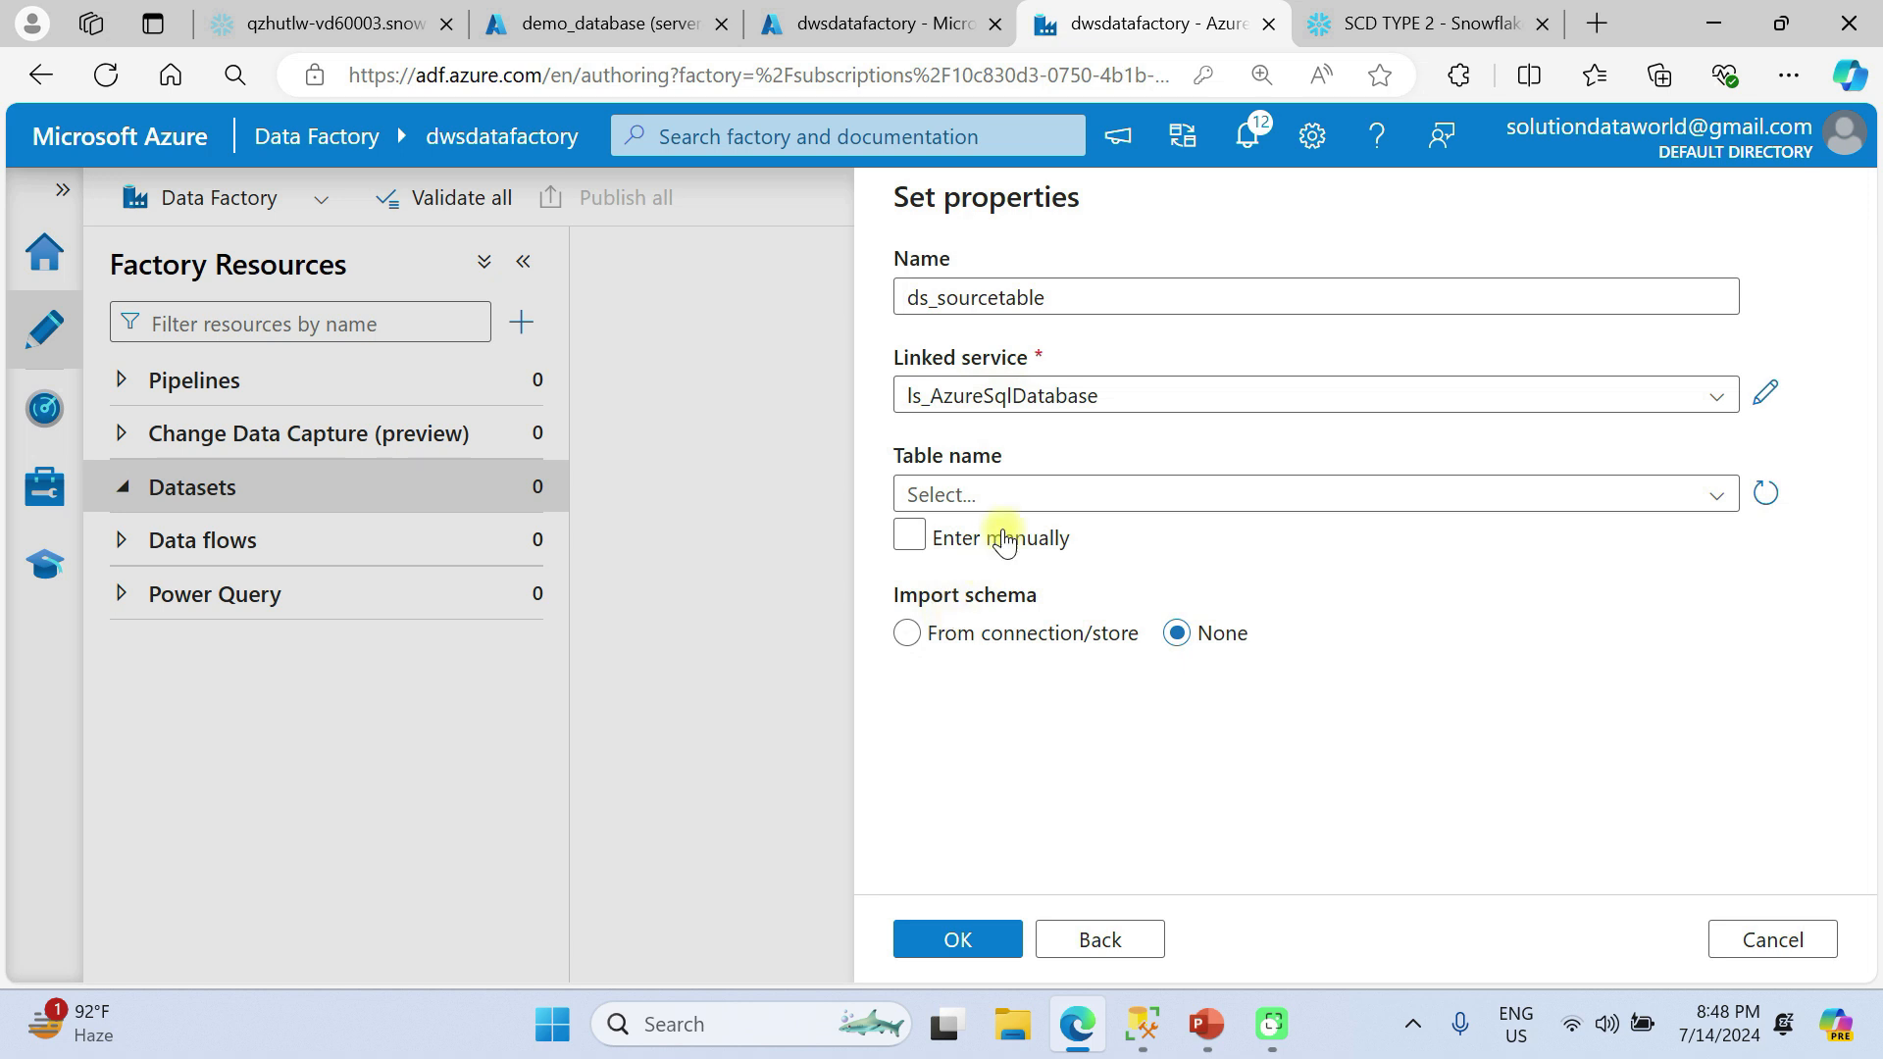
Select the dbo.SourceTable table with its schema imported from the connection/store, and create the dataset.
{"action": "left_click", "coordinate": [998, 494]}
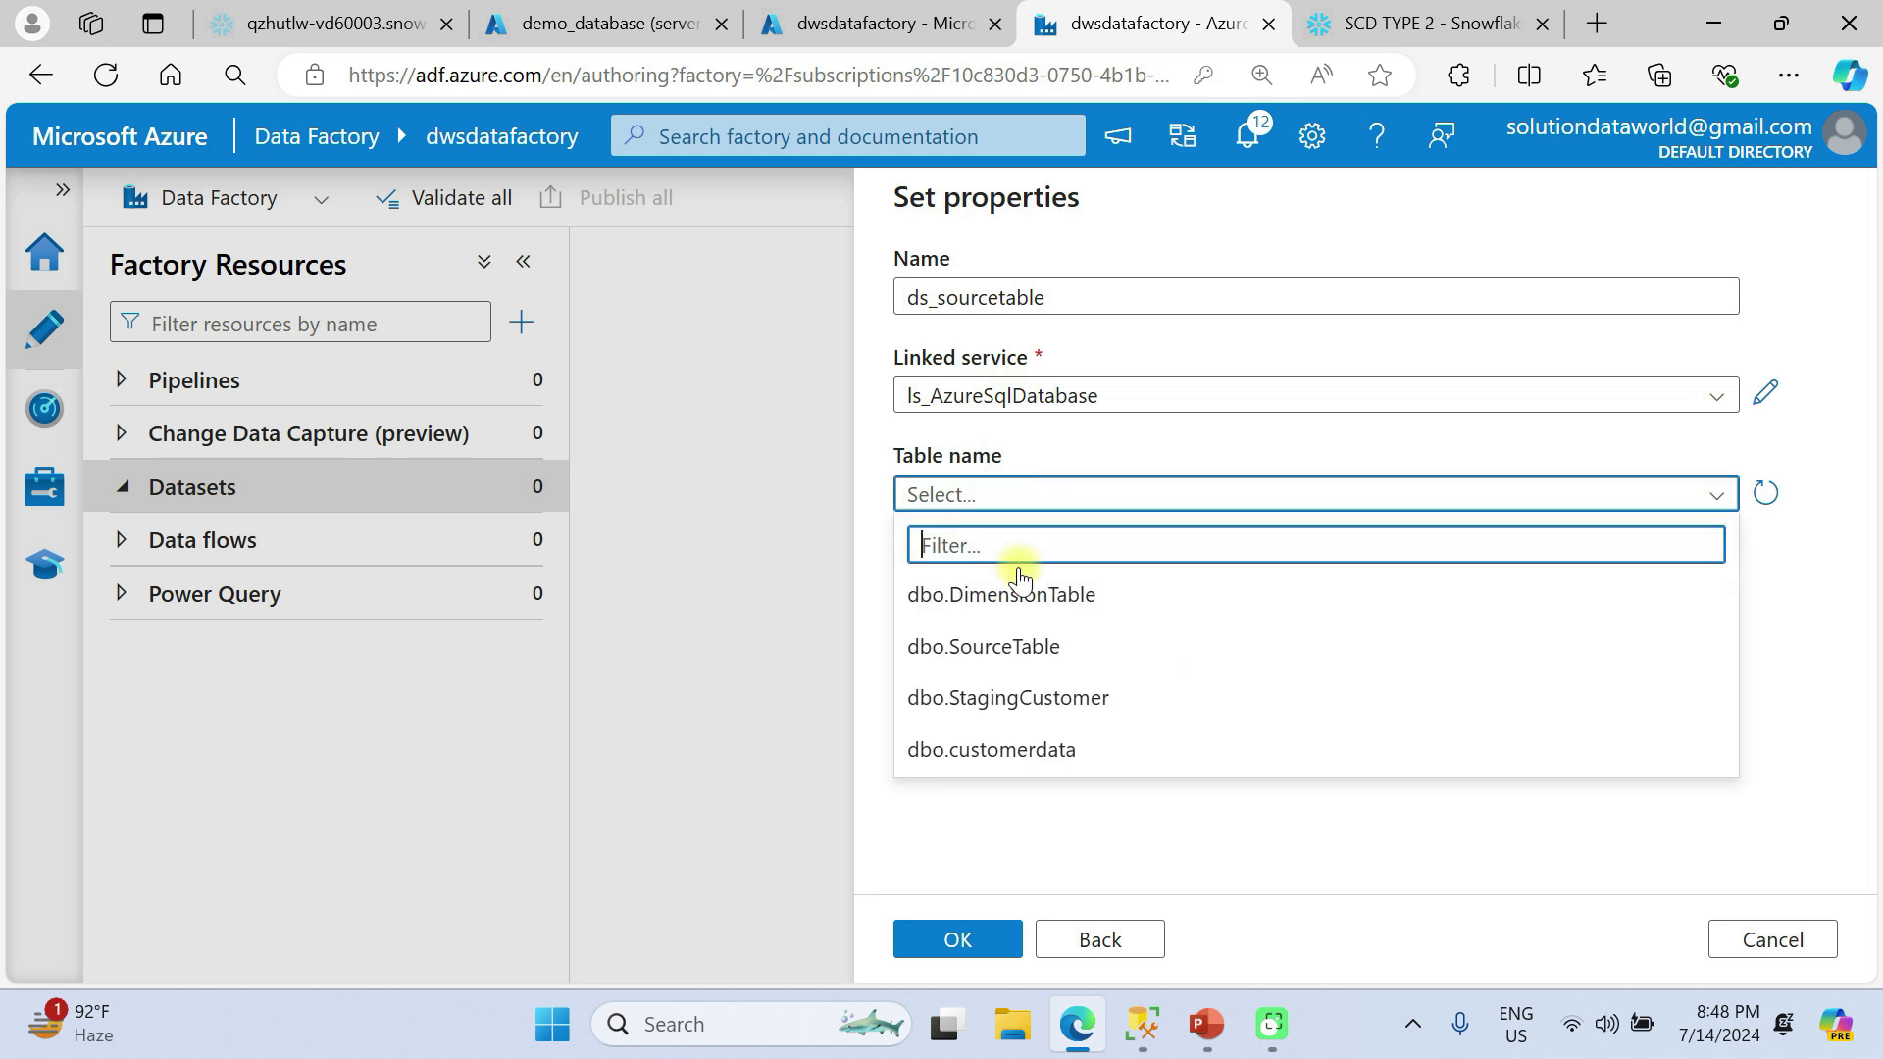
{"action": "left_click", "coordinate": [1017, 648]}
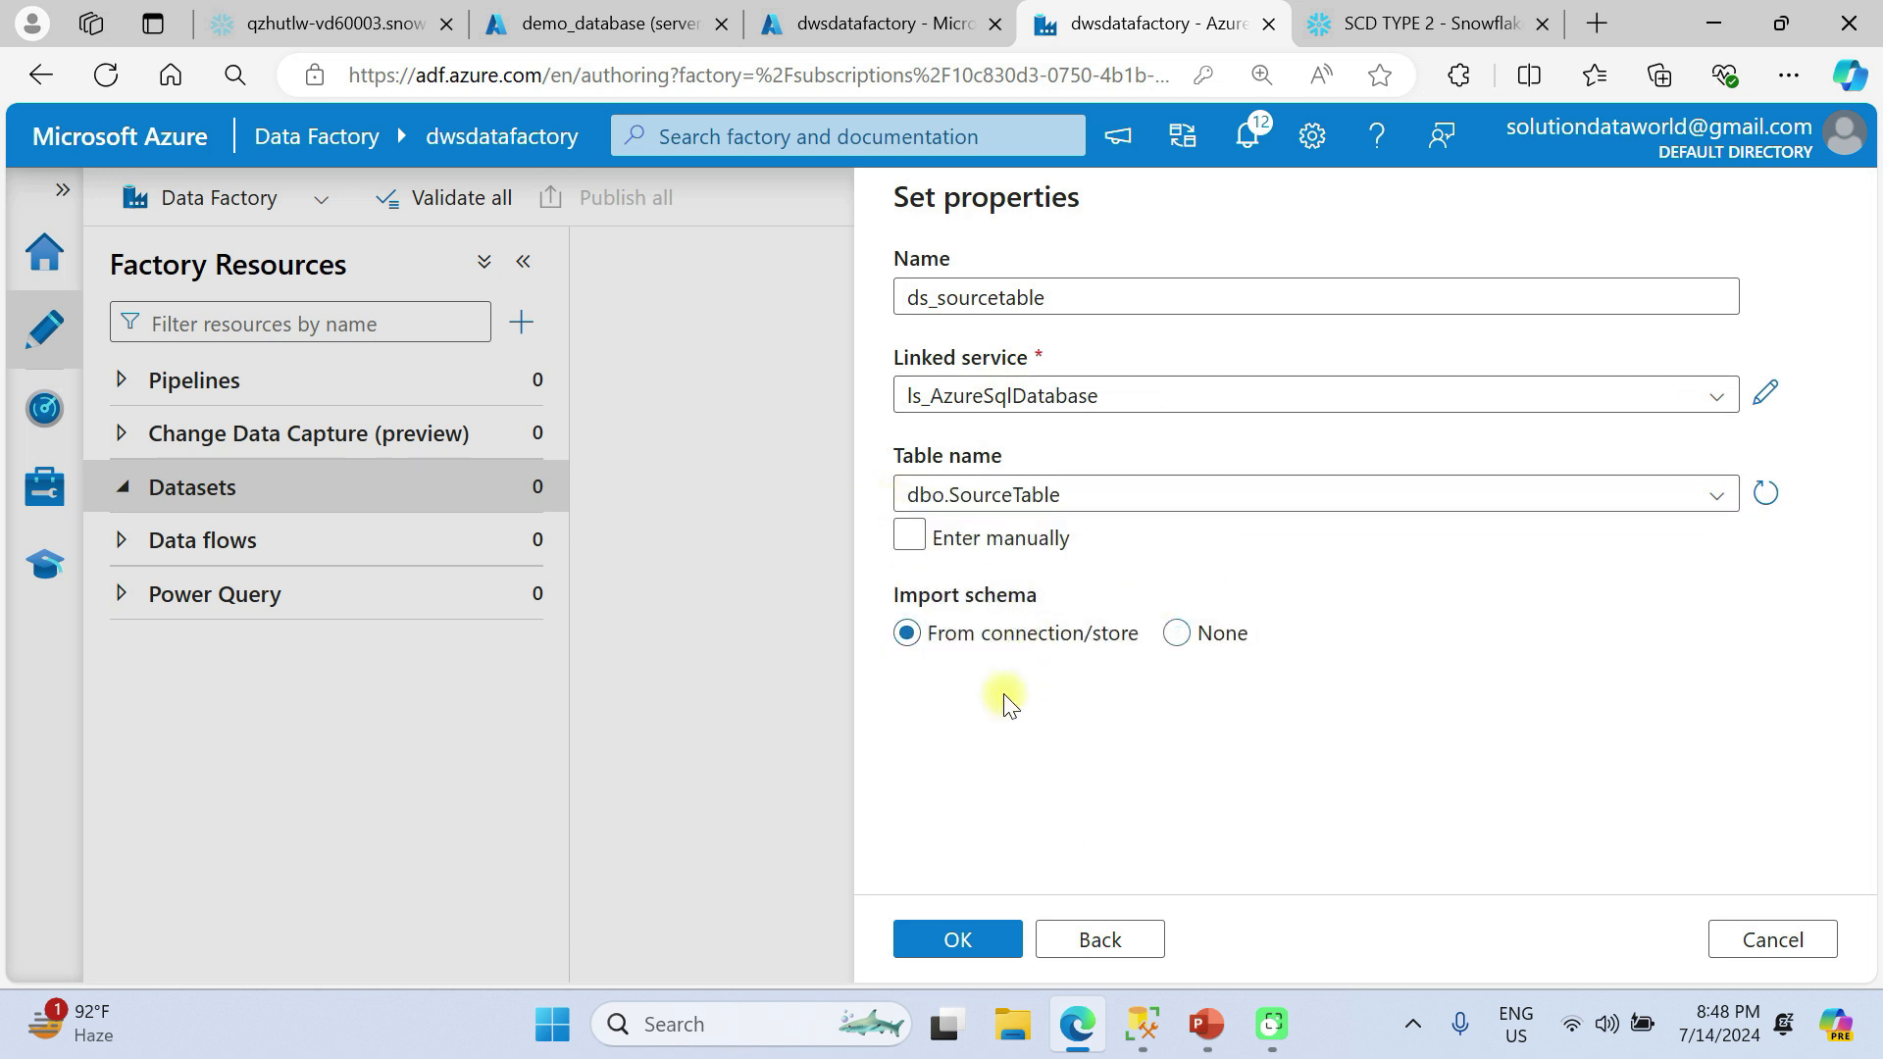
{"action": "left_click", "coordinate": [966, 938]}
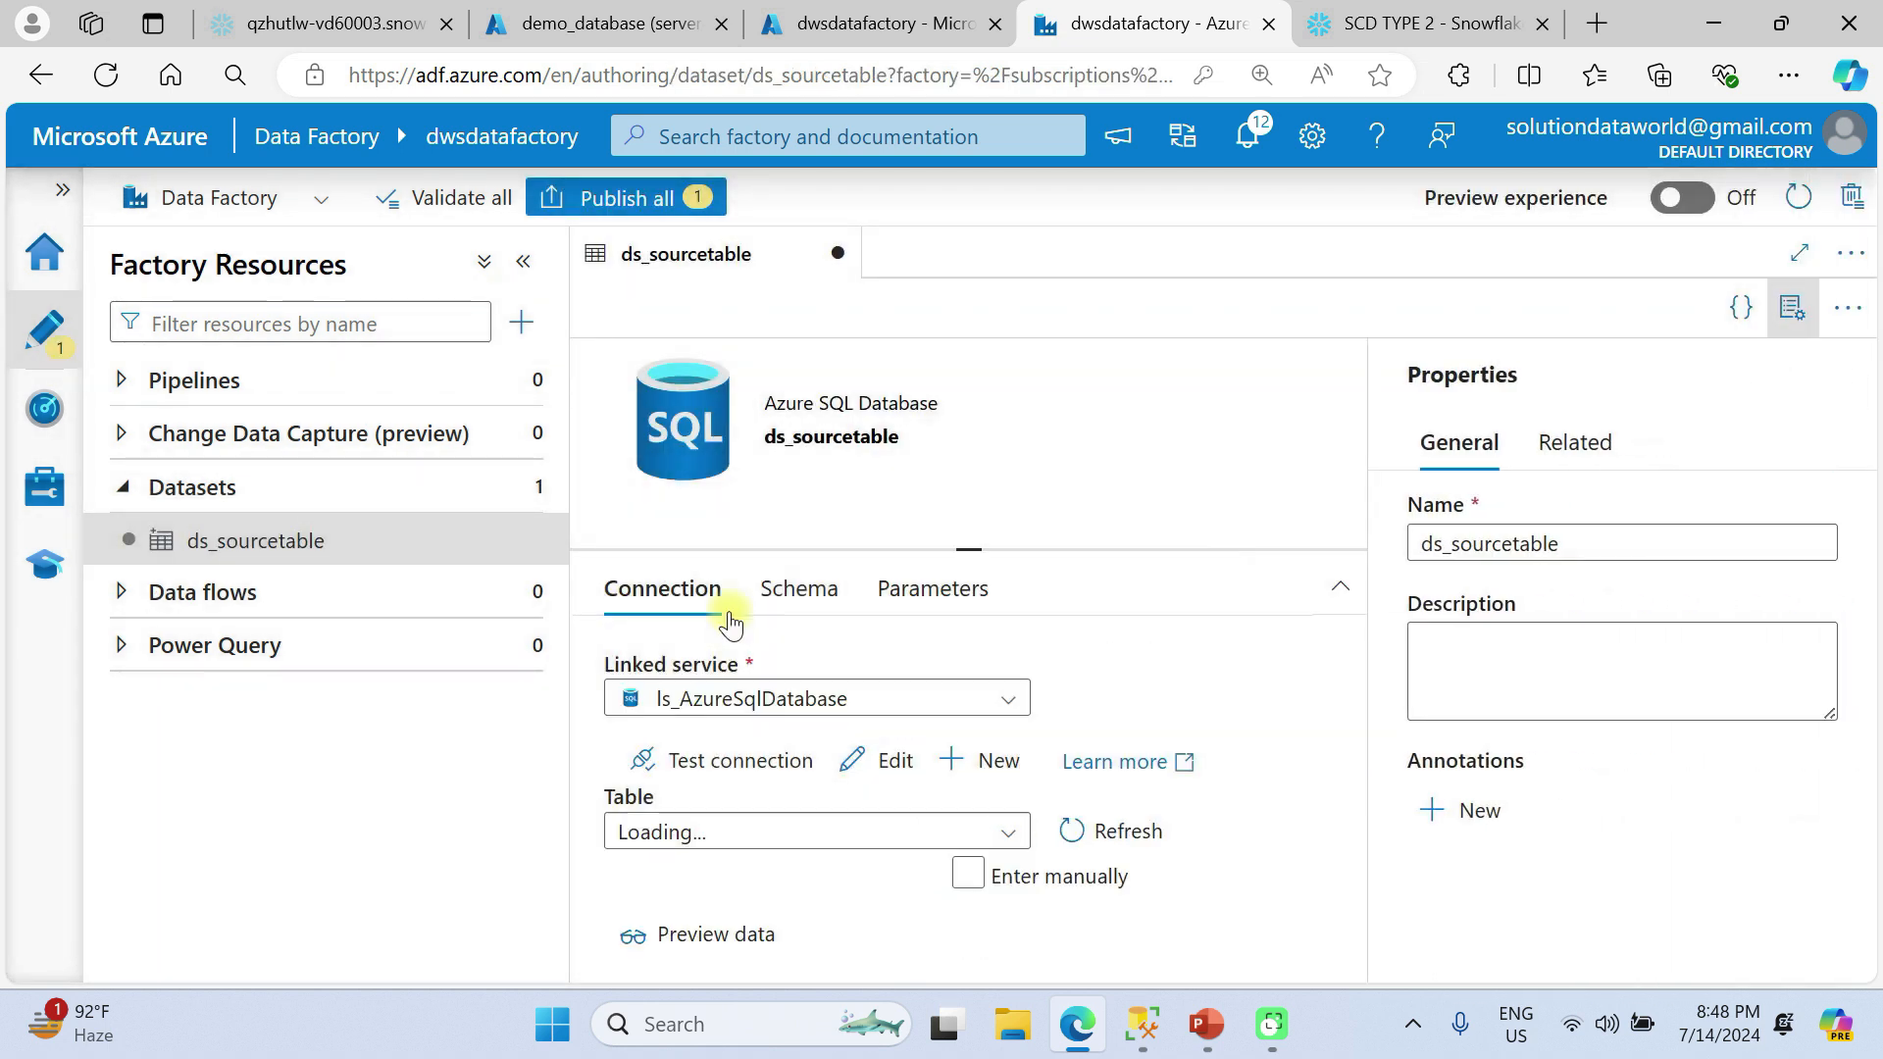
Check the parameters and connection of ds_sourcetable, preview its data, hide the Properties pane and close the preview.
{"action": "left_click", "coordinate": [932, 589]}
{"action": "left_click", "coordinate": [686, 588]}
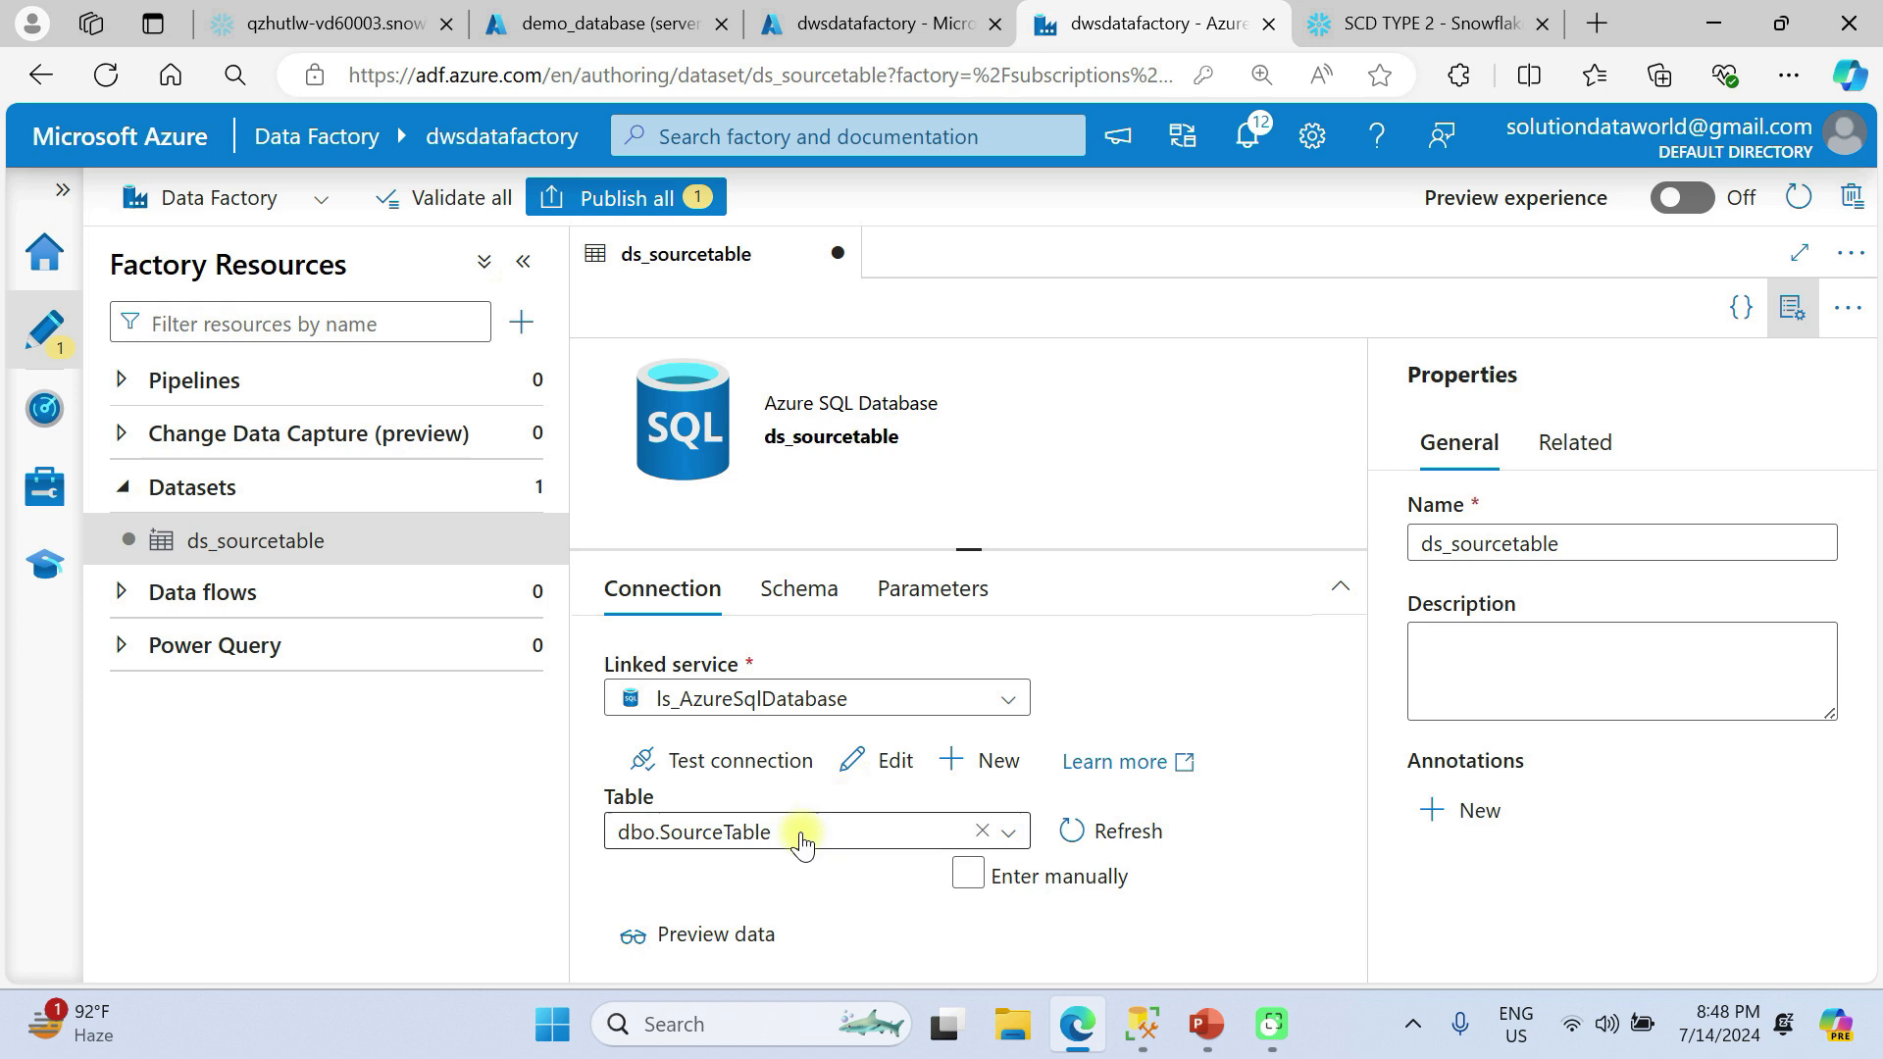
{"action": "left_click", "coordinate": [717, 932]}
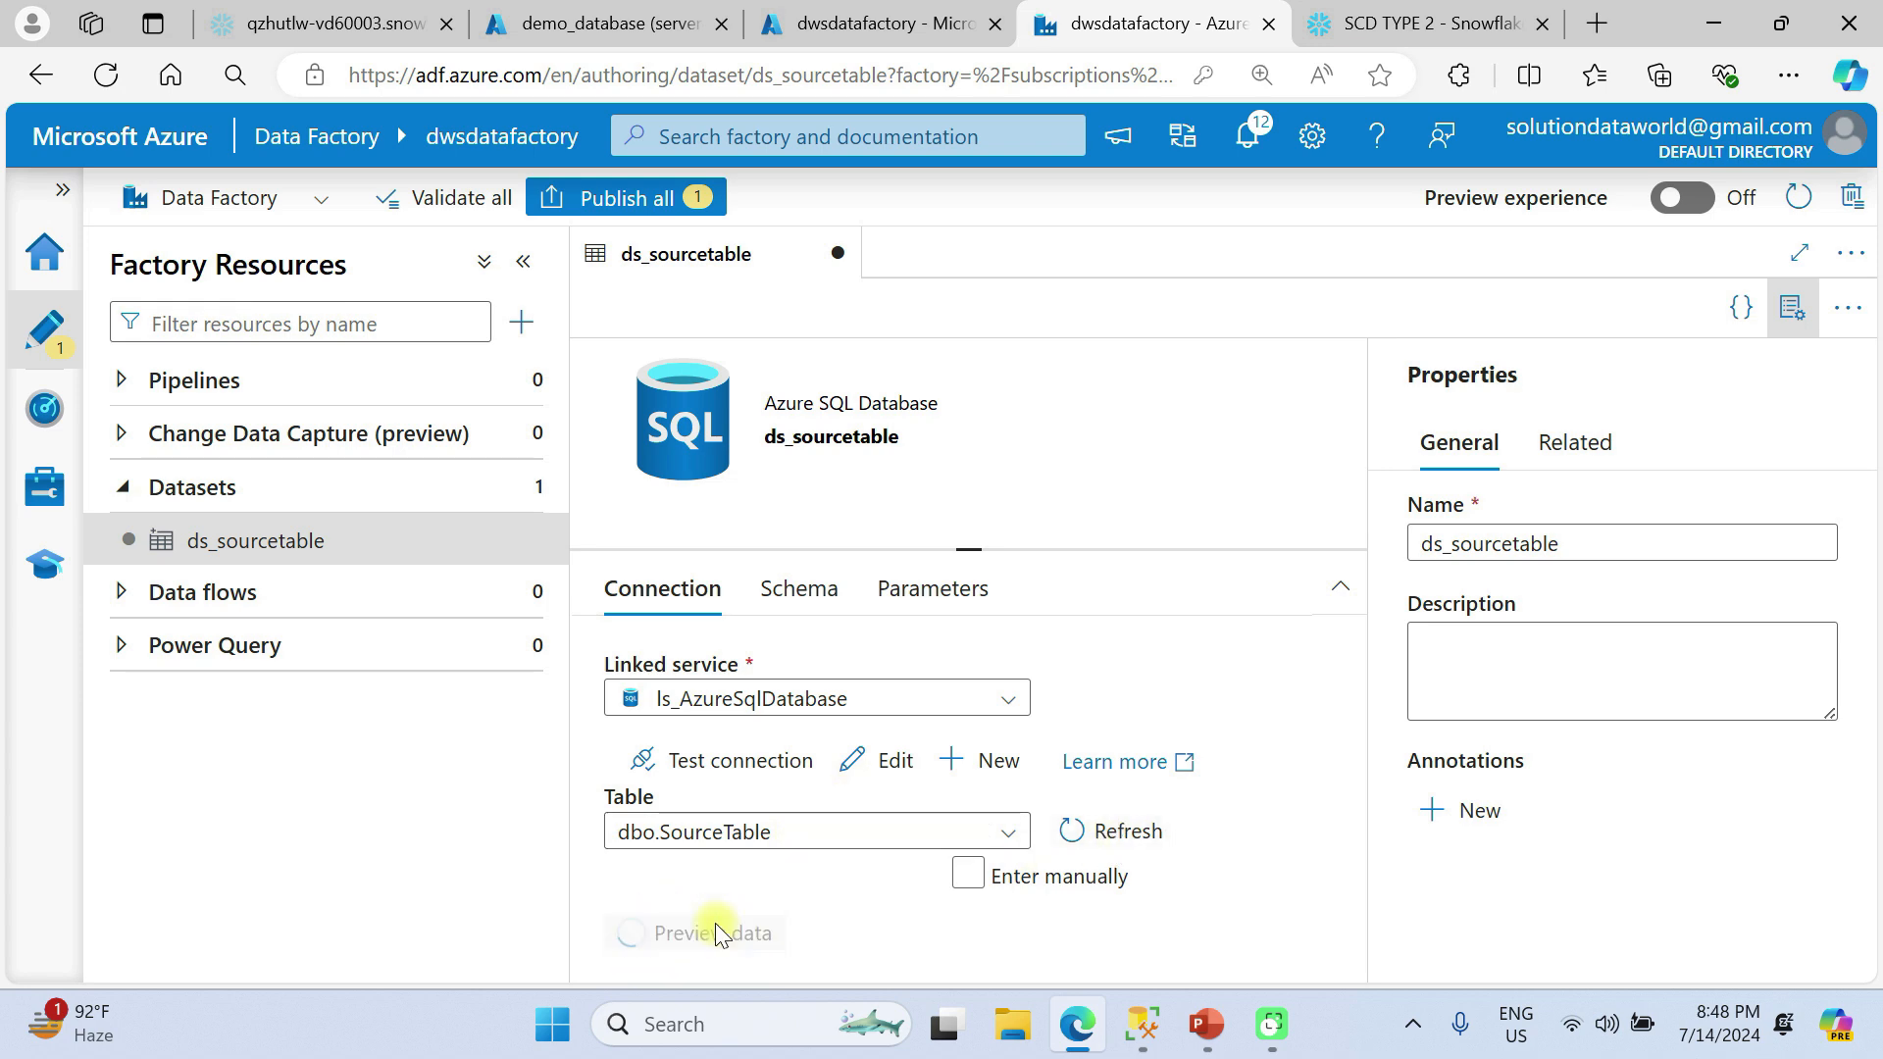
{"action": "left_click", "coordinate": [1794, 306]}
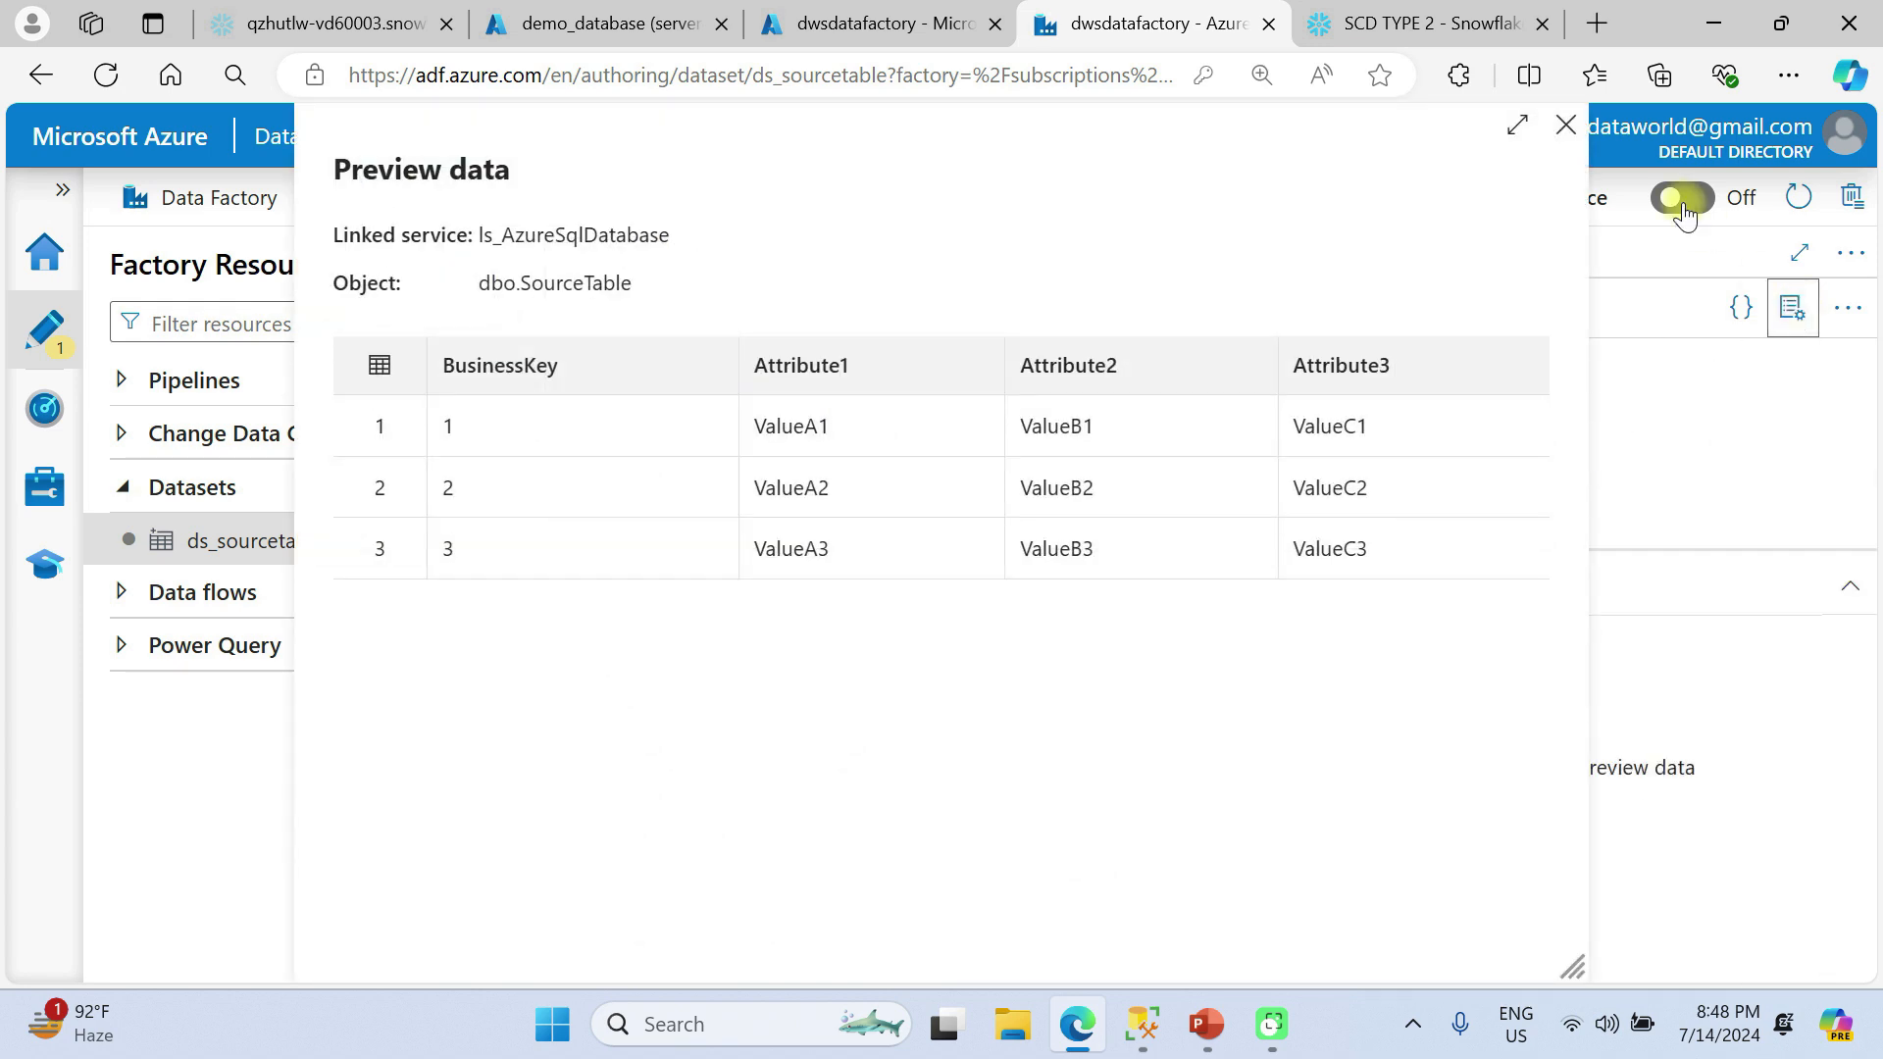
{"action": "left_click", "coordinate": [1565, 124]}
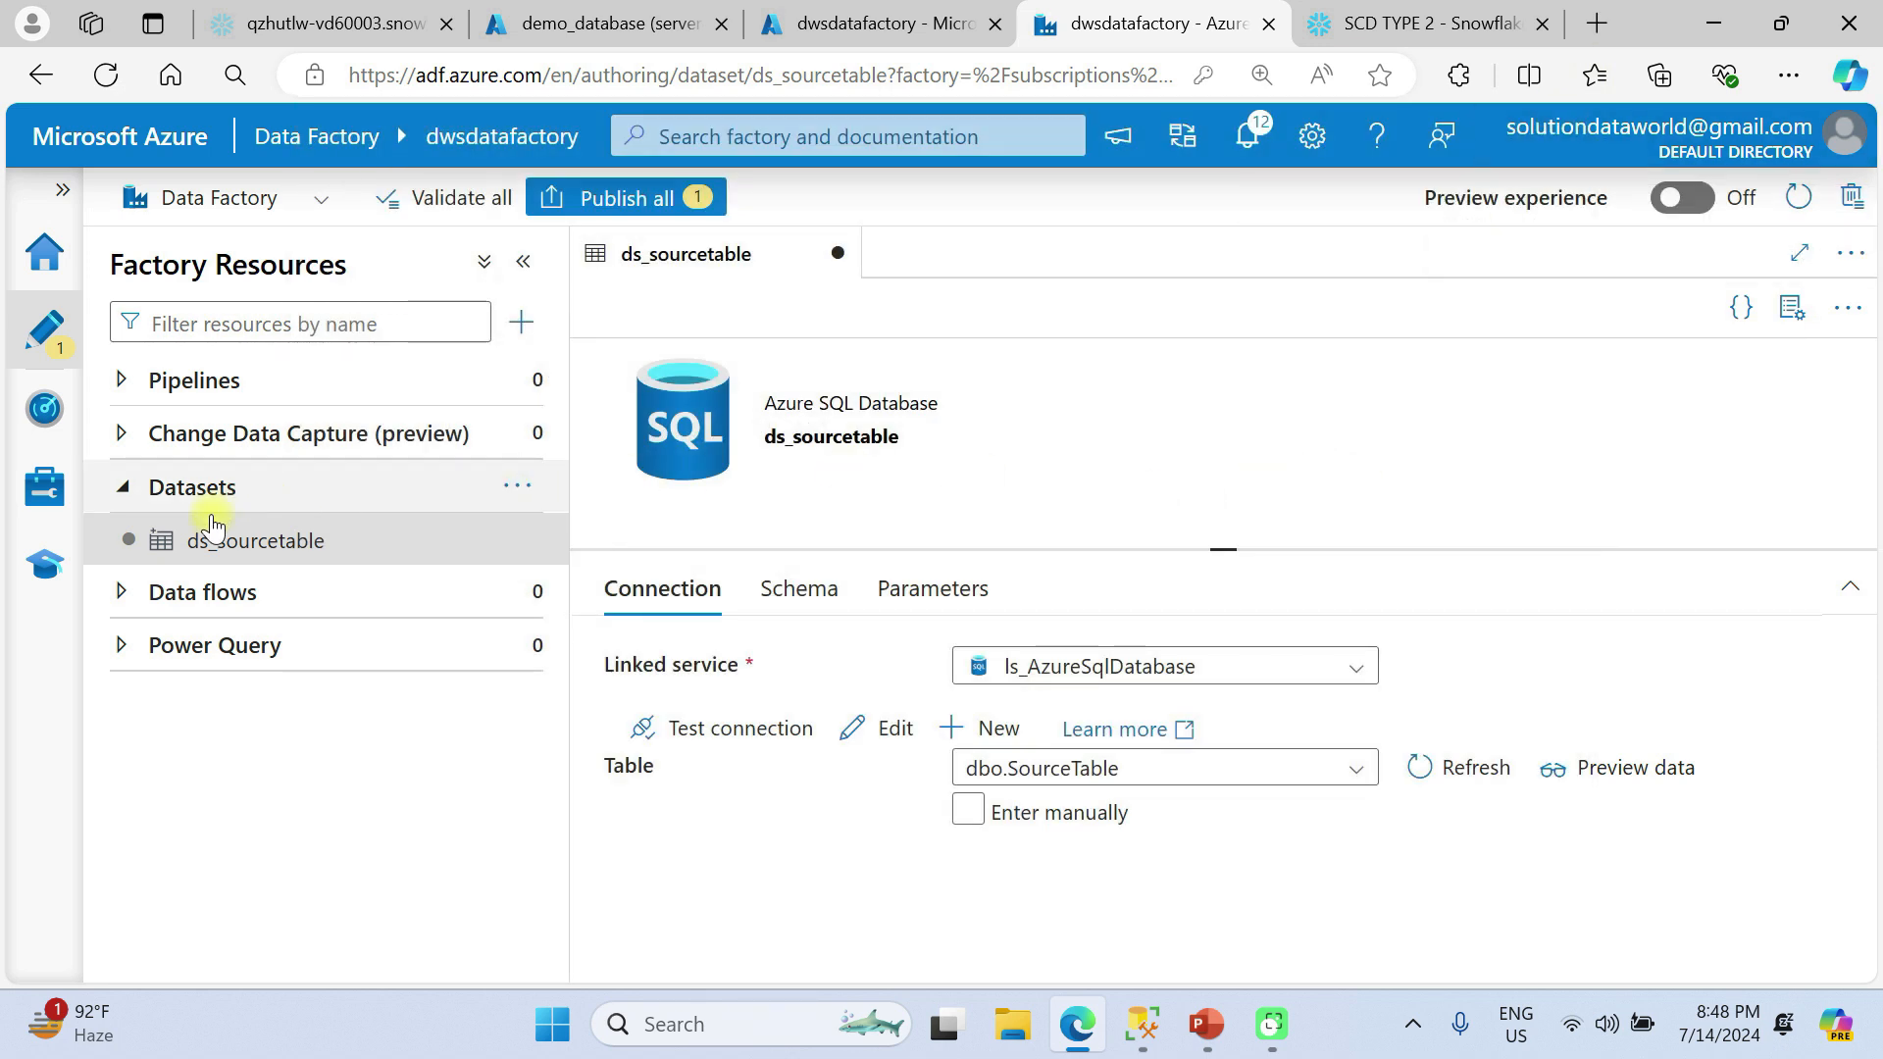
Start another new dataset, search the data stores for snow and choose the non-legacy Snowflake store.
{"action": "left_click", "coordinate": [503, 490]}
{"action": "left_click", "coordinate": [662, 548]}
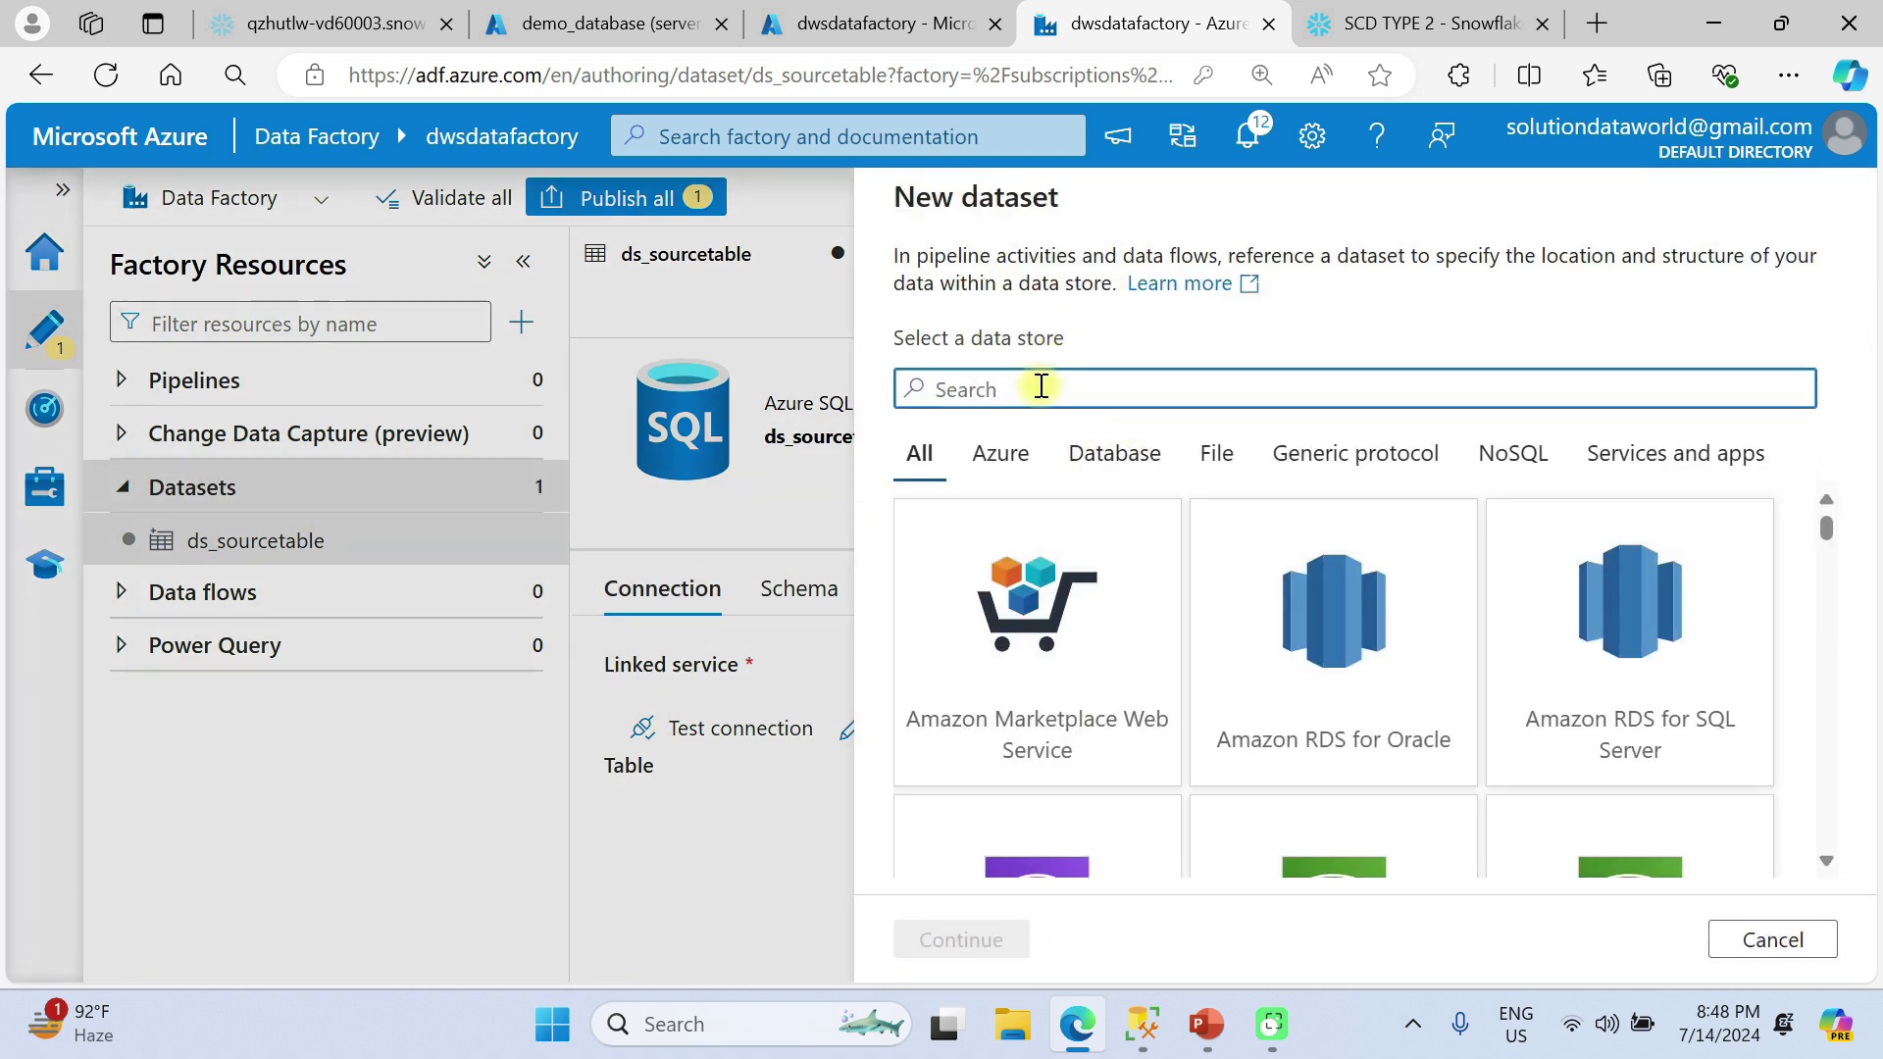
{"action": "type", "text": "snow"}
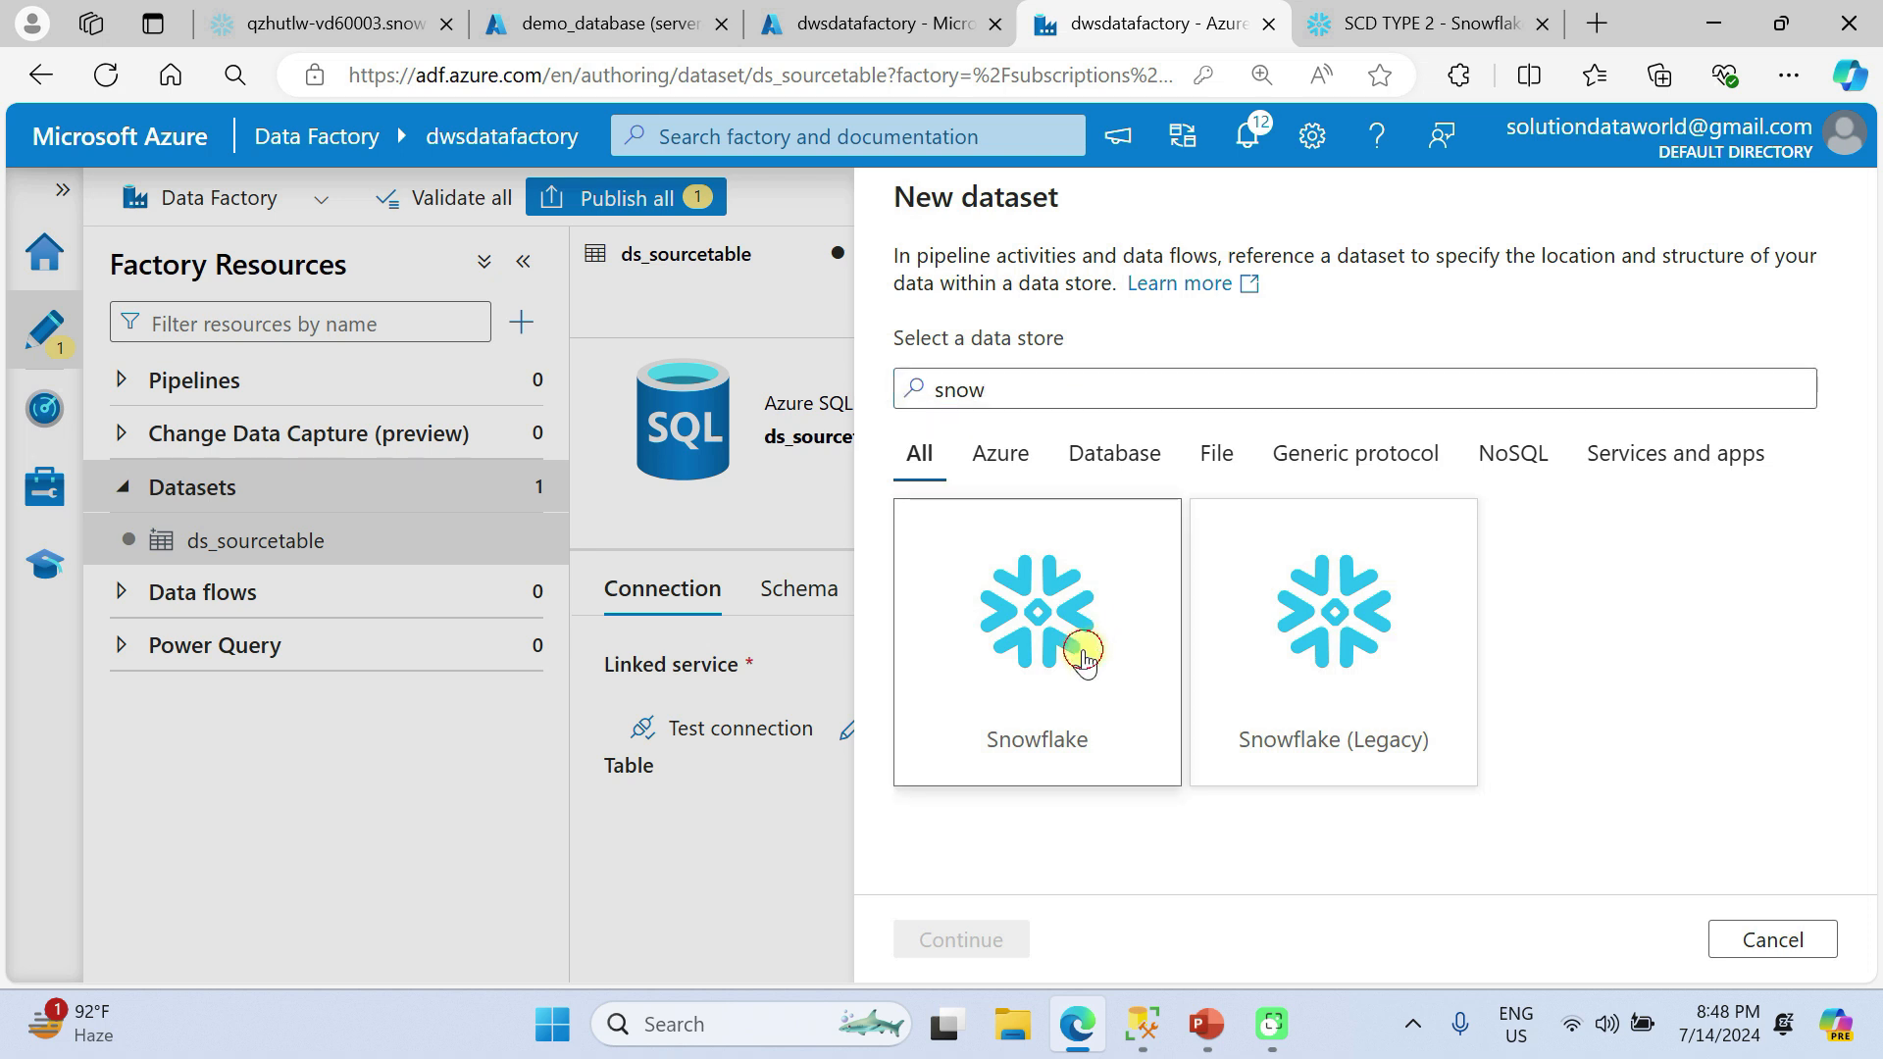
{"action": "left_click", "coordinate": [1078, 653]}
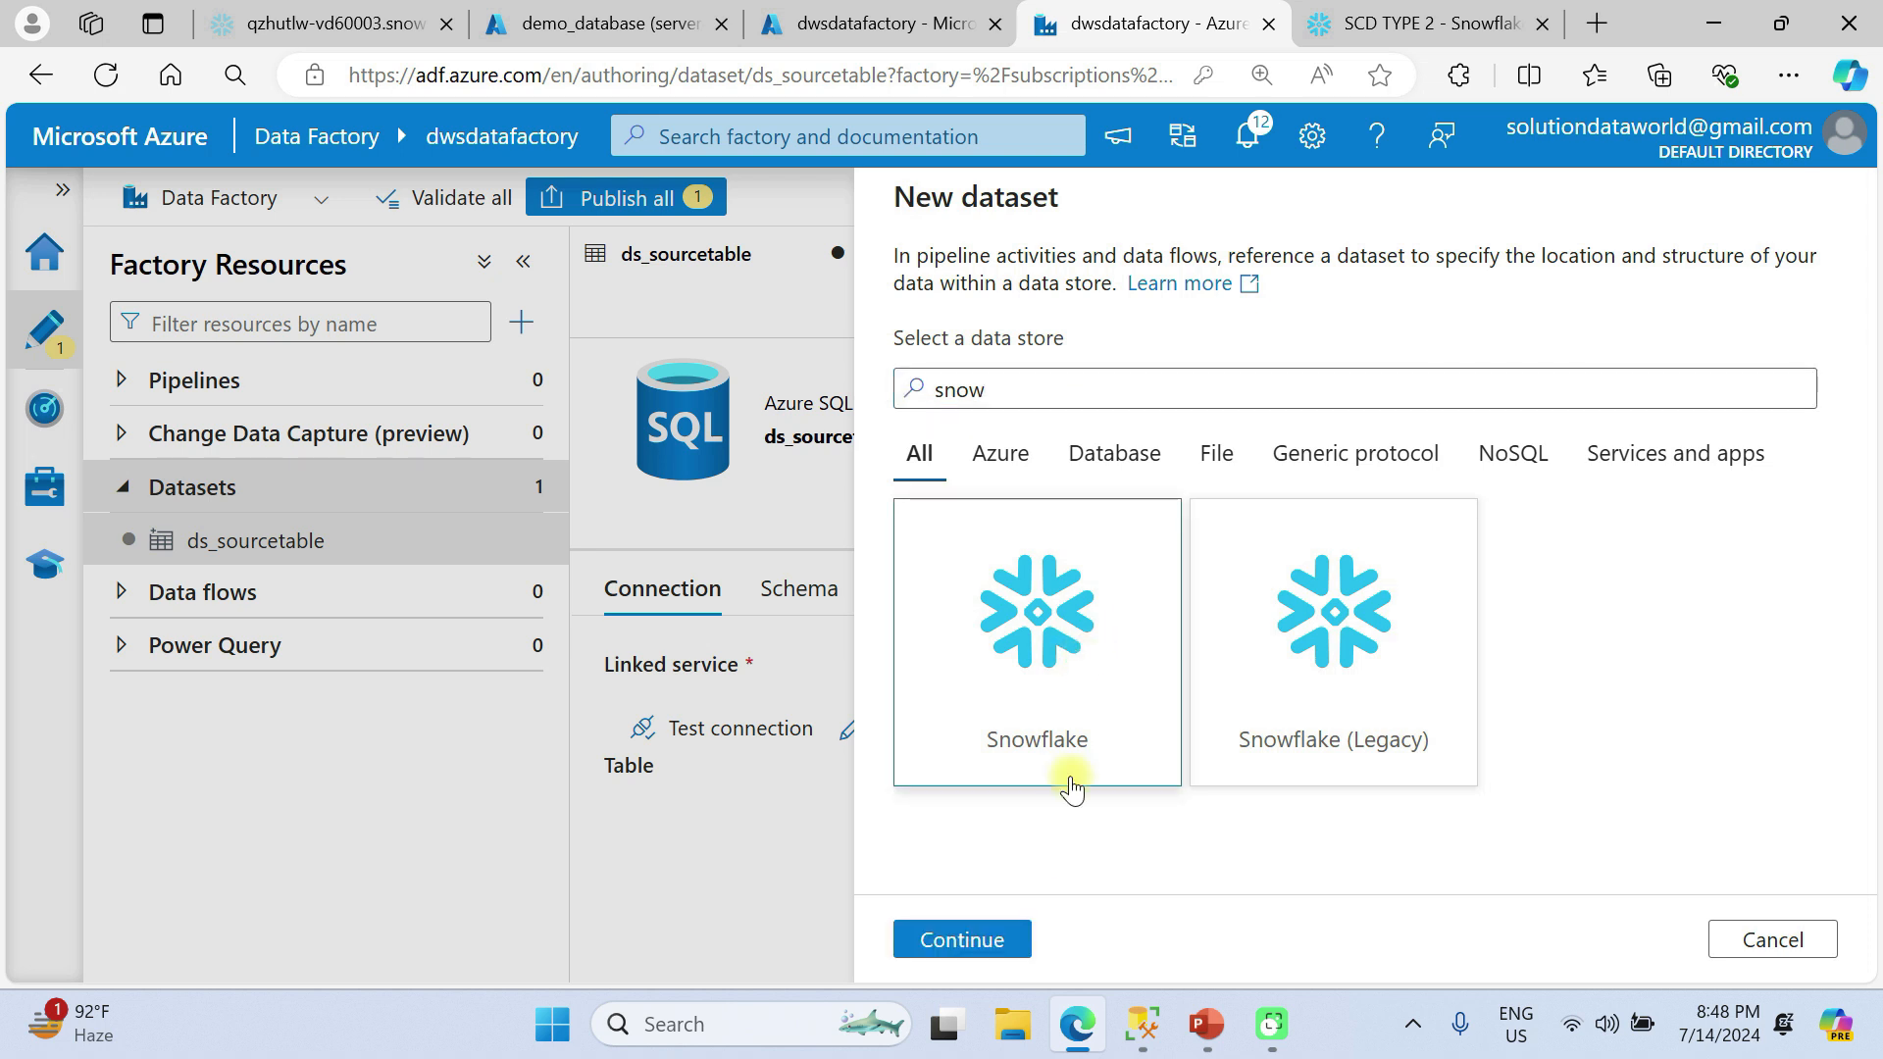
{"action": "left_click", "coordinate": [961, 940]}
Name the dataset ds_targettable and assign it the ls_Snowflake linked service.
{"action": "double_click", "coordinate": [1093, 294]}
{"action": "type", "text": "ds"}
{"action": "key", "text": "Escape"}
{"action": "type", "text": "_"}
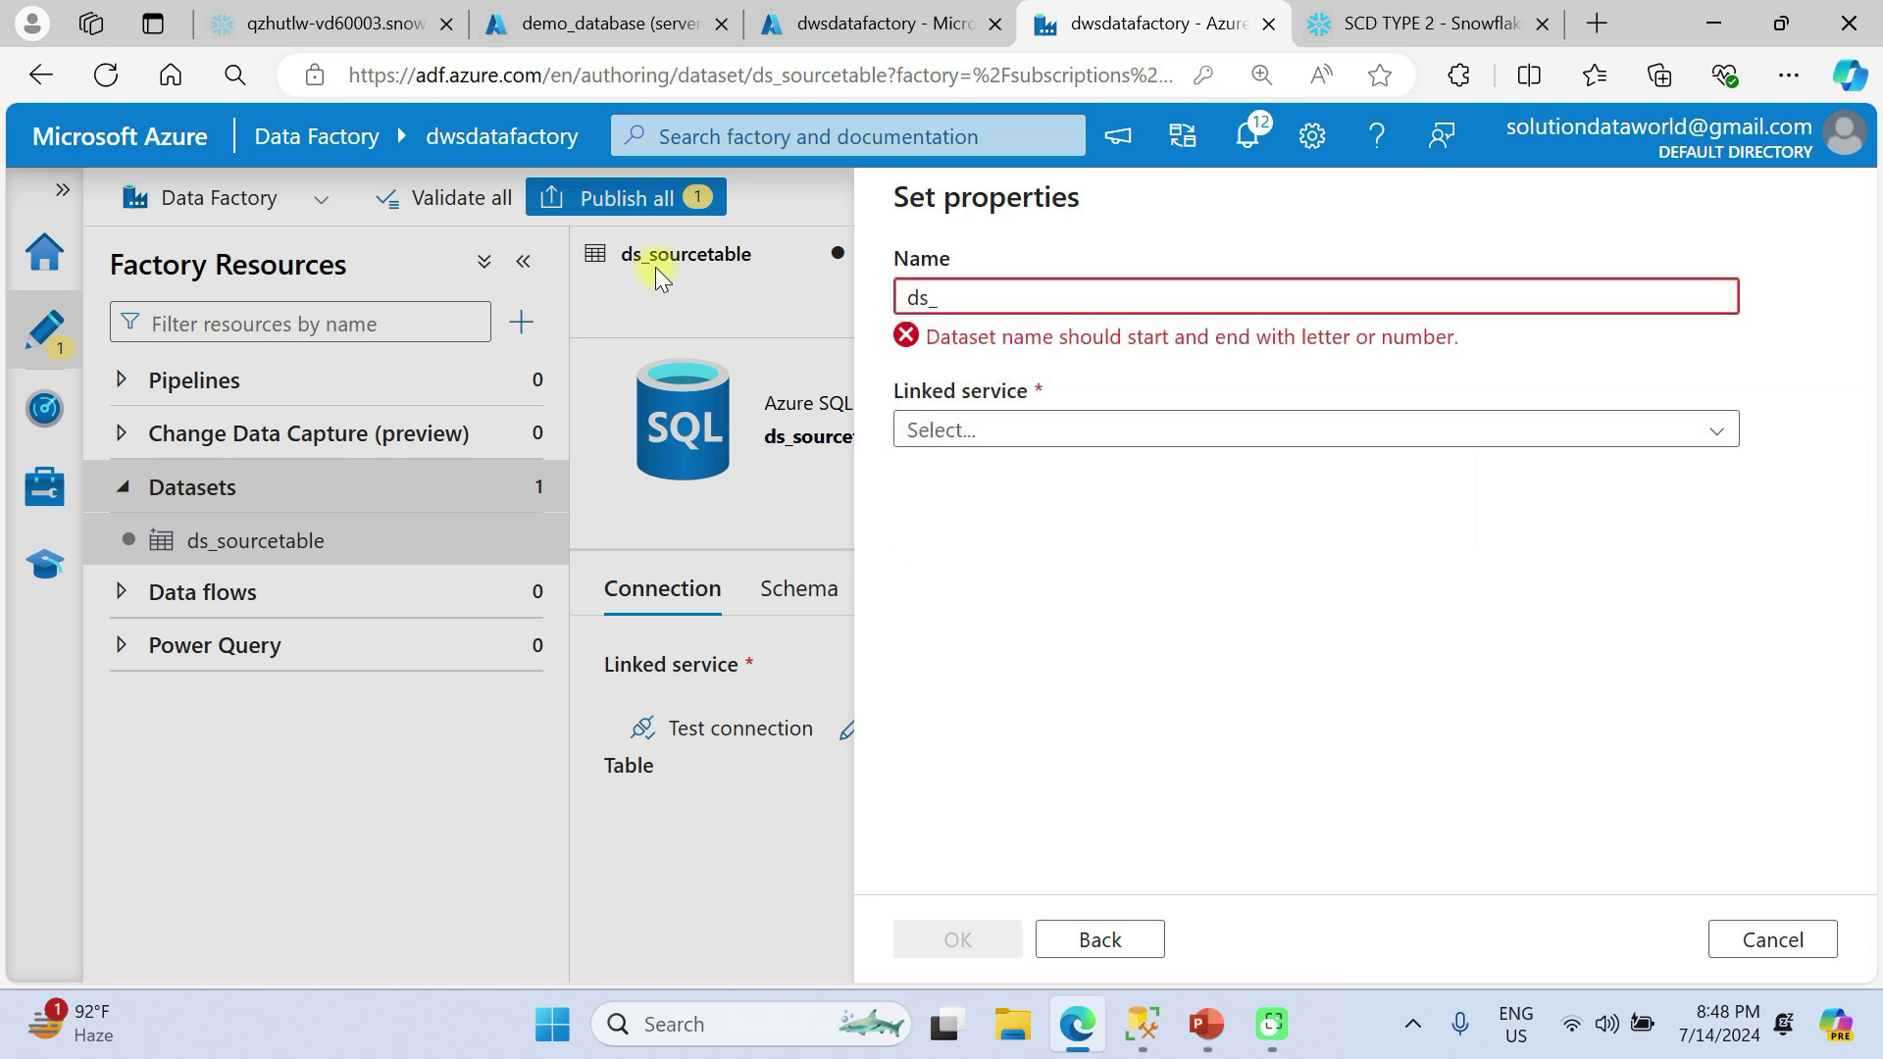
{"action": "type", "text": "targettable"}
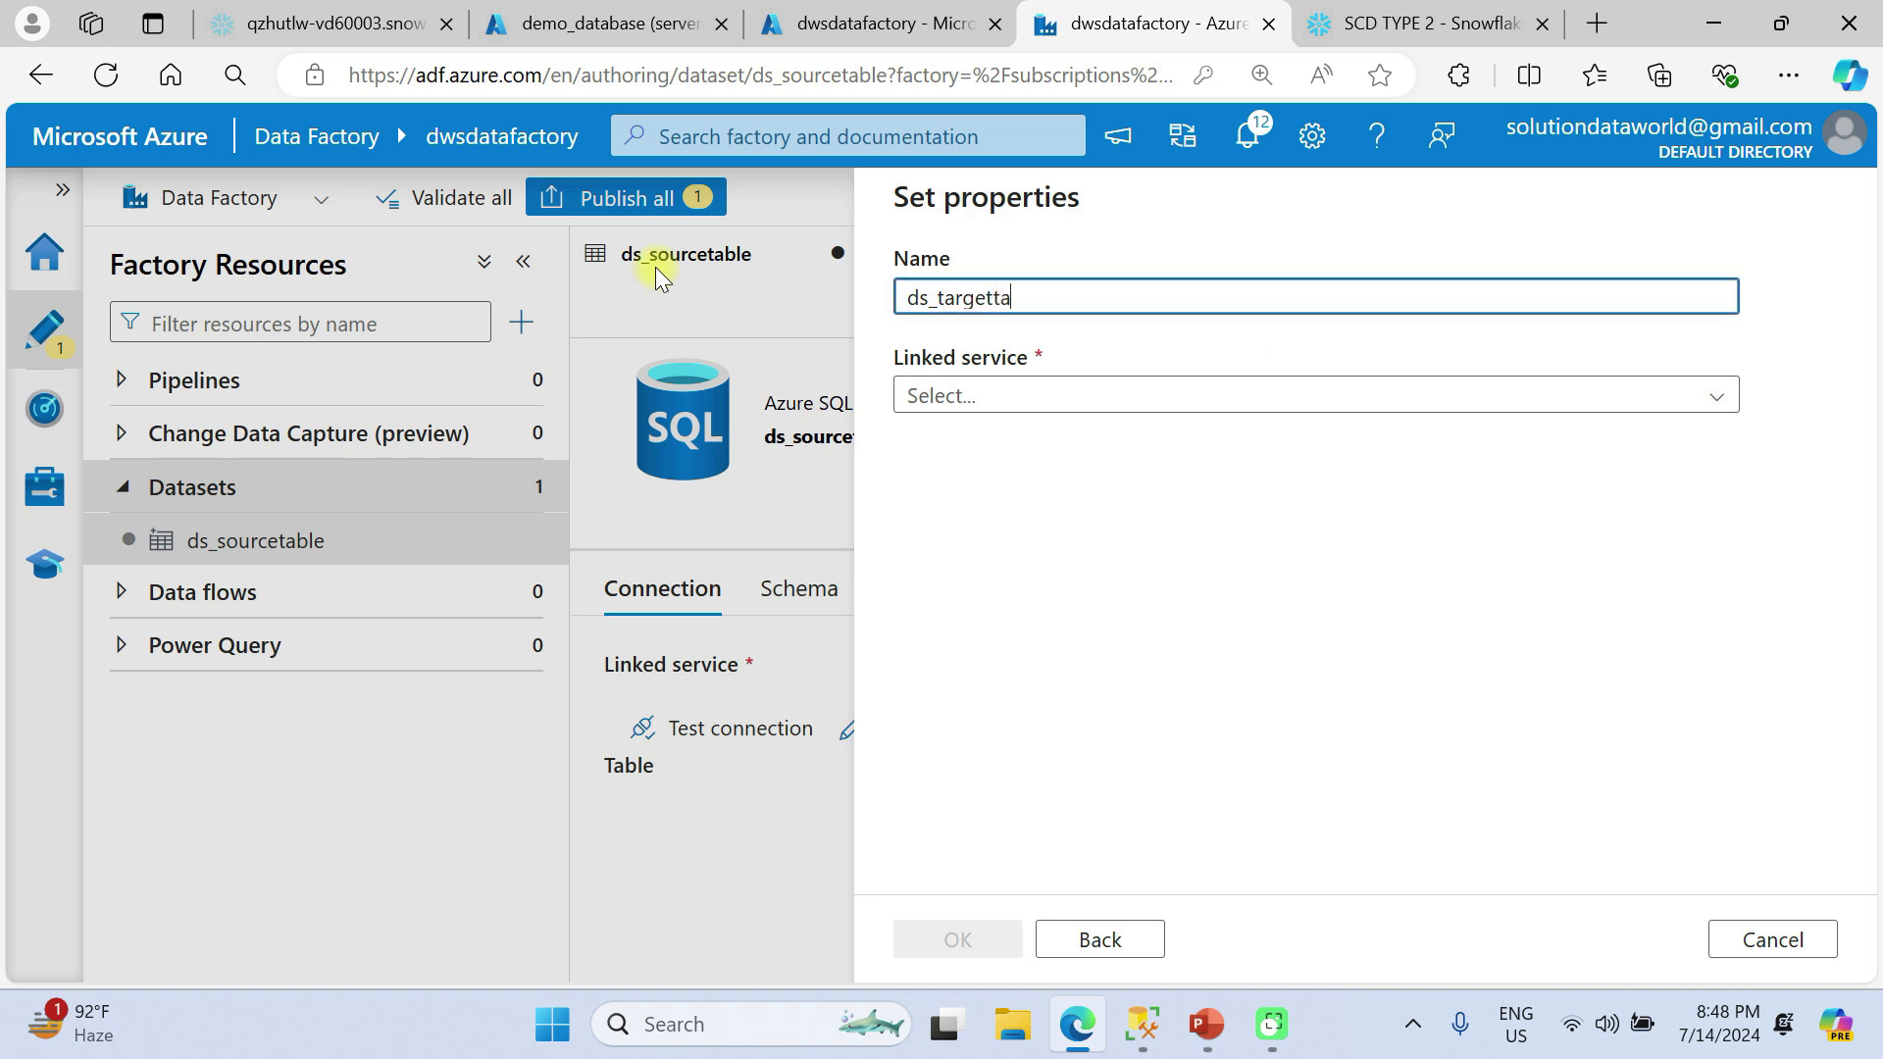
{"action": "left_click", "coordinate": [1023, 402]}
{"action": "left_click", "coordinate": [1030, 547]}
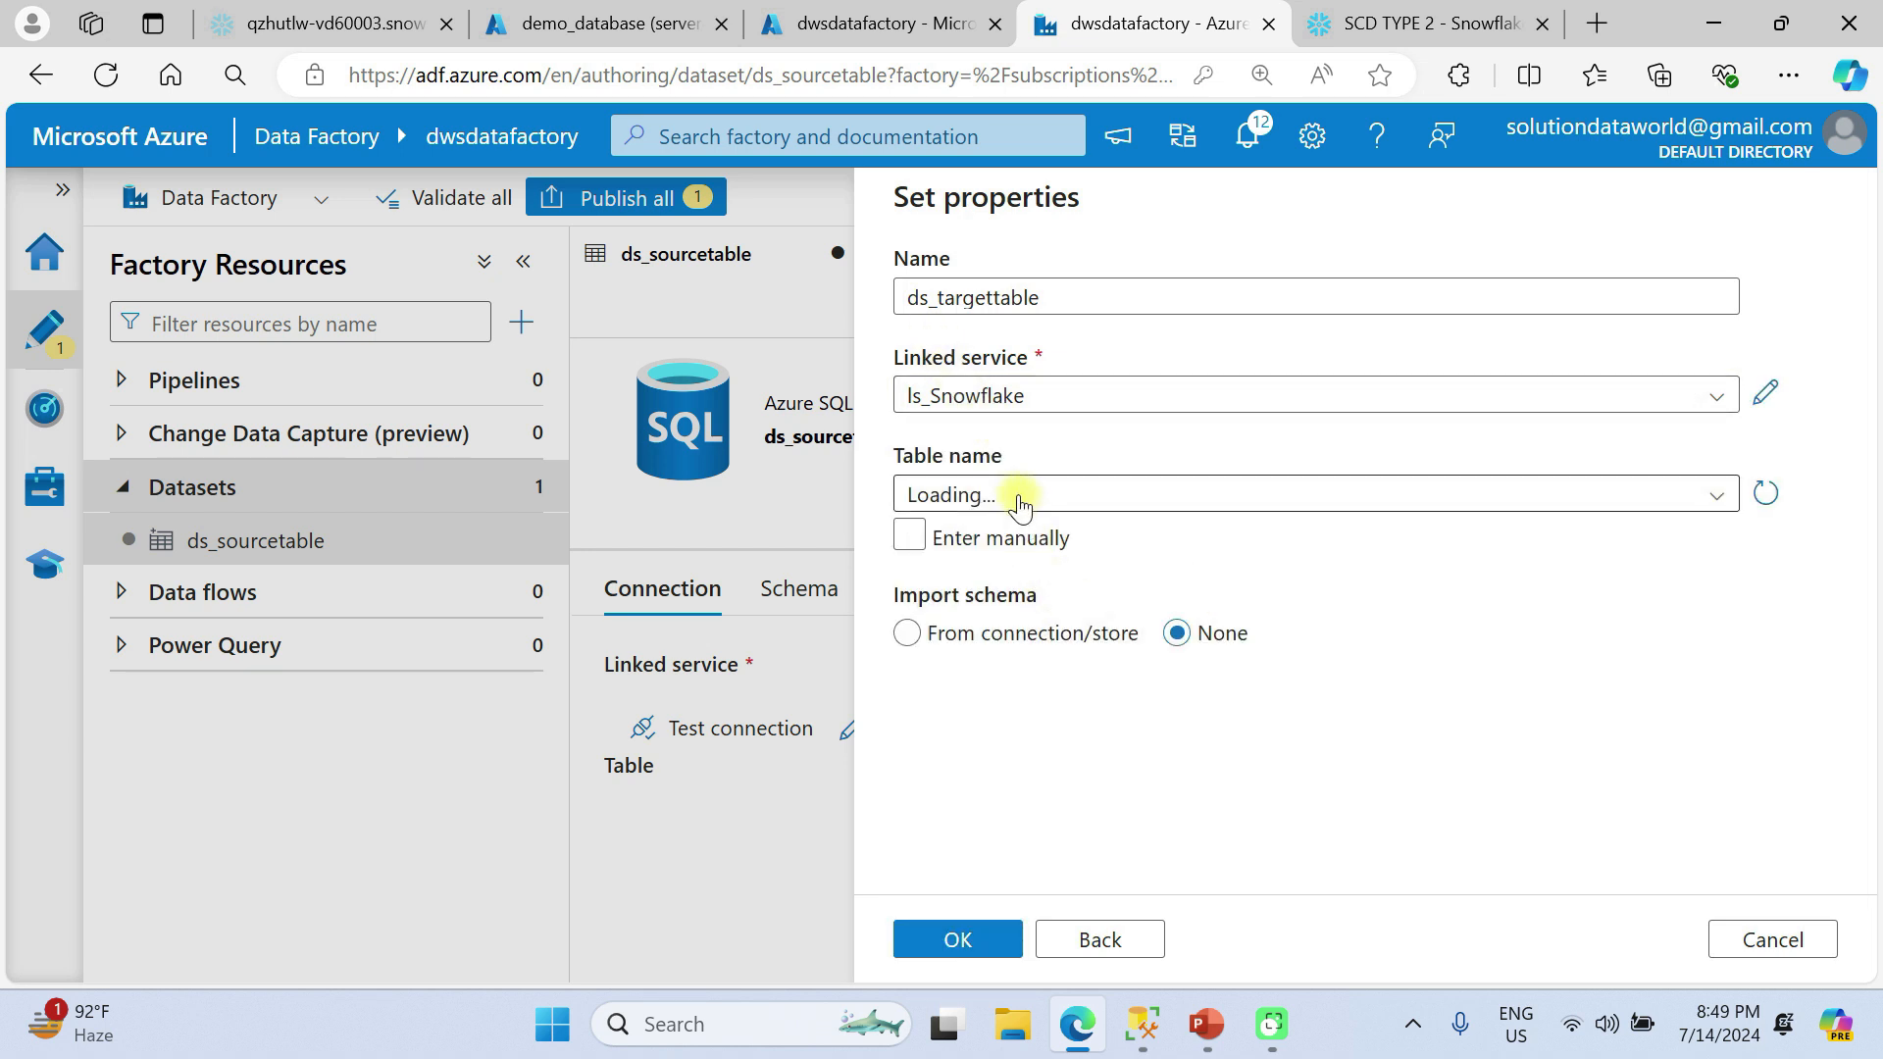
Select the PUBLIC.DIMENSIONTABLE table with its schema imported from the connection/store, and create the dataset.
{"action": "left_click", "coordinate": [1011, 496]}
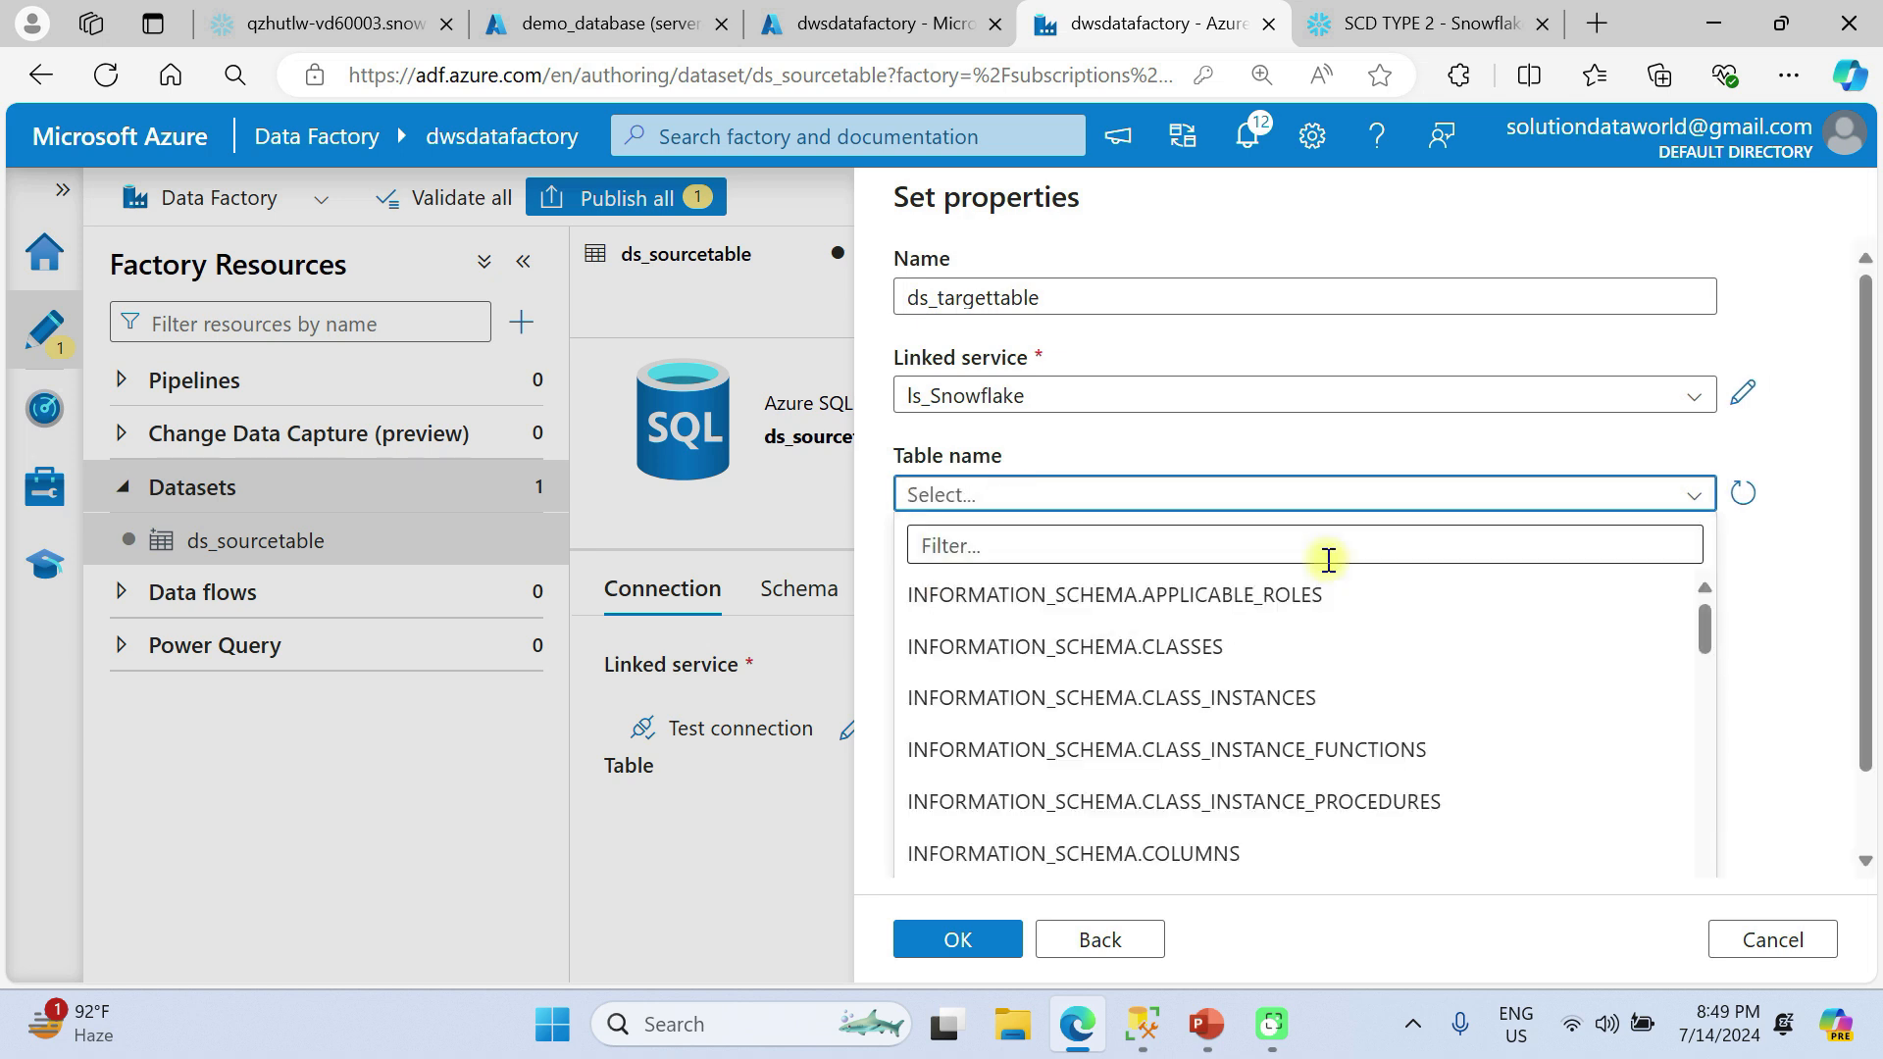
{"action": "scroll", "coordinate": [1231, 725], "scroll_direction": "down", "scroll_amount": 10}
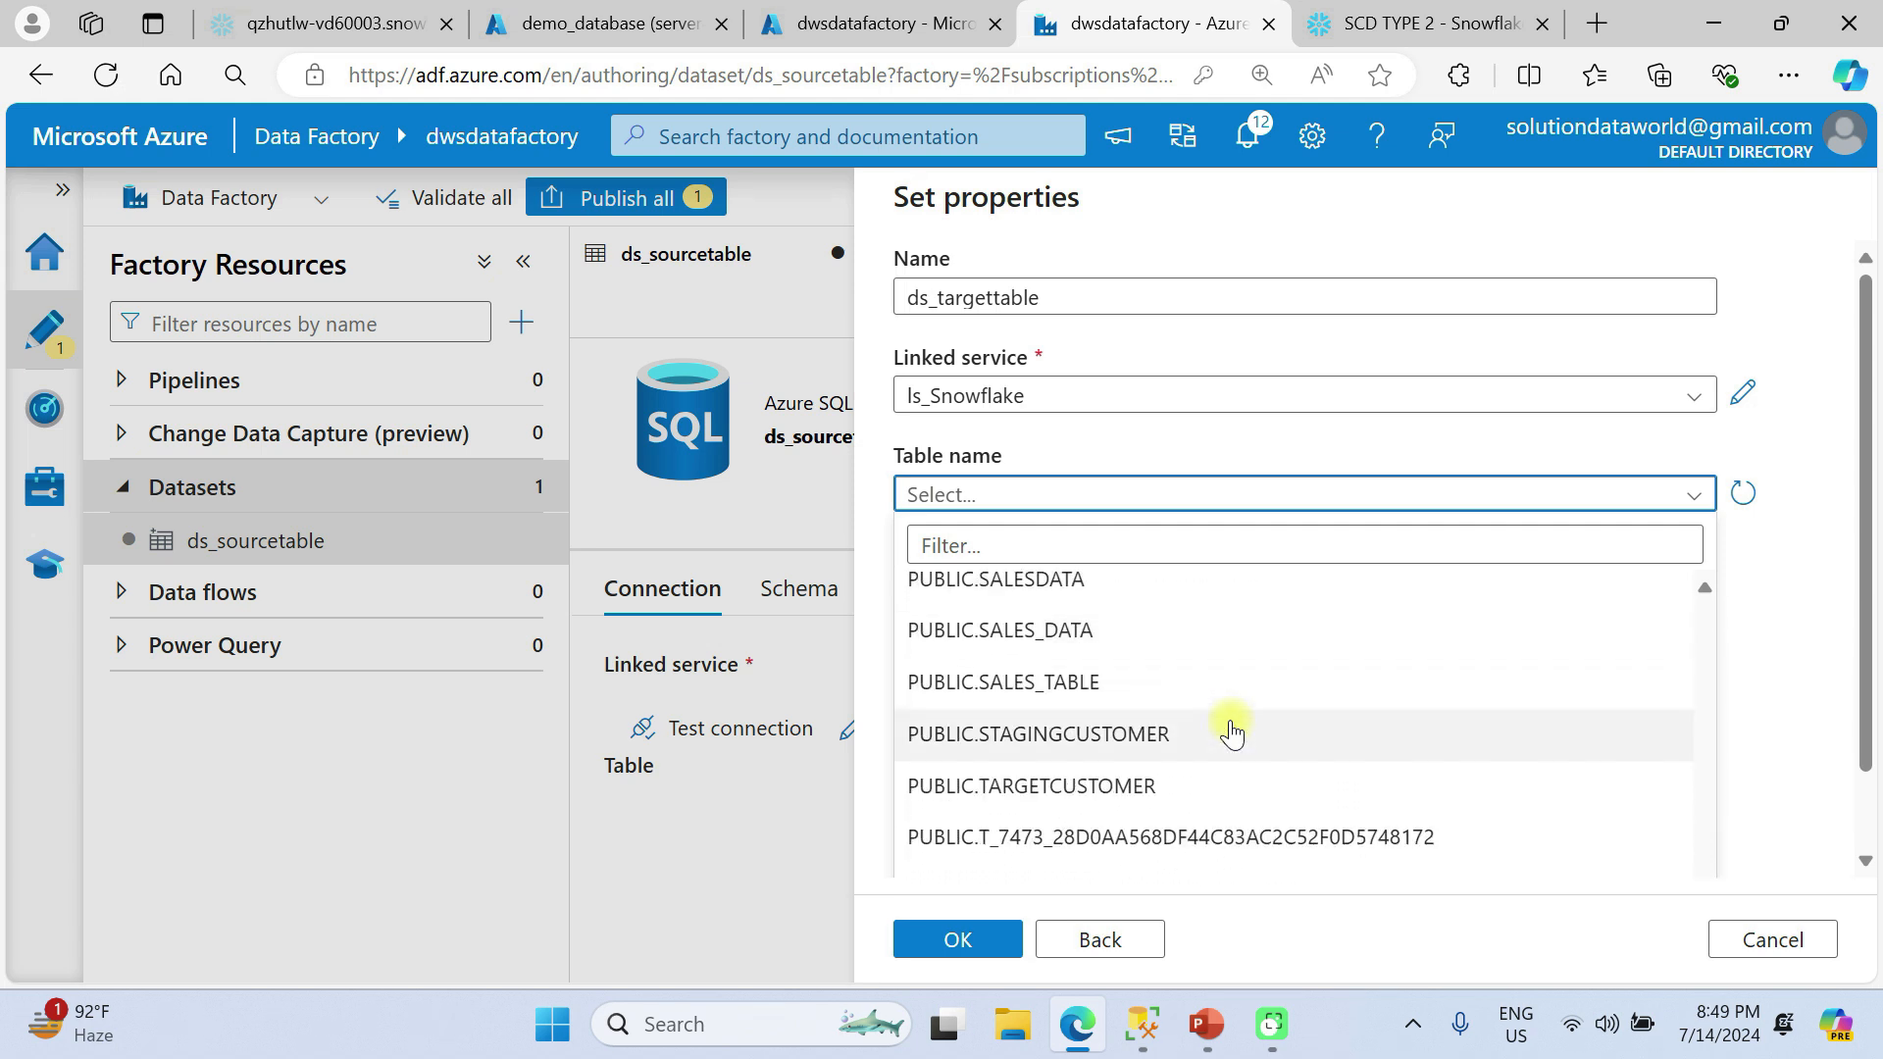
{"action": "scroll", "coordinate": [1232, 728], "scroll_direction": "up", "scroll_amount": 3}
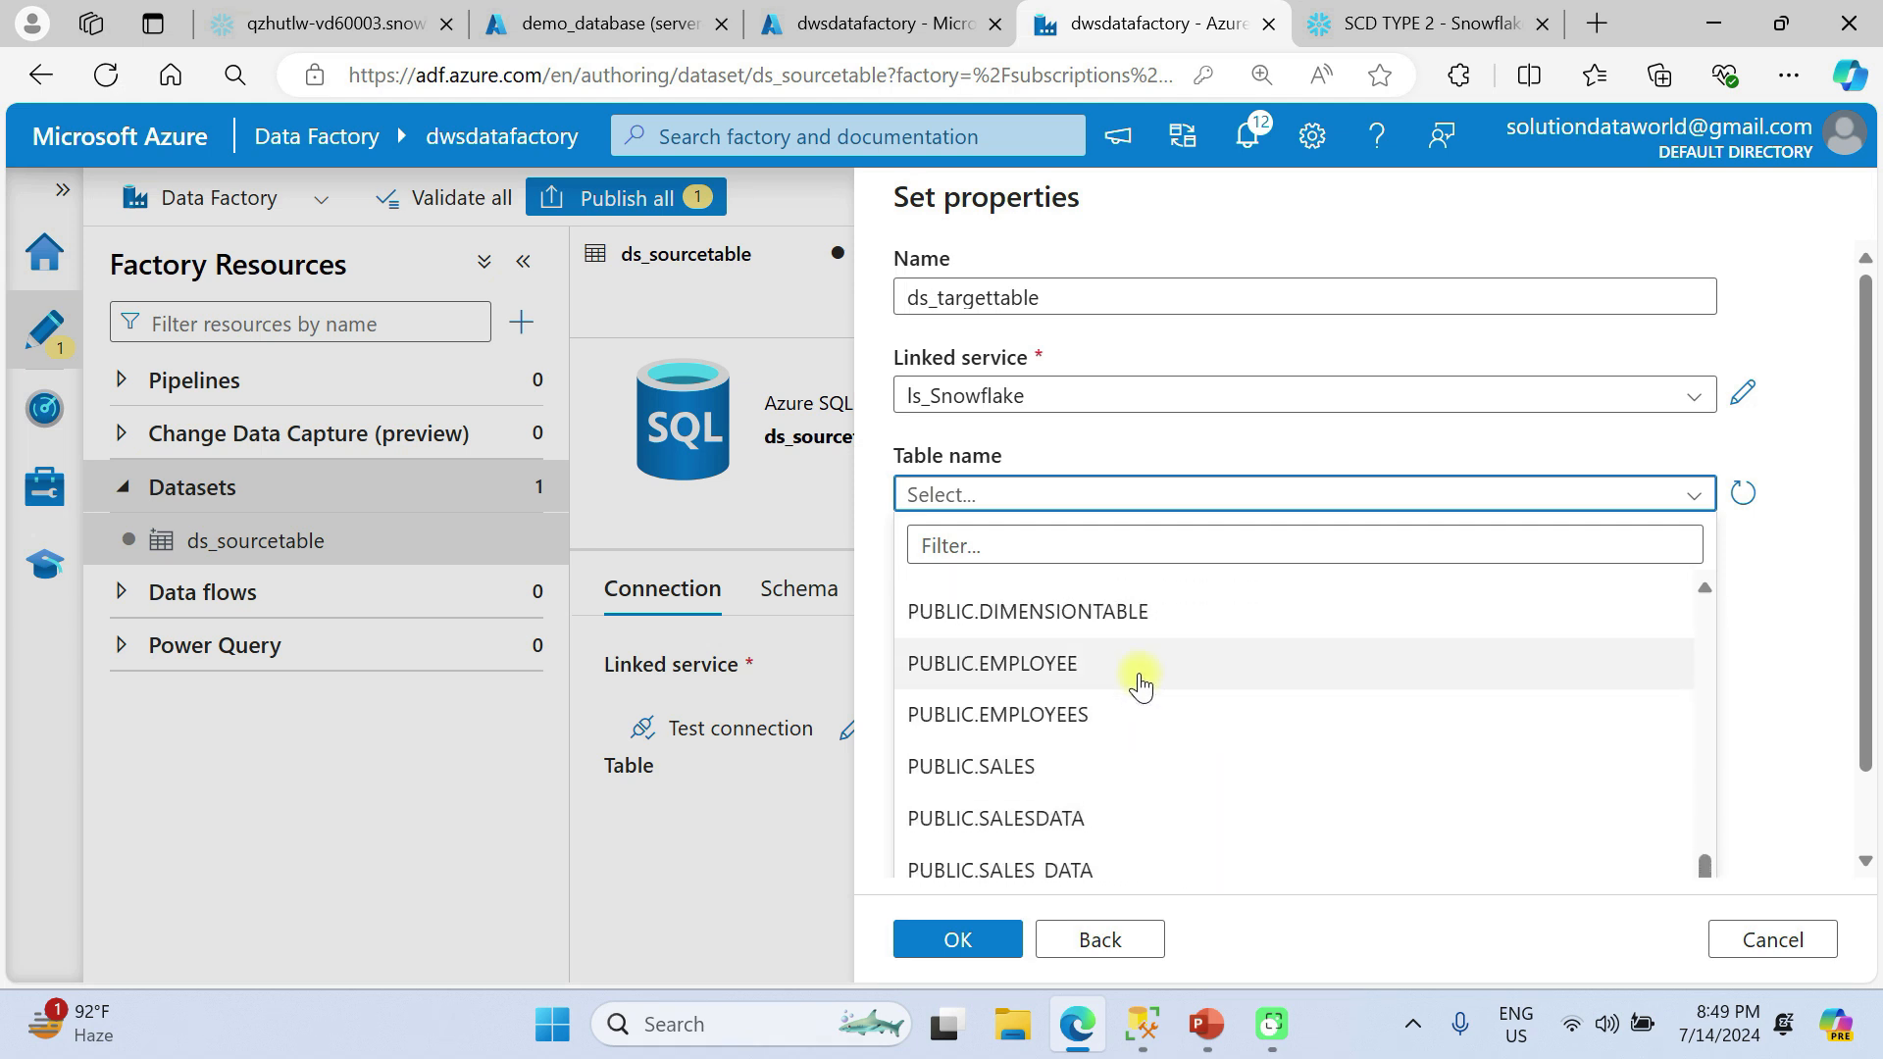
{"action": "left_click", "coordinate": [1060, 611]}
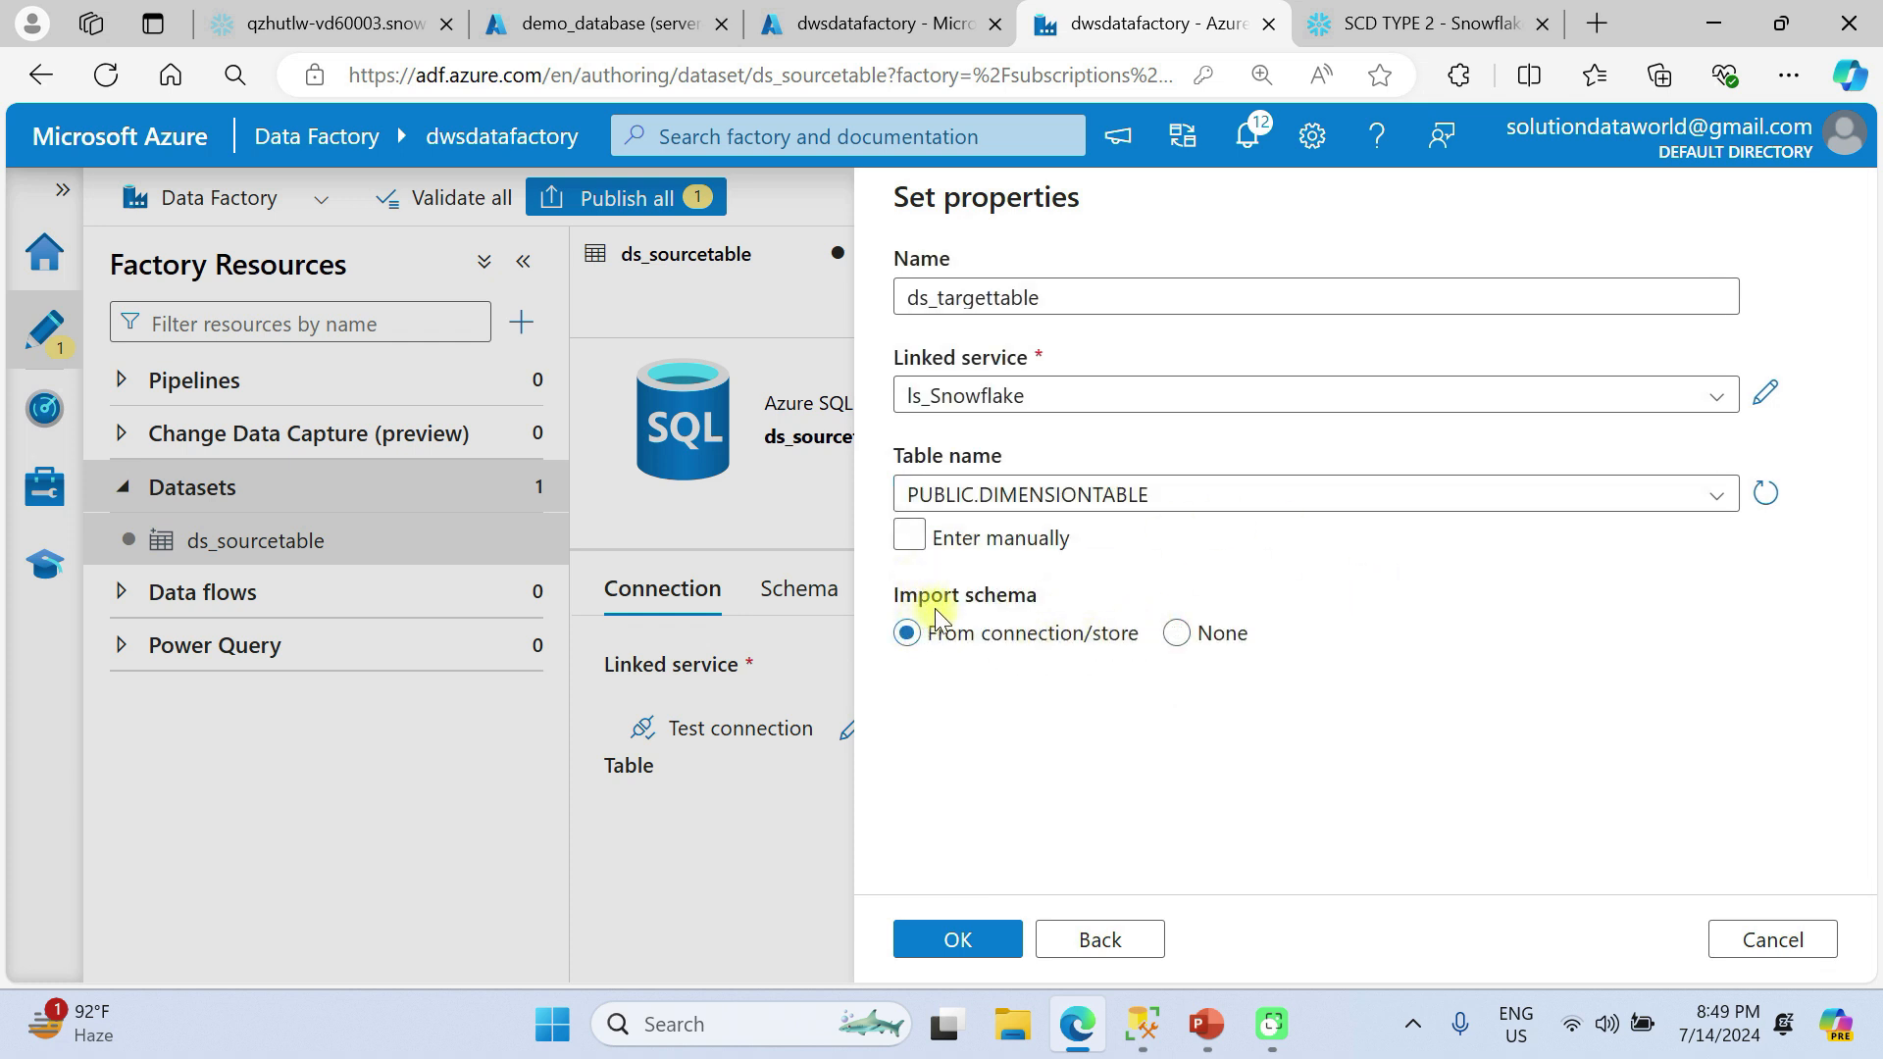
{"action": "left_click", "coordinate": [956, 936]}
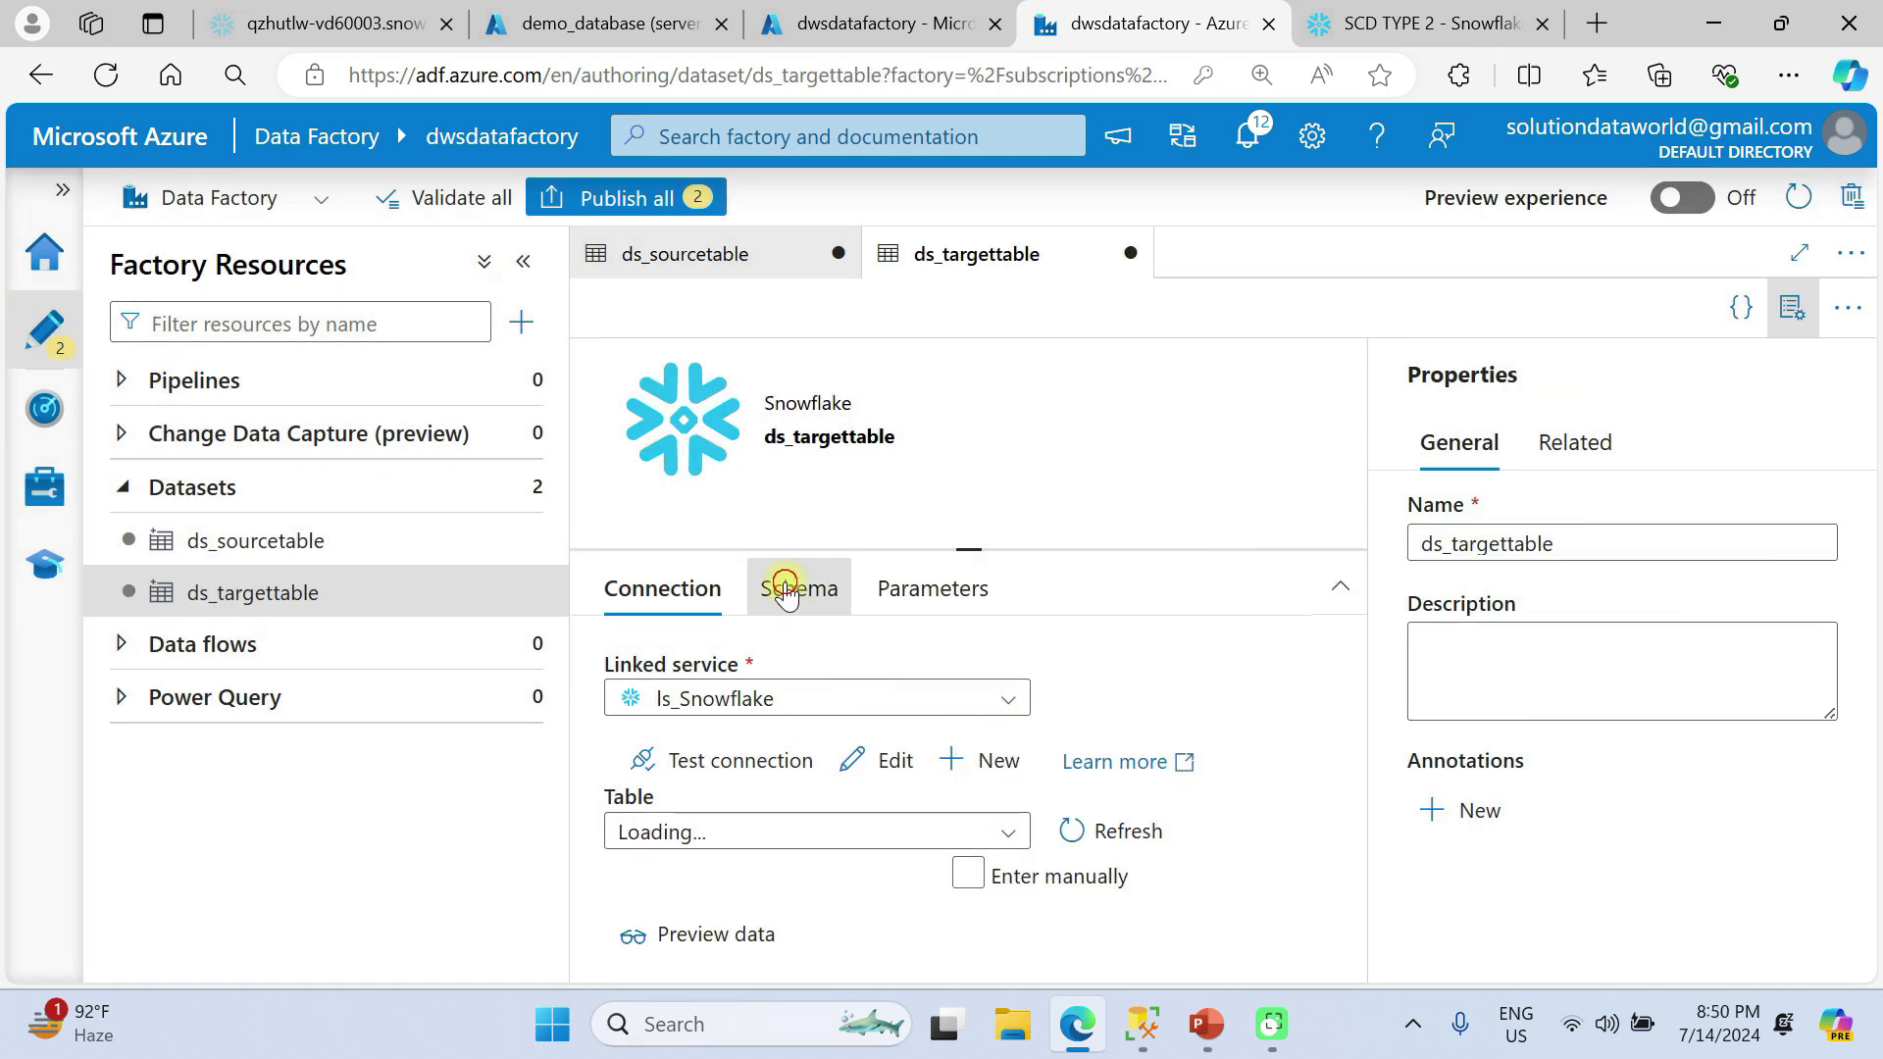
Review the schema, parameters and connection settings of the ds_targettable dataset.
{"action": "left_click", "coordinate": [786, 593]}
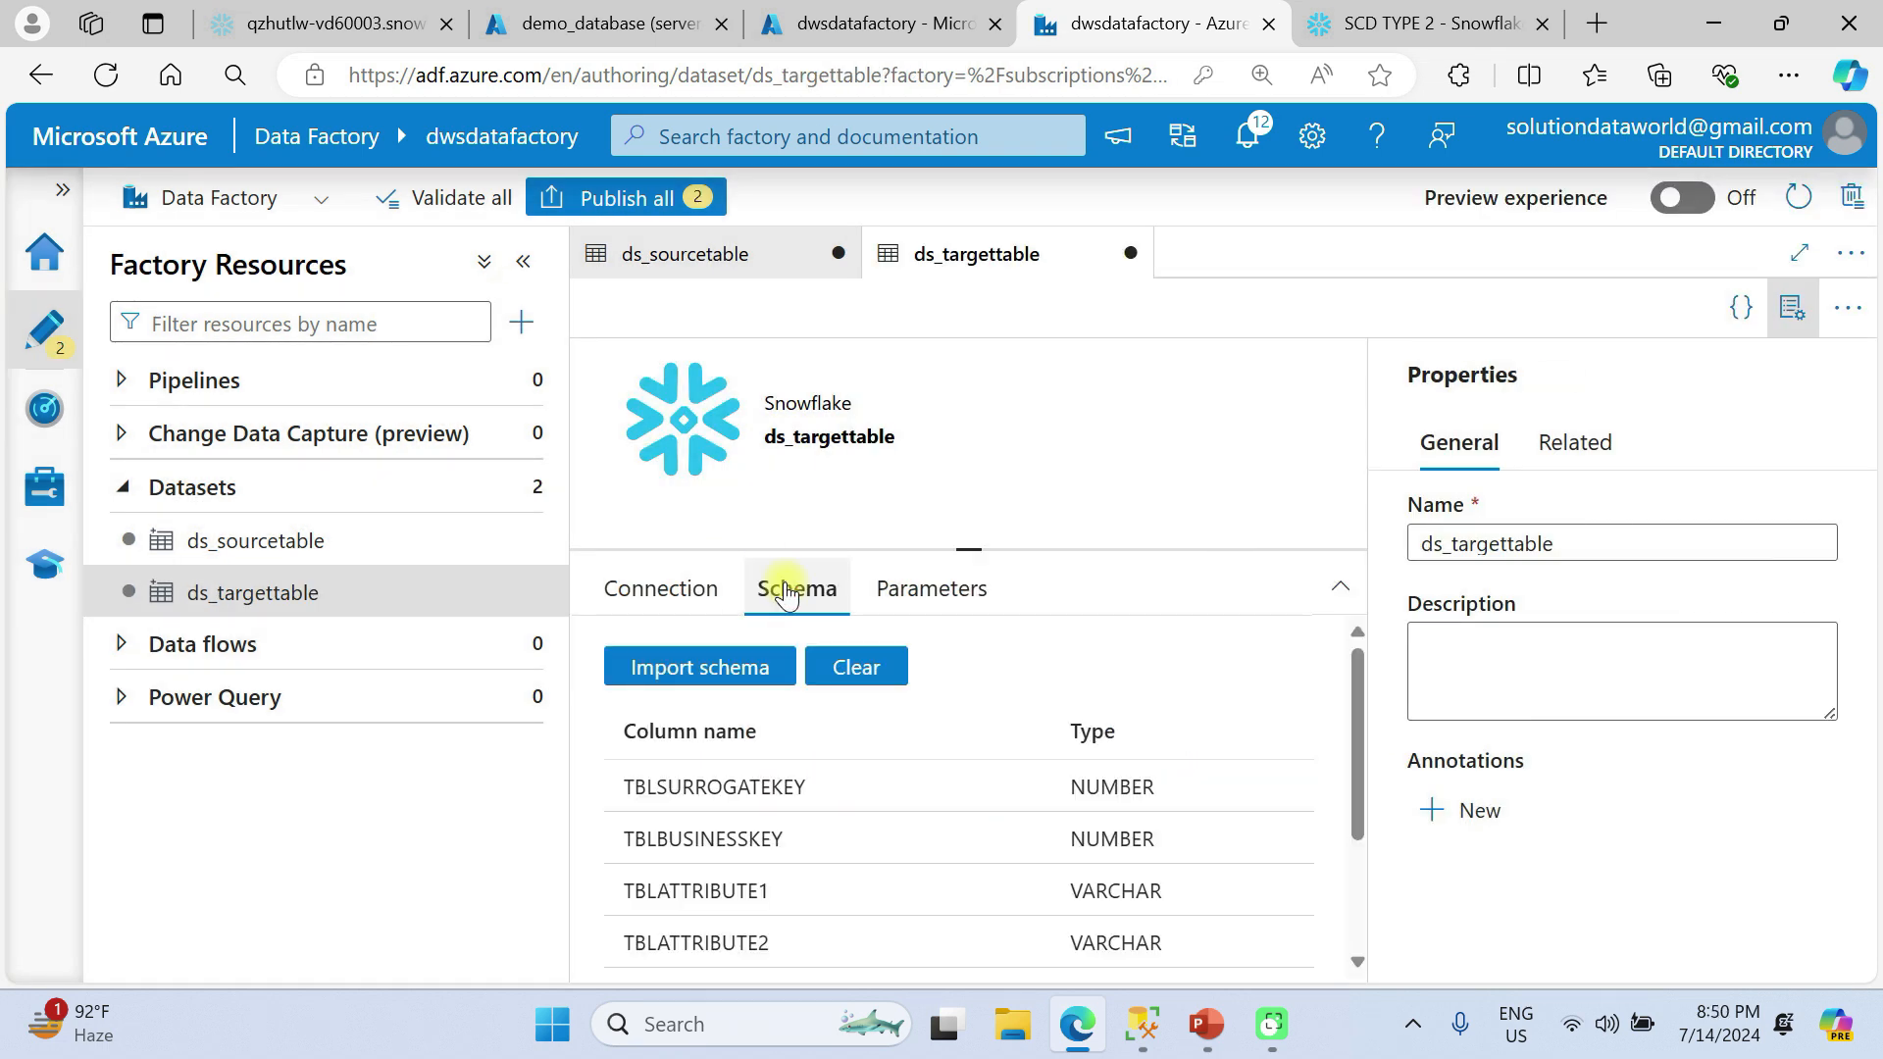
{"action": "left_click", "coordinate": [952, 589]}
{"action": "left_click", "coordinate": [644, 595]}
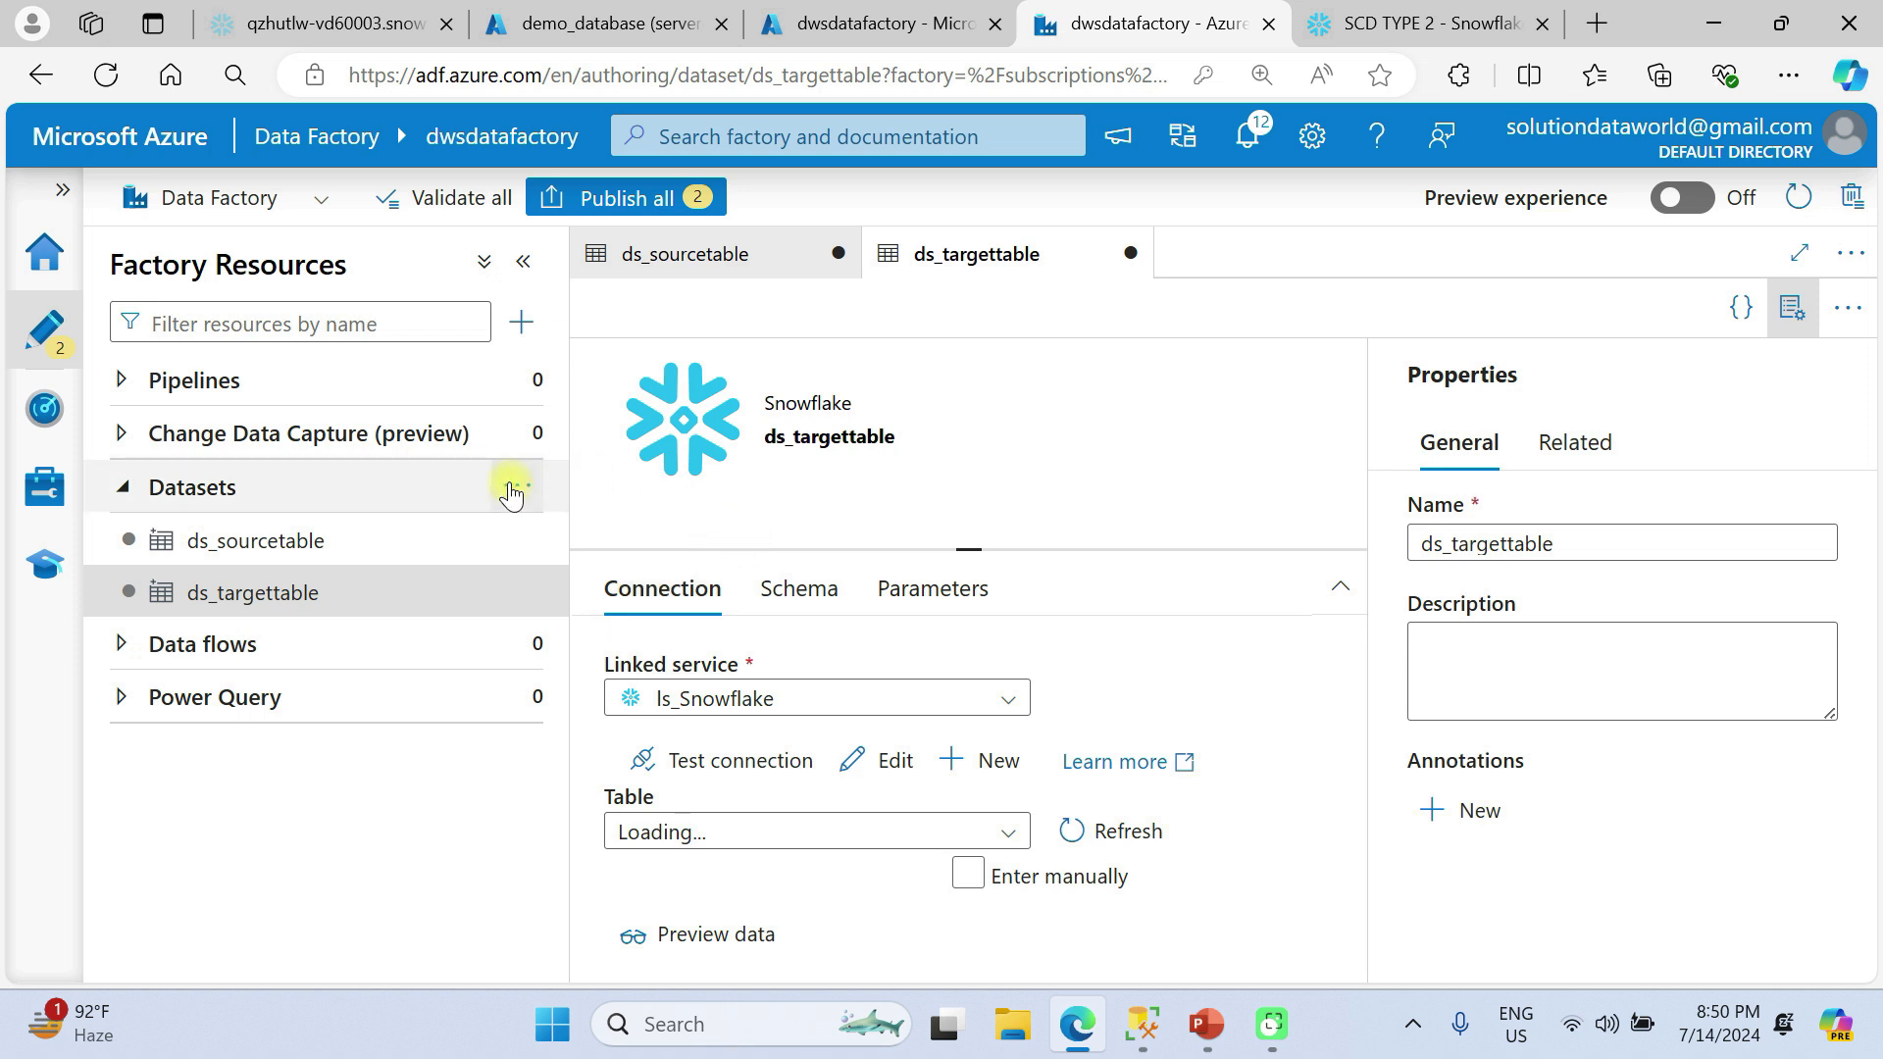
Create a new data flow in the factory resources.
{"action": "left_click", "coordinate": [332, 661]}
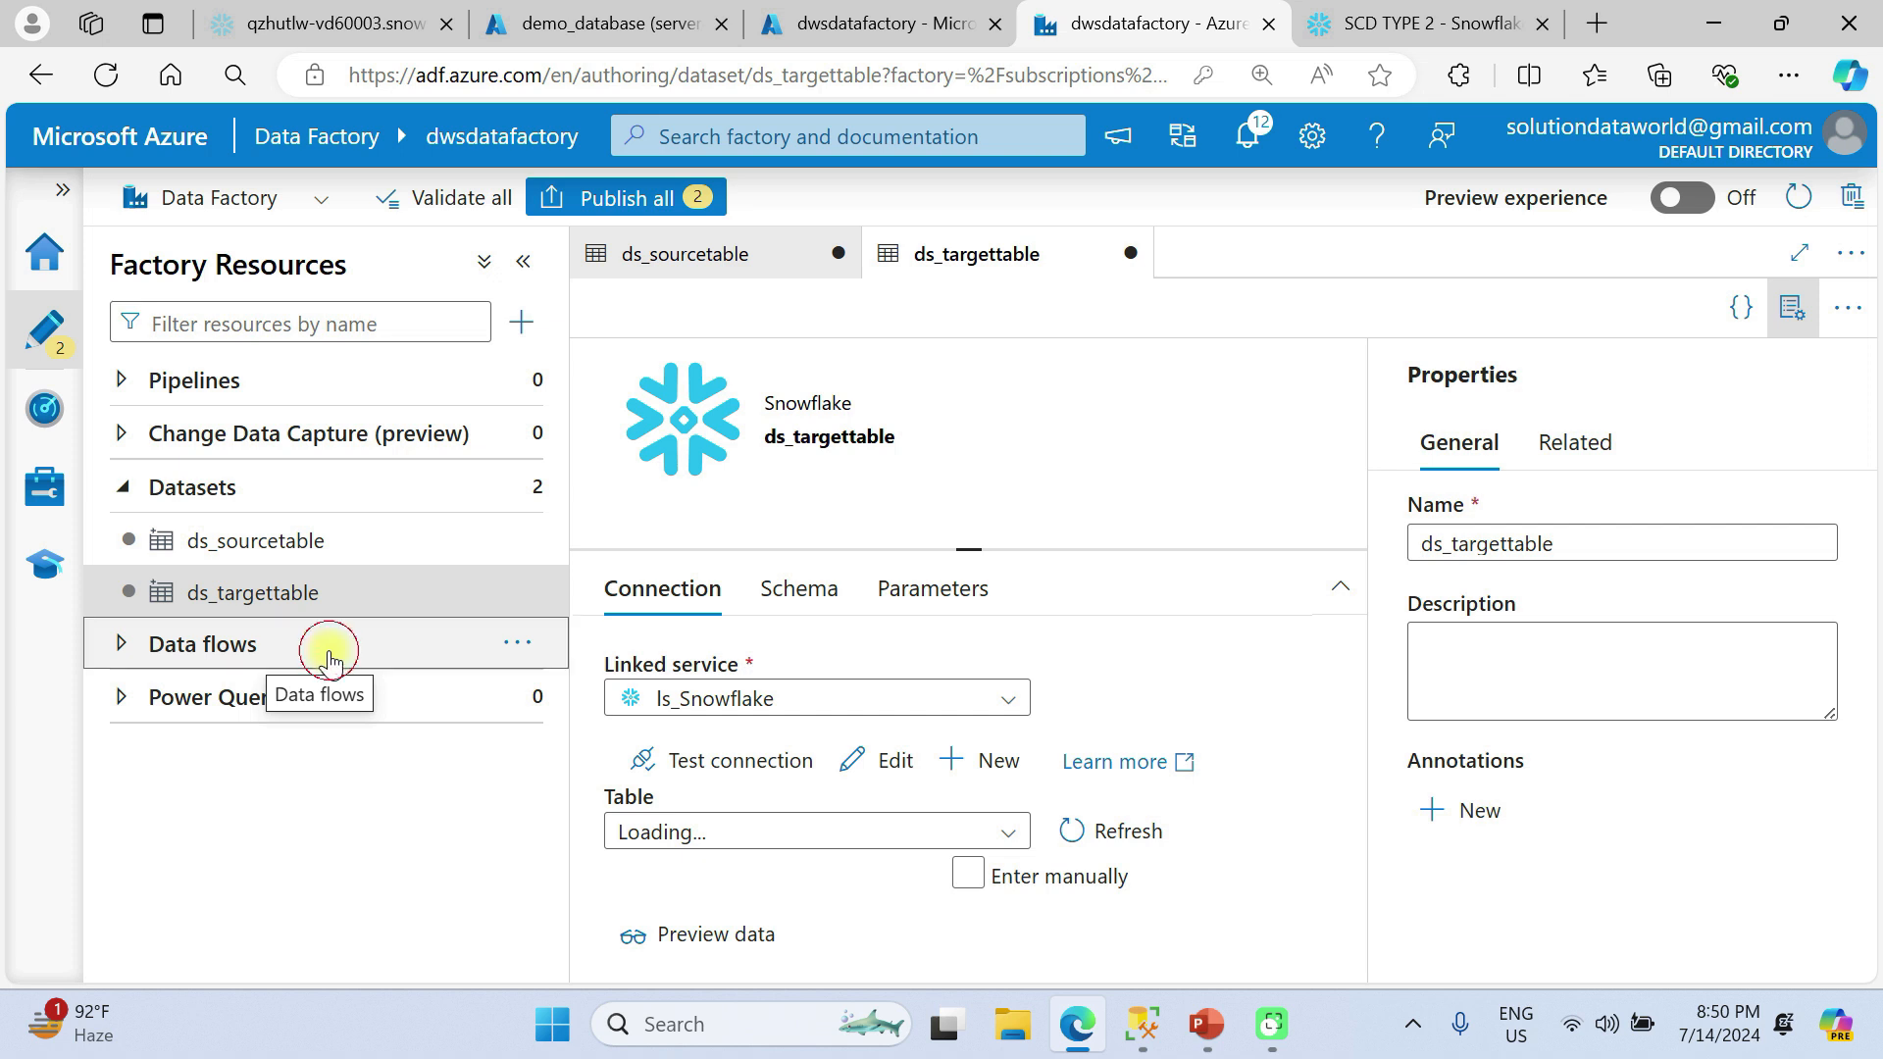
{"action": "left_click", "coordinate": [523, 643]}
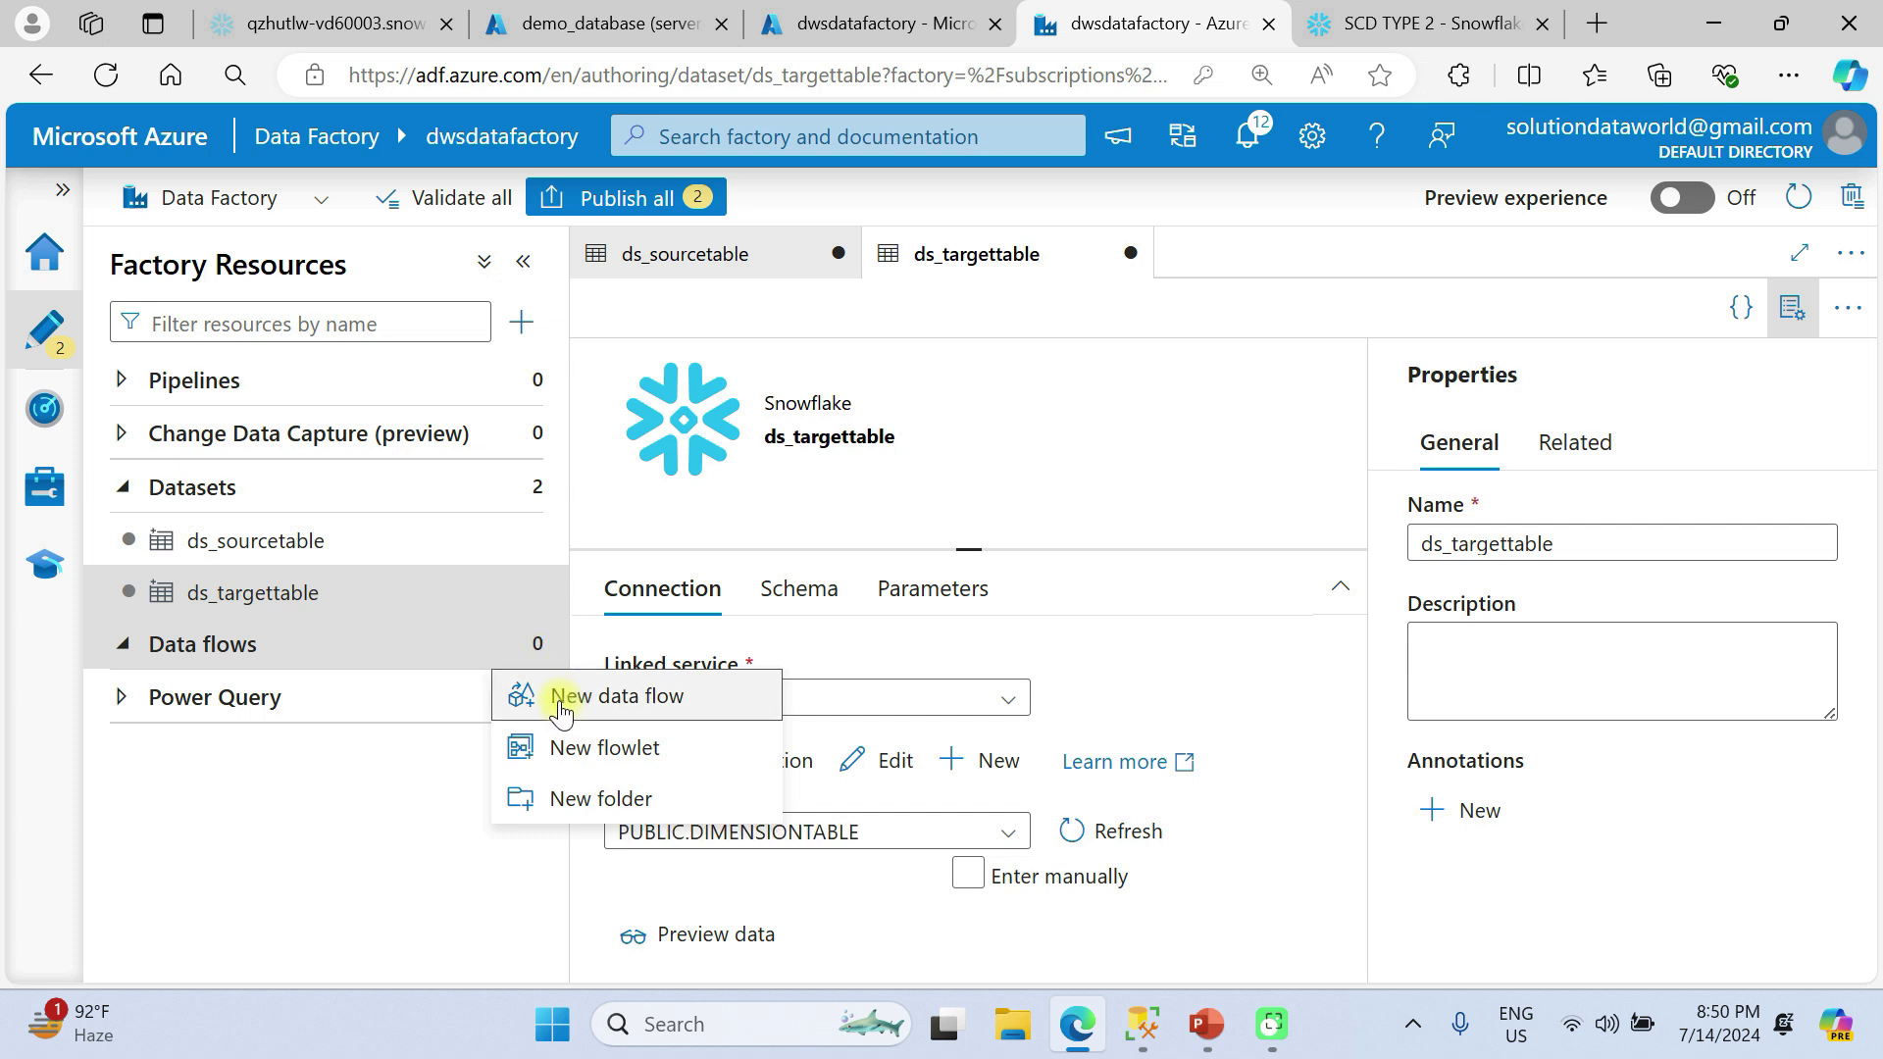
{"action": "left_click", "coordinate": [562, 706]}
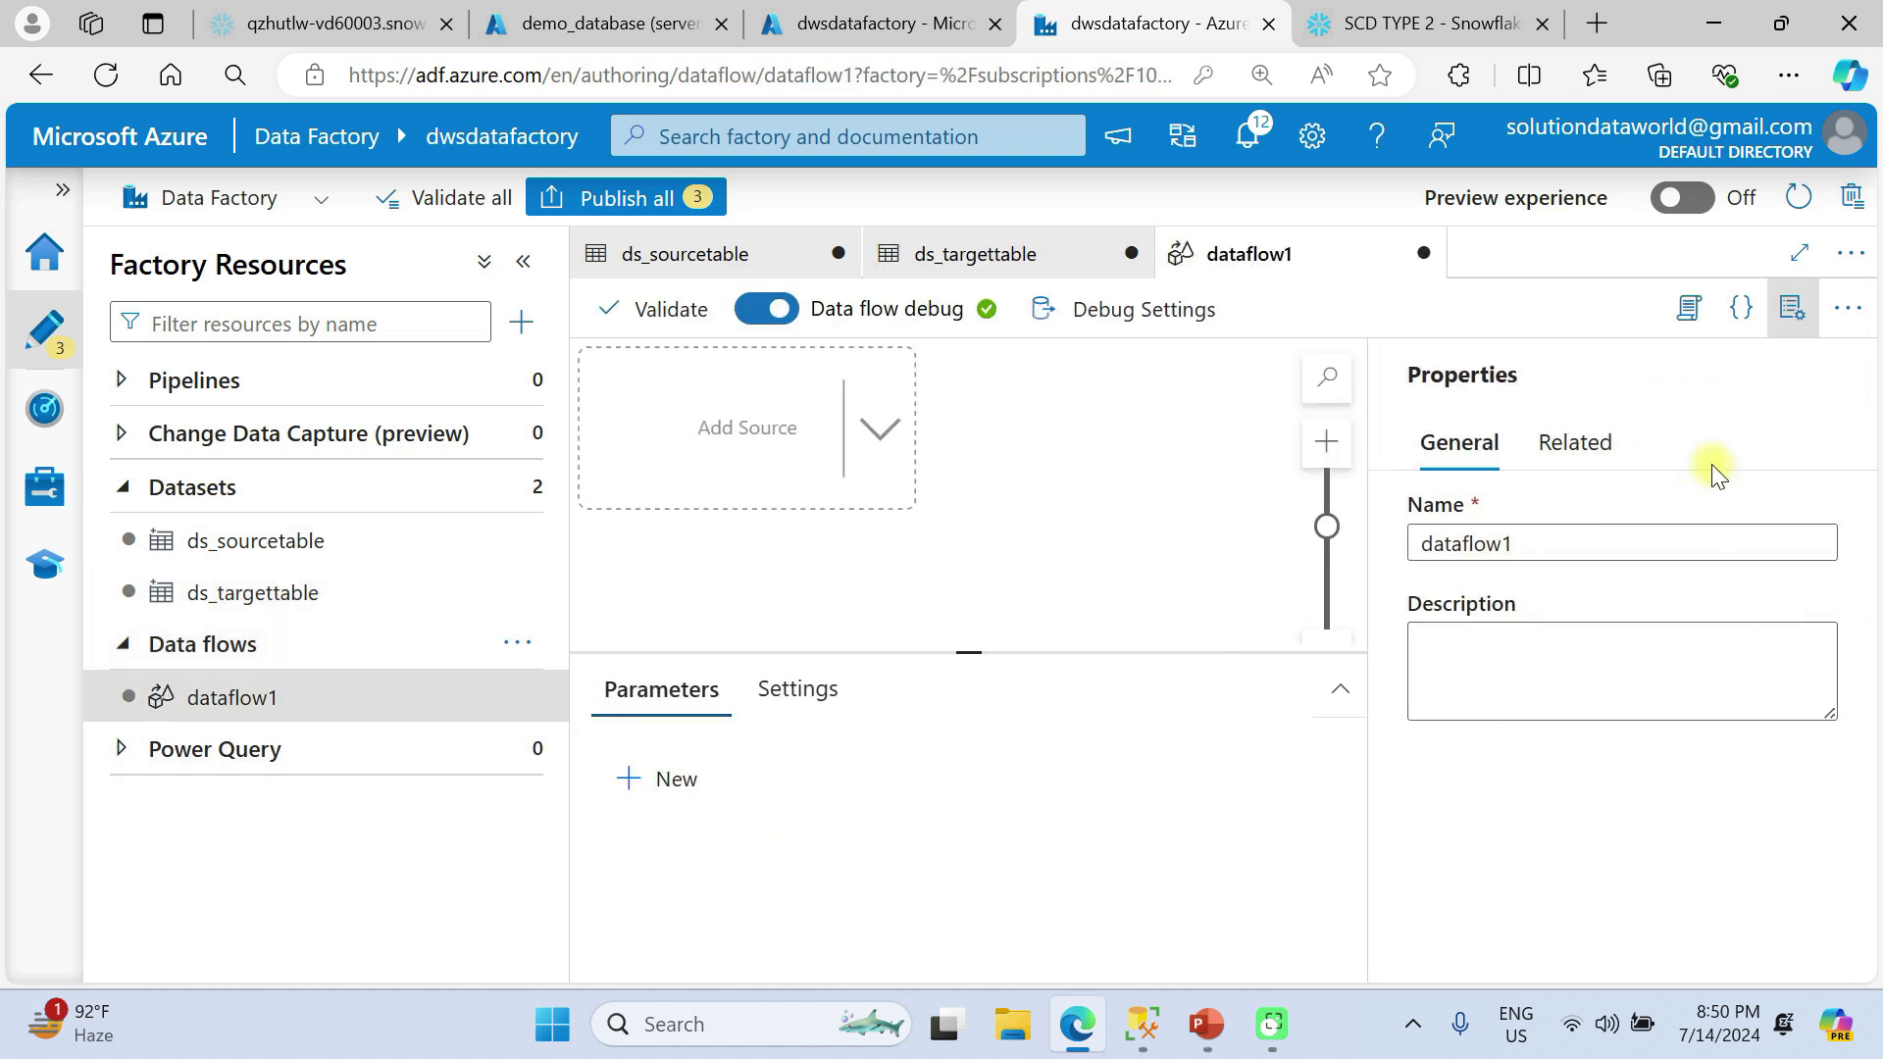
Name the new data flow df_scdtype2 and close its properties.
{"action": "left_click_drag", "start_coordinate": [1558, 543], "coordinate": [1415, 546]}
{"action": "type", "text": "d"}
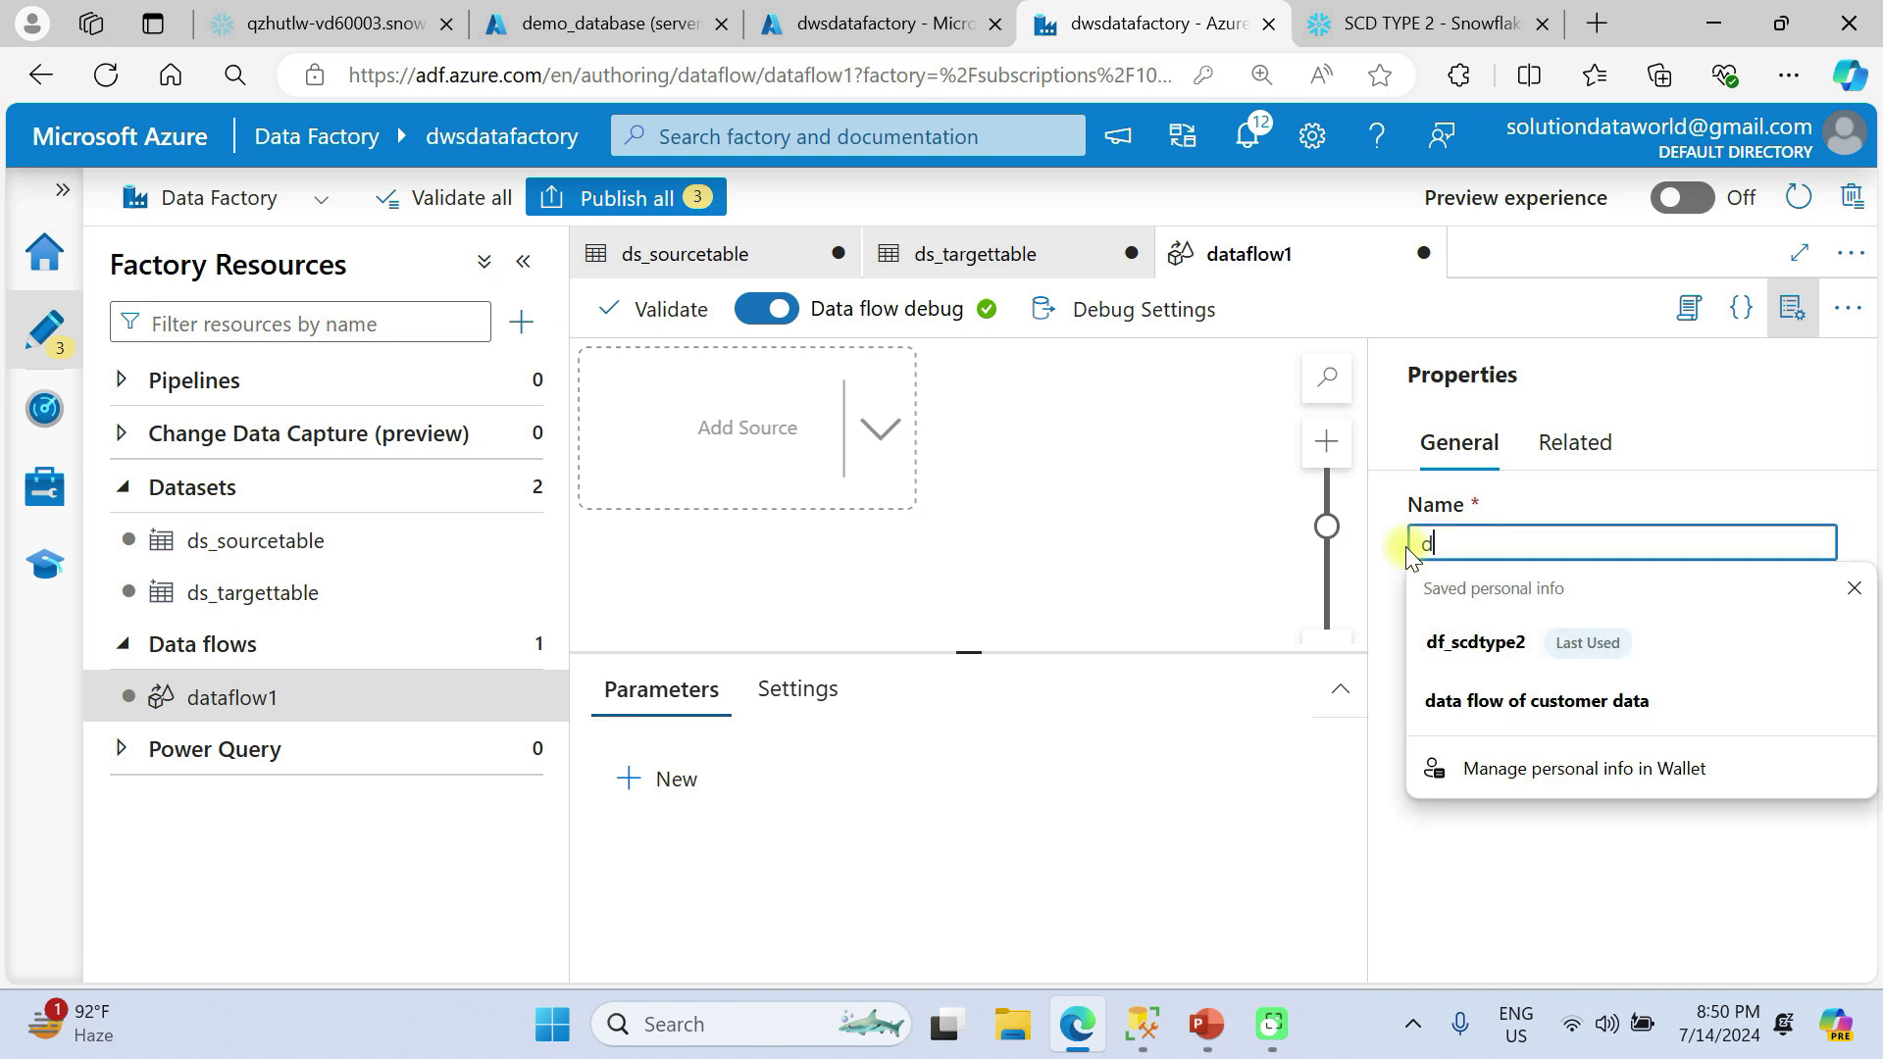
{"action": "type", "text": "f_sc"}
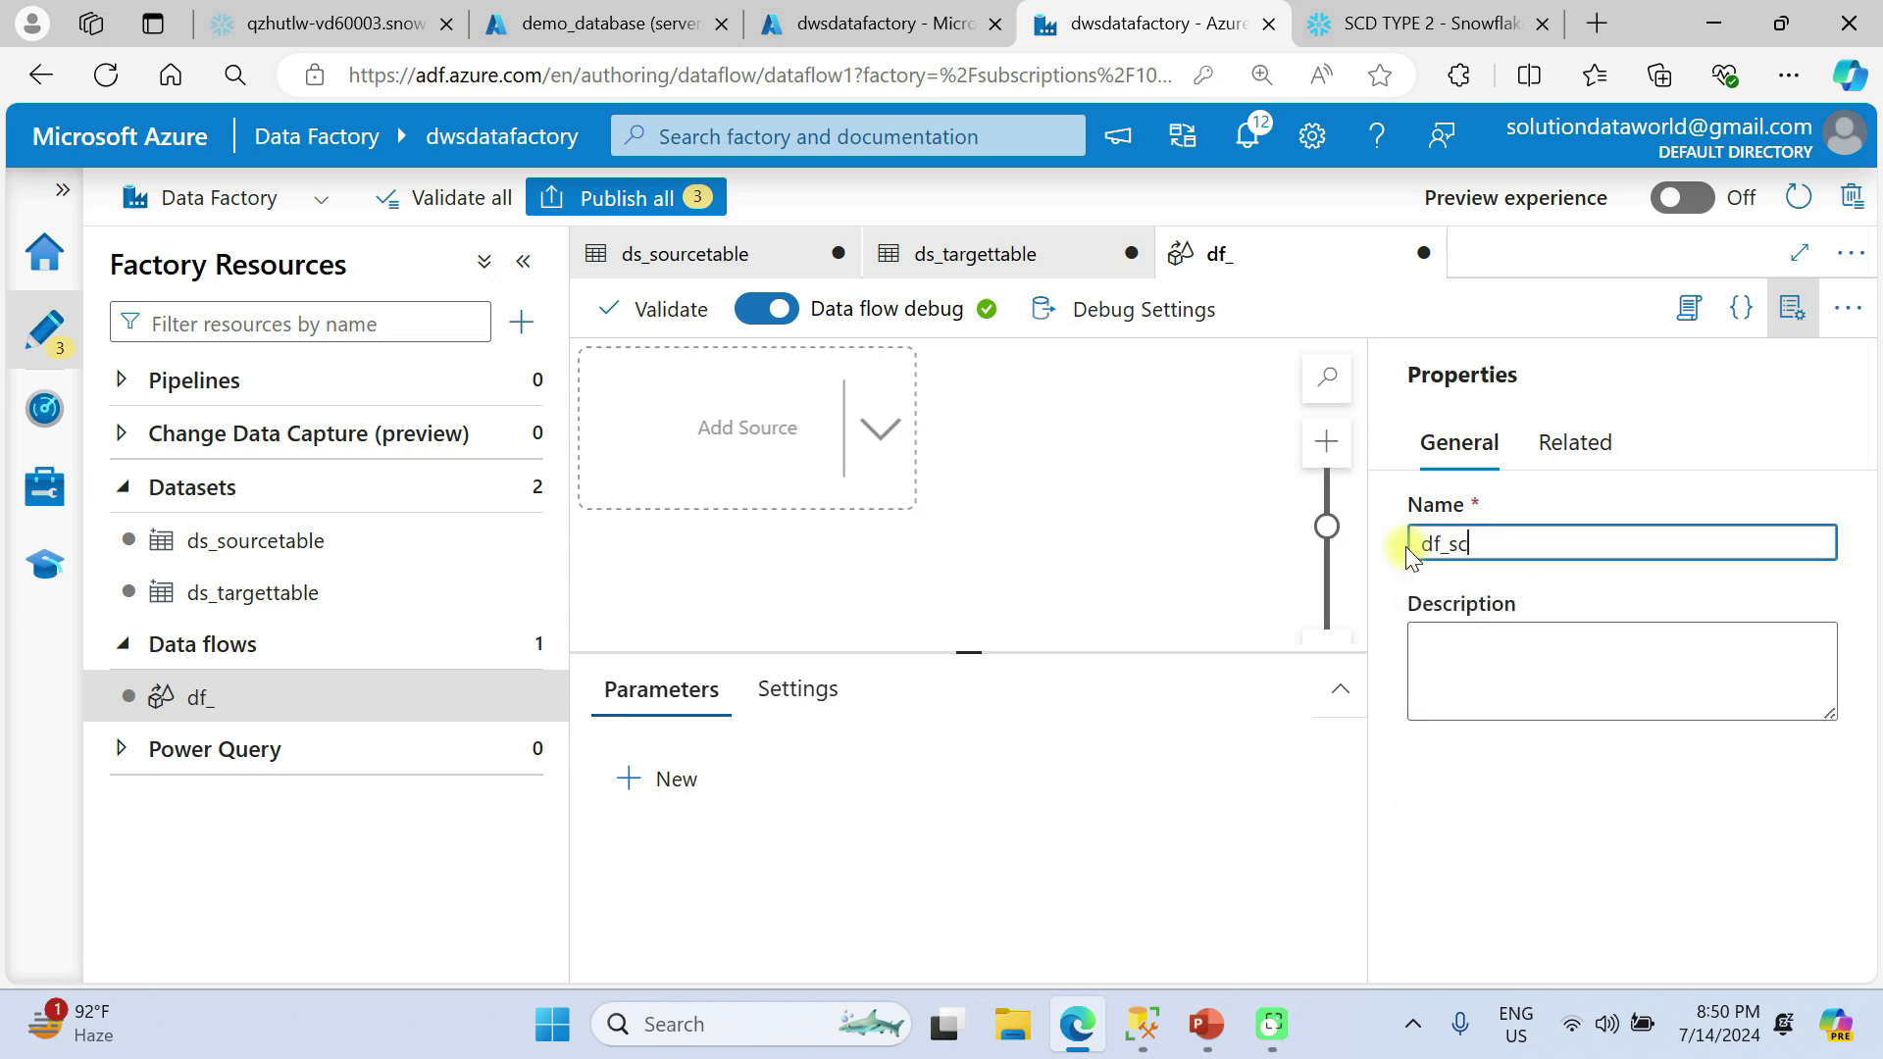
{"action": "type", "text": "dtype2"}
{"action": "left_click", "coordinate": [1795, 309]}
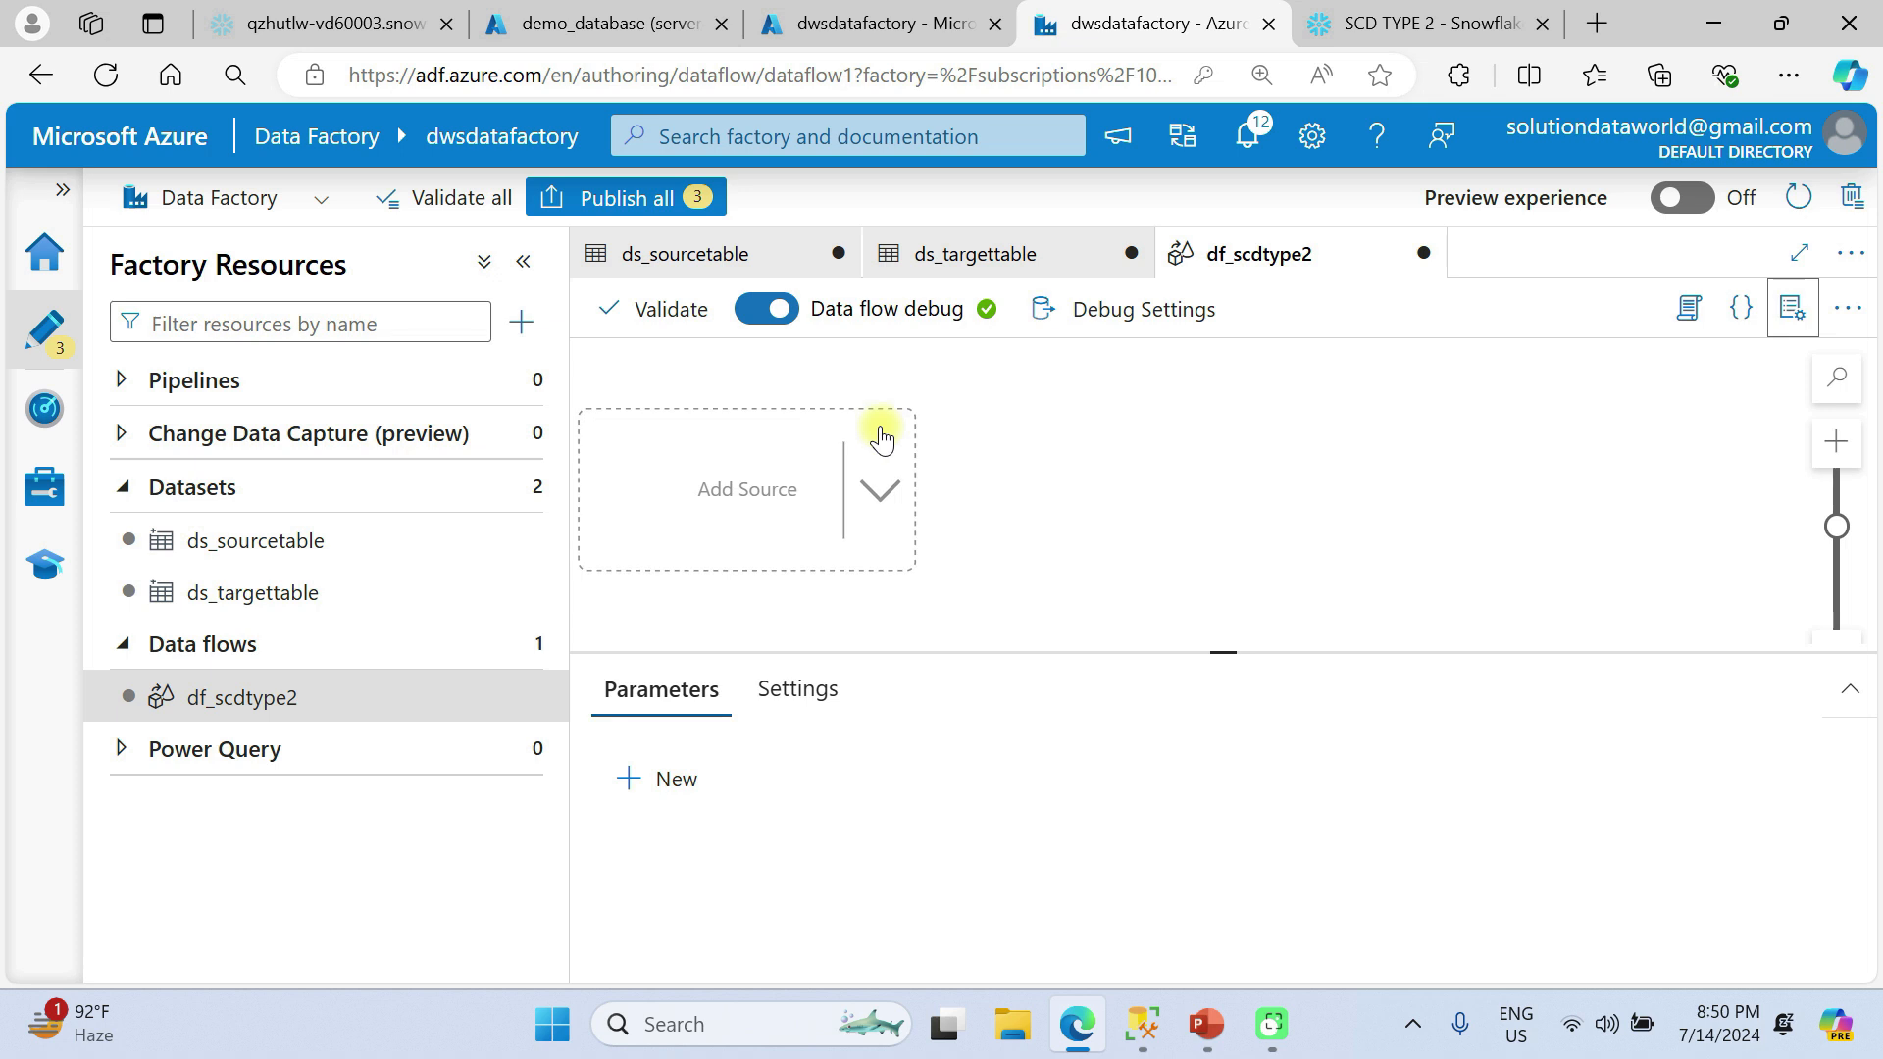
Add a source to the data flow and name its output stream sourcetable.
{"action": "left_click", "coordinate": [878, 498]}
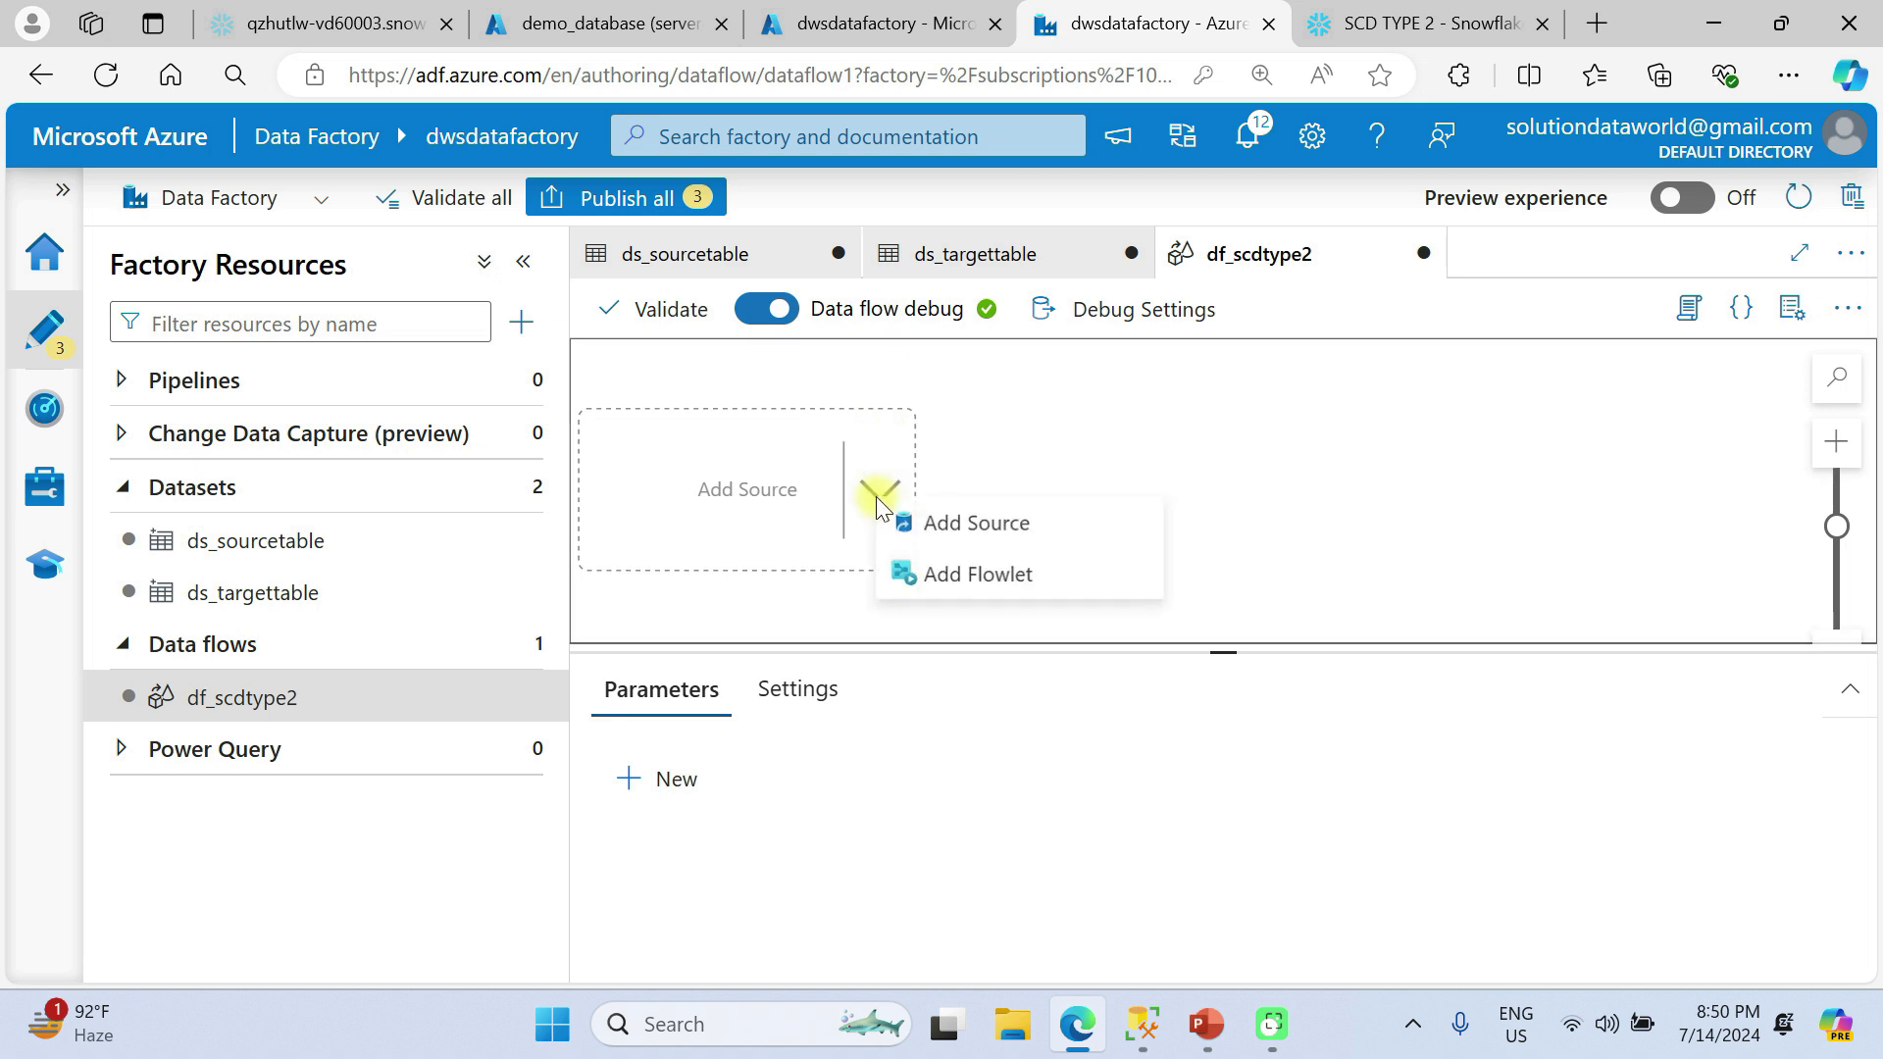
{"action": "left_click", "coordinate": [990, 524]}
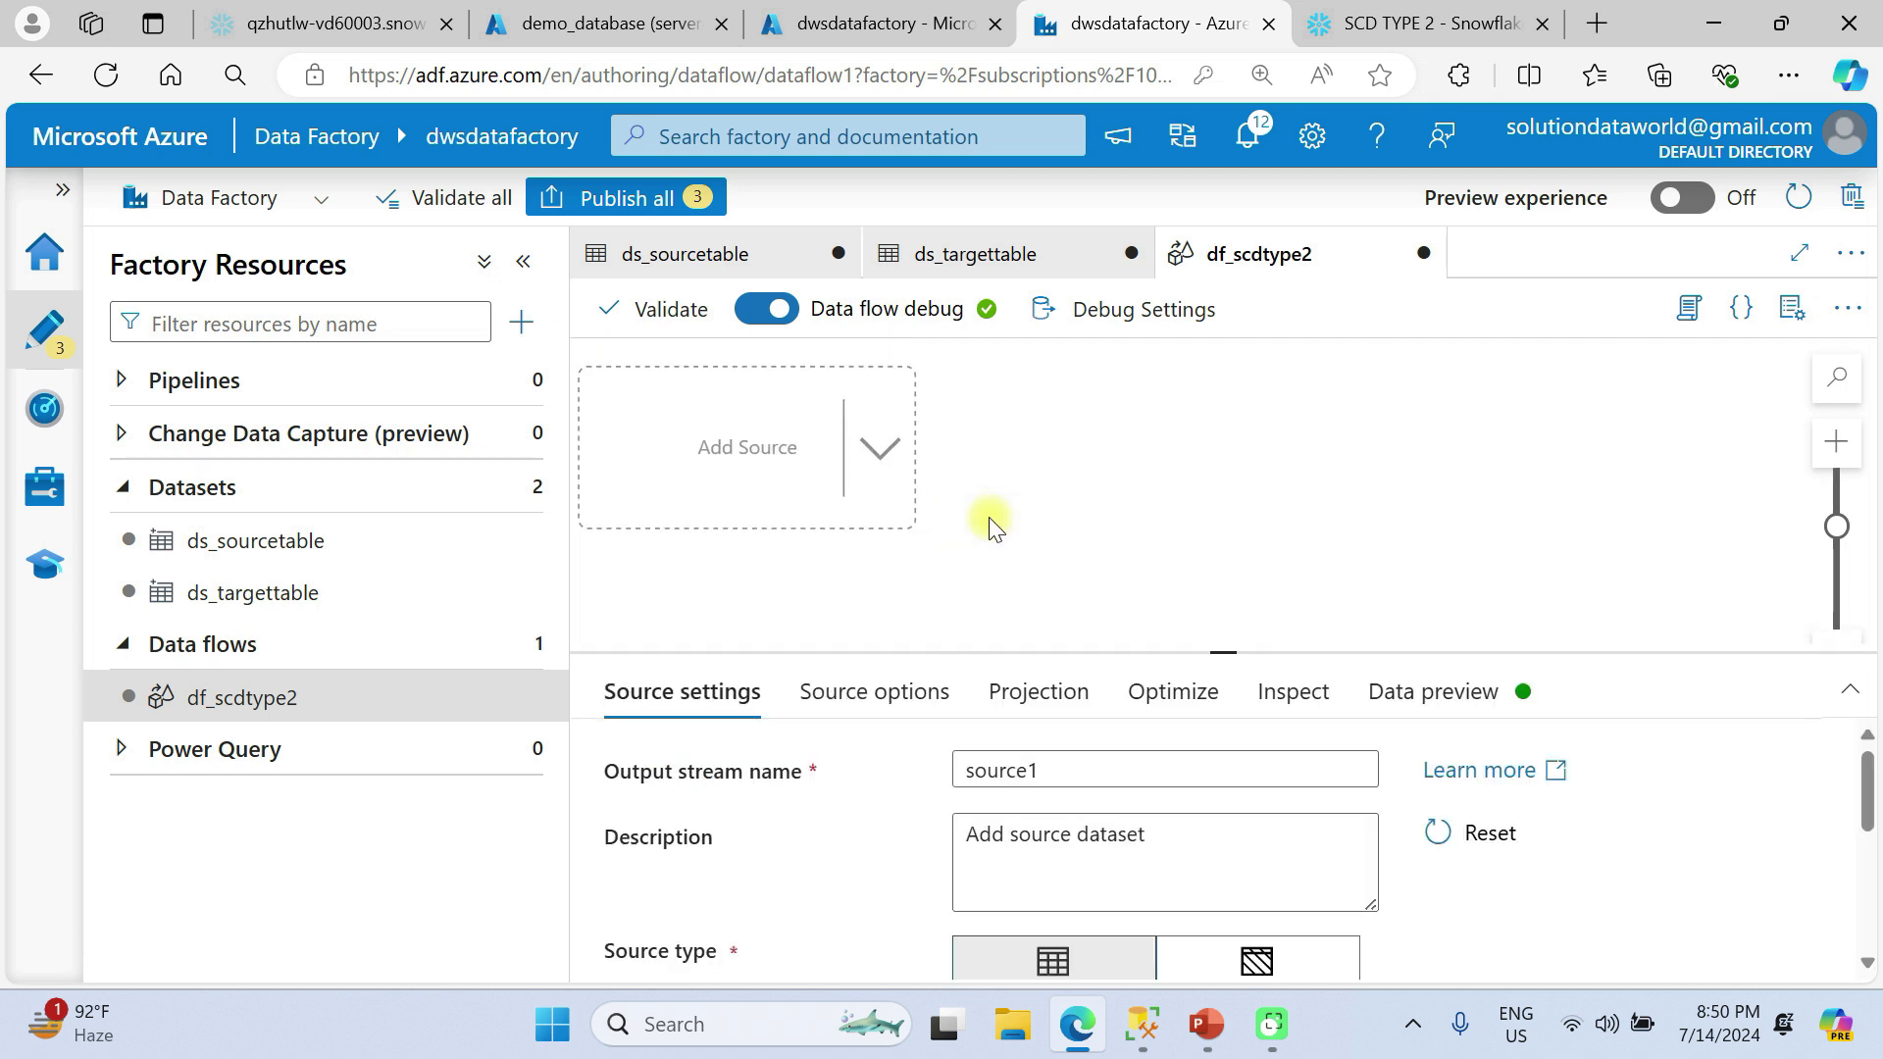
{"action": "left_click_drag", "start_coordinate": [1228, 649], "coordinate": [1229, 502]}
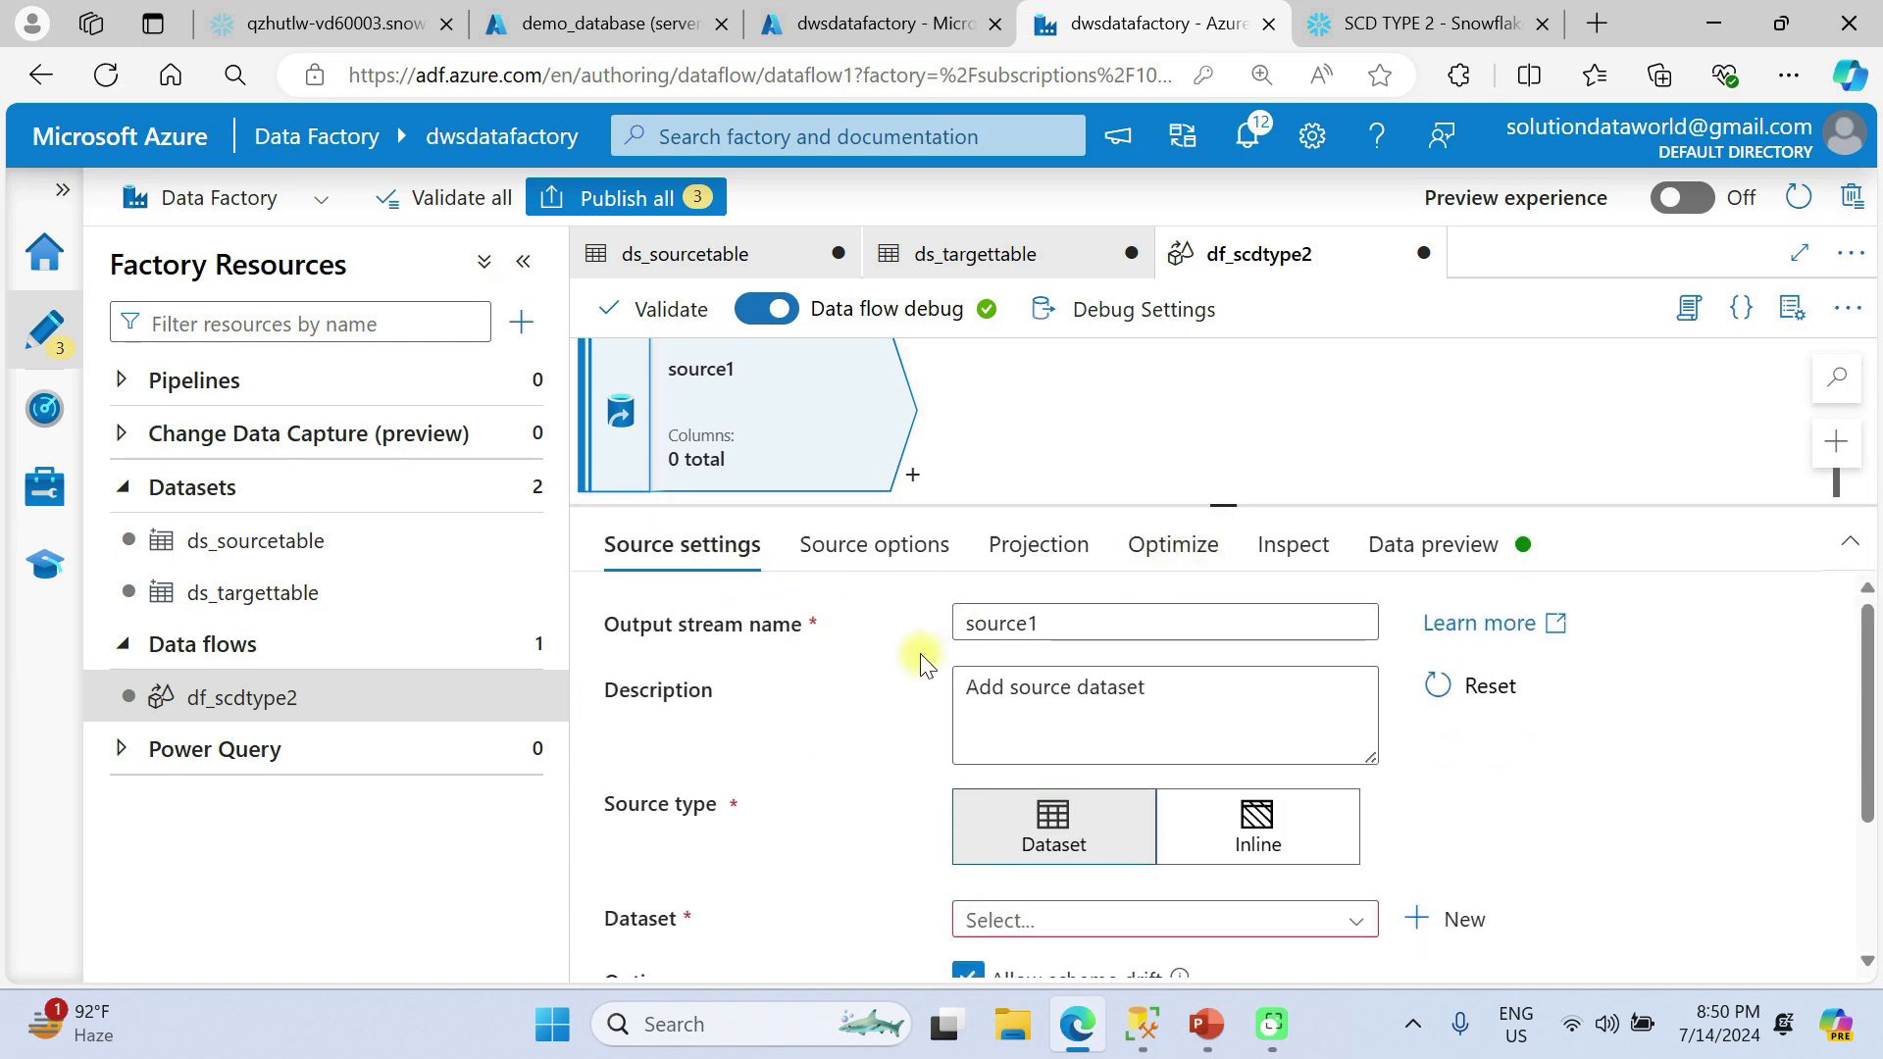
{"action": "scroll", "coordinate": [922, 664], "scroll_direction": "down", "scroll_amount": 1}
{"action": "scroll", "coordinate": [918, 642], "scroll_direction": "up", "scroll_amount": 1}
{"action": "left_click", "coordinate": [1086, 622]}
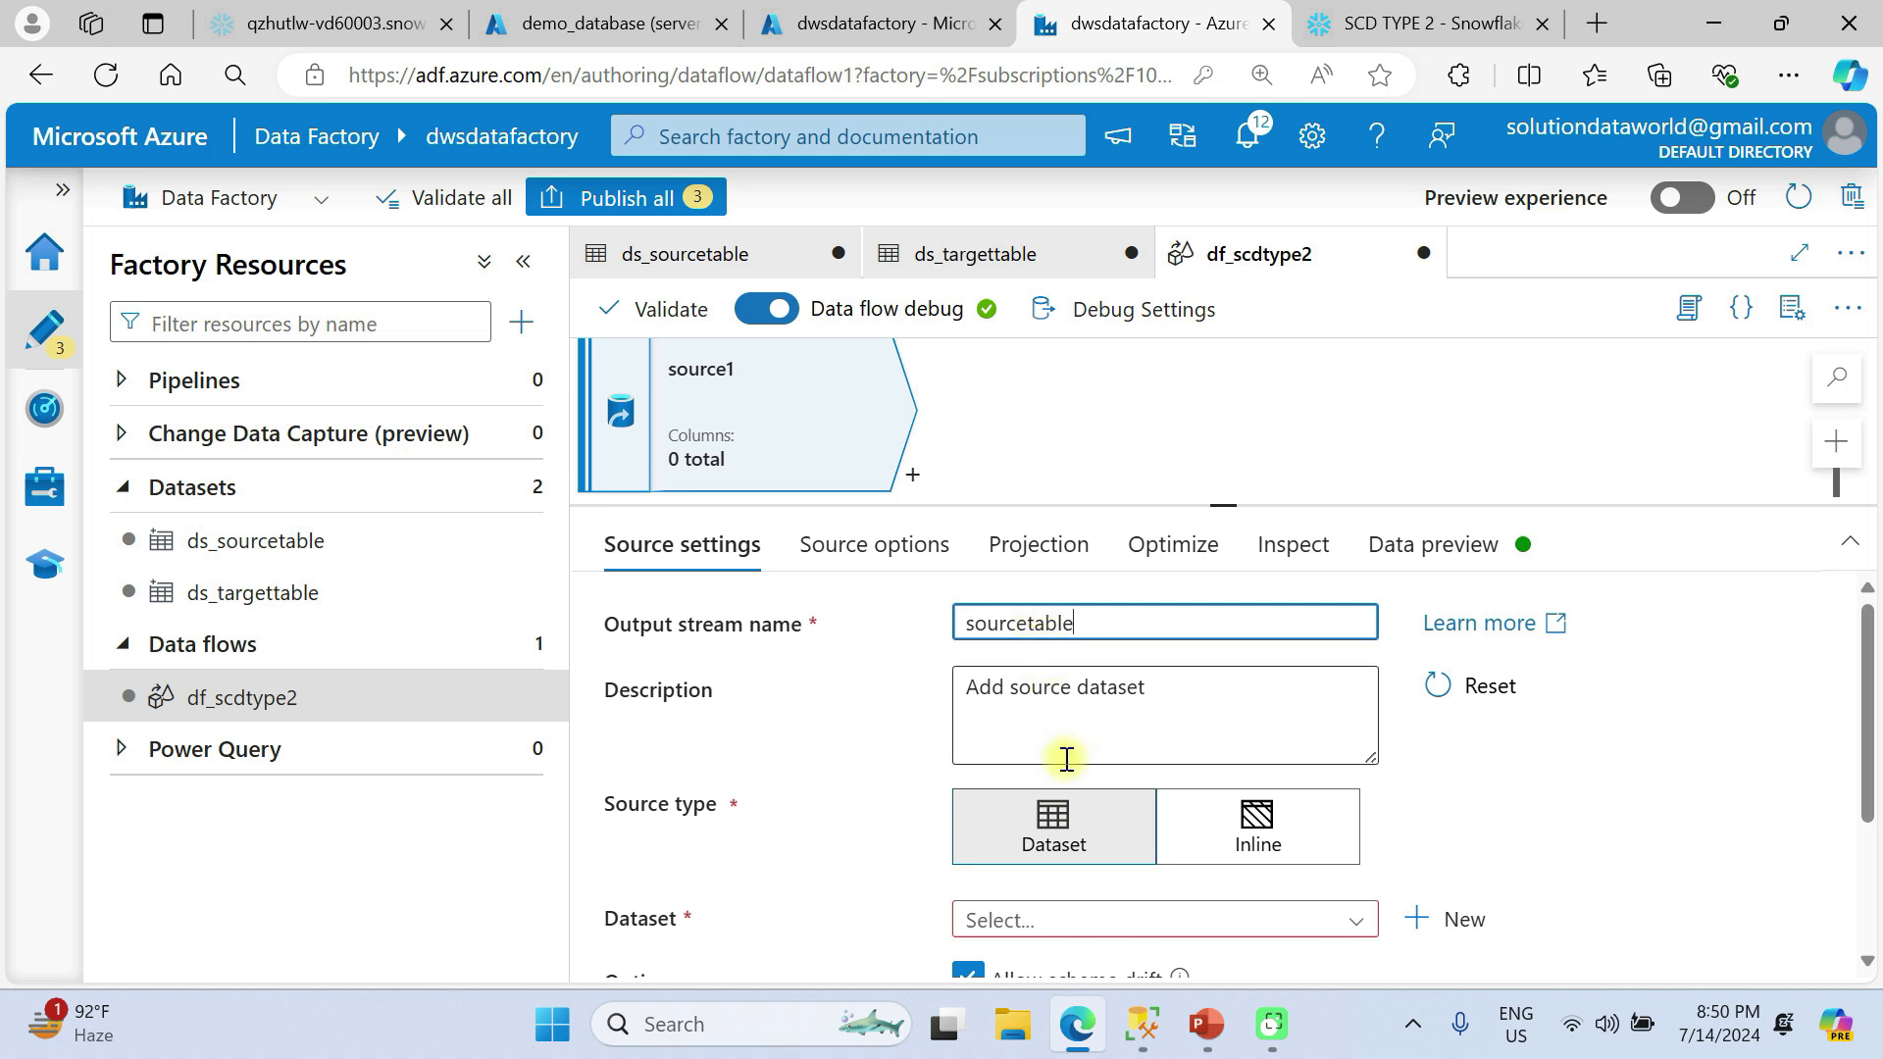
Assign the ds_sourcetable dataset to the sourcetable source.
{"action": "scroll", "coordinate": [1063, 756], "scroll_direction": "down", "scroll_amount": 2}
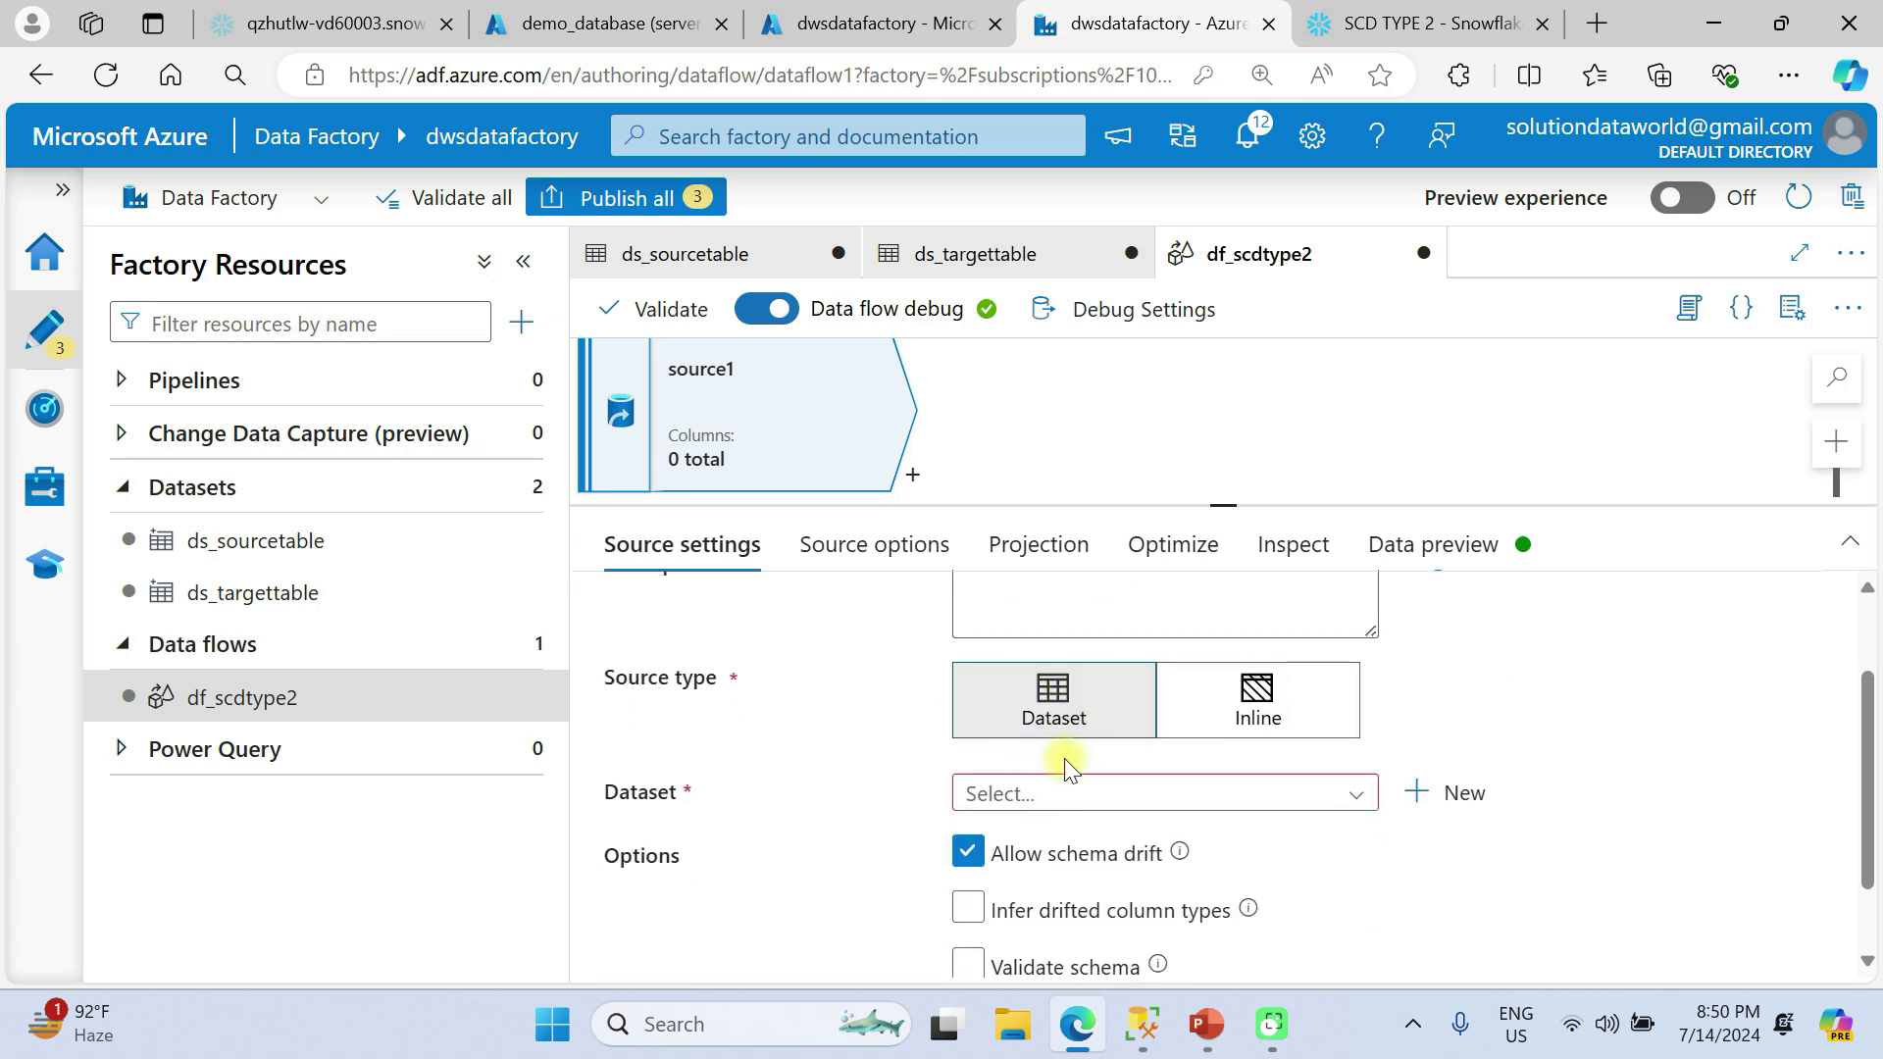
{"action": "left_click", "coordinate": [1088, 813]}
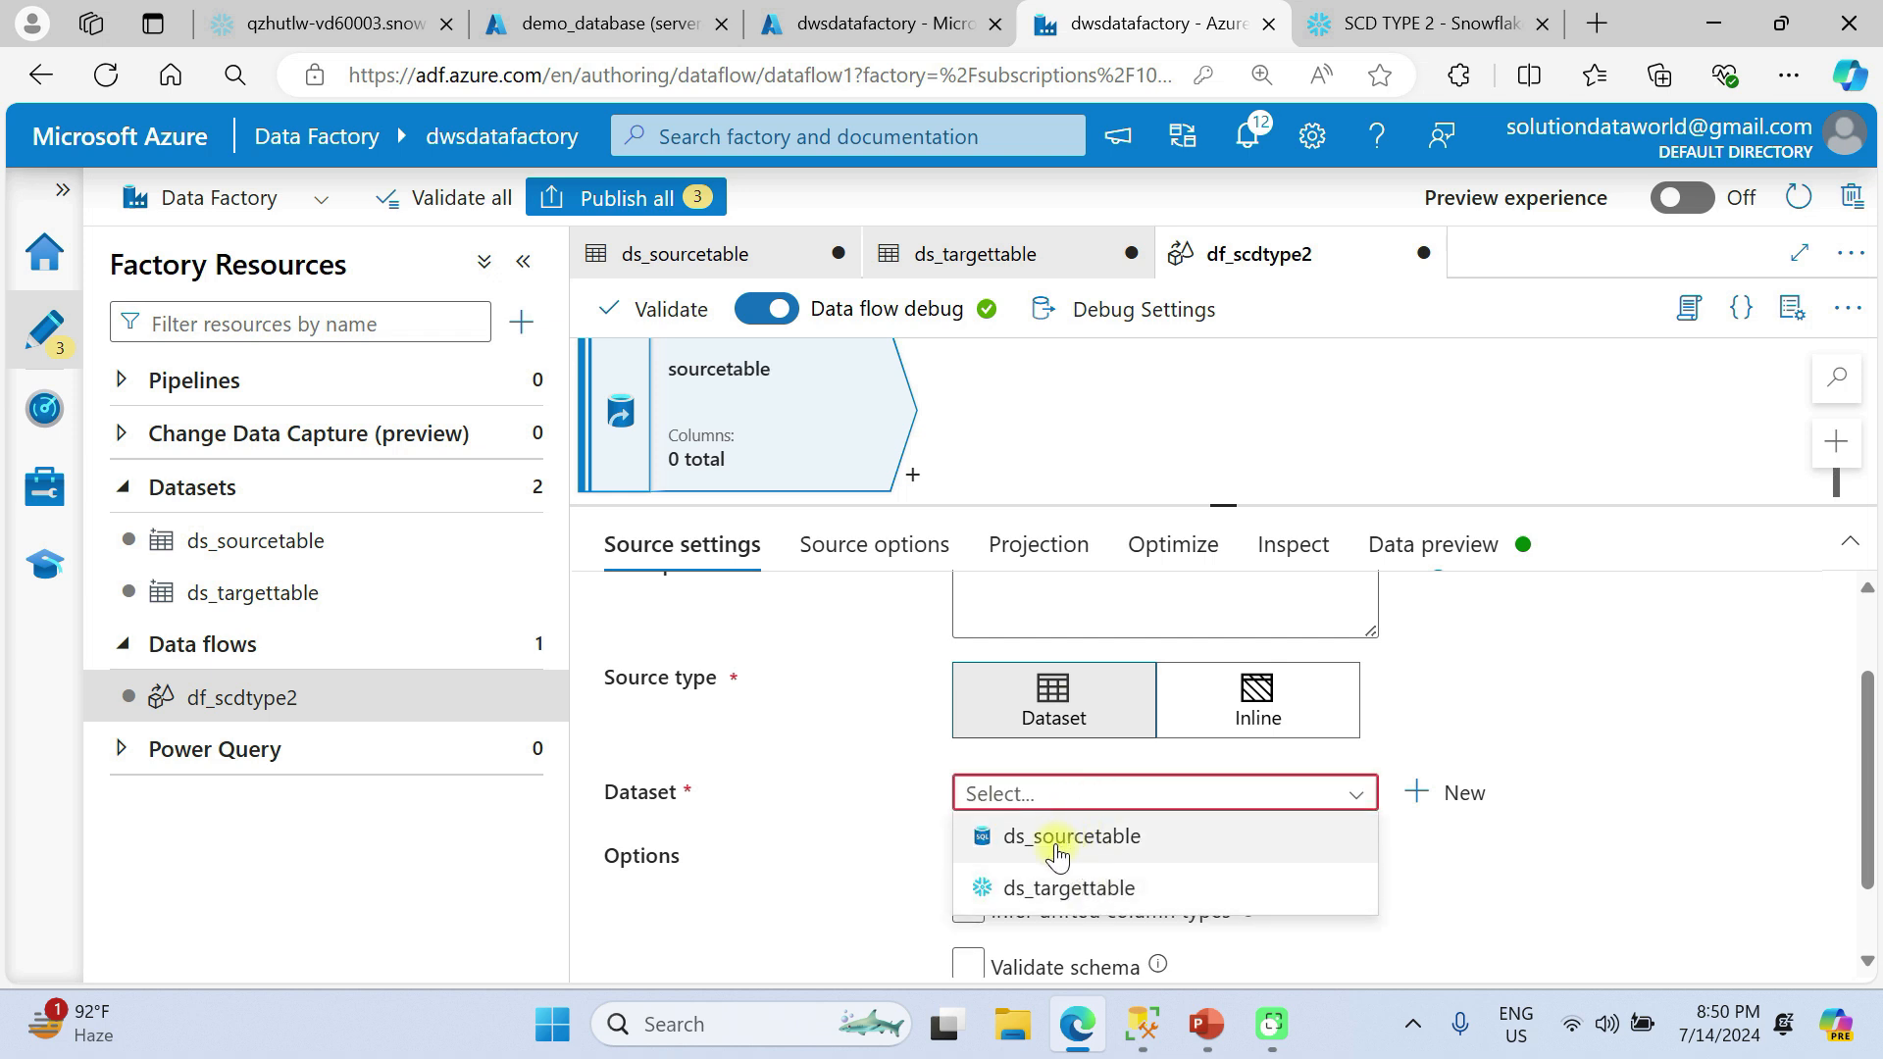
{"action": "left_click", "coordinate": [1068, 856]}
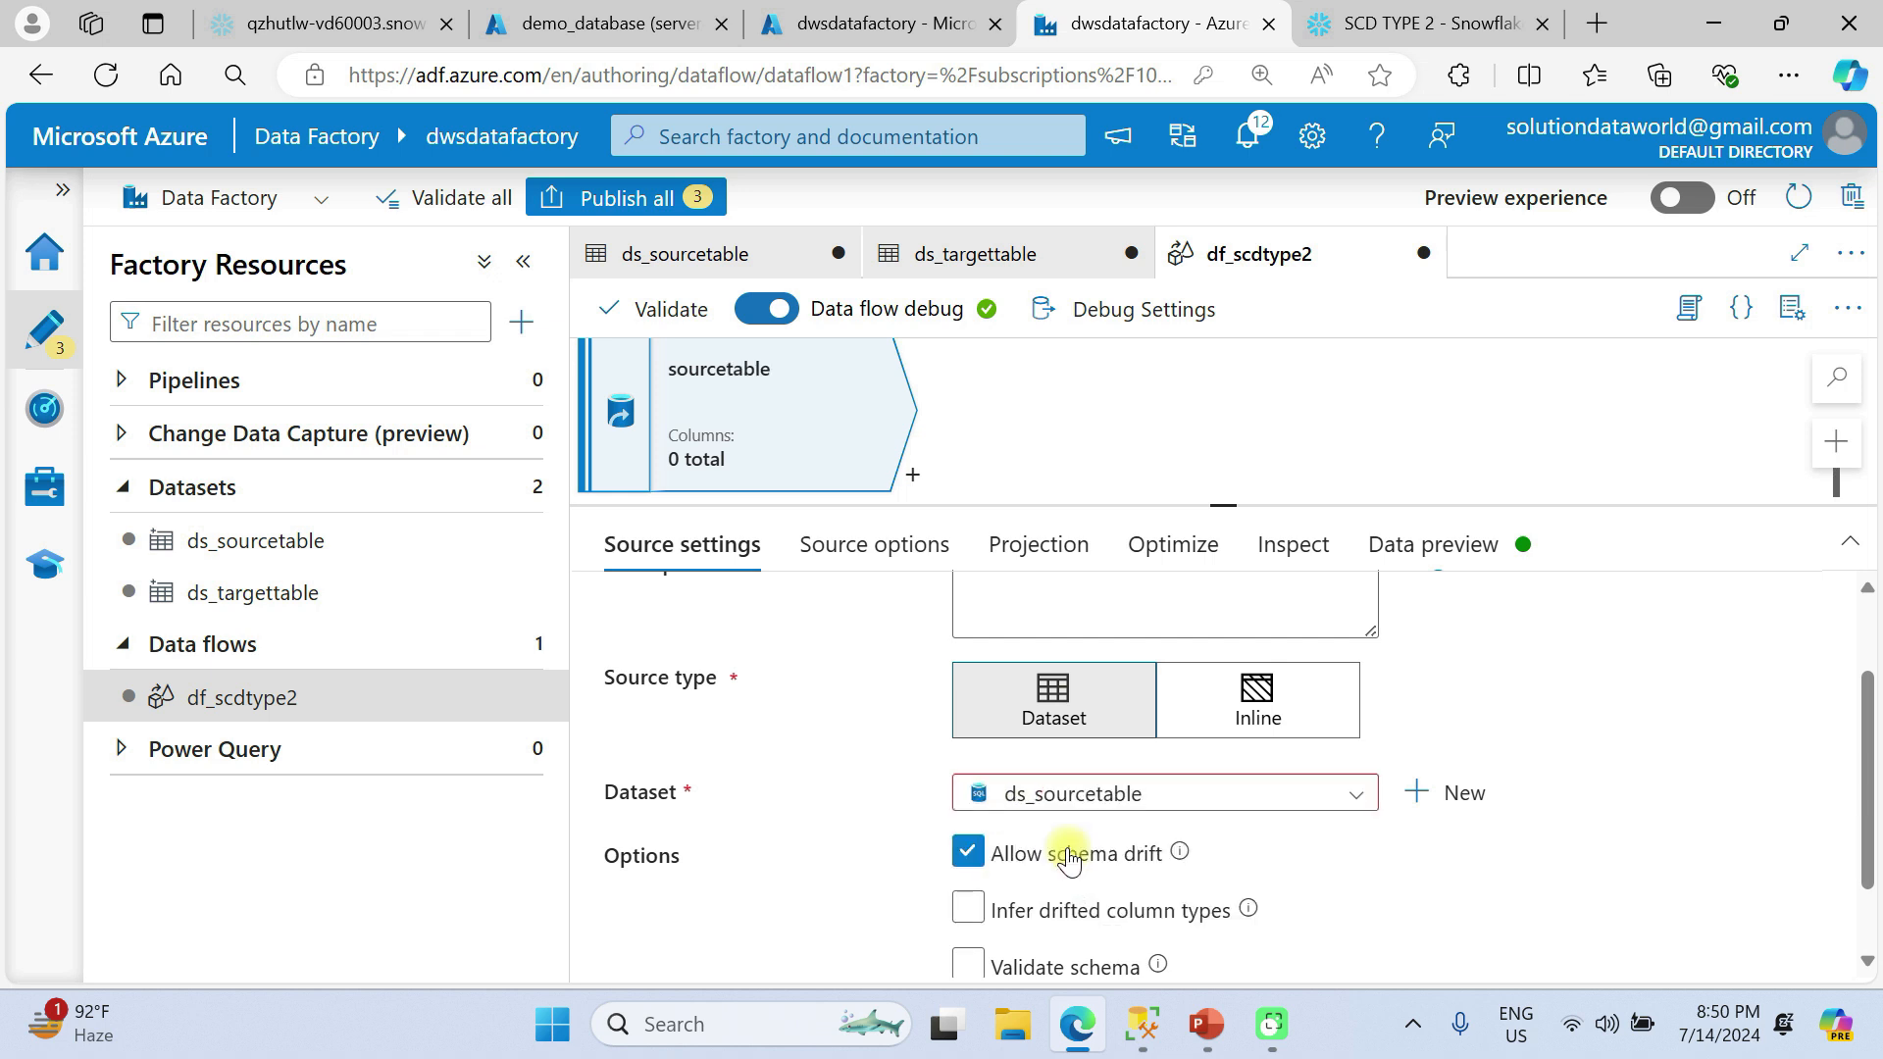
{"action": "scroll", "coordinate": [1288, 863], "scroll_direction": "down", "scroll_amount": 2}
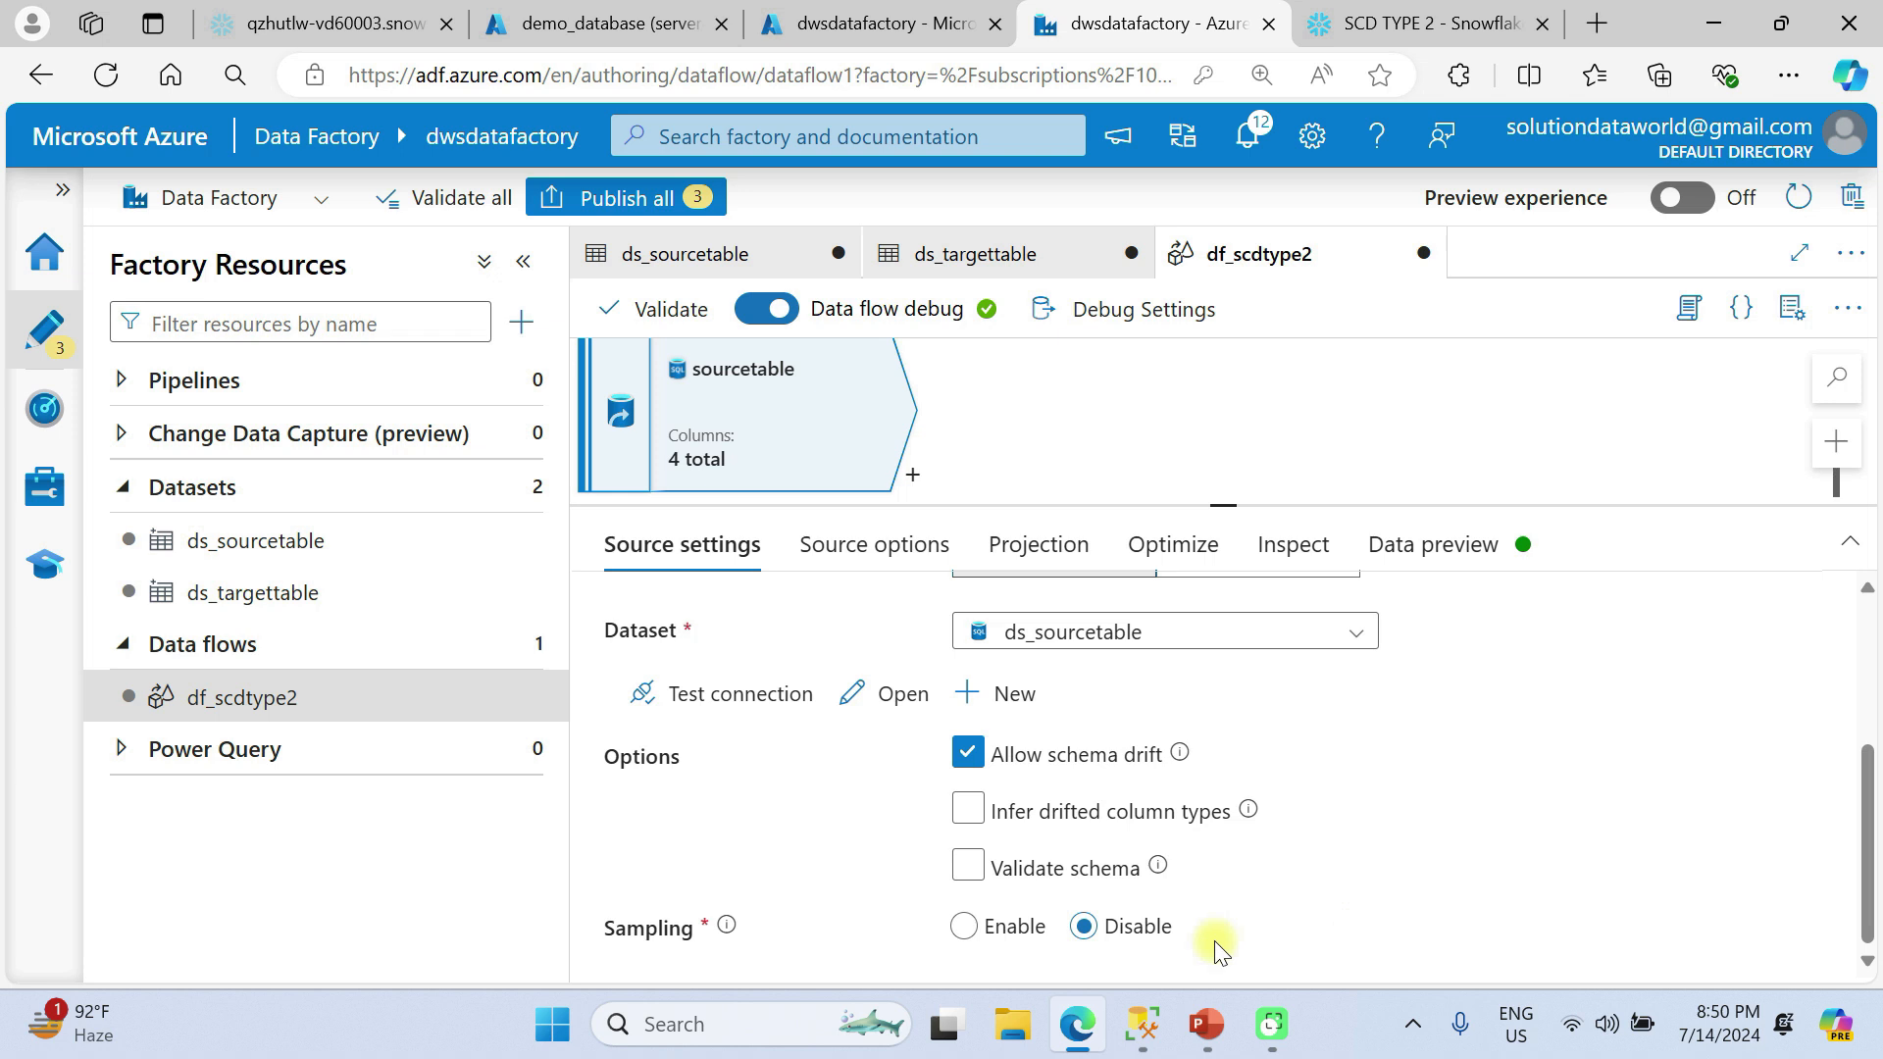
Review the sourcetable source's options, projection, partitioning and column list, and refresh its data preview.
{"action": "left_click", "coordinate": [875, 549]}
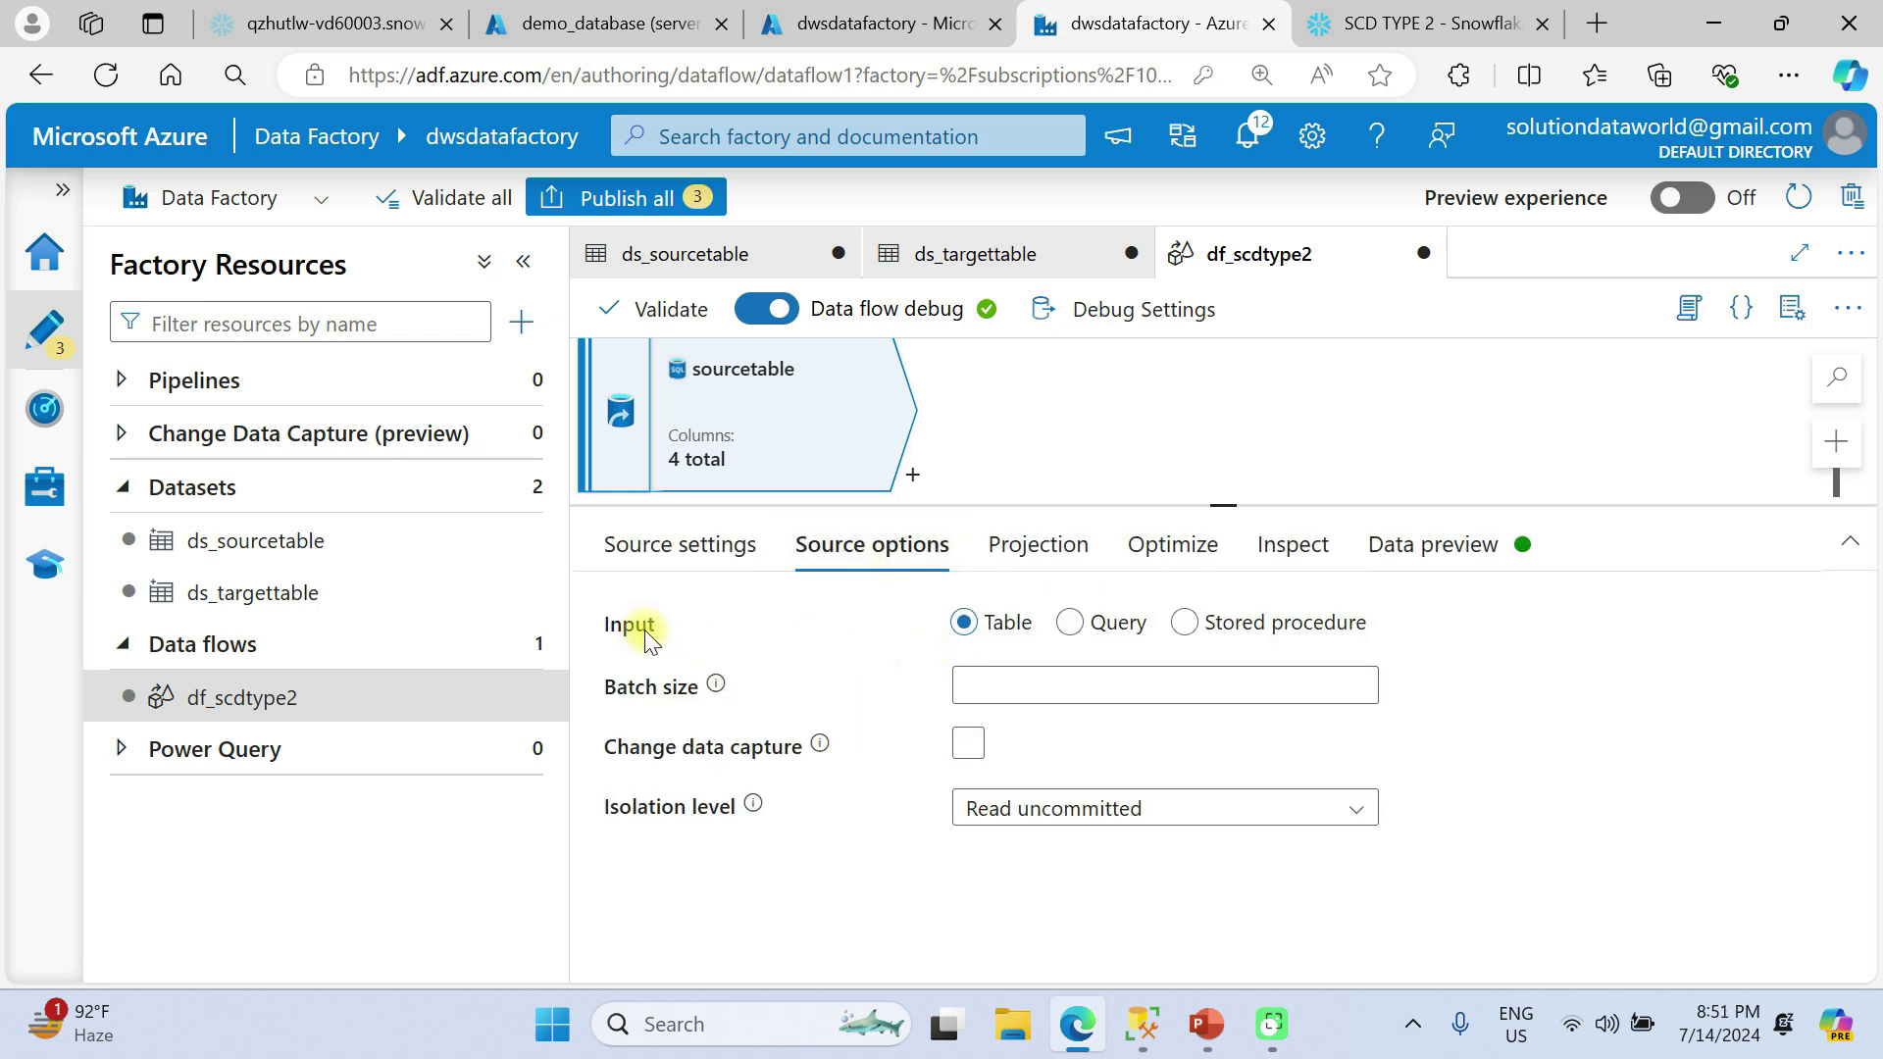
{"action": "left_click", "coordinate": [1089, 644]}
{"action": "left_click", "coordinate": [1039, 545]}
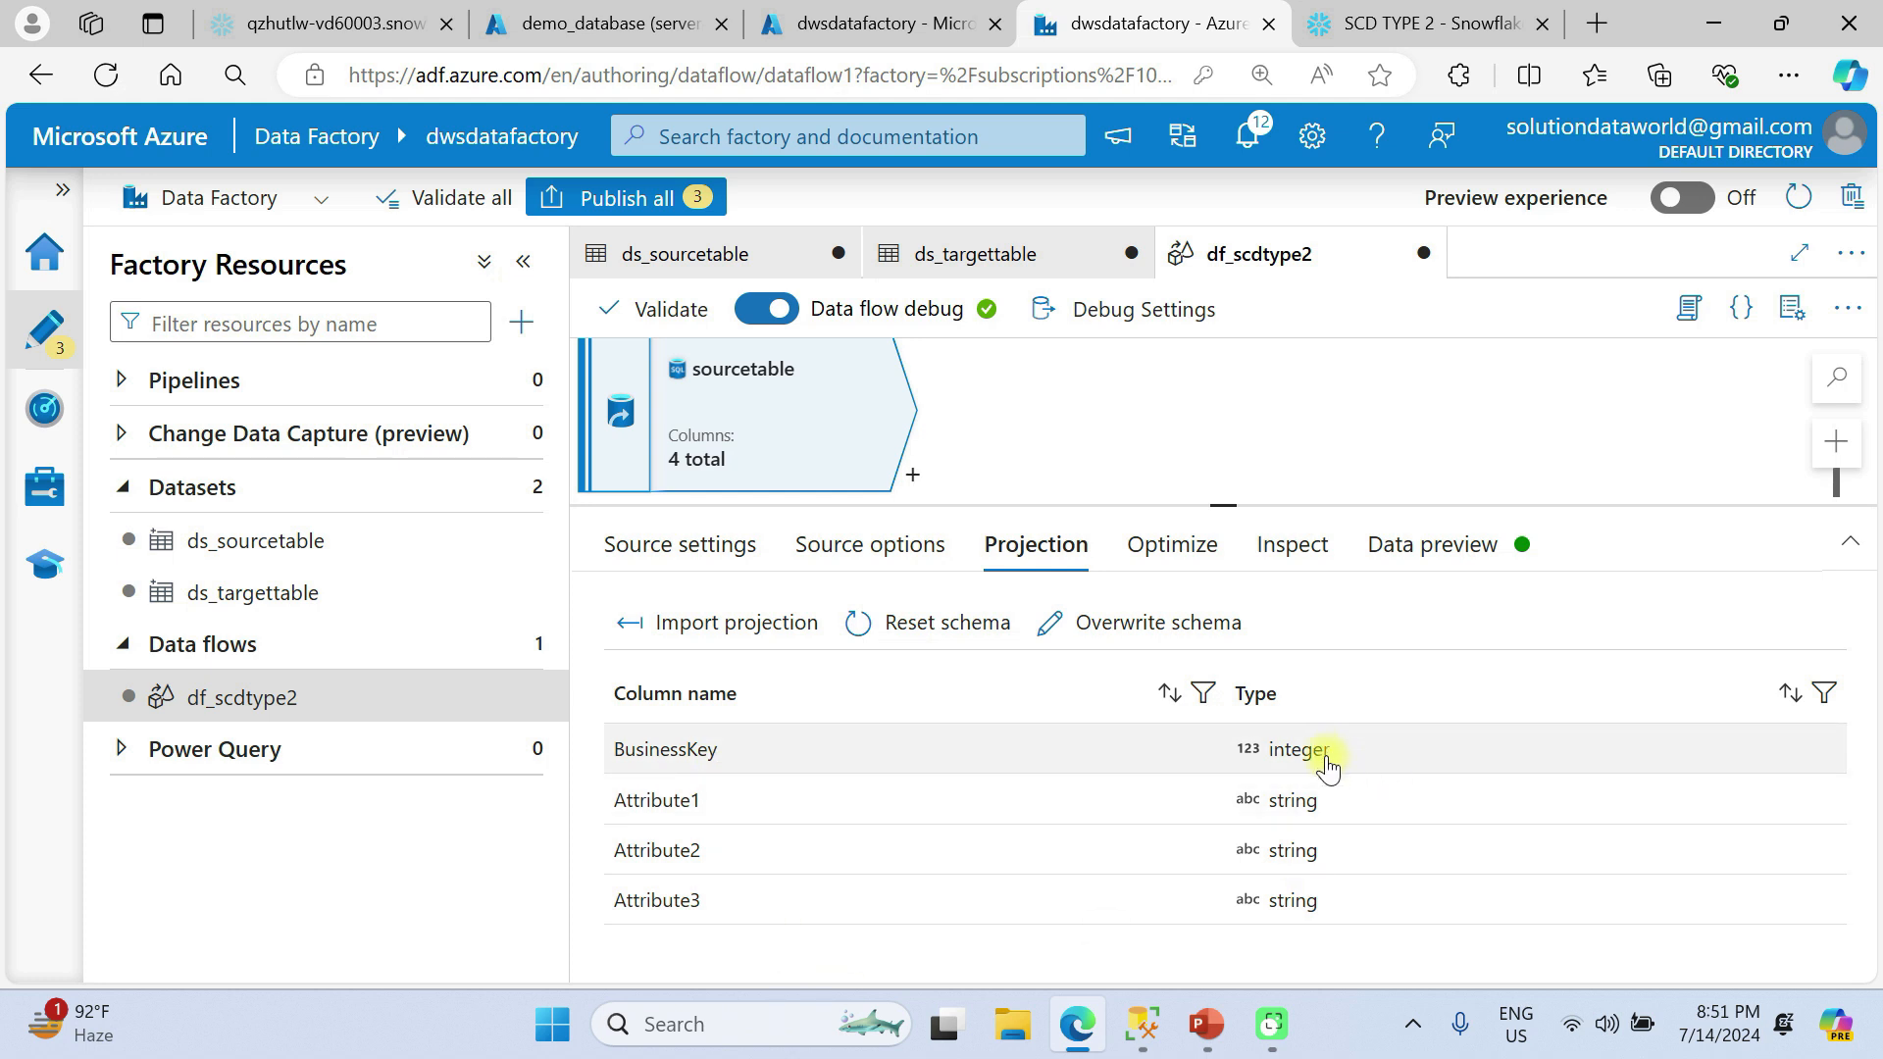
{"action": "left_click", "coordinate": [1169, 544]}
{"action": "left_click", "coordinate": [1027, 551]}
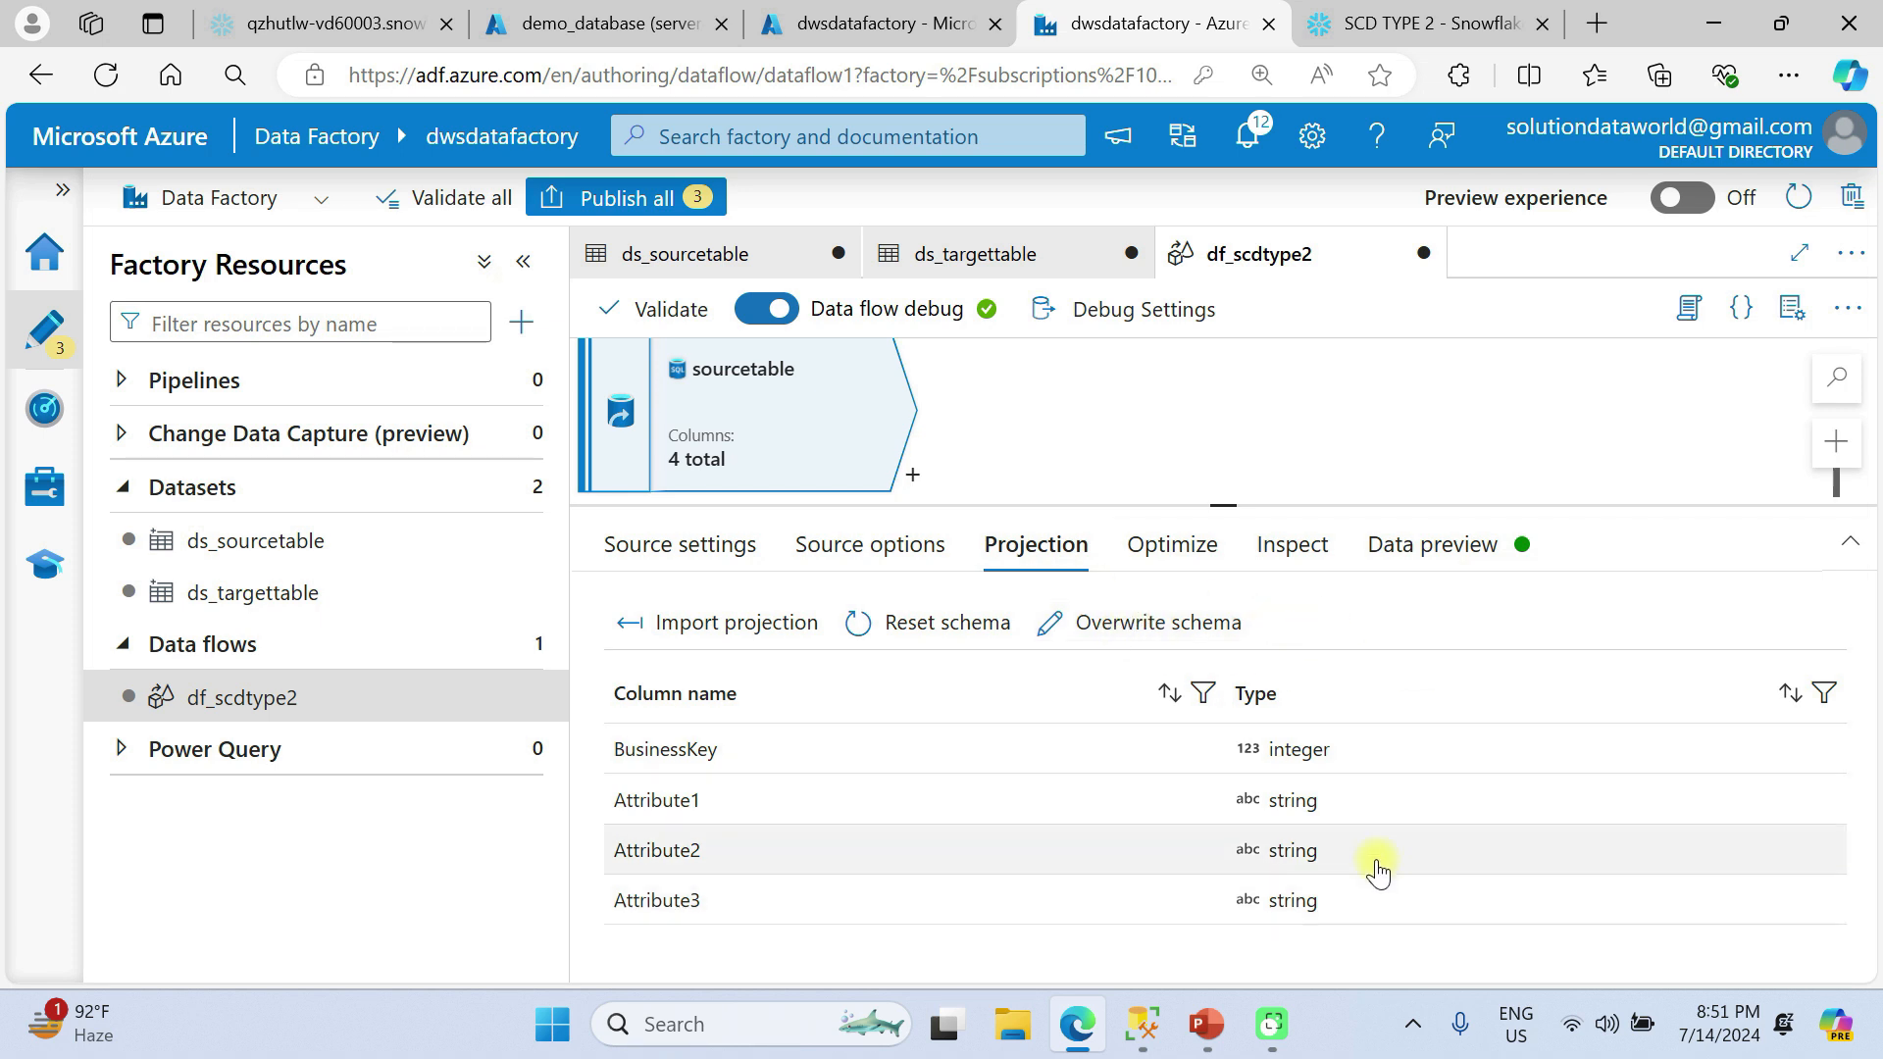
{"action": "left_click", "coordinate": [1182, 551]}
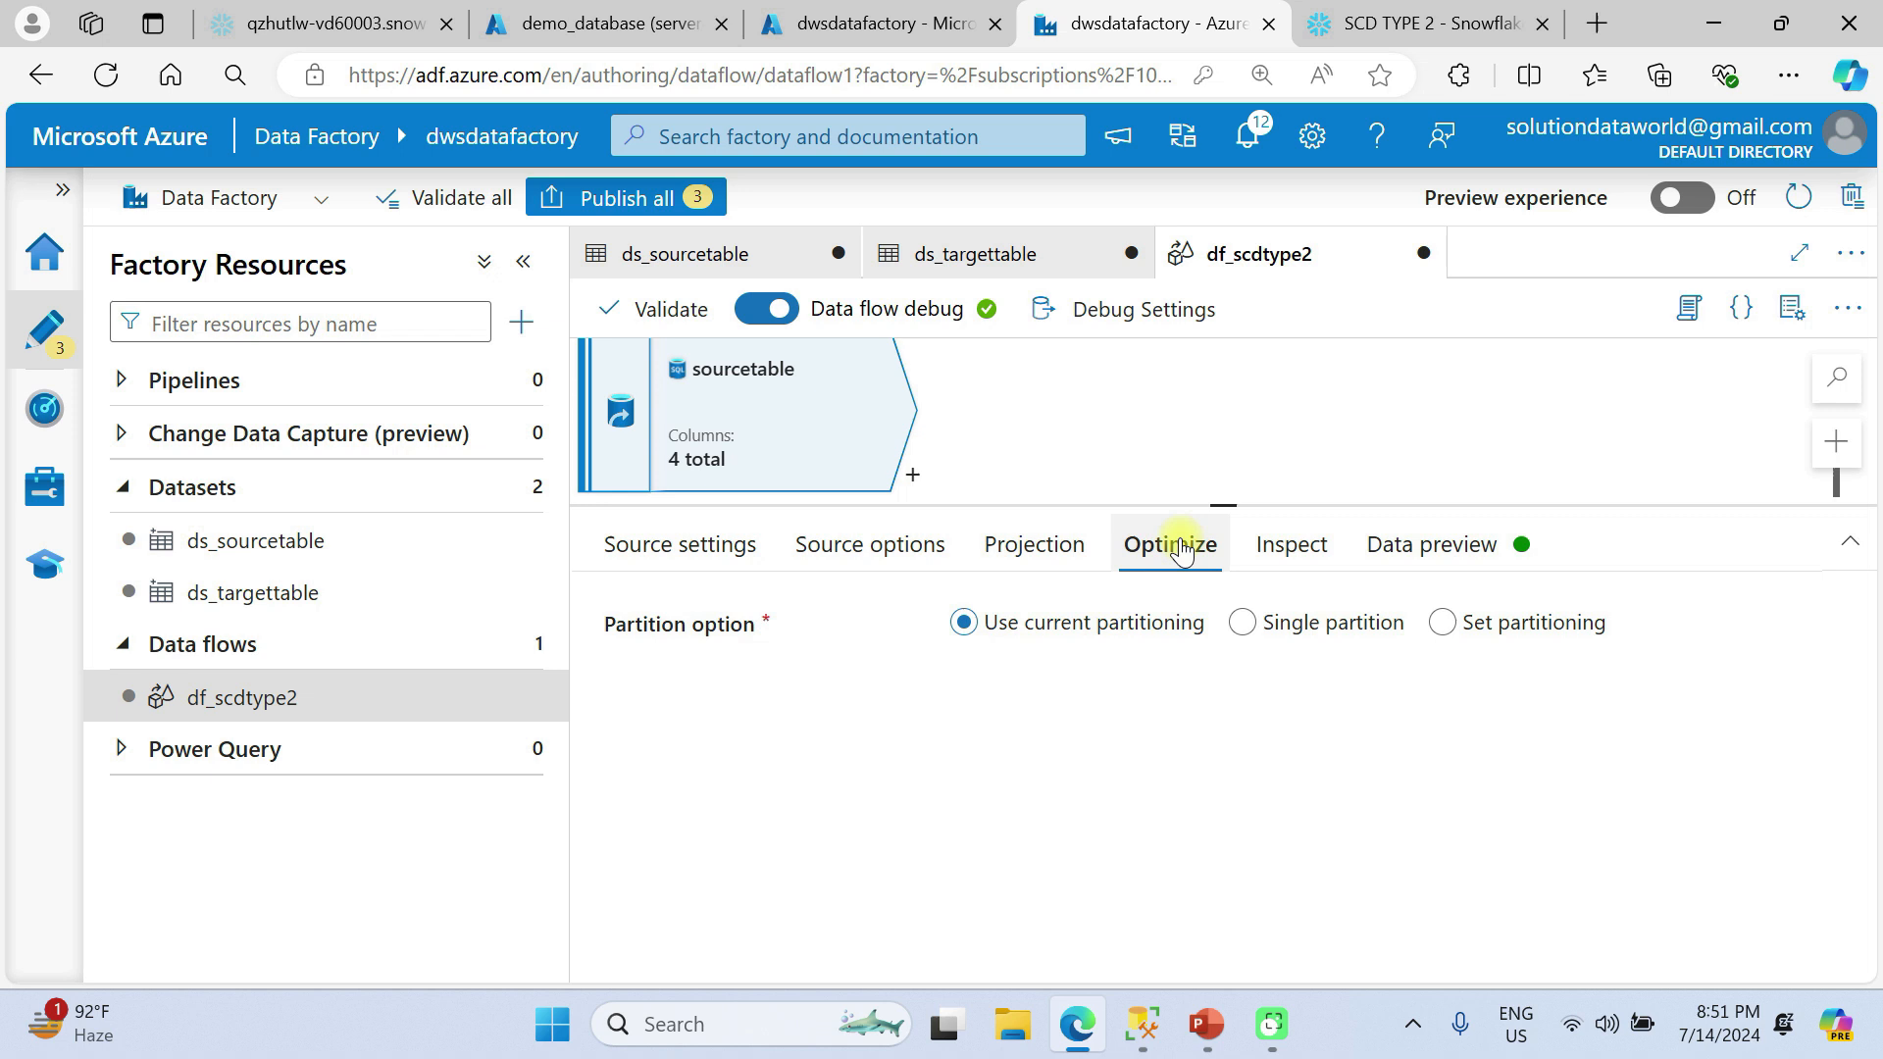
{"action": "left_click", "coordinate": [1277, 545]}
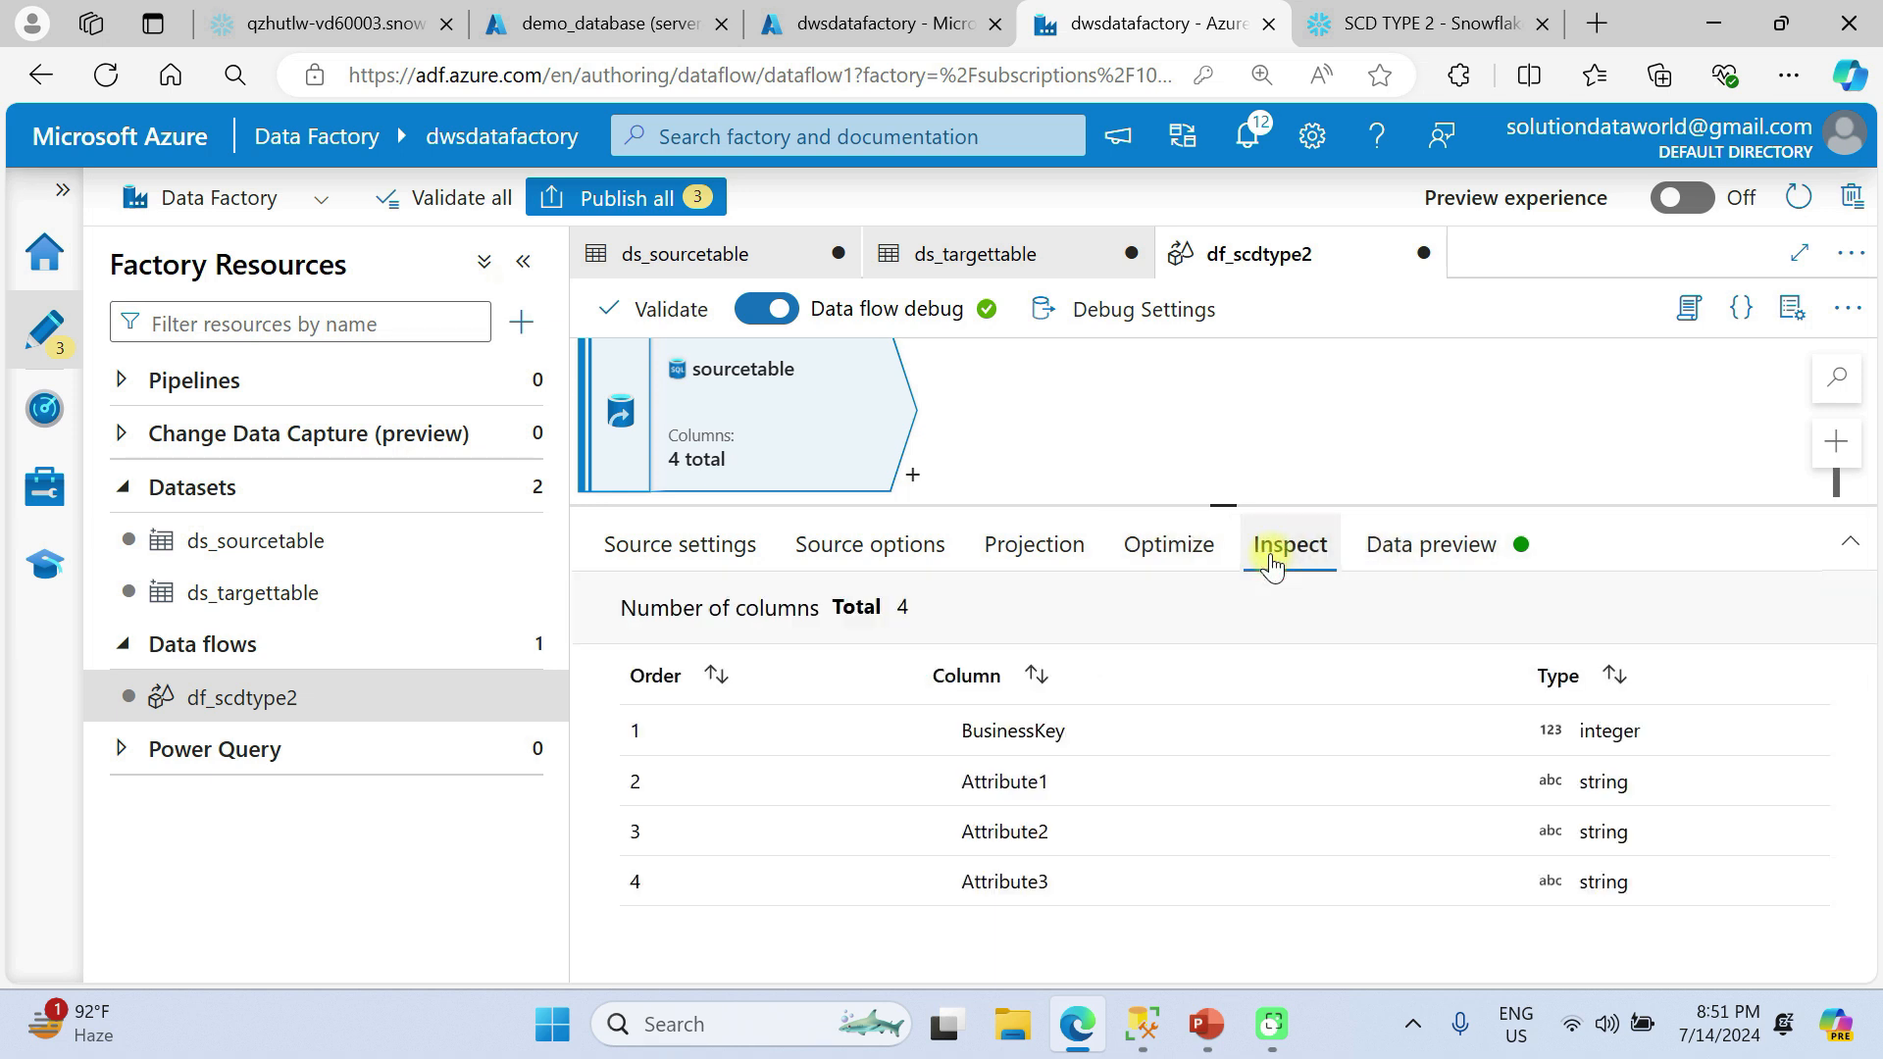
{"action": "left_click", "coordinate": [1393, 552]}
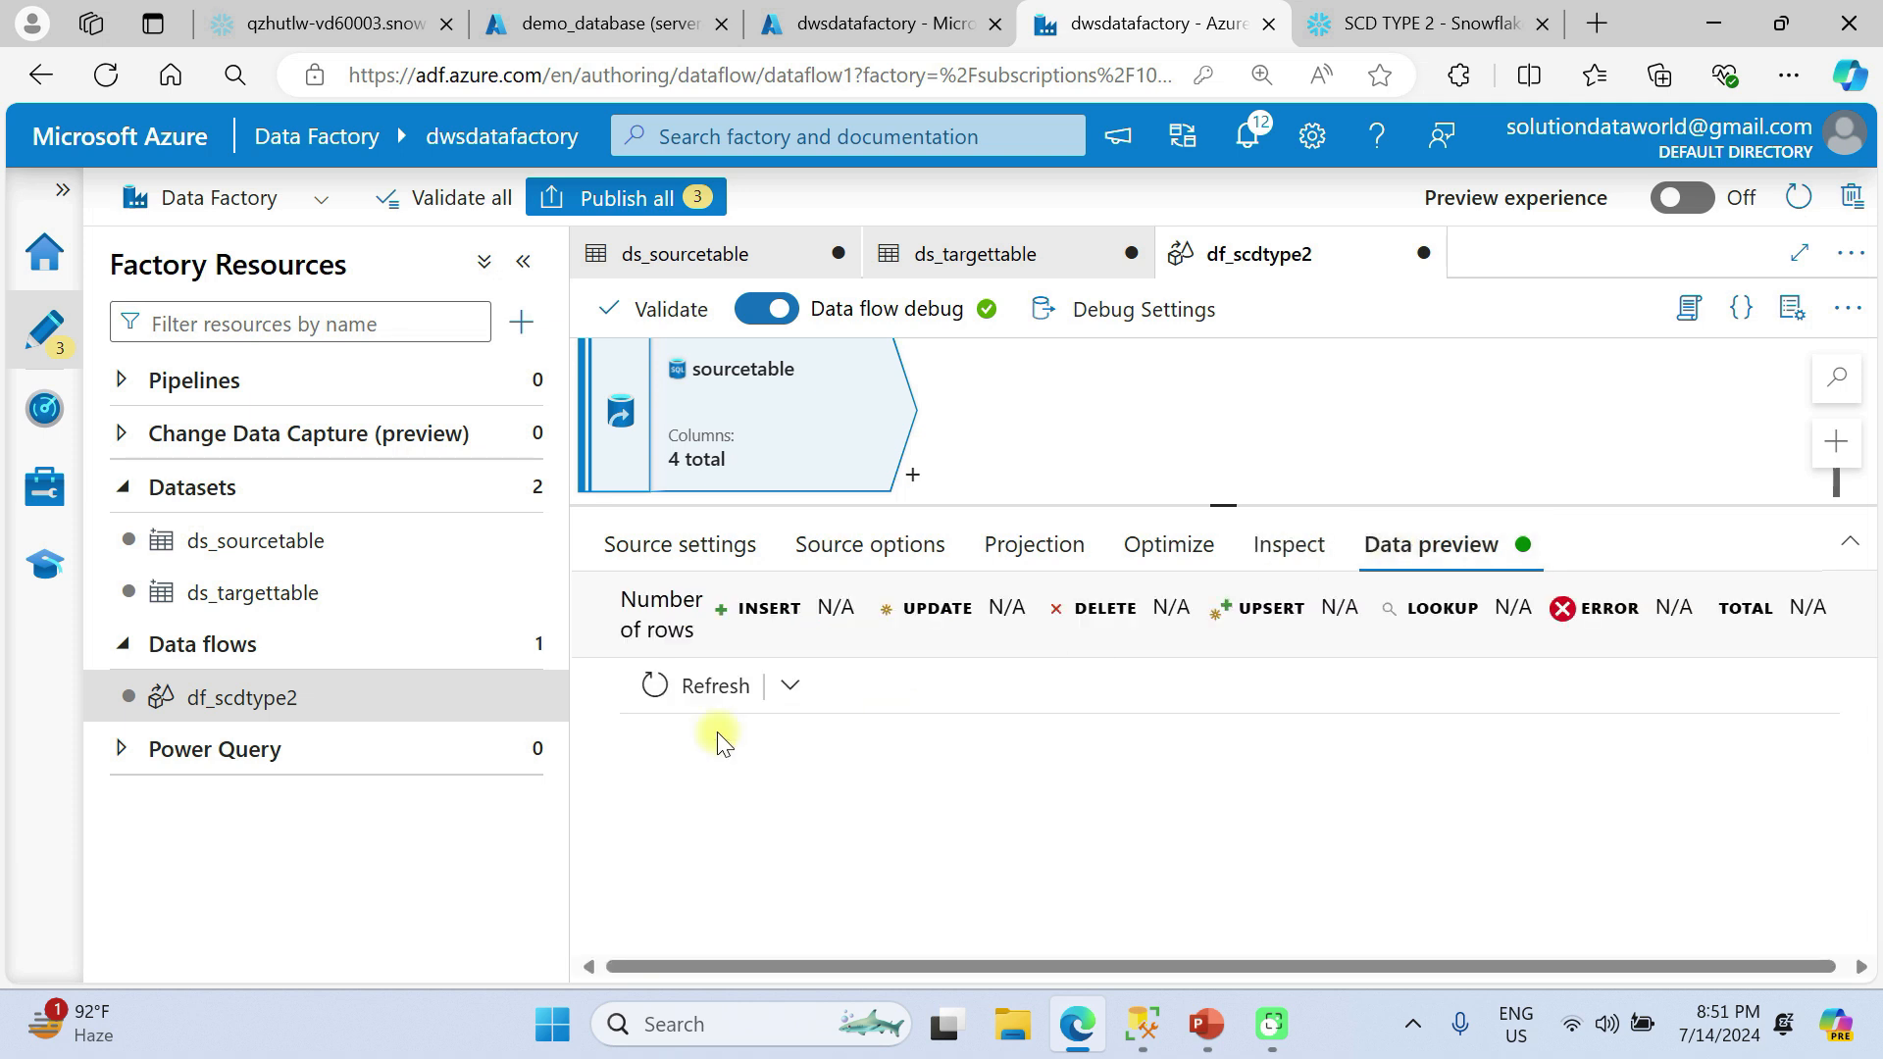
{"action": "left_click", "coordinate": [651, 689]}
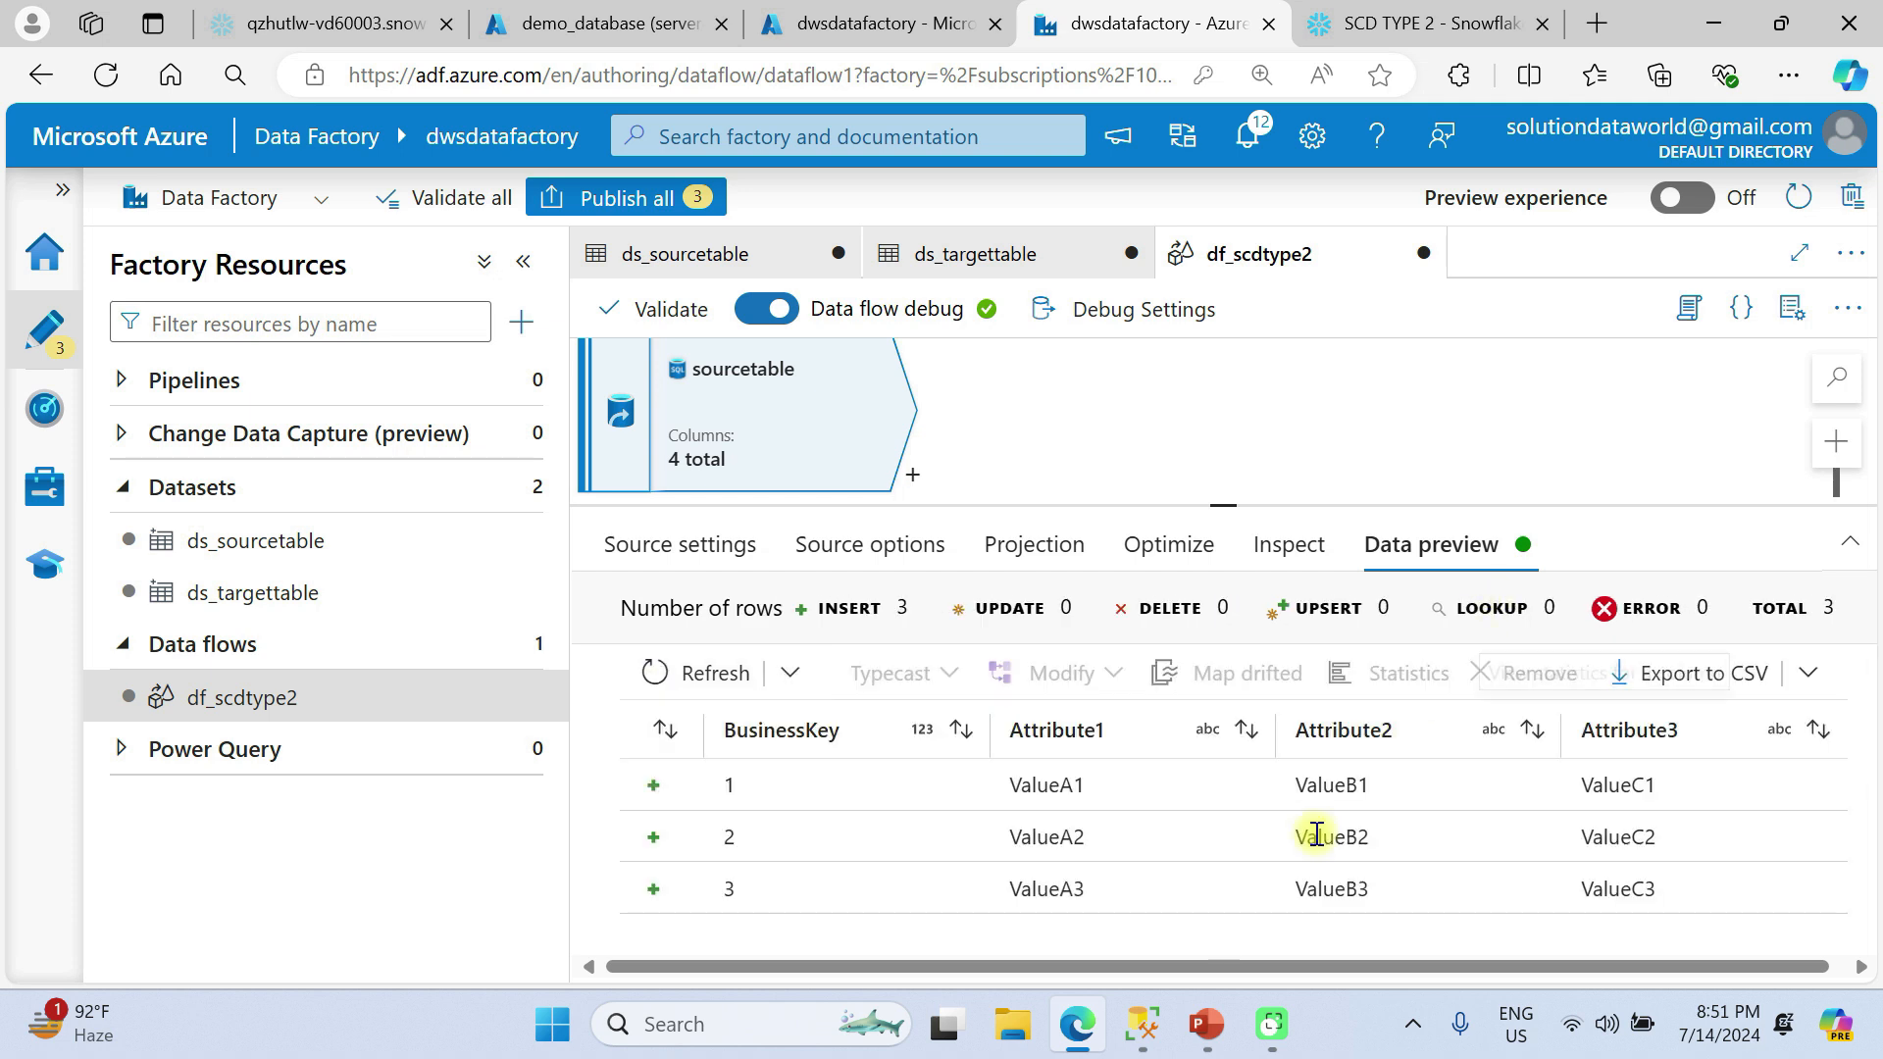
Add a second source below sourcetable and name its output stream sourceTarget.
{"action": "left_click_drag", "start_coordinate": [1224, 506], "coordinate": [1225, 761]}
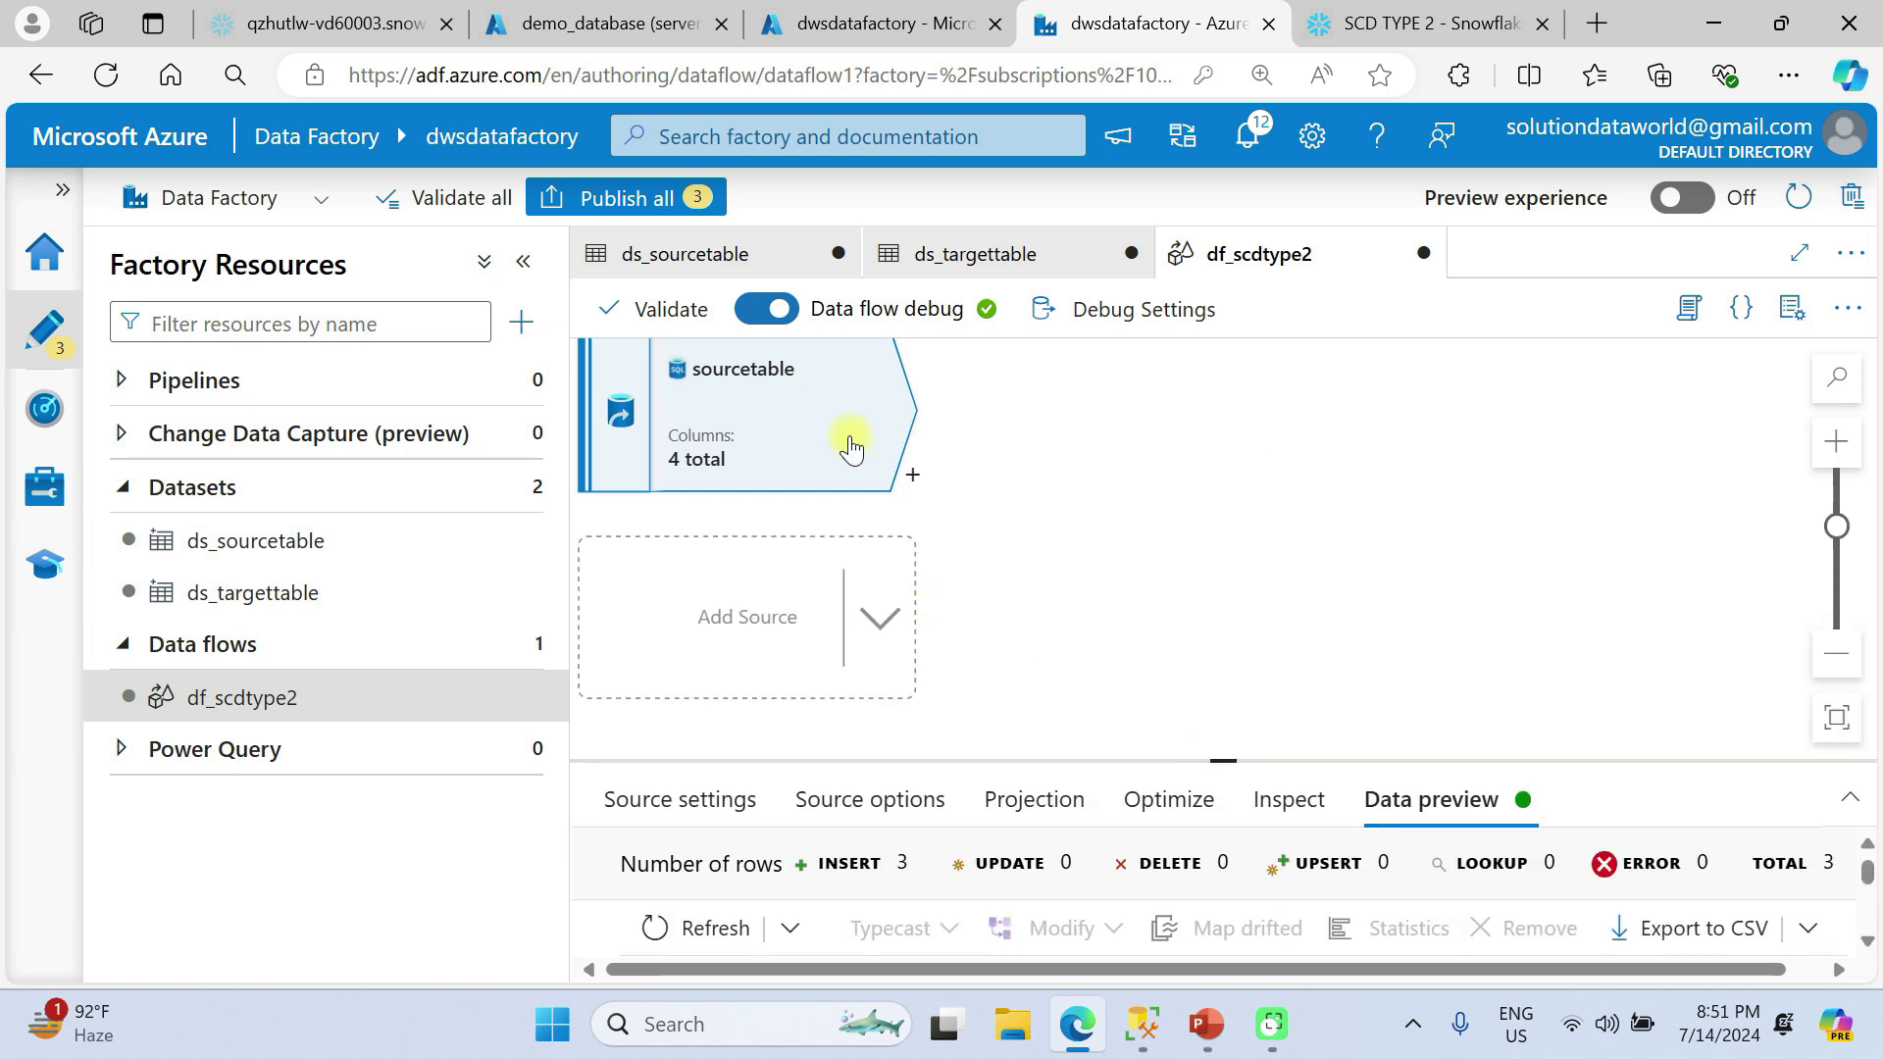
{"action": "left_click", "coordinate": [931, 614]}
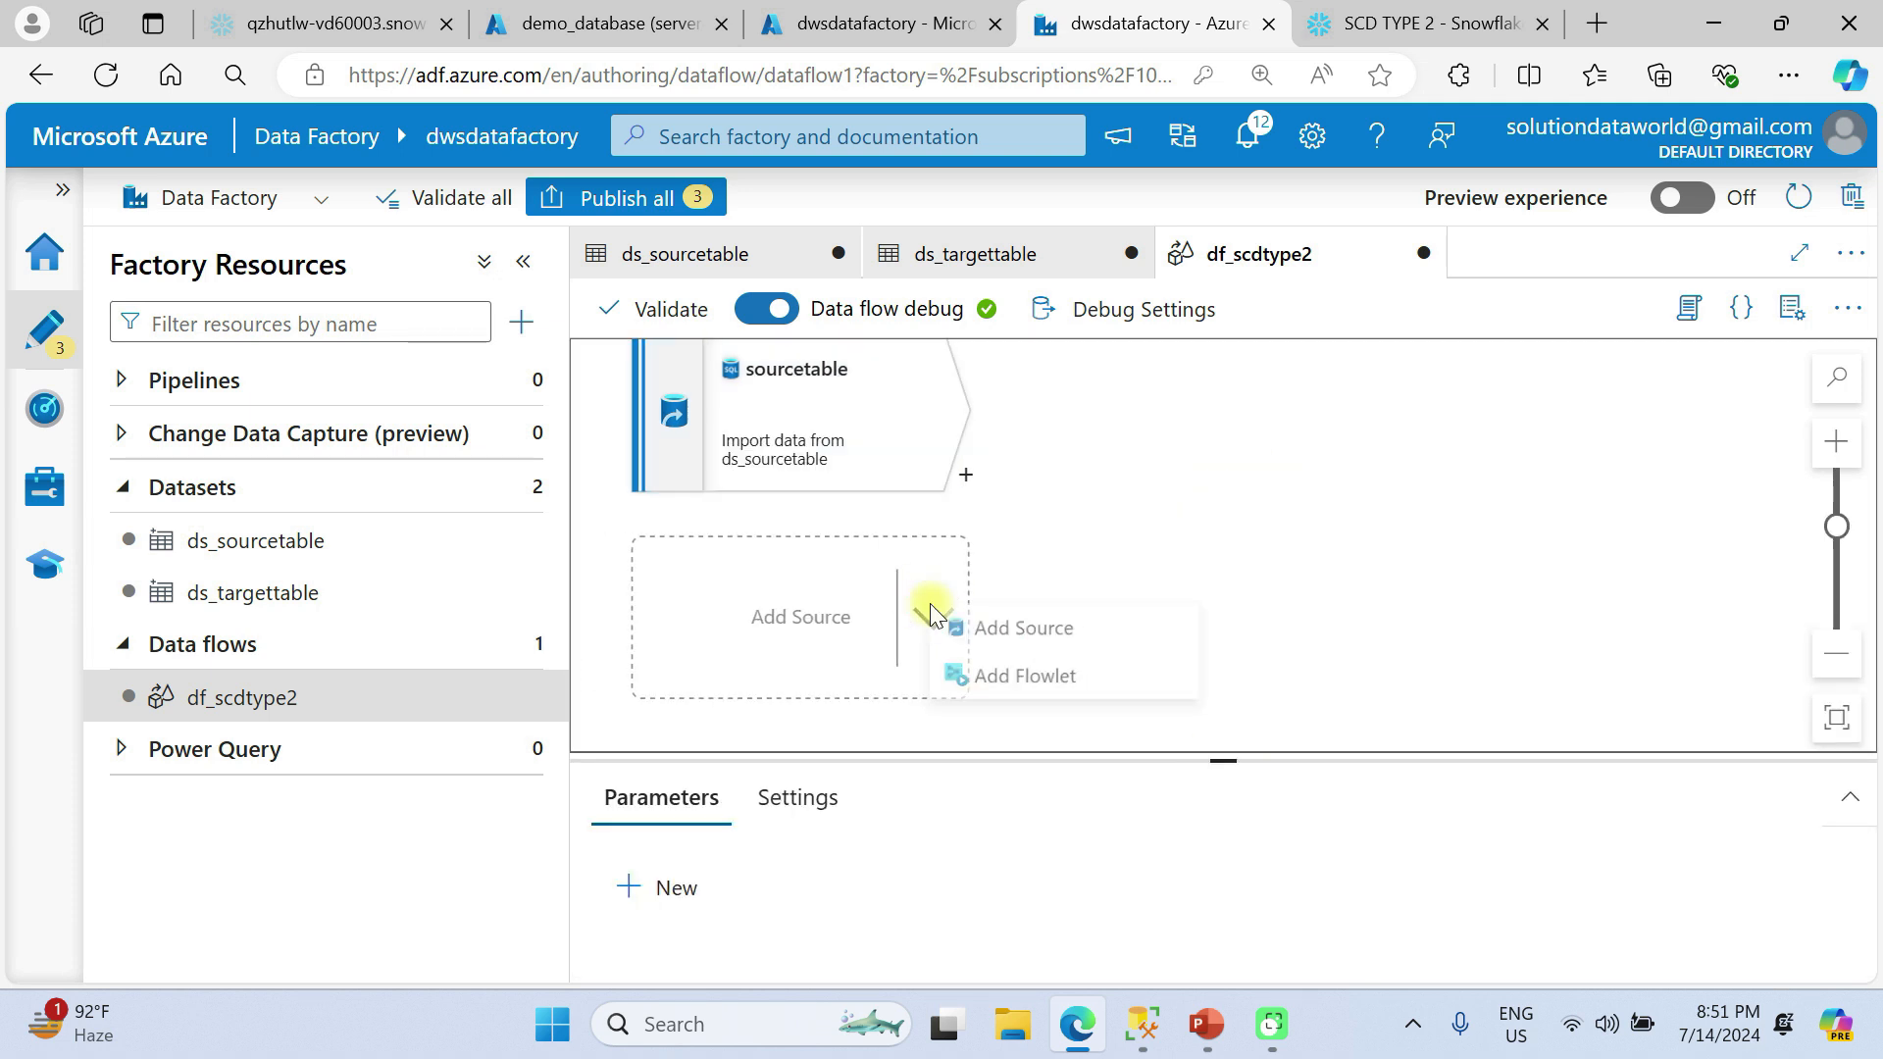
{"action": "left_click", "coordinate": [1007, 632]}
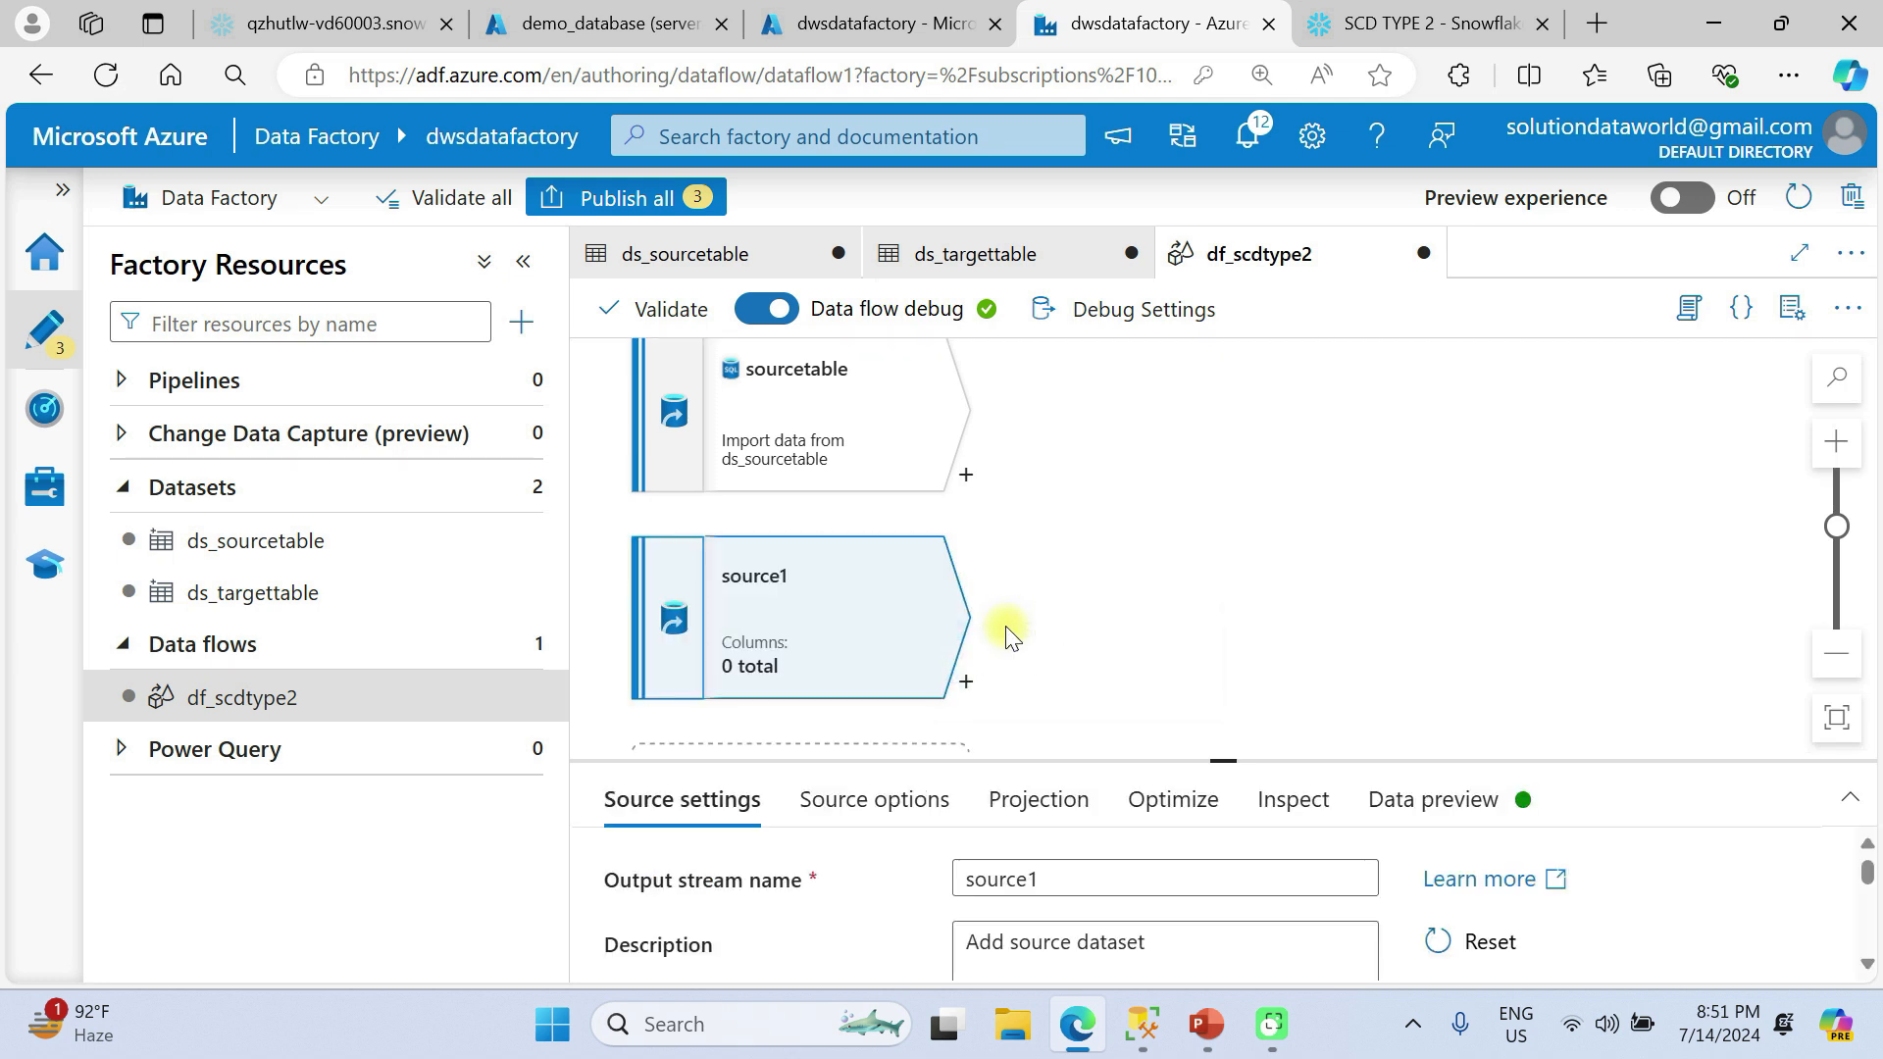
{"action": "left_click_drag", "start_coordinate": [1223, 761], "coordinate": [1243, 483]}
{"action": "scroll", "coordinate": [1184, 802], "scroll_direction": "down", "scroll_amount": 2}
{"action": "scroll", "coordinate": [1183, 802], "scroll_direction": "up", "scroll_amount": 2}
{"action": "left_click", "coordinate": [1054, 600]}
{"action": "key", "text": "BackSpace"}
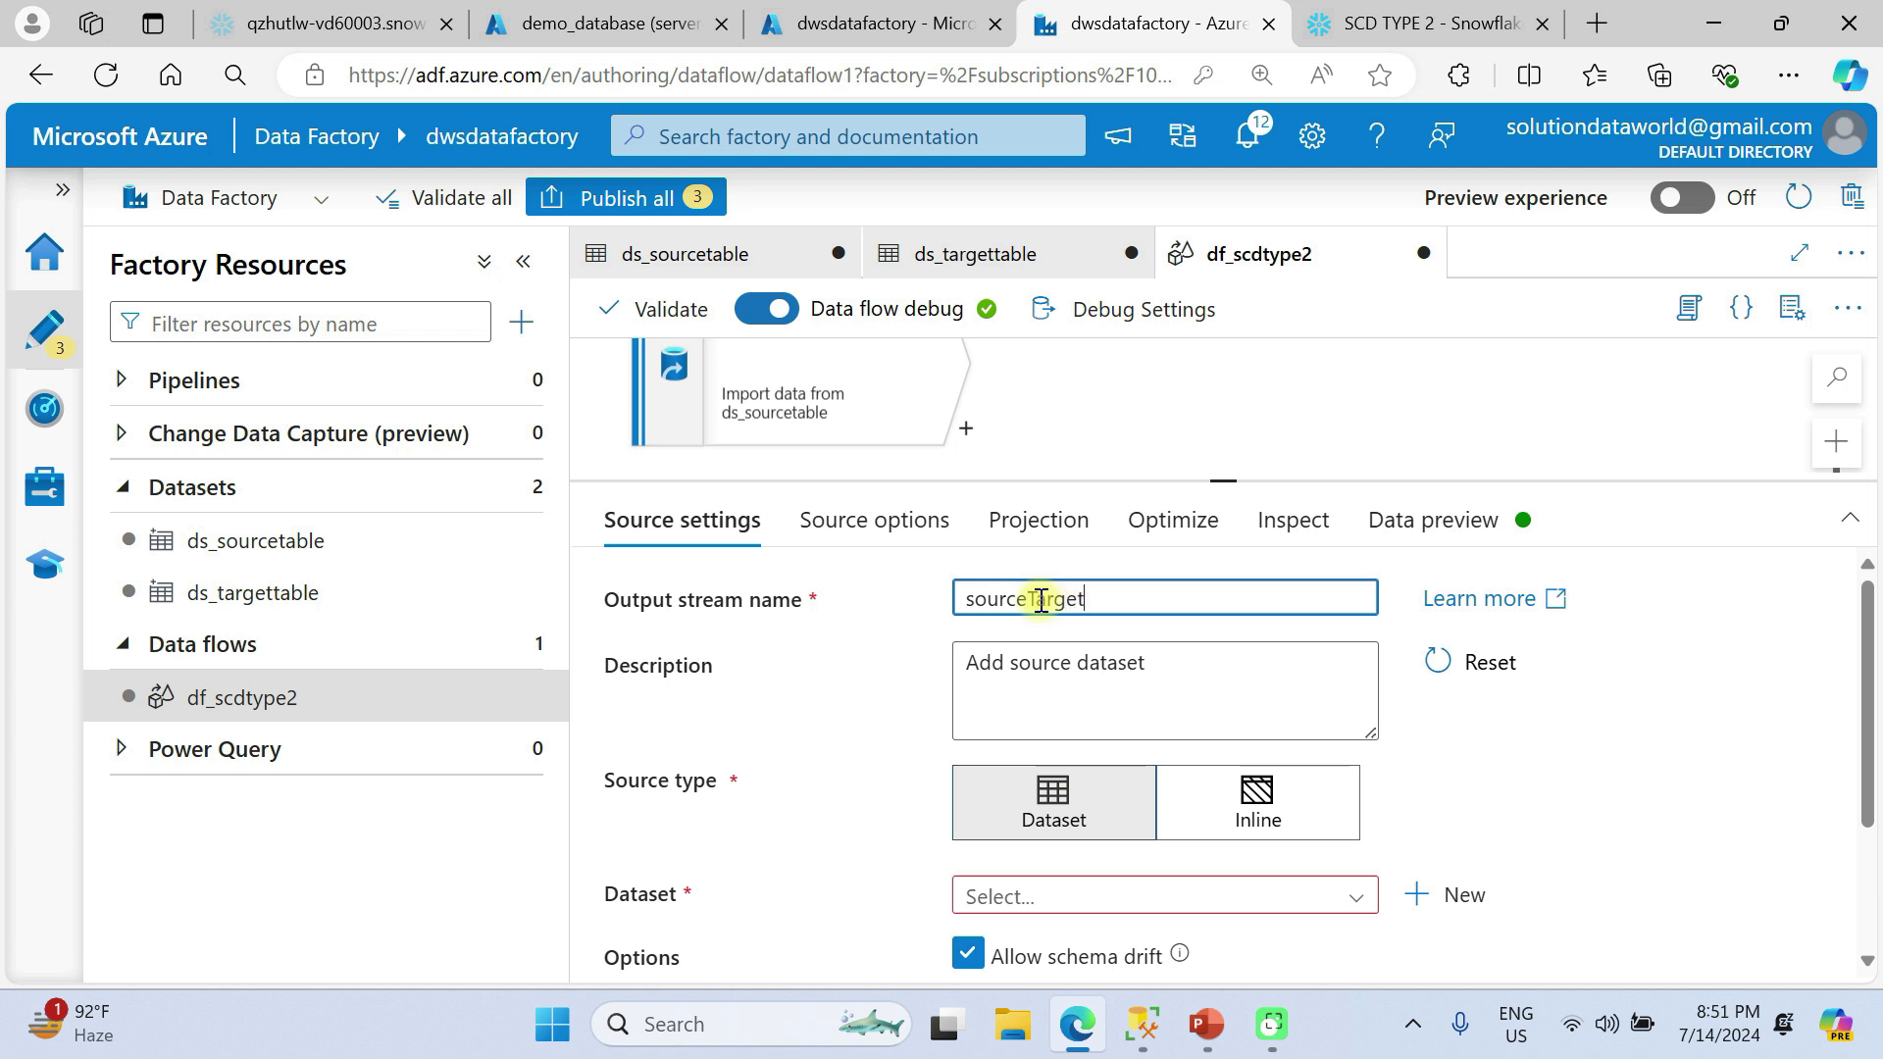
Assign the ds_targettable dataset to the second source.
{"action": "scroll", "coordinate": [1091, 828], "scroll_direction": "down", "scroll_amount": 2}
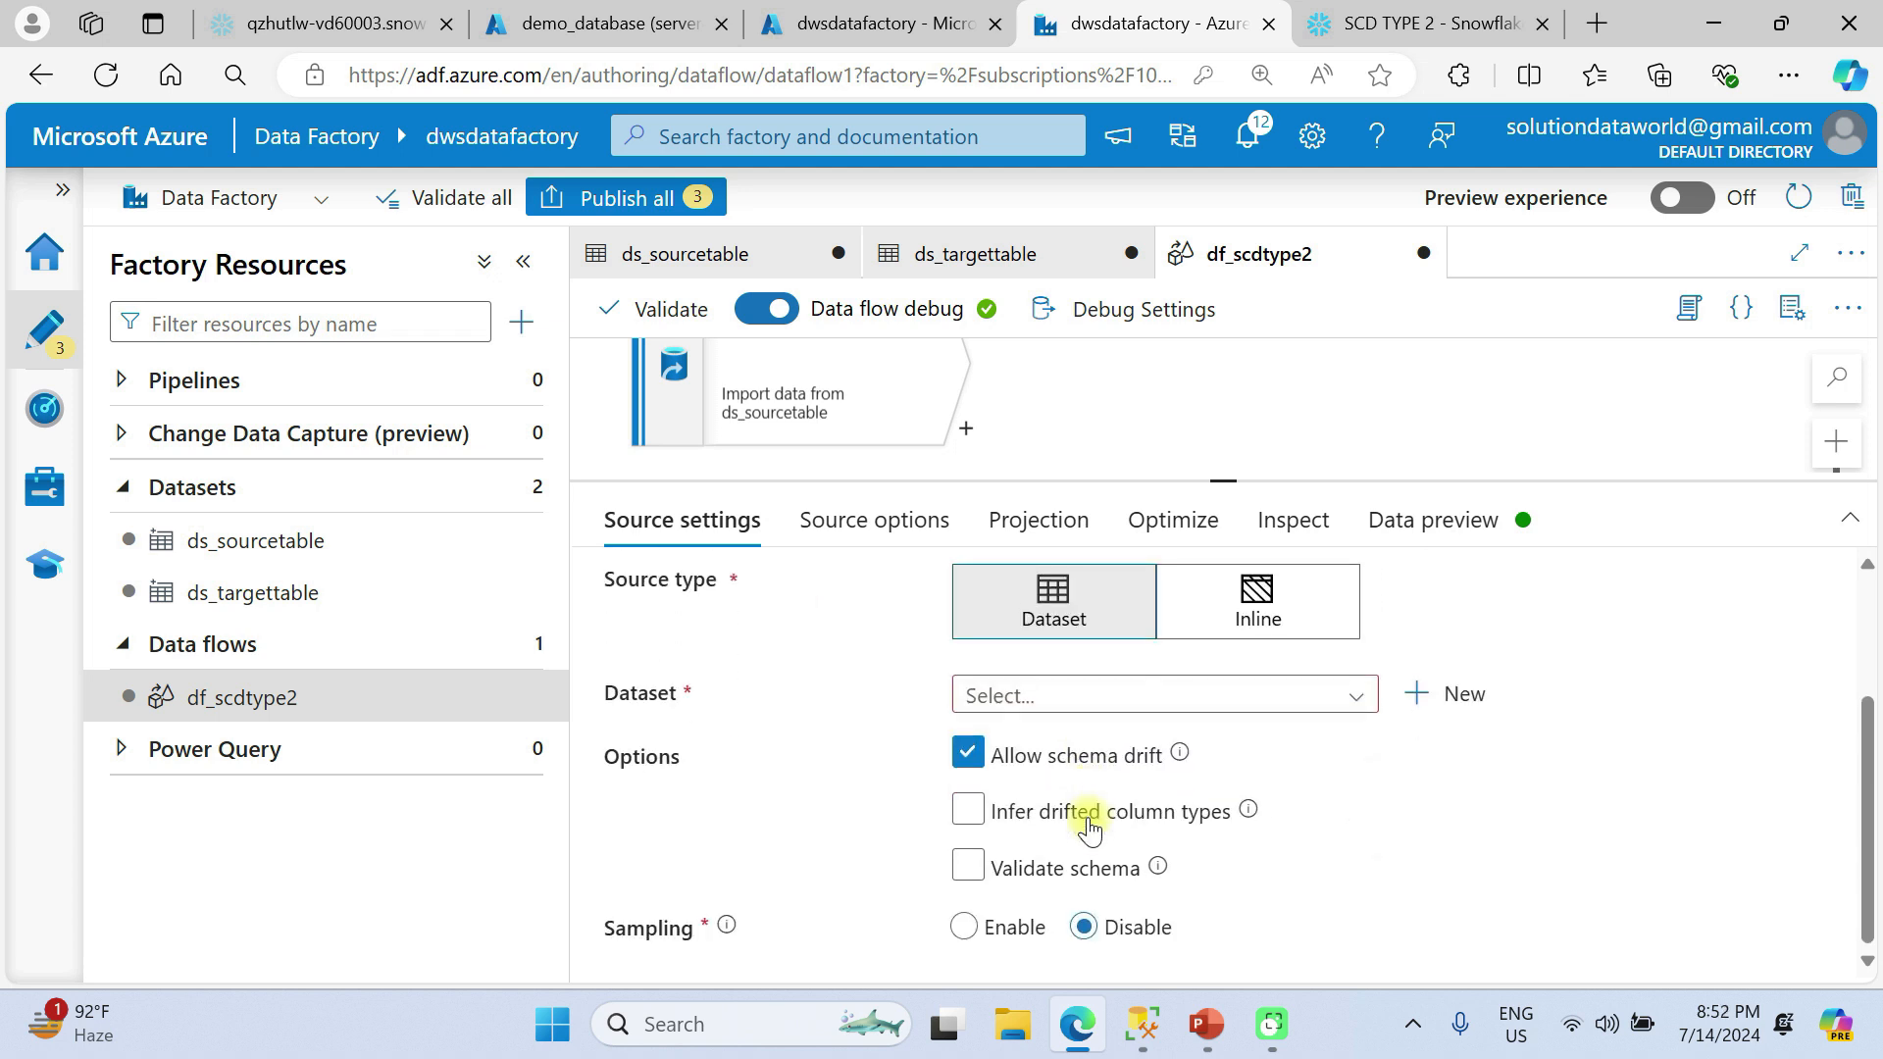
{"action": "left_click", "coordinate": [1057, 702]}
{"action": "left_click", "coordinate": [1068, 785]}
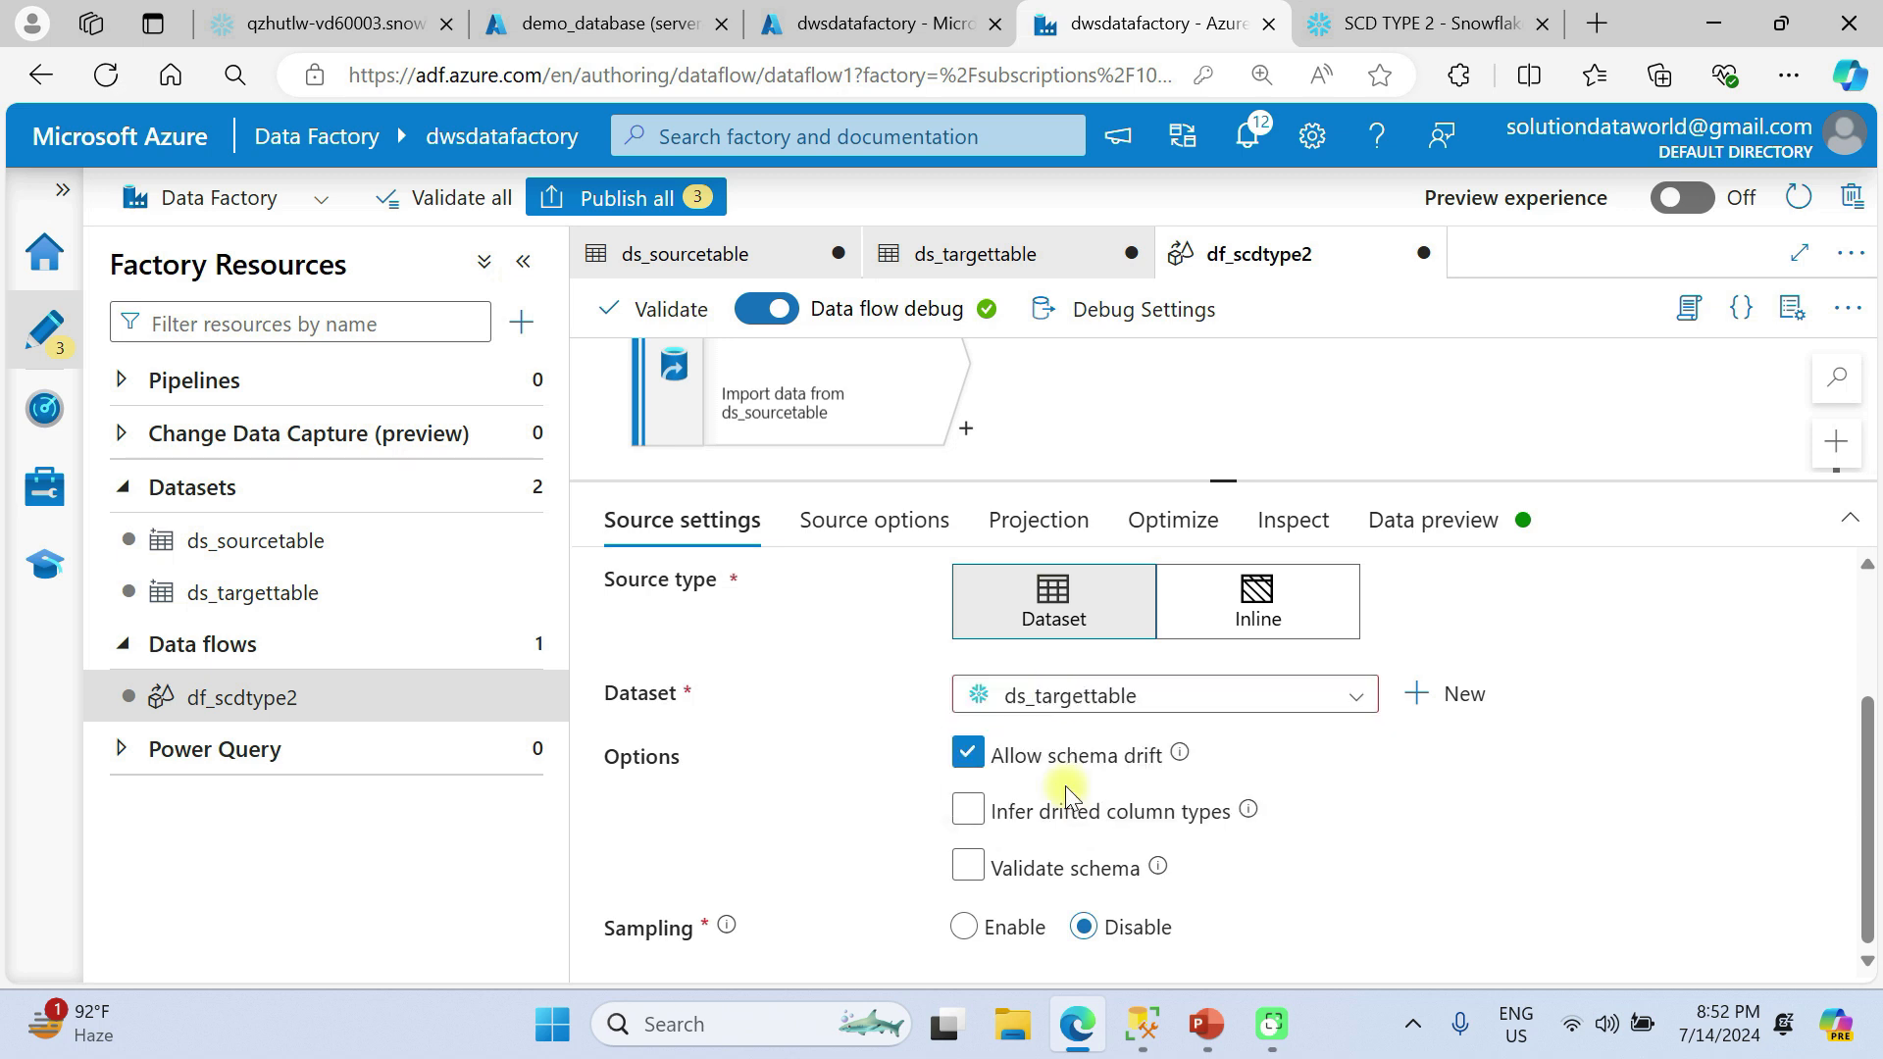
{"action": "scroll", "coordinate": [1189, 761], "scroll_direction": "down", "scroll_amount": 1}
{"action": "mouse_move", "coordinate": [1189, 768]}
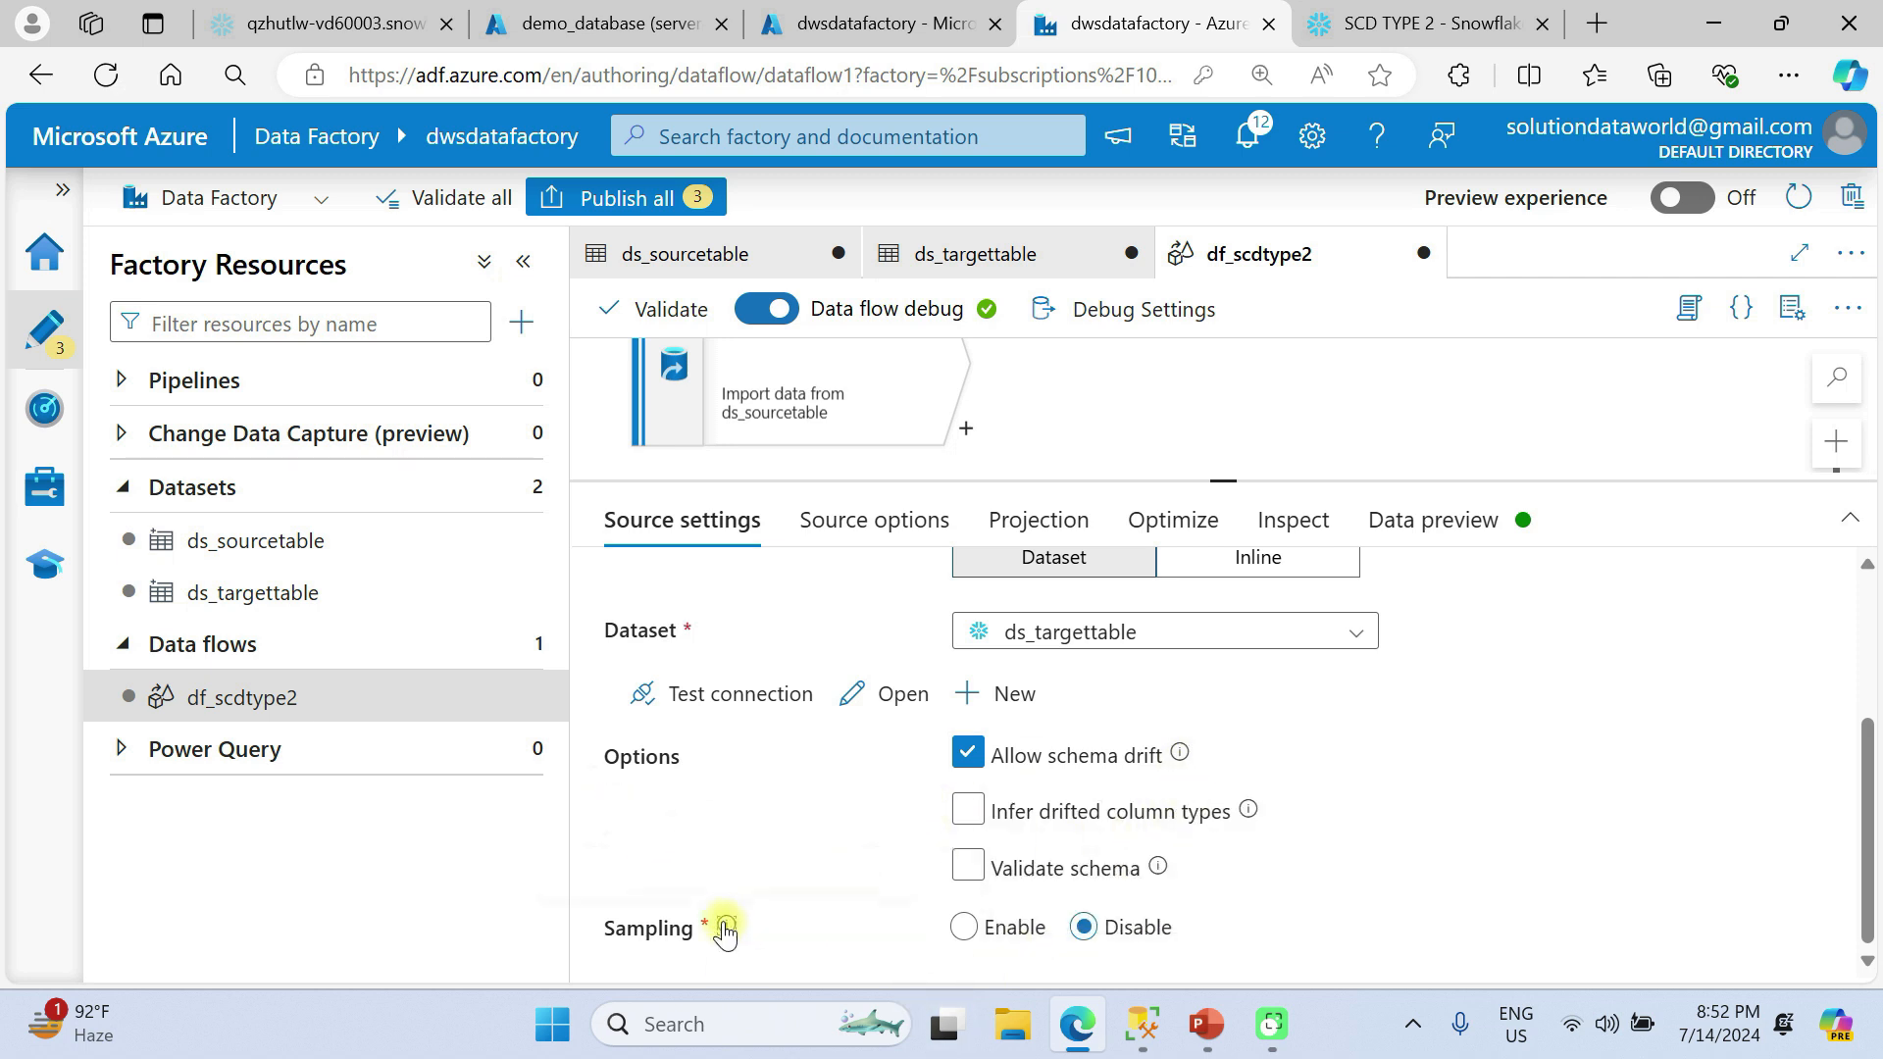
Overwrite the target source's projection schema, setting TBLSURROGATEKEY and TBLBUSINESSKEY to integer.
{"action": "left_click", "coordinate": [841, 529]}
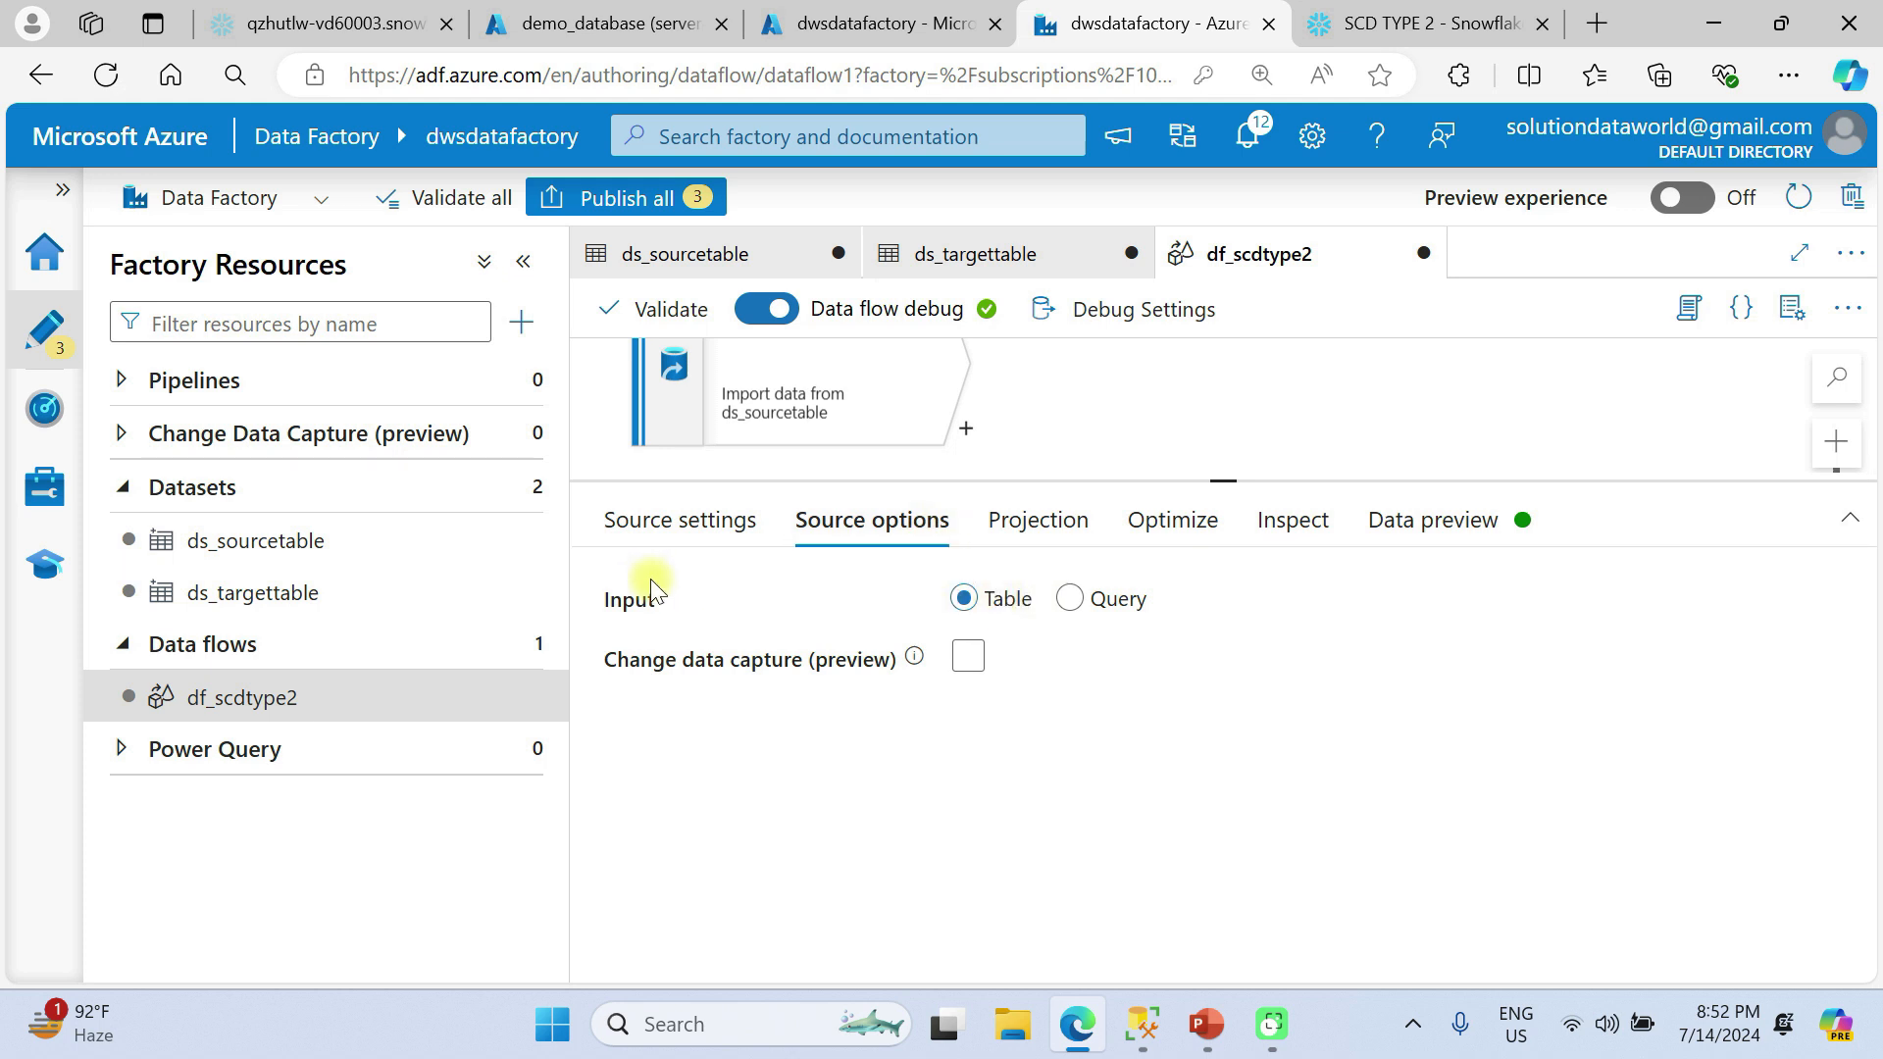
{"action": "left_click", "coordinate": [1021, 517]}
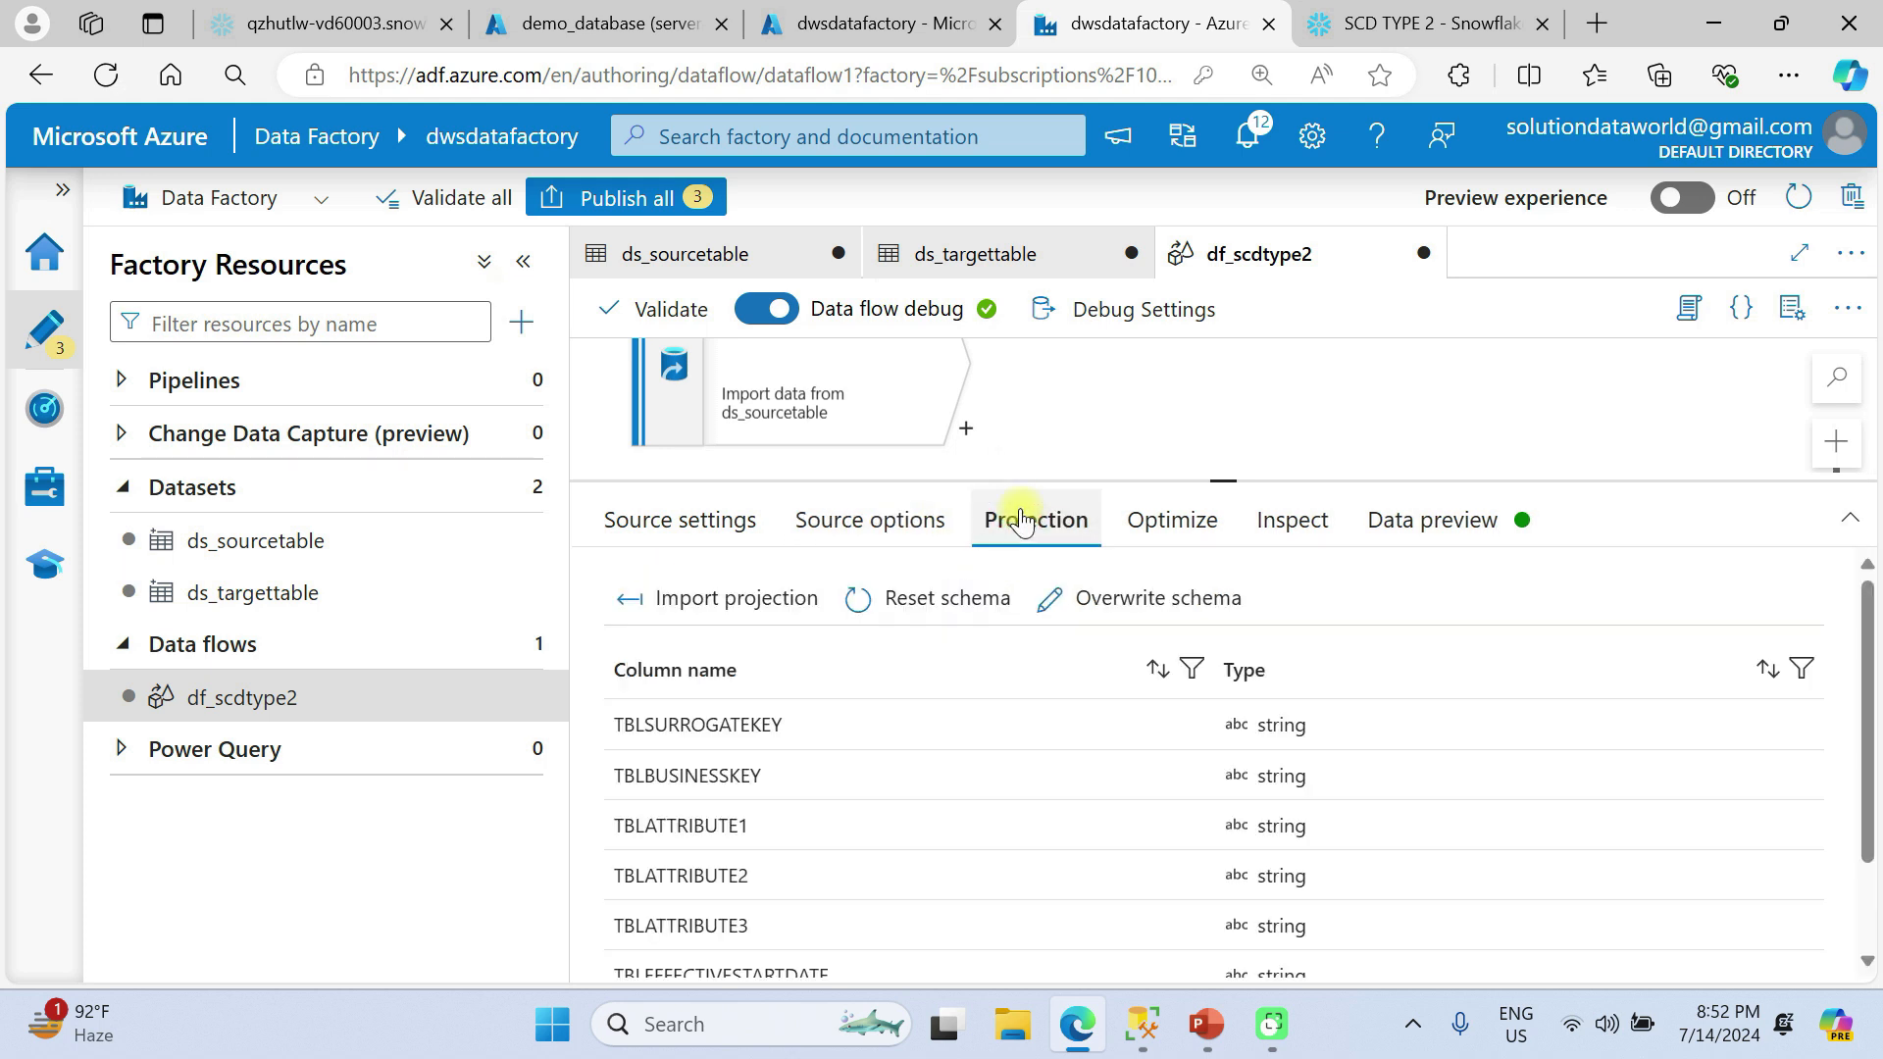
{"action": "left_click", "coordinate": [1165, 602]}
{"action": "left_click", "coordinate": [1371, 722]}
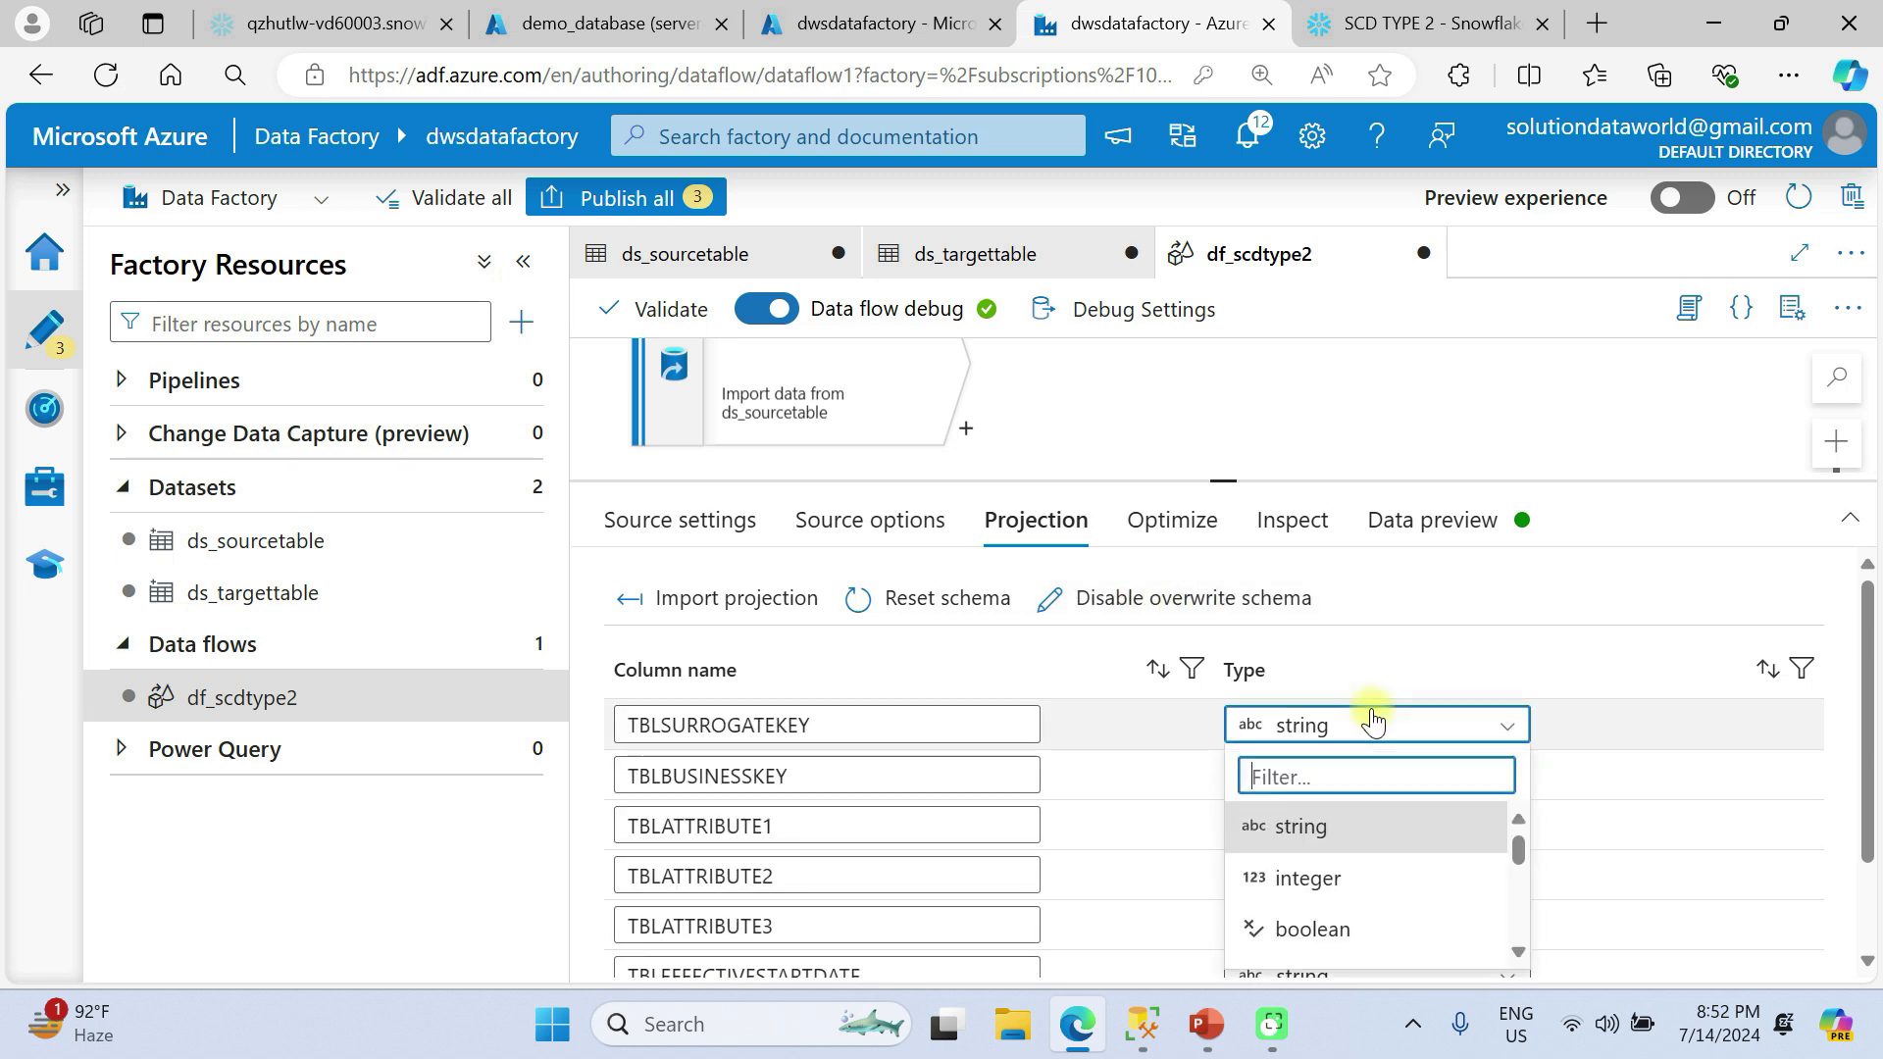
{"action": "left_click", "coordinate": [1368, 877]}
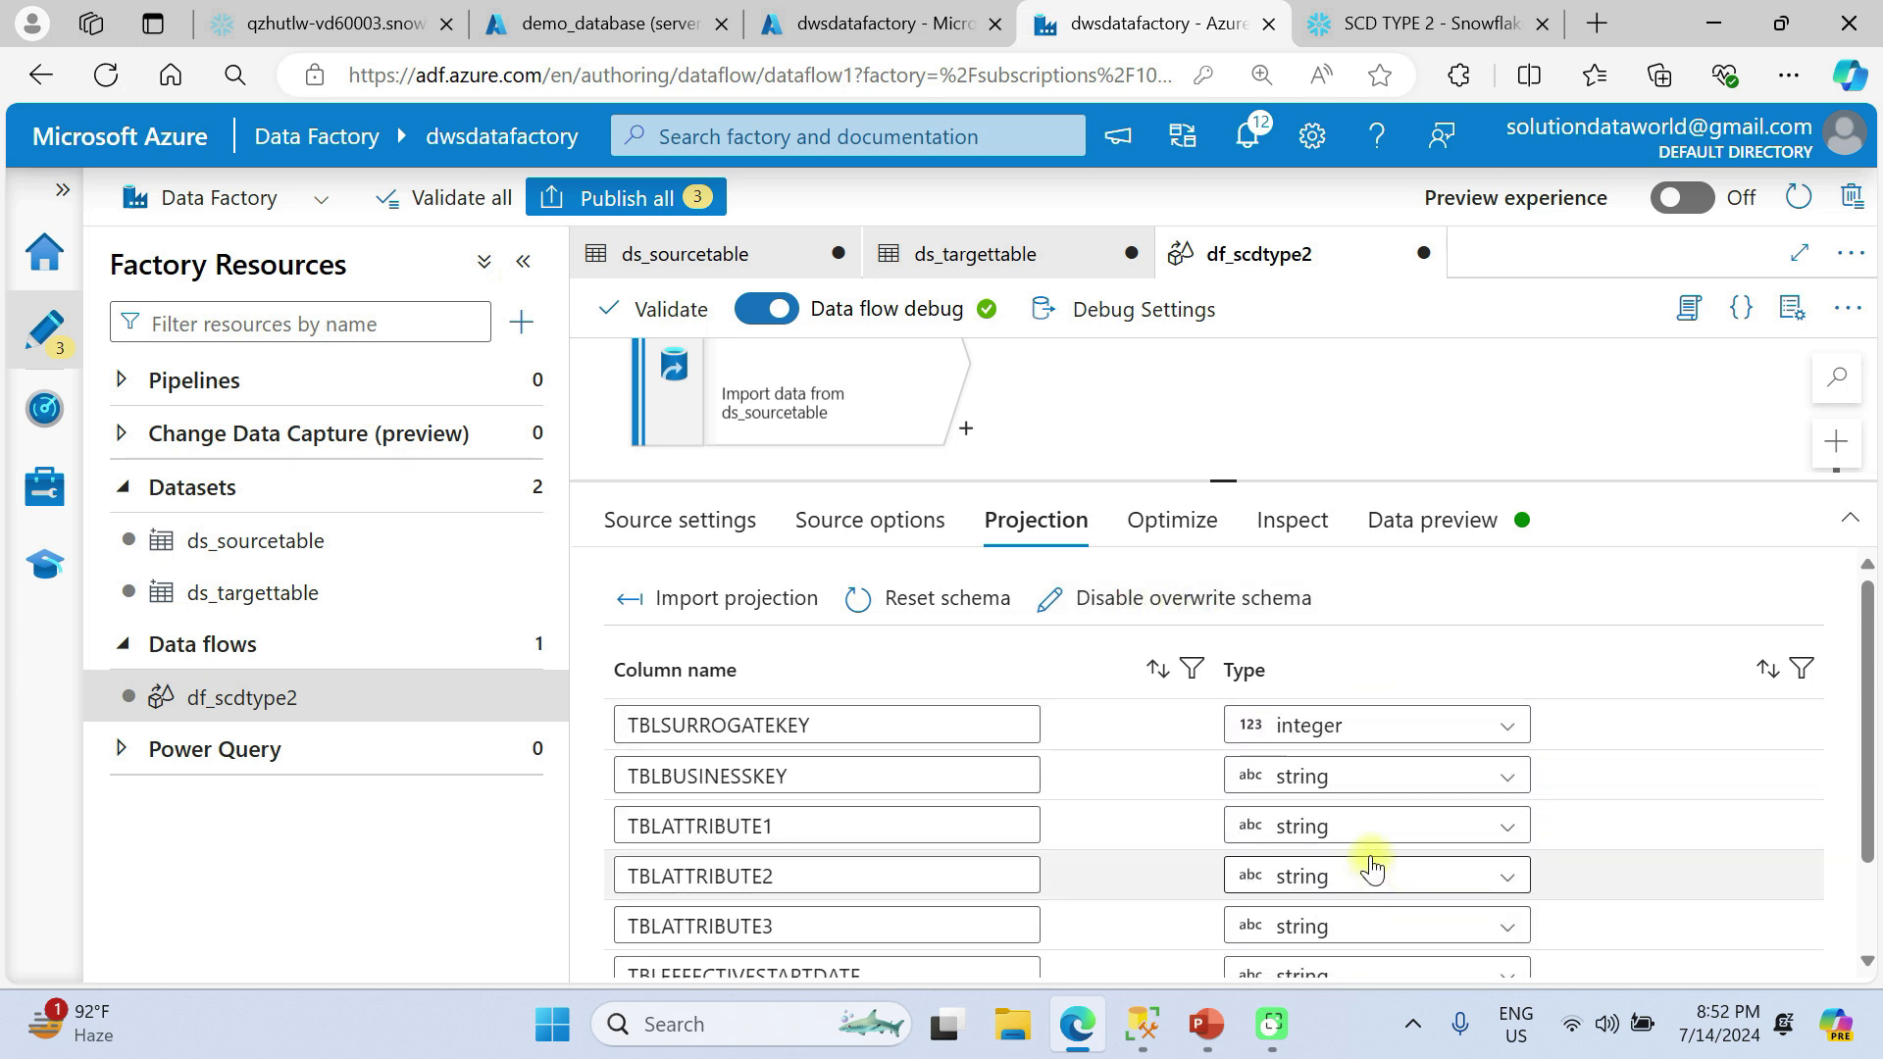
{"action": "left_click", "coordinate": [1320, 778]}
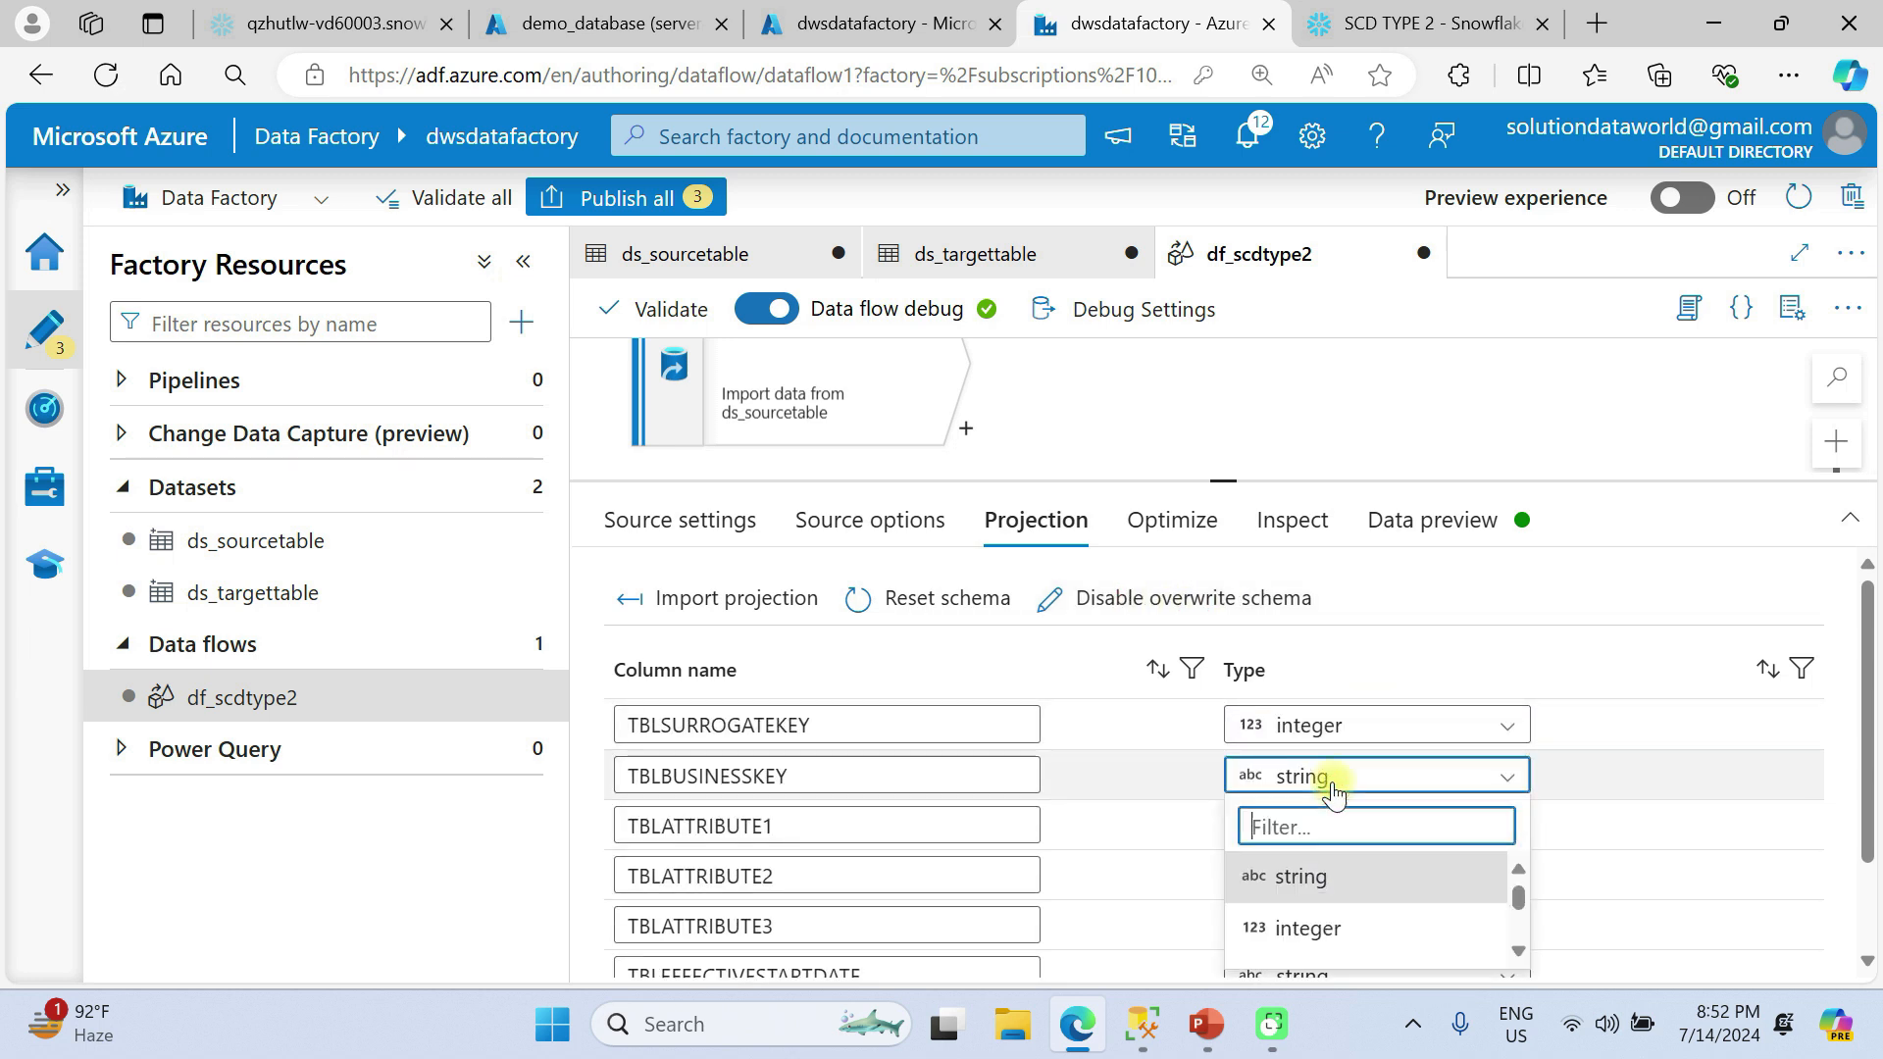
{"action": "left_click", "coordinate": [1345, 928]}
Set the TBLEFFECTIVESTARTDATE and TBLEFFECTIVEENDDATE columns to the date type in the projection.
{"action": "scroll", "coordinate": [1345, 916], "scroll_direction": "down", "scroll_amount": 2}
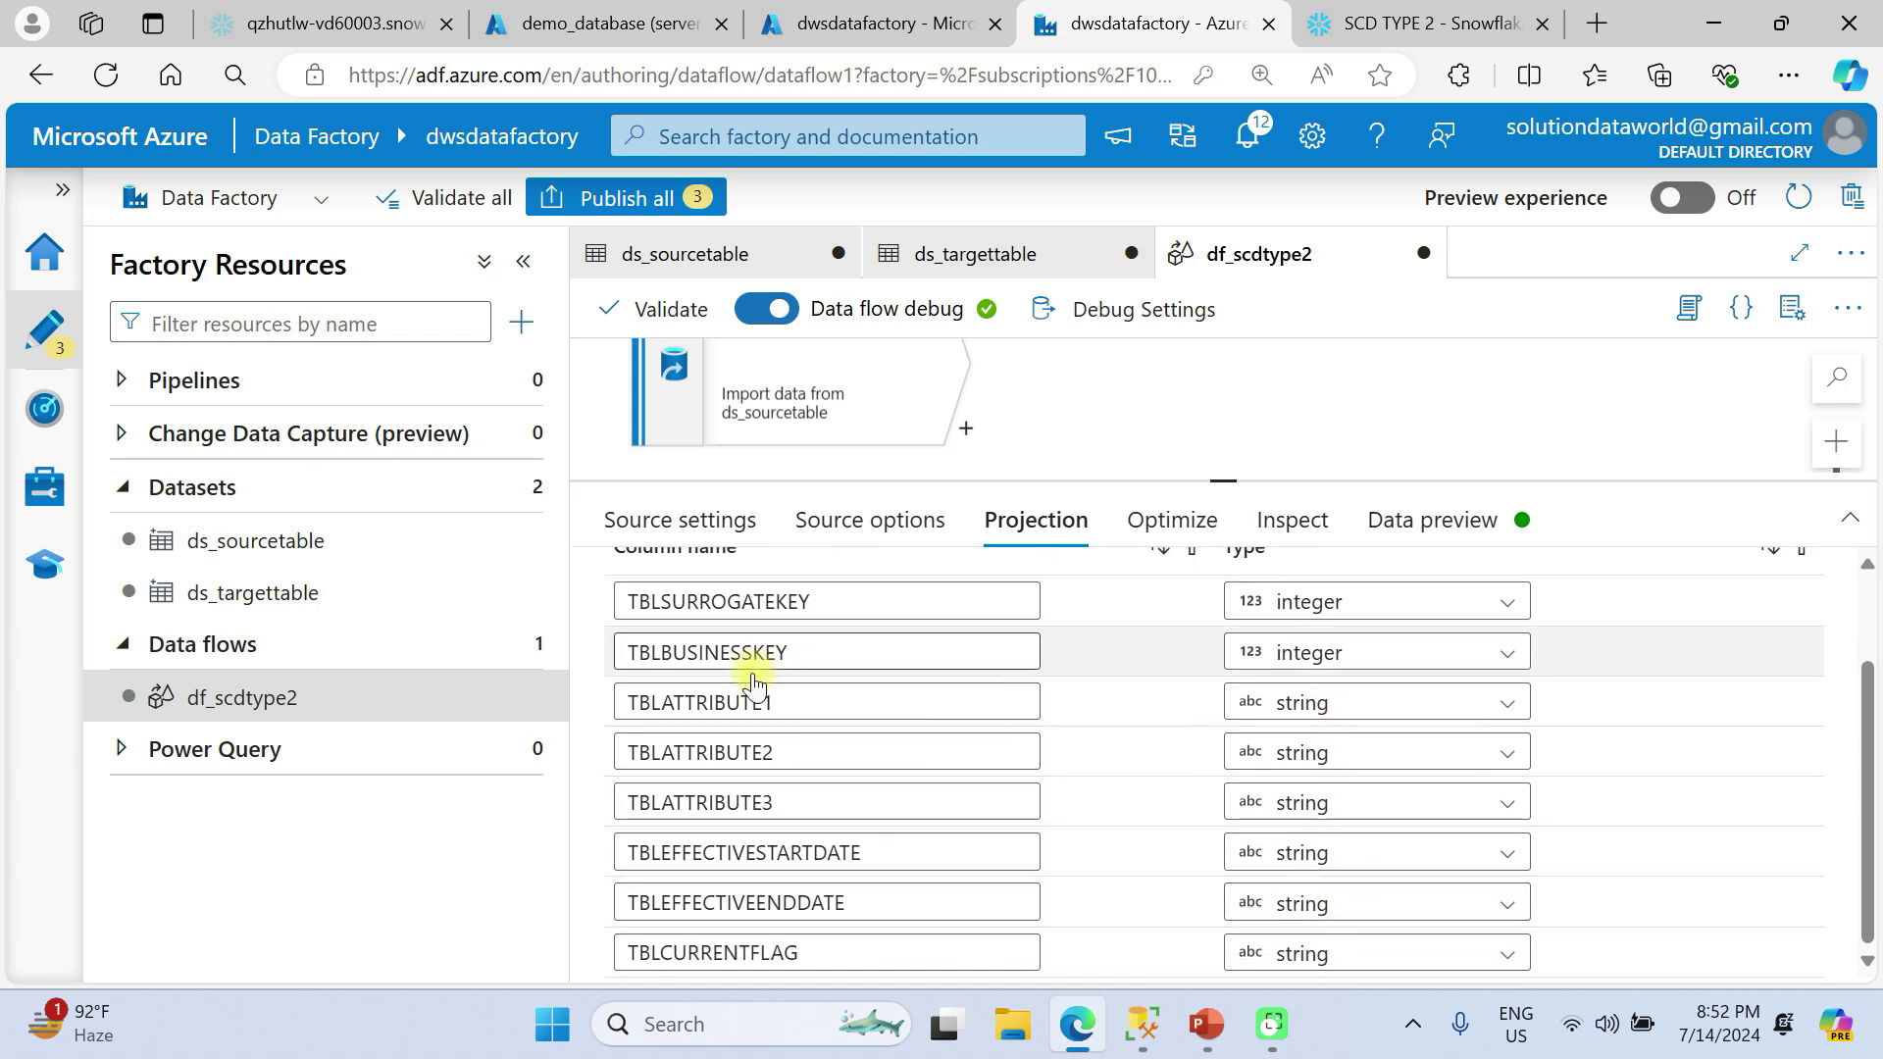
{"action": "left_click", "coordinate": [1394, 868]}
{"action": "scroll", "coordinate": [1385, 900], "scroll_direction": "down", "scroll_amount": 3}
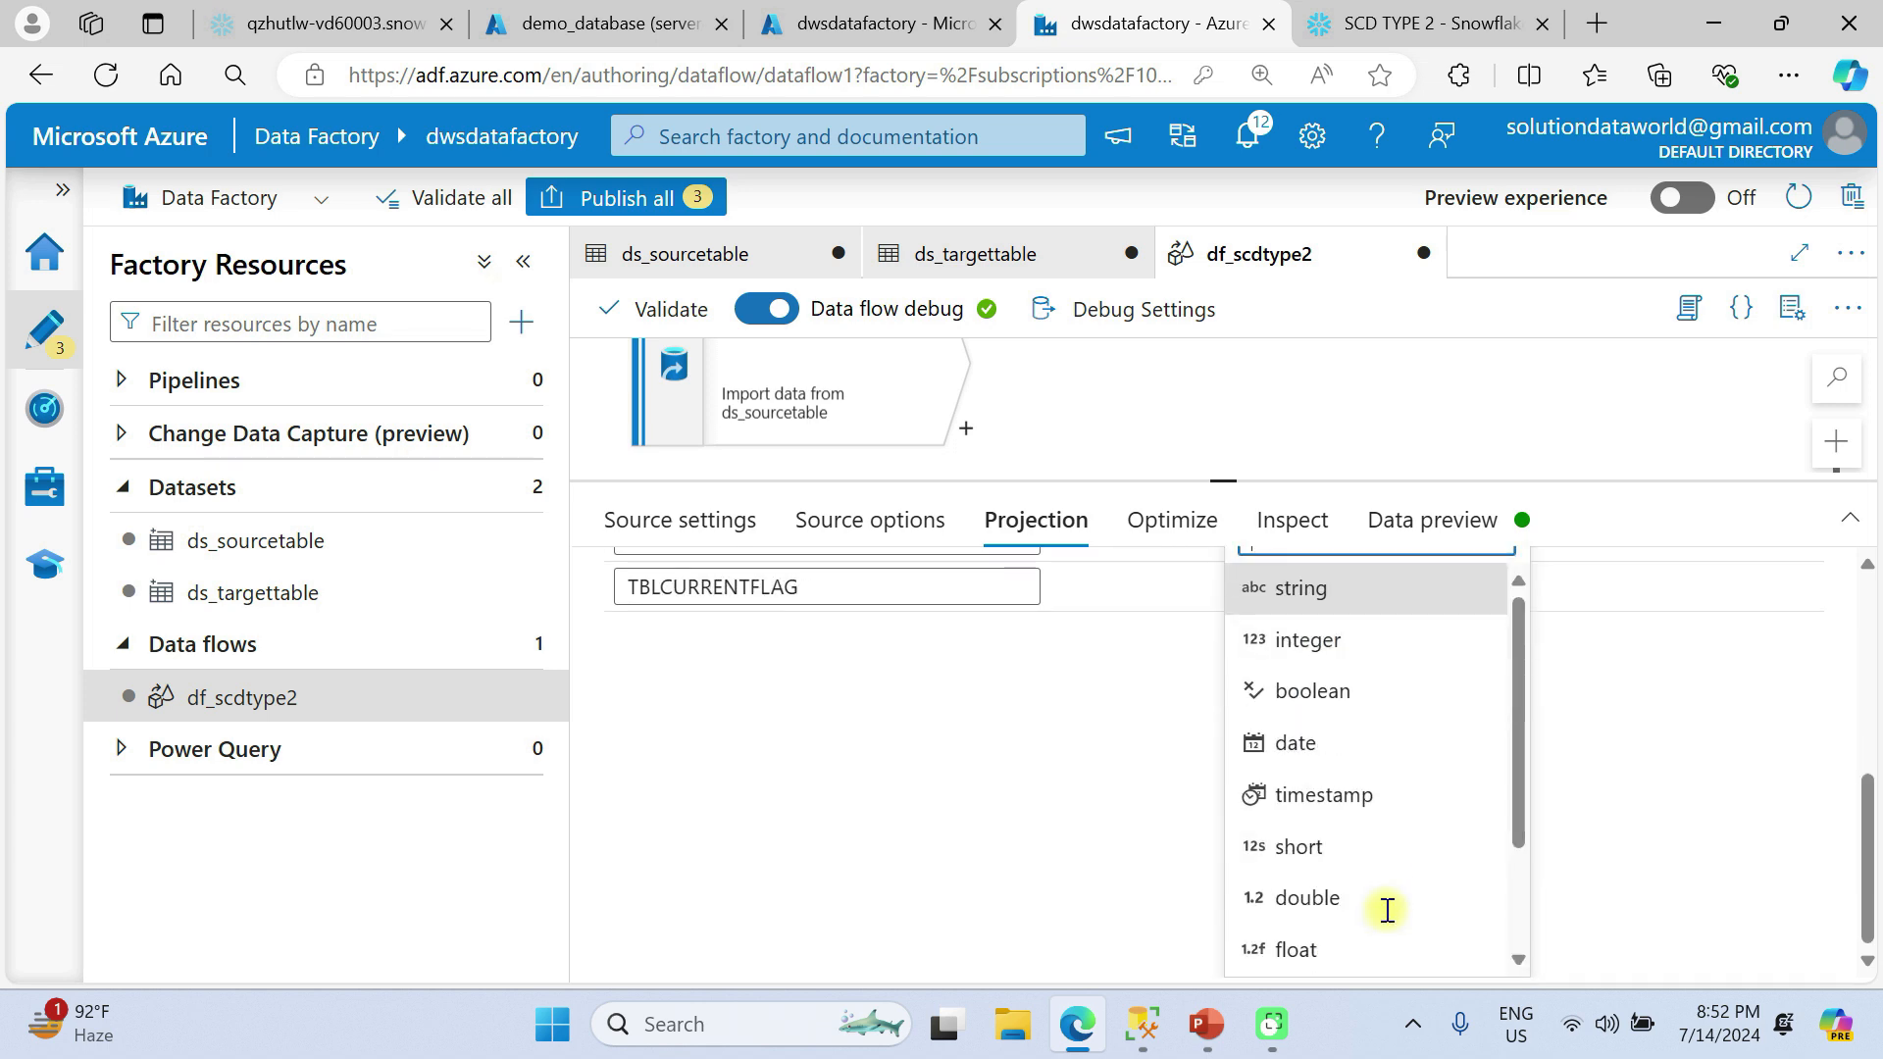
{"action": "left_click", "coordinate": [1297, 742]}
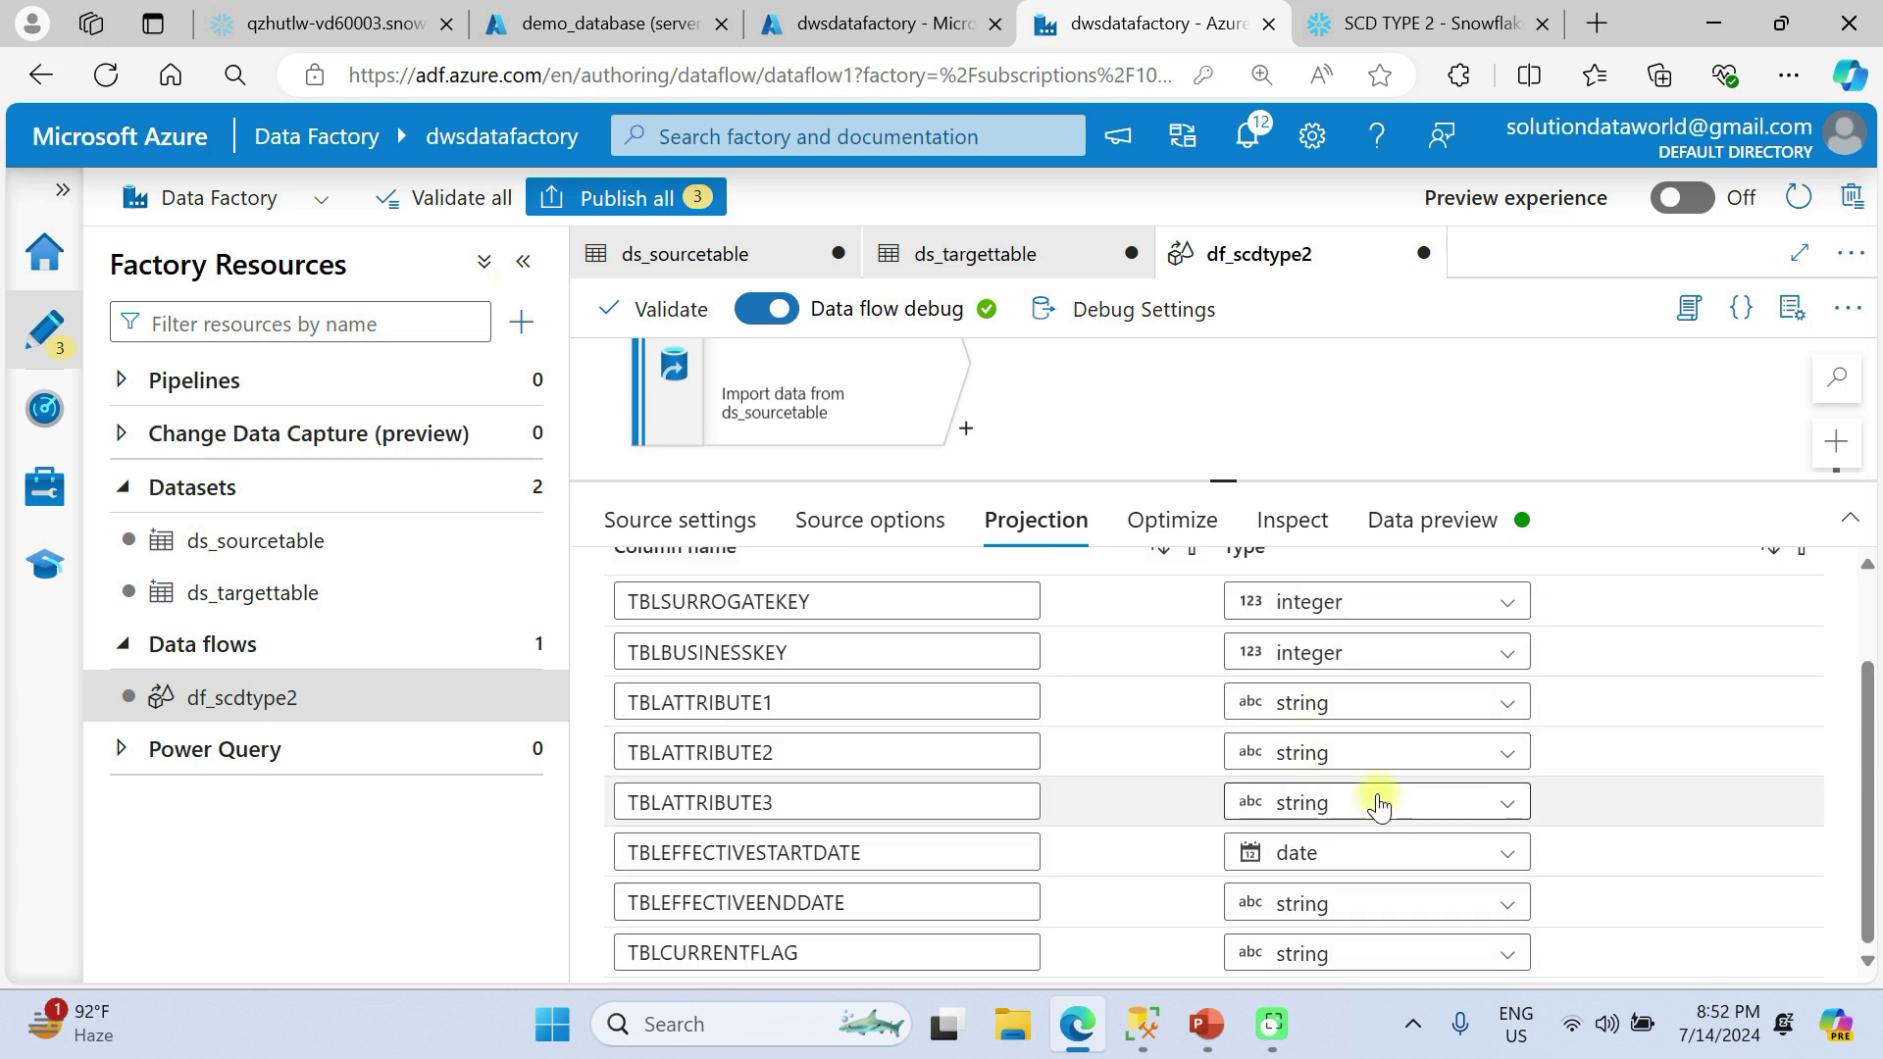
{"action": "left_click", "coordinate": [1359, 901]}
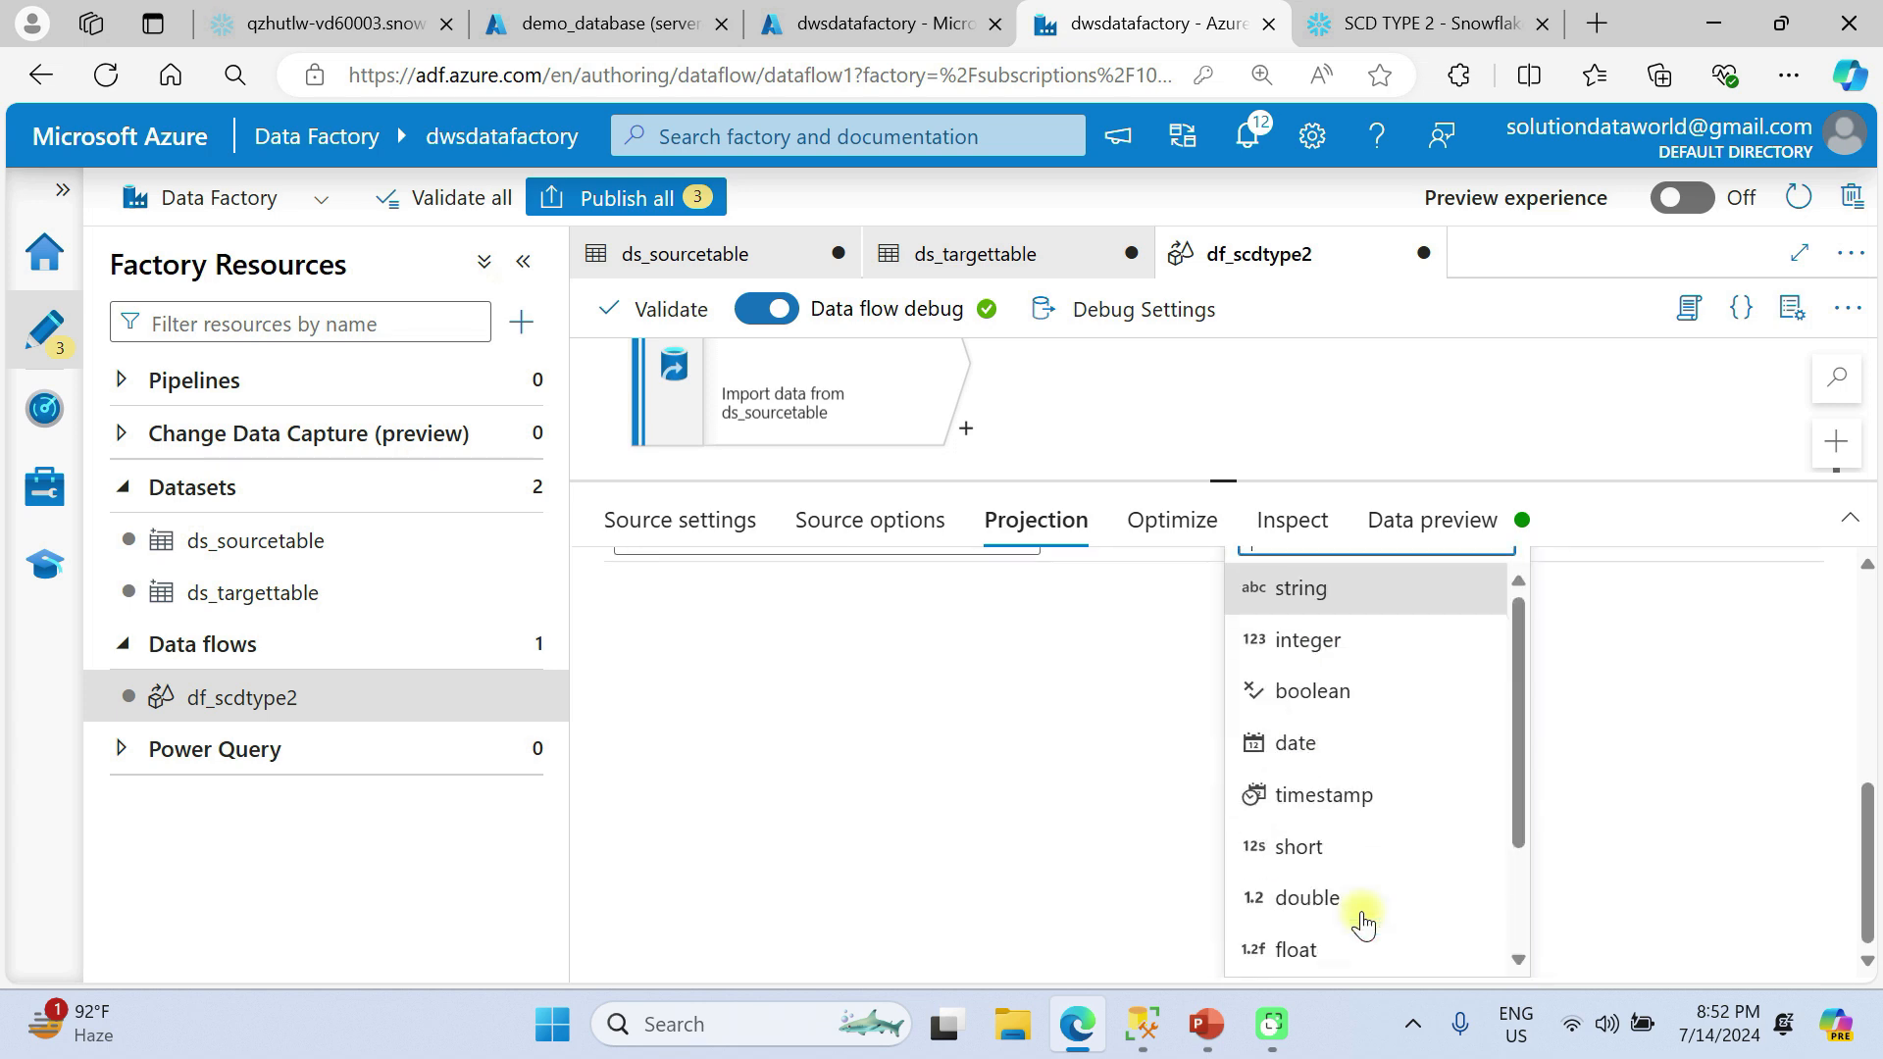
{"action": "left_click", "coordinate": [1296, 745]}
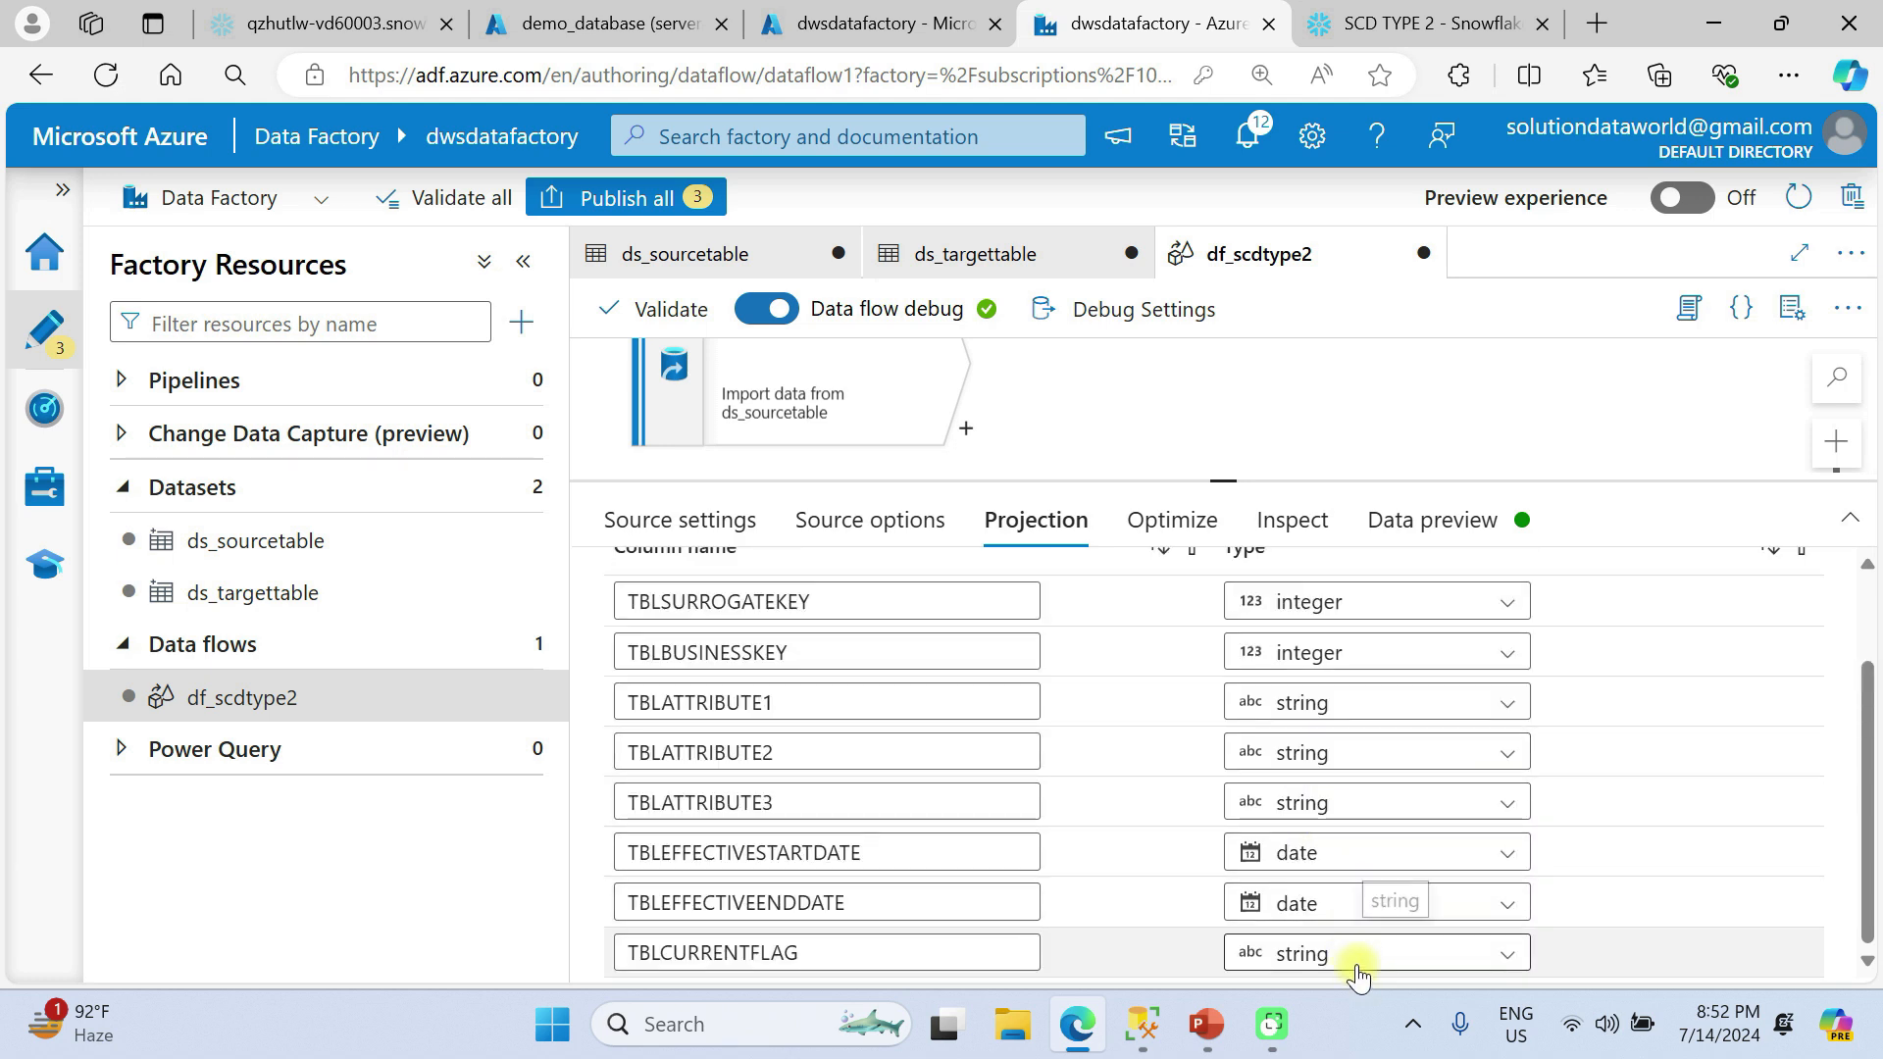
{"action": "left_click", "coordinate": [1358, 954]}
{"action": "scroll", "coordinate": [1353, 959], "scroll_direction": "down", "scroll_amount": 3}
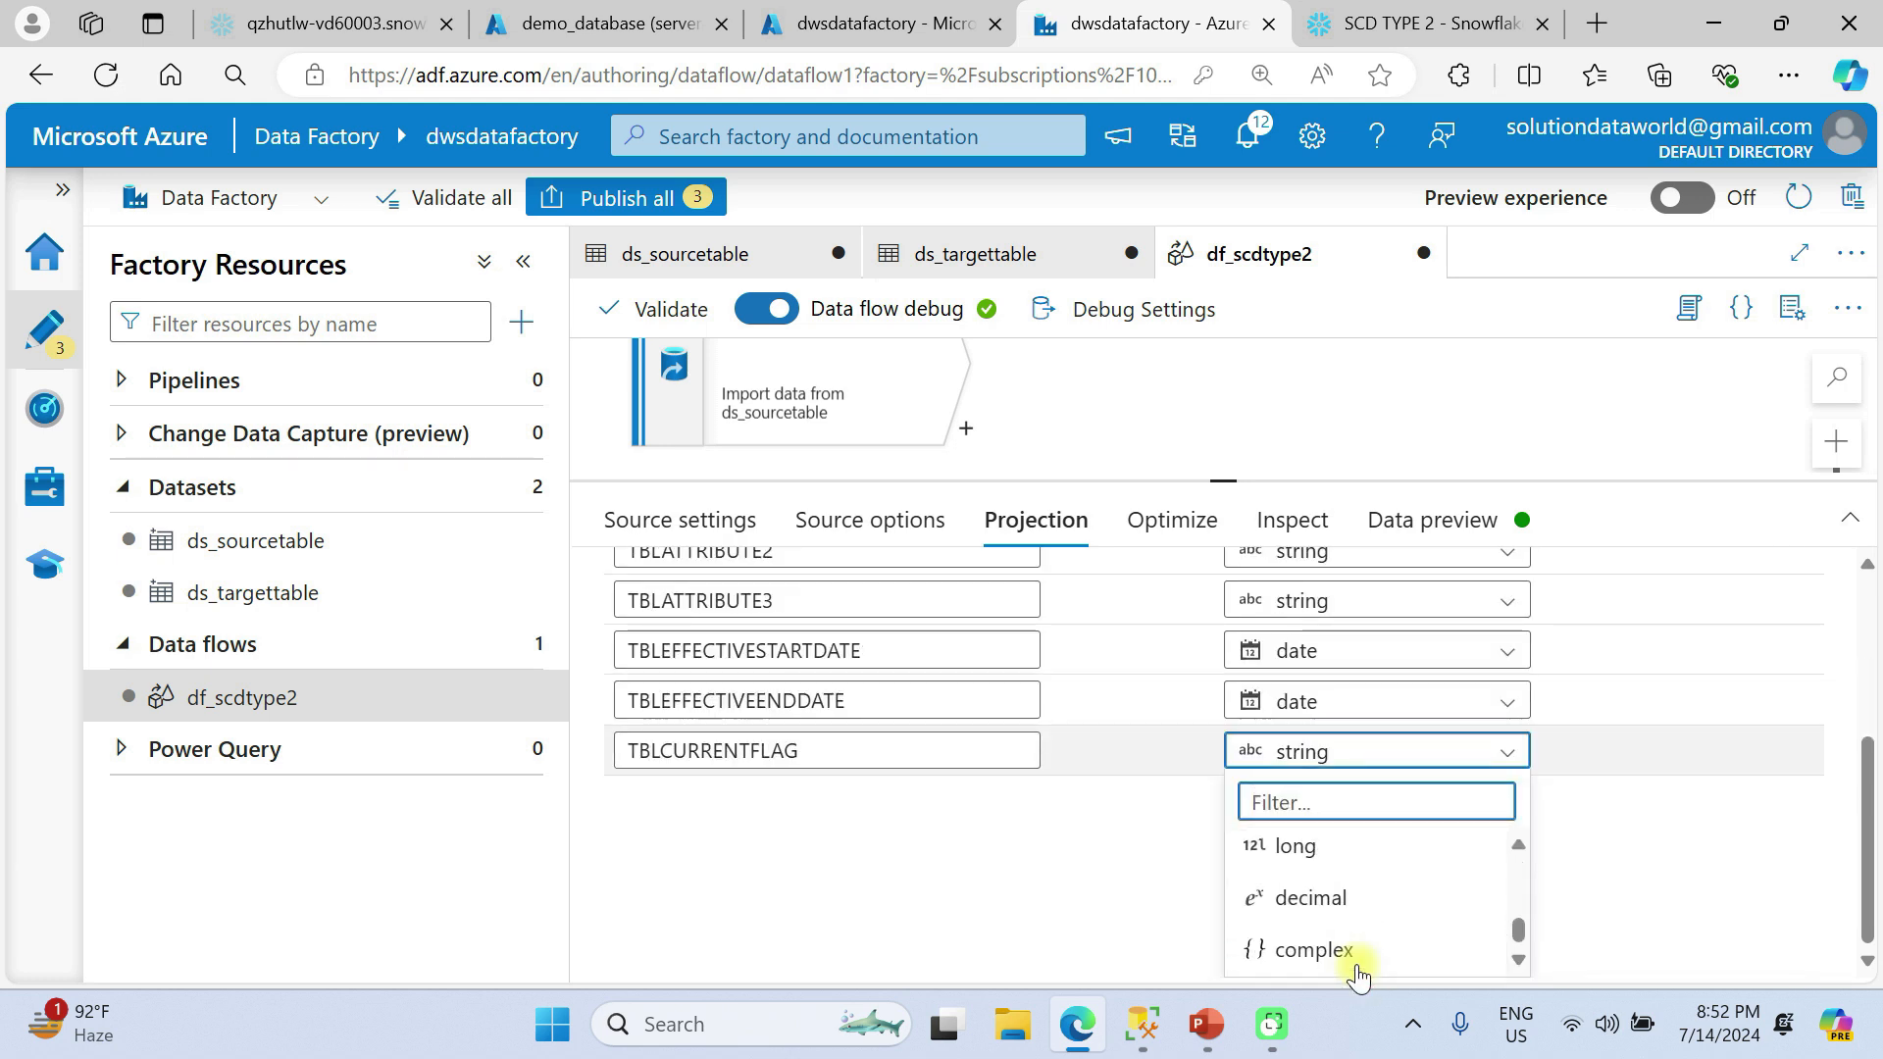
{"action": "left_click", "coordinate": [1128, 867]}
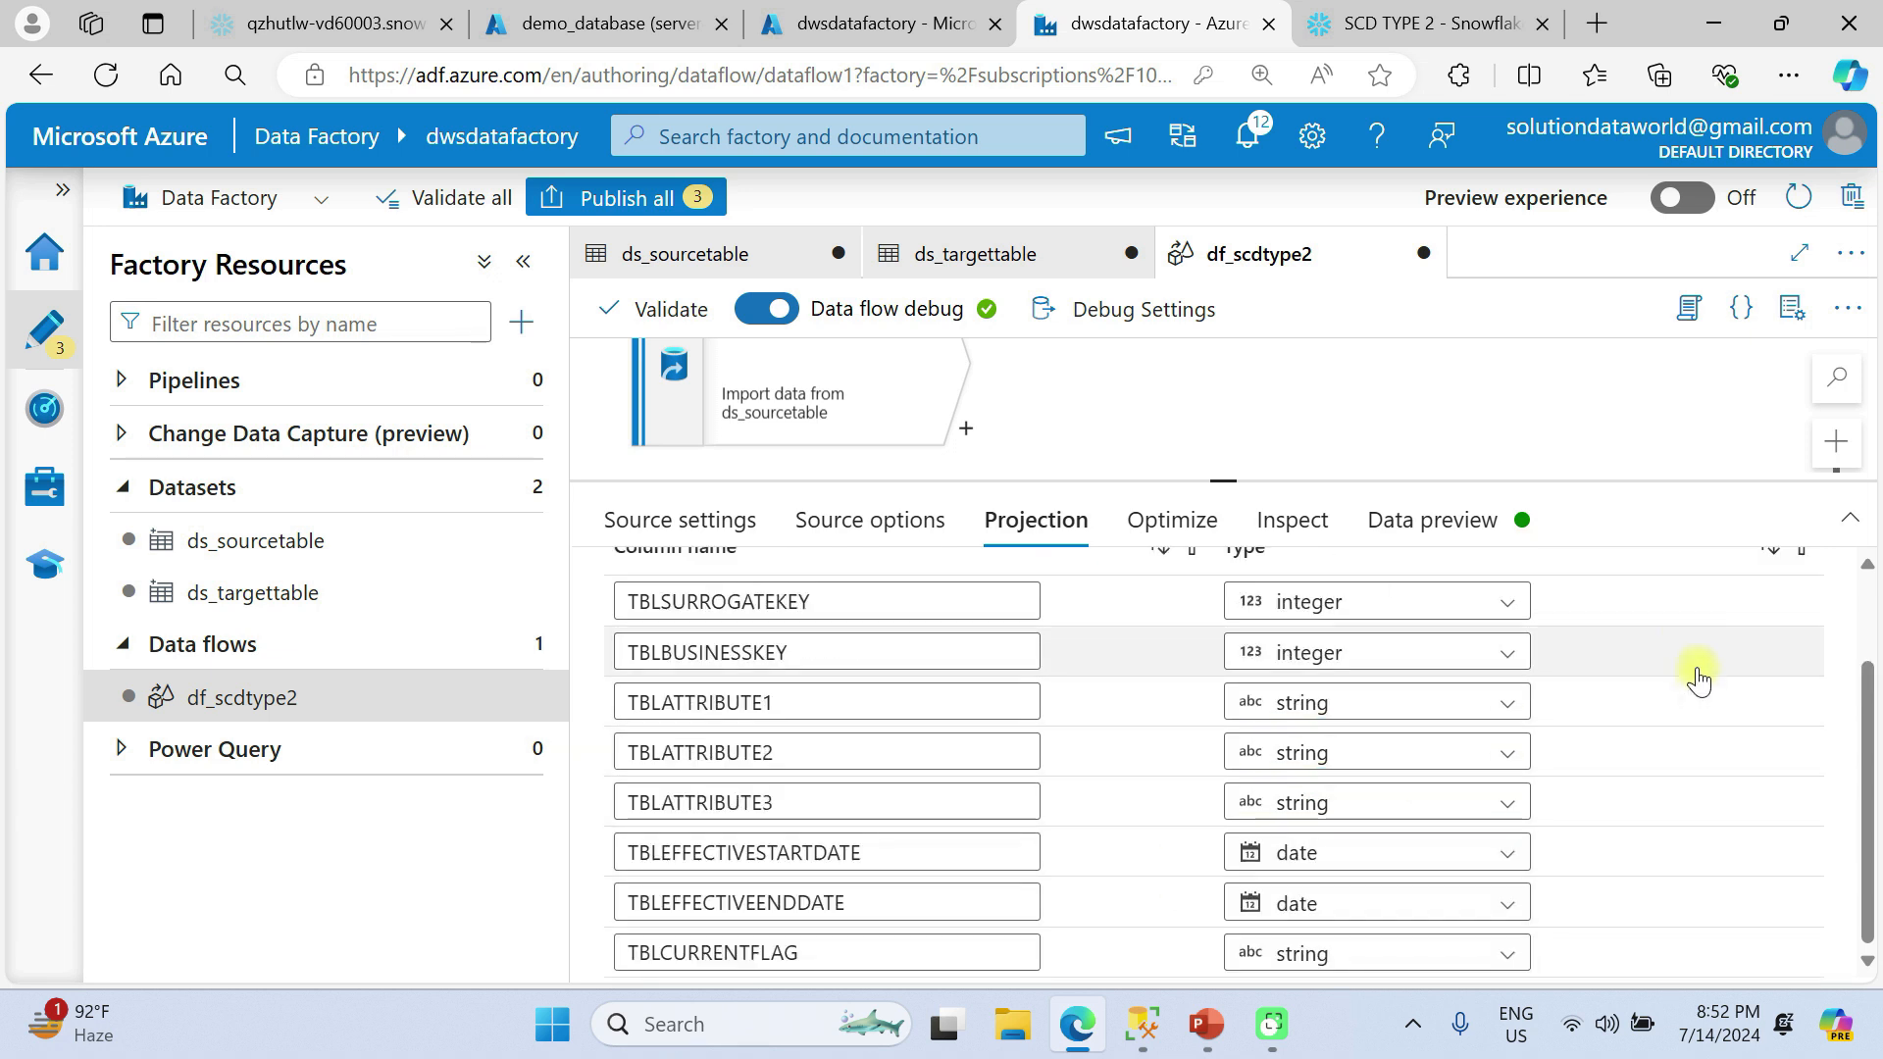
{"action": "scroll", "coordinate": [1601, 664], "scroll_direction": "up", "scroll_amount": 2}
{"action": "scroll", "coordinate": [1601, 662], "scroll_direction": "down", "scroll_amount": 2}
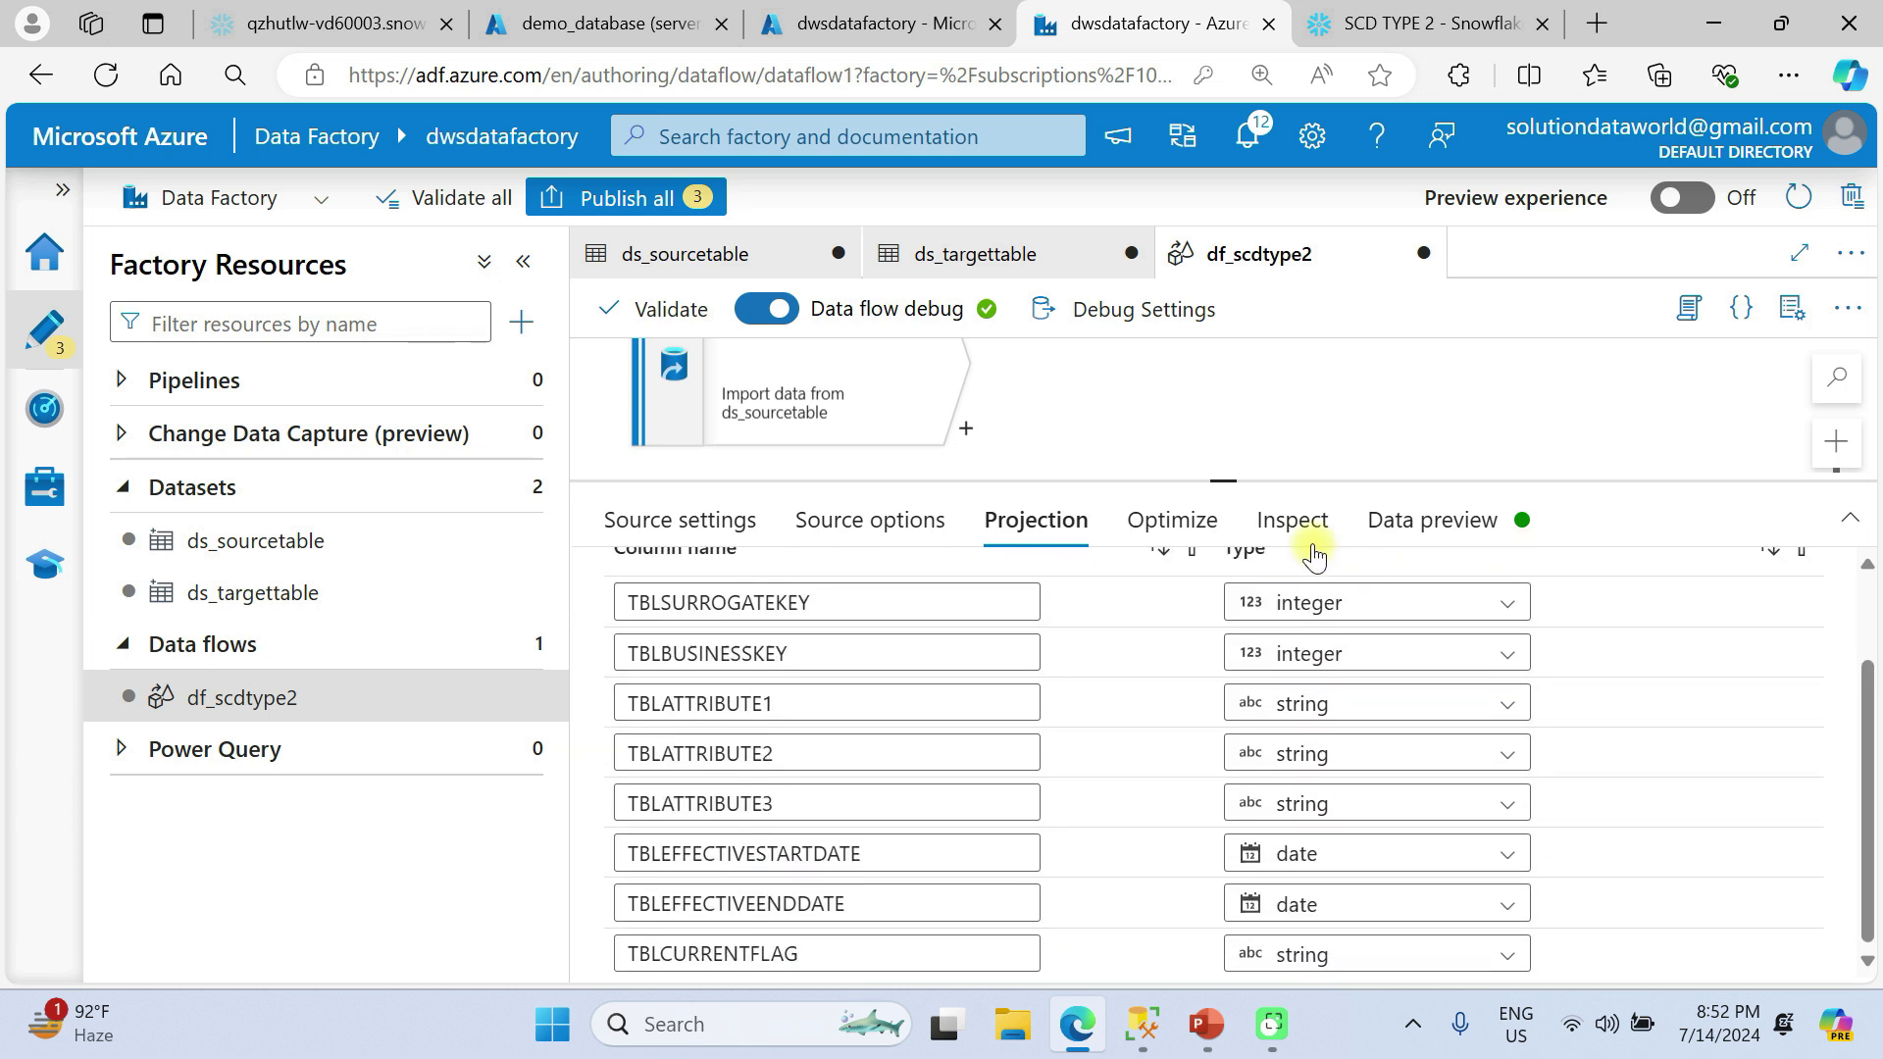
Inspect the target source's column list and data types, and check its data preview.
{"action": "left_click", "coordinate": [1223, 546]}
{"action": "left_click", "coordinate": [1275, 526]}
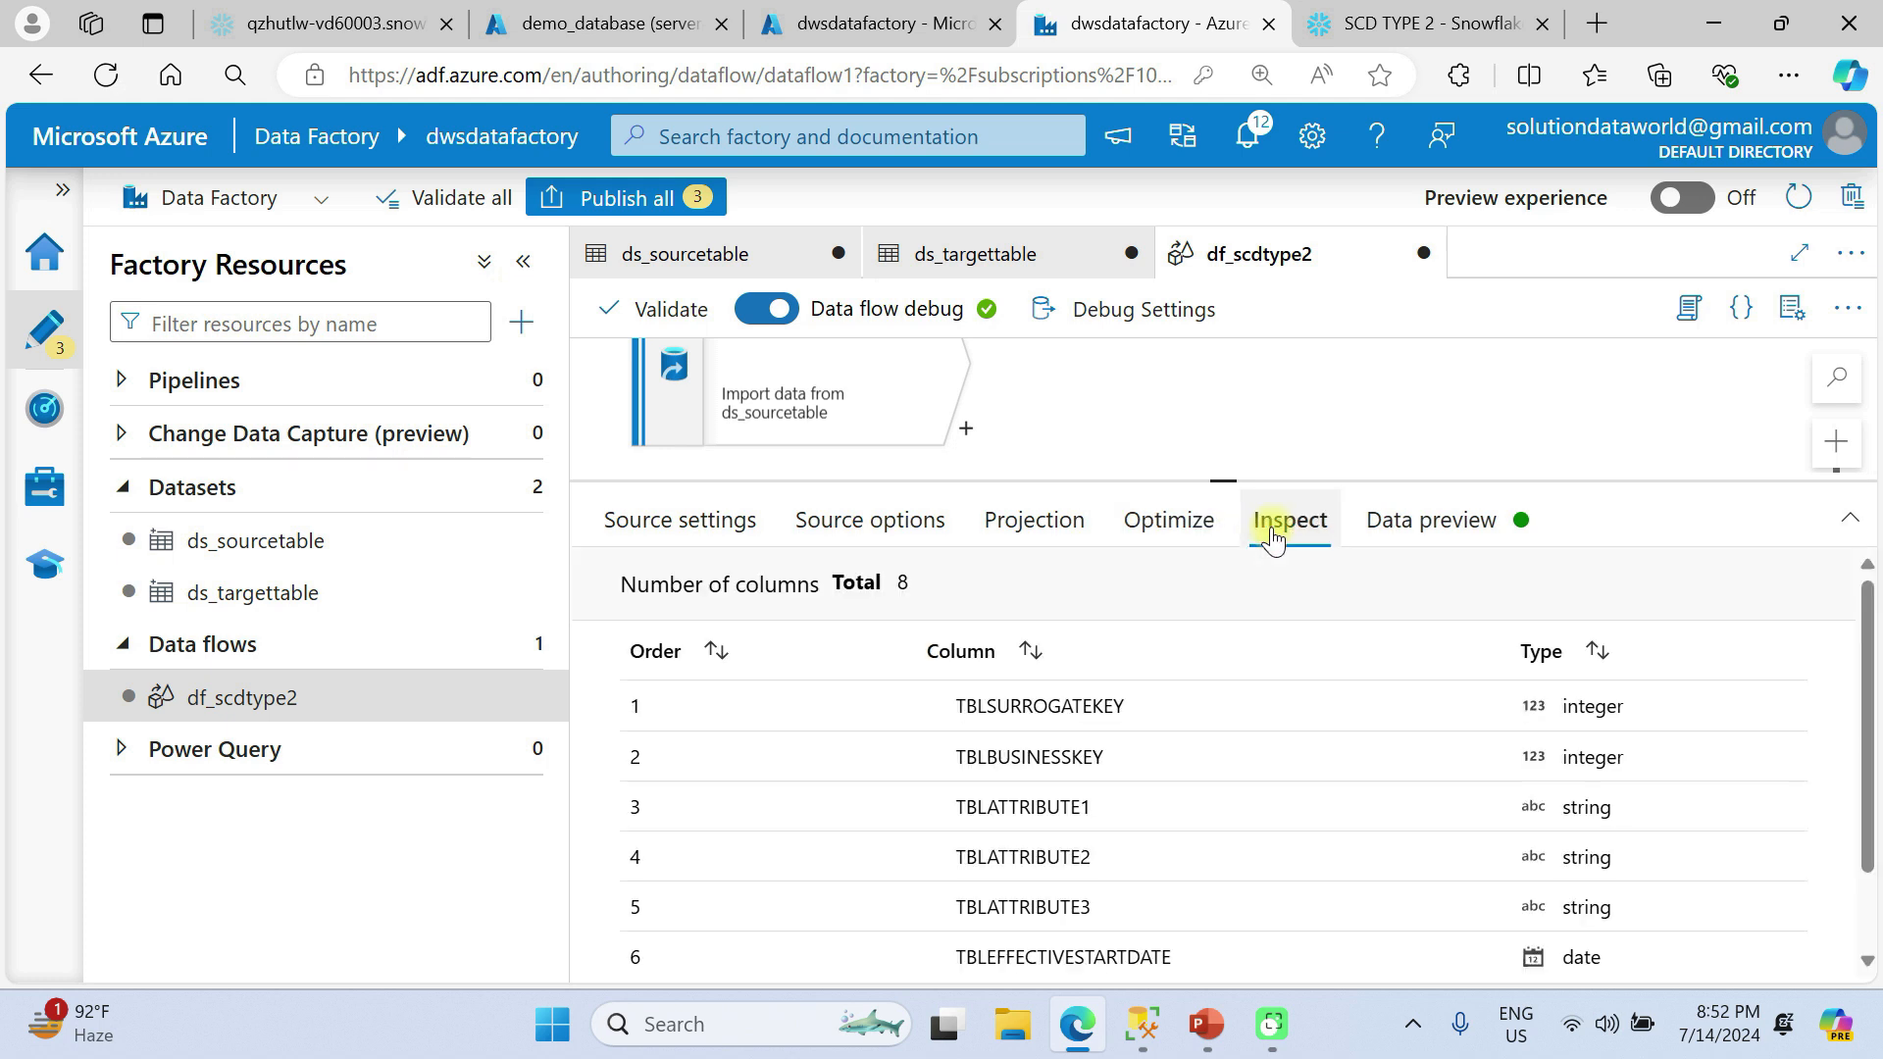
{"action": "left_click", "coordinate": [1474, 548]}
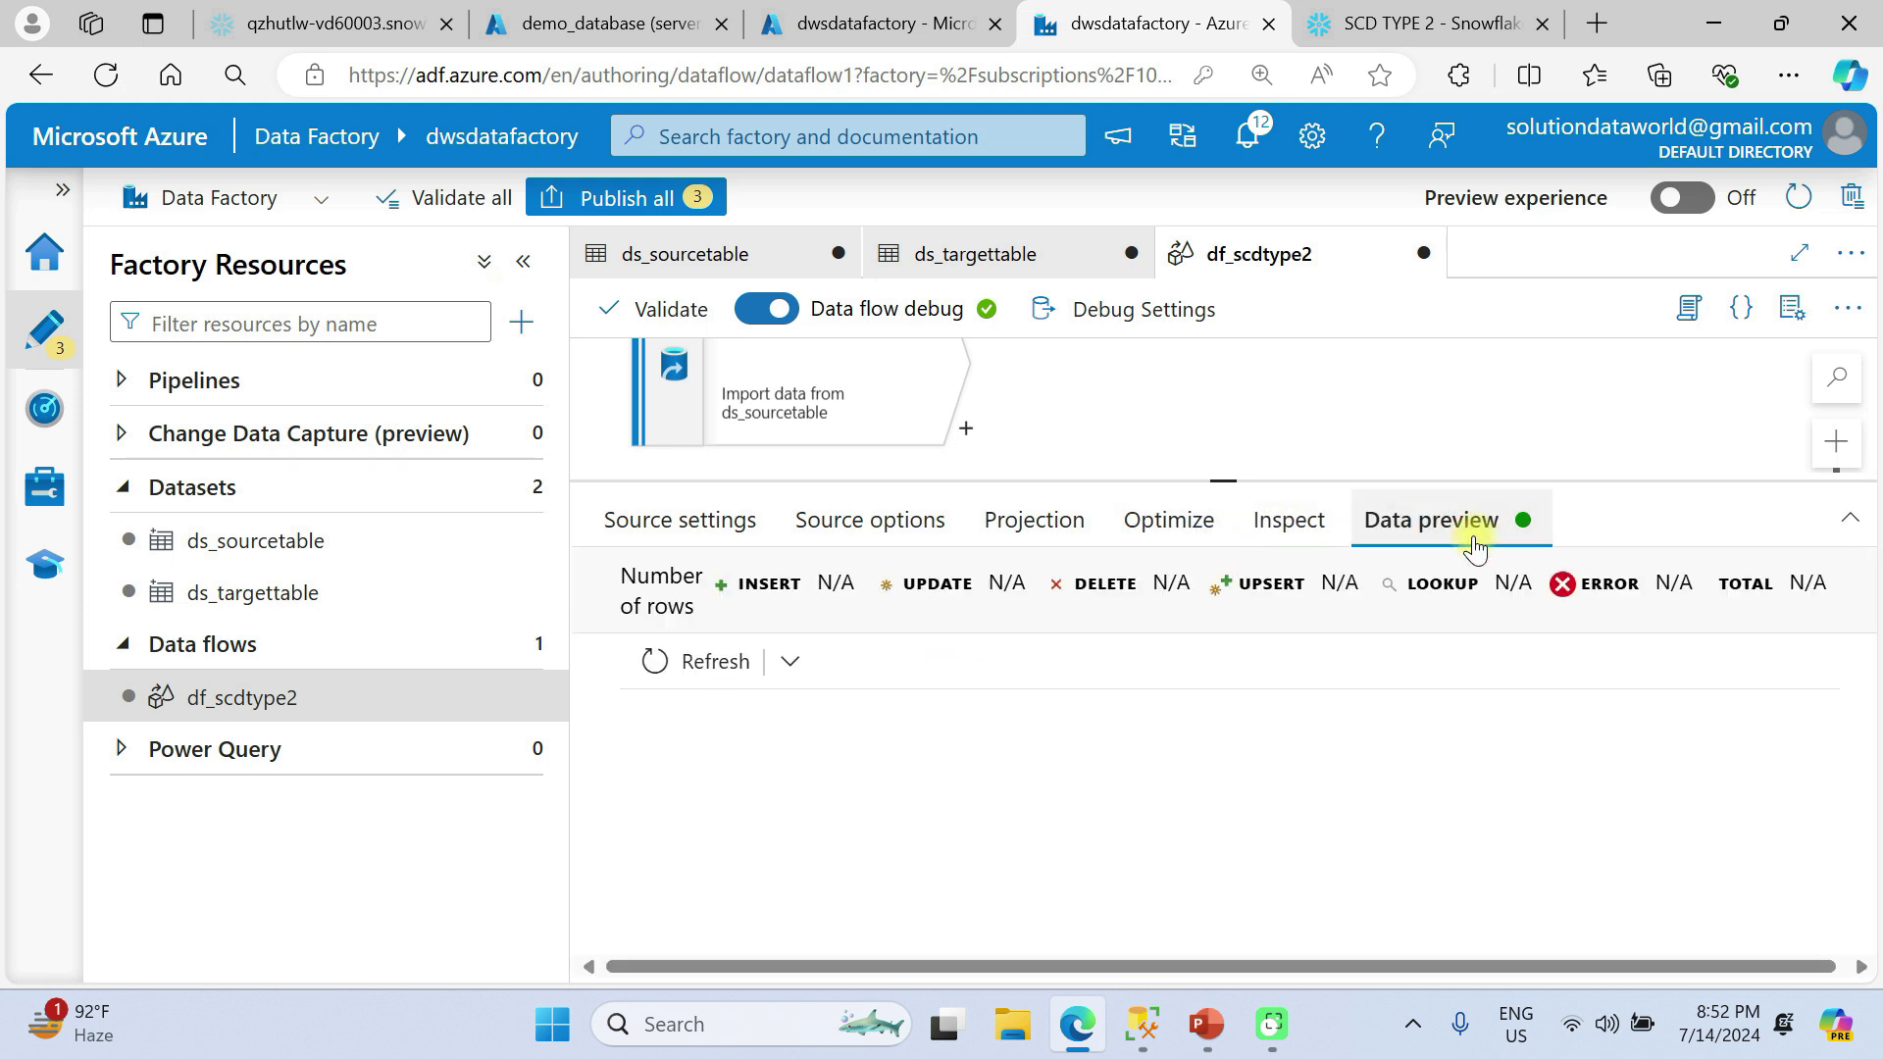
{"action": "left_click", "coordinate": [1286, 522]}
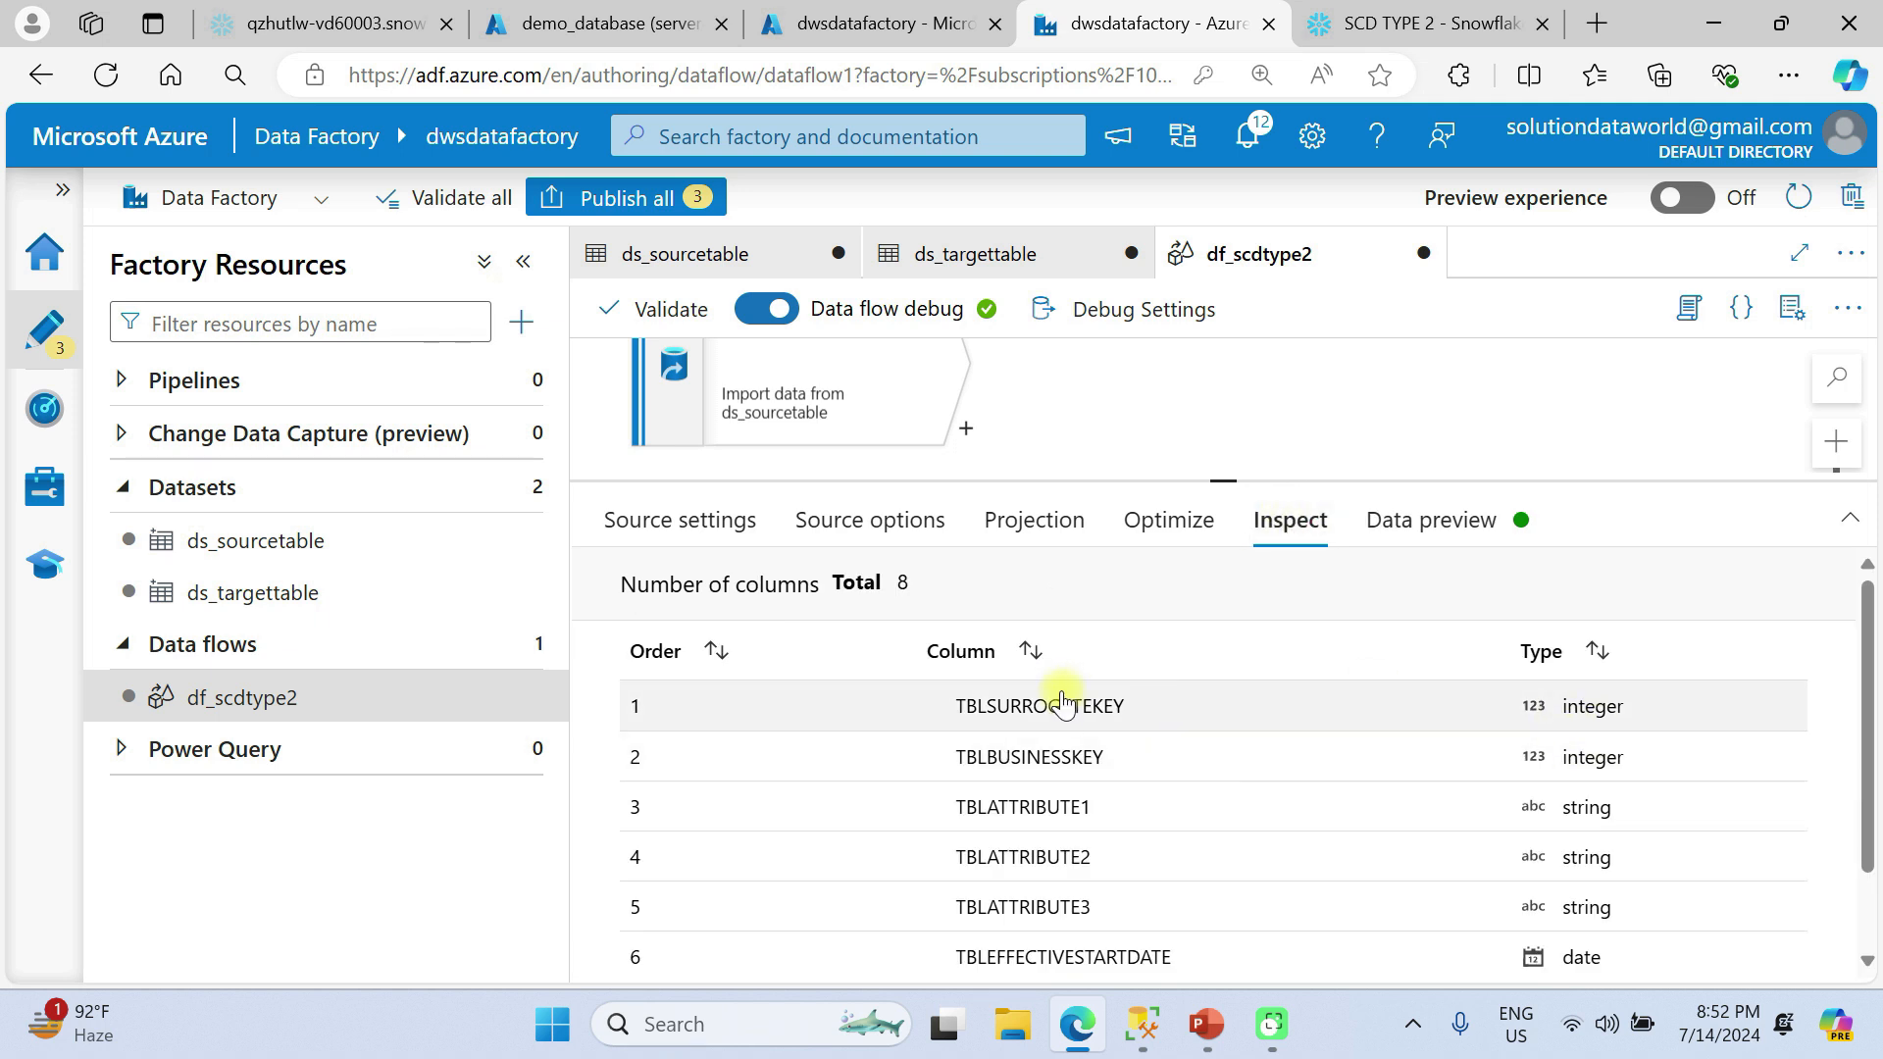
{"action": "scroll", "coordinate": [1172, 828], "scroll_direction": "down", "scroll_amount": 1}
{"action": "scroll", "coordinate": [1172, 829], "scroll_direction": "down", "scroll_amount": 1}
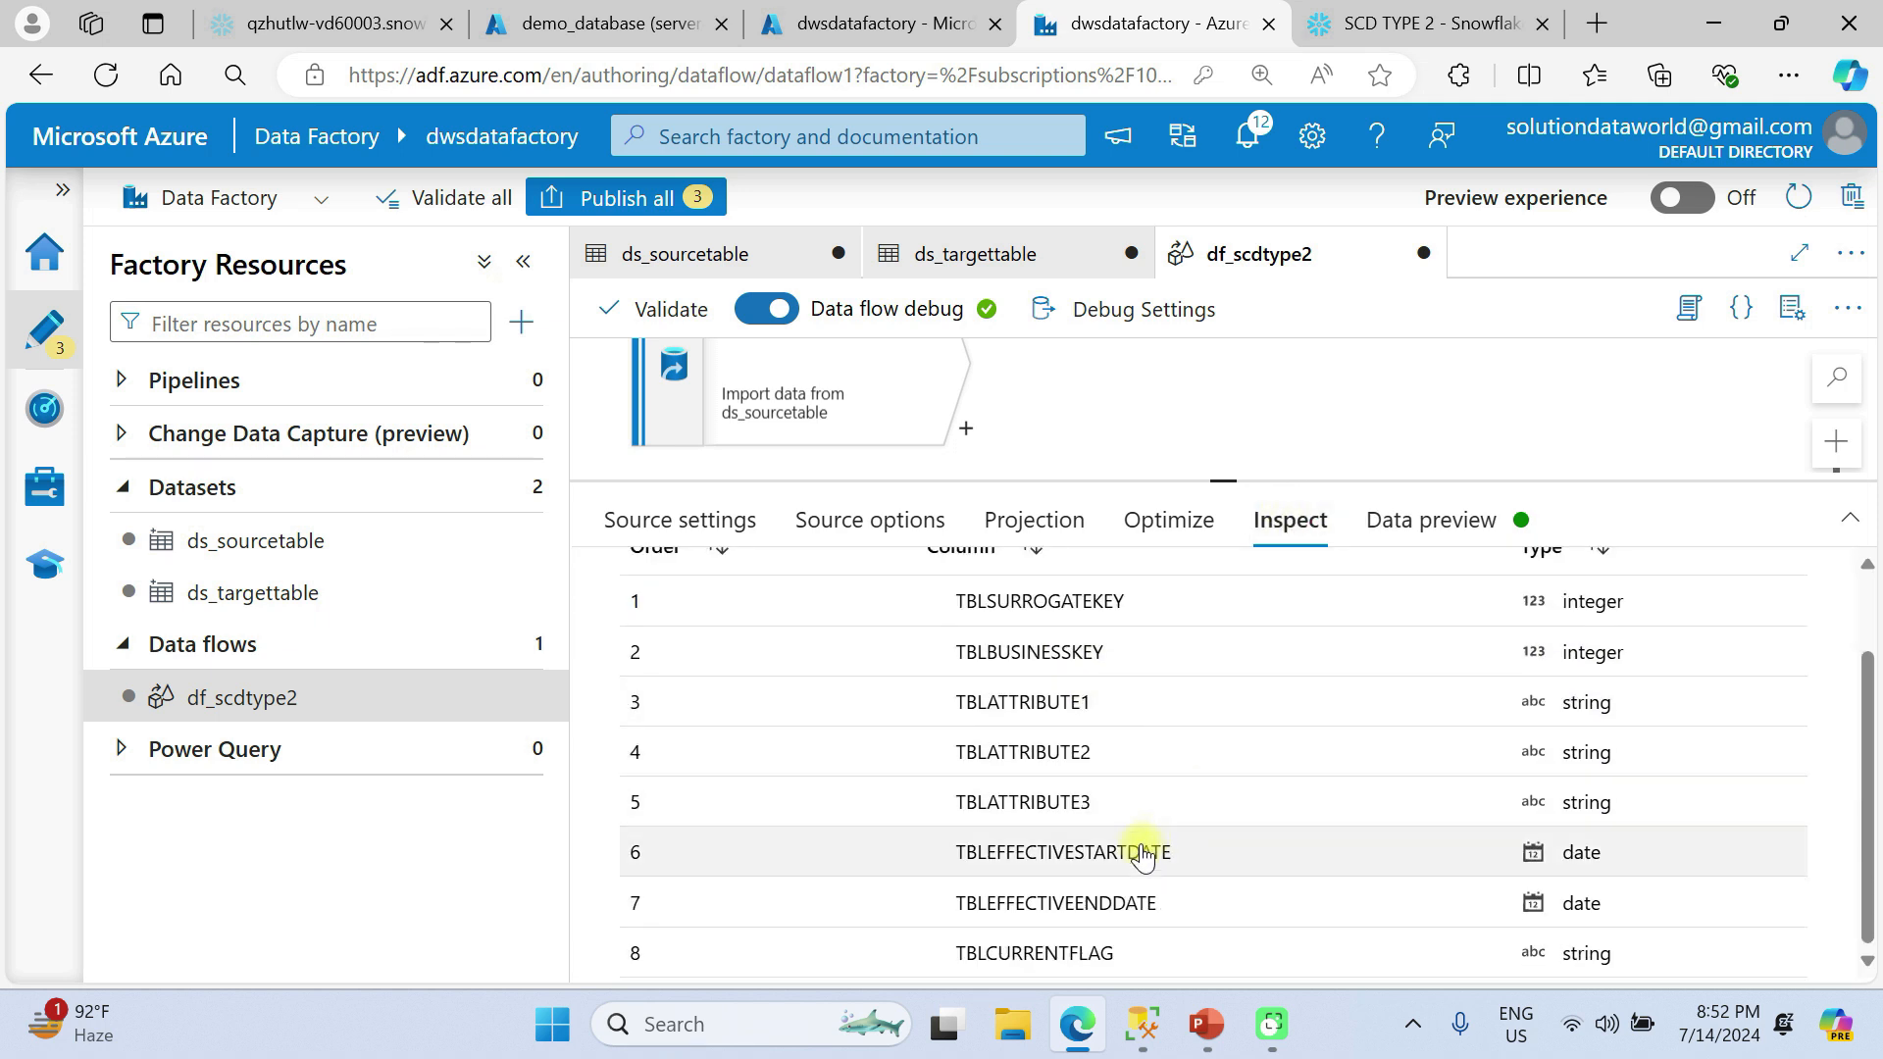
{"action": "left_click", "coordinate": [1433, 522]}
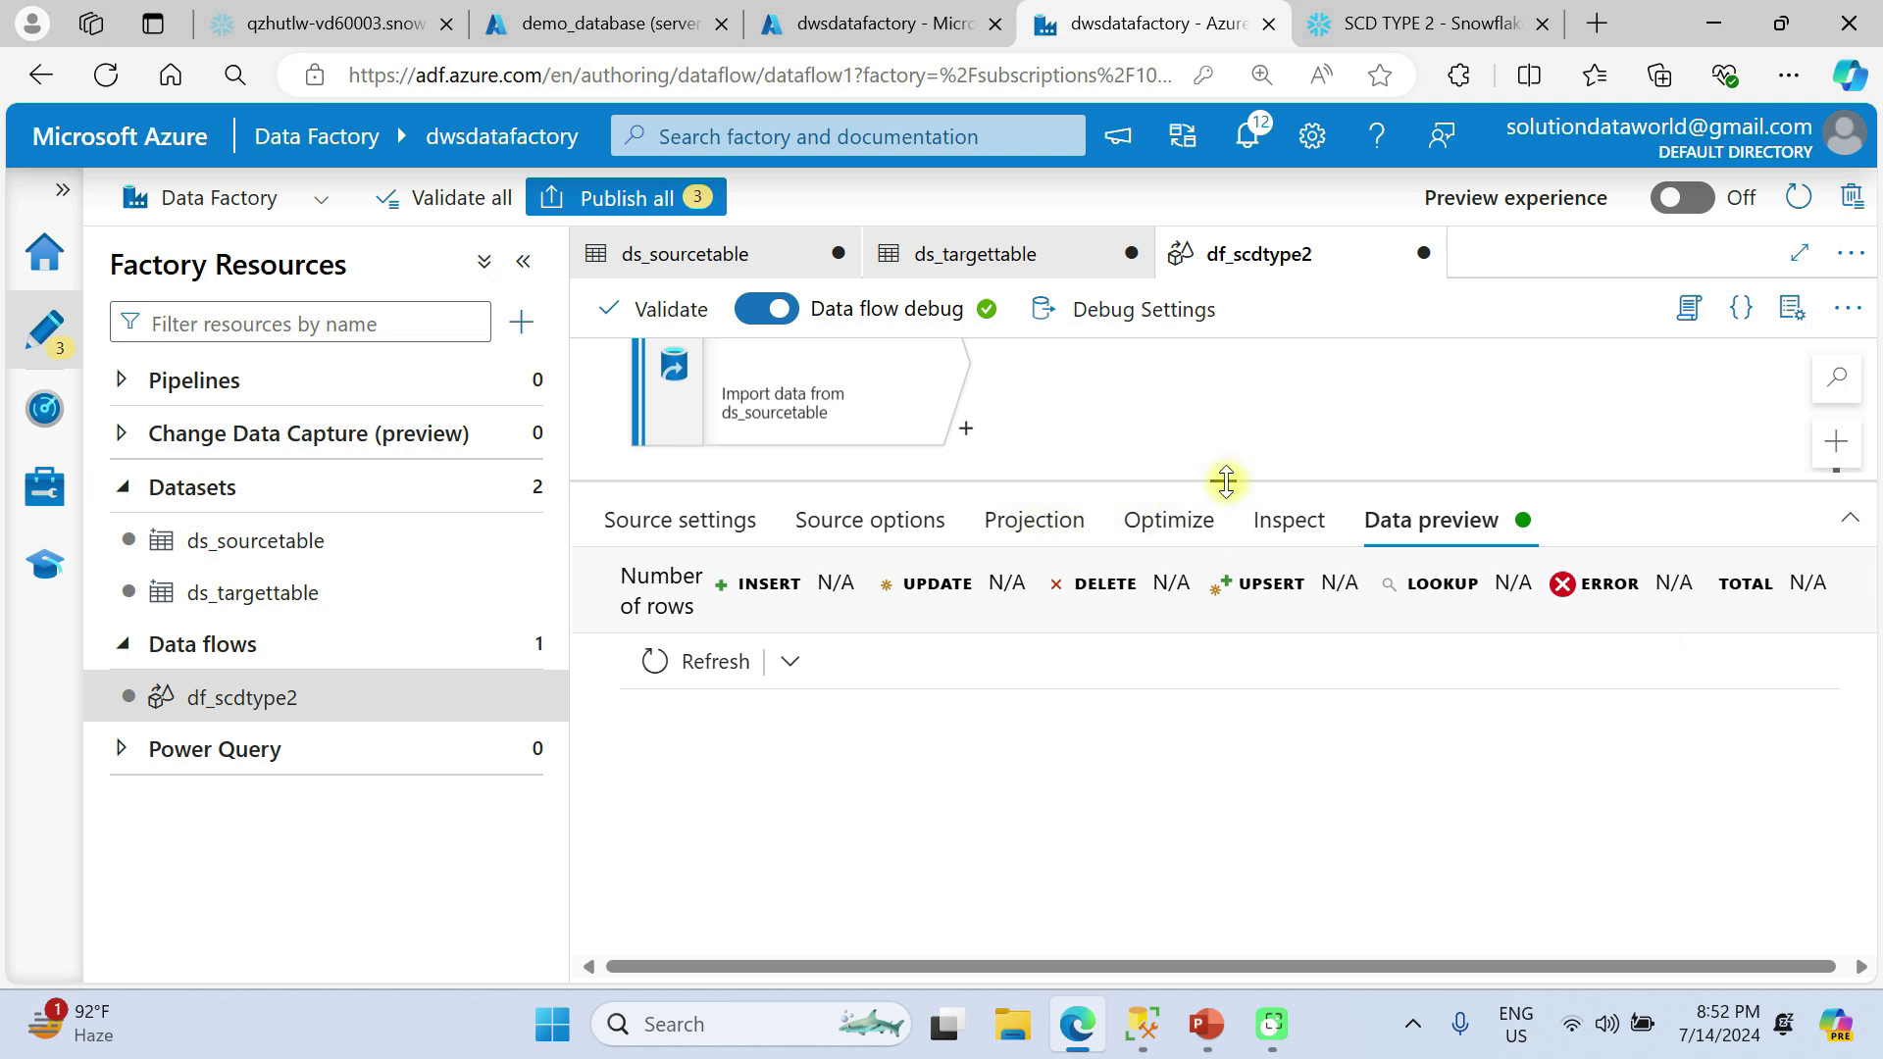
Add a Lookup transformation after the sourcetable source.
{"action": "left_click_drag", "start_coordinate": [1225, 480], "coordinate": [1227, 685]}
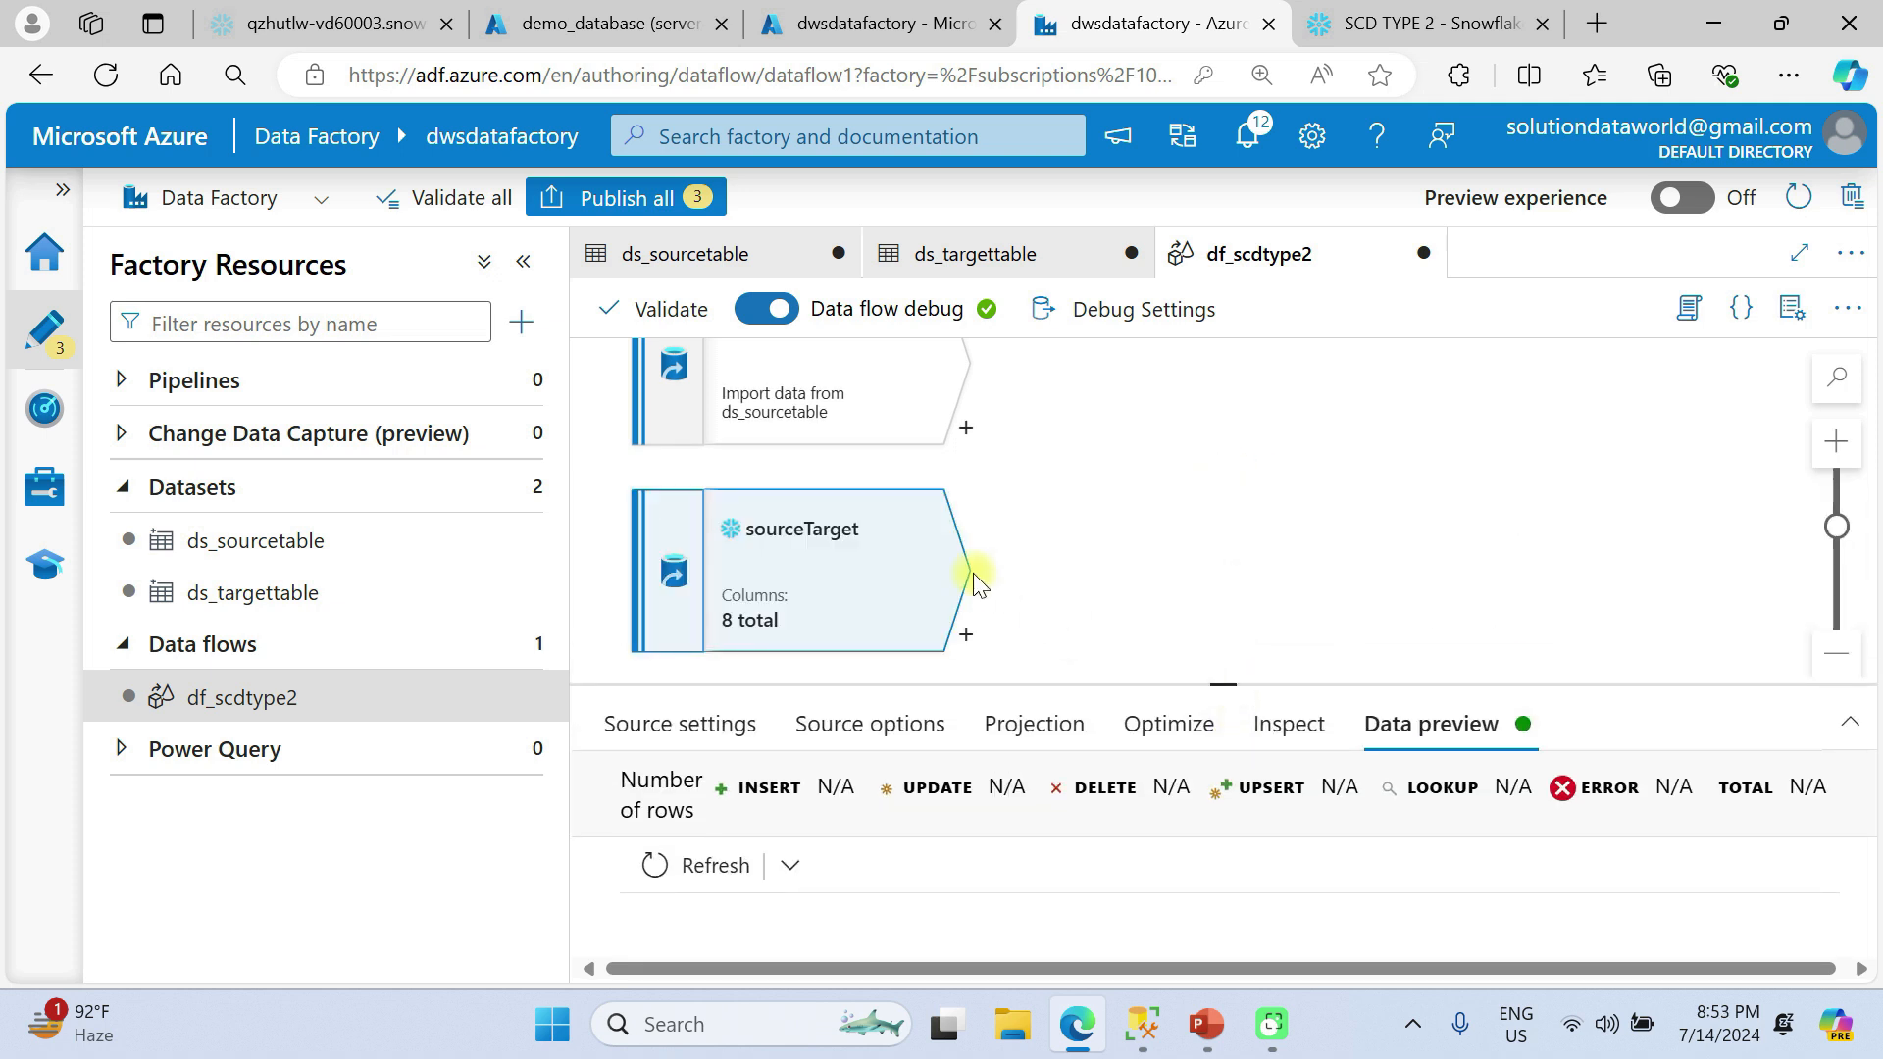
{"action": "scroll", "coordinate": [973, 574], "scroll_direction": "down", "scroll_amount": 2}
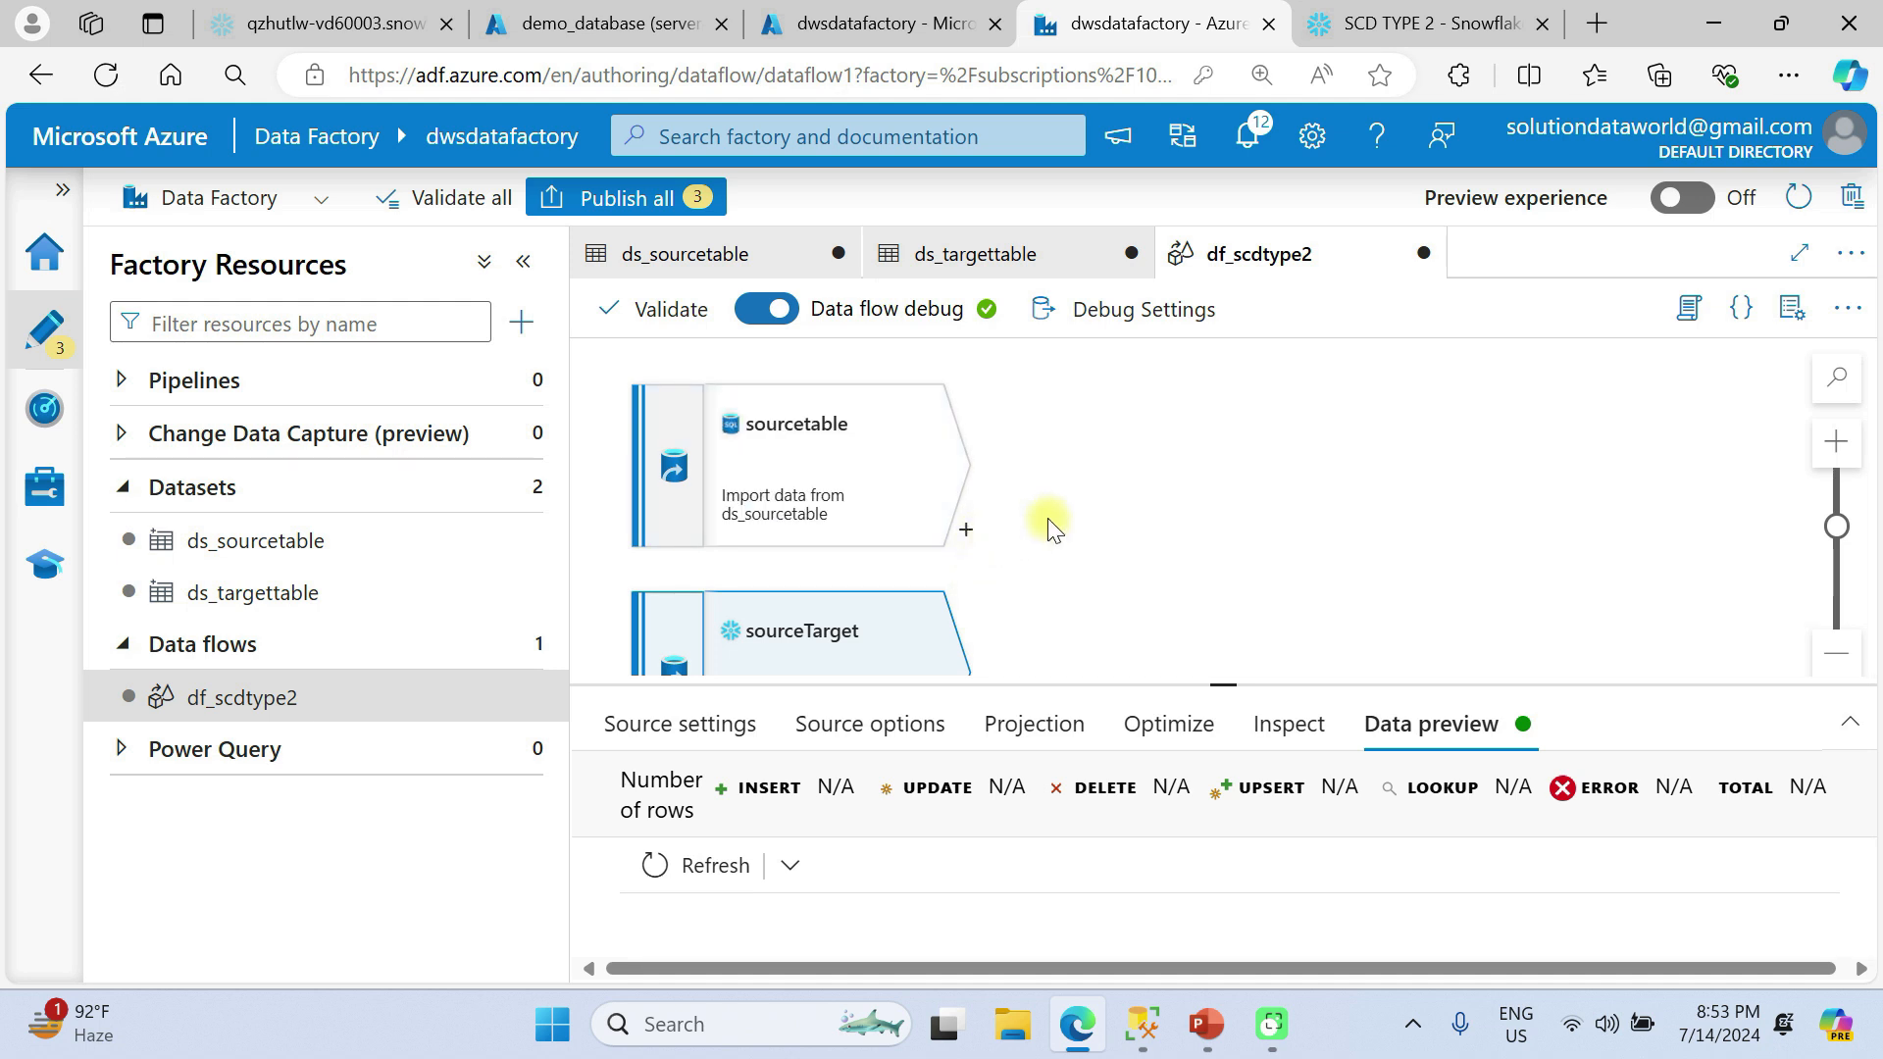
{"action": "left_click", "coordinate": [966, 535]}
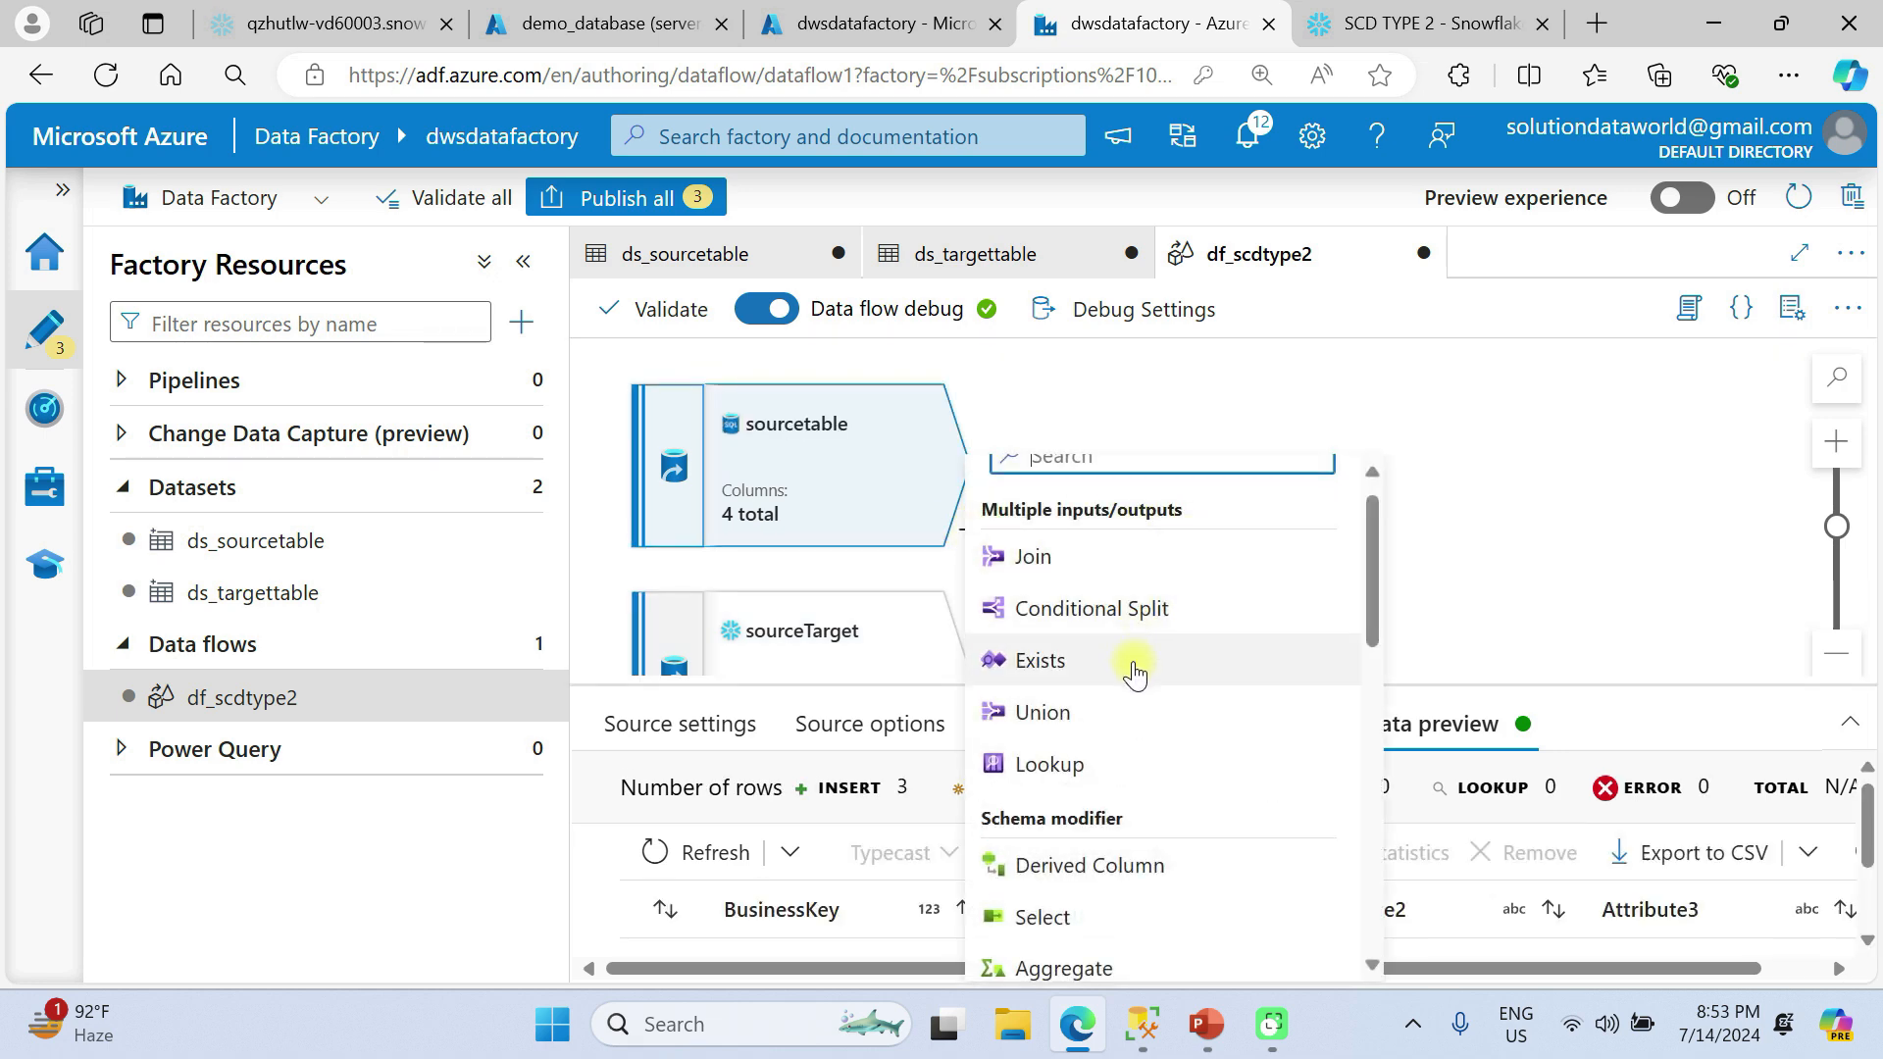
{"action": "left_click", "coordinate": [1114, 772]}
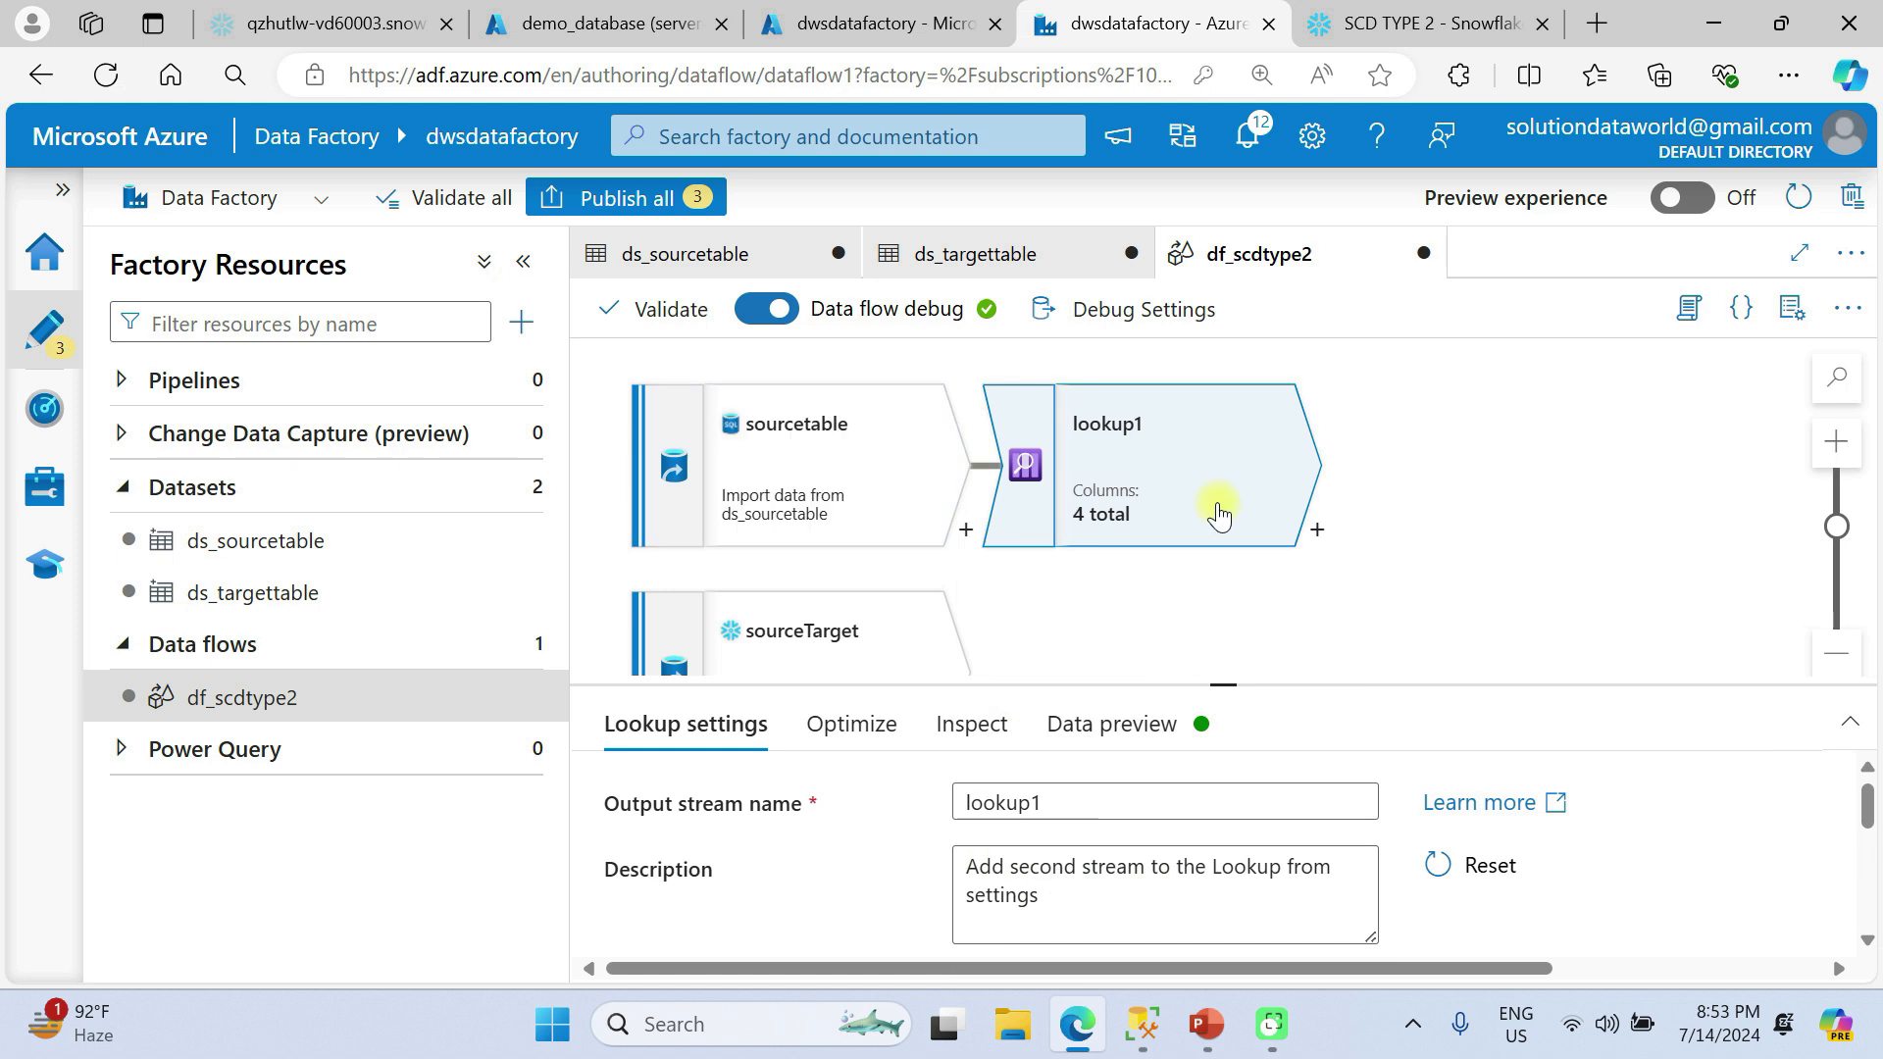
Set the lookup stream of lookup1 to sourceTarget, with sourcetable as the primary stream.
{"action": "scroll", "coordinate": [1219, 510], "scroll_direction": "down", "scroll_amount": 3}
{"action": "scroll", "coordinate": [1221, 510], "scroll_direction": "up", "scroll_amount": 2}
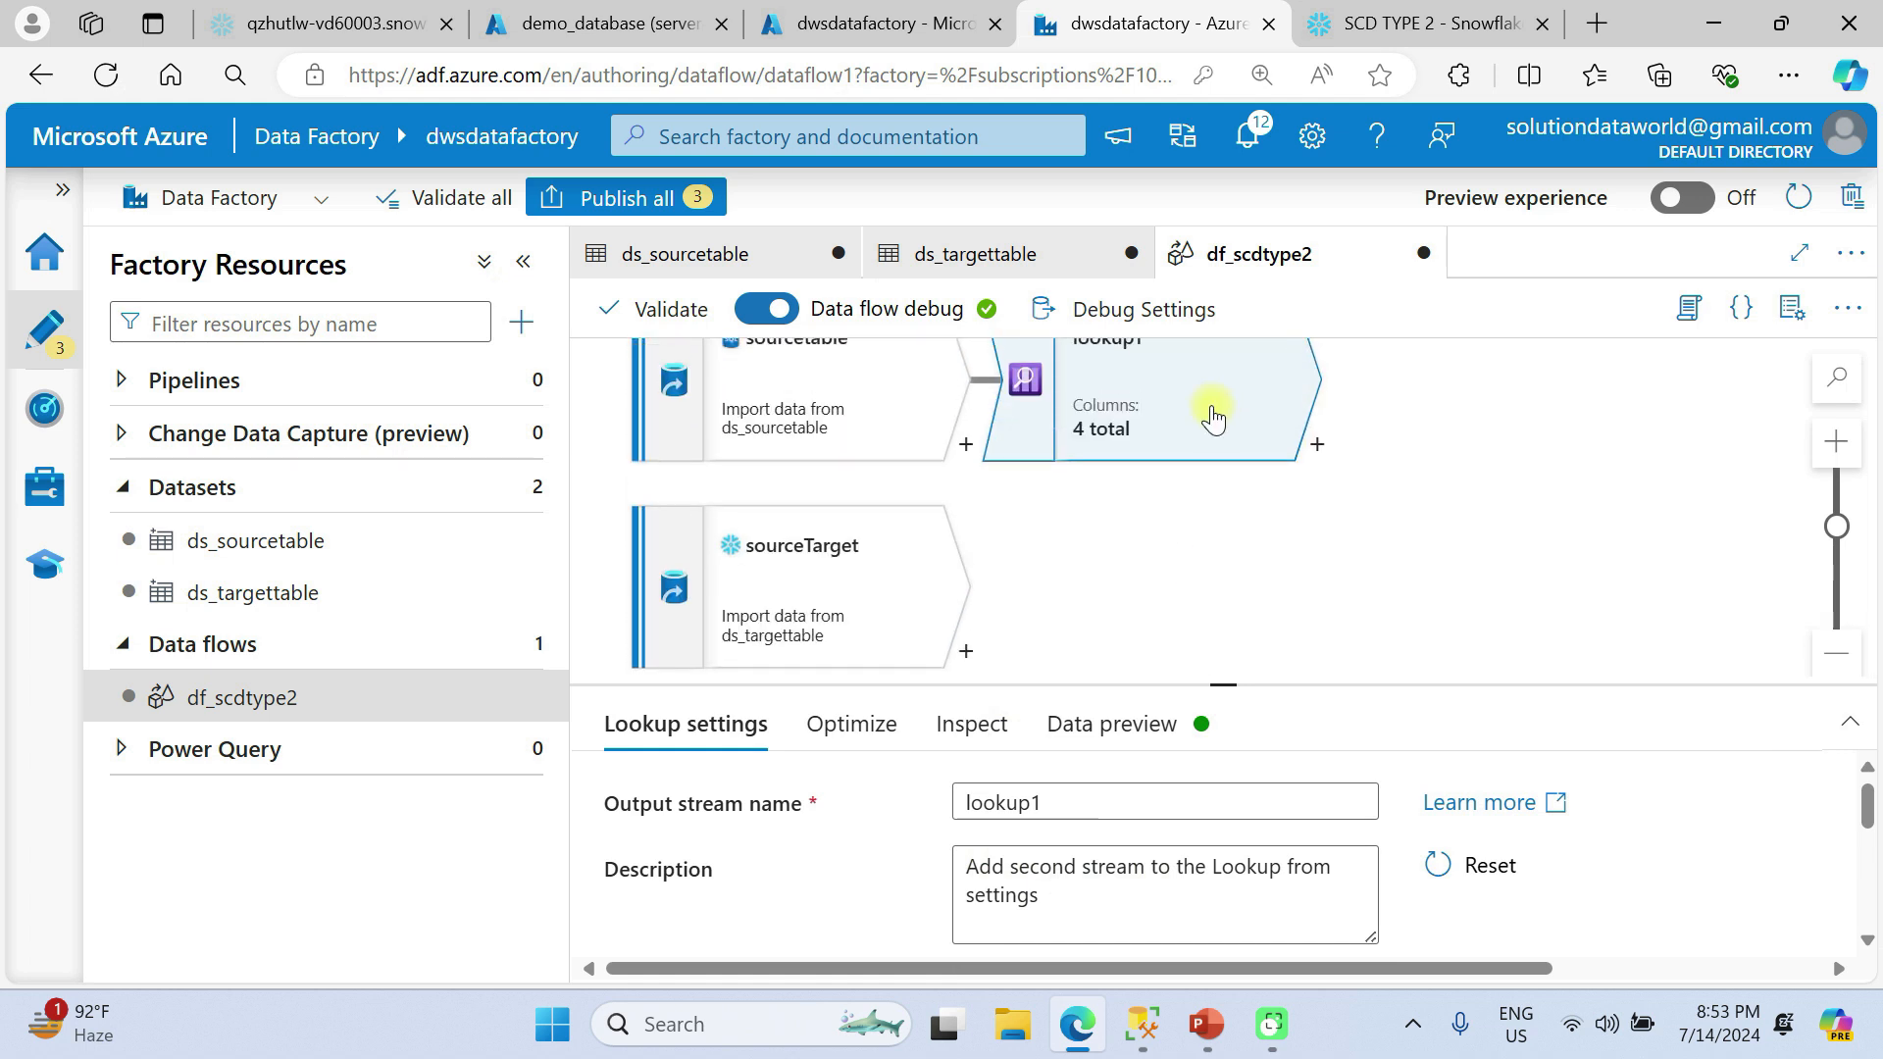
{"action": "scroll", "coordinate": [1213, 417], "scroll_direction": "up", "scroll_amount": 1}
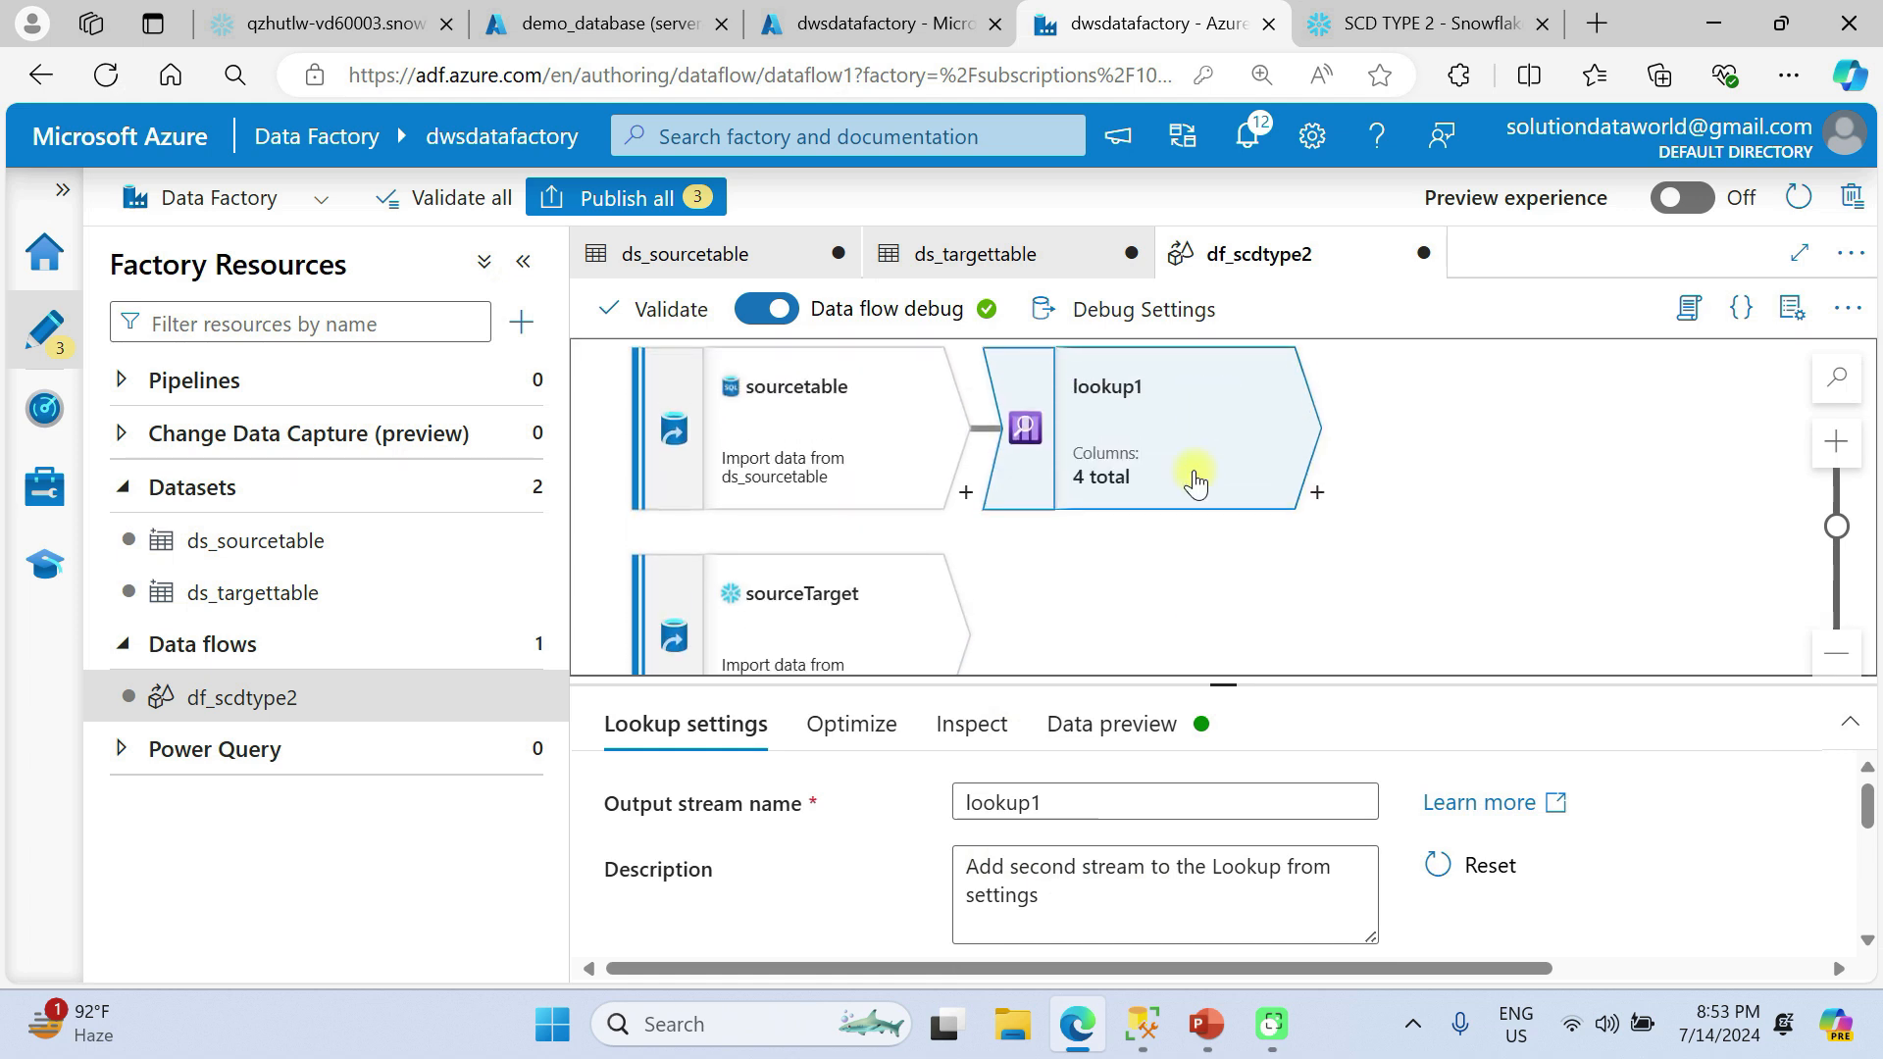
{"action": "left_click_drag", "start_coordinate": [1226, 681], "coordinate": [1219, 492]}
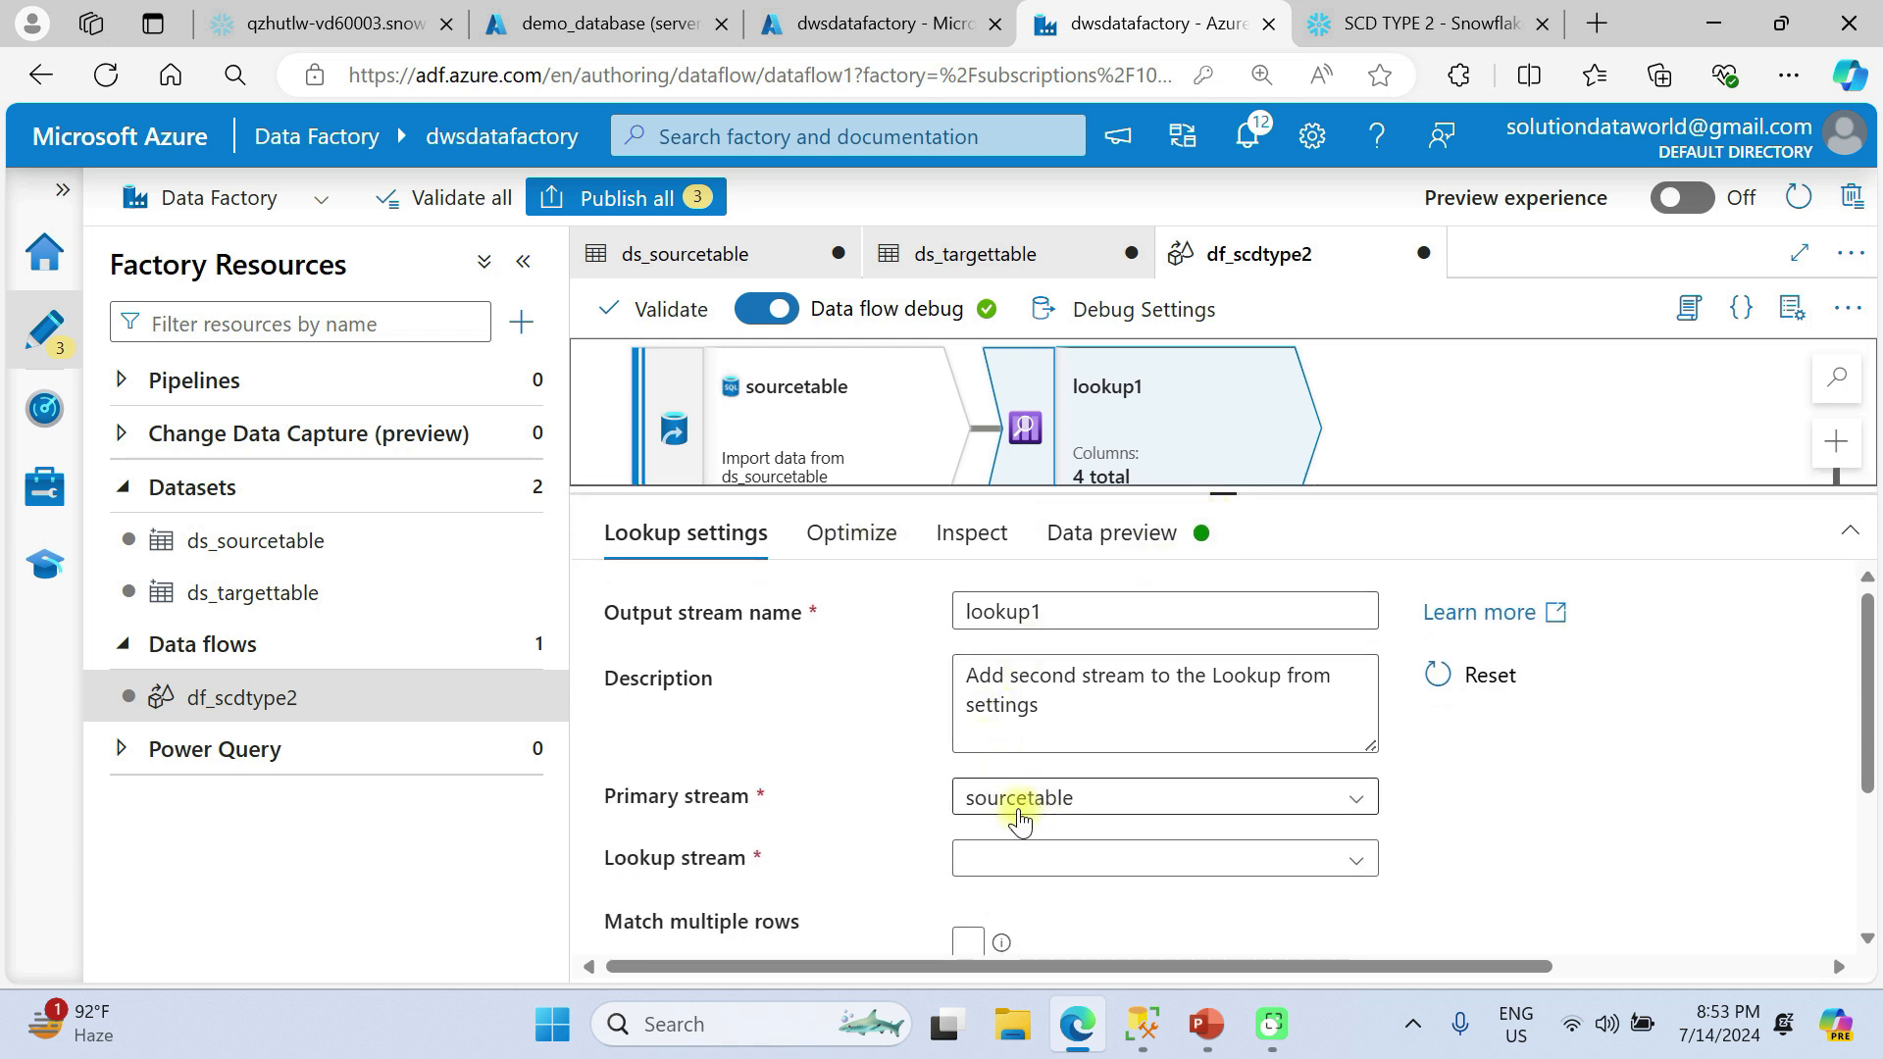
{"action": "scroll", "coordinate": [1020, 822], "scroll_direction": "down", "scroll_amount": 1}
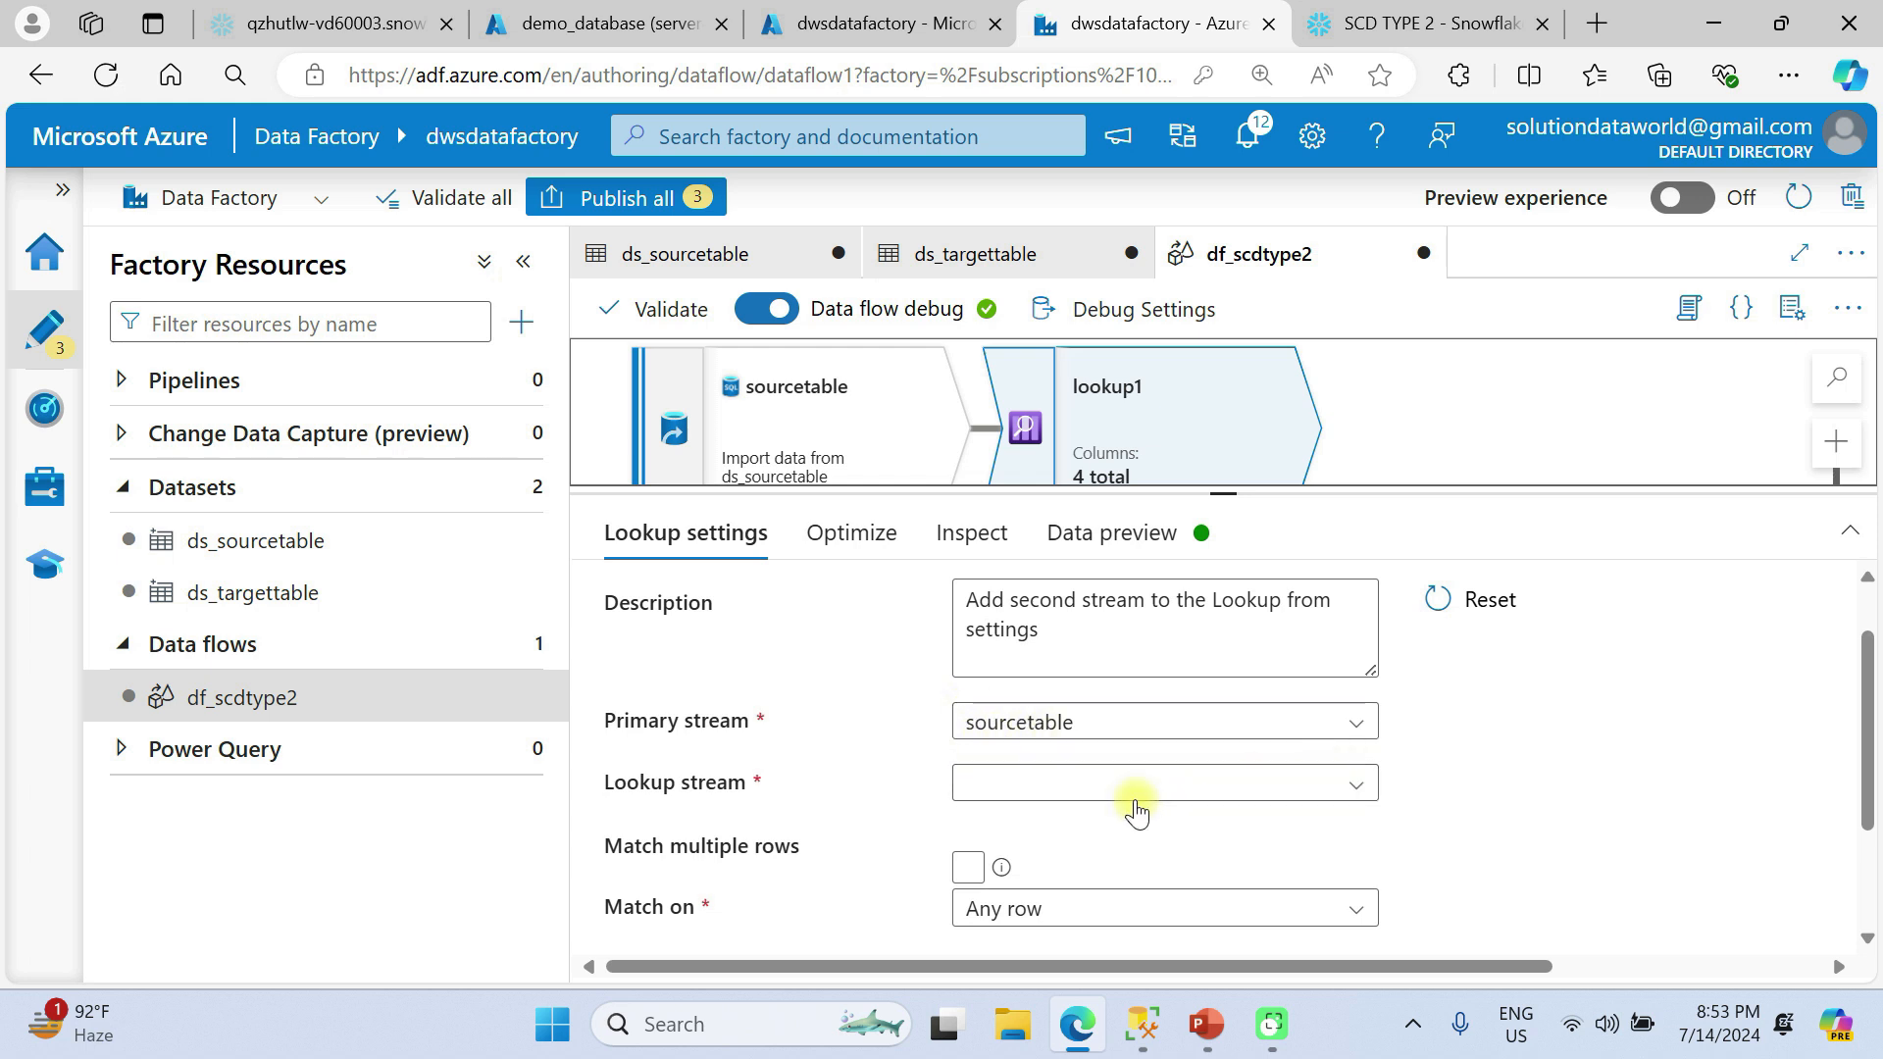
{"action": "left_click", "coordinate": [1067, 783]}
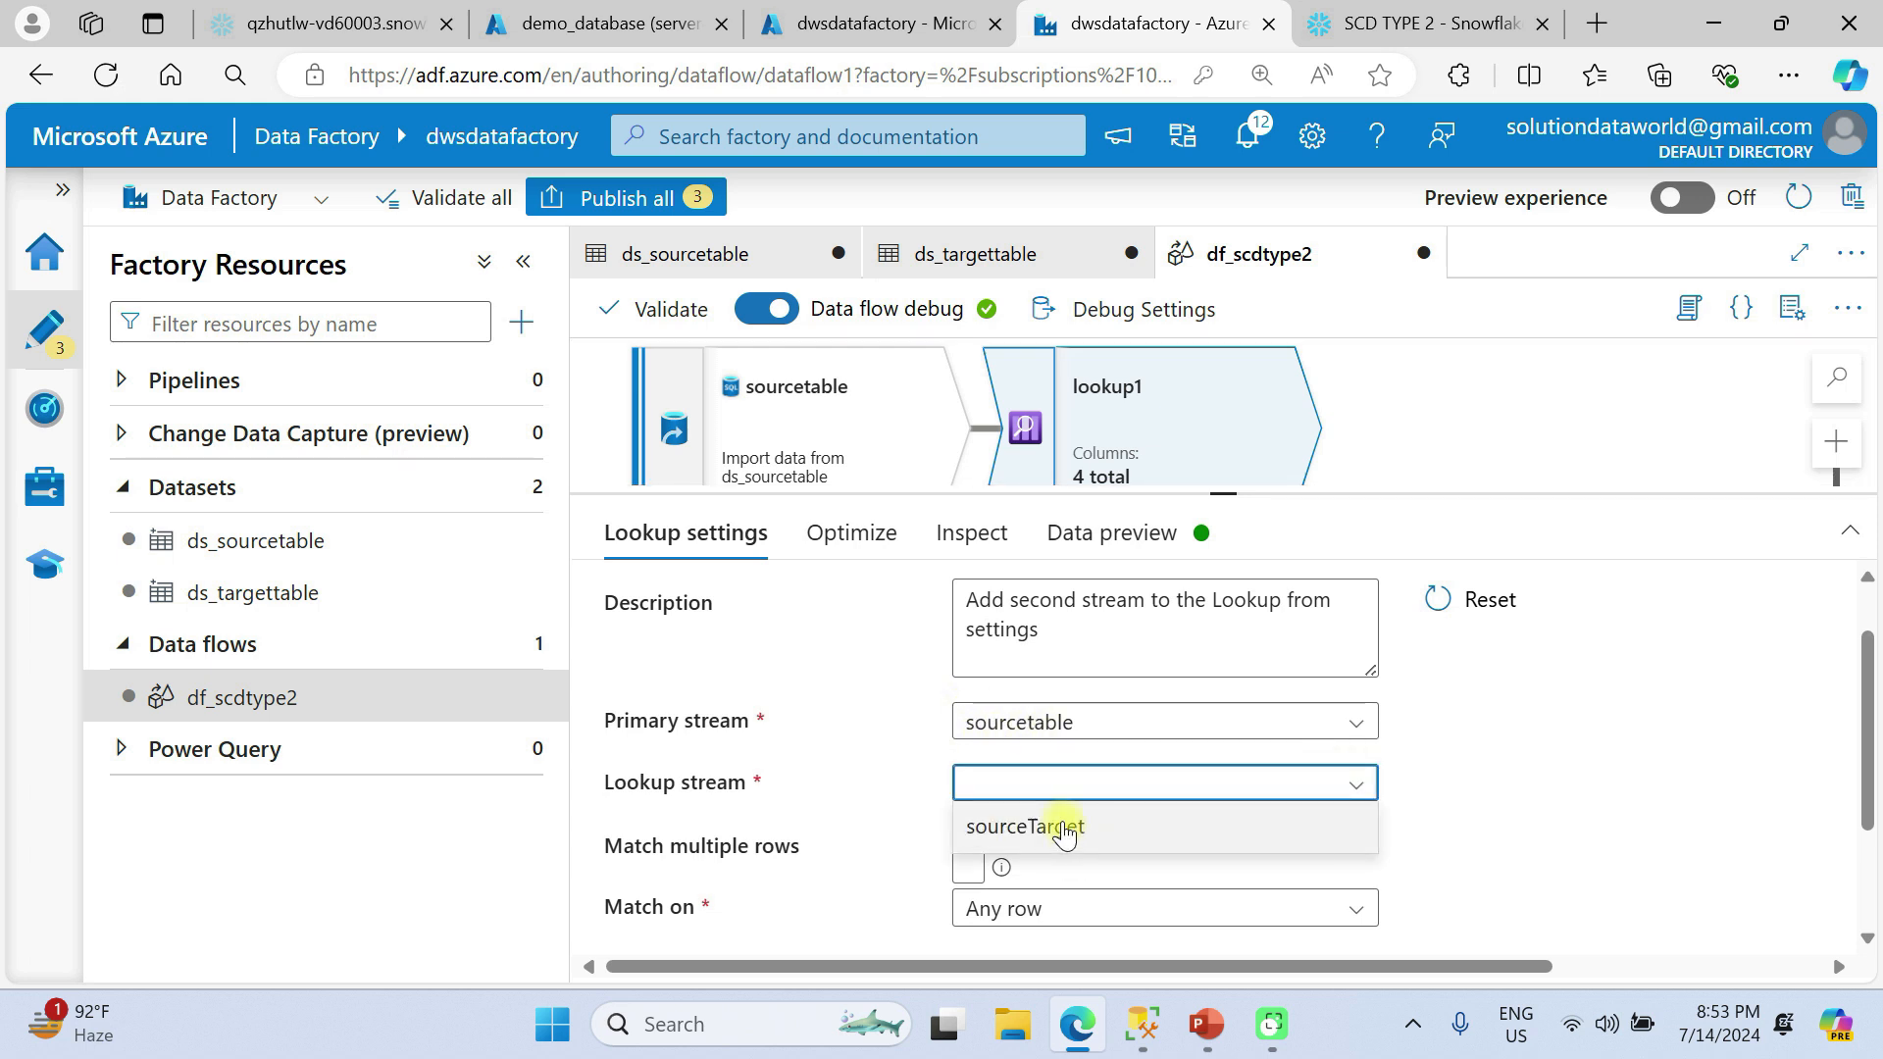
{"action": "left_click", "coordinate": [1066, 828]}
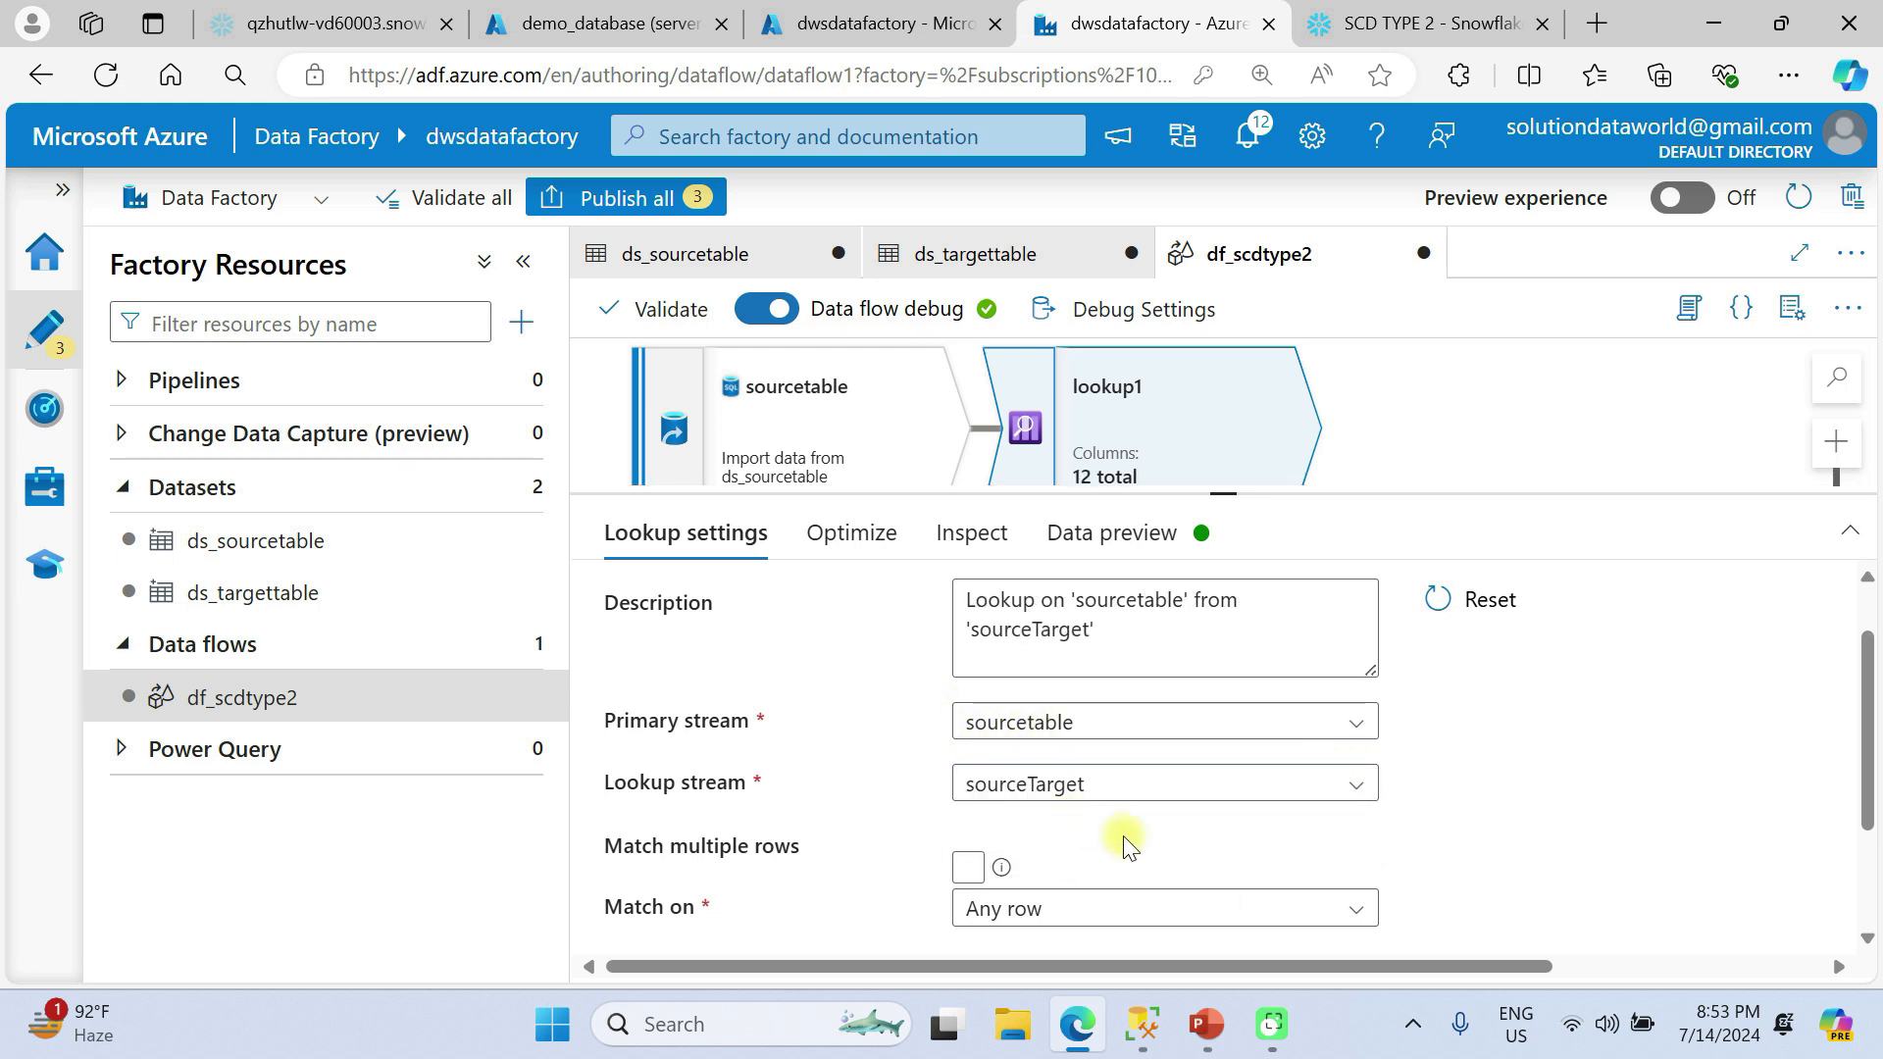
Define the lookup condition as sourcetable's BusinessKey == sourceTarget's TBLBUSINESSKEY.
{"action": "scroll", "coordinate": [1122, 835], "scroll_direction": "down", "scroll_amount": 2}
{"action": "scroll", "coordinate": [1135, 857], "scroll_direction": "down", "scroll_amount": 1}
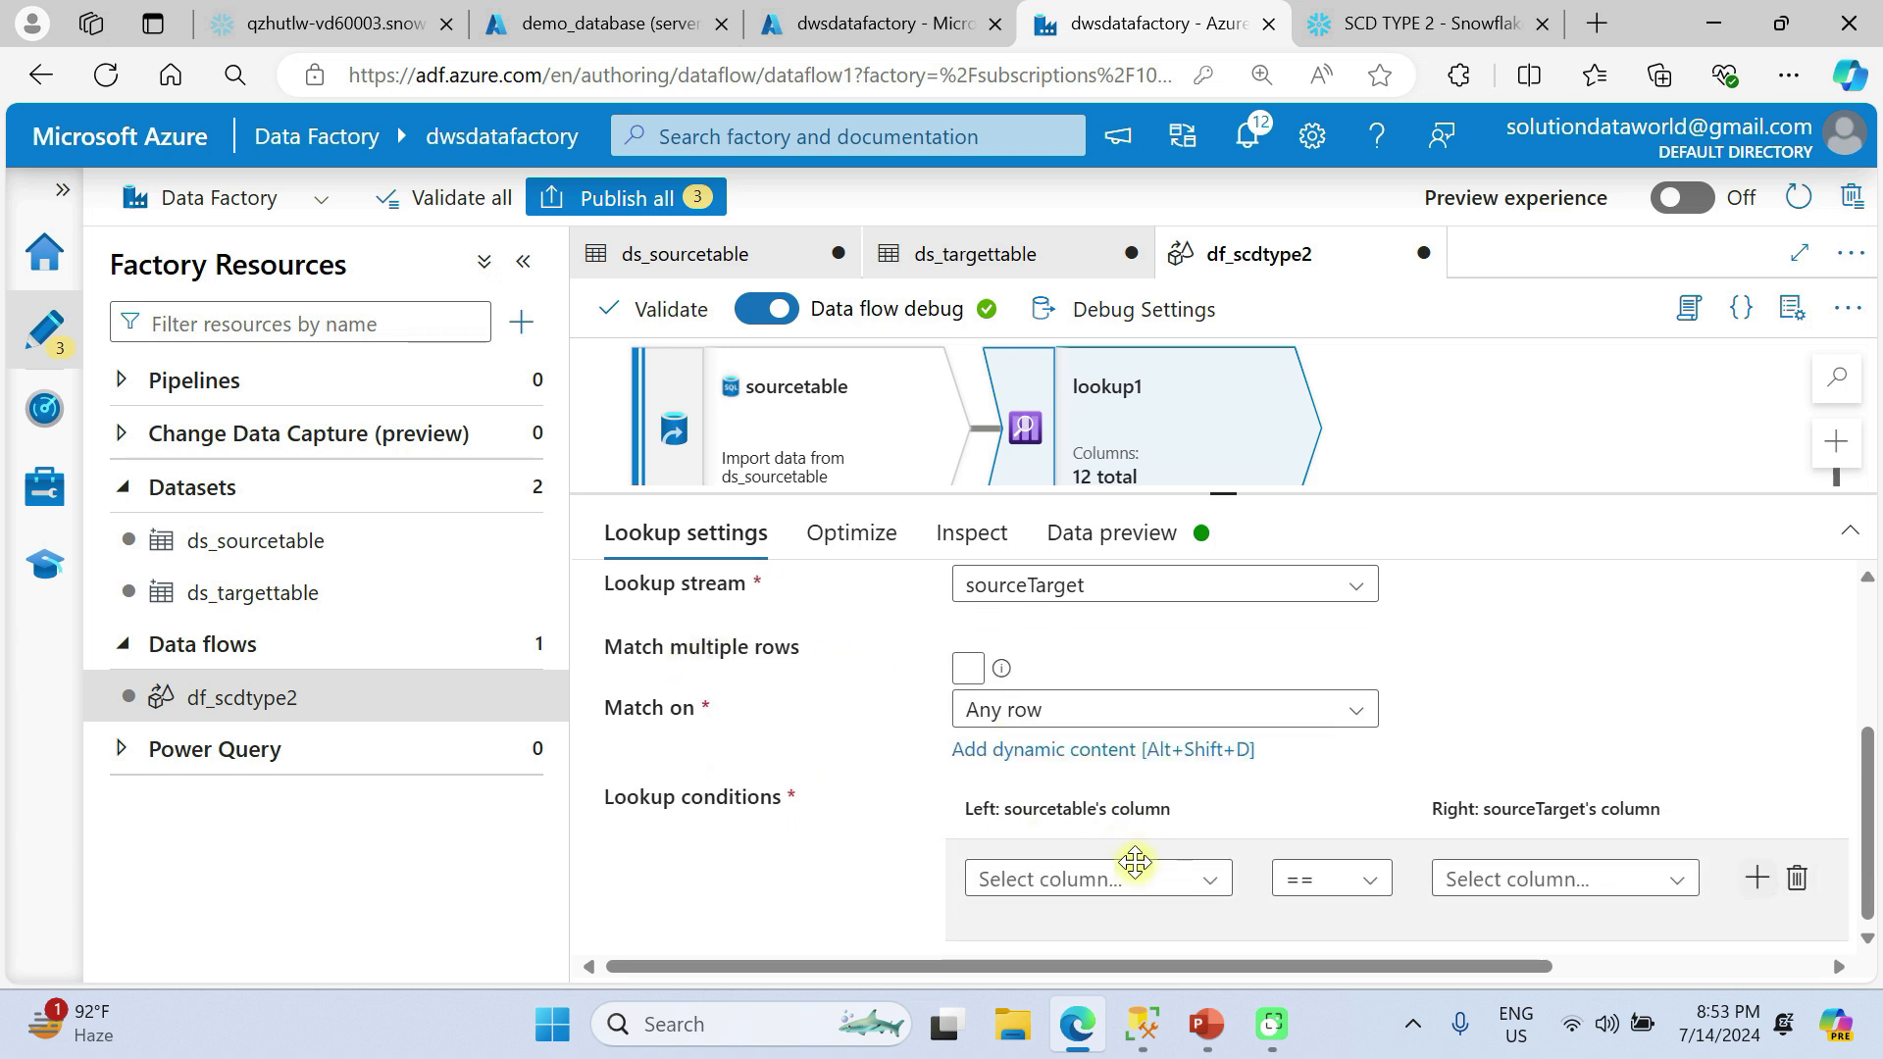
{"action": "left_click", "coordinate": [1212, 871]}
{"action": "scroll", "coordinate": [1099, 932], "scroll_direction": "down", "scroll_amount": 2}
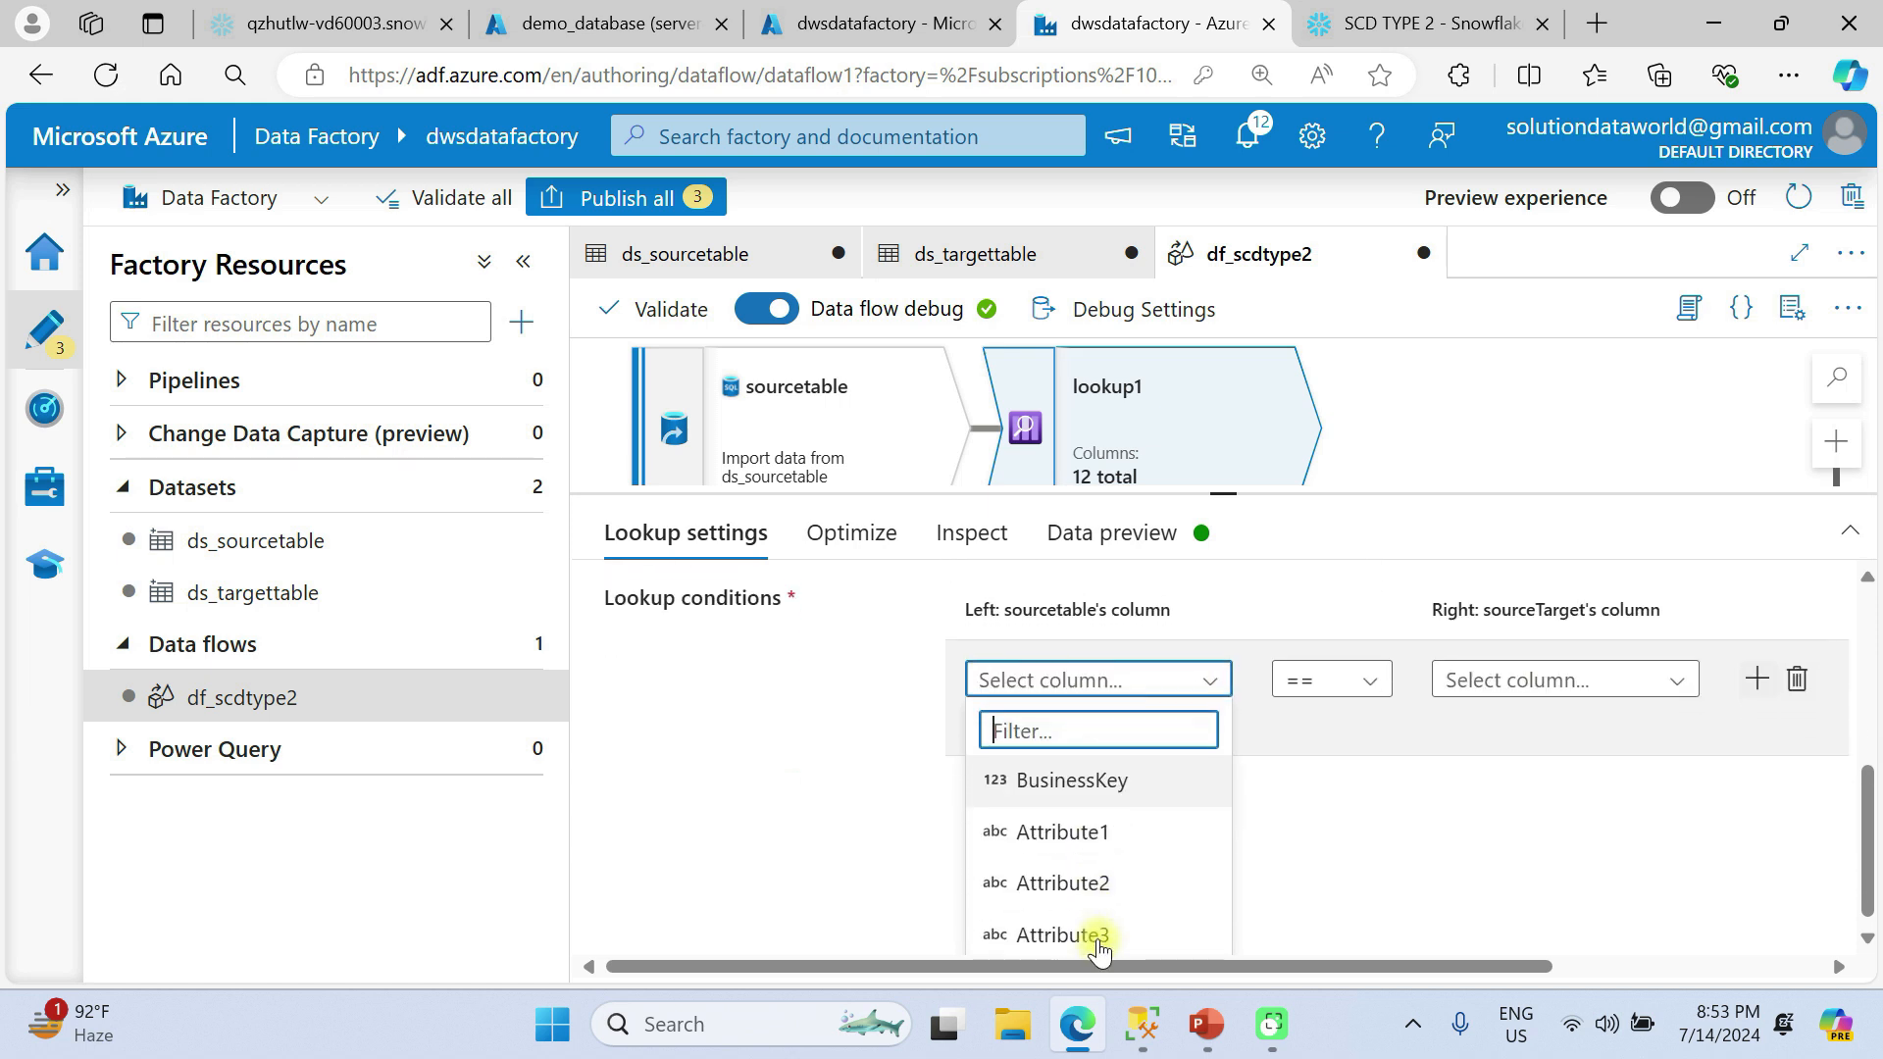
{"action": "left_click", "coordinate": [1063, 774]}
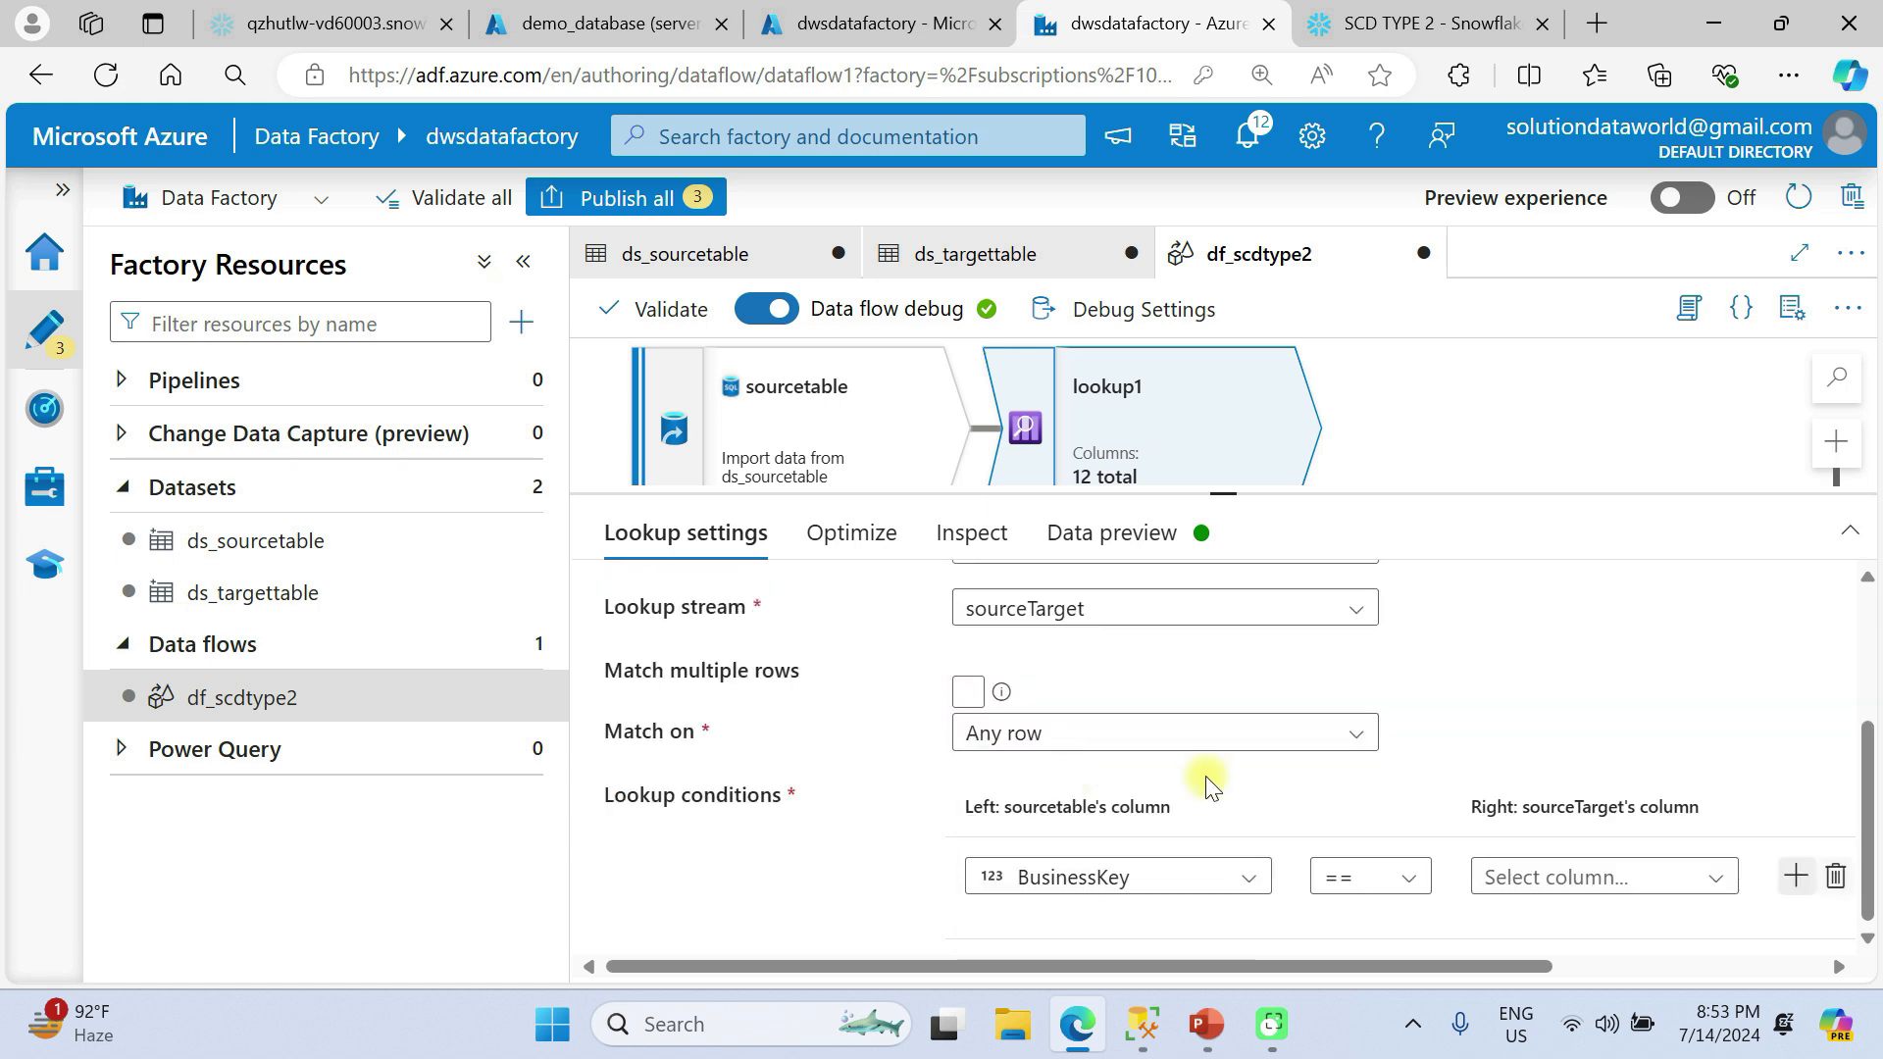
{"action": "left_click", "coordinate": [1682, 839]}
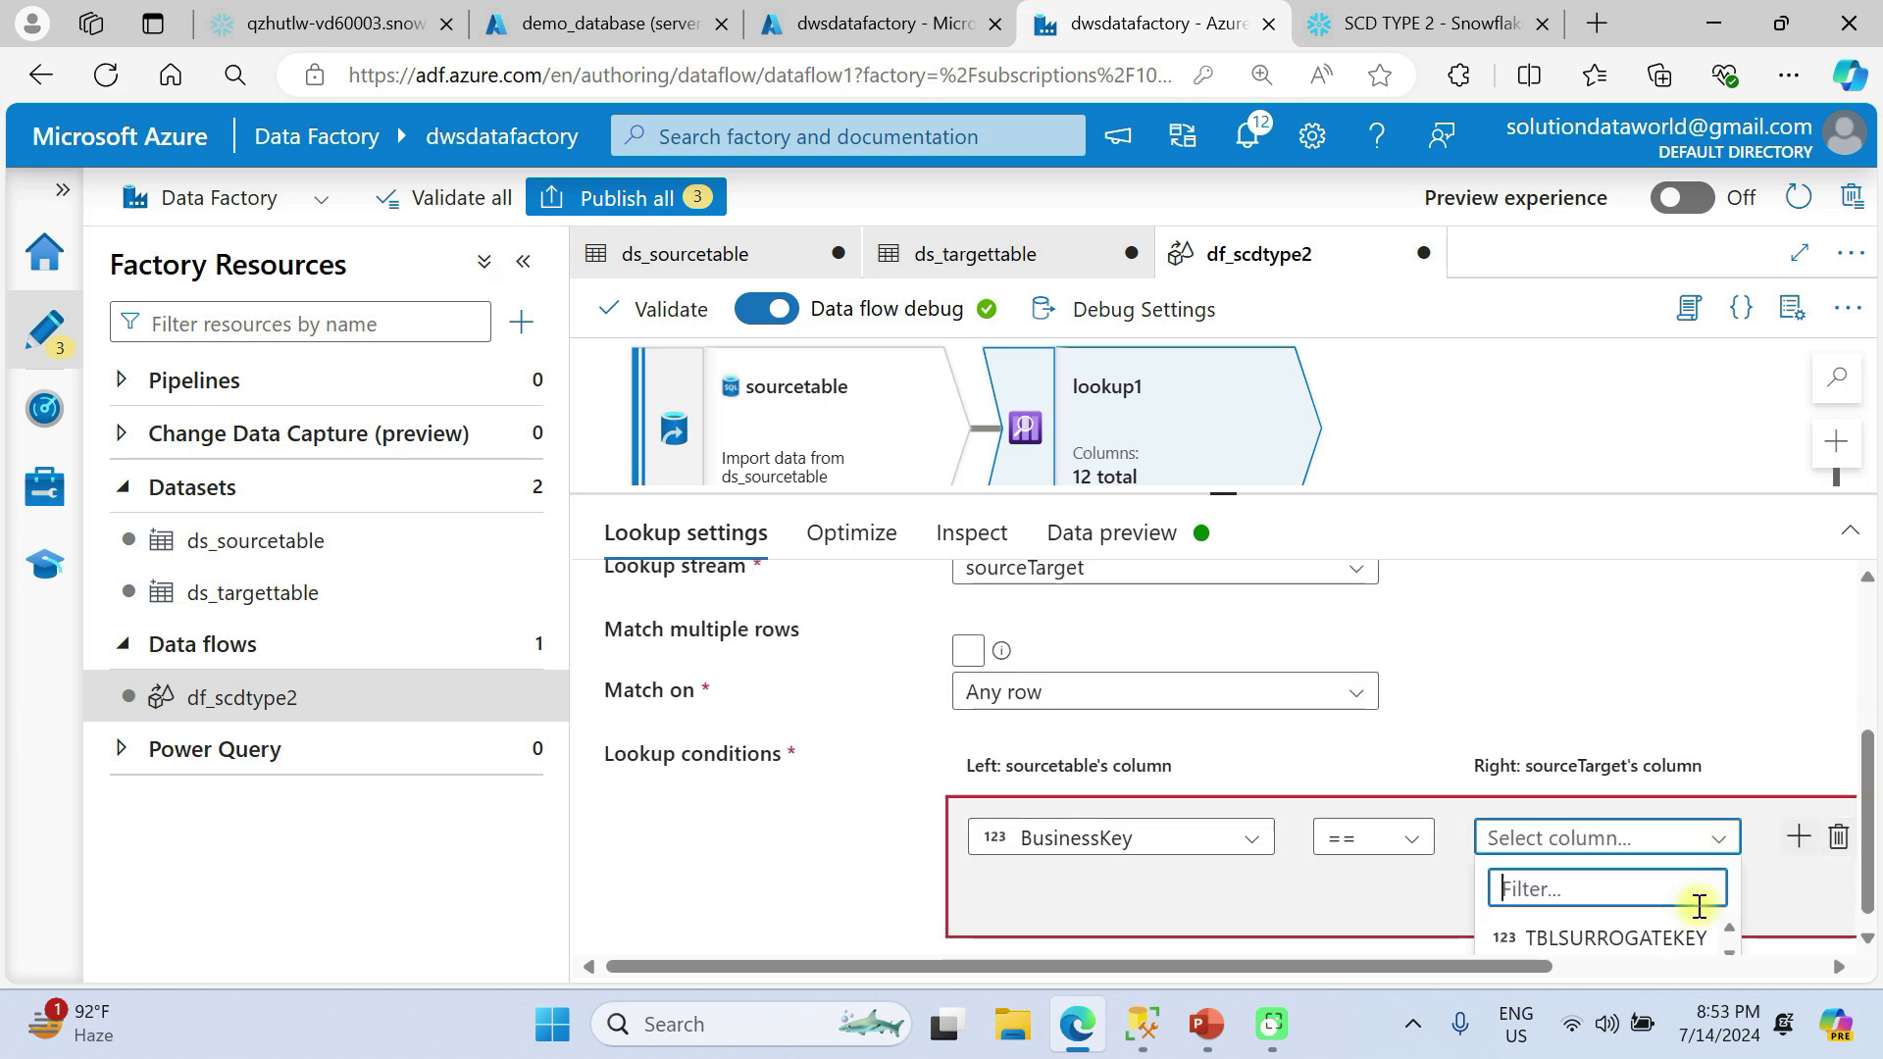
{"action": "scroll", "coordinate": [1696, 942], "scroll_direction": "down", "scroll_amount": 1}
{"action": "scroll", "coordinate": [1696, 945], "scroll_direction": "up", "scroll_amount": 1}
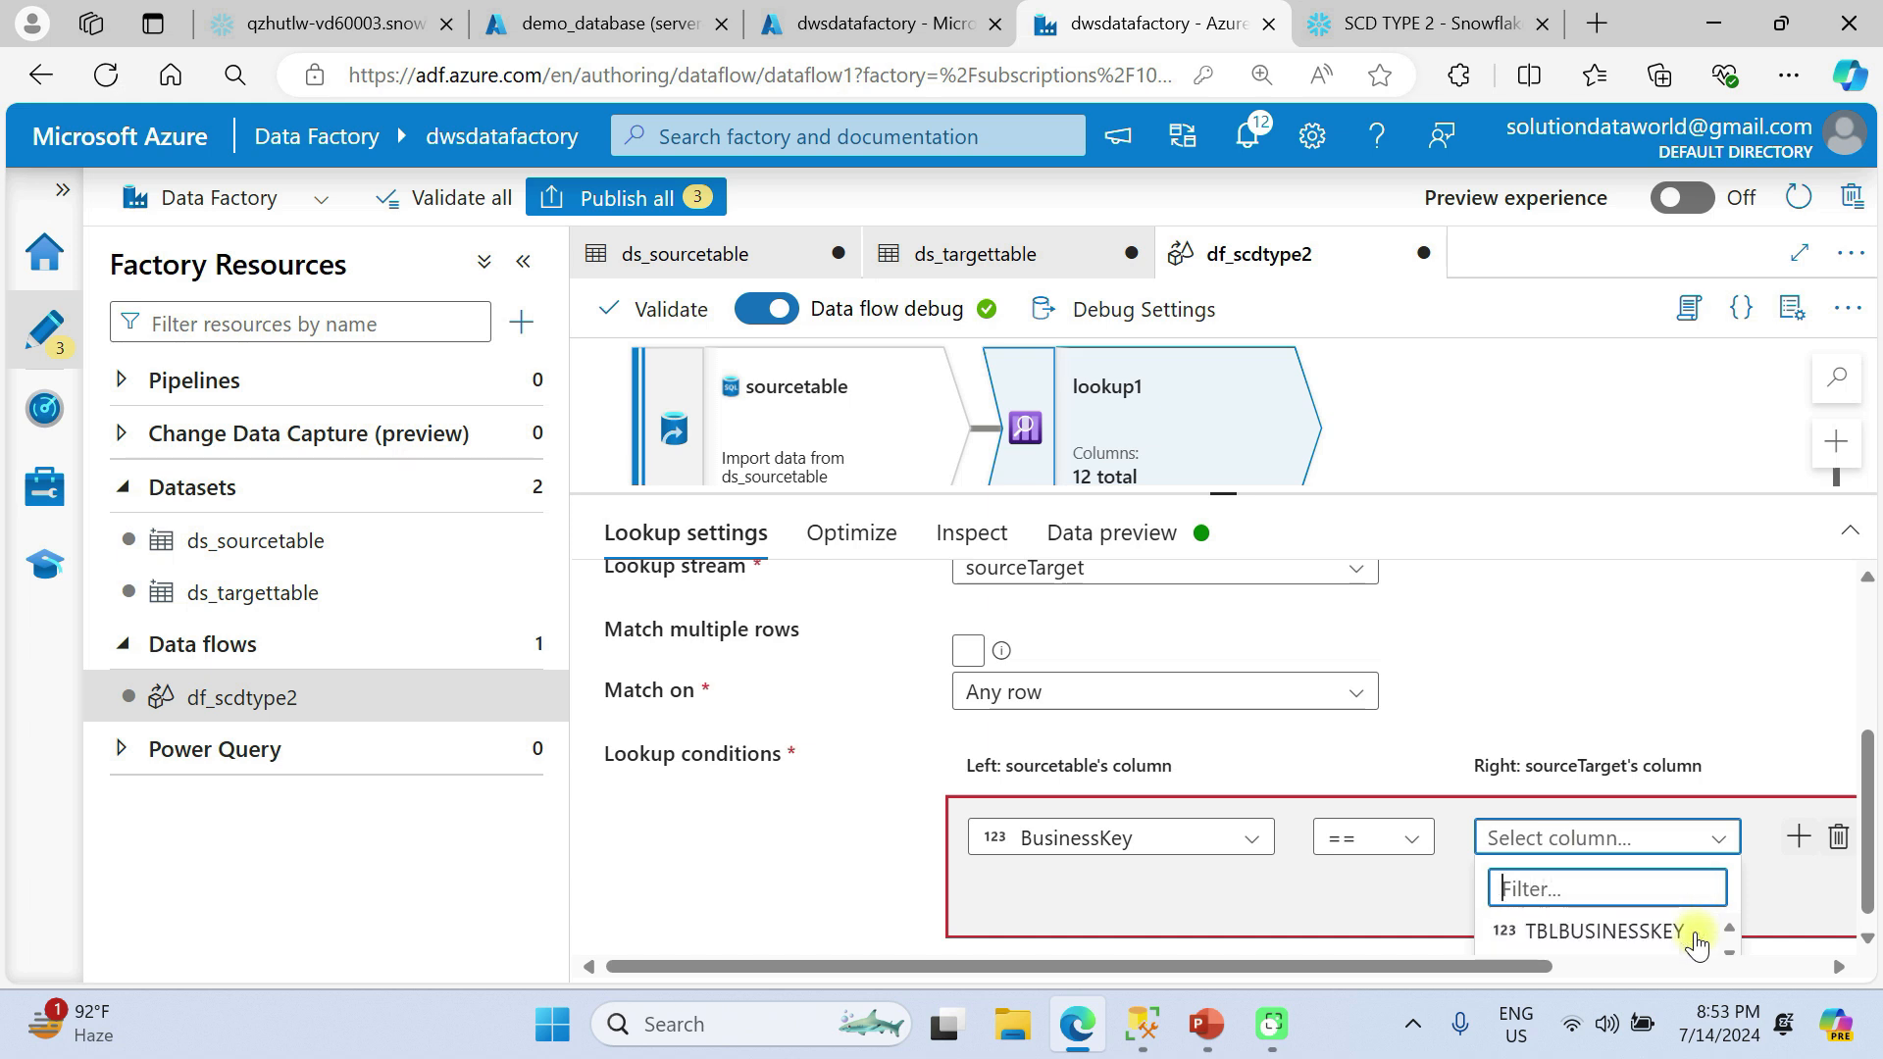
{"action": "left_click", "coordinate": [1667, 939]}
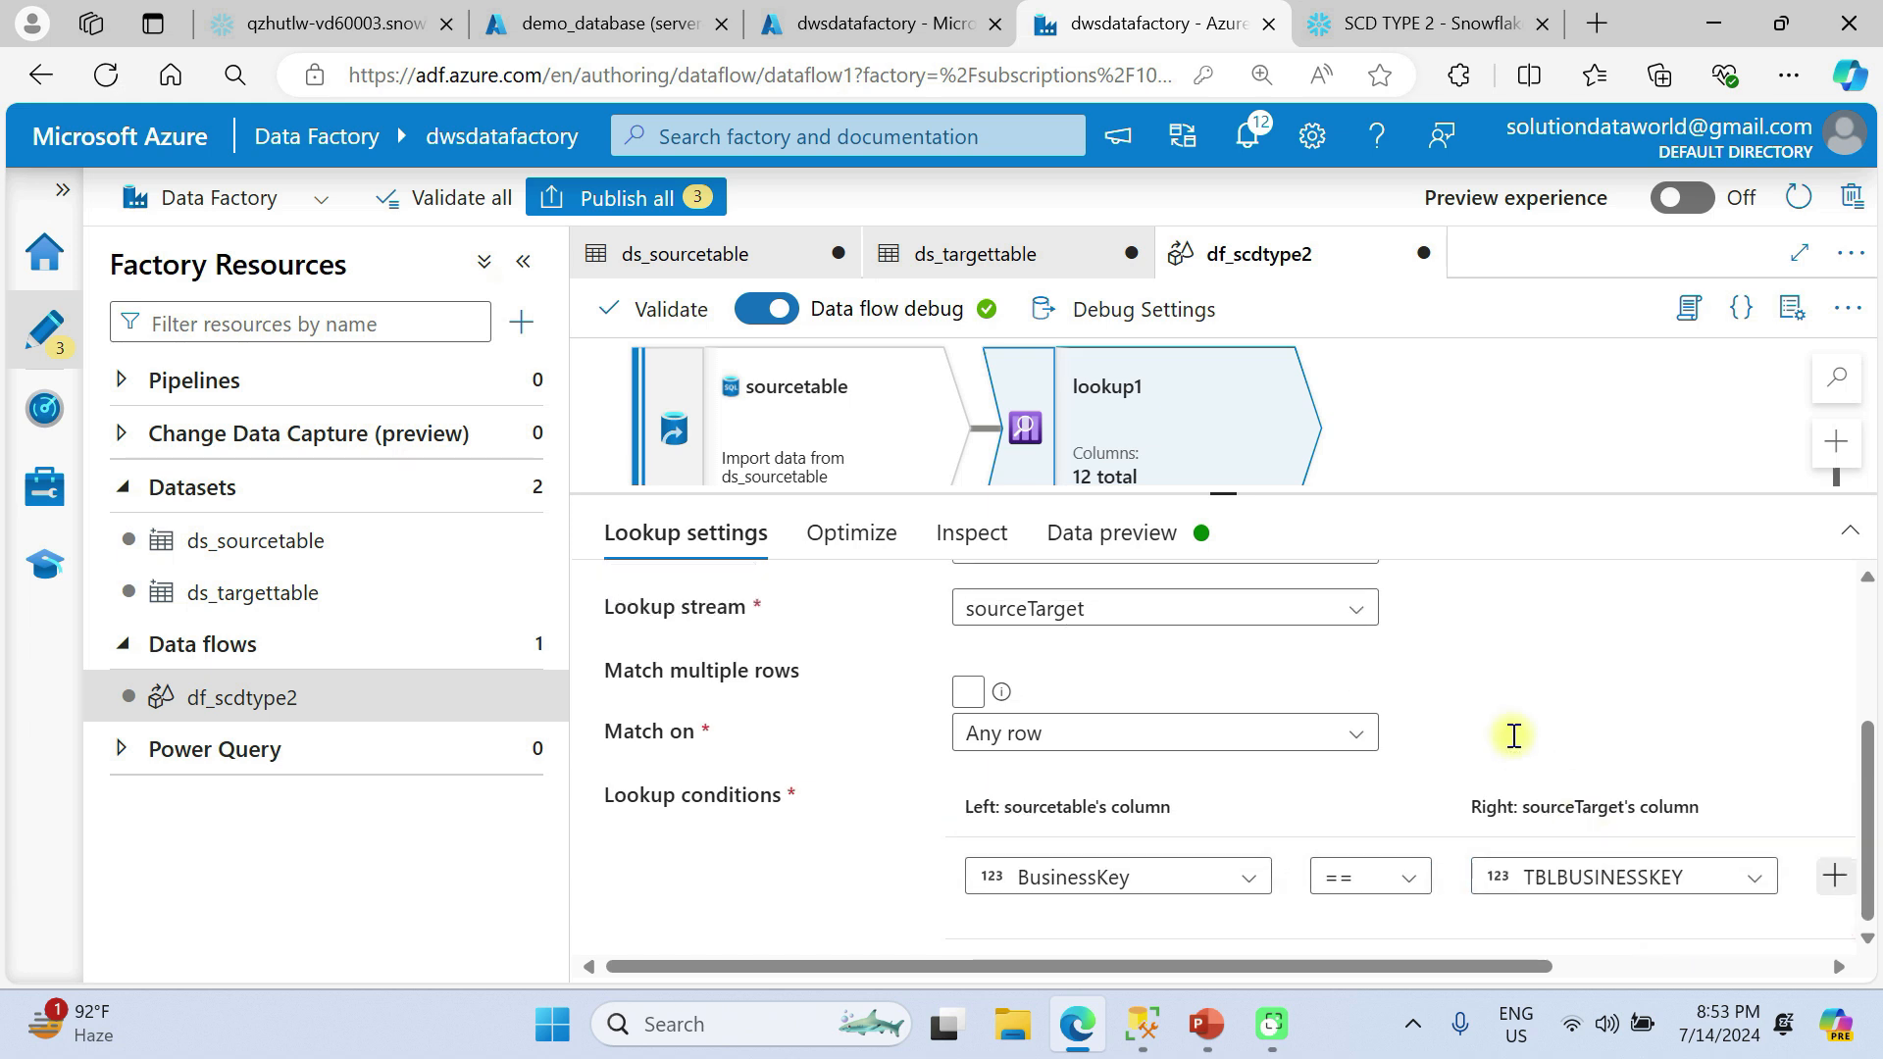
Review the lookup's optimization options, its combined output columns and its data preview.
{"action": "scroll", "coordinate": [1413, 686], "scroll_direction": "up", "scroll_amount": 3}
{"action": "left_click", "coordinate": [897, 547]}
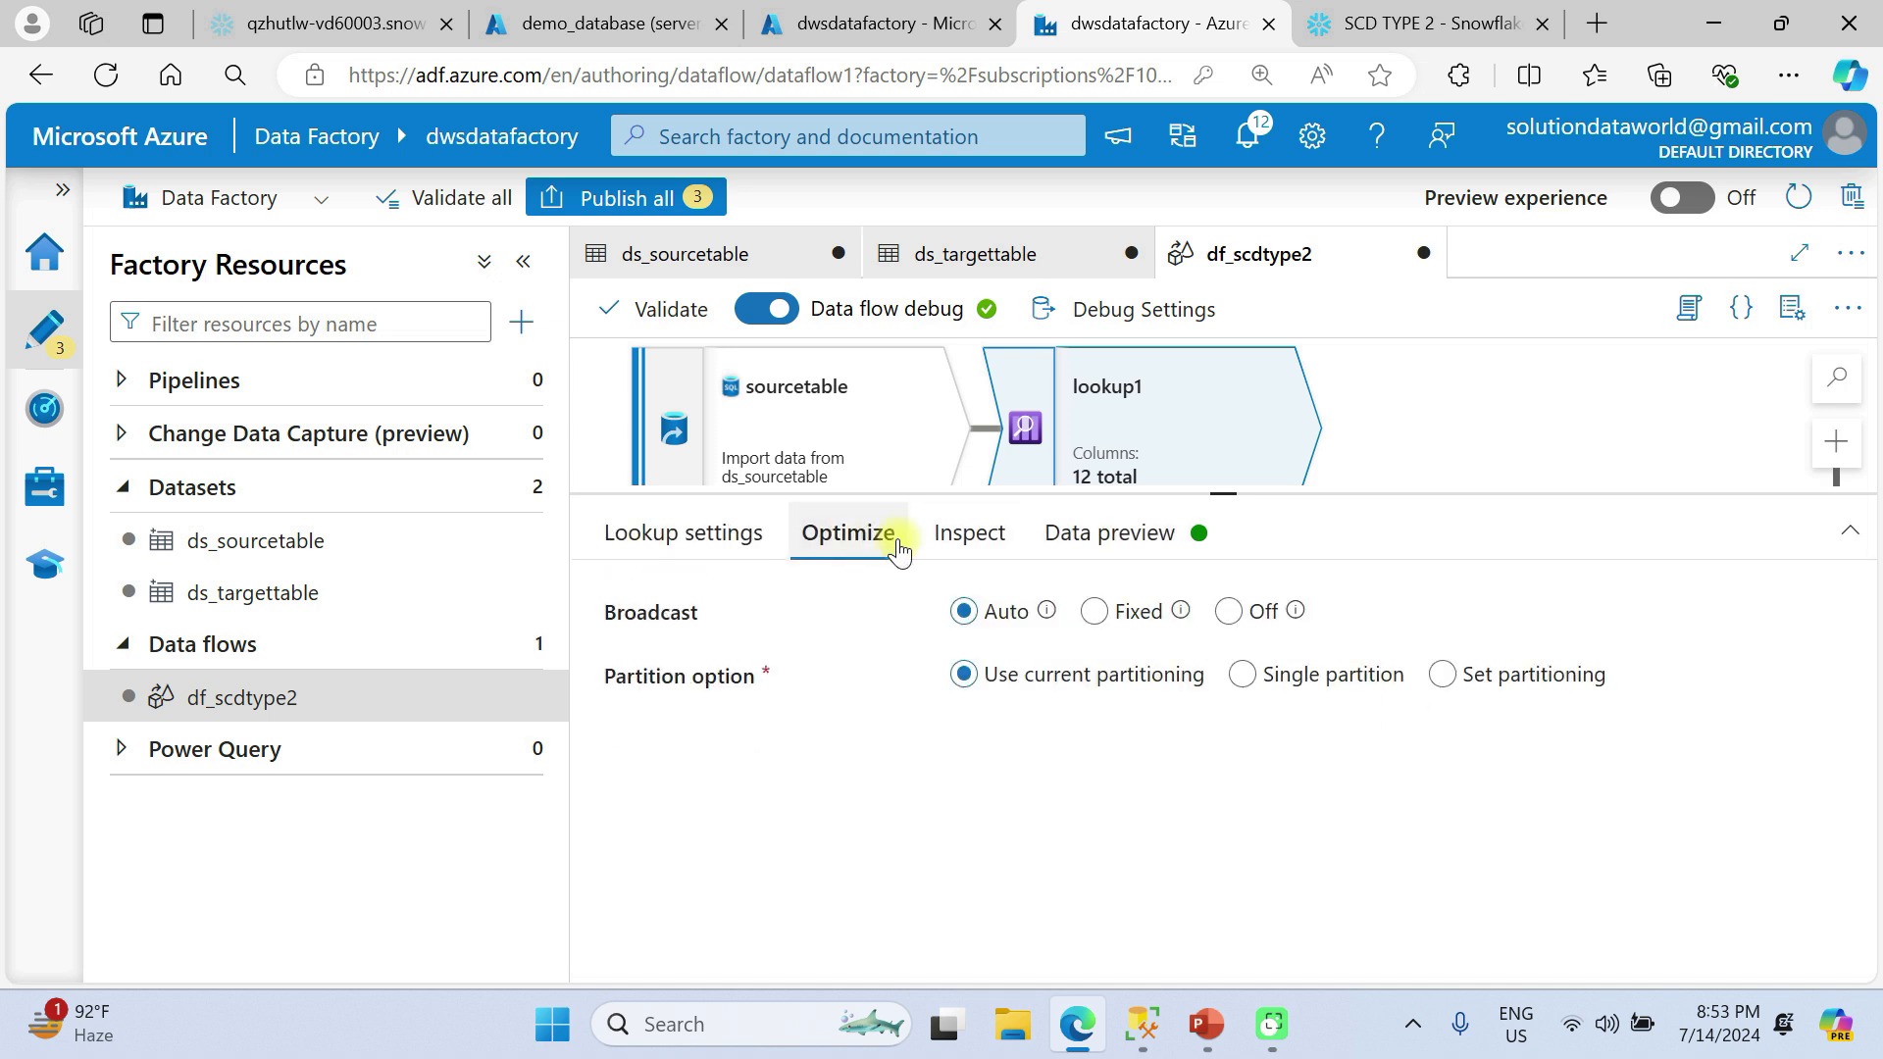
{"action": "left_click", "coordinate": [947, 542]}
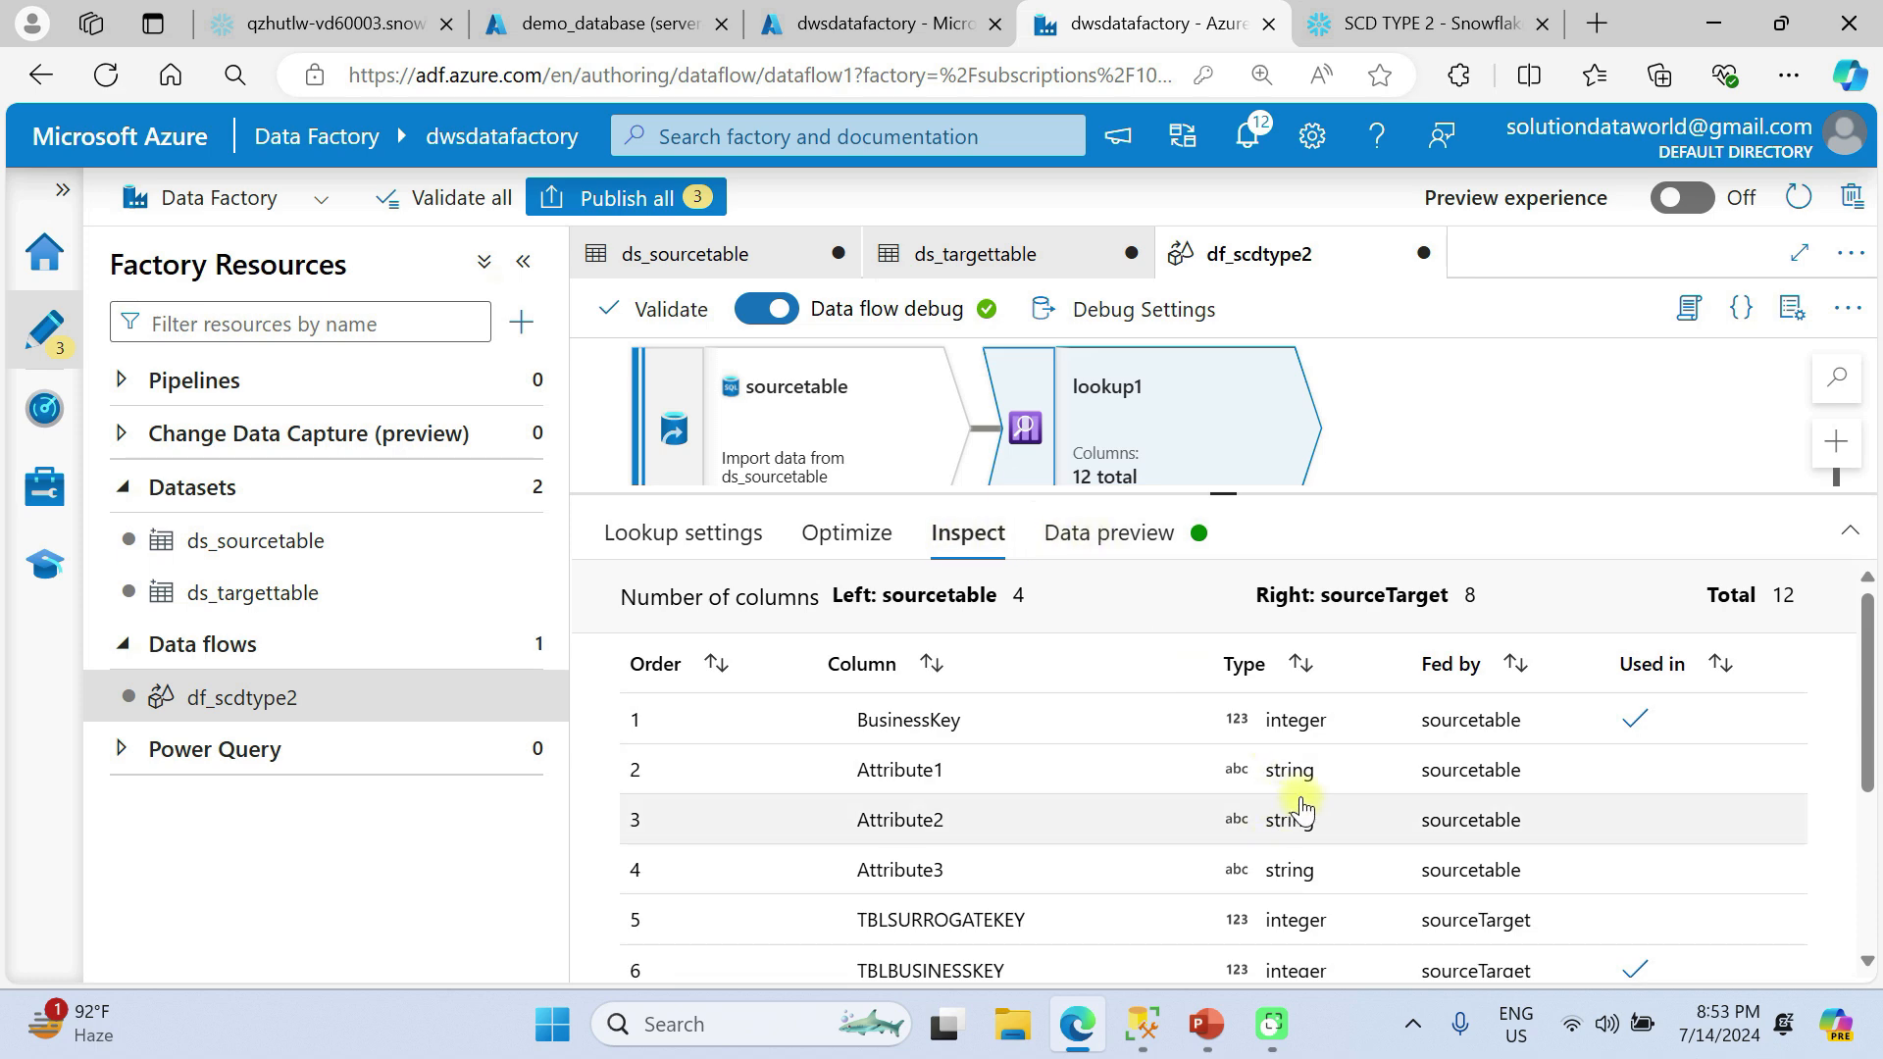
{"action": "scroll", "coordinate": [1398, 823], "scroll_direction": "down", "scroll_amount": 4}
{"action": "scroll", "coordinate": [1395, 819], "scroll_direction": "up", "scroll_amount": 3}
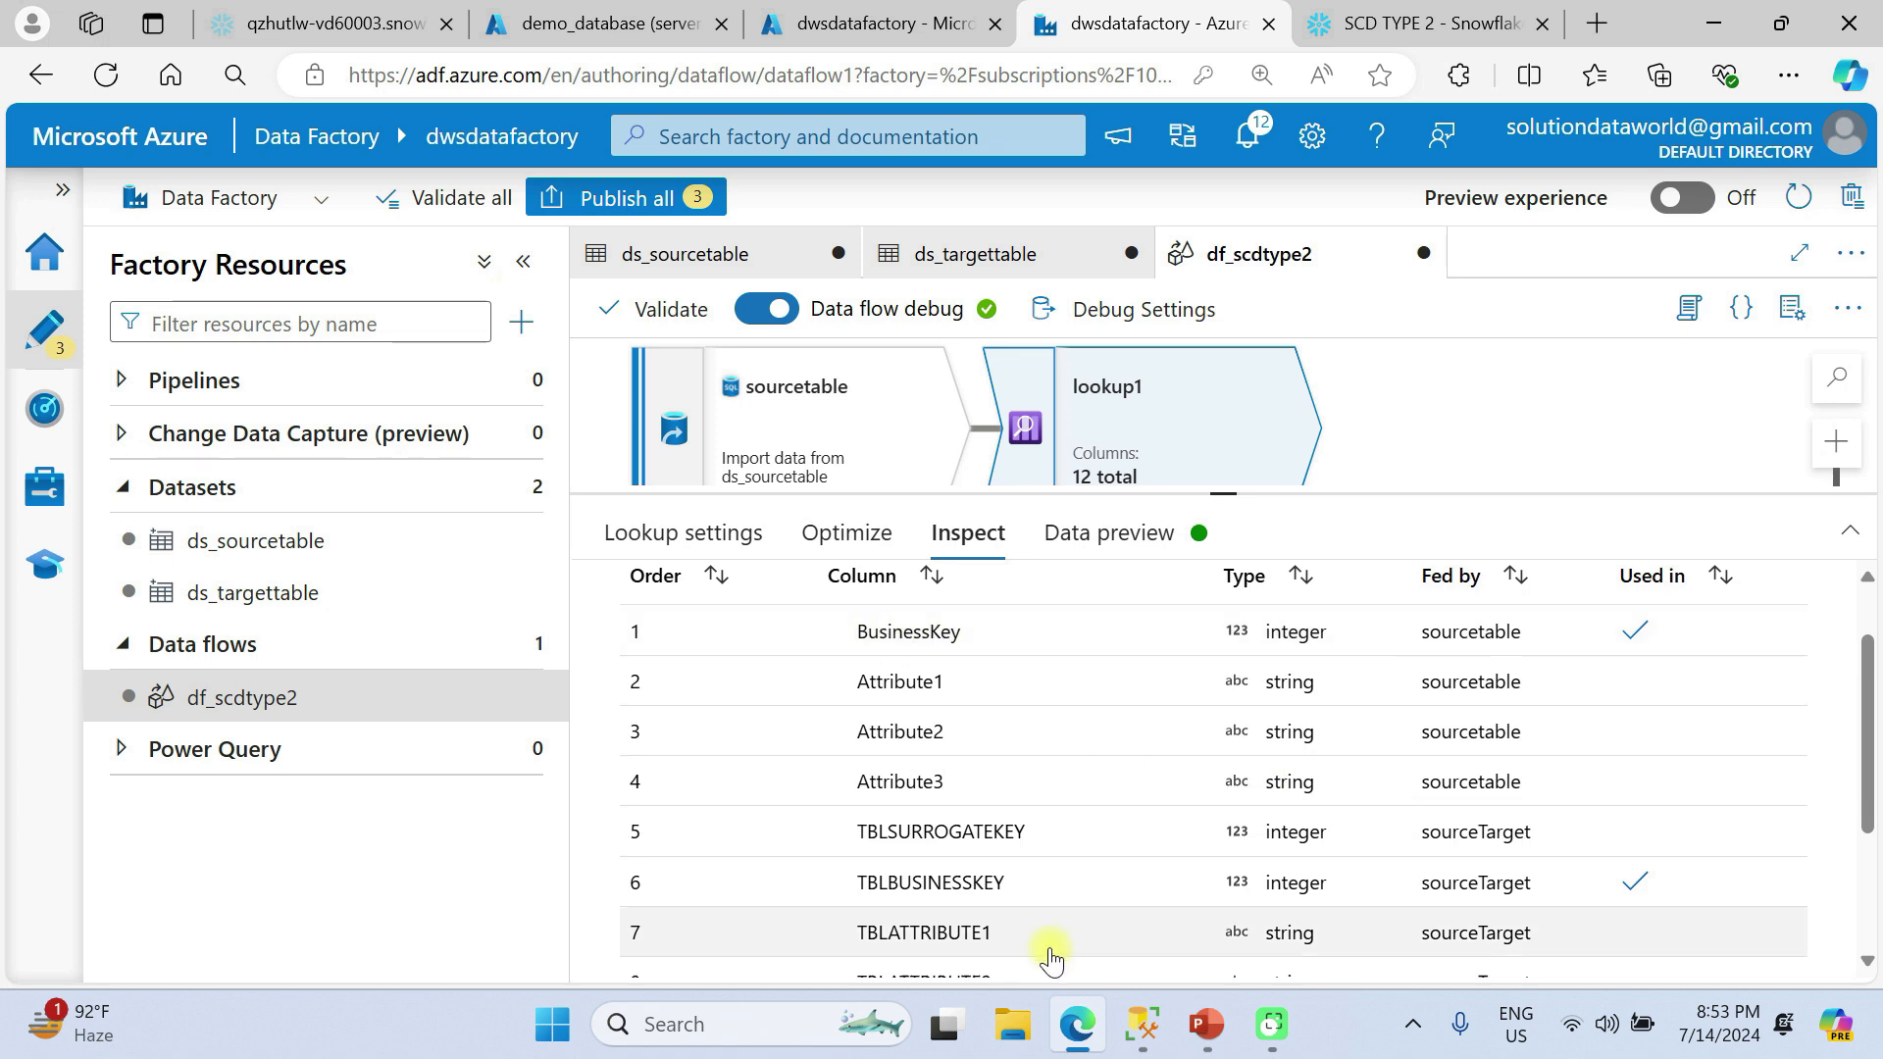
{"action": "left_click", "coordinate": [1103, 534]}
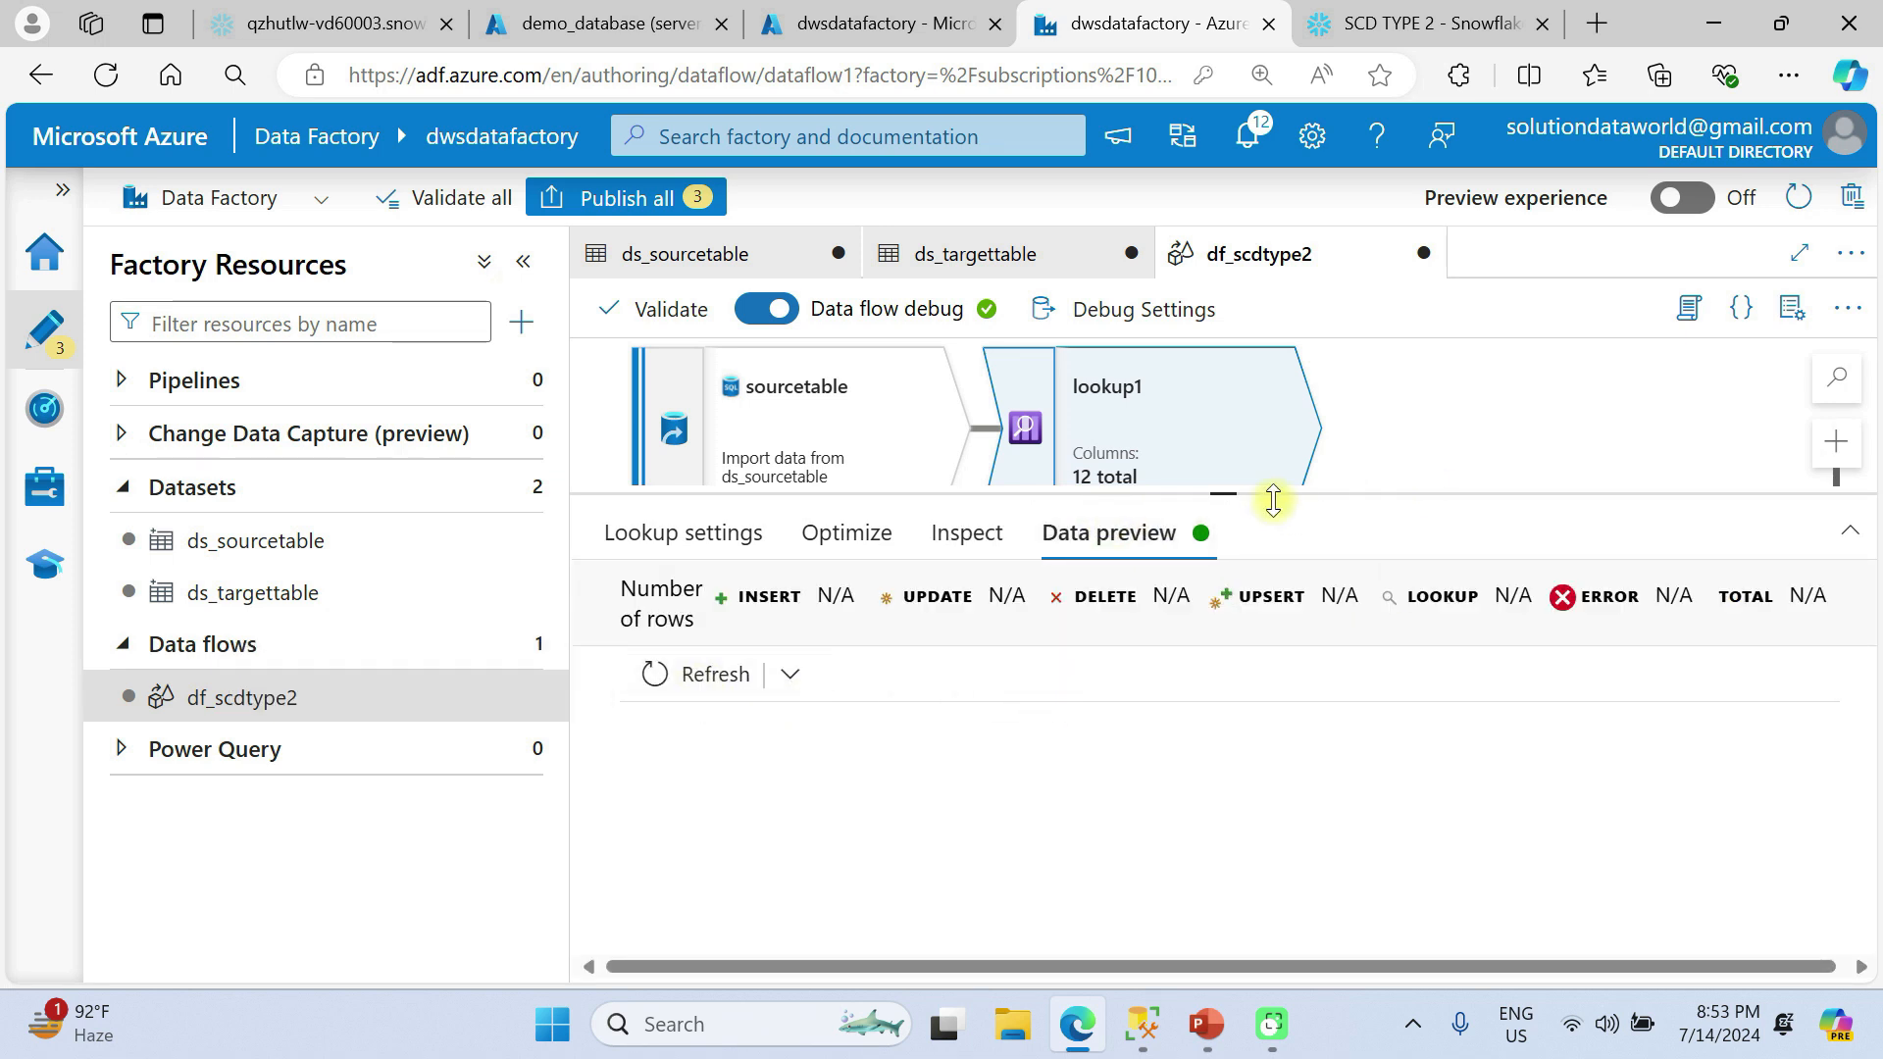
Add a Conditional Split transformation after lookup1.
{"action": "left_click_drag", "start_coordinate": [1227, 499], "coordinate": [1219, 715]}
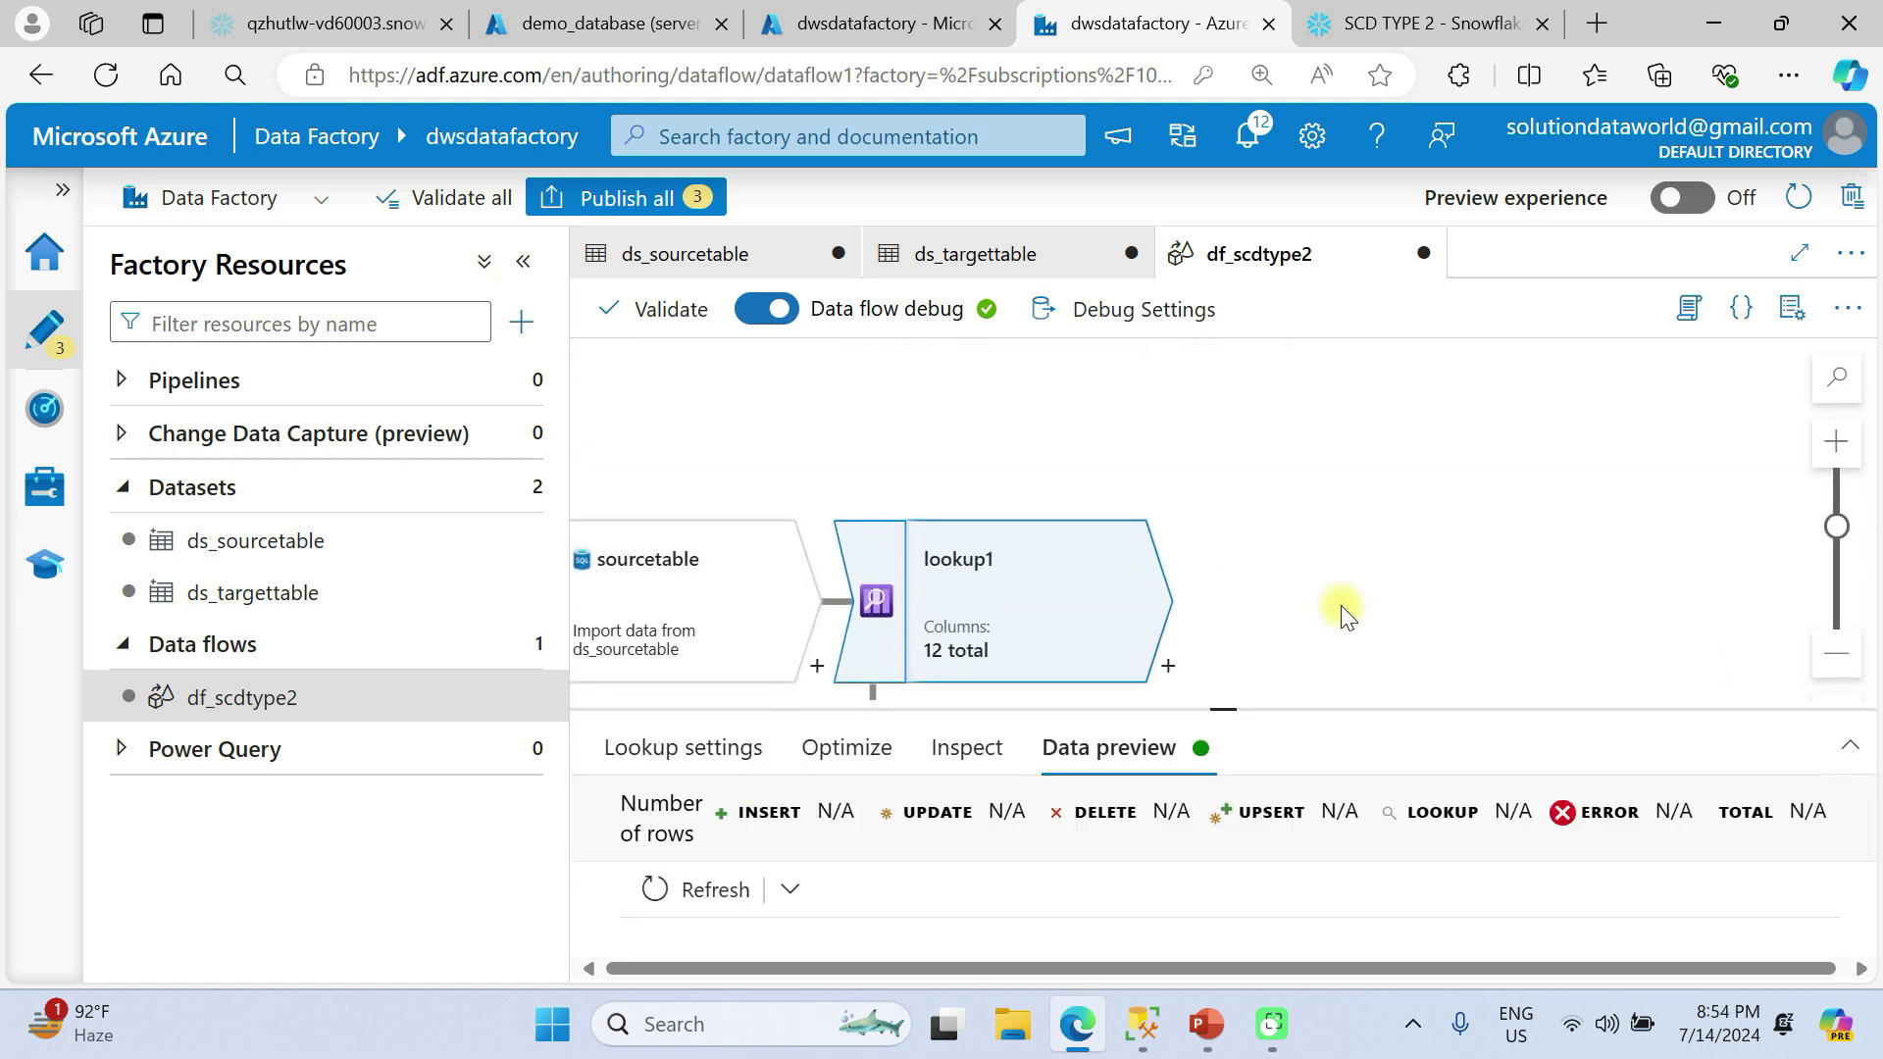
{"action": "left_click", "coordinate": [1170, 538]}
{"action": "left_click", "coordinate": [1317, 638]}
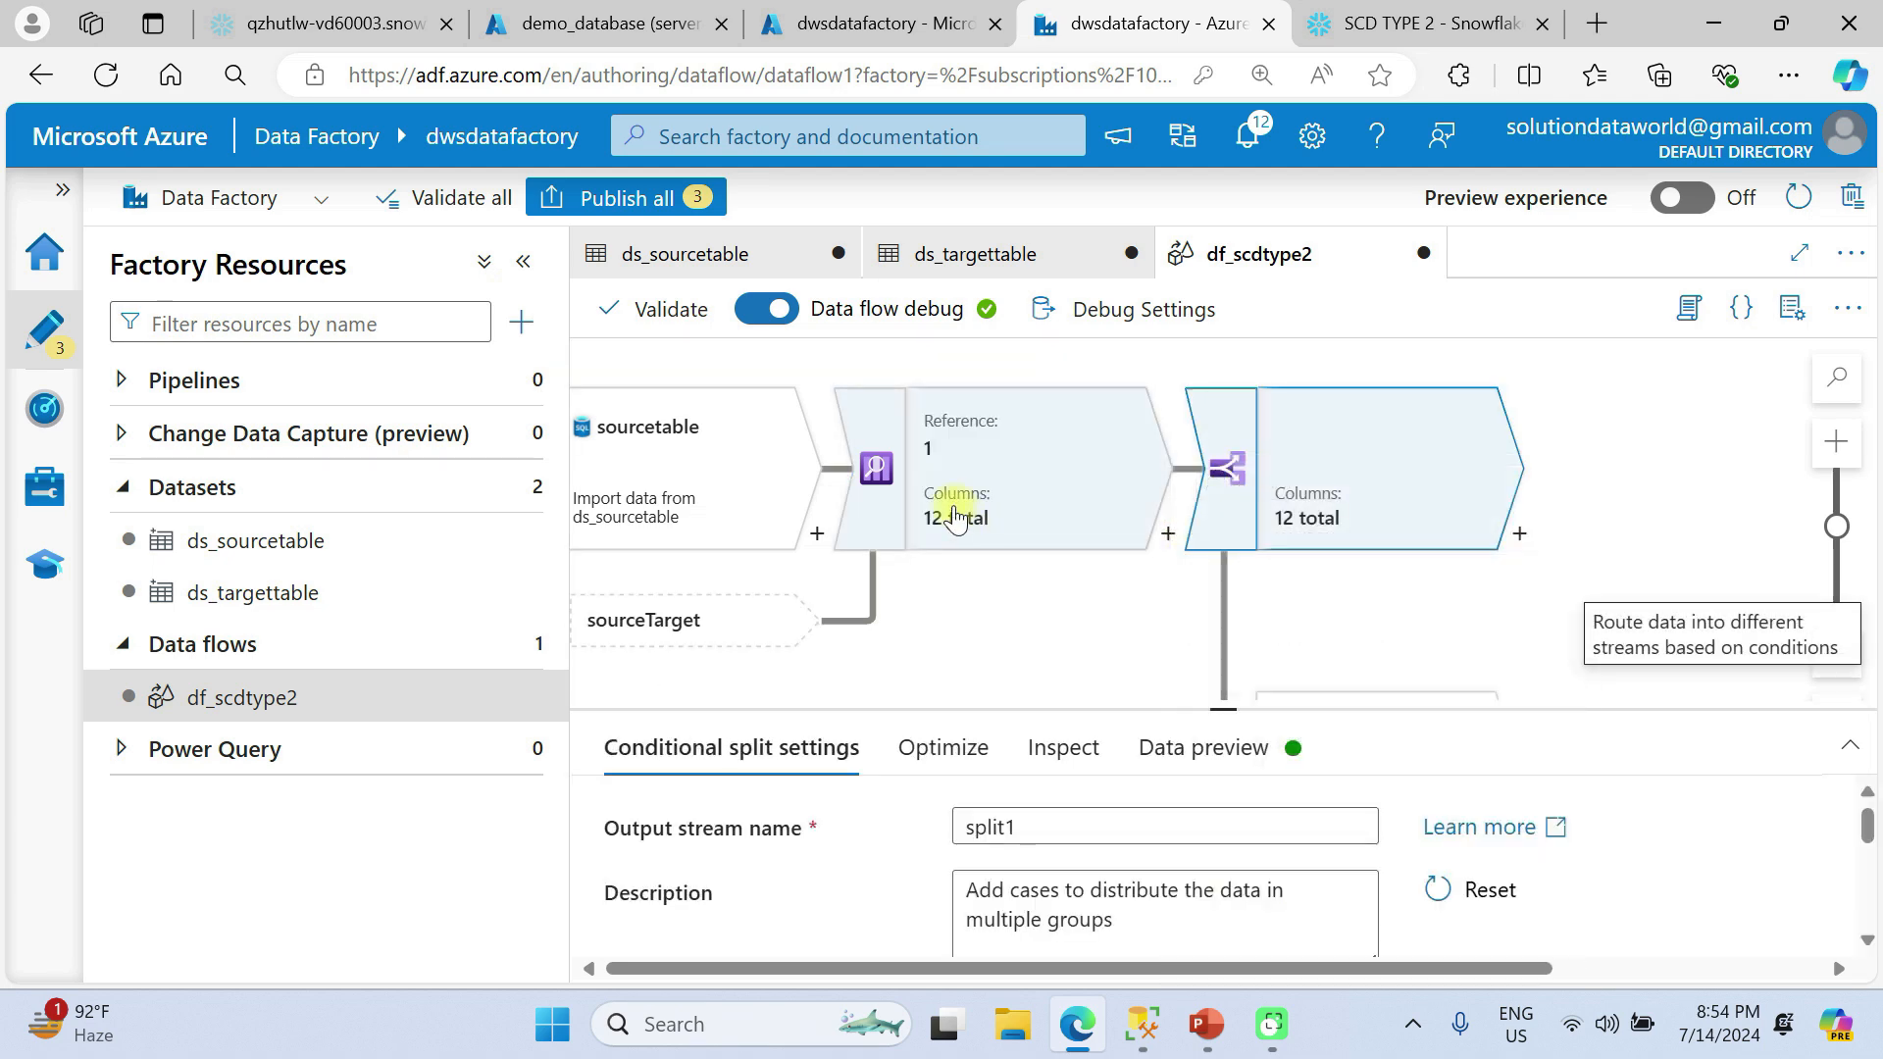
Examine the conditional split's branches and its settings for incoming stream, split mode and split conditions.
{"action": "scroll", "coordinate": [1301, 569], "scroll_direction": "down", "scroll_amount": 2}
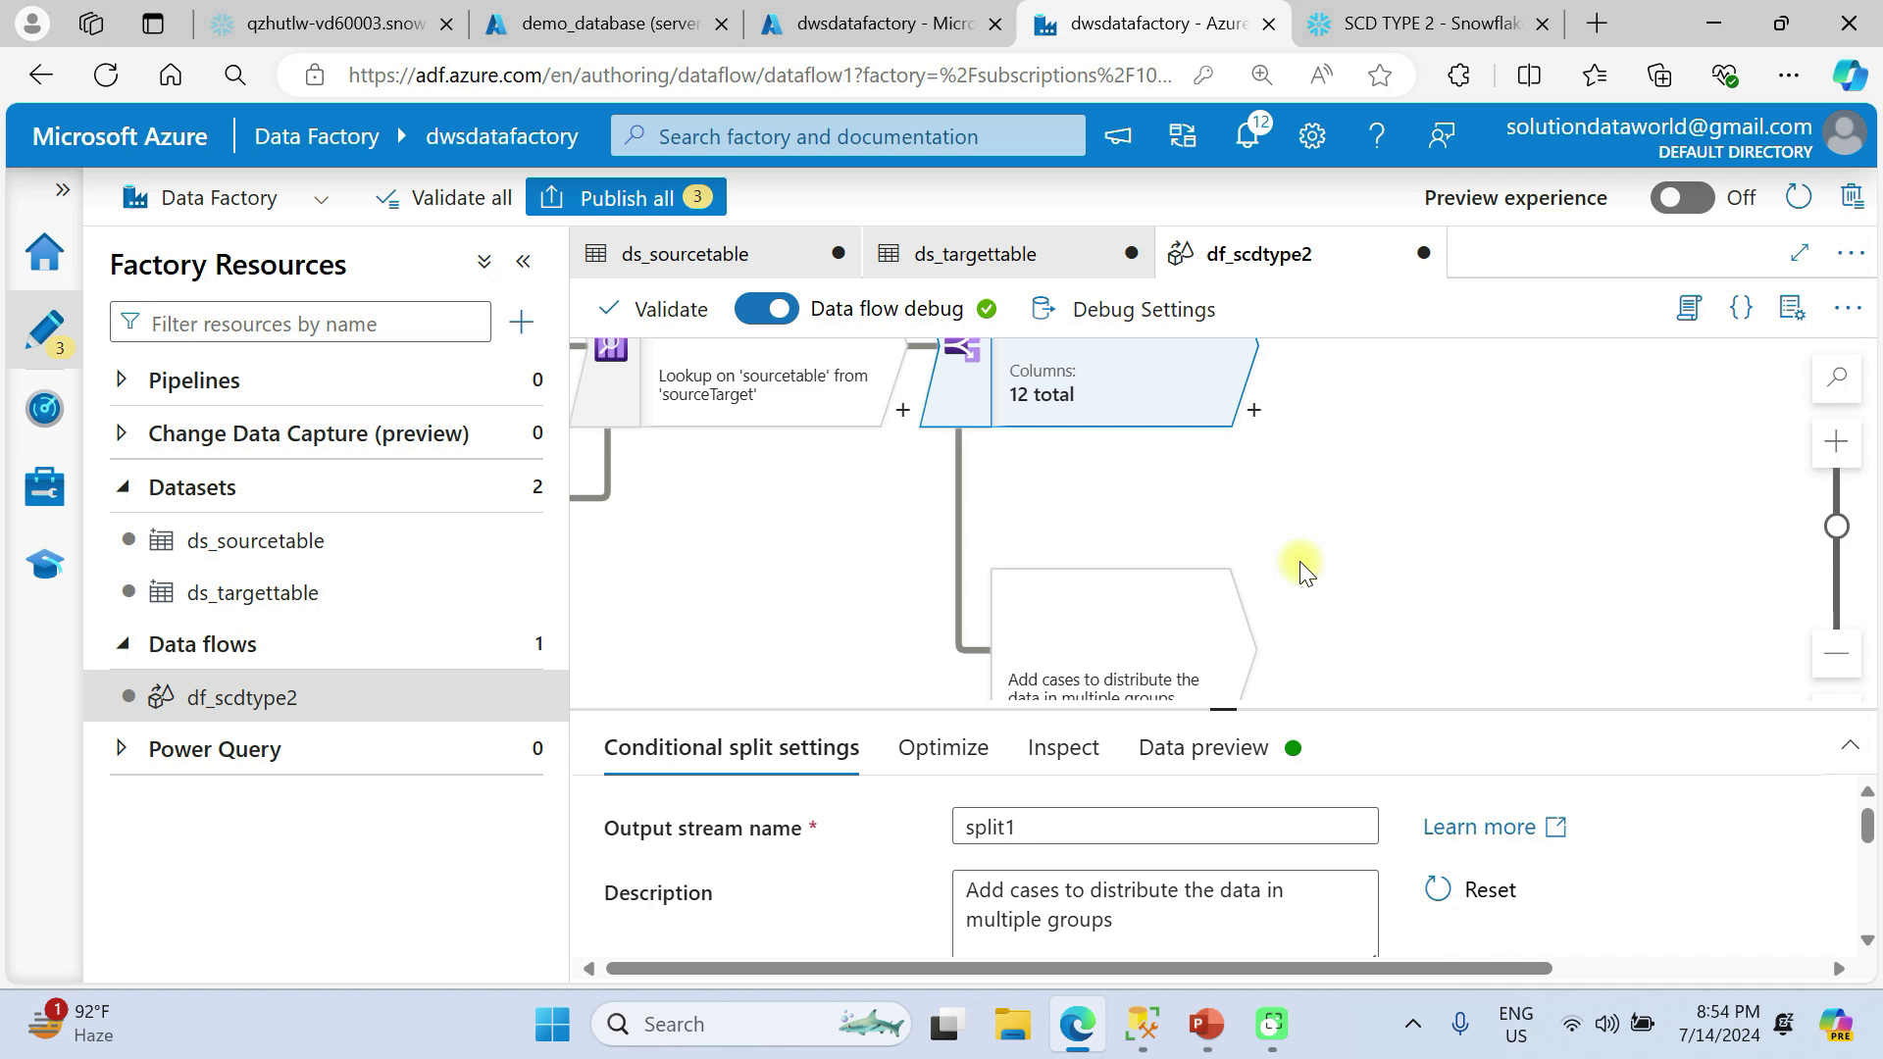
{"action": "scroll", "coordinate": [1300, 563], "scroll_direction": "up", "scroll_amount": 2}
{"action": "scroll", "coordinate": [1300, 563], "scroll_direction": "down", "scroll_amount": 1}
{"action": "left_click", "coordinate": [1119, 474]}
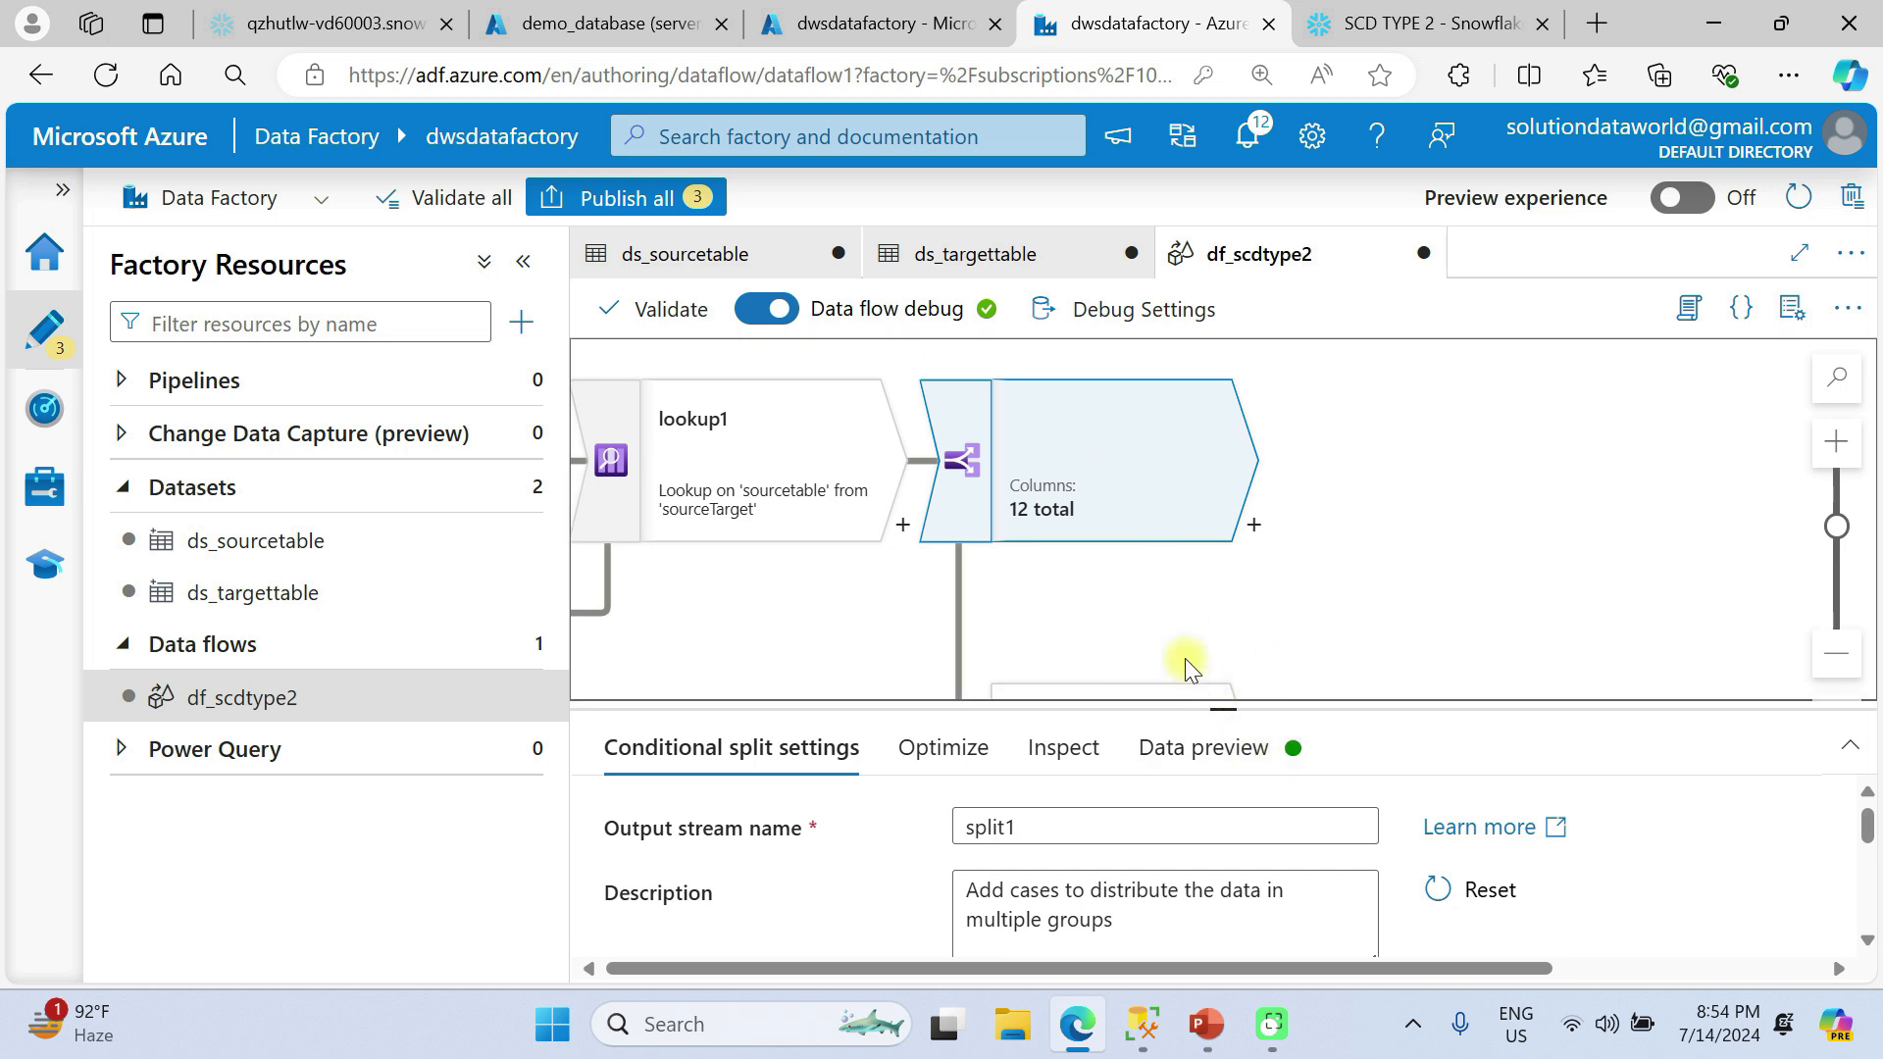
{"action": "left_click_drag", "start_coordinate": [1223, 706], "coordinate": [1189, 402]}
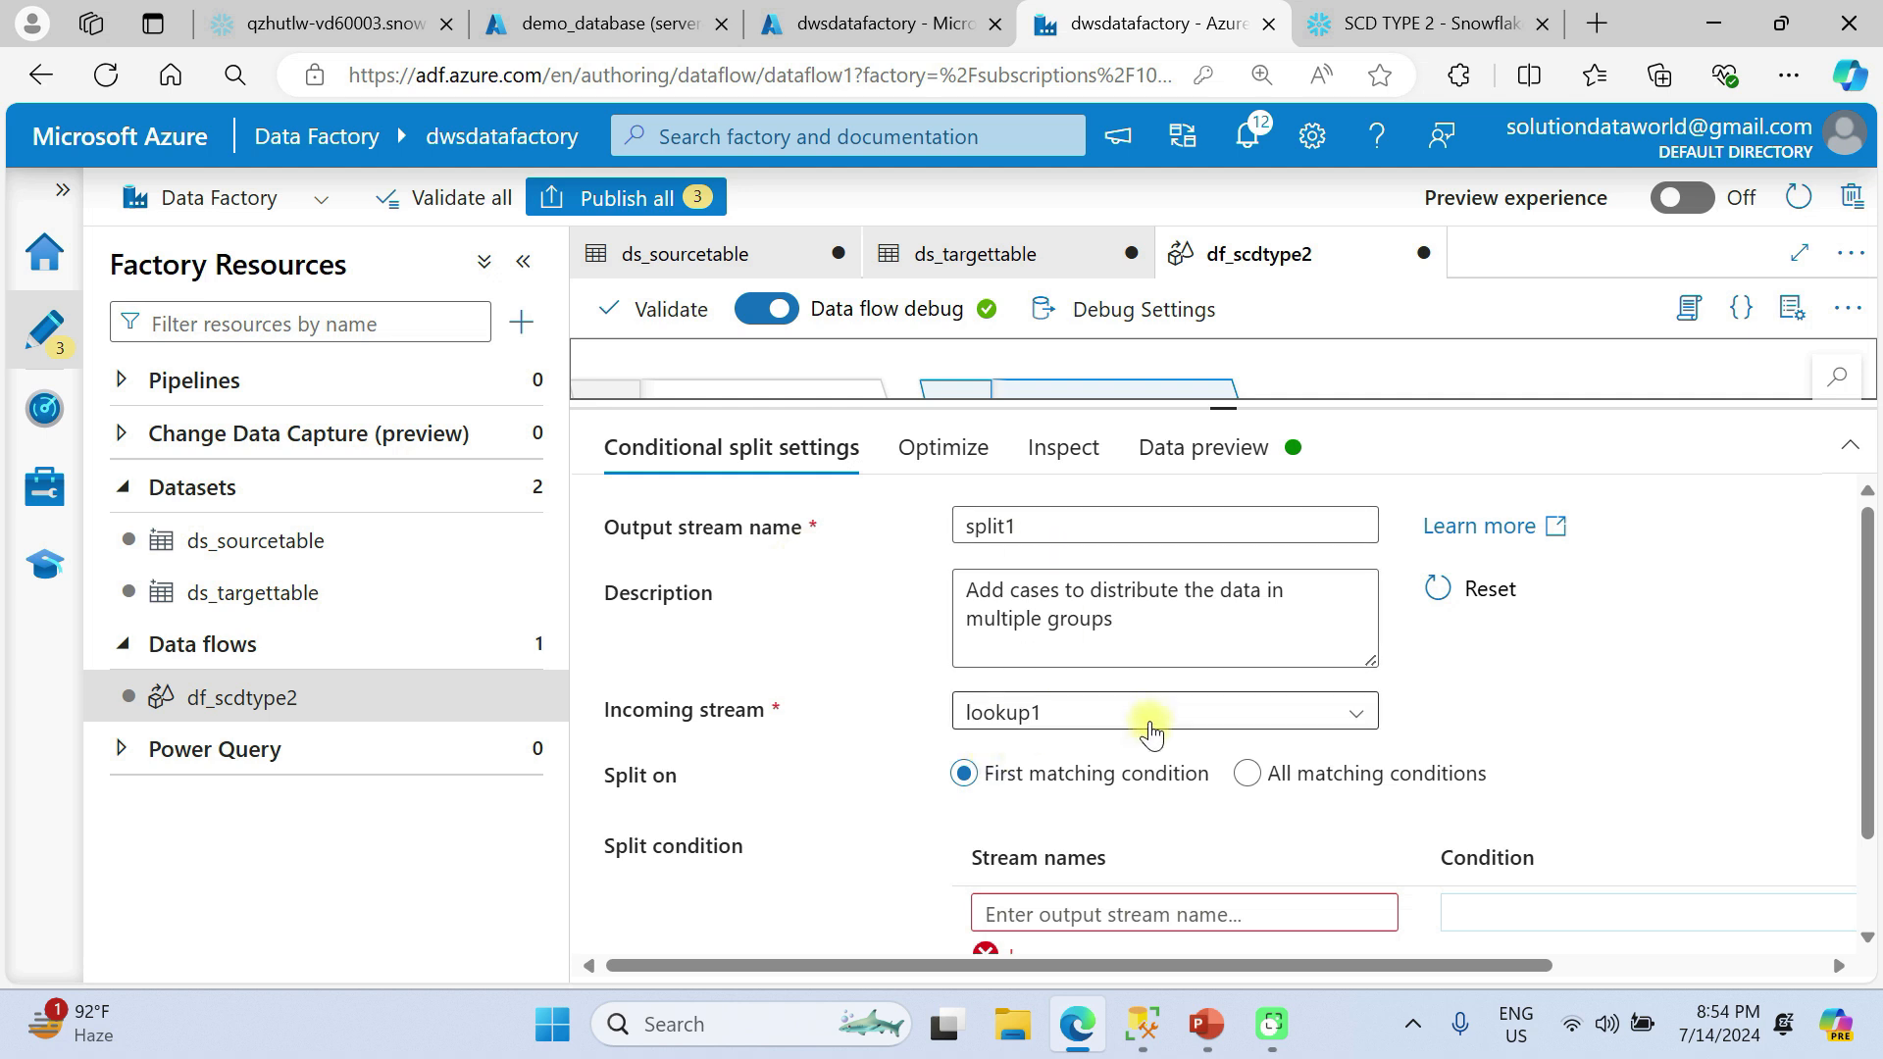
{"action": "scroll", "coordinate": [1145, 737], "scroll_direction": "down", "scroll_amount": 2}
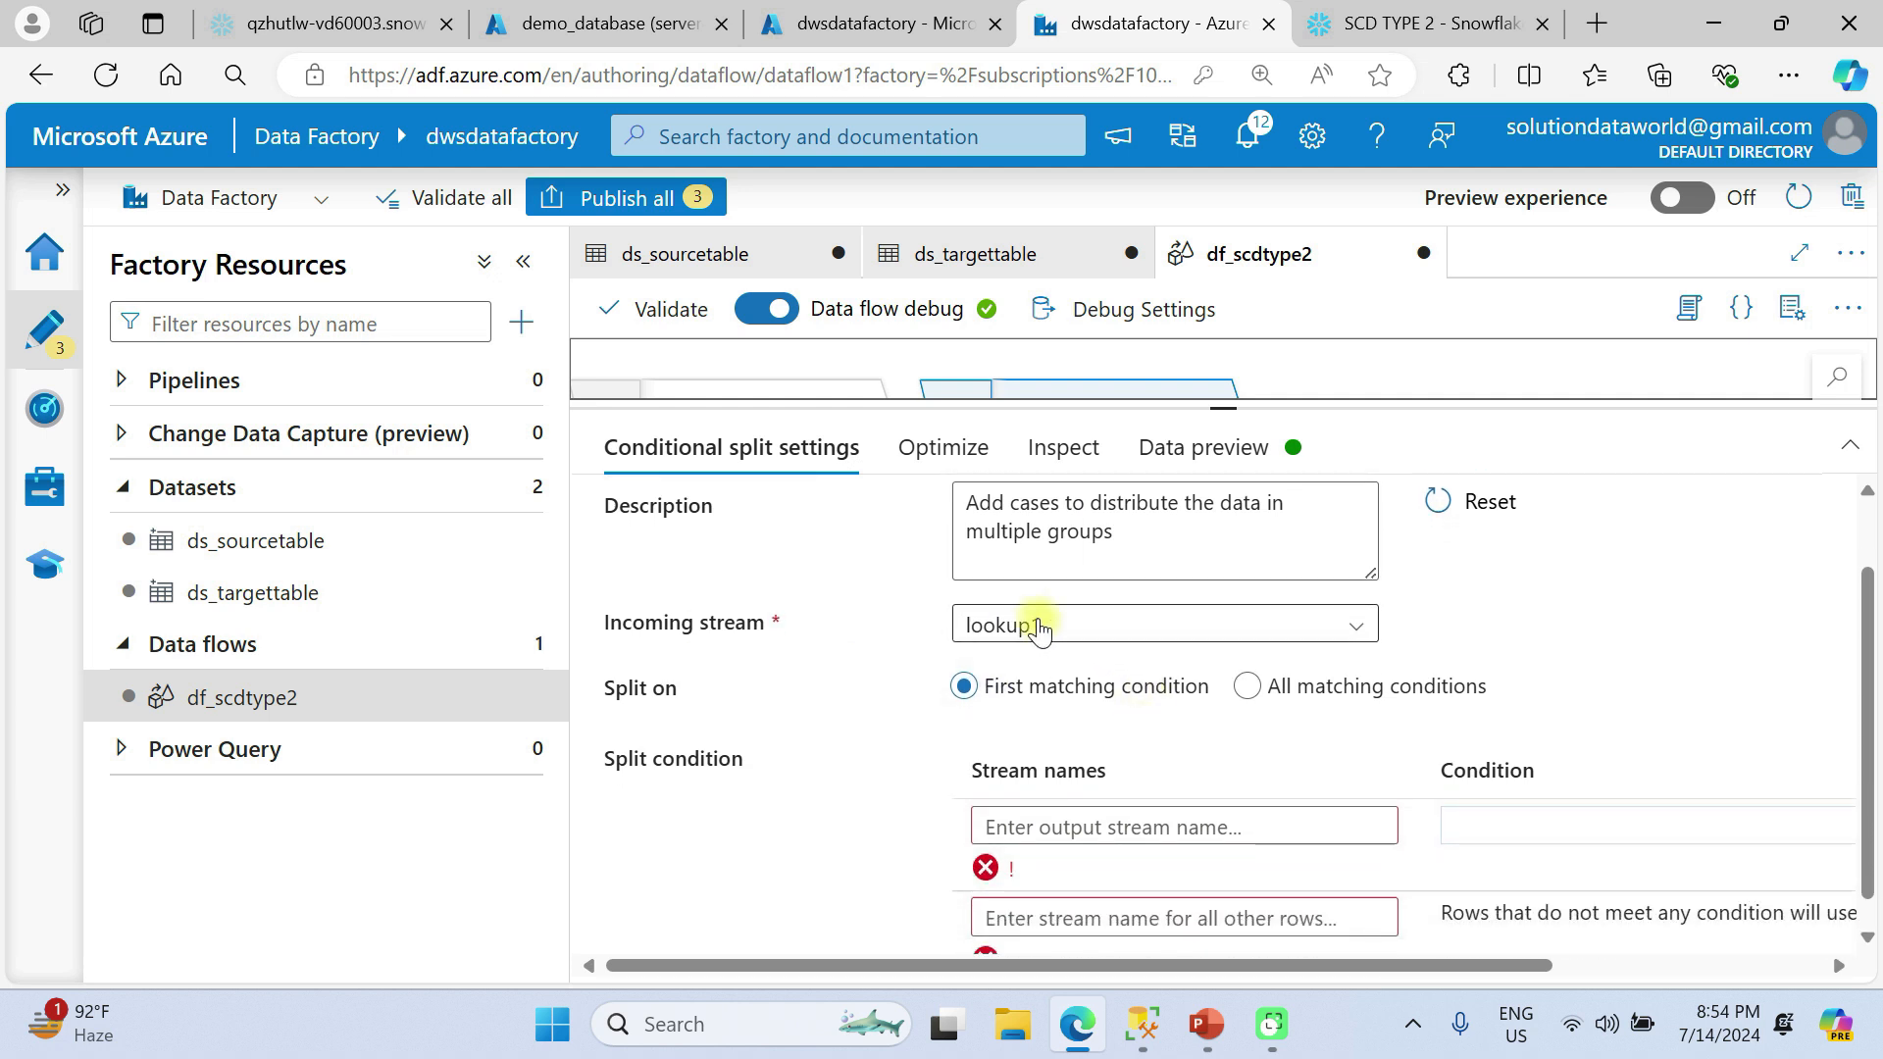
{"action": "scroll", "coordinate": [908, 622], "scroll_direction": "up", "scroll_amount": 2}
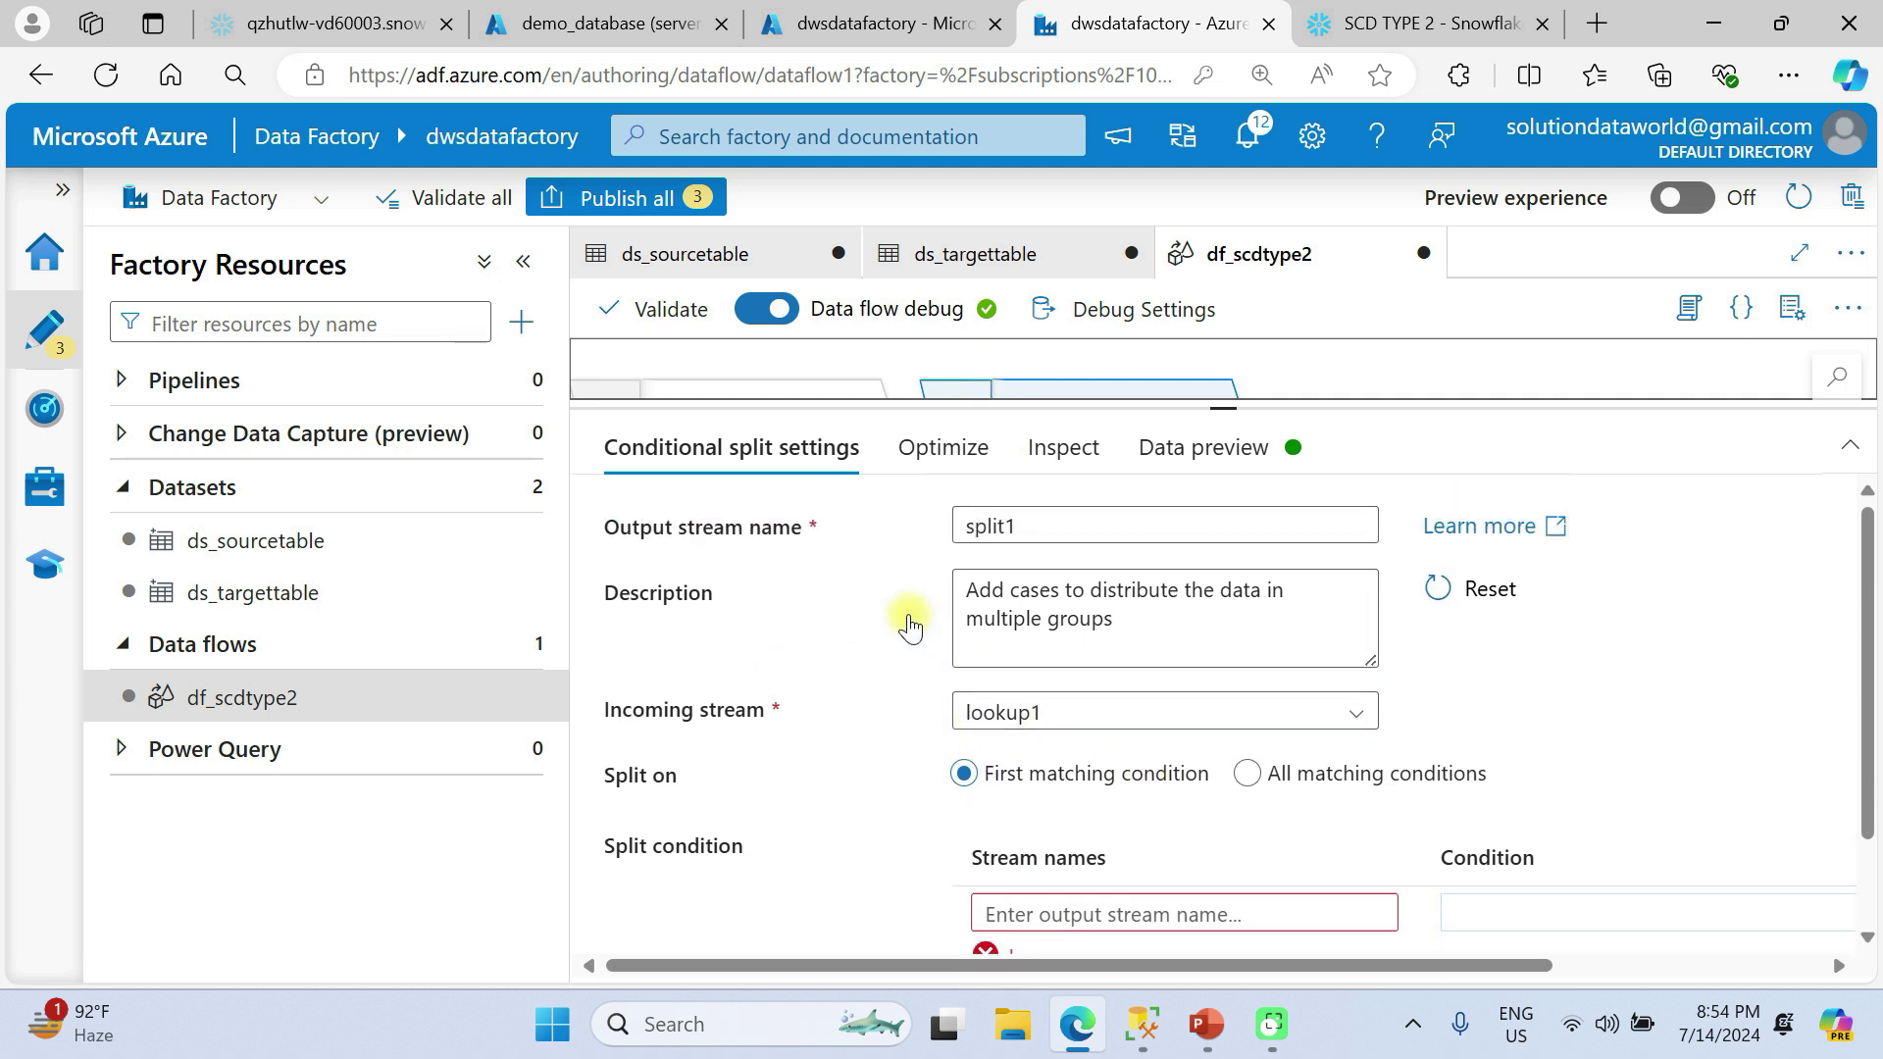
Remove the split's default stream for all other rows and name the remaining output stream newrecords.
{"action": "scroll", "coordinate": [1105, 633], "scroll_direction": "down", "scroll_amount": 3}
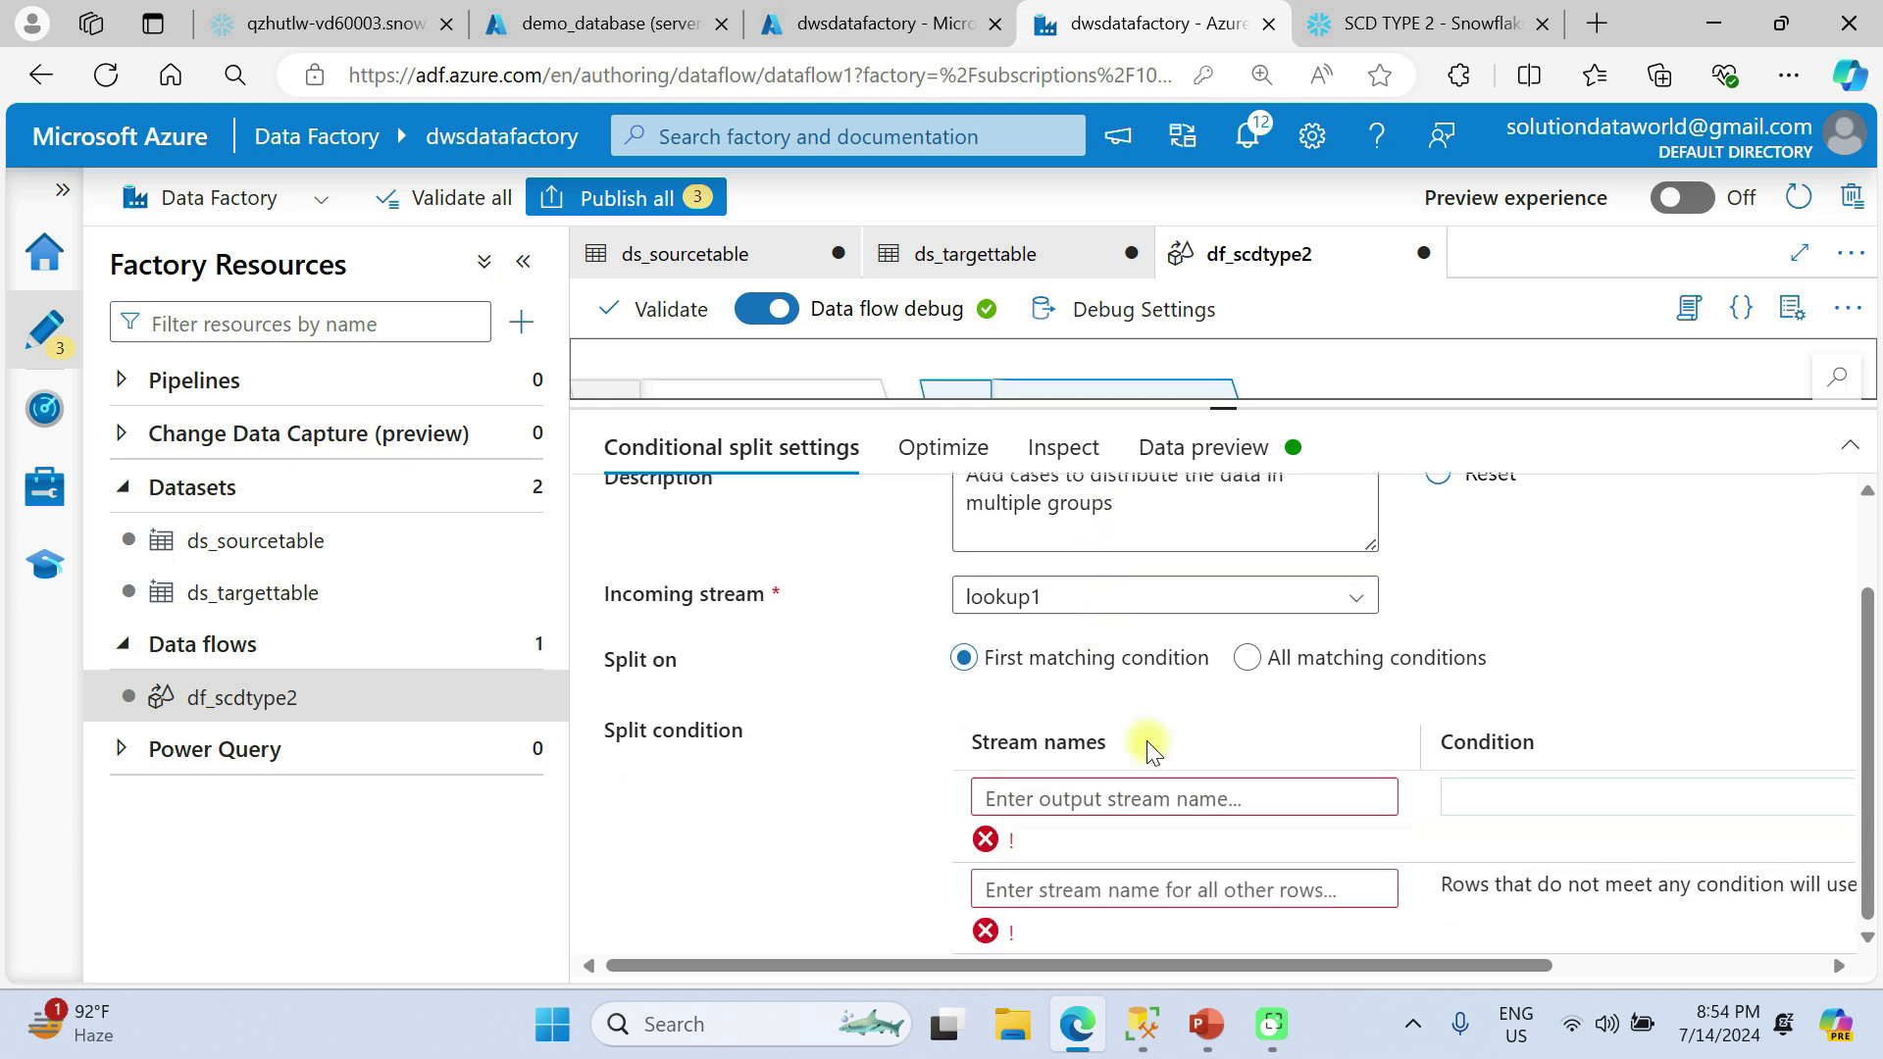
{"action": "scroll", "coordinate": [1620, 873], "scroll_direction": "right", "scroll_amount": 3}
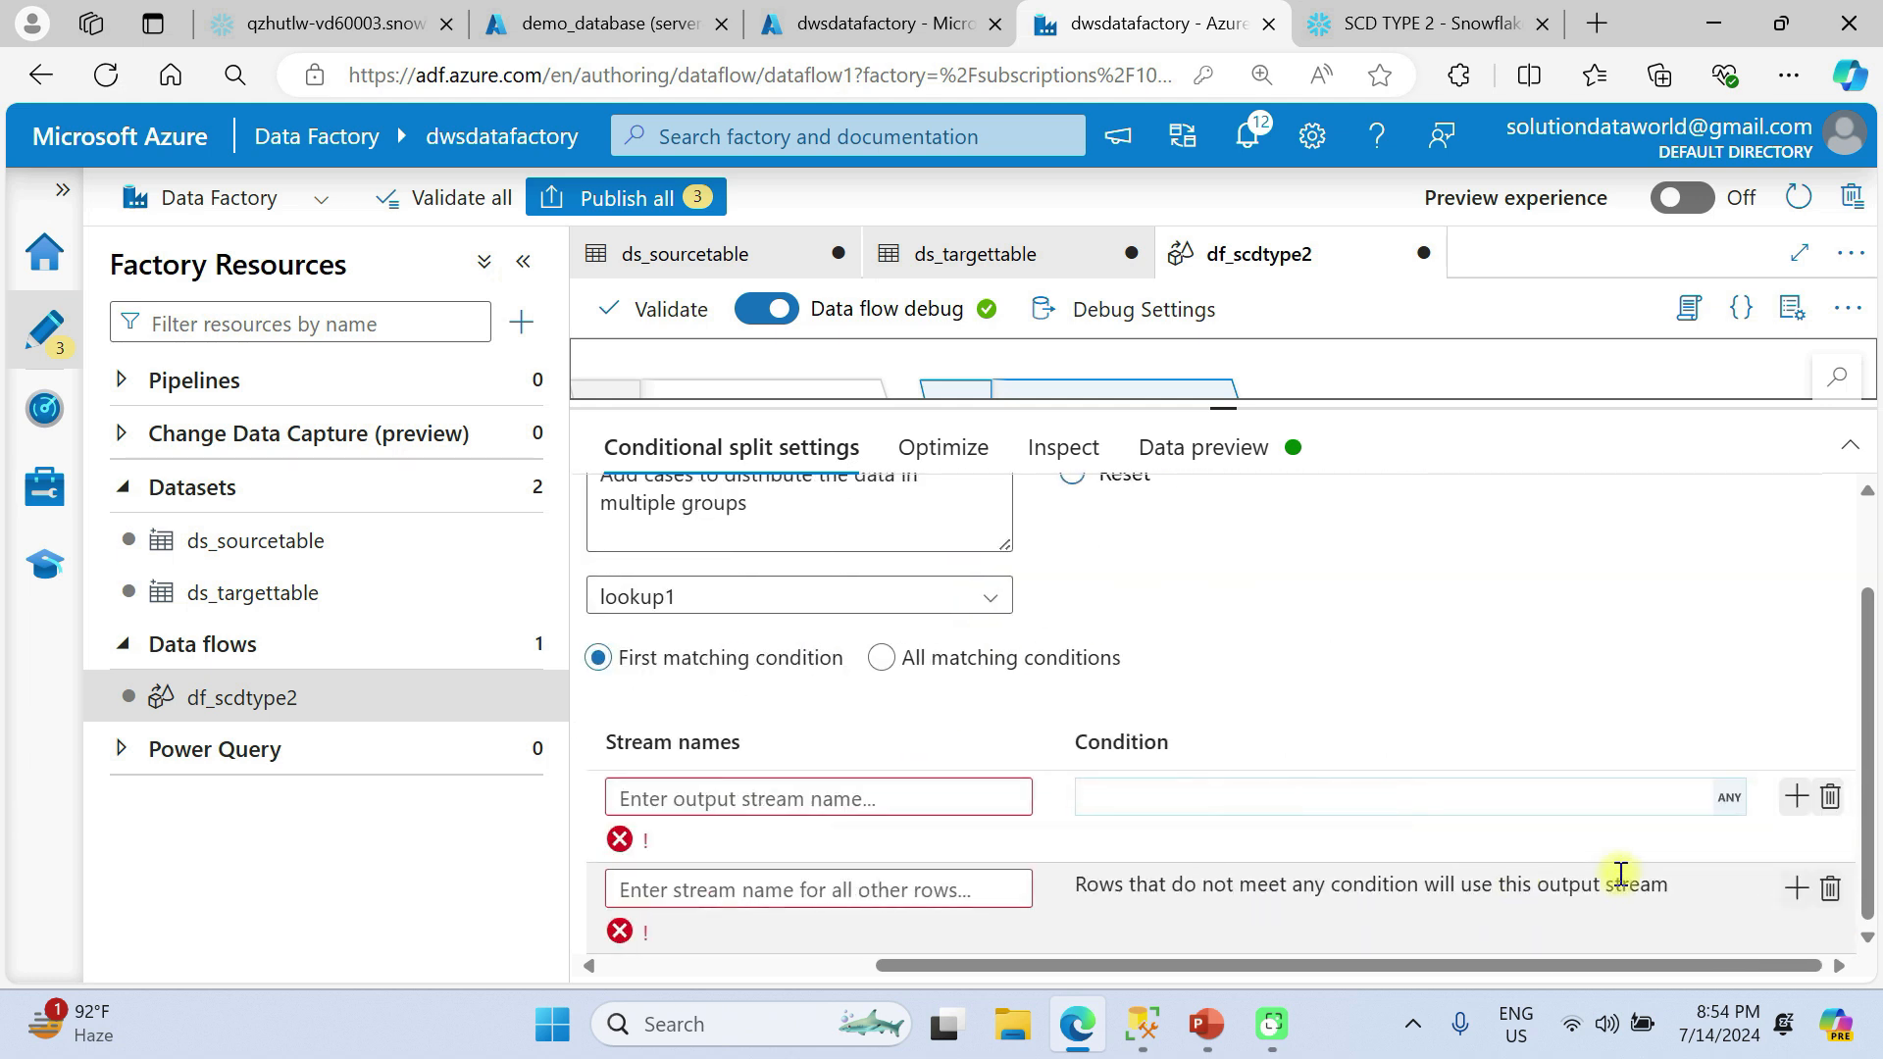
{"action": "left_click", "coordinate": [1829, 891]}
{"action": "left_click", "coordinate": [880, 888]}
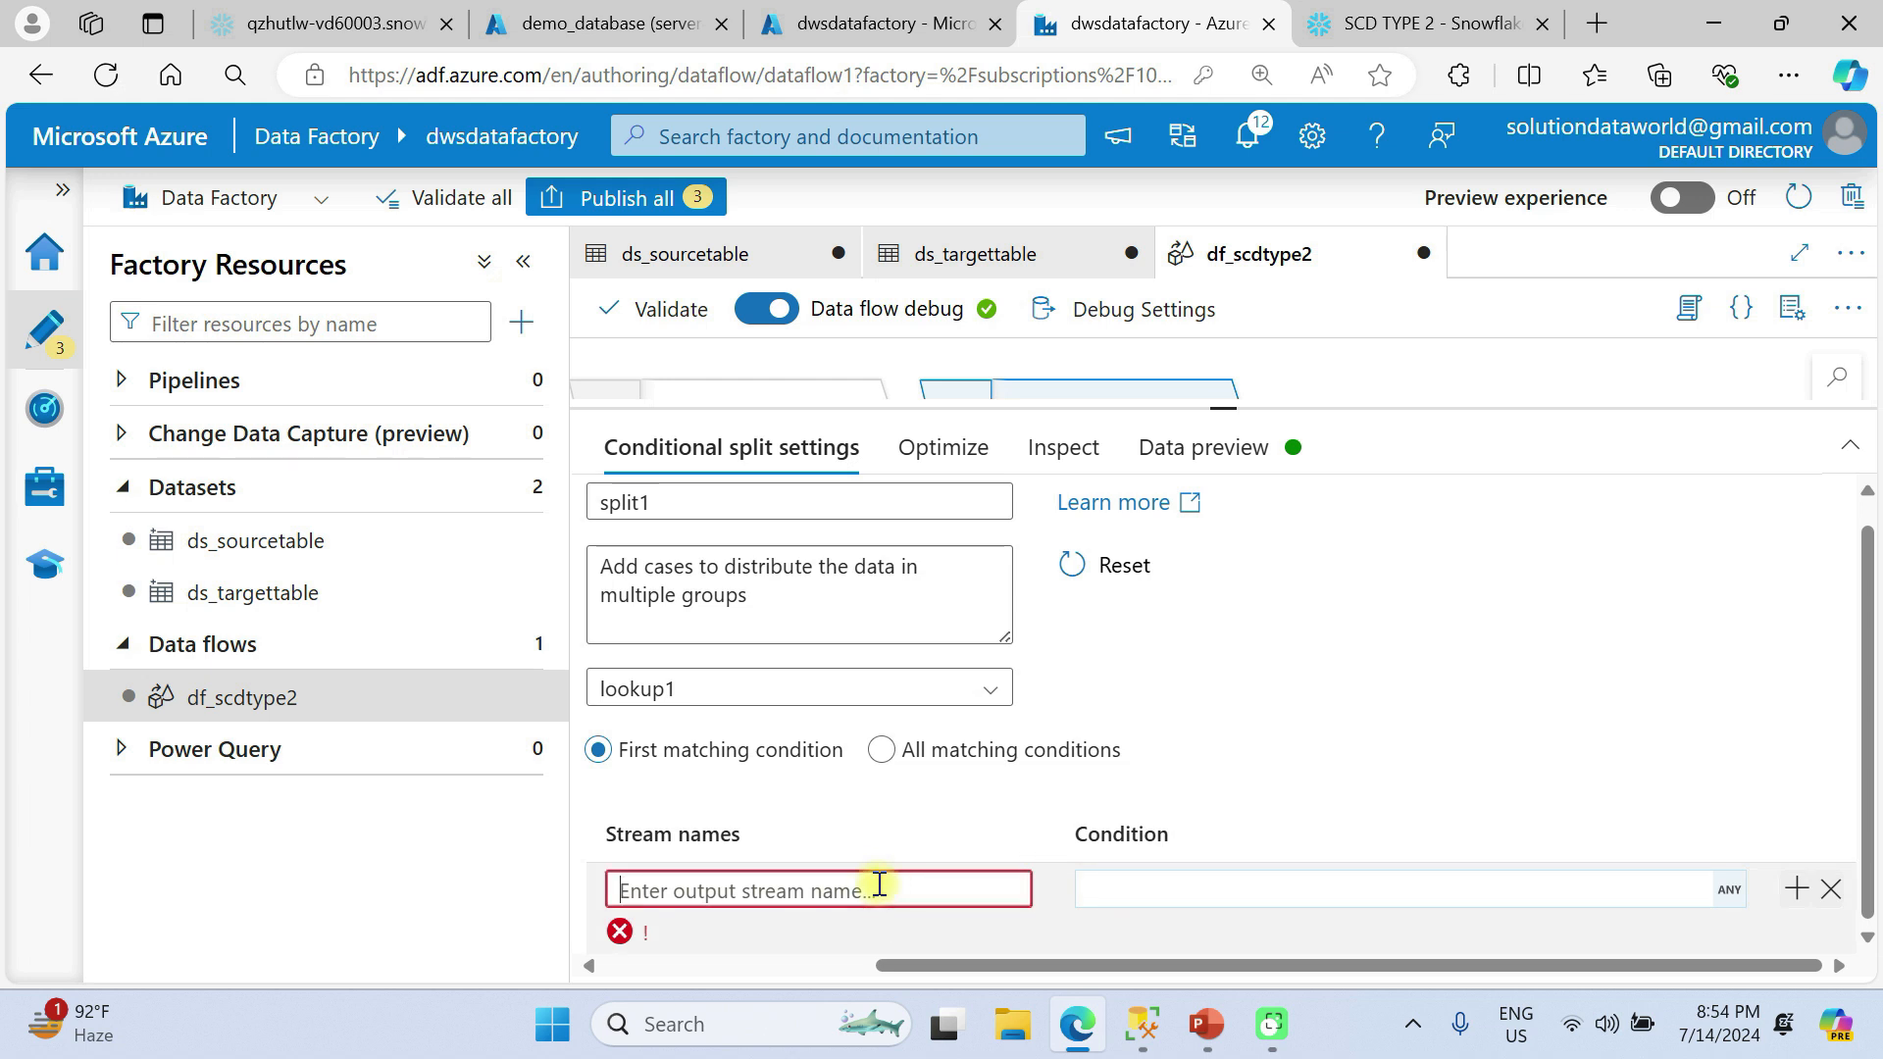
{"action": "type", "text": "newre"}
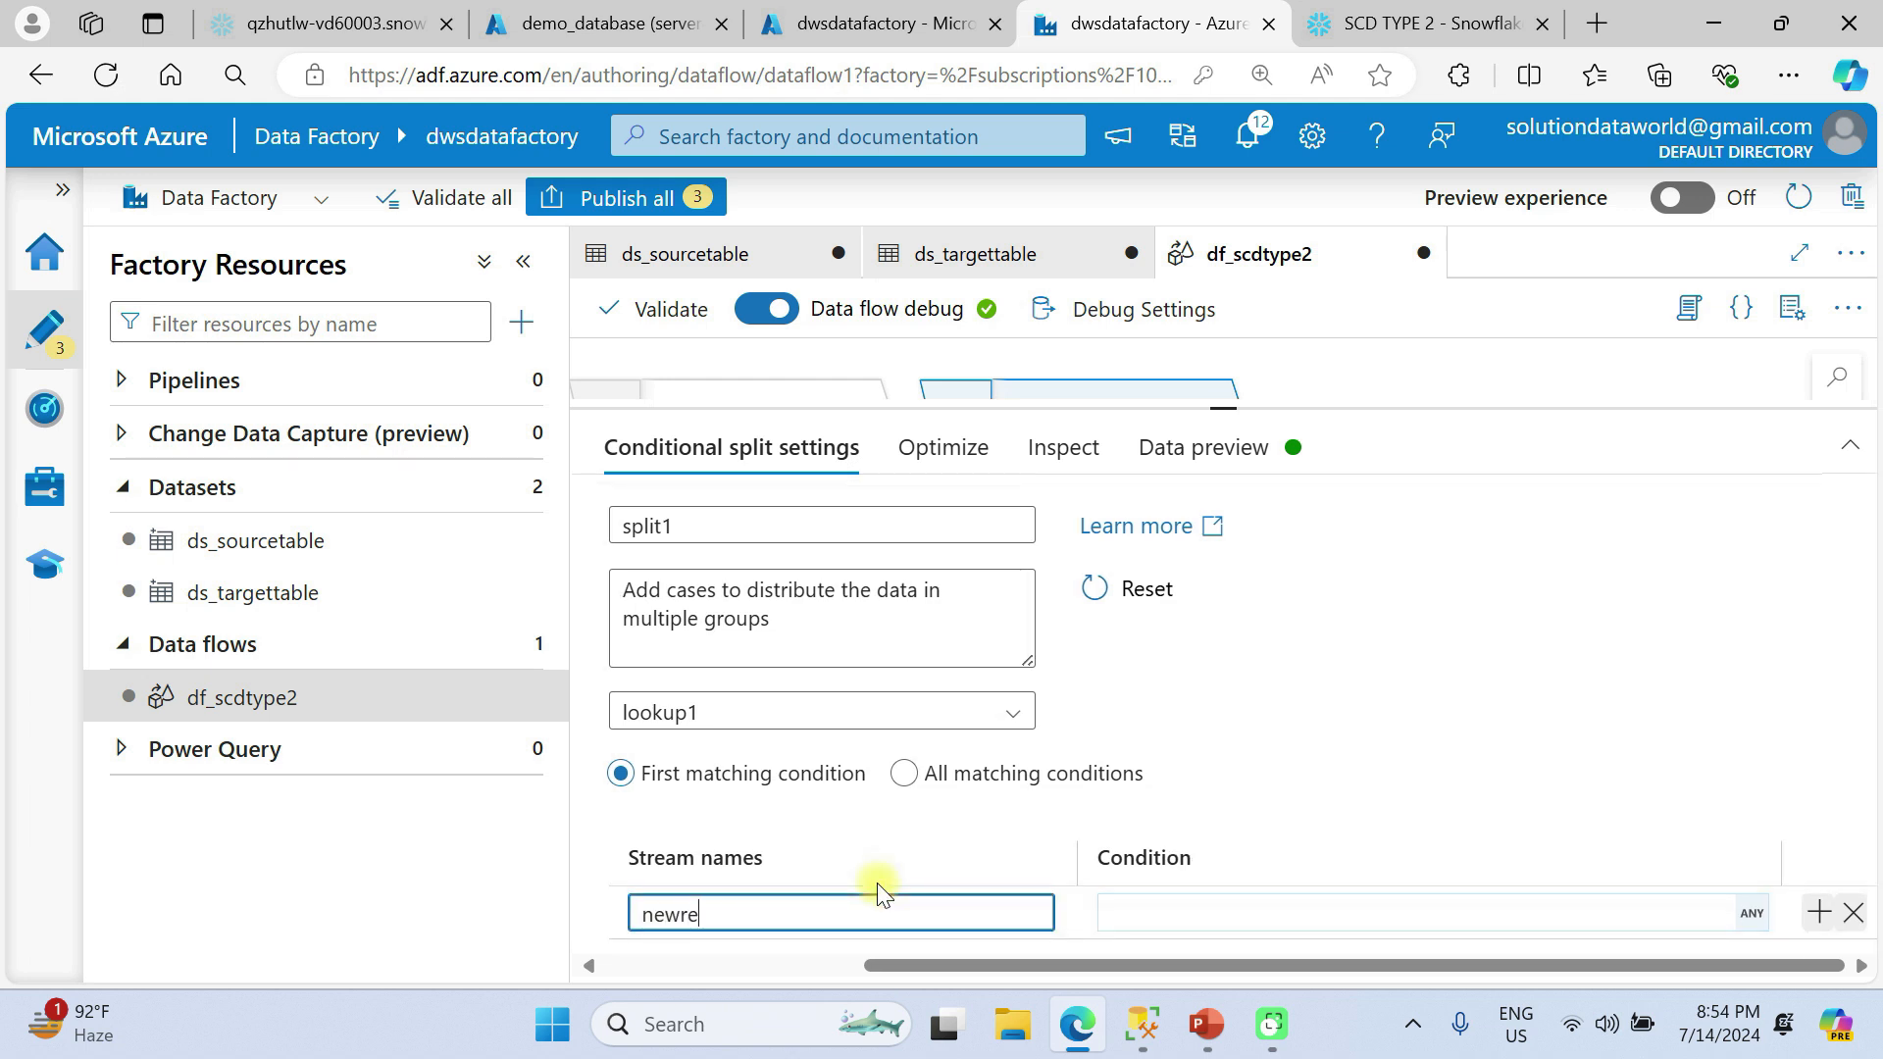
{"action": "type", "text": "cords"}
Set the newrecords stream's condition to isNull(TBLSURROGATEKEY) and save the expression.
{"action": "left_click", "coordinate": [1198, 912]}
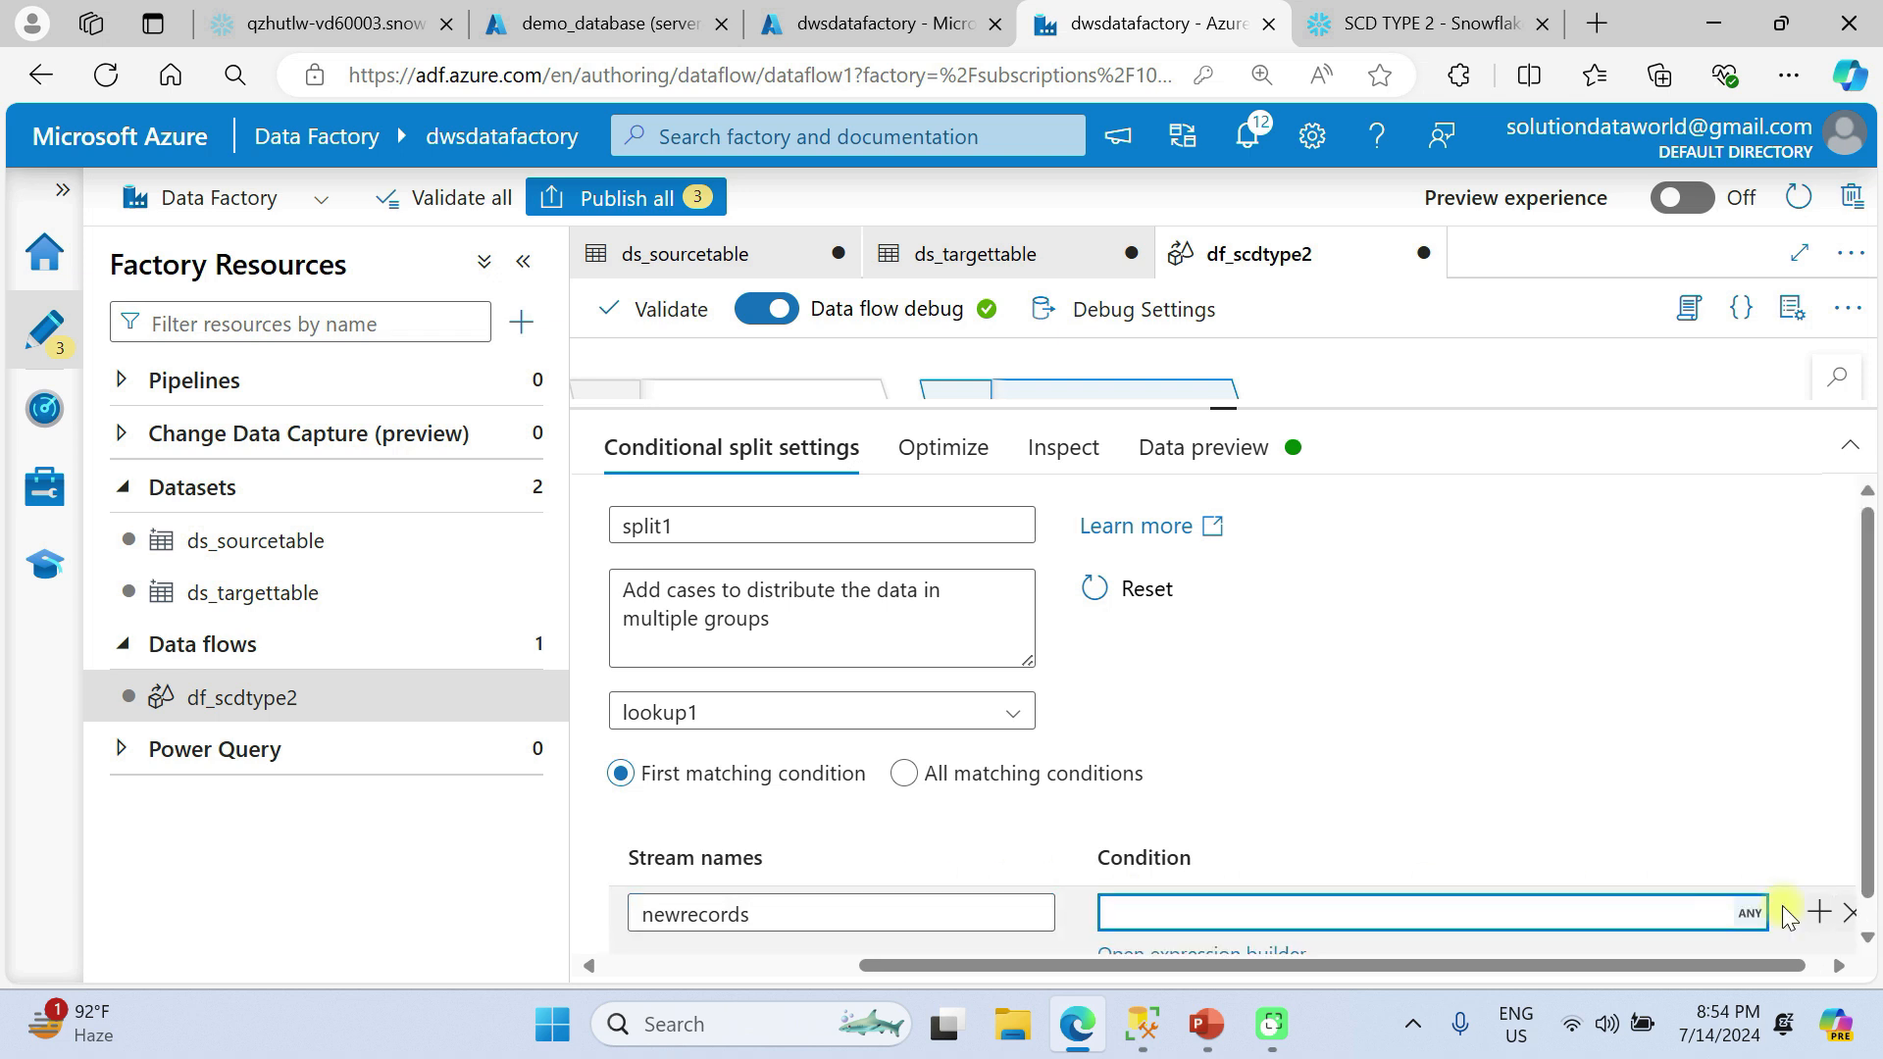
{"action": "left_click", "coordinate": [1752, 914]}
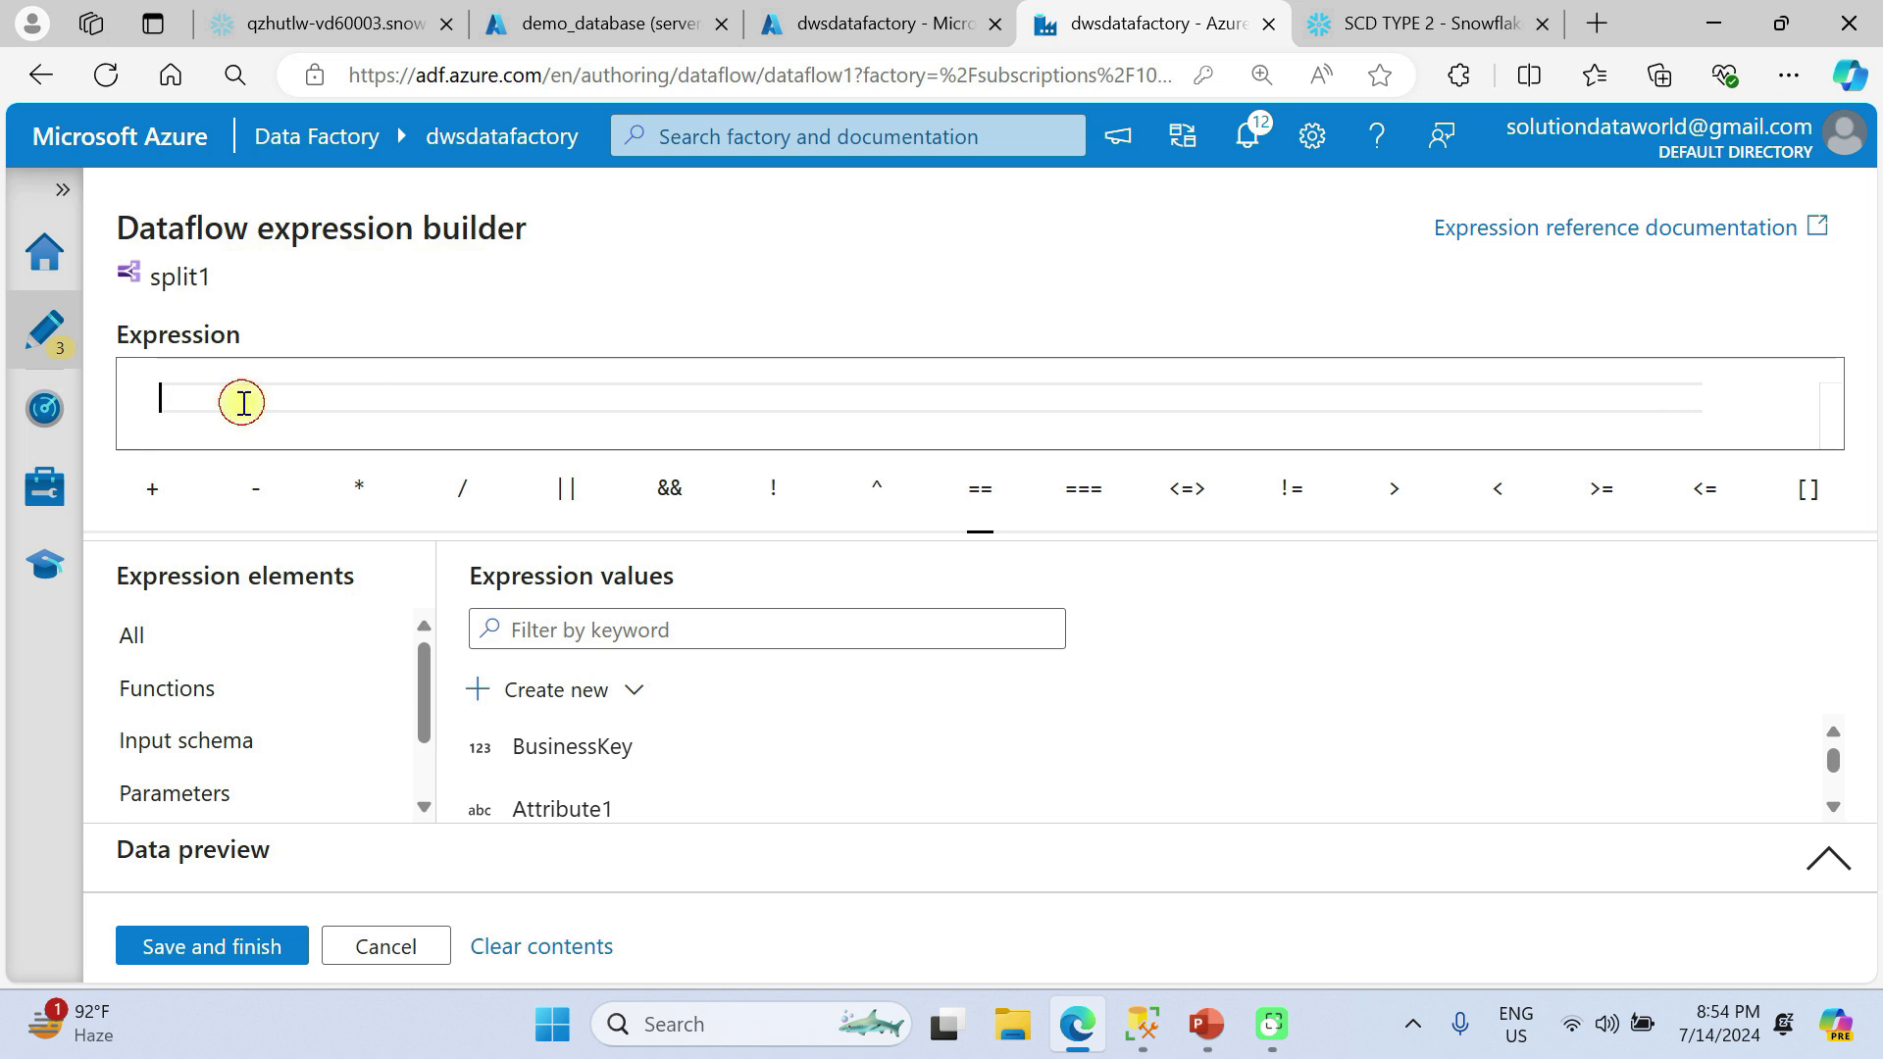
{"action": "type", "text": "is"}
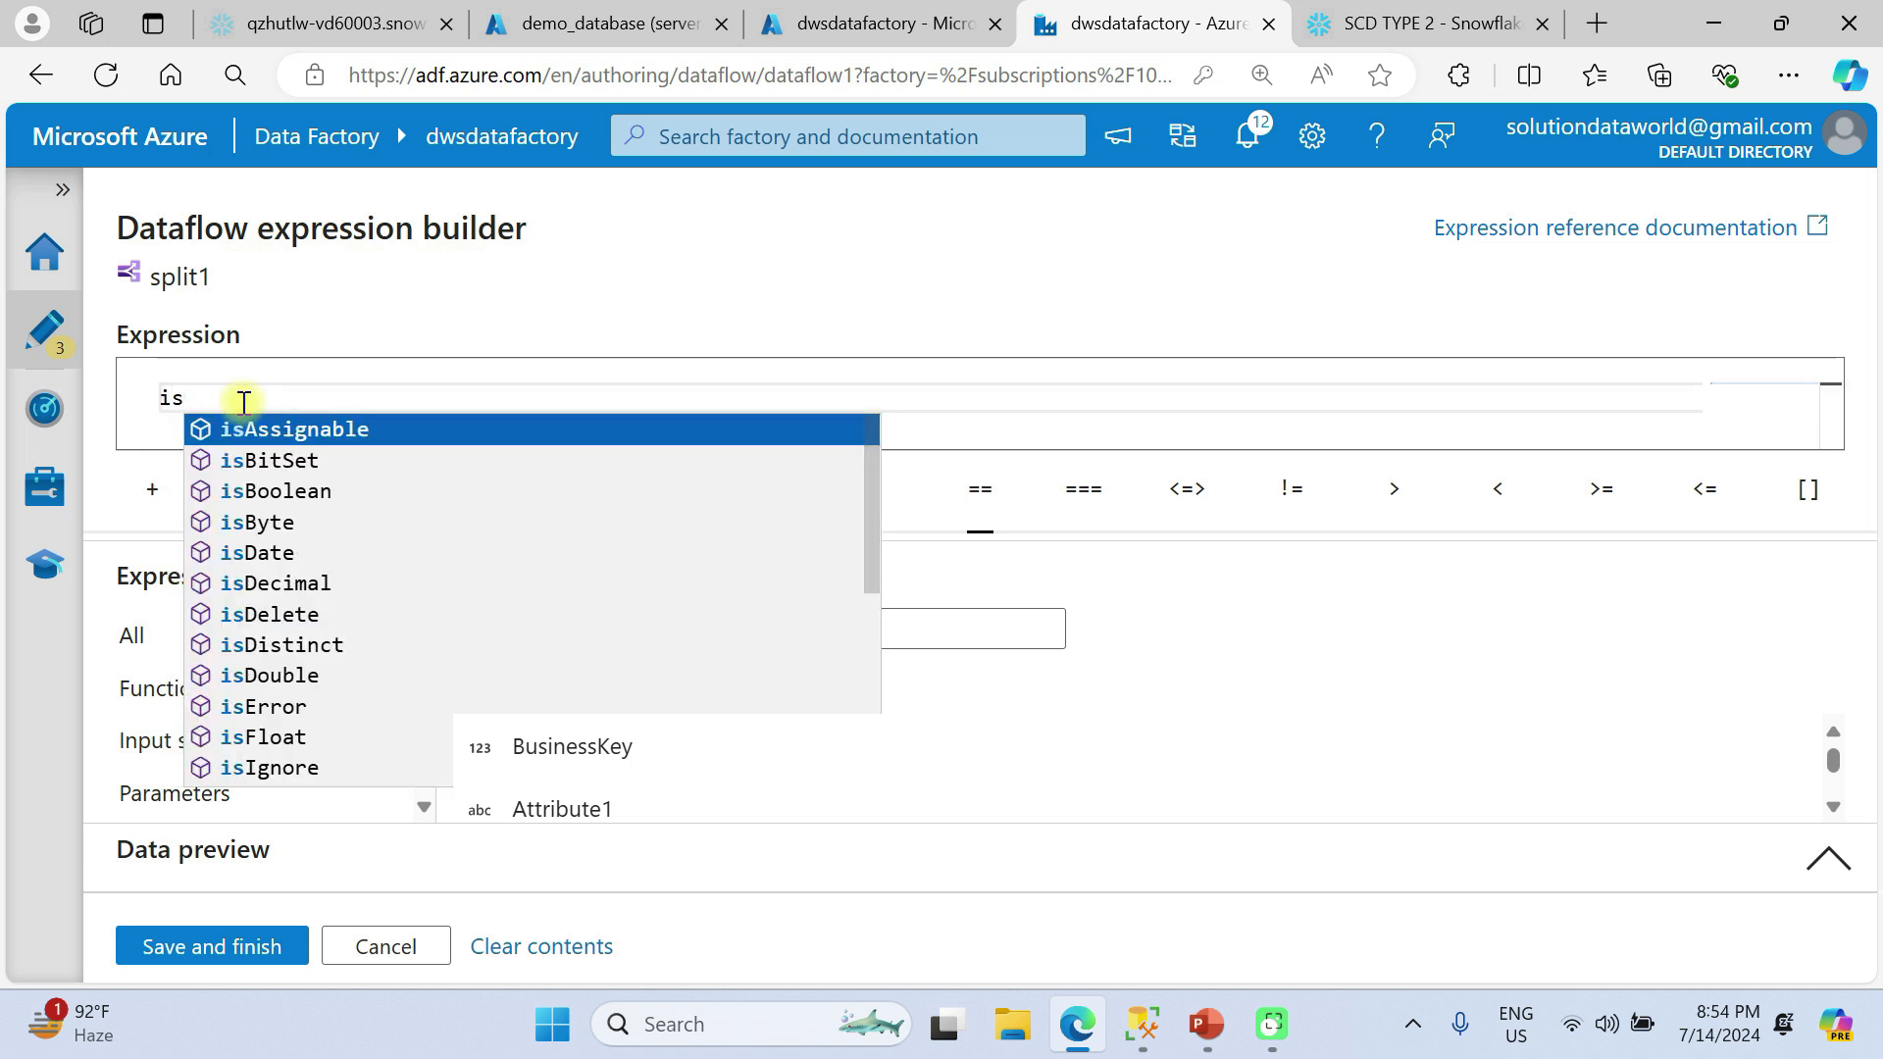
{"action": "type", "text": "nu"}
{"action": "key", "text": "Tab"}
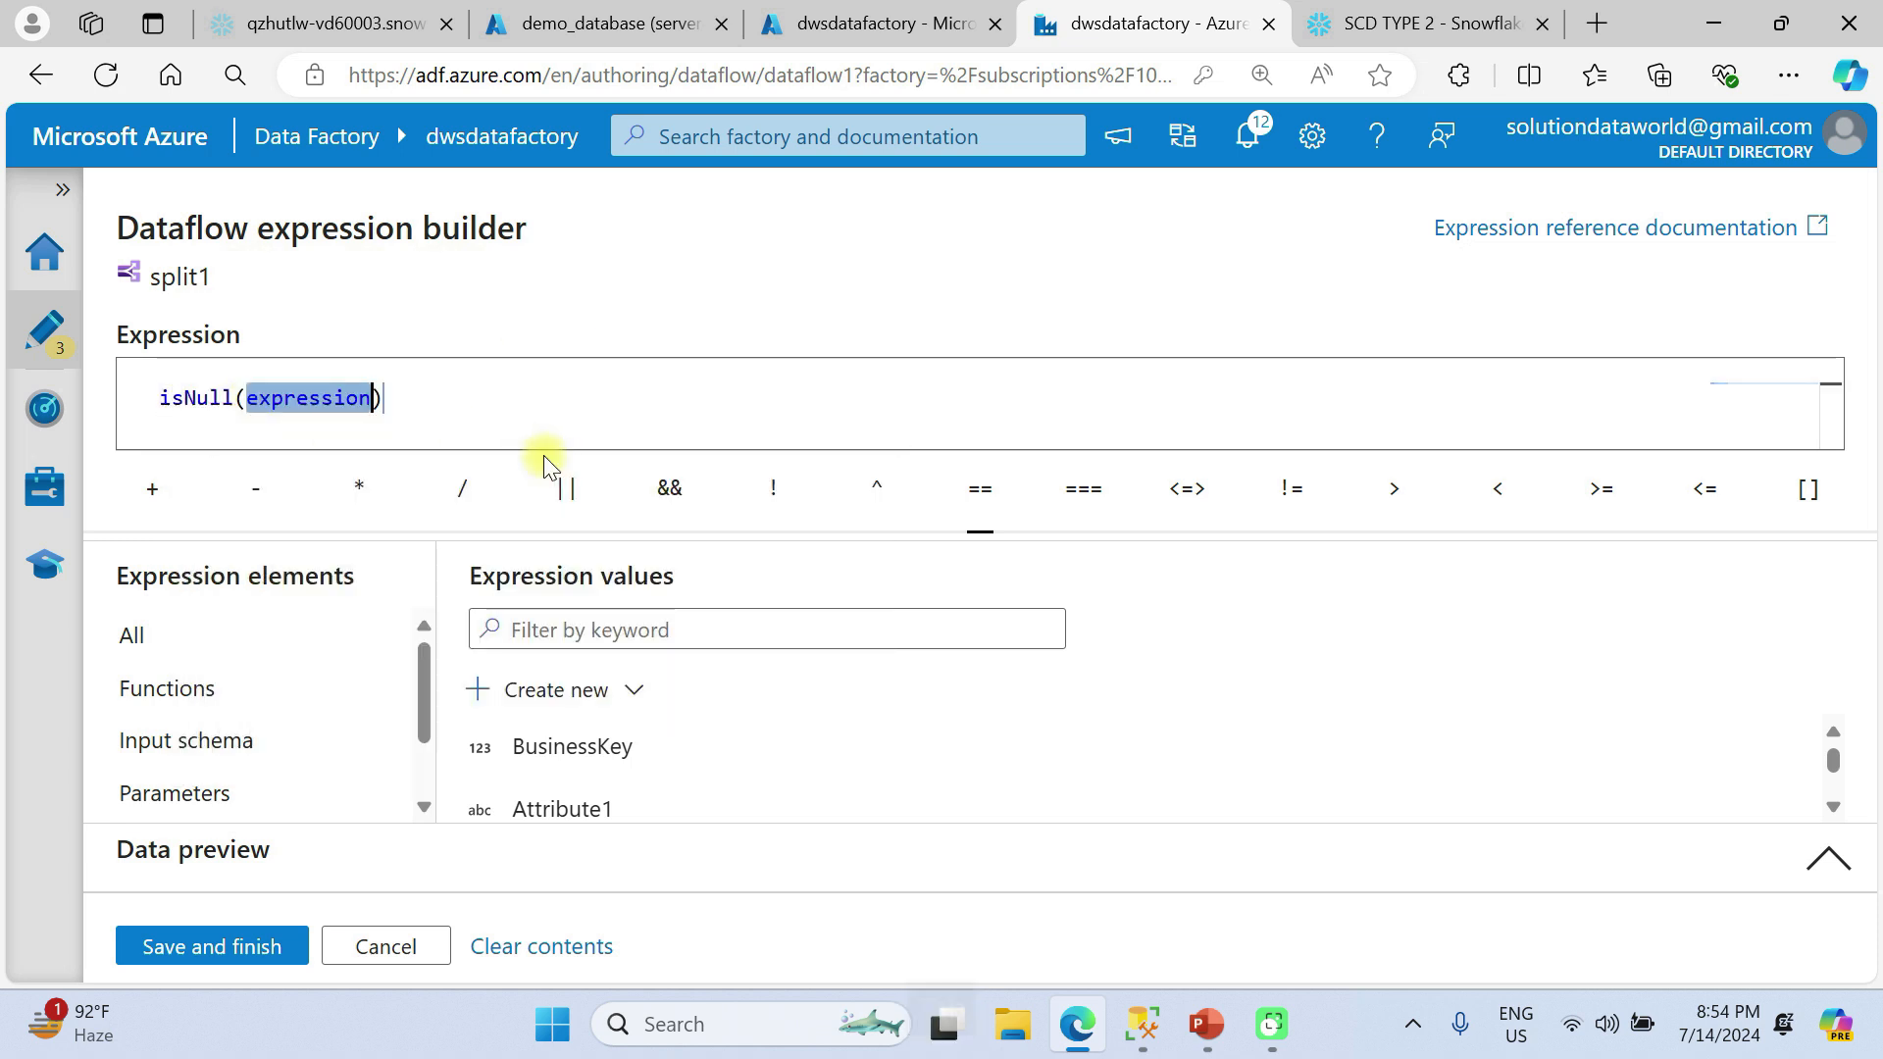
{"action": "key", "text": "Delete"}
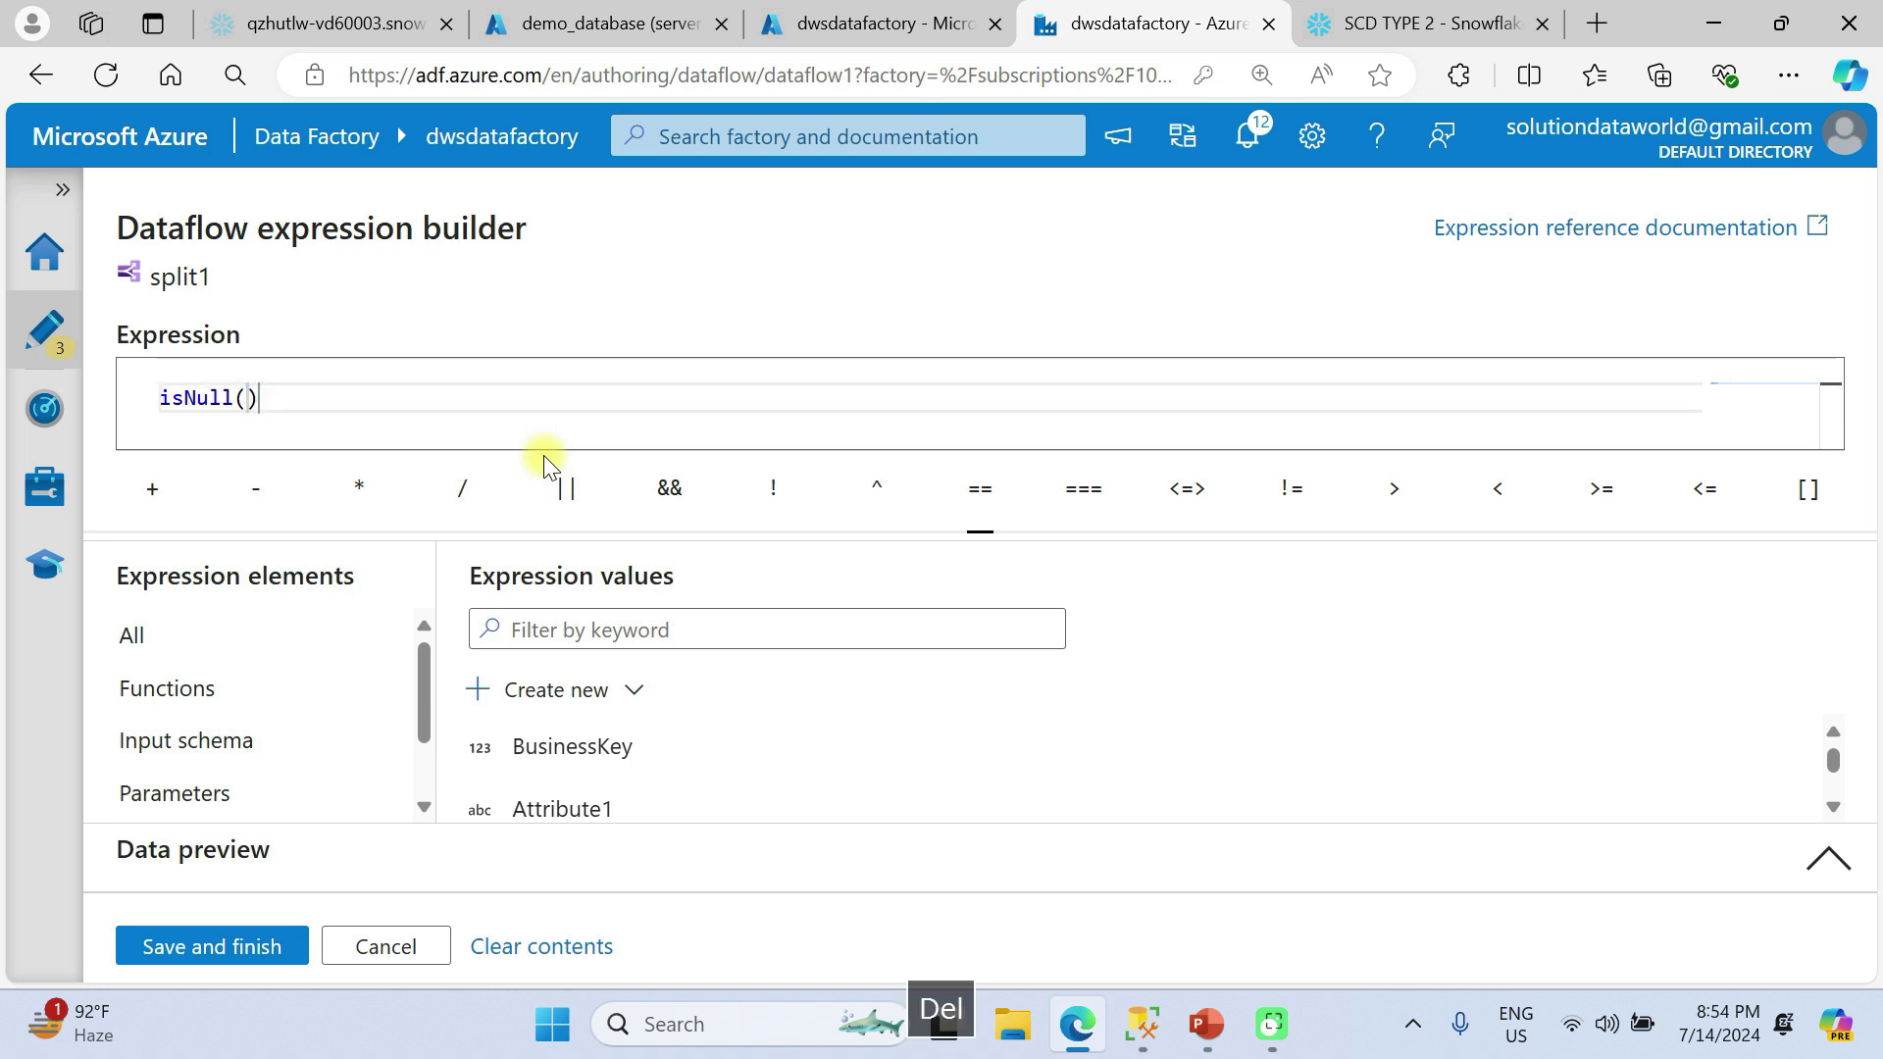
{"action": "left_click", "coordinate": [147, 740]}
{"action": "scroll", "coordinate": [618, 756], "scroll_direction": "down", "scroll_amount": 2}
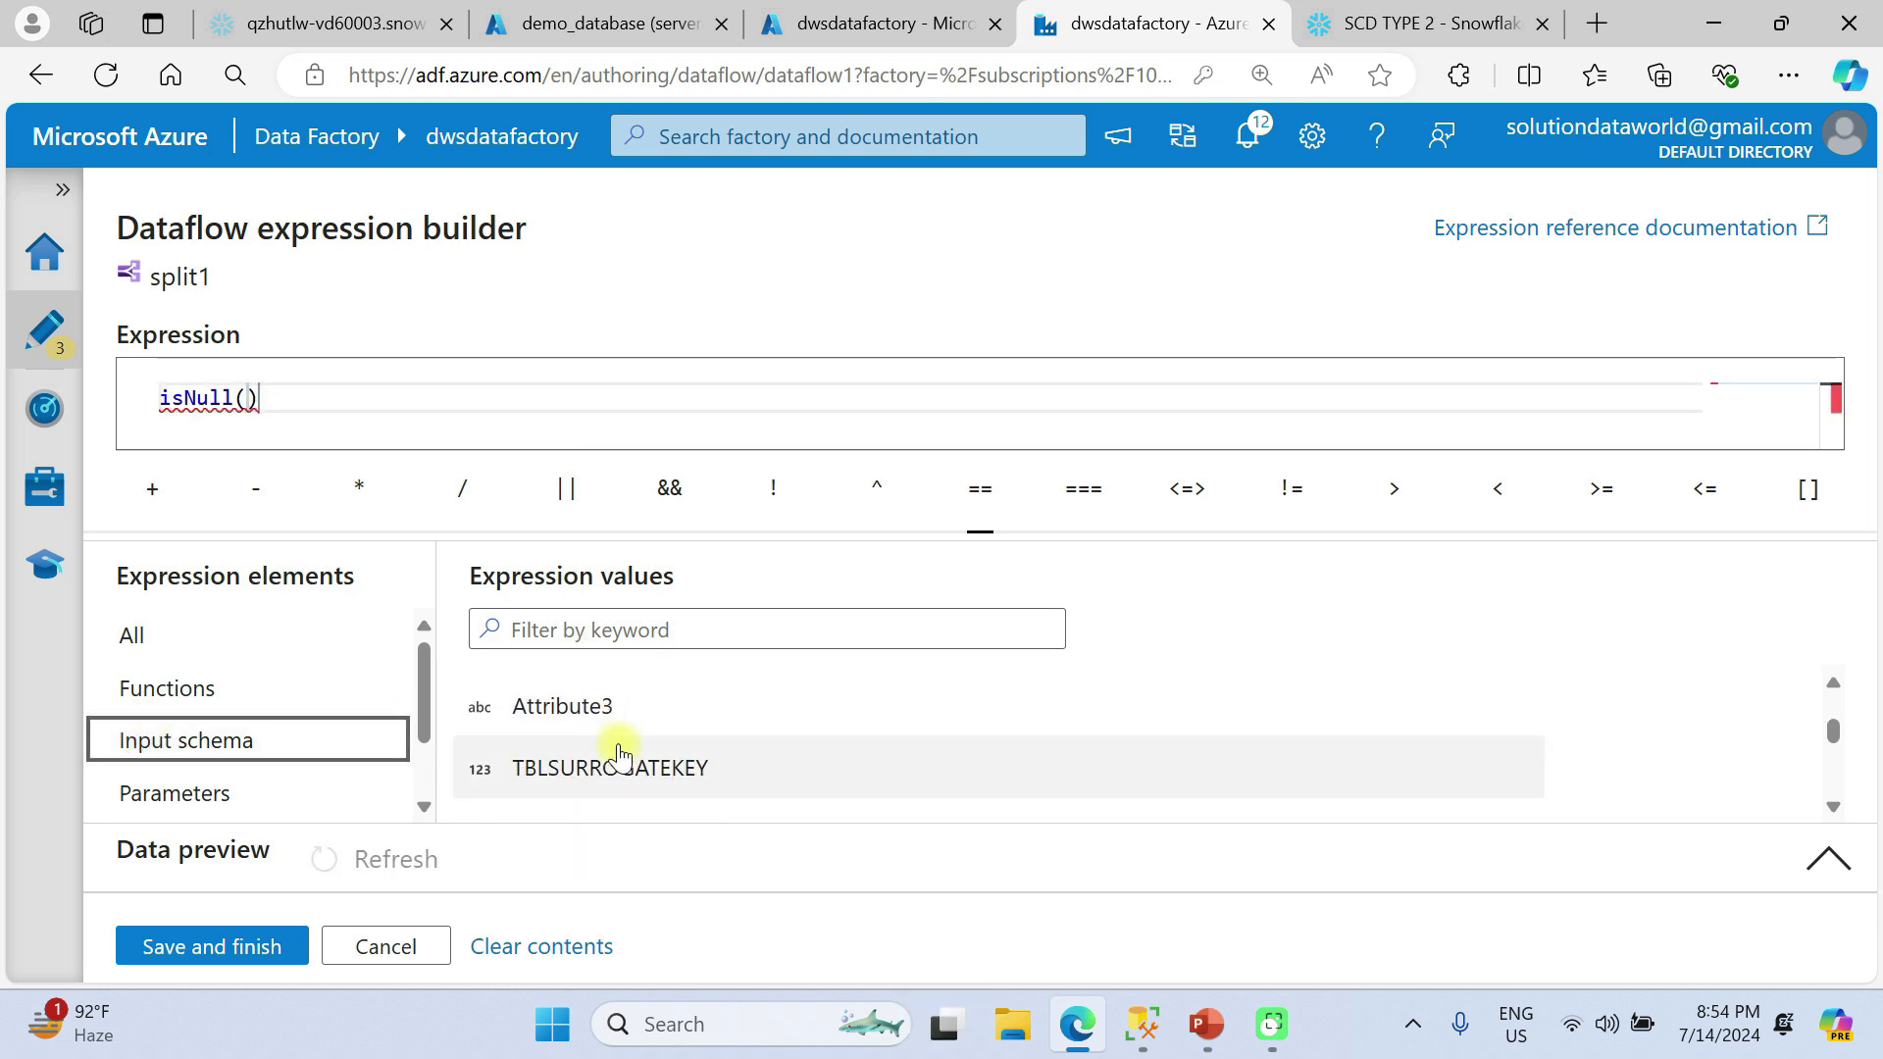
{"action": "left_click", "coordinate": [637, 770]}
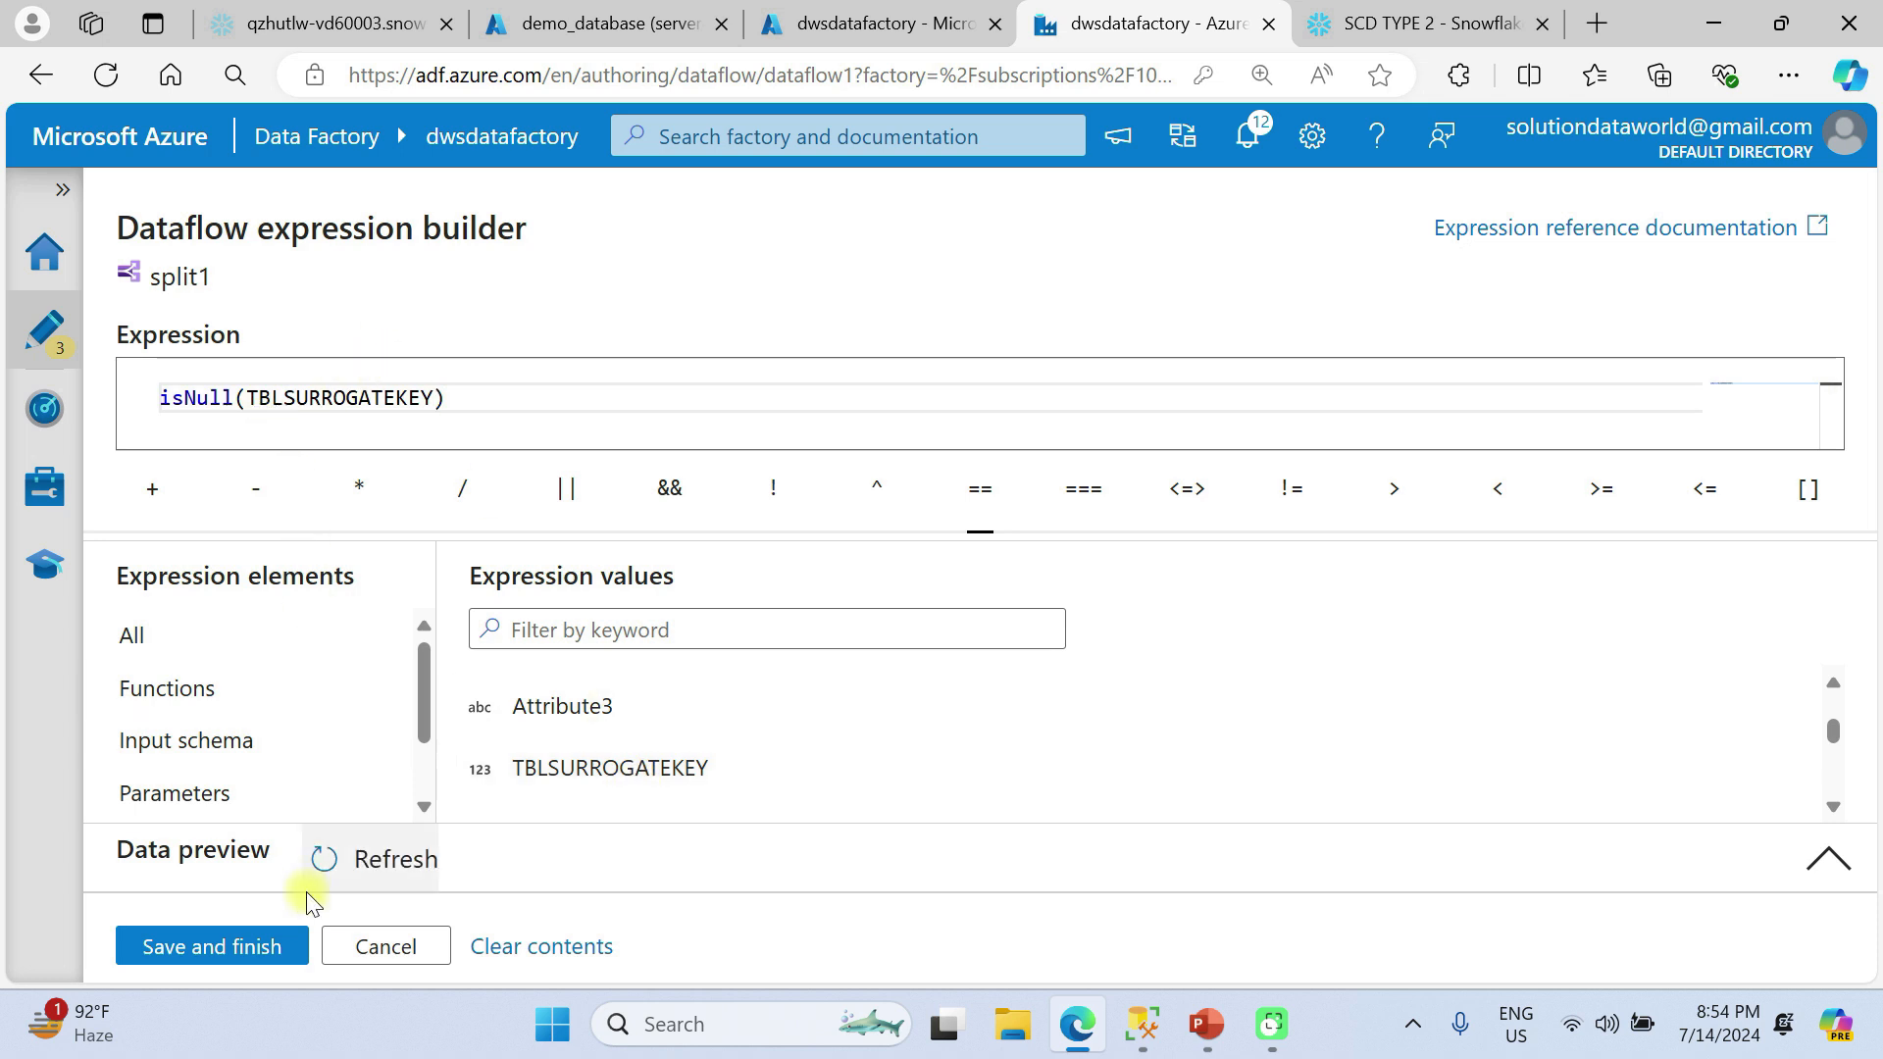
{"action": "left_click", "coordinate": [257, 947]}
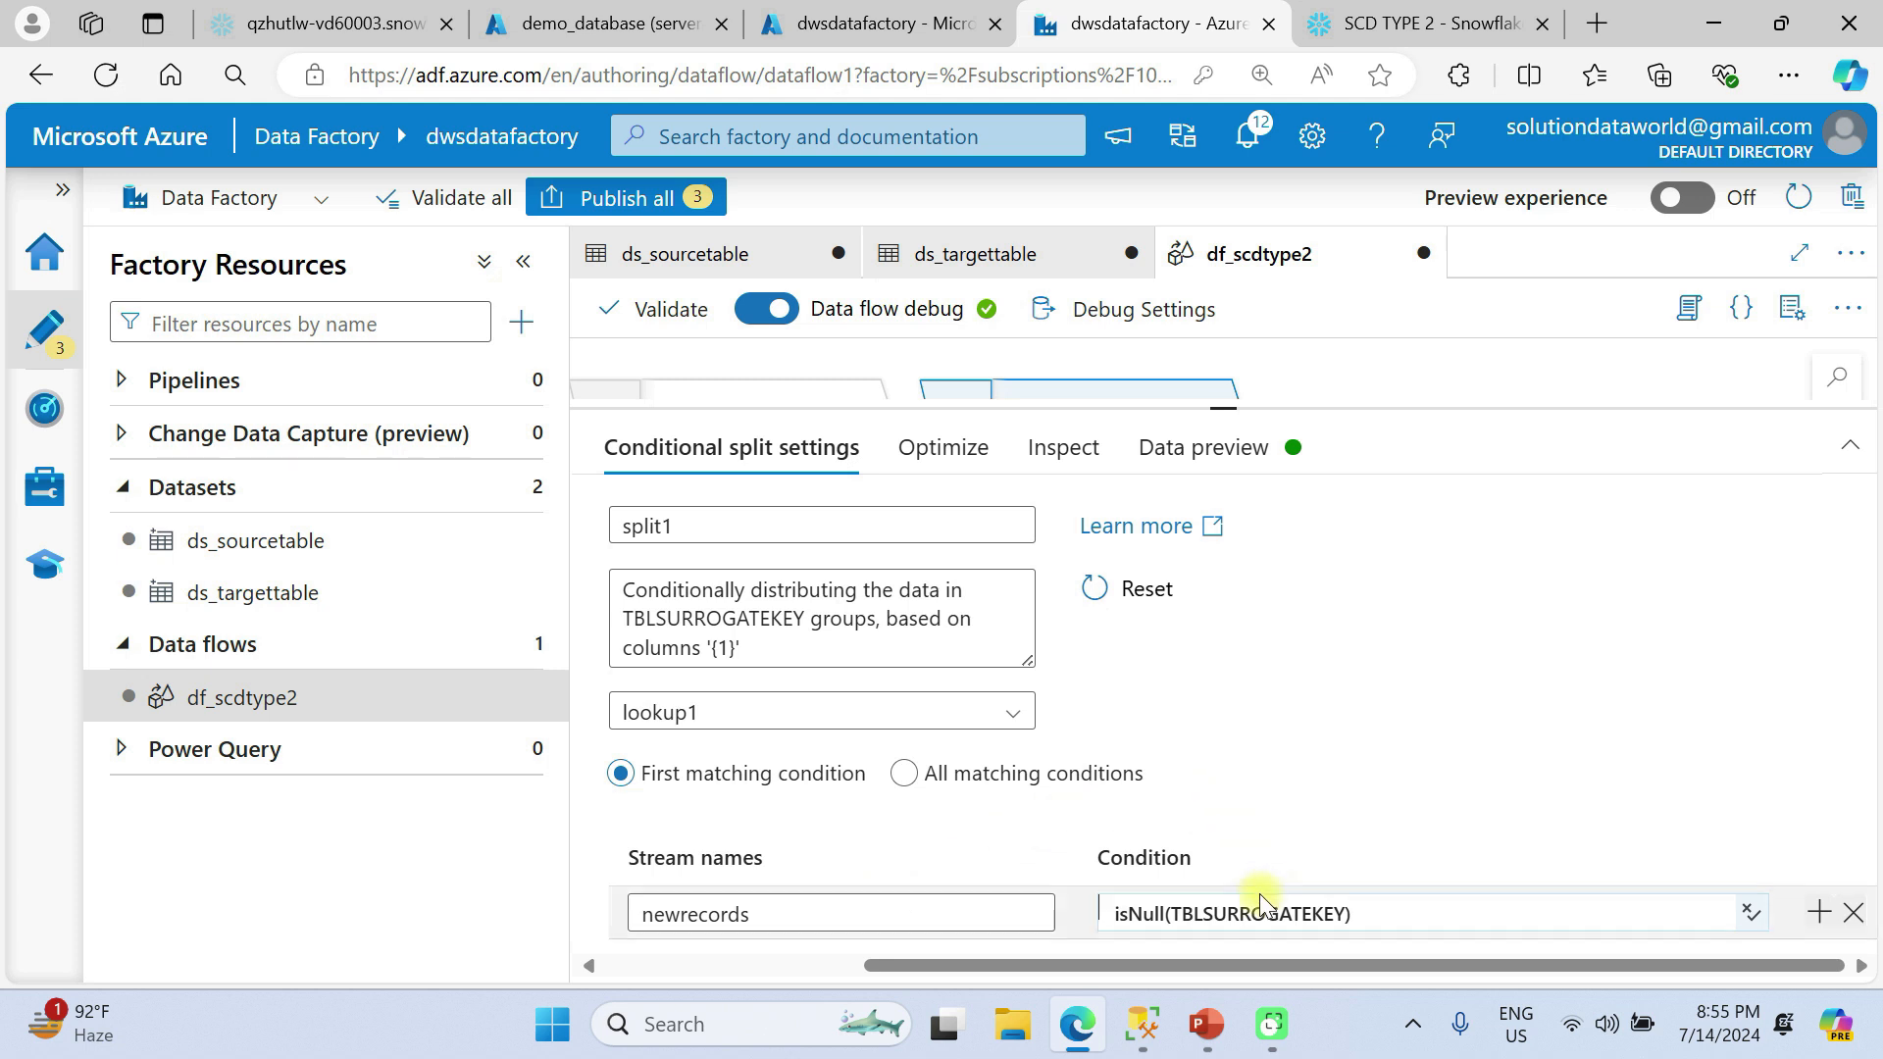
Add a second conditional stream to the split and name it updatedrecords.
{"action": "left_click_drag", "start_coordinate": [1217, 408], "coordinate": [1222, 345]}
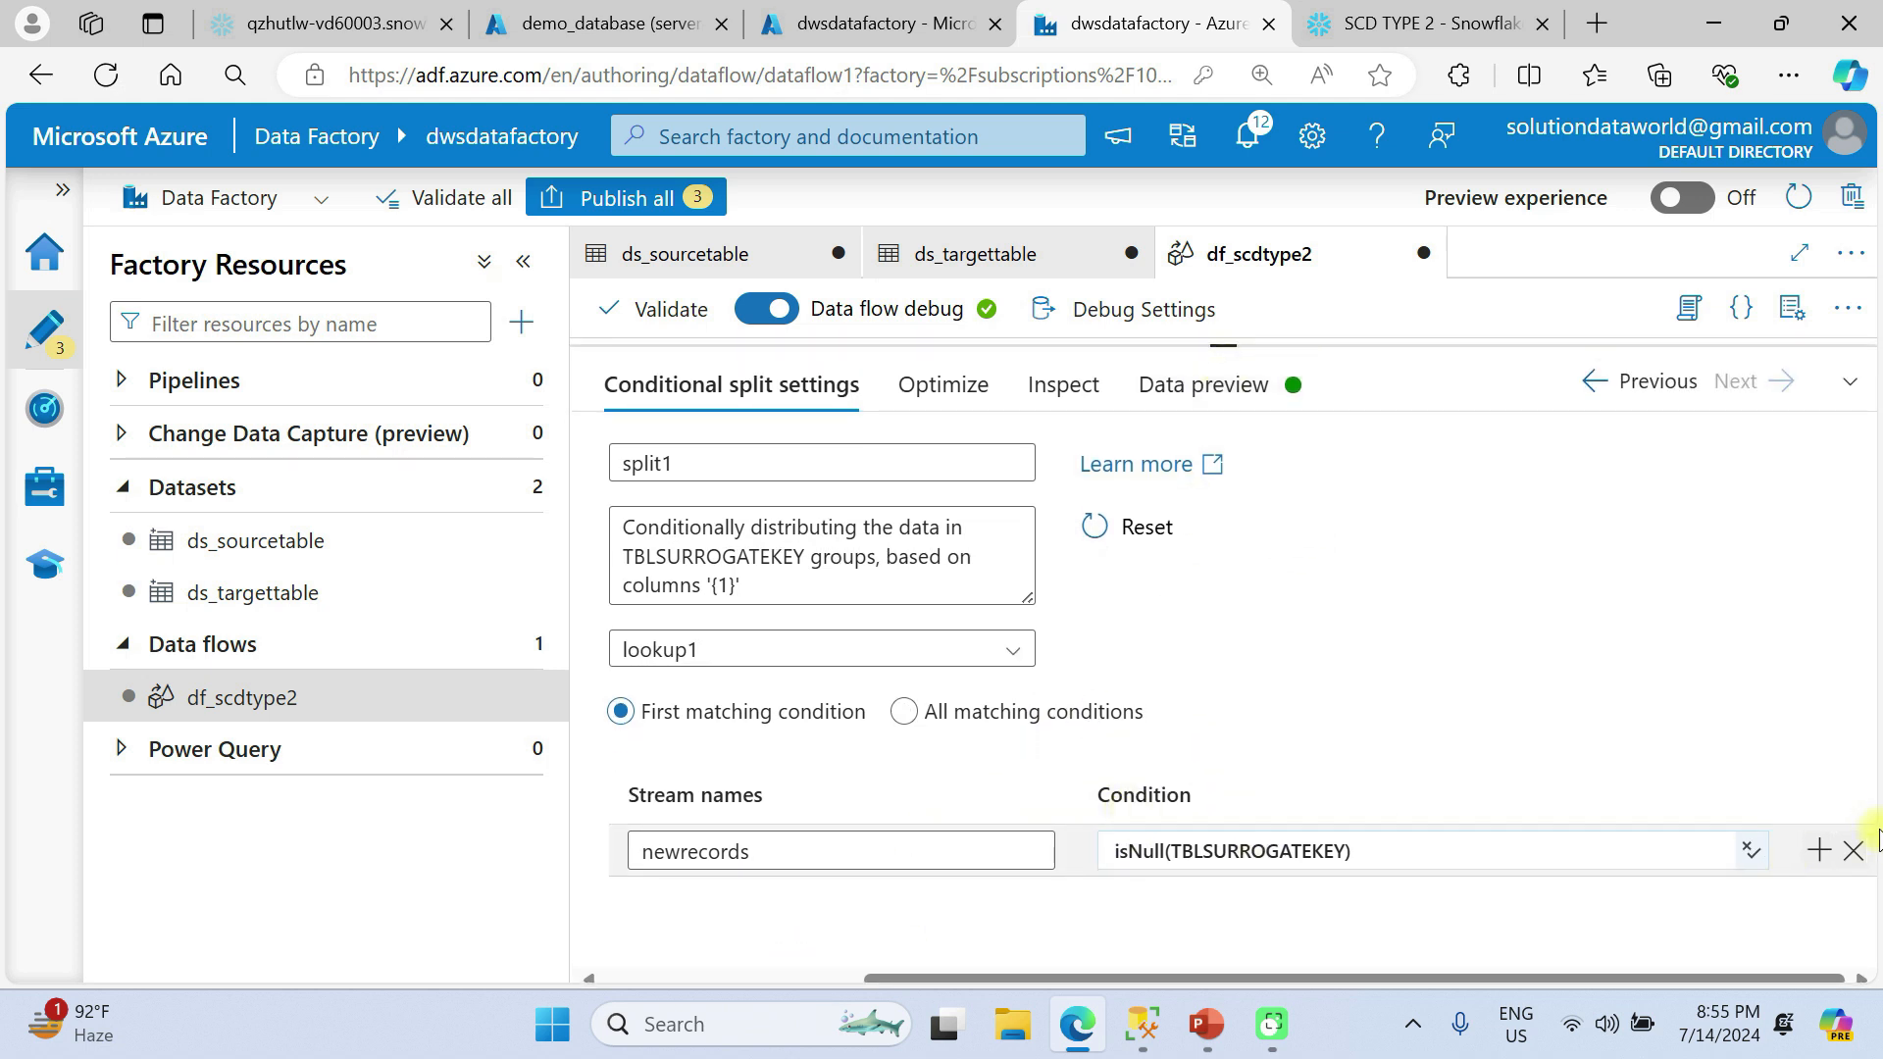
{"action": "left_click", "coordinate": [1822, 849]}
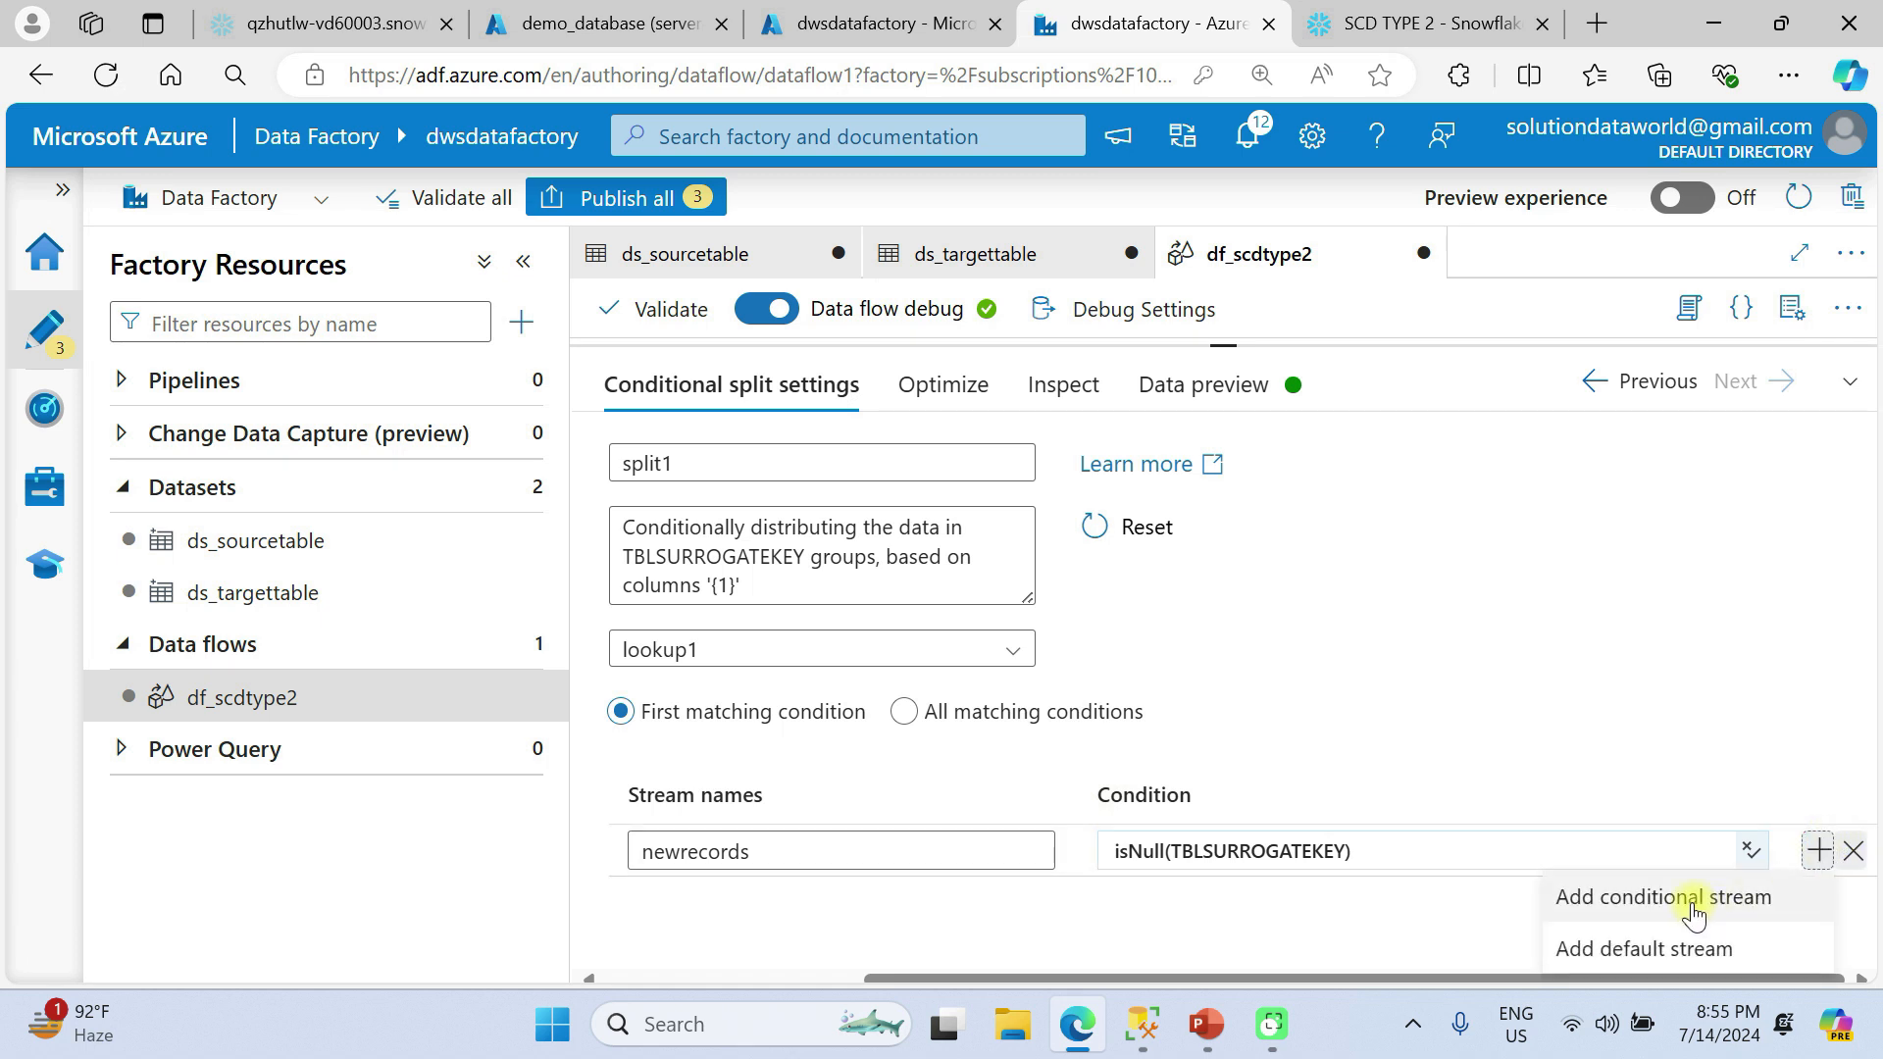
{"action": "left_click", "coordinate": [1687, 893]}
{"action": "left_click", "coordinate": [951, 896]}
{"action": "type", "text": "update"}
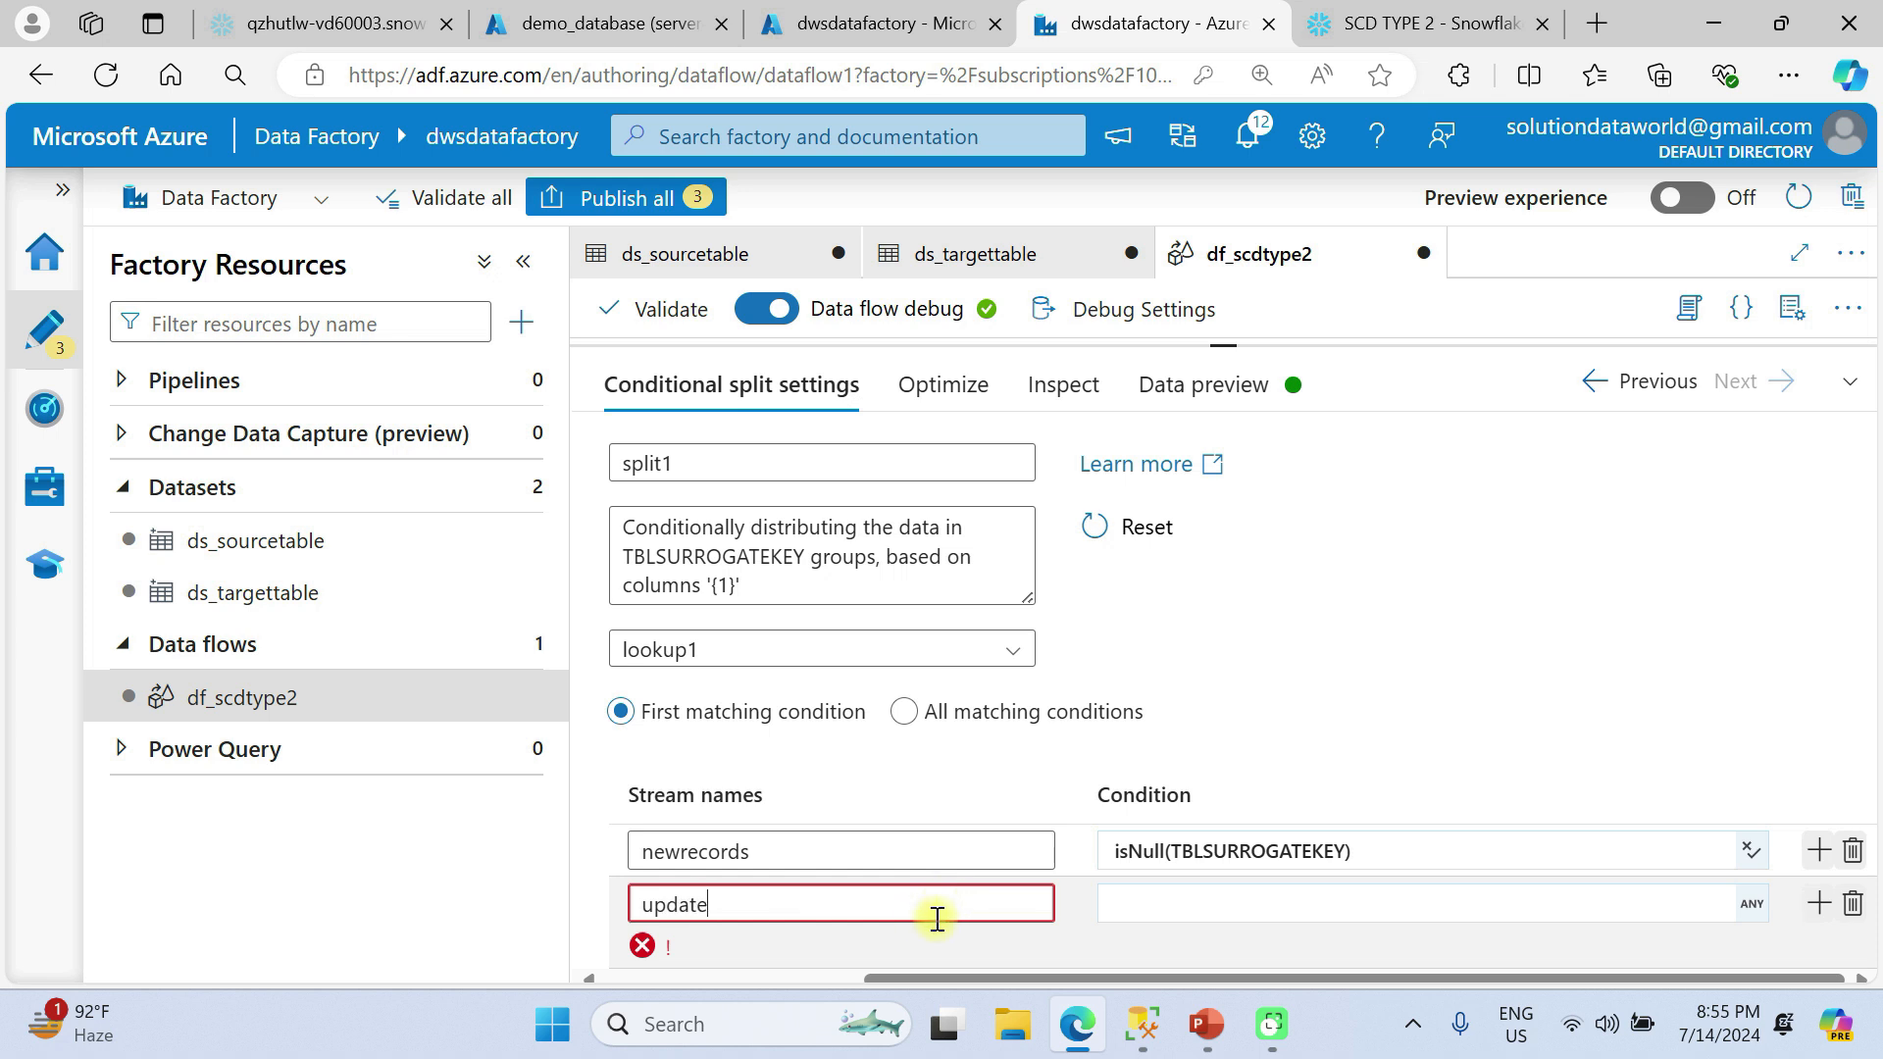
{"action": "type", "text": "drecords"}
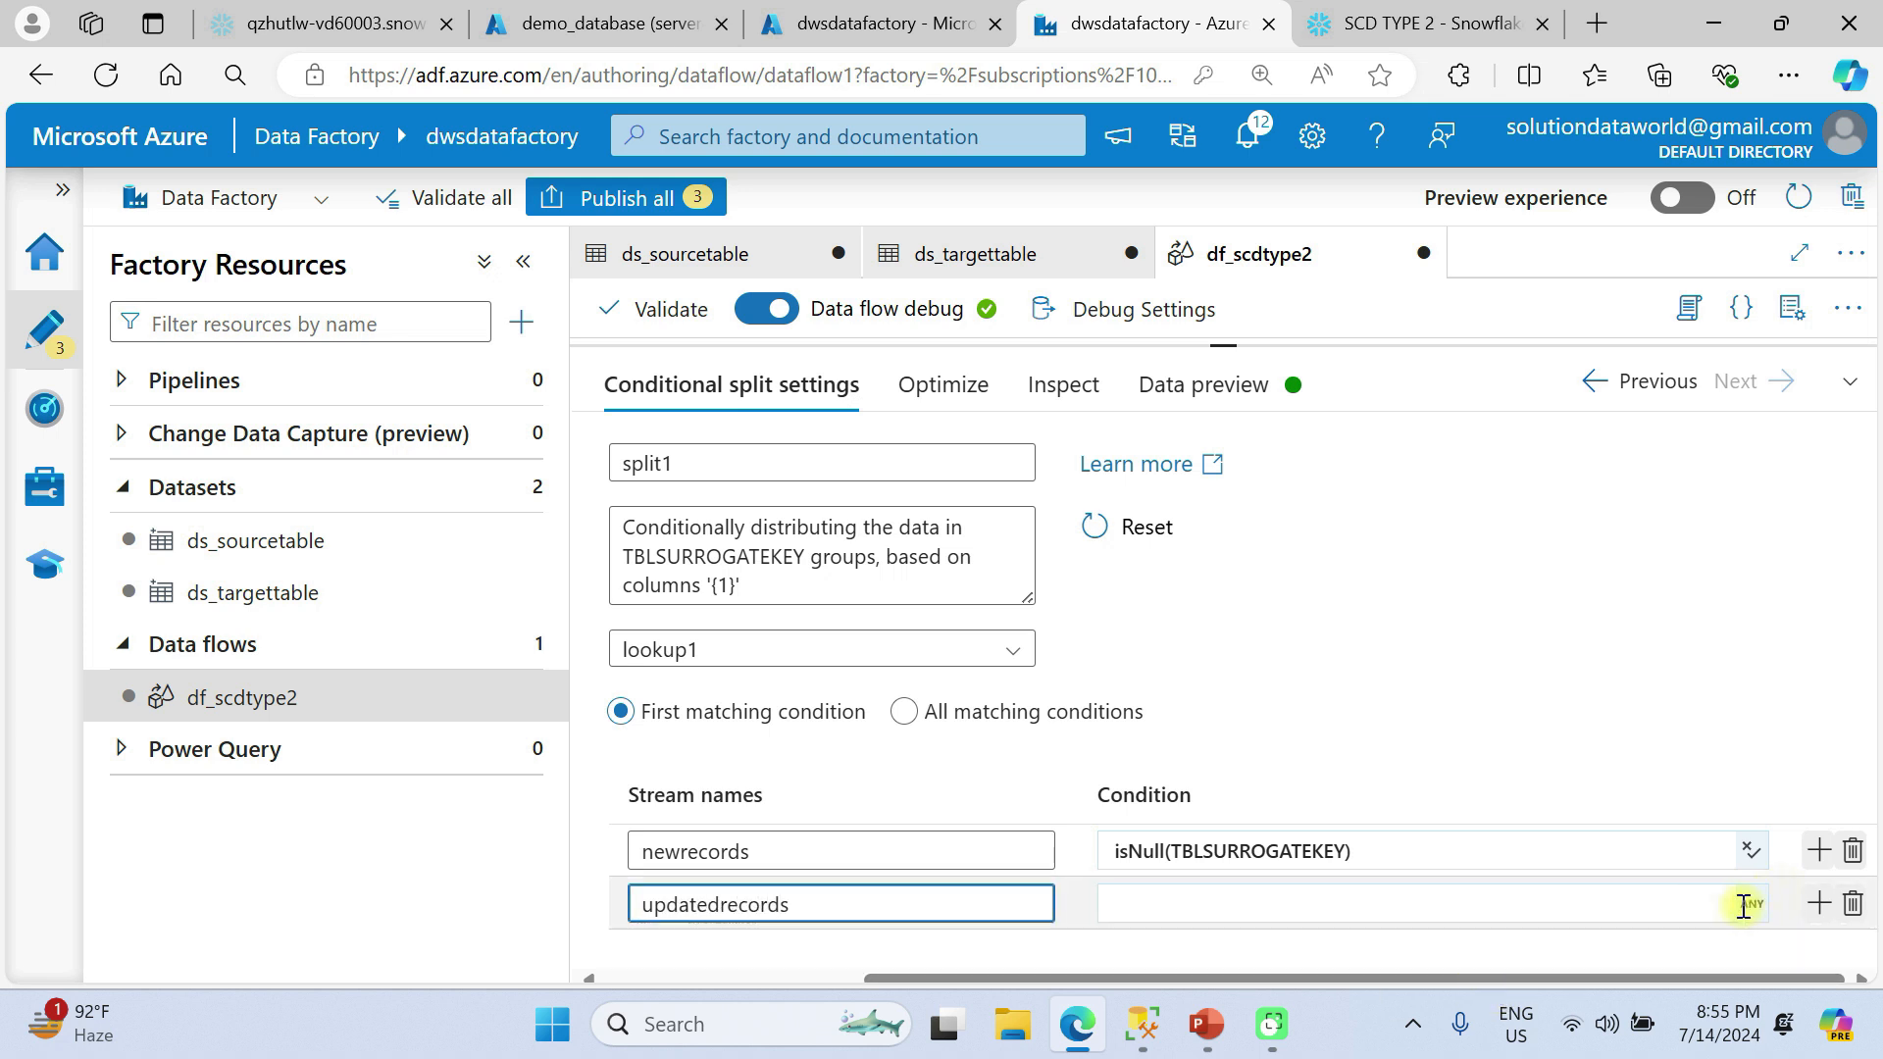
Begin the updatedrecords stream's condition expression with !isNull(TBLBUSINESSKEY).
{"action": "left_click", "coordinate": [1747, 904]}
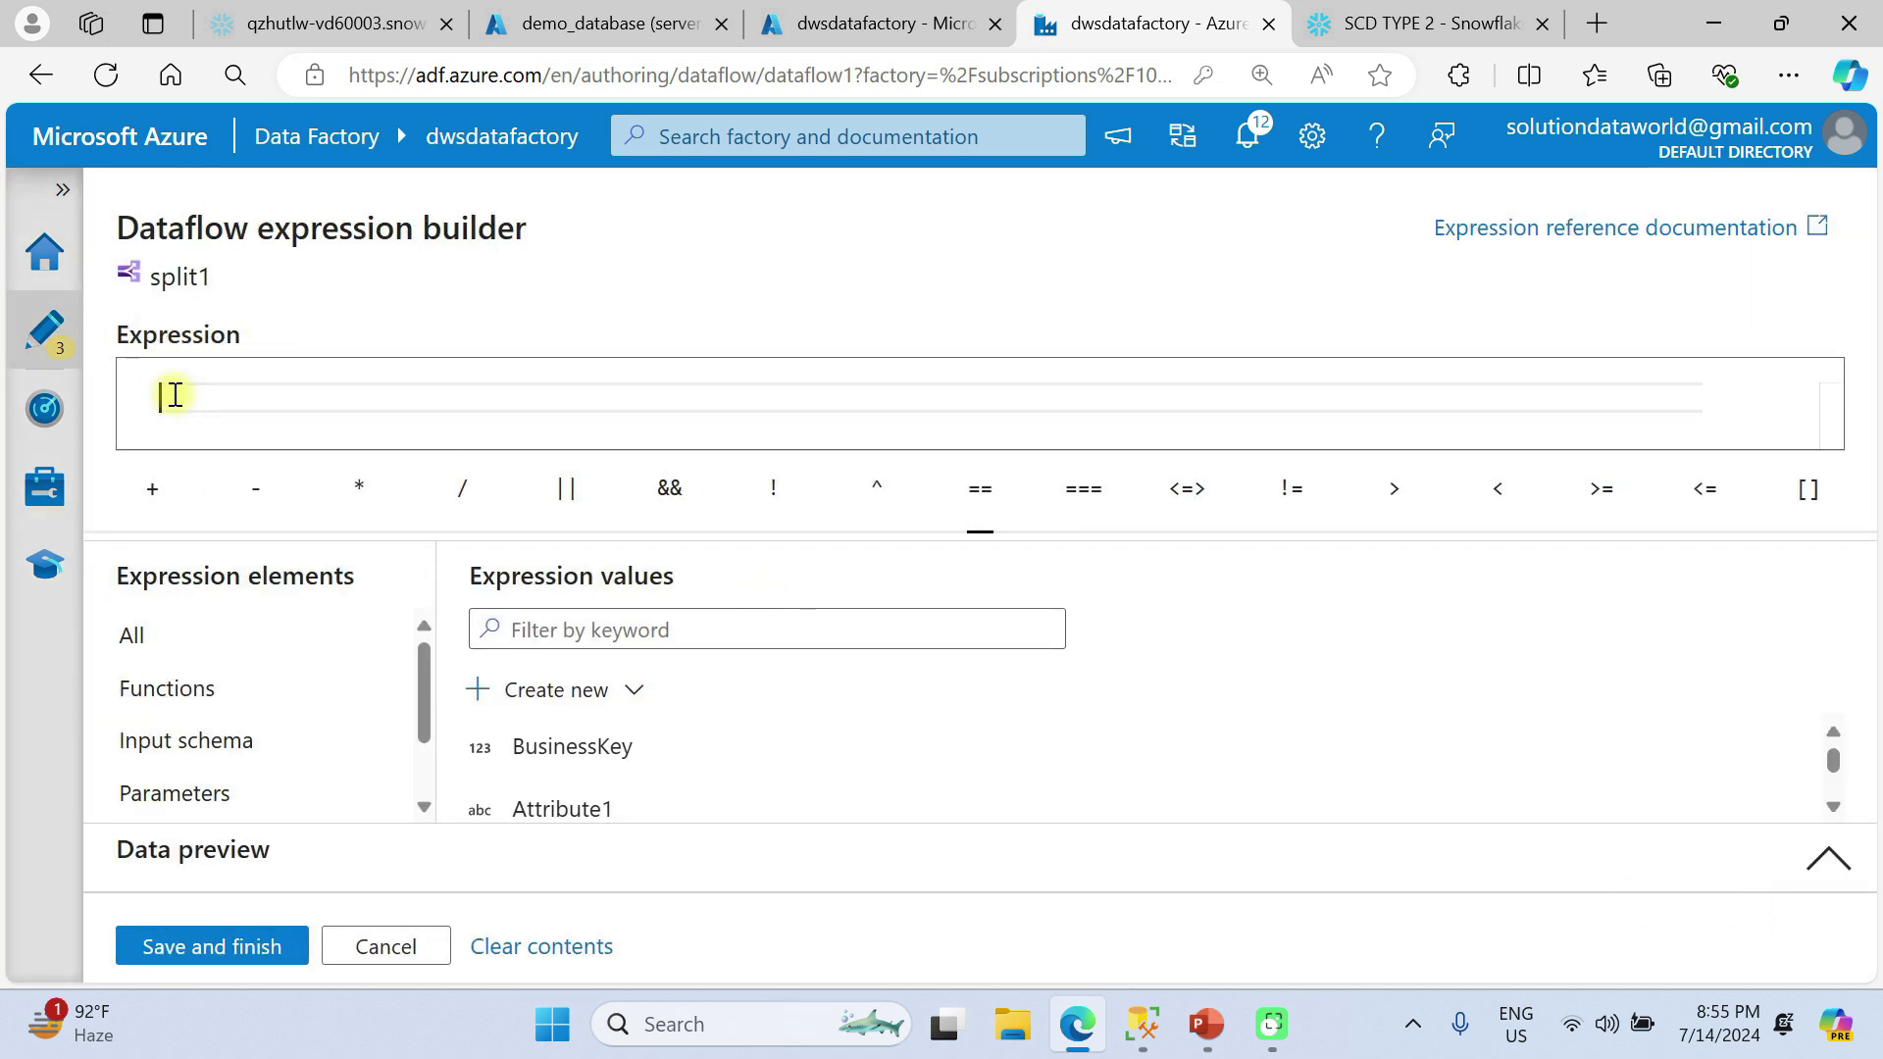
{"action": "type", "text": "isNu"}
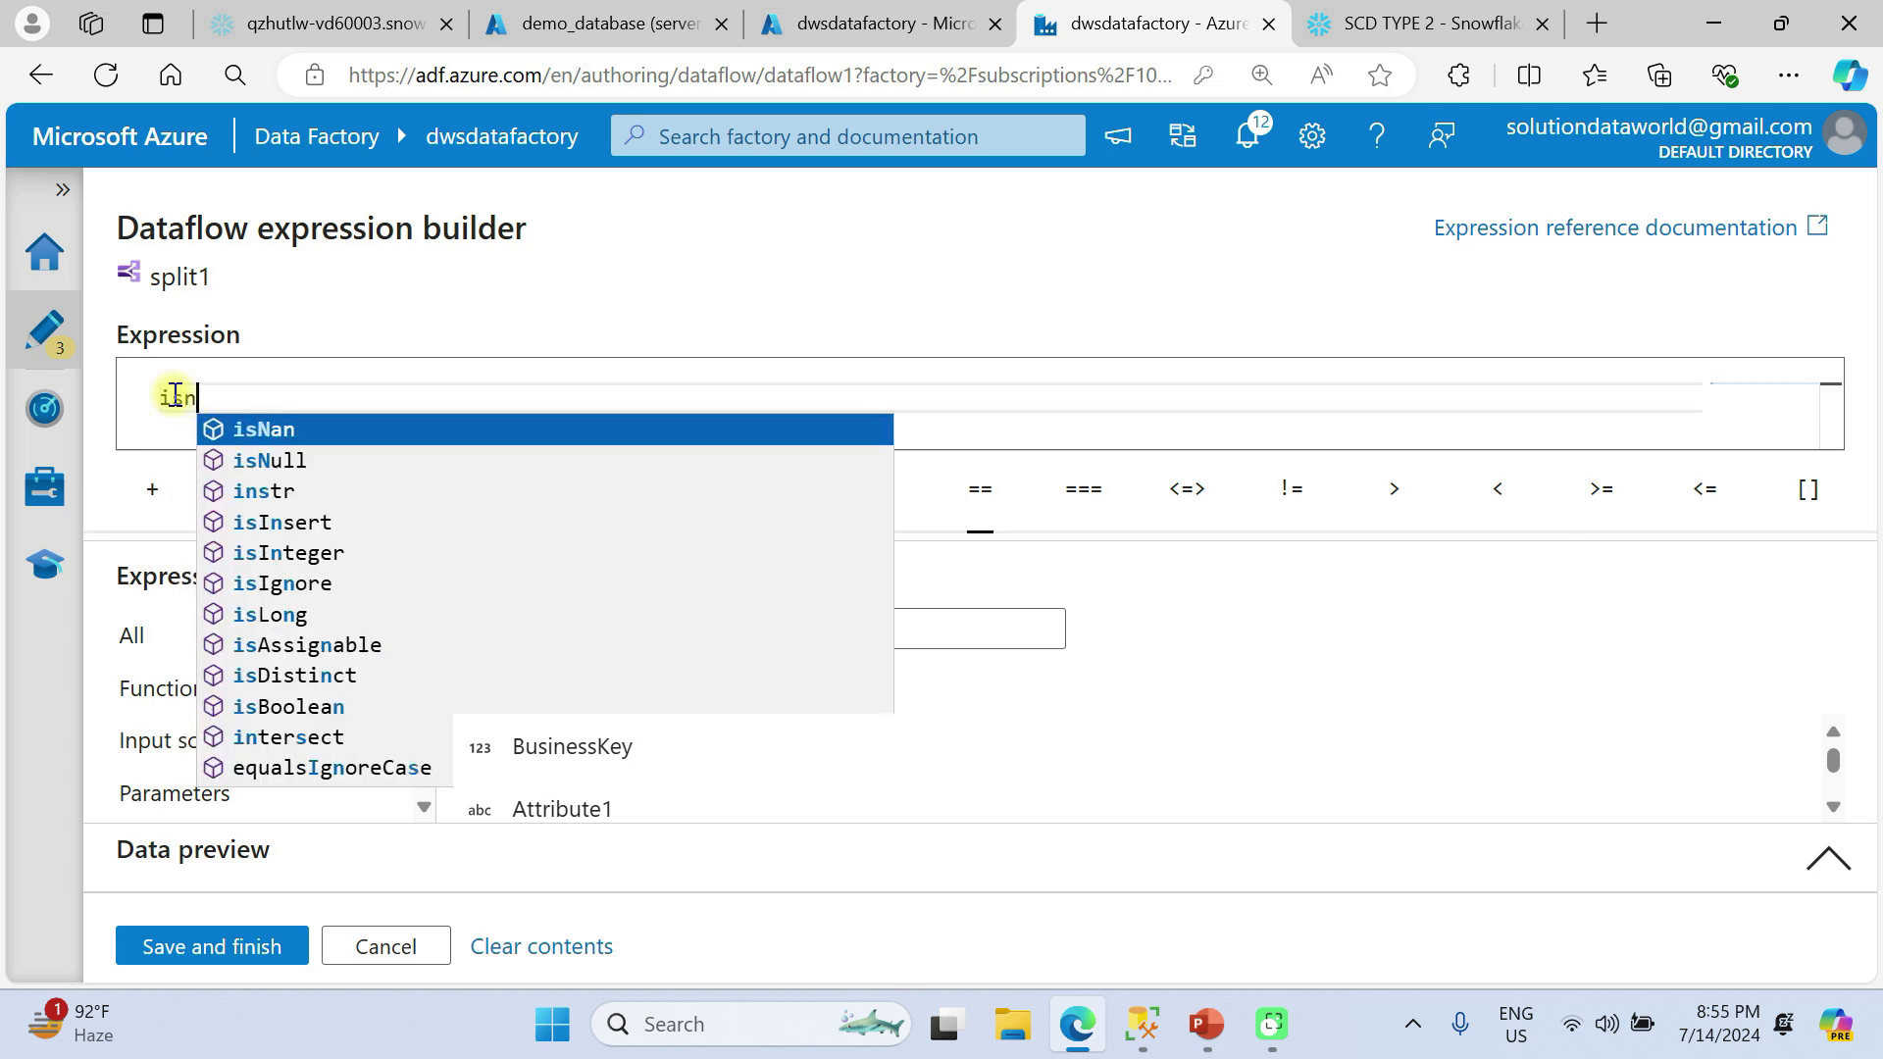
{"action": "key", "text": "Tab"}
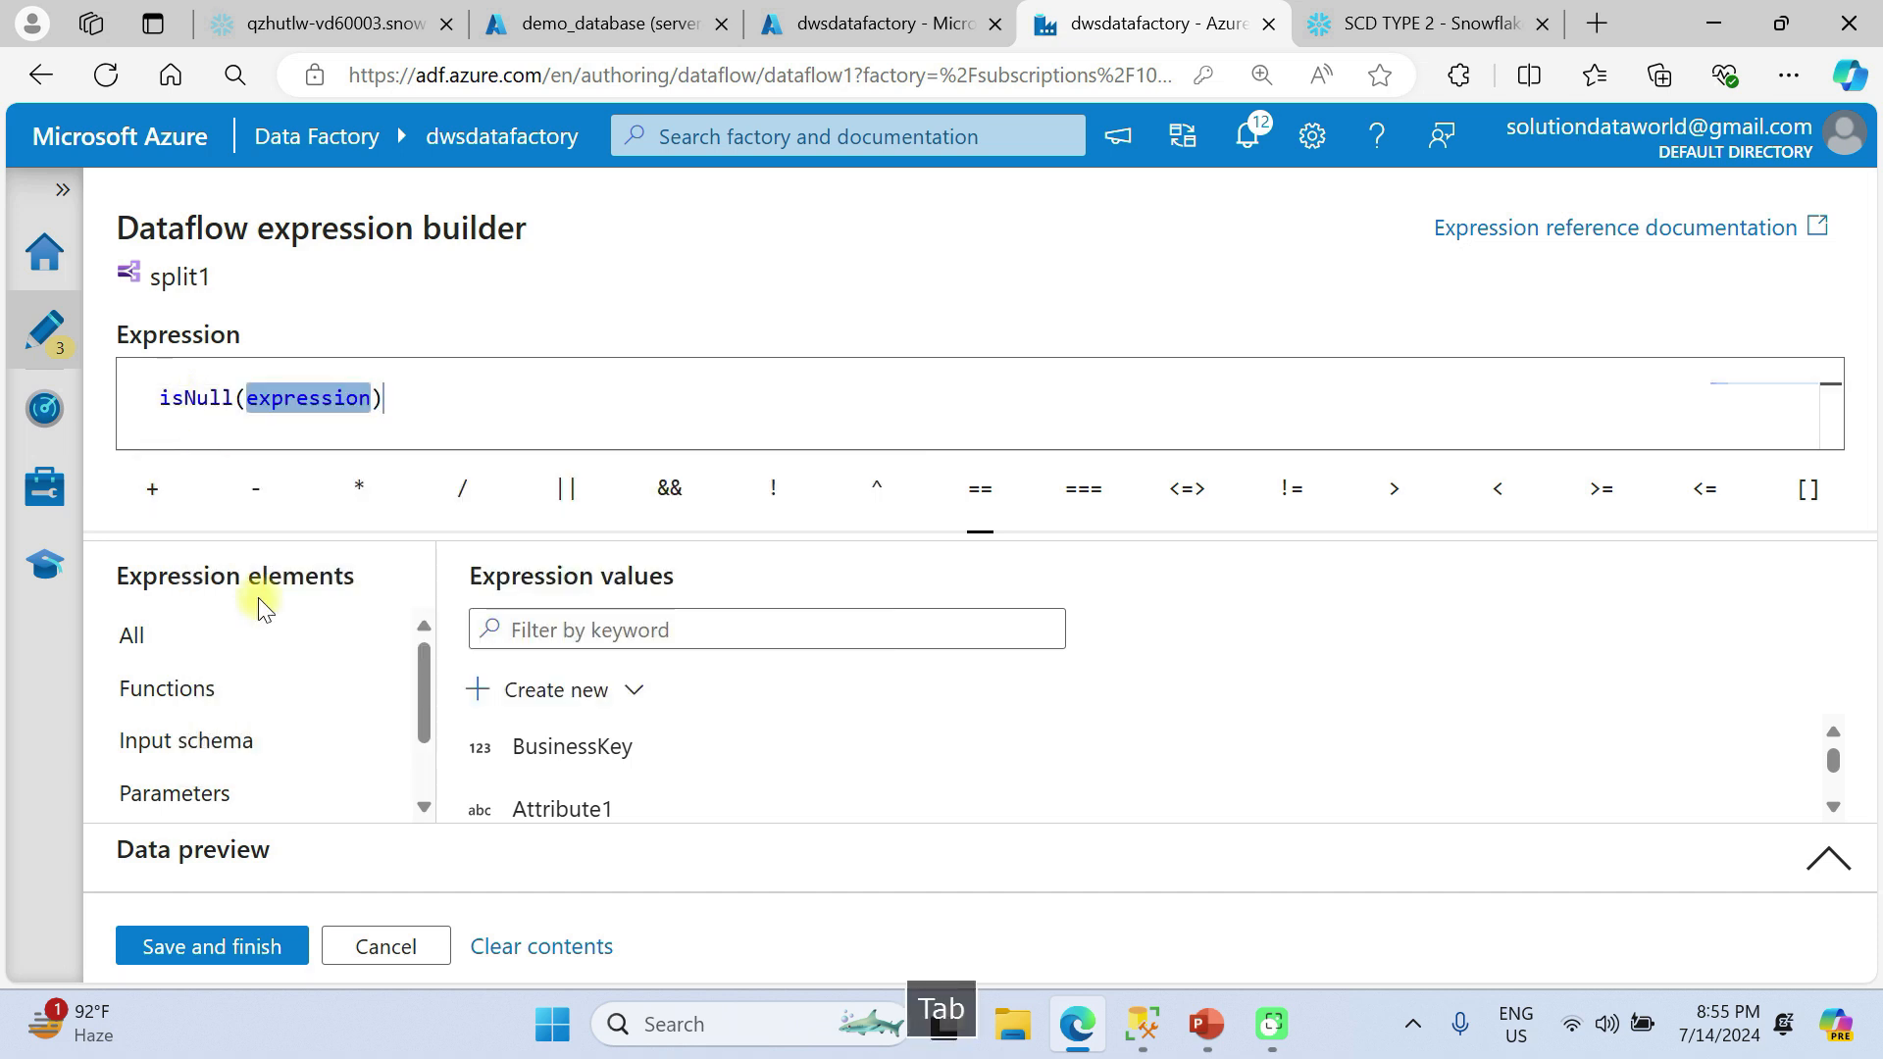
{"action": "scroll", "coordinate": [636, 751], "scroll_direction": "down", "scroll_amount": 5}
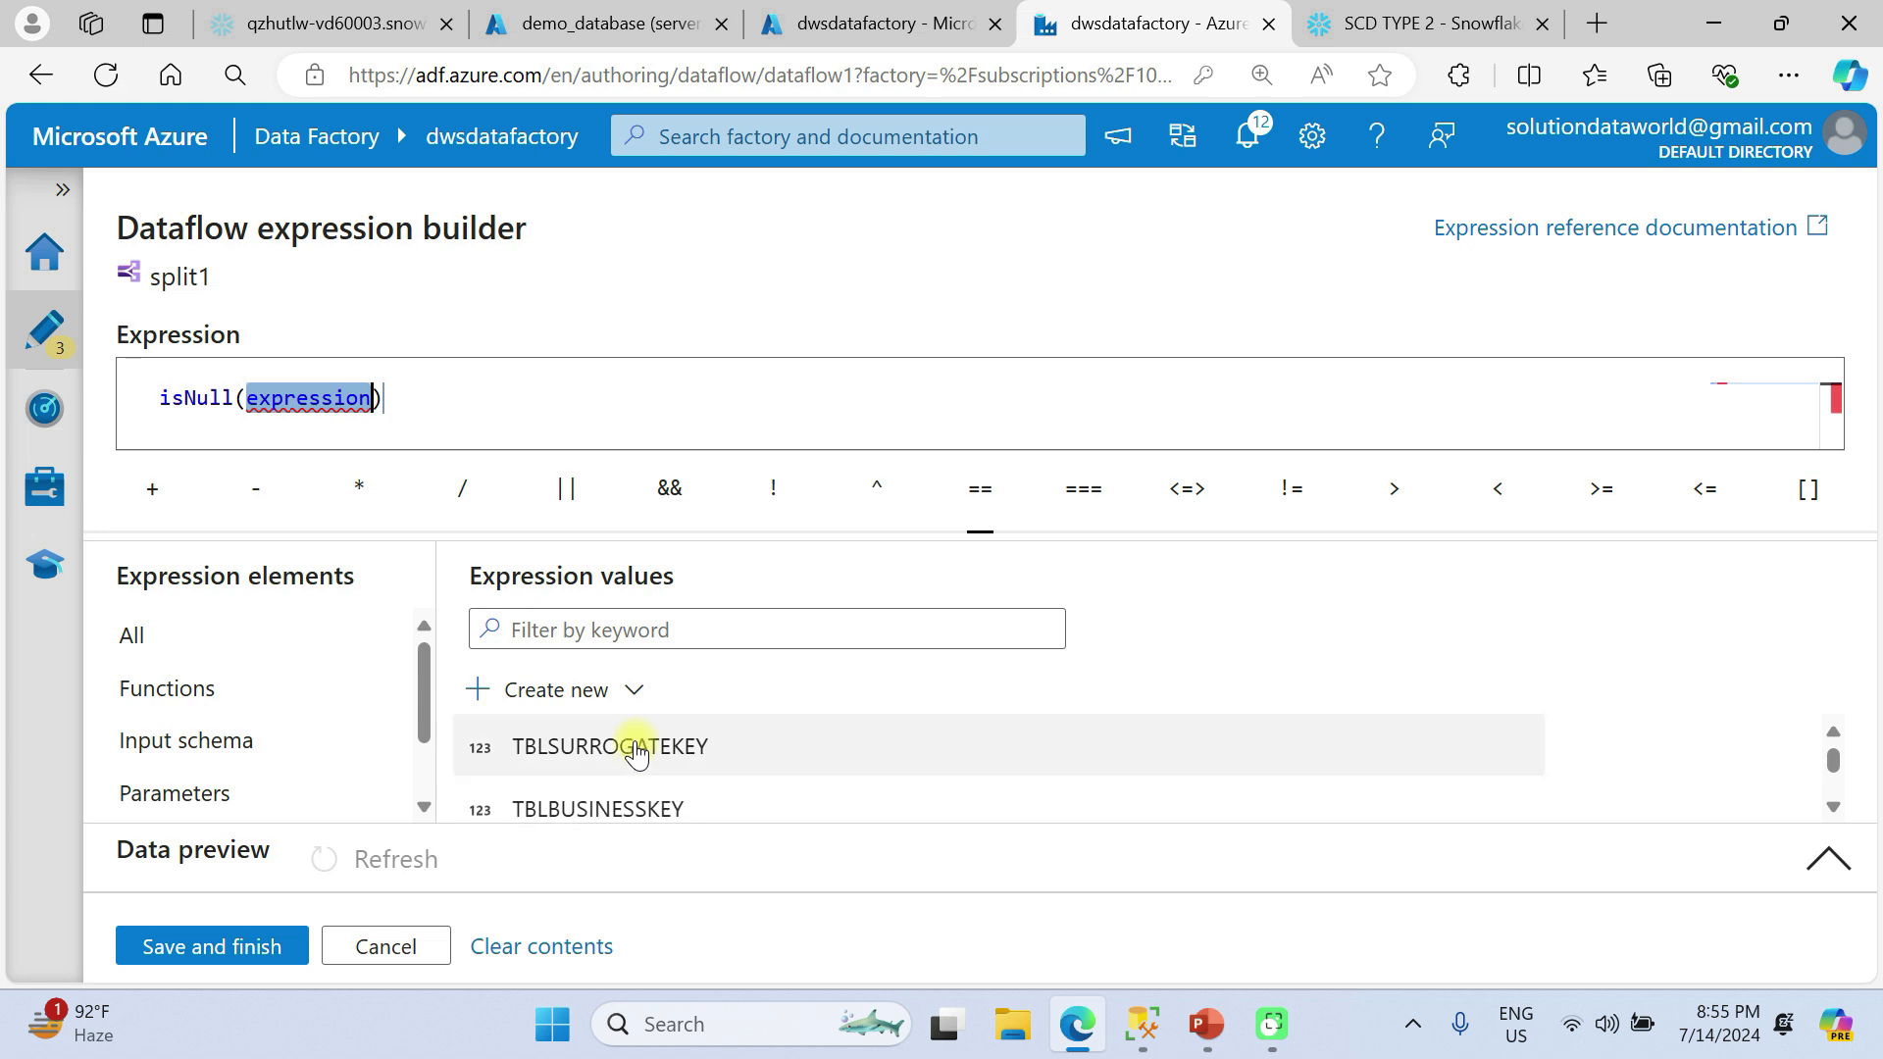
{"action": "left_click", "coordinate": [632, 796]}
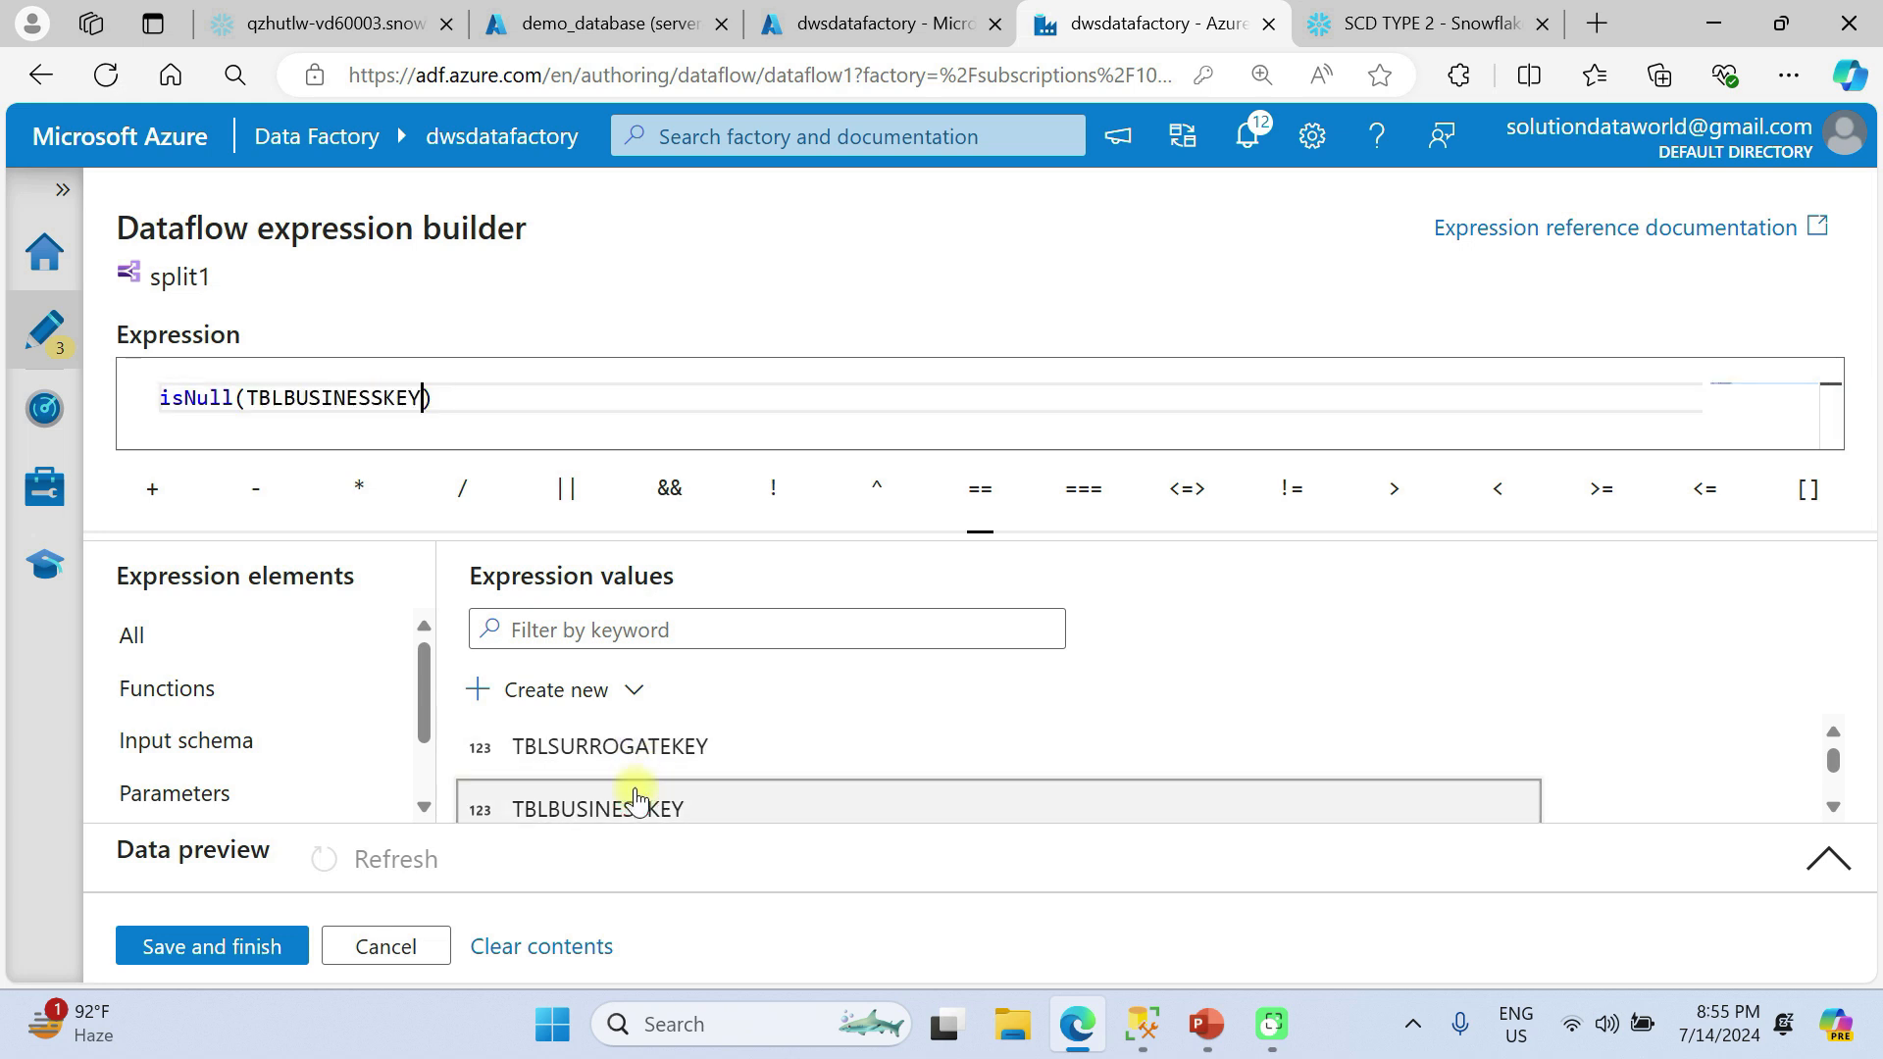
{"action": "left_click", "coordinate": [162, 398]}
{"action": "type", "text": "!"}
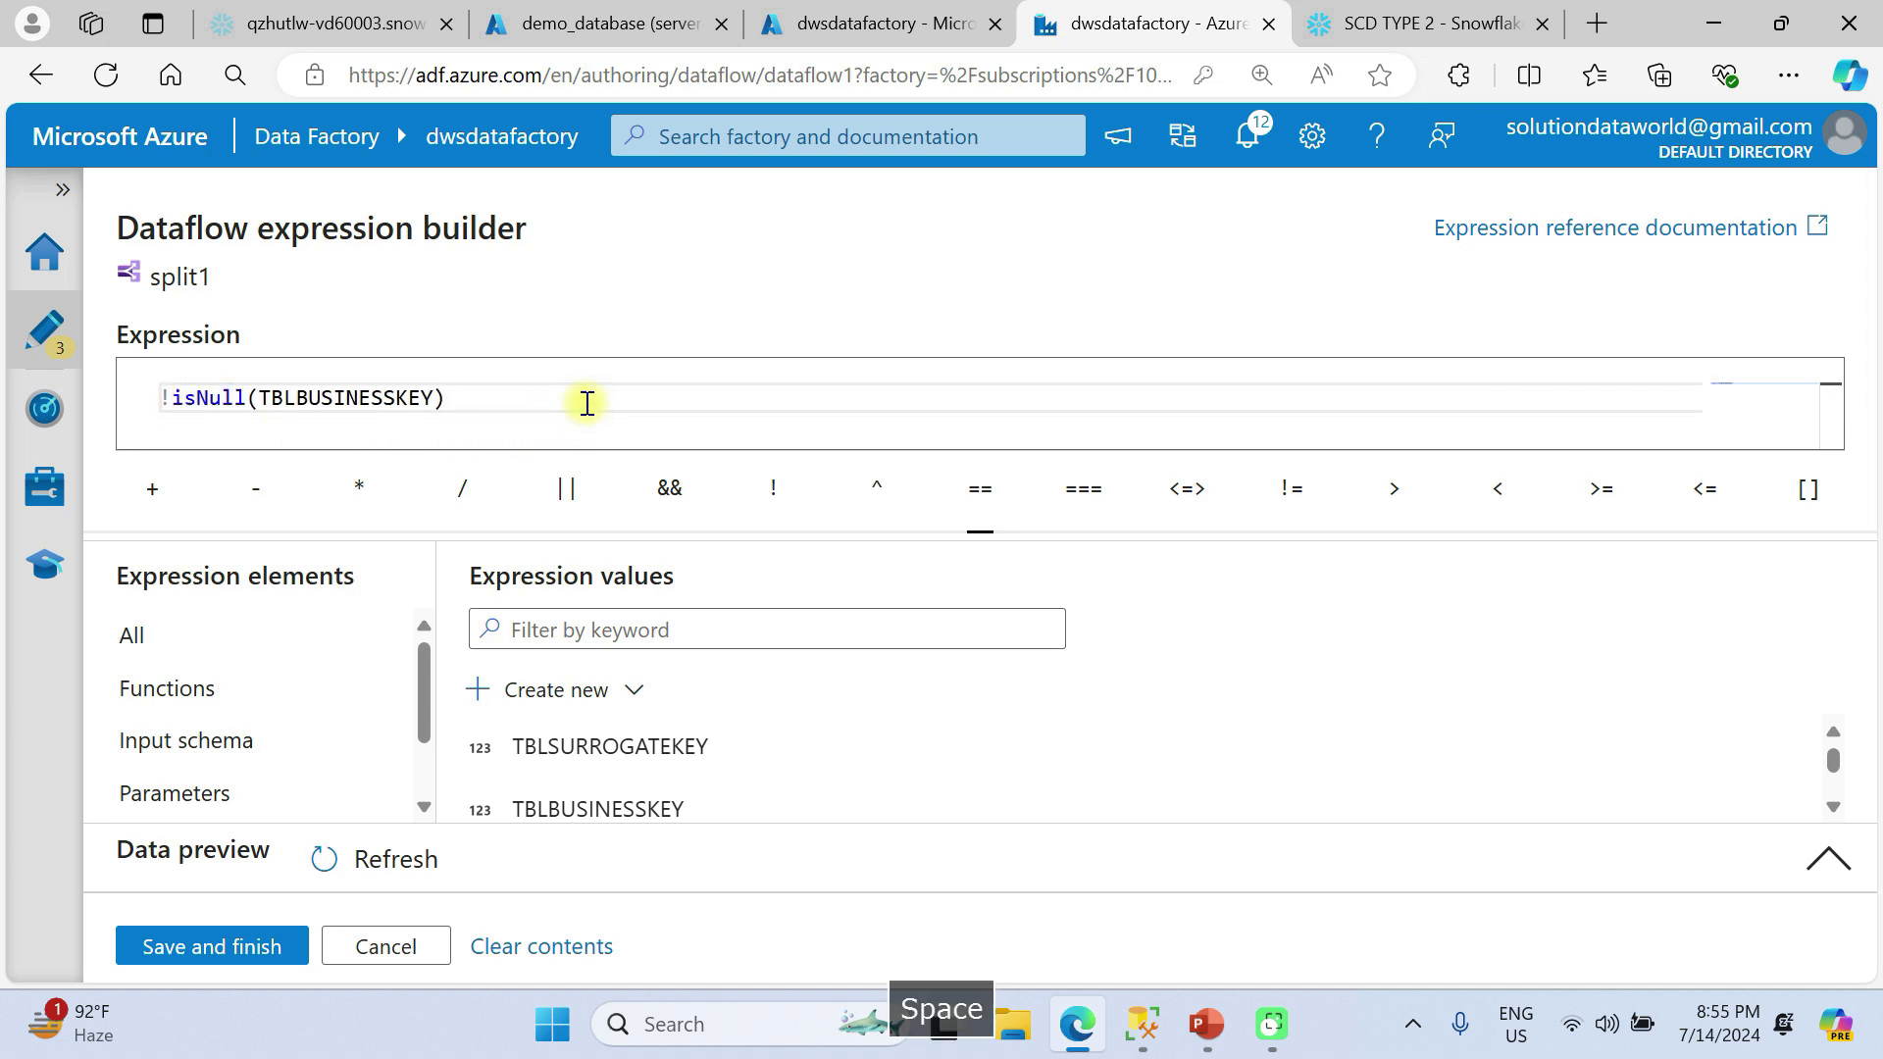
Extend the updatedrecords condition with && and a parenthesised comparison Attribute1 ==TBLATTRIBUTE1, followed by the || operator.
{"action": "left_click", "coordinate": [671, 490]}
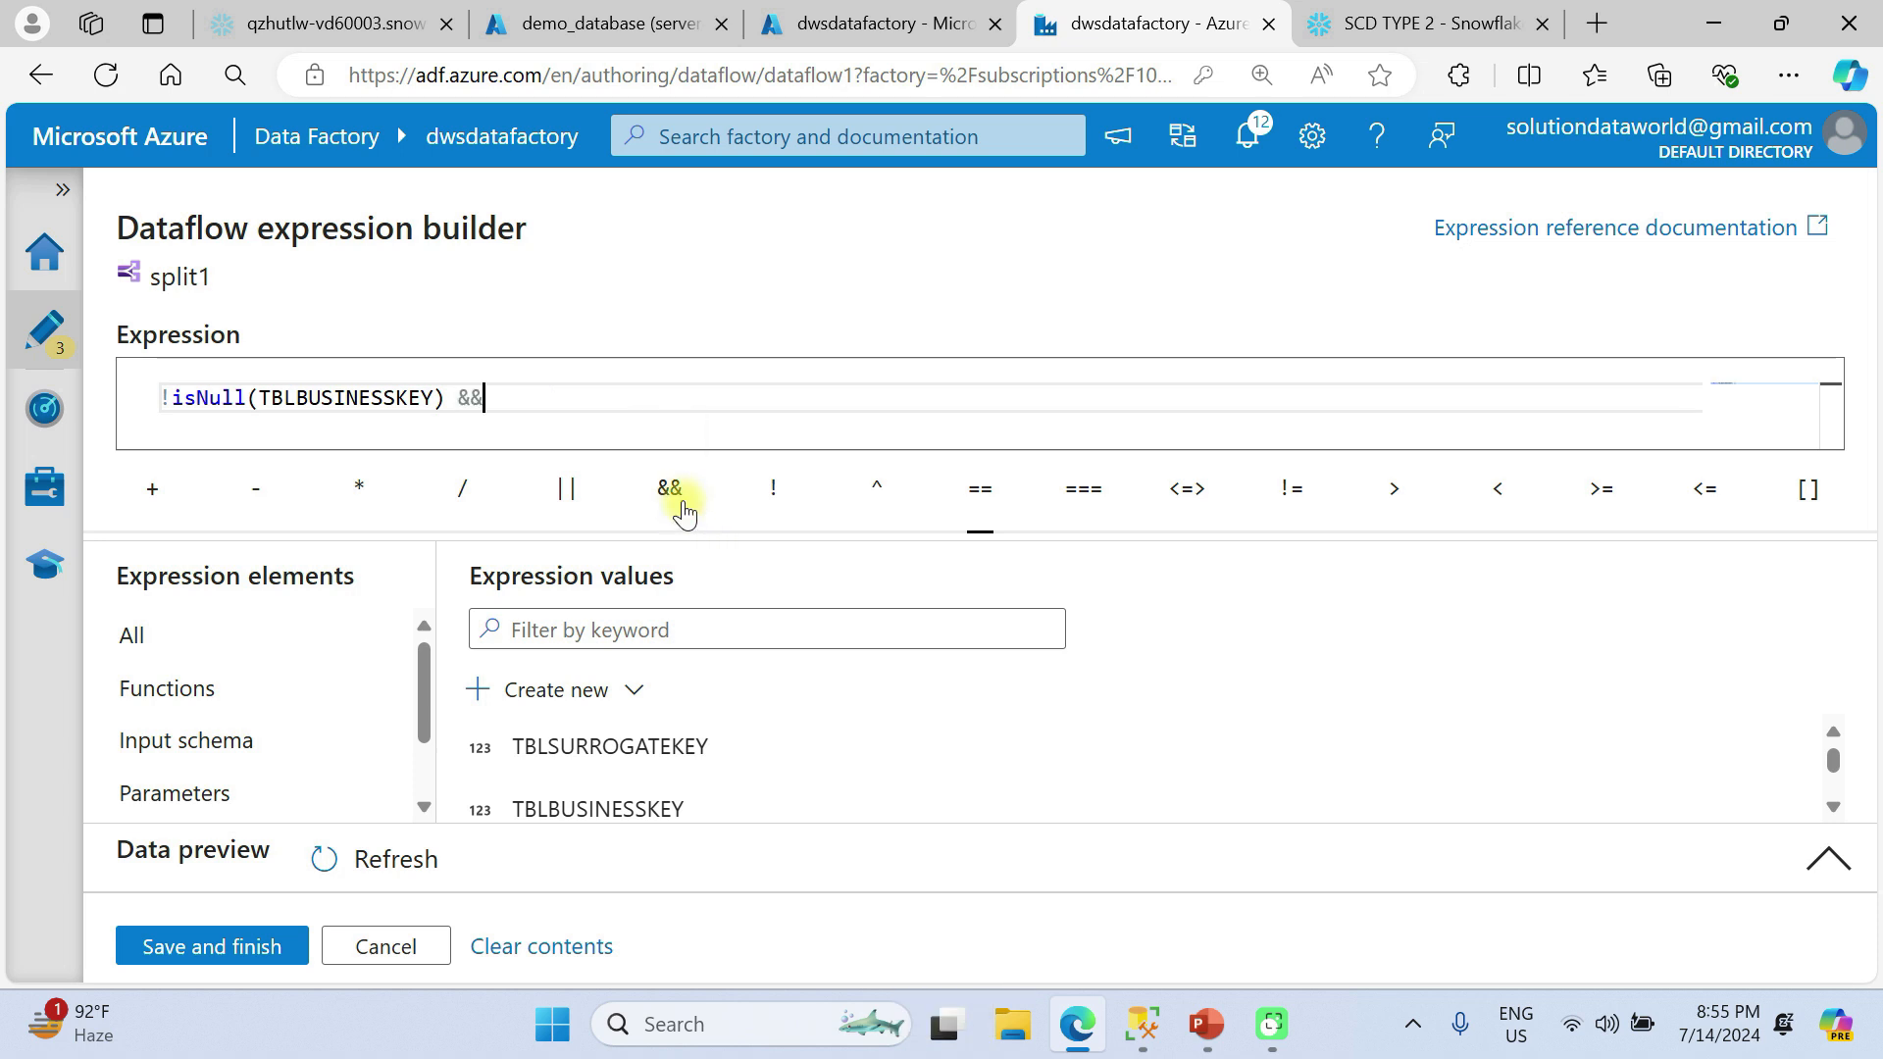
{"action": "left_click", "coordinate": [556, 388]}
{"action": "type", "text": "("}
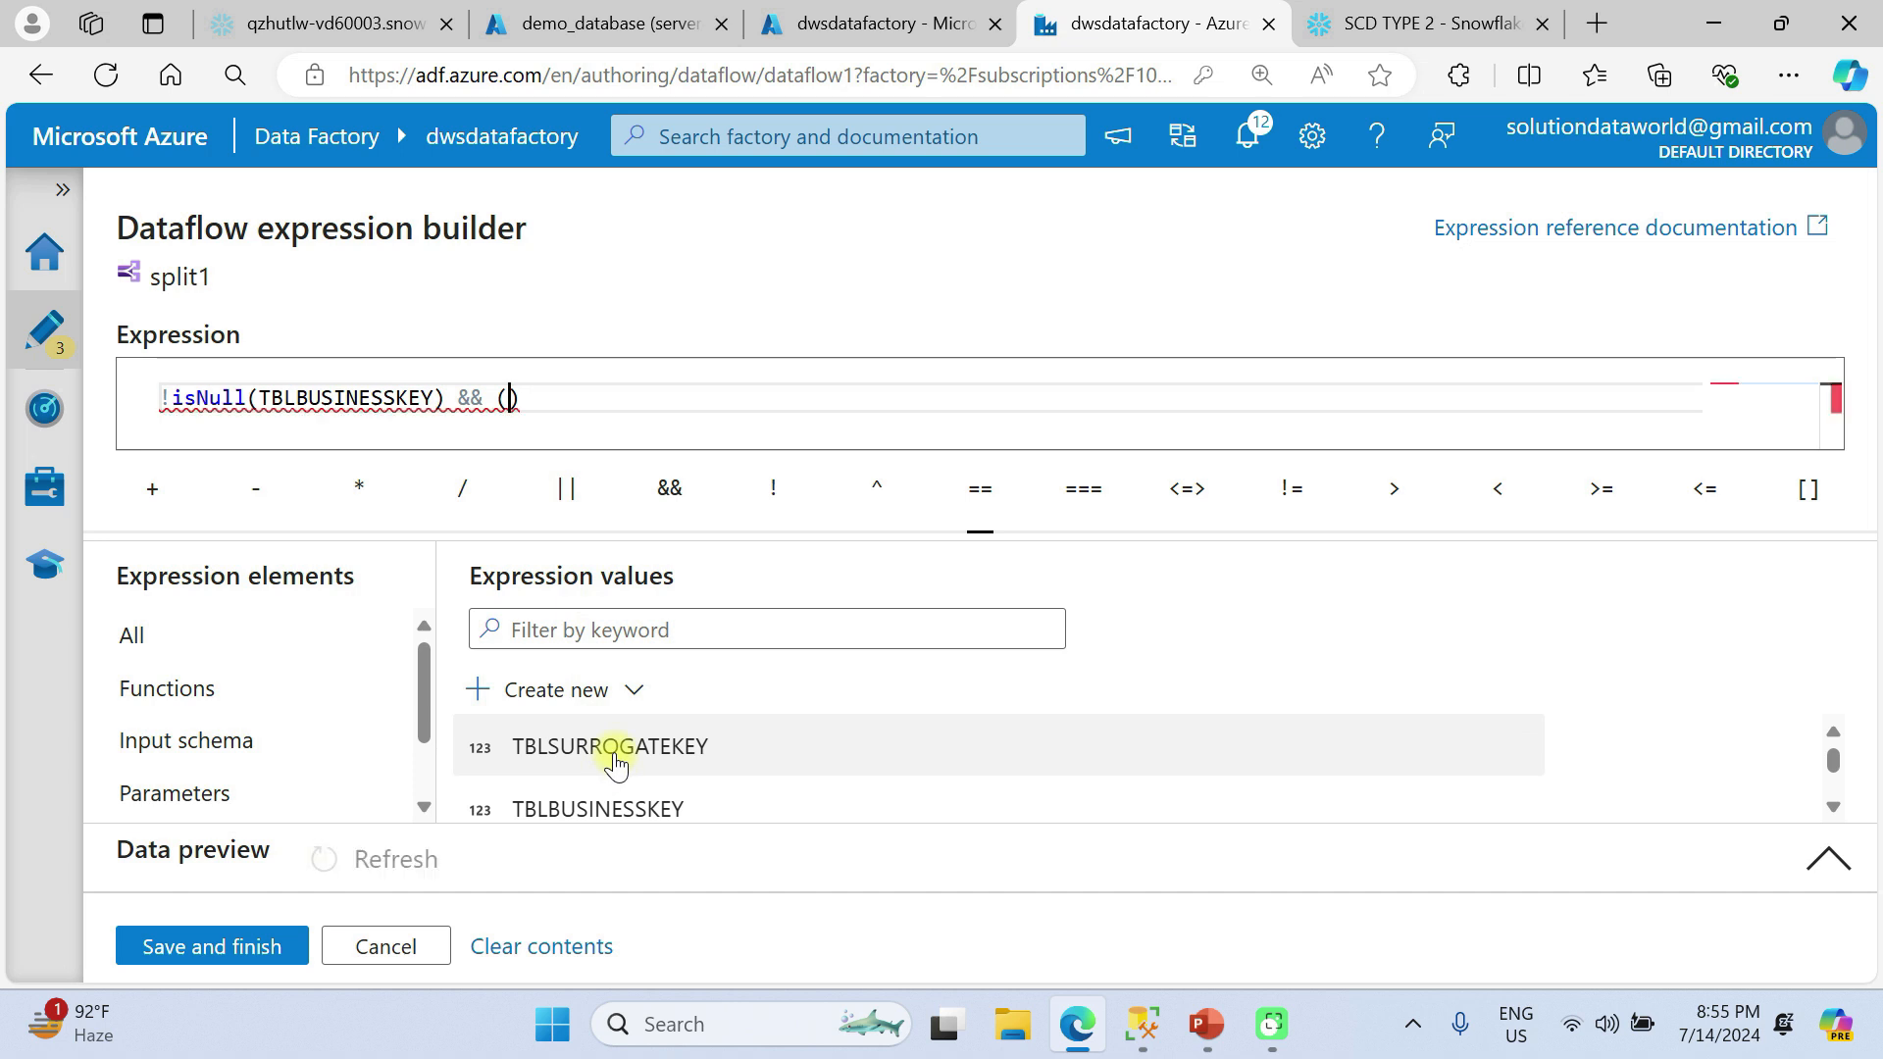
{"action": "scroll", "coordinate": [616, 764], "scroll_direction": "down", "scroll_amount": 2}
{"action": "scroll", "coordinate": [616, 764], "scroll_direction": "up", "scroll_amount": 2}
{"action": "scroll", "coordinate": [616, 764], "scroll_direction": "down", "scroll_amount": 5}
{"action": "scroll", "coordinate": [616, 764], "scroll_direction": "up", "scroll_amount": 2}
{"action": "scroll", "coordinate": [616, 764], "scroll_direction": "down", "scroll_amount": 1}
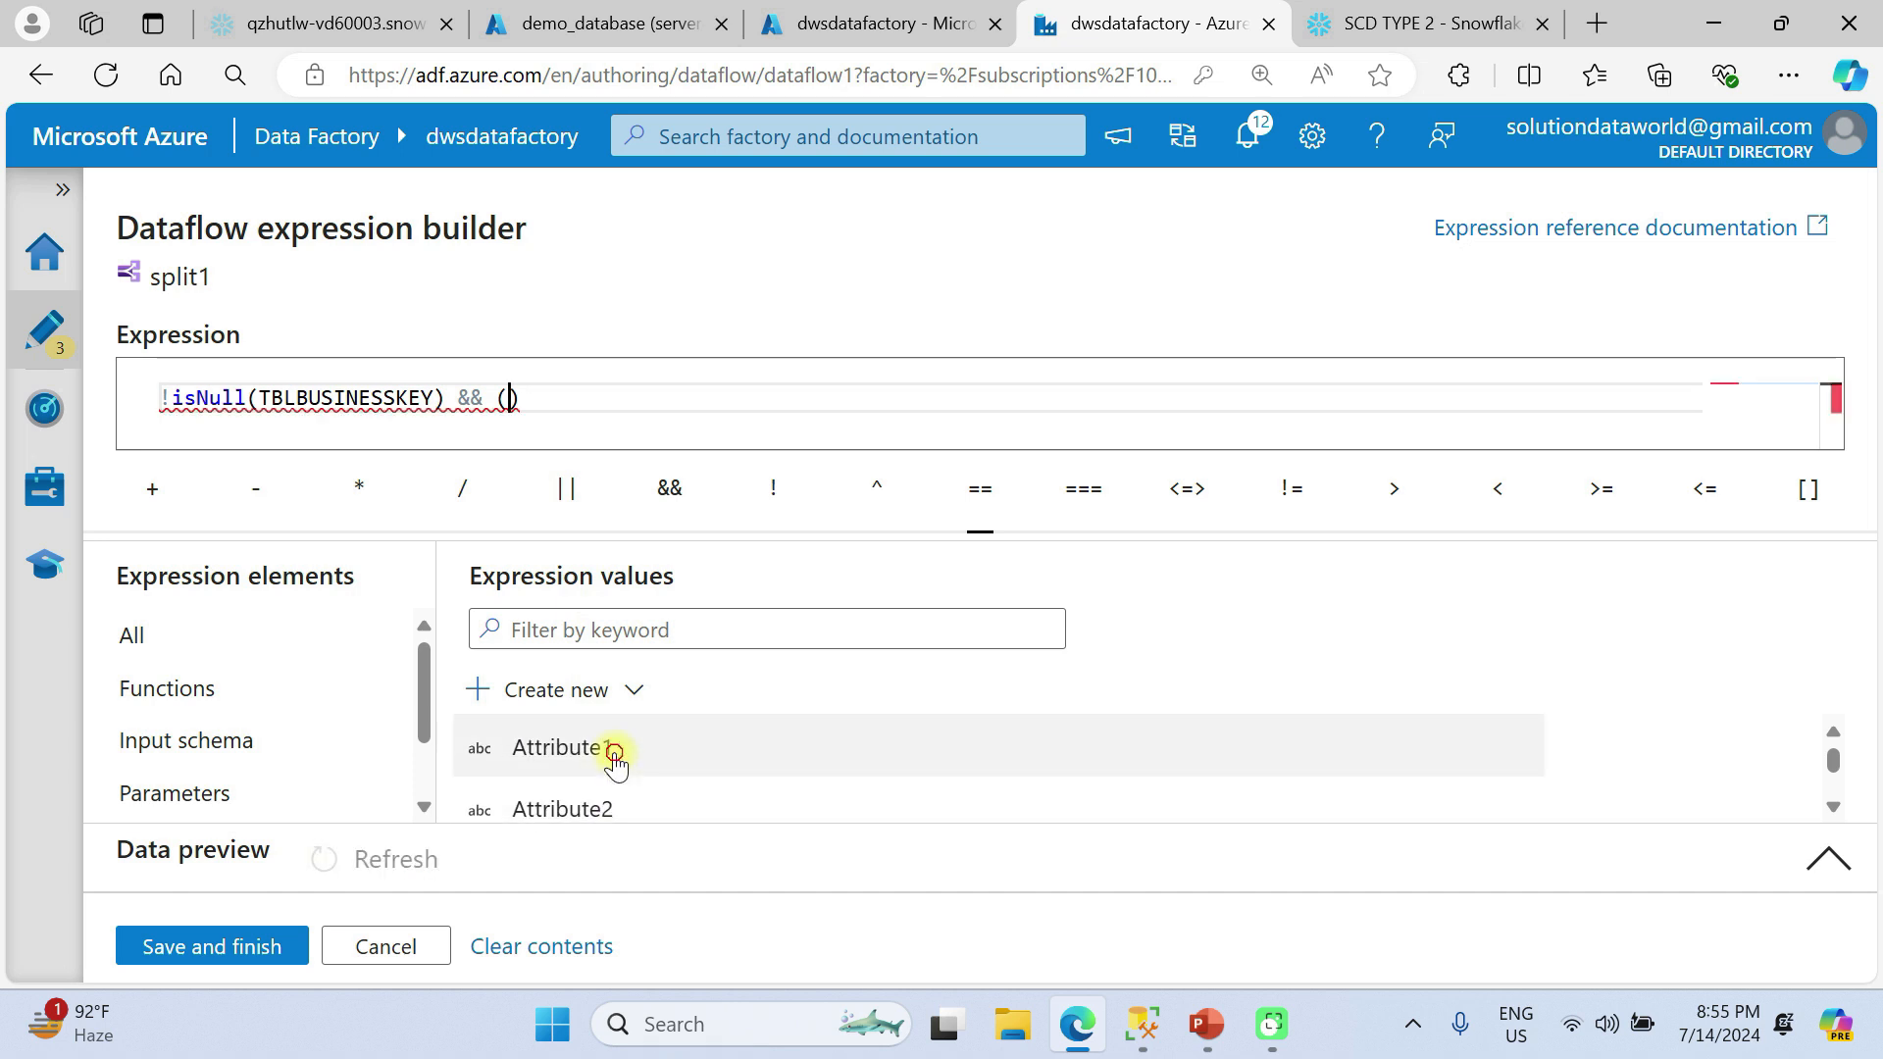
{"action": "left_click", "coordinate": [616, 752]}
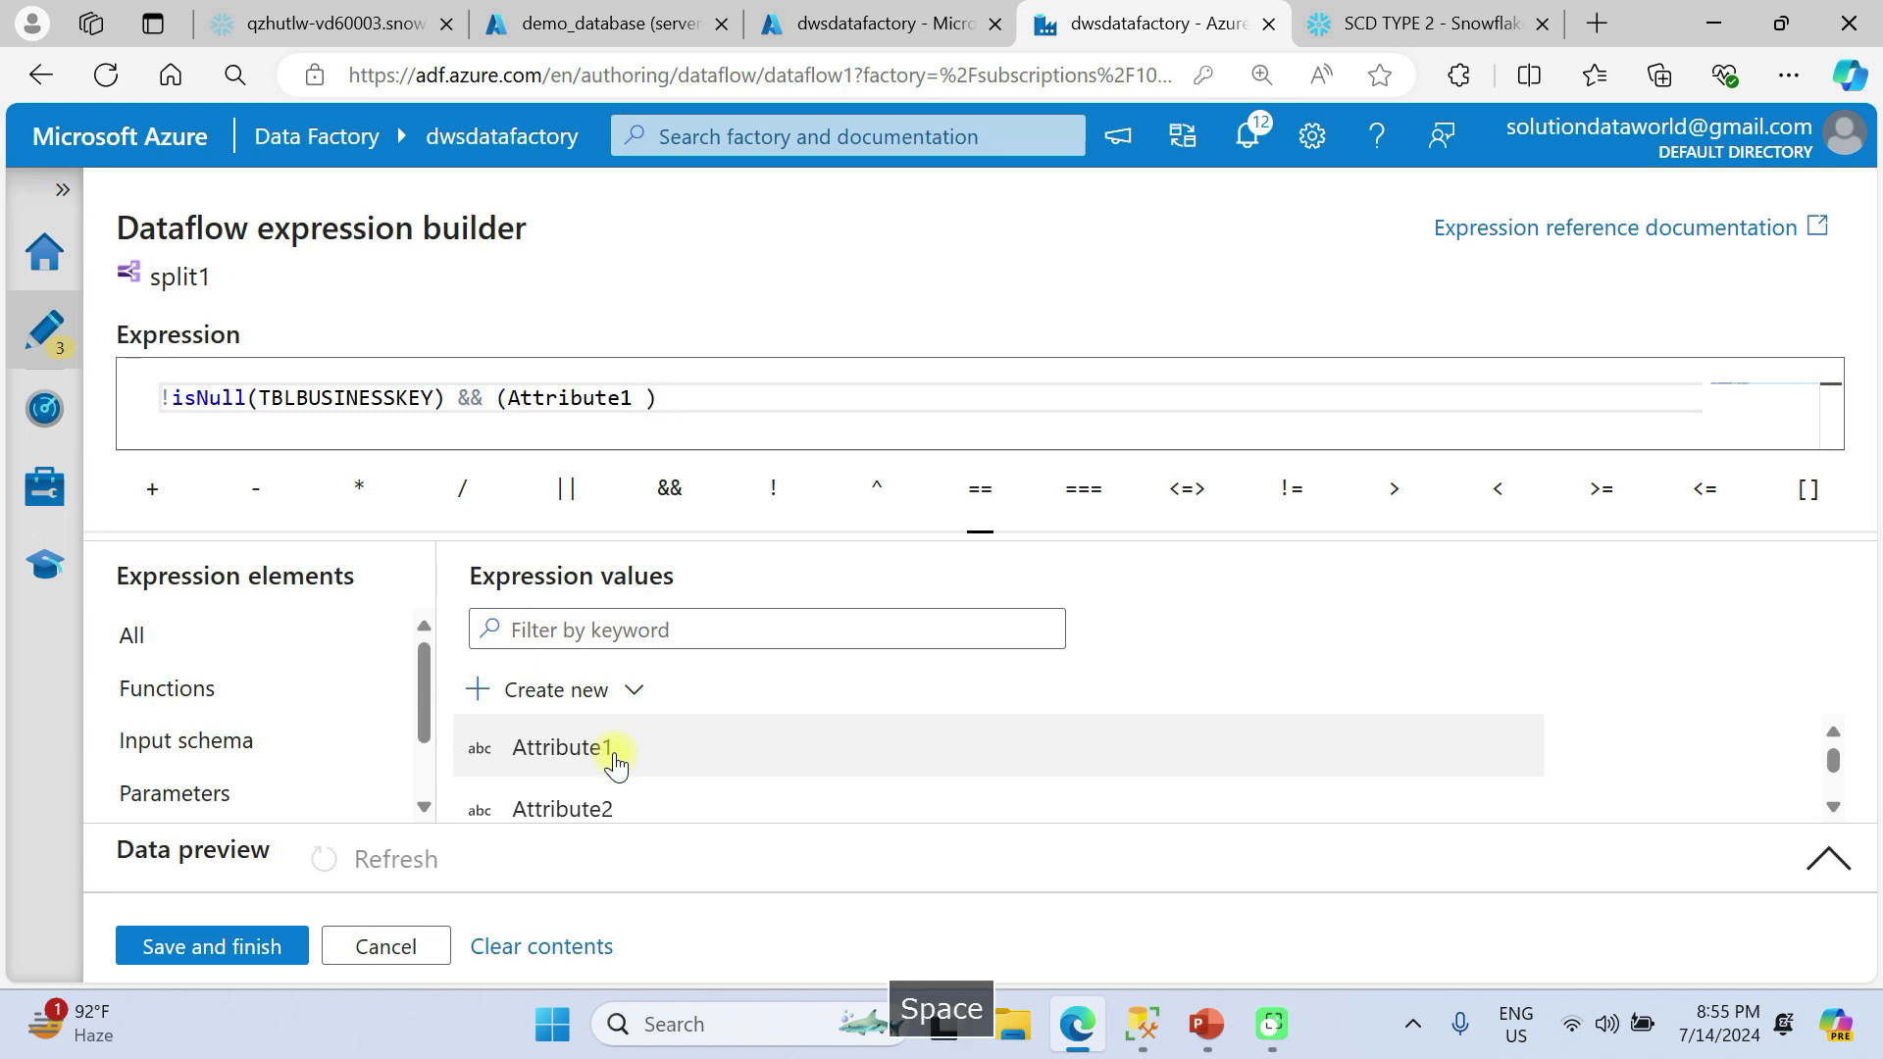
{"action": "type", "text": "=="}
{"action": "scroll", "coordinate": [660, 782], "scroll_direction": "down", "scroll_amount": 3}
{"action": "scroll", "coordinate": [662, 782], "scroll_direction": "down", "scroll_amount": 1}
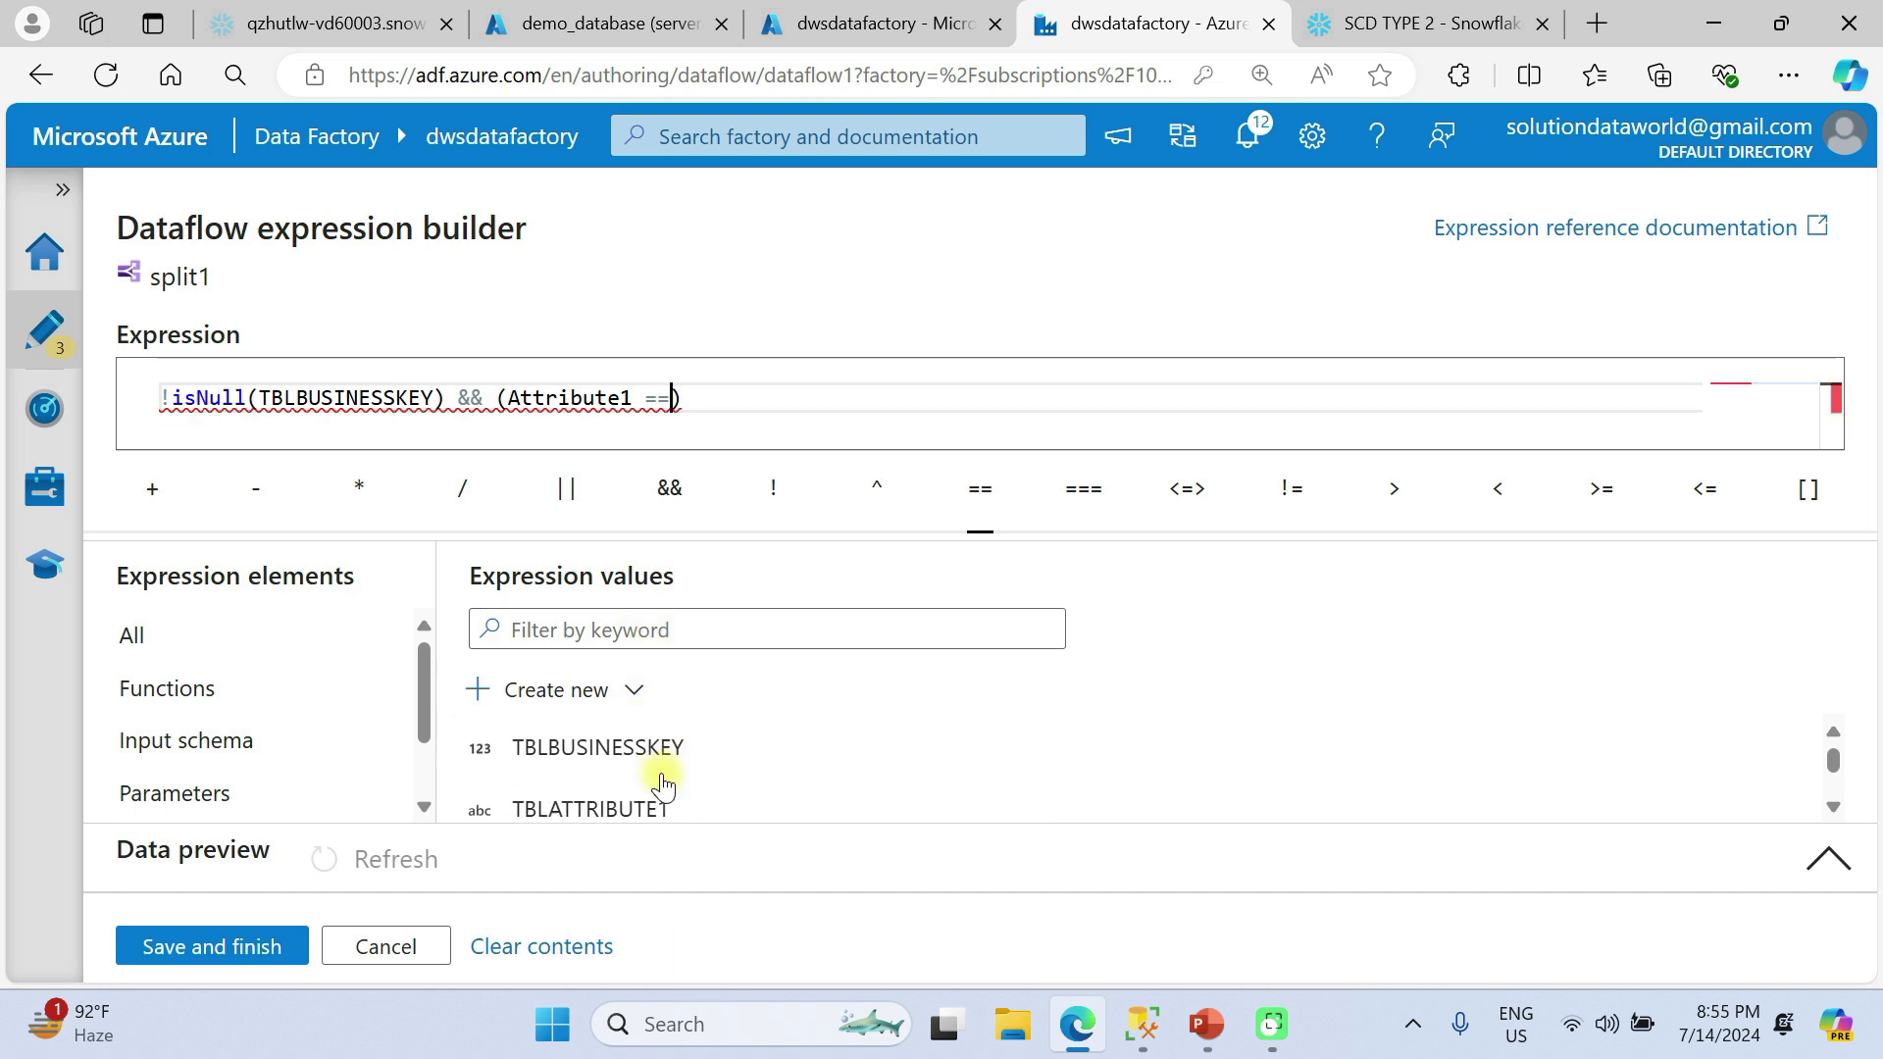
{"action": "left_click", "coordinate": [662, 782]}
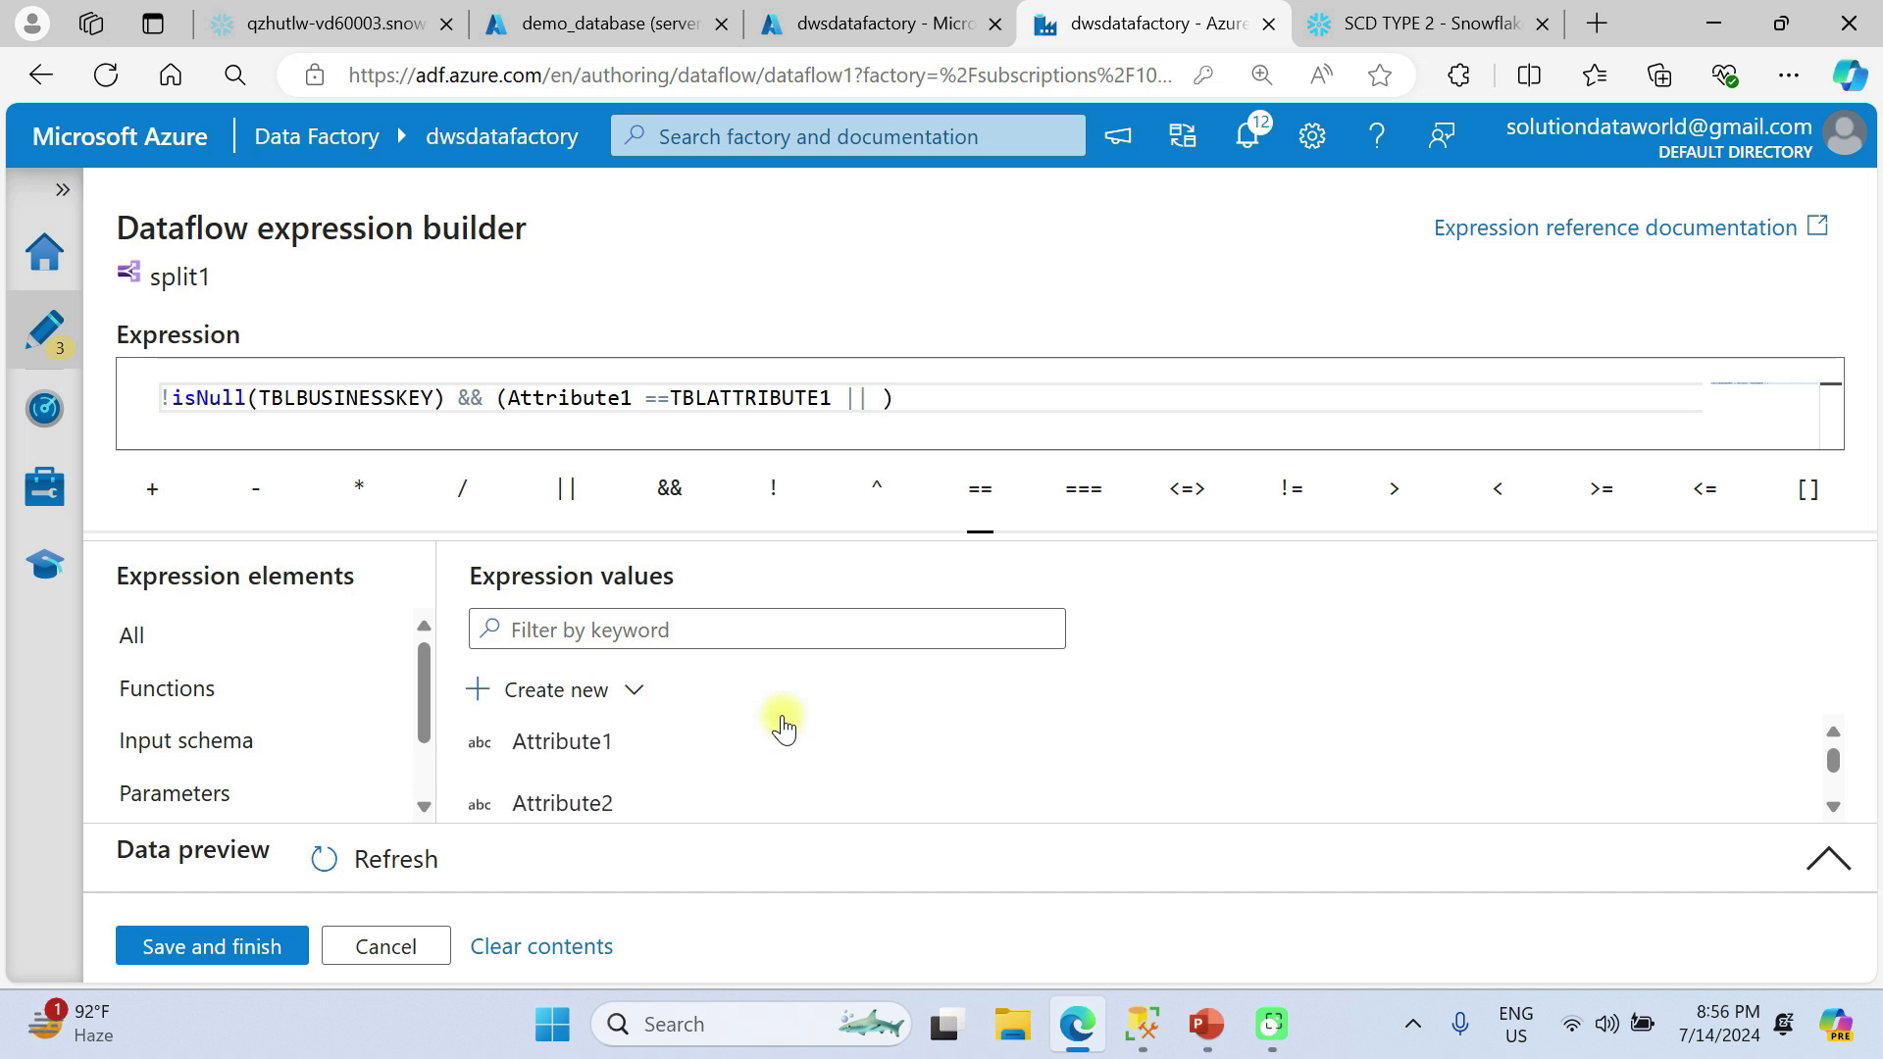
Add the comparison Attribute2==TBLATTRIBUTE2 inside the parentheses of the updatedrecords condition, followed by another || operator.
{"action": "scroll", "coordinate": [782, 719], "scroll_direction": "down", "scroll_amount": 1}
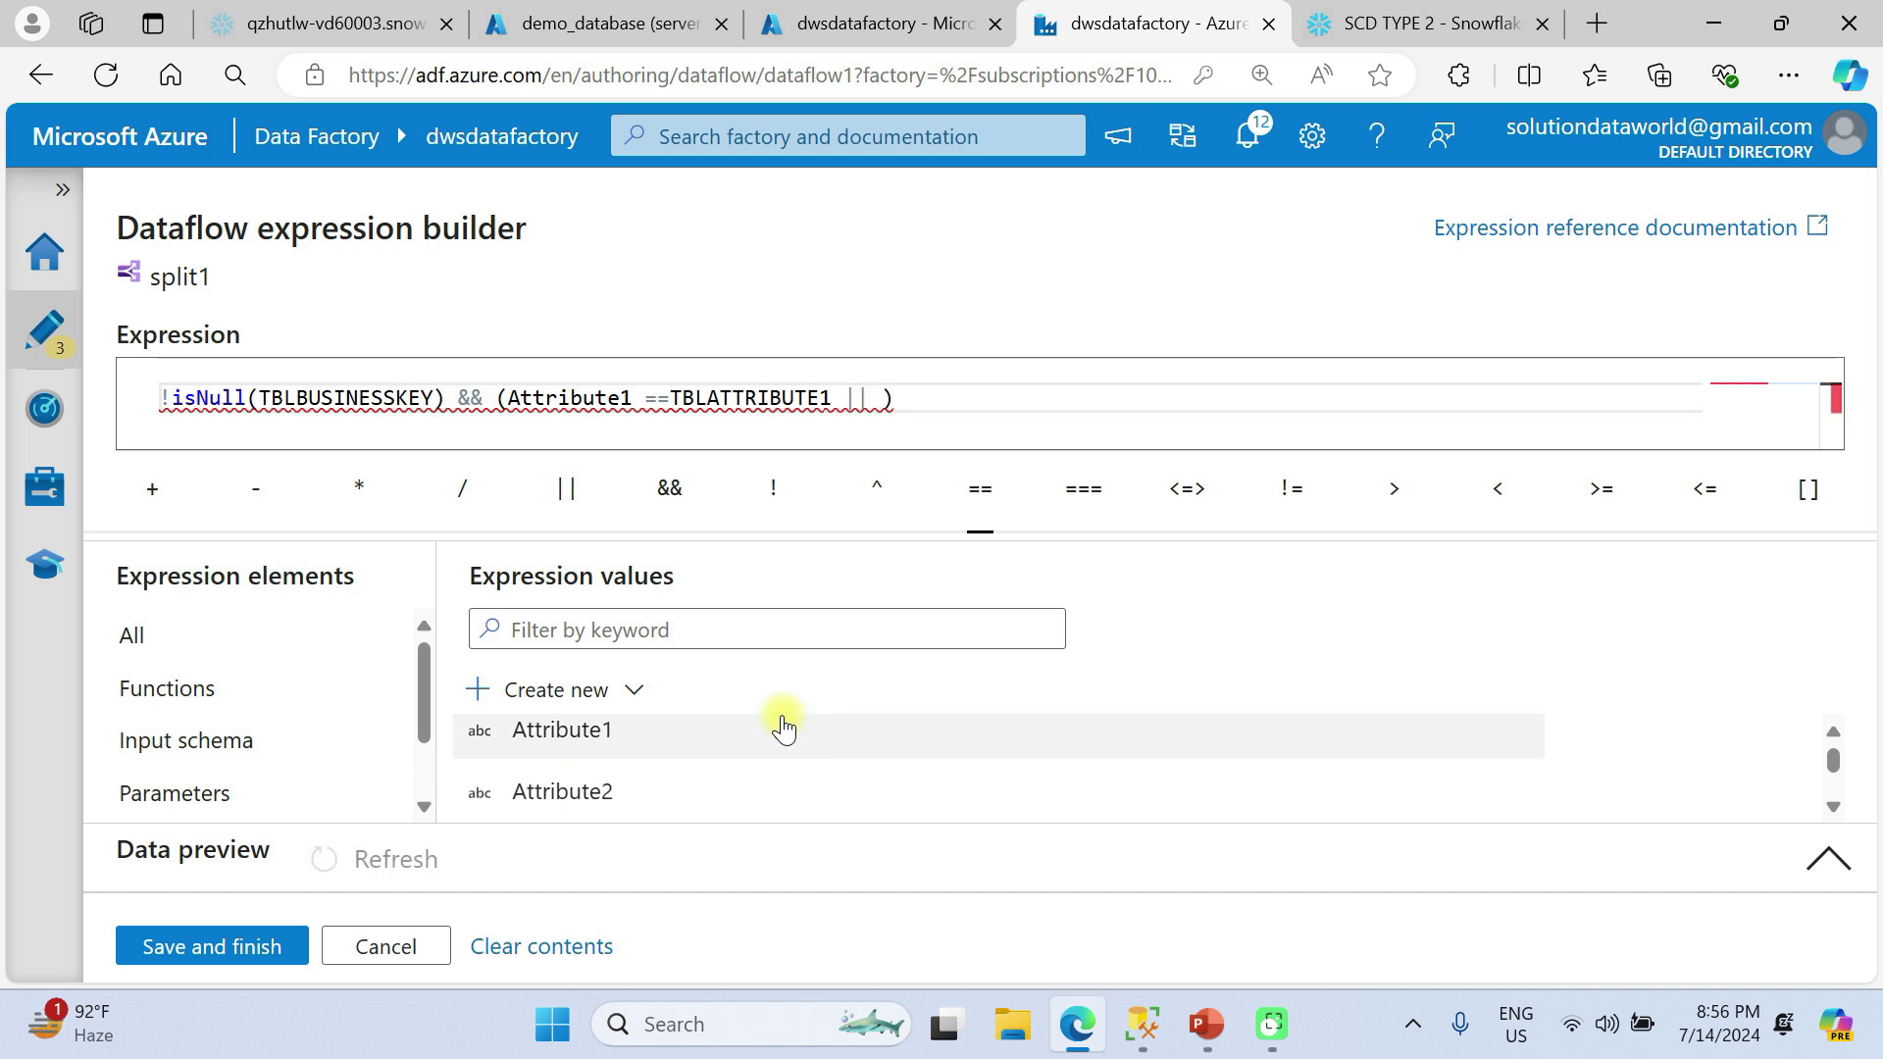
{"action": "left_click", "coordinate": [554, 796]}
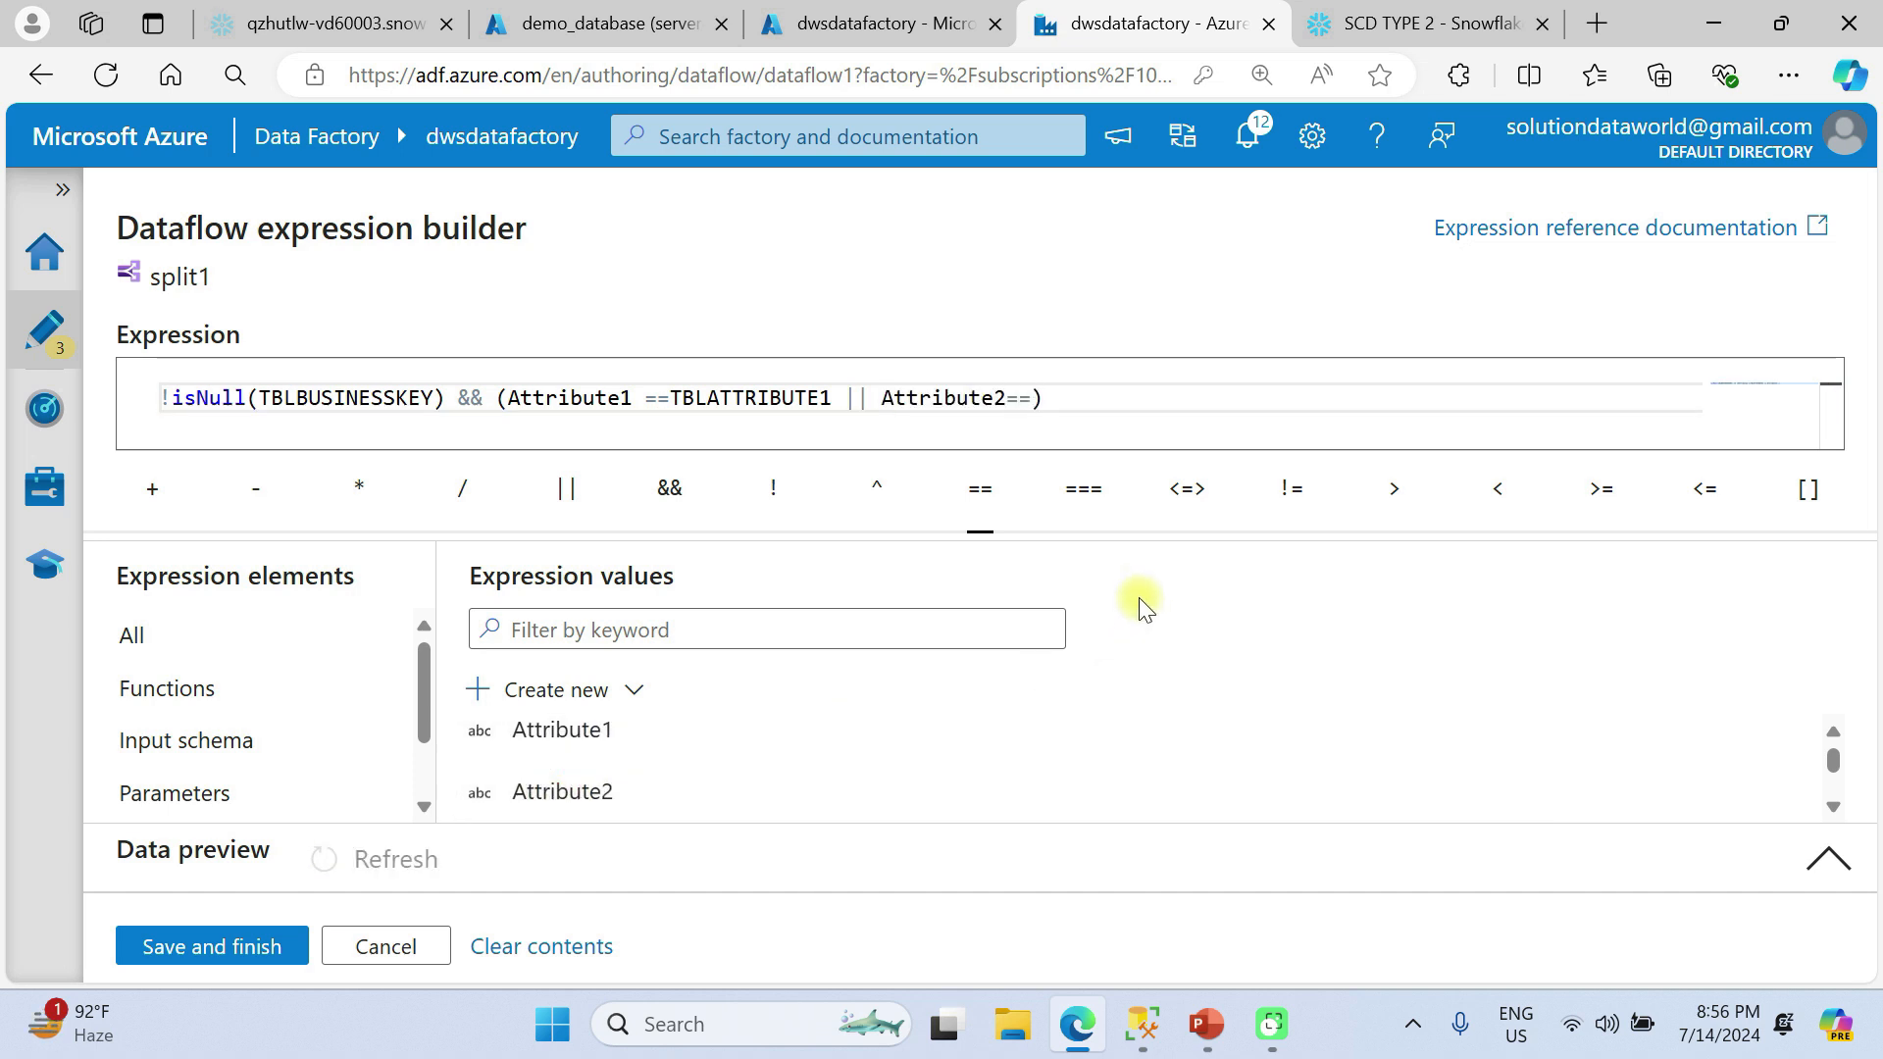
{"action": "scroll", "coordinate": [807, 745], "scroll_direction": "down", "scroll_amount": 3}
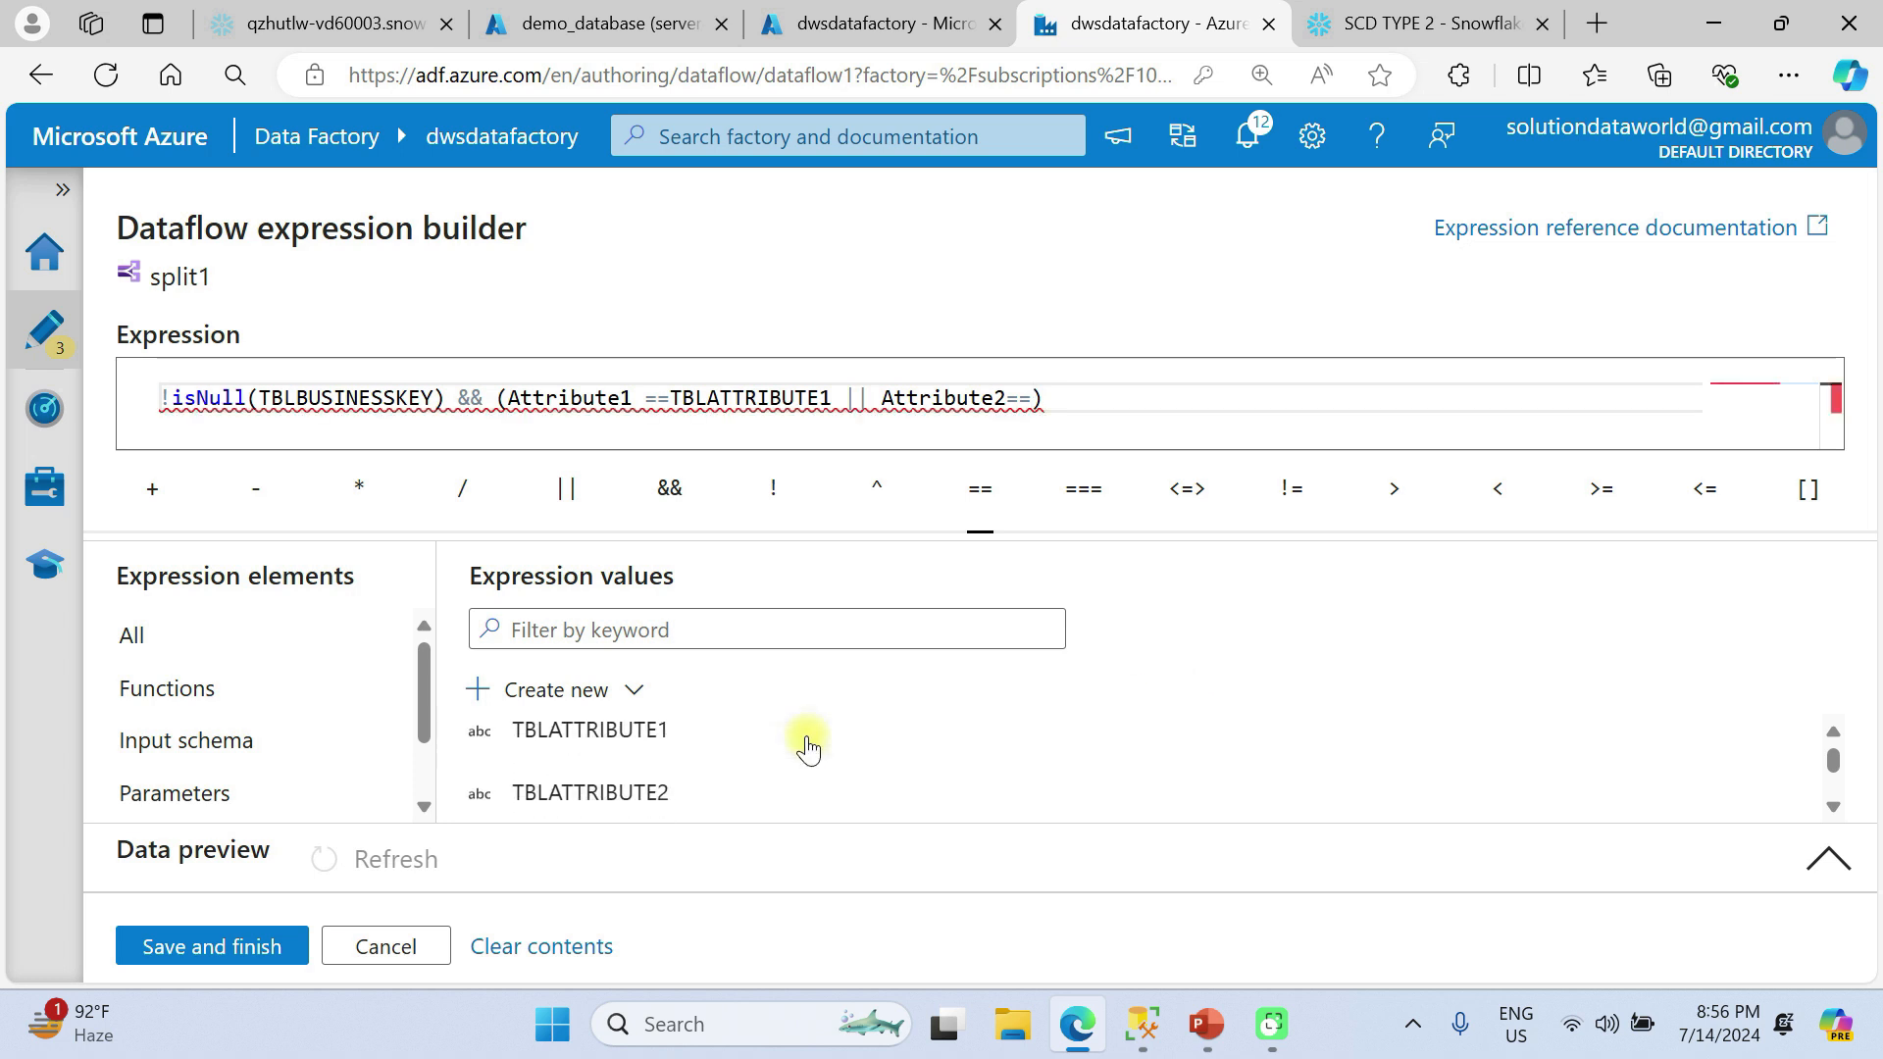
{"action": "scroll", "coordinate": [807, 745], "scroll_direction": "down", "scroll_amount": 1}
{"action": "left_click", "coordinate": [622, 757]}
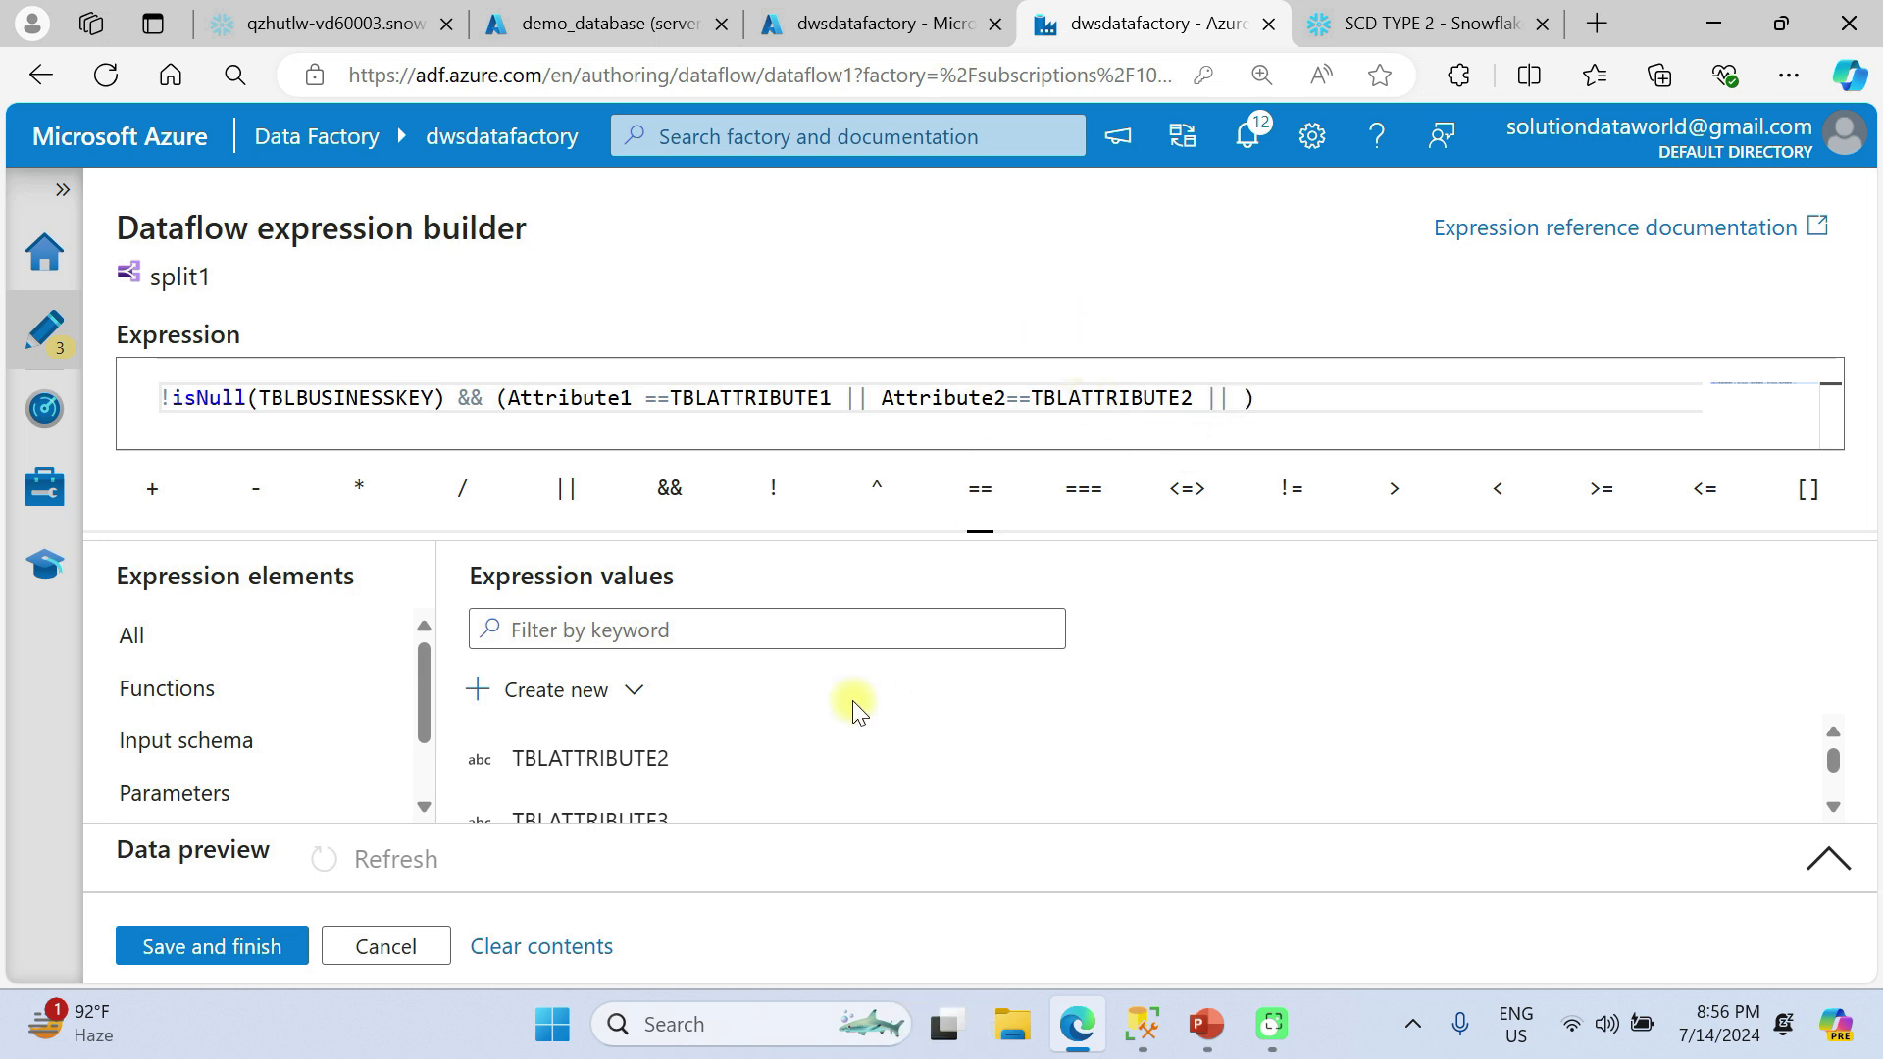
Complete the updatedrecords condition with the comparison Attribute3==TBLATTRIBUTE3 inside the parentheses and save the expression.
{"action": "scroll", "coordinate": [686, 763], "scroll_direction": "up", "scroll_amount": 3}
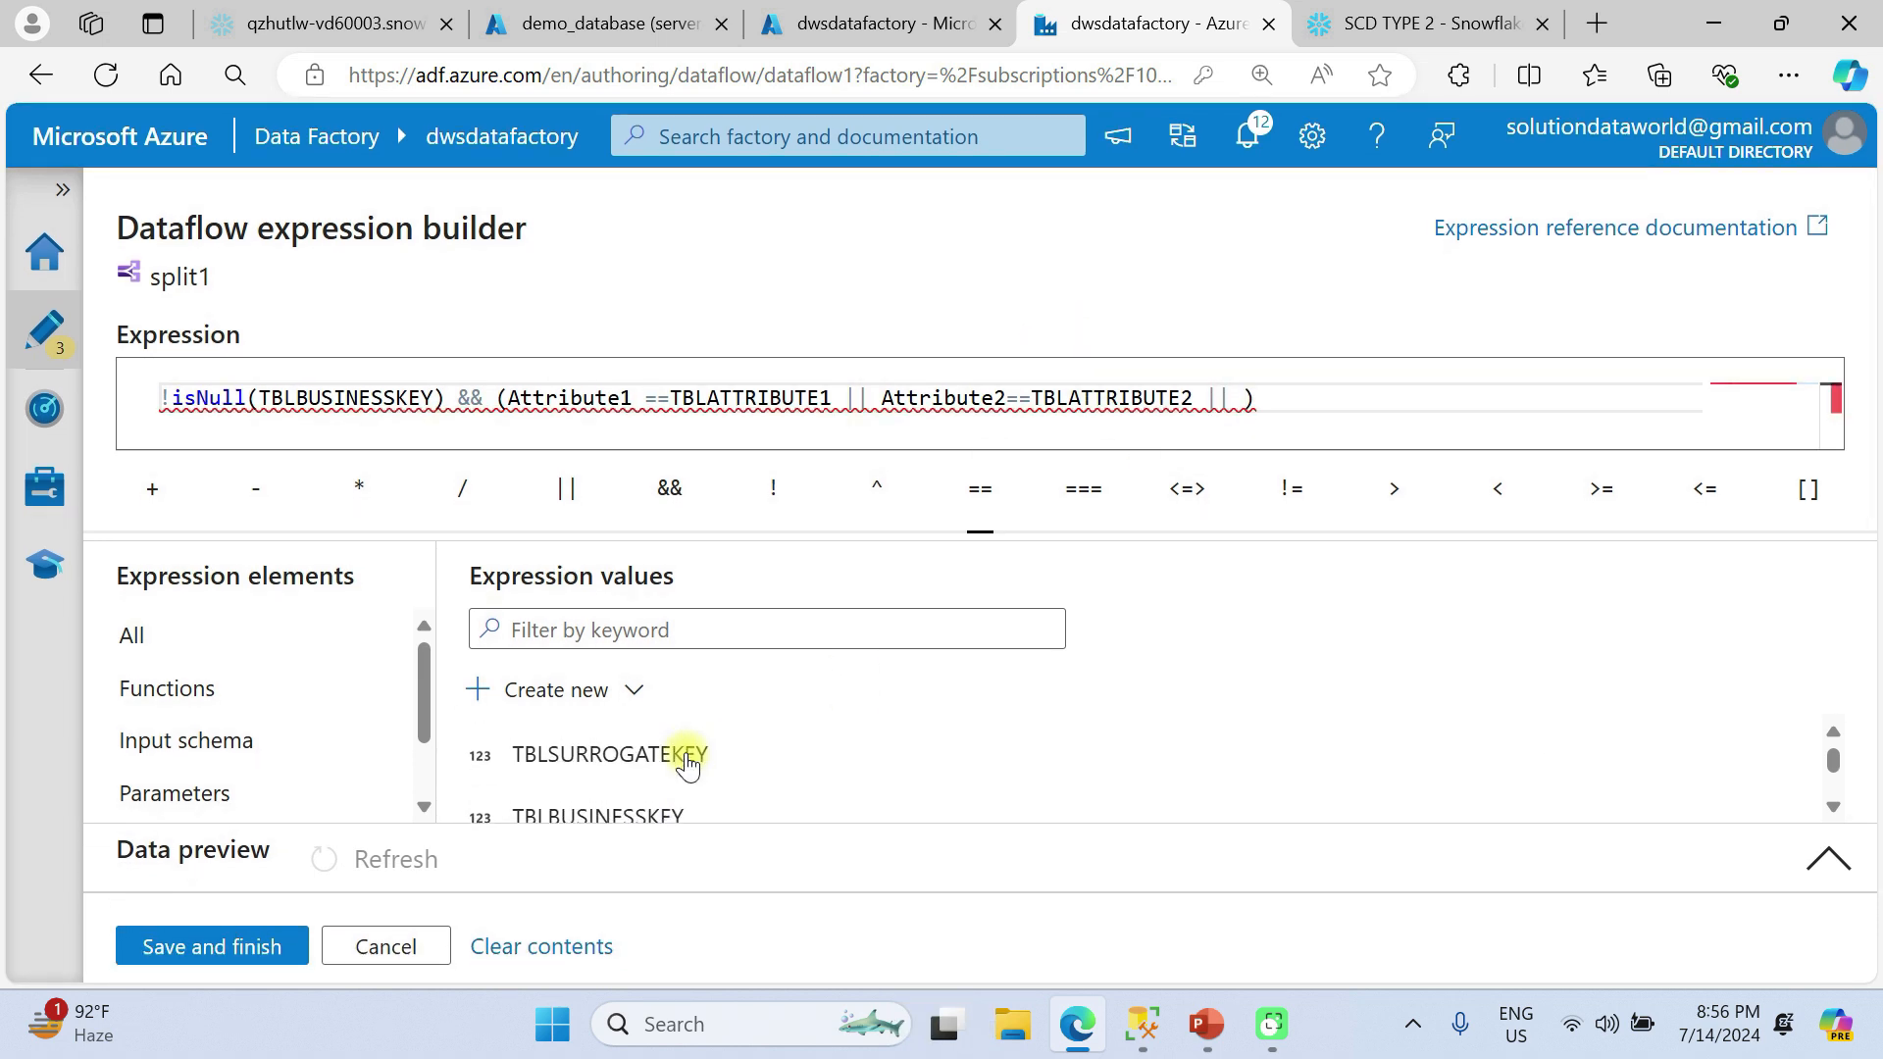
{"action": "left_click", "coordinate": [628, 783]}
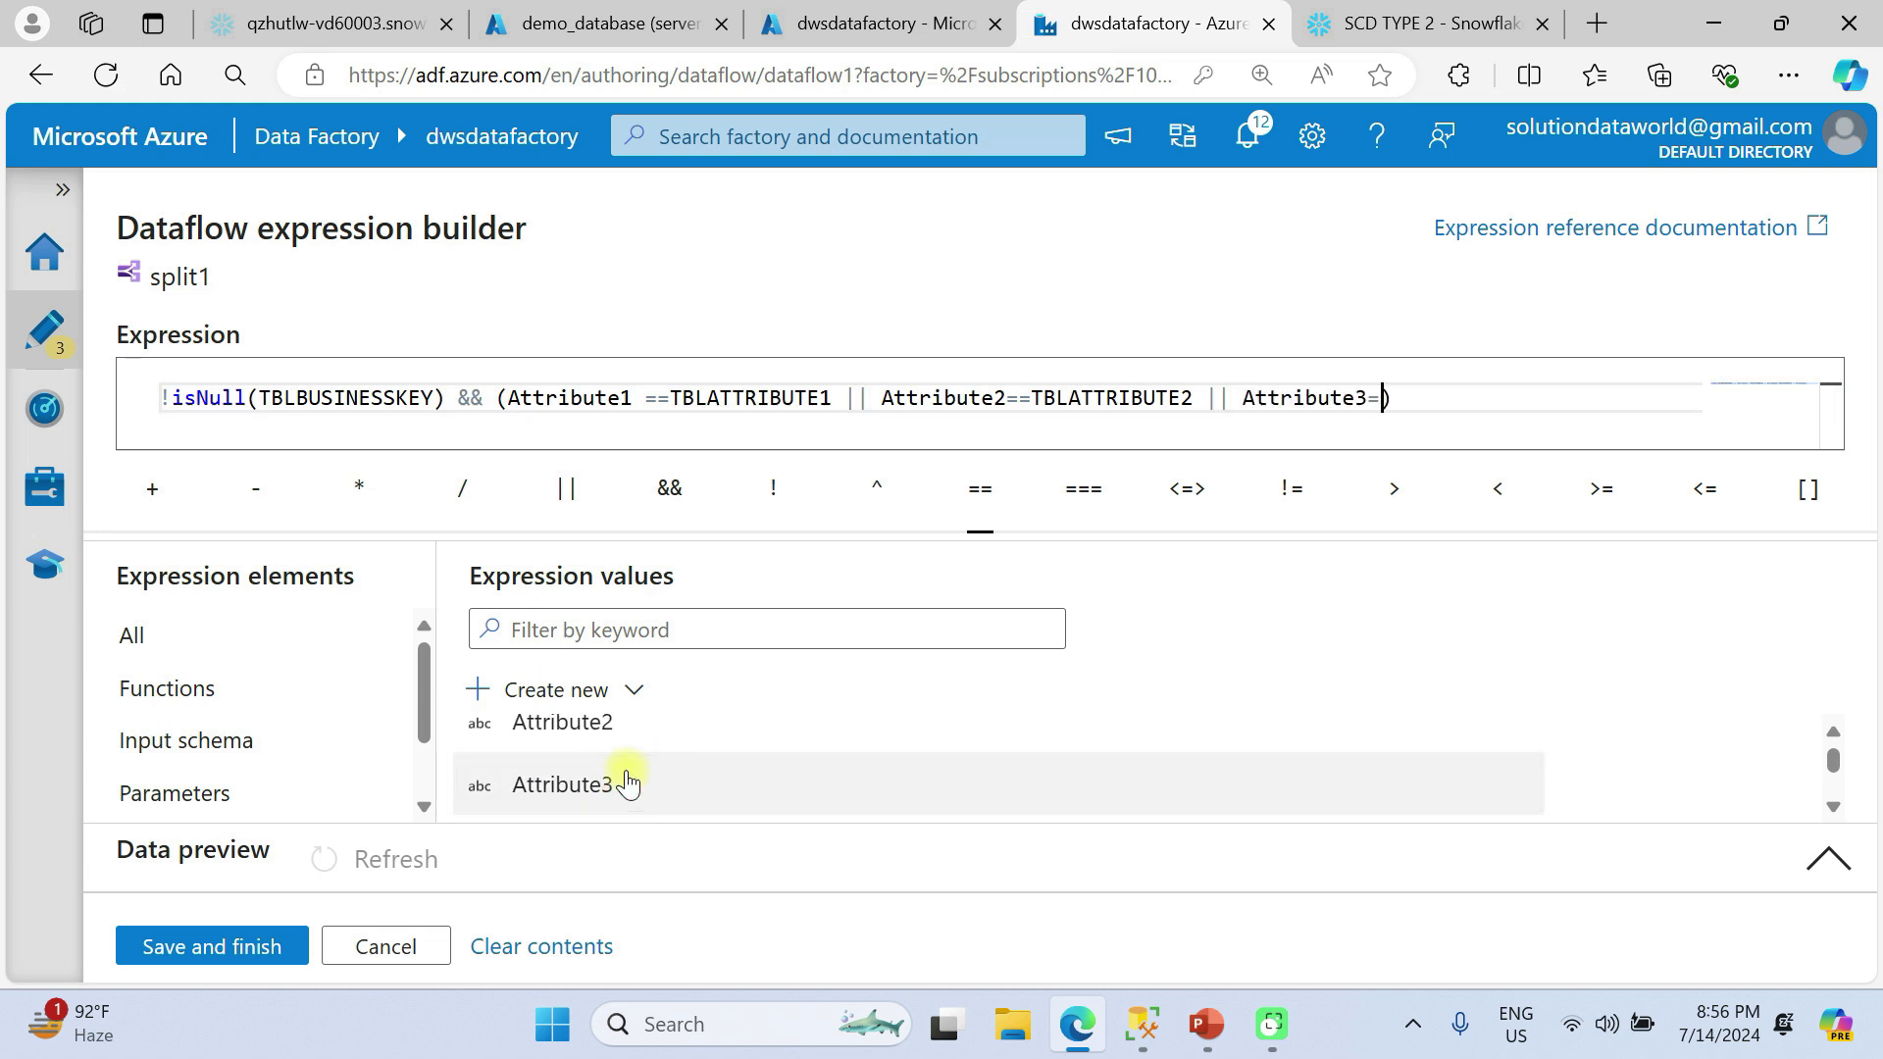
{"action": "scroll", "coordinate": [640, 784], "scroll_direction": "down", "scroll_amount": 4}
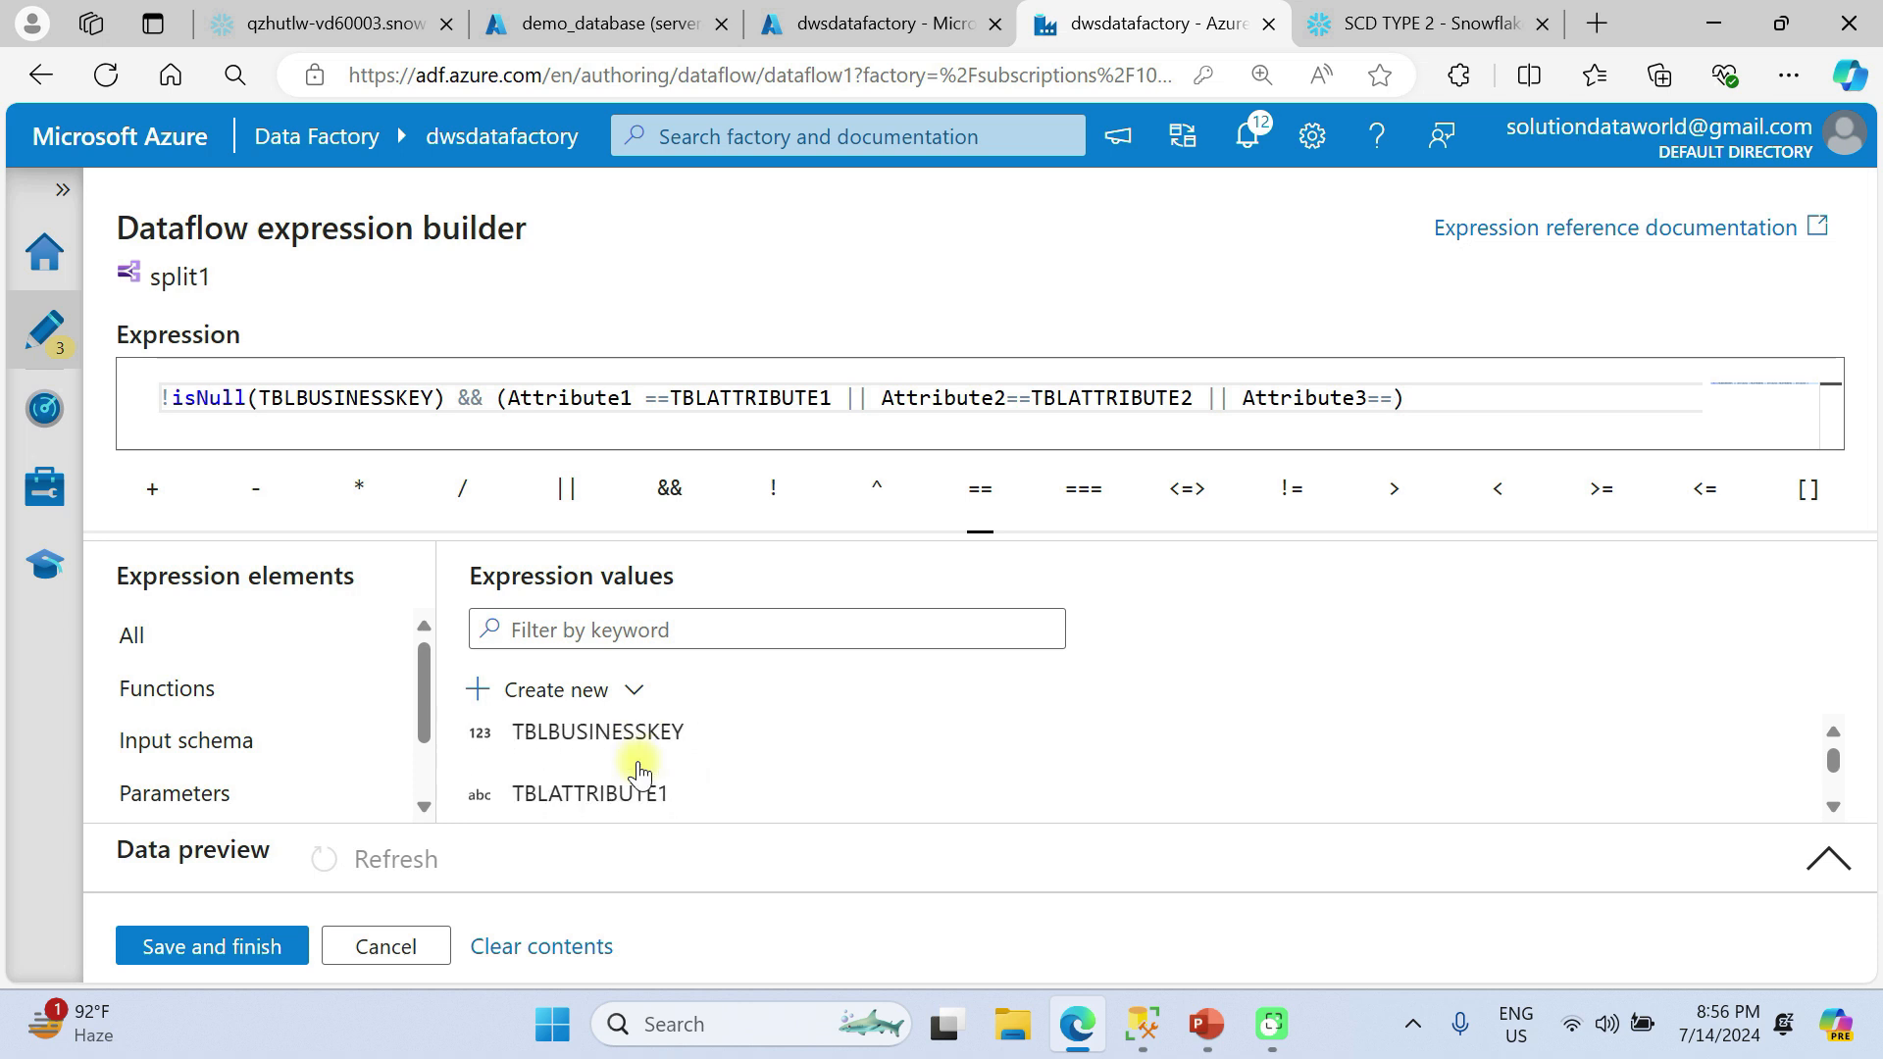
{"action": "scroll", "coordinate": [639, 775], "scroll_direction": "up", "scroll_amount": 1}
{"action": "scroll", "coordinate": [639, 775], "scroll_direction": "down", "scroll_amount": 1}
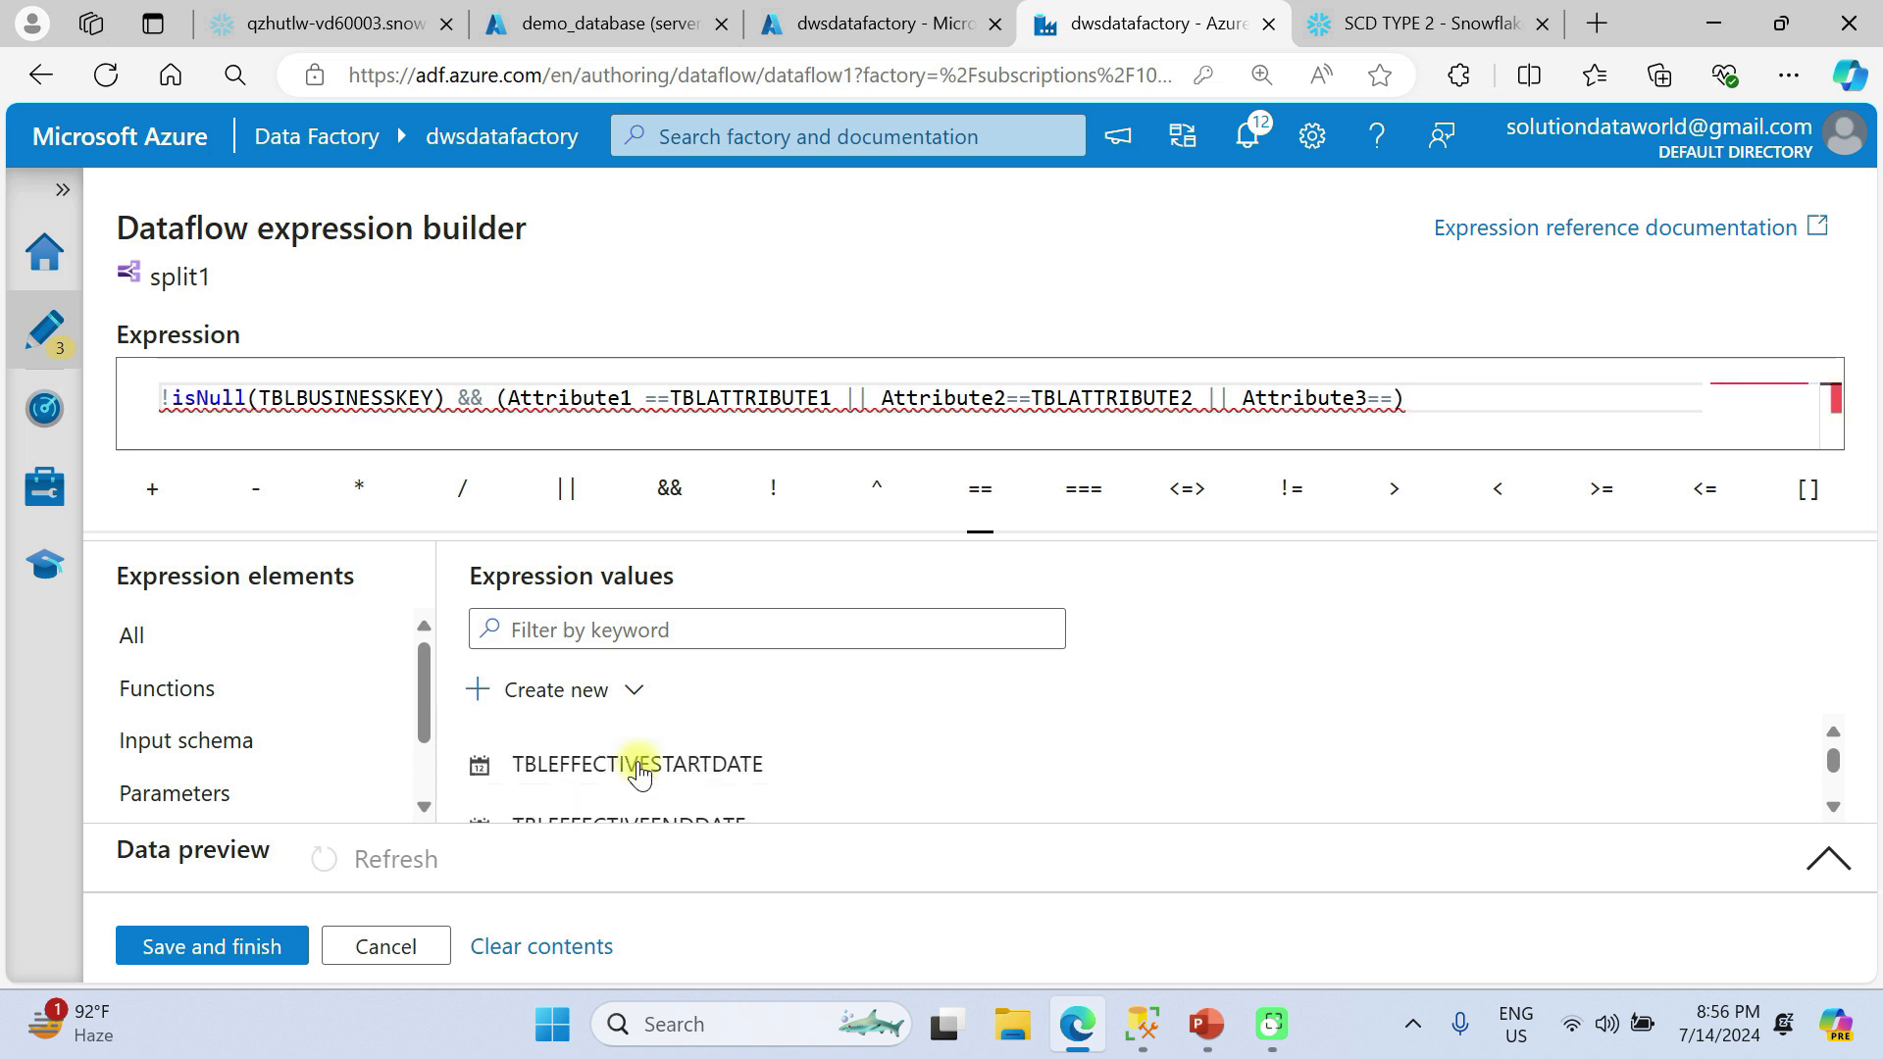
{"action": "scroll", "coordinate": [639, 775], "scroll_direction": "up", "scroll_amount": 2}
{"action": "scroll", "coordinate": [640, 774], "scroll_direction": "down", "scroll_amount": 1}
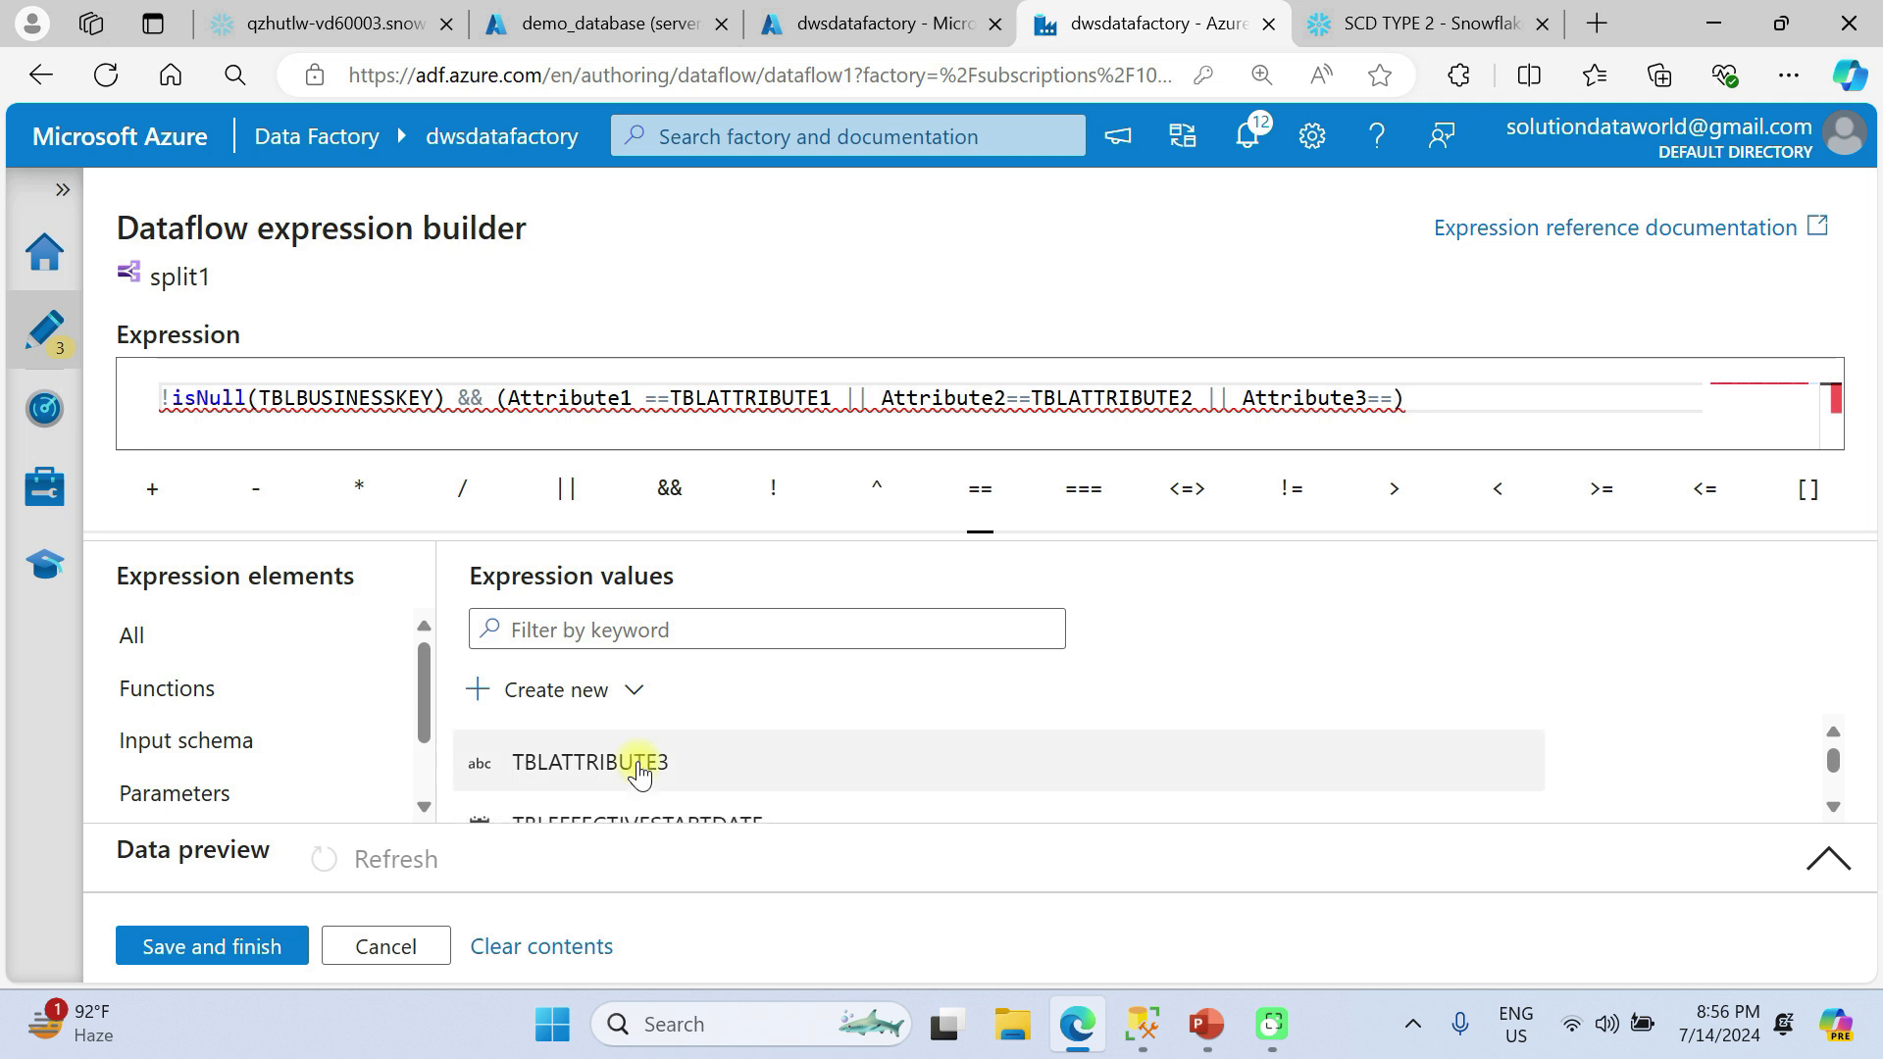
{"action": "left_click", "coordinate": [639, 775]}
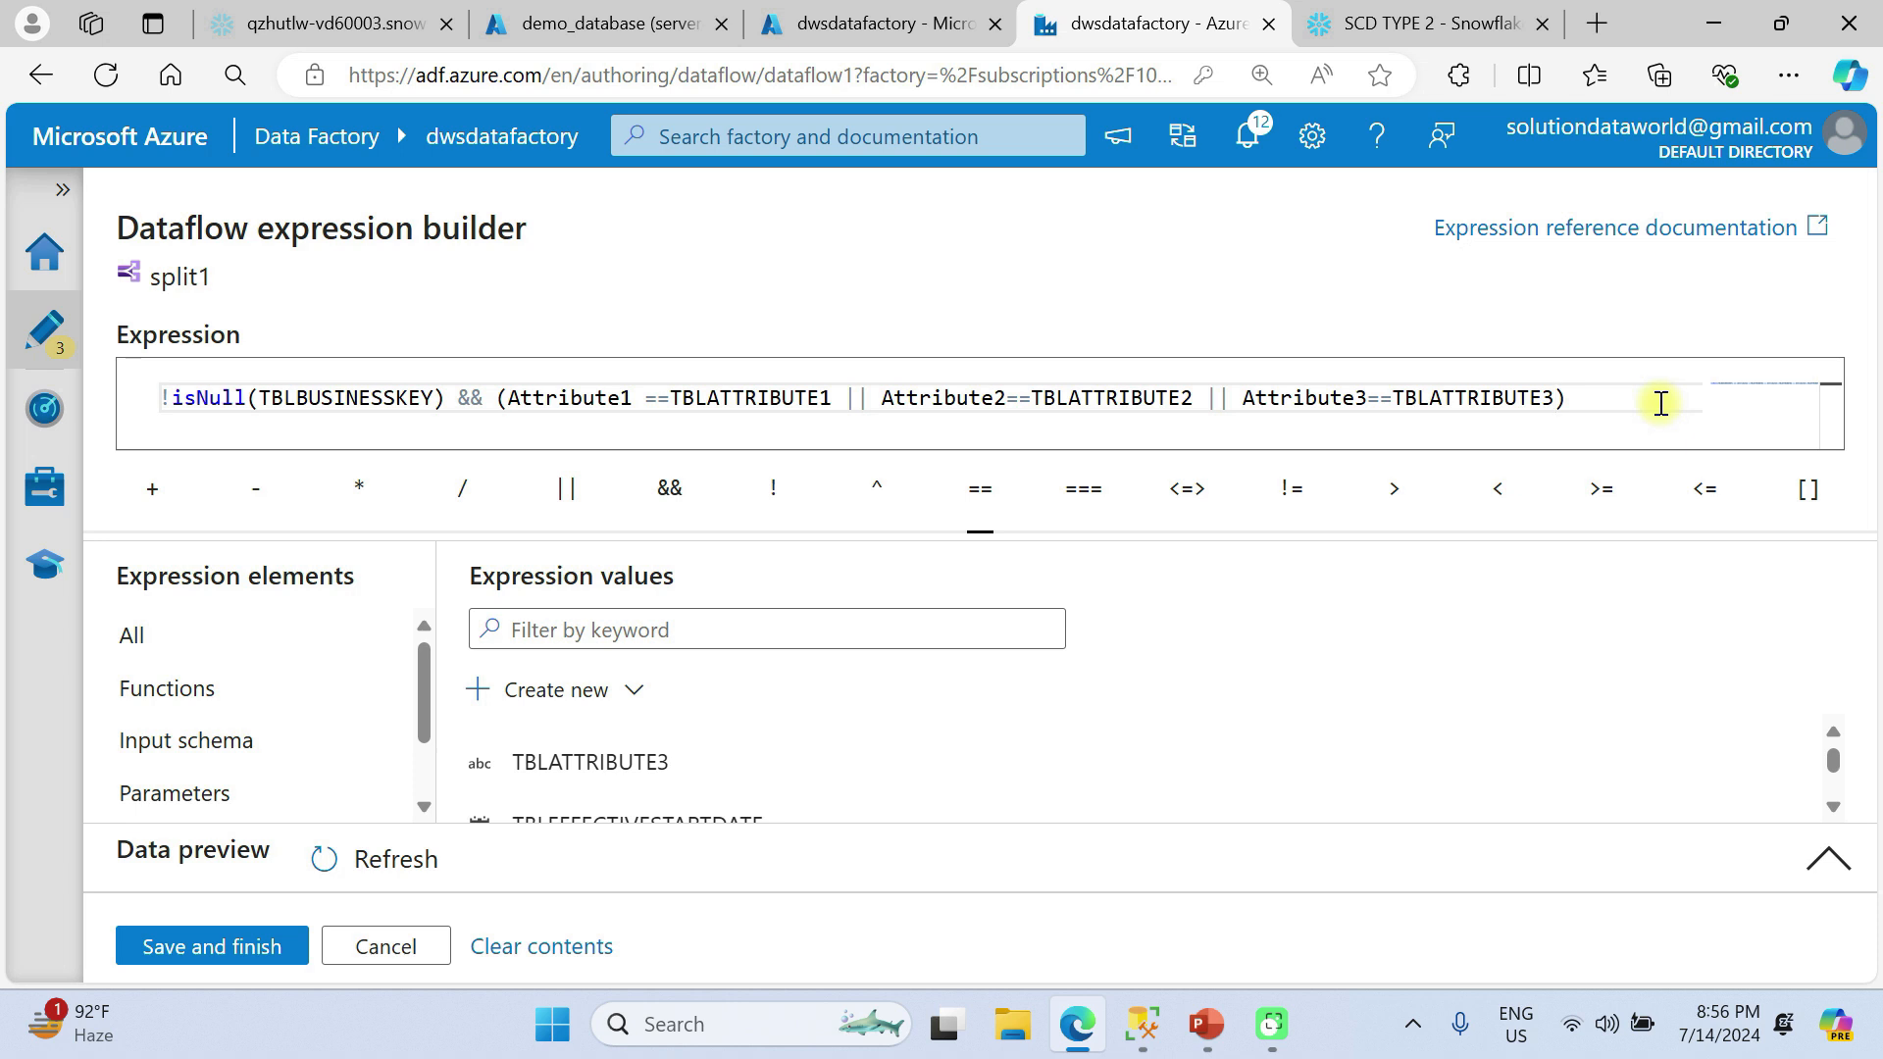
{"action": "left_click", "coordinate": [212, 946]}
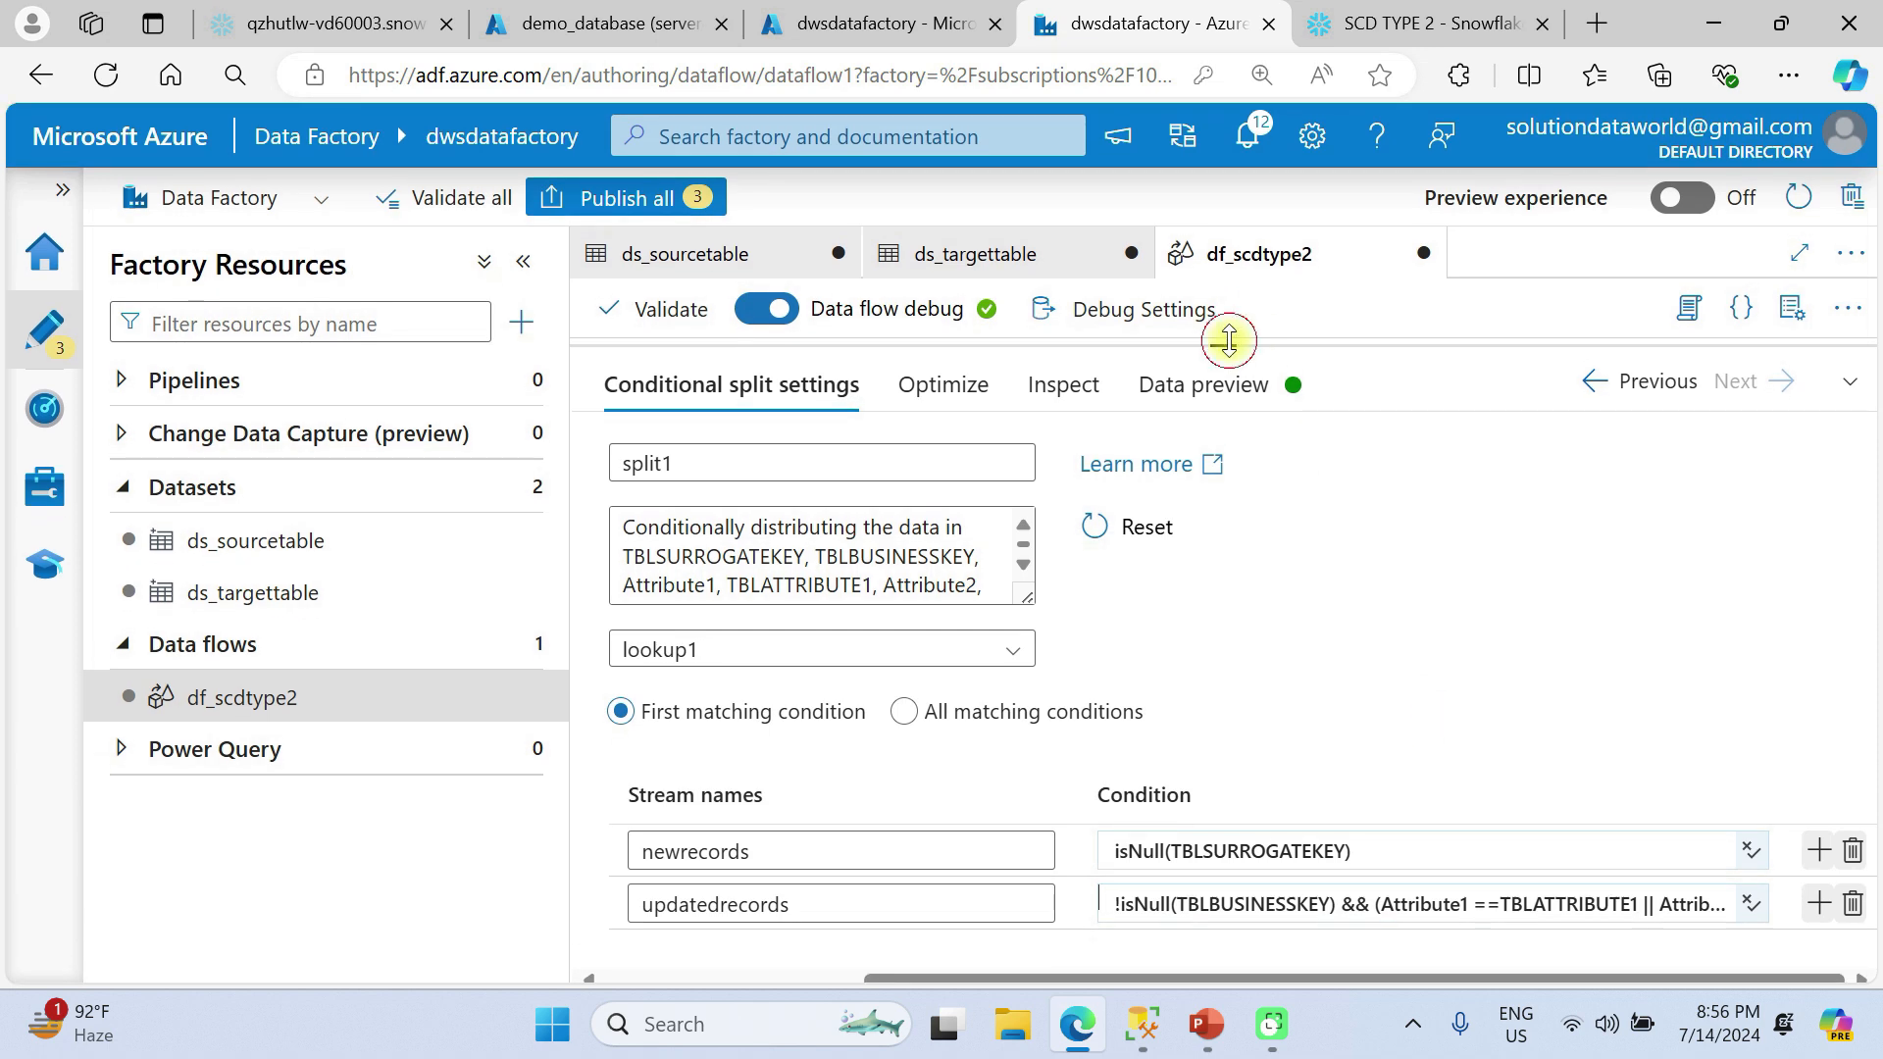
Add a Derived Column transformation after the newrecords stream of the conditional split.
{"action": "left_click_drag", "start_coordinate": [1229, 341], "coordinate": [1282, 811]}
{"action": "scroll", "coordinate": [1113, 511], "scroll_direction": "down", "scroll_amount": 1}
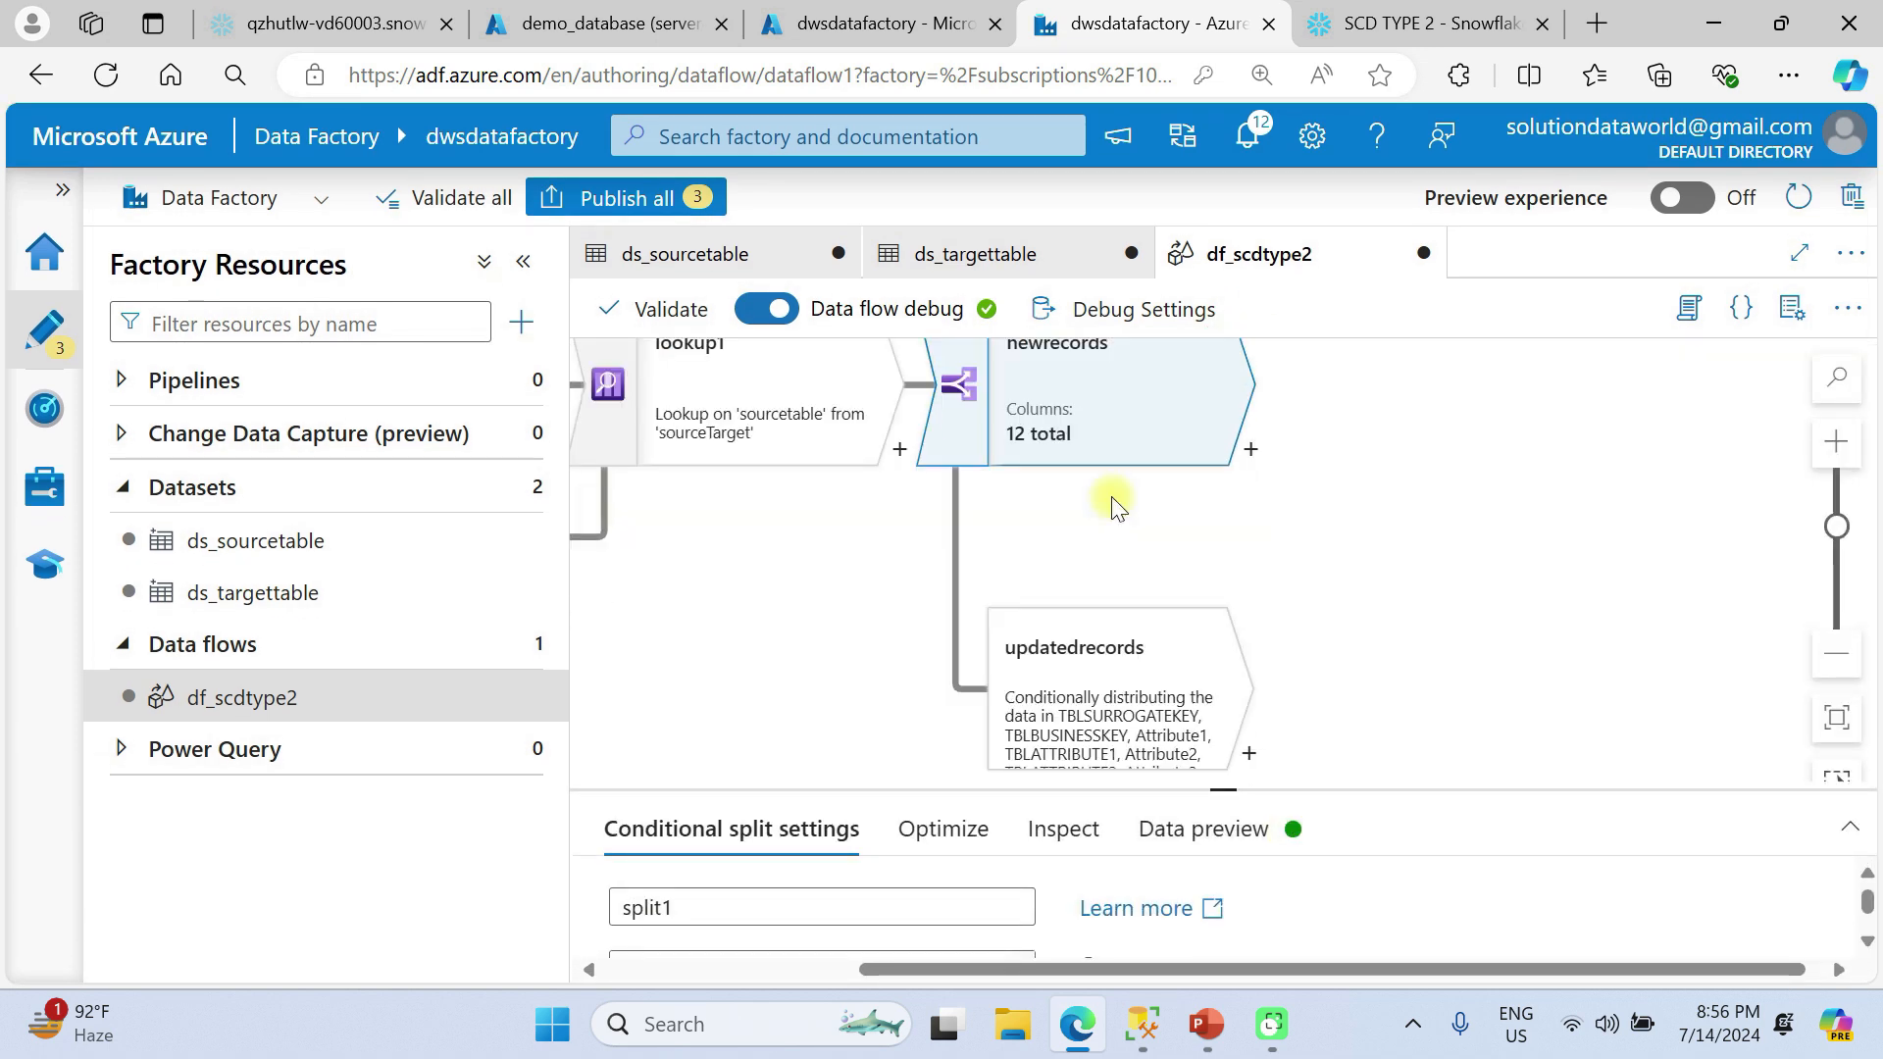
{"action": "scroll", "coordinate": [1113, 511], "scroll_direction": "up", "scroll_amount": 2}
{"action": "scroll", "coordinate": [1113, 507], "scroll_direction": "right", "scroll_amount": 2}
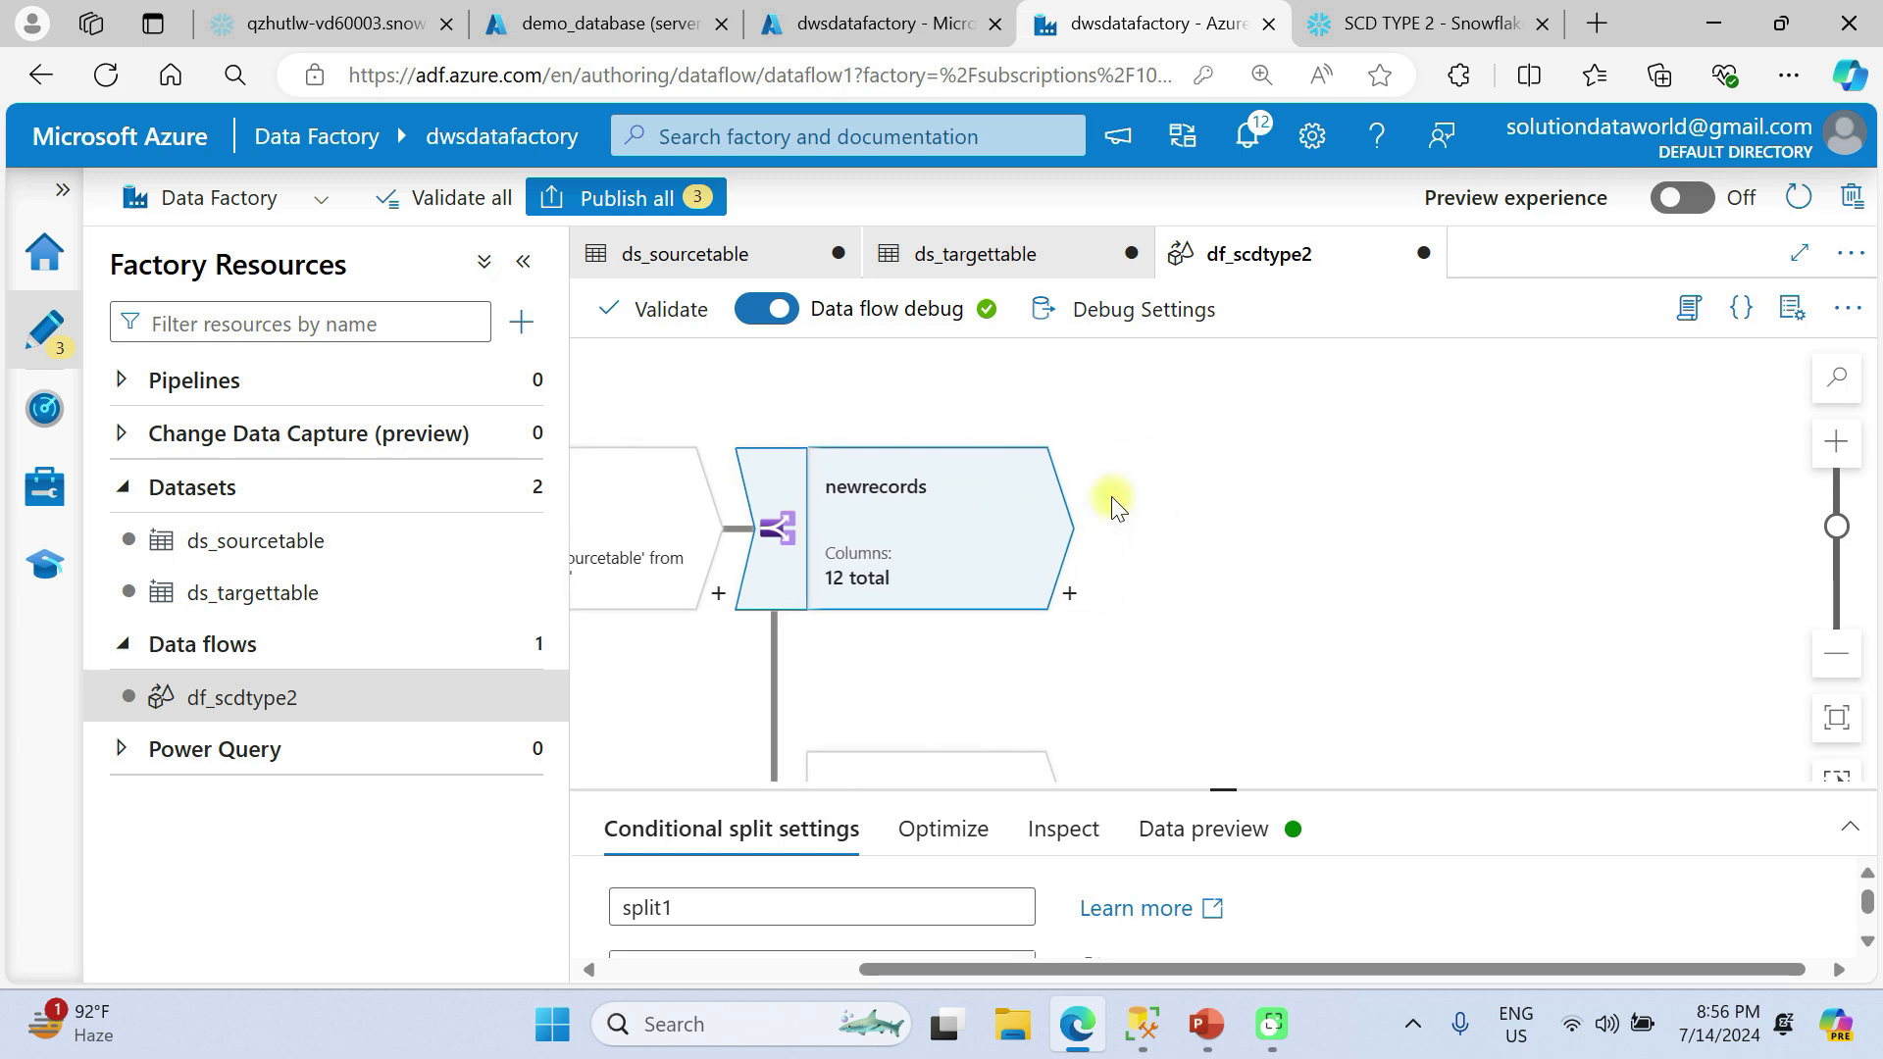
{"action": "left_click", "coordinate": [1068, 597]}
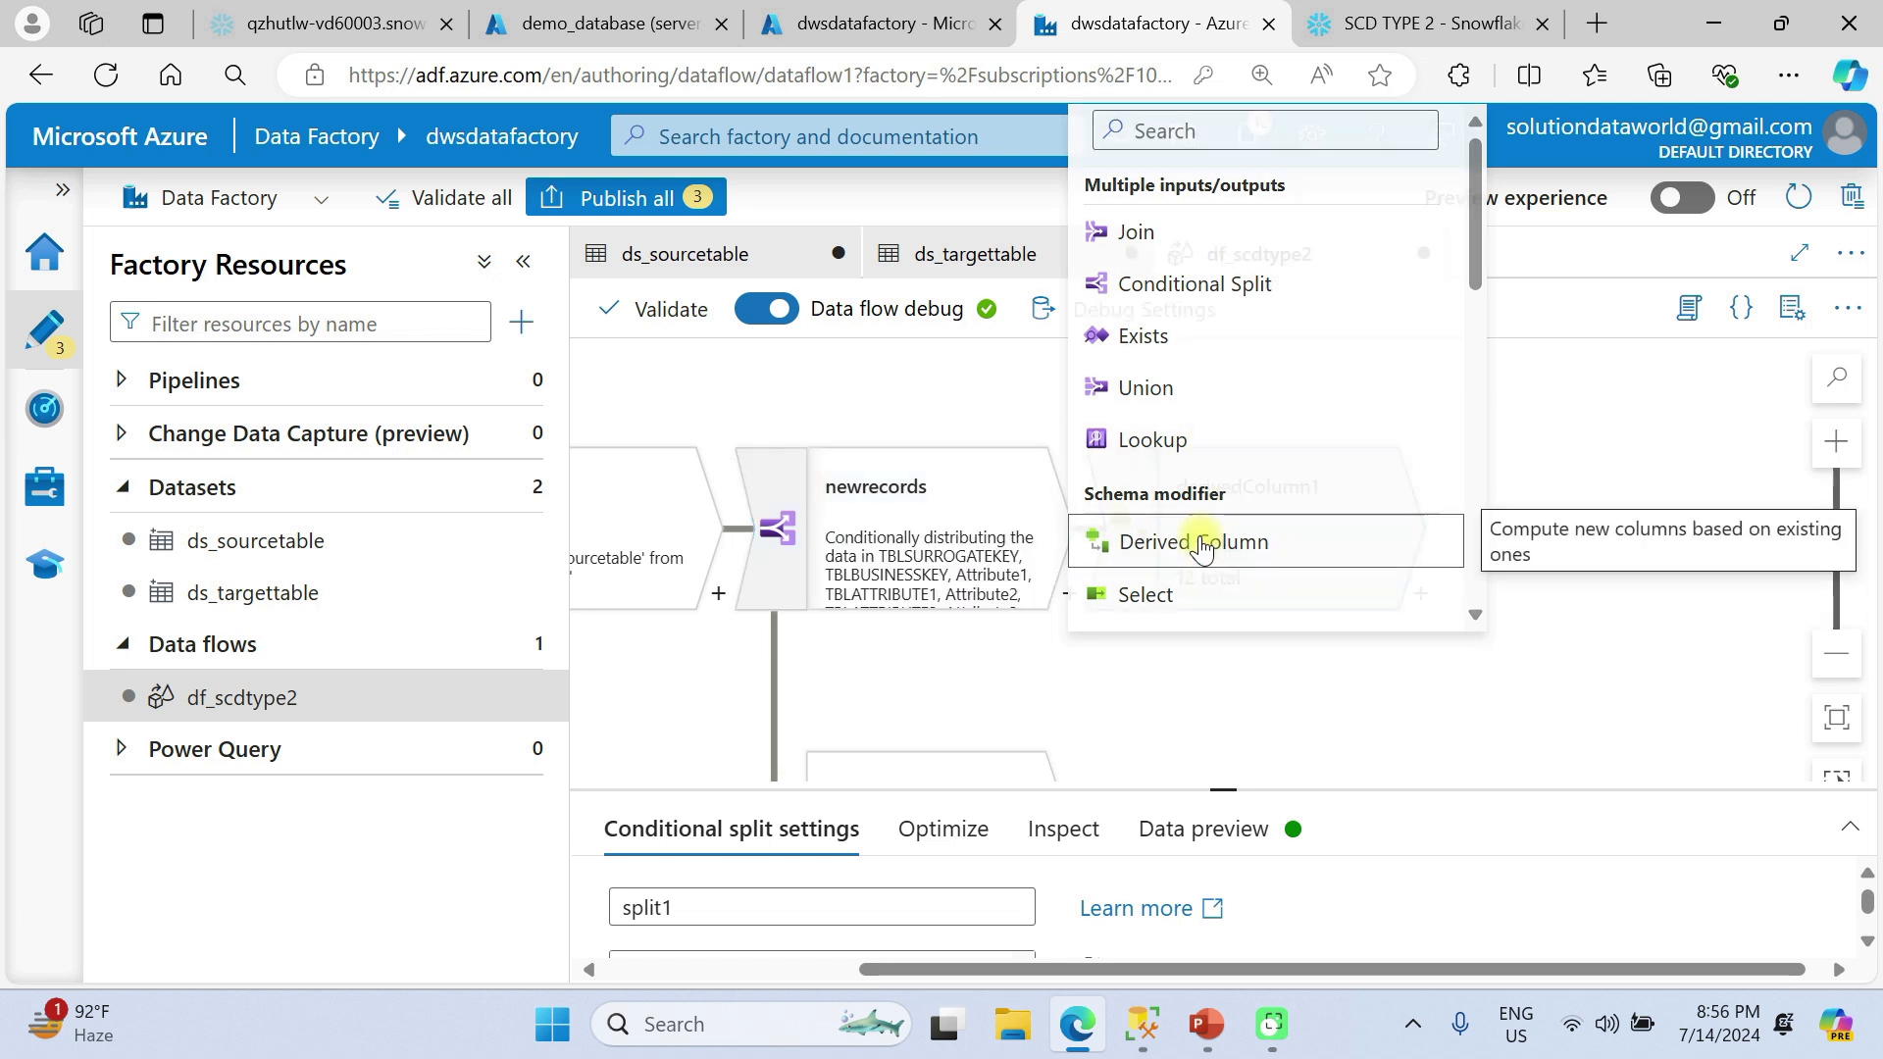
{"action": "left_click", "coordinate": [1202, 543]}
{"action": "left_click", "coordinate": [1327, 551]}
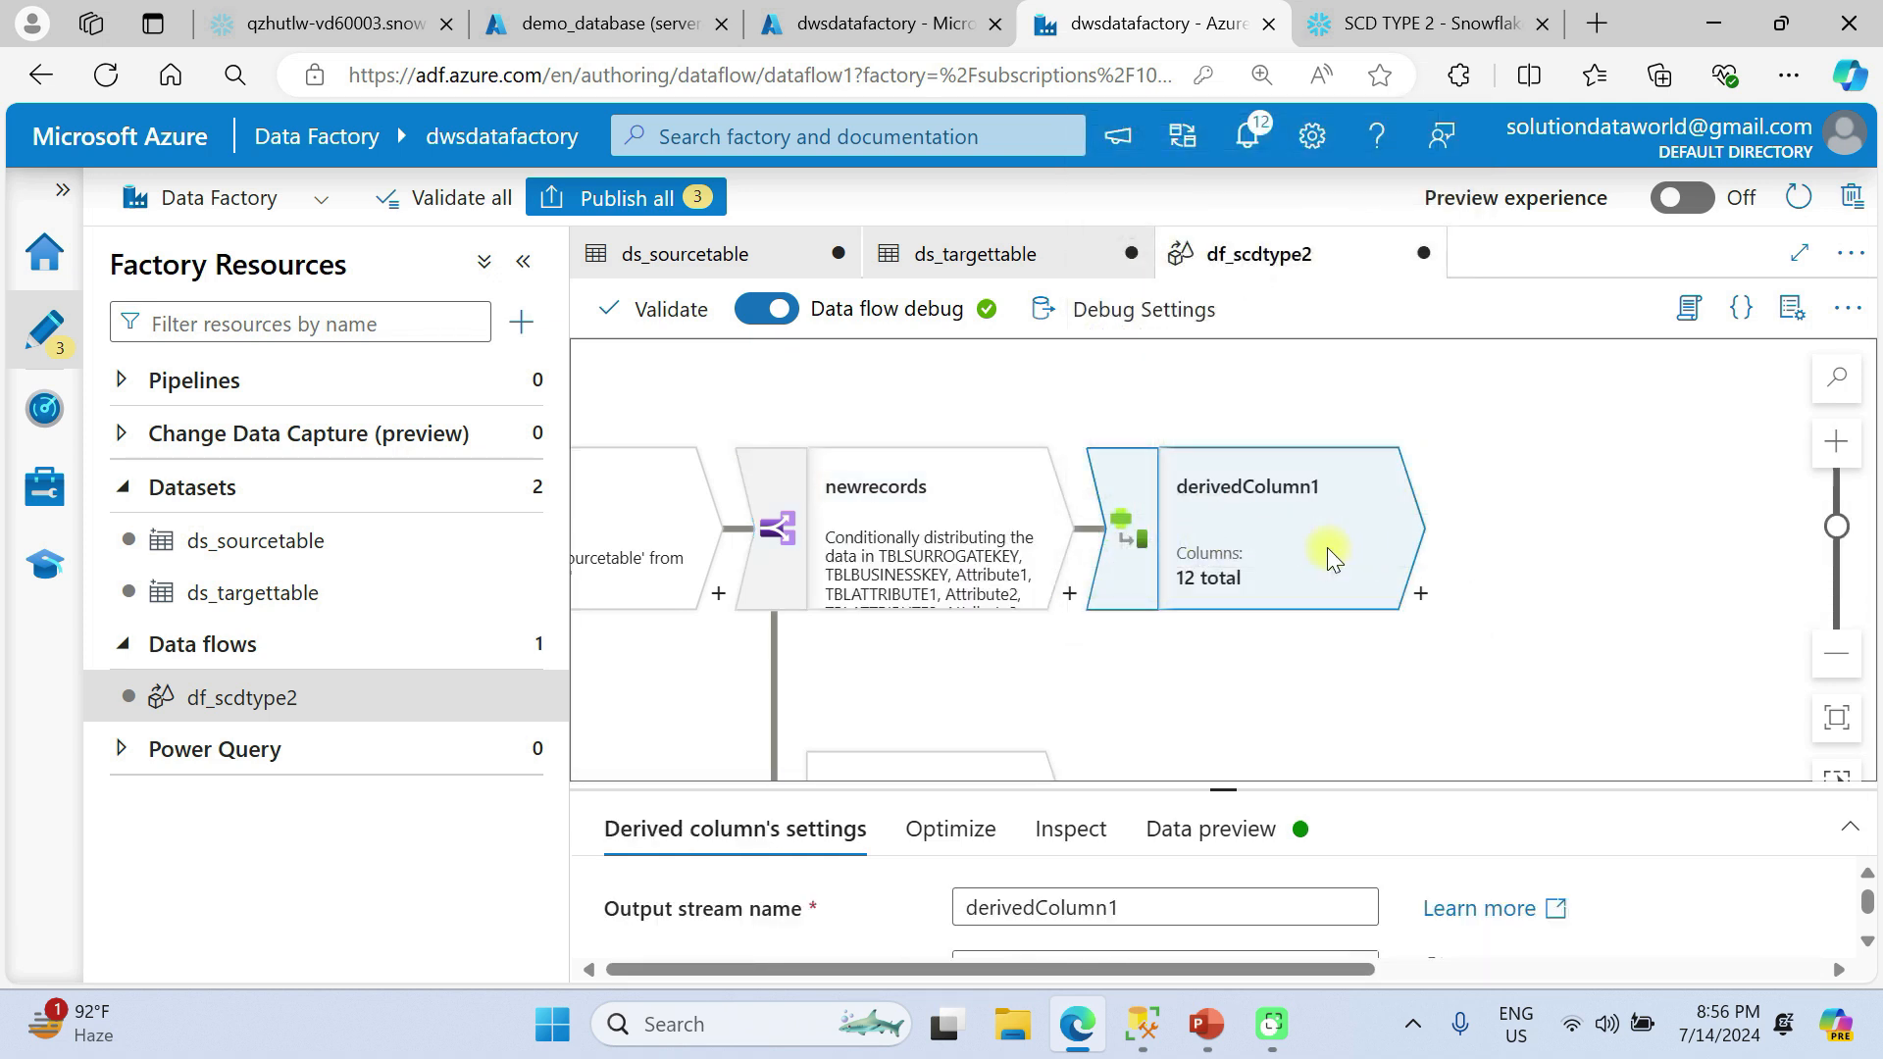
Show the browser full screen, enlarge the derived column's settings and open the expression builder for its first column.
{"action": "left_click_drag", "start_coordinate": [1199, 791], "coordinate": [1227, 675]}
{"action": "scroll", "coordinate": [1249, 554], "scroll_direction": "down", "scroll_amount": 3}
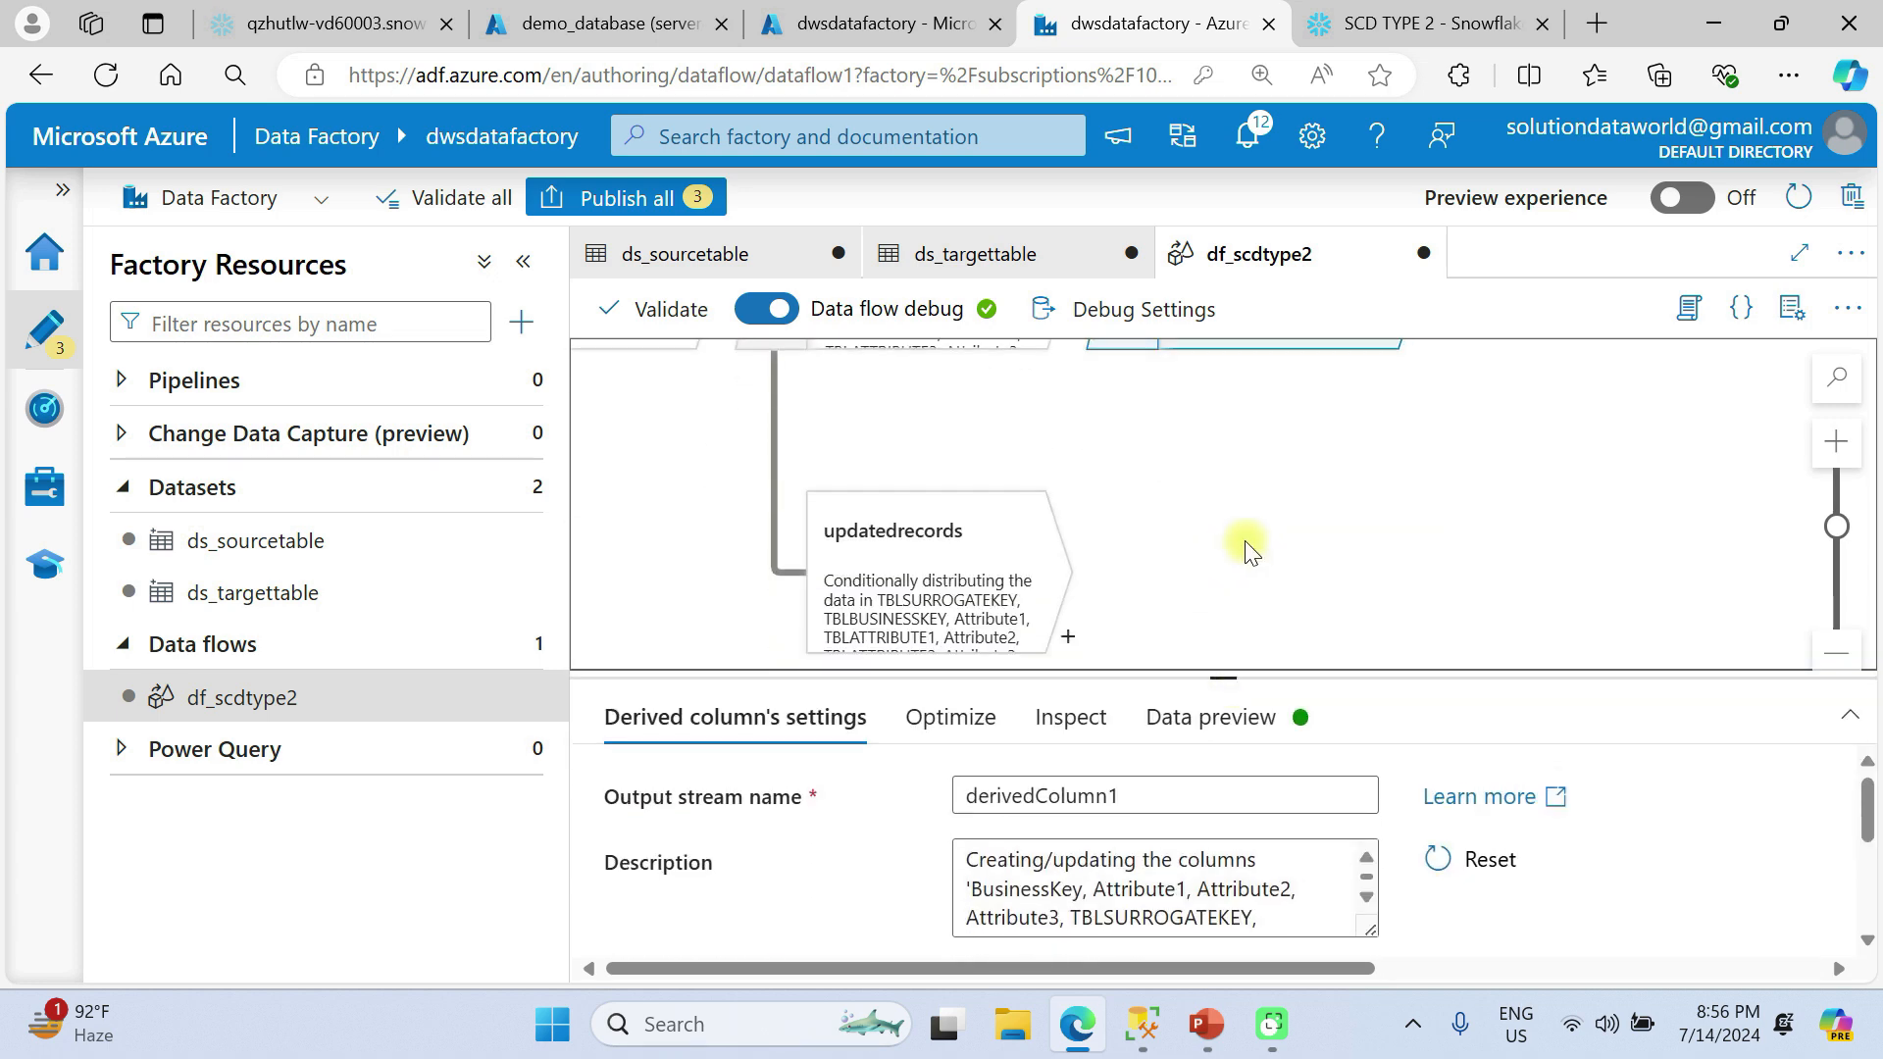
{"action": "key", "text": "F11"}
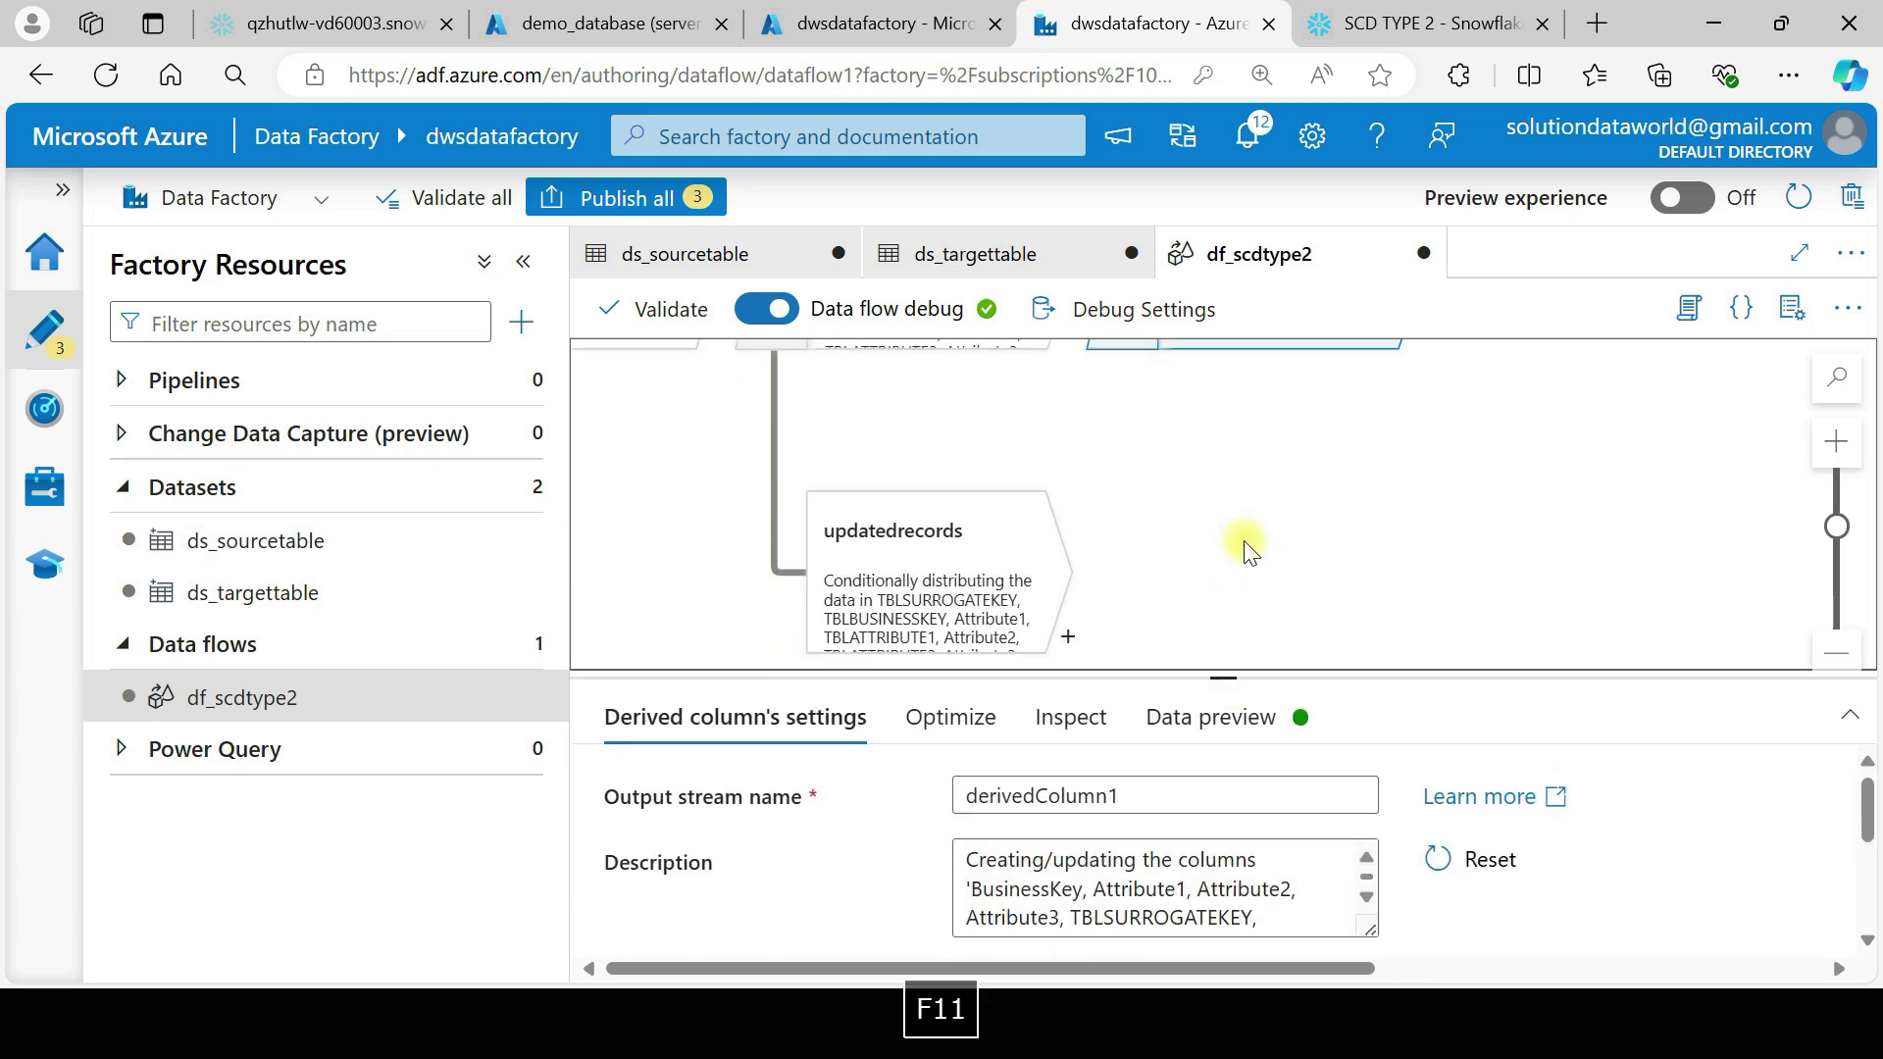
{"action": "scroll", "coordinate": [1150, 510], "scroll_direction": "up", "scroll_amount": 1}
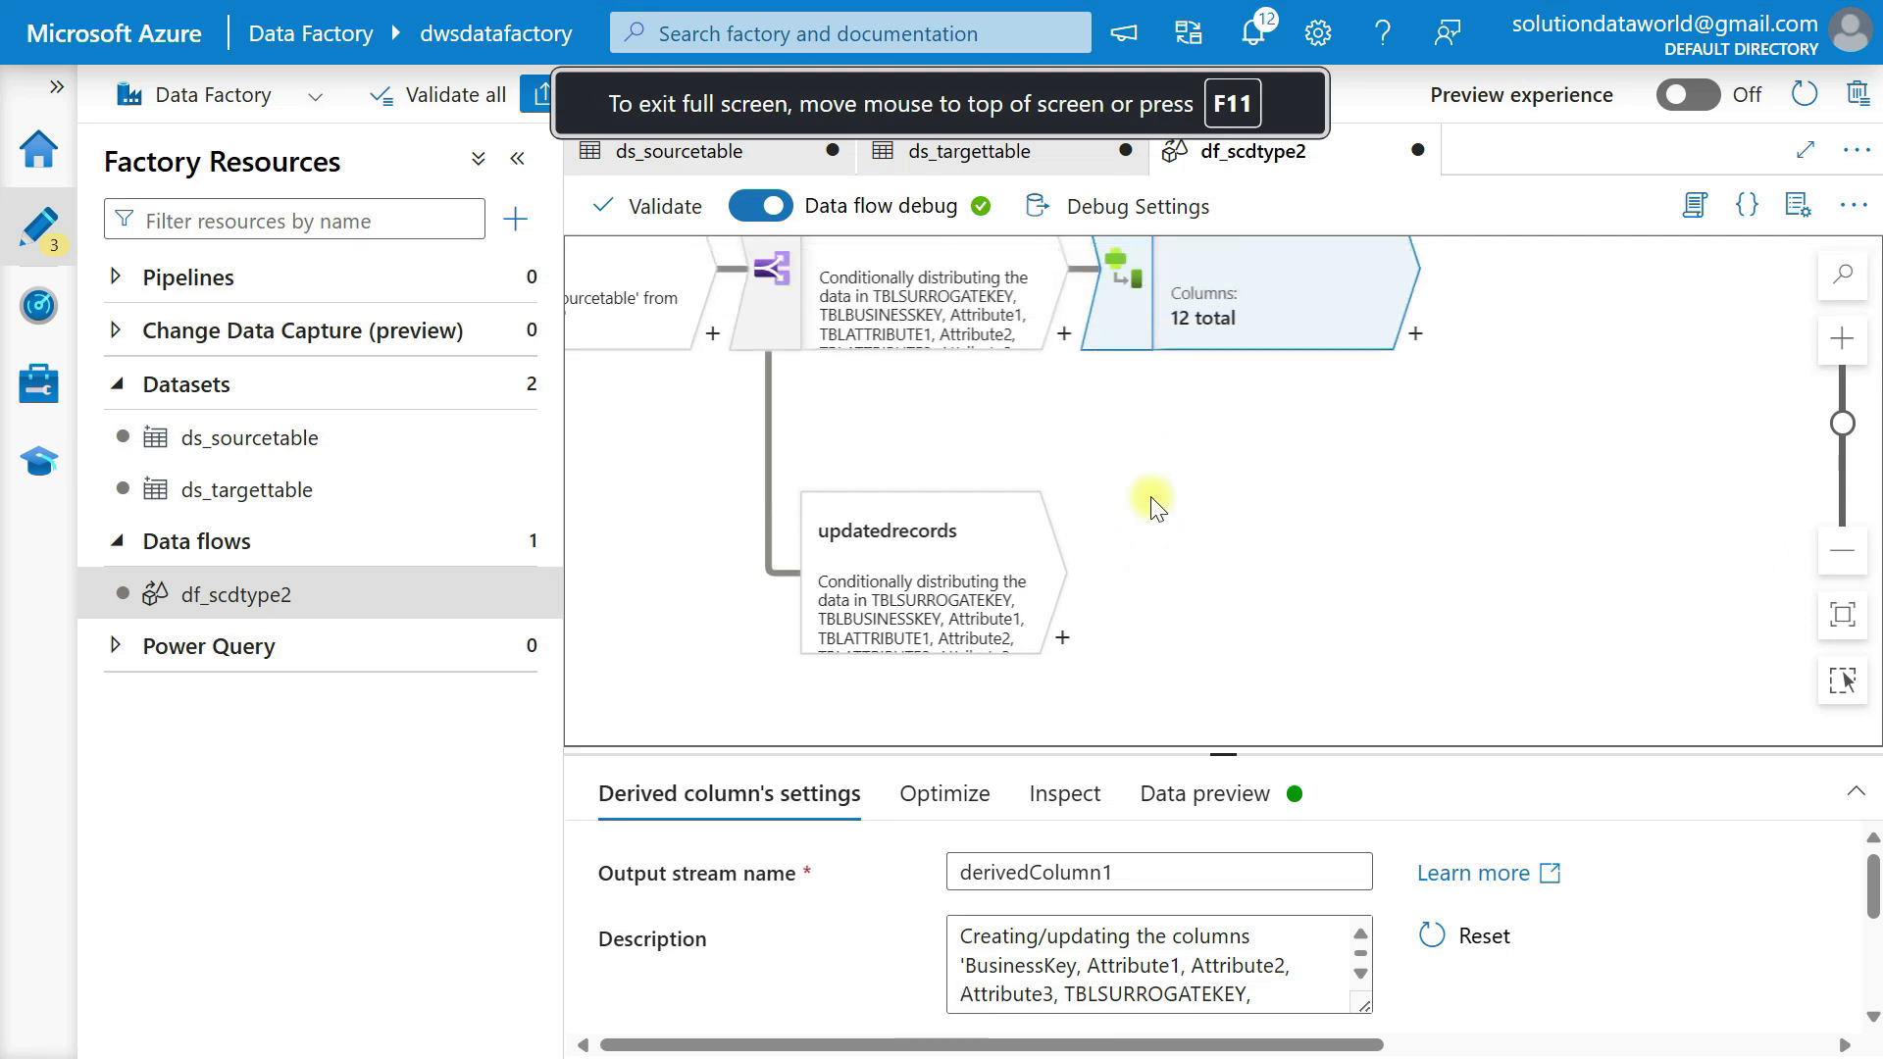
{"action": "left_click_drag", "start_coordinate": [1217, 751], "coordinate": [1219, 376]}
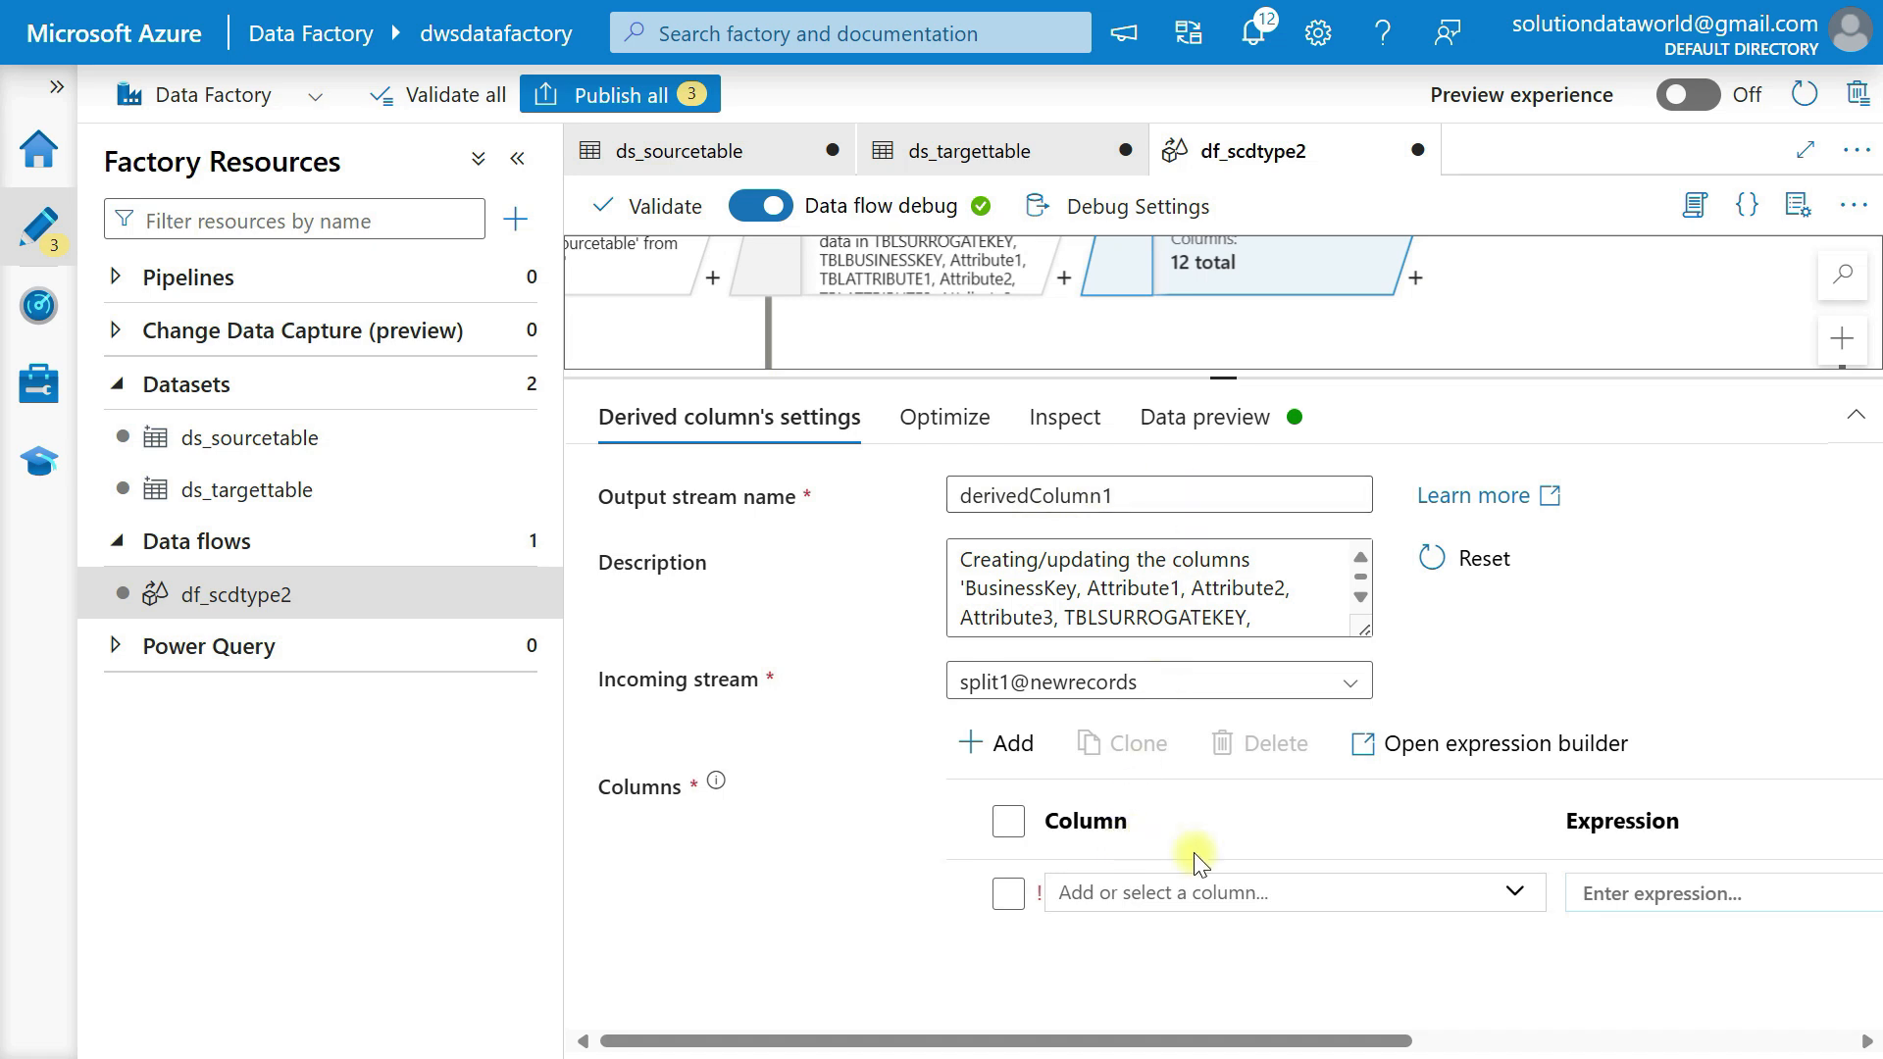
{"action": "scroll", "coordinate": [1407, 863], "scroll_direction": "right", "scroll_amount": 3}
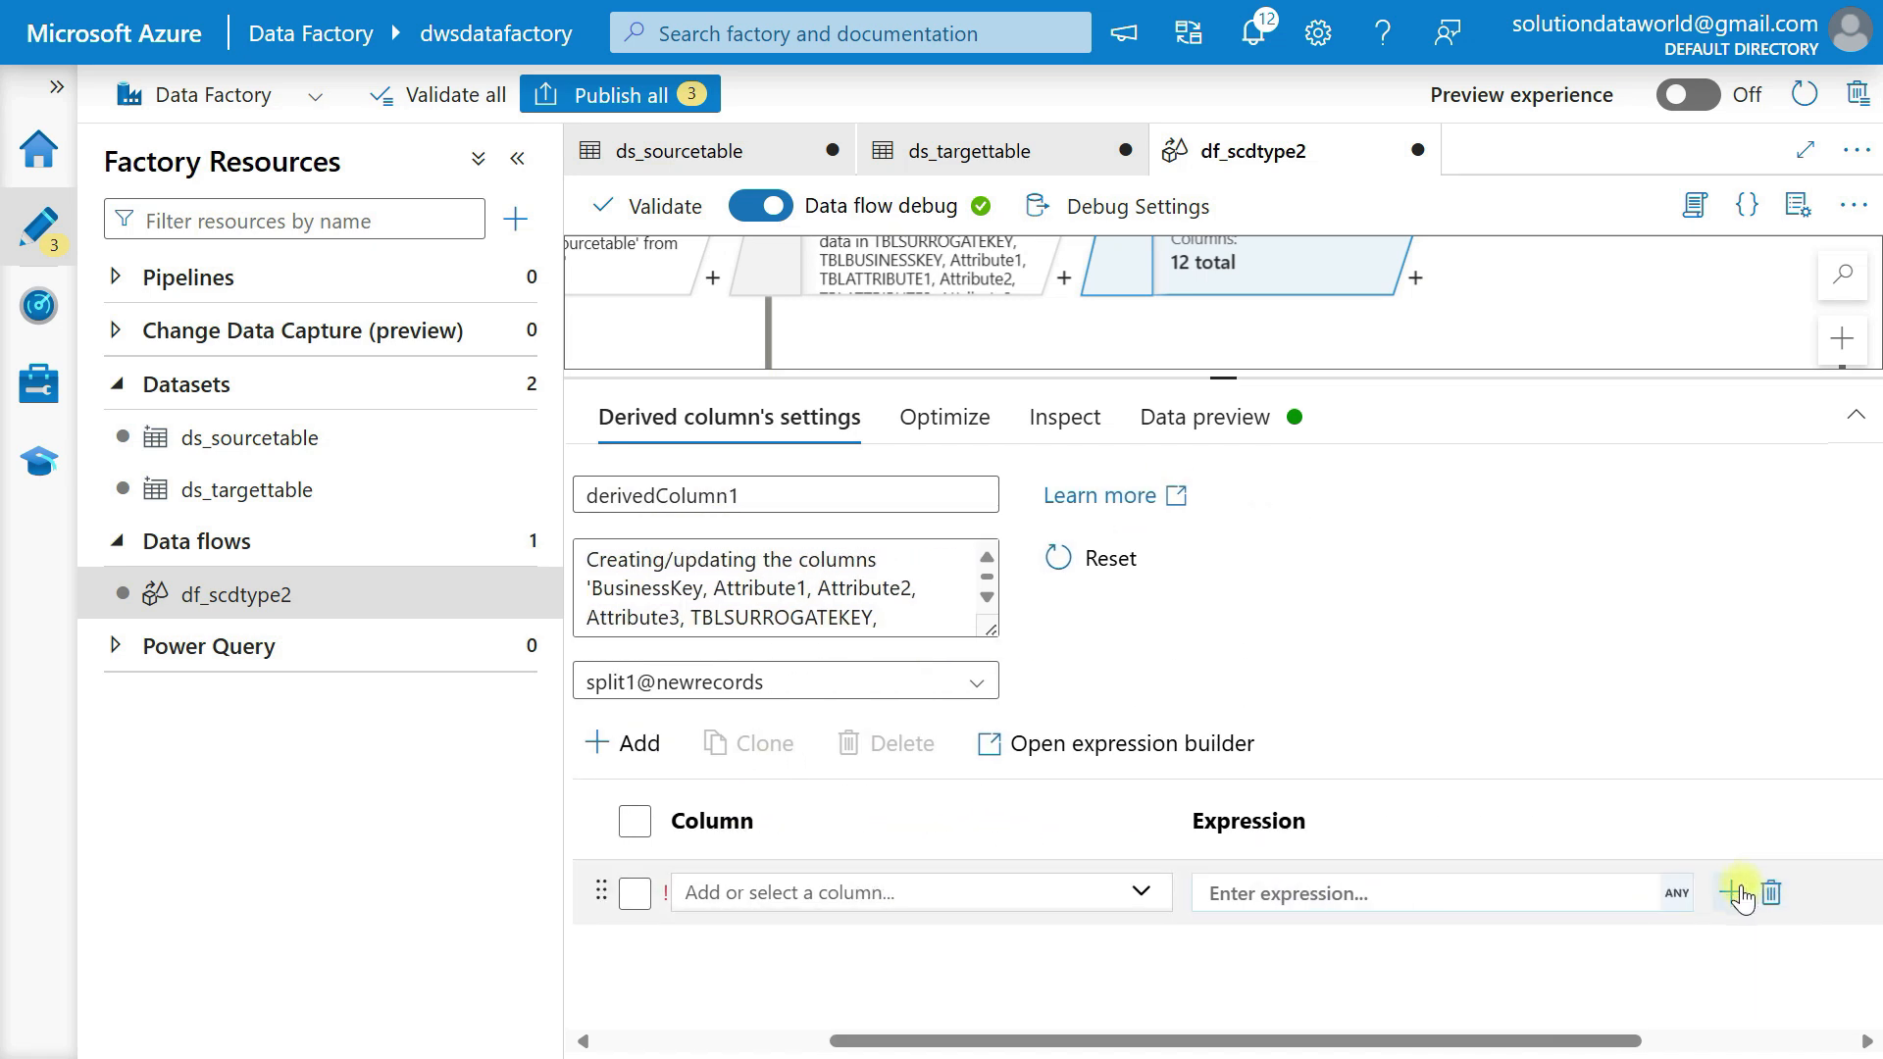
{"action": "left_click", "coordinate": [1677, 895]}
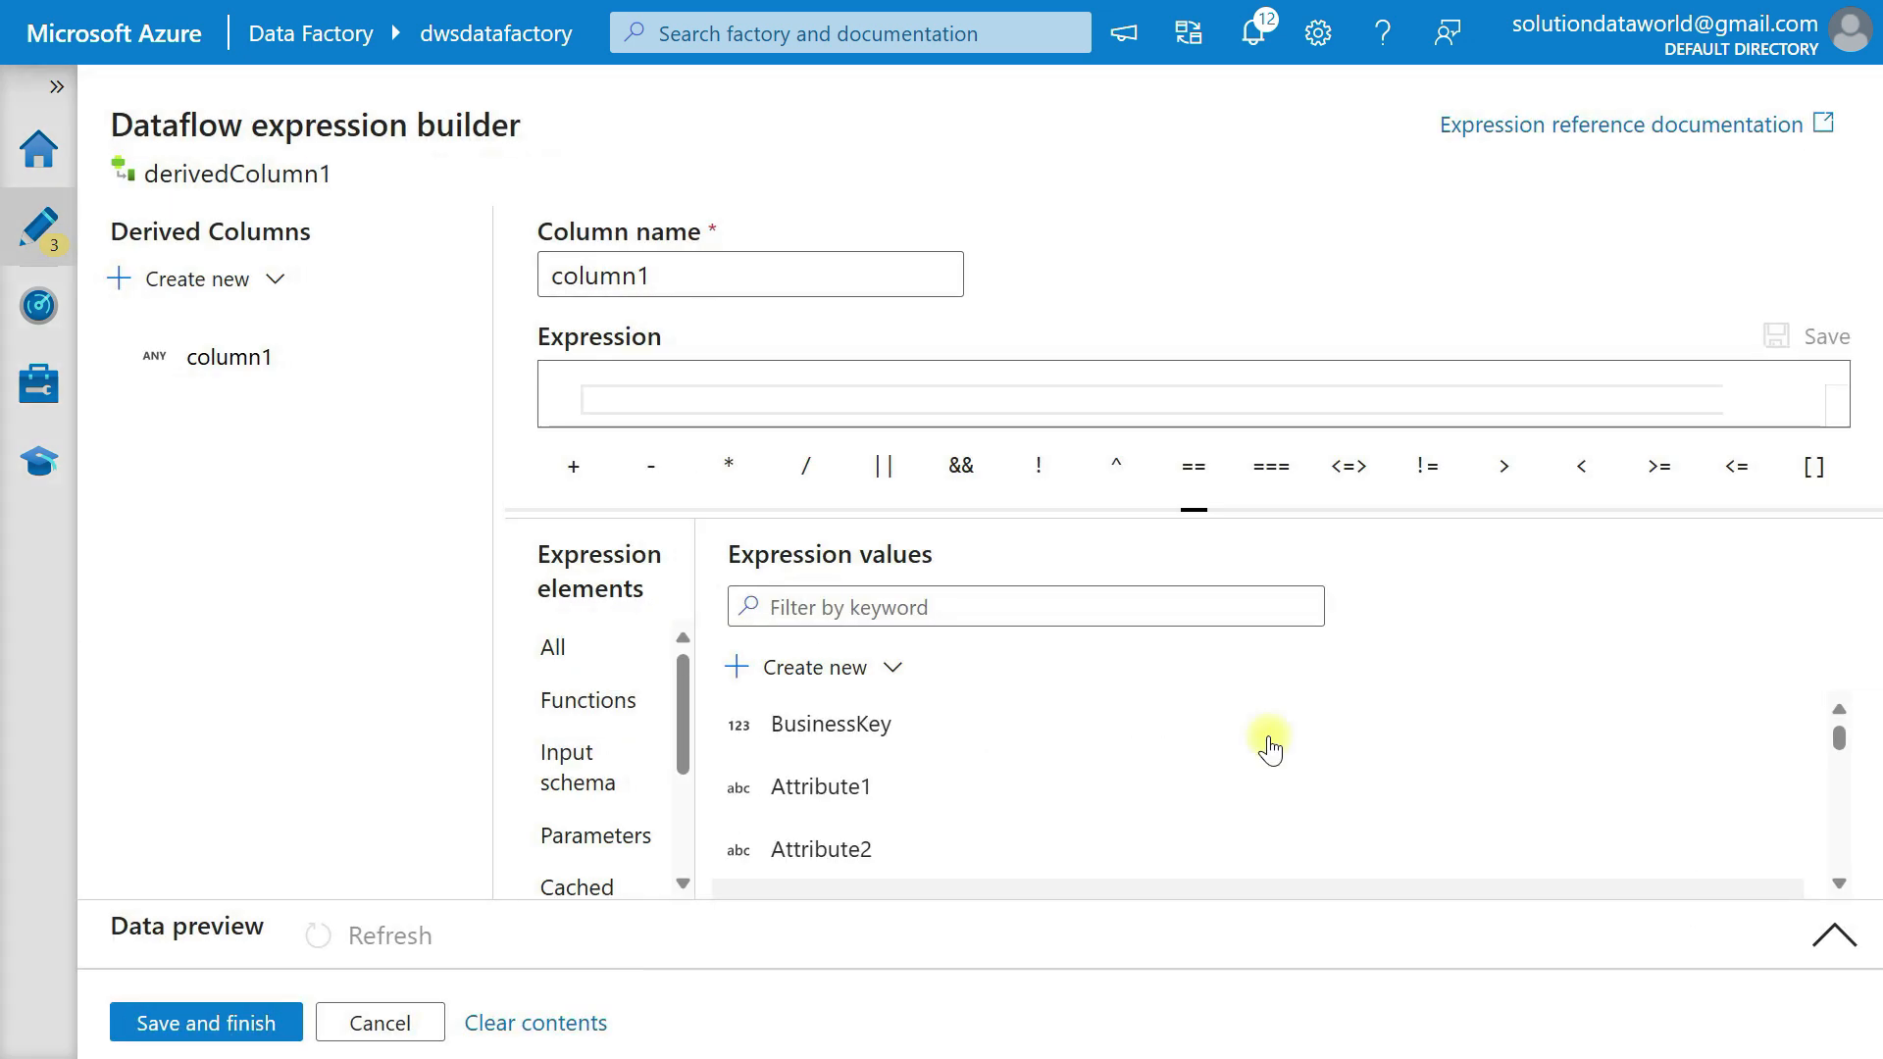
Name the first derived column Drv_EffectiveStartDate.
{"action": "left_click_drag", "start_coordinate": [662, 282], "coordinate": [513, 261]}
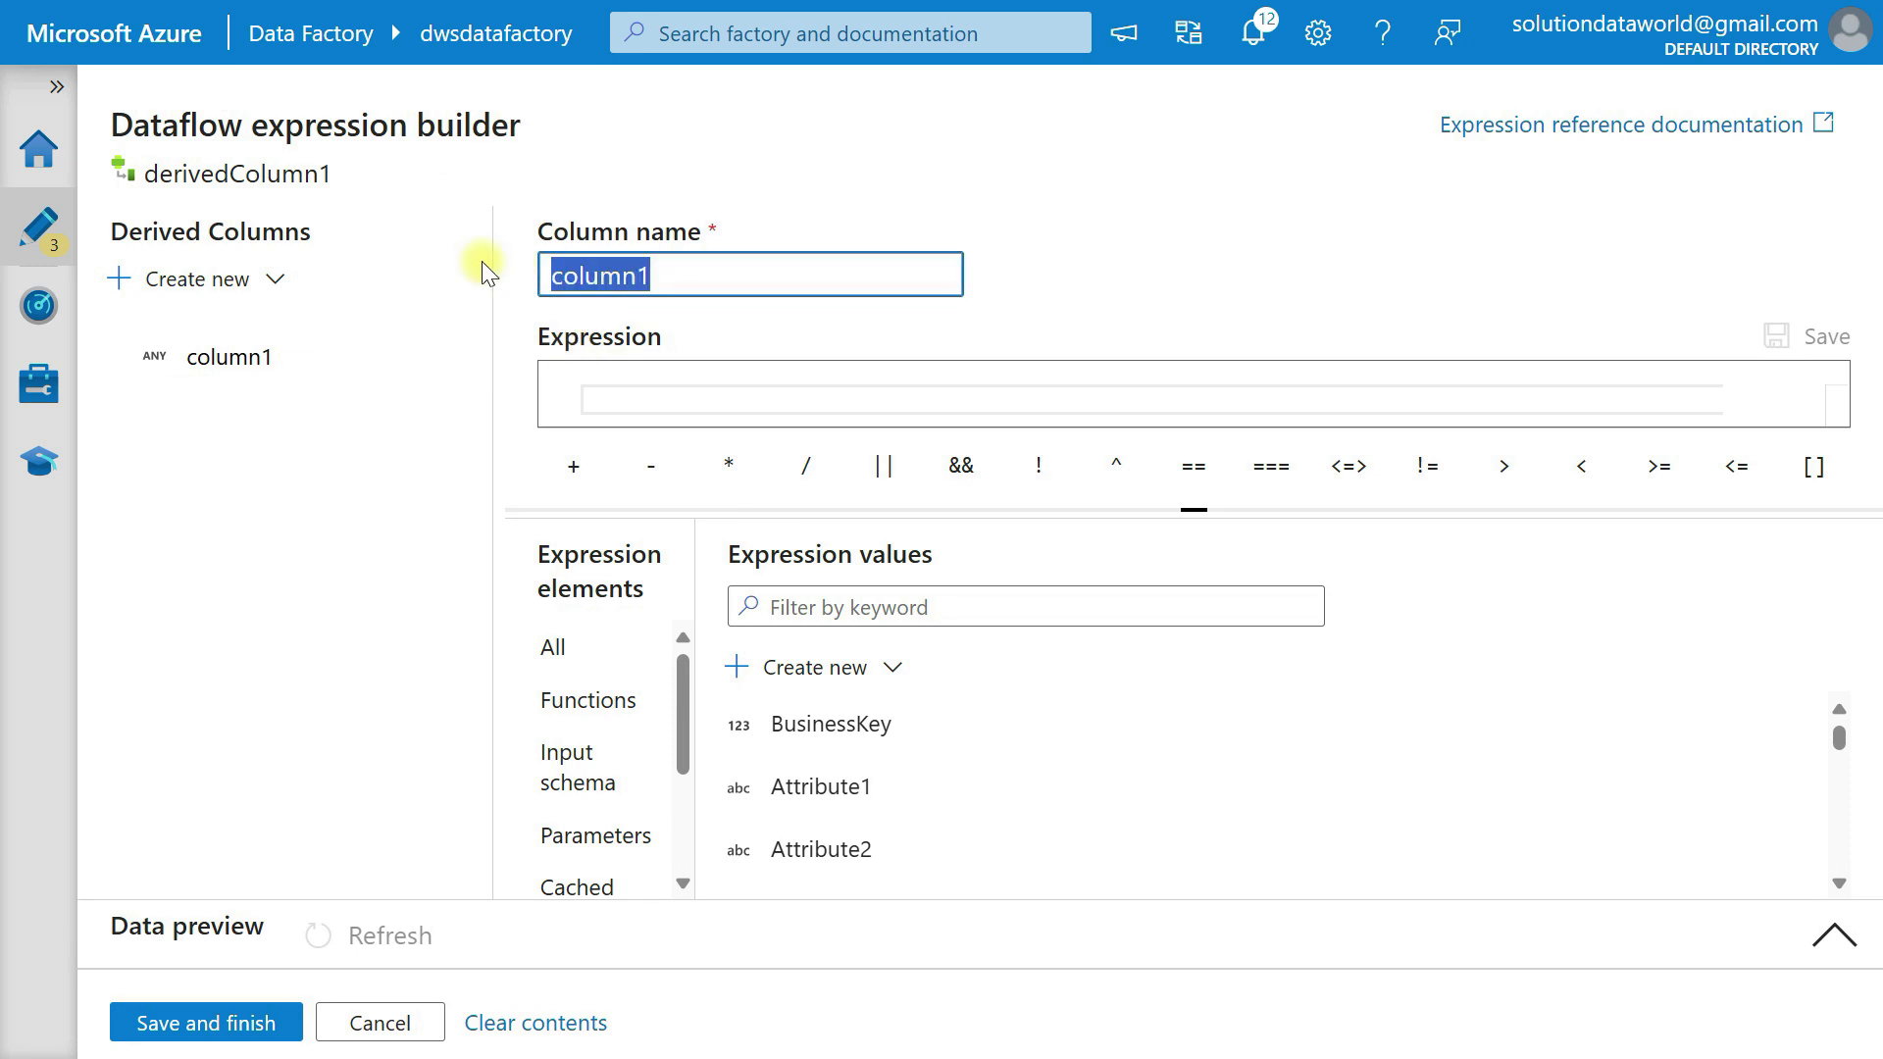
{"action": "key", "text": "Delete"}
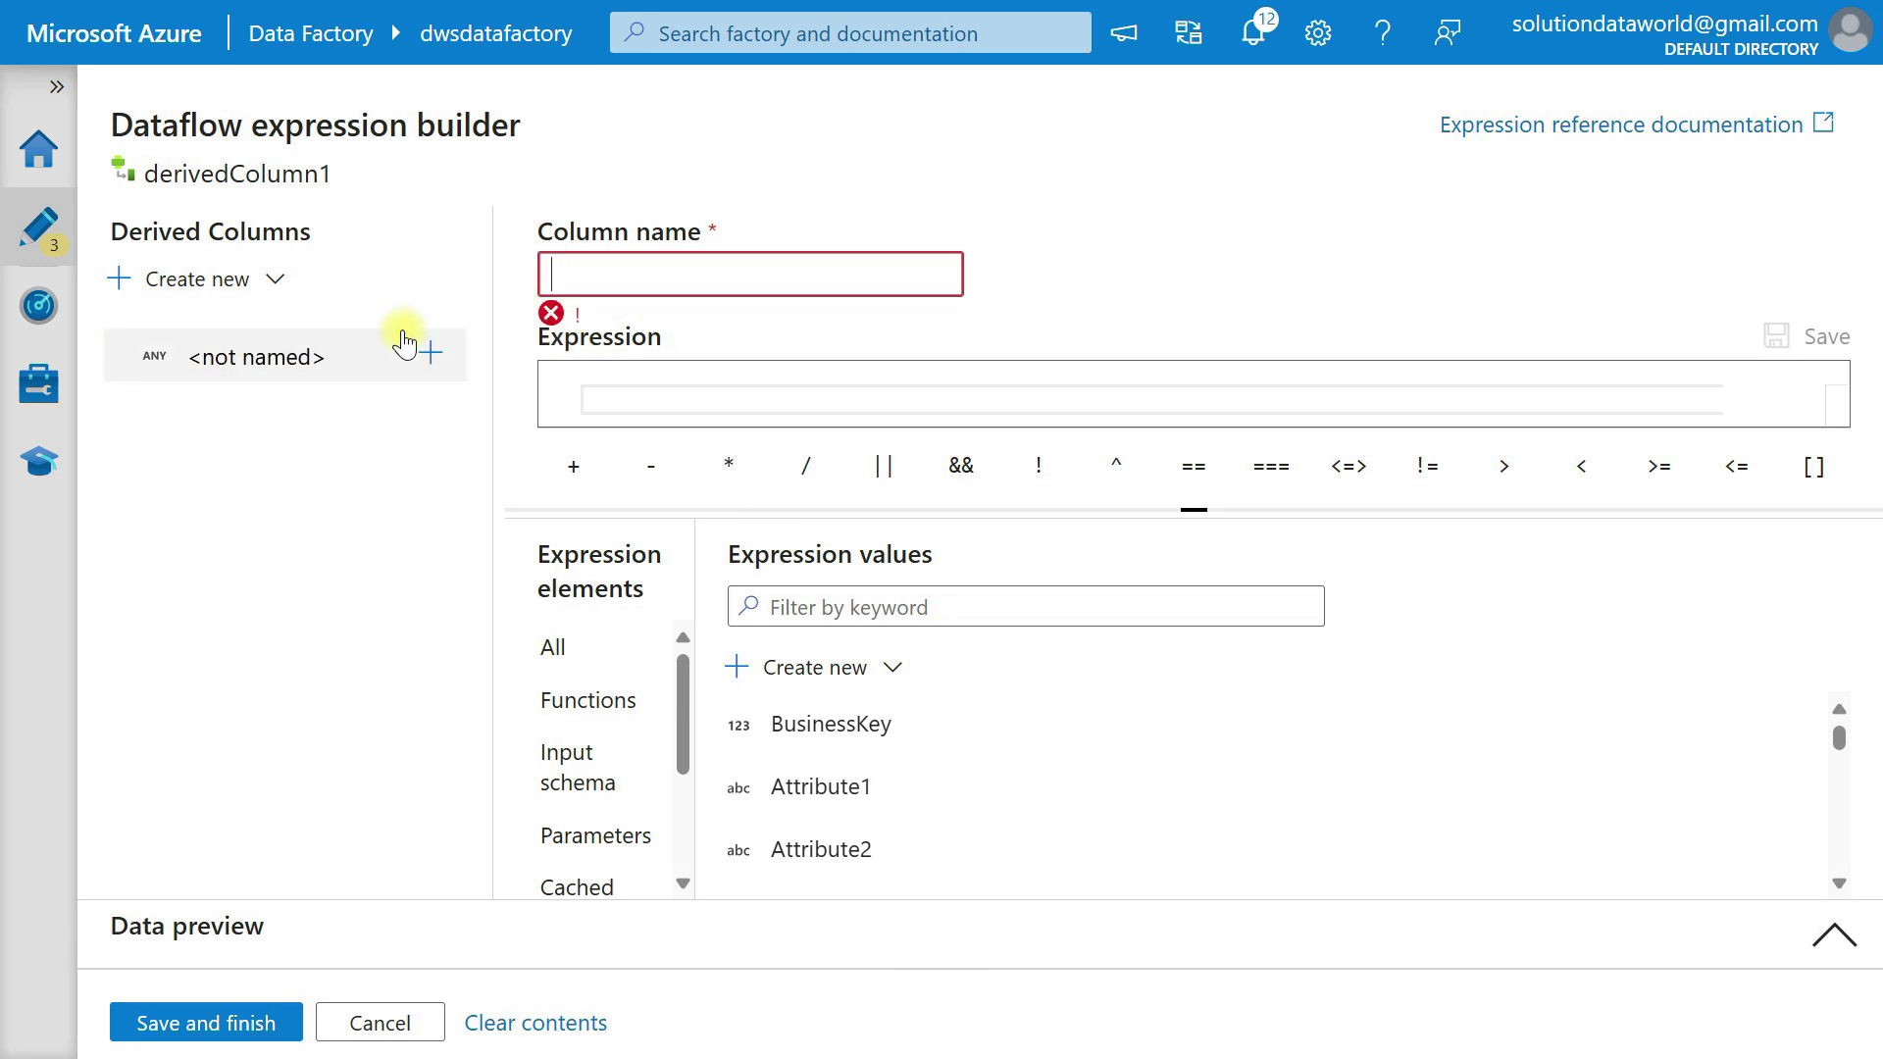
{"action": "type", "text": "De"}
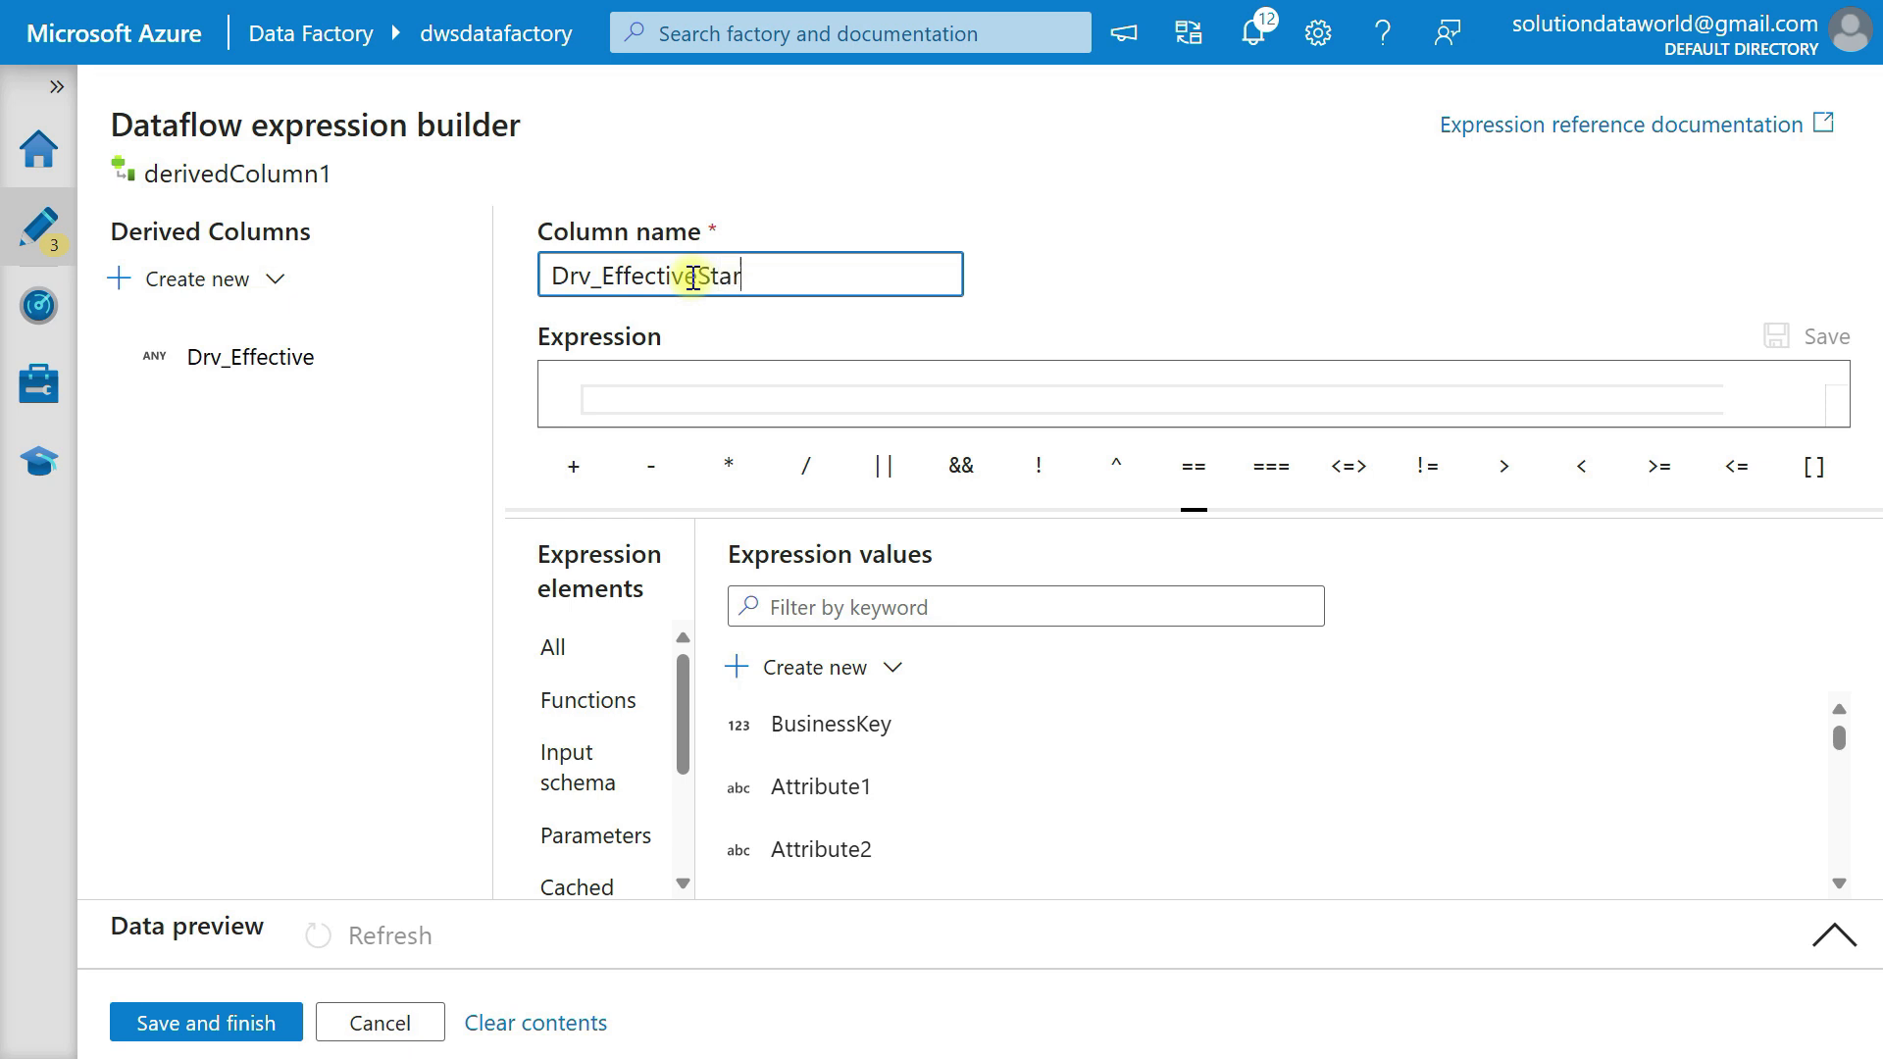
{"action": "key", "text": "Tab"}
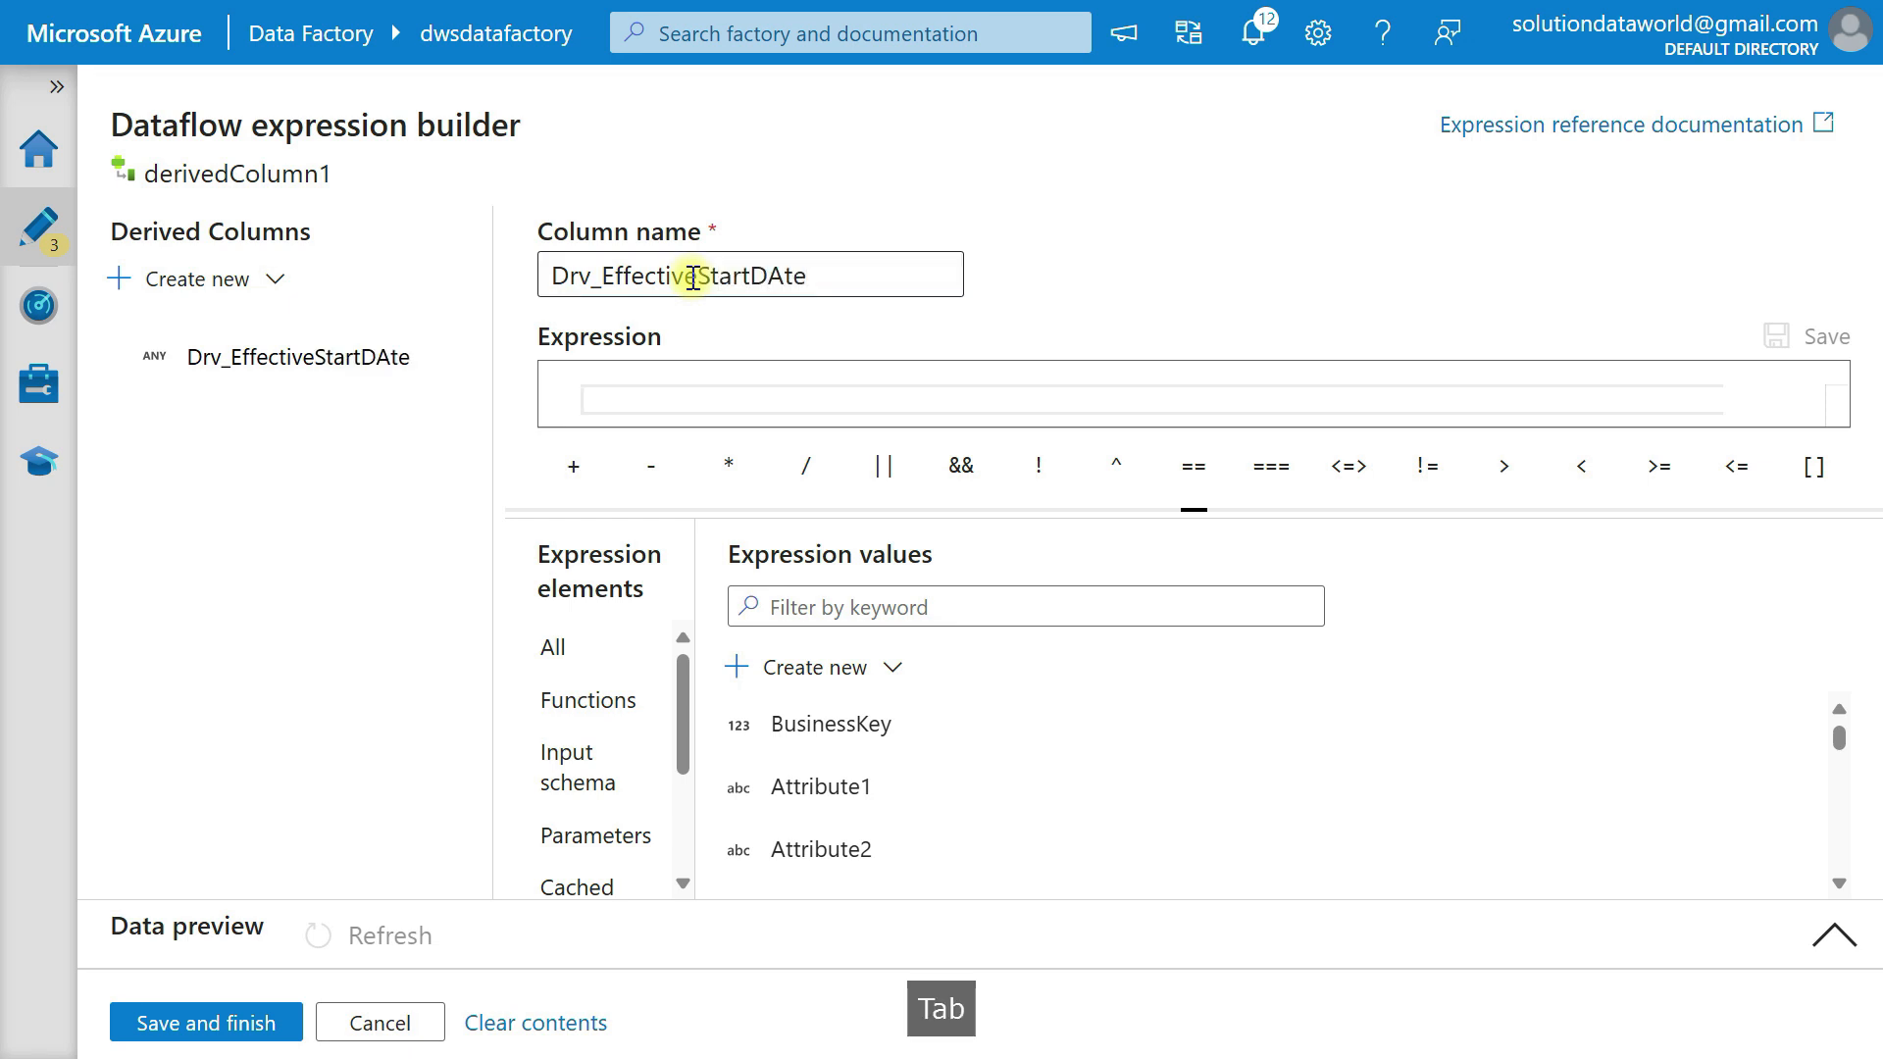
{"action": "left_click", "coordinate": [785, 278]}
{"action": "key", "text": "BackSpace"}
{"action": "type", "text": "a"}
Set the Drv_EffectiveStartDate expression to currentDate() without an argument.
{"action": "left_click", "coordinate": [699, 399]}
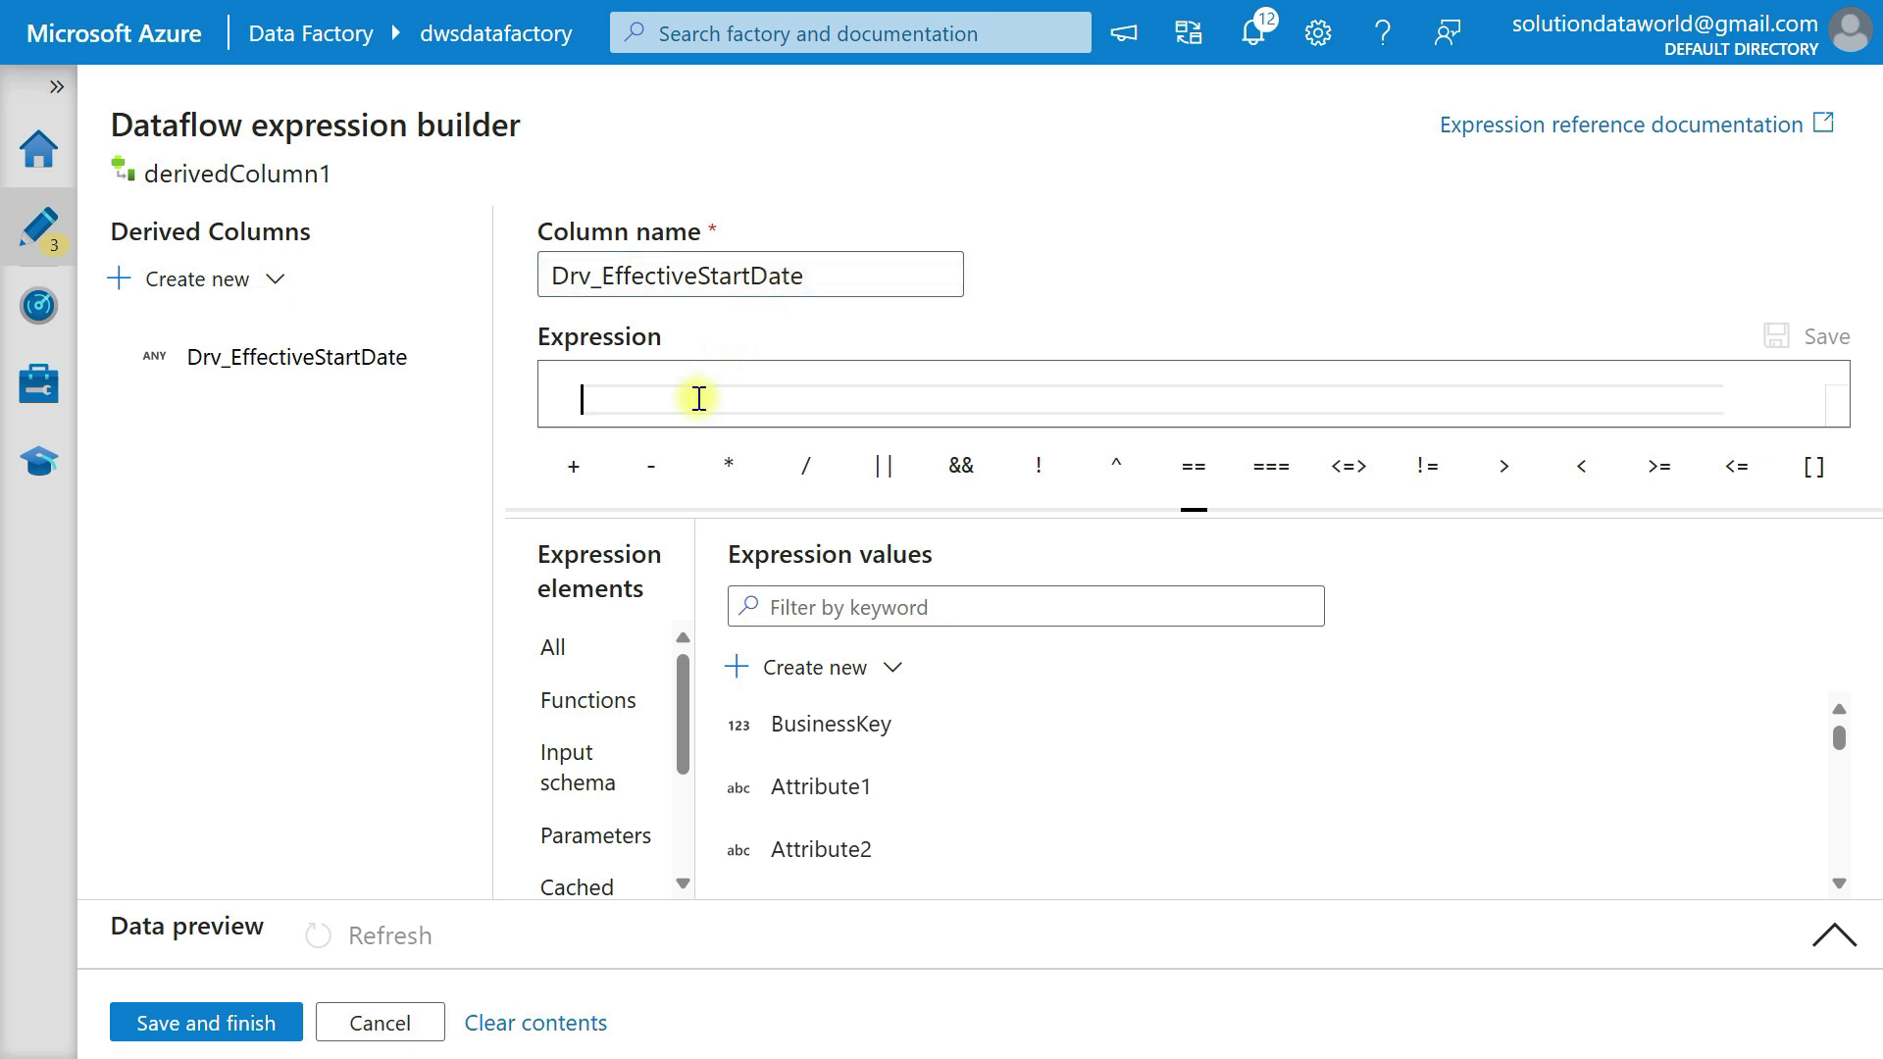
{"action": "type", "text": "cuu"}
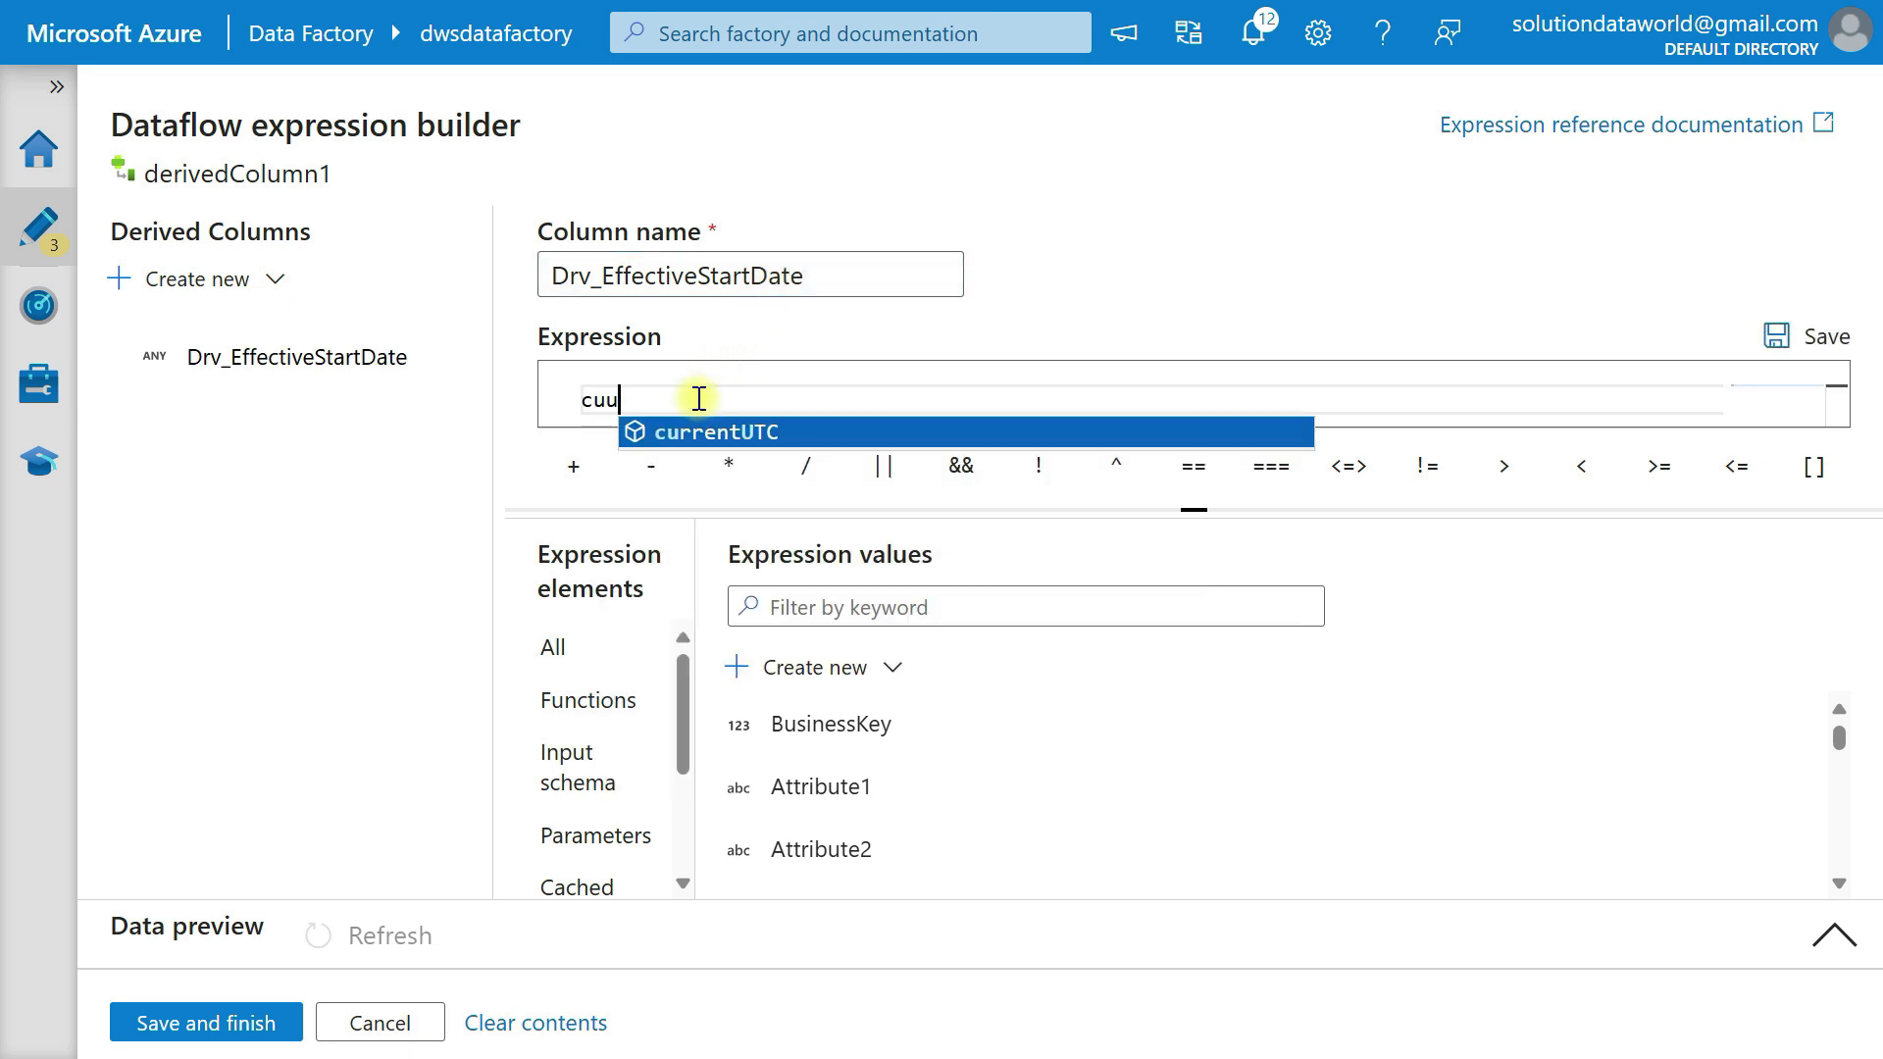
{"action": "key", "text": "BackSpace"}
{"action": "type", "text": "rrentDate(string"}
{"action": "key", "text": "Tab"}
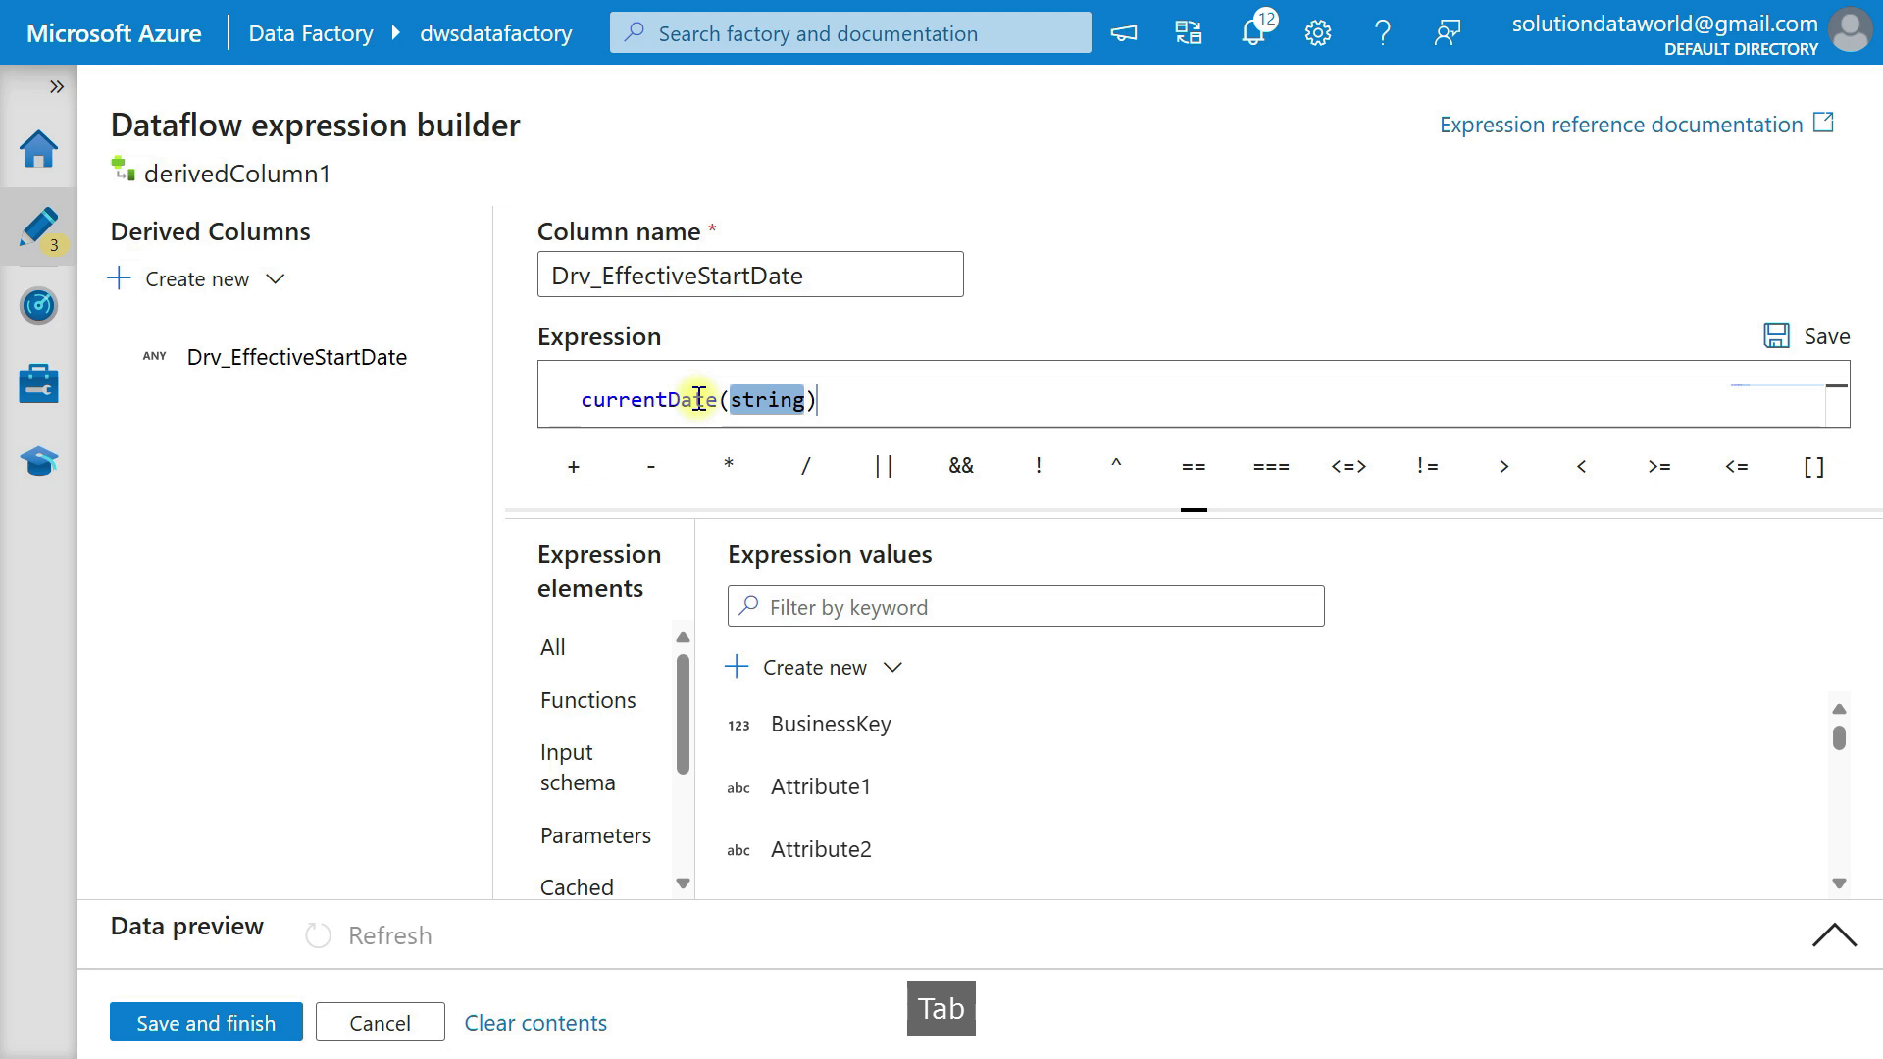
{"action": "key", "text": "Delete"}
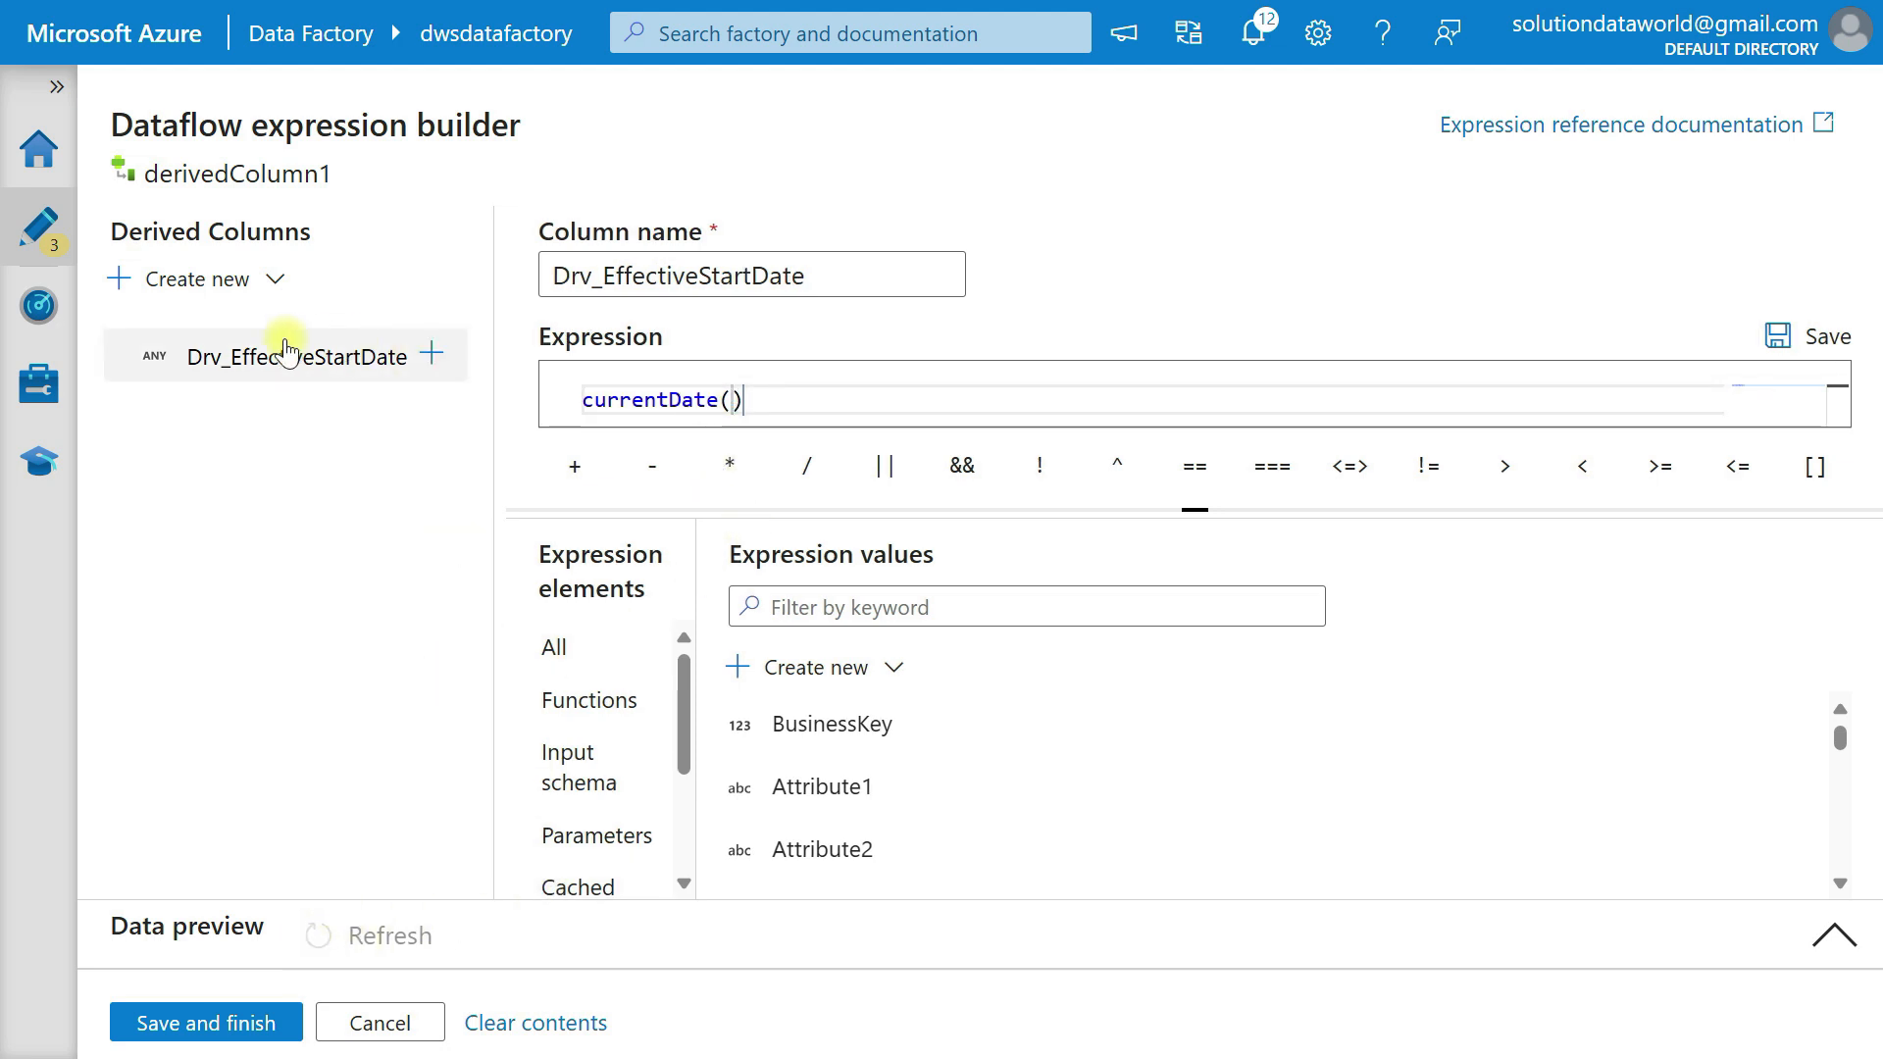
Create a second derived column and name it drv_EffectiveEndDate.
{"action": "left_click", "coordinate": [232, 284]}
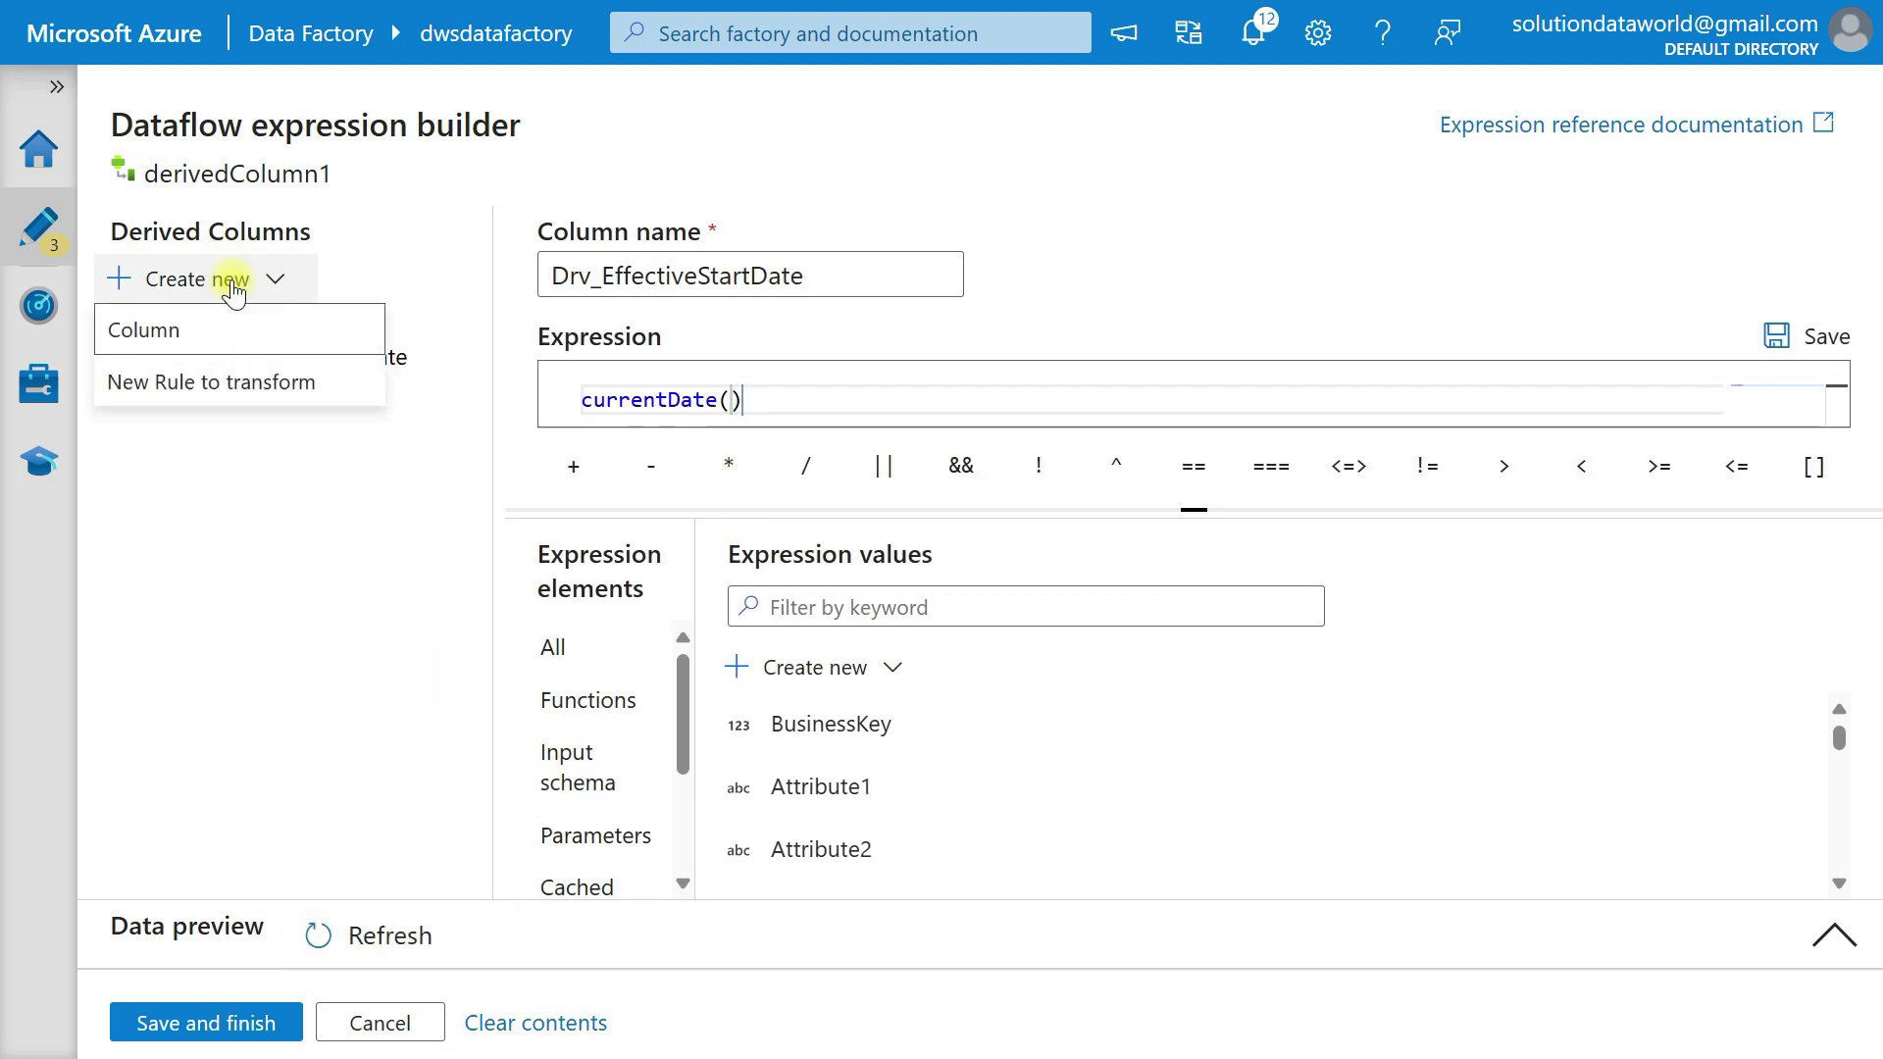
{"action": "left_click", "coordinate": [261, 336]}
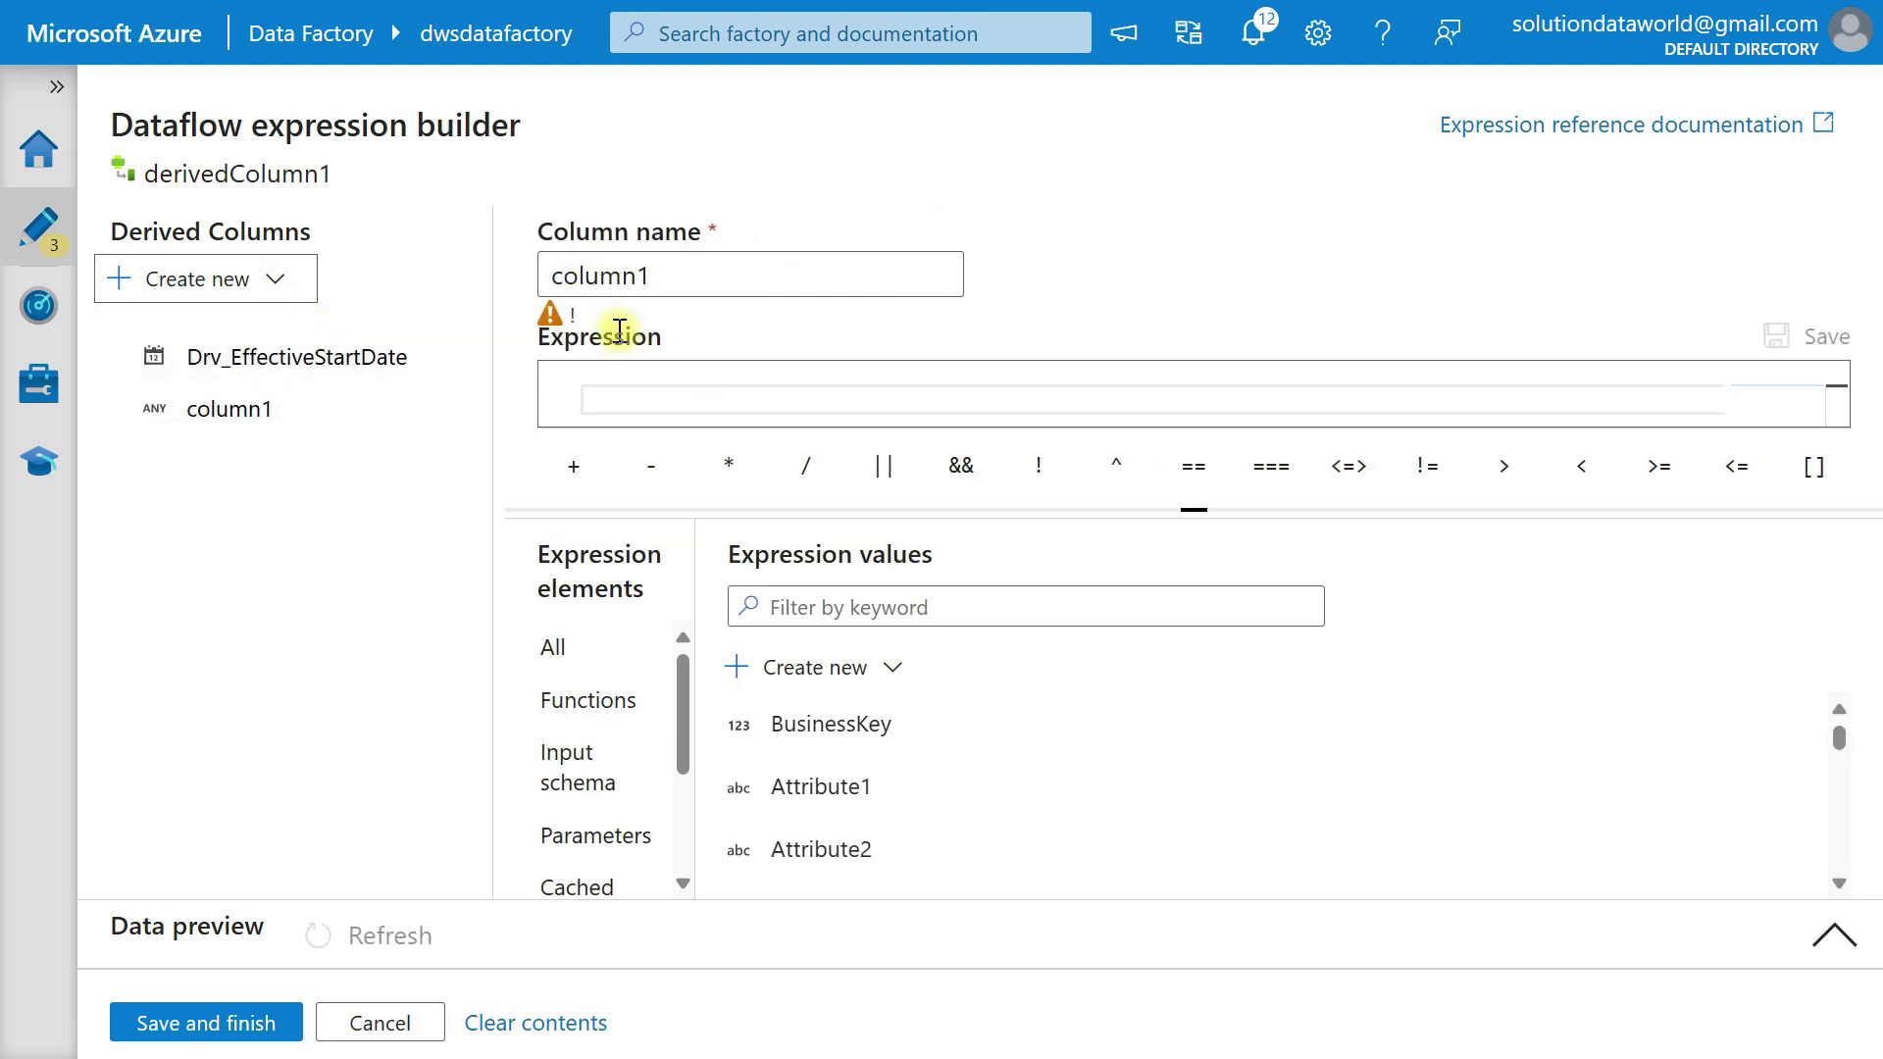
{"action": "left_click_drag", "start_coordinate": [778, 274], "coordinate": [491, 285]}
{"action": "type", "text": "dr"}
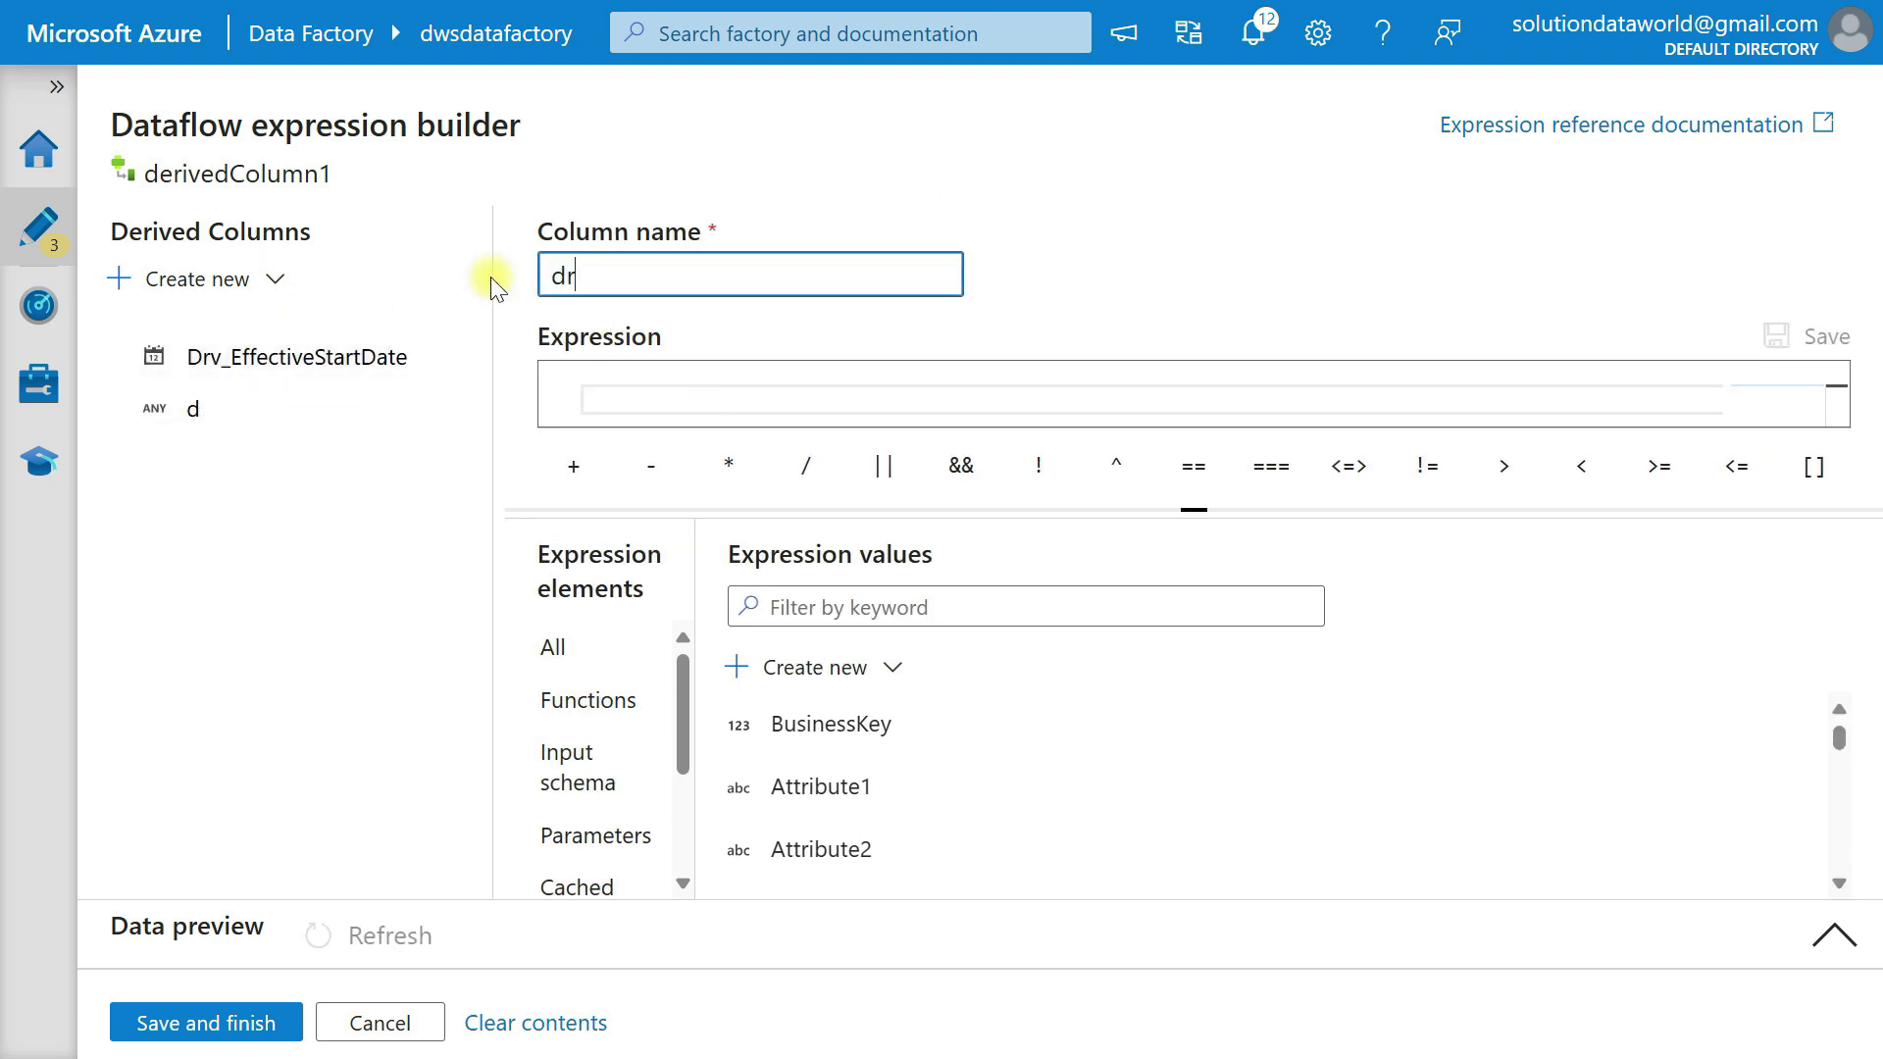
{"action": "type", "text": "v_EffectiveEndDate"}
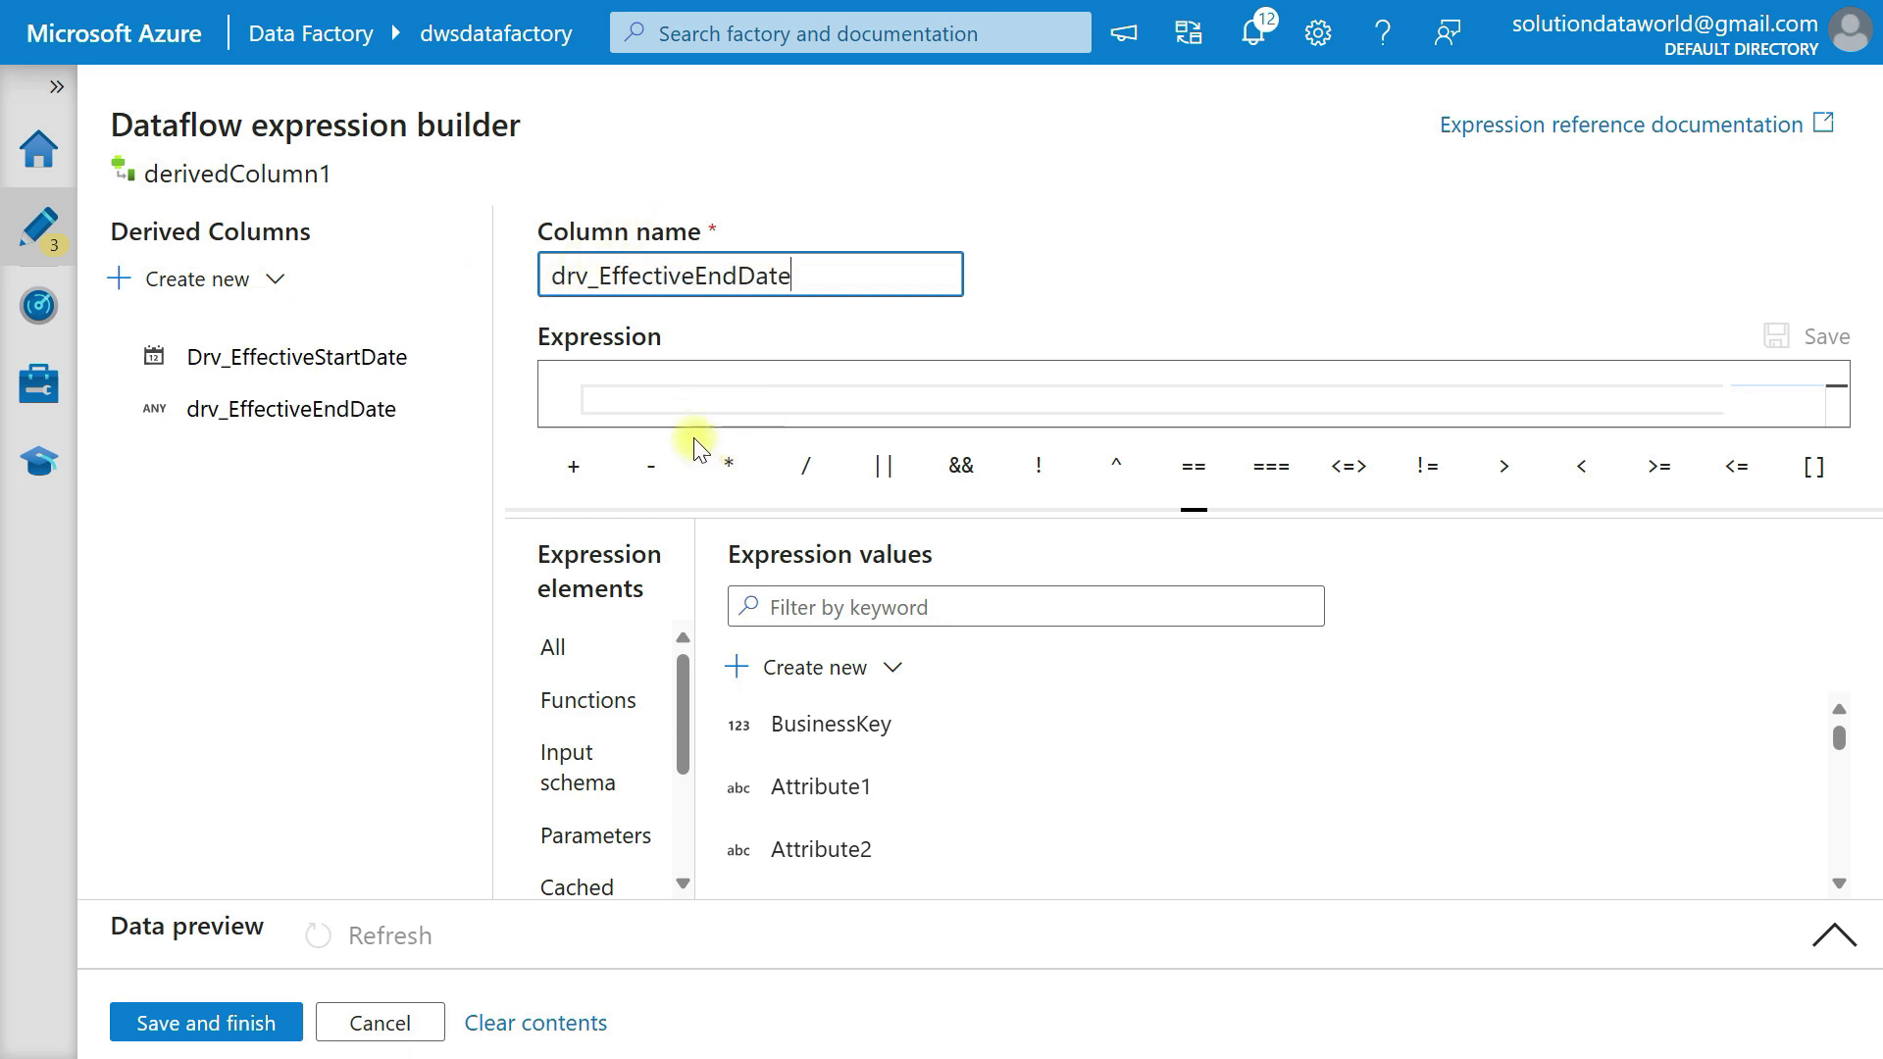
Begin a quoted string literal as the expression for drv_EffectiveEndDate.
{"action": "left_click", "coordinate": [655, 406]}
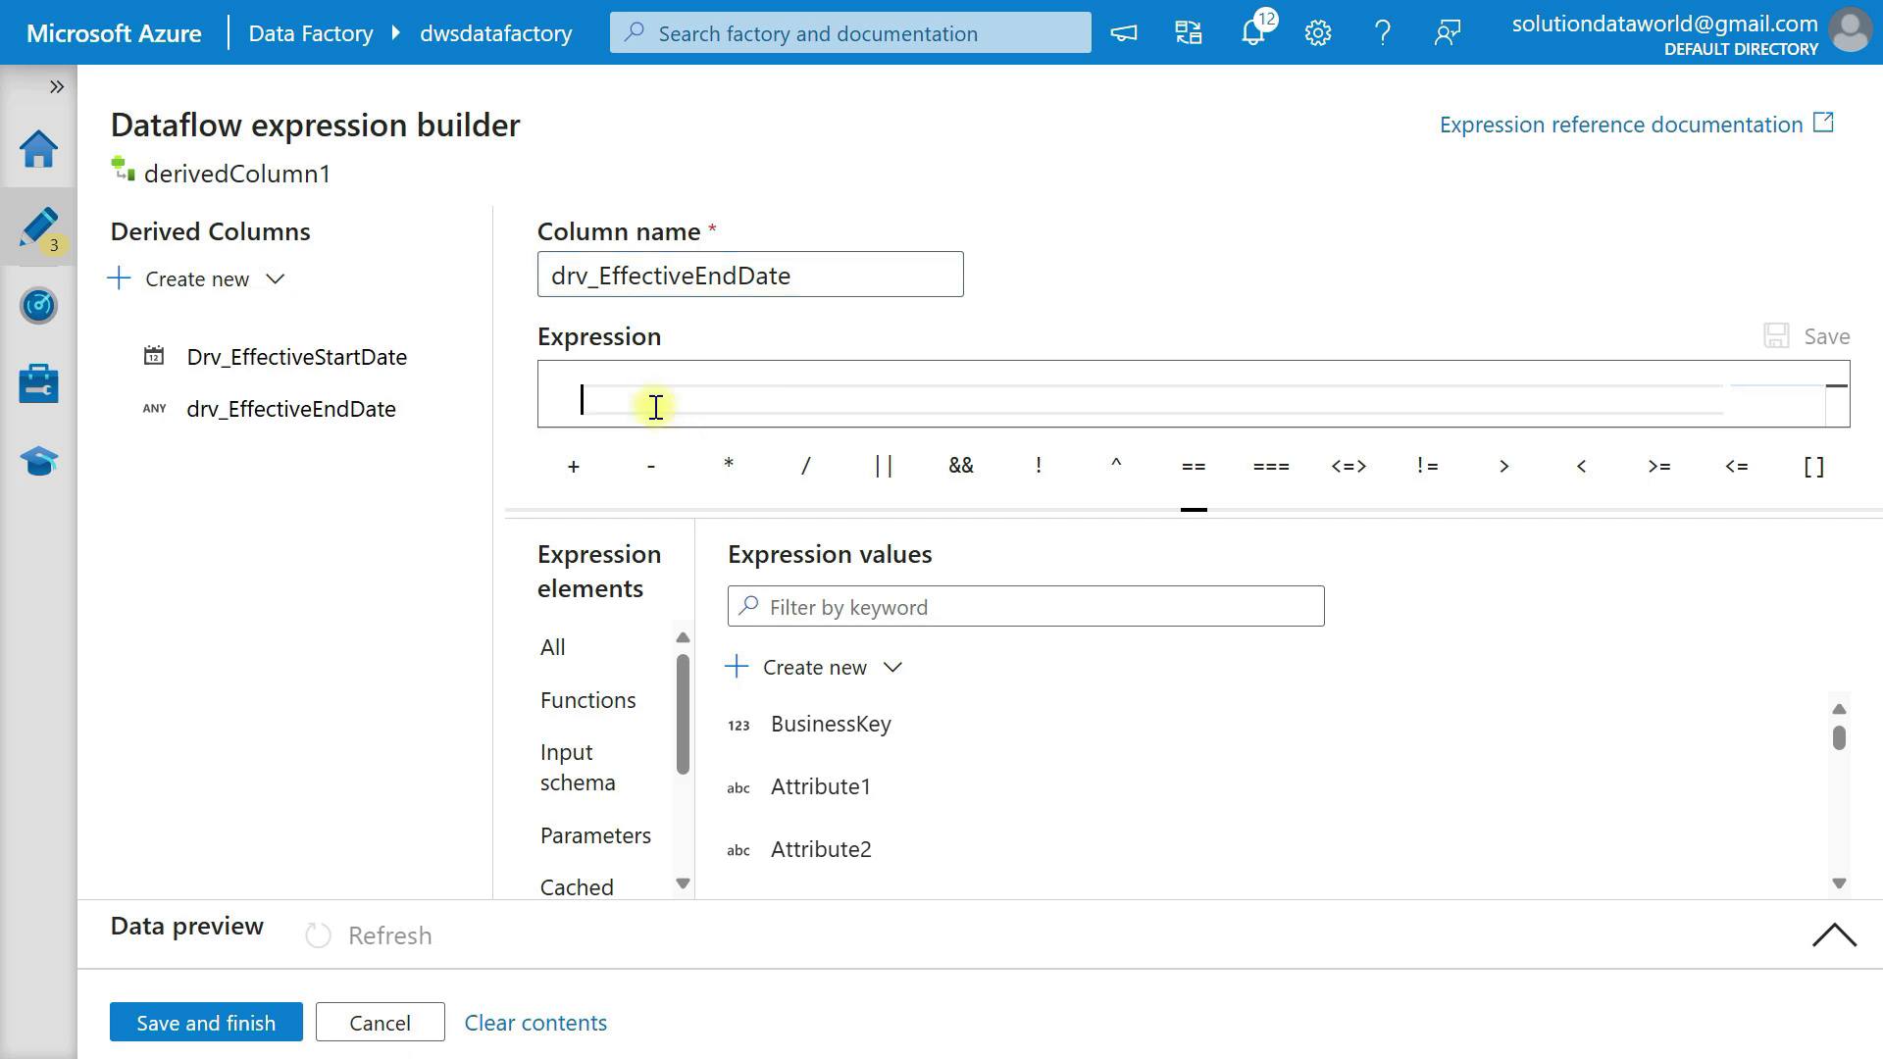
{"action": "type", "text": "'9999-12-31"}
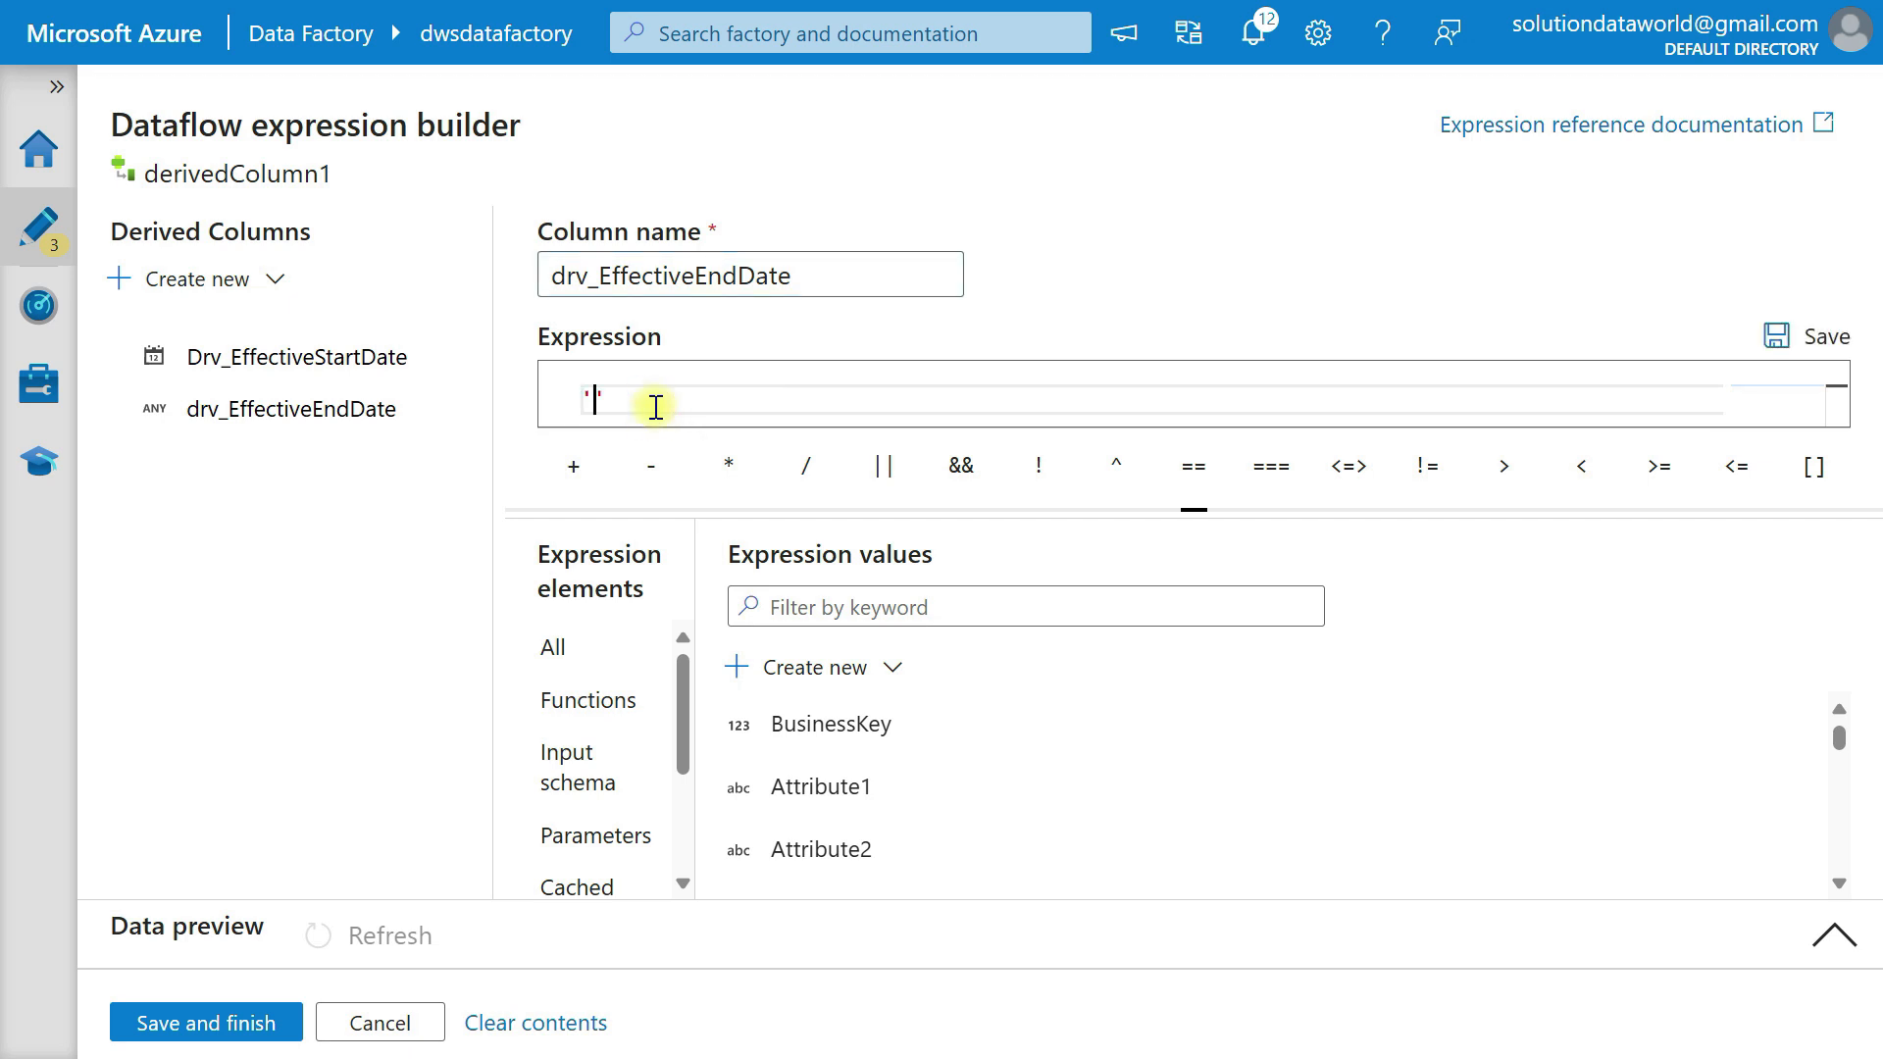
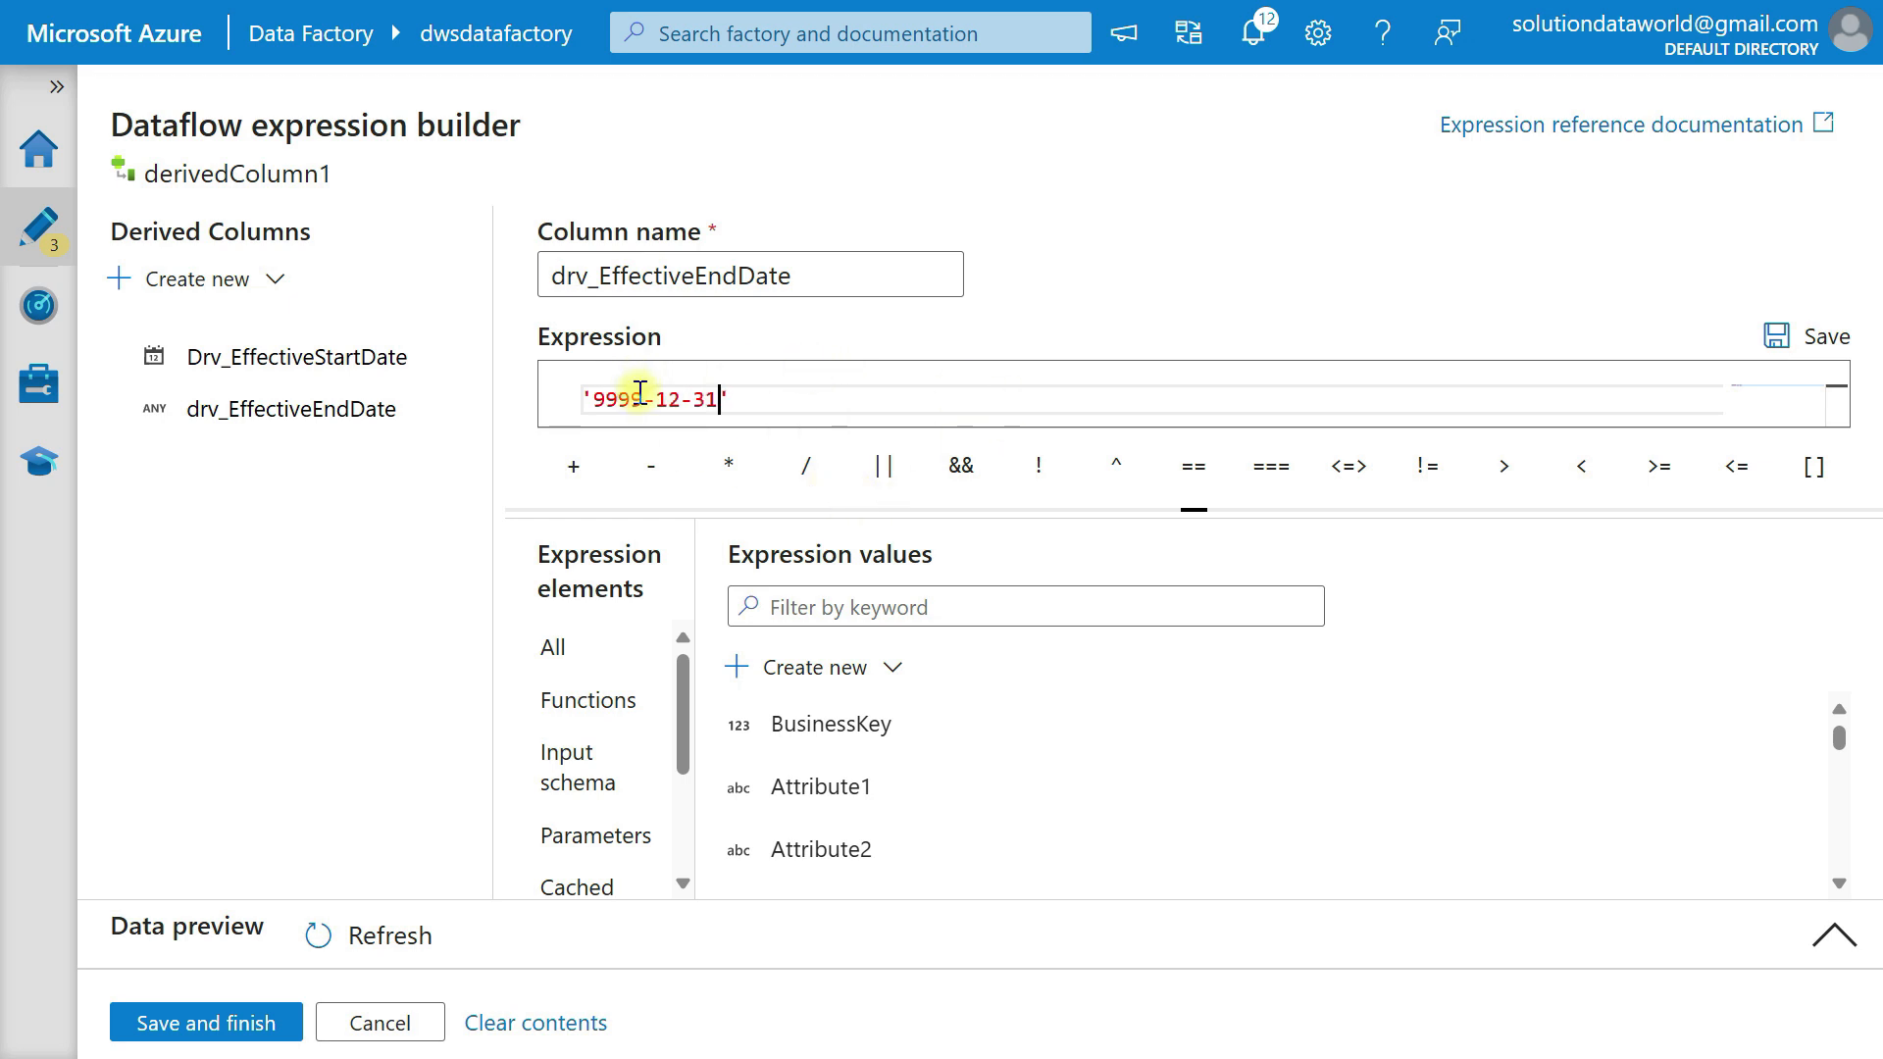
Change the date literal in the drv_EffectiveEndDate expression to '9000-12-31'.
{"action": "left_click", "coordinate": [642, 398]}
{"action": "key", "text": "BackSpace"}
{"action": "key", "text": "BackSpace"}
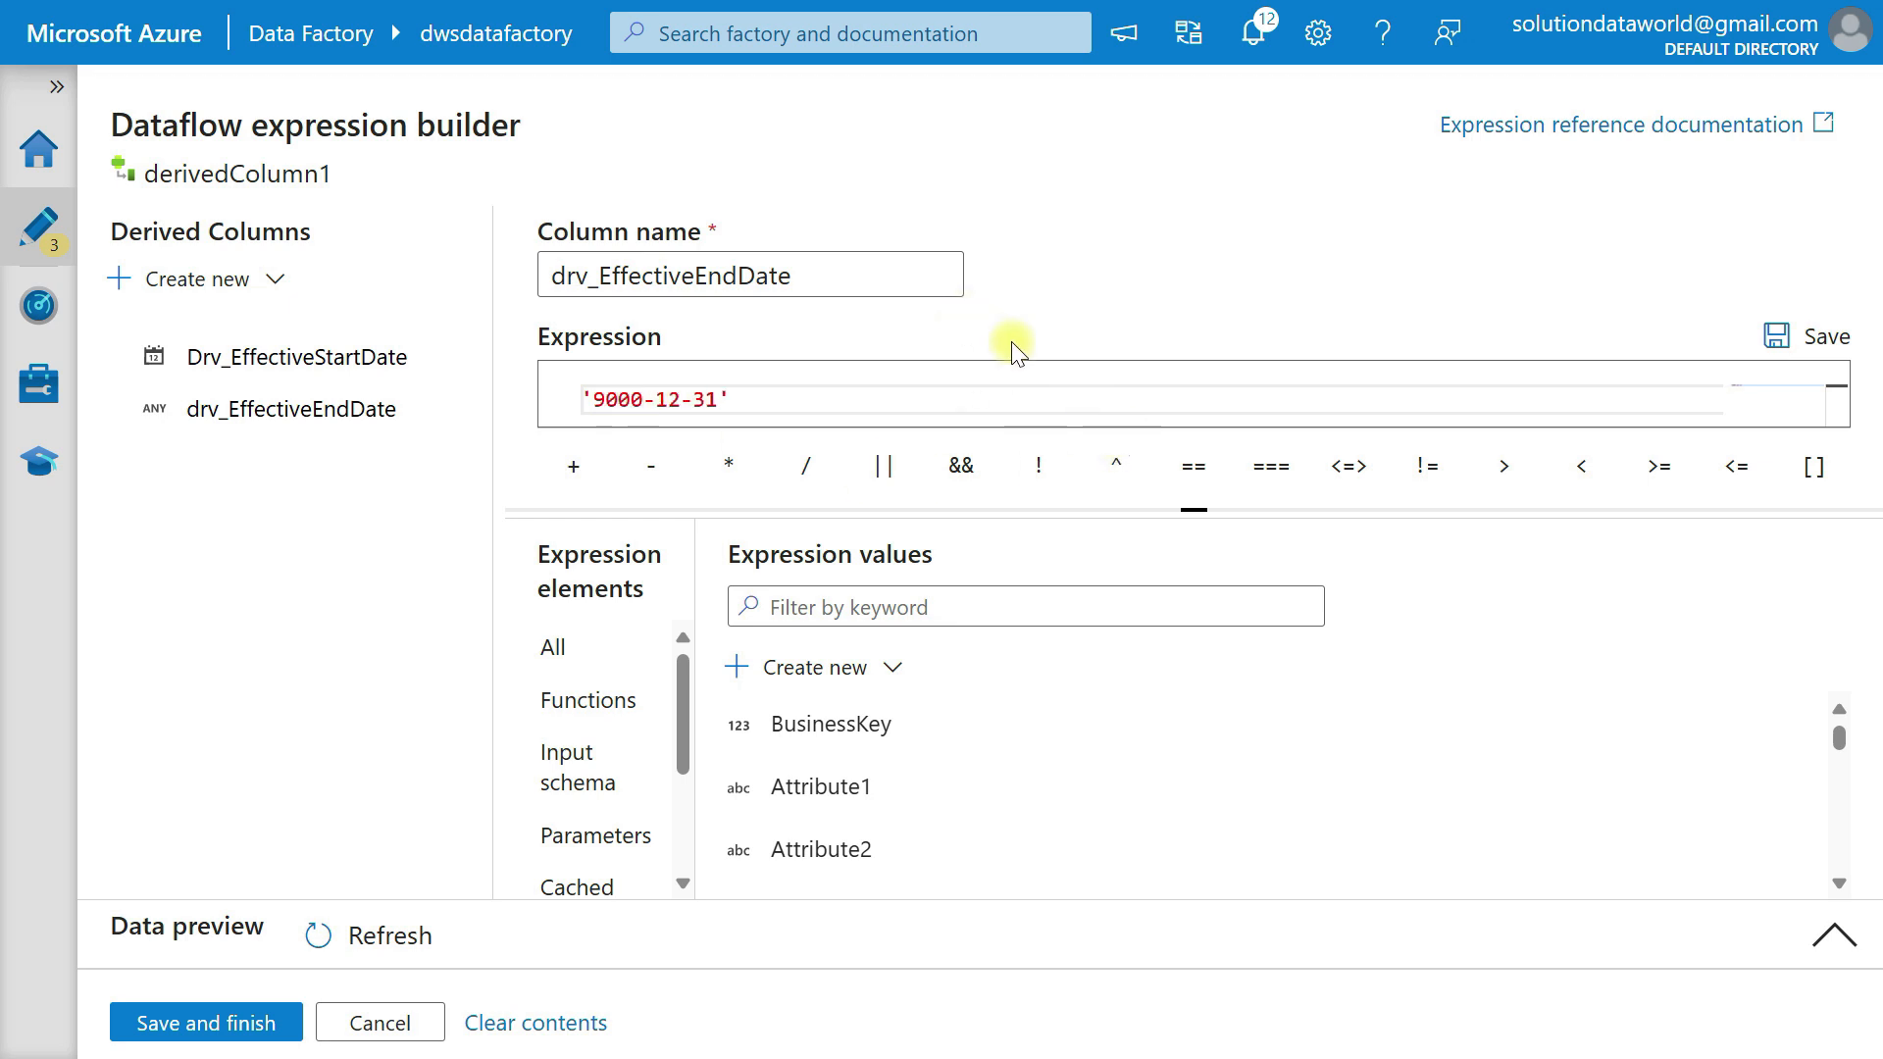
Wrap the '9000-12-31' literal in a toDate function as its string argument.
{"action": "double_click", "coordinate": [589, 396]}
{"action": "key", "text": "Left"}
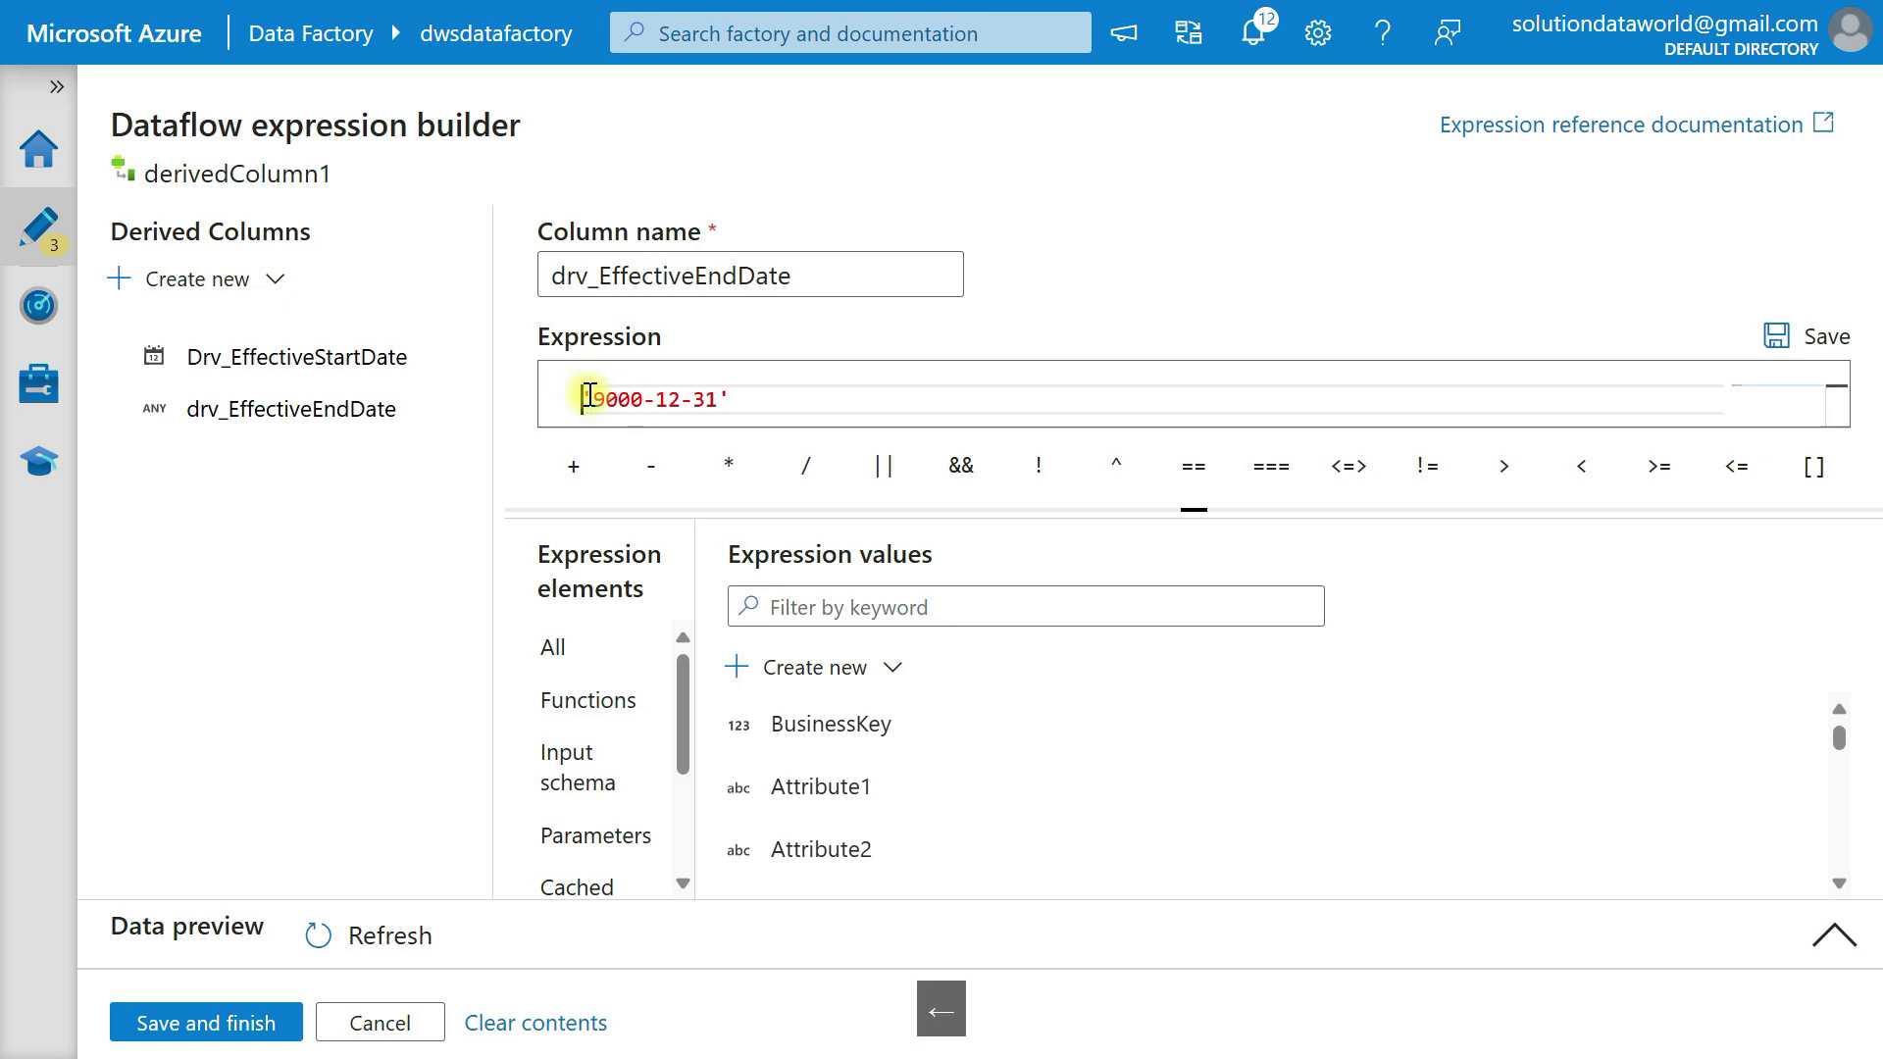
{"action": "type", "text": "toDa"}
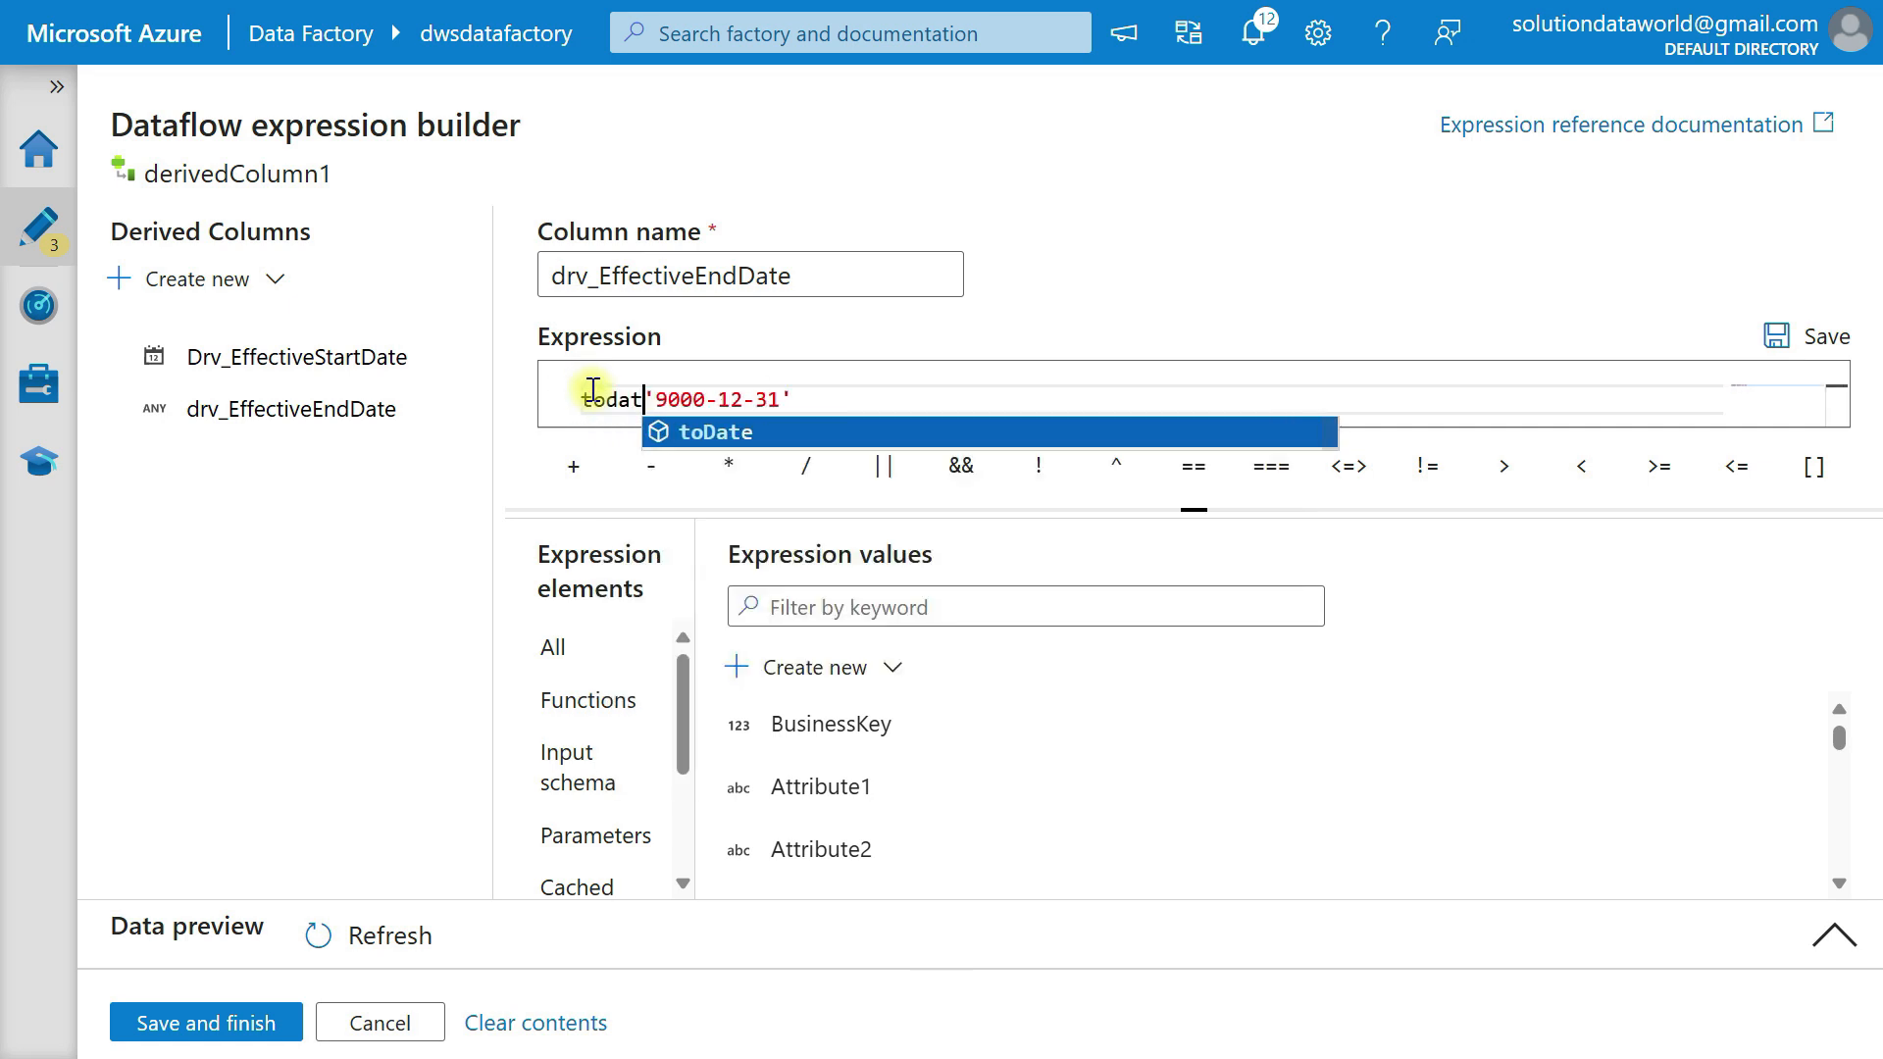
{"action": "key", "text": "Tab"}
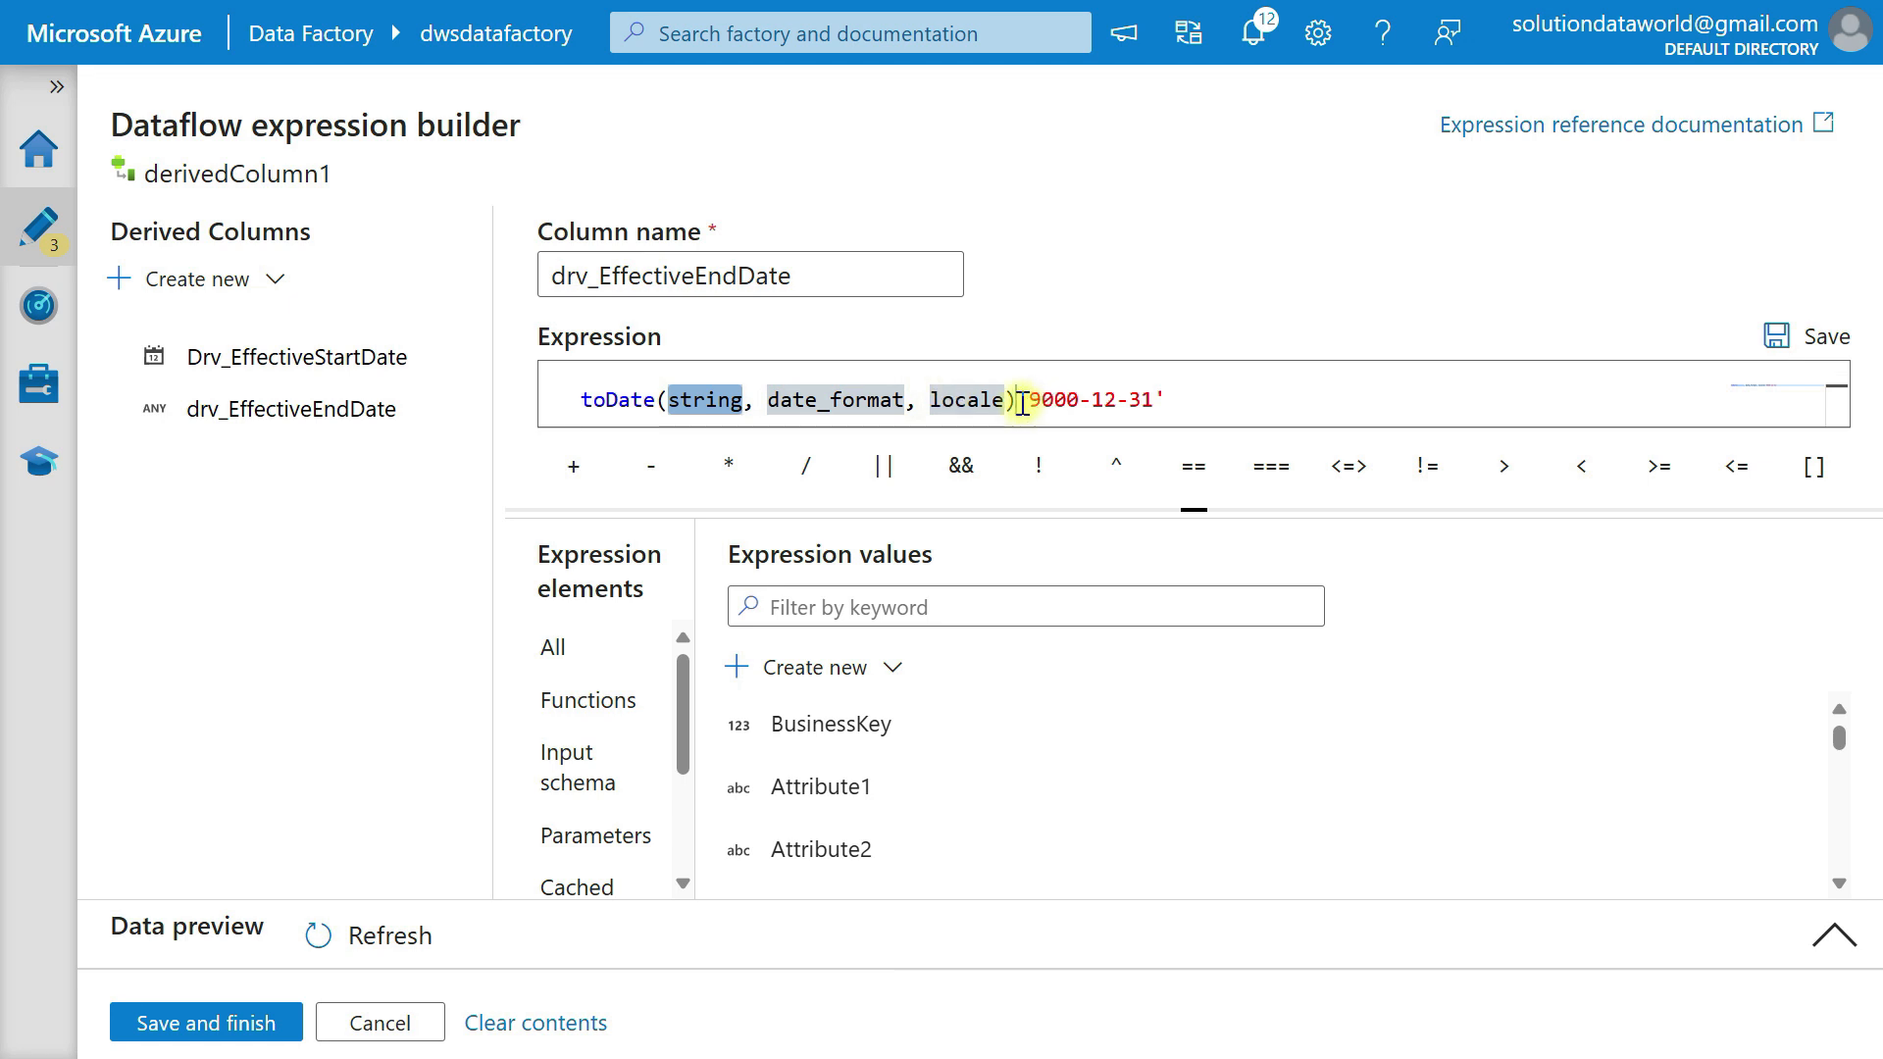
{"action": "left_click", "coordinate": [1020, 395]}
{"action": "left_click_drag", "start_coordinate": [1020, 395], "coordinate": [1239, 393]}
{"action": "key", "text": "ctrl+x"}
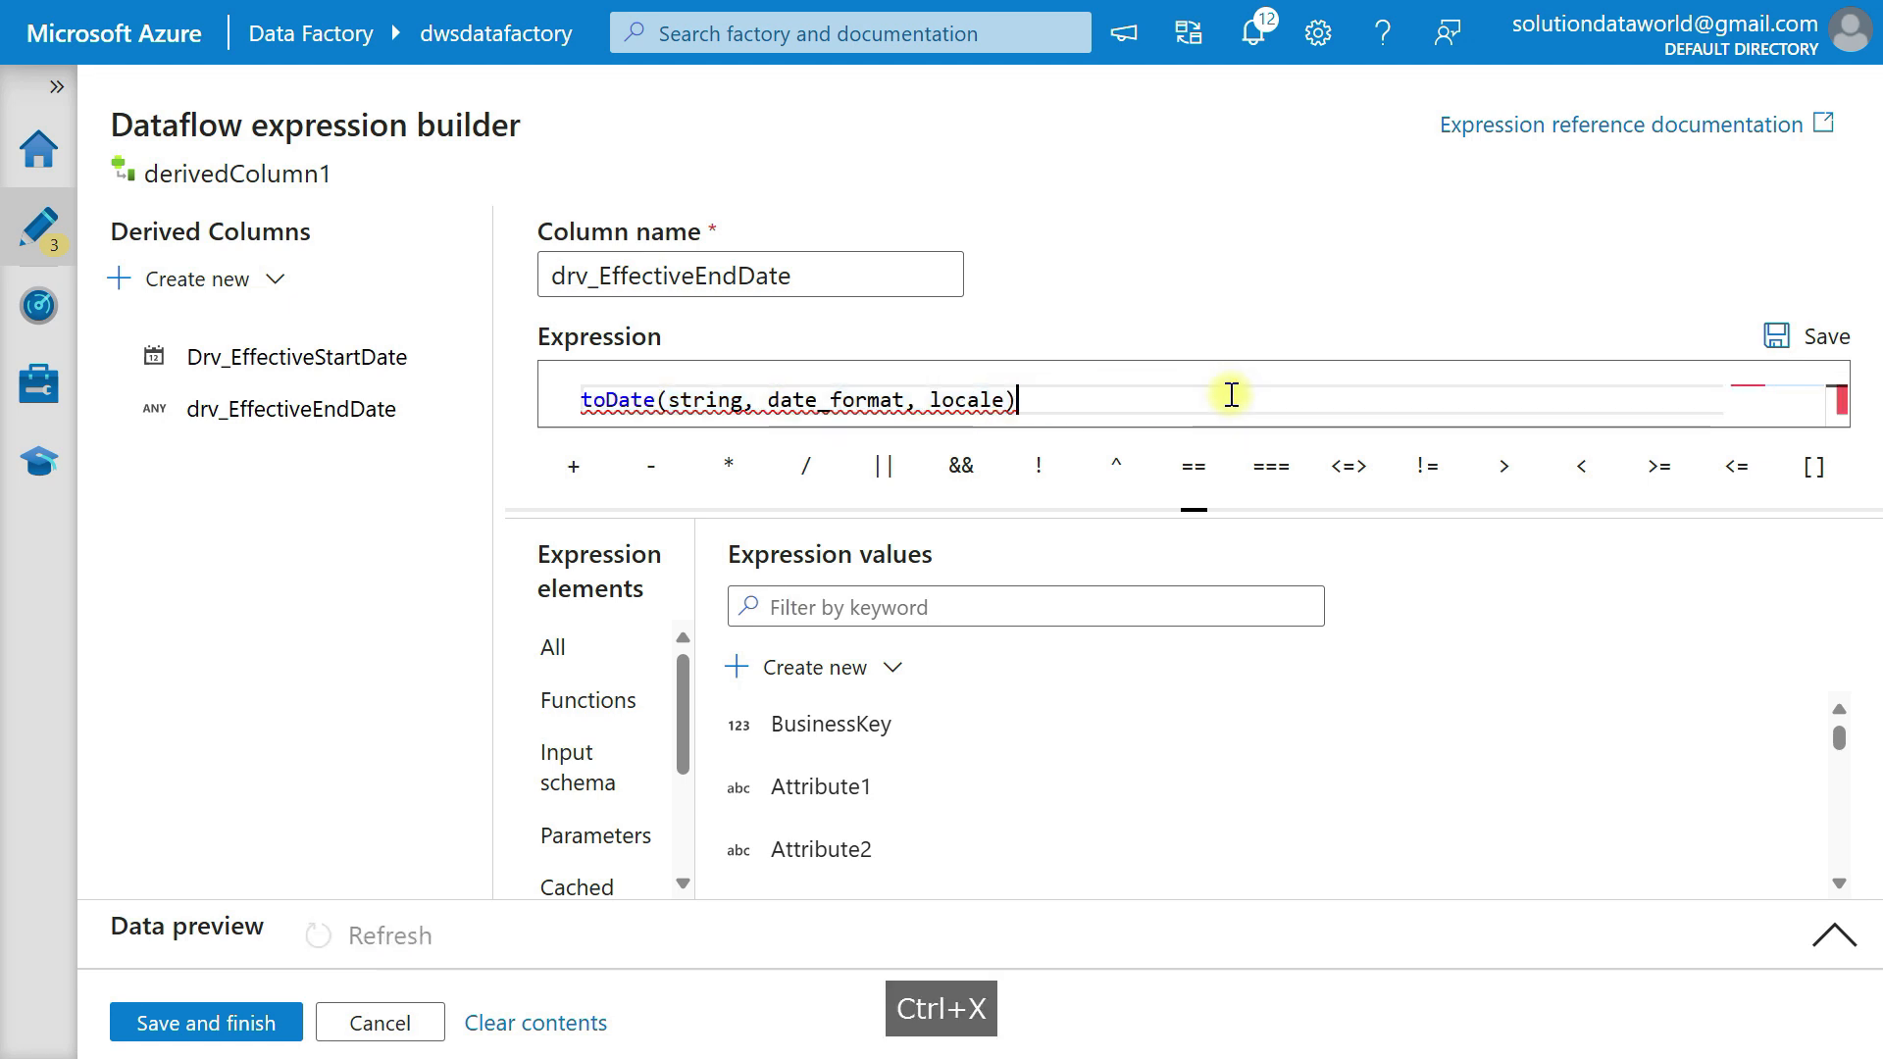
{"action": "left_click", "coordinate": [748, 399]}
{"action": "double_click", "coordinate": [748, 399]}
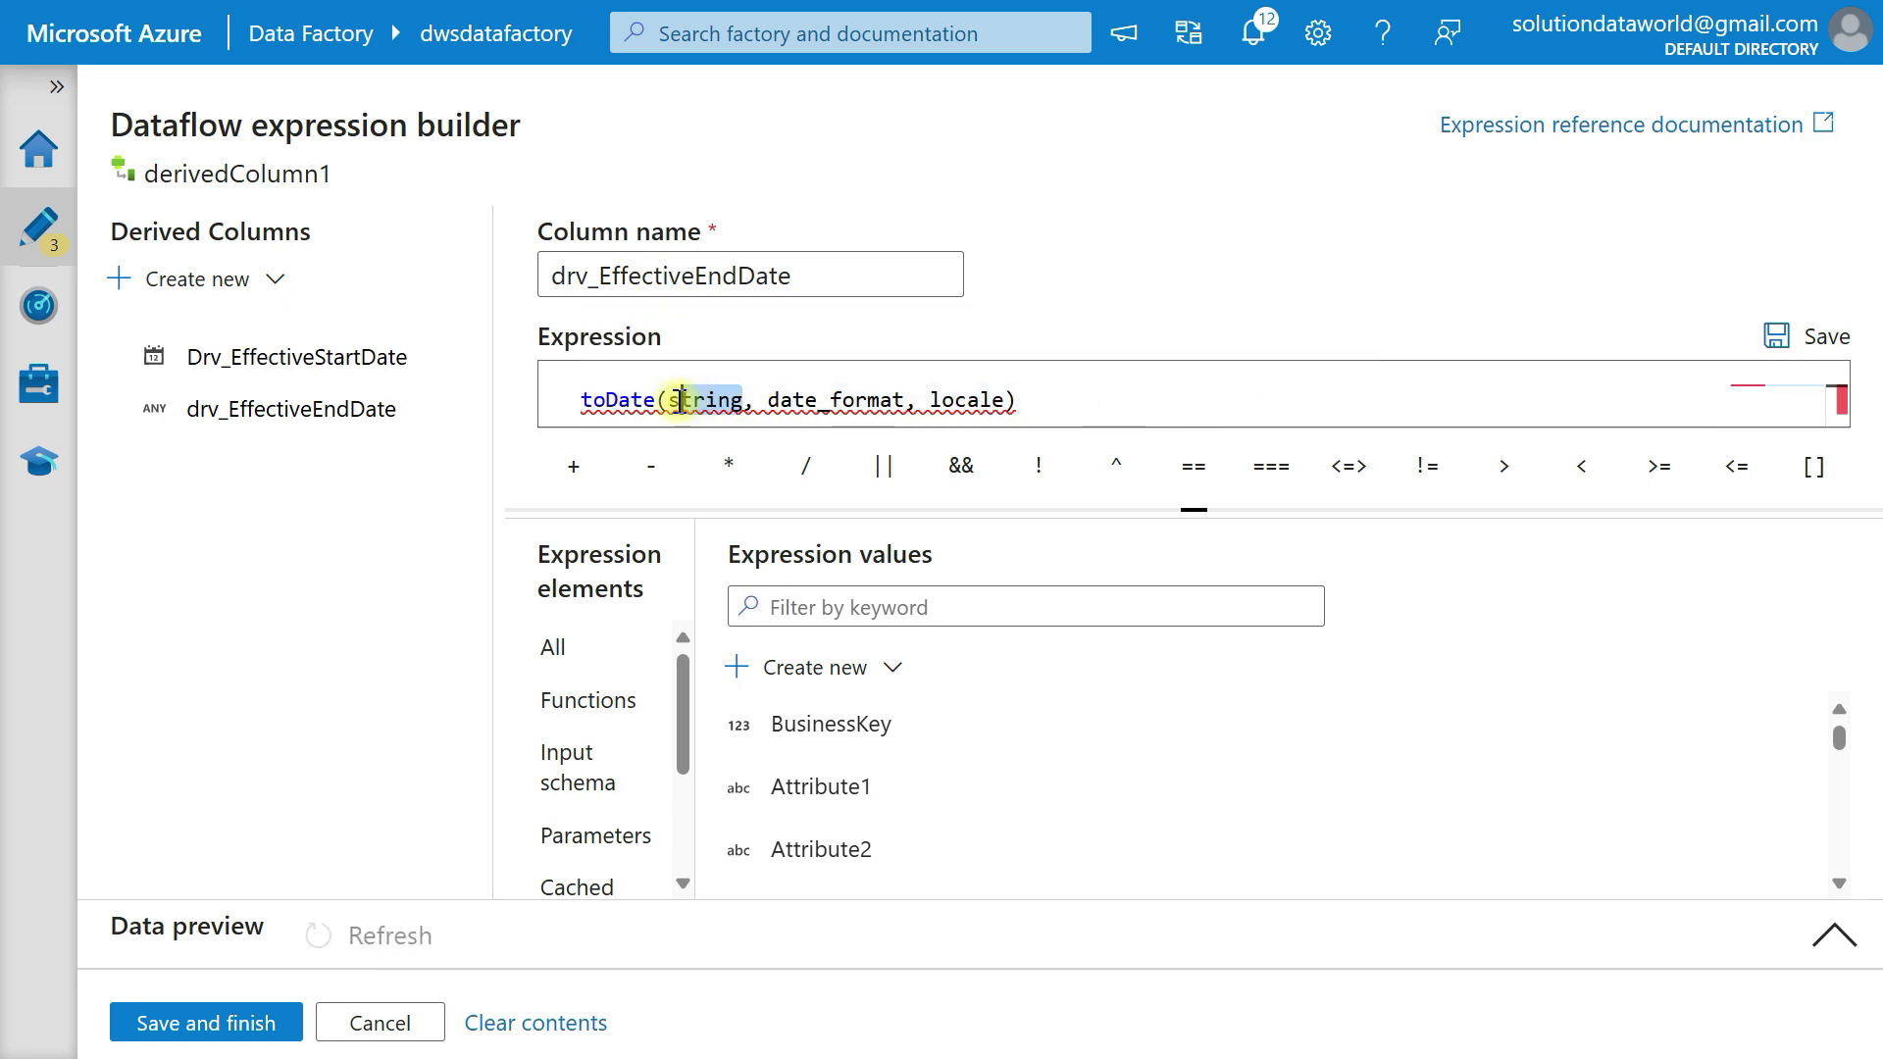
{"action": "key", "text": "ctrl+v"}
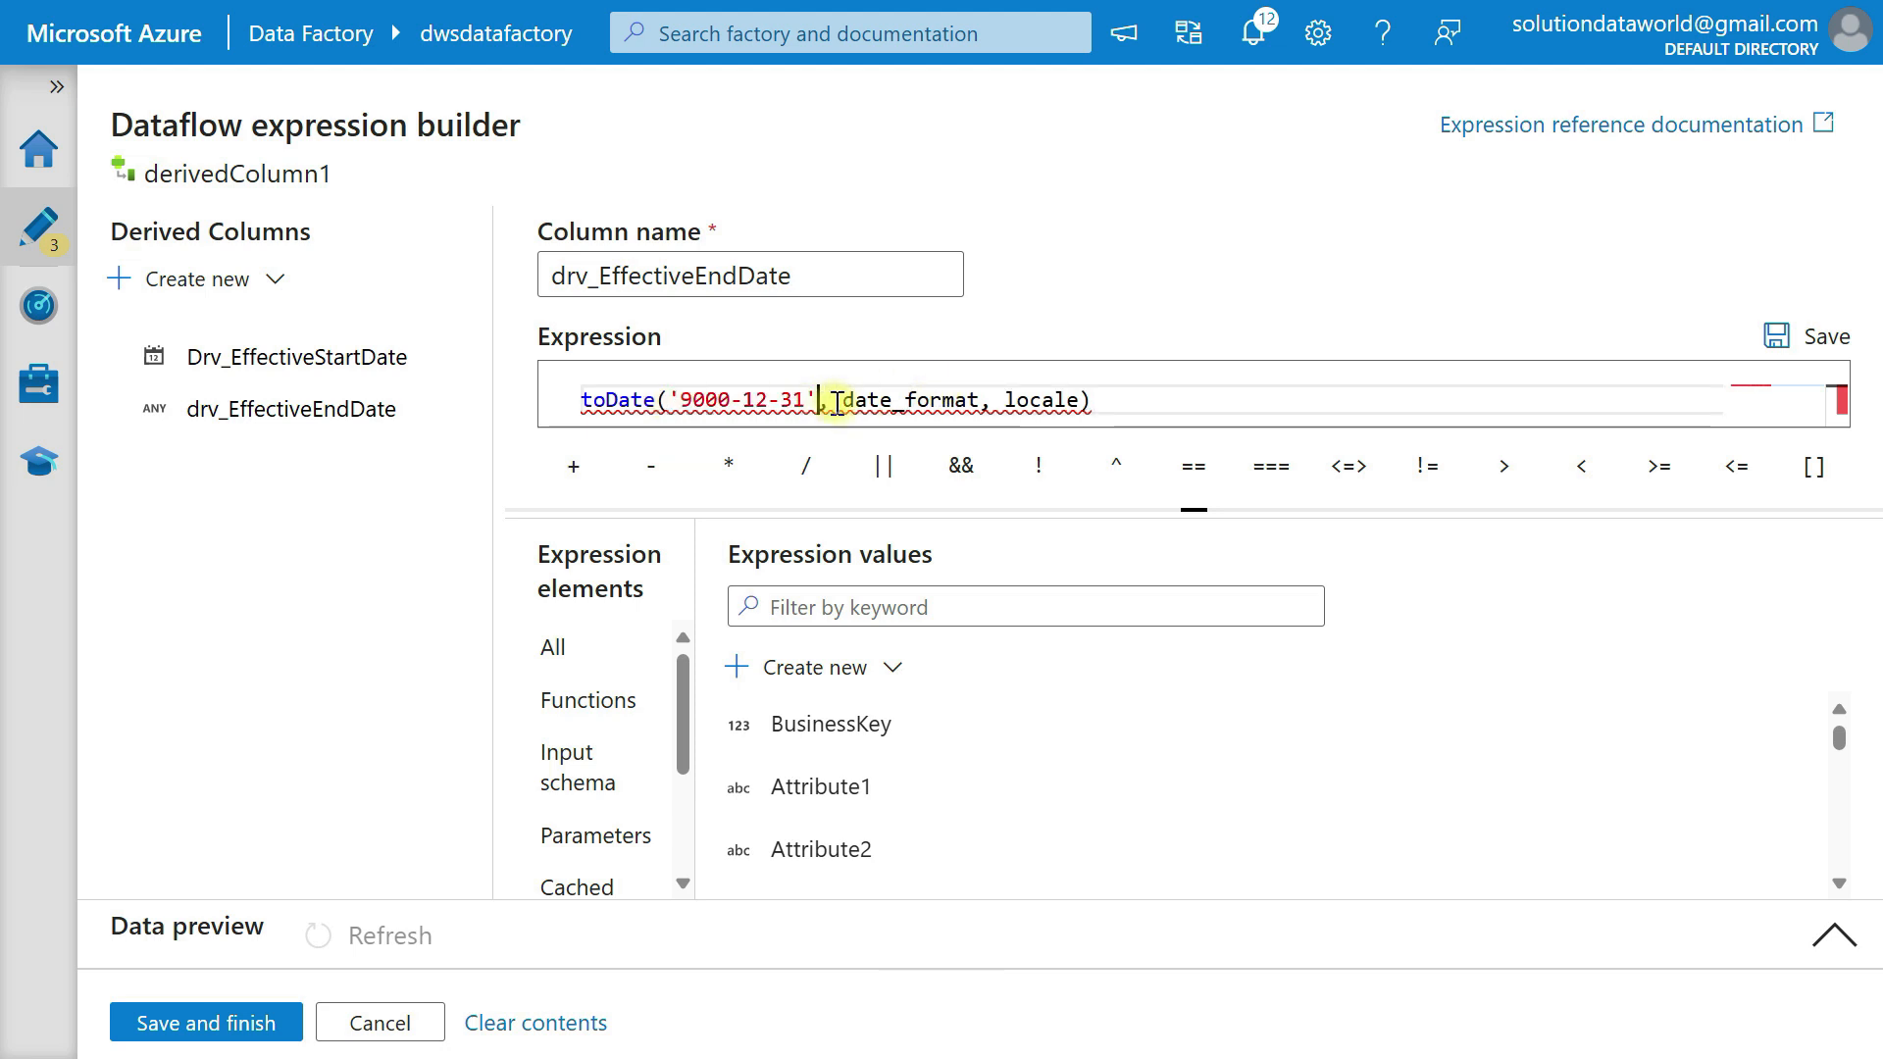
Replace the date_format and locale placeholders in toDate with the format 'YYYY-mm-dd'.
{"action": "left_click_drag", "start_coordinate": [843, 399], "coordinate": [1085, 403]}
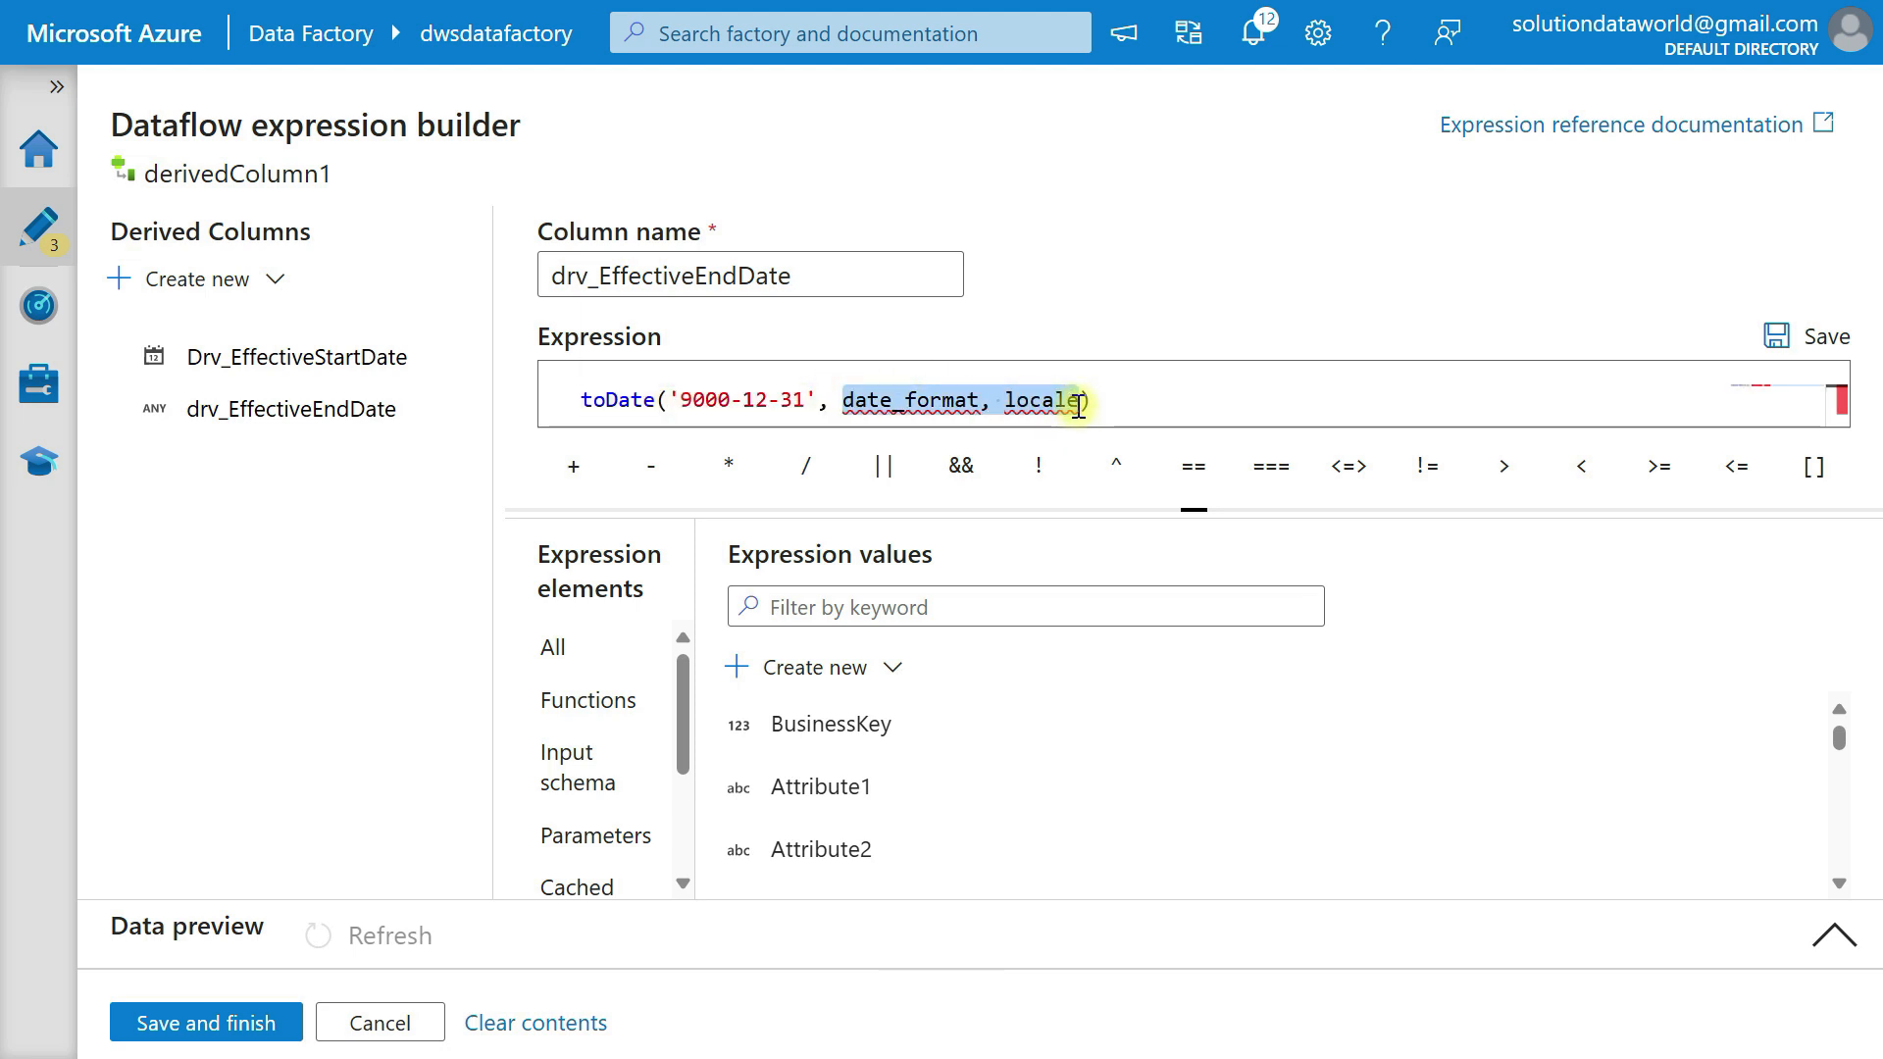
{"action": "key", "text": "Delete"}
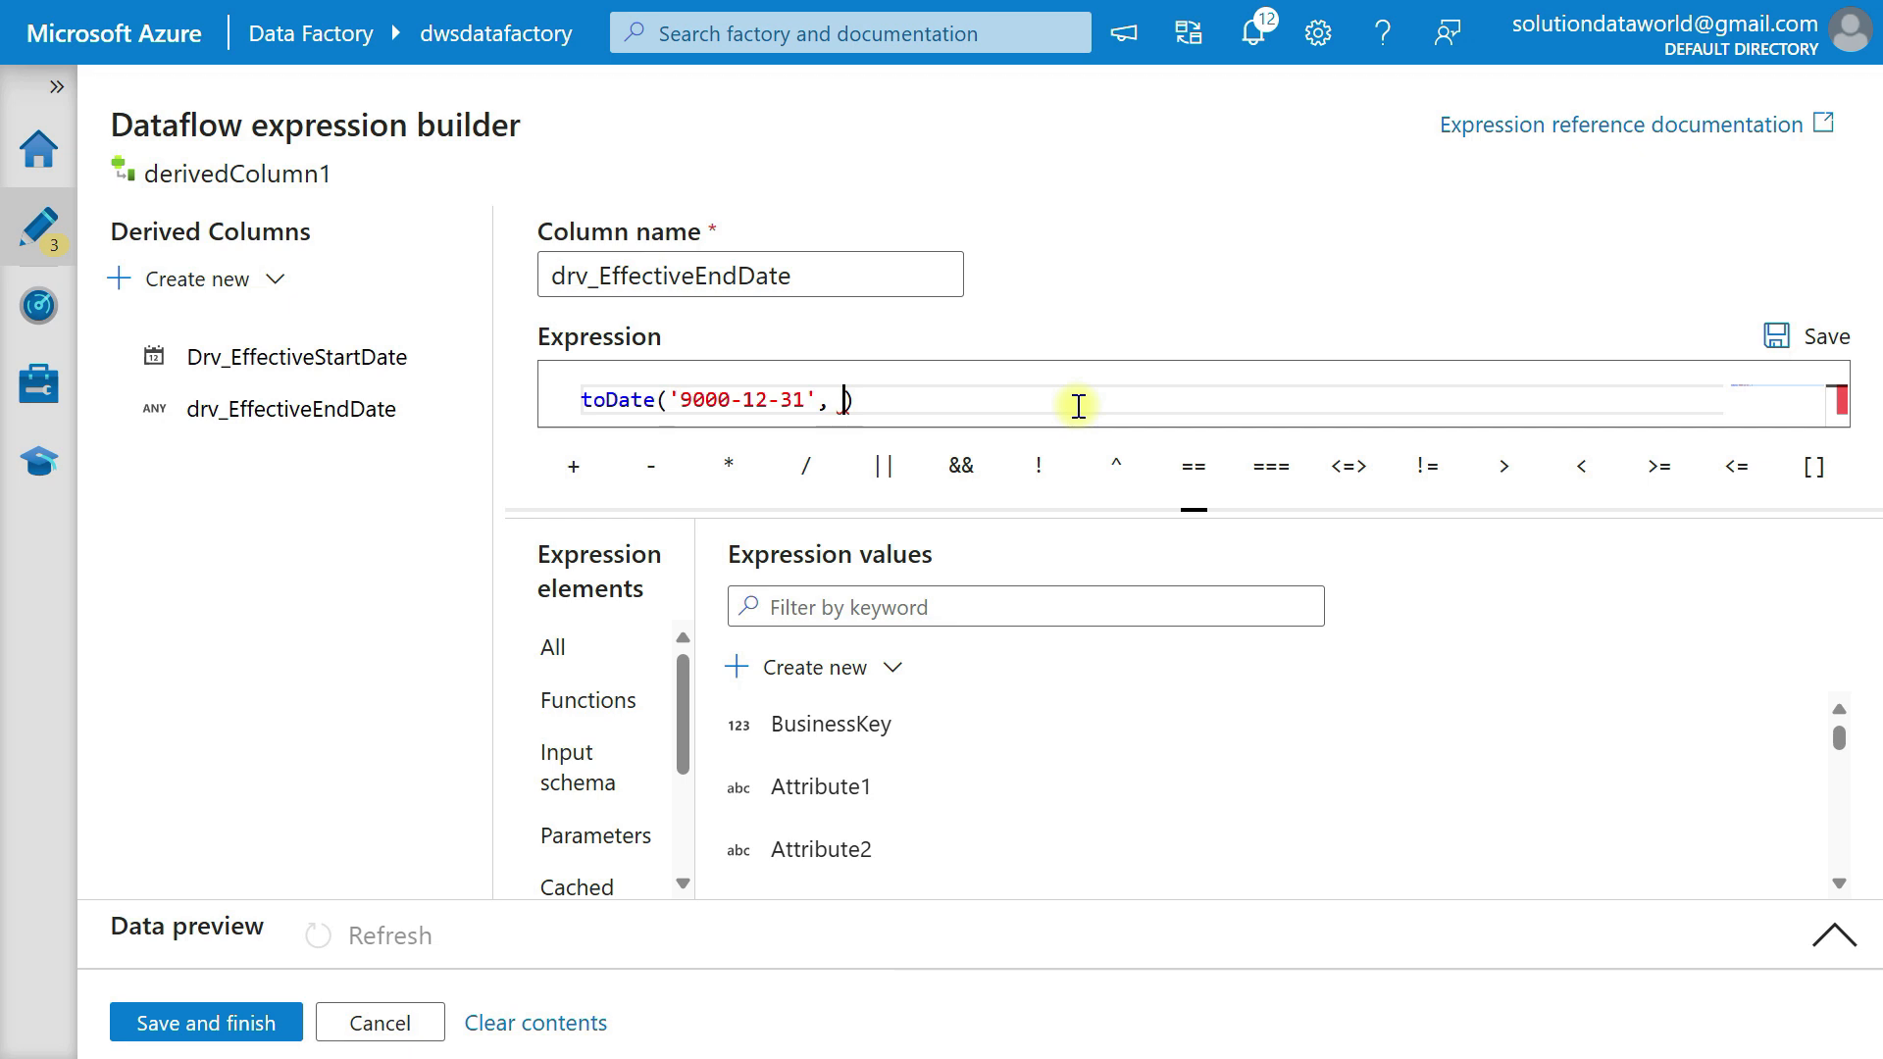
{"action": "type", "text": "'"}
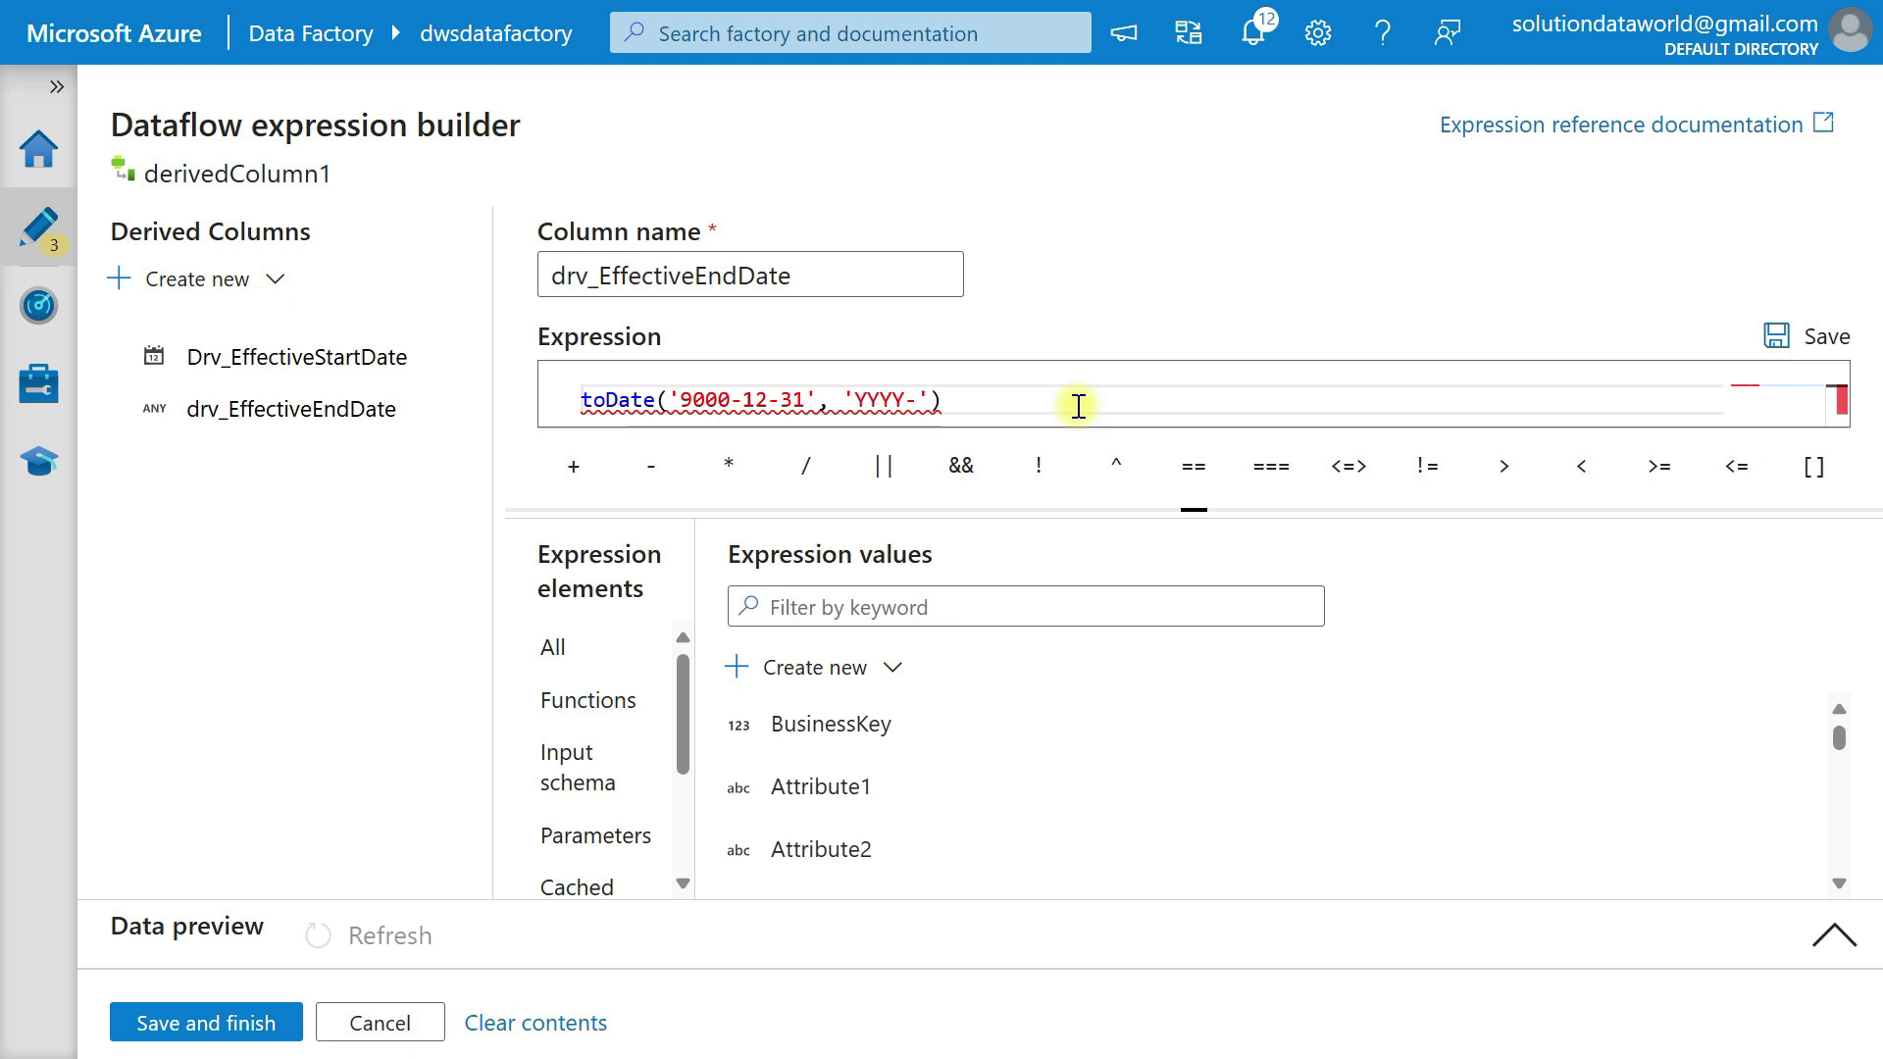
{"action": "type", "text": "YYYY-mm-dd"}
{"action": "left_click", "coordinate": [1011, 402]}
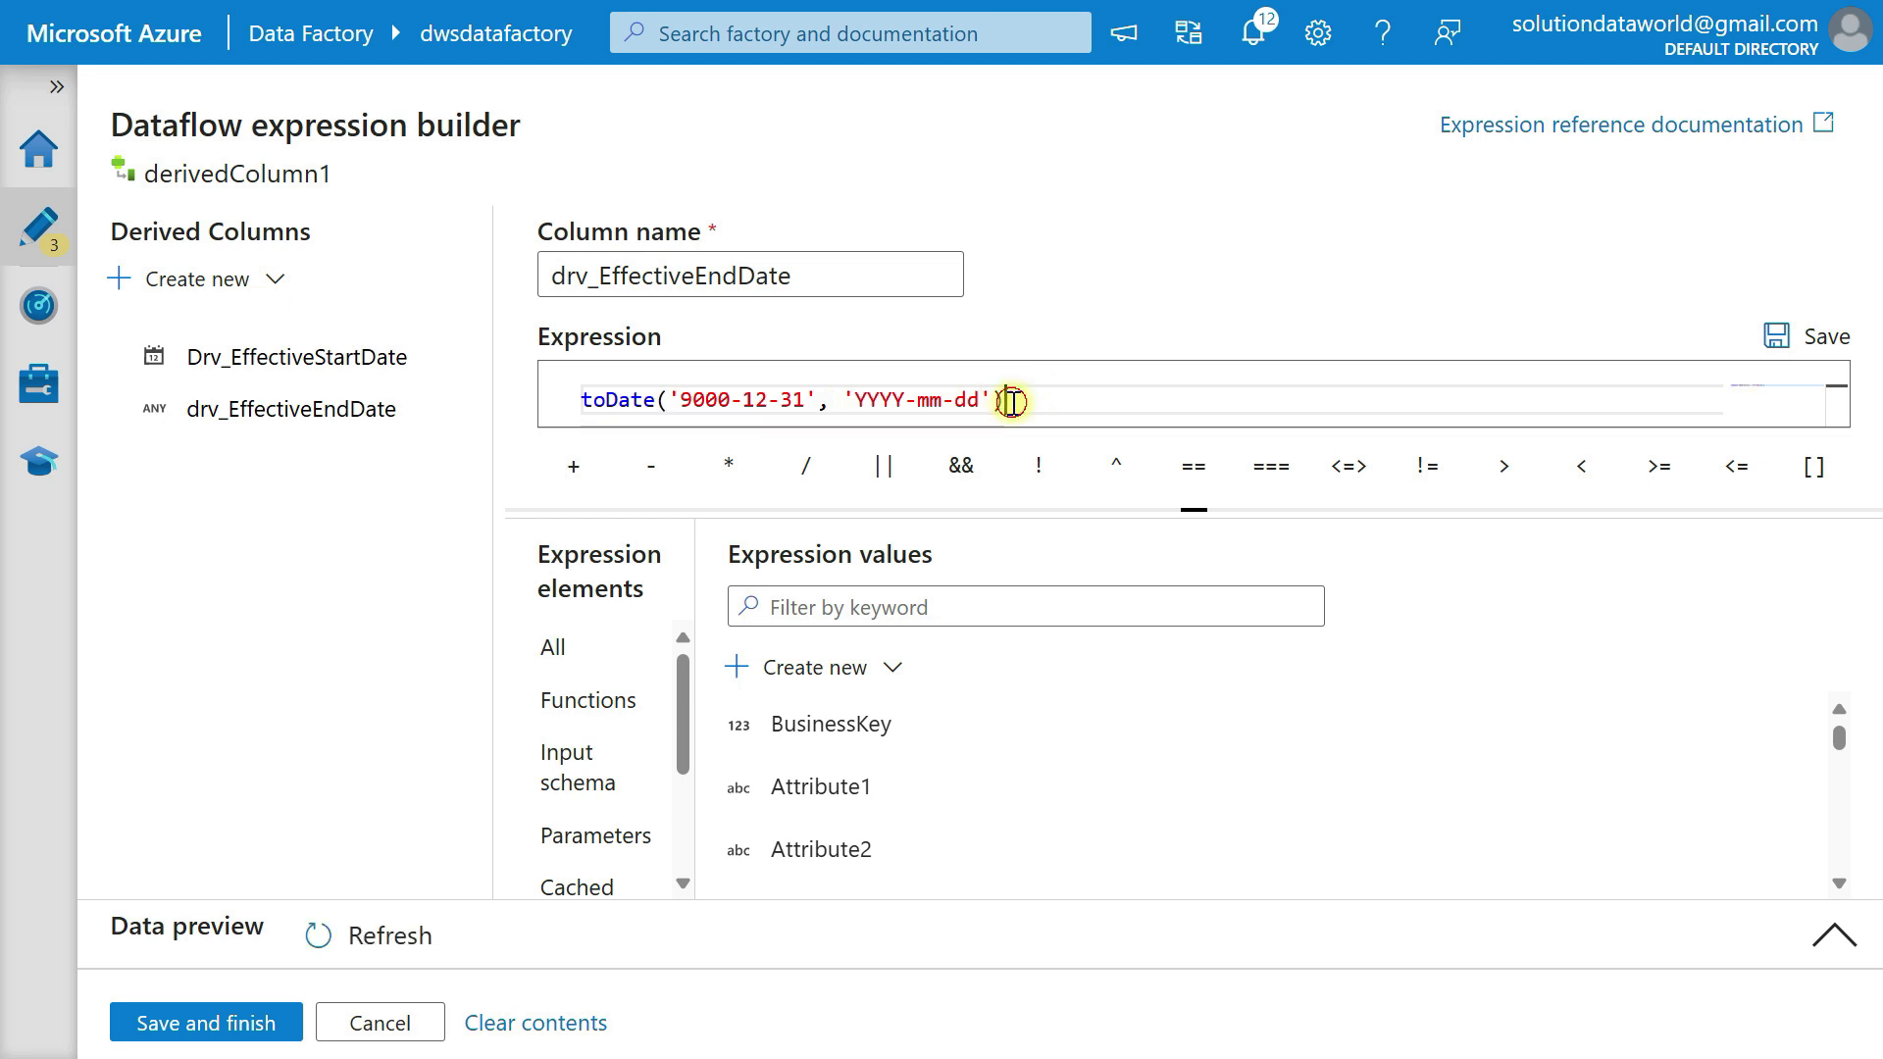
Create a third derived column named drv_CurrentFlag with the expression 'Y', and save the derived column expressions.
{"action": "left_click", "coordinate": [243, 283]}
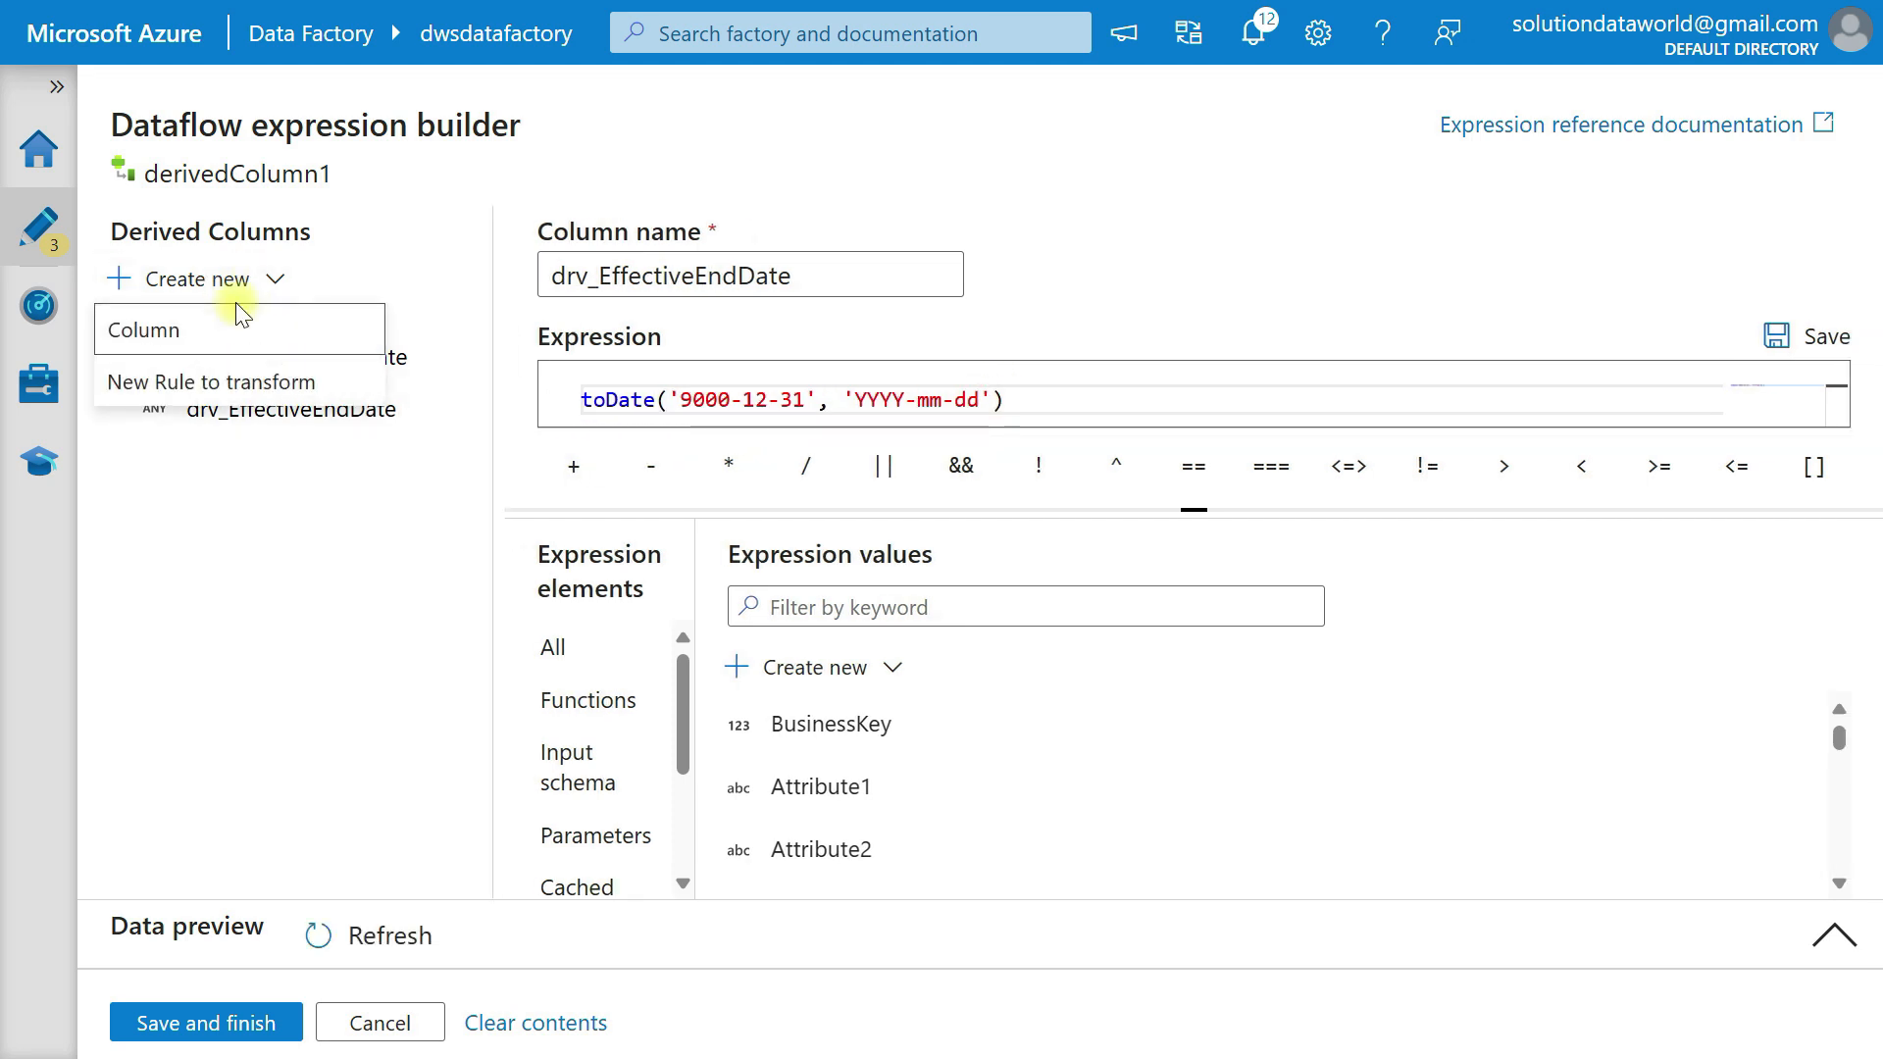
{"action": "left_click", "coordinate": [218, 333]}
{"action": "left_click_drag", "start_coordinate": [664, 275], "coordinate": [534, 275]}
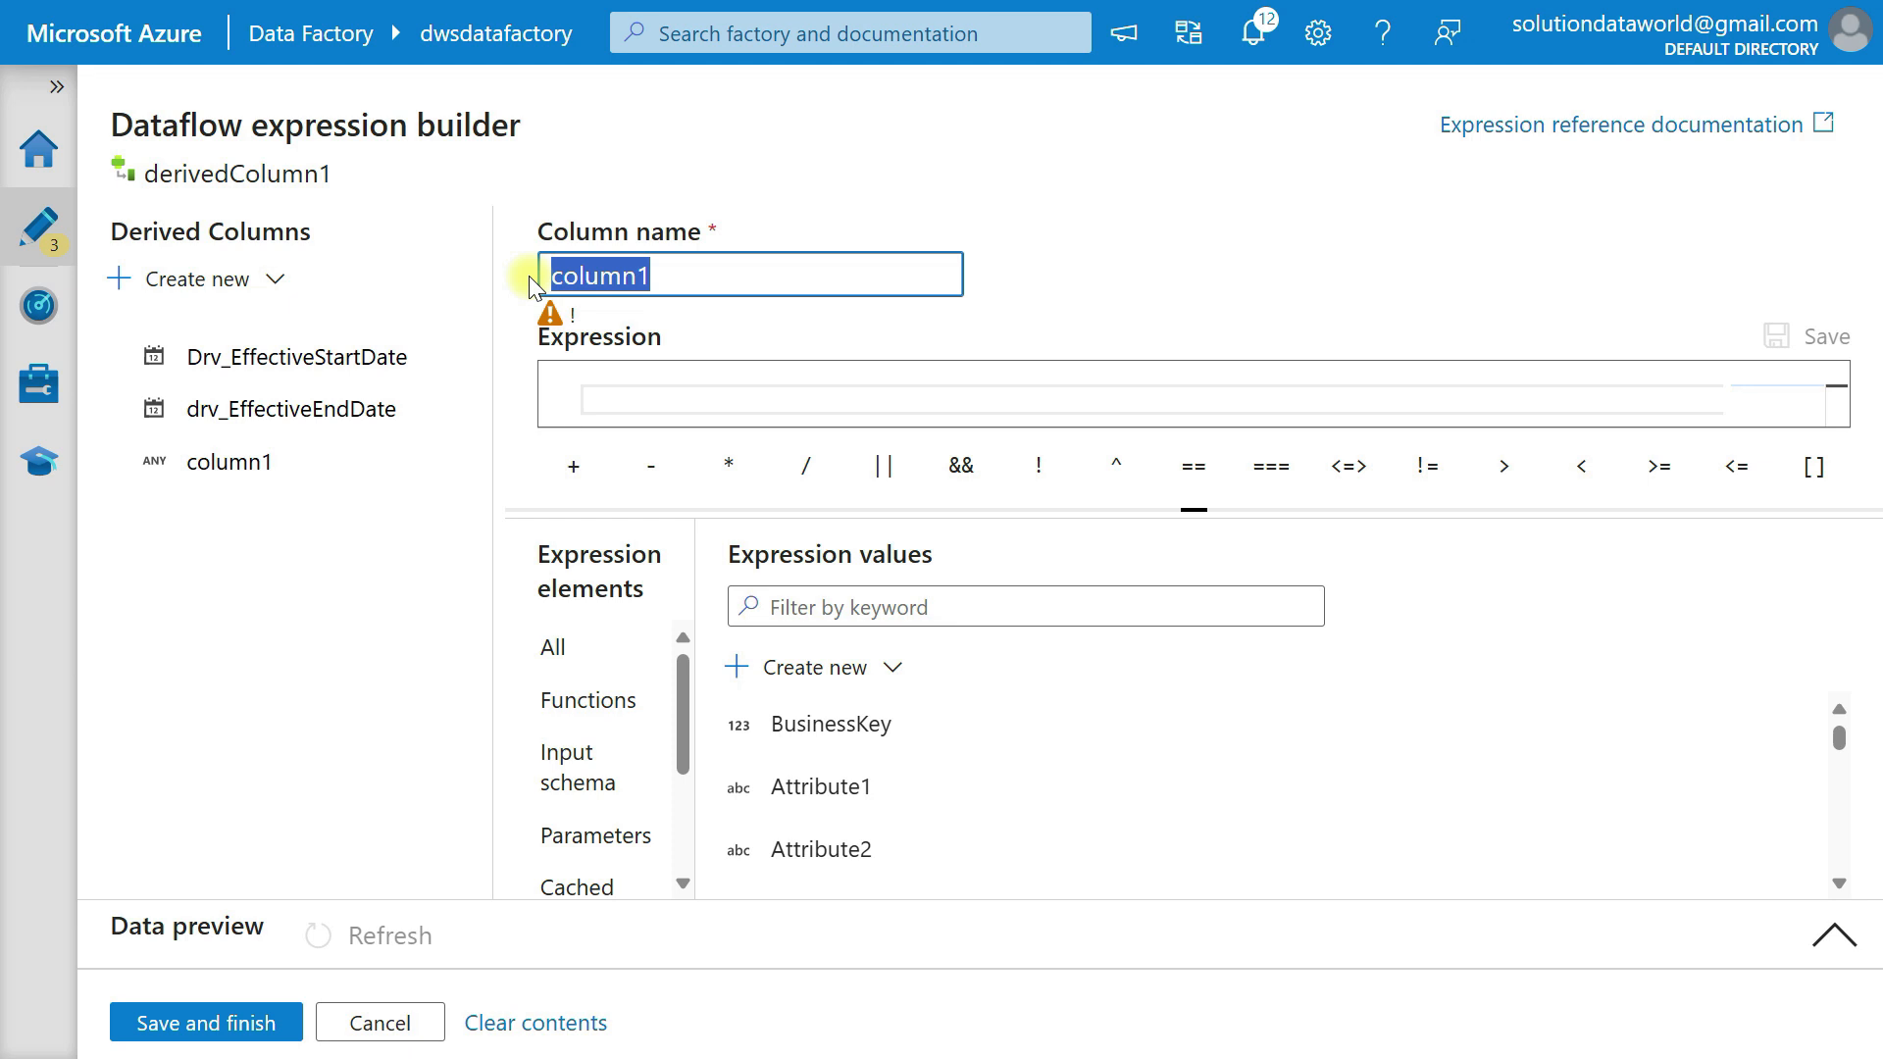
{"action": "type", "text": "drv_CurrentFlag"}
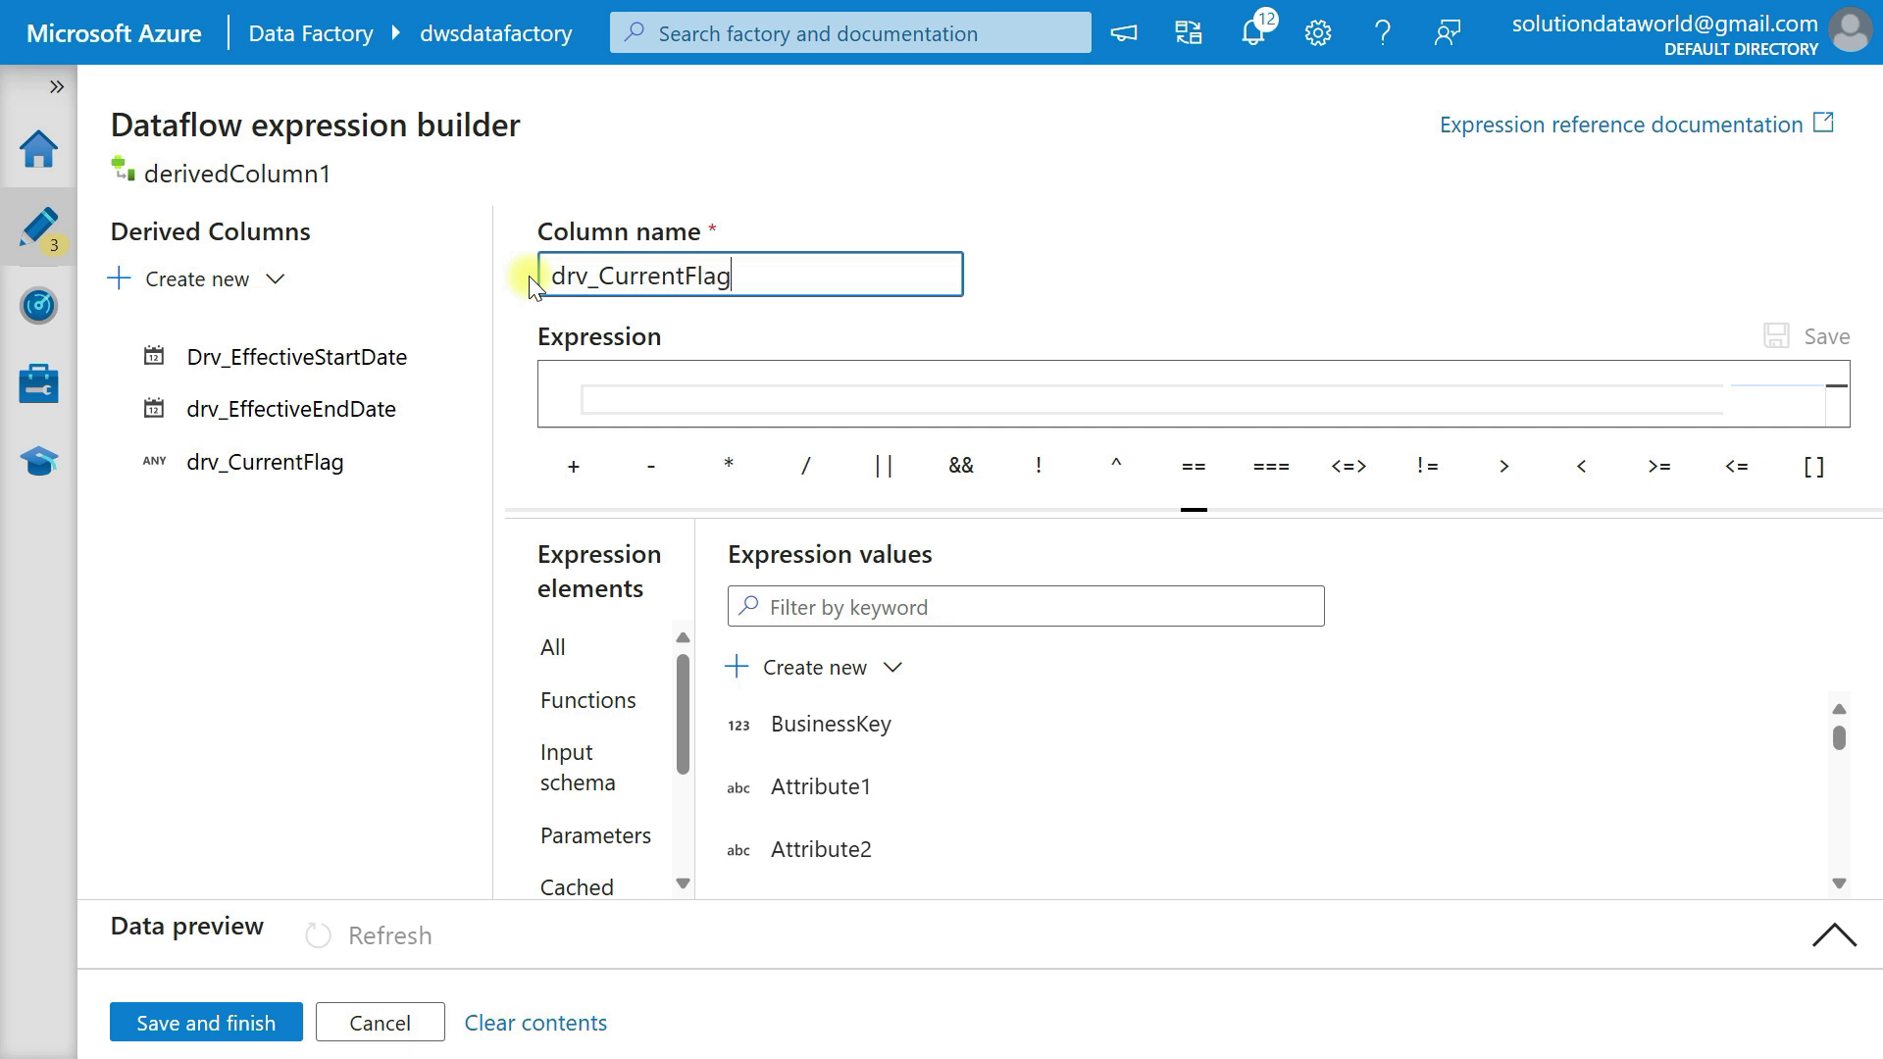
{"action": "key", "text": "Tab"}
{"action": "type", "text": "'"}
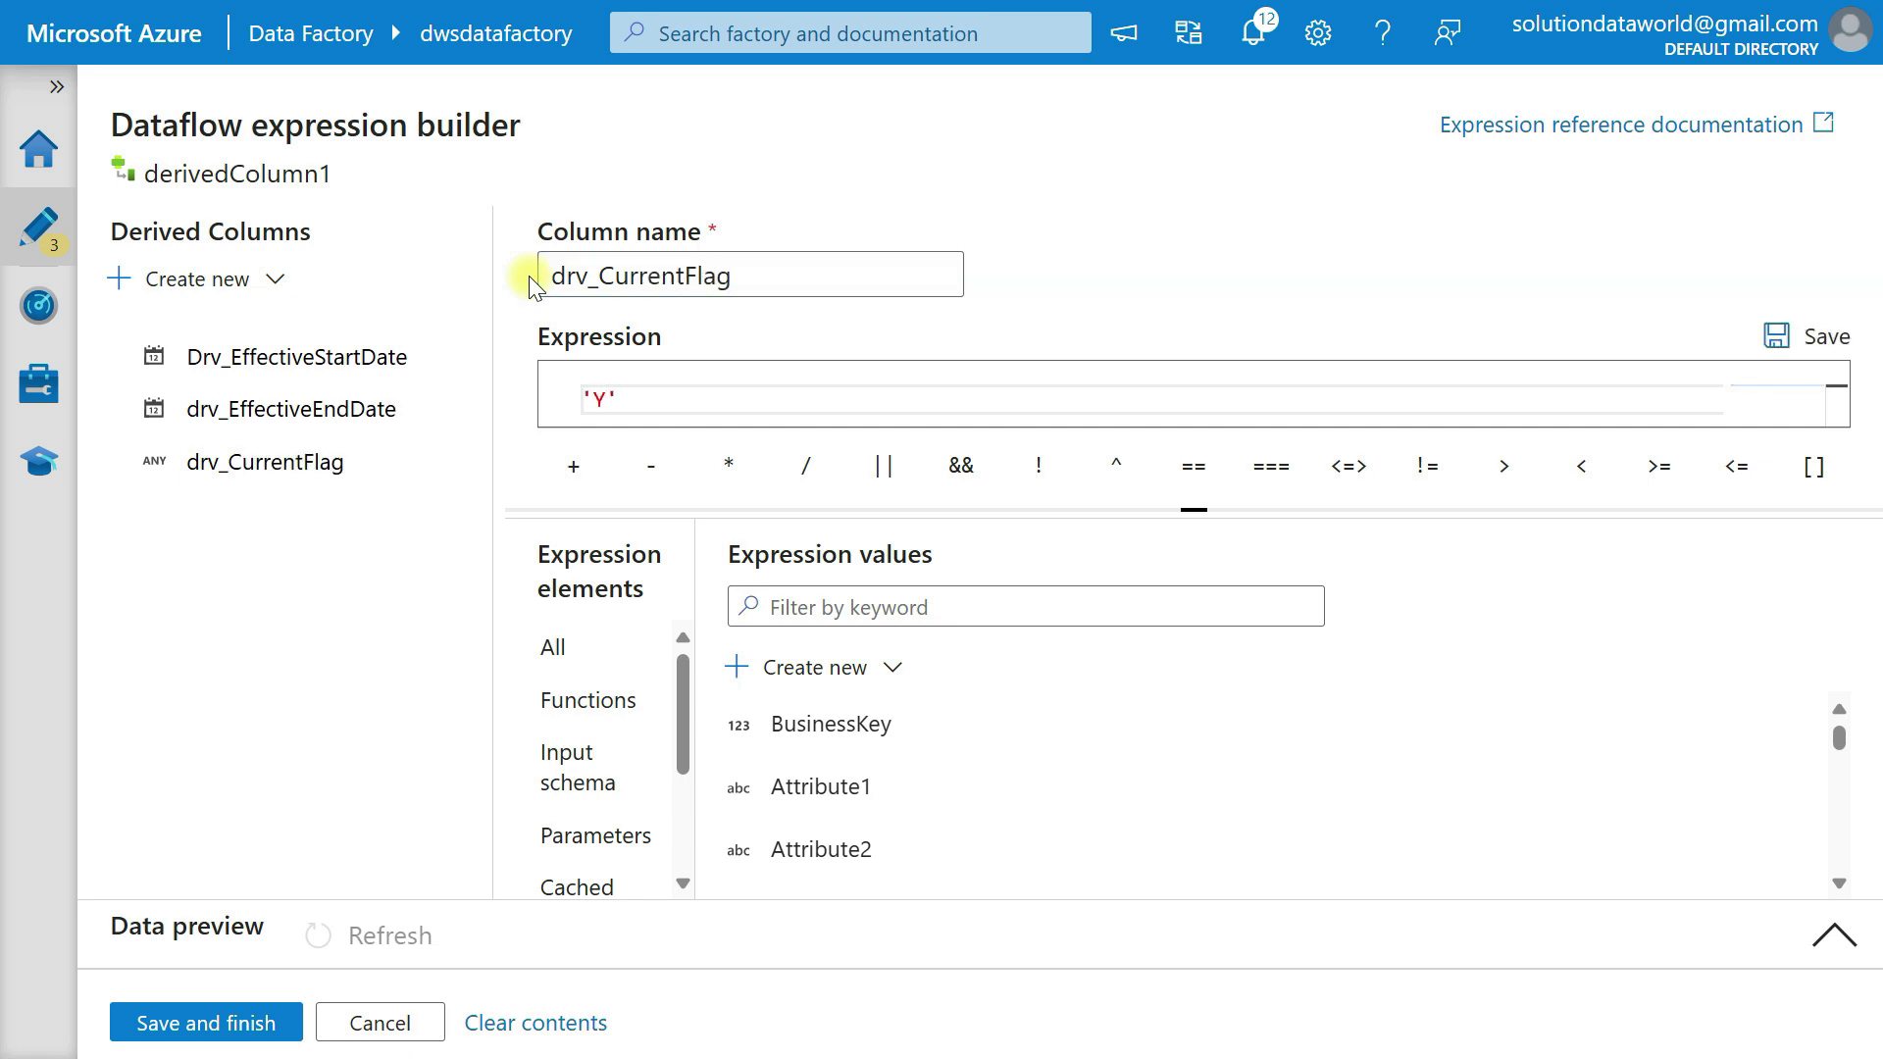
{"action": "left_click", "coordinate": [157, 1021]}
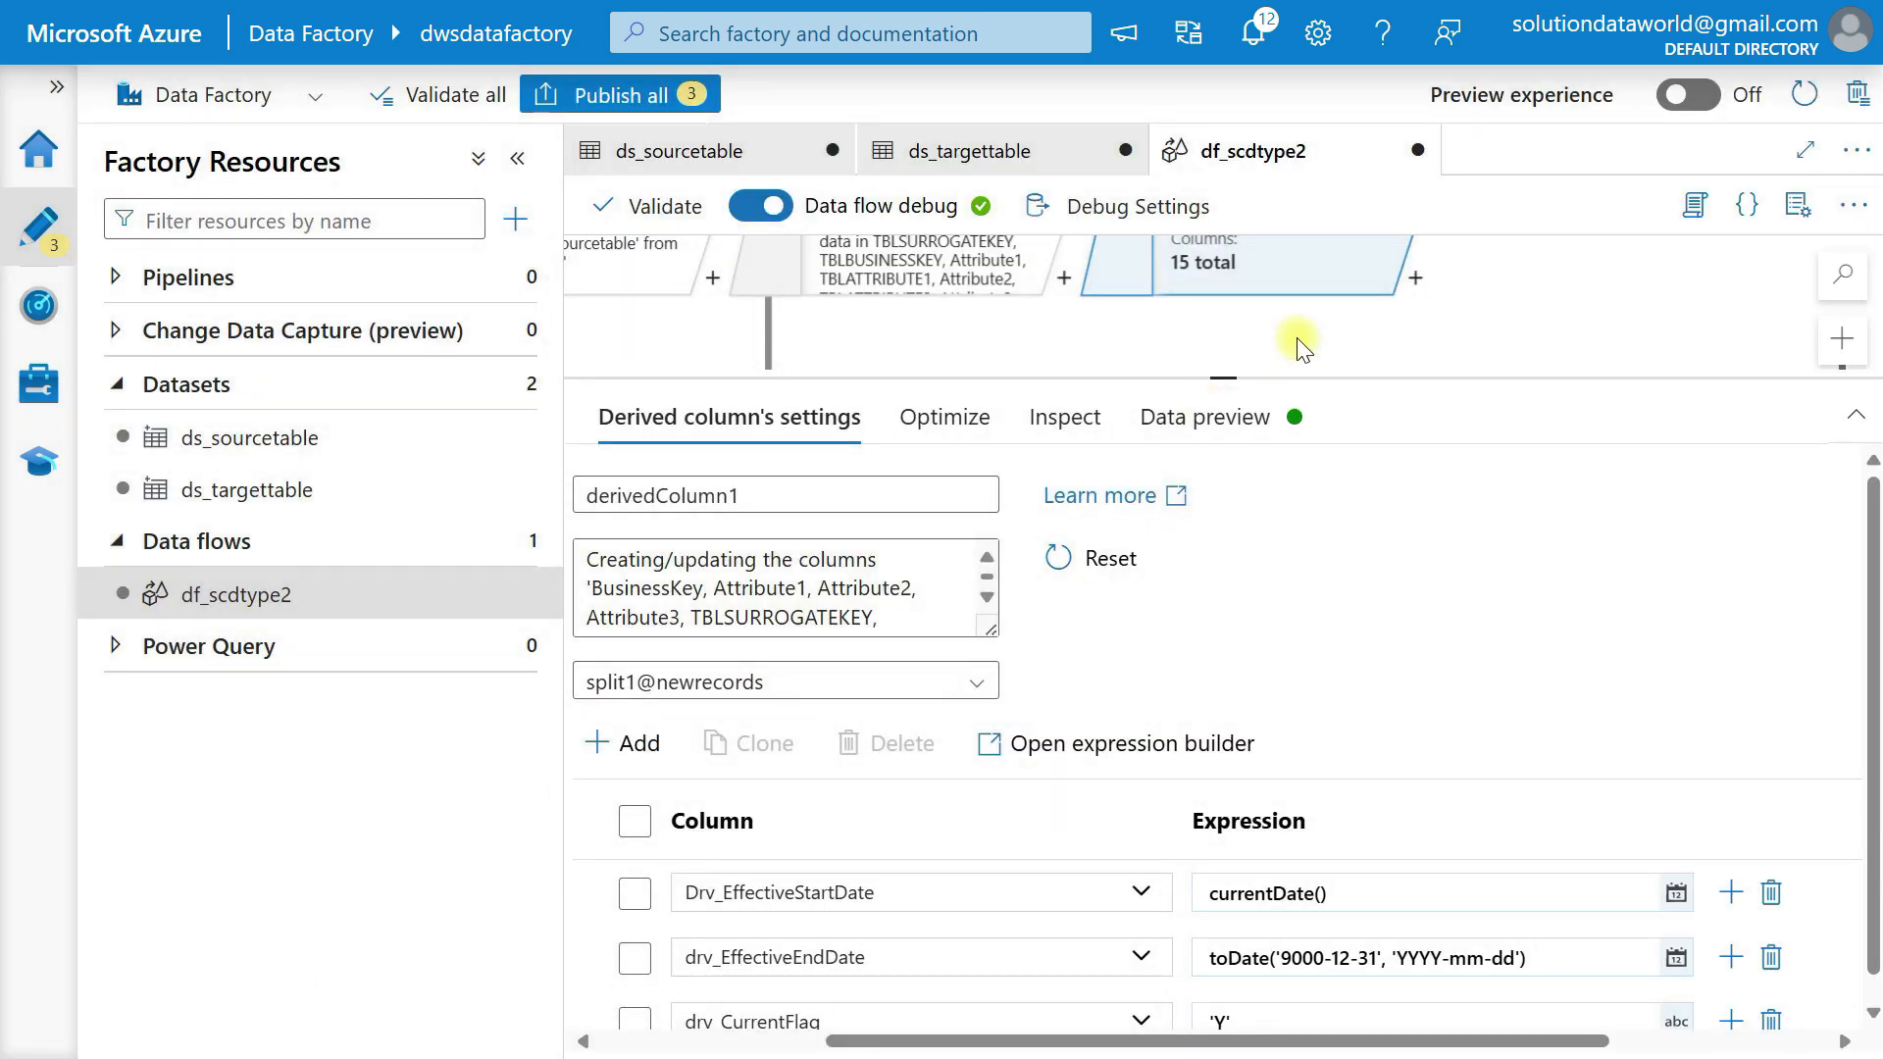
Add a Sink transformation after derivedColumn1 in the newrecords branch.
{"action": "left_click_drag", "start_coordinate": [1238, 373], "coordinate": [1232, 651]}
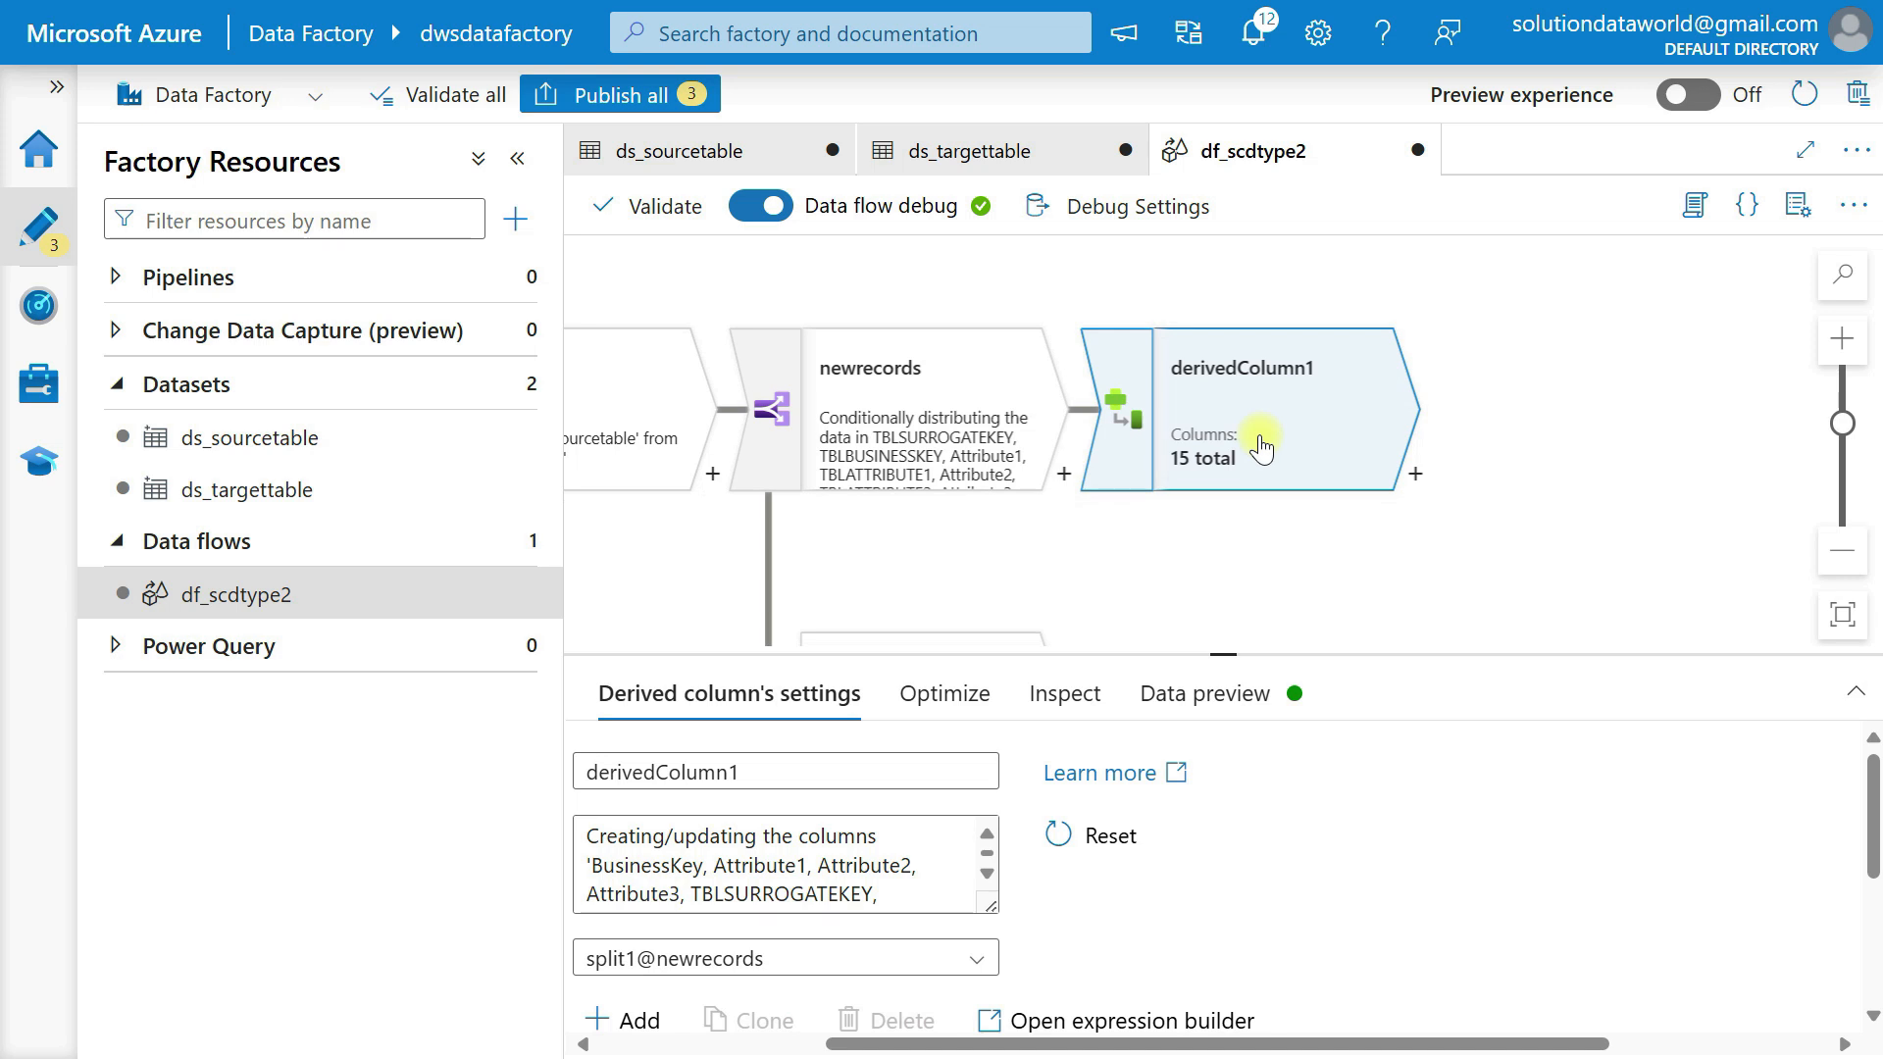
{"action": "left_click", "coordinate": [1415, 474]}
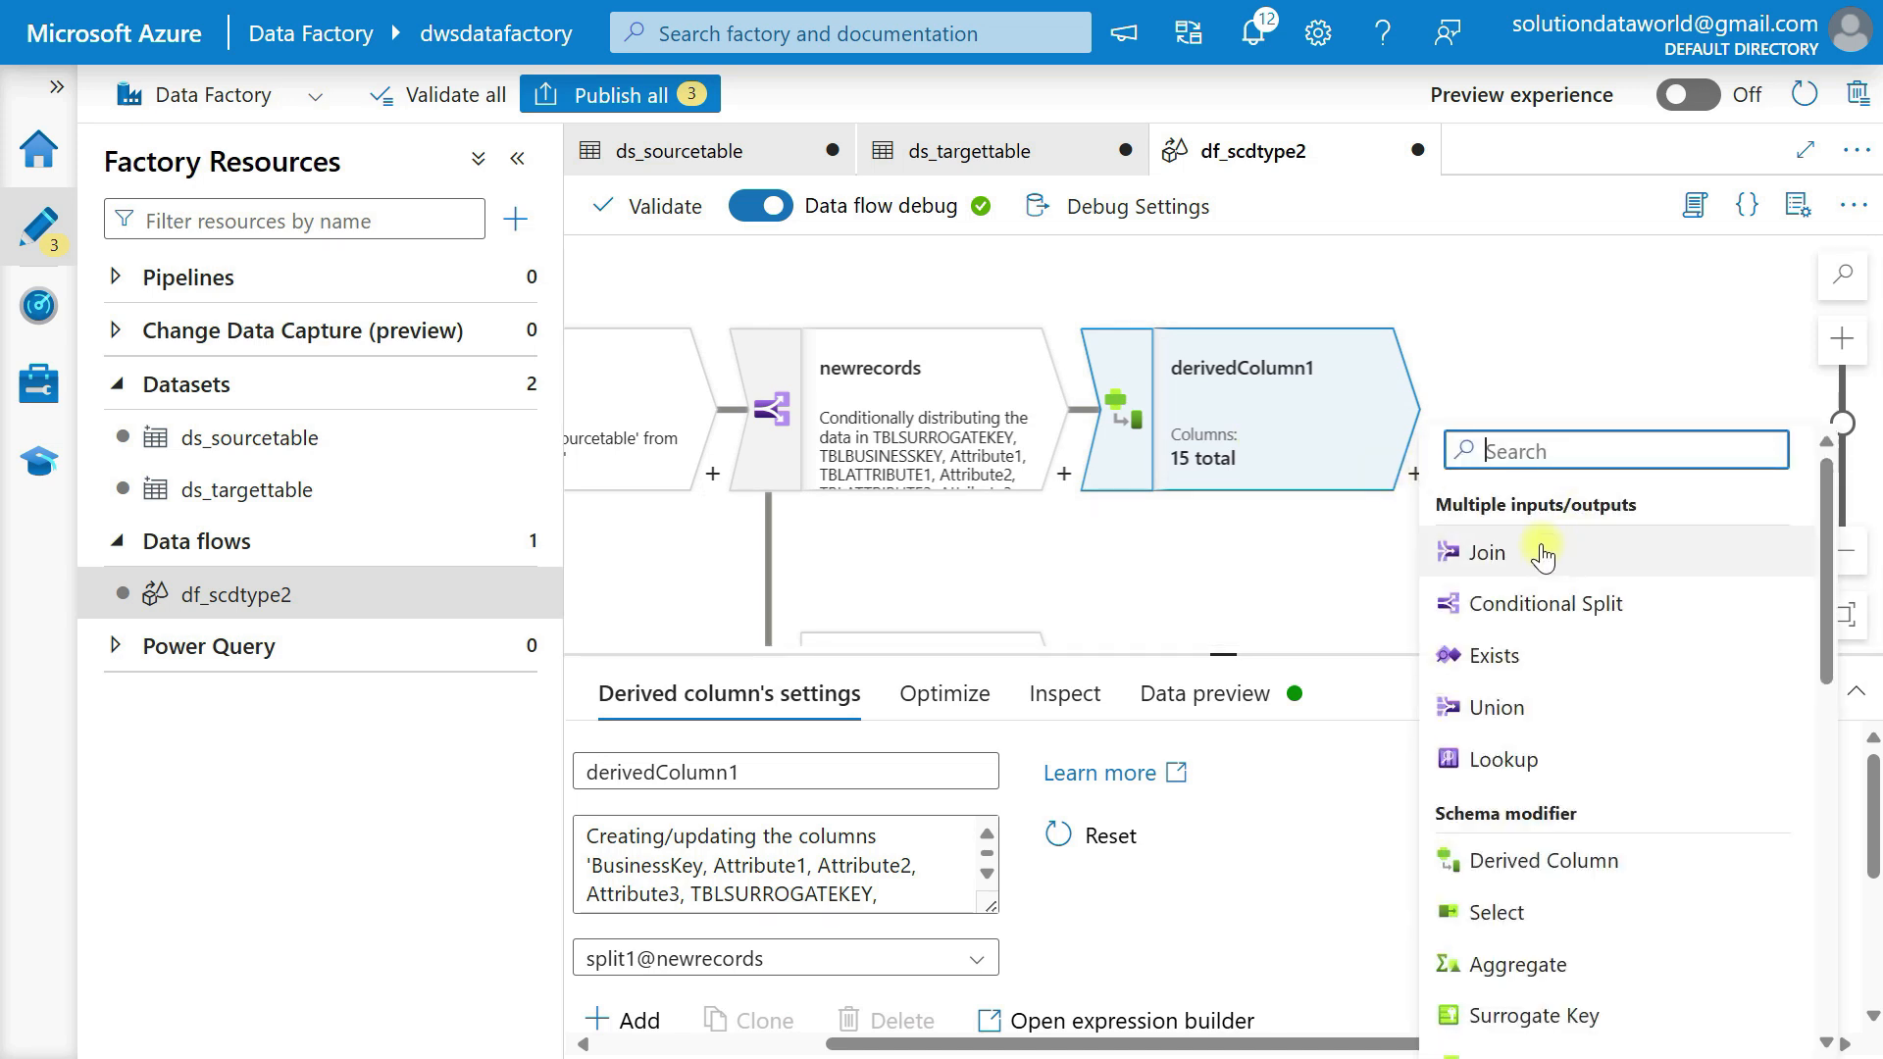
{"action": "scroll", "coordinate": [1547, 833], "scroll_direction": "down", "scroll_amount": 10}
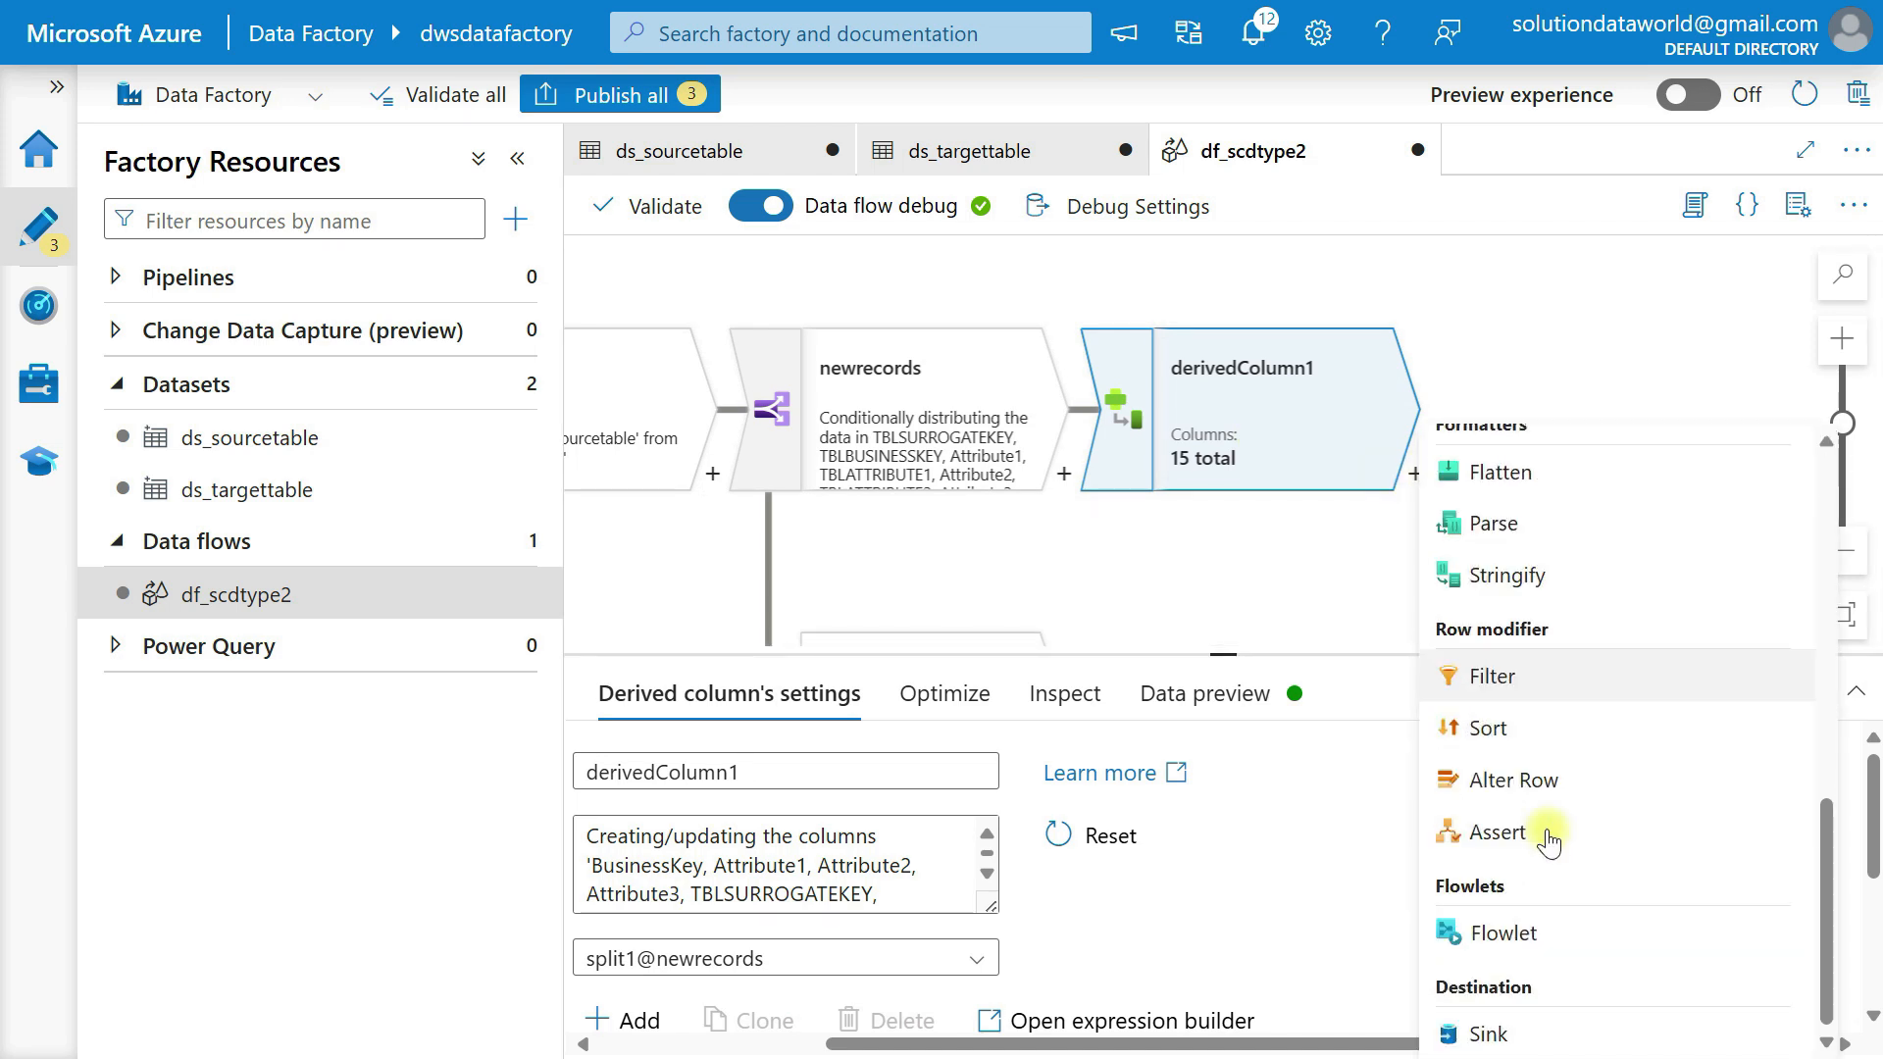
{"action": "left_click", "coordinate": [1498, 1034]}
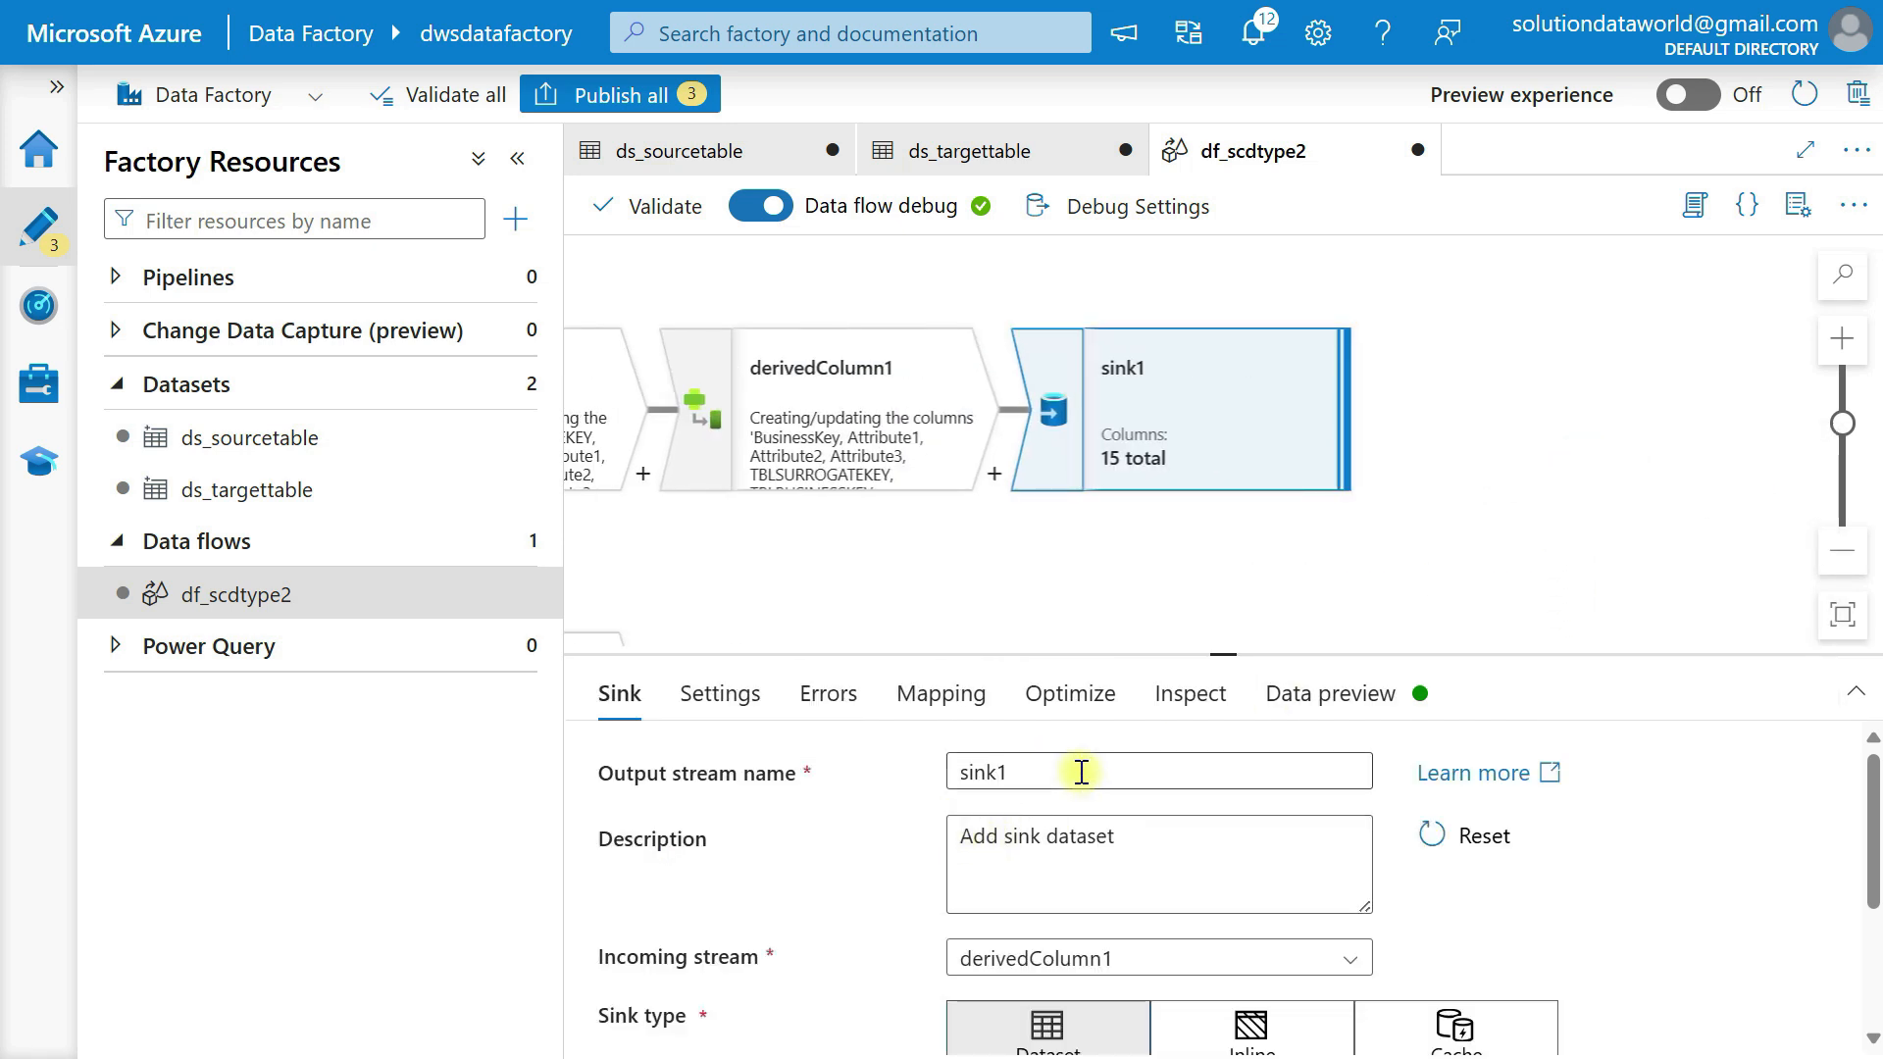
Set the dataset of sink1 to ds_targettable.
{"action": "scroll", "coordinate": [1082, 791], "scroll_direction": "down", "scroll_amount": 3}
{"action": "scroll", "coordinate": [1080, 795], "scroll_direction": "down", "scroll_amount": 1}
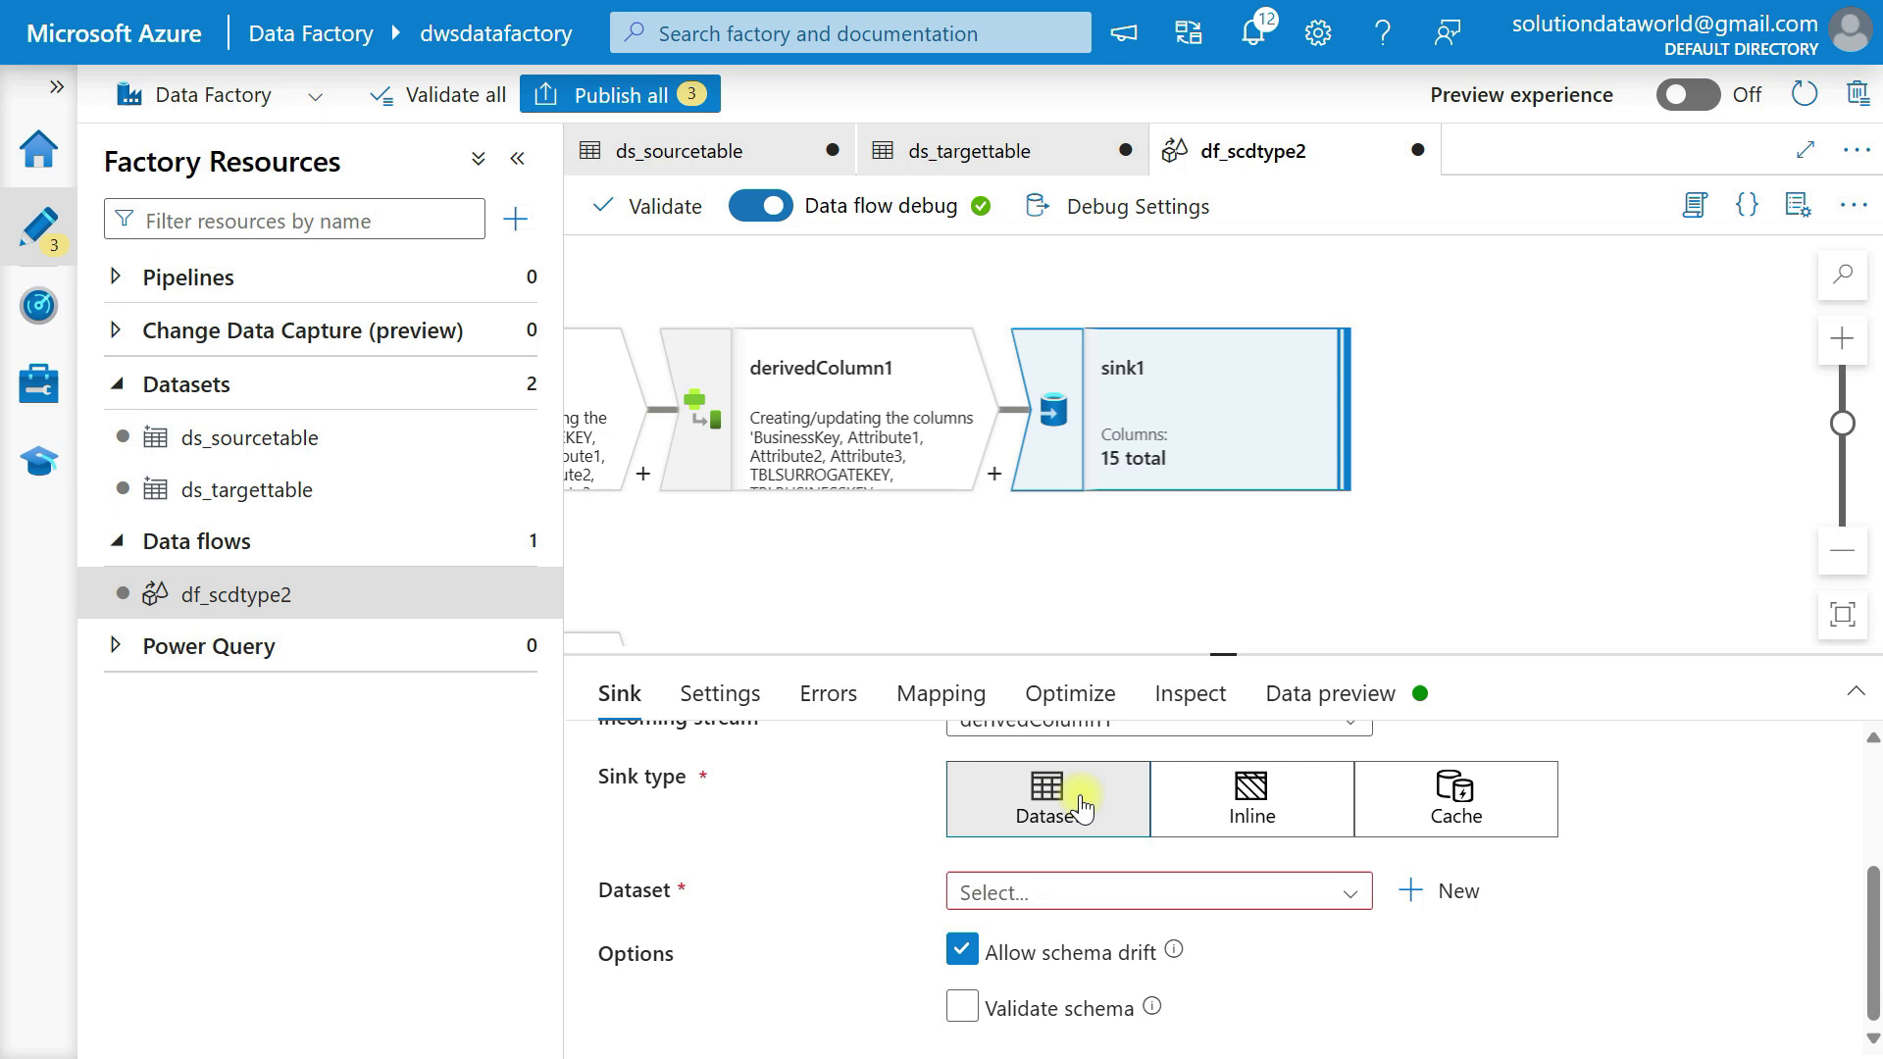
{"action": "left_click", "coordinate": [1062, 895]}
{"action": "left_click", "coordinate": [1064, 987]}
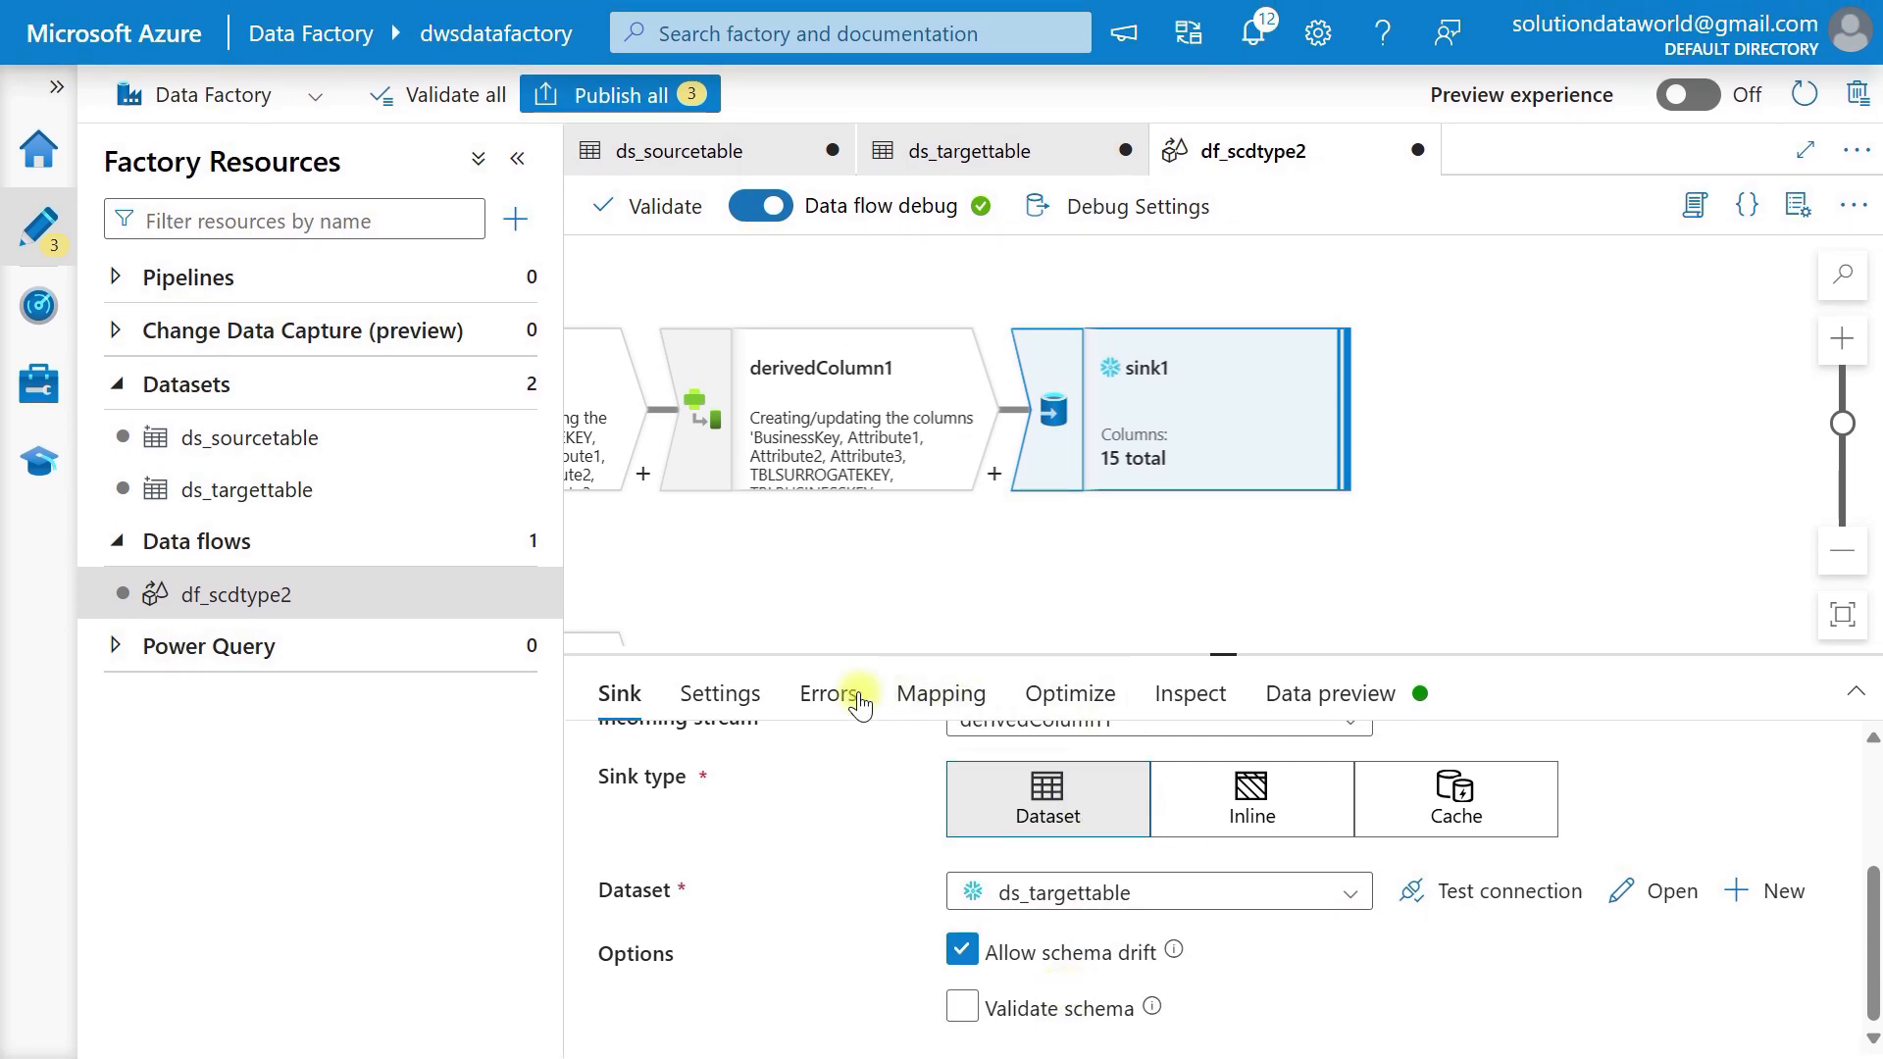
Turn off auto mapping for sink1 and remove the mapping for the TBLSURROGATEKEY output column.
{"action": "left_click", "coordinate": [742, 692]}
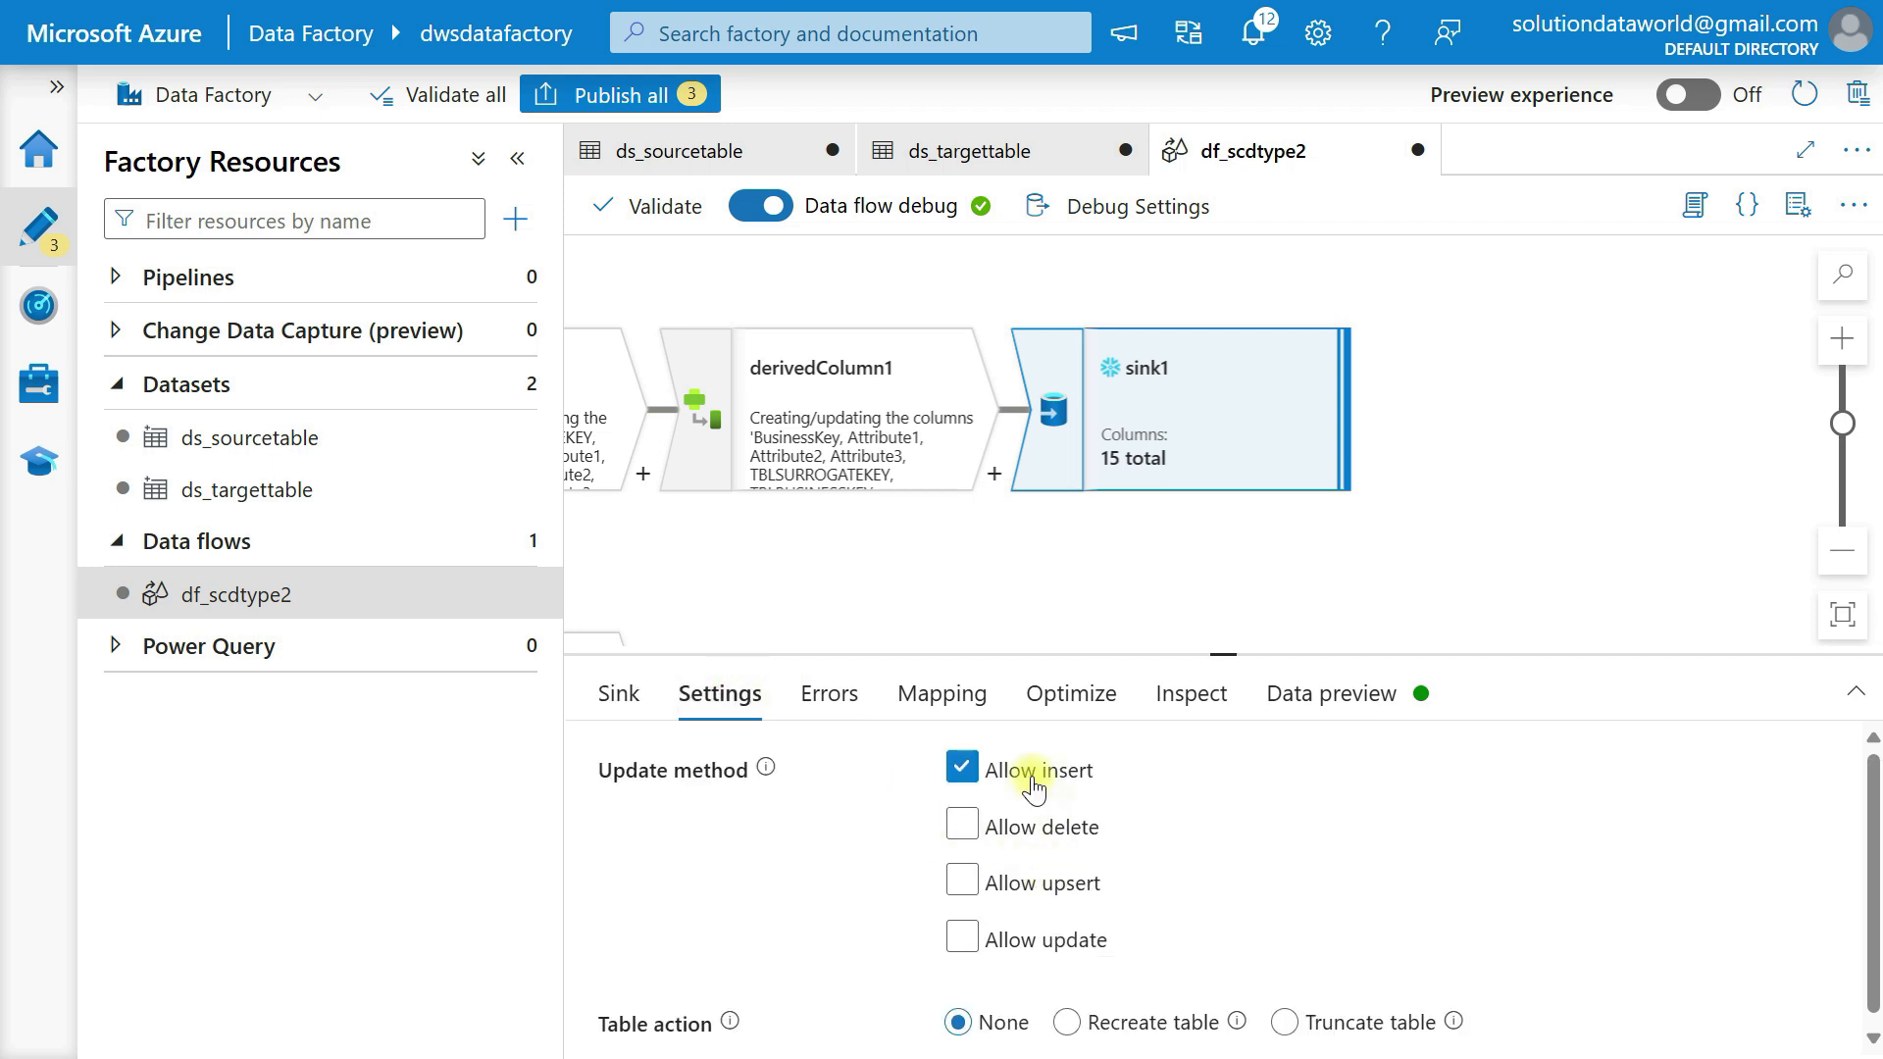
{"action": "left_click", "coordinate": [831, 693]}
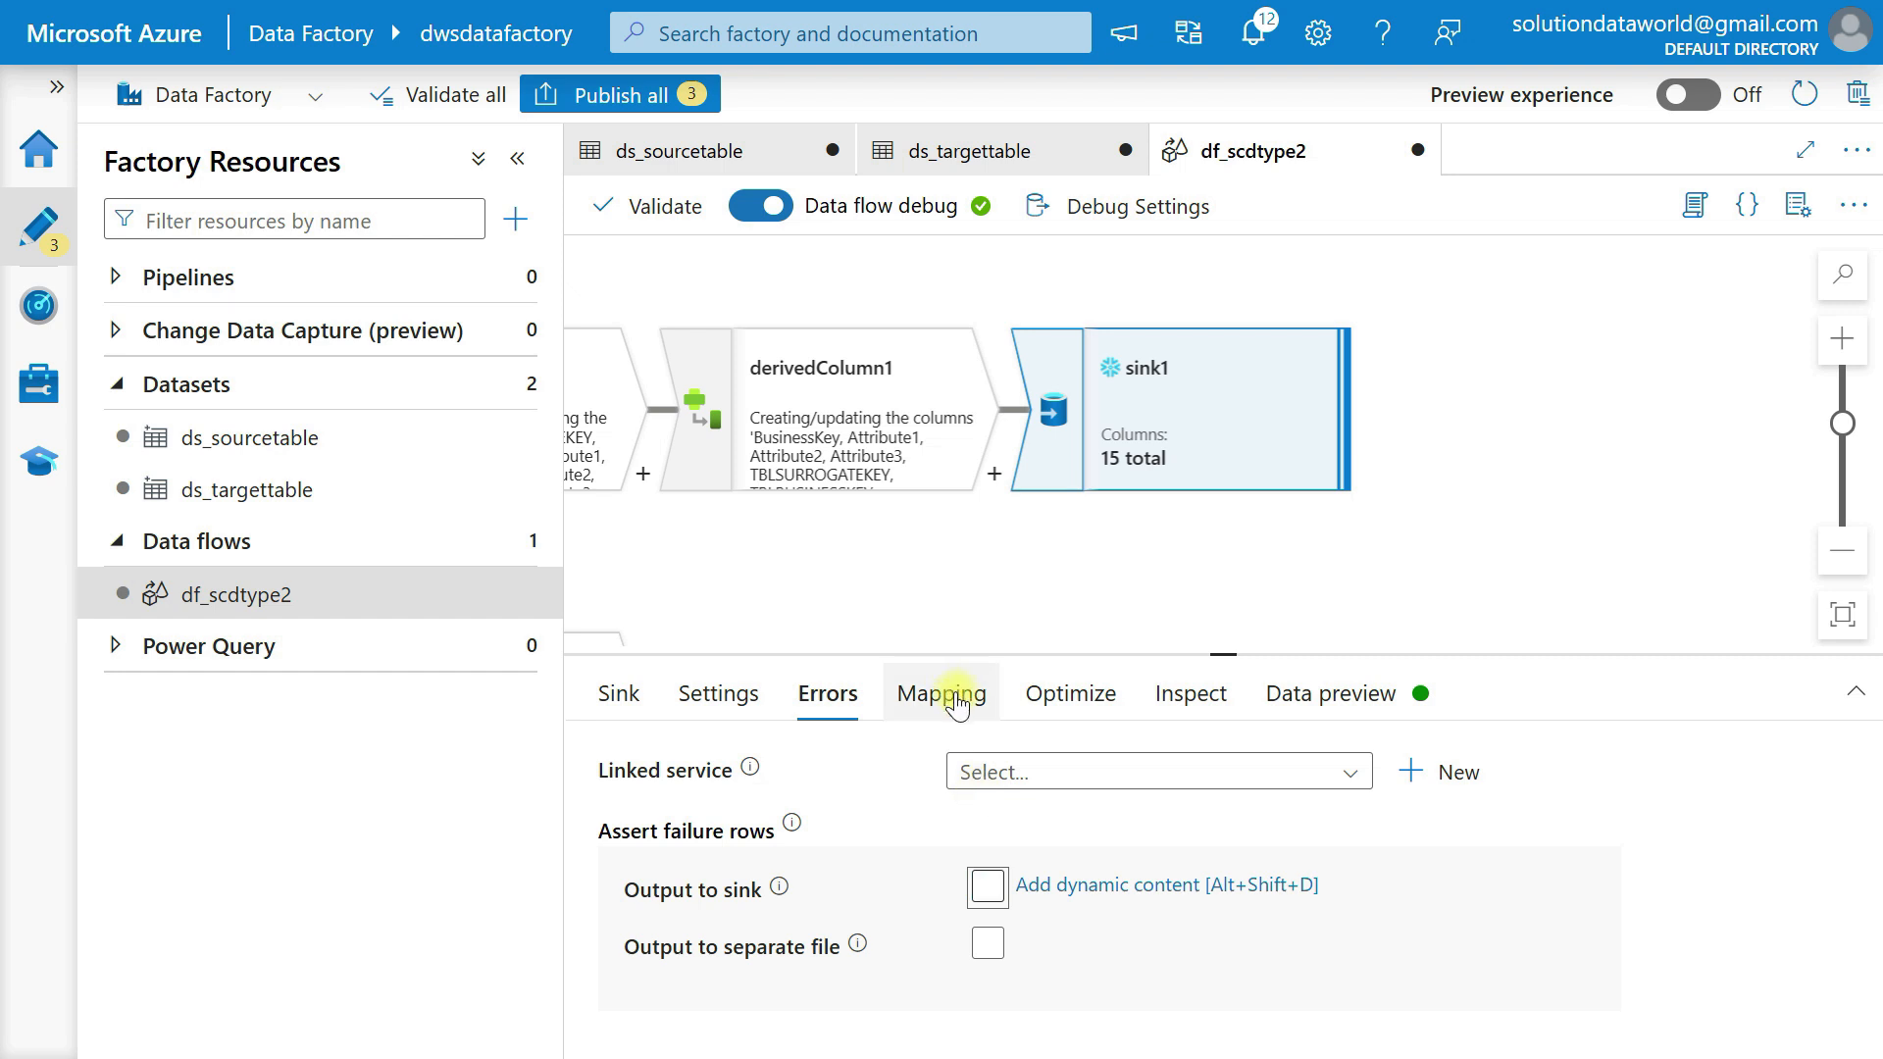
{"action": "left_click", "coordinate": [957, 698]}
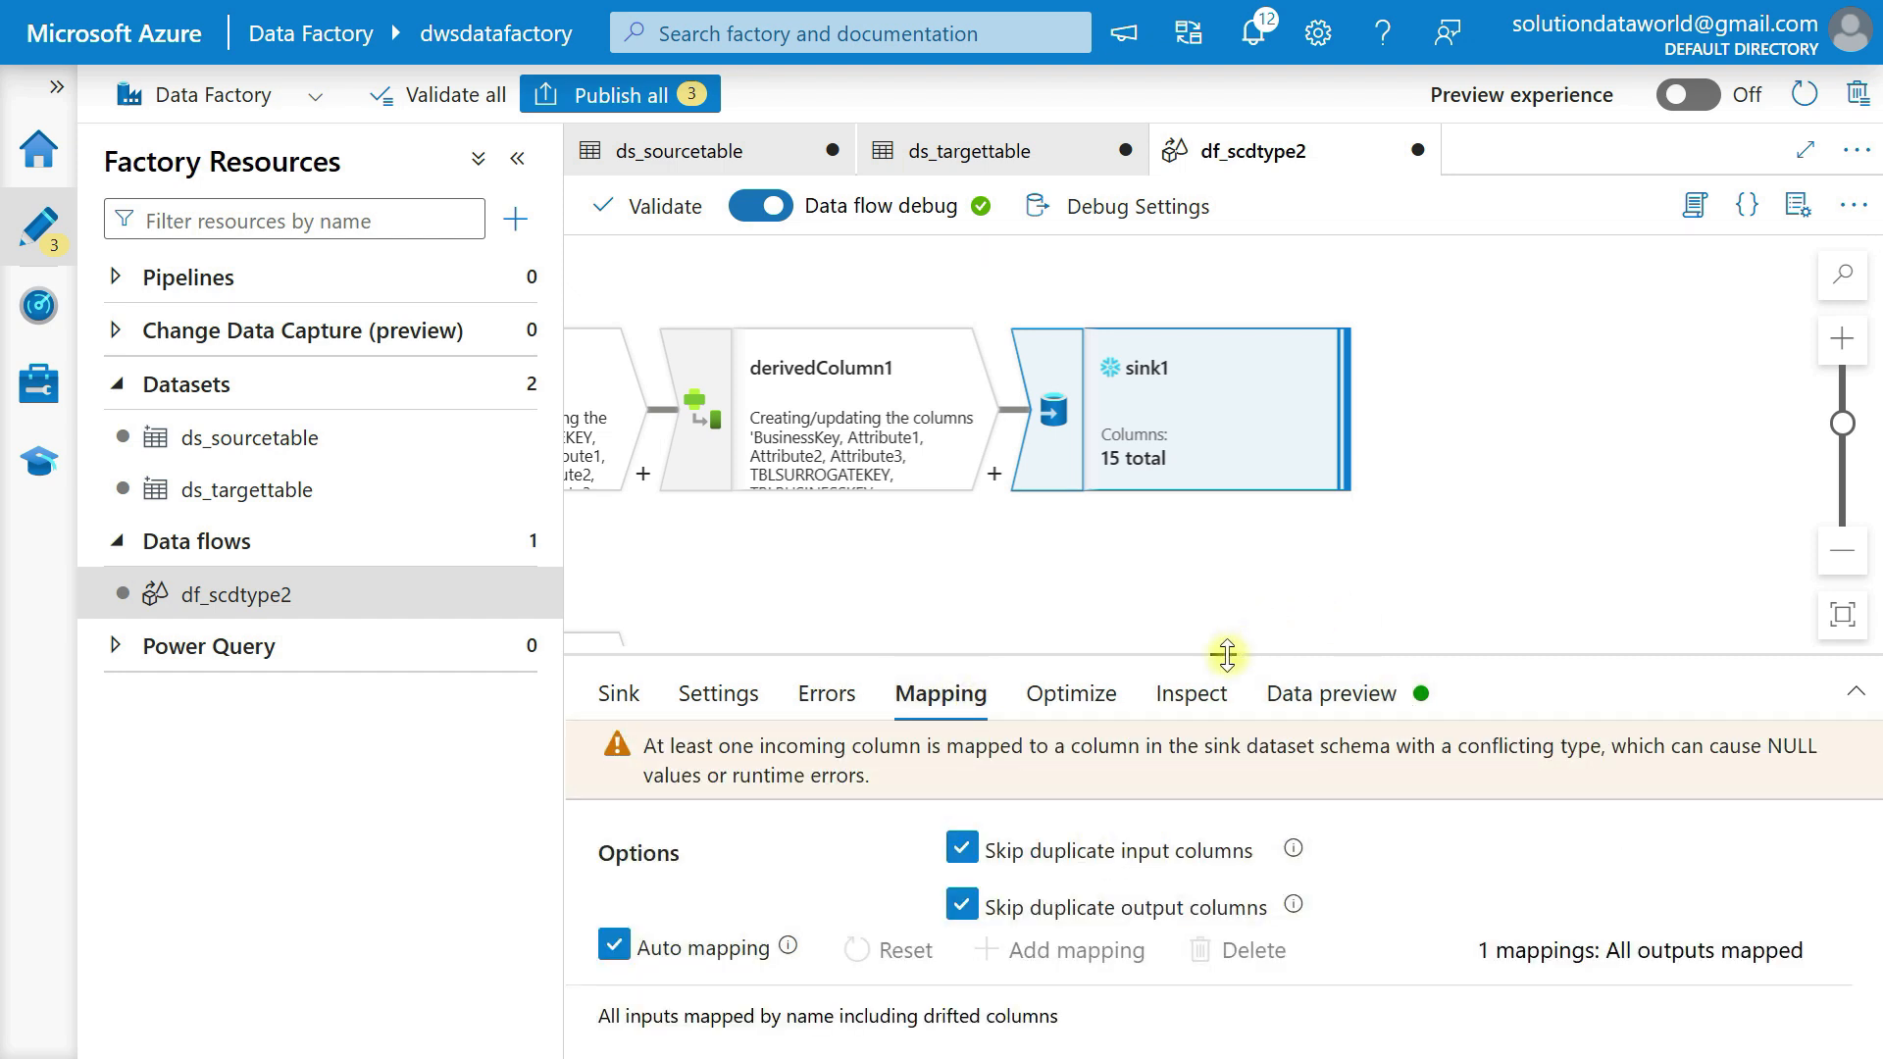
{"action": "left_click_drag", "start_coordinate": [1218, 652], "coordinate": [1219, 384]}
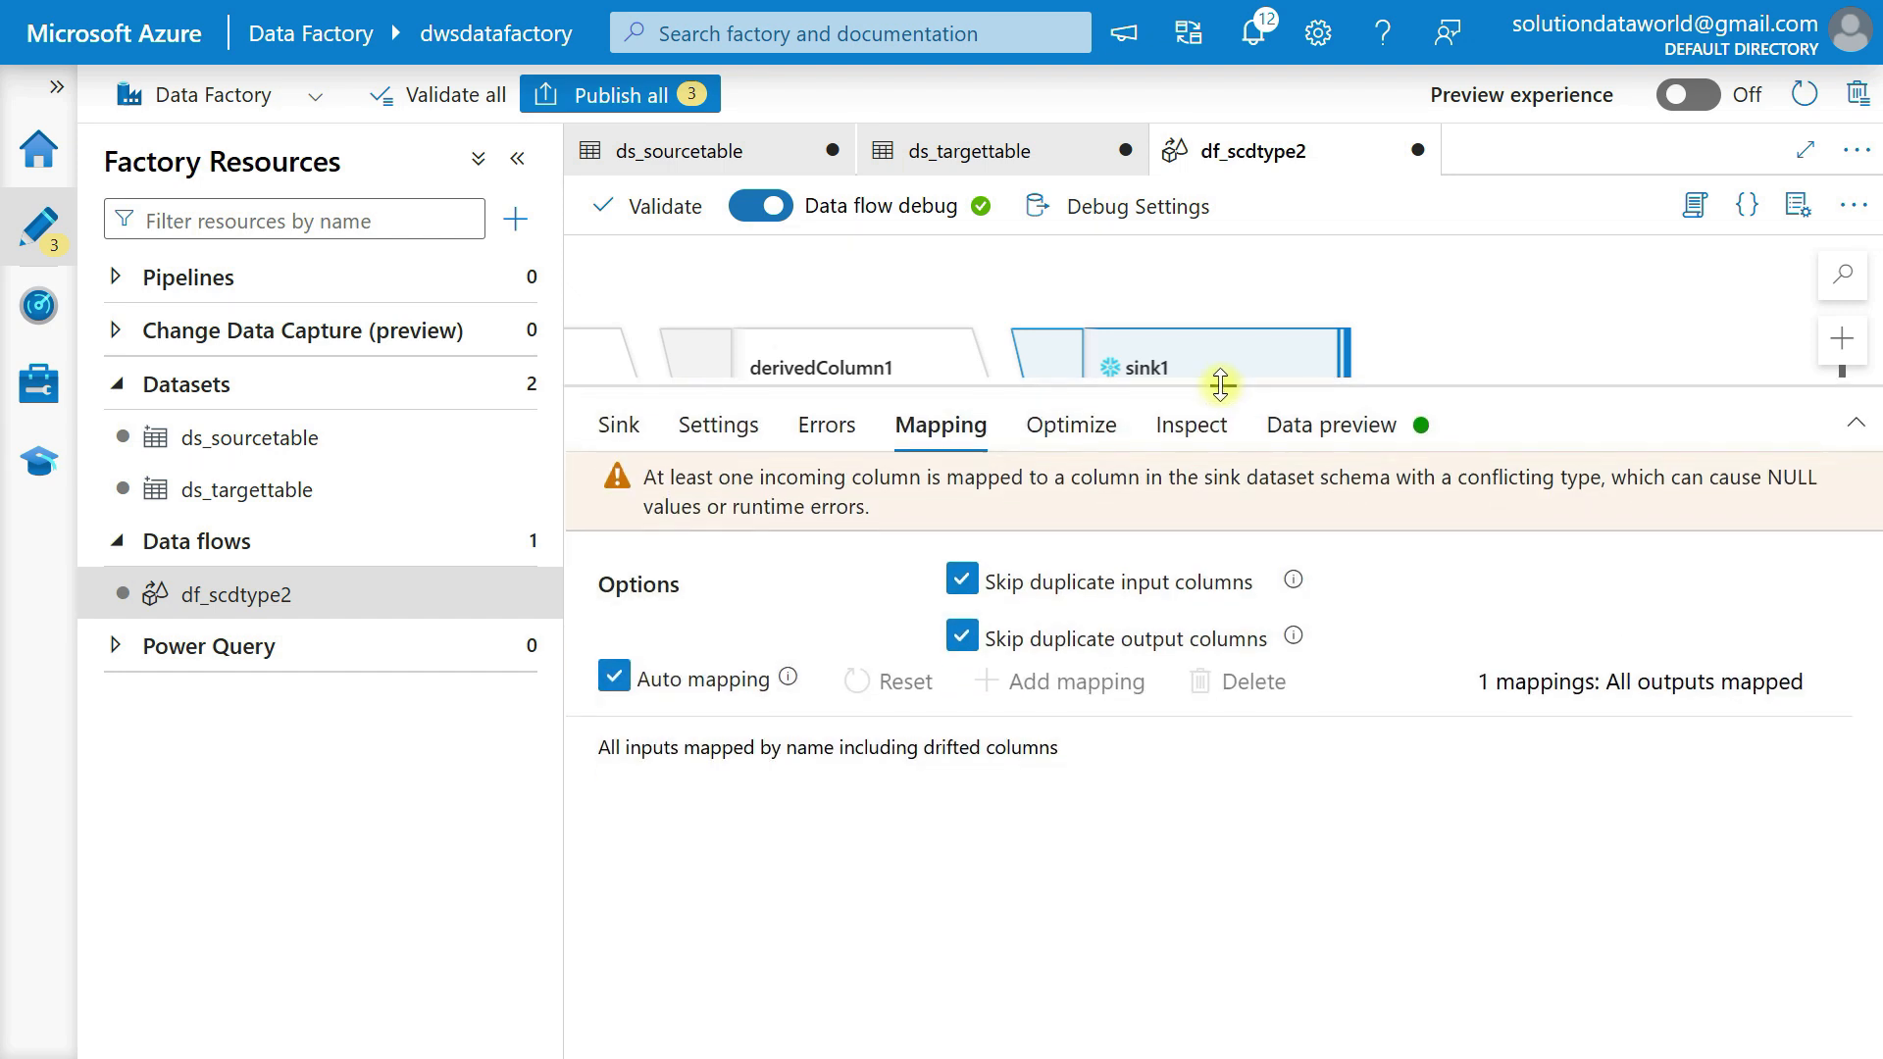
{"action": "left_click", "coordinate": [615, 677]}
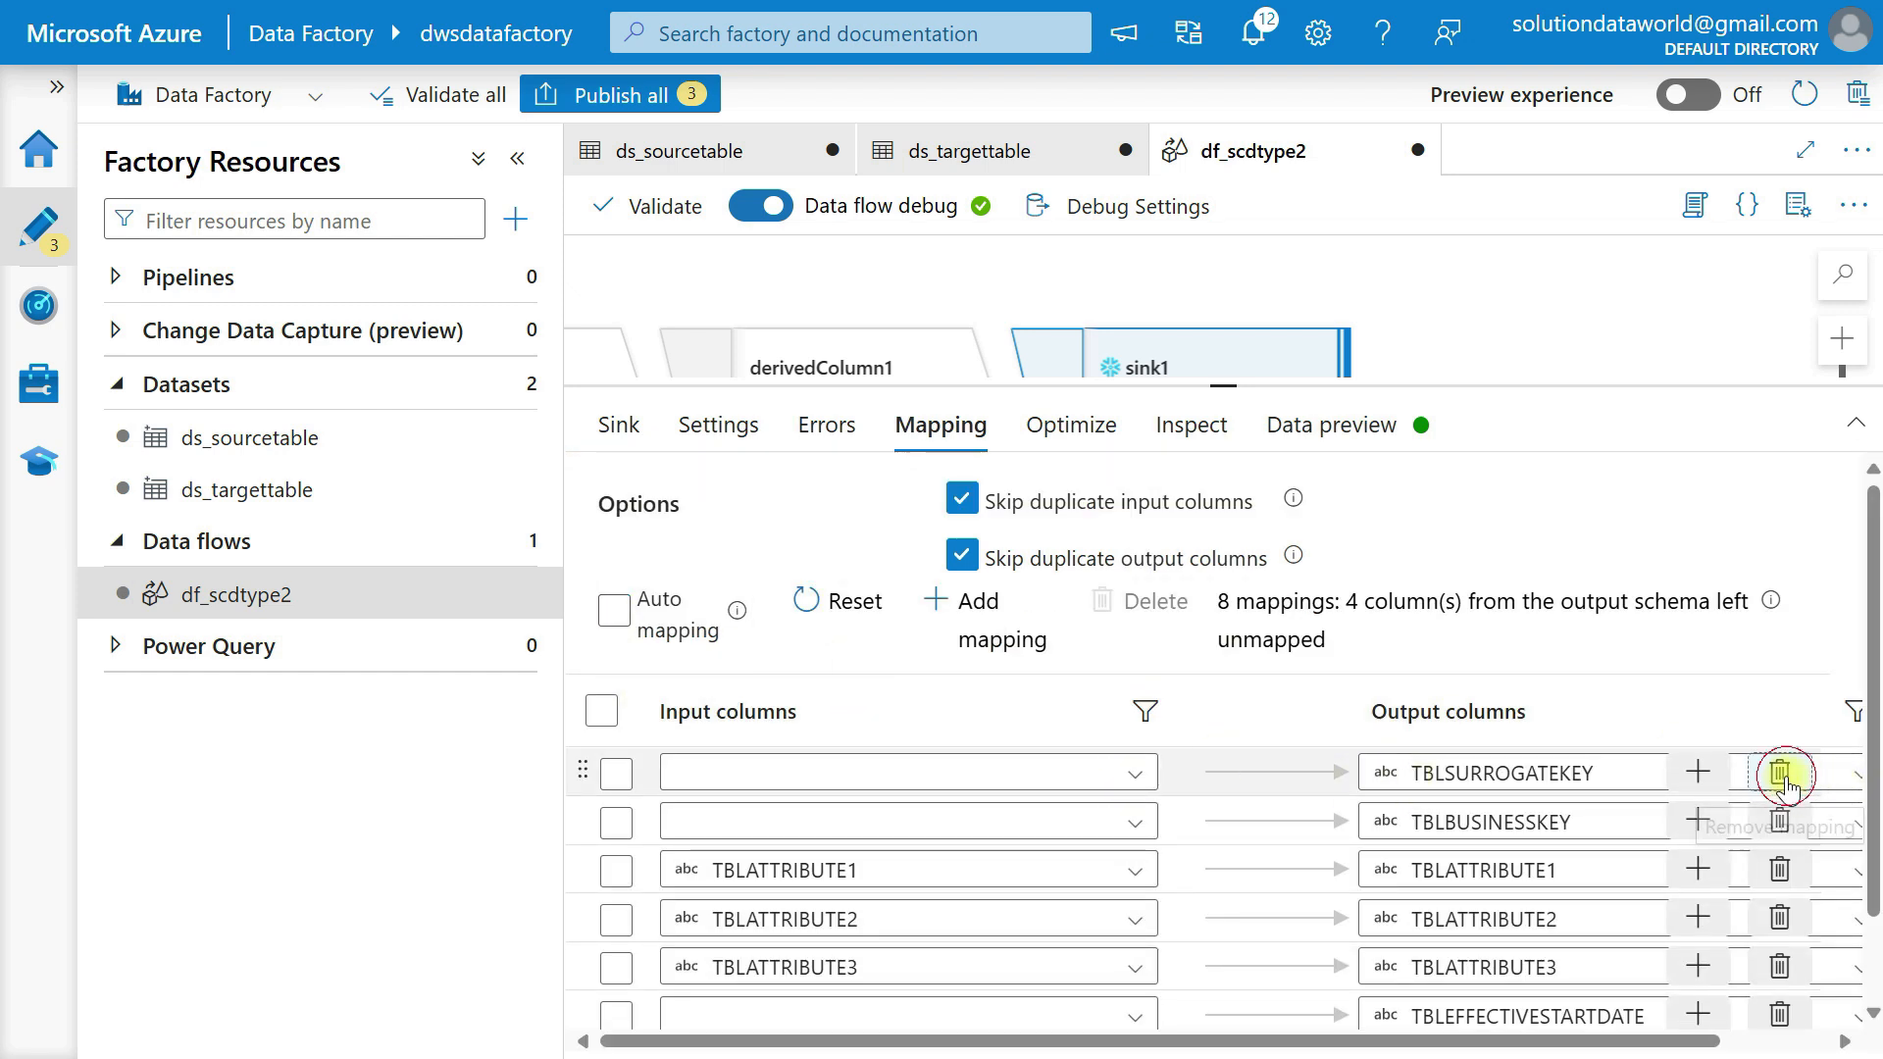
{"action": "left_click", "coordinate": [1781, 774]}
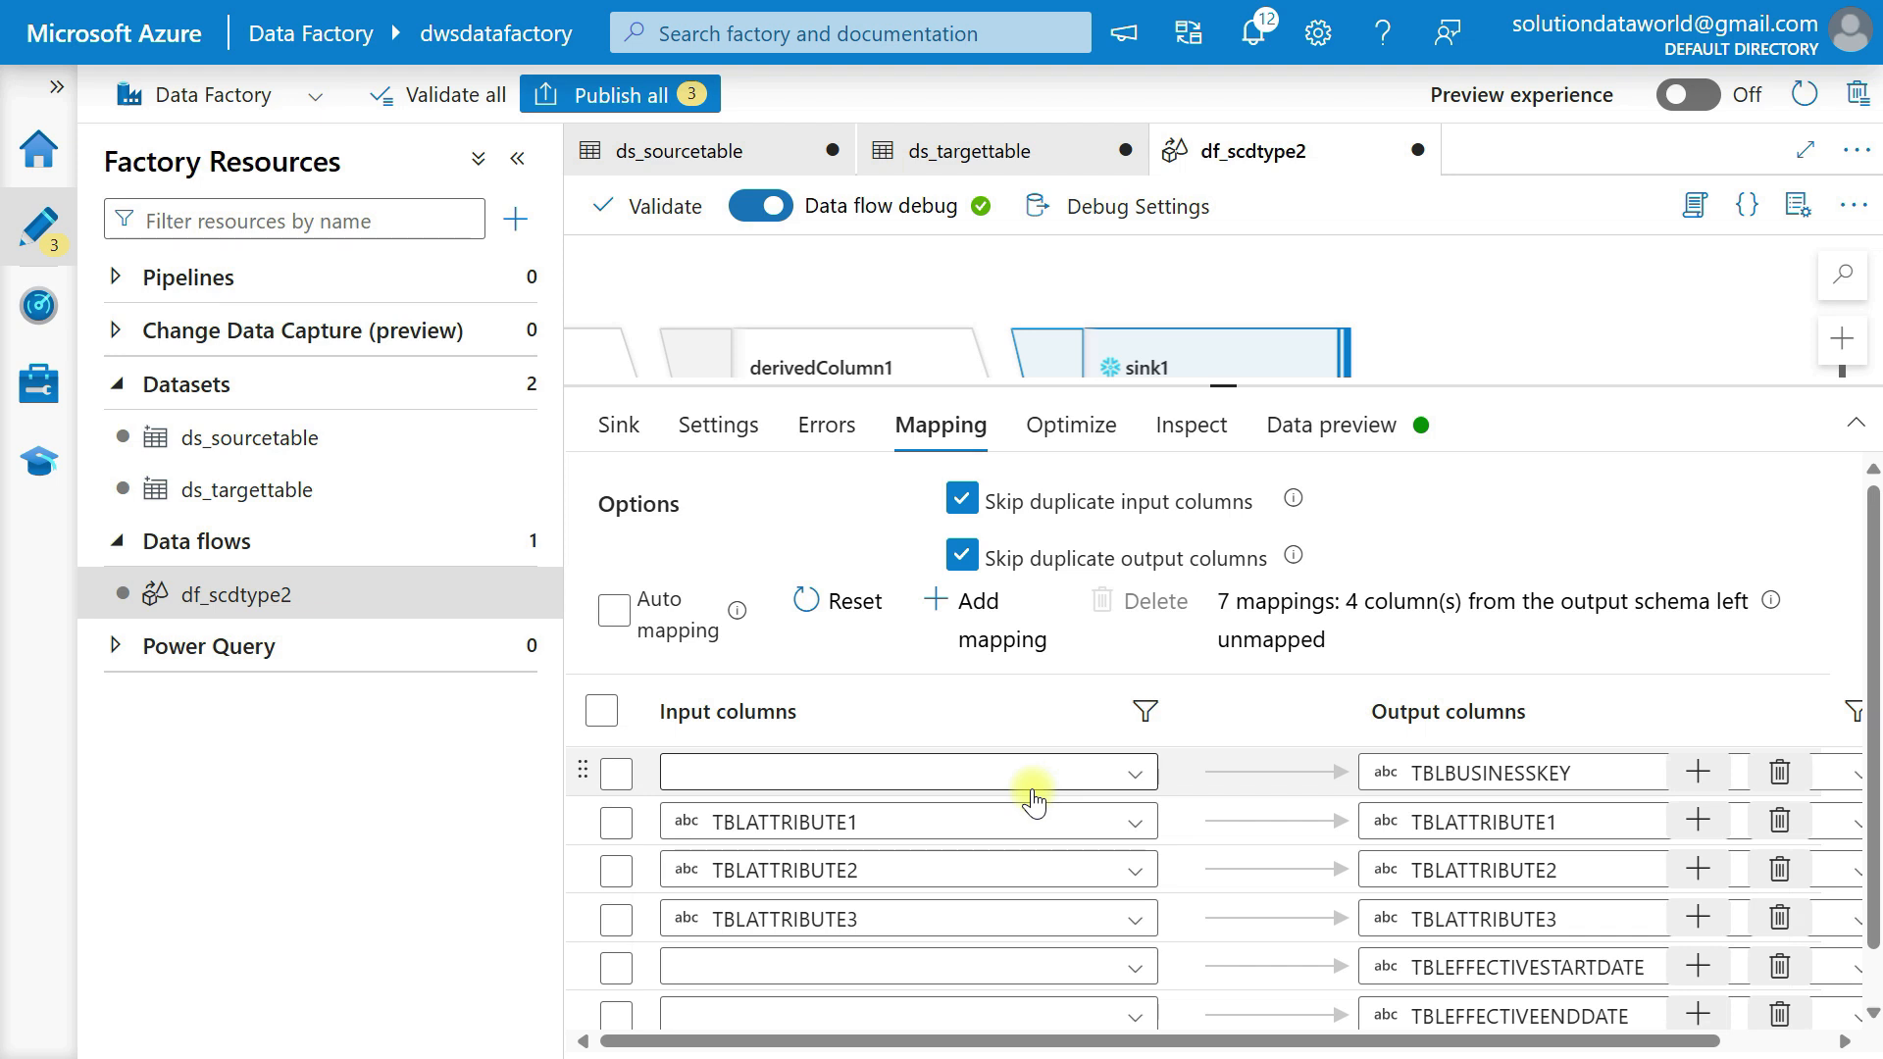
Map BusinessKey to TBLBUSINESSKEY, Attribute1 to TBLATTRIBUTE1 and Attribute2 to TBLATTRIBUTE2 in the sink1 mapping.
{"action": "left_click", "coordinate": [1032, 789]}
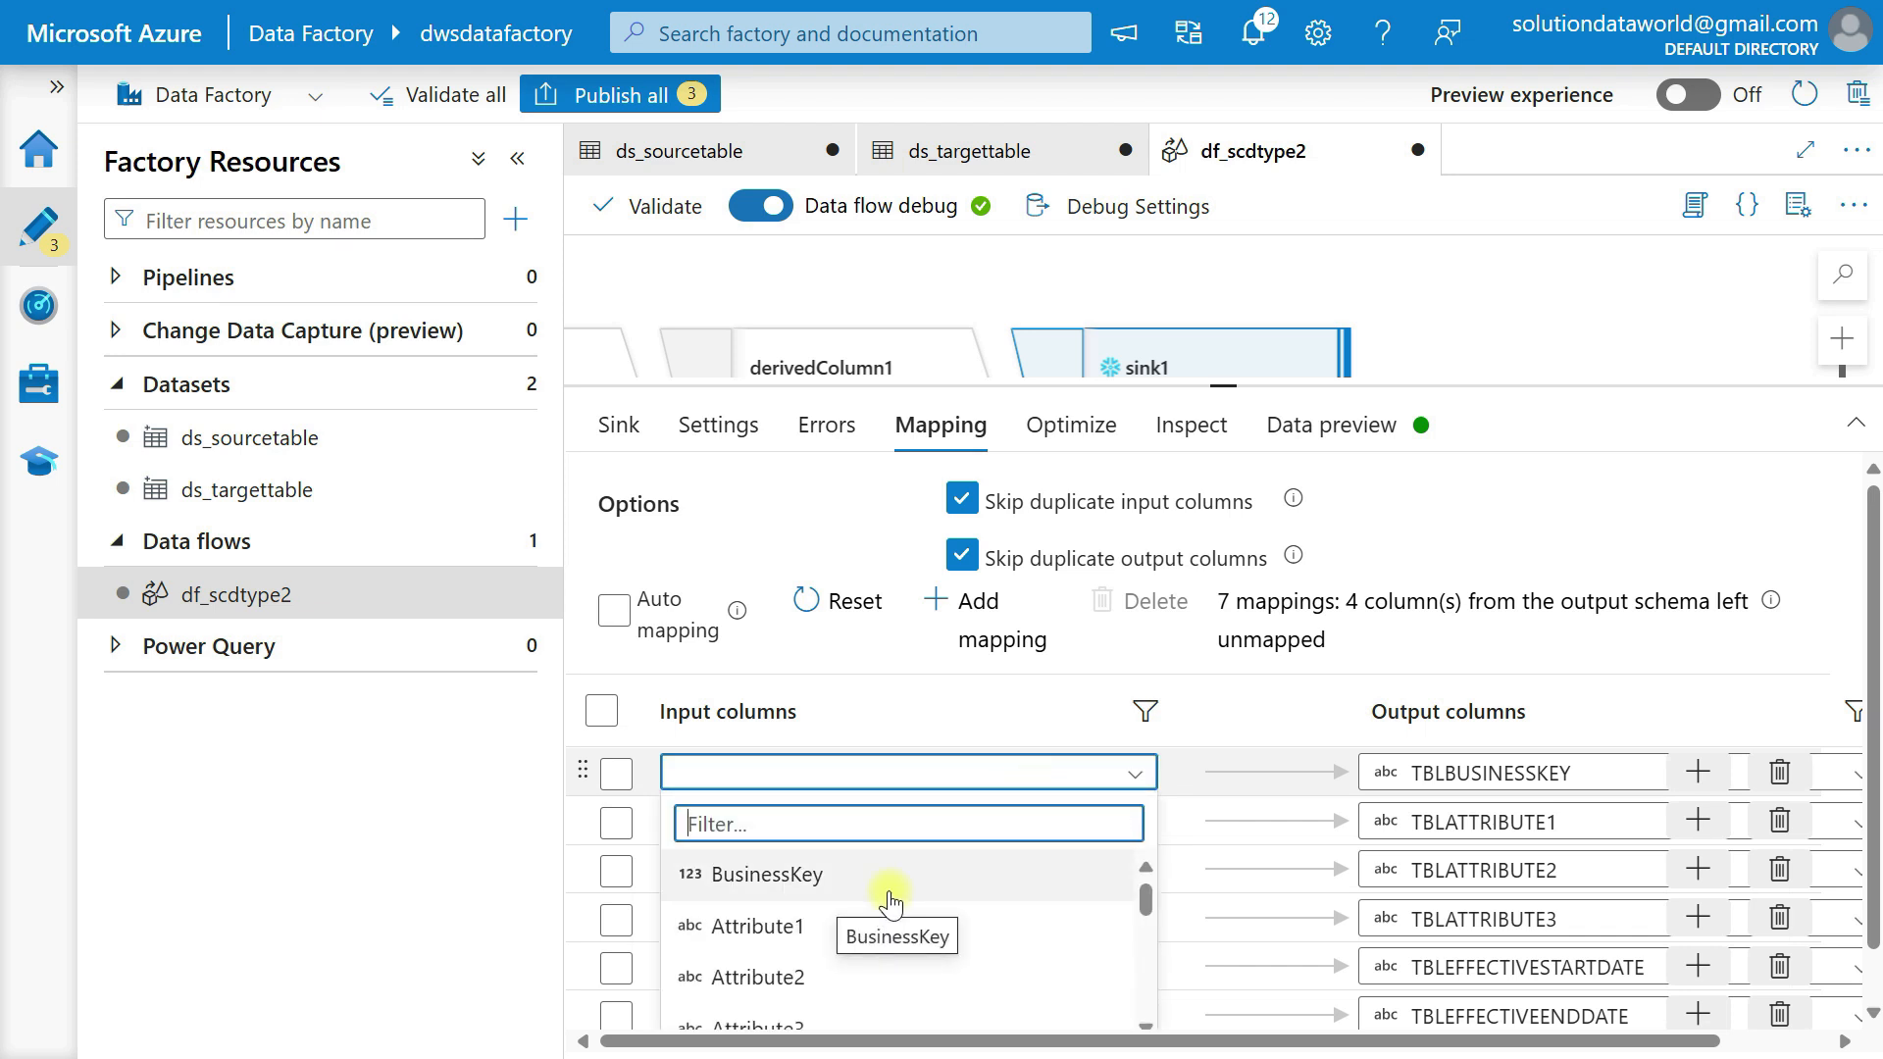
{"action": "left_click", "coordinate": [890, 896]}
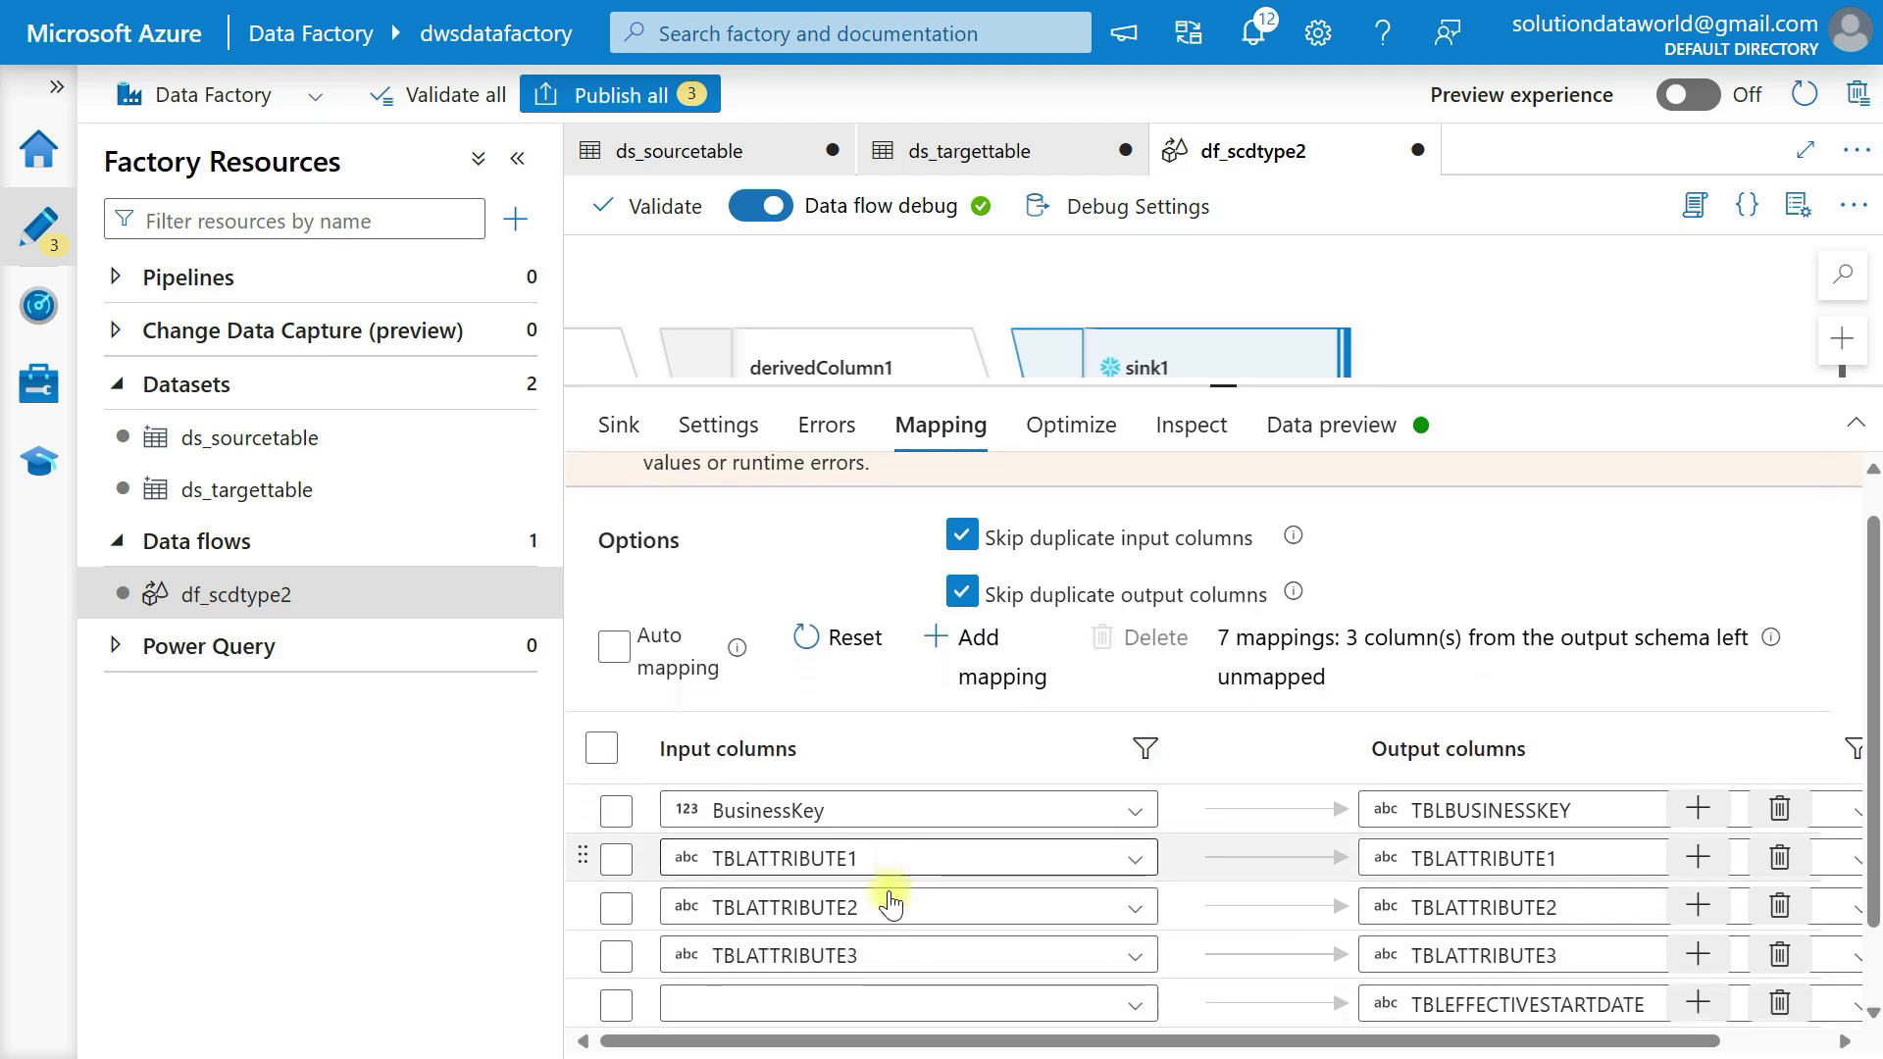
{"action": "scroll", "coordinate": [890, 902], "scroll_direction": "down", "scroll_amount": 1}
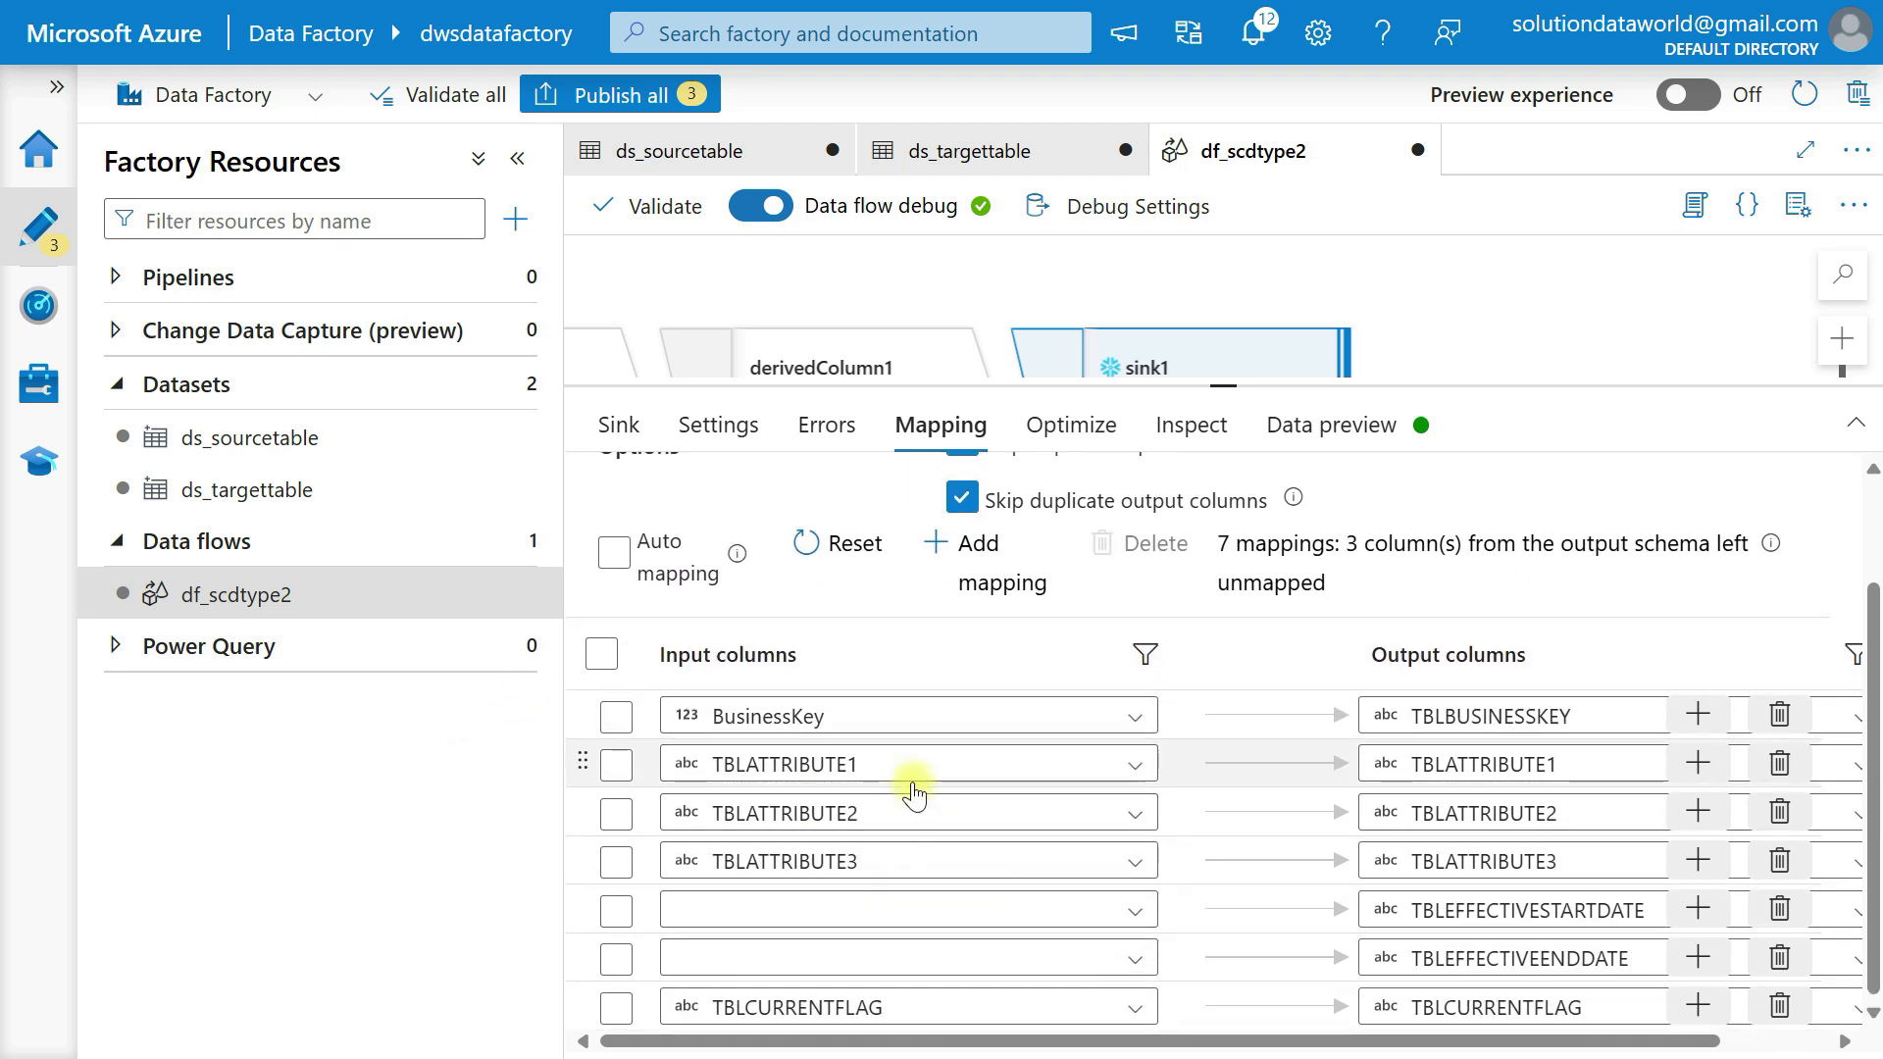
{"action": "left_click", "coordinate": [903, 770]}
{"action": "left_click", "coordinate": [824, 914]}
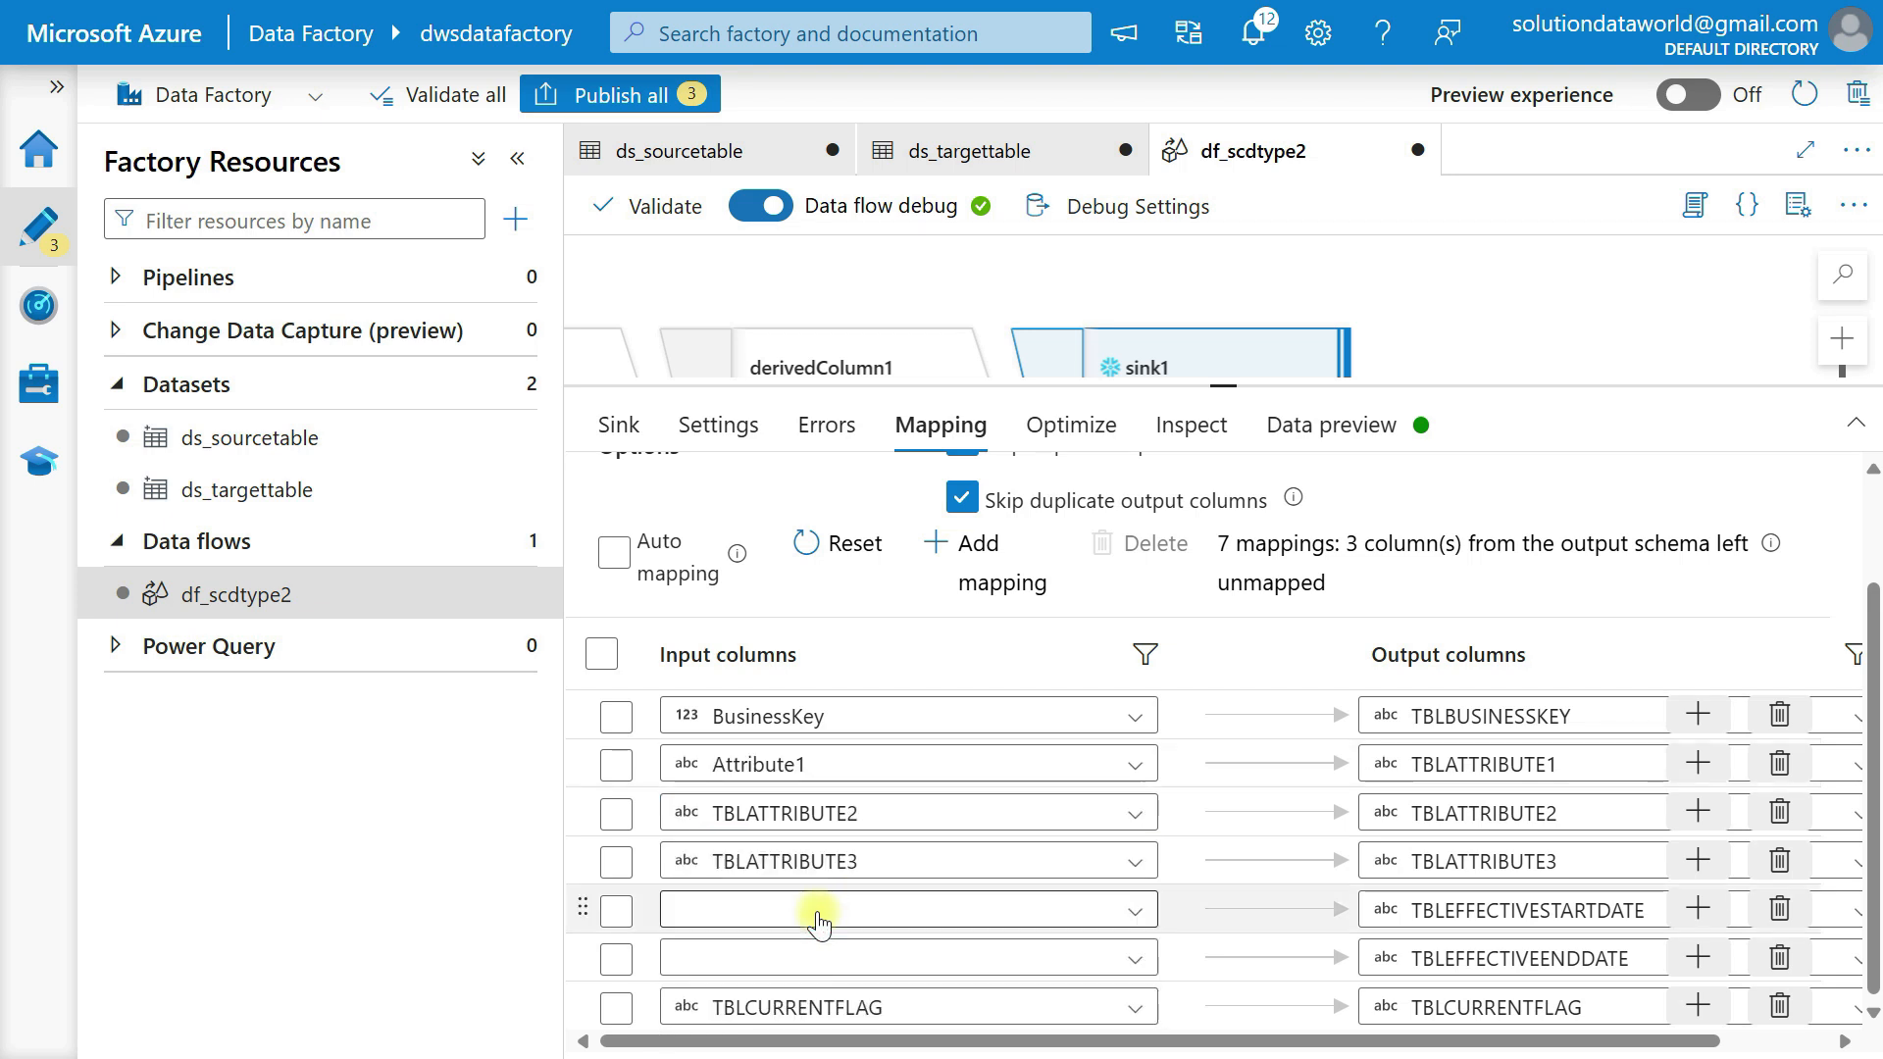
{"action": "left_click", "coordinate": [851, 822]}
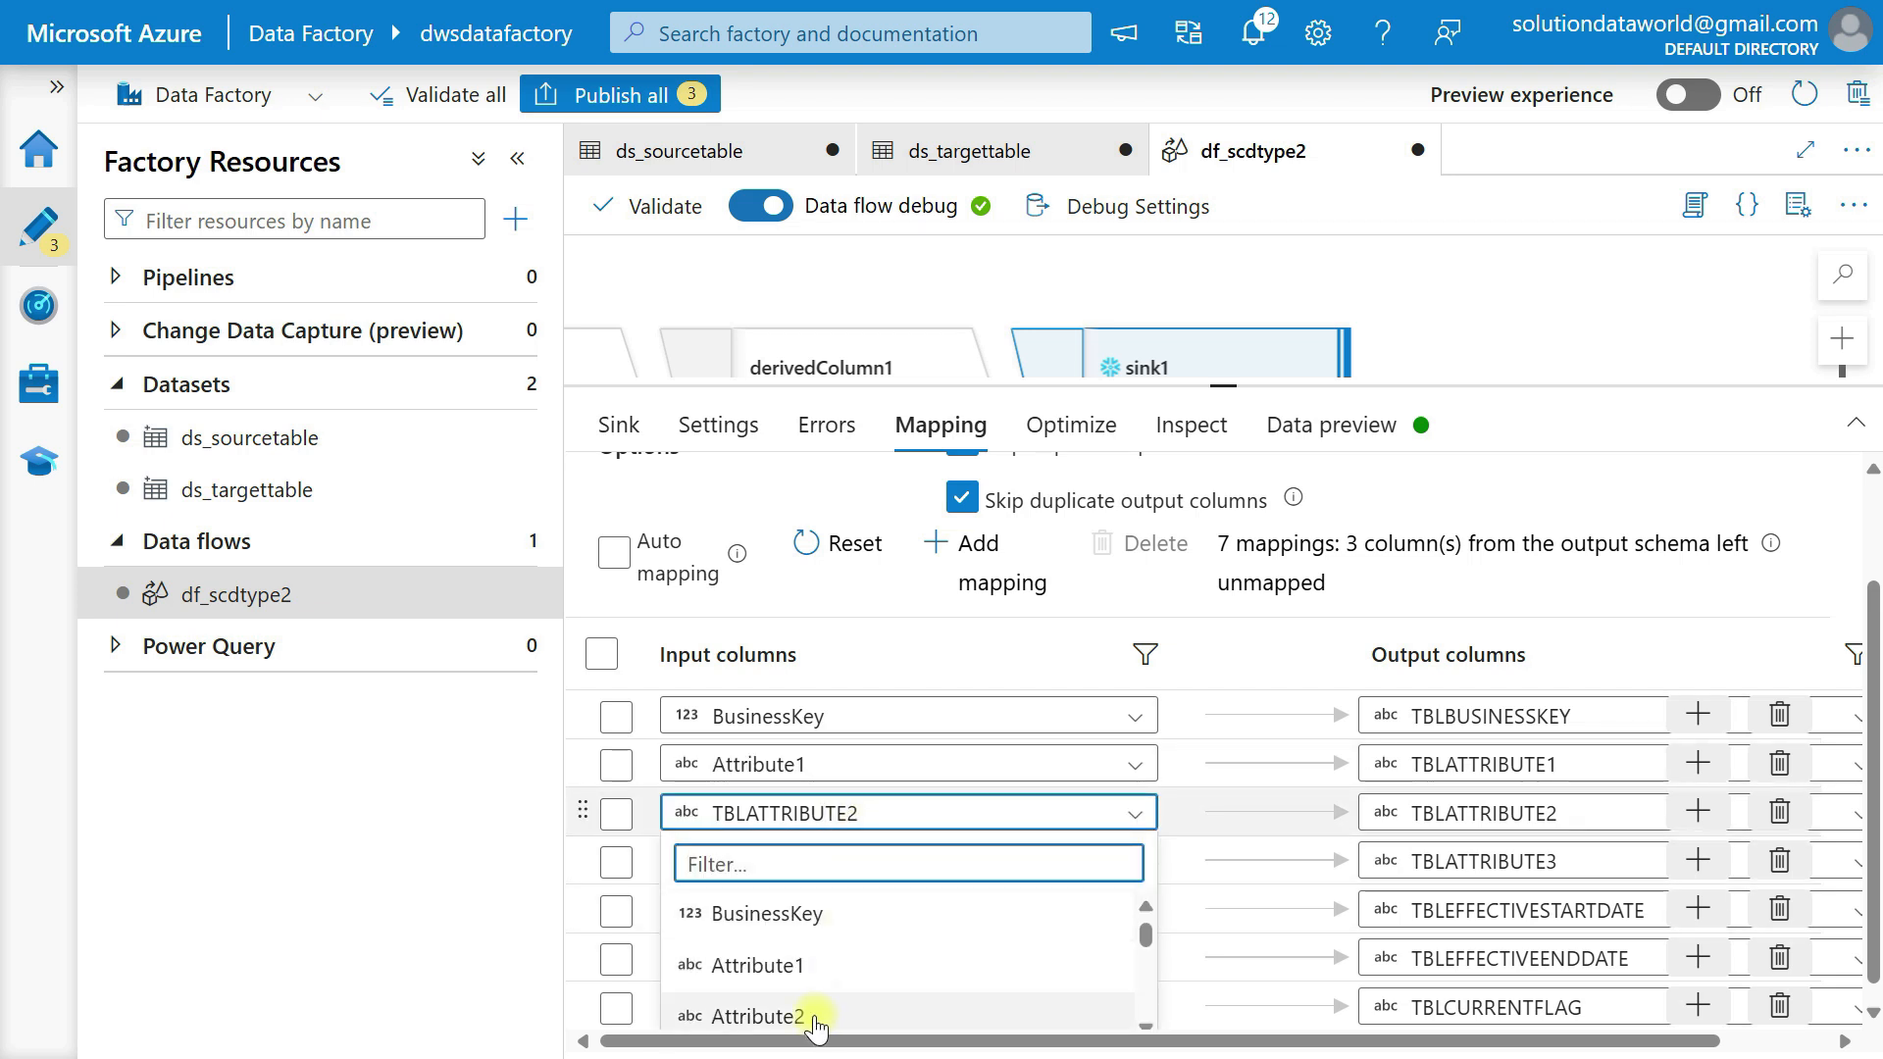
{"action": "left_click", "coordinate": [832, 1015]}
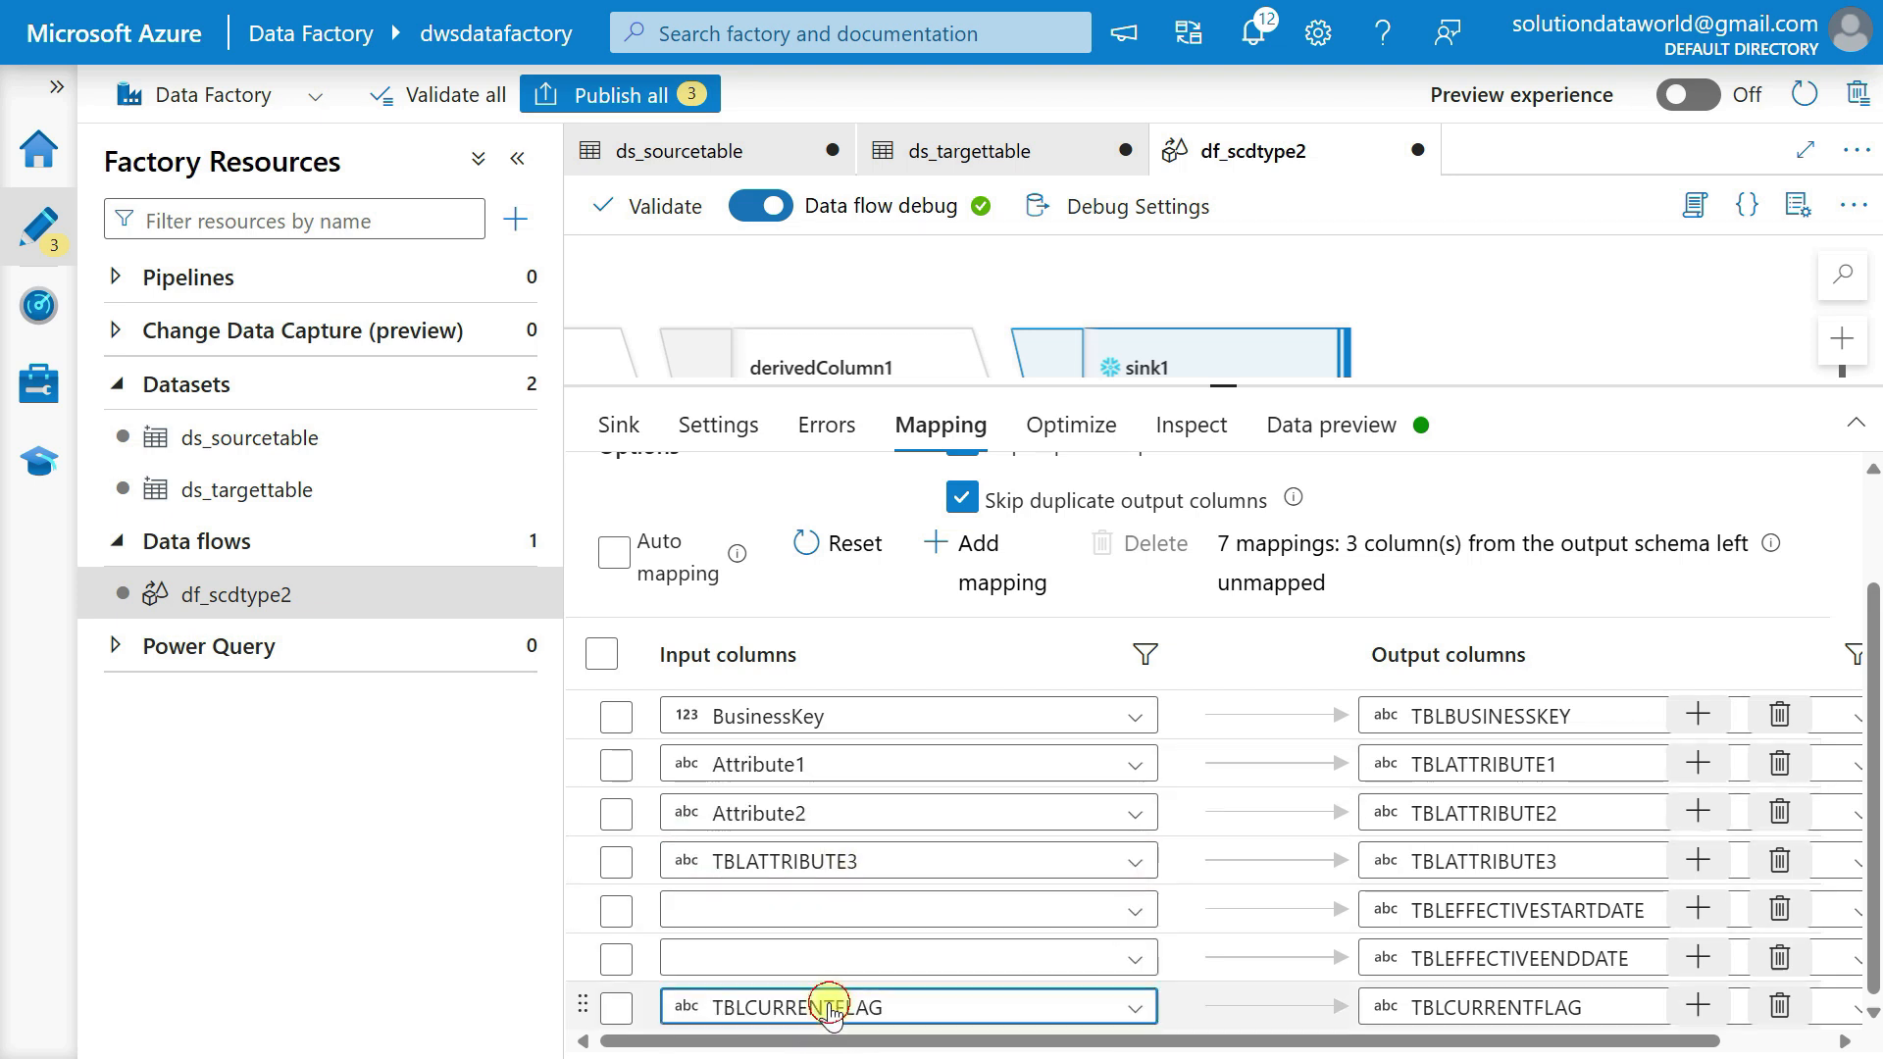
Map Attribute3 to the TBLATTRIBUTE3 output column in the sink1 mapping.
{"action": "left_click", "coordinate": [832, 1015]}
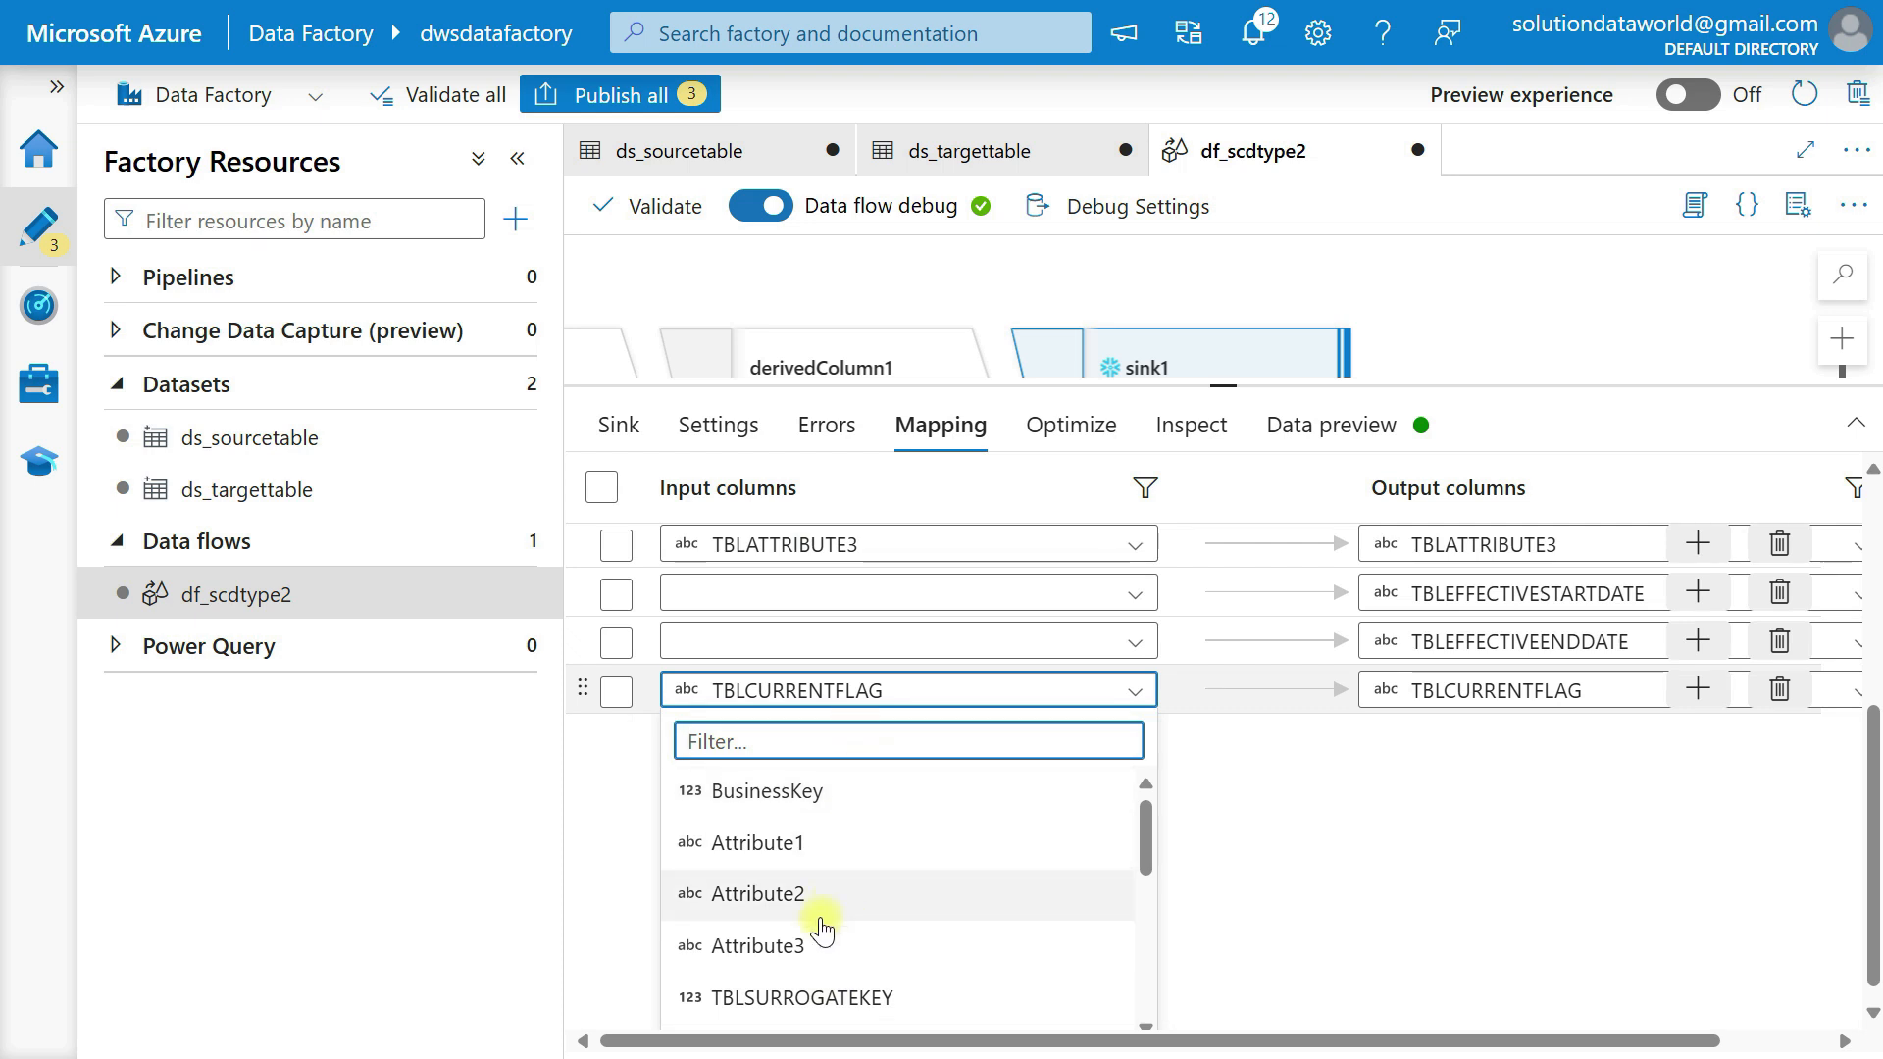
{"action": "key", "text": "Escape"}
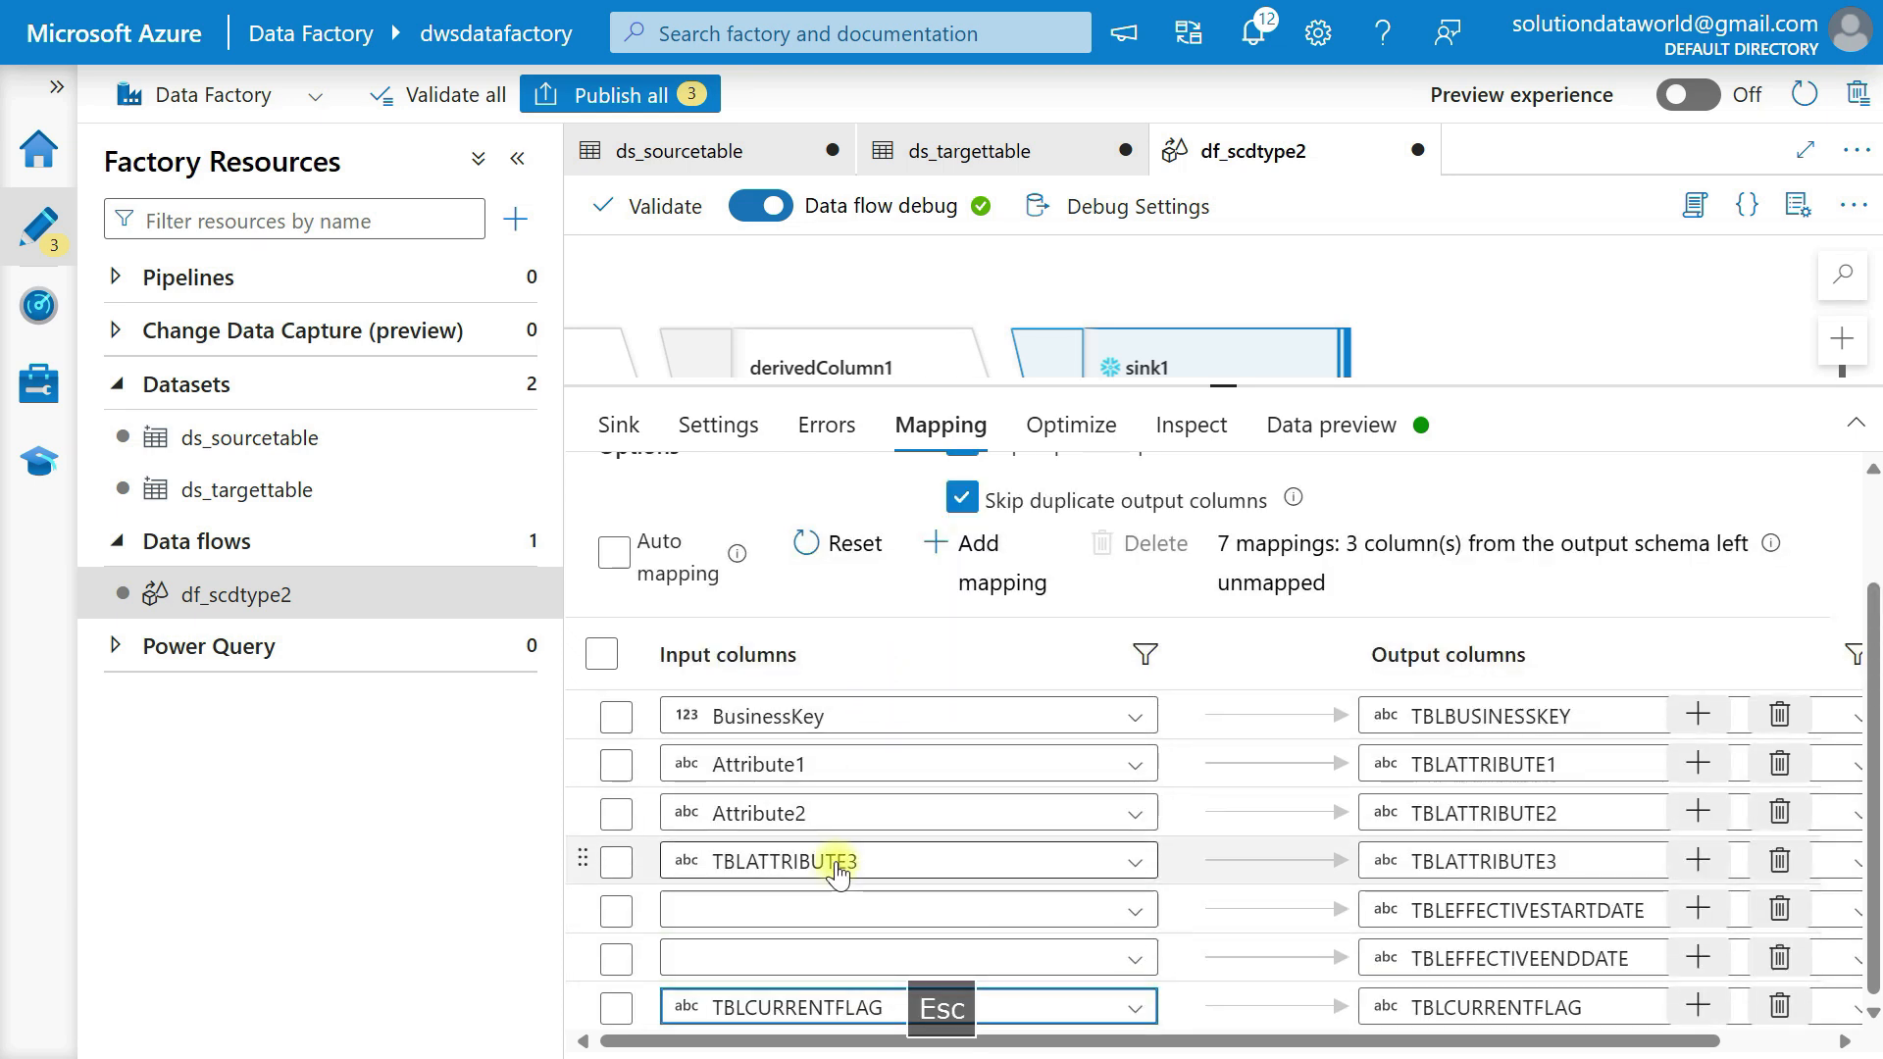
{"action": "left_click", "coordinate": [837, 880]}
{"action": "scroll", "coordinate": [836, 981], "scroll_direction": "up", "scroll_amount": 4}
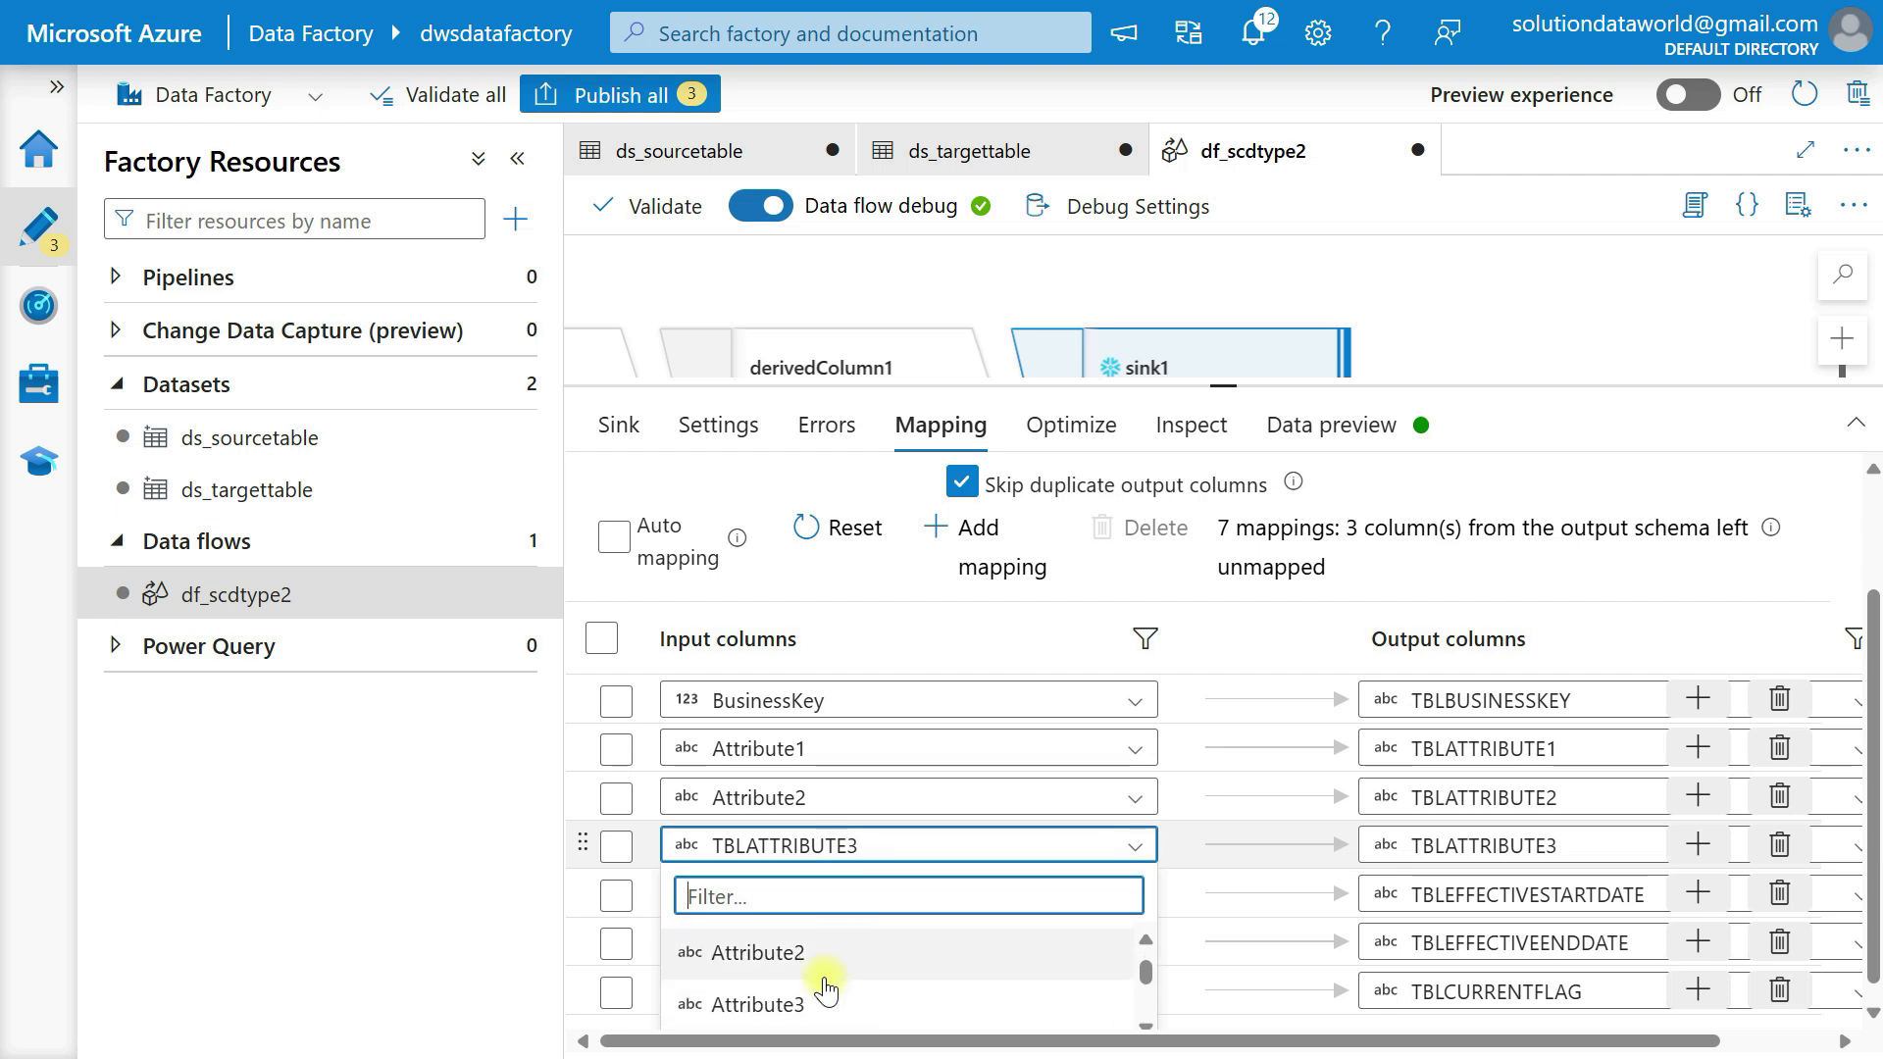
{"action": "left_click", "coordinate": [824, 1002]}
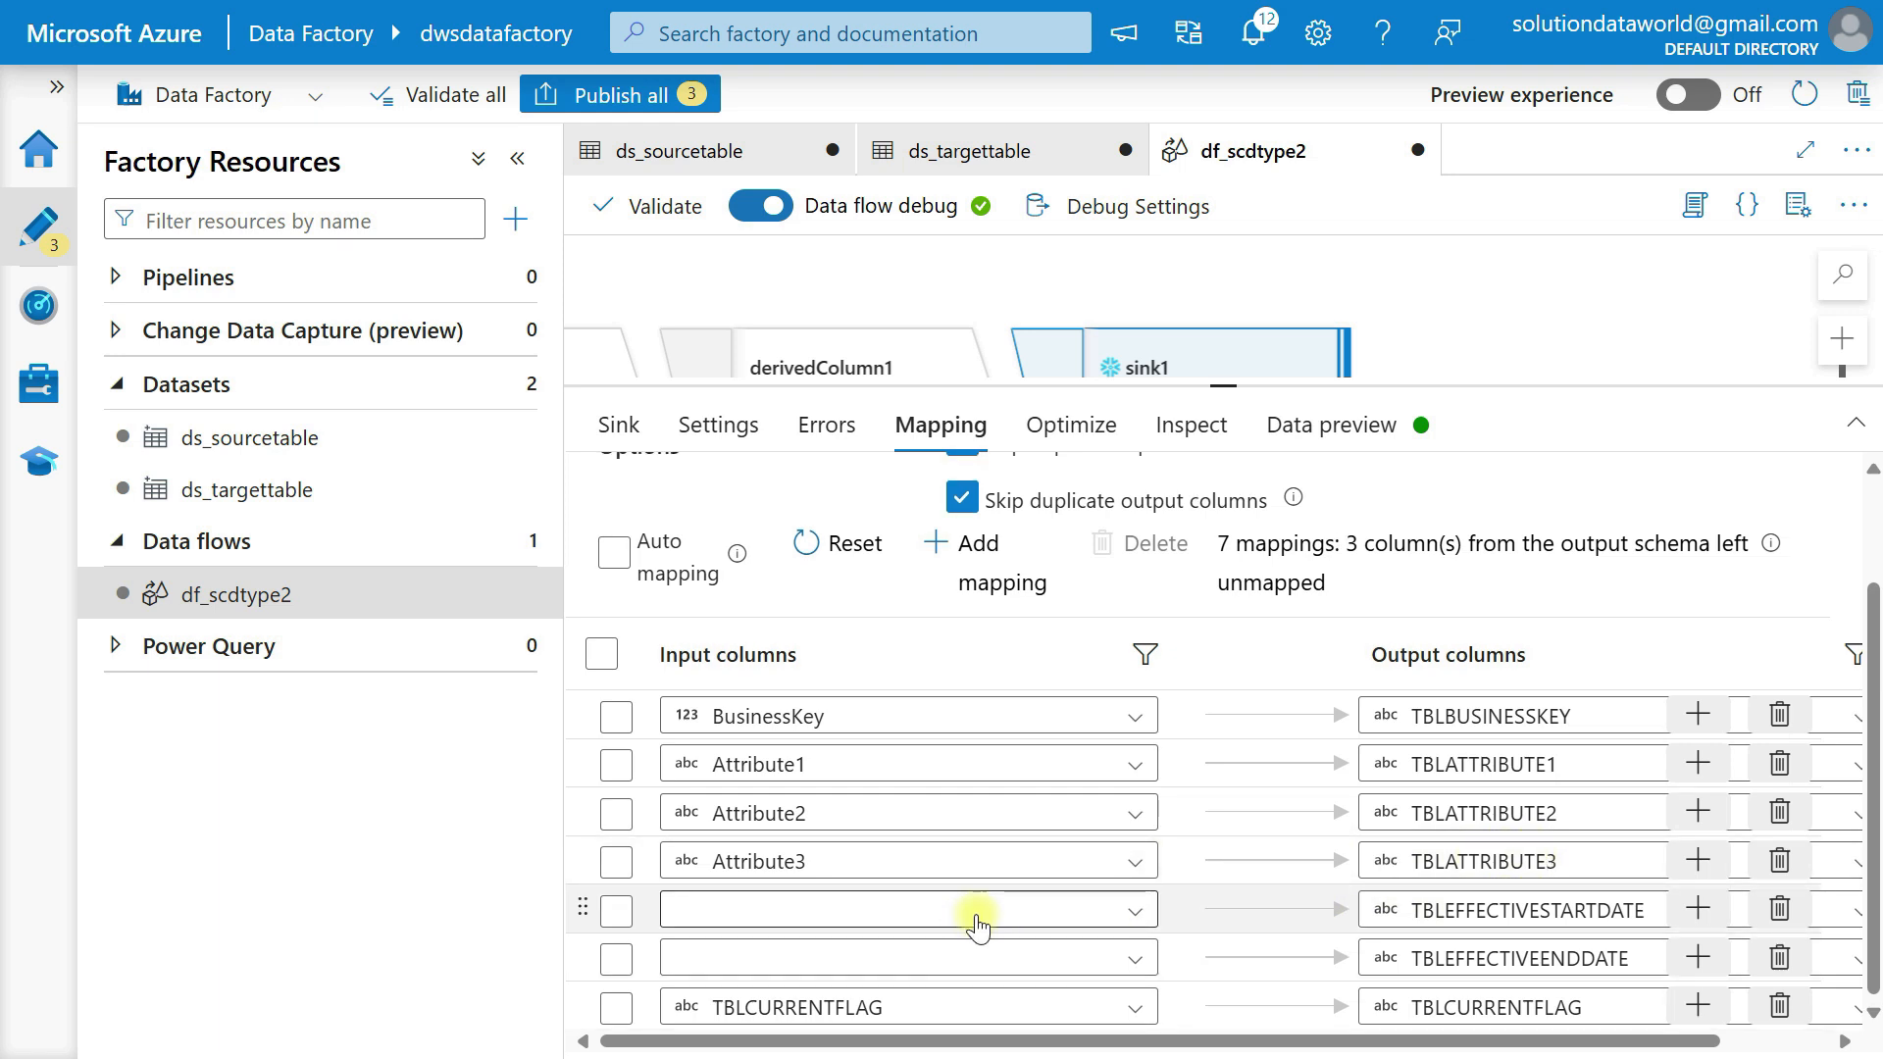
Map Drv_EffectiveStartDate, drv_EffectiveEndDate and drv_CurrentFlag to TBLEFFECTIVESTARTDATE, TBLEFFECTIVEENDDATE and TBLCURRENTFLAG in the sink1 mapping.
{"action": "left_click", "coordinate": [977, 912]}
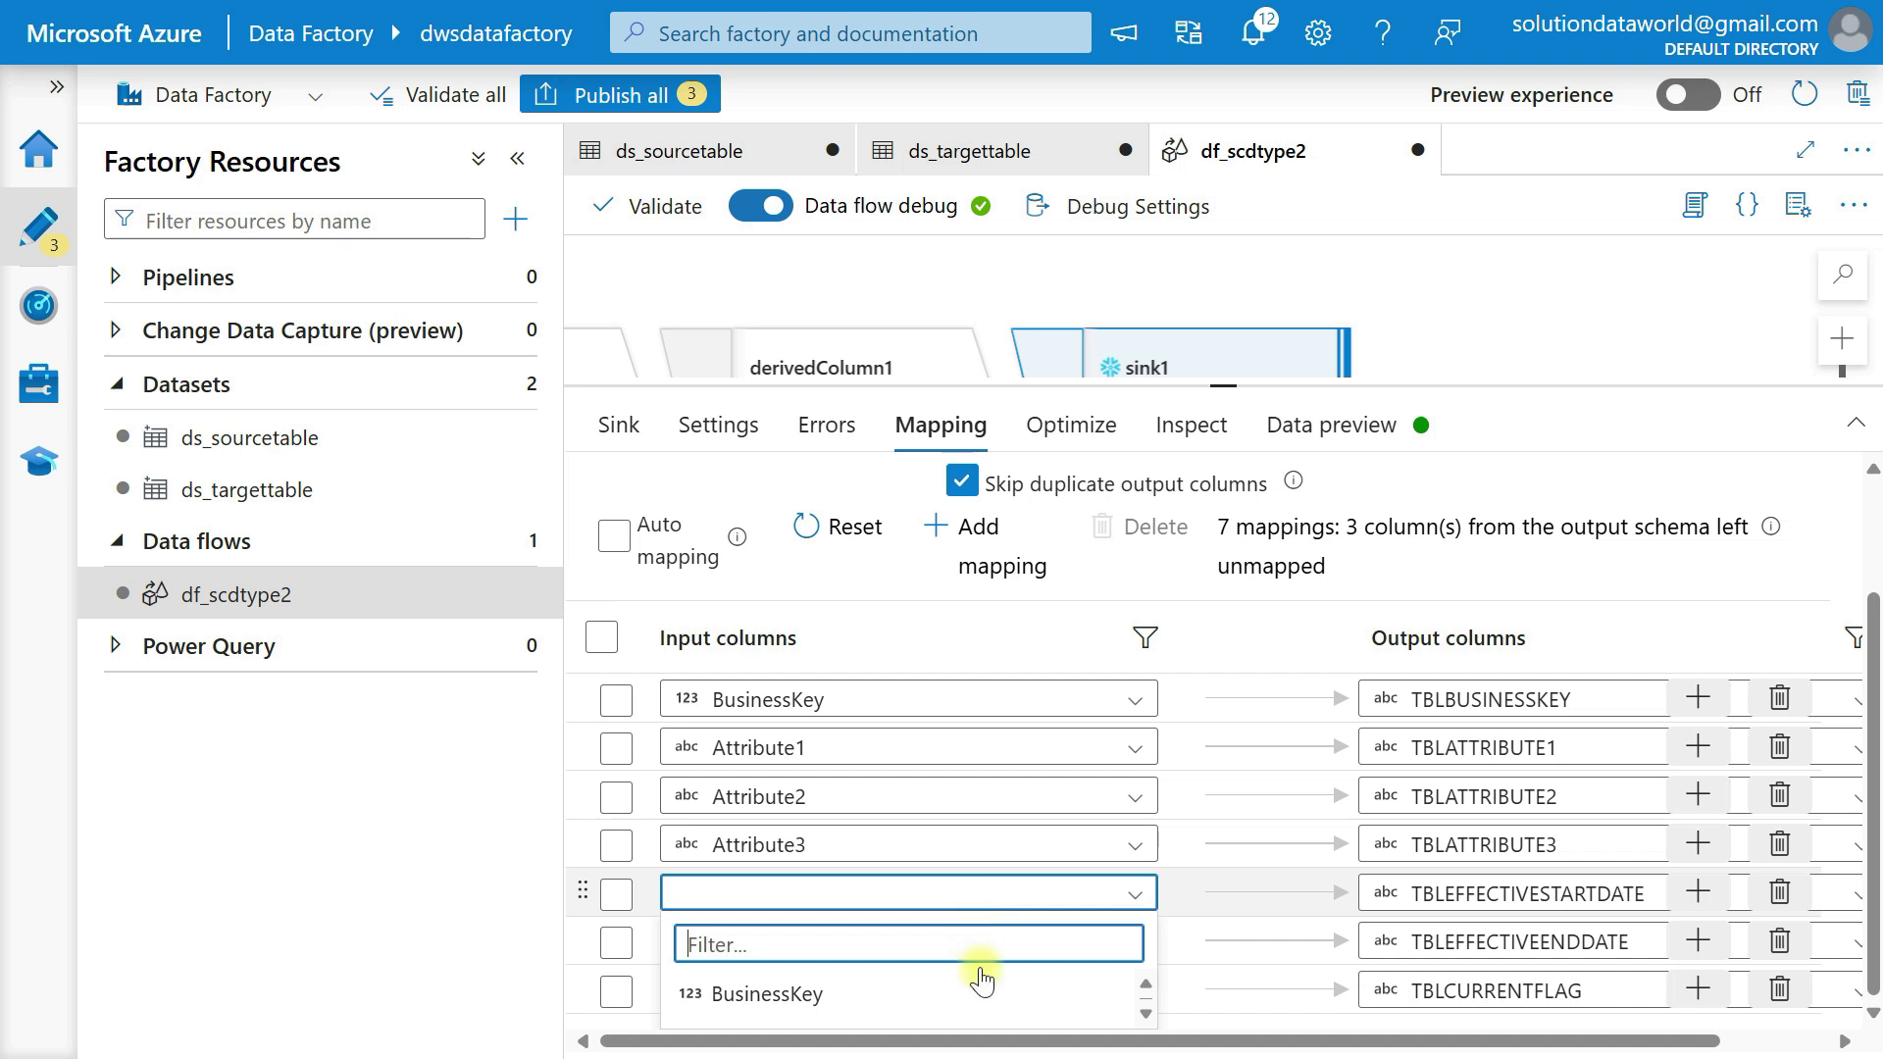
{"action": "scroll", "coordinate": [978, 986], "scroll_direction": "down", "scroll_amount": 3}
{"action": "scroll", "coordinate": [978, 985], "scroll_direction": "up", "scroll_amount": 2}
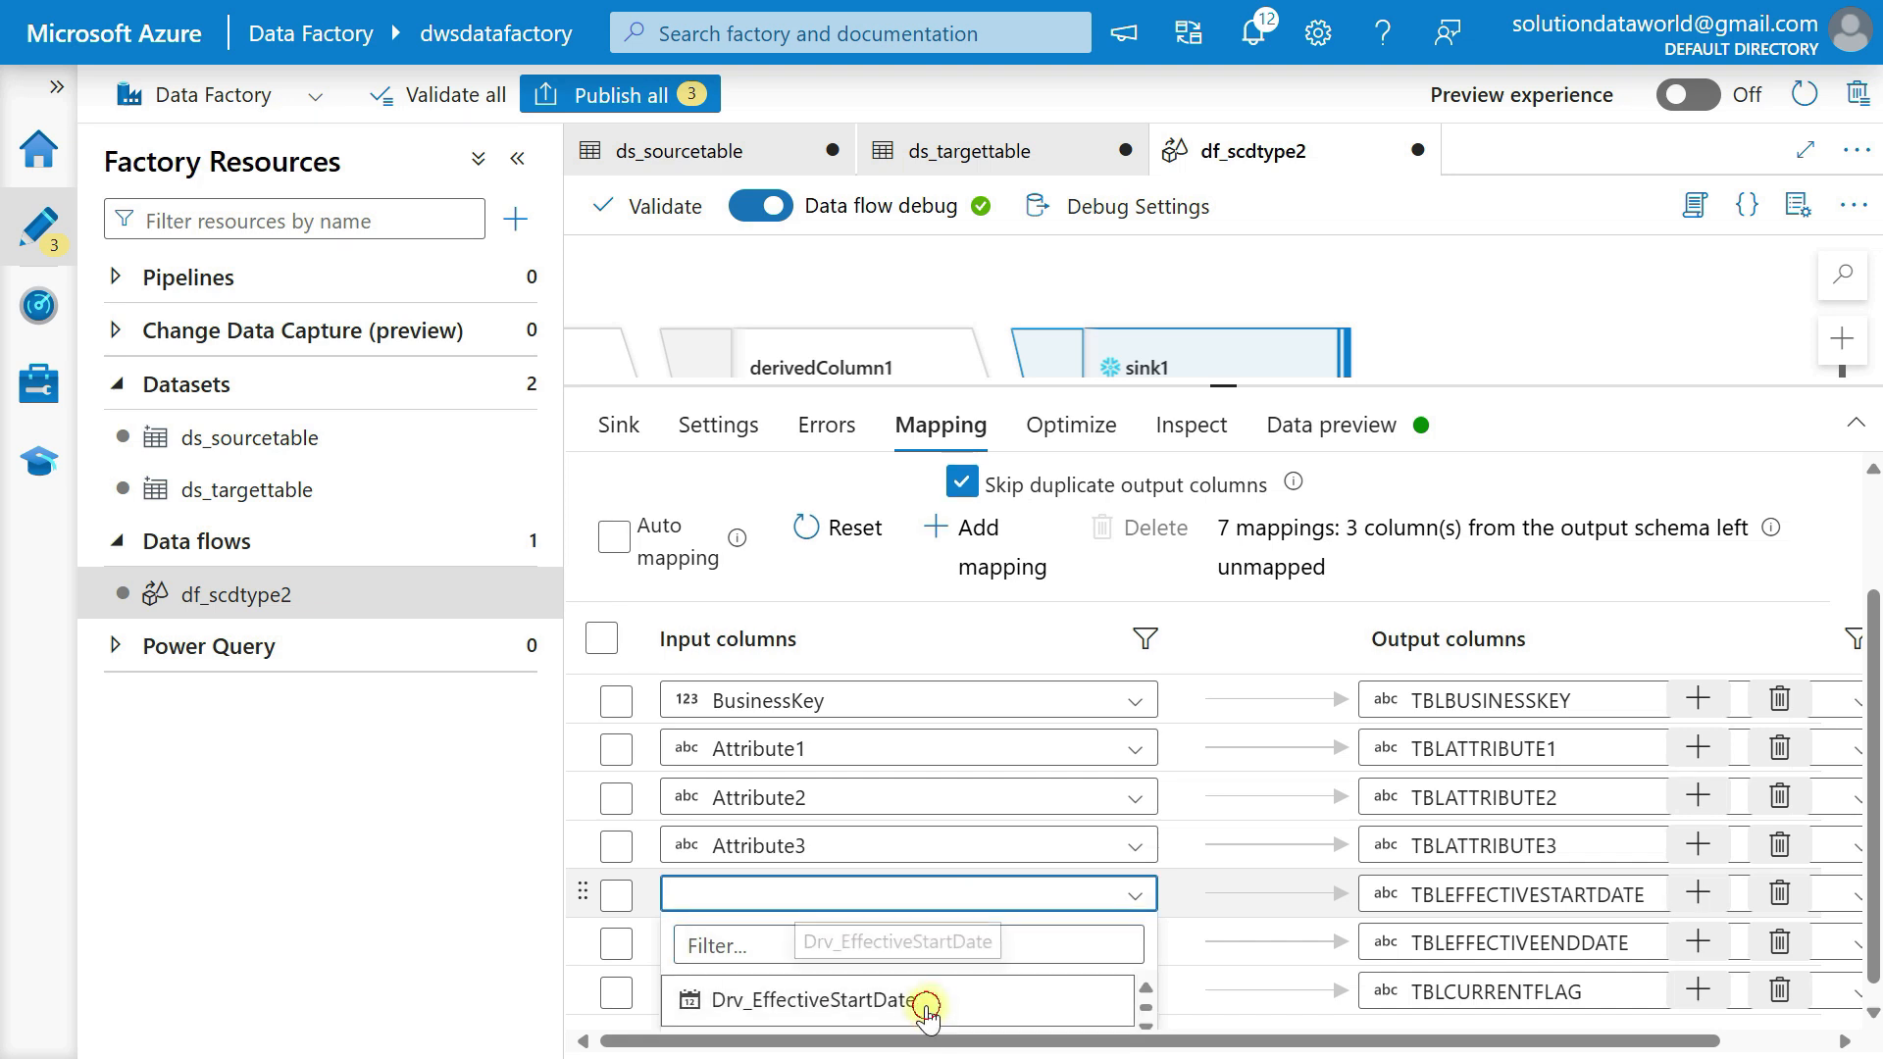
{"action": "left_click", "coordinate": [927, 1010]}
{"action": "left_click", "coordinate": [926, 959]}
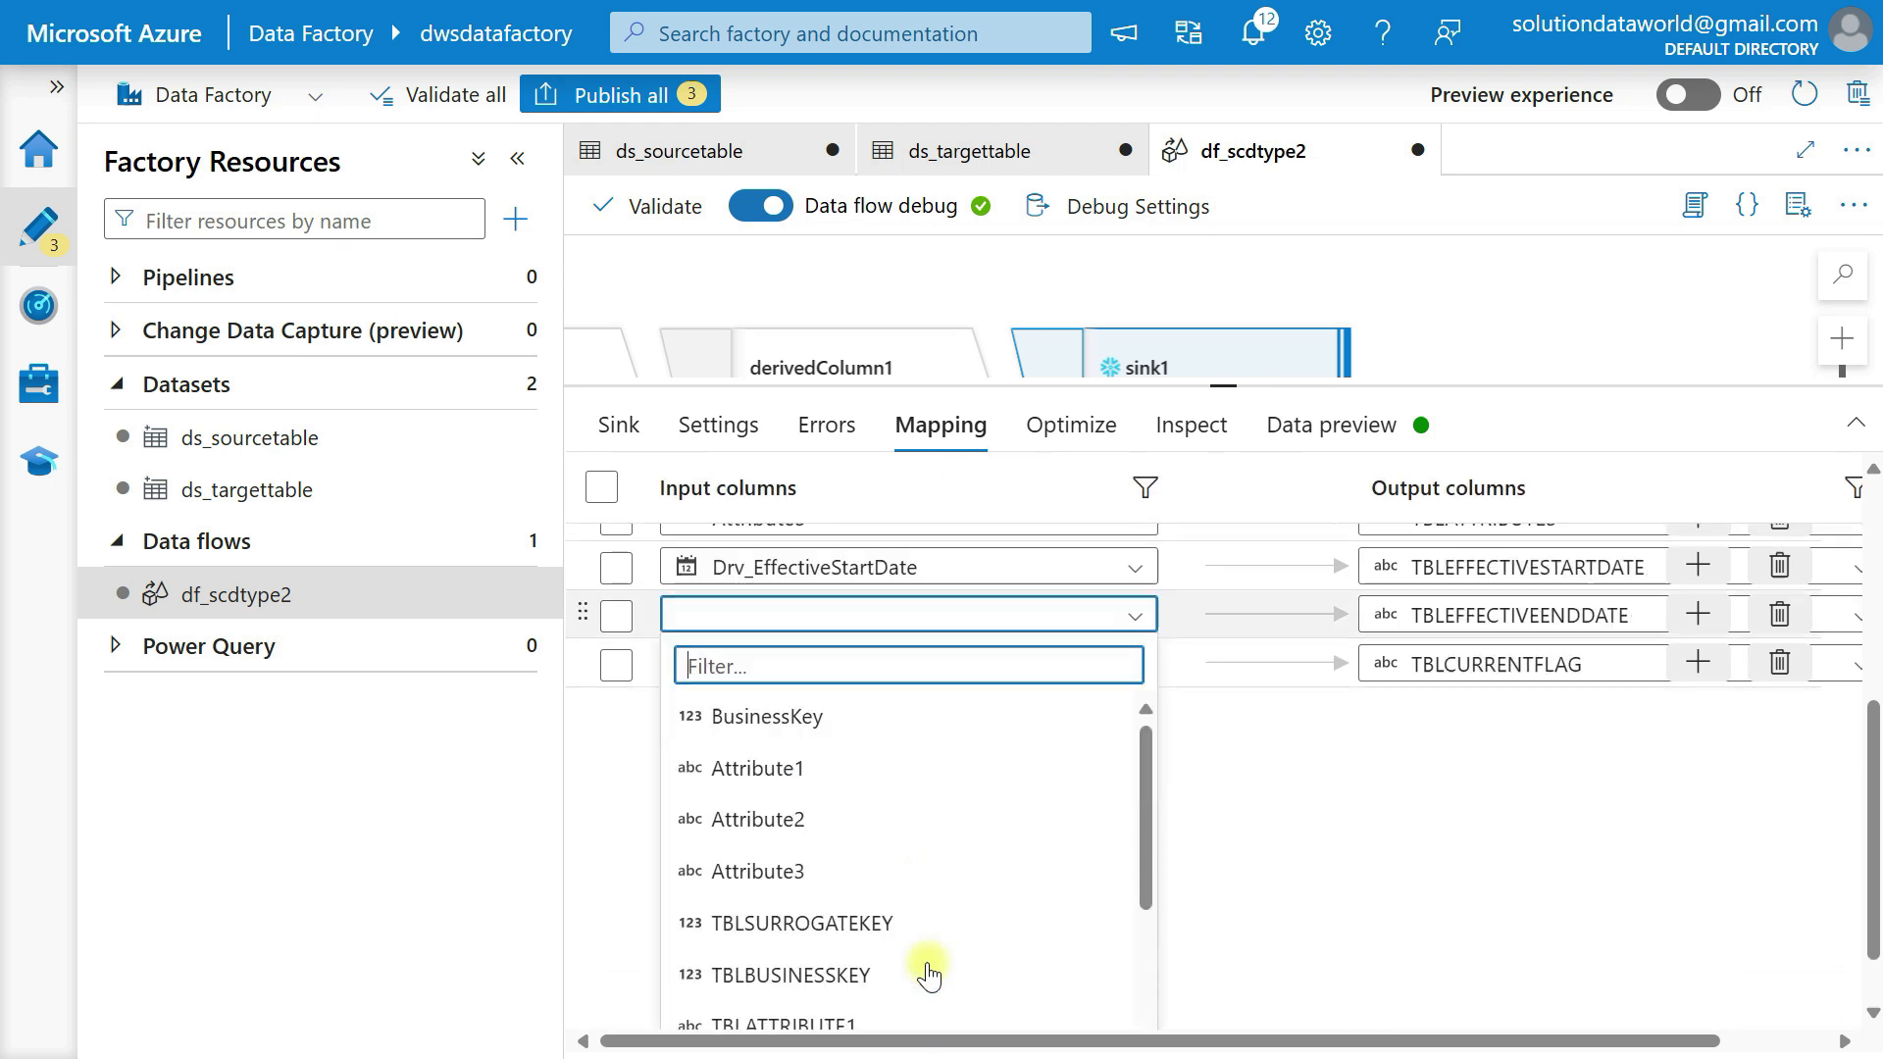
{"action": "scroll", "coordinate": [831, 949], "scroll_direction": "down", "scroll_amount": 3}
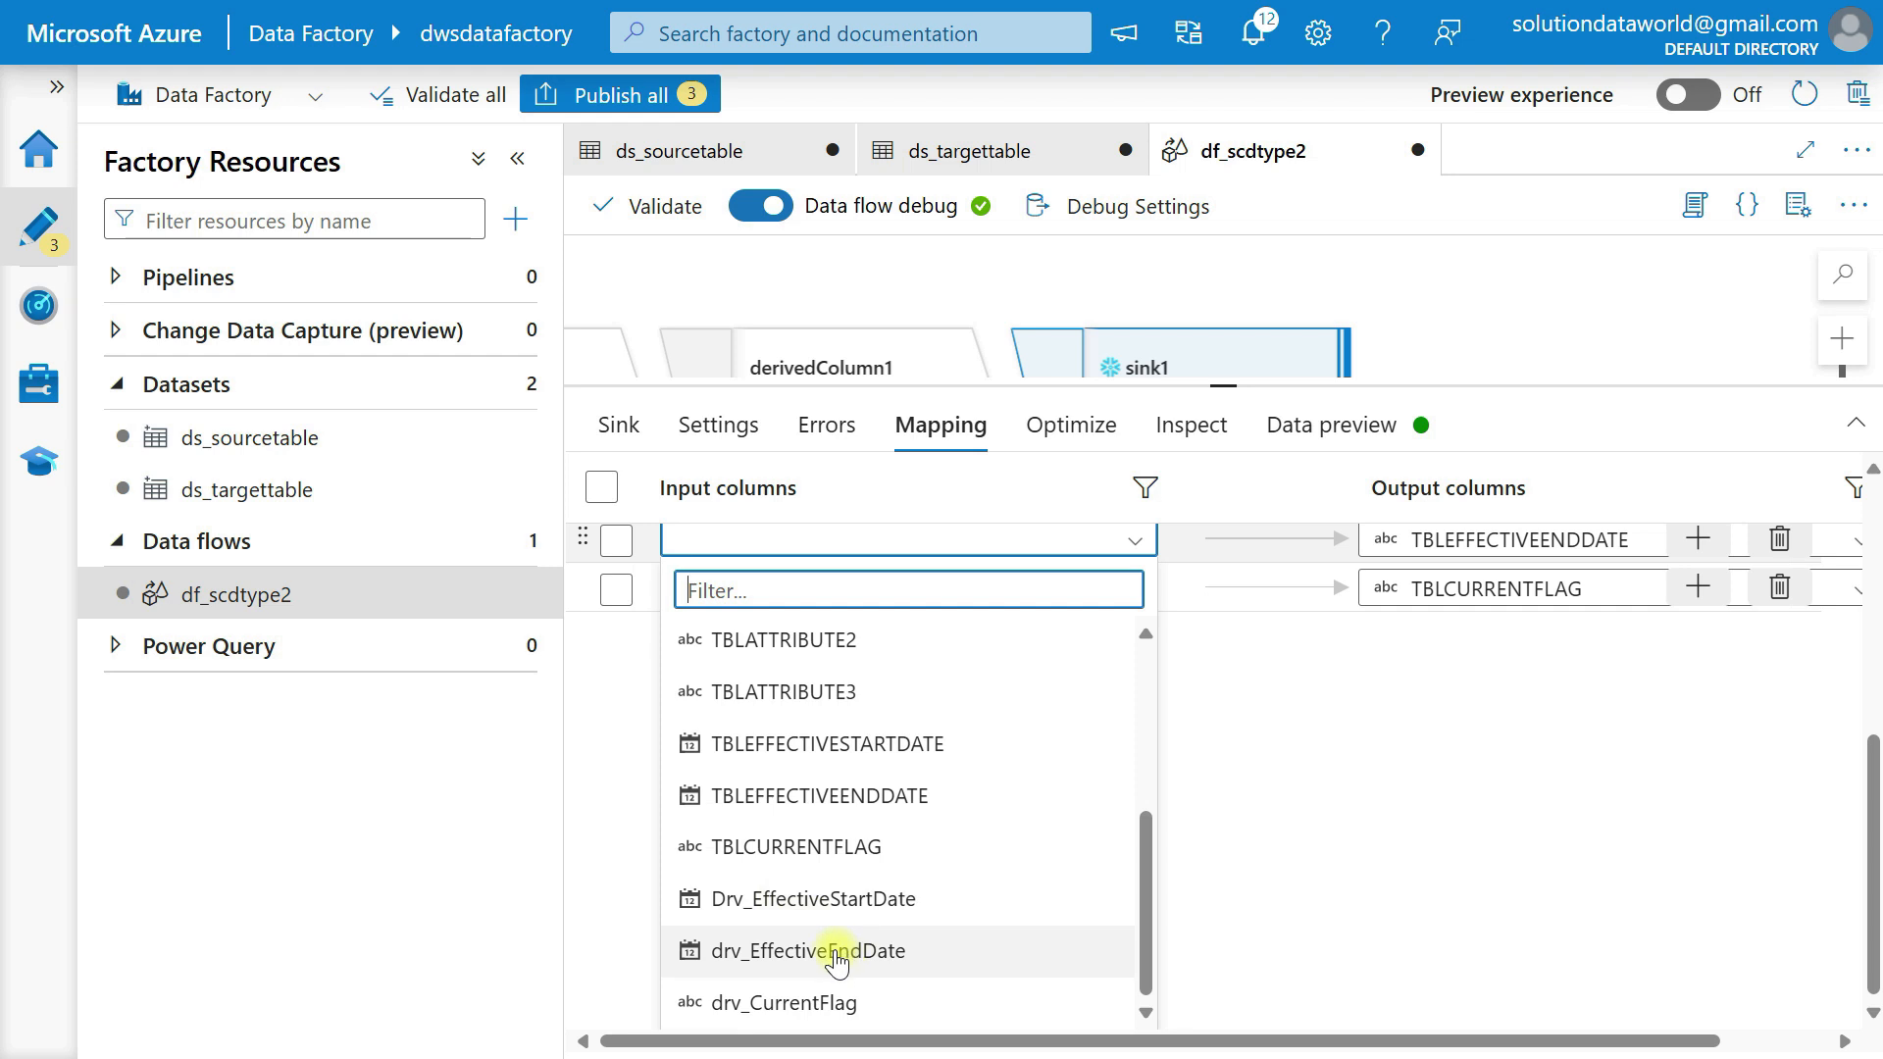
{"action": "left_click", "coordinate": [835, 951]}
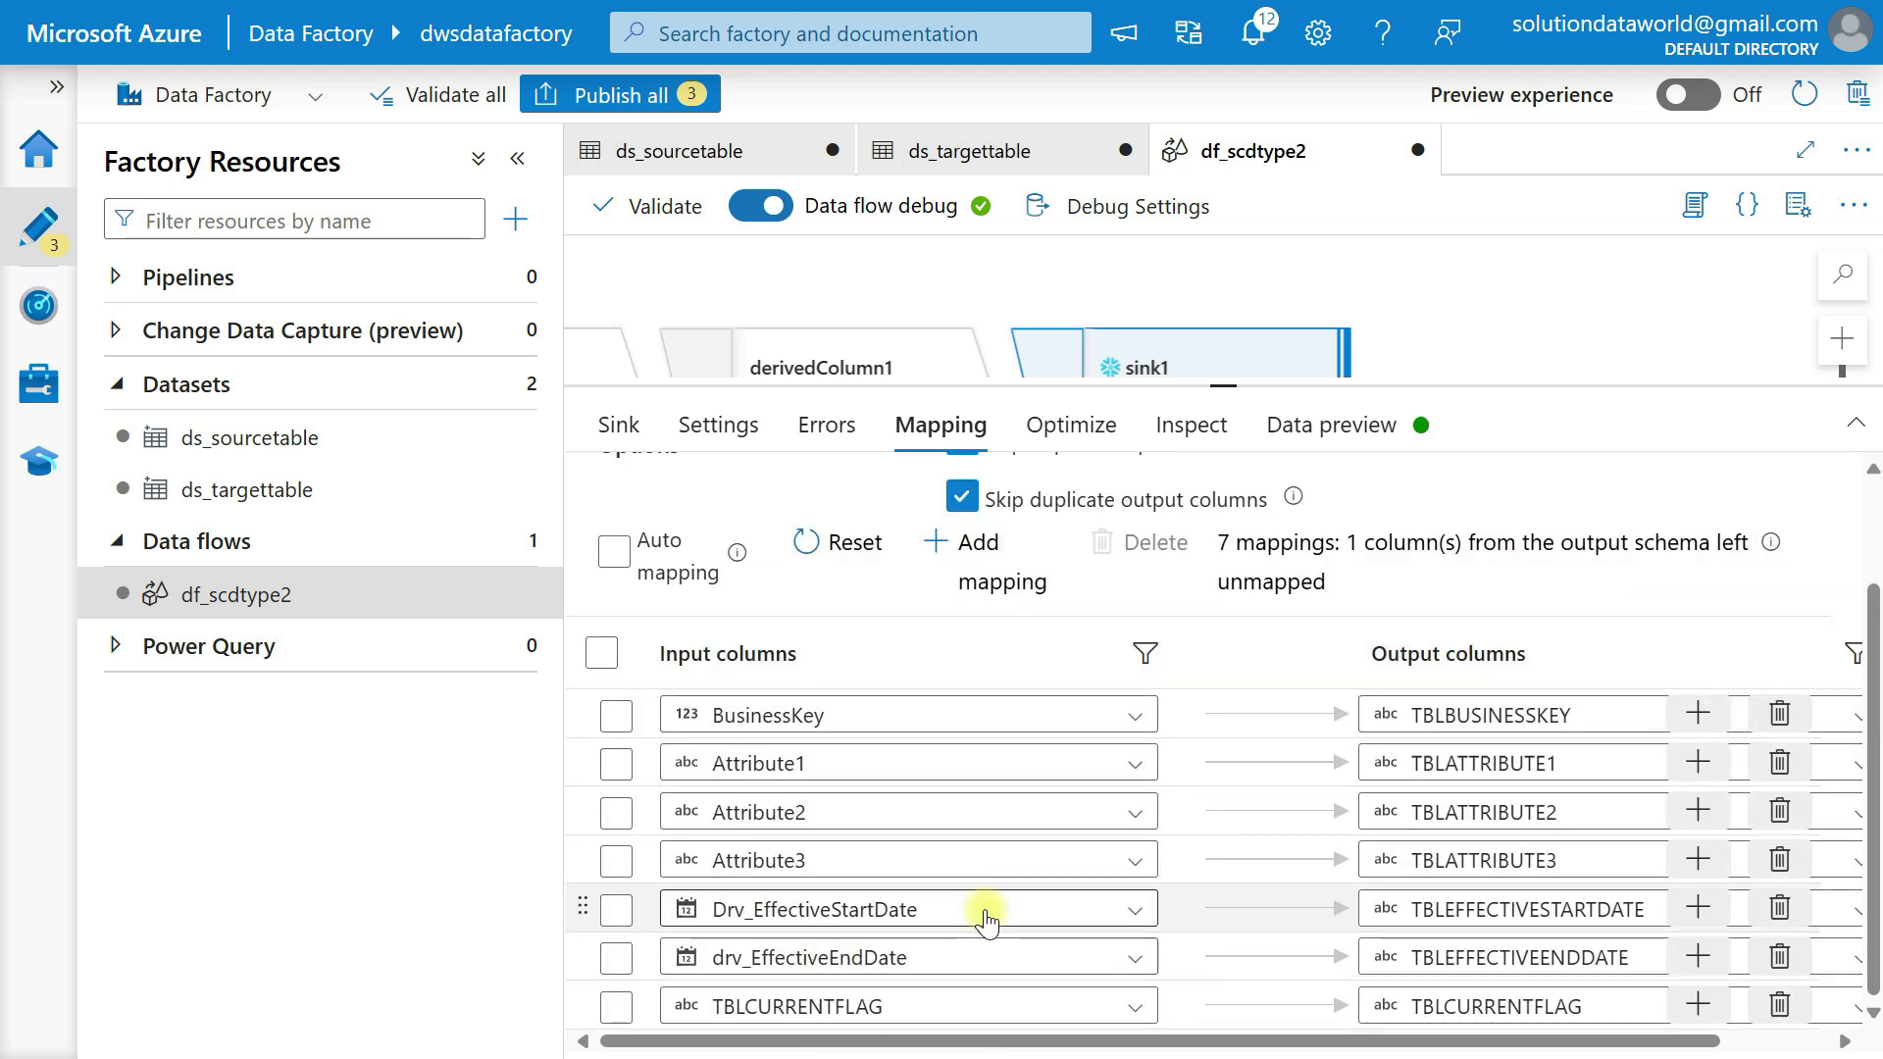
{"action": "scroll", "coordinate": [980, 1010], "scroll_direction": "down", "scroll_amount": 3}
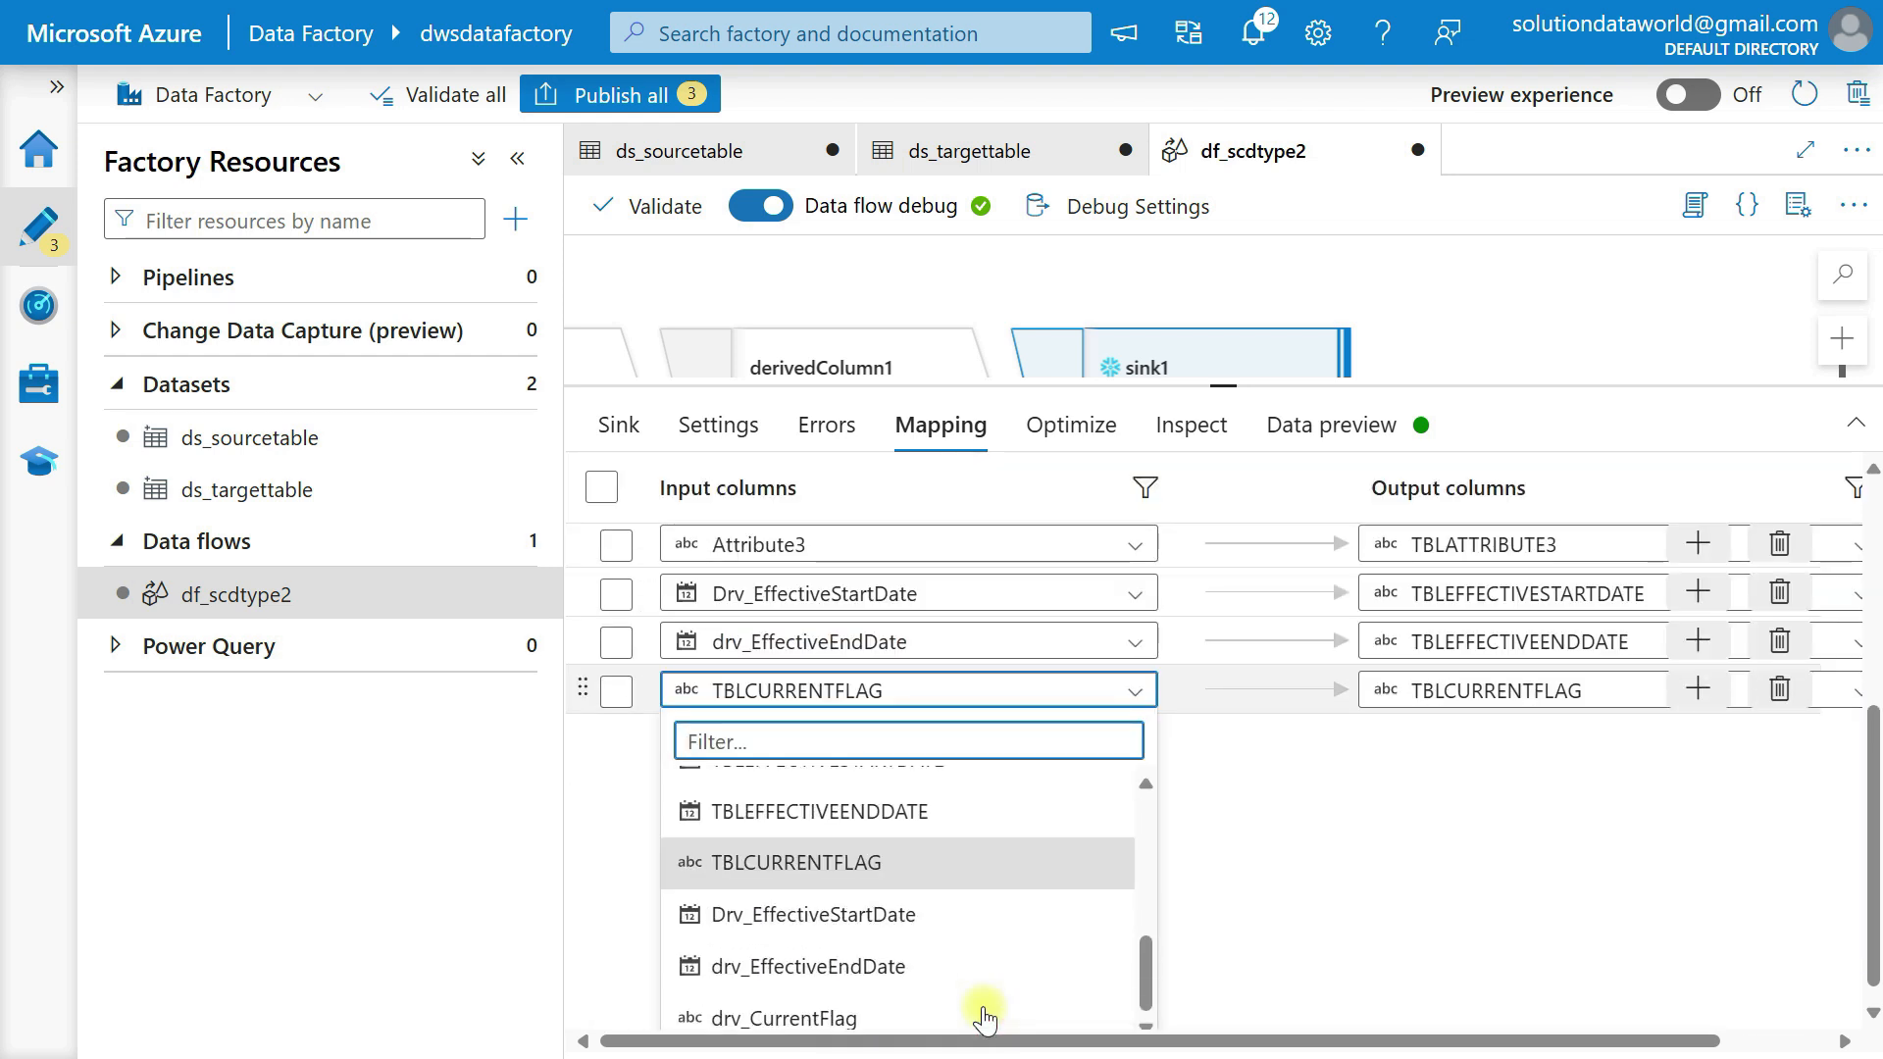
{"action": "left_click", "coordinate": [833, 1010]}
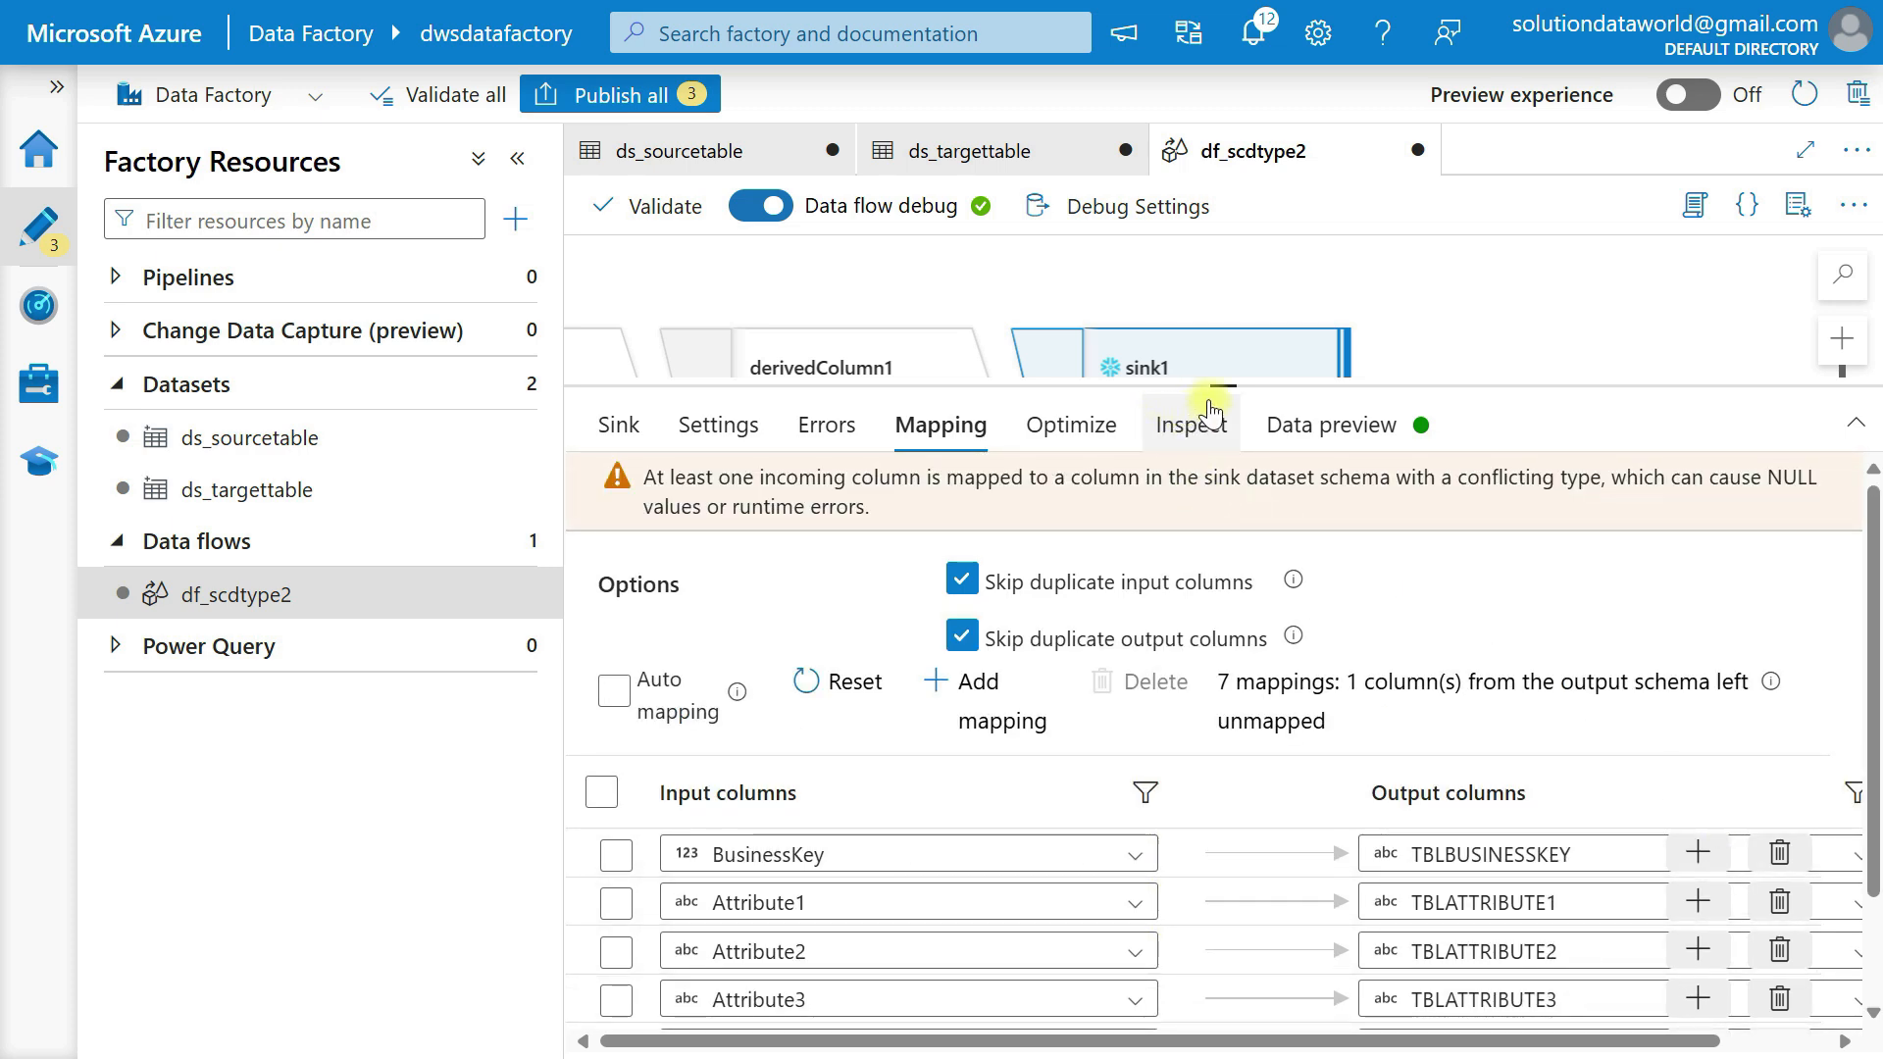
Review sink1's partitioning and output schema, and load its data preview to check the mapped rows.
{"action": "left_click_drag", "start_coordinate": [1223, 385], "coordinate": [1256, 686]}
{"action": "scroll", "coordinate": [892, 463], "scroll_direction": "left", "scroll_amount": 3}
{"action": "scroll", "coordinate": [893, 462], "scroll_direction": "down", "scroll_amount": 1}
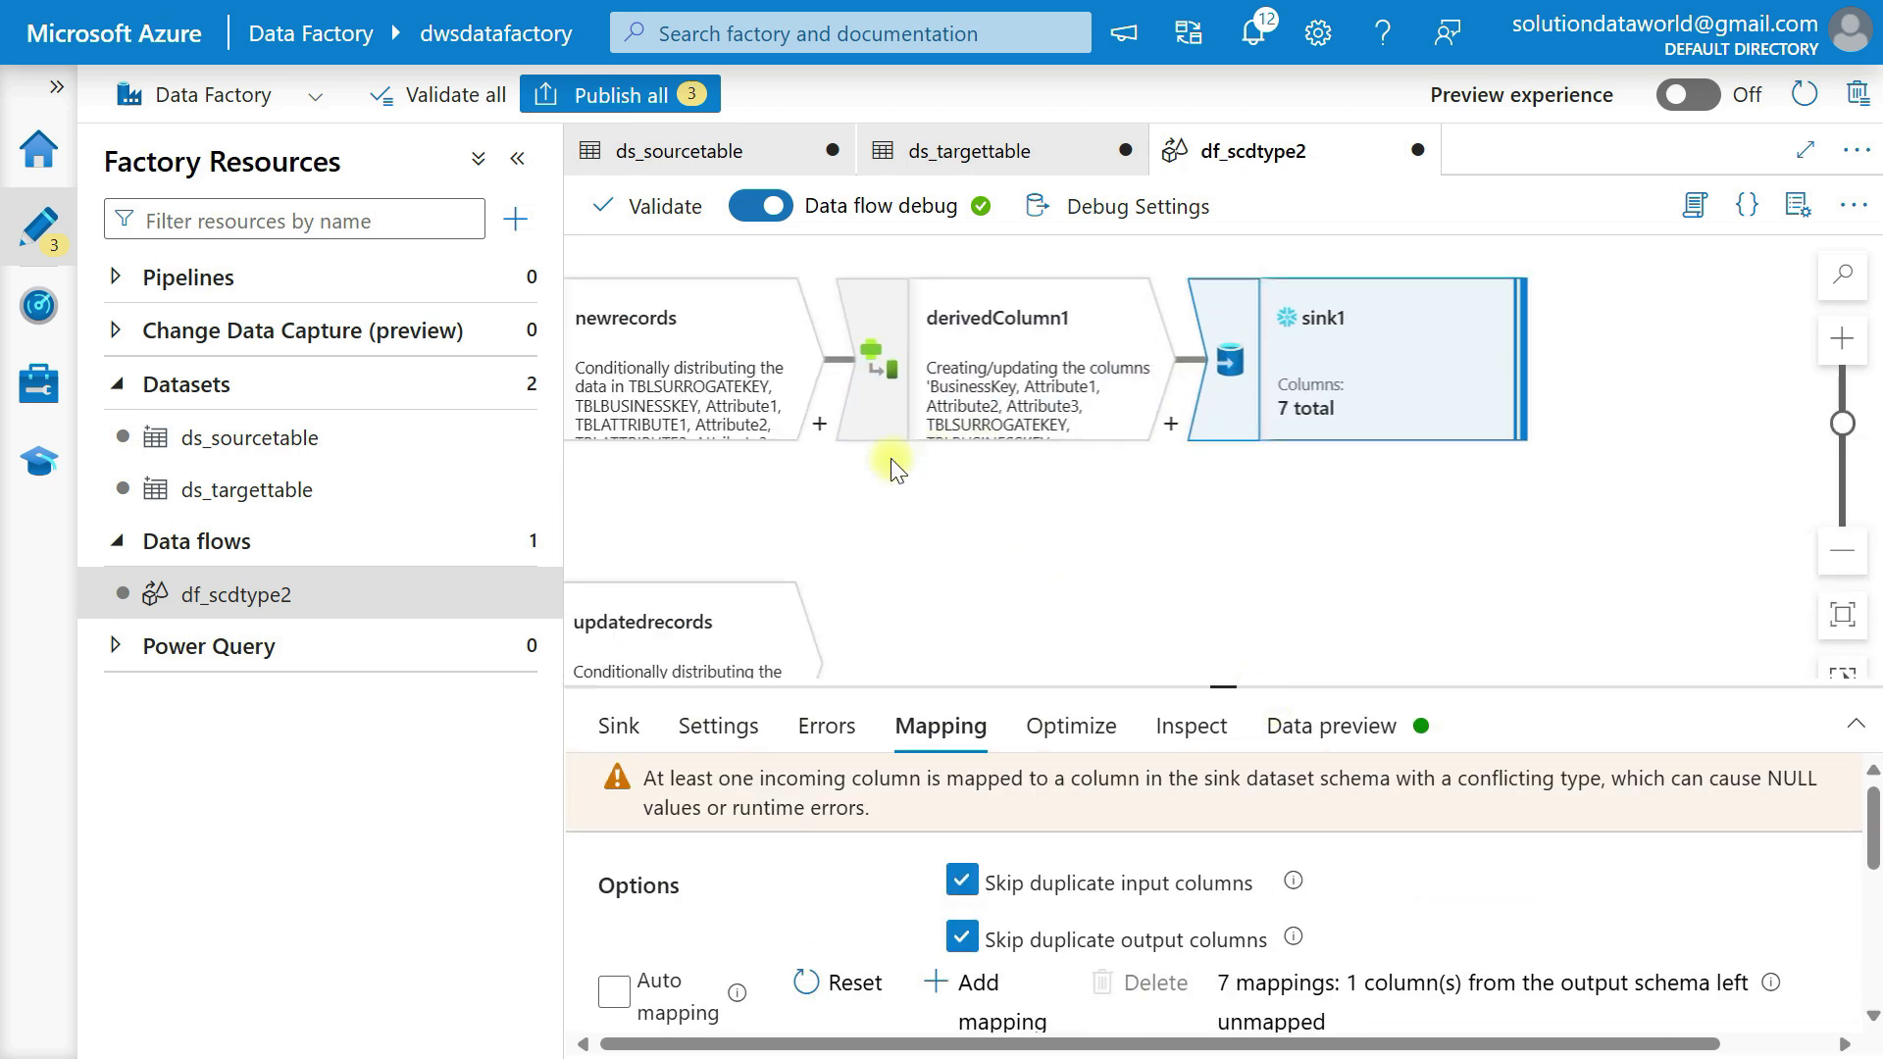
{"action": "scroll", "coordinate": [892, 463], "scroll_direction": "right", "scroll_amount": 1}
{"action": "left_click", "coordinate": [1060, 745]}
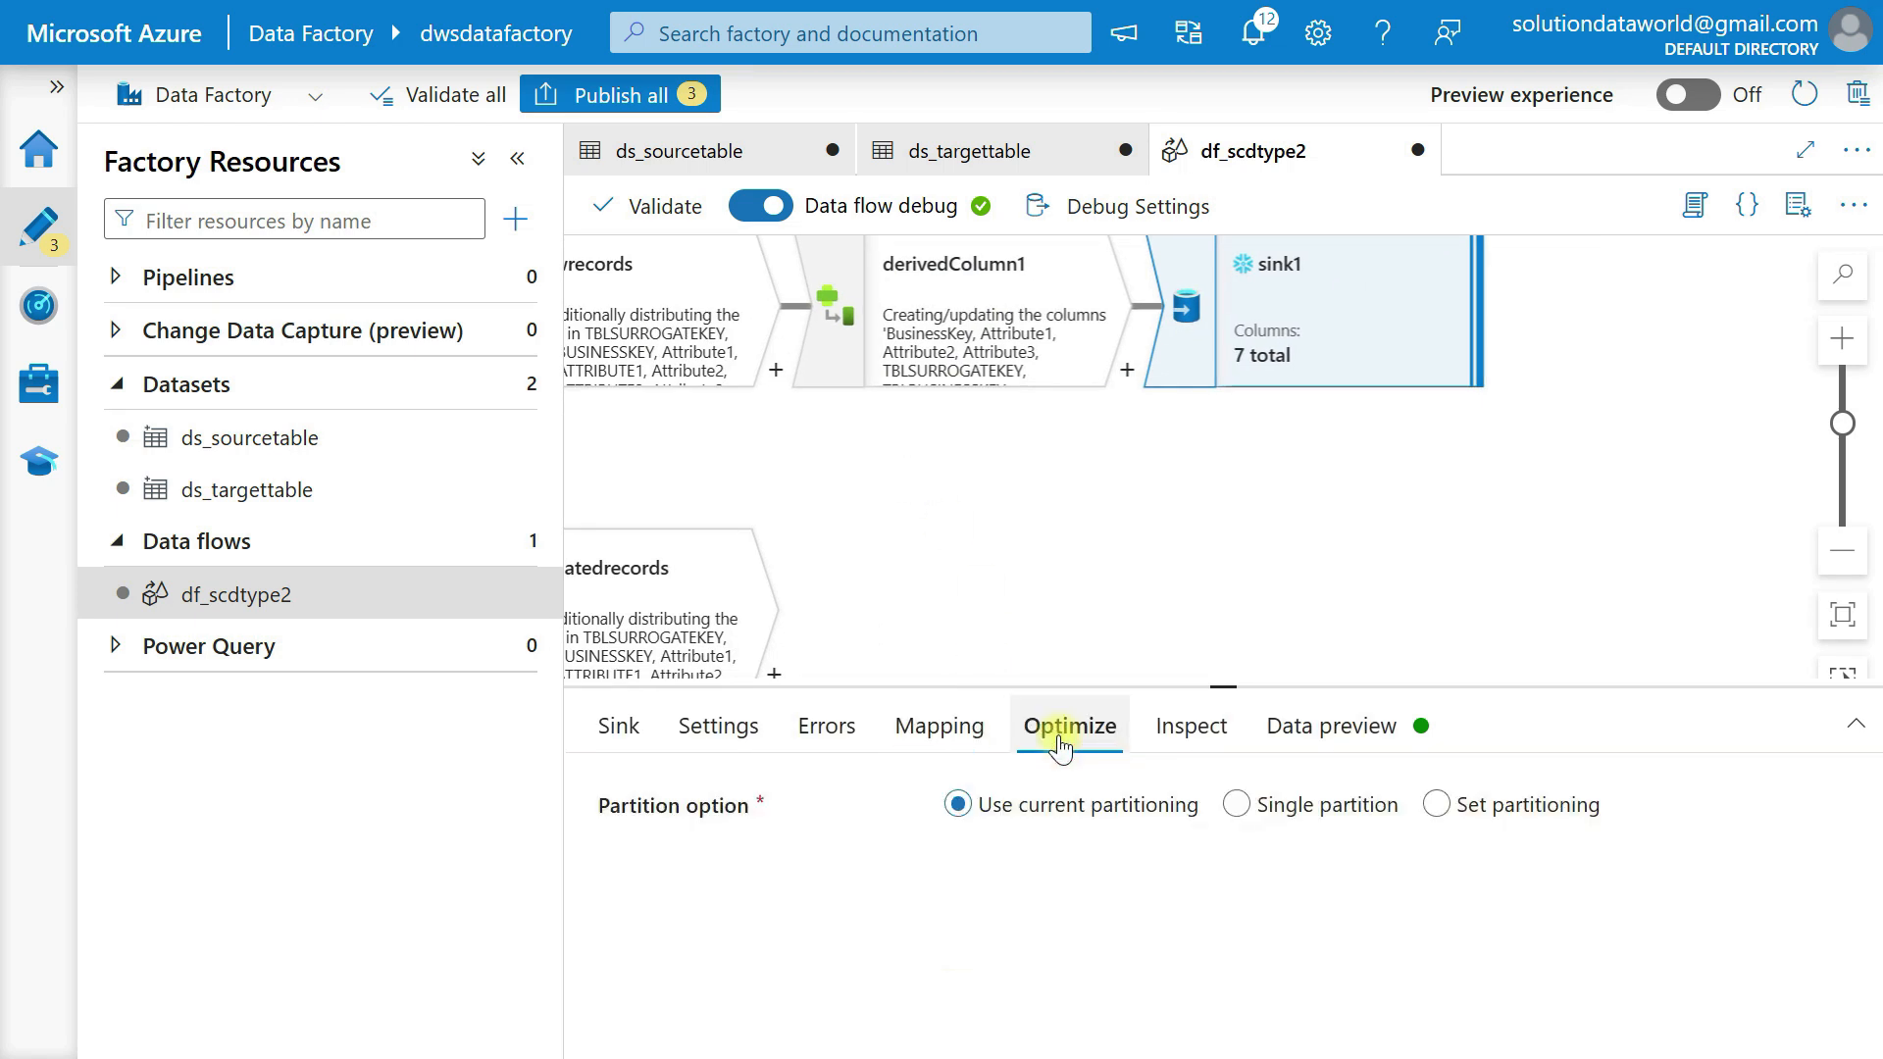
{"action": "left_click", "coordinate": [1221, 731]}
{"action": "left_click", "coordinate": [1347, 733]}
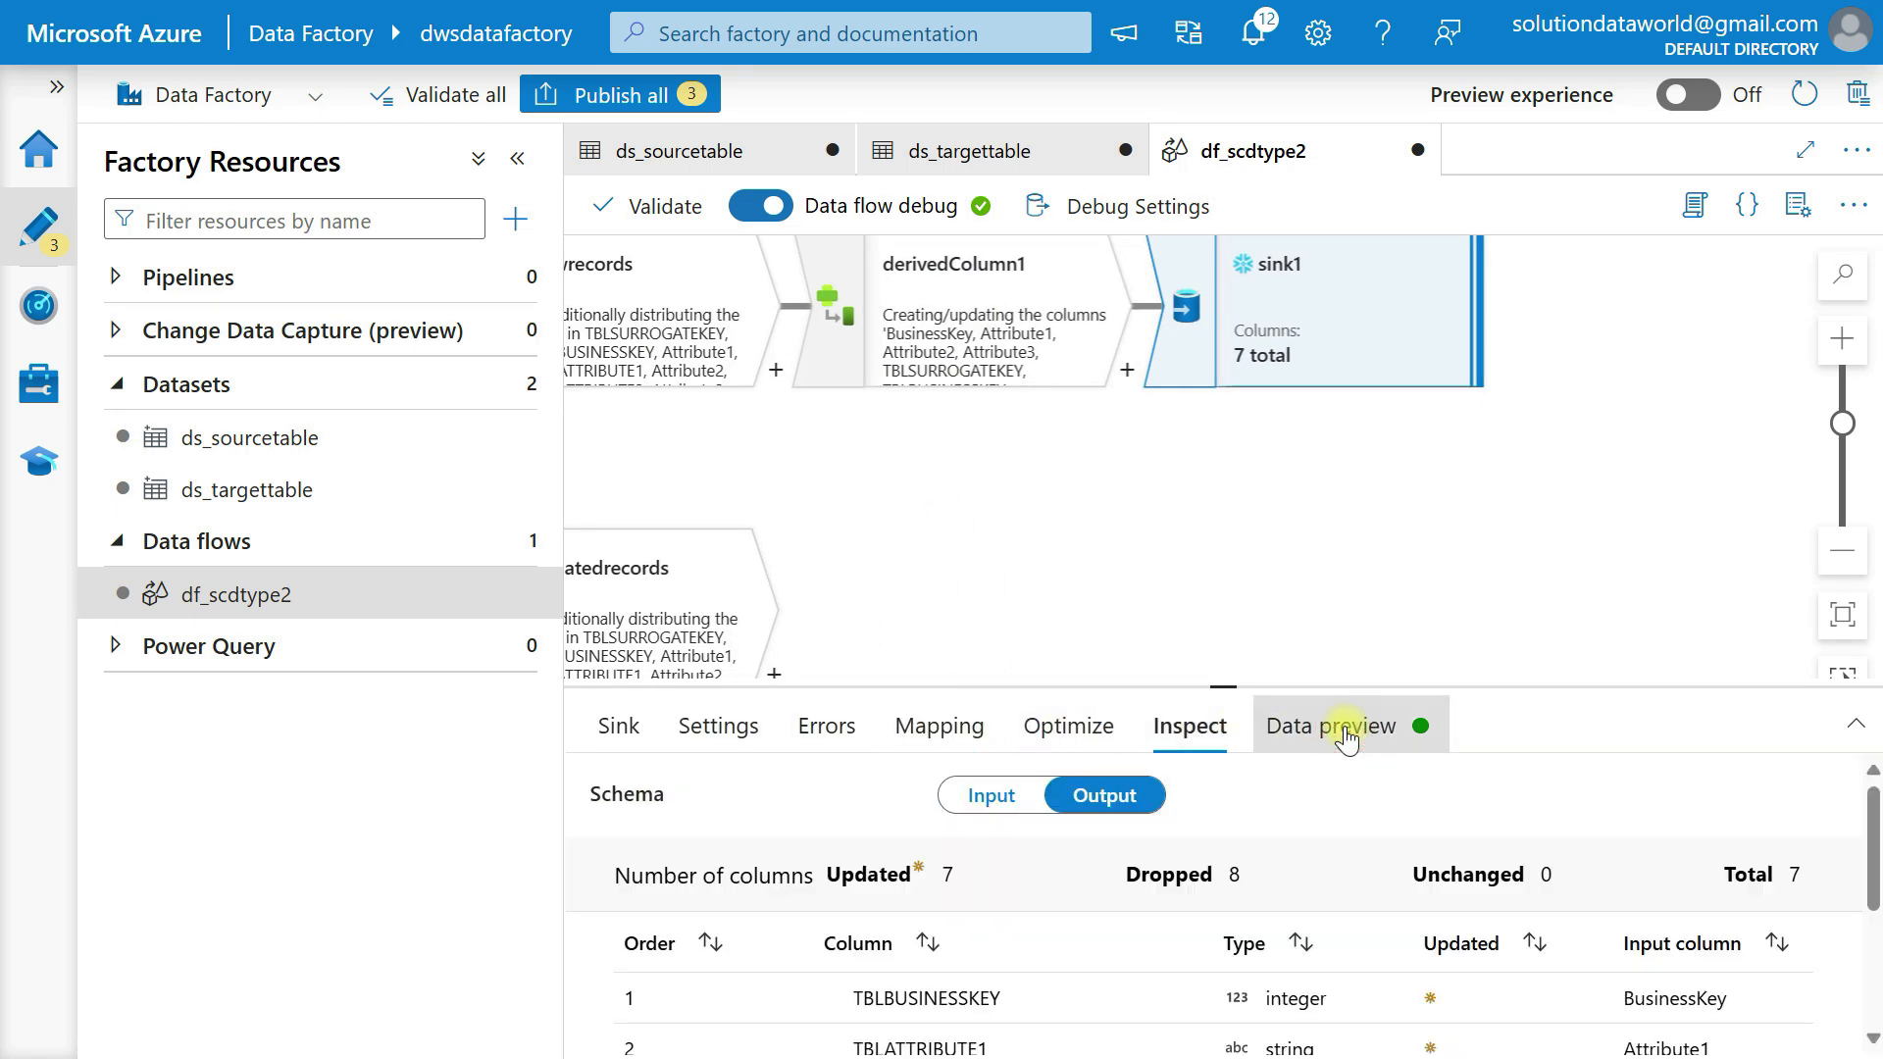
{"action": "left_click_drag", "start_coordinate": [1223, 688], "coordinate": [1181, 443]}
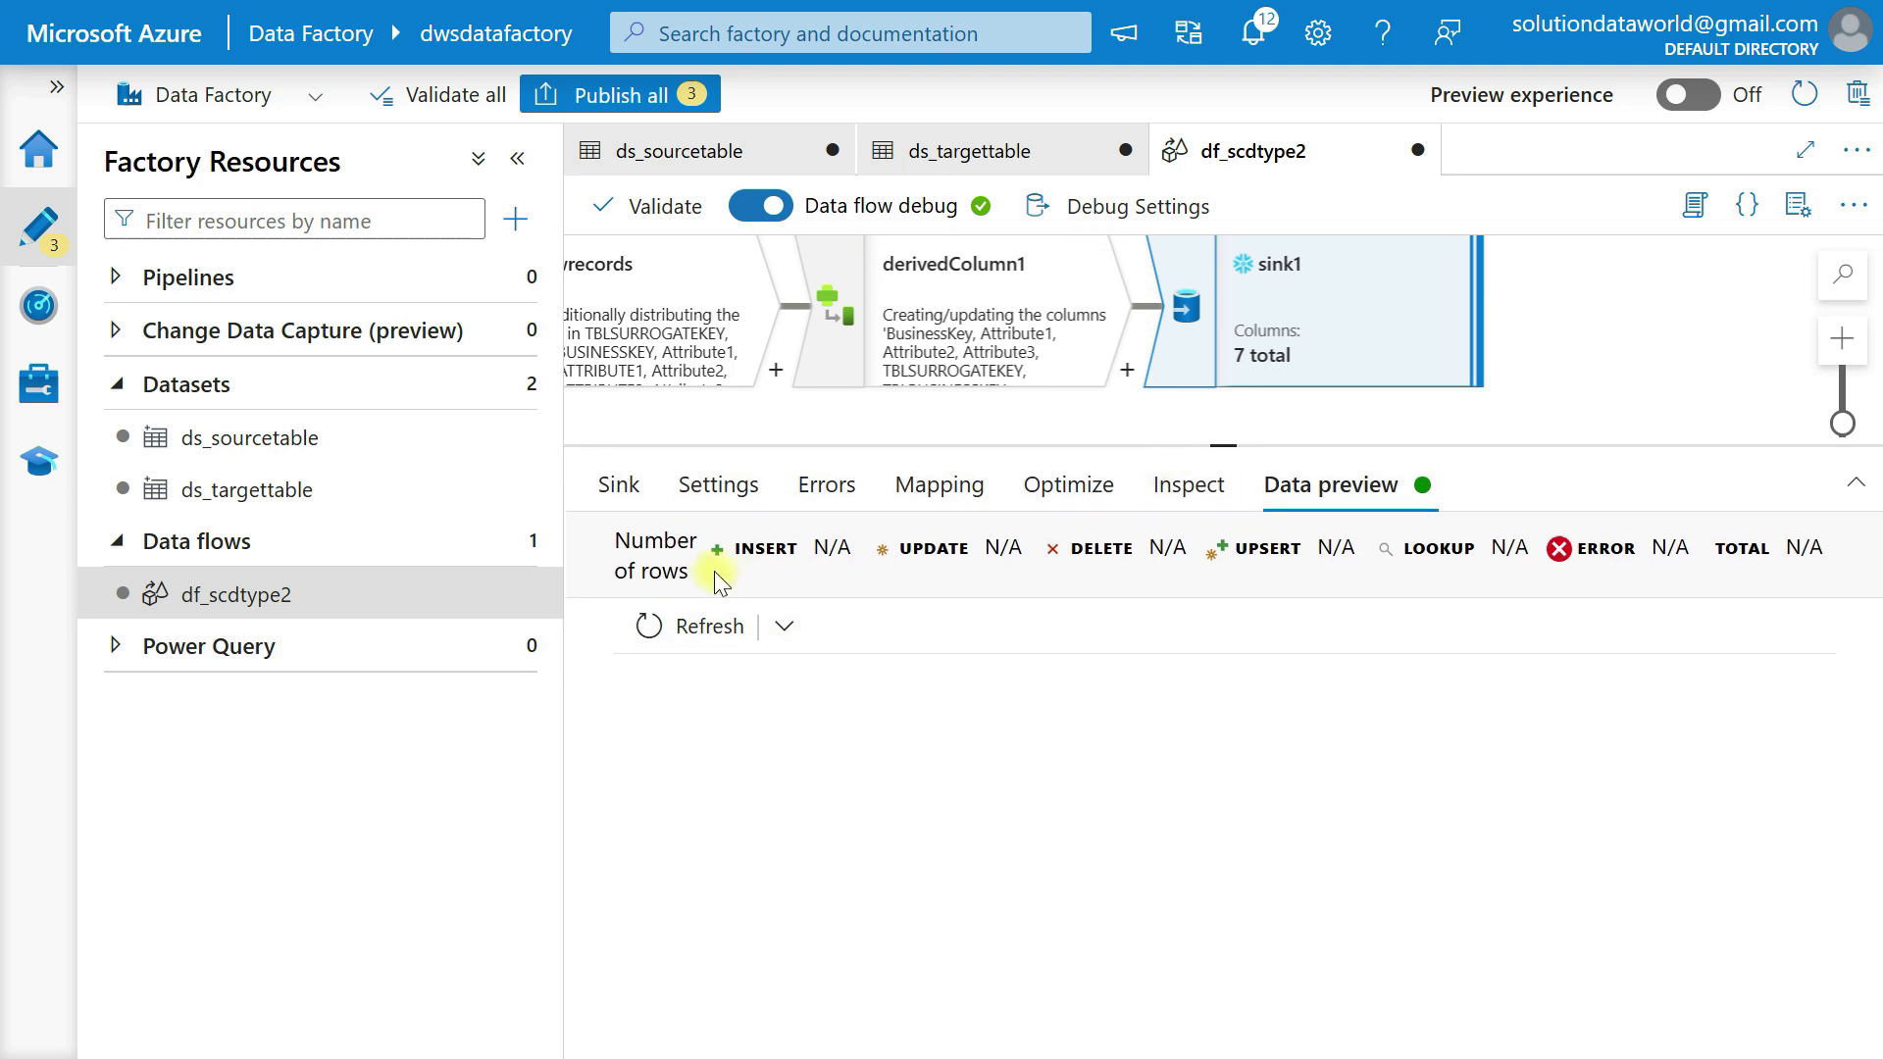
{"action": "left_click", "coordinate": [716, 628]}
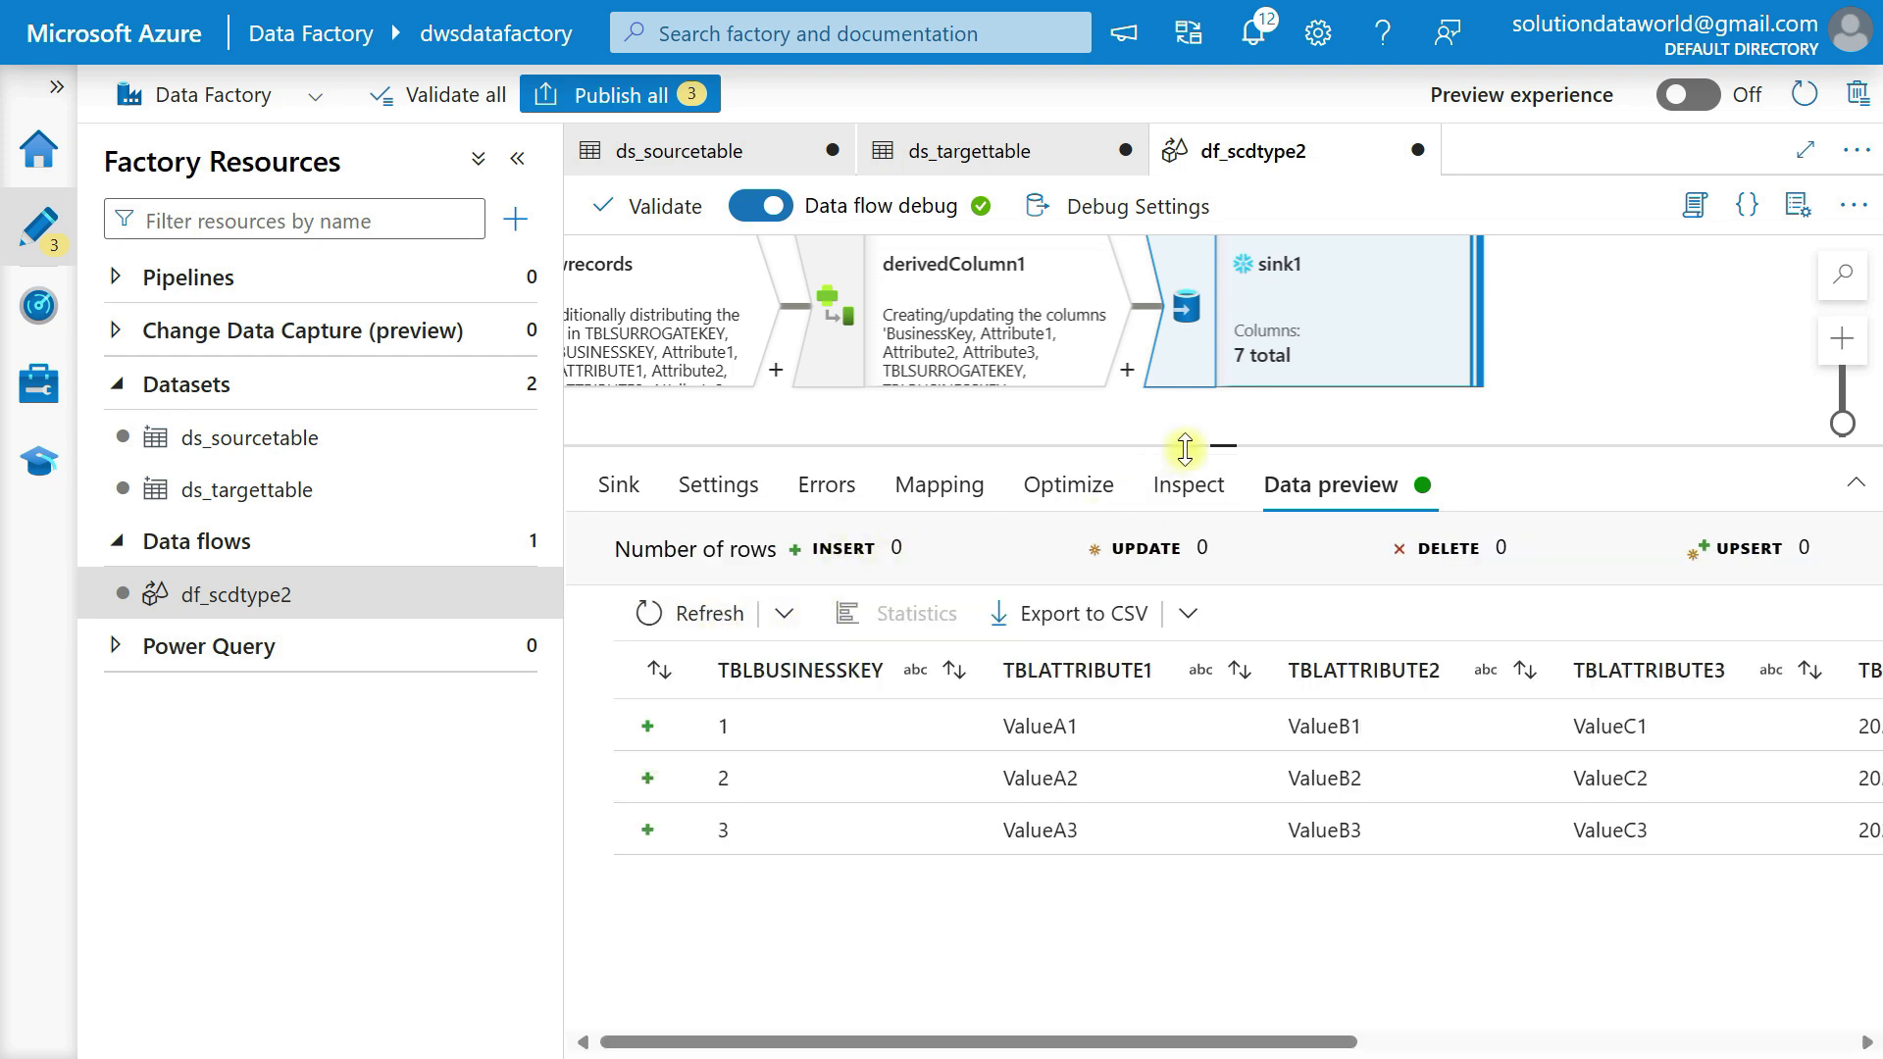
Add a Derived Column transformation after the updatedrecords stream of the conditional split.
{"action": "left_click_drag", "start_coordinate": [1221, 449], "coordinate": [1168, 824]}
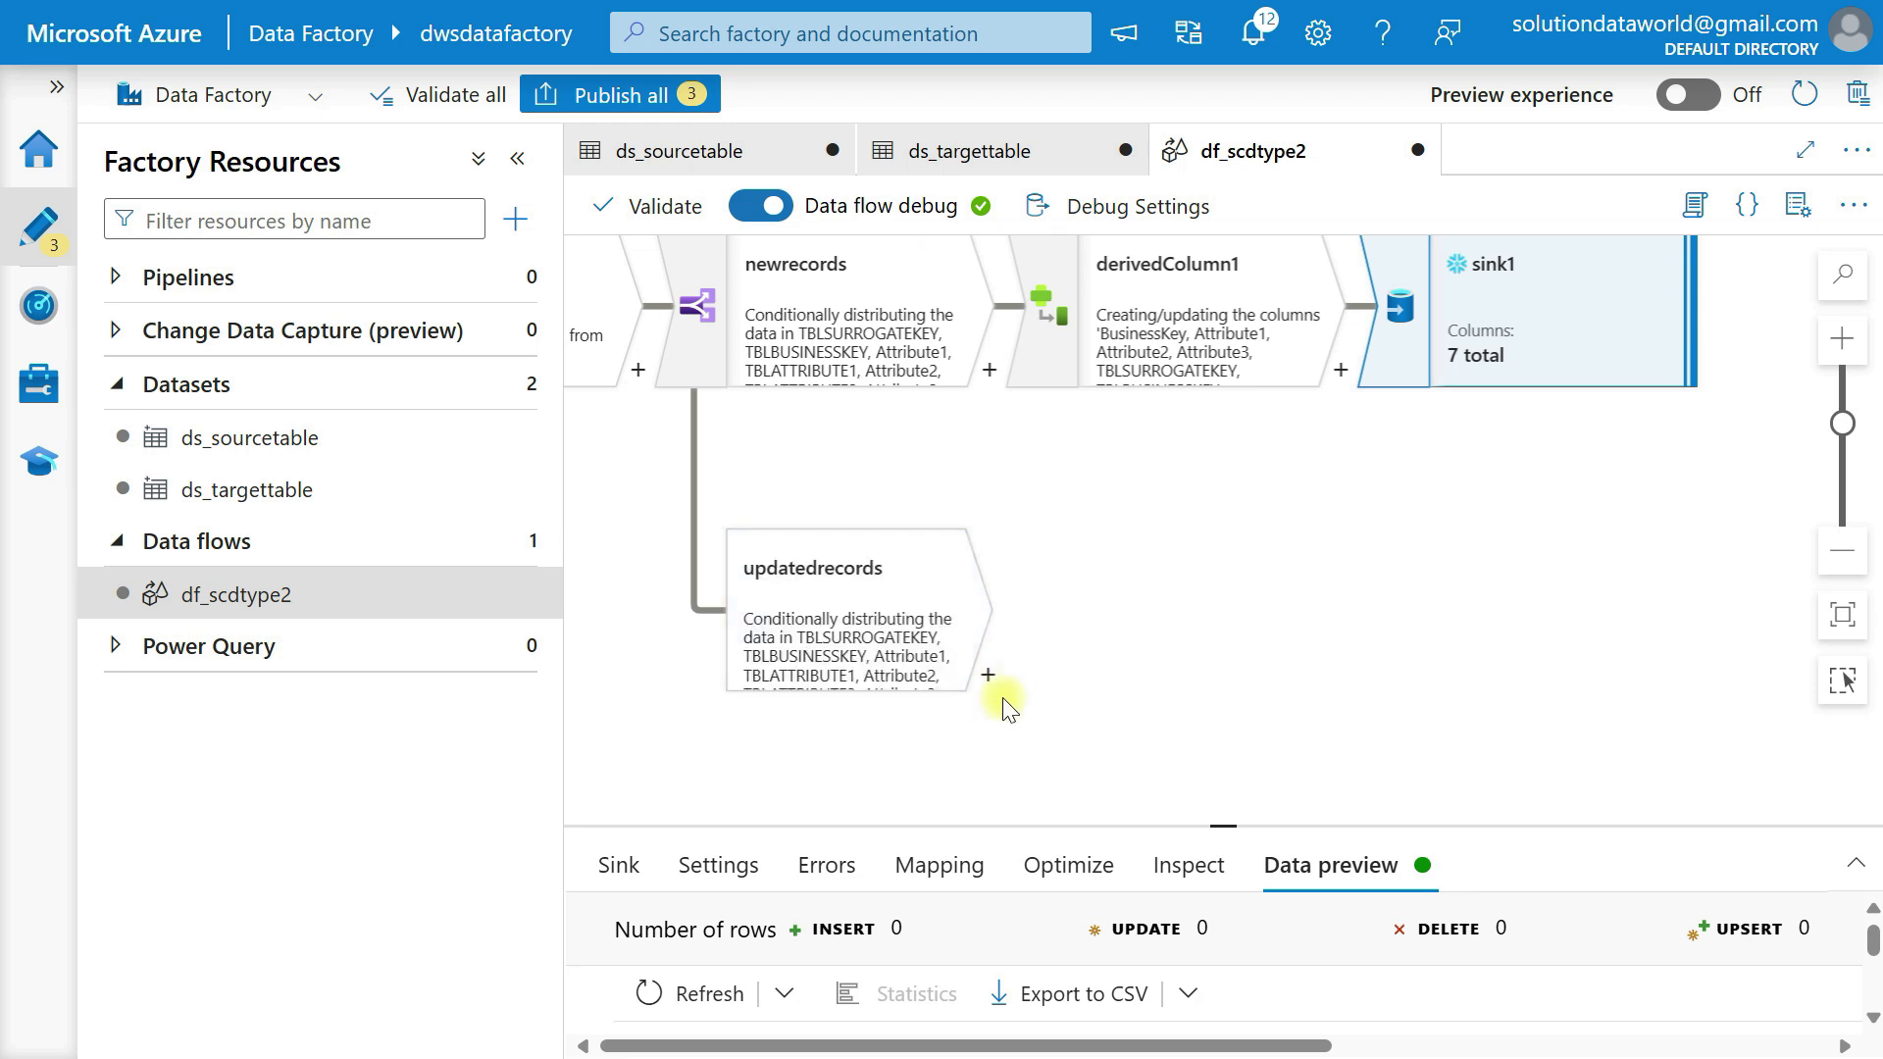
{"action": "left_click", "coordinate": [986, 674]}
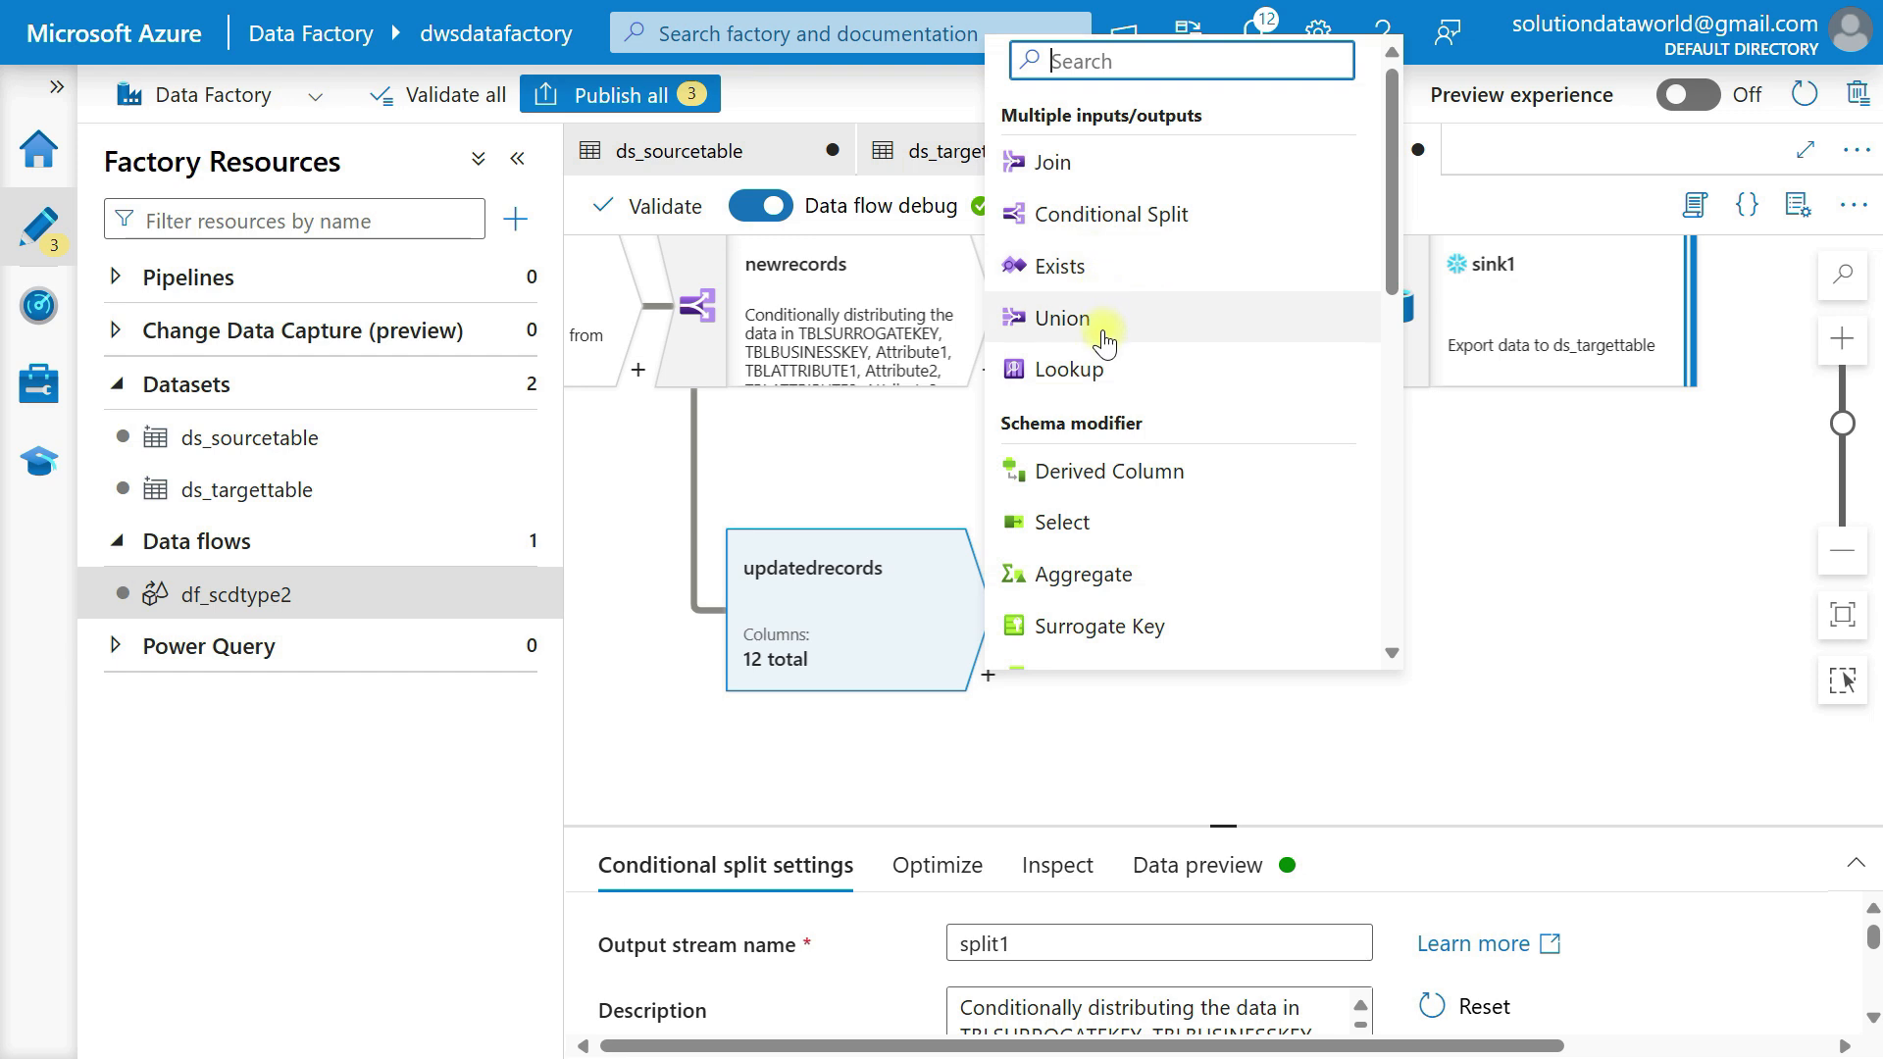
{"action": "scroll", "coordinate": [1102, 314], "scroll_direction": "down", "scroll_amount": 1}
{"action": "left_click", "coordinate": [1102, 394]}
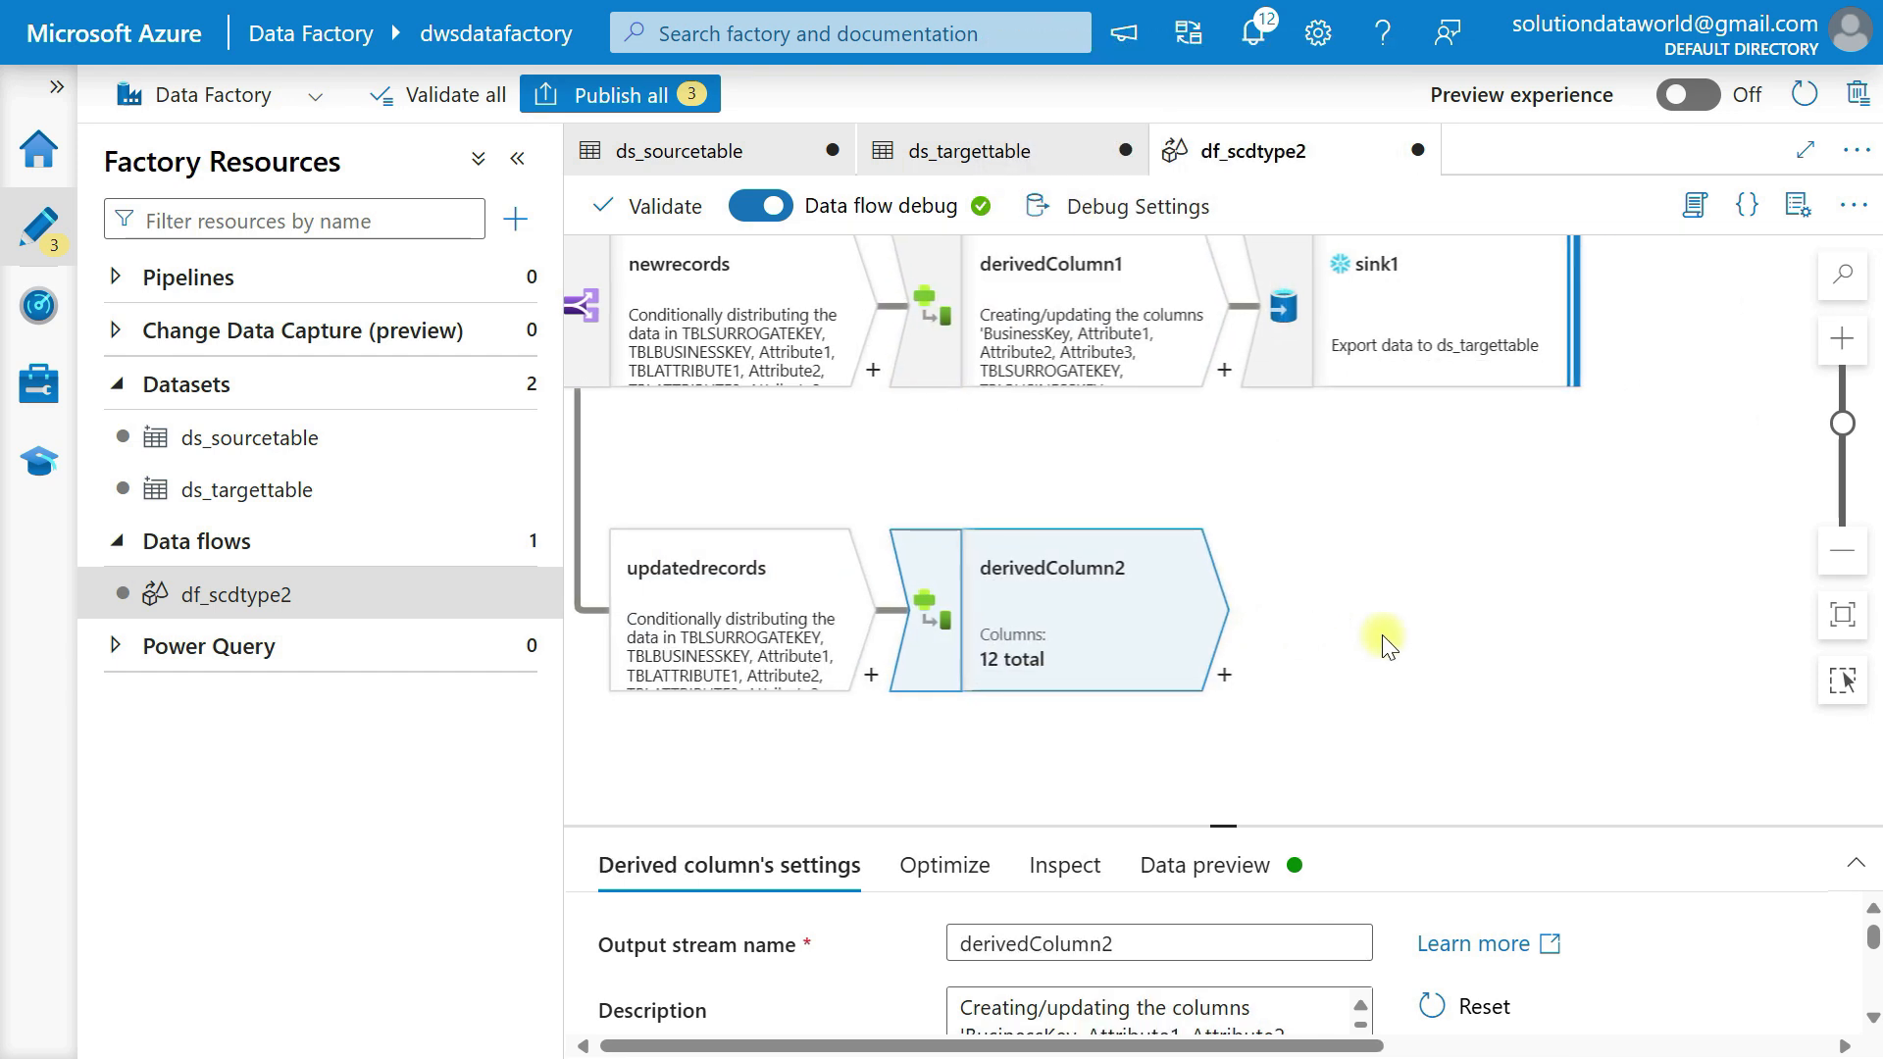
Switch to the Snowflake worksheet SCD TYPE 2 to examine the DimensionTable definition, and return to the data flow.
{"action": "key", "text": "alt+Tab"}
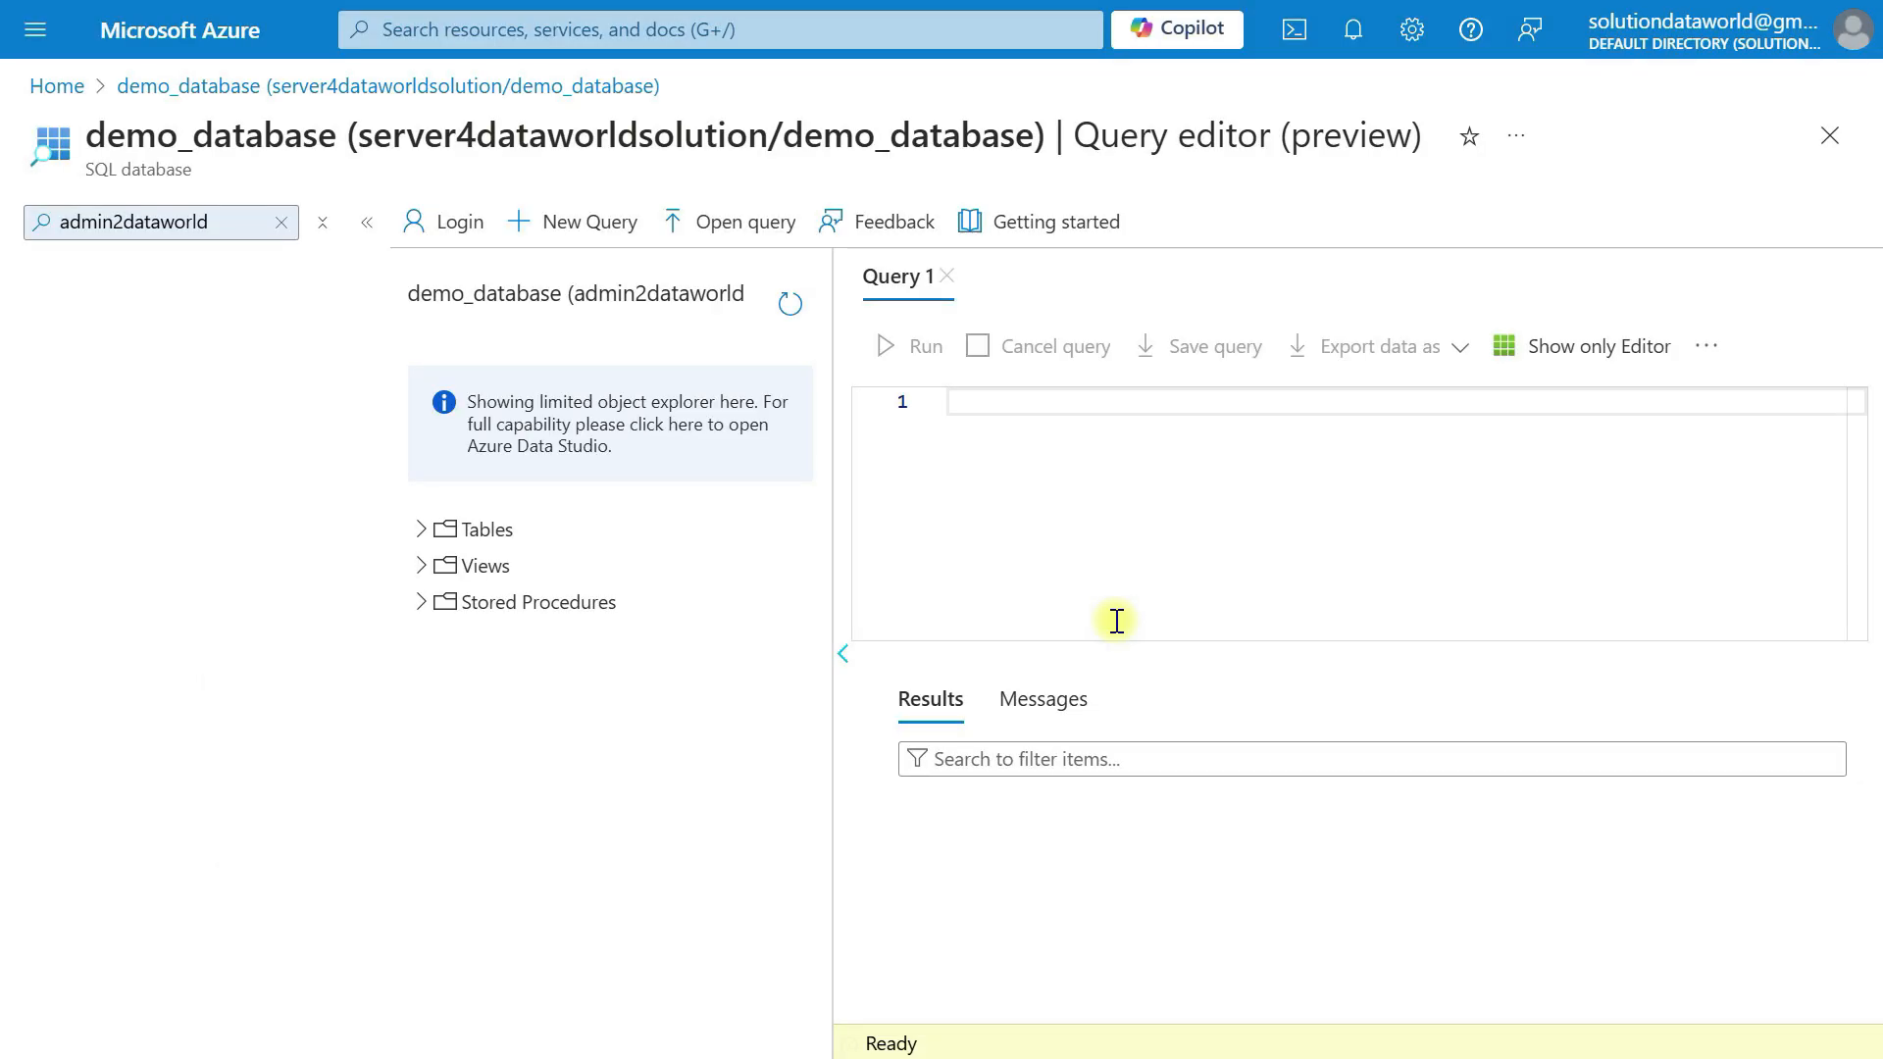
{"action": "key", "text": "alt+Tab"}
{"action": "key", "text": "alt+Tab"}
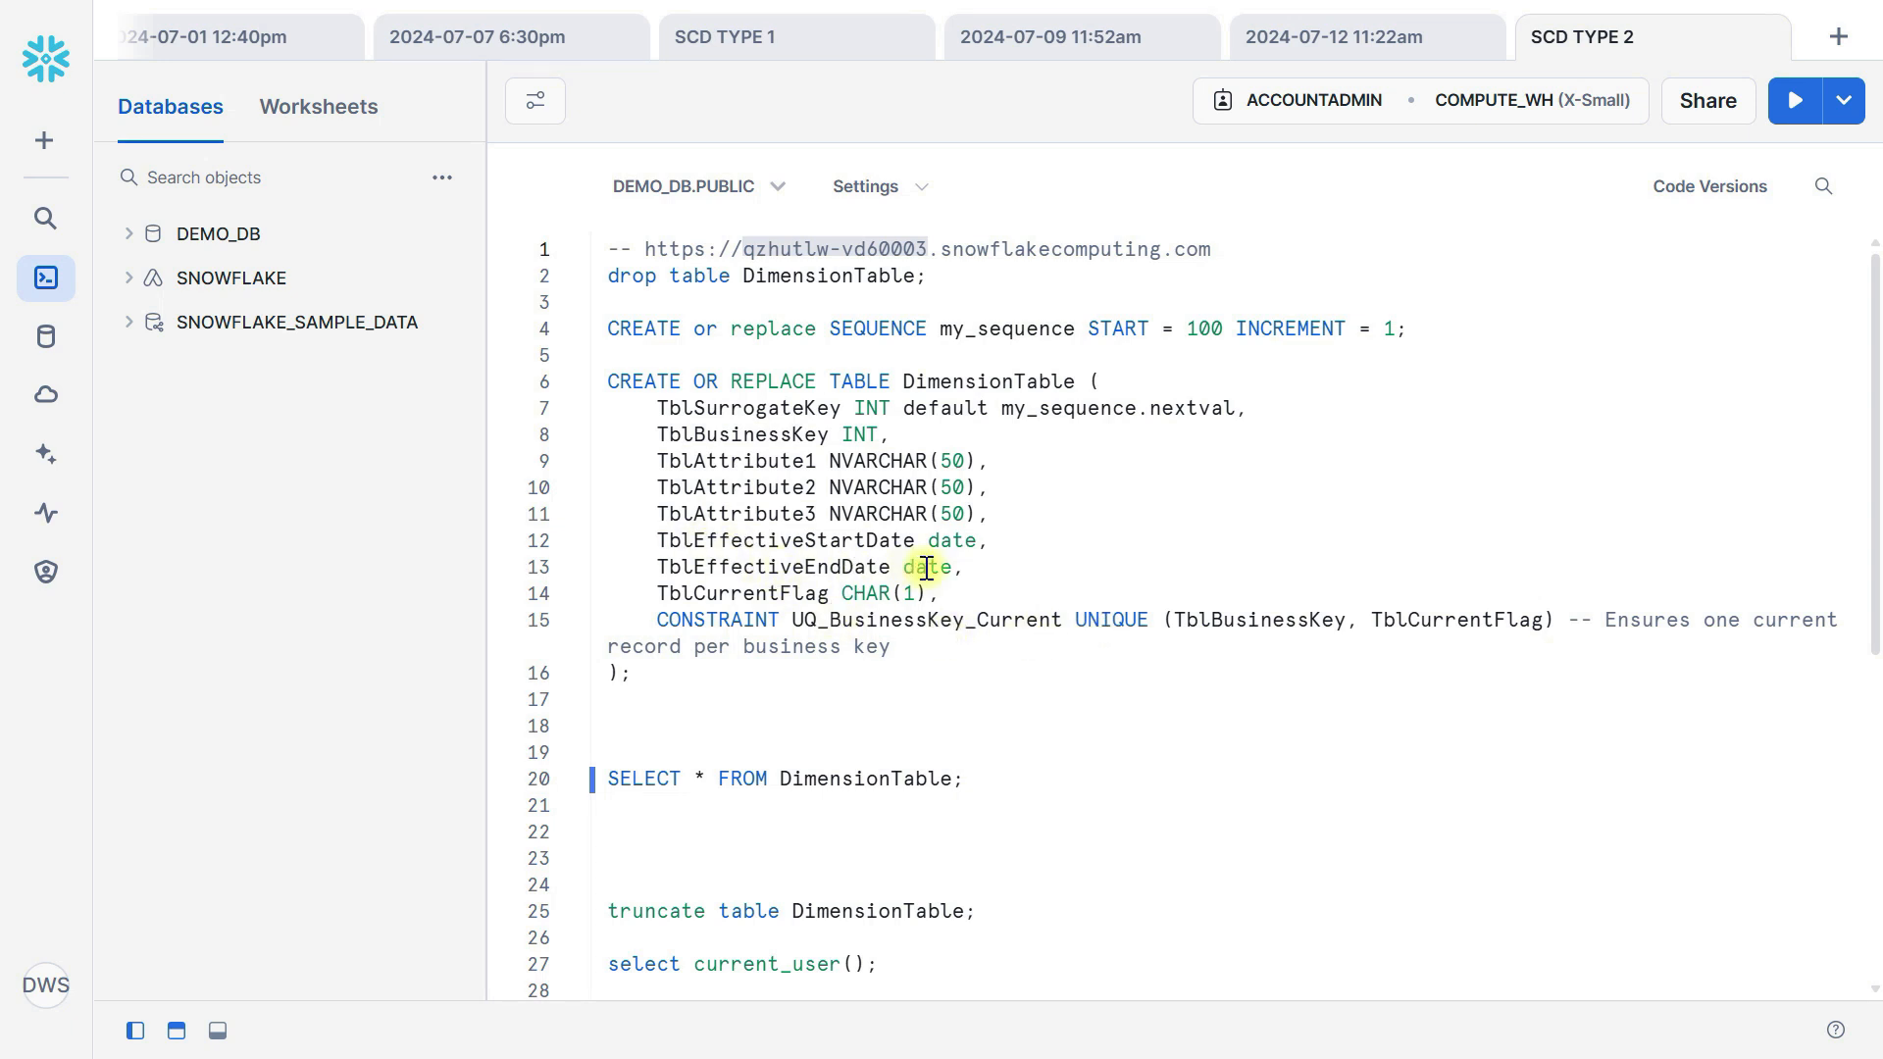
{"action": "key", "text": "alt+Tab"}
{"action": "key", "text": "alt+Tab"}
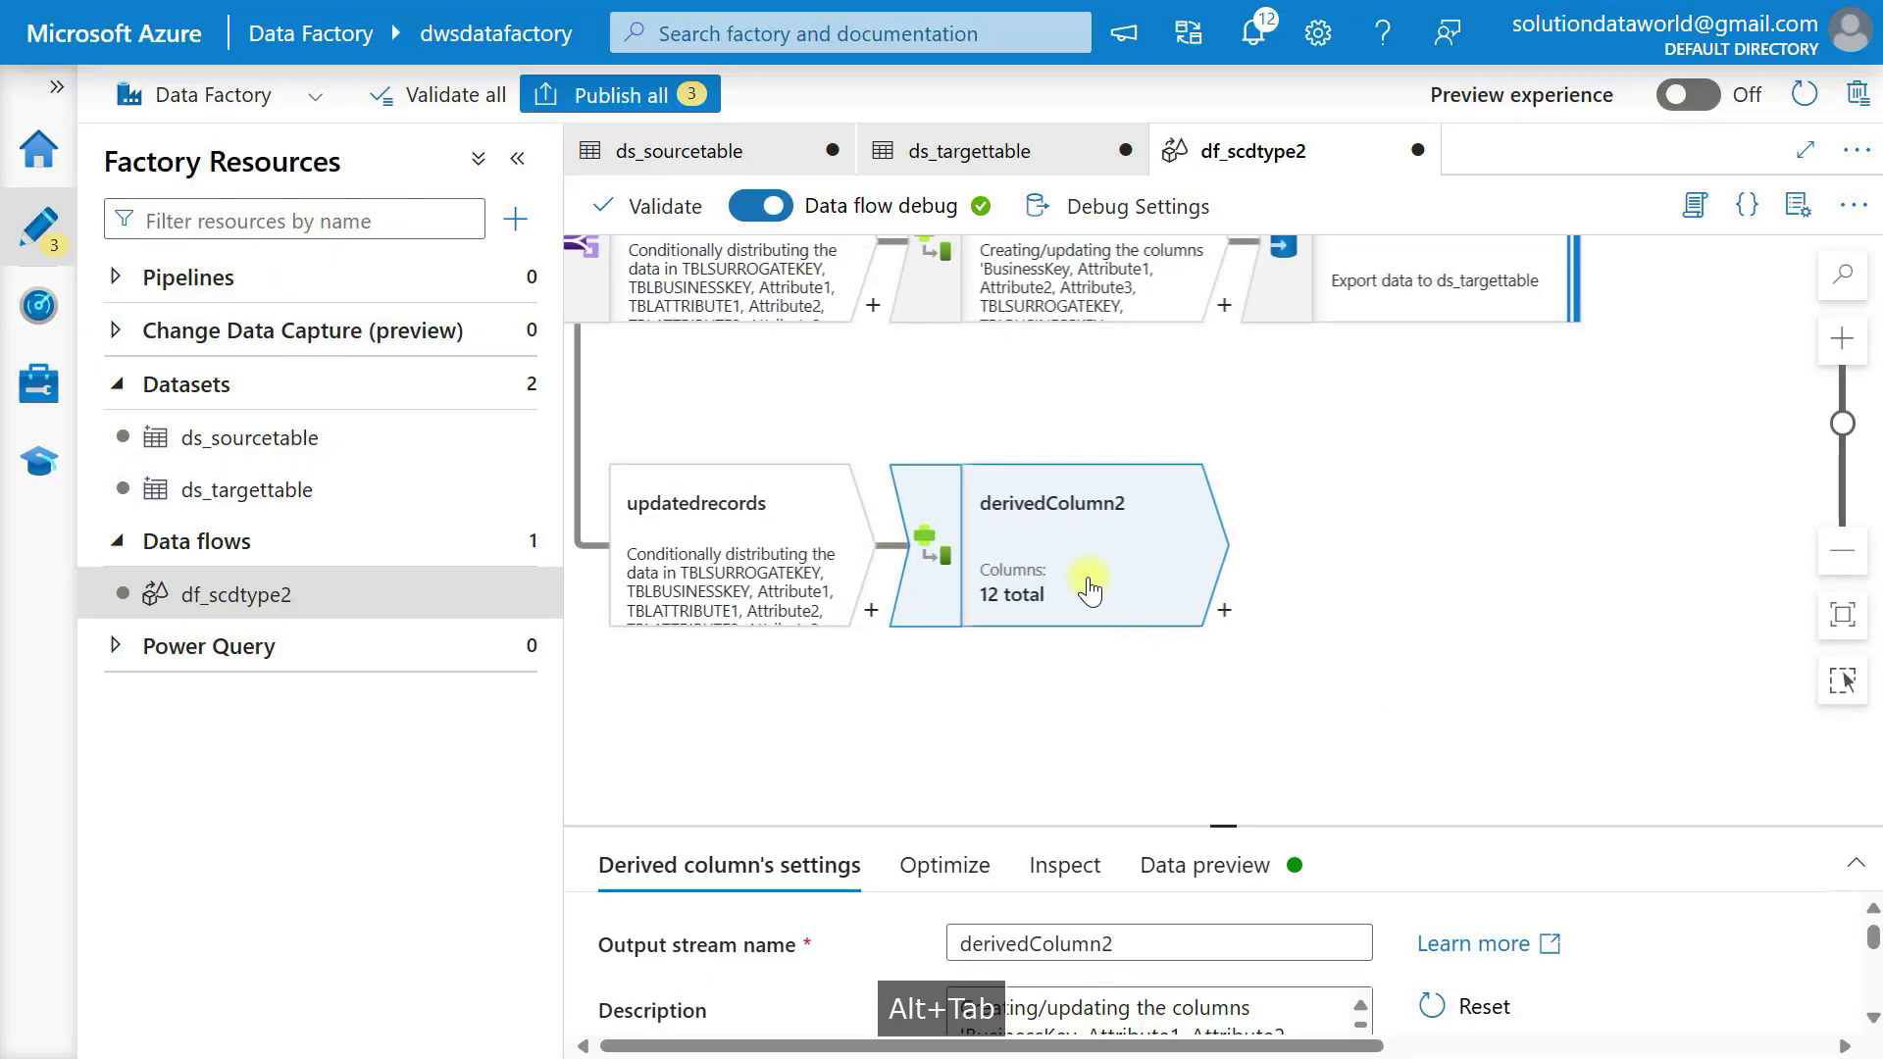
Define a column named drv_EffectiveEndDate with the expression currentDate() in the expression builder of derivedColumn2.
{"action": "left_click", "coordinate": [1084, 582]}
{"action": "left_click_drag", "start_coordinate": [1223, 821], "coordinate": [1223, 488]}
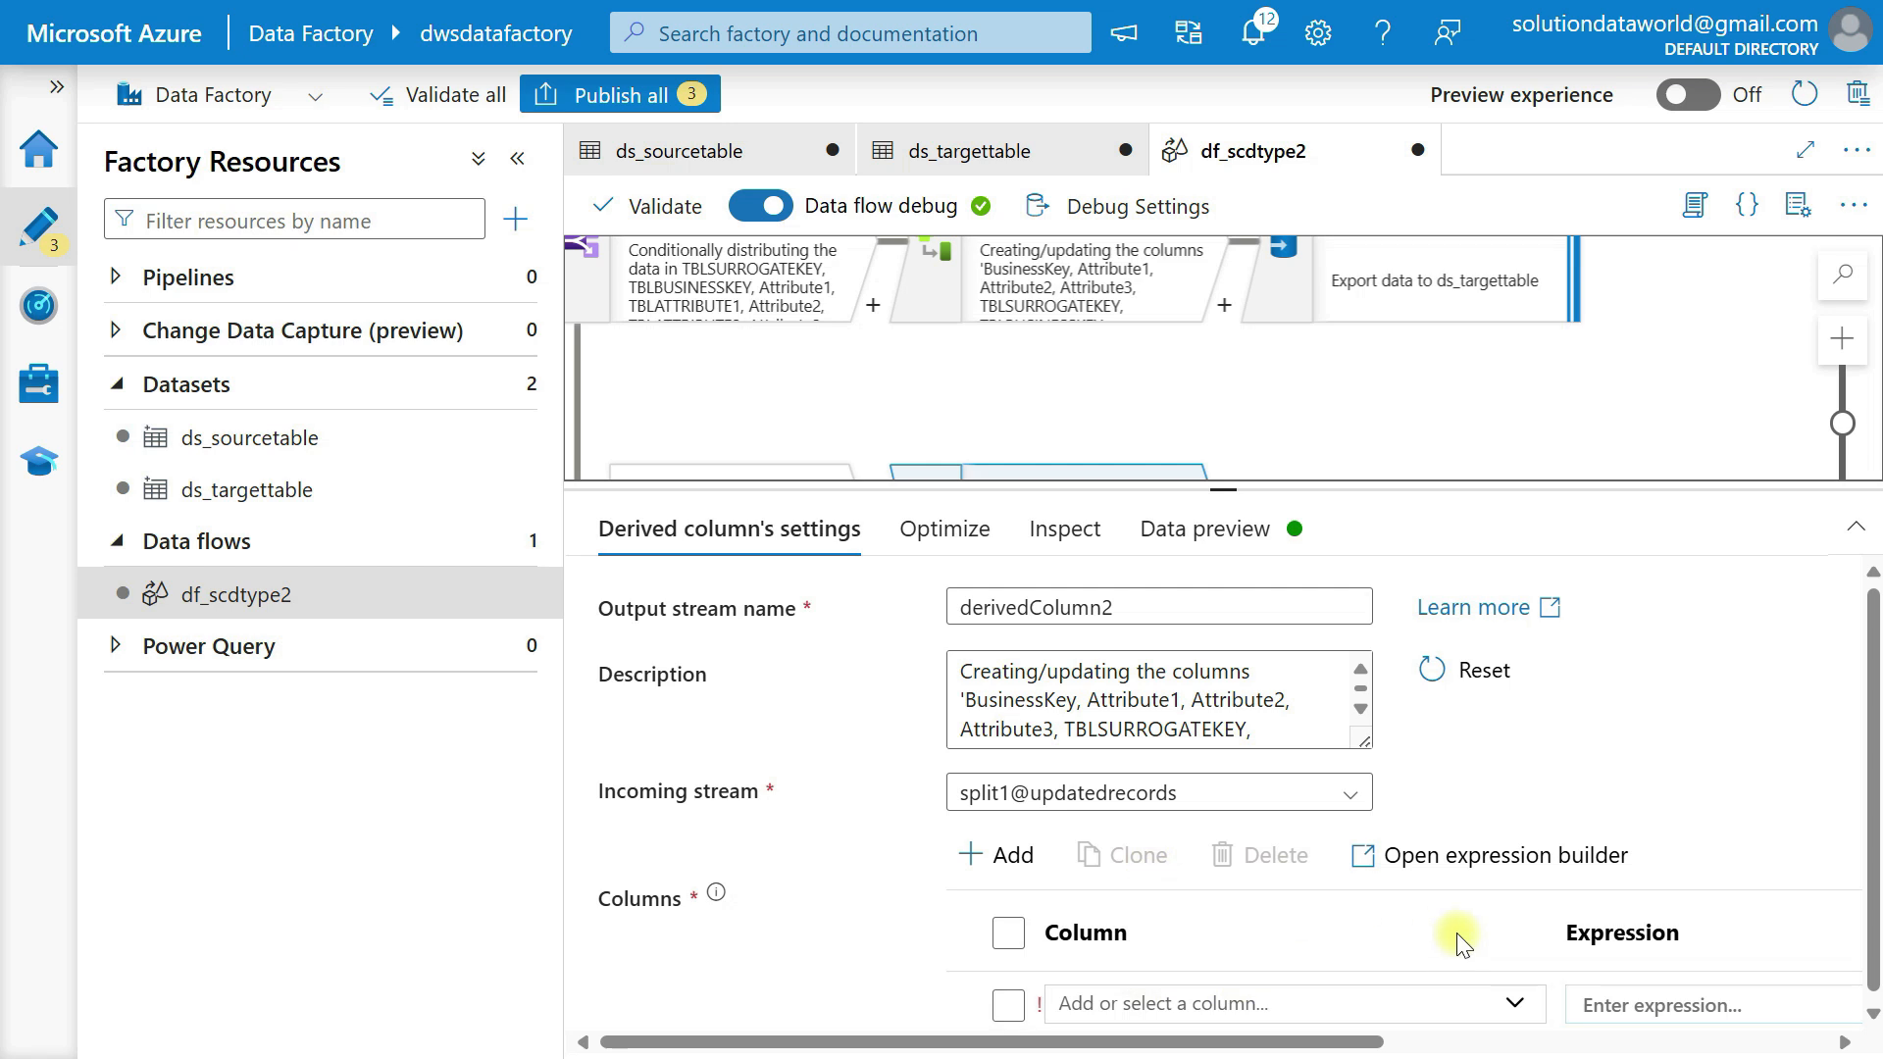
{"action": "scroll", "coordinate": [1454, 937], "scroll_direction": "right", "scroll_amount": 10}
{"action": "left_click", "coordinate": [1316, 998]}
{"action": "left_click", "coordinate": [574, 274]}
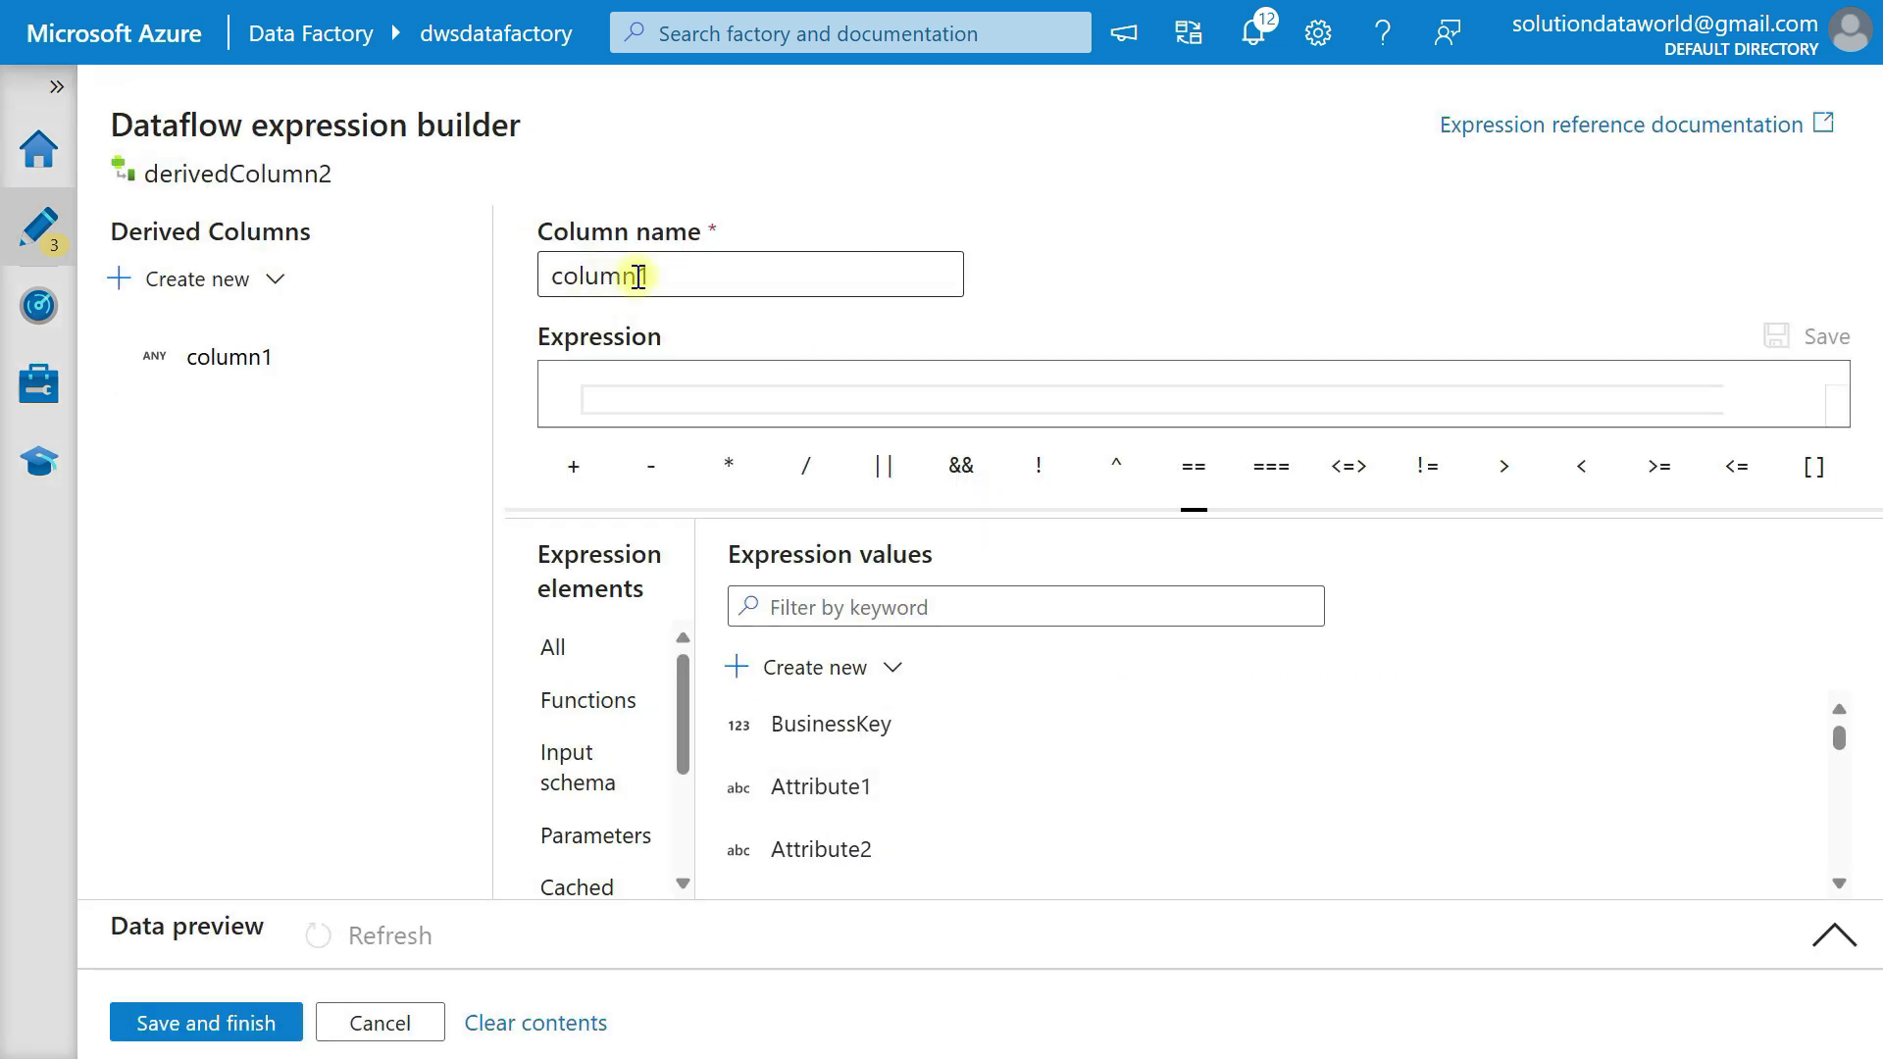
{"action": "key", "text": "ctrl+a"}
{"action": "type", "text": "der"}
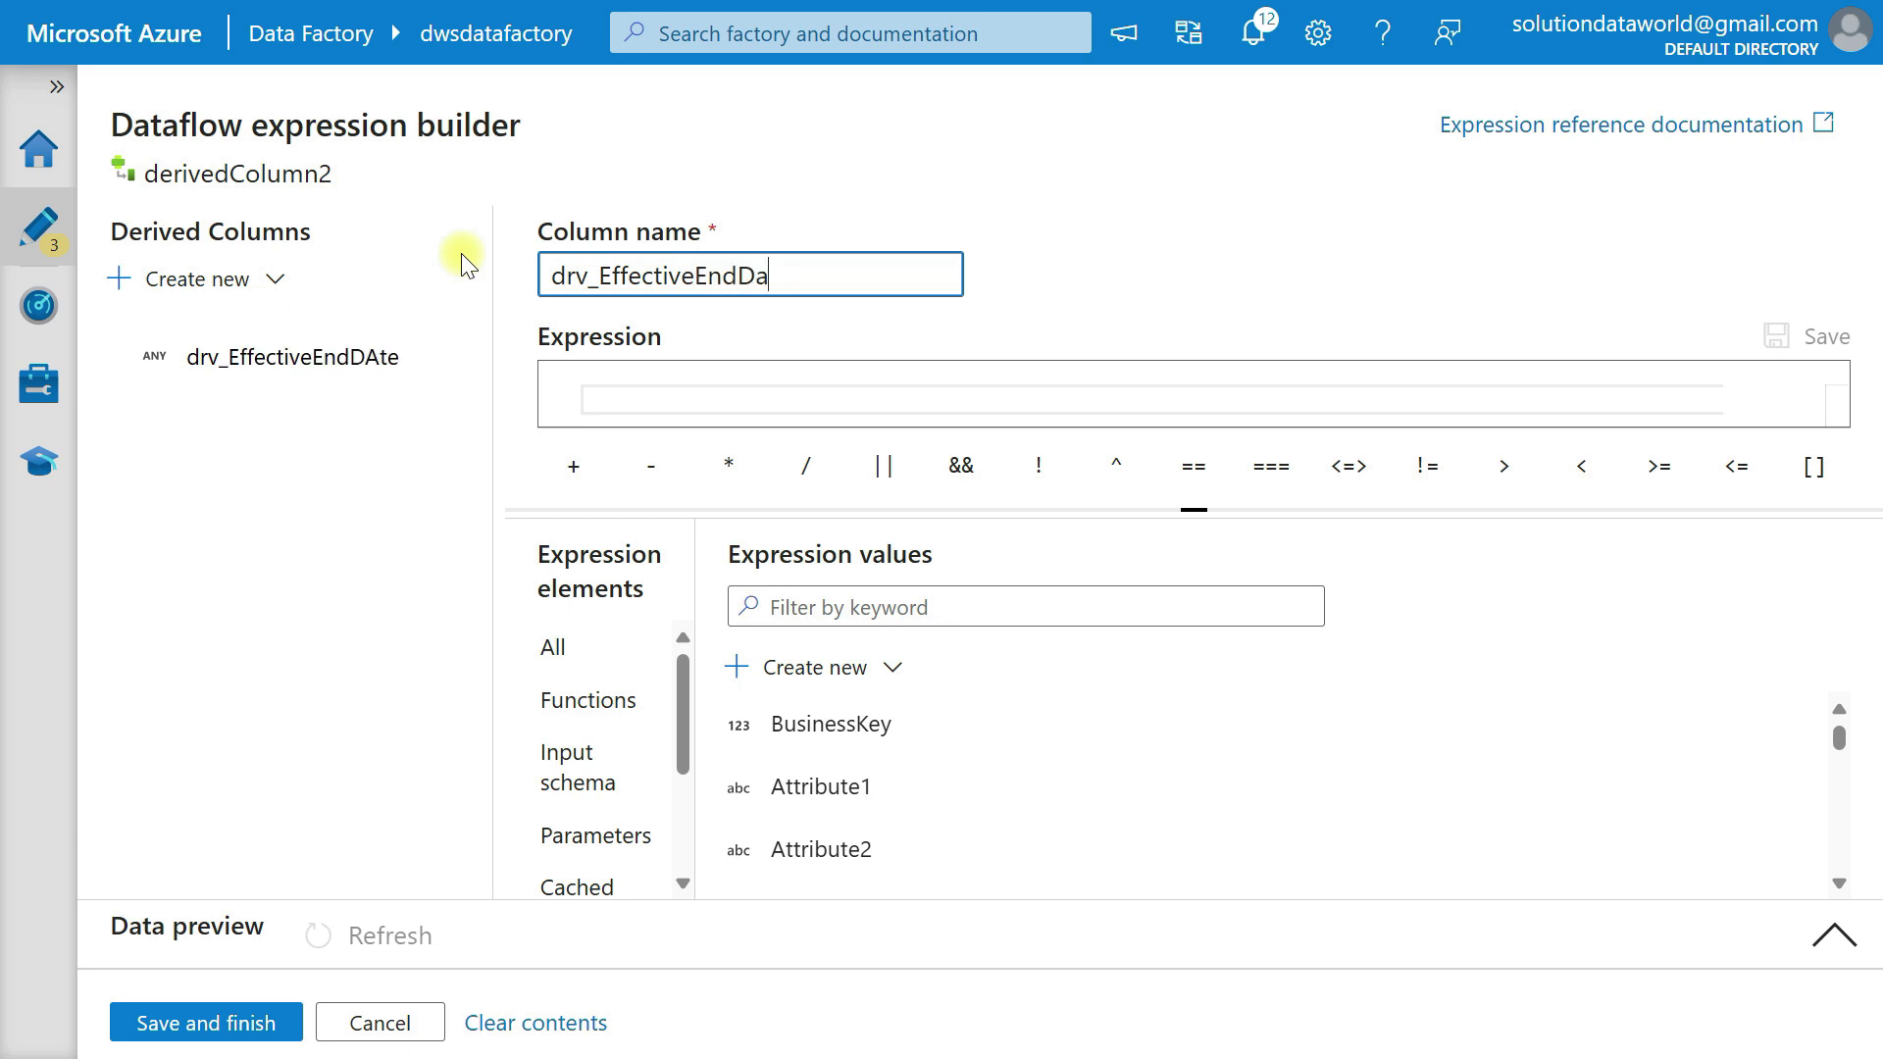
{"action": "key", "text": "Tab"}
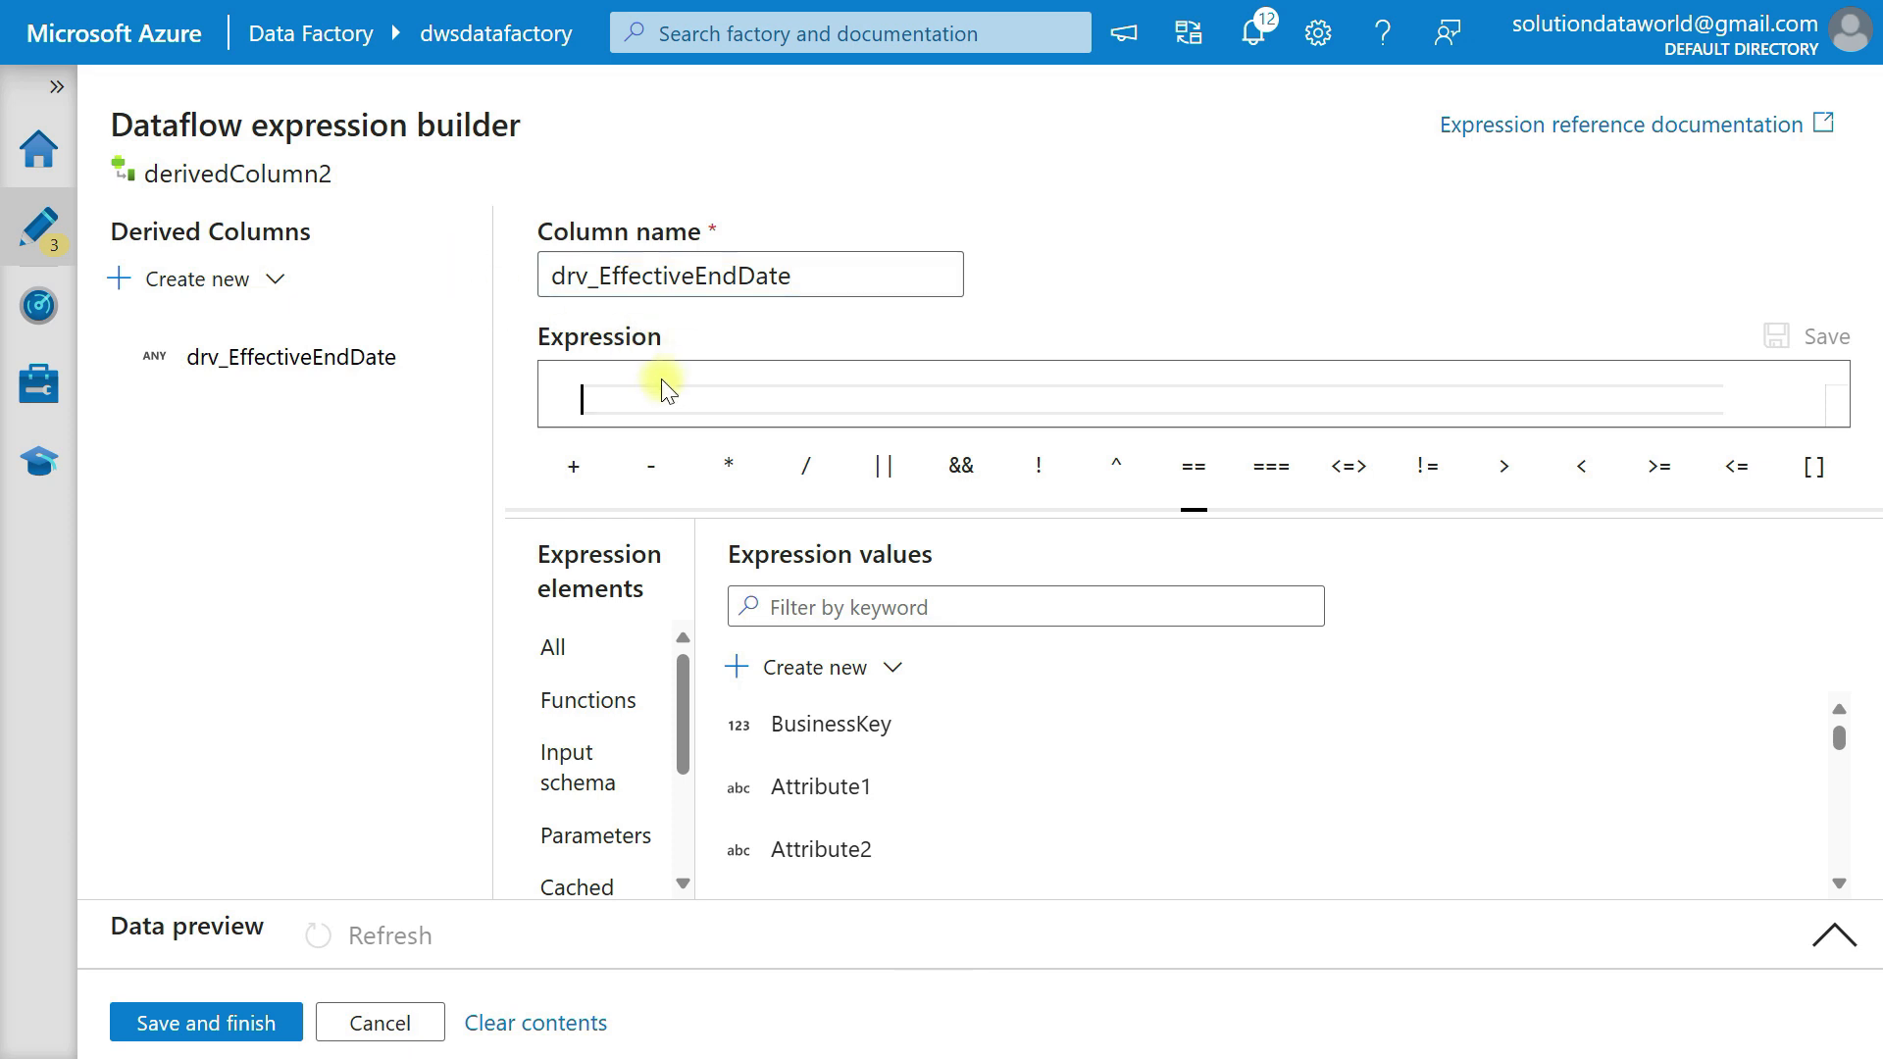
{"action": "type", "text": "curr"}
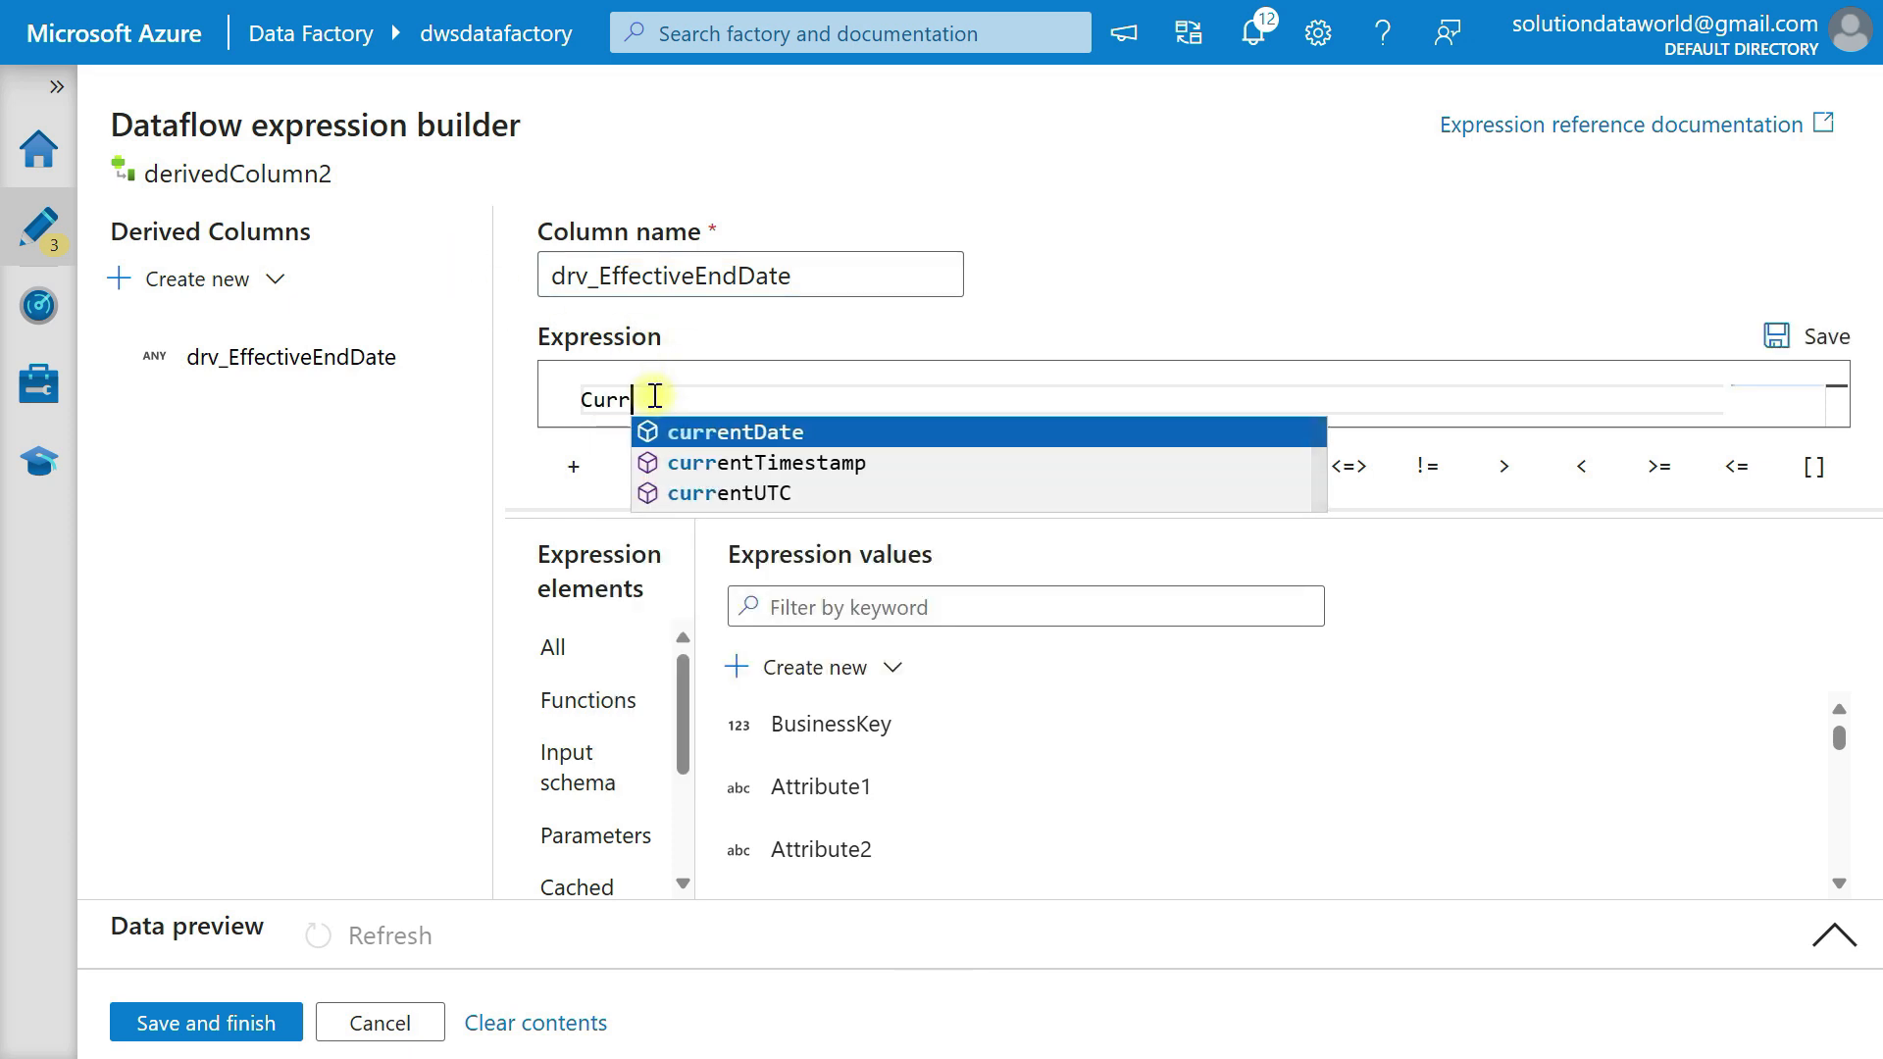
{"action": "key", "text": "Tab"}
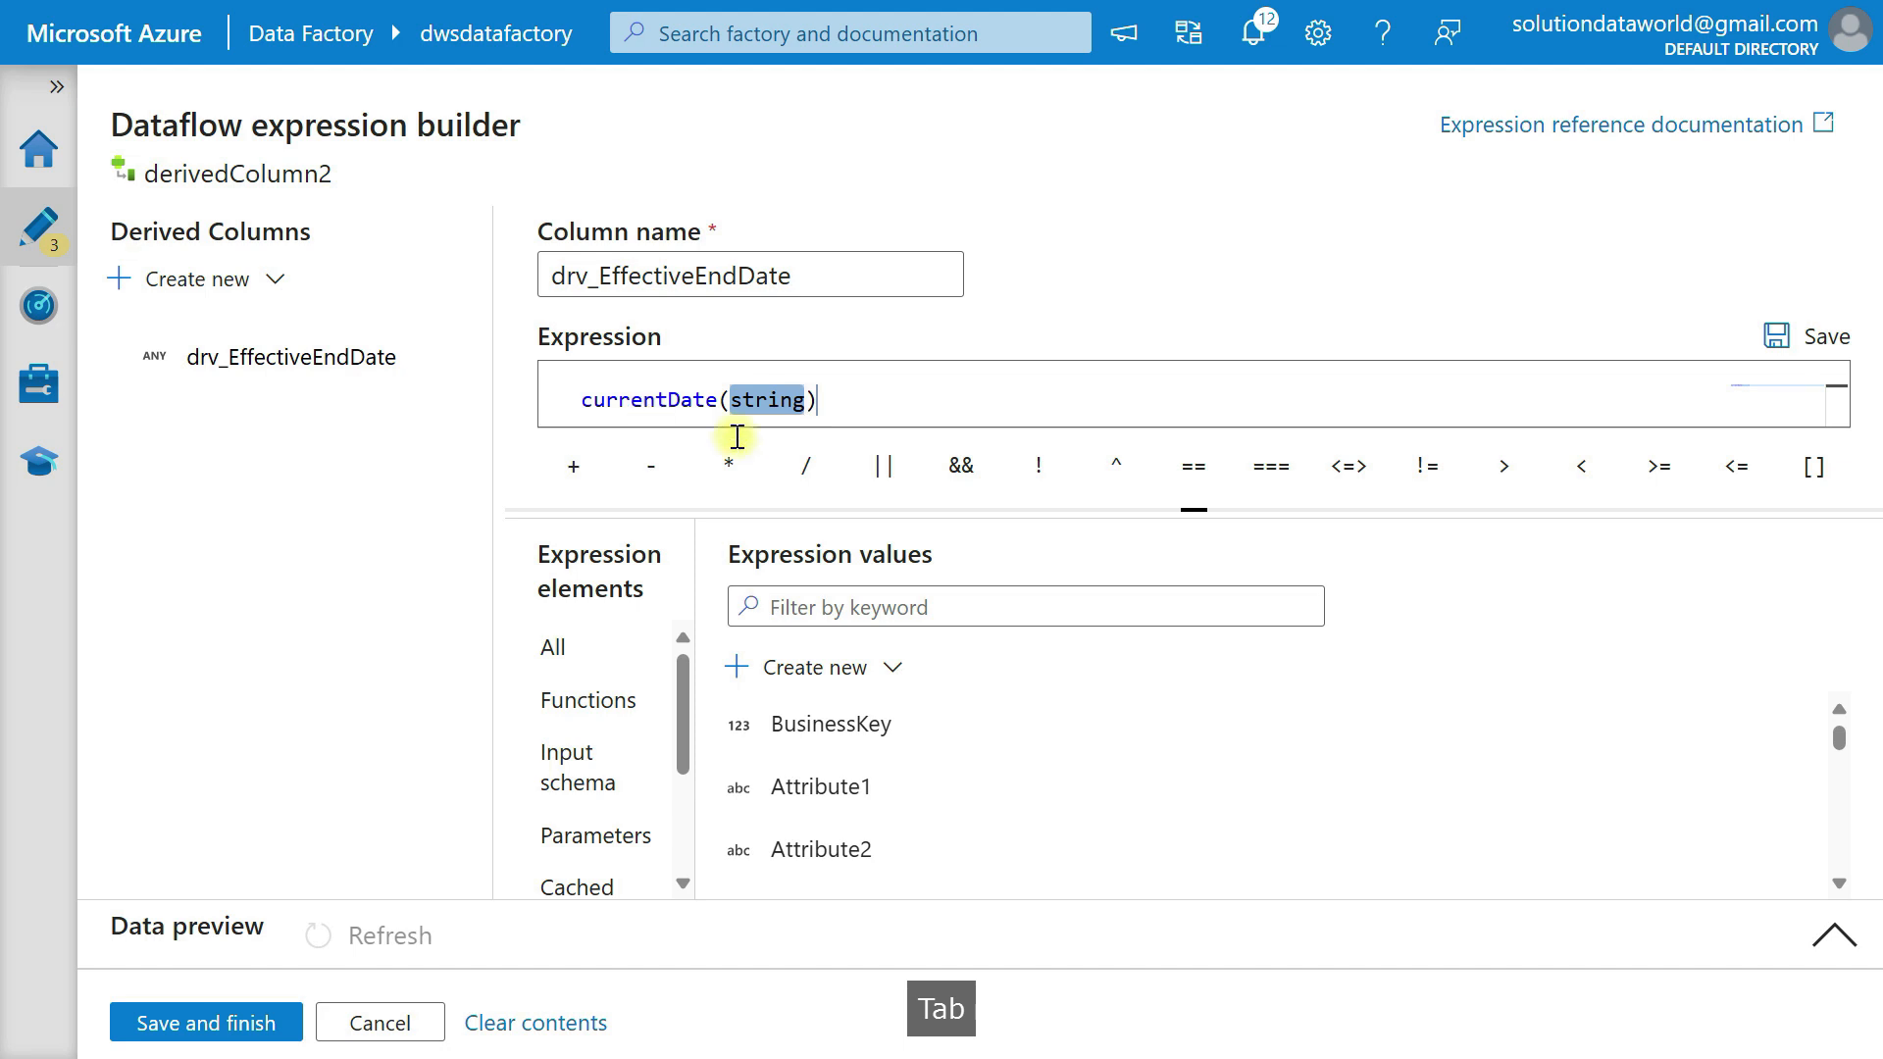
{"action": "key", "text": "Delete"}
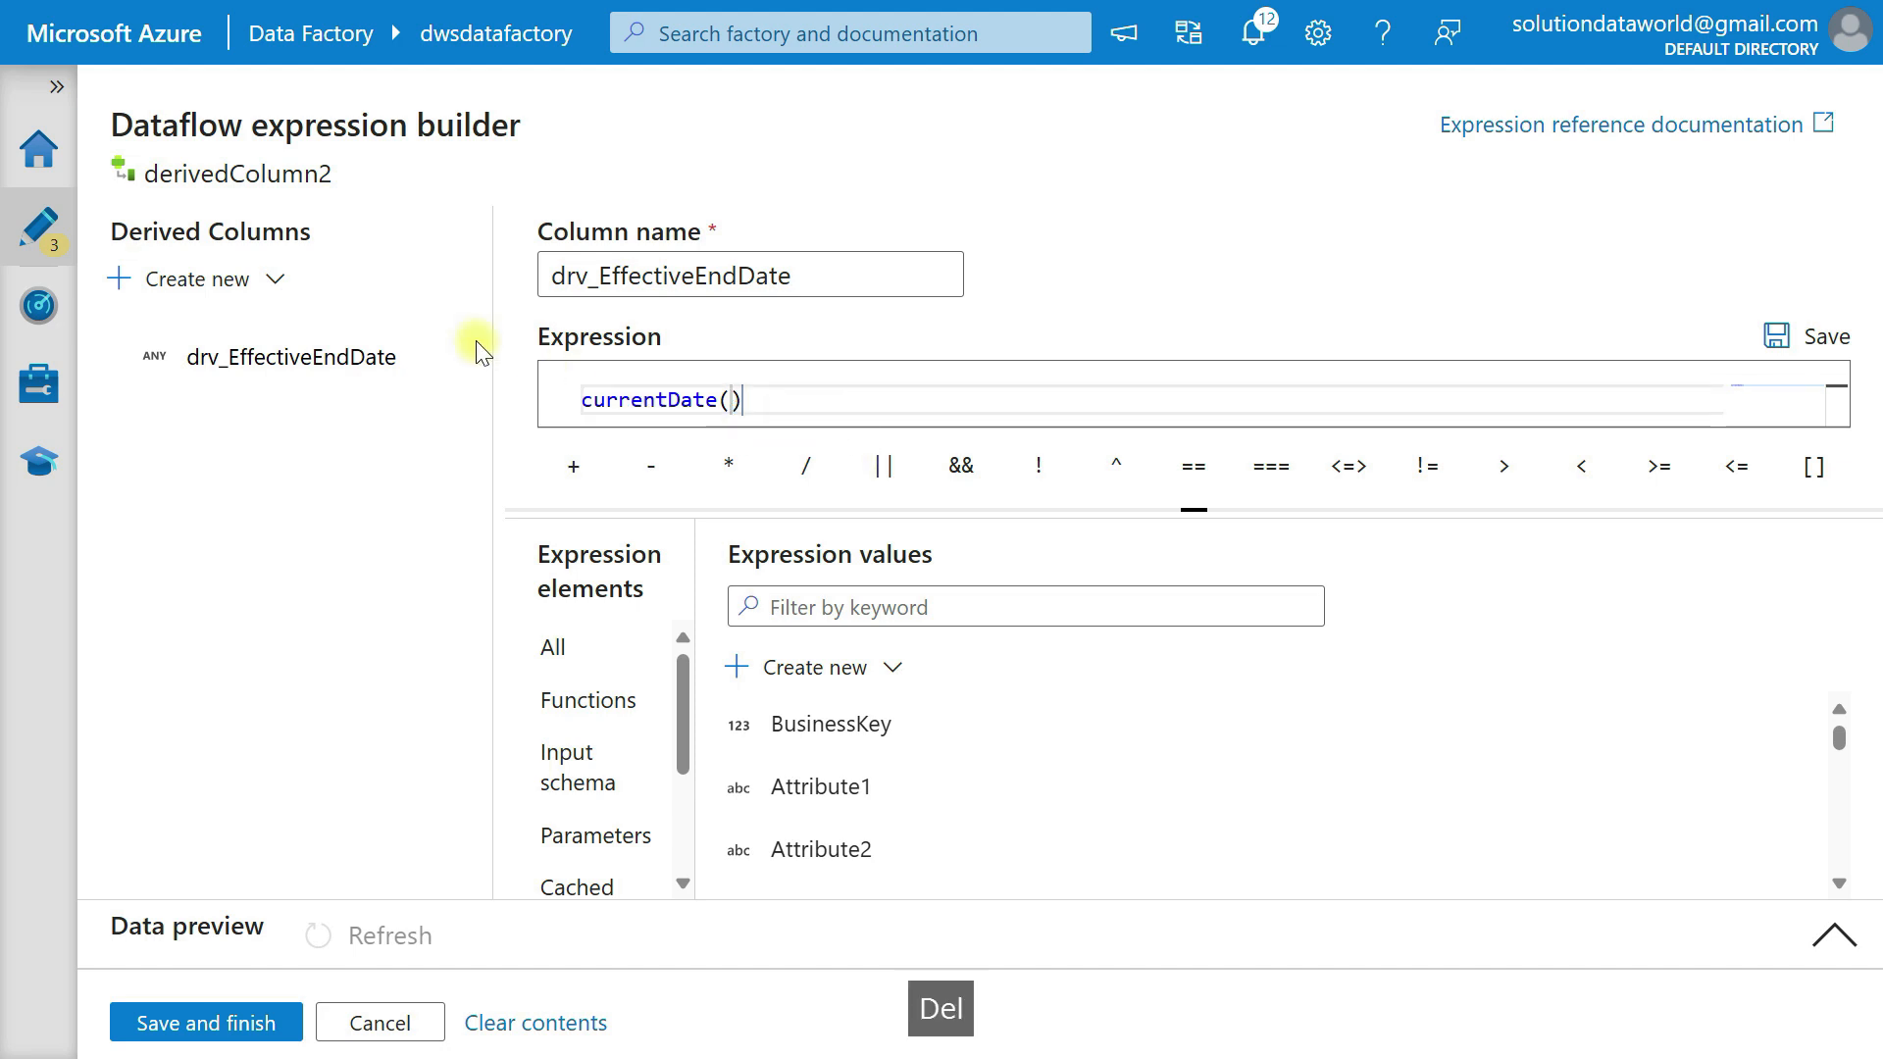
Create a second derived column named Drv_CurrentFlag with the expression 'N' and save the derivedColumn2 expressions.
{"action": "left_click", "coordinate": [265, 284]}
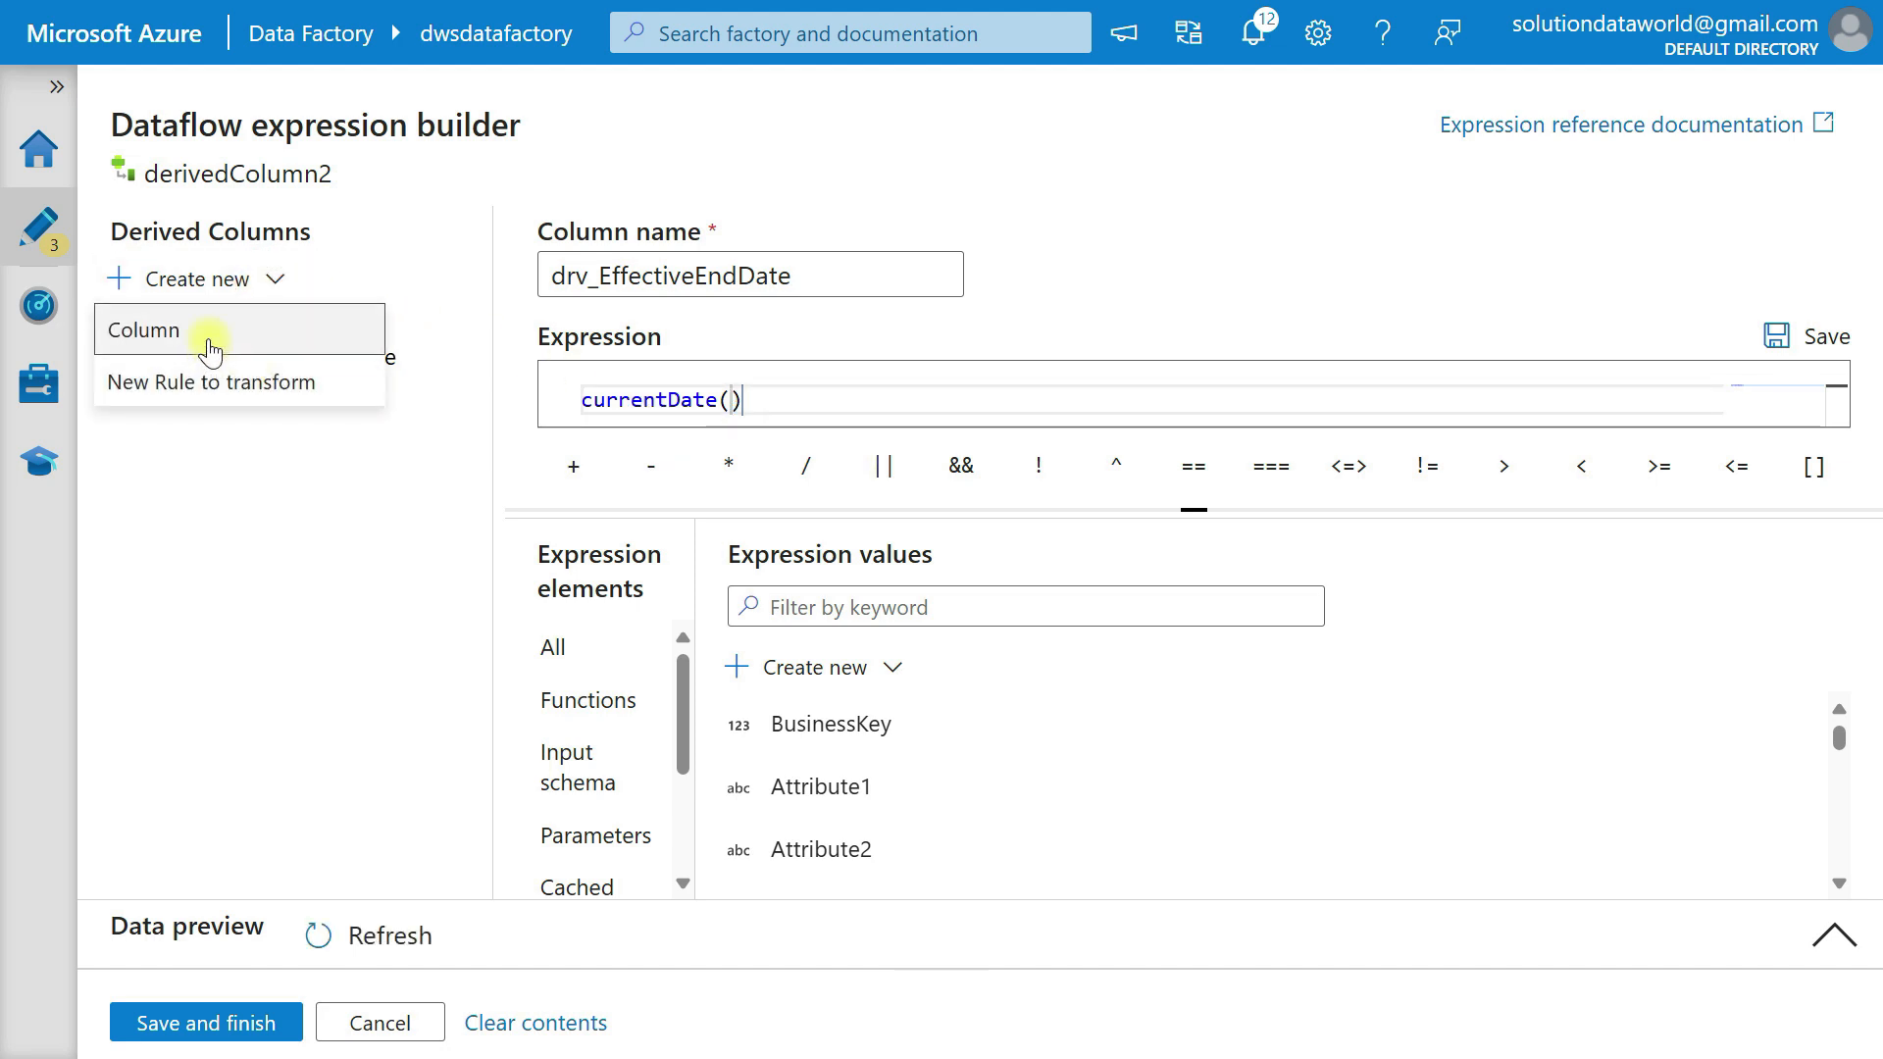
{"action": "left_click", "coordinate": [209, 340]}
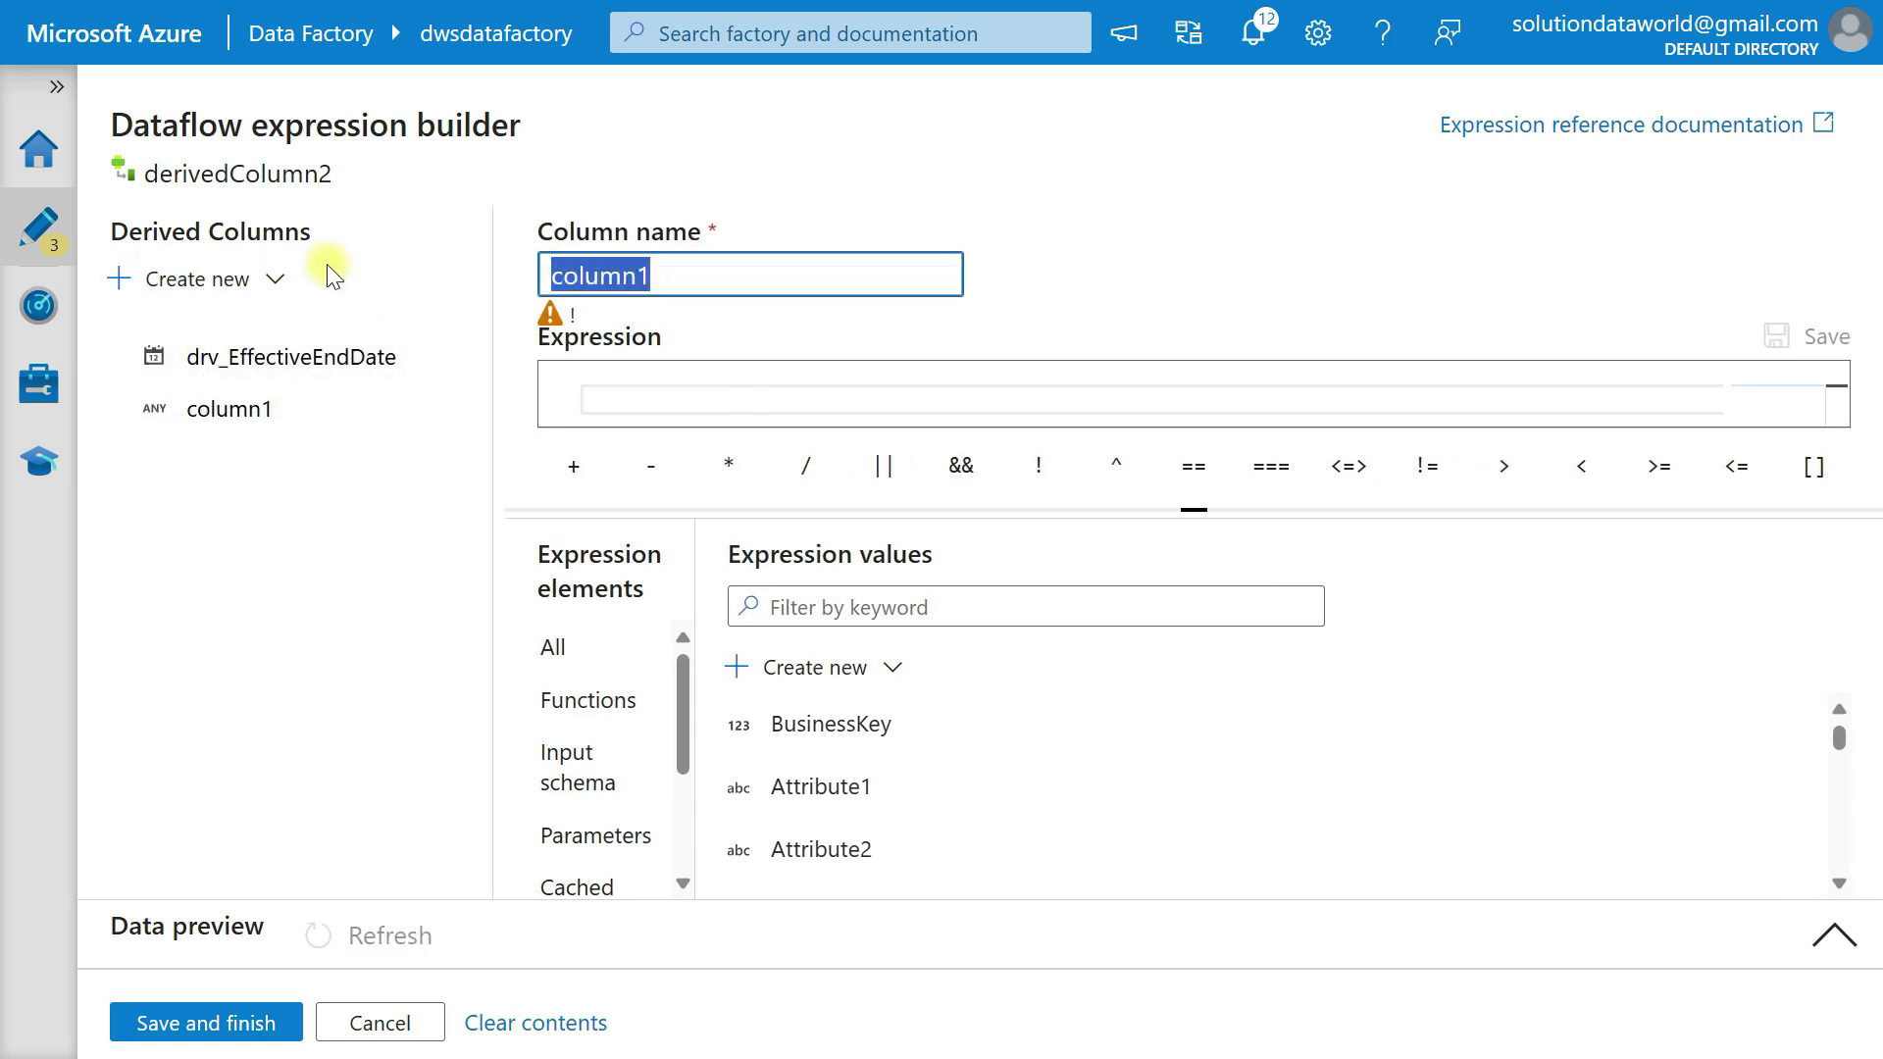
{"action": "type", "text": "Drv_CurrentFlag"}
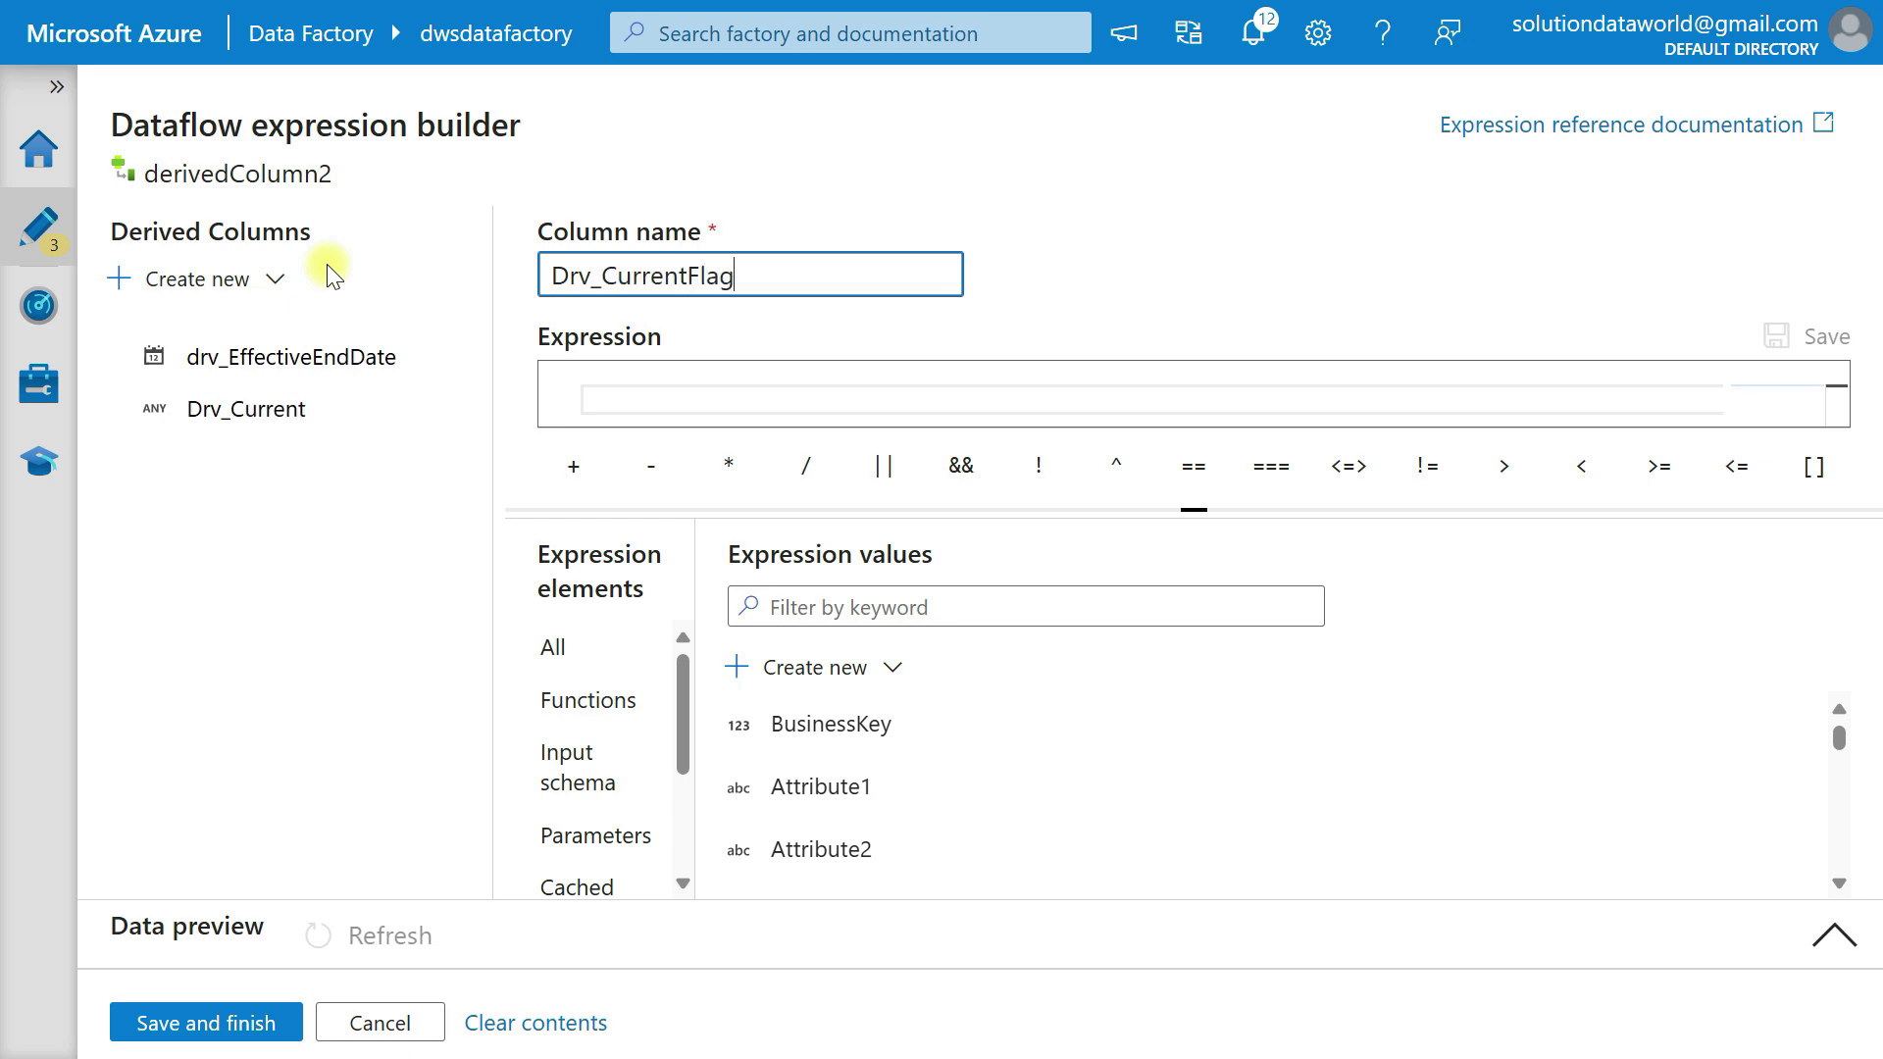
{"action": "key", "text": "Tab"}
{"action": "type", "text": "'"}
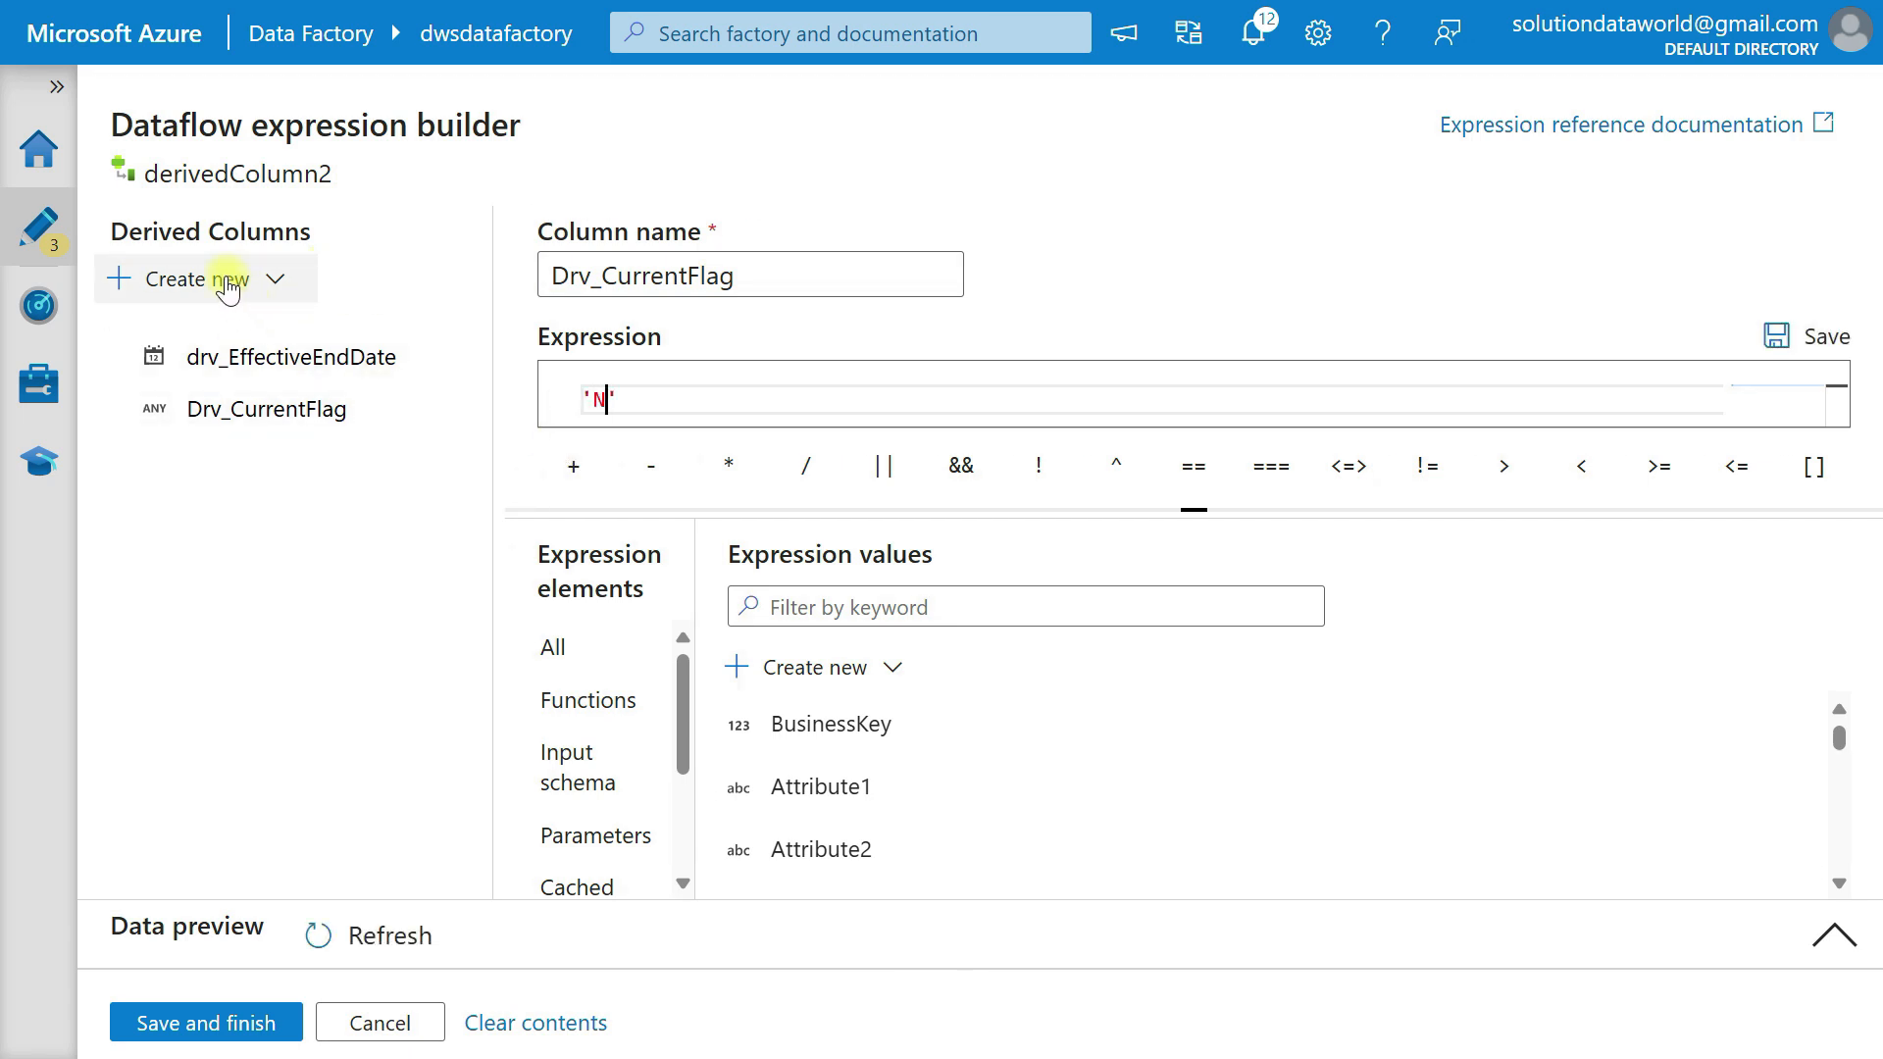
{"action": "left_click", "coordinate": [252, 1023]}
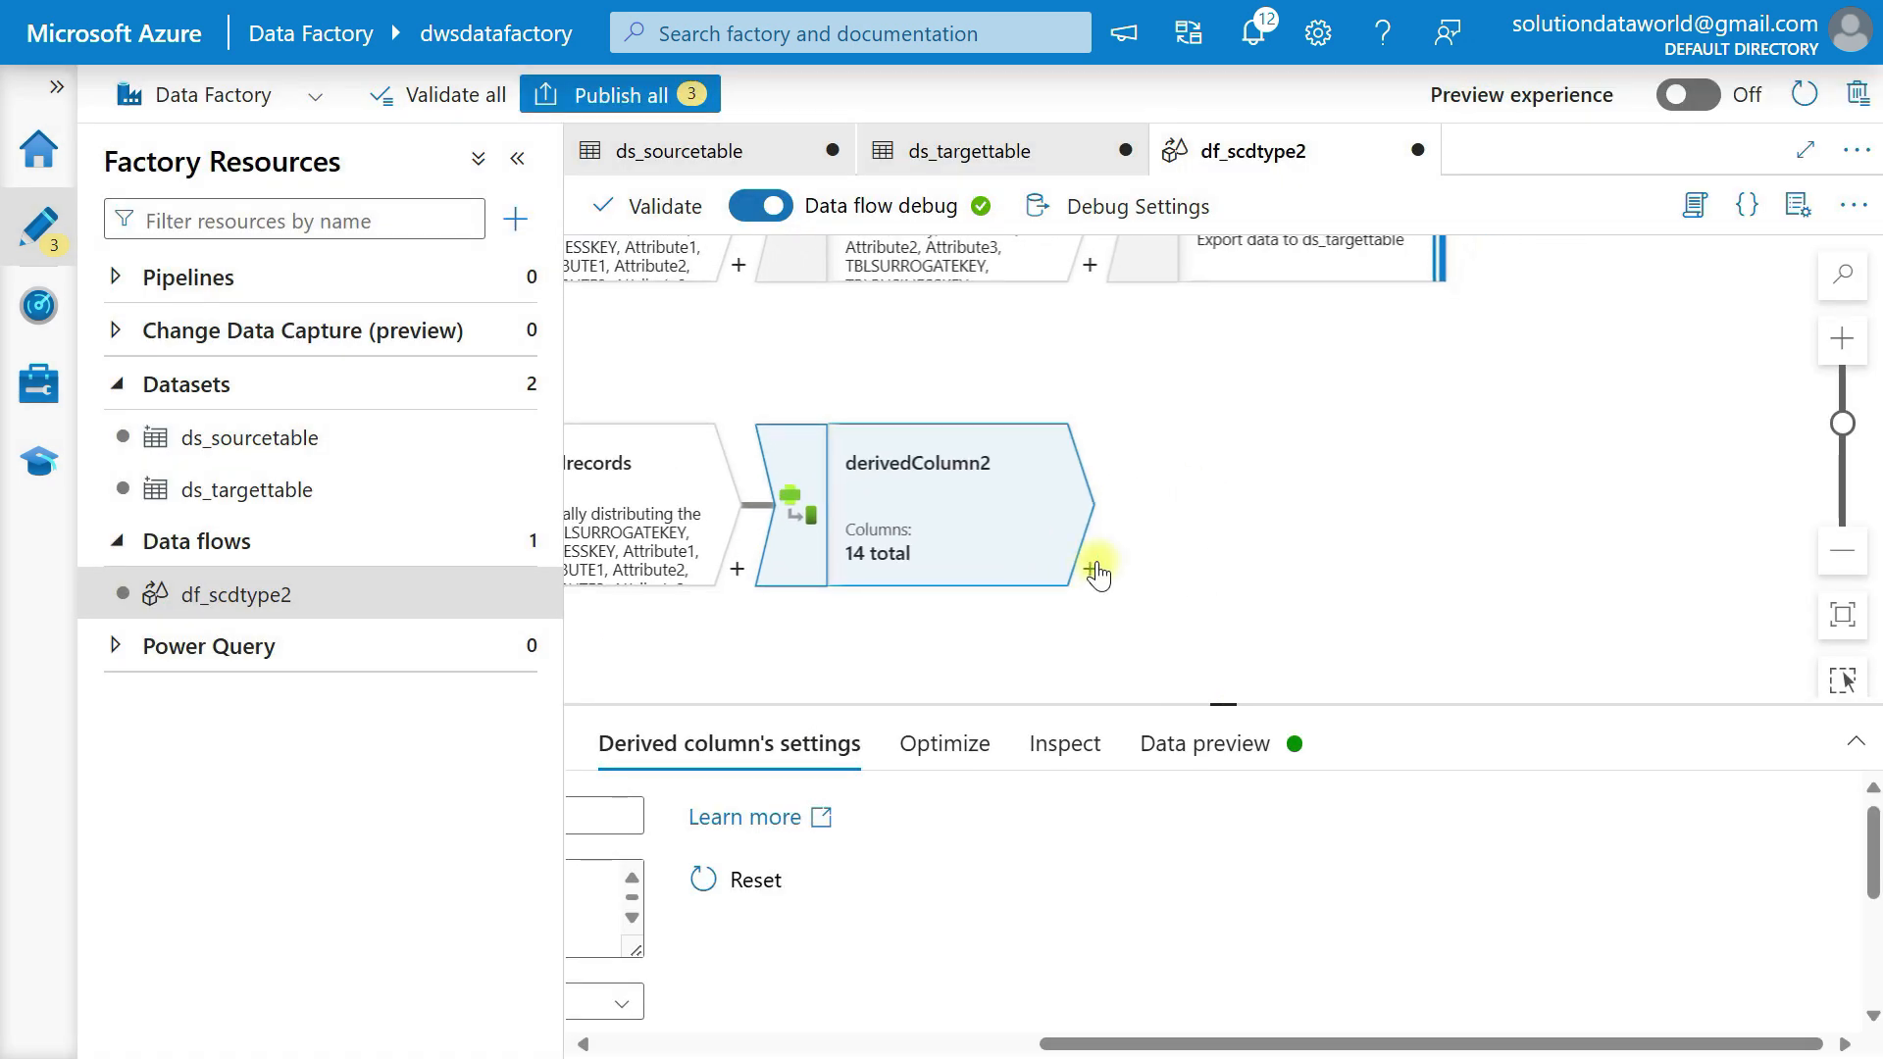
Add an Alter Row transformation after derivedColumn2 in the updatedrecords branch.
{"action": "left_click", "coordinate": [1092, 566]}
{"action": "scroll", "coordinate": [1265, 530], "scroll_direction": "down", "scroll_amount": 5}
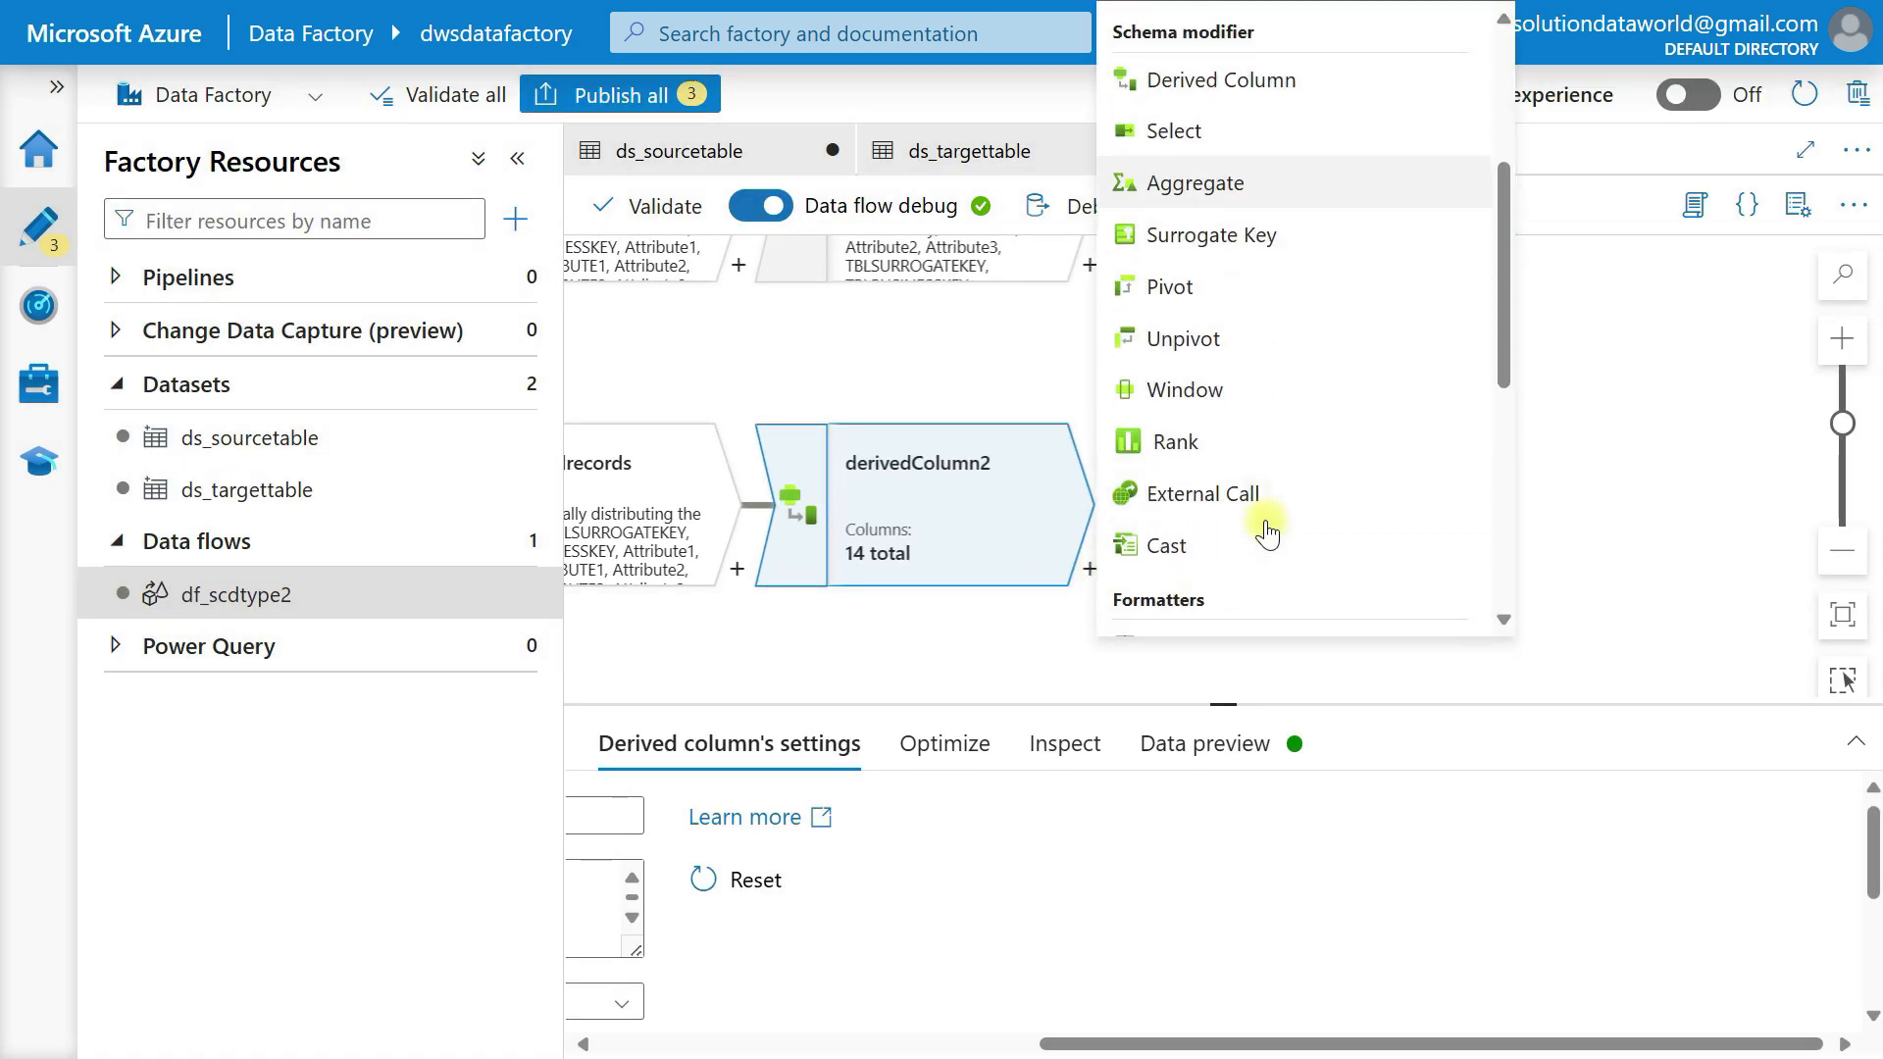
{"action": "scroll", "coordinate": [1267, 533], "scroll_direction": "down", "scroll_amount": 4}
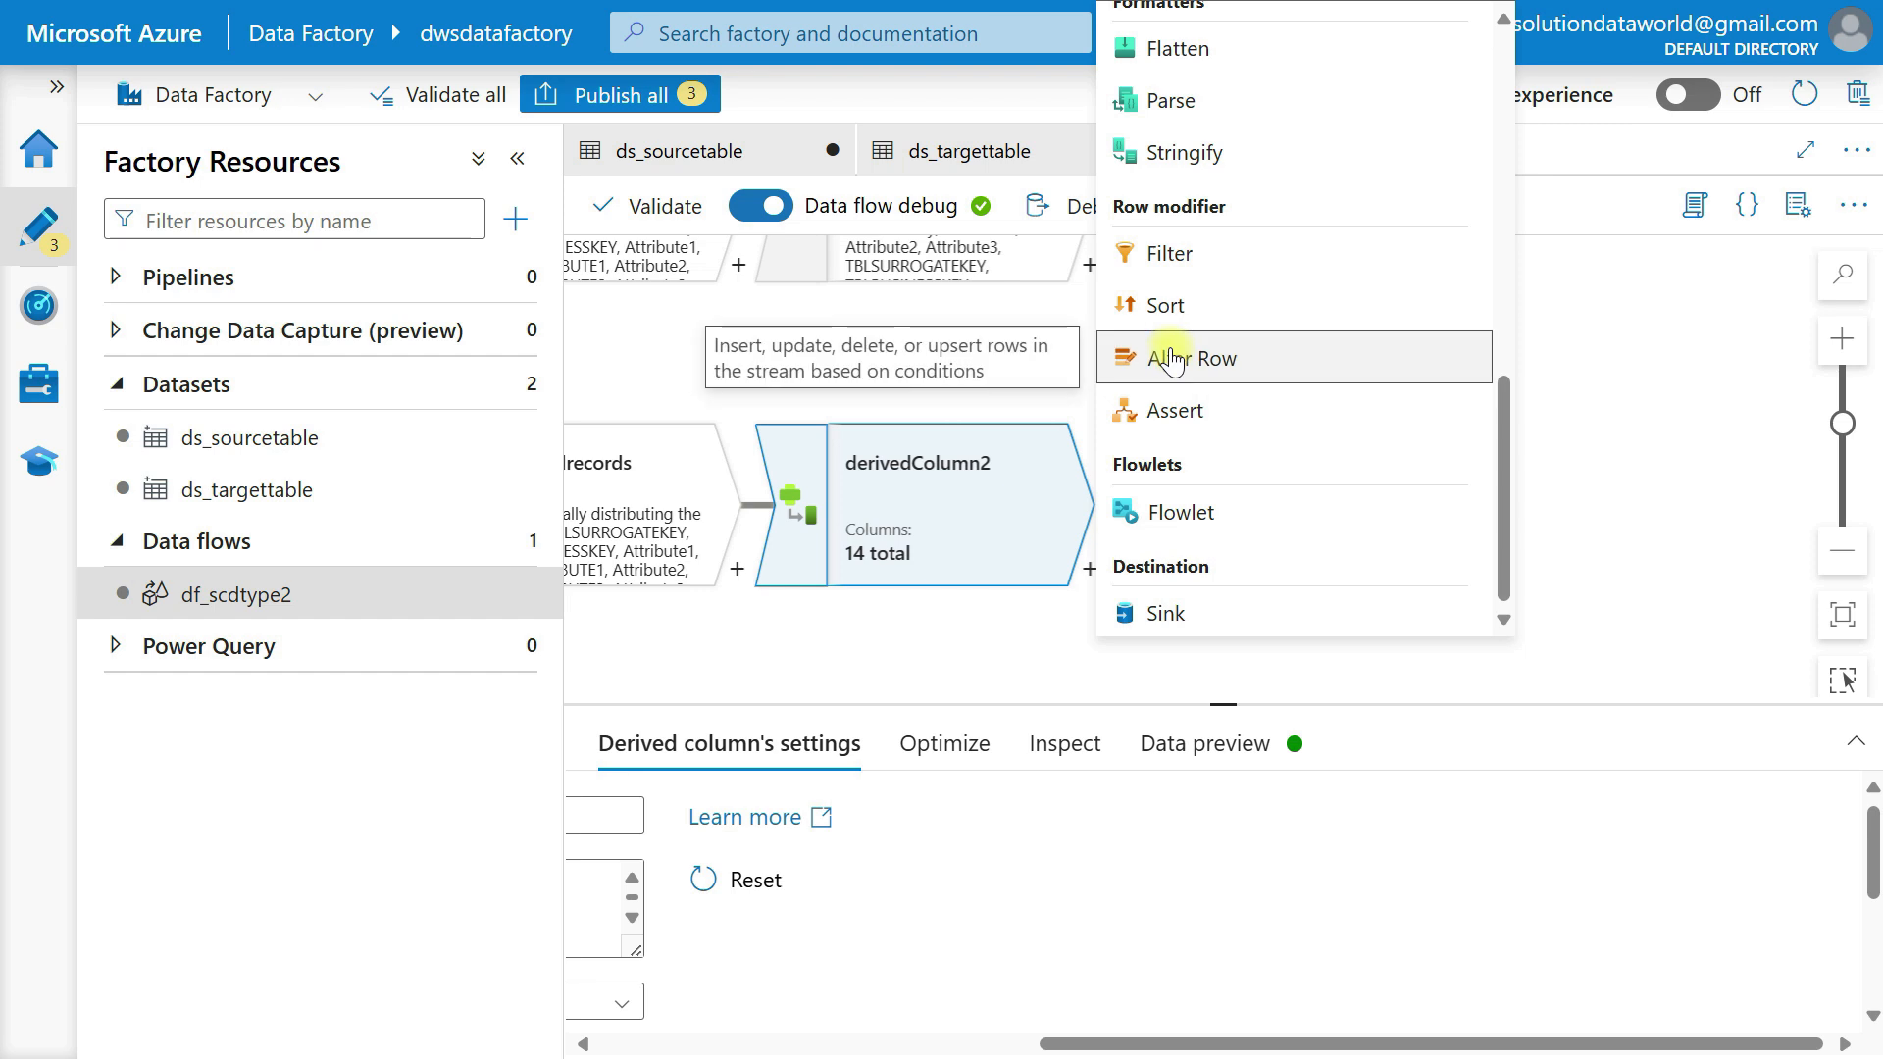
{"action": "left_click", "coordinate": [1172, 360]}
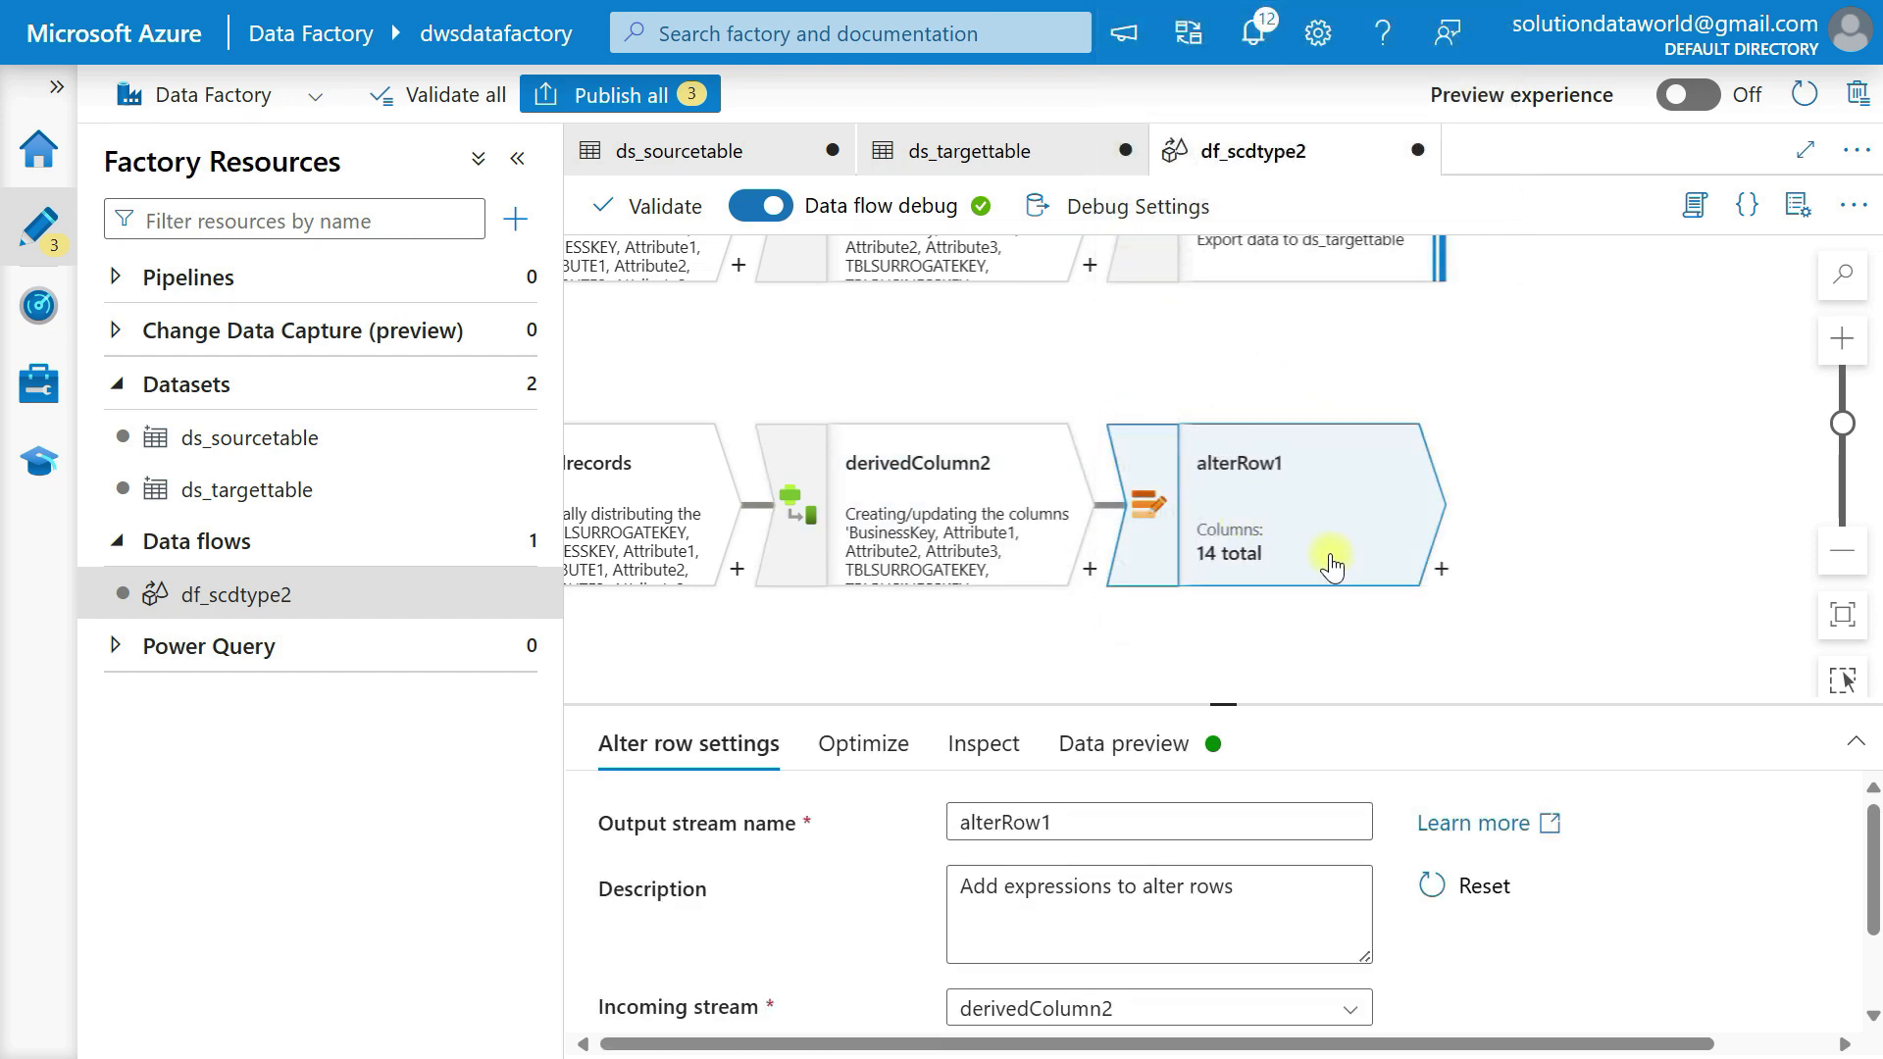
Set the alter row condition of alterRow1 to Update if with the expression 1==1.
{"action": "left_click_drag", "start_coordinate": [1223, 704], "coordinate": [1224, 480]}
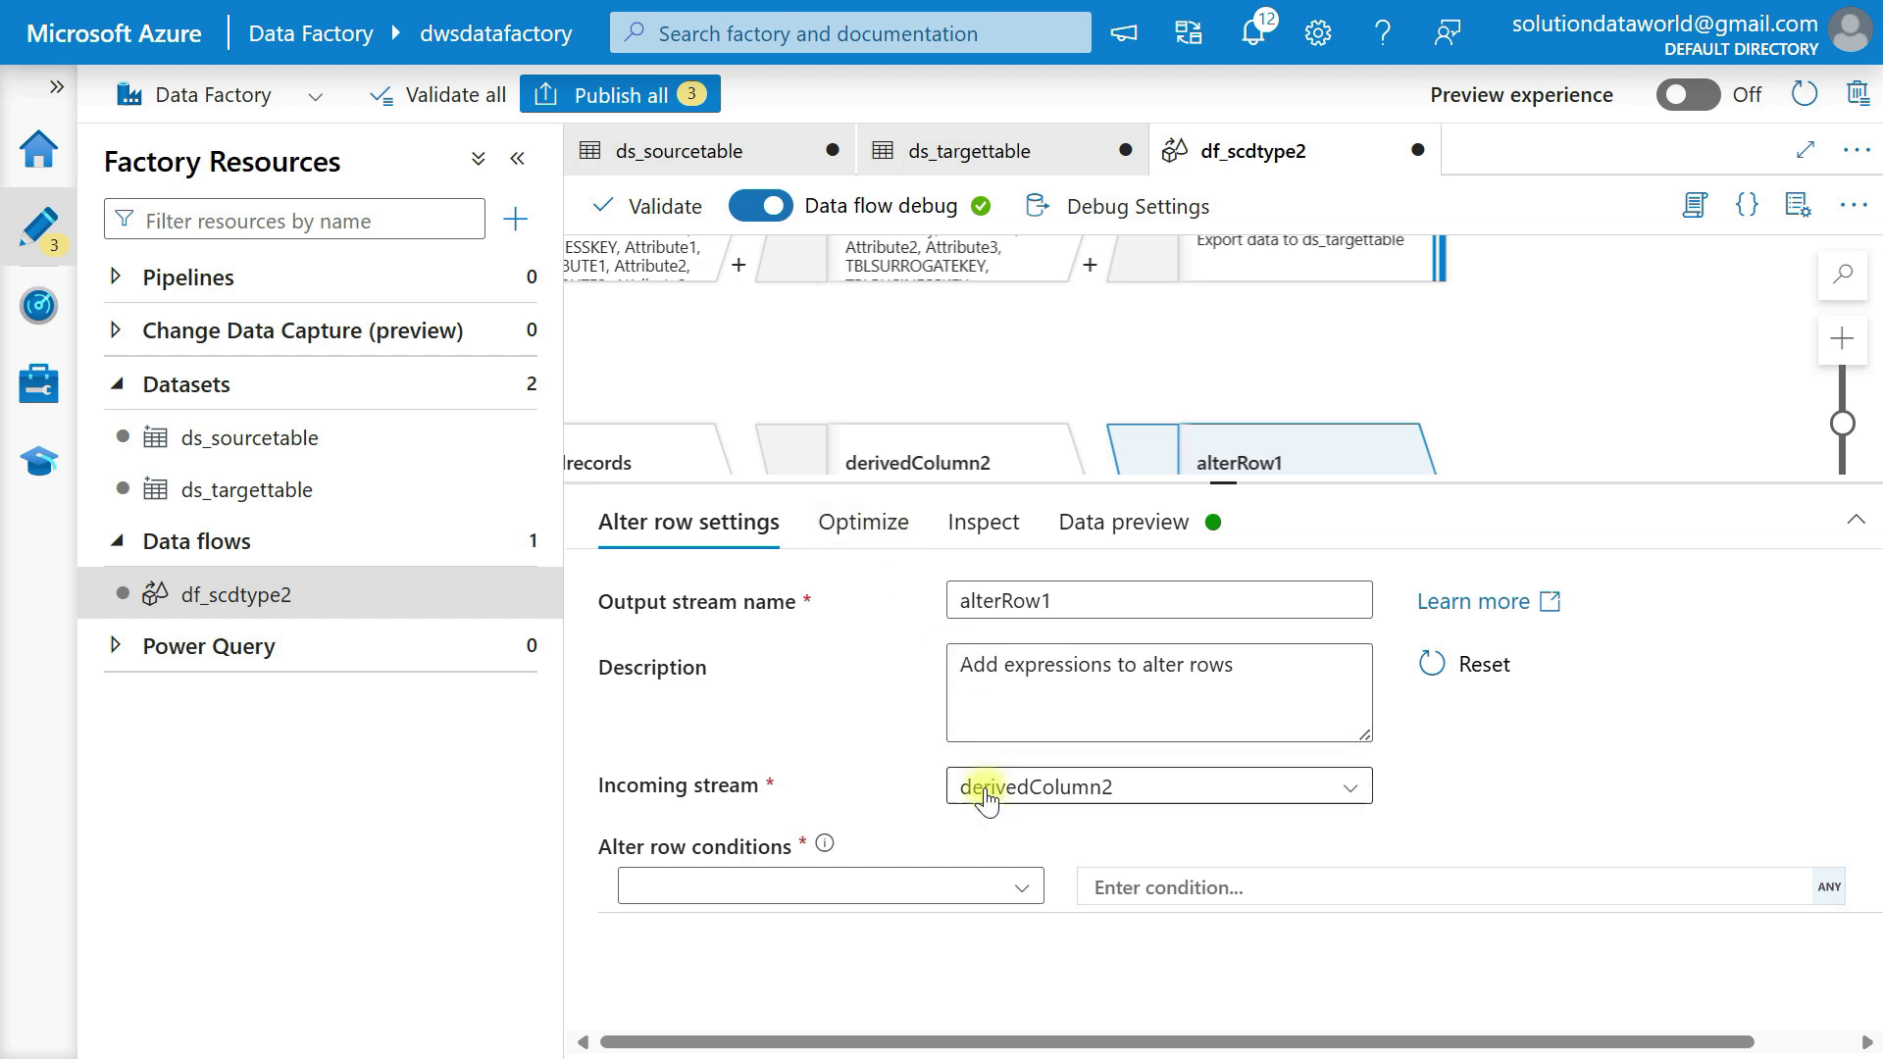
{"action": "left_click", "coordinate": [728, 888]}
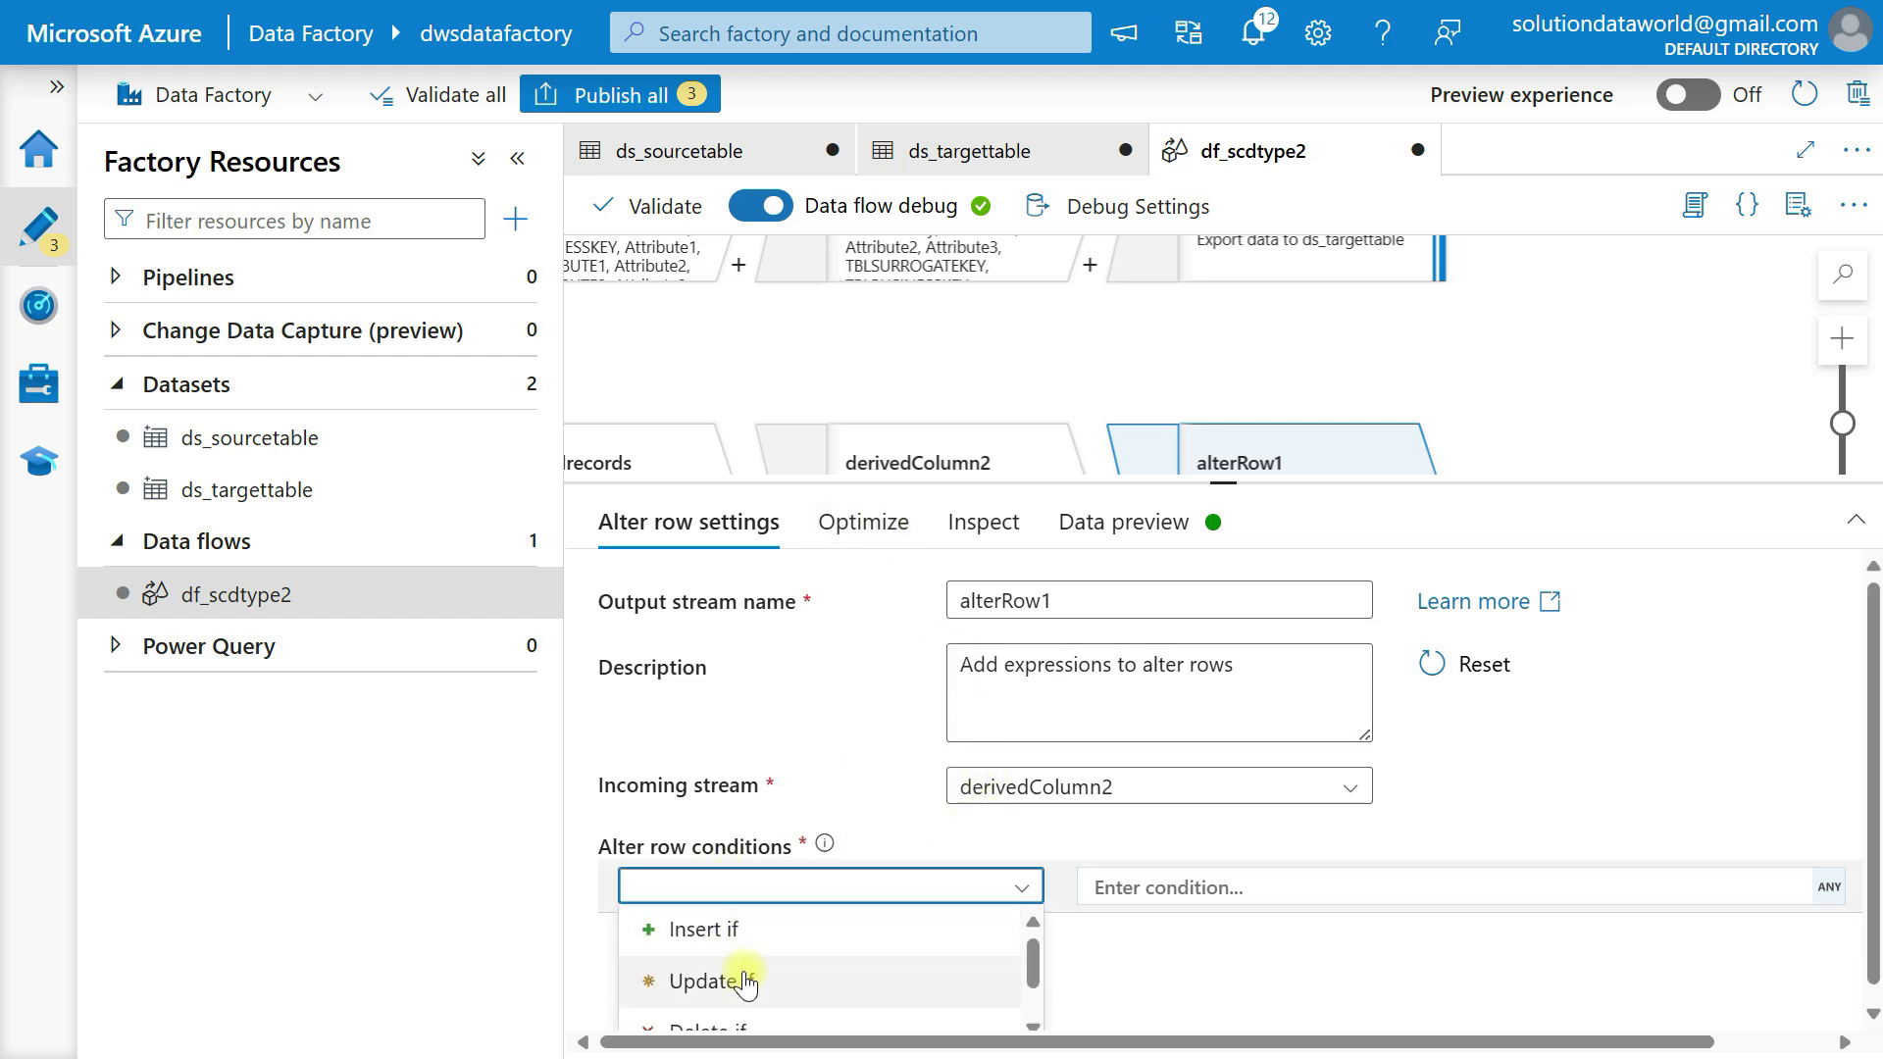
{"action": "left_click", "coordinate": [712, 981]}
{"action": "left_click", "coordinate": [1310, 874]}
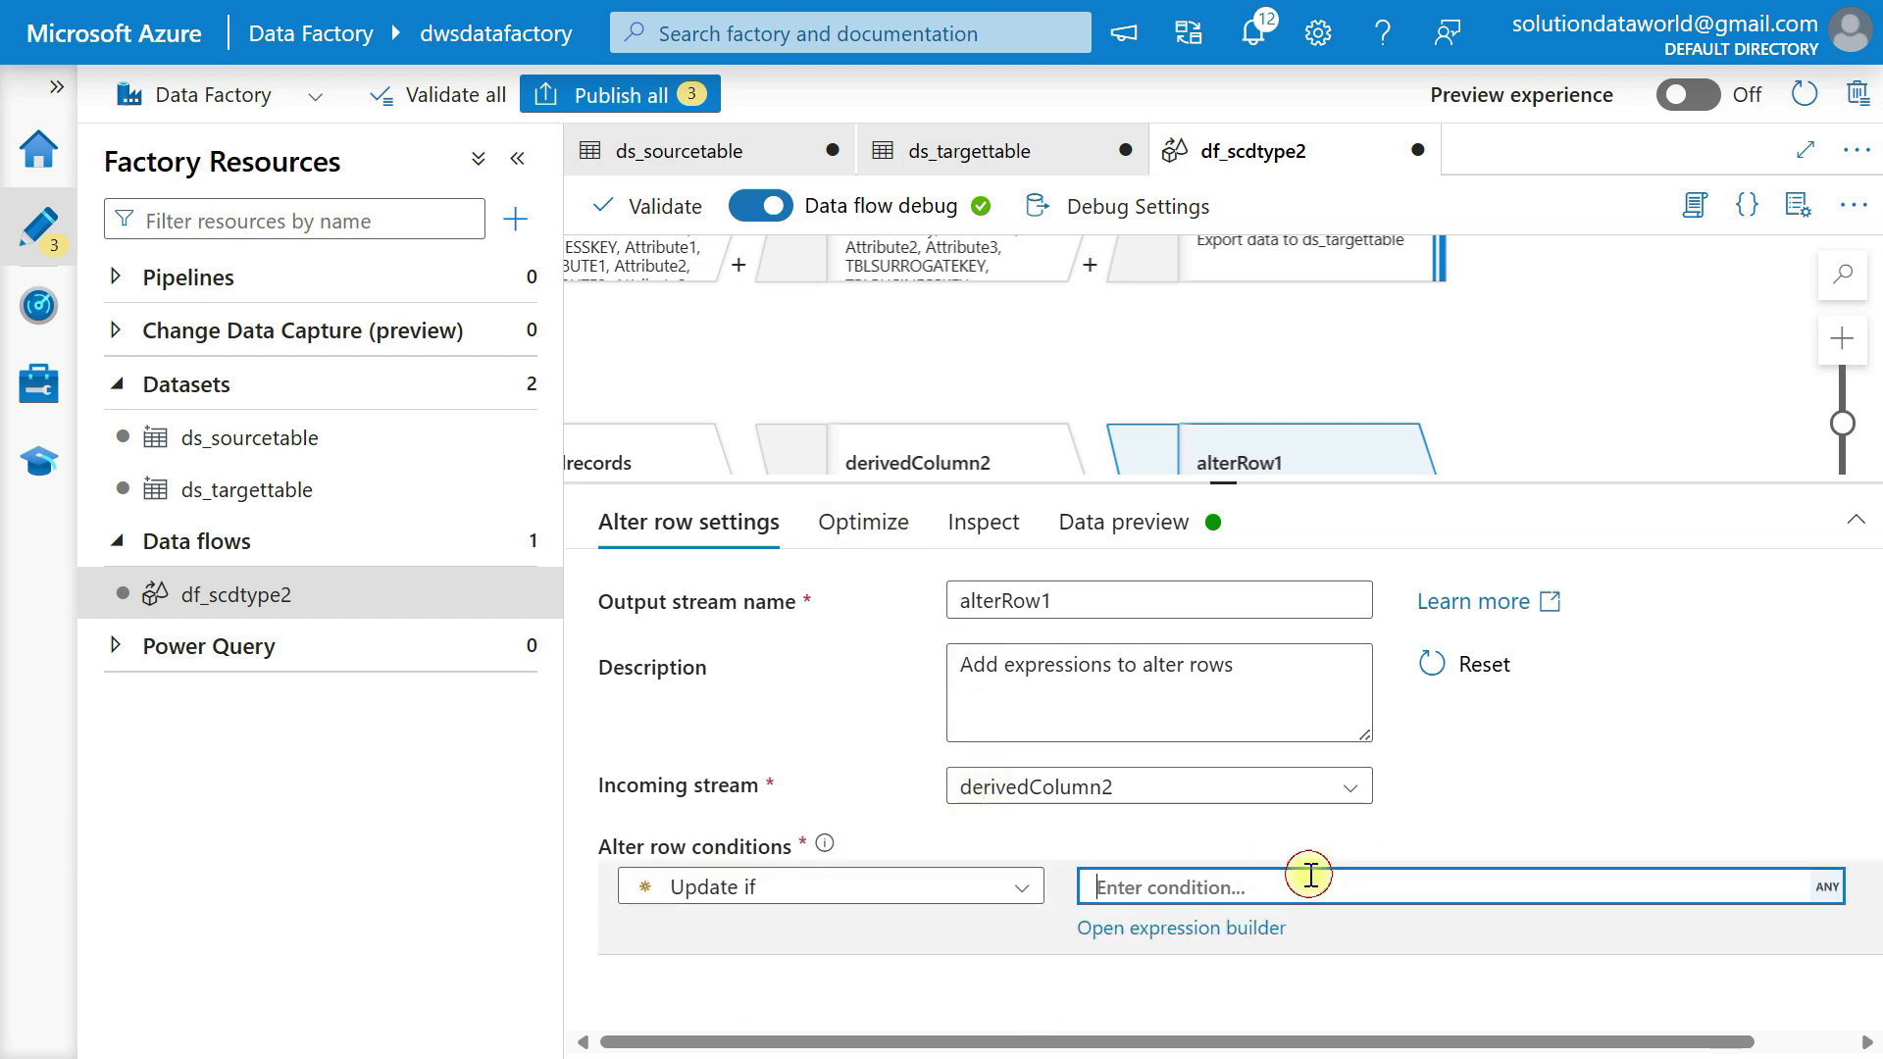
{"action": "type", "text": "1==1"}
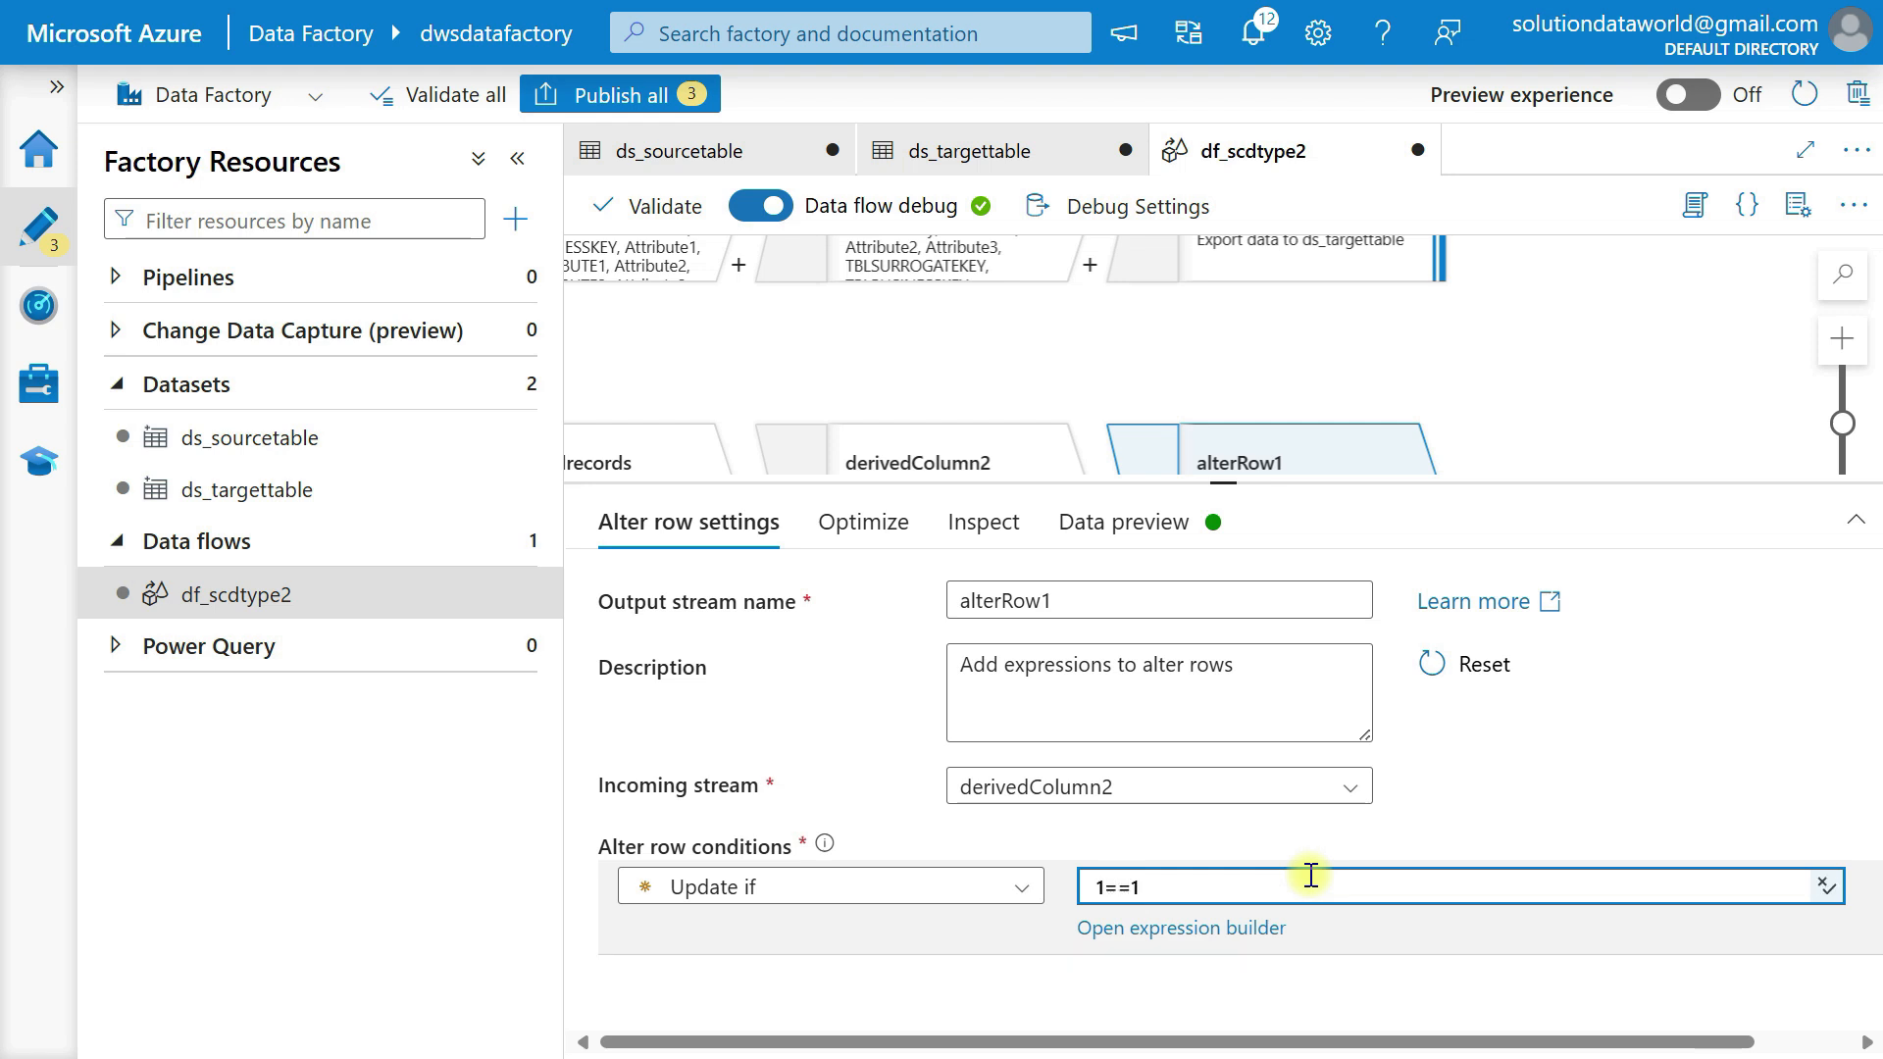
Add a Sink after alterRow1 and choose ds_targettable as its dataset.
{"action": "left_click_drag", "start_coordinate": [1221, 486], "coordinate": [1226, 771]}
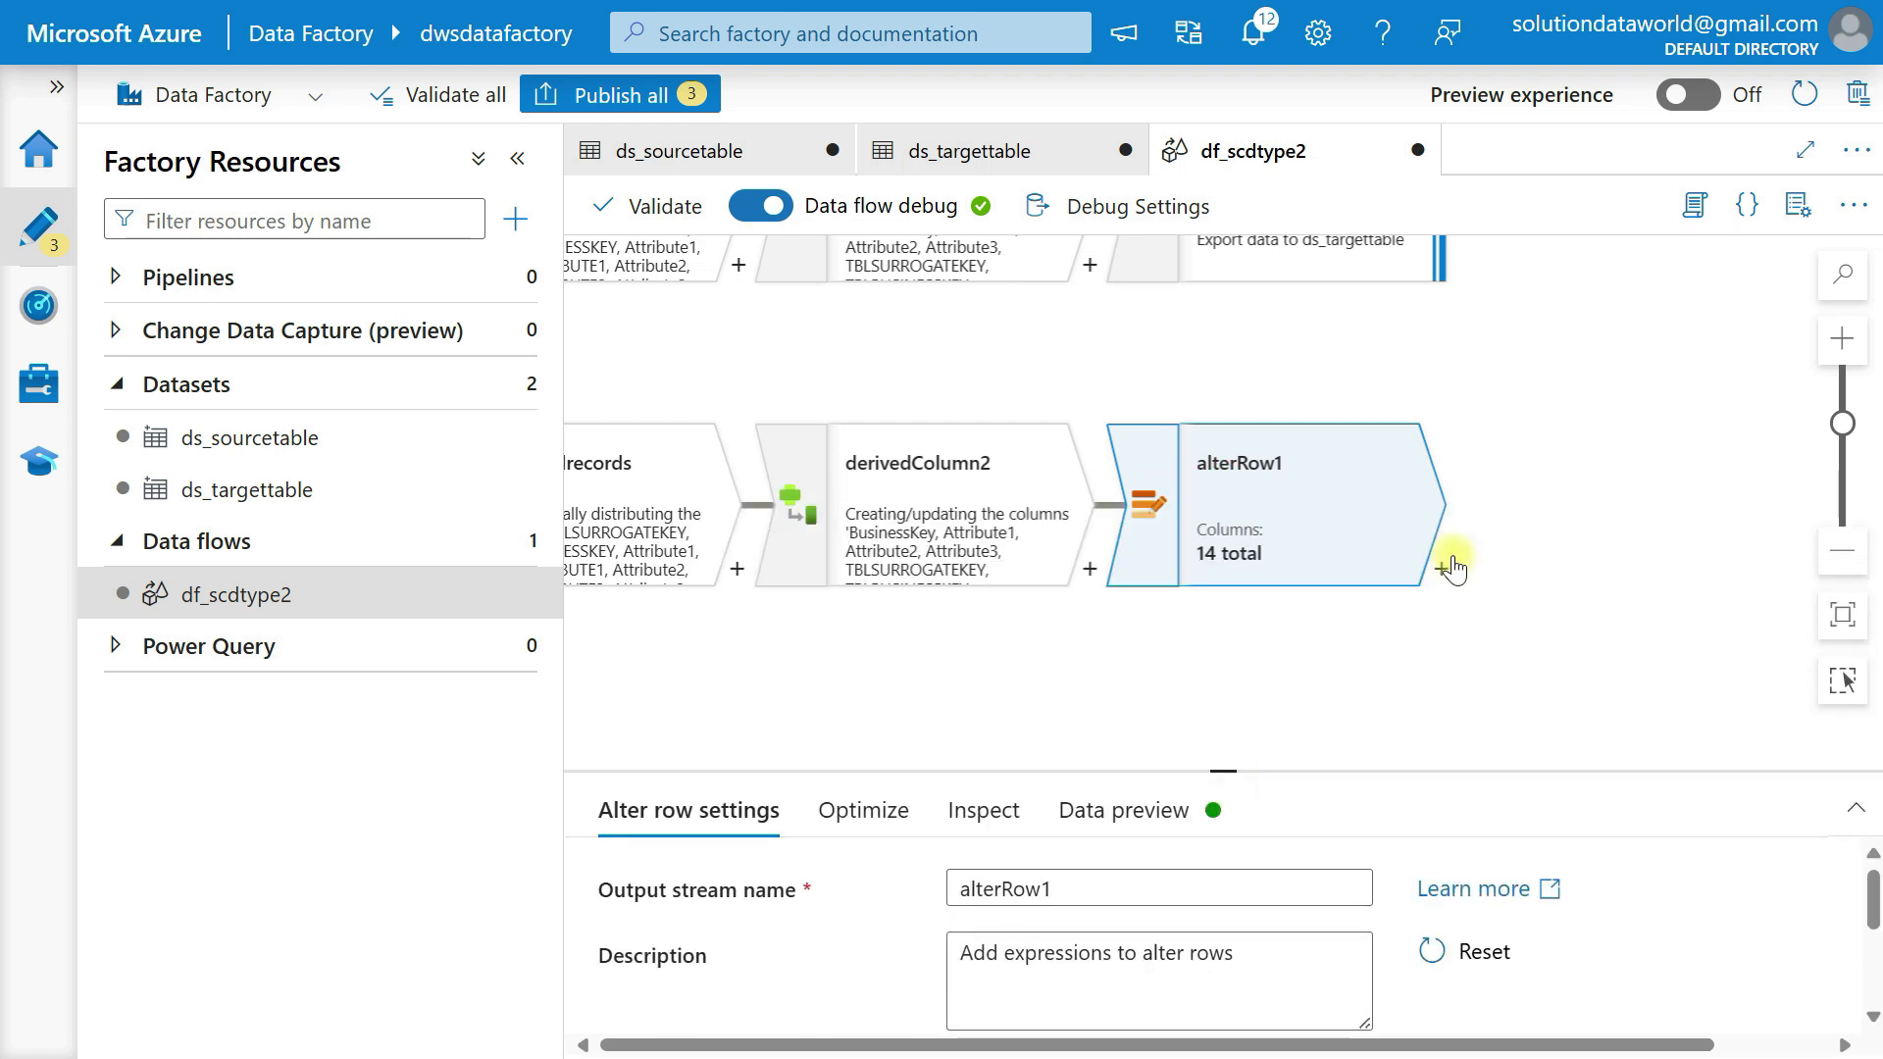
{"action": "left_click", "coordinate": [1442, 570]}
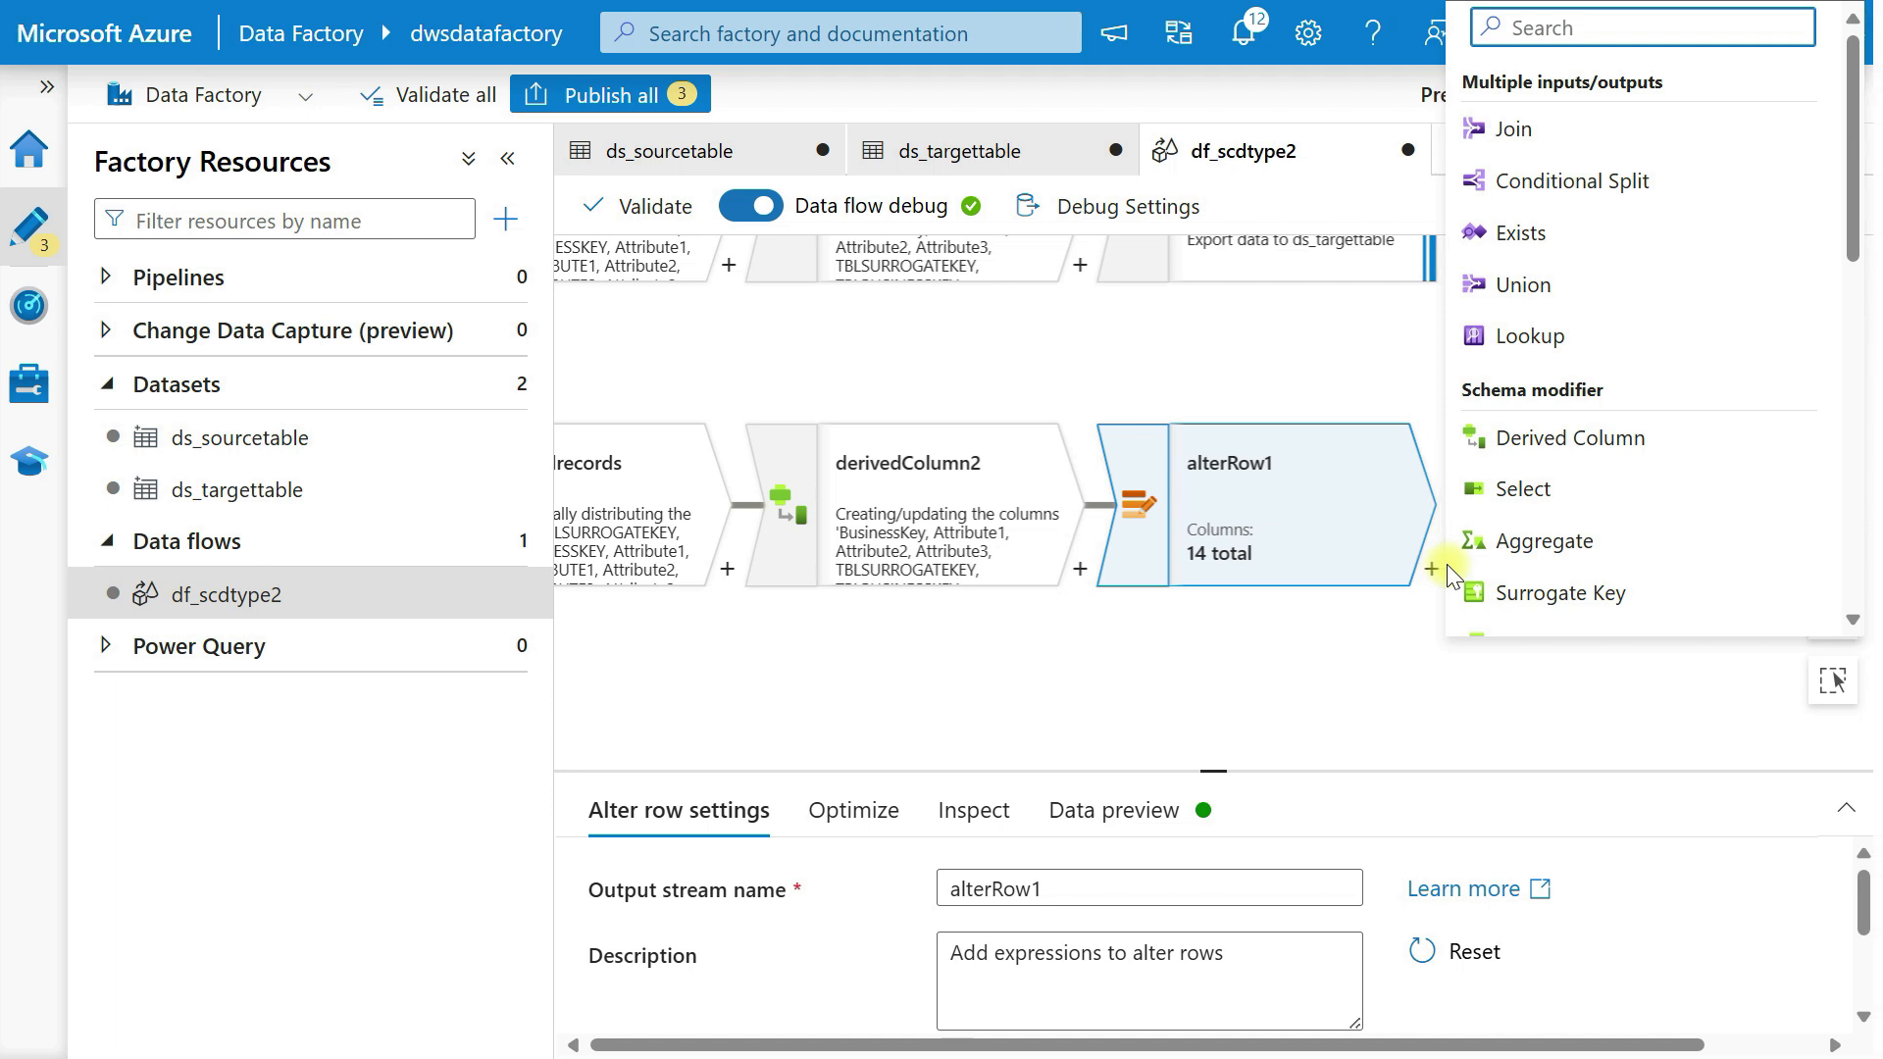
{"action": "scroll", "coordinate": [1591, 555], "scroll_direction": "down", "scroll_amount": 5}
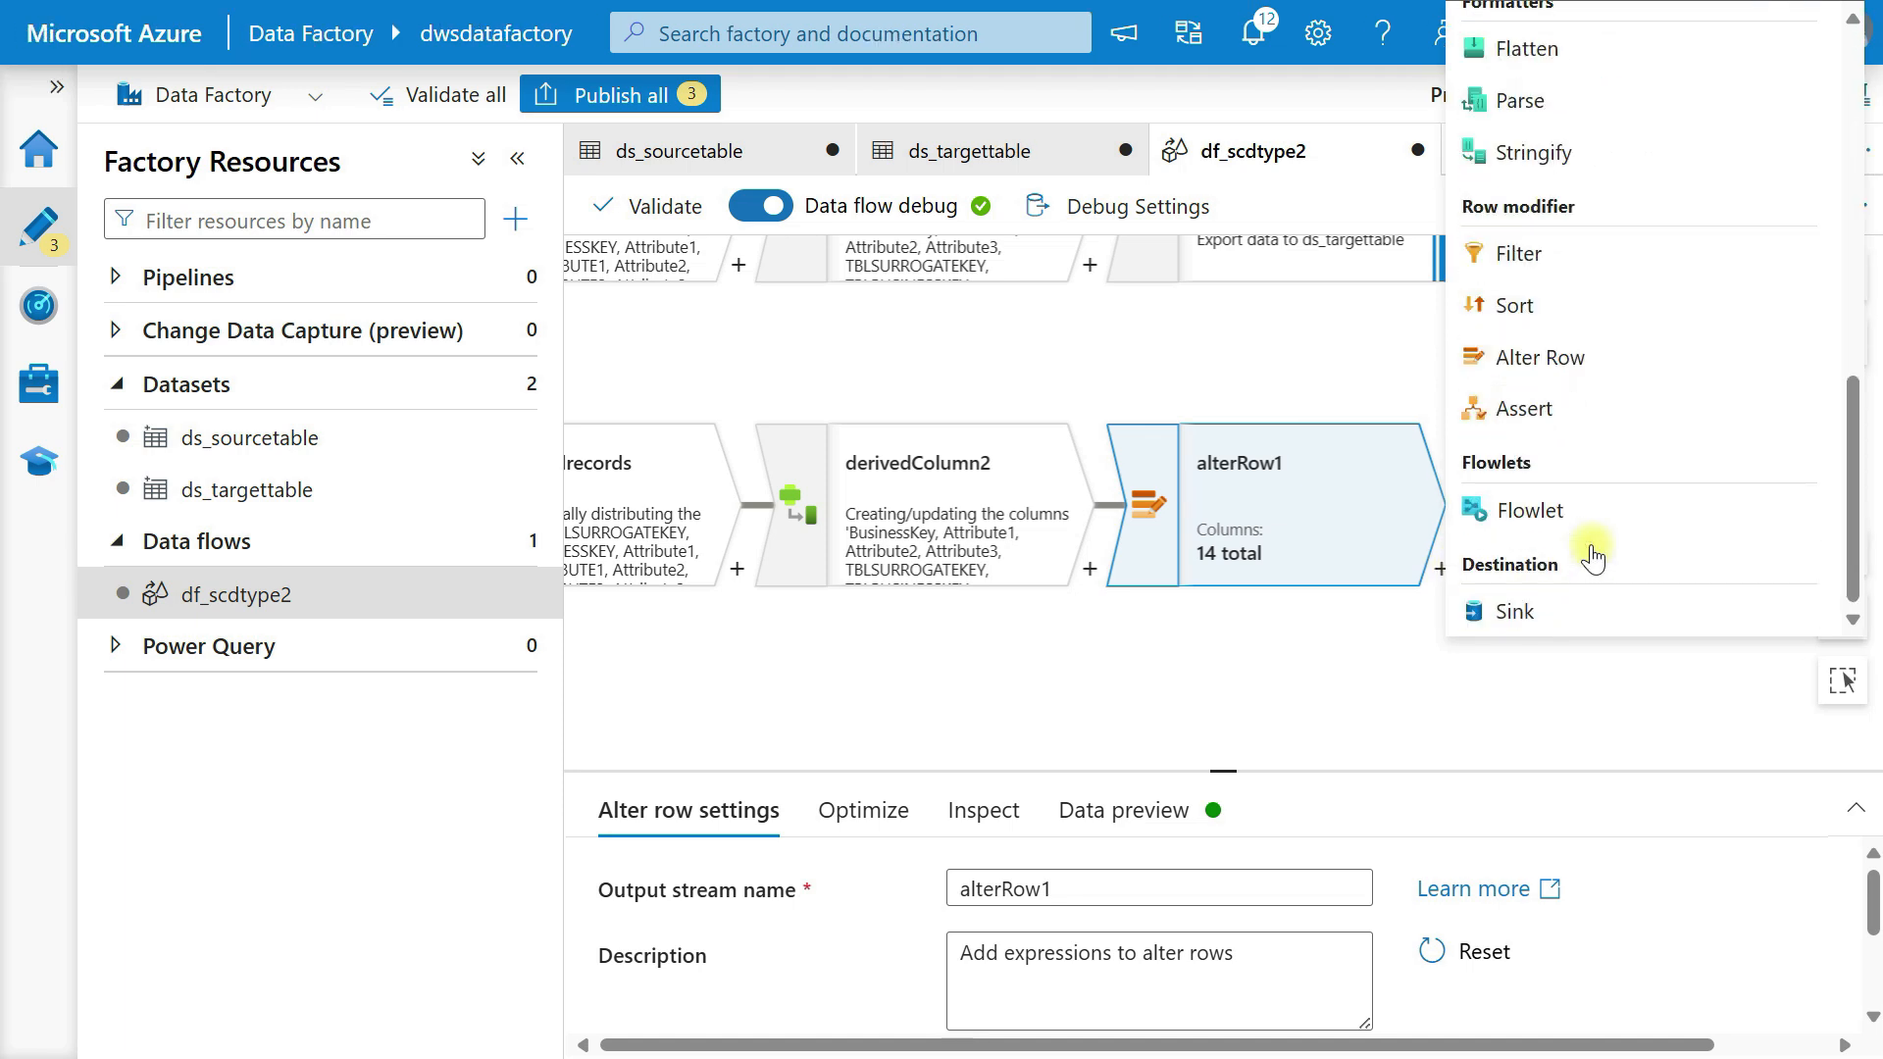
{"action": "left_click", "coordinate": [1556, 612]}
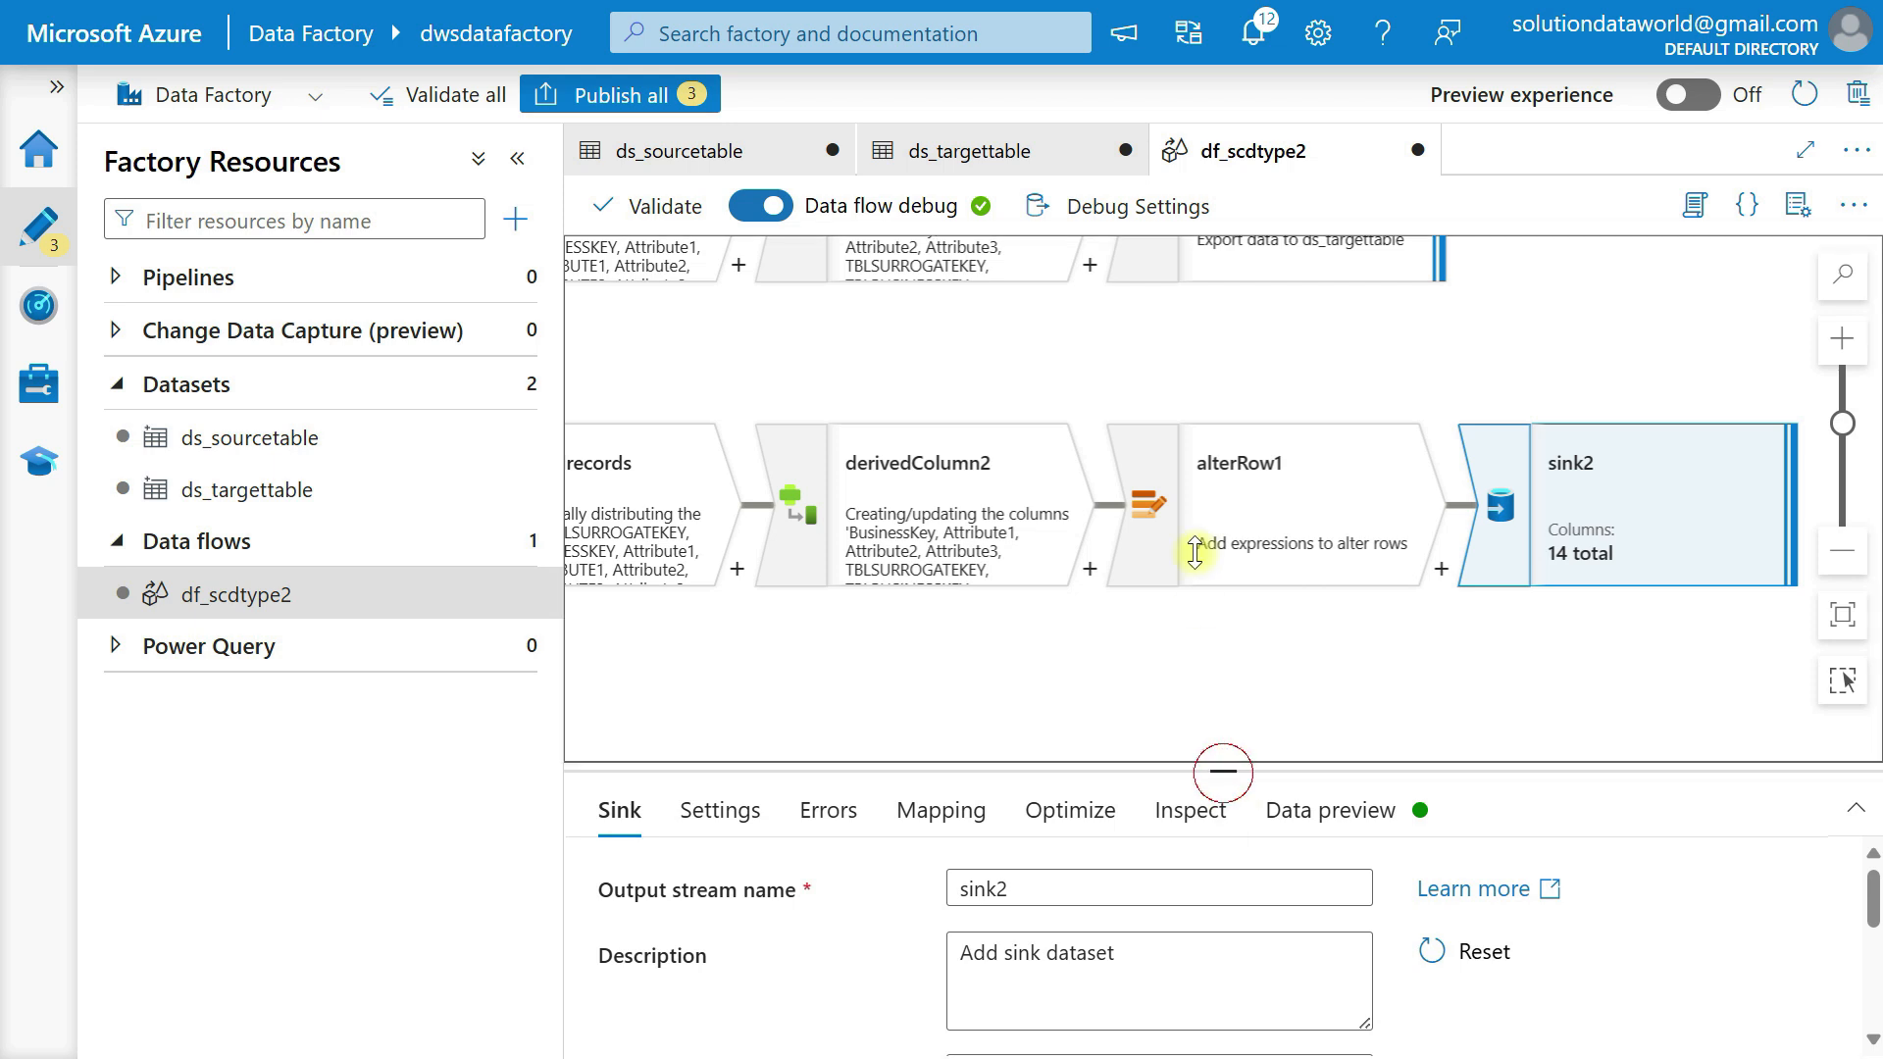
{"action": "left_click_drag", "start_coordinate": [1223, 771], "coordinate": [1197, 362]}
{"action": "left_click", "coordinate": [1083, 833]}
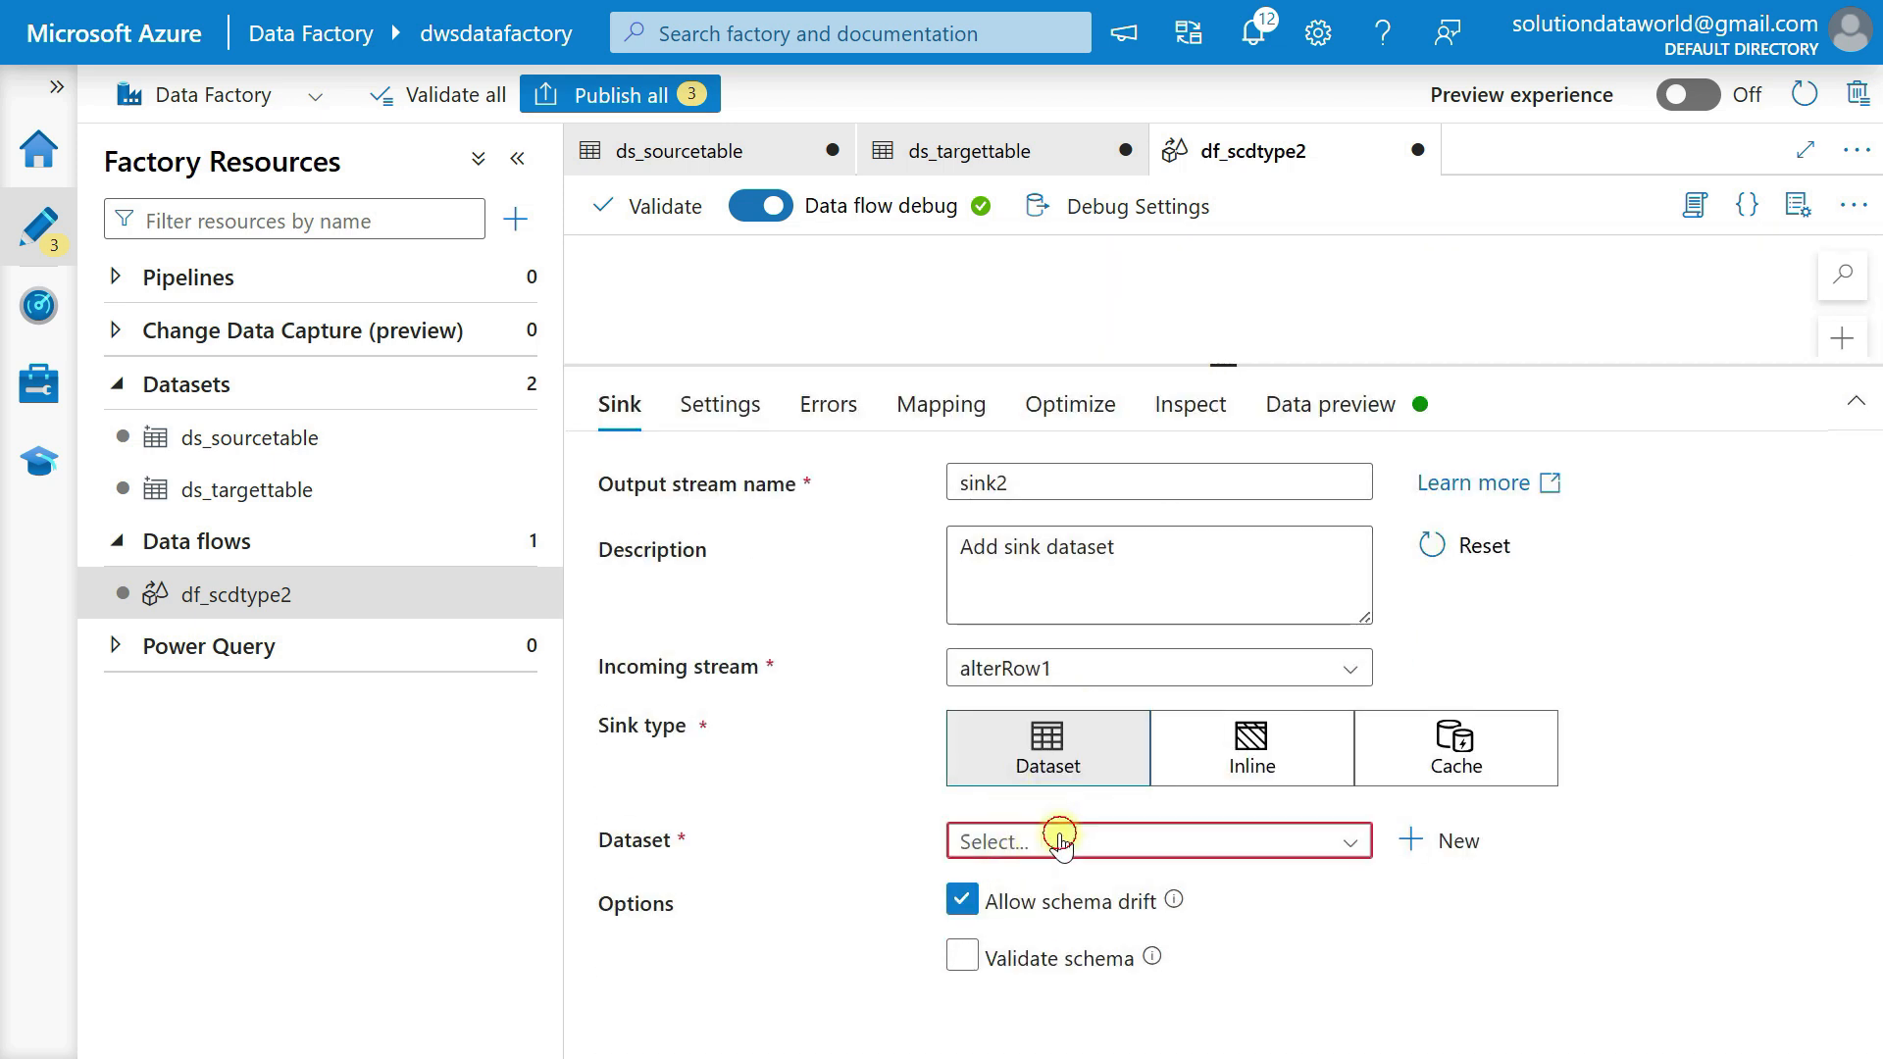
{"action": "left_click", "coordinate": [1078, 939]}
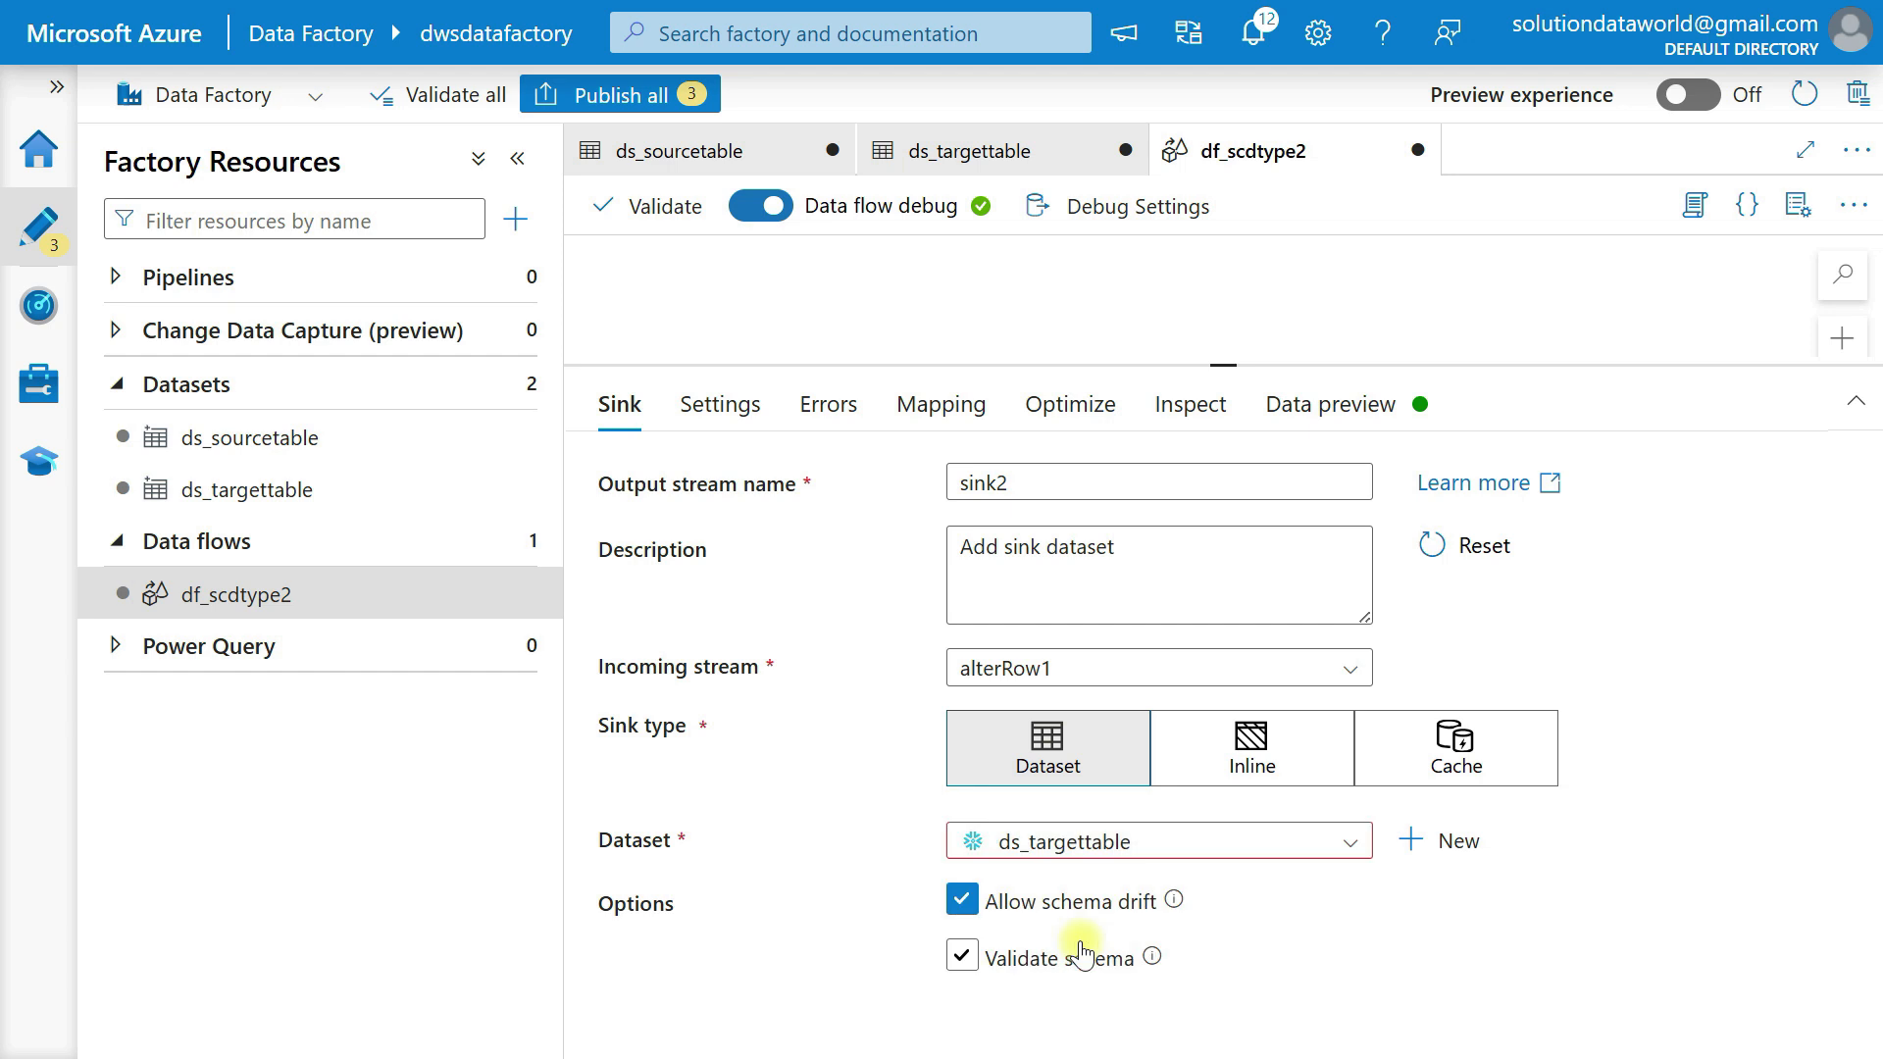
Set the update method of sink2 to allow only updates, with TBLBUSINESSKEY as the key column.
{"action": "left_click", "coordinate": [737, 406]}
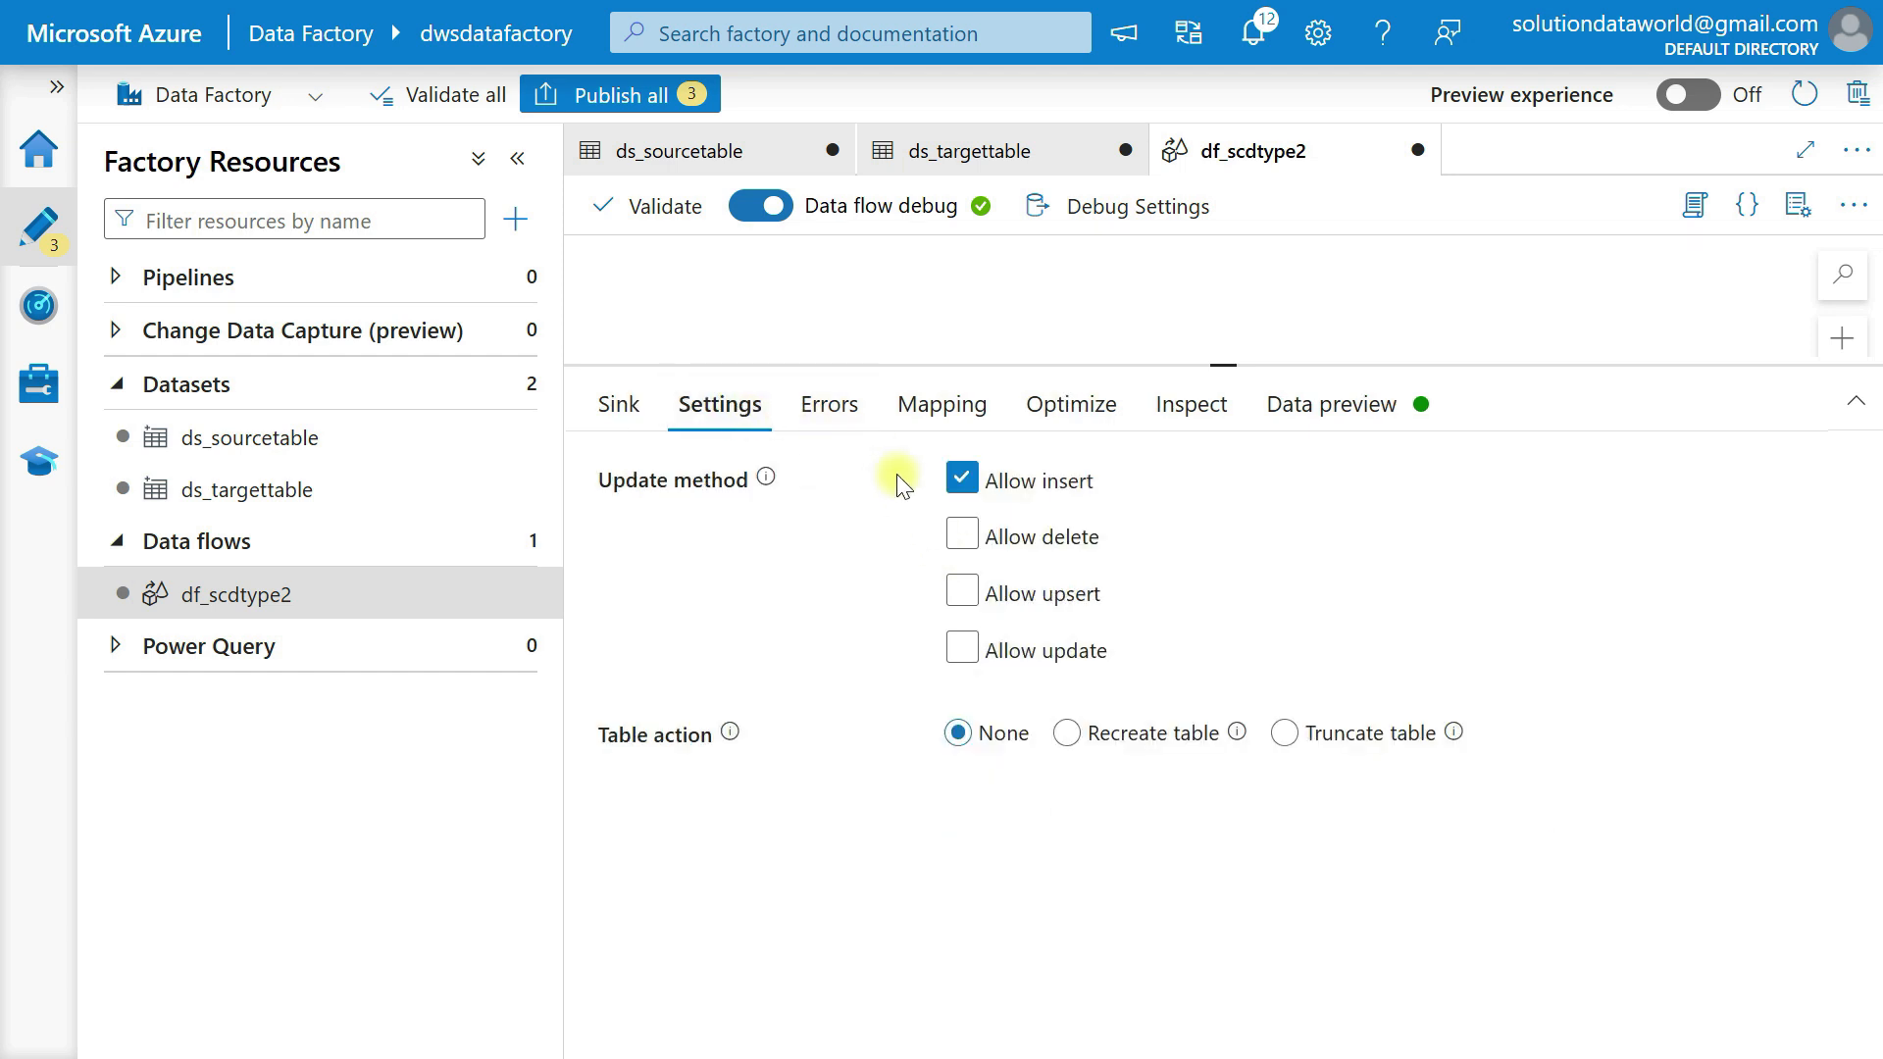
{"action": "left_click", "coordinate": [962, 476]}
{"action": "left_click", "coordinate": [962, 702]}
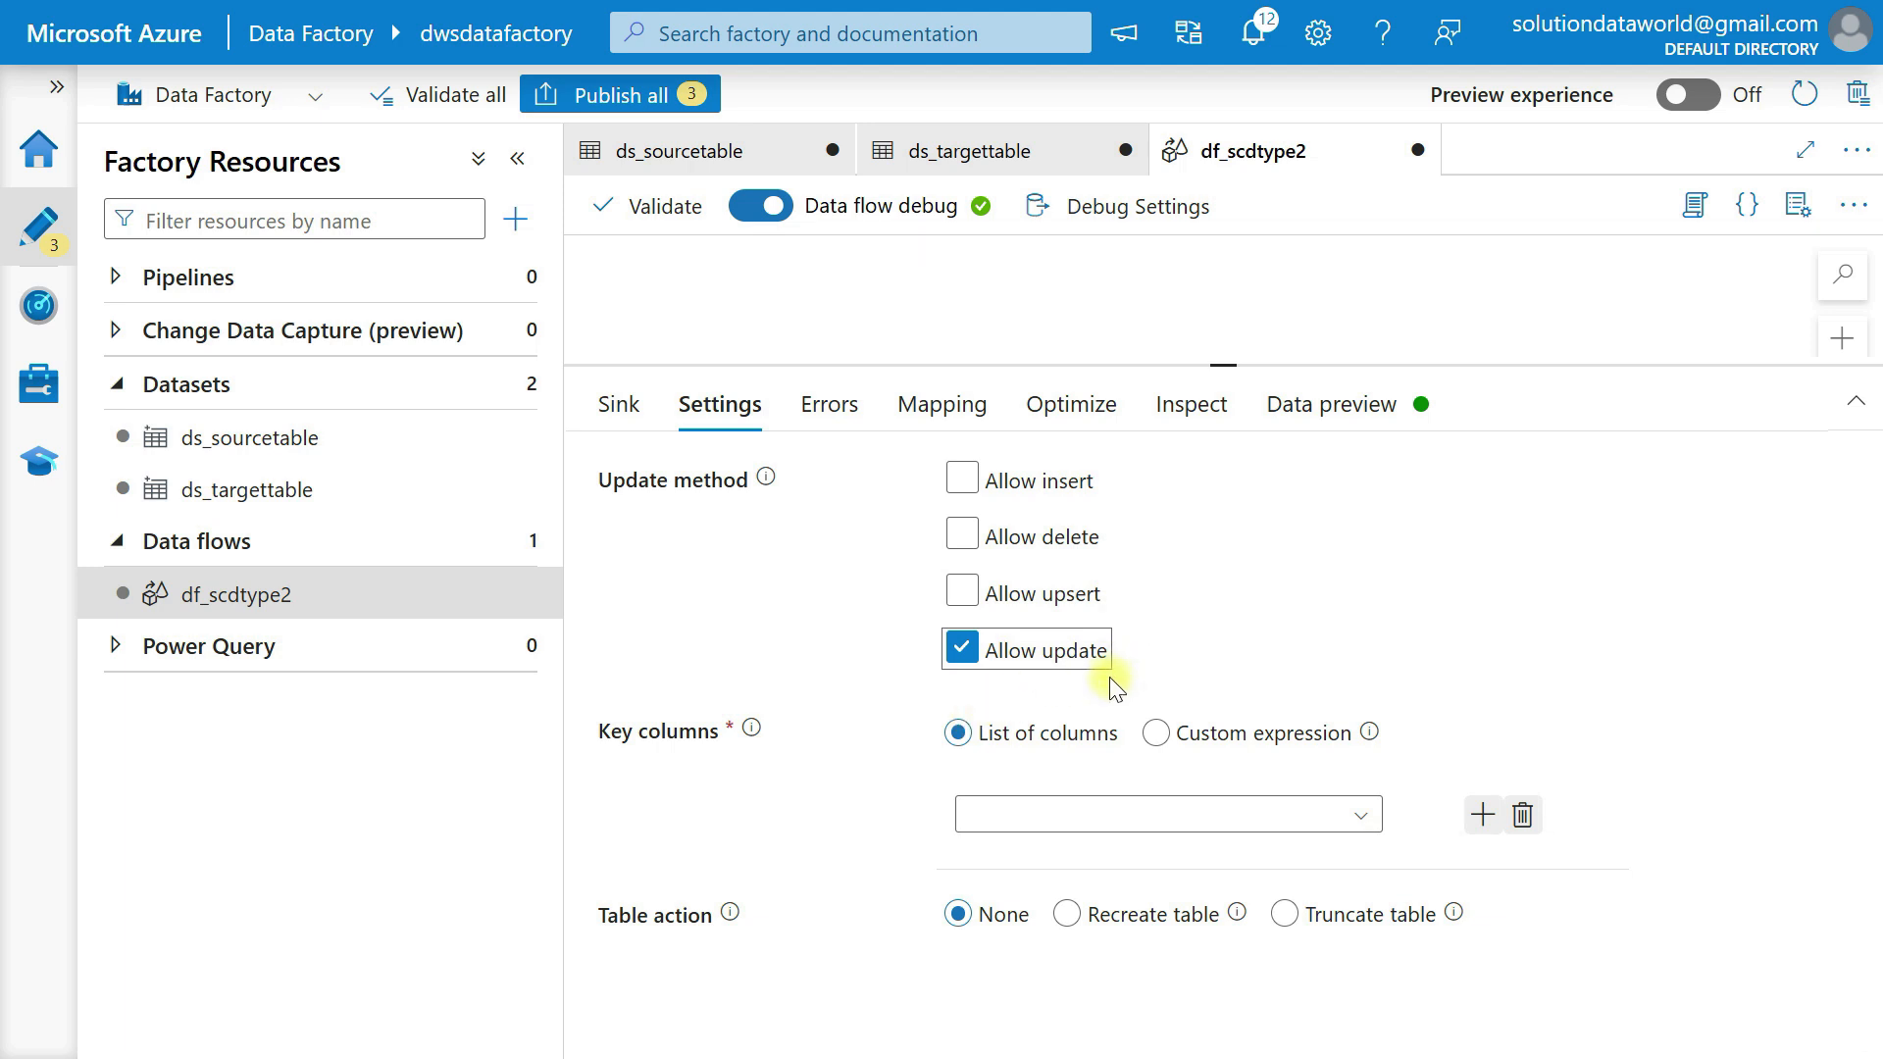
{"action": "left_click", "coordinate": [1362, 819]}
{"action": "scroll", "coordinate": [1359, 812], "scroll_direction": "down", "scroll_amount": 3}
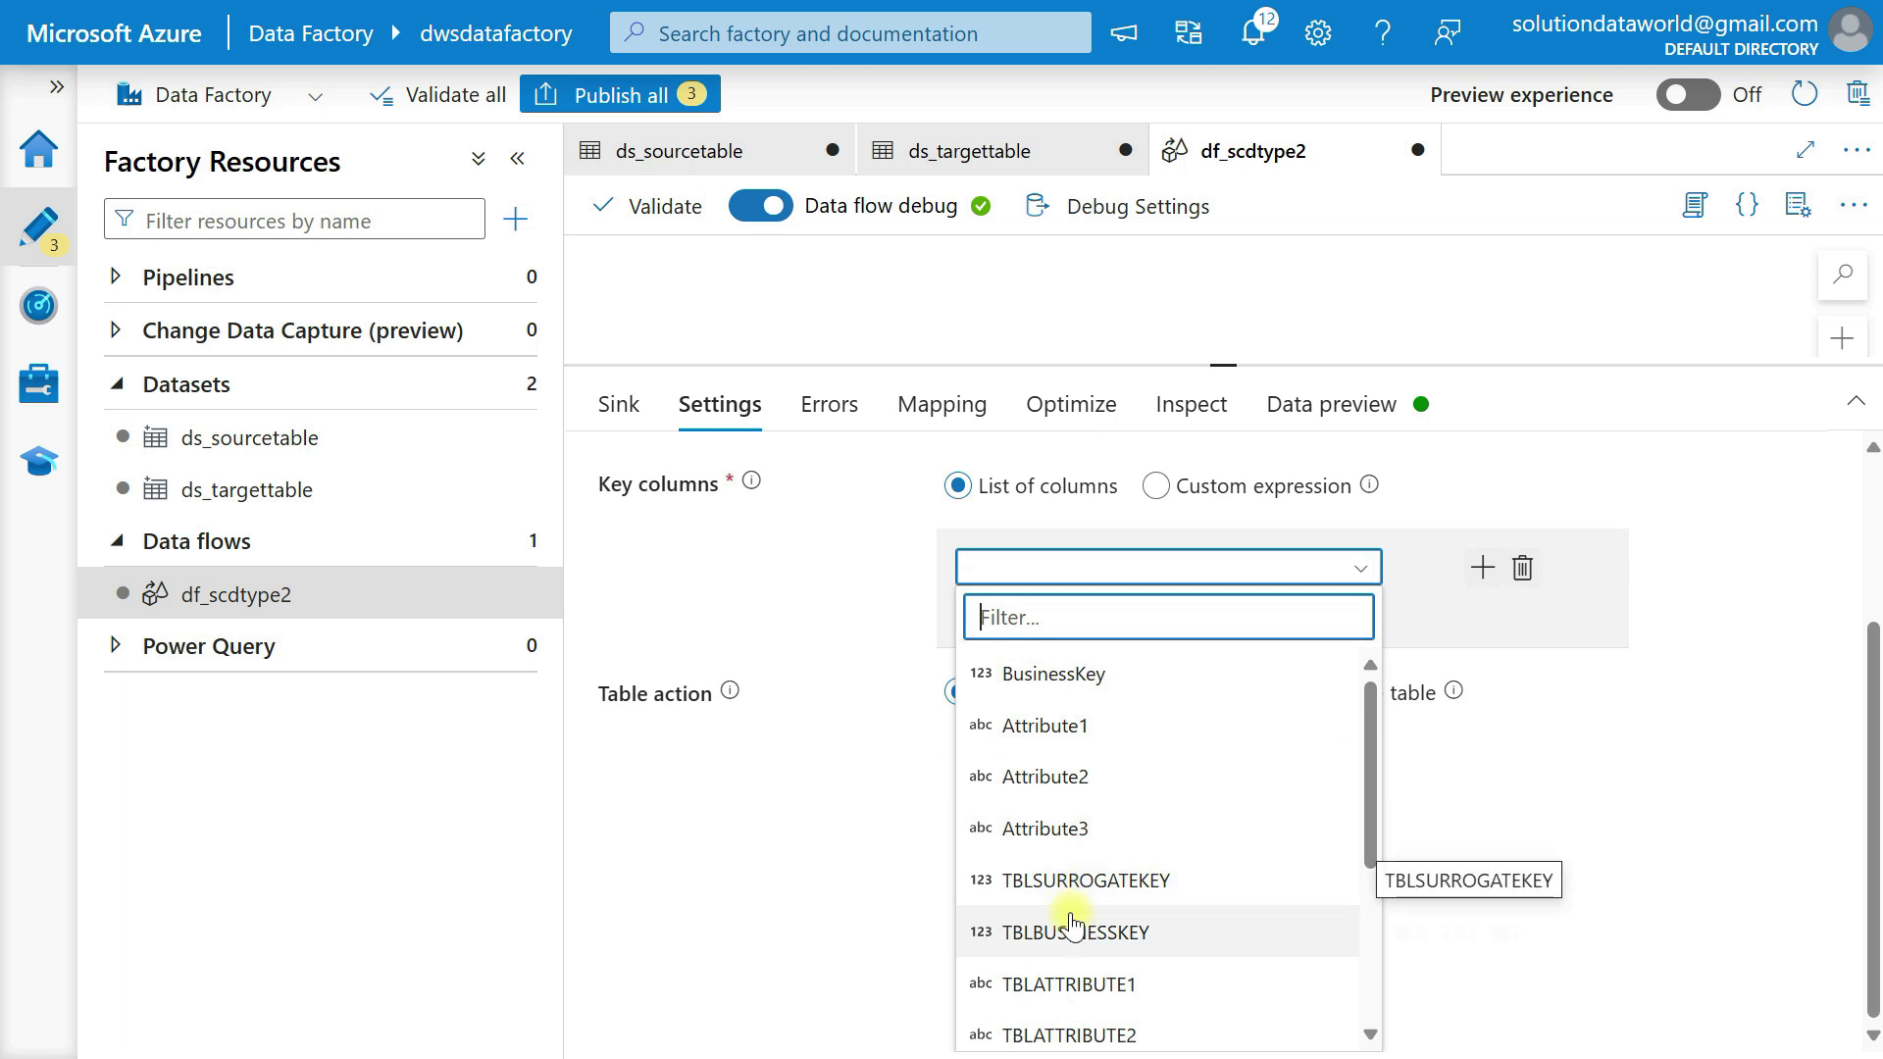
{"action": "left_click", "coordinate": [1074, 930]}
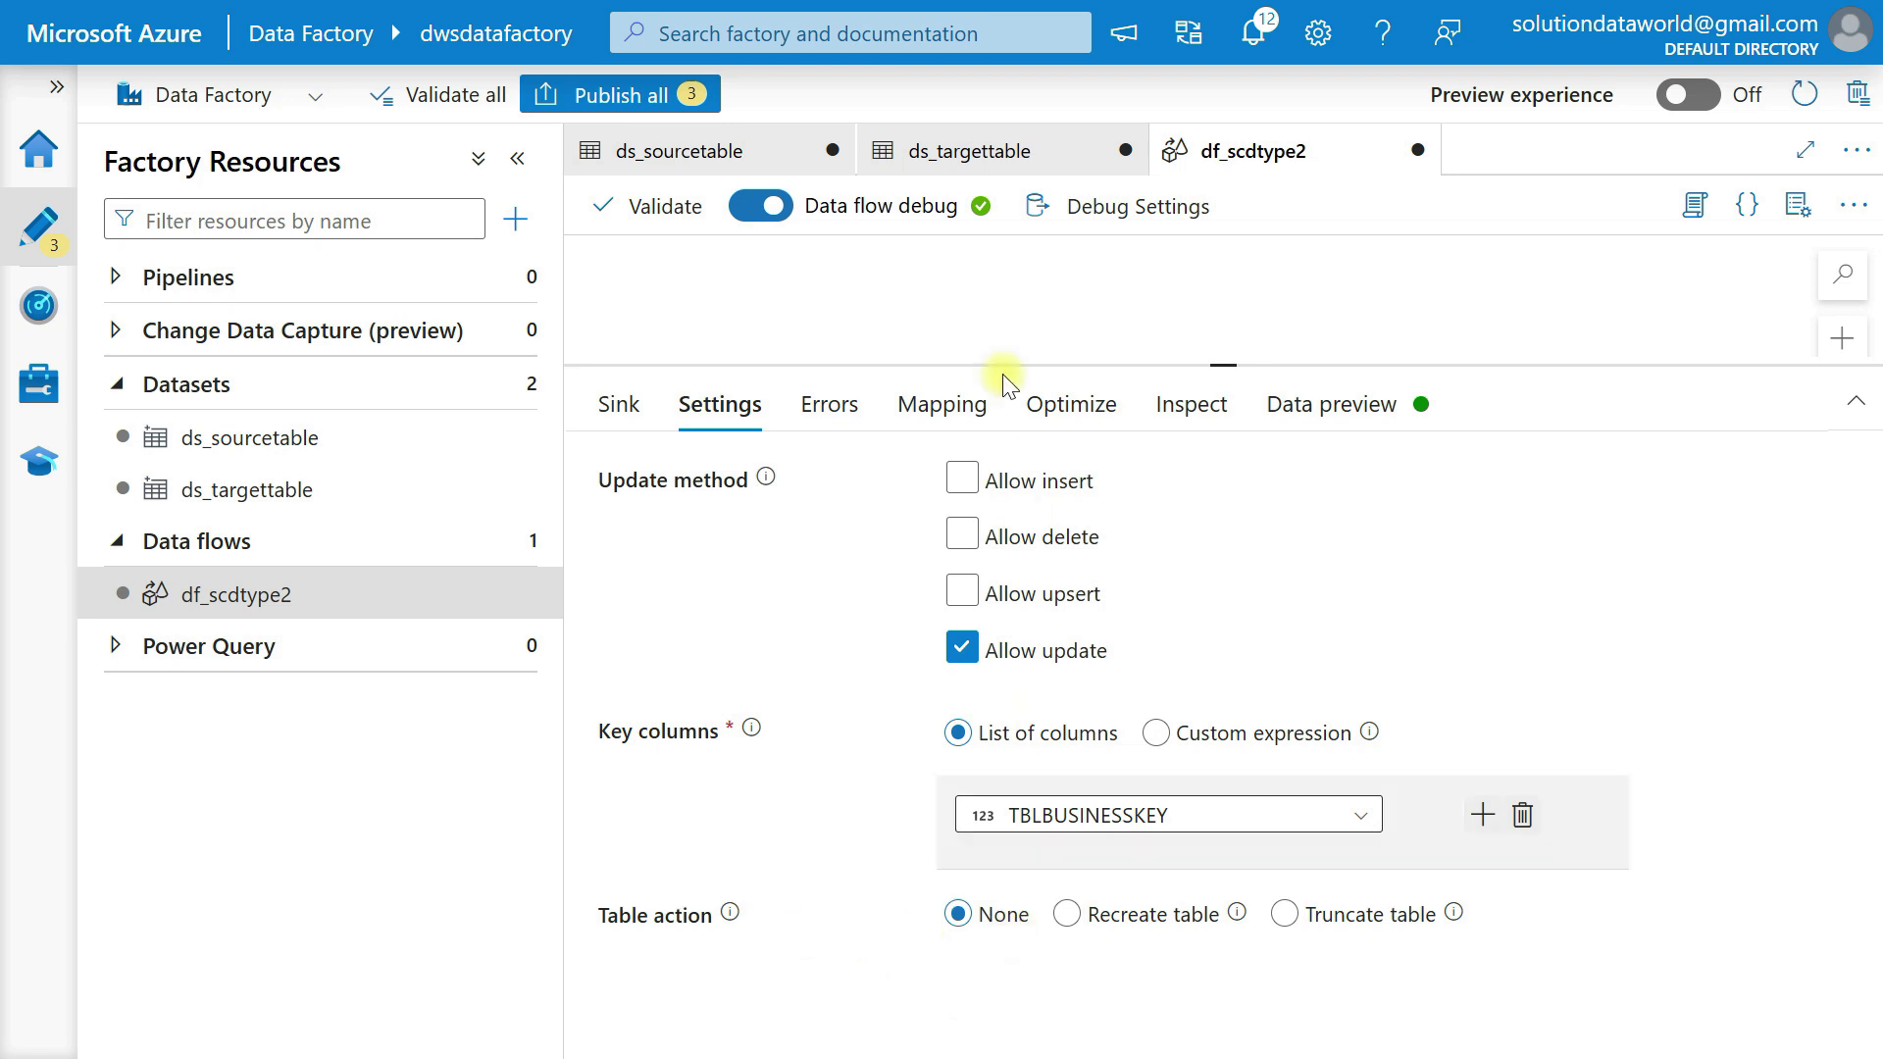
Turn off auto mapping for sink2 and remove the mapping for the output column TBLSURROGATEKEY.
{"action": "left_click", "coordinate": [808, 412]}
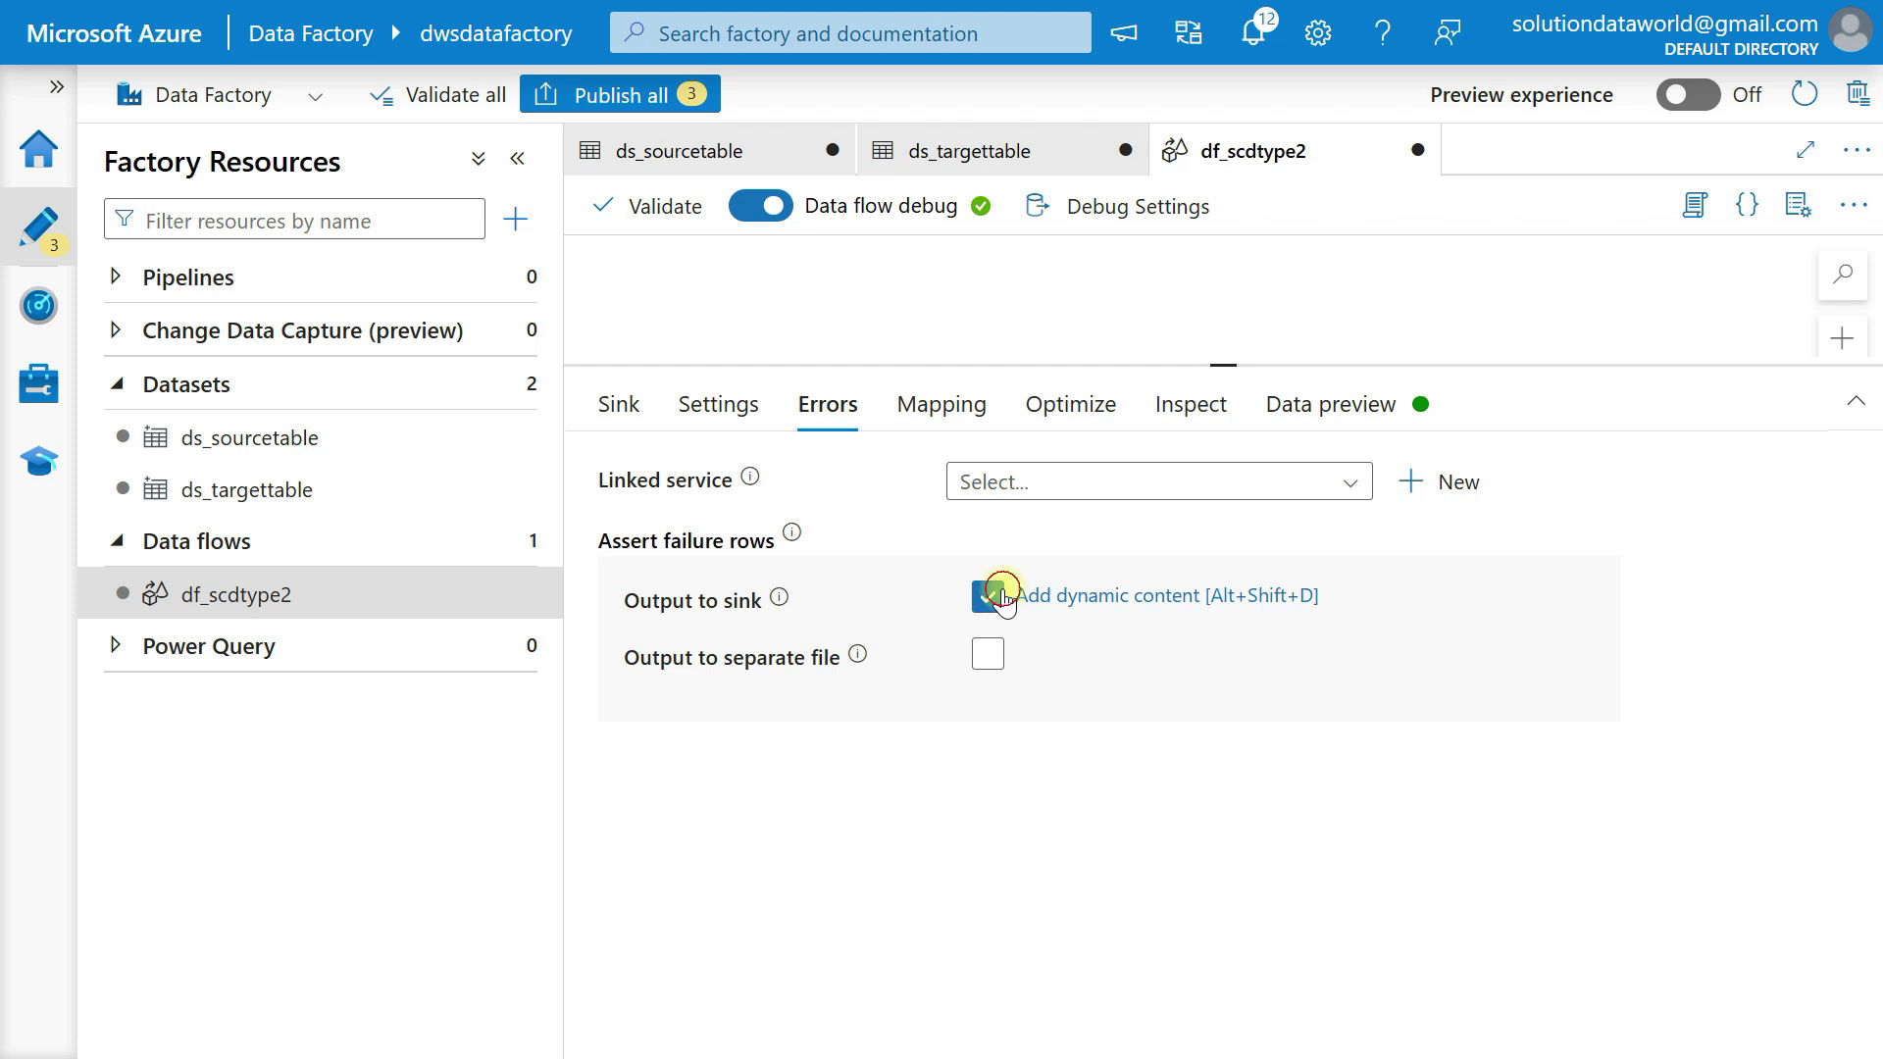
{"action": "left_click", "coordinate": [950, 406]}
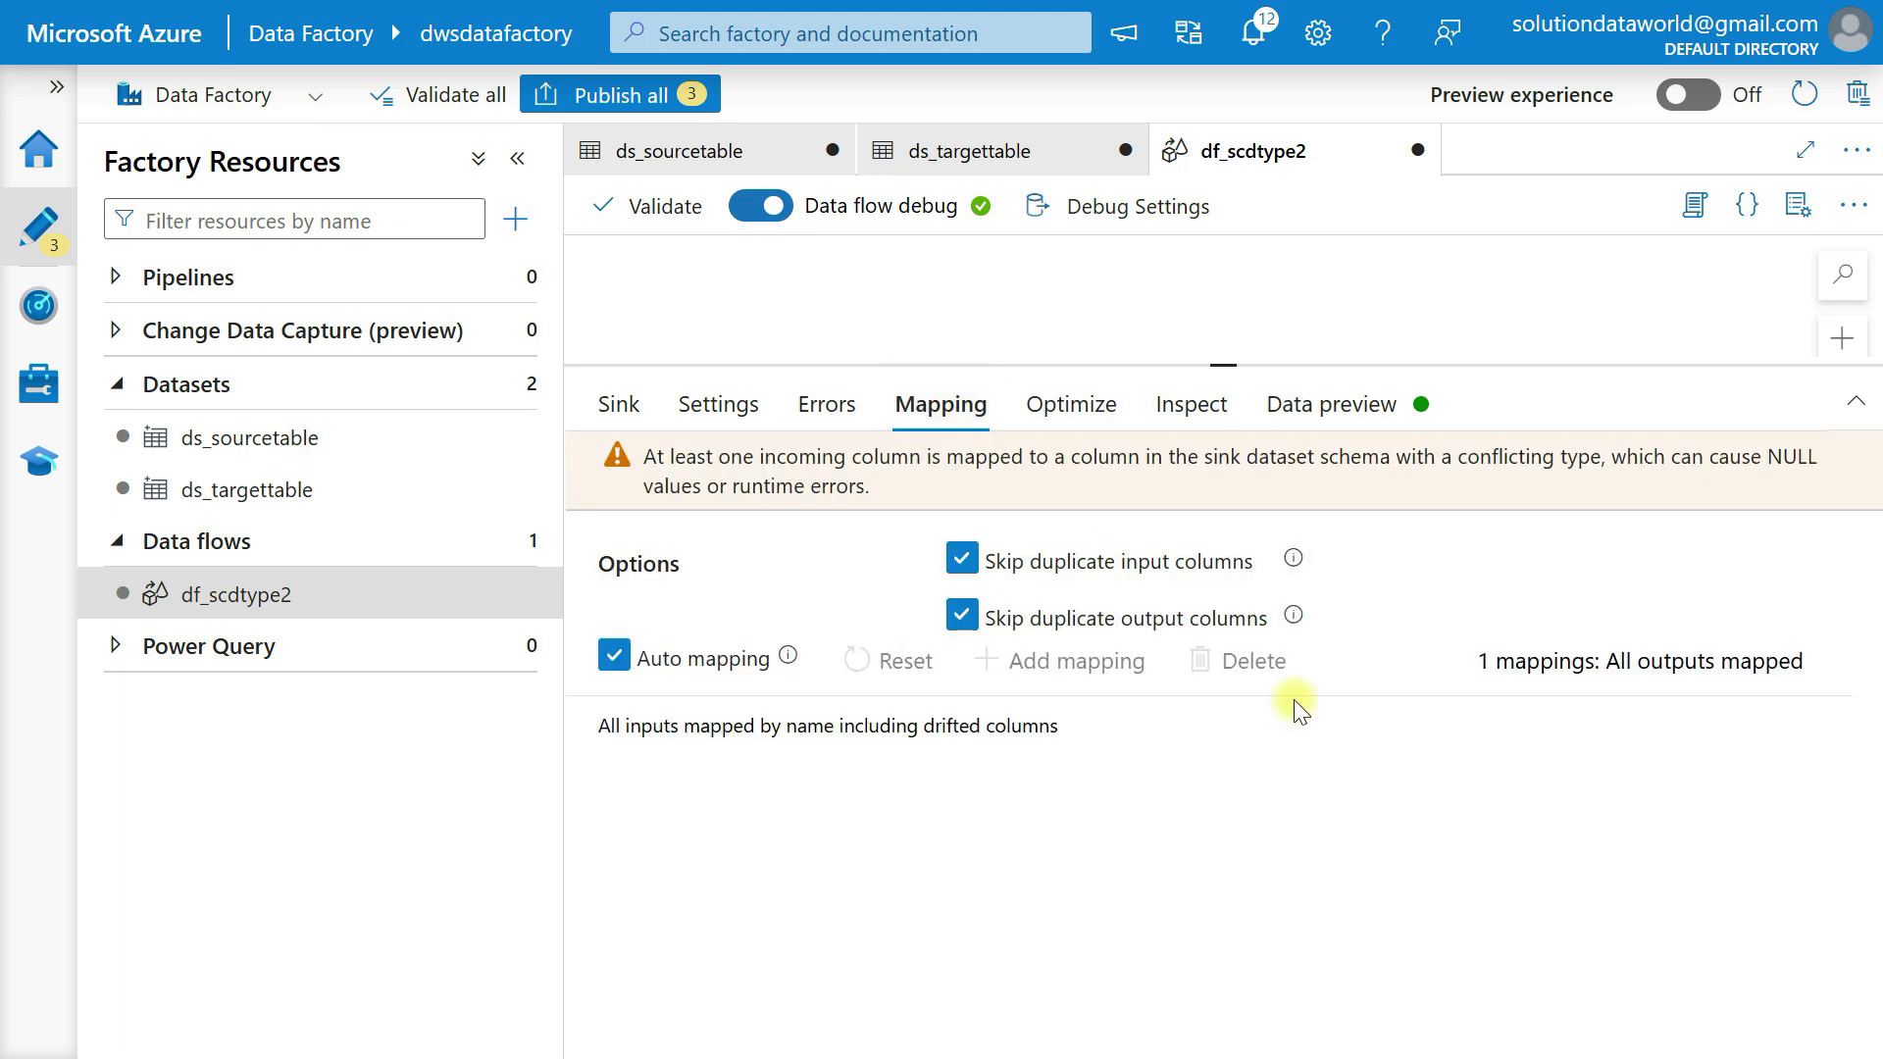
{"action": "left_click", "coordinate": [612, 655]}
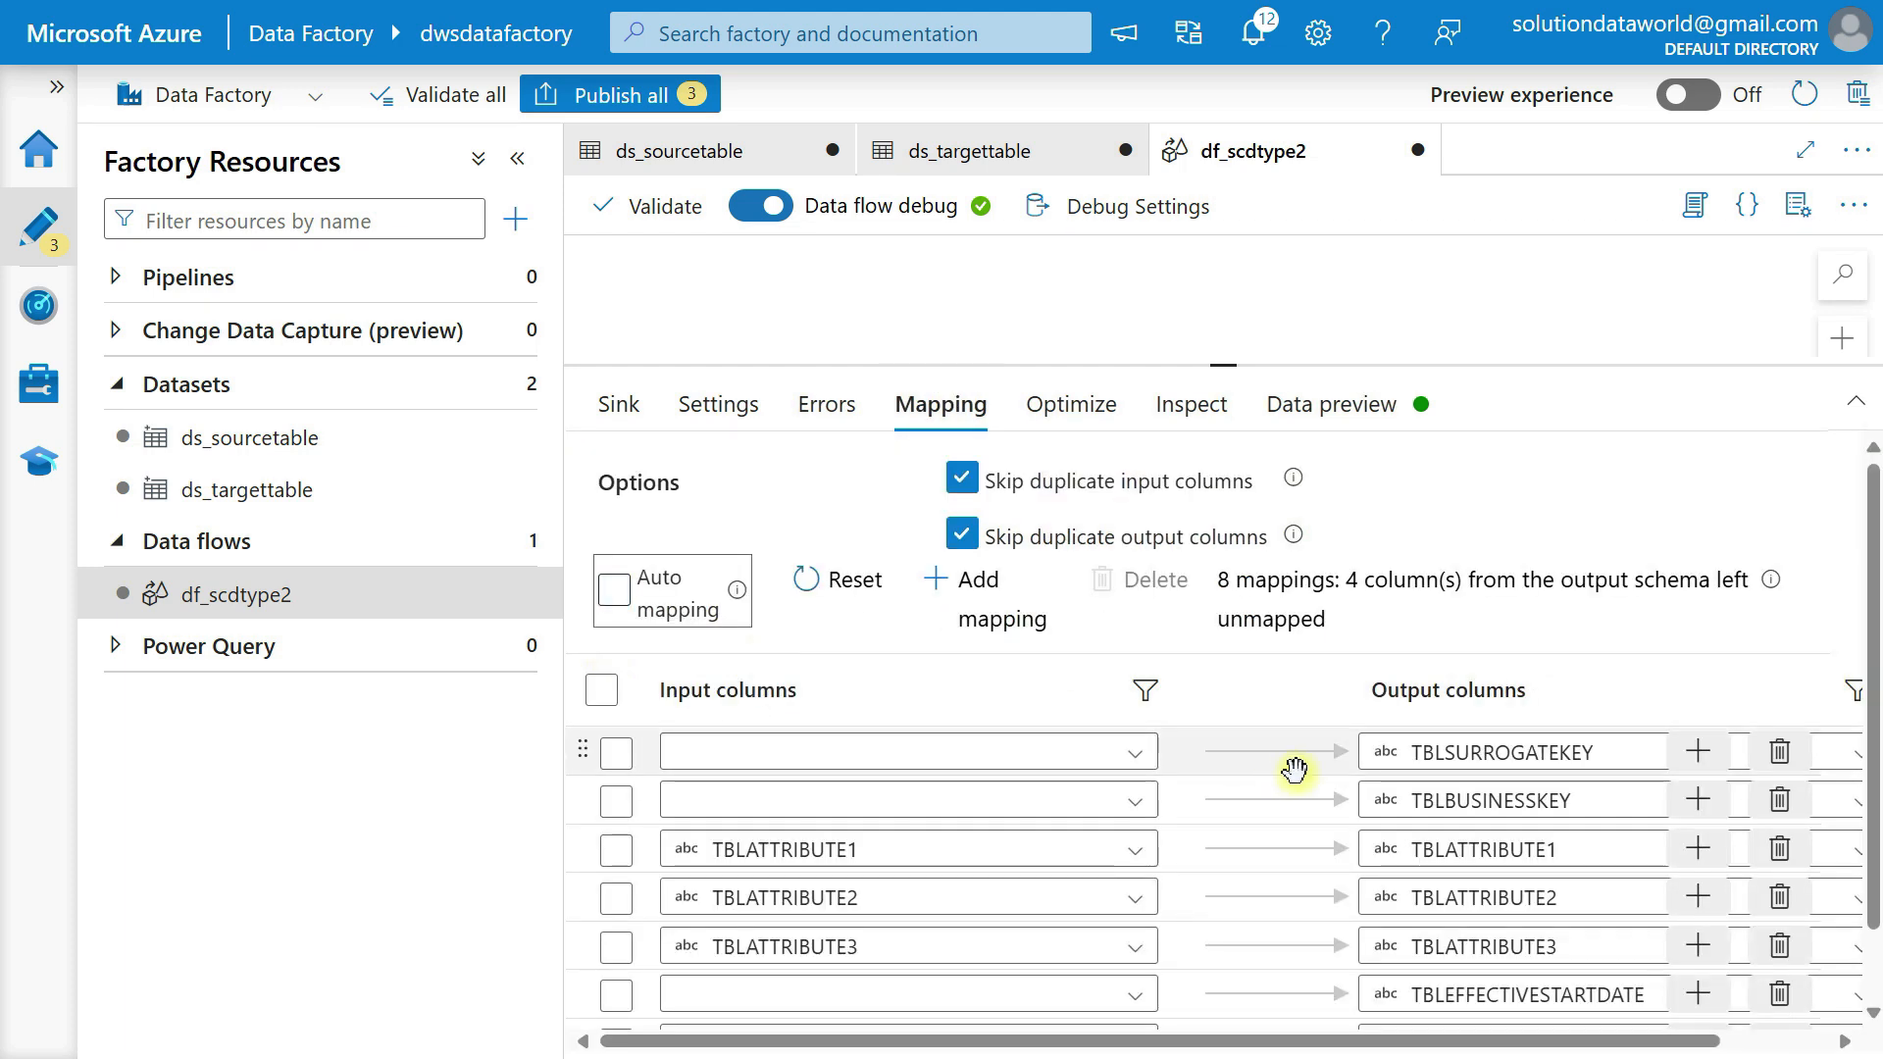
{"action": "left_click", "coordinate": [1777, 746]}
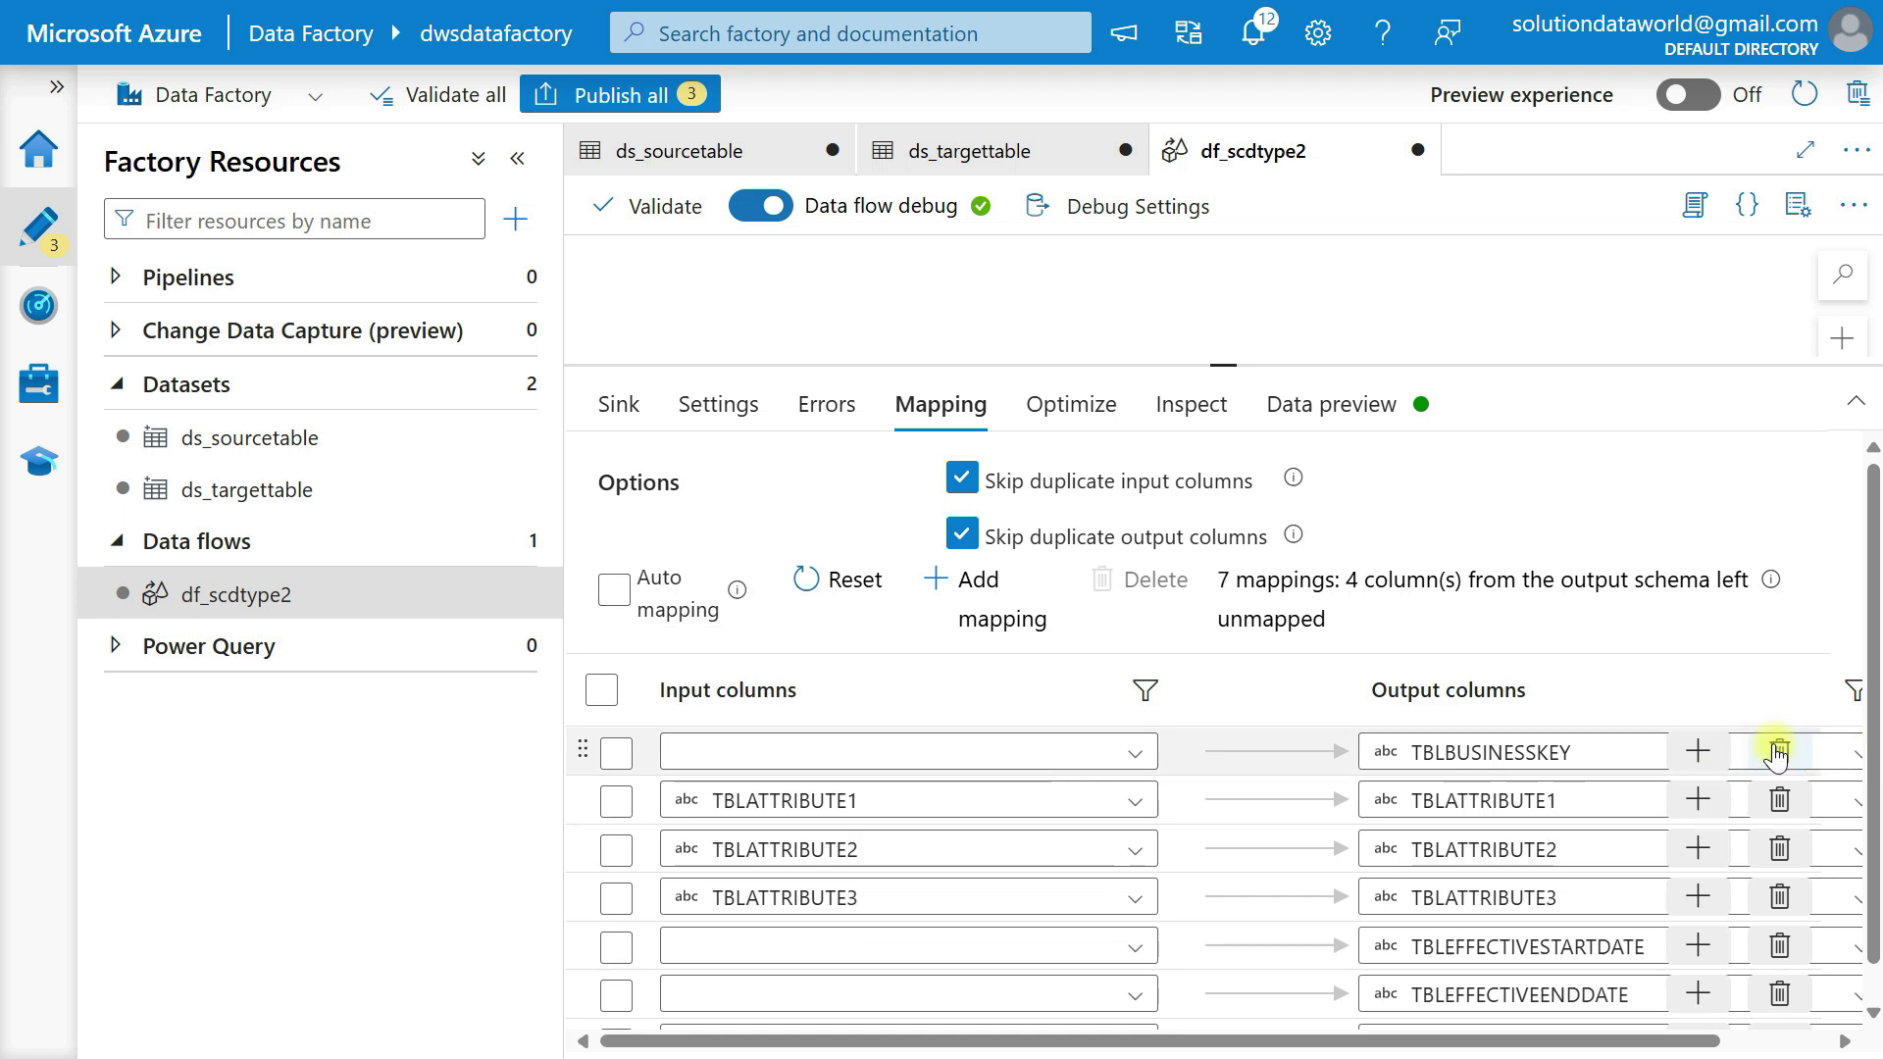
Map the input column BusinessKey to the output column TBLBUSINESSKEY in sink2.
{"action": "left_click", "coordinate": [1012, 752]}
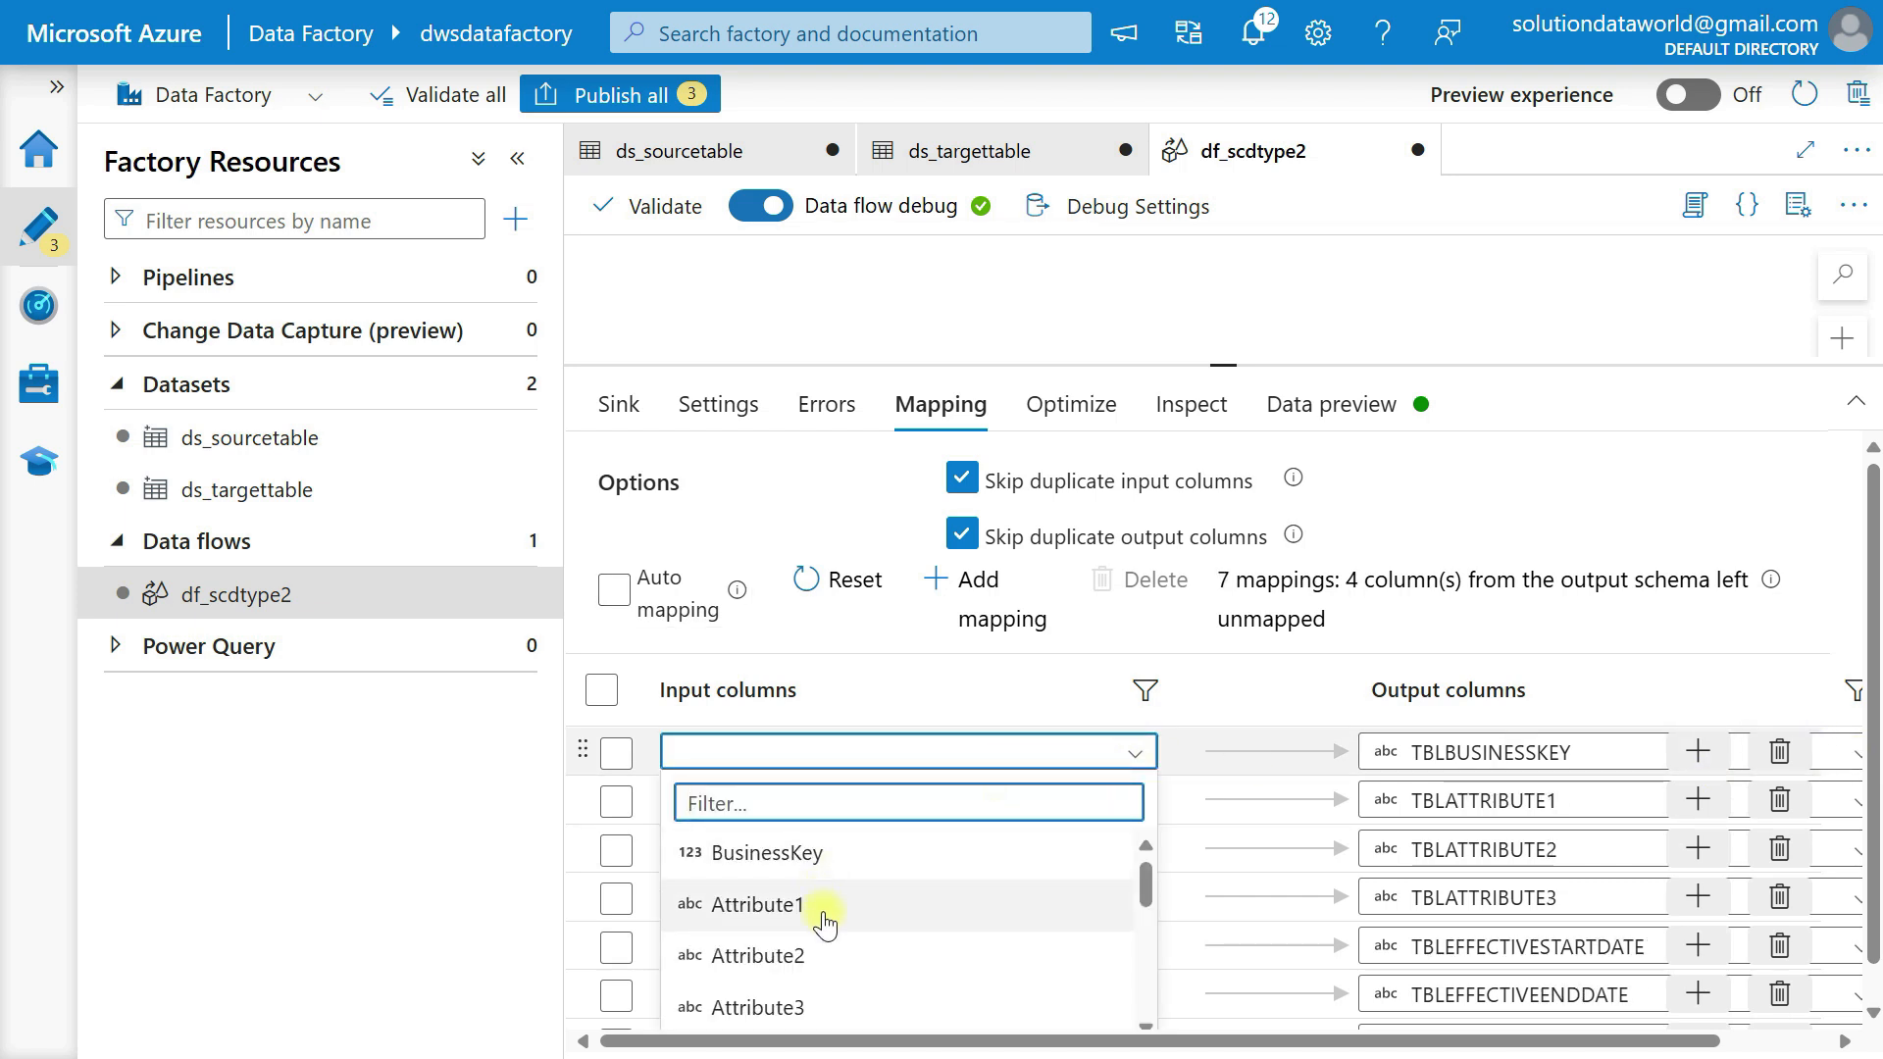
{"action": "scroll", "coordinate": [820, 908], "scroll_direction": "down", "scroll_amount": 2}
{"action": "scroll", "coordinate": [814, 902], "scroll_direction": "up", "scroll_amount": 2}
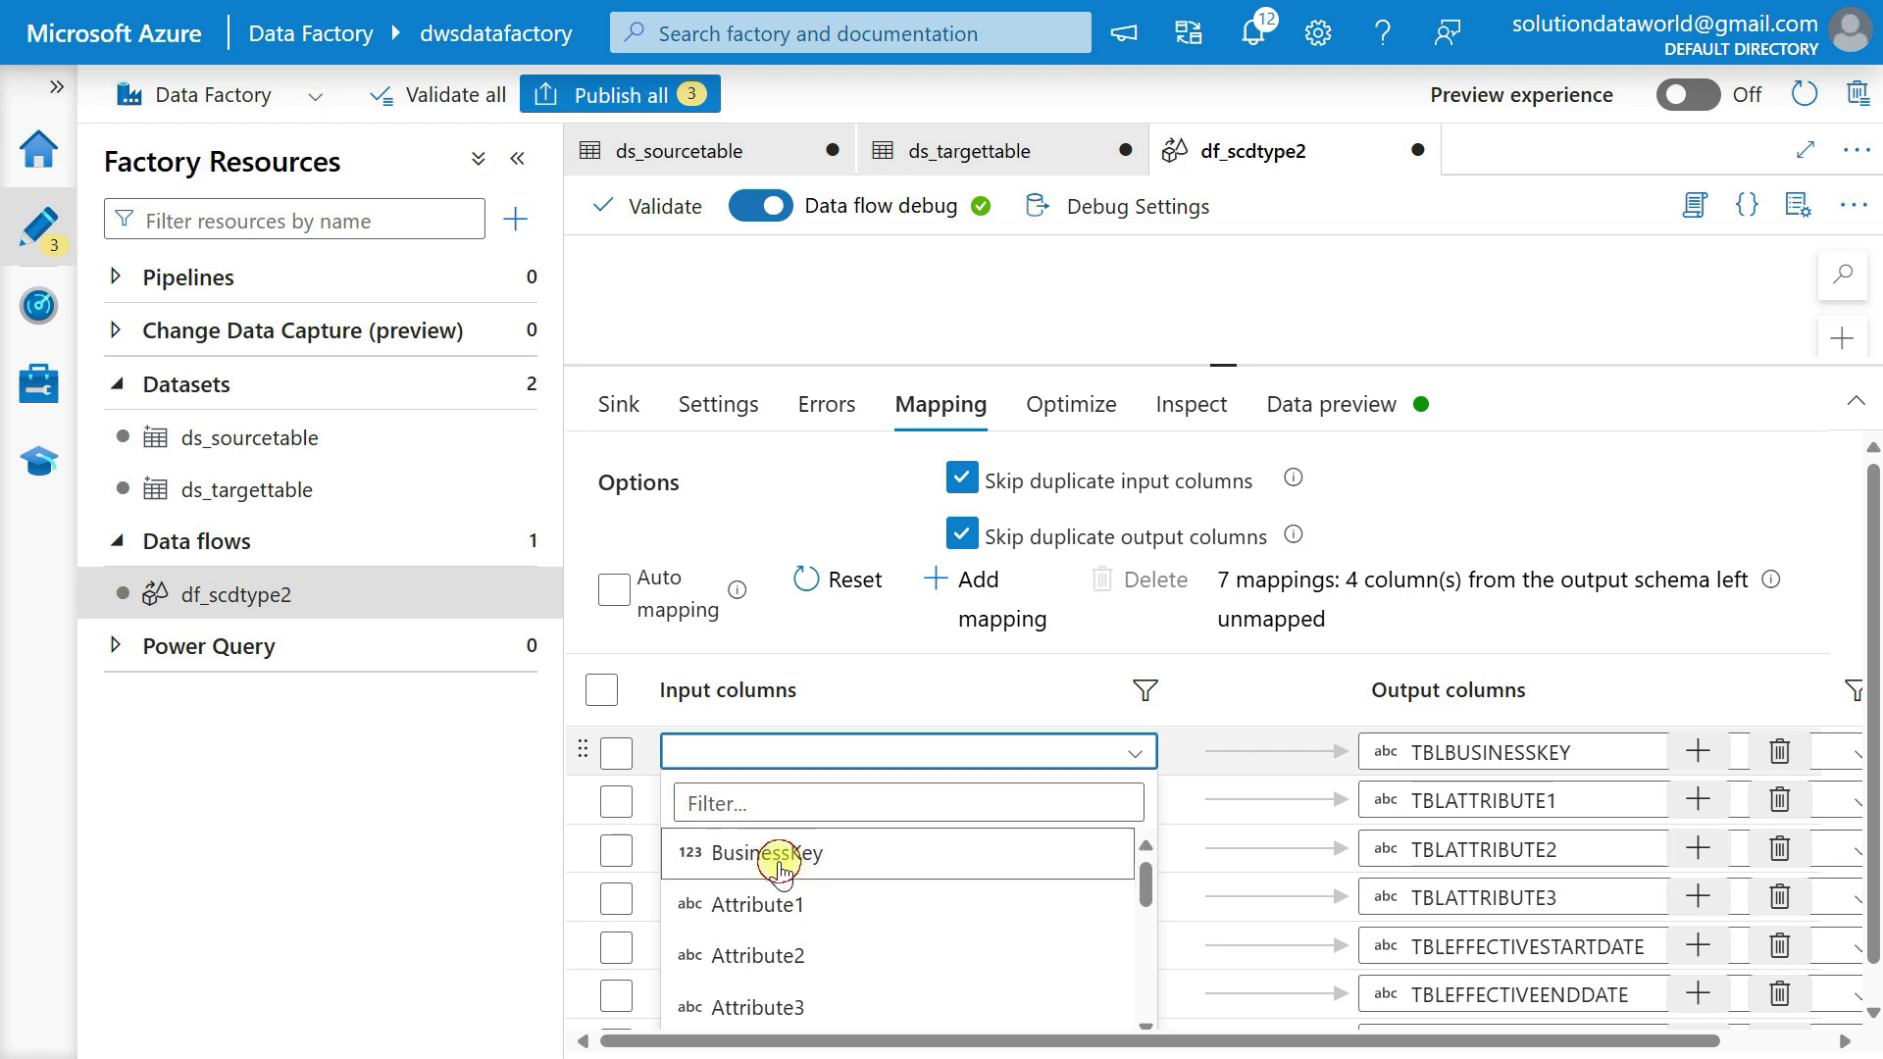
{"action": "left_click", "coordinate": [782, 855]}
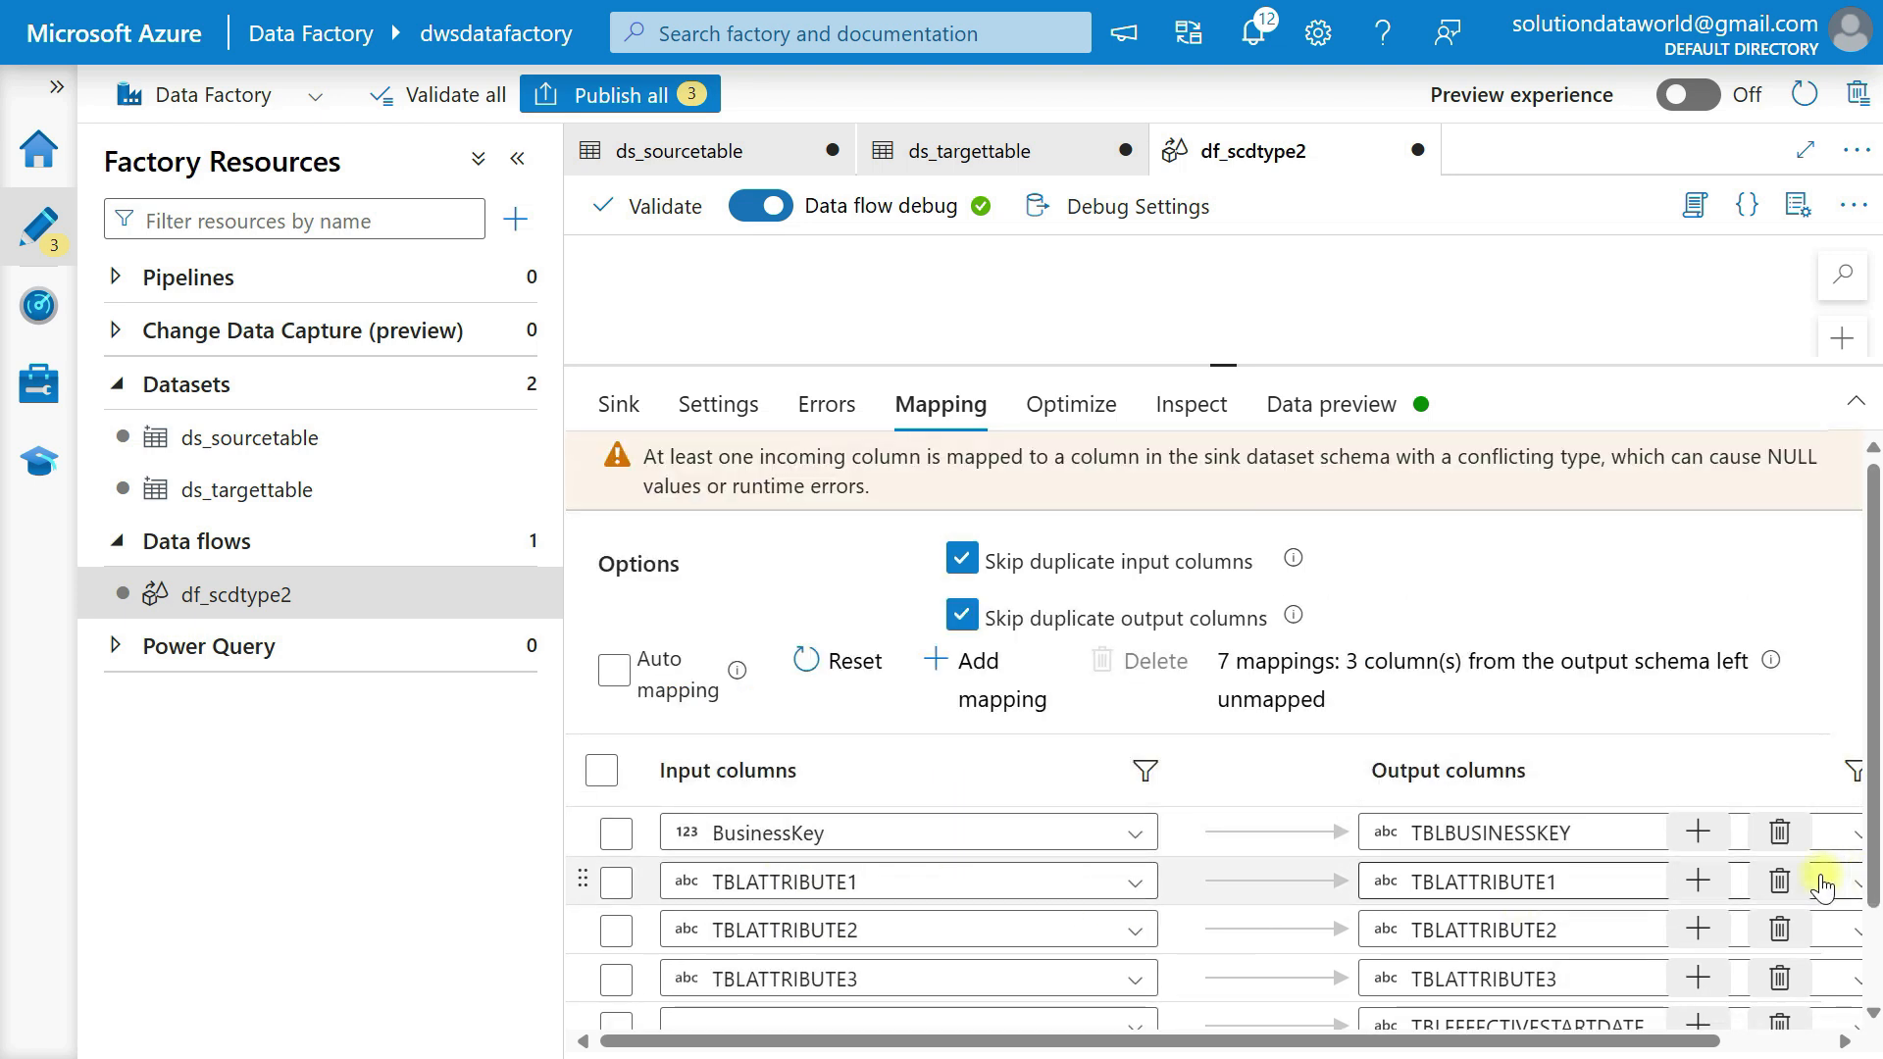
Remove the sink2 mappings for TBLATTRIBUTE1, TBLATTRIBUTE2, TBLATTRIBUTE3 and TBLEFFECTIVESTARTDATE.
{"action": "left_click", "coordinate": [1779, 882]}
{"action": "left_click", "coordinate": [1777, 881]}
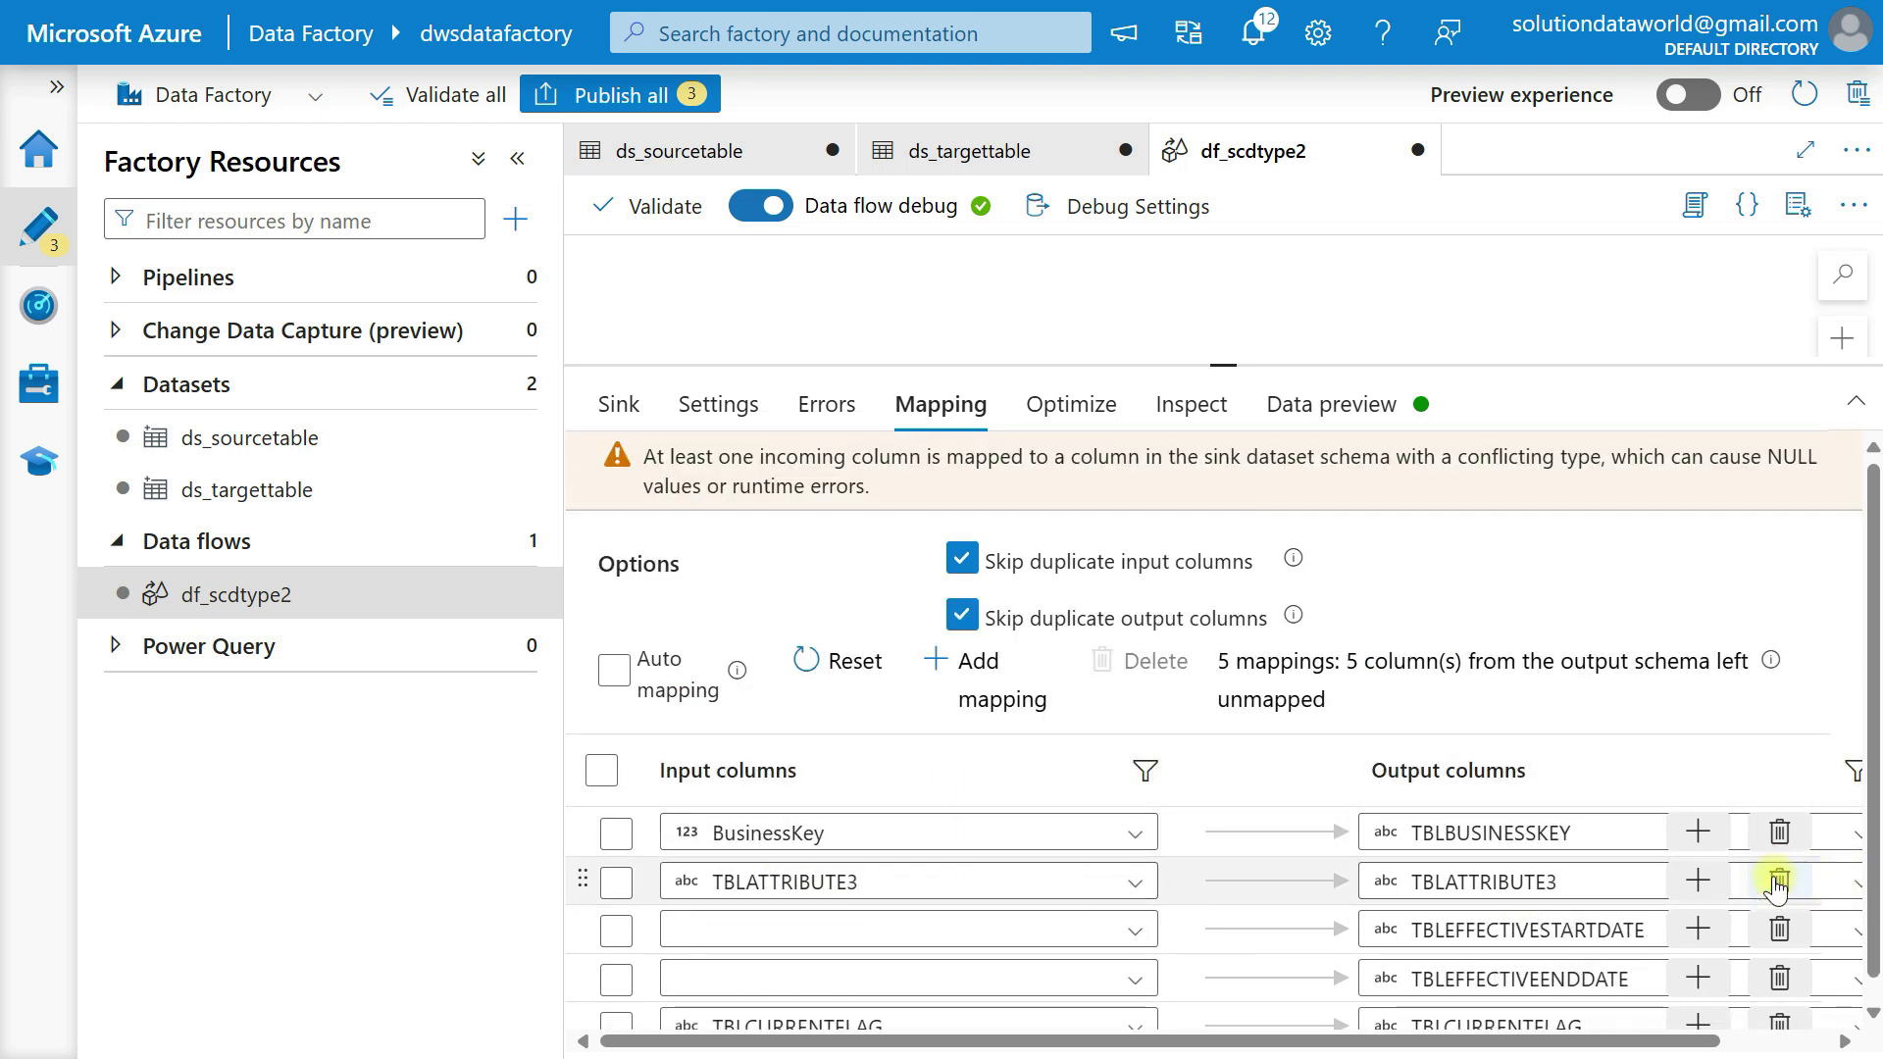
{"action": "left_click", "coordinate": [1777, 881]}
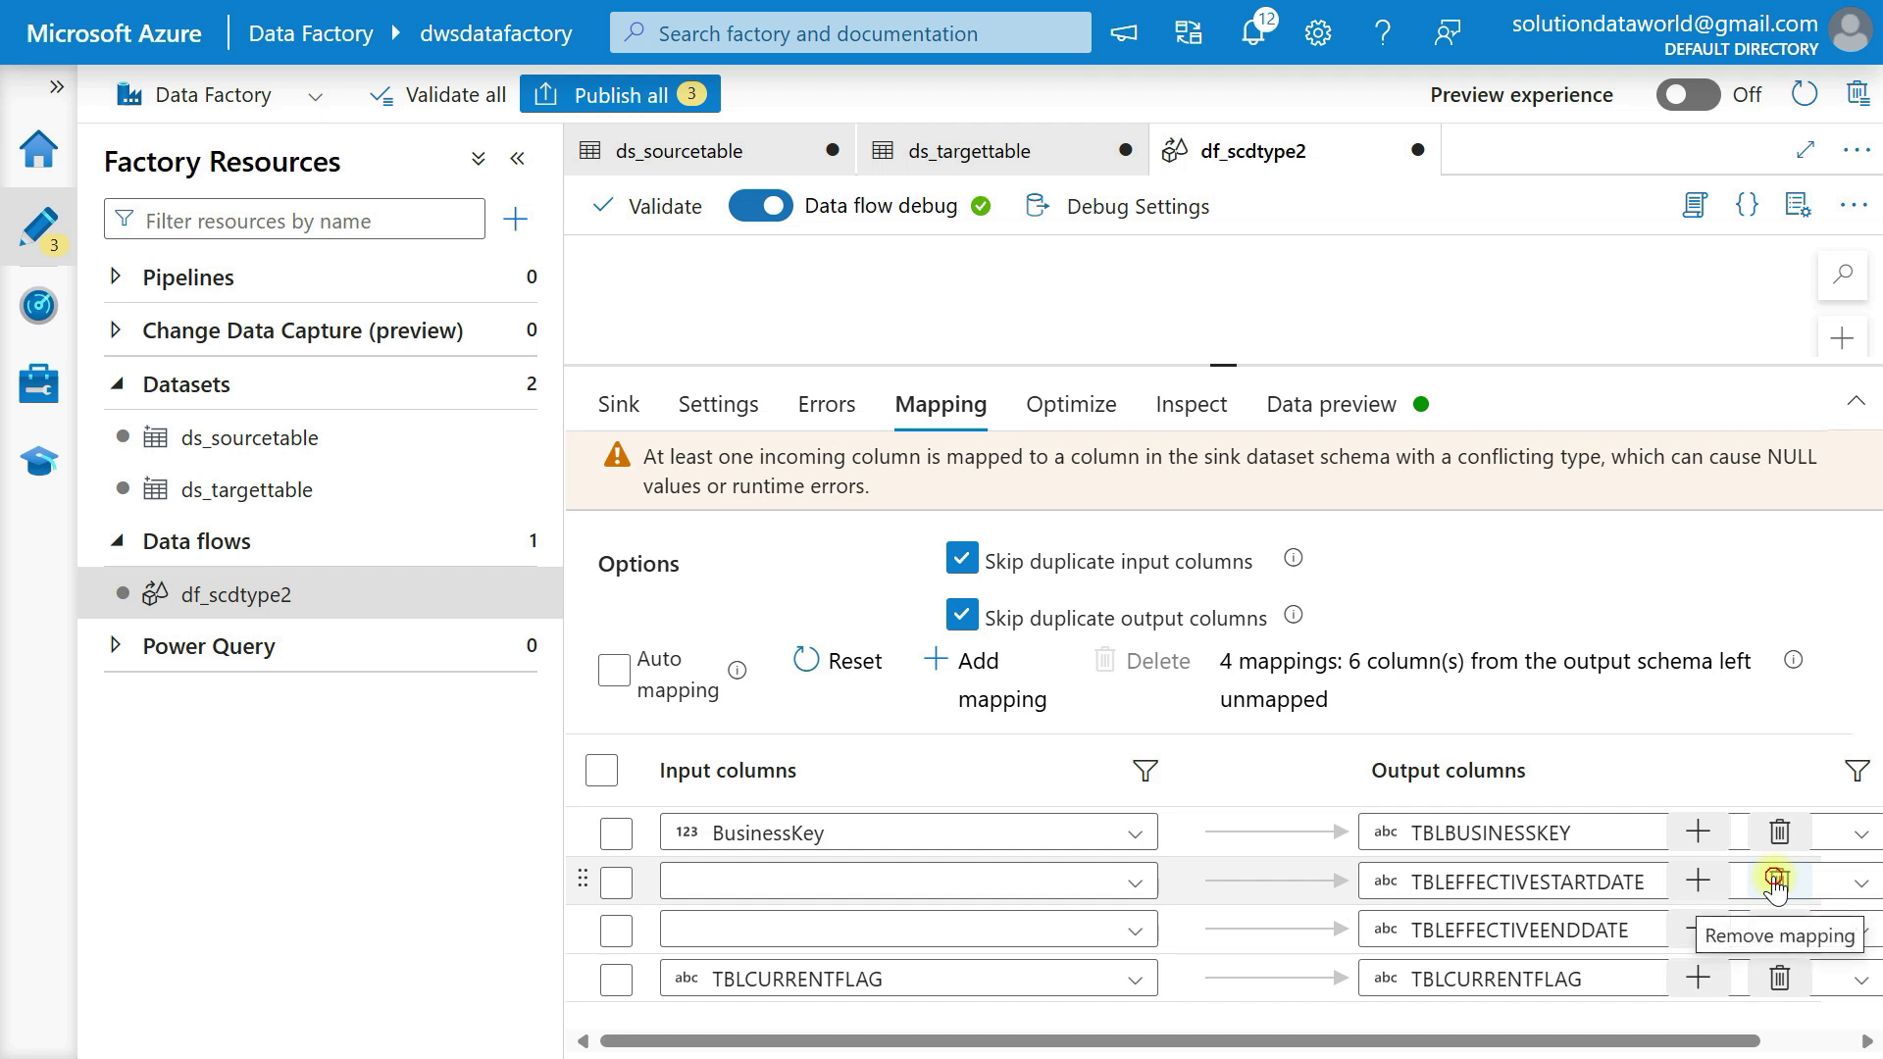
{"action": "left_click", "coordinate": [1778, 881]}
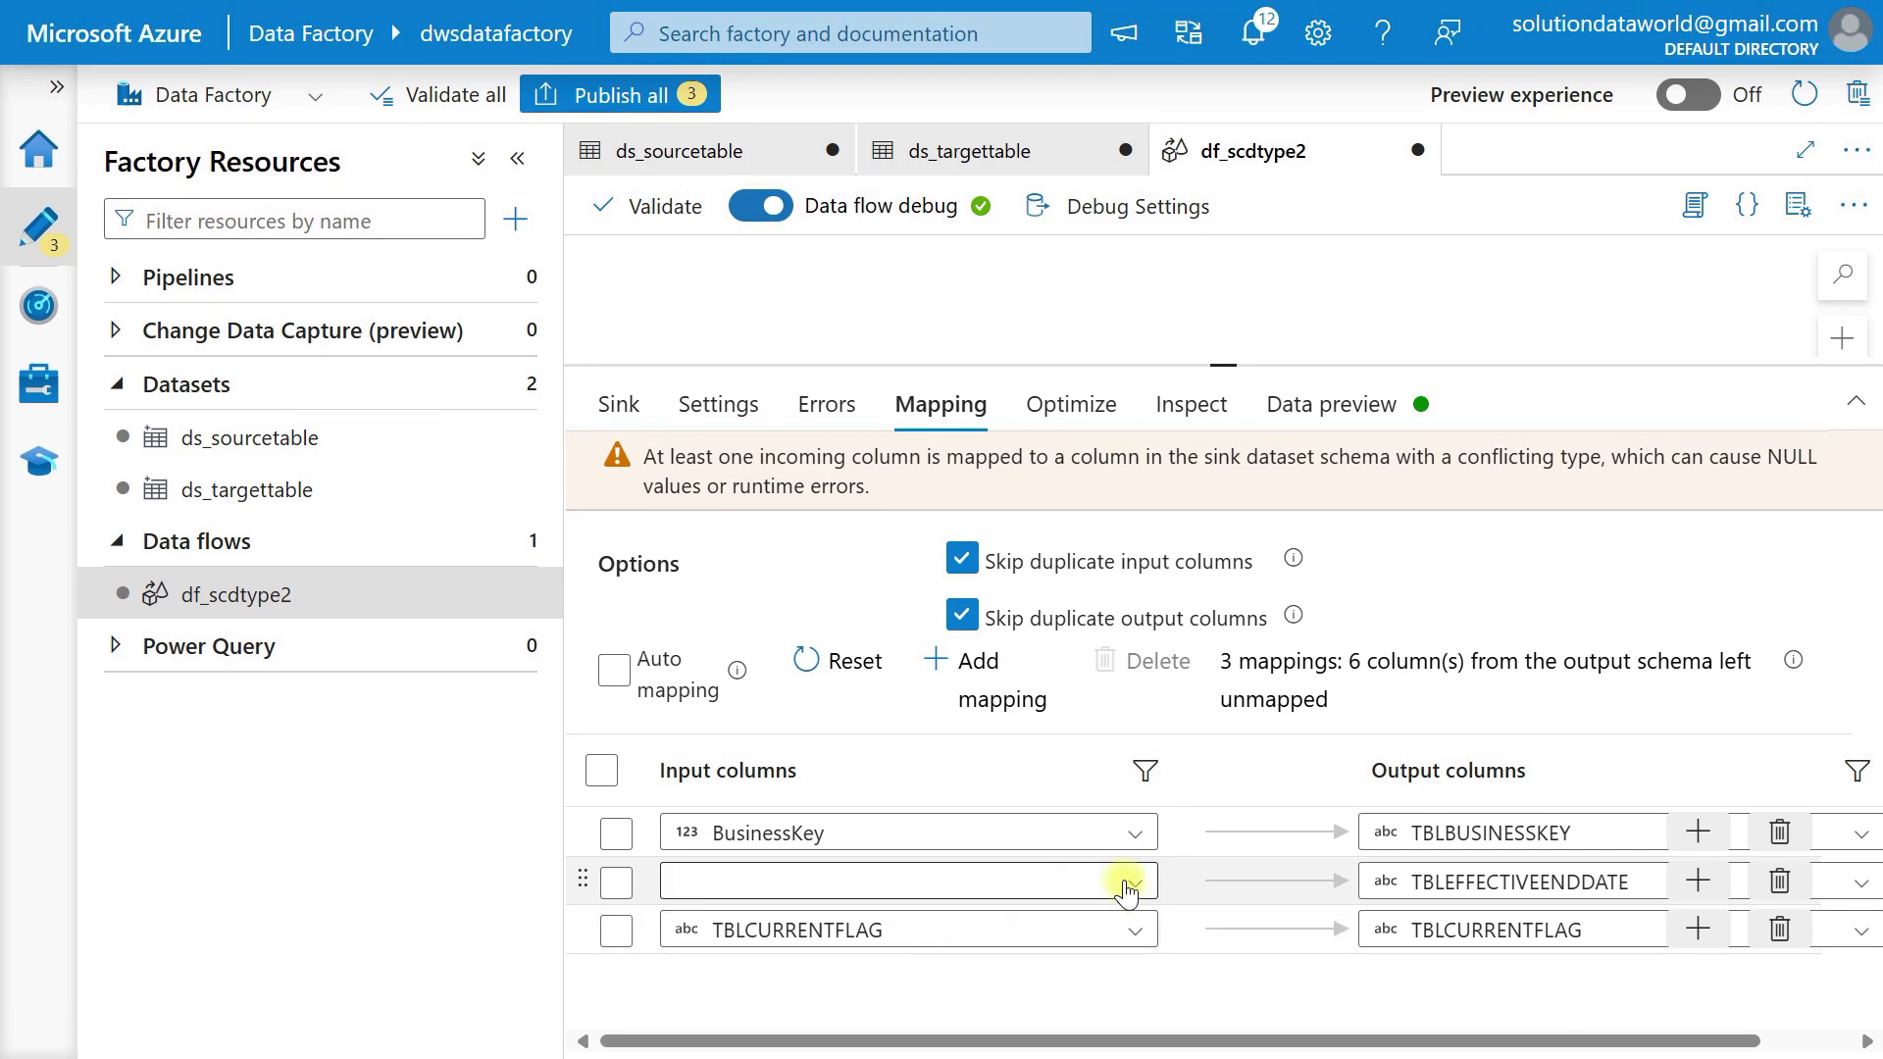
Map drv_EffectiveEndDate to TBLEFFECTIVEENDDATE and Drv_CurrentFlag to TBLCURRENTFLAG in sink2.
{"action": "left_click", "coordinate": [1128, 884]}
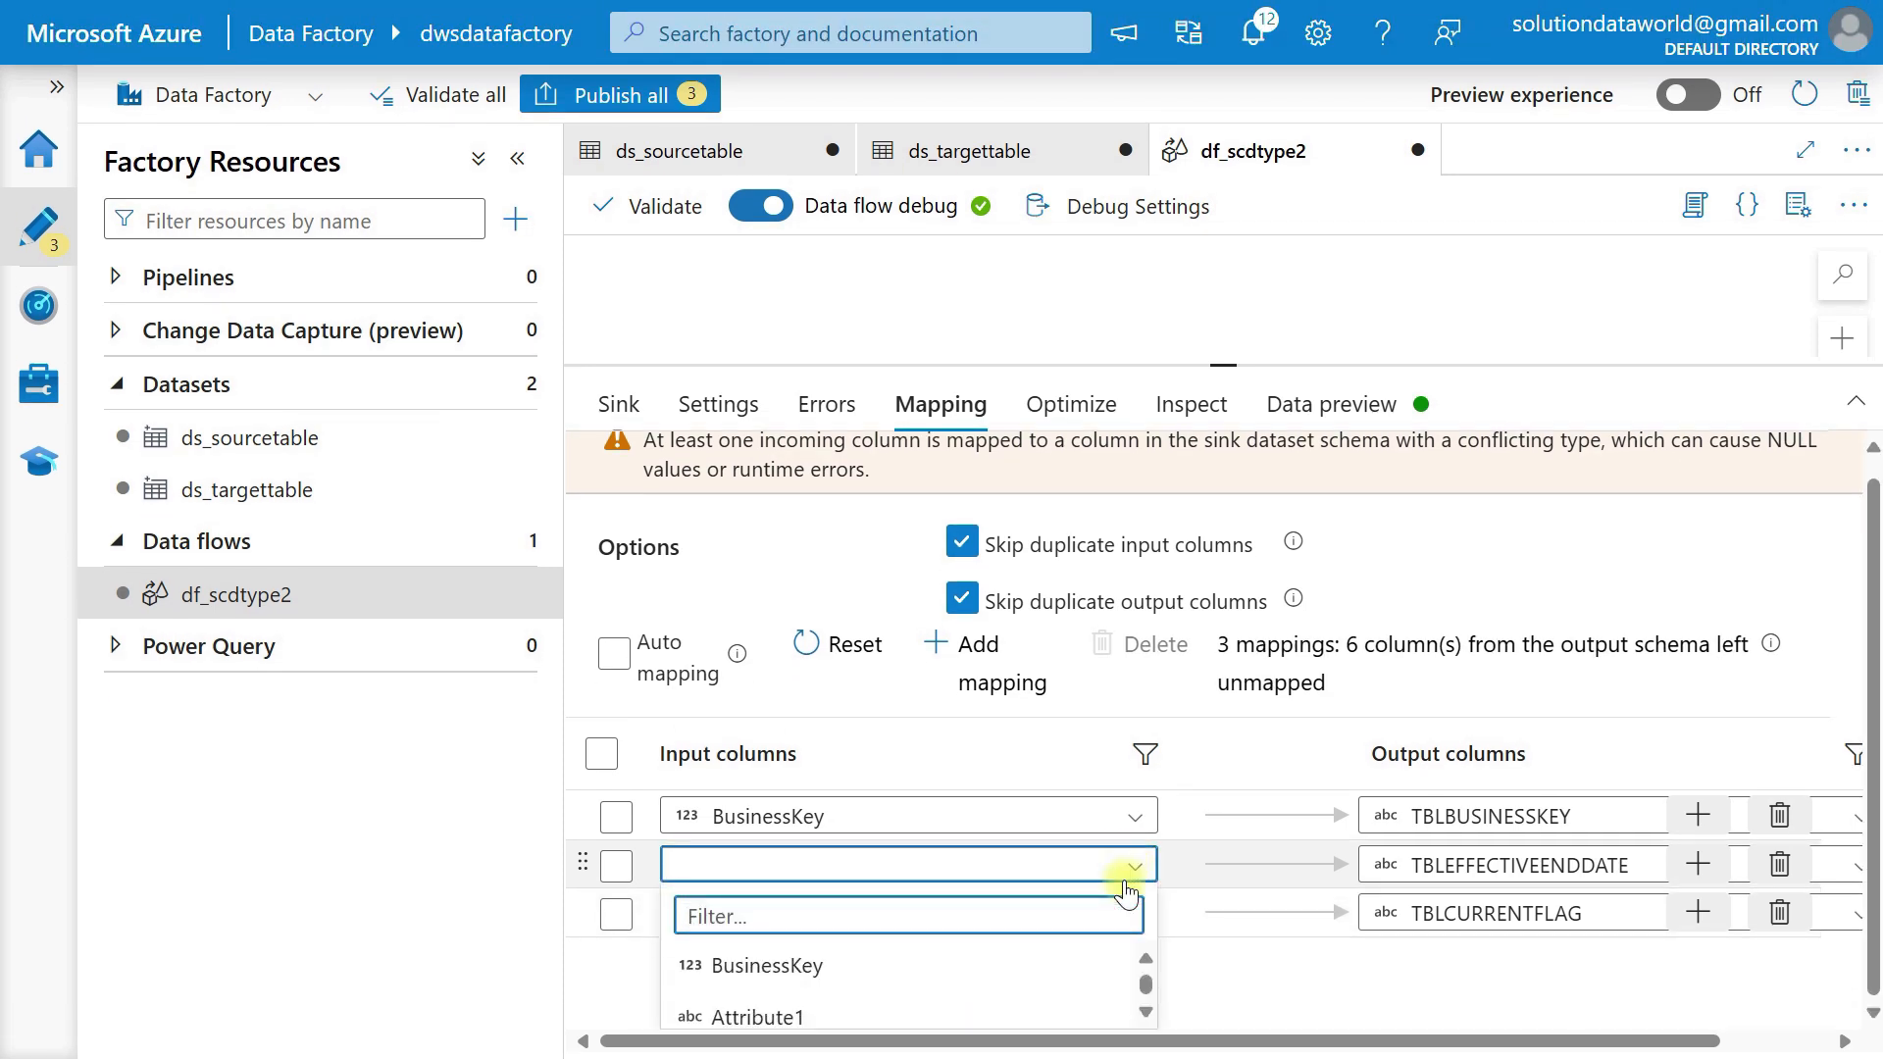
{"action": "scroll", "coordinate": [975, 954], "scroll_direction": "down", "scroll_amount": 3}
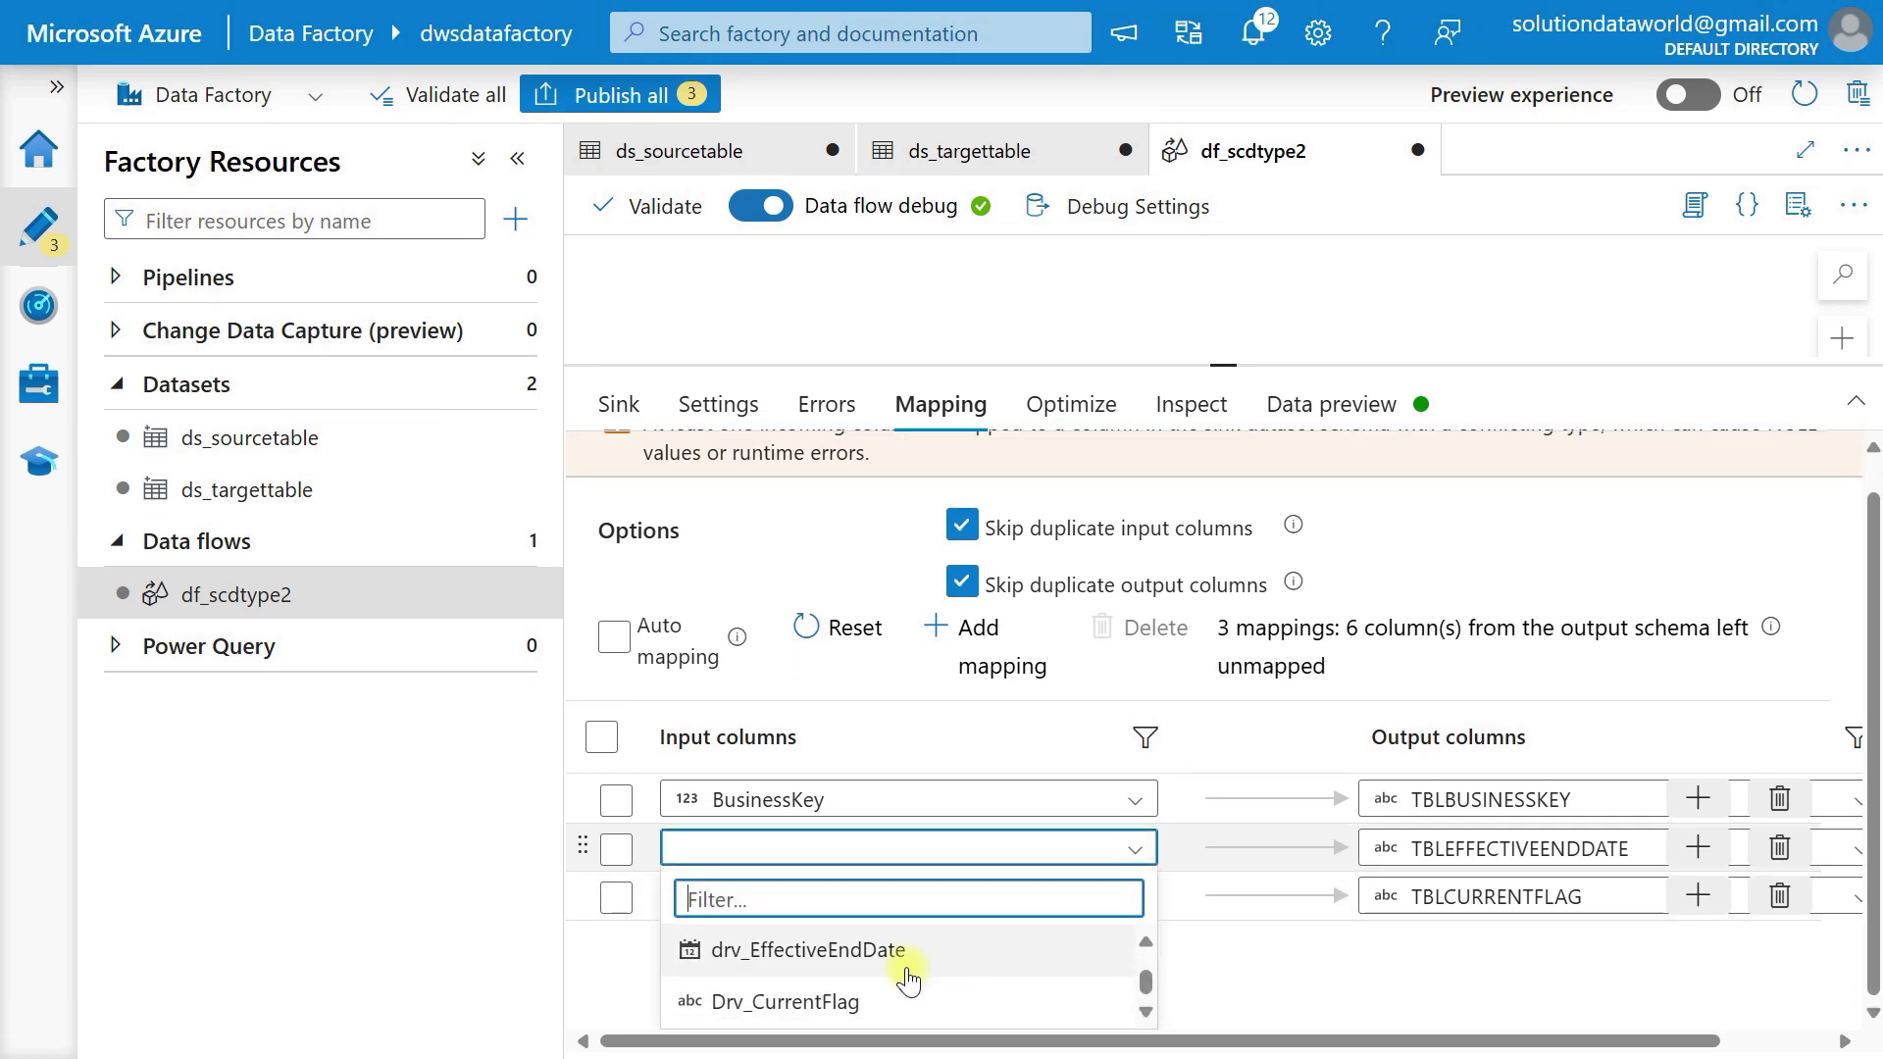
{"action": "left_click", "coordinate": [907, 966]}
{"action": "left_click", "coordinate": [1103, 932]}
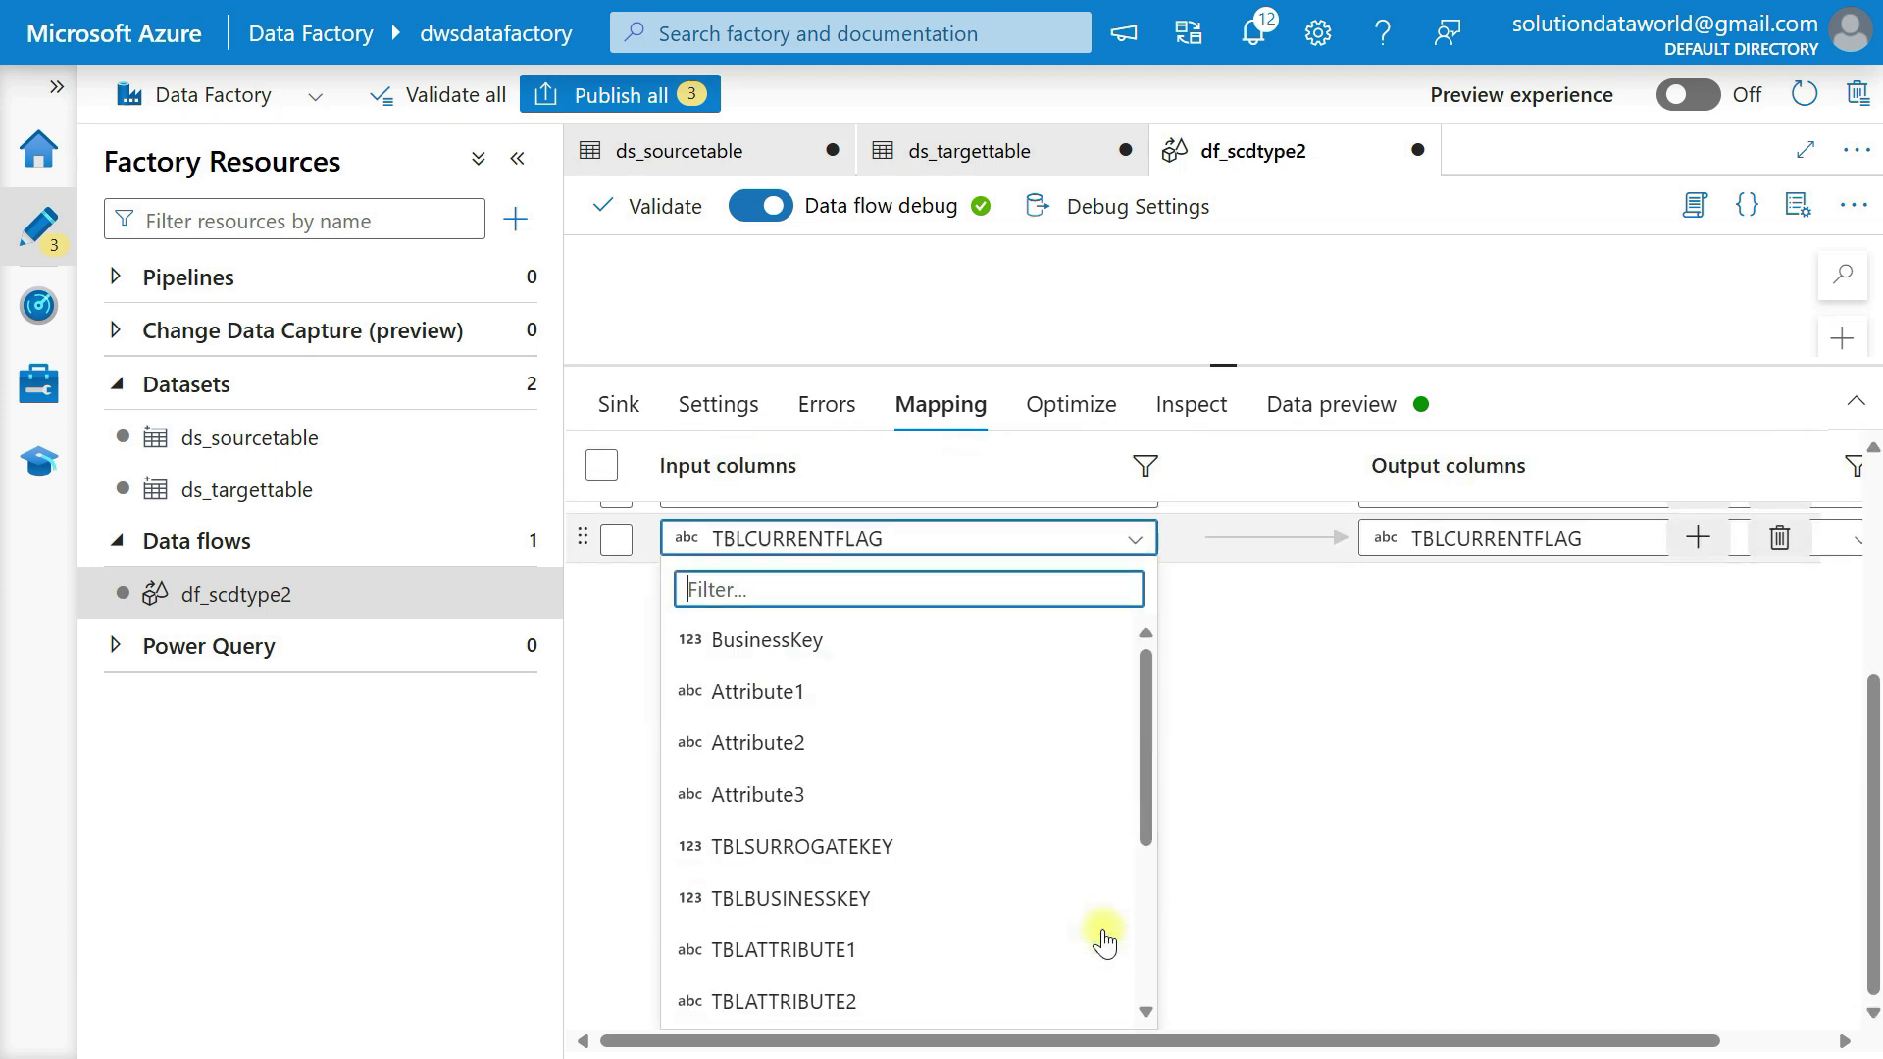
{"action": "scroll", "coordinate": [1029, 784], "scroll_direction": "down", "scroll_amount": 3}
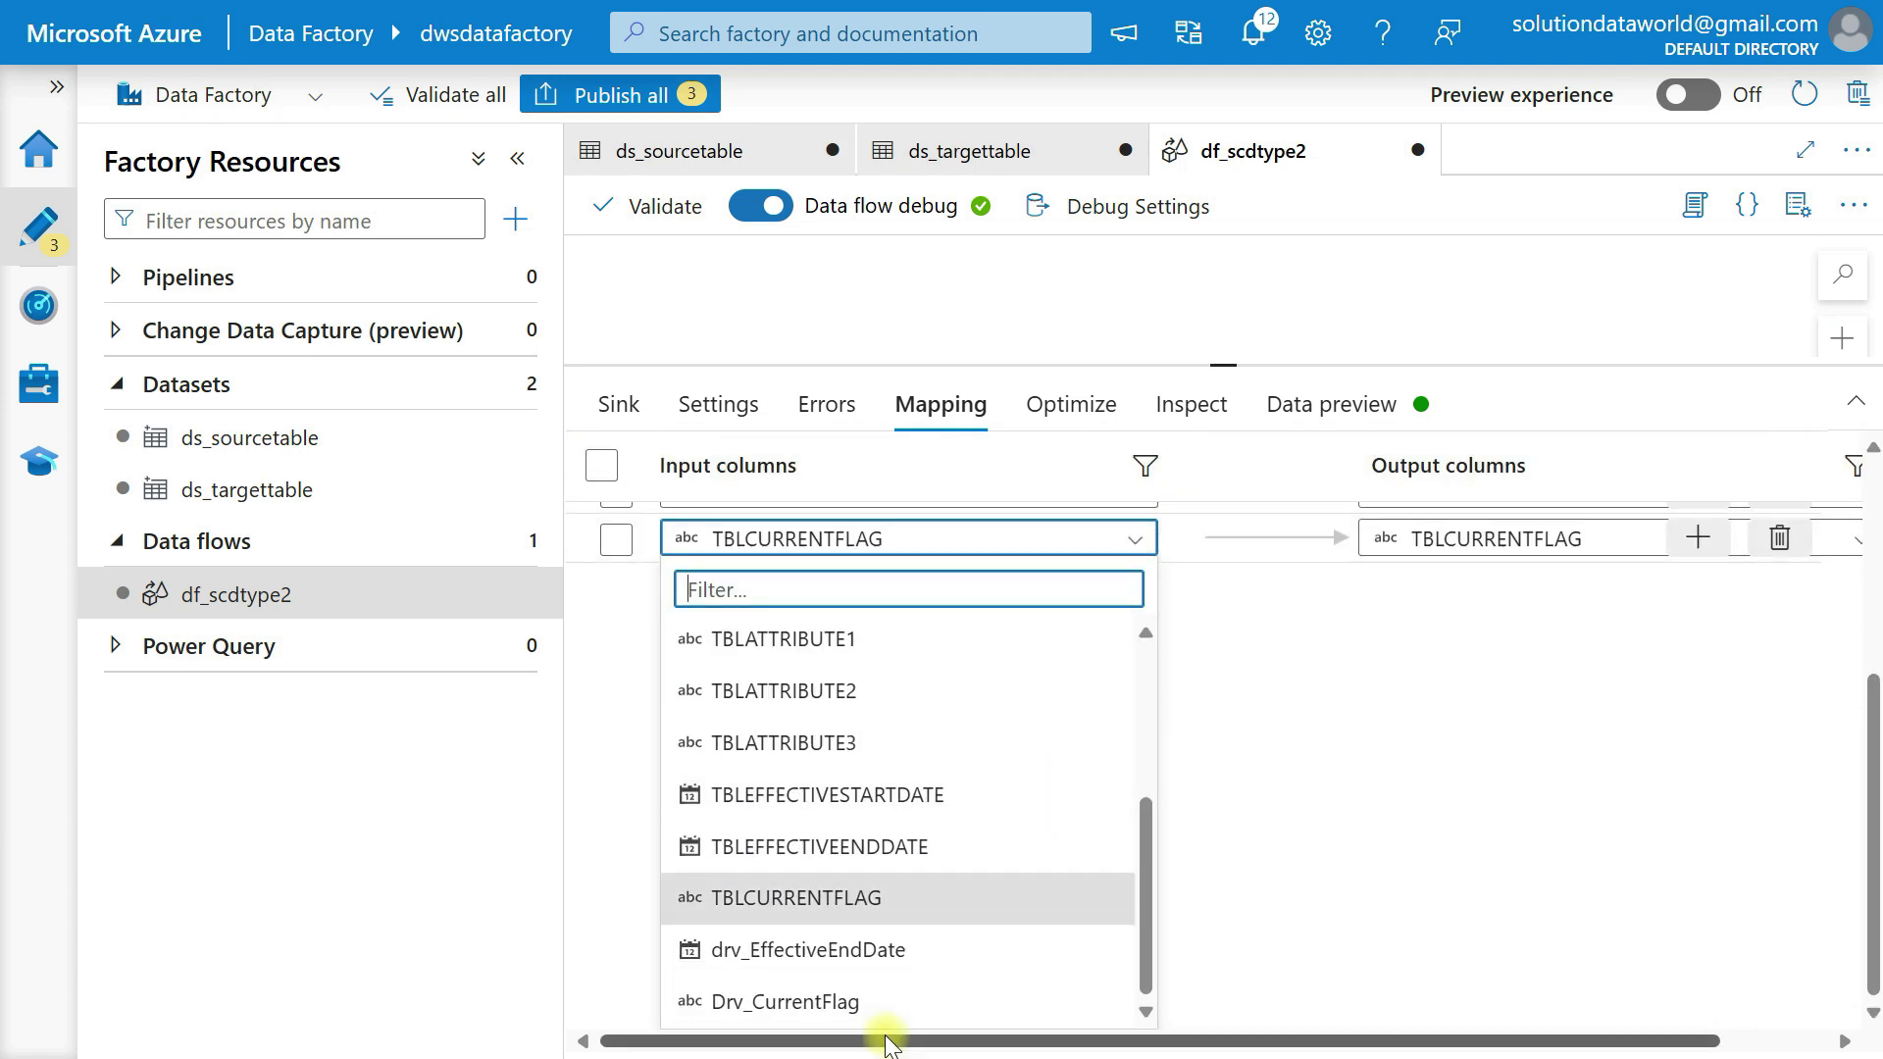
{"action": "left_click", "coordinate": [863, 1001]}
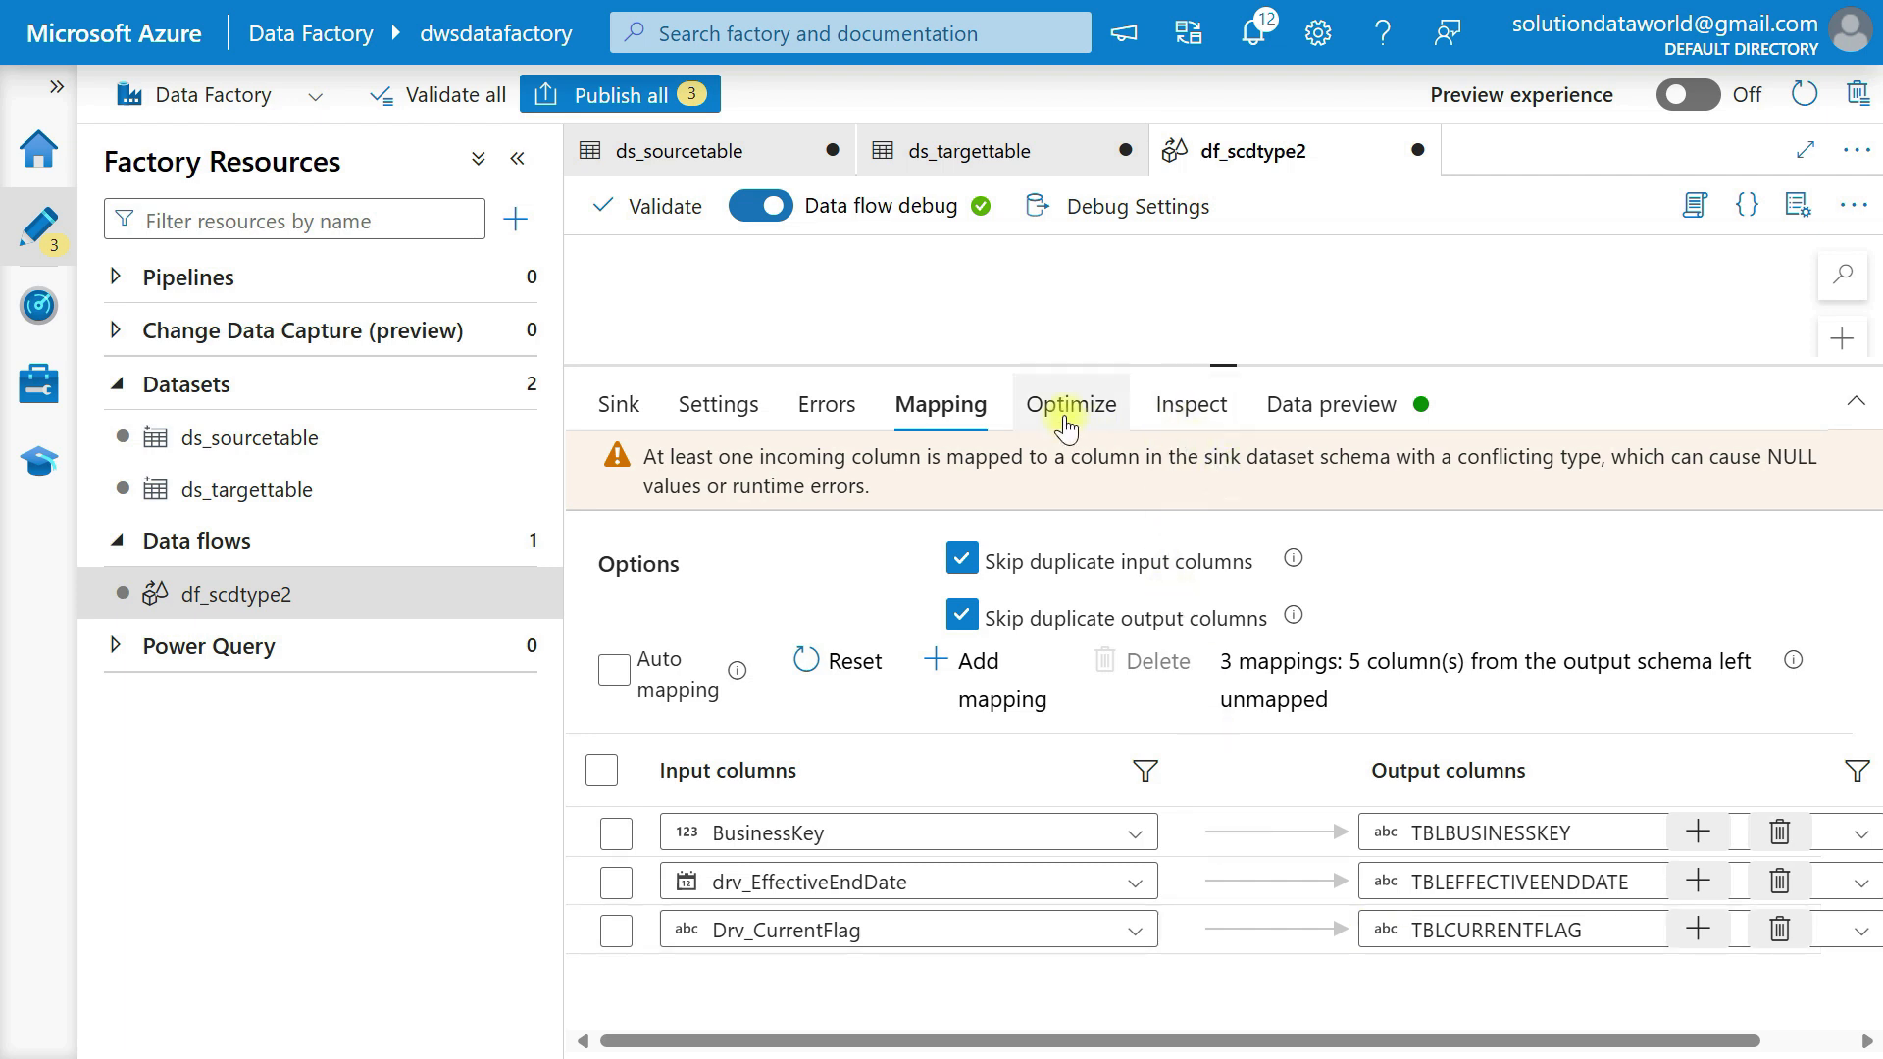
Inspect the output schema of sink2 and refresh its data preview.
{"action": "left_click", "coordinate": [1067, 410]}
{"action": "left_click", "coordinate": [1190, 412]}
{"action": "left_click", "coordinate": [1341, 424]}
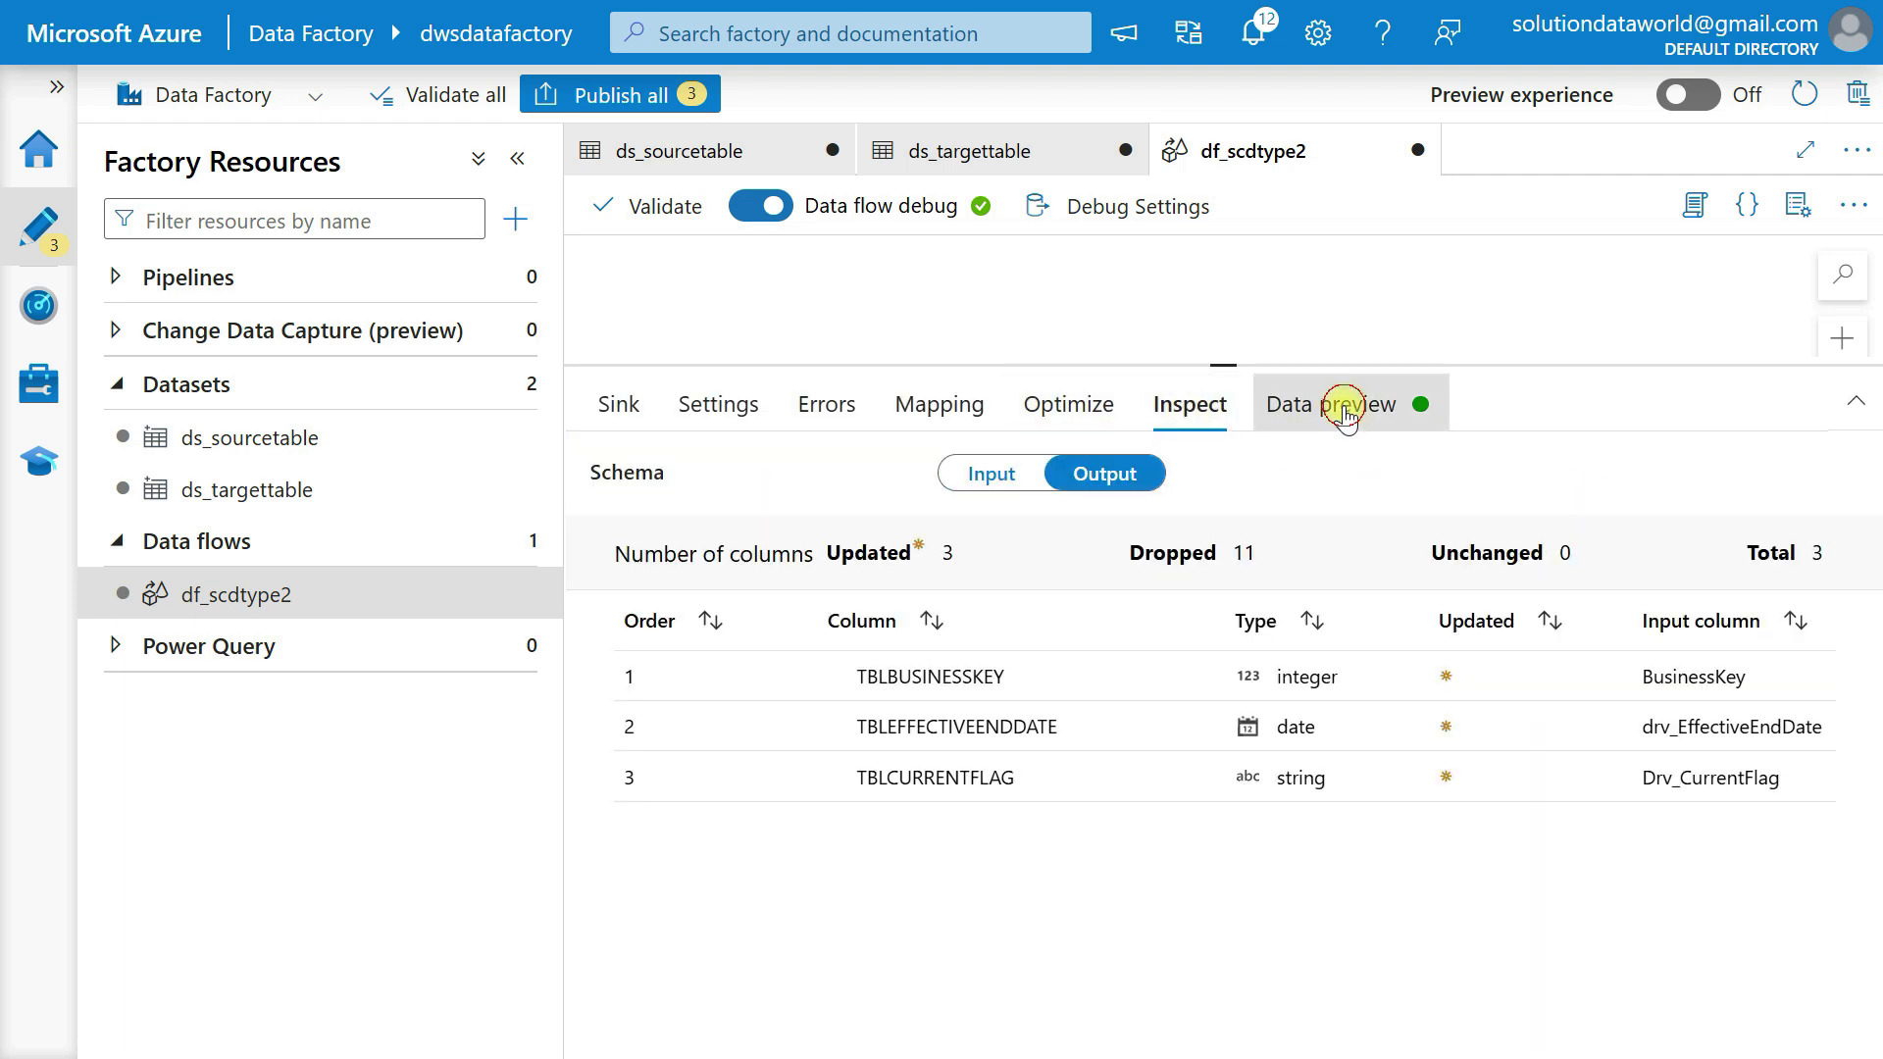
{"action": "left_click", "coordinate": [654, 544]}
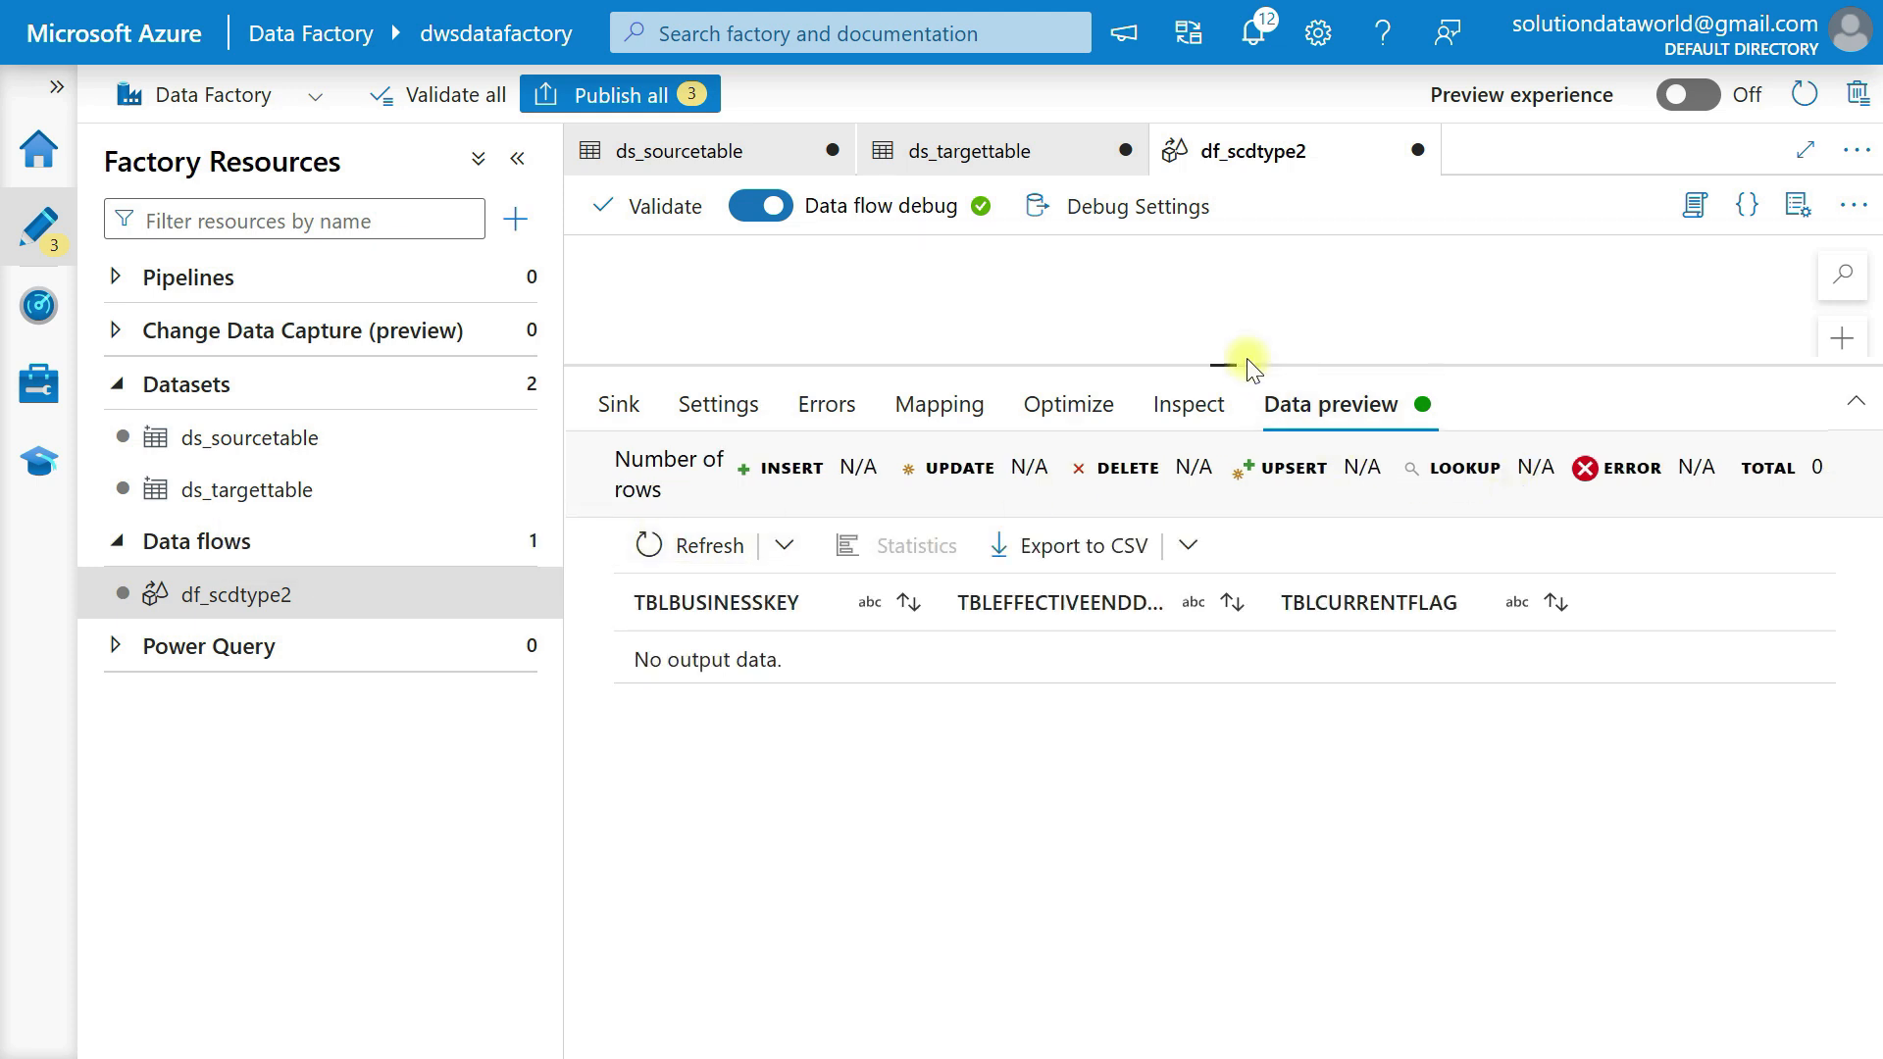
{"action": "left_click_drag", "start_coordinate": [1230, 360], "coordinate": [1223, 733]}
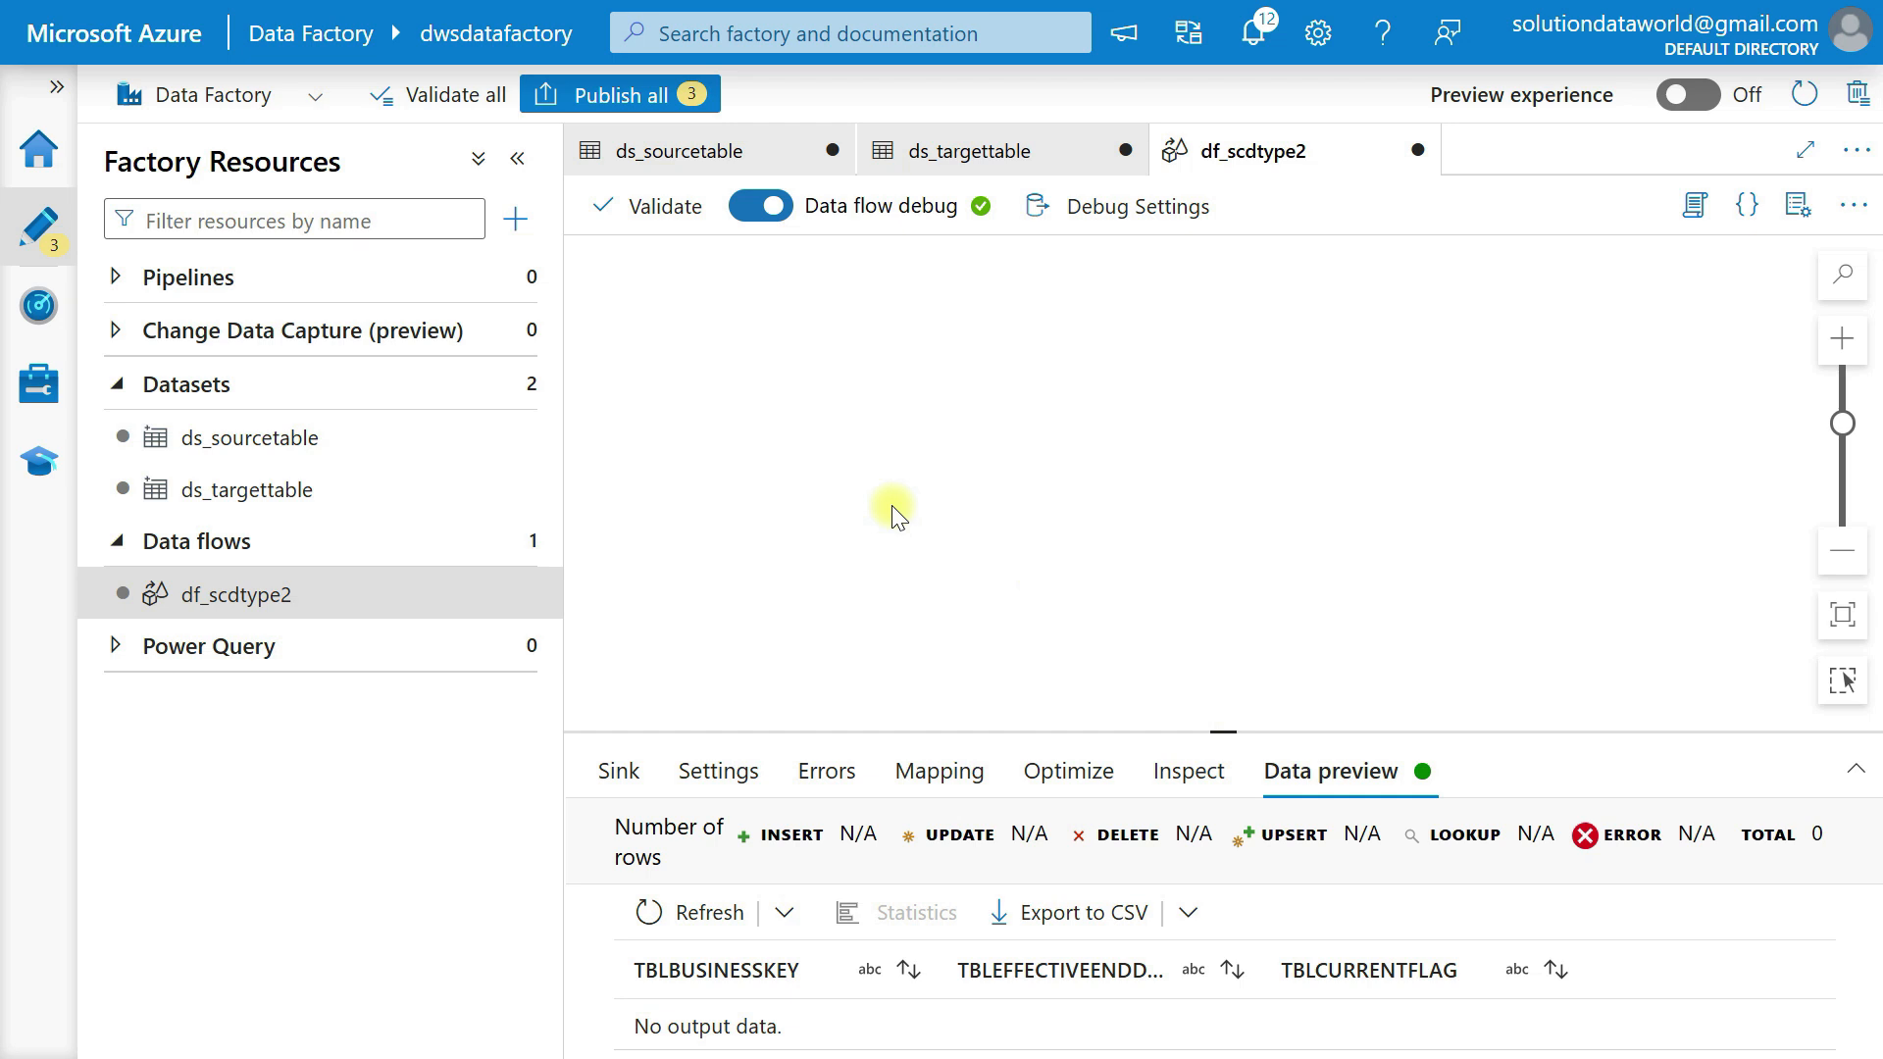
Add a new branch from the updatedrecords stream of the conditional split.
{"action": "scroll", "coordinate": [892, 508], "scroll_direction": "left", "scroll_amount": 5}
{"action": "scroll", "coordinate": [893, 508], "scroll_direction": "up", "scroll_amount": 4}
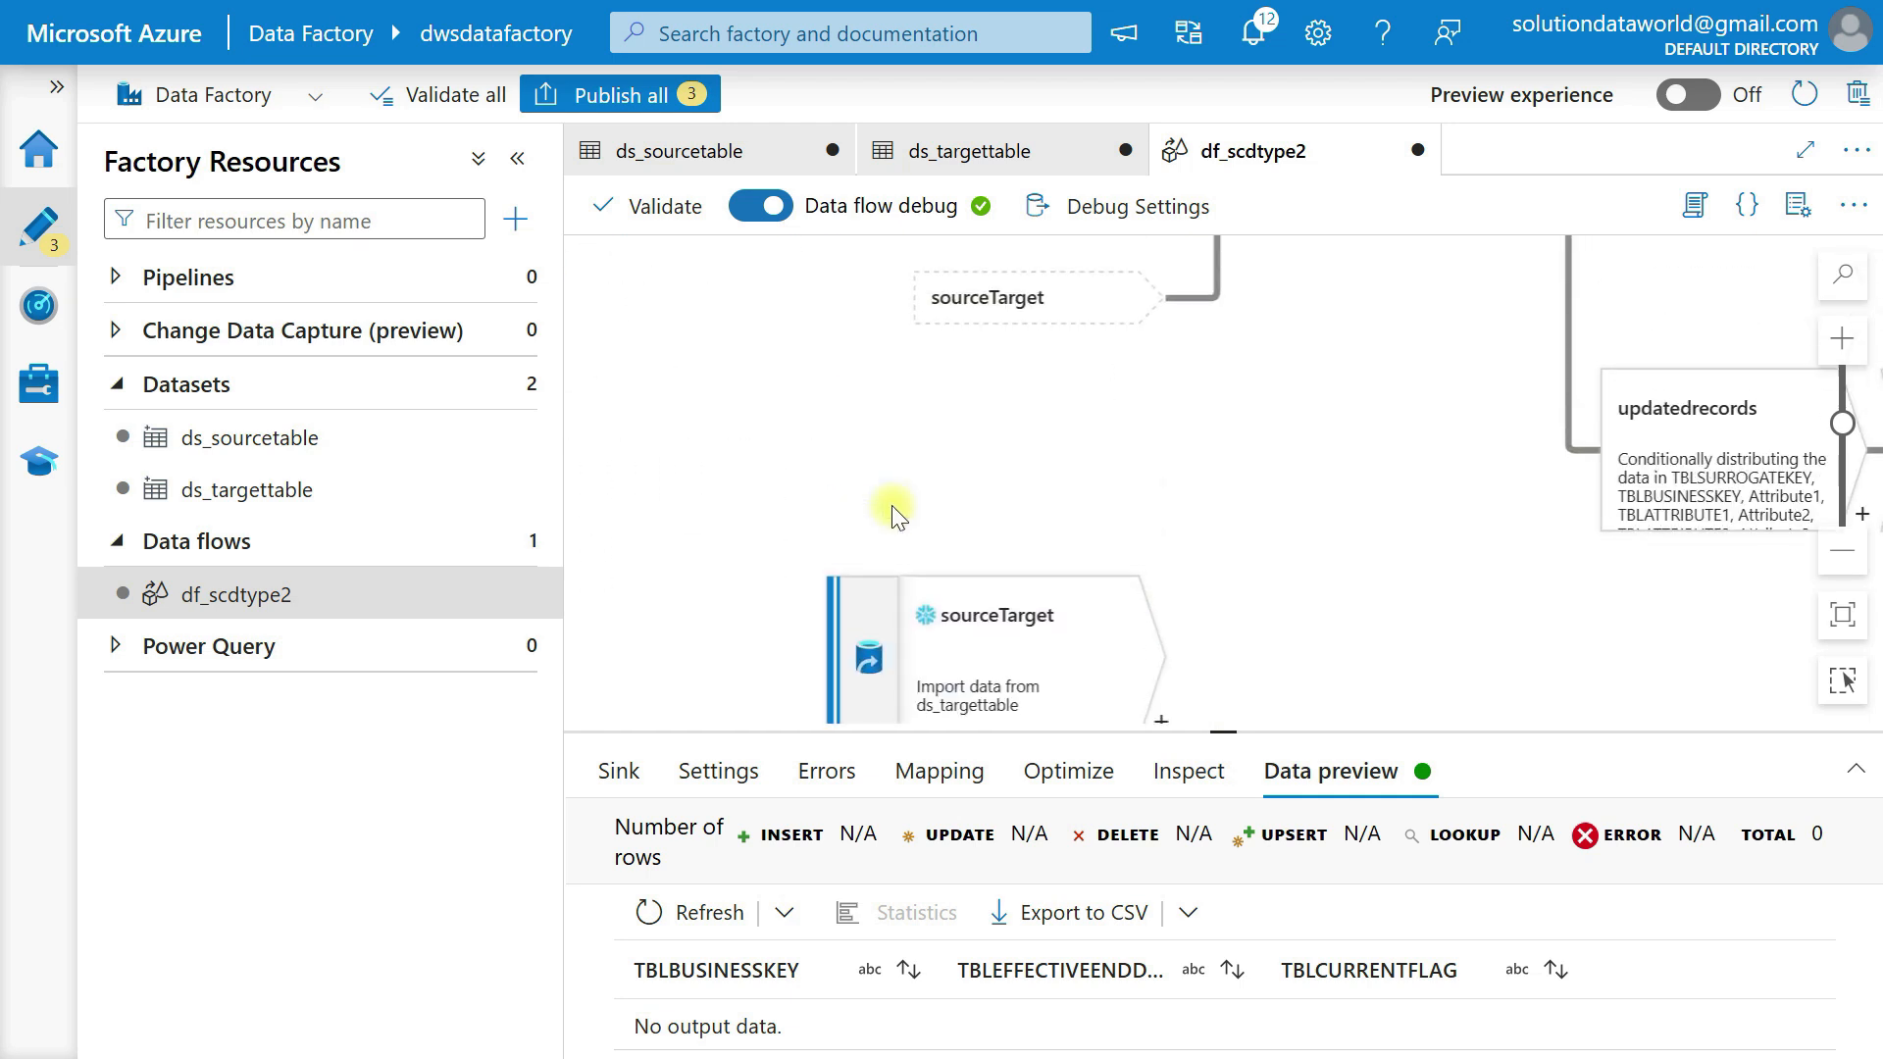
{"action": "scroll", "coordinate": [892, 508], "scroll_direction": "right", "scroll_amount": 7}
{"action": "scroll", "coordinate": [892, 517], "scroll_direction": "right", "scroll_amount": 3}
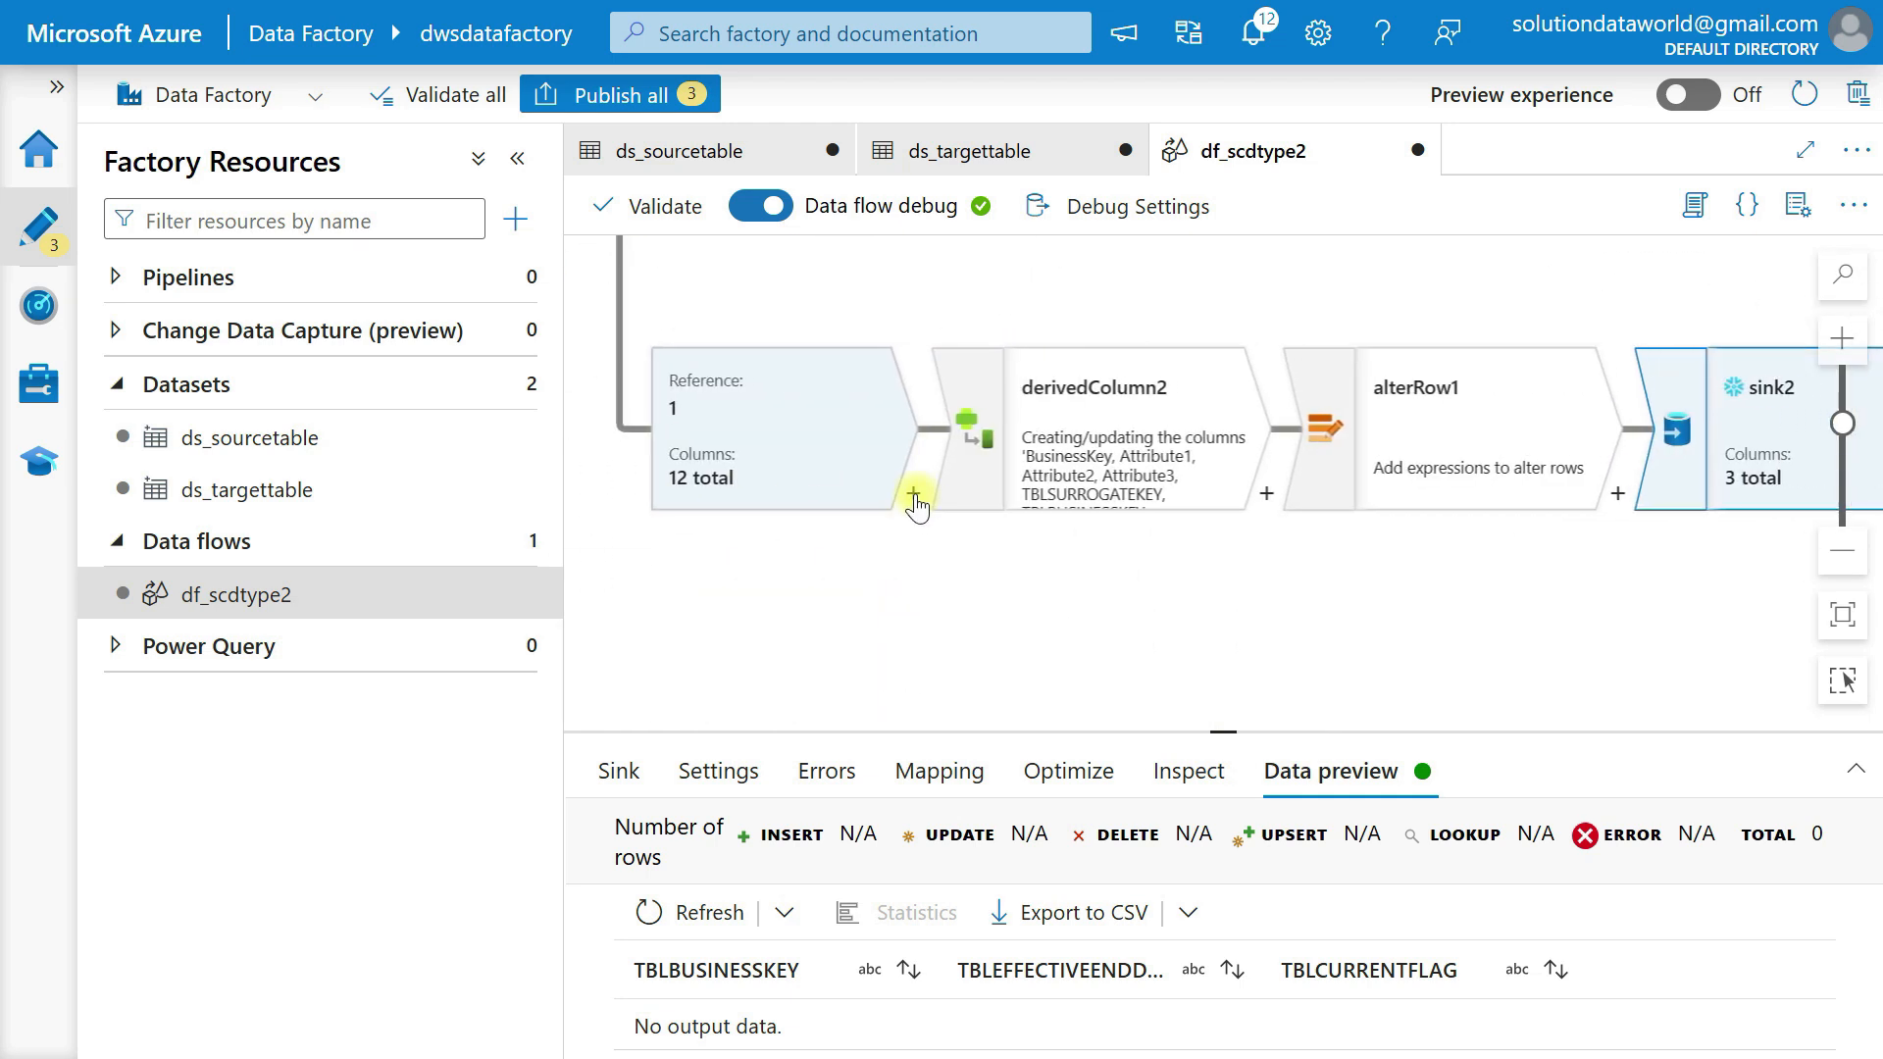
{"action": "scroll", "coordinate": [749, 438], "scroll_direction": "up", "scroll_amount": 3}
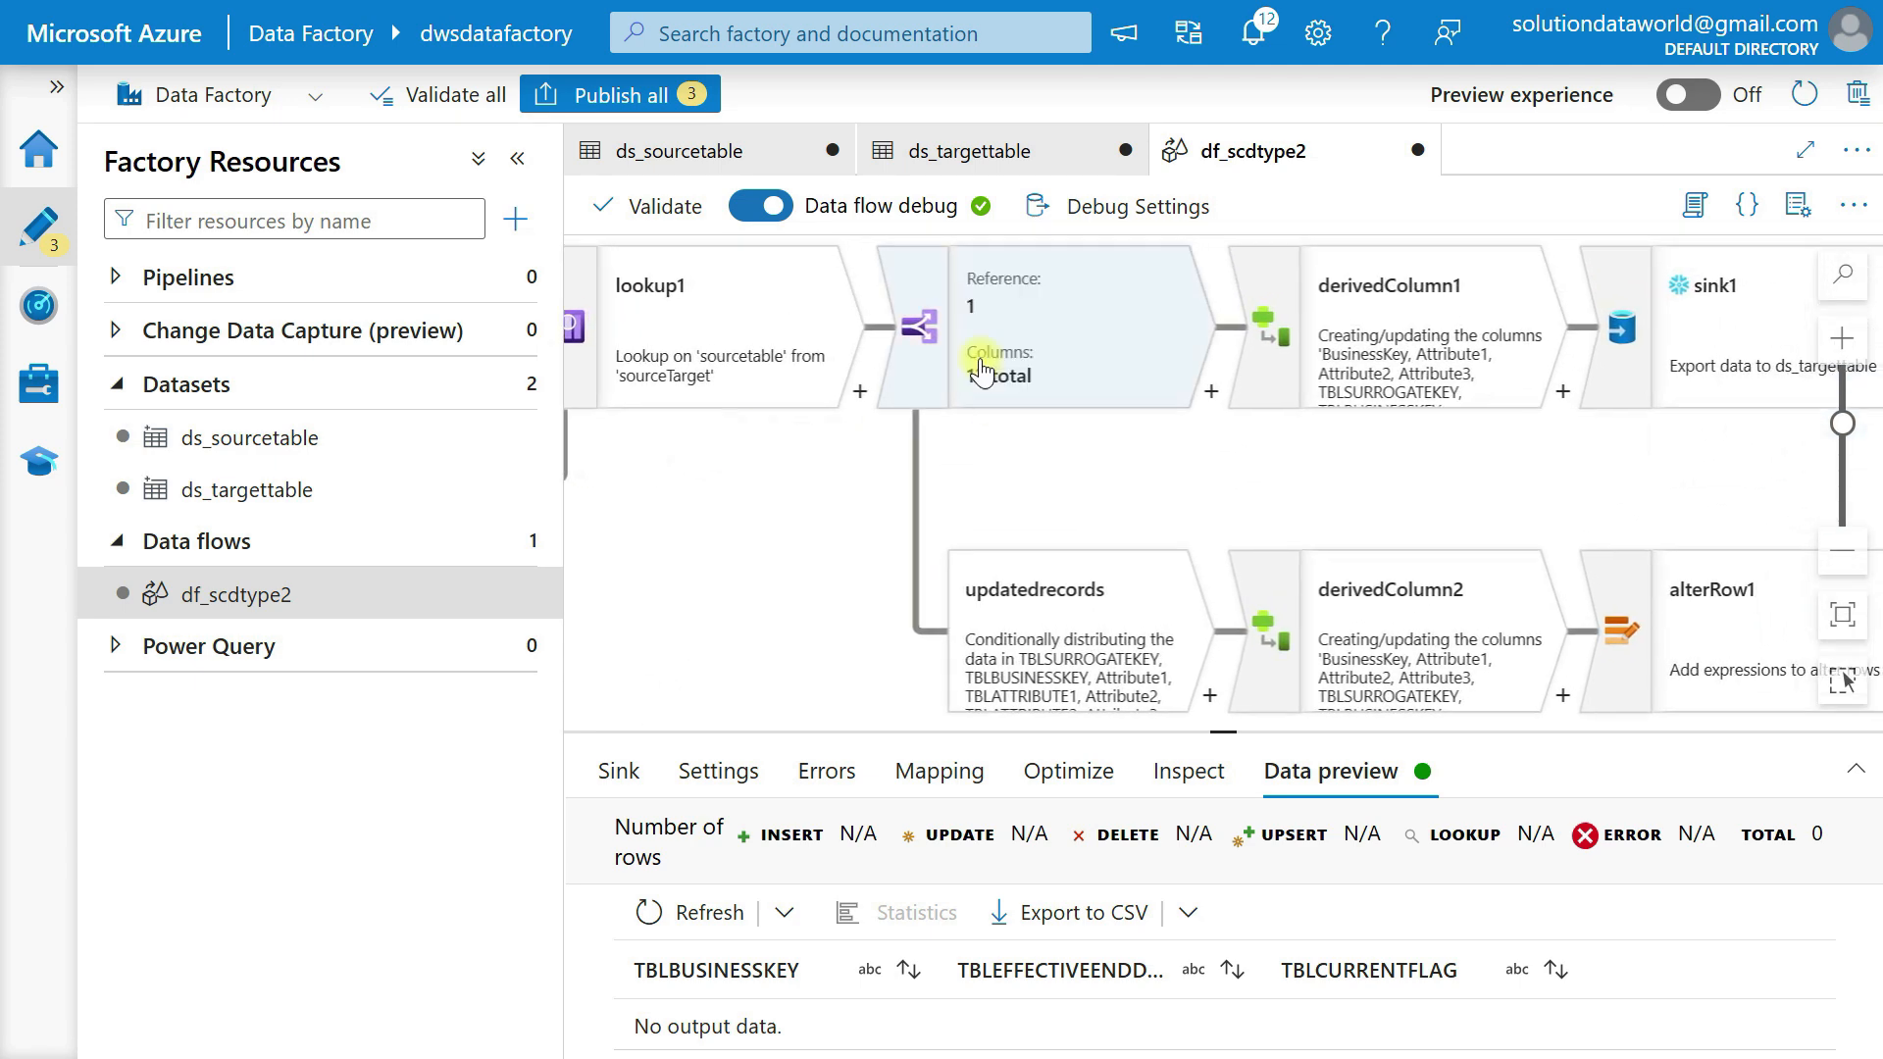
{"action": "scroll", "coordinate": [1010, 578], "scroll_direction": "down", "scroll_amount": 3}
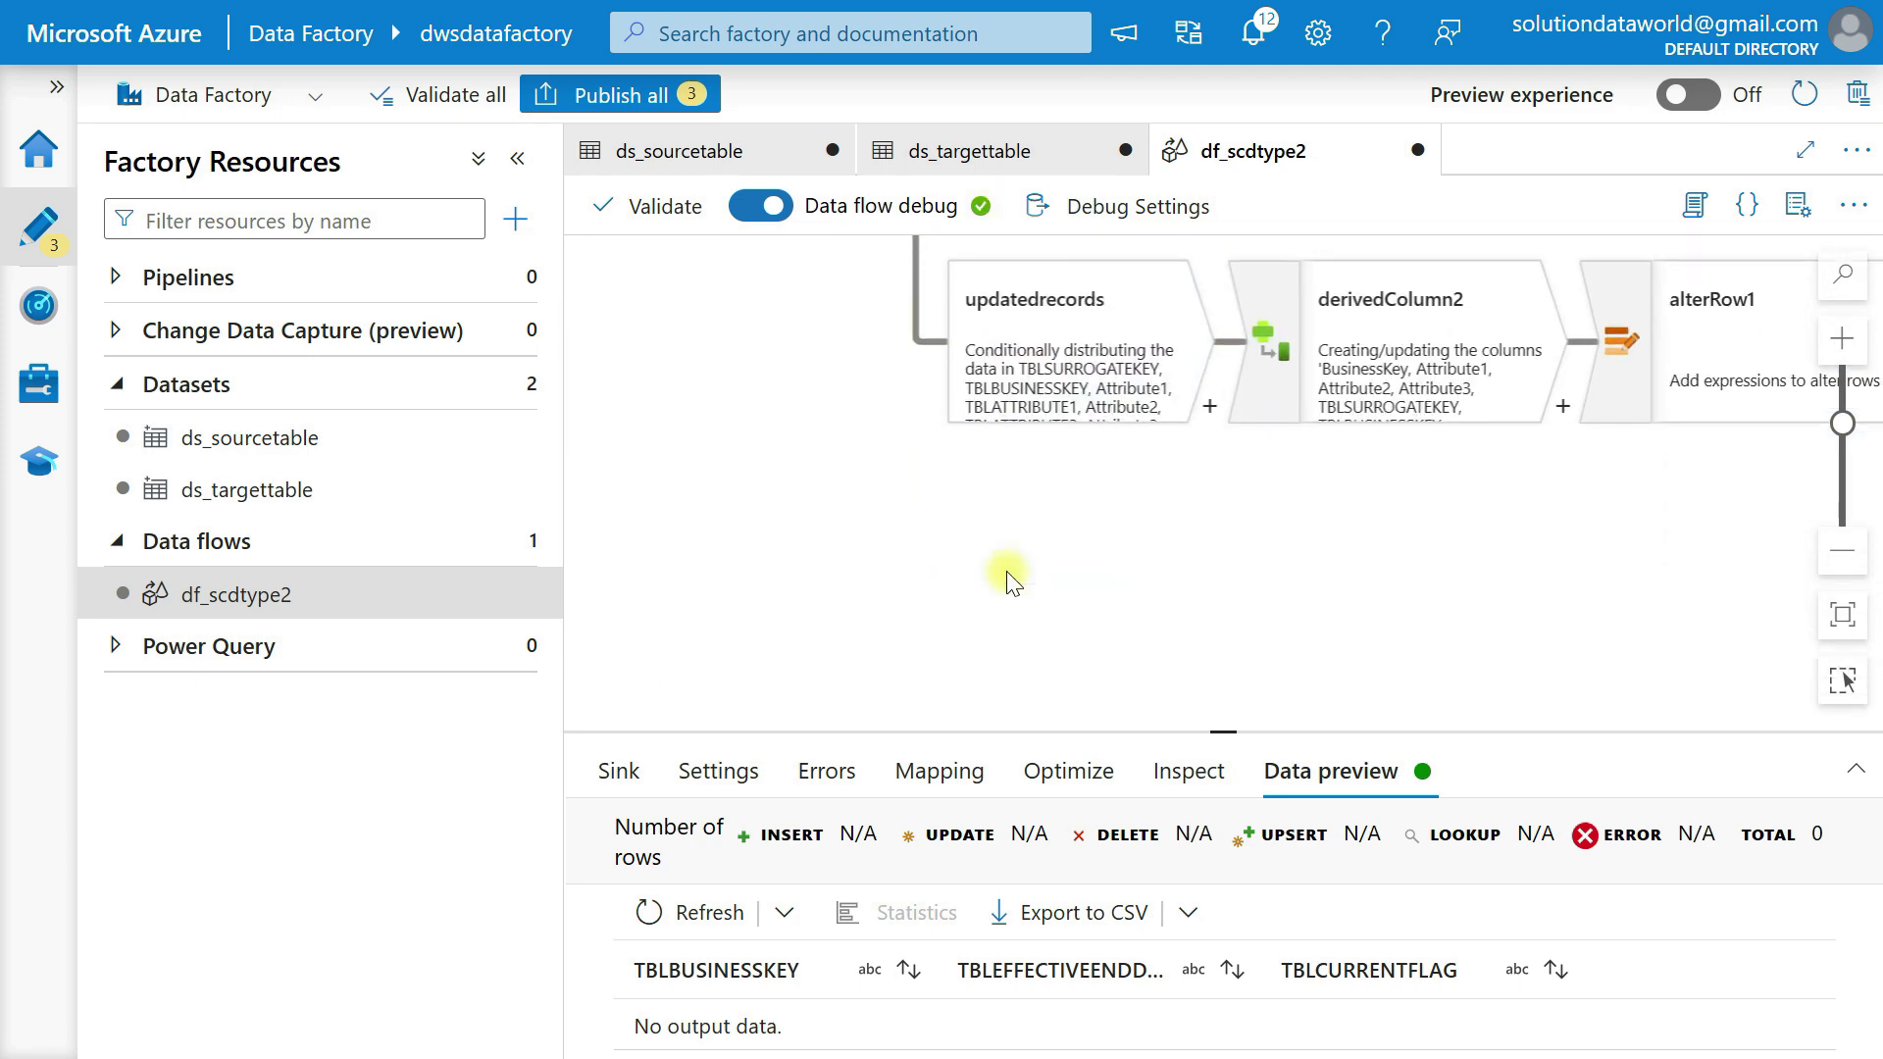
{"action": "left_click", "coordinate": [1211, 407]}
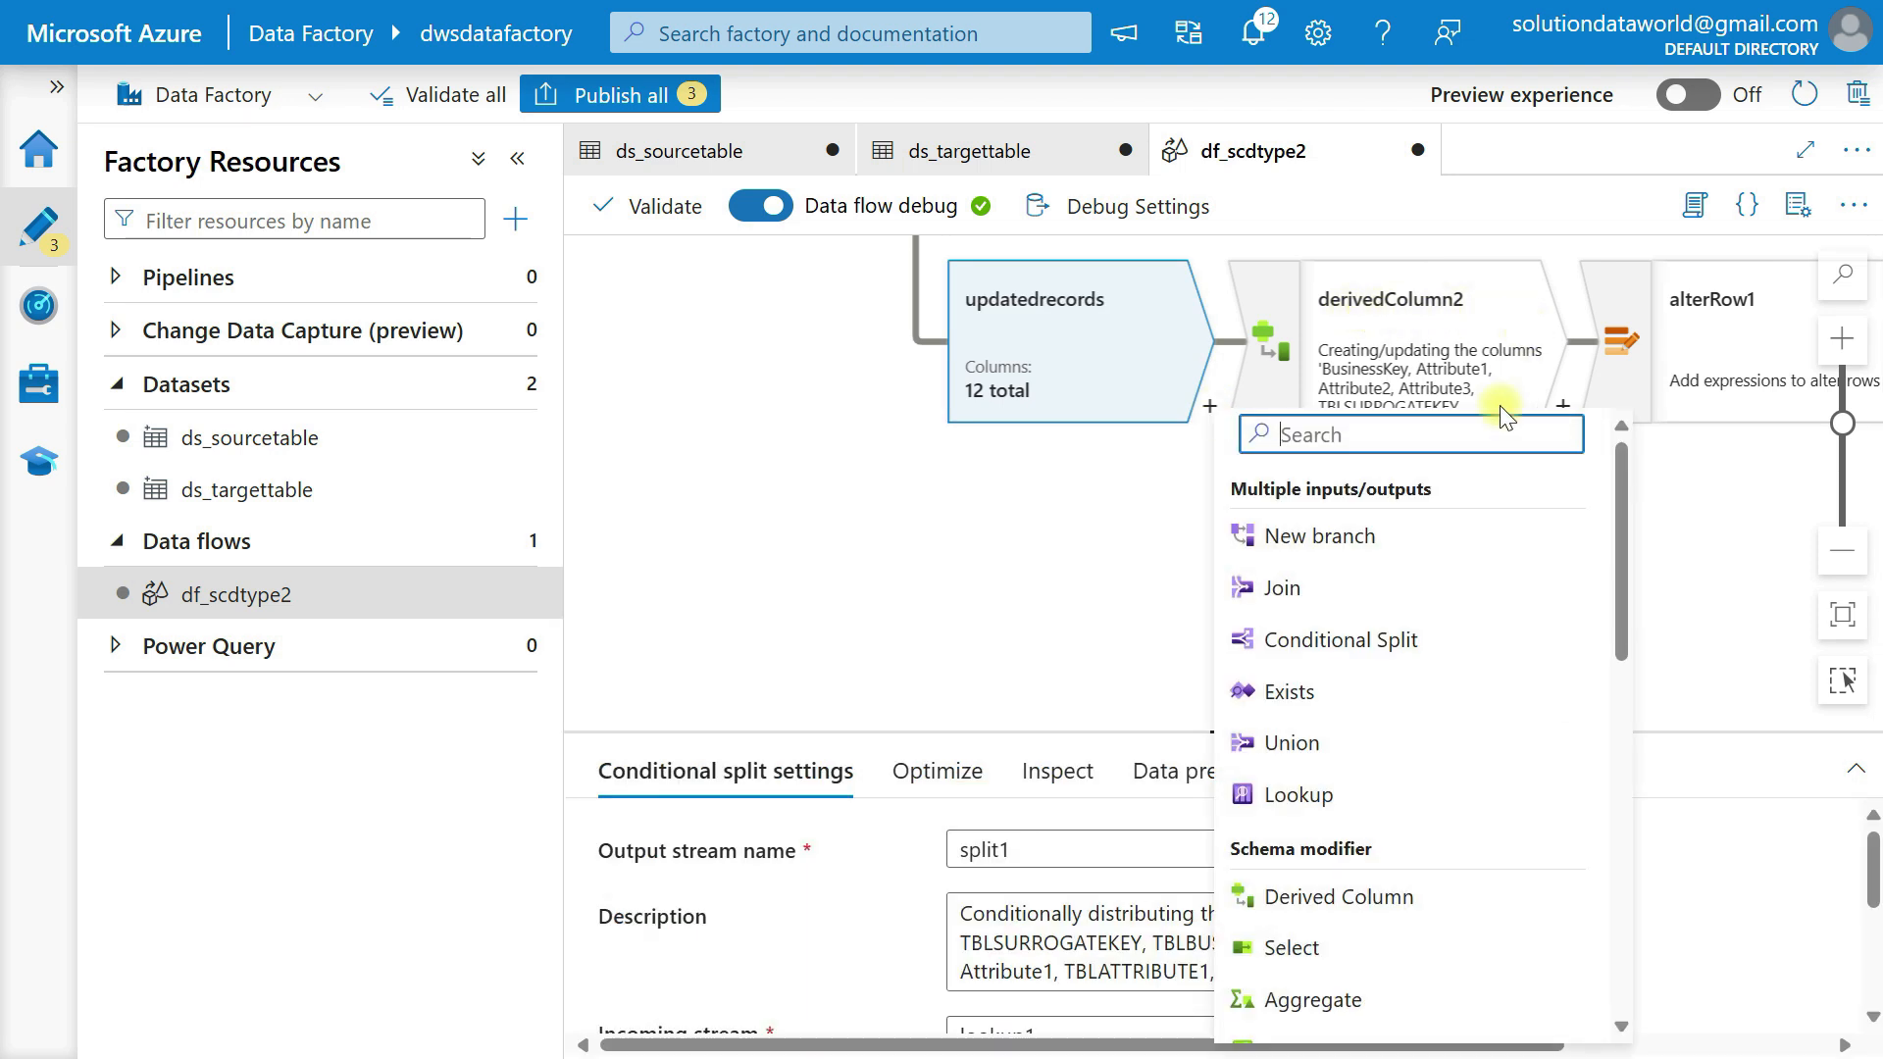
{"action": "left_click", "coordinate": [1313, 555]}
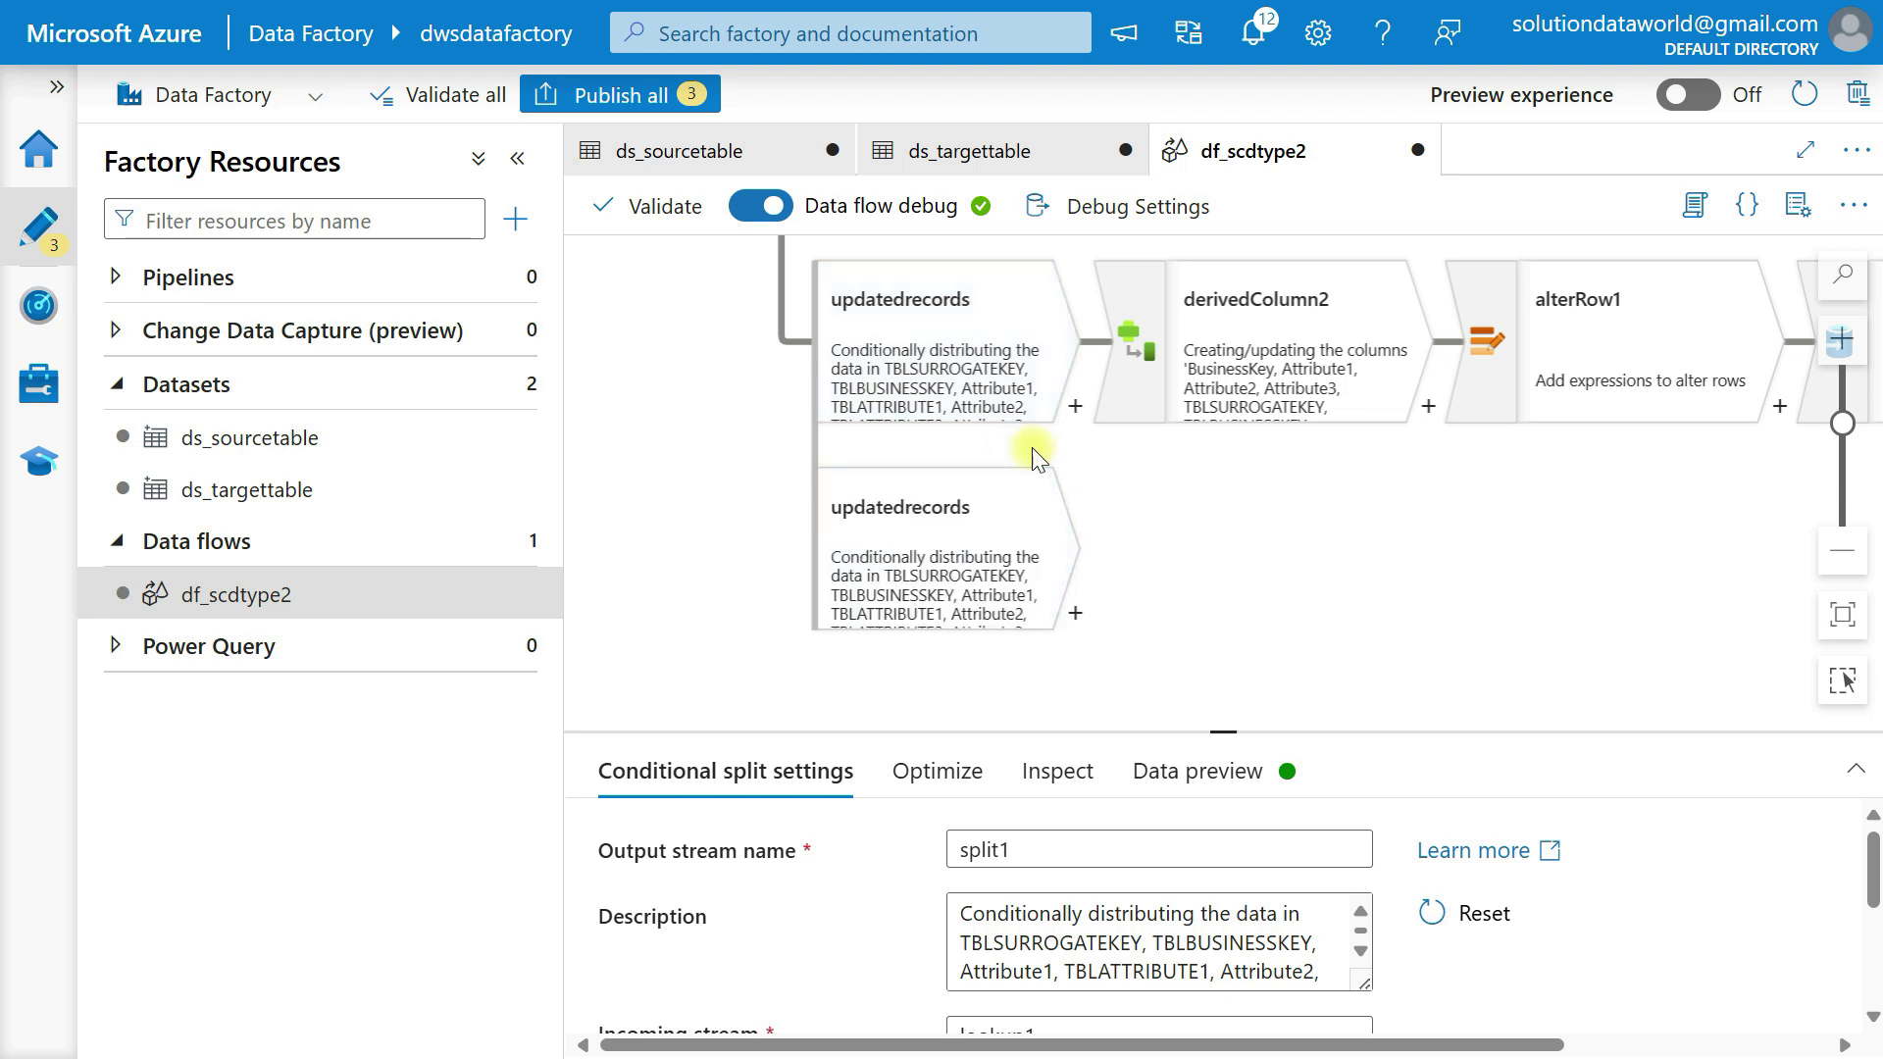
Add a Derived Column transformation to the new updatedrecords branch.
{"action": "left_click", "coordinate": [1074, 616]}
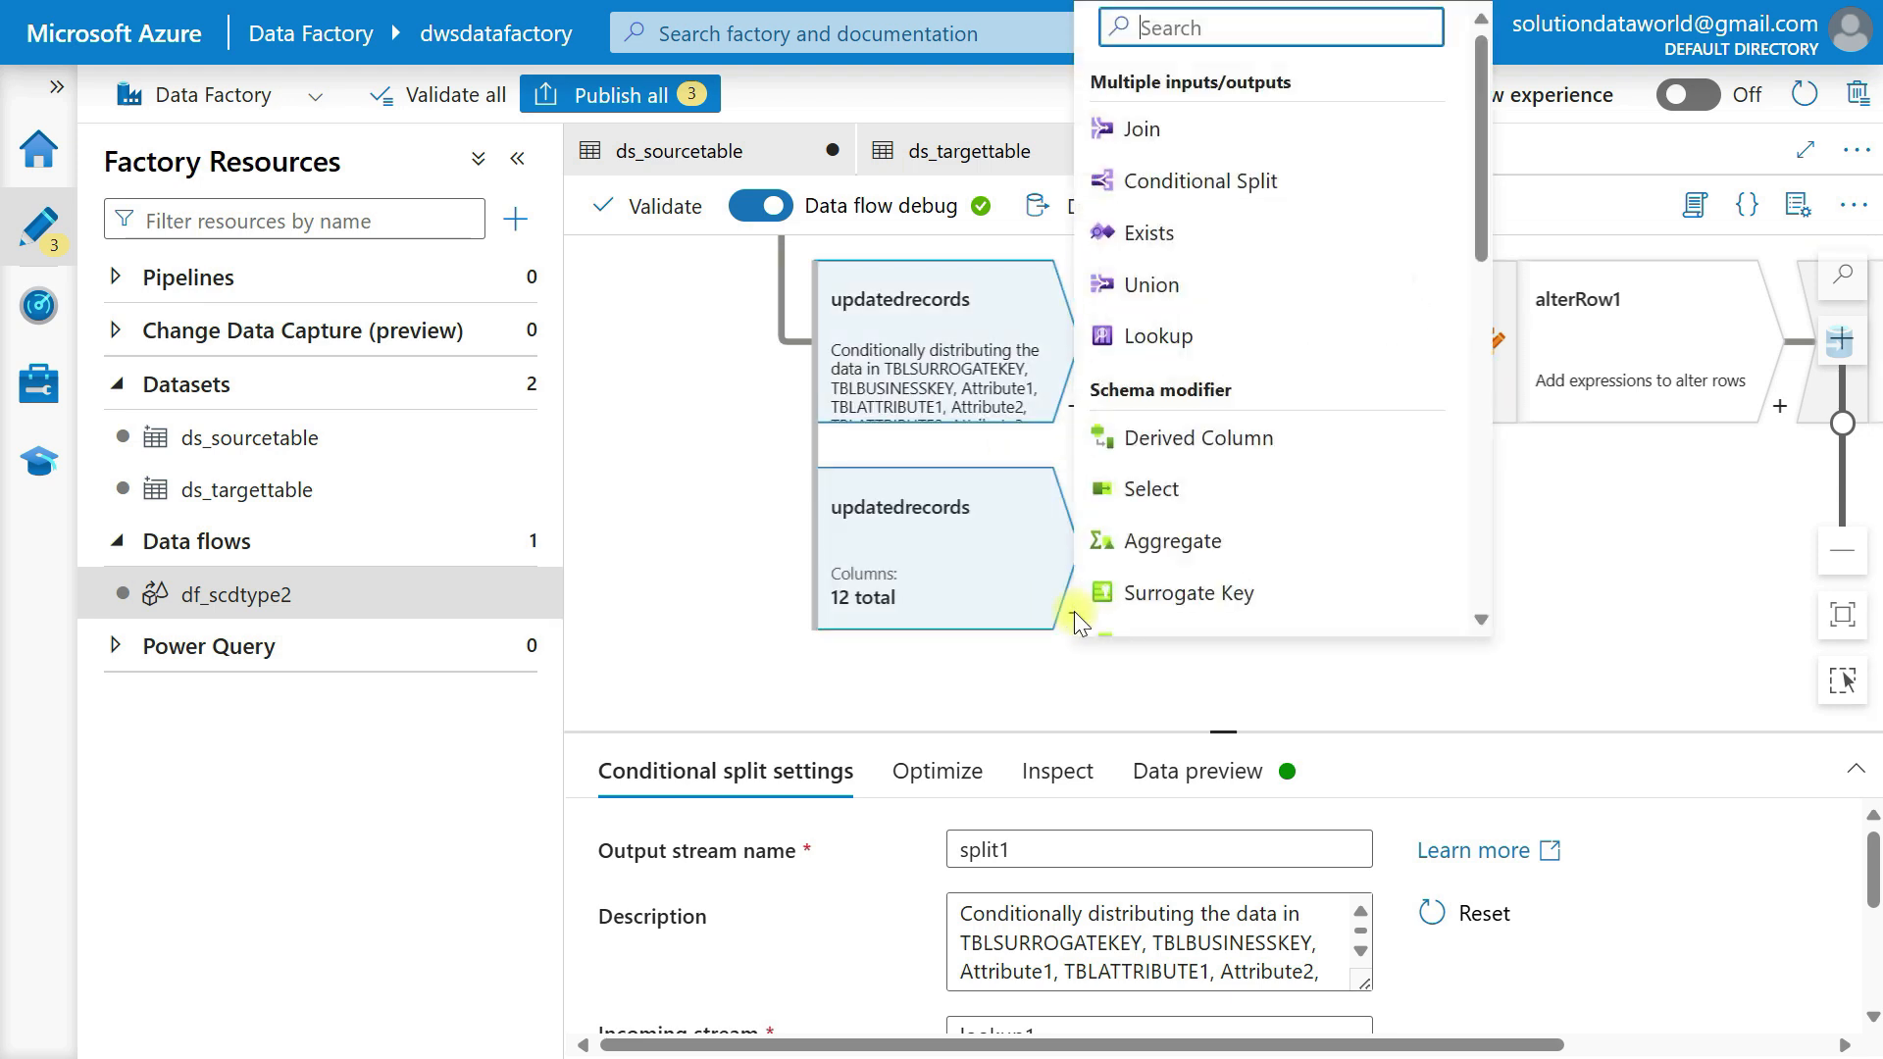
{"action": "left_click", "coordinate": [1181, 468]}
{"action": "left_click_drag", "start_coordinate": [1284, 359], "coordinate": [1202, 447]}
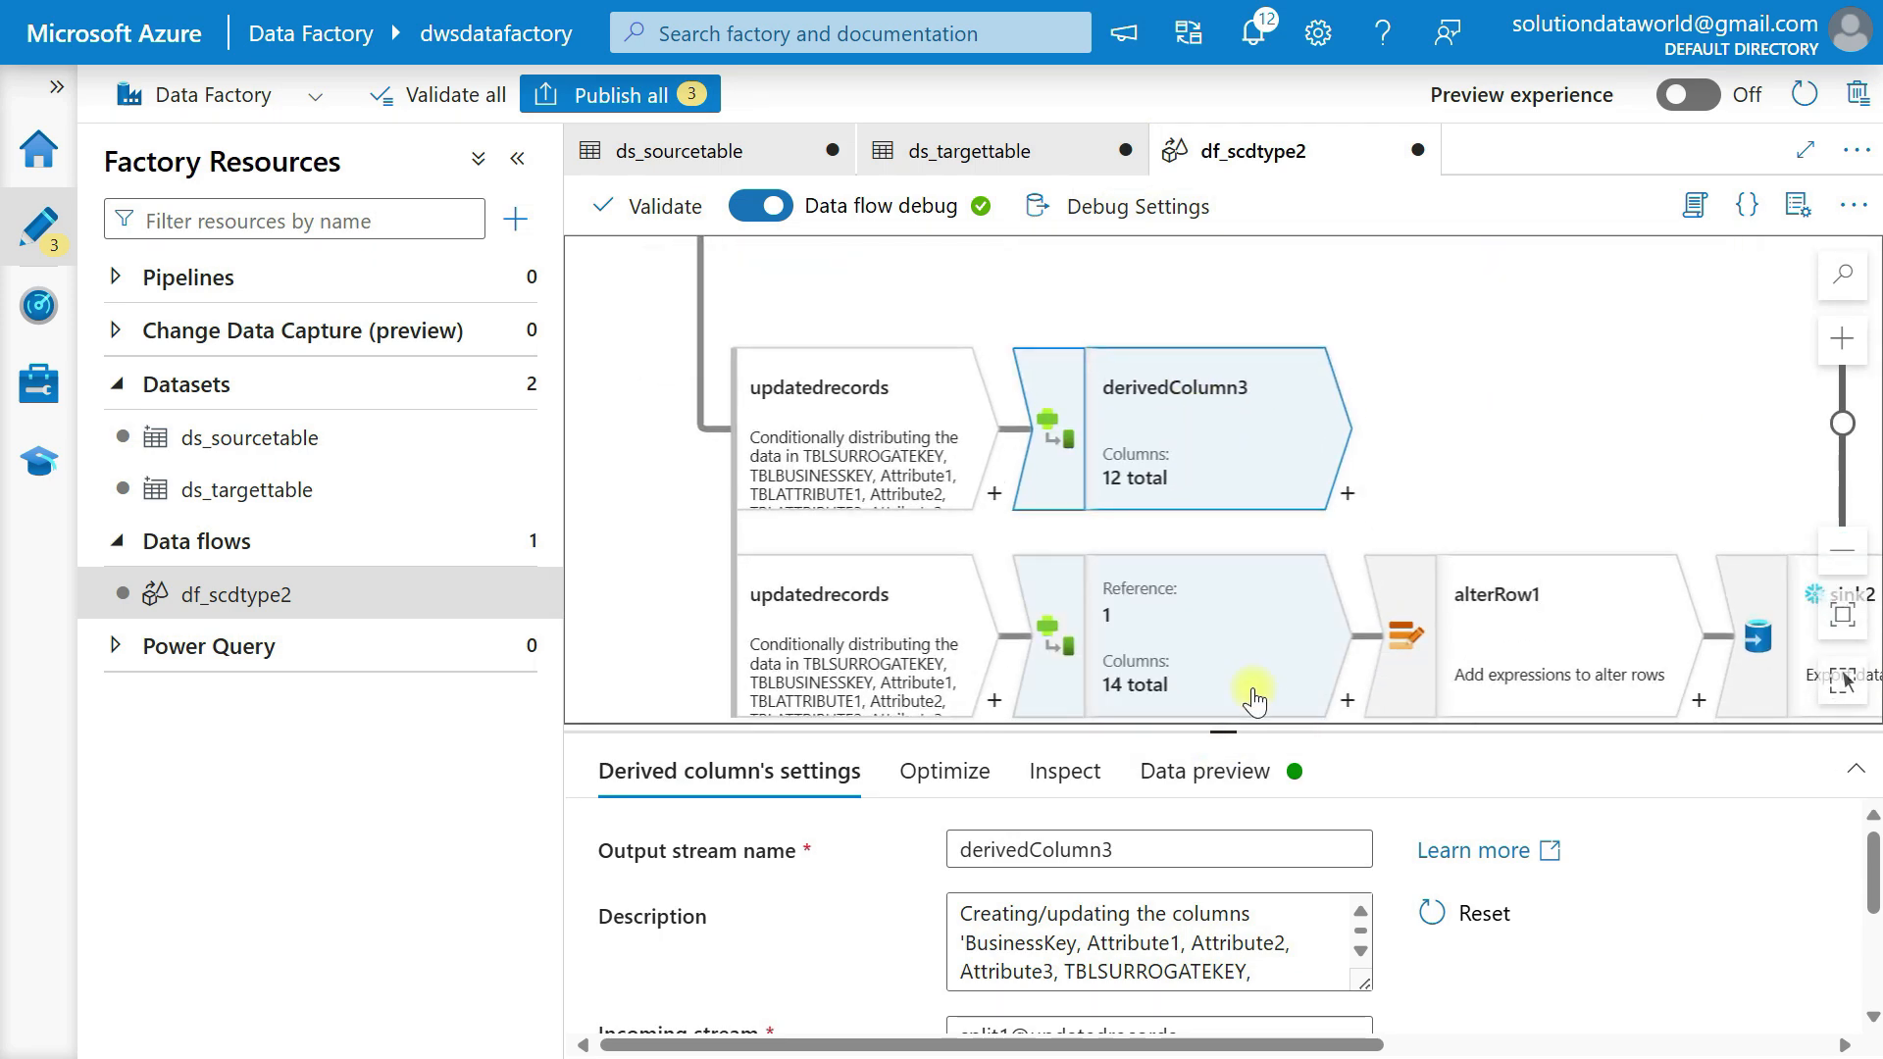
Define the column DrvEffectiveStartDate in derivedColumn3 with the expression currentDate().
{"action": "left_click_drag", "start_coordinate": [1223, 731], "coordinate": [1238, 460]}
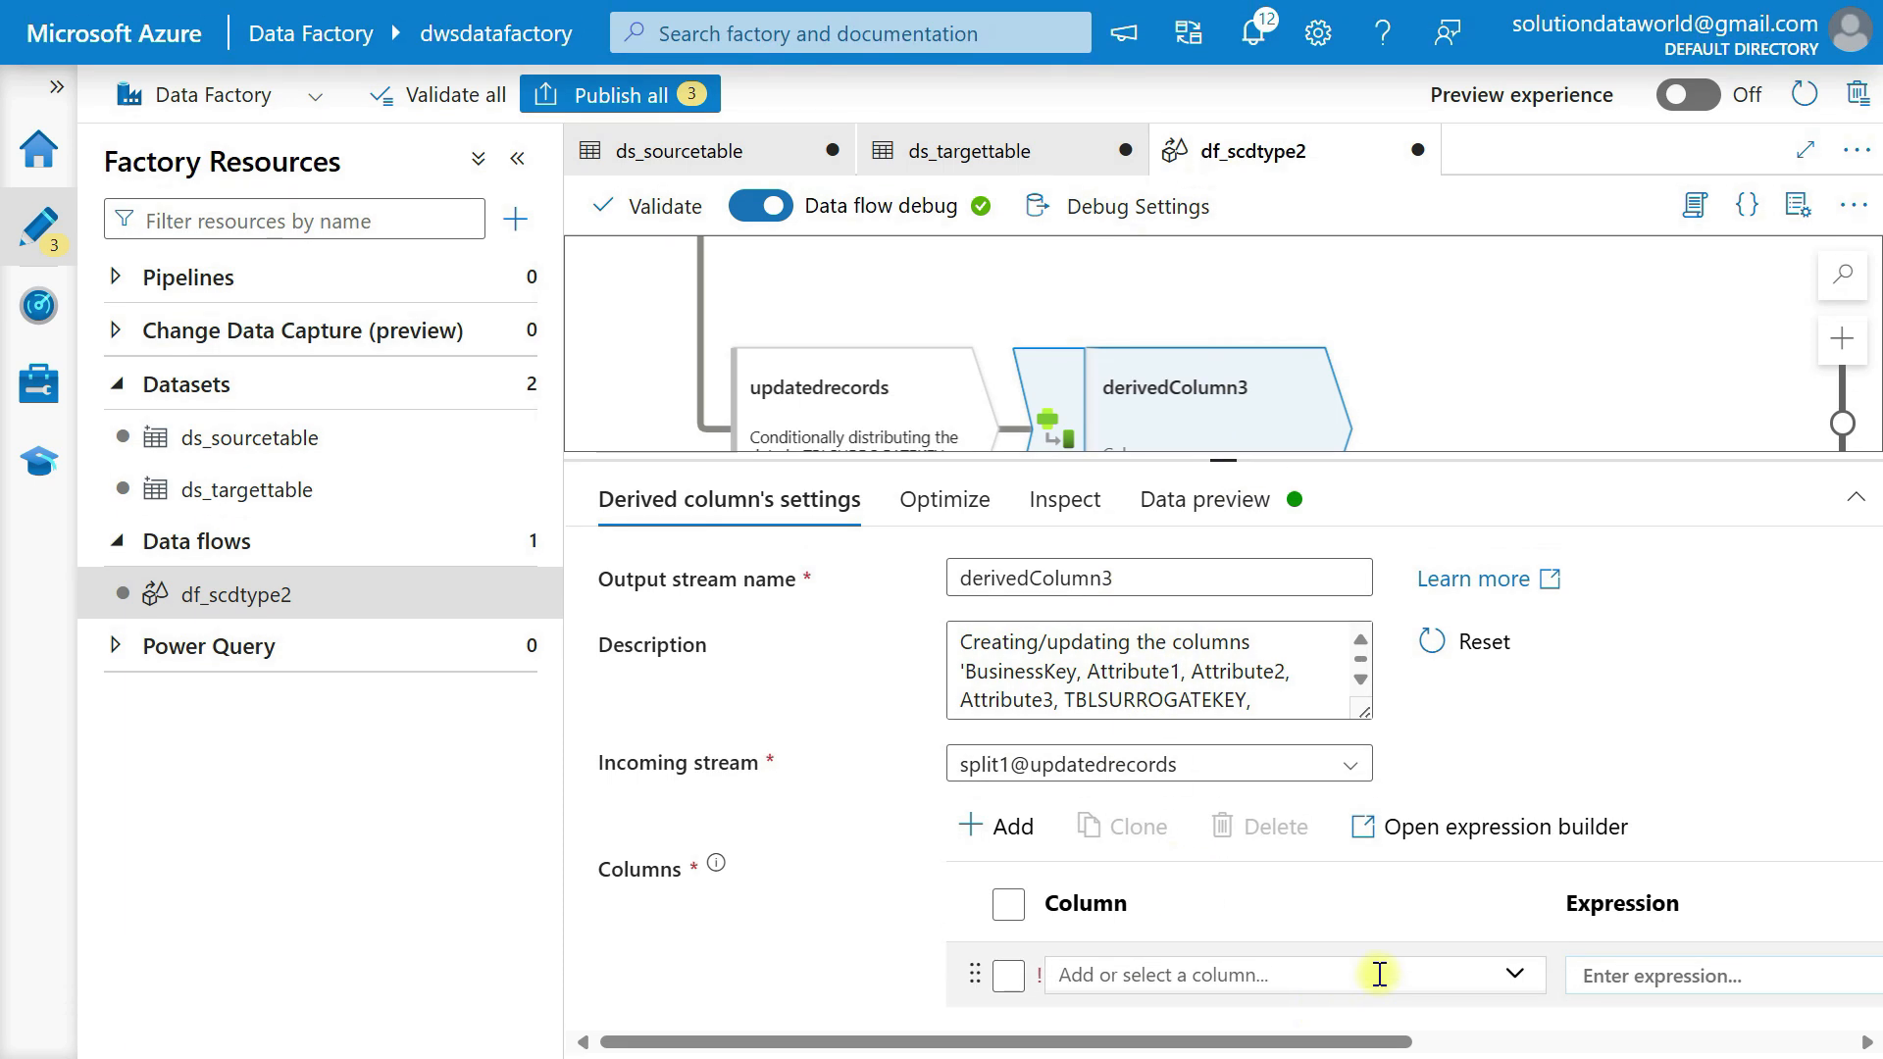
{"action": "scroll", "coordinate": [1374, 973], "scroll_direction": "right", "scroll_amount": 5}
{"action": "left_click", "coordinate": [1334, 971]}
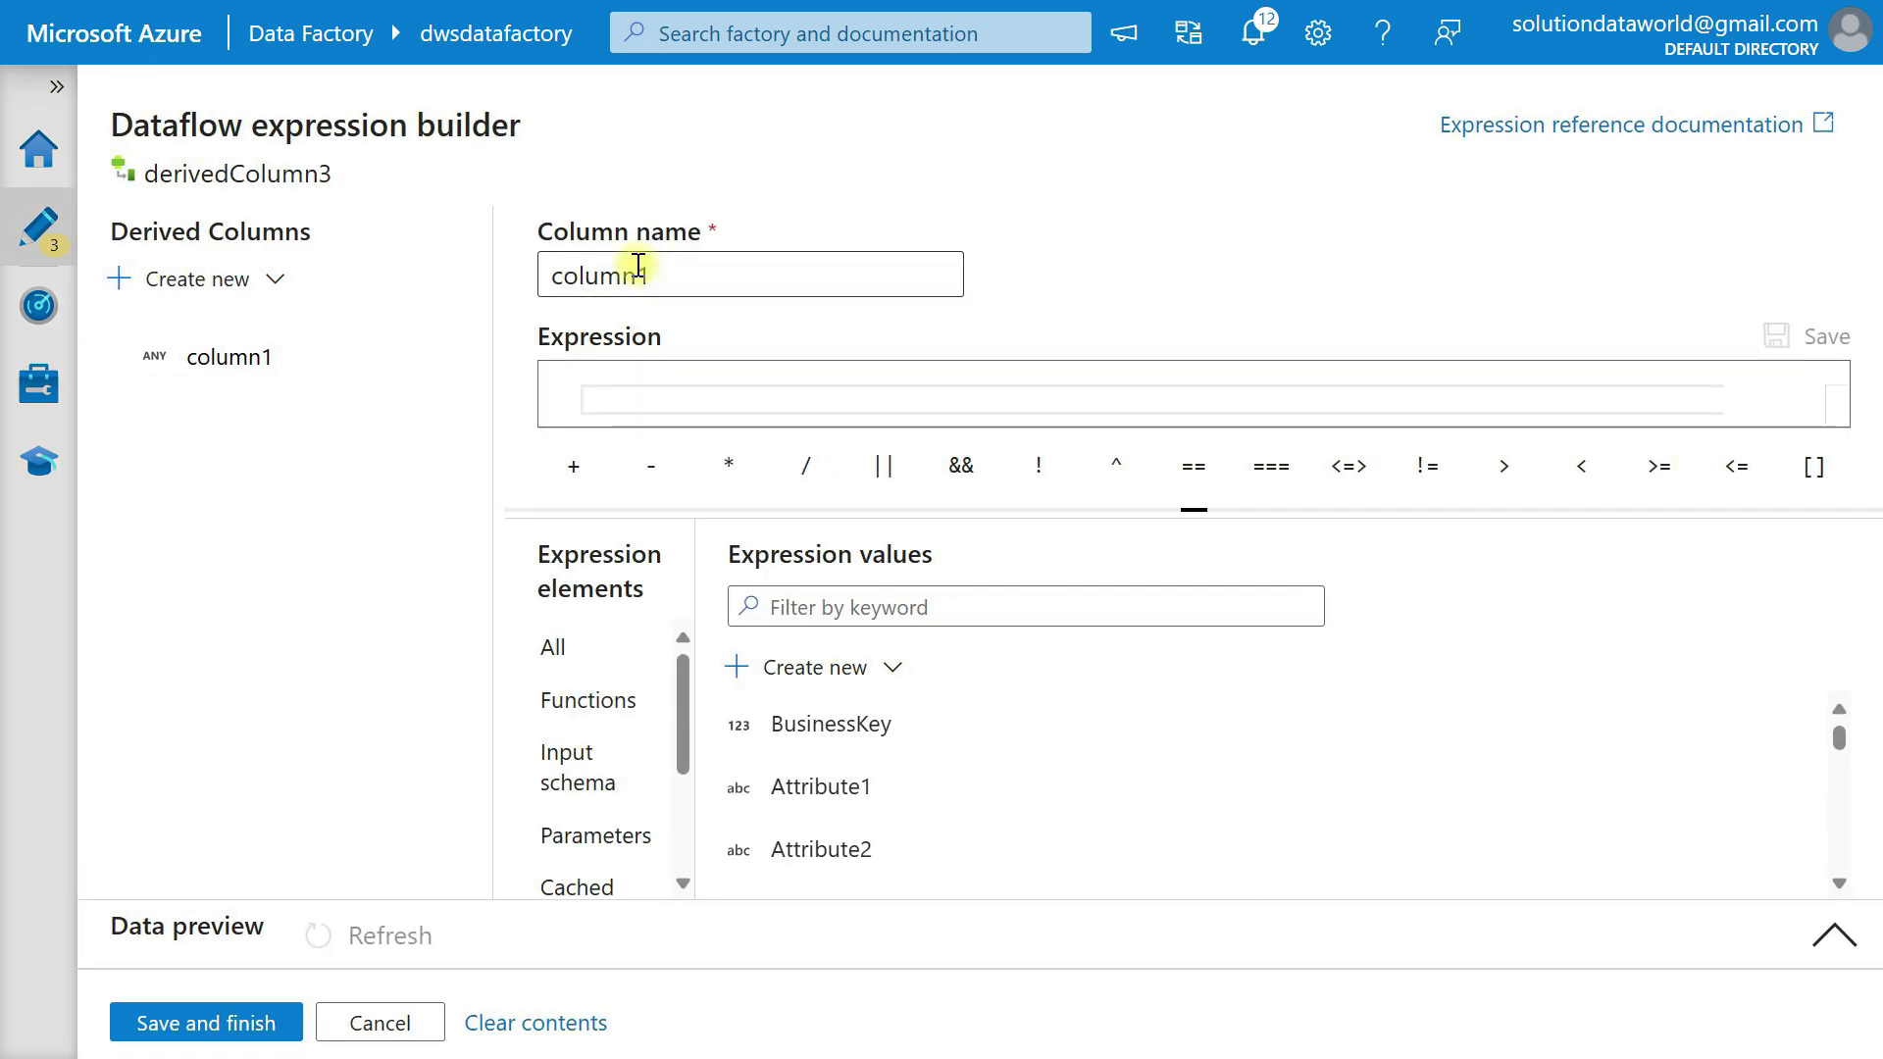
{"action": "left_click_drag", "start_coordinate": [672, 278], "coordinate": [501, 246]}
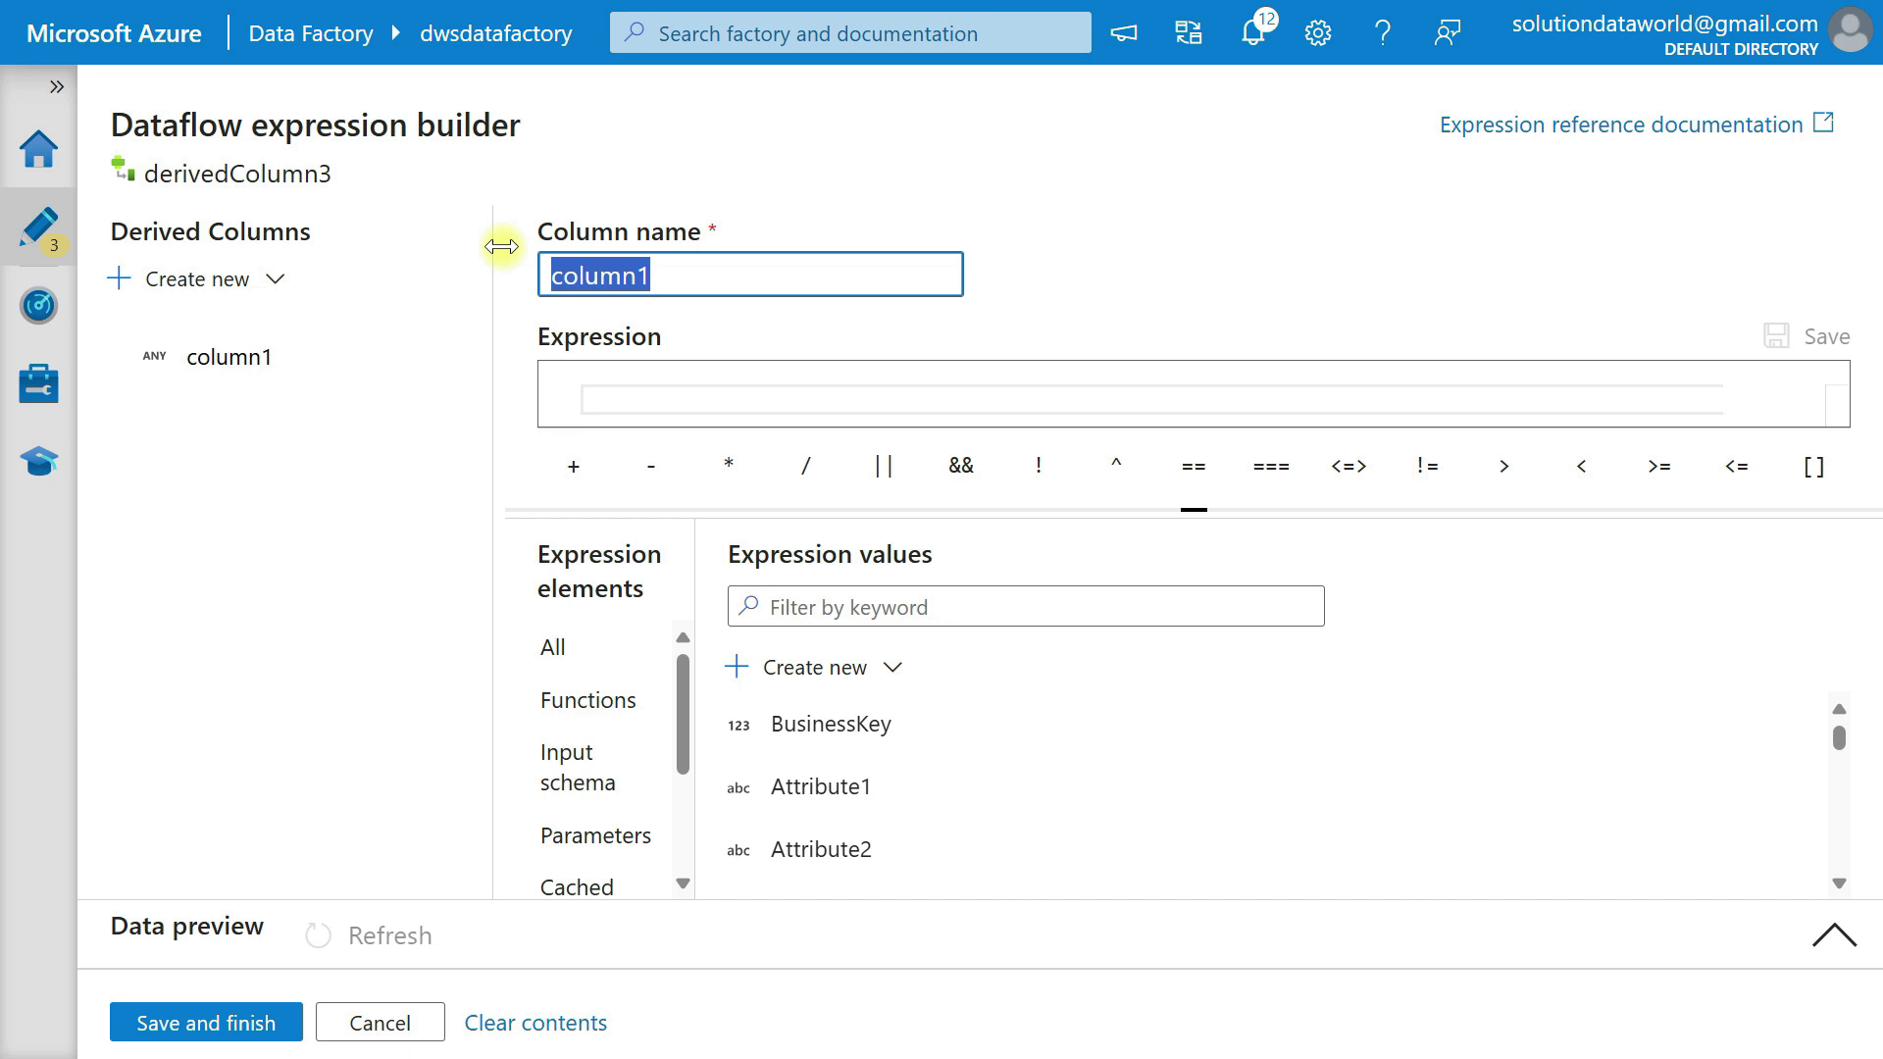
{"action": "type", "text": "DrvEffectiveSt"}
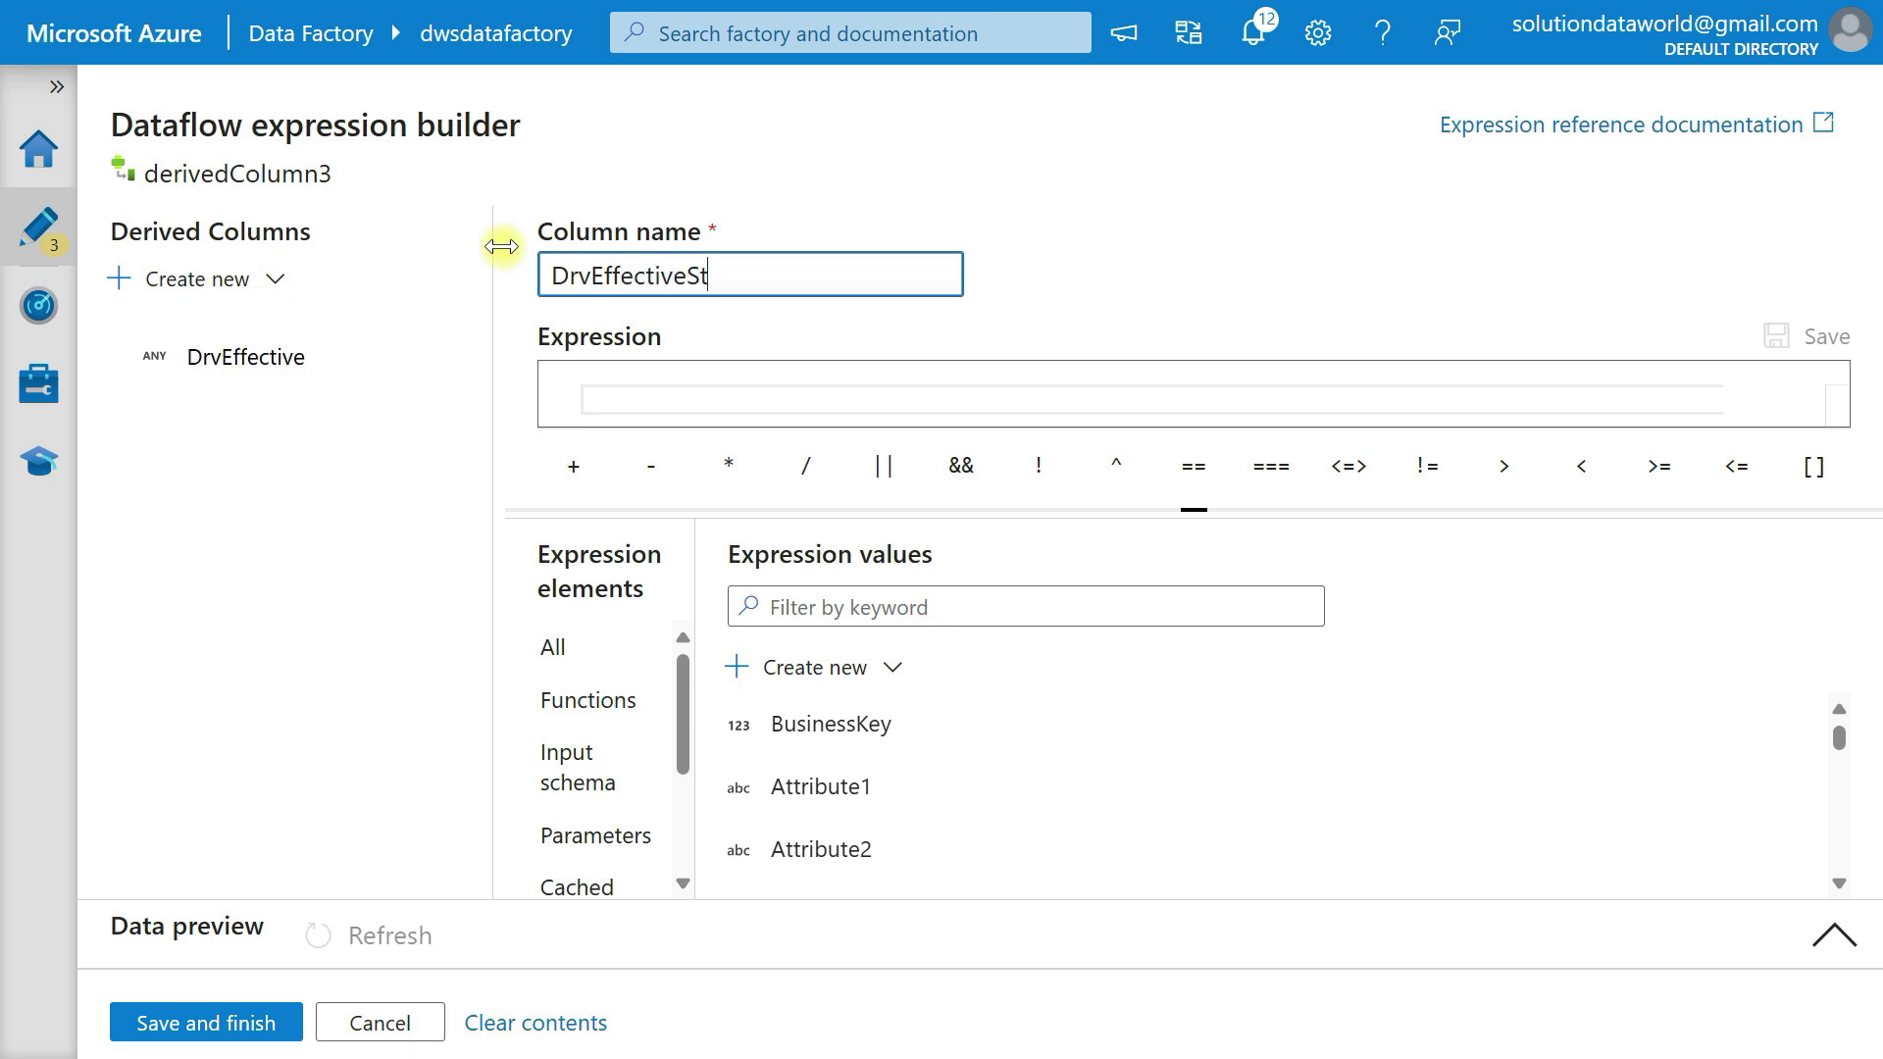
{"action": "type", "text": "artDate"}
{"action": "key", "text": "Tab"}
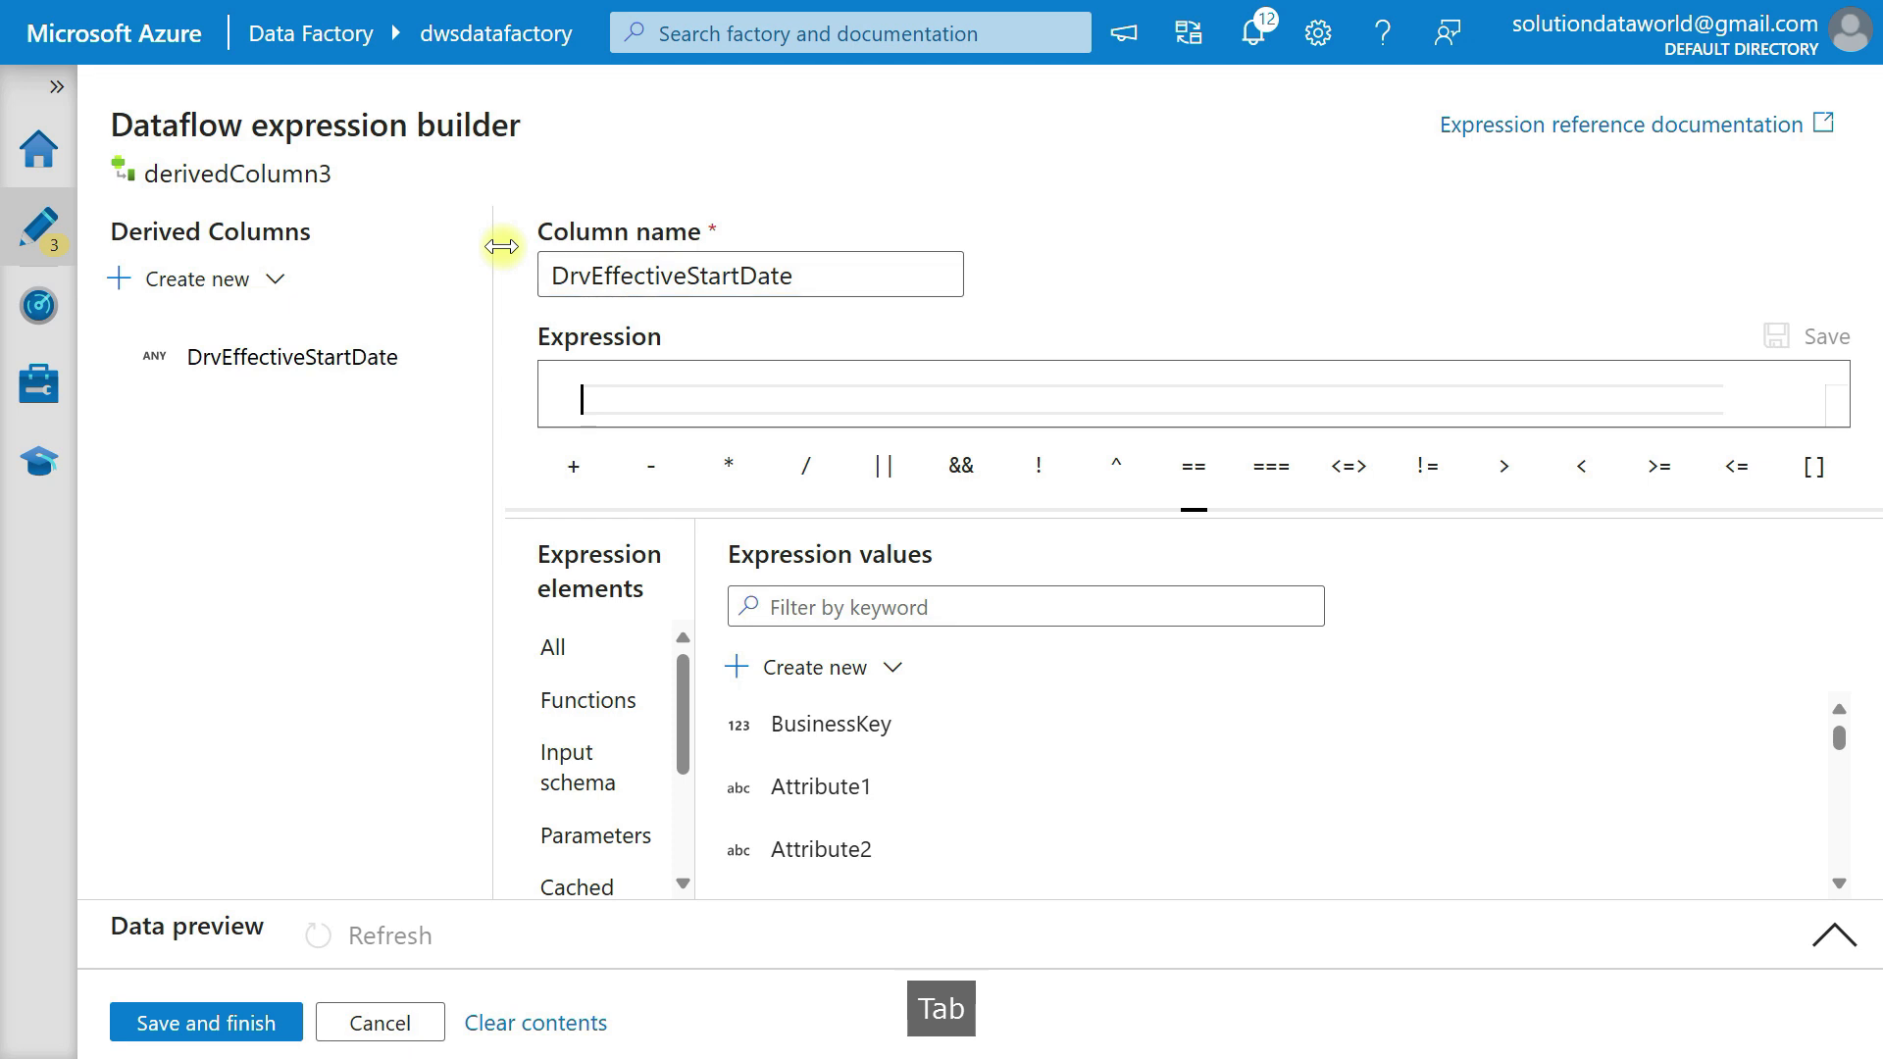
{"action": "type", "text": "Cur"}
{"action": "key", "text": "Tab"}
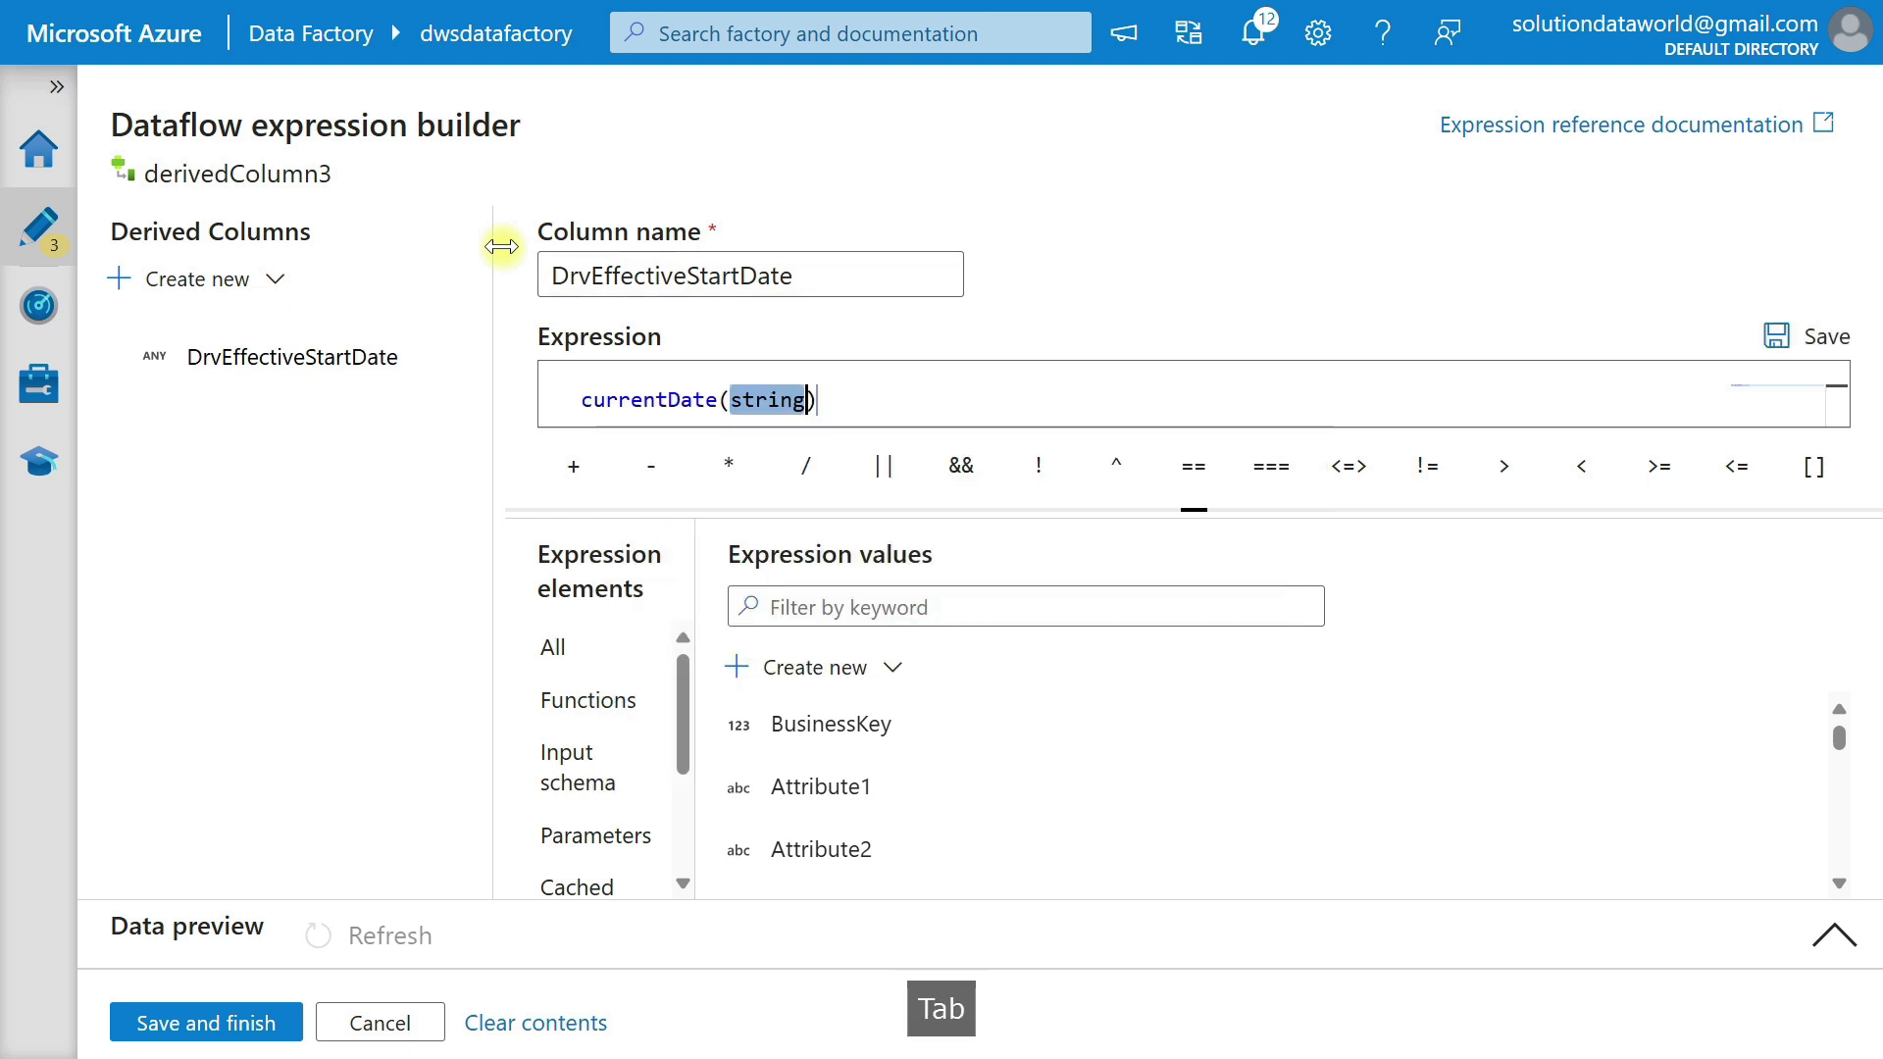
{"action": "key", "text": "Delete"}
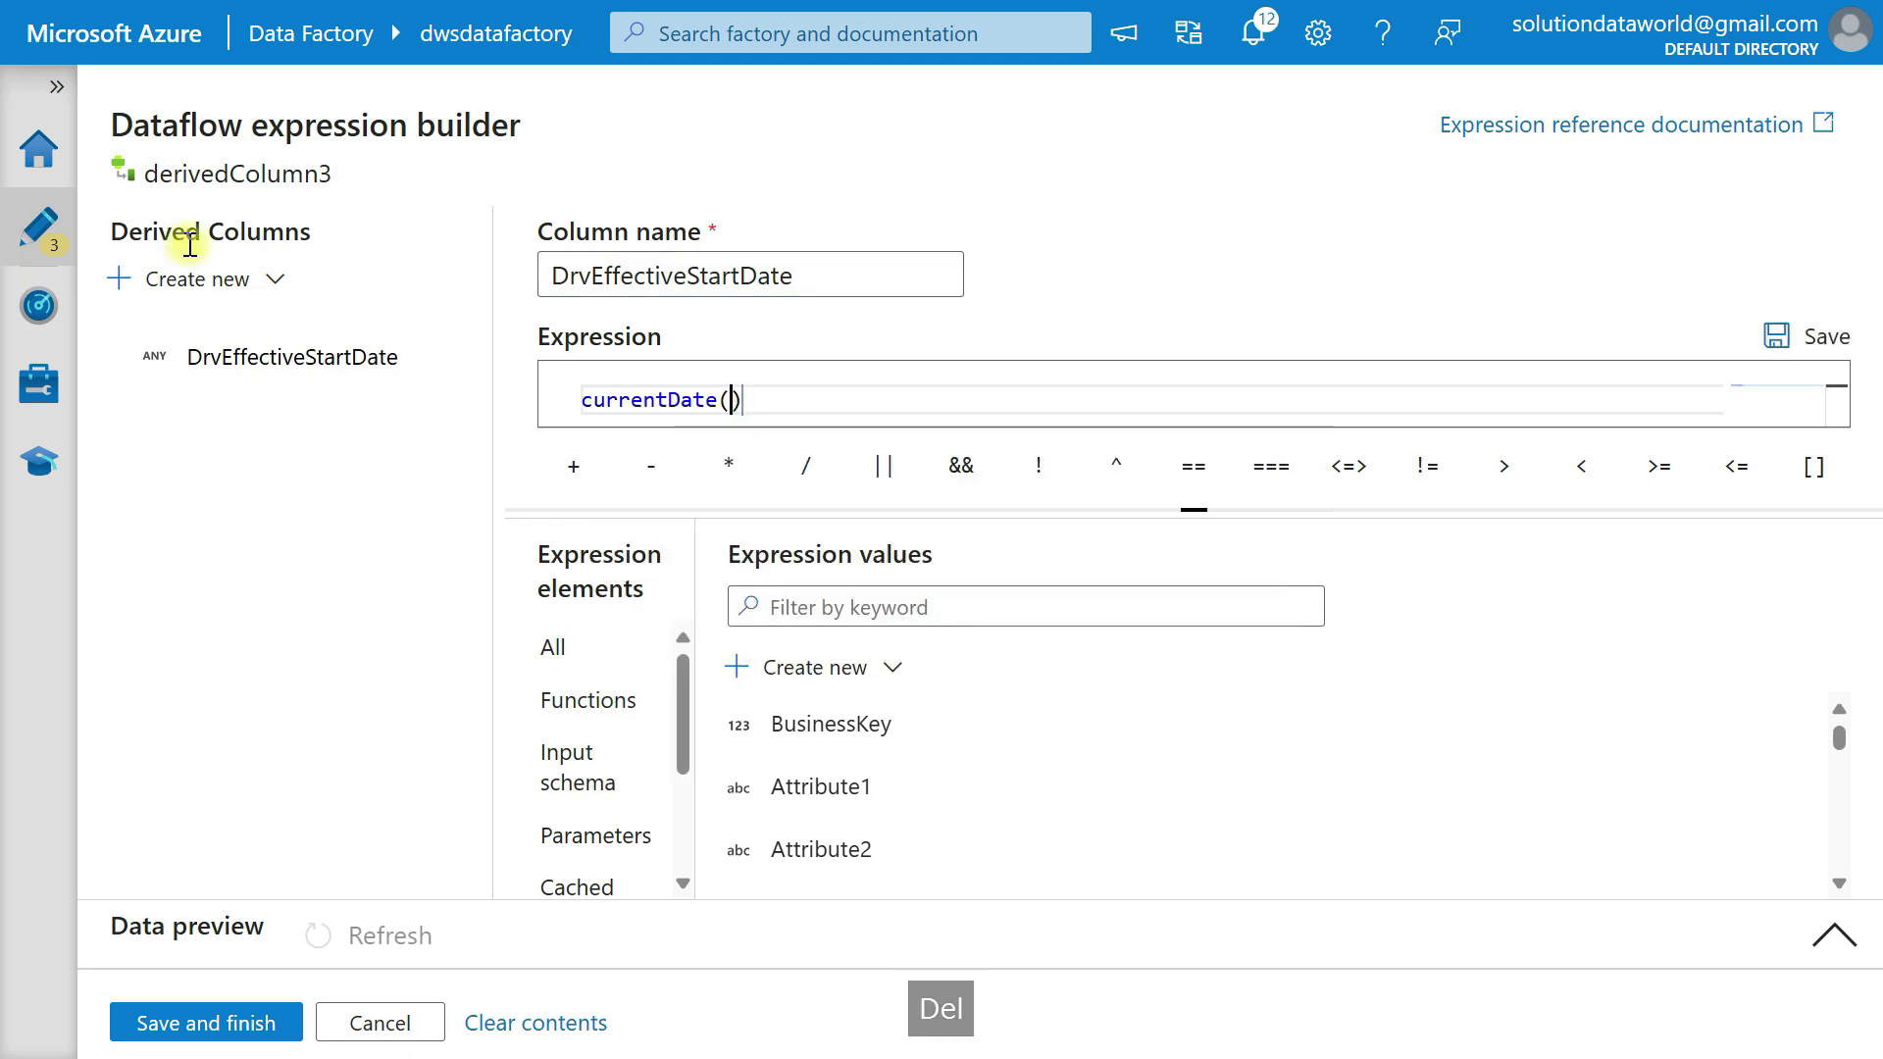
Create a second derived column in derivedColumn3 and name it Drv_Effective_End_date.
{"action": "left_click", "coordinate": [196, 282]}
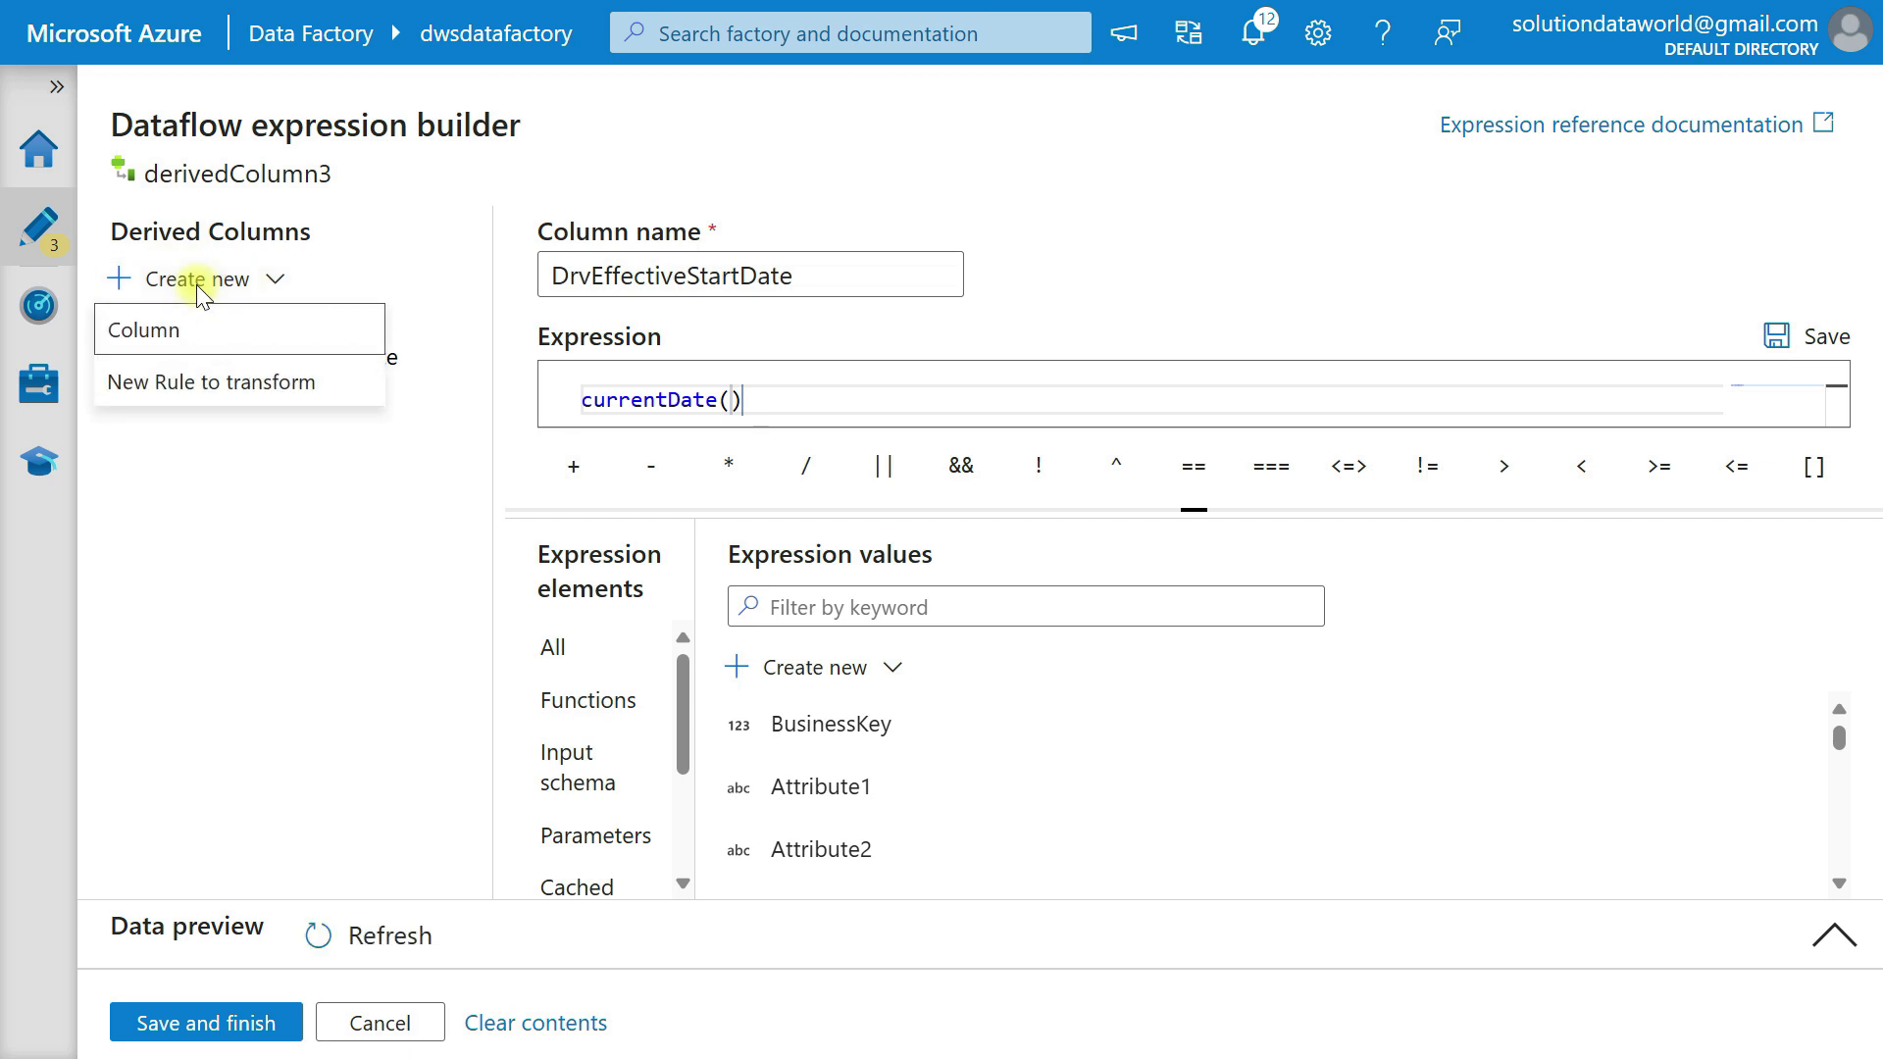
{"action": "left_click", "coordinate": [218, 348]}
{"action": "left_click_drag", "start_coordinate": [687, 281], "coordinate": [507, 272]}
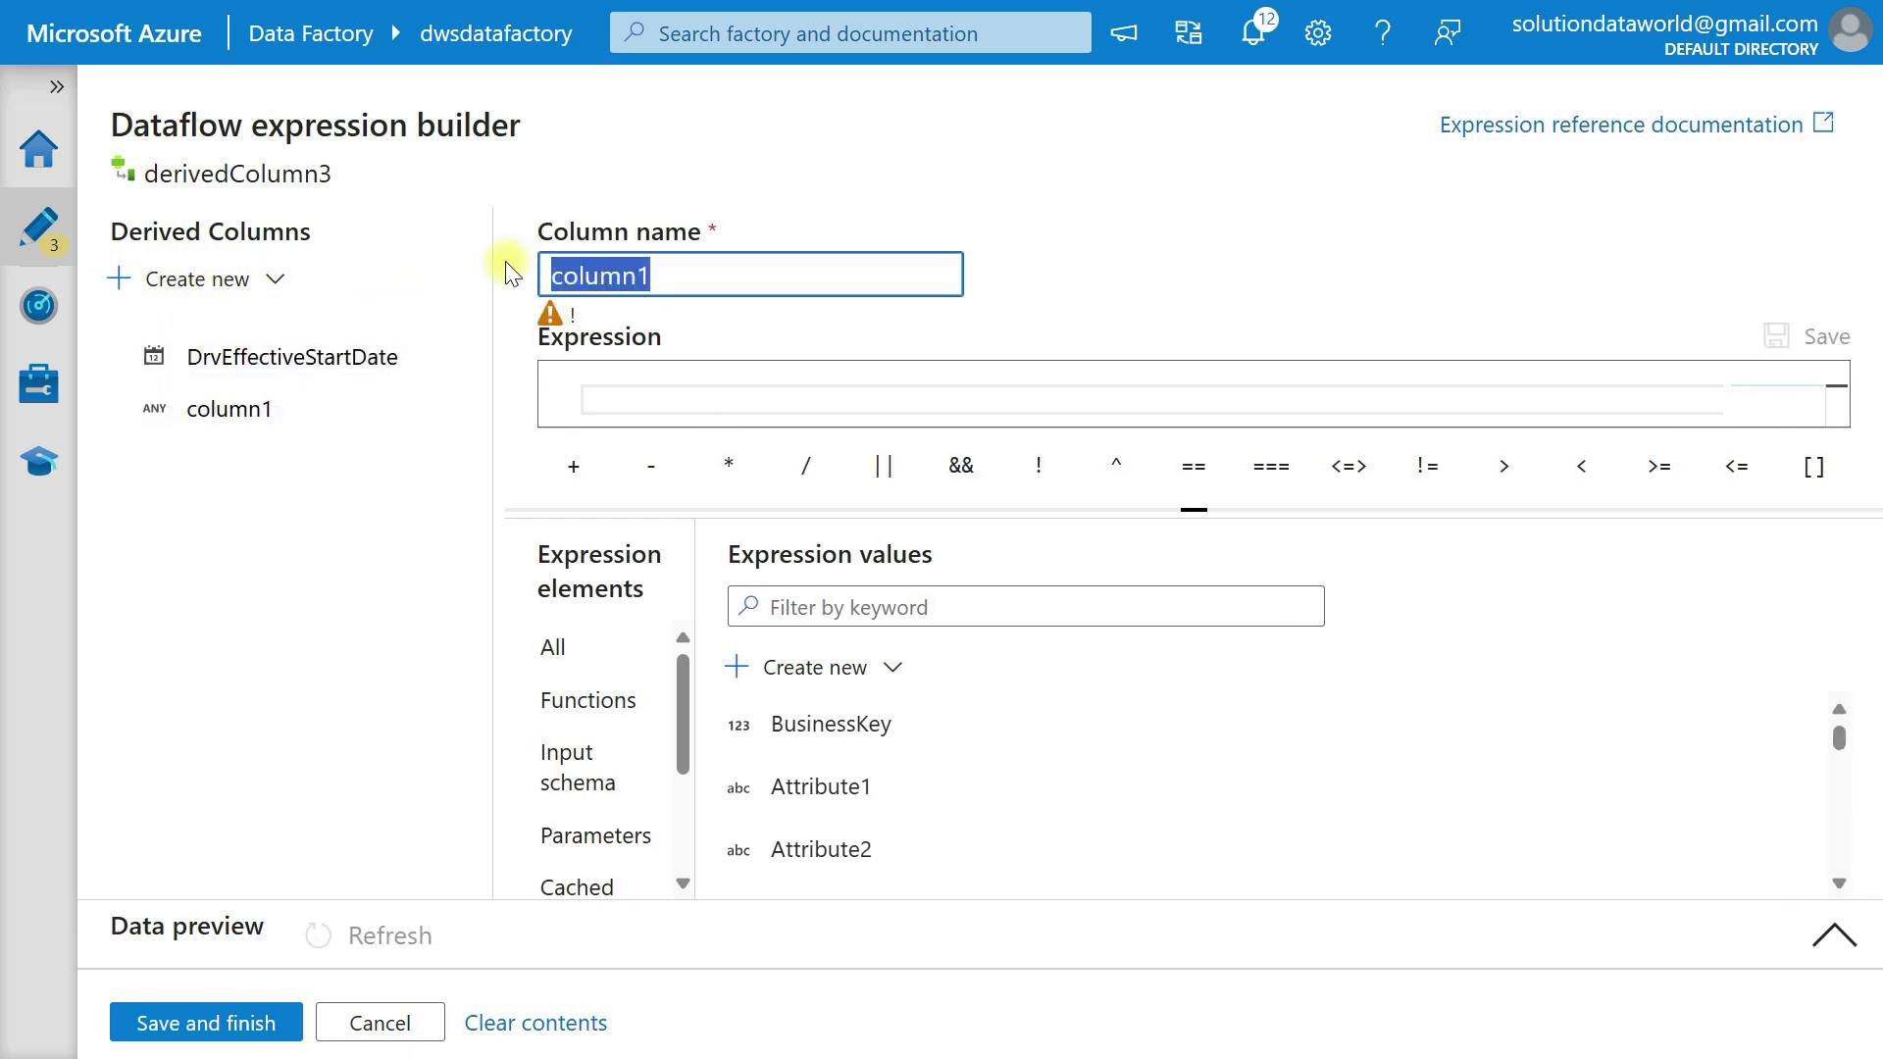
{"action": "type", "text": "Drv_Effective_End"}
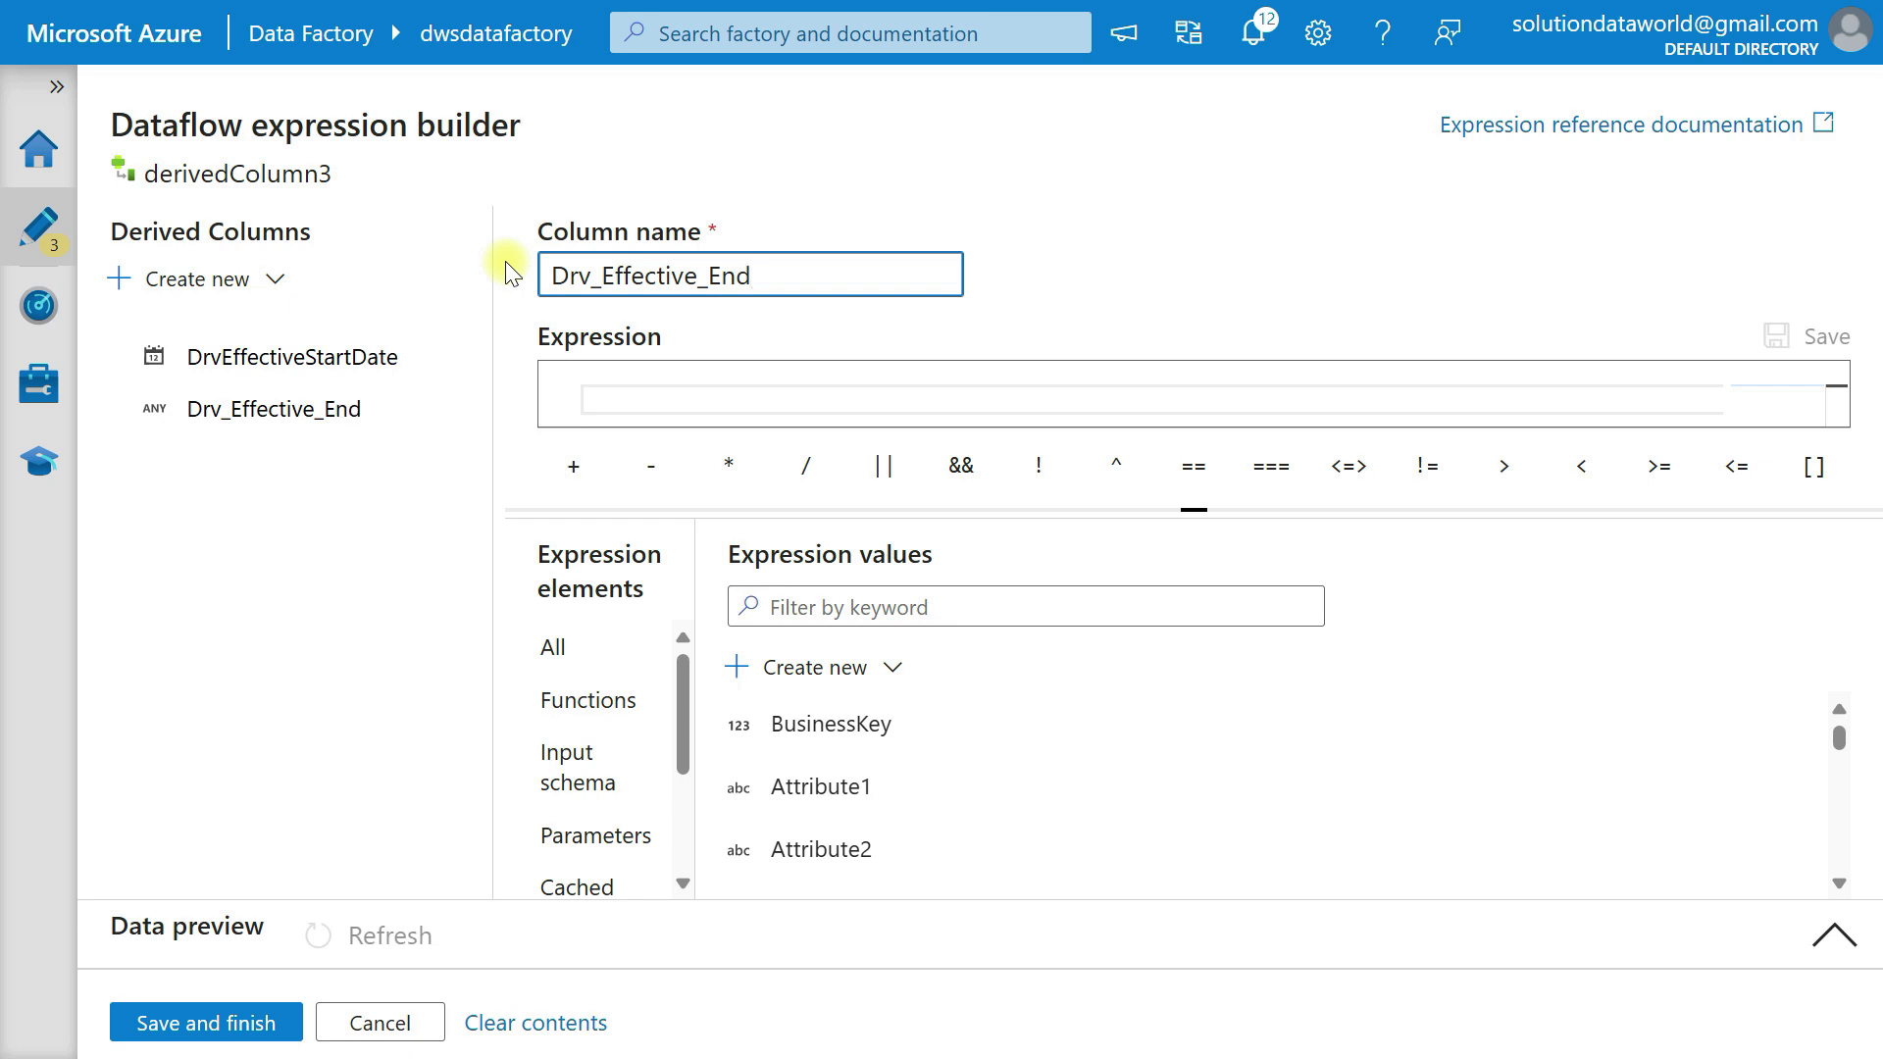
{"action": "type", "text": "e"}
{"action": "key", "text": "Tab"}
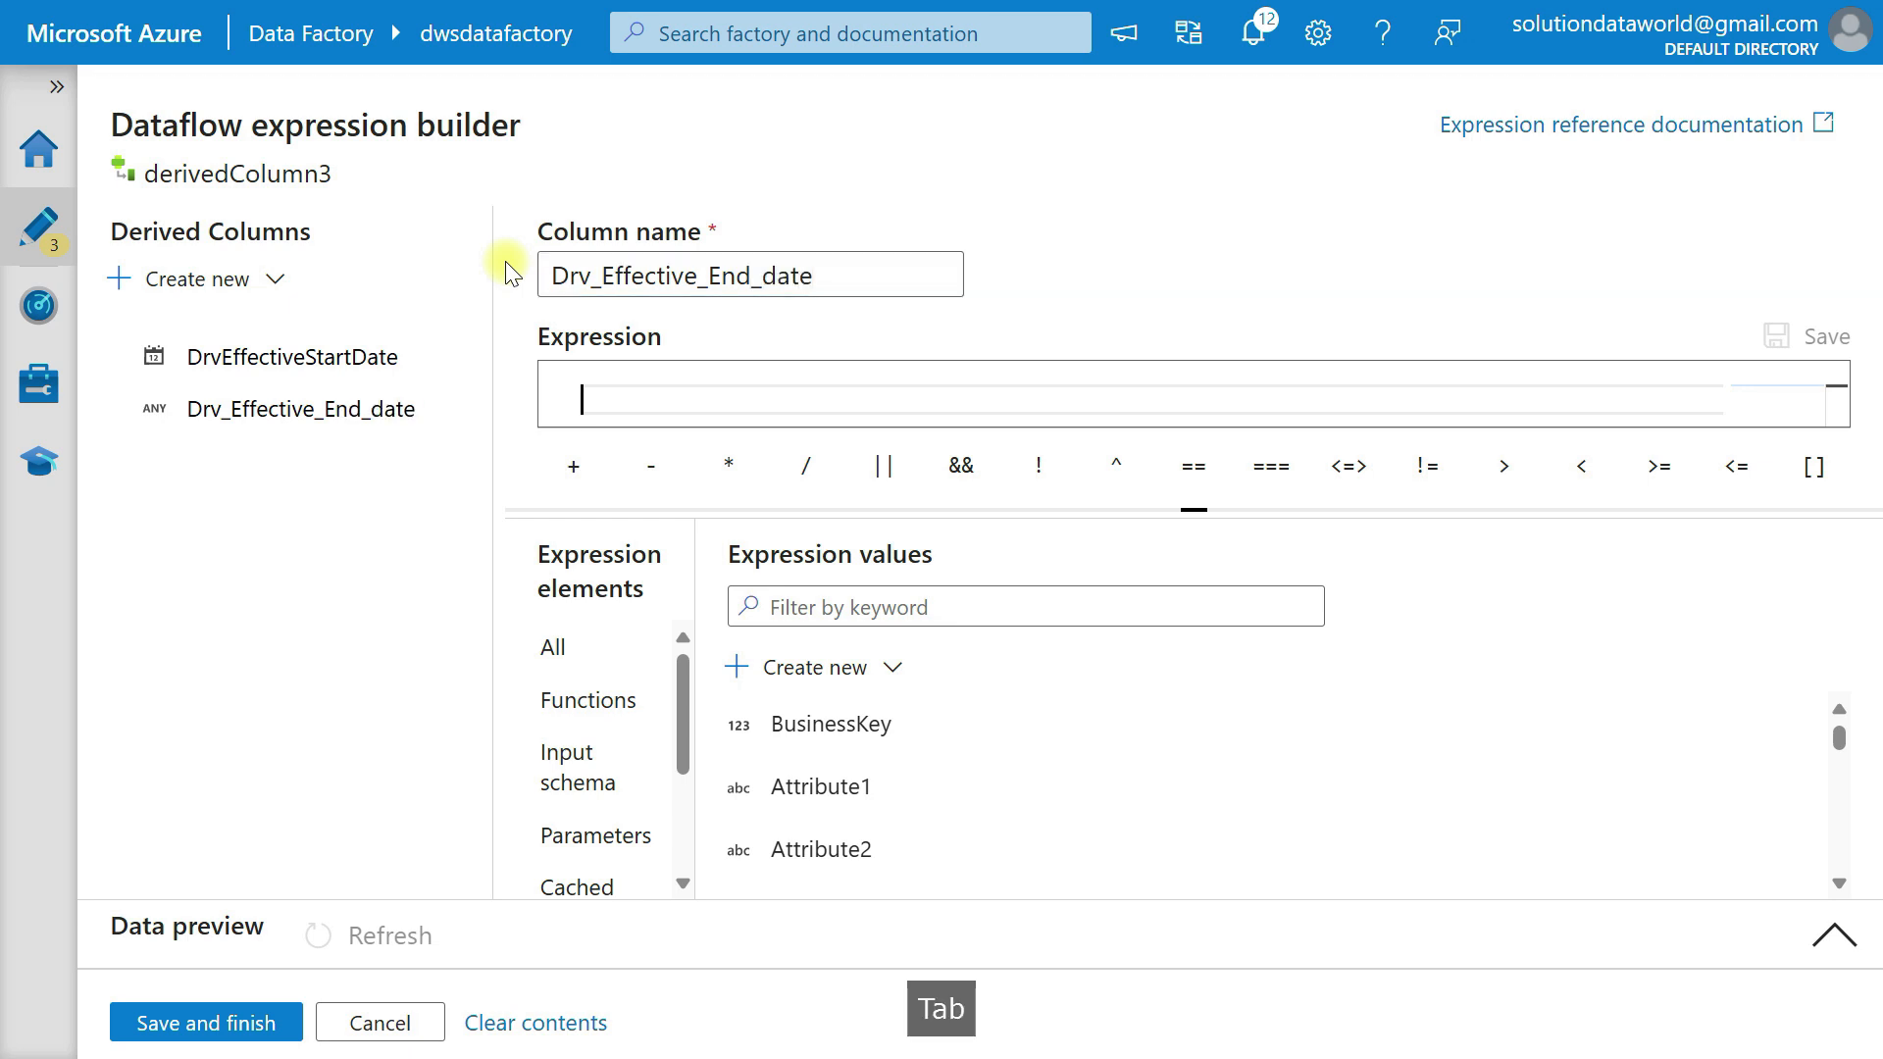
Set the Drv_Effective_End_date expression to toDate('9000-12-31', 'YYYY-mm-dd').
{"action": "type", "text": "toda"}
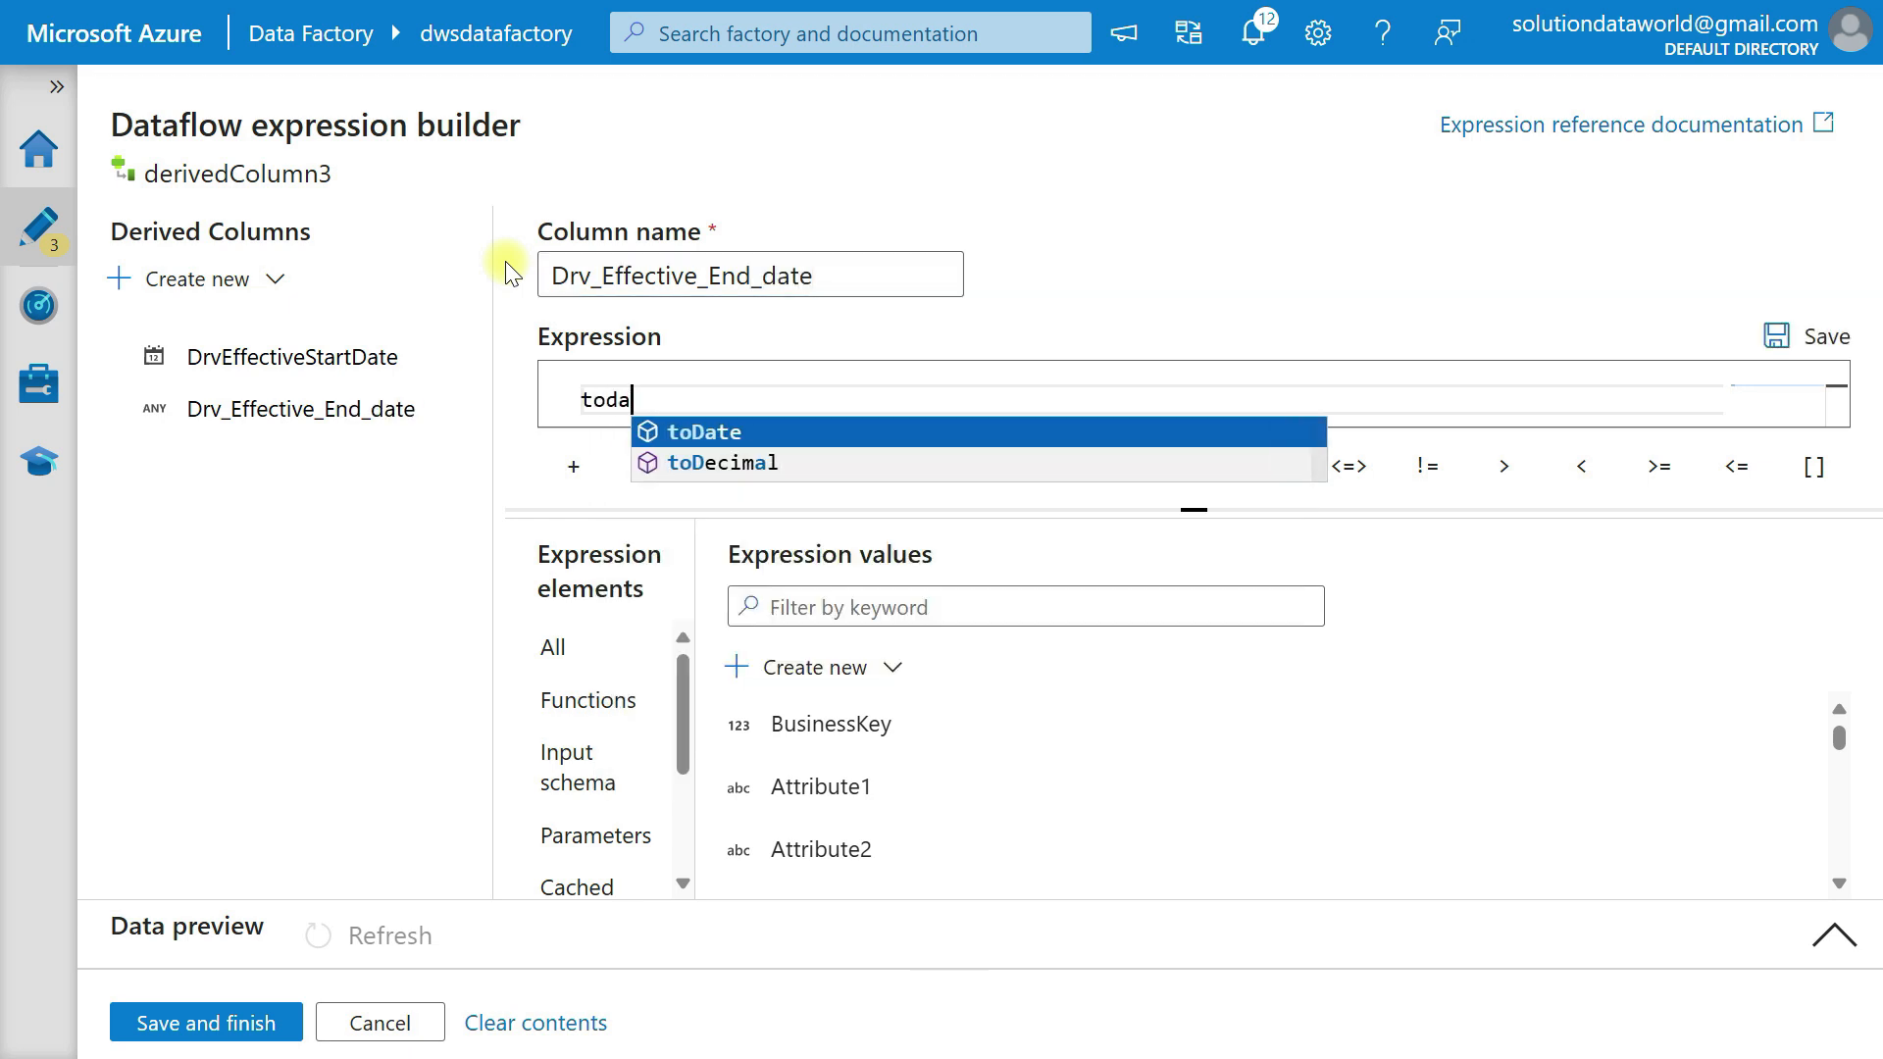
{"action": "key", "text": "Tab"}
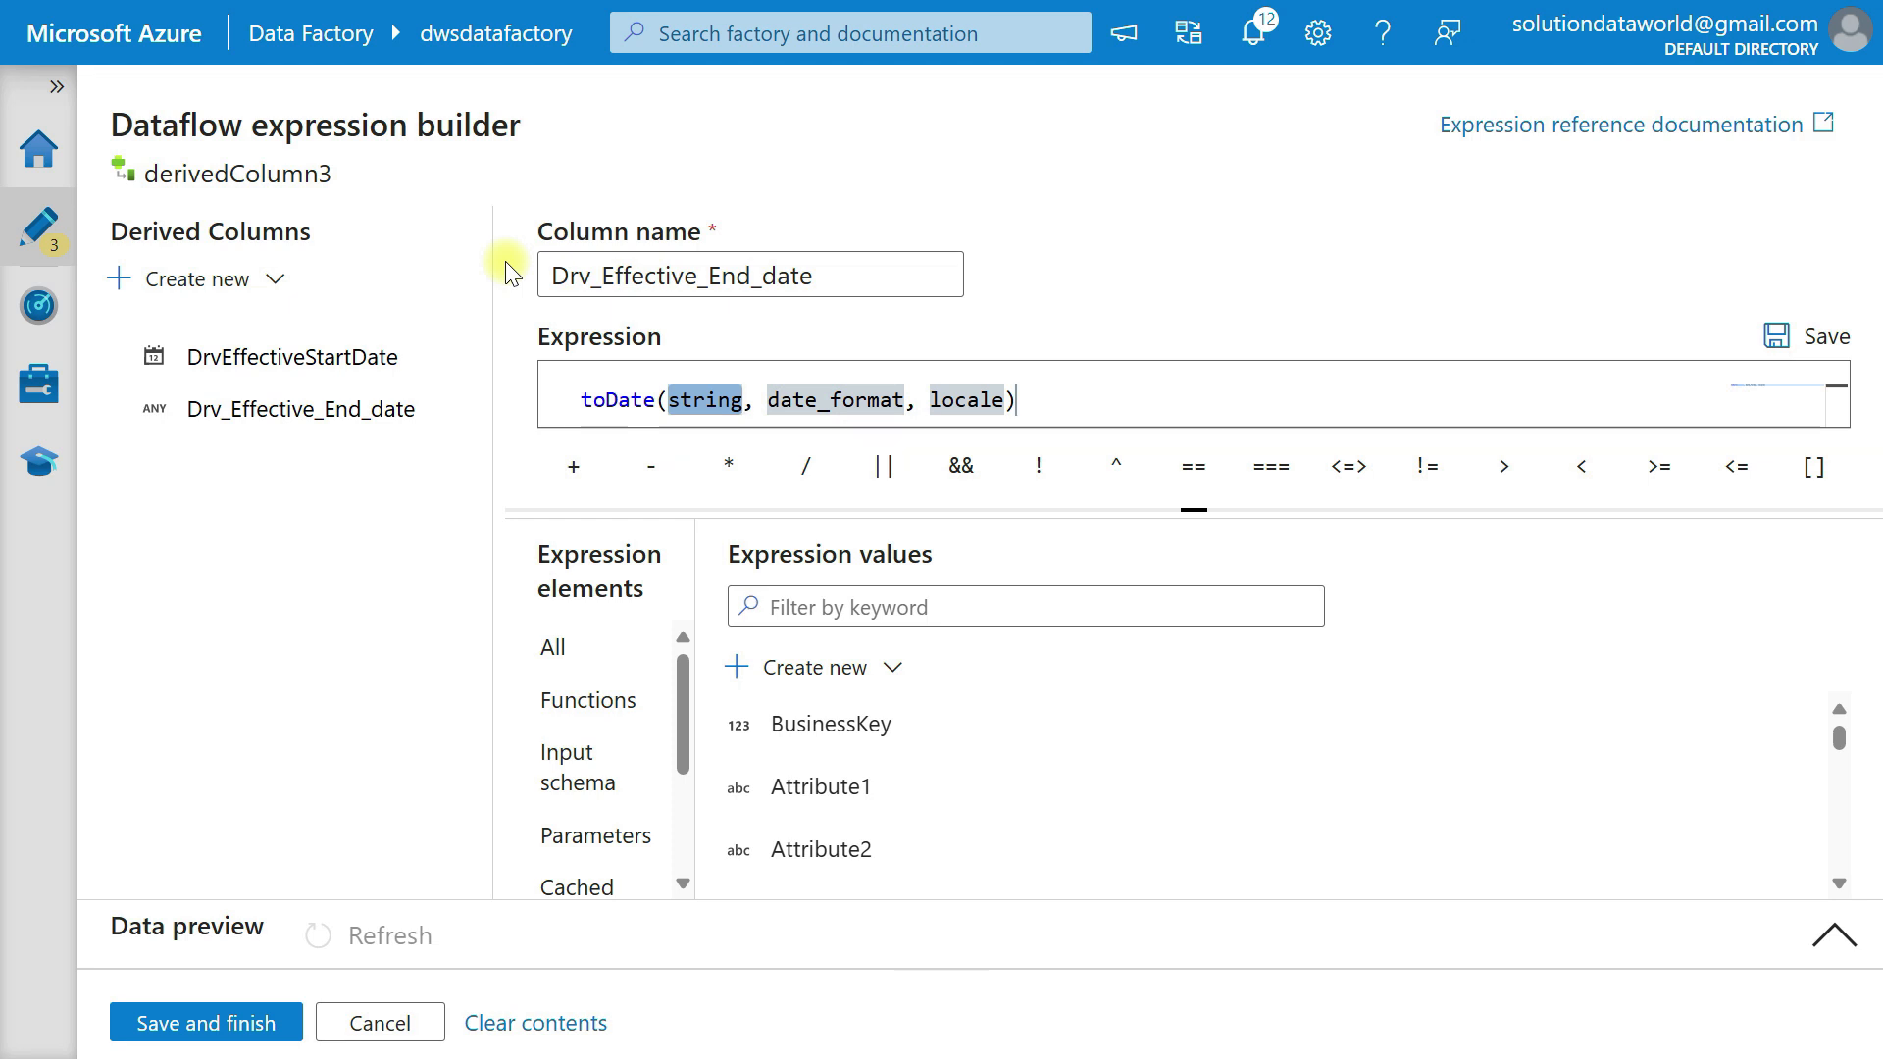
{"action": "key", "text": "Delete"}
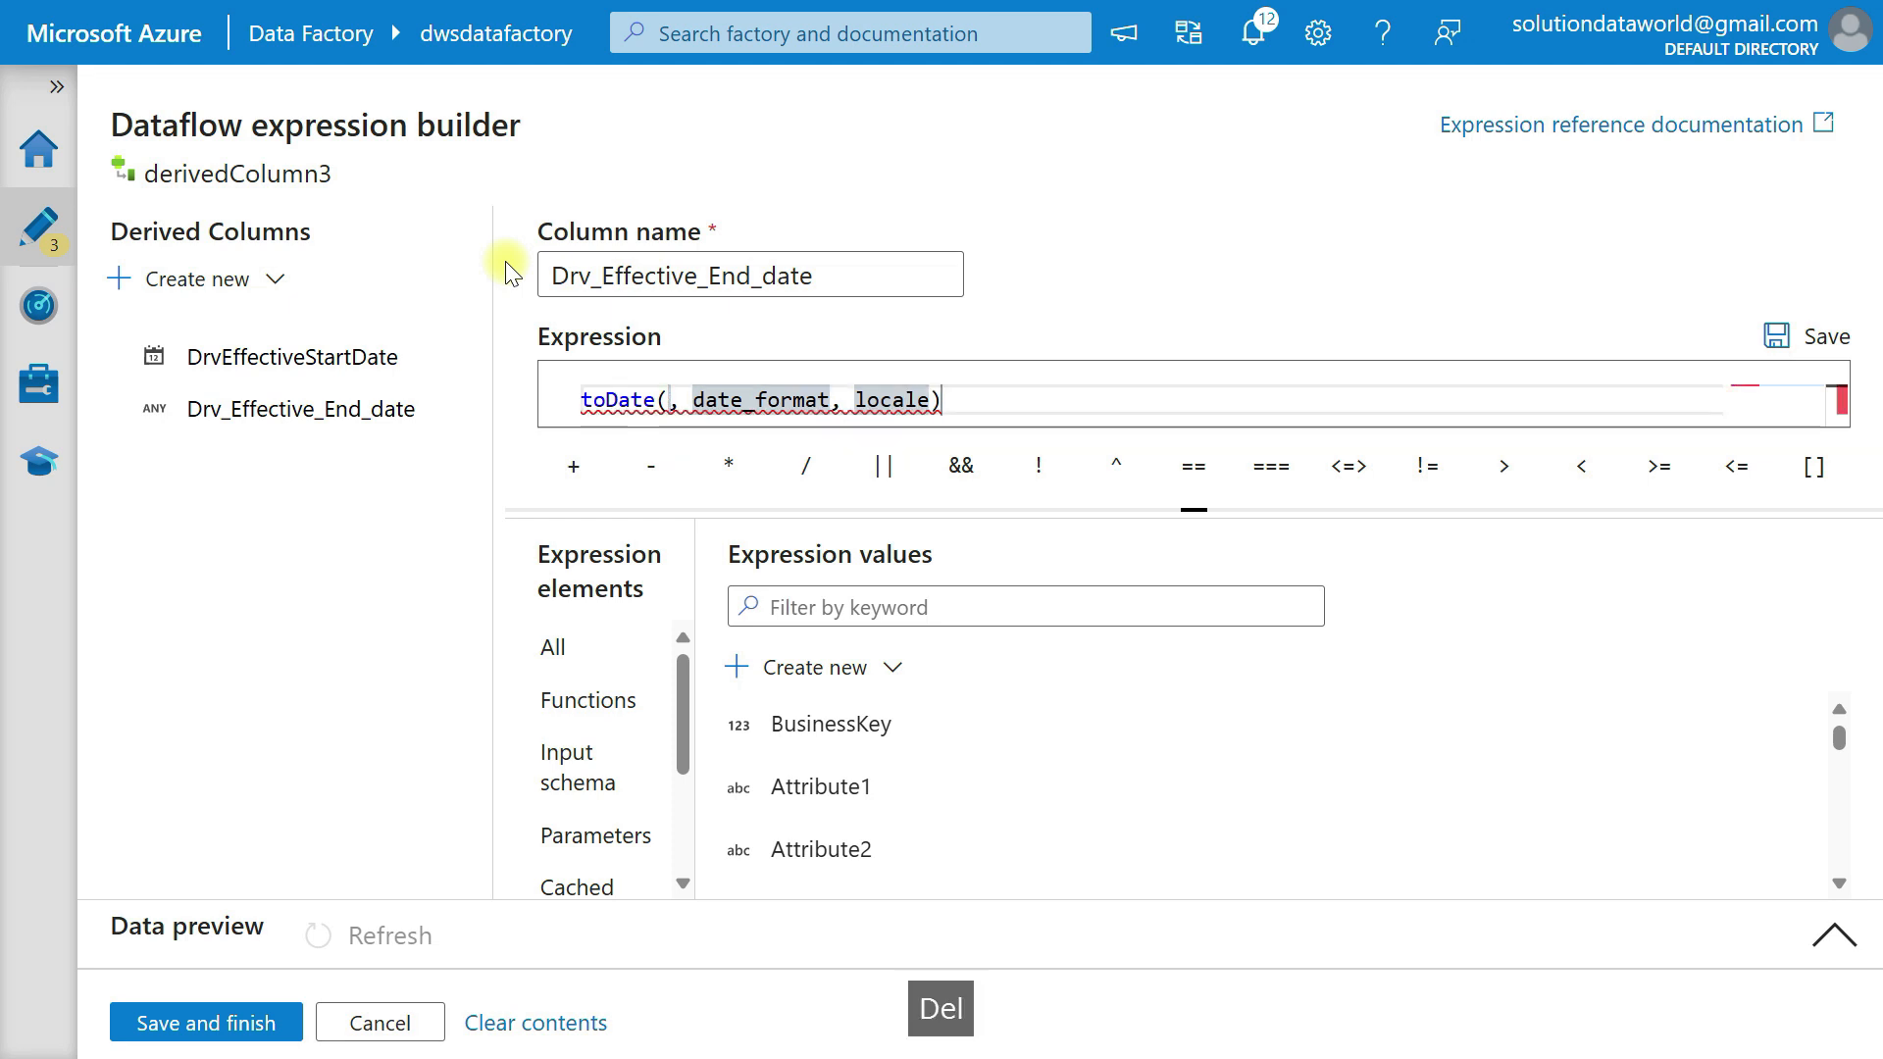
{"action": "type", "text": "'9000"}
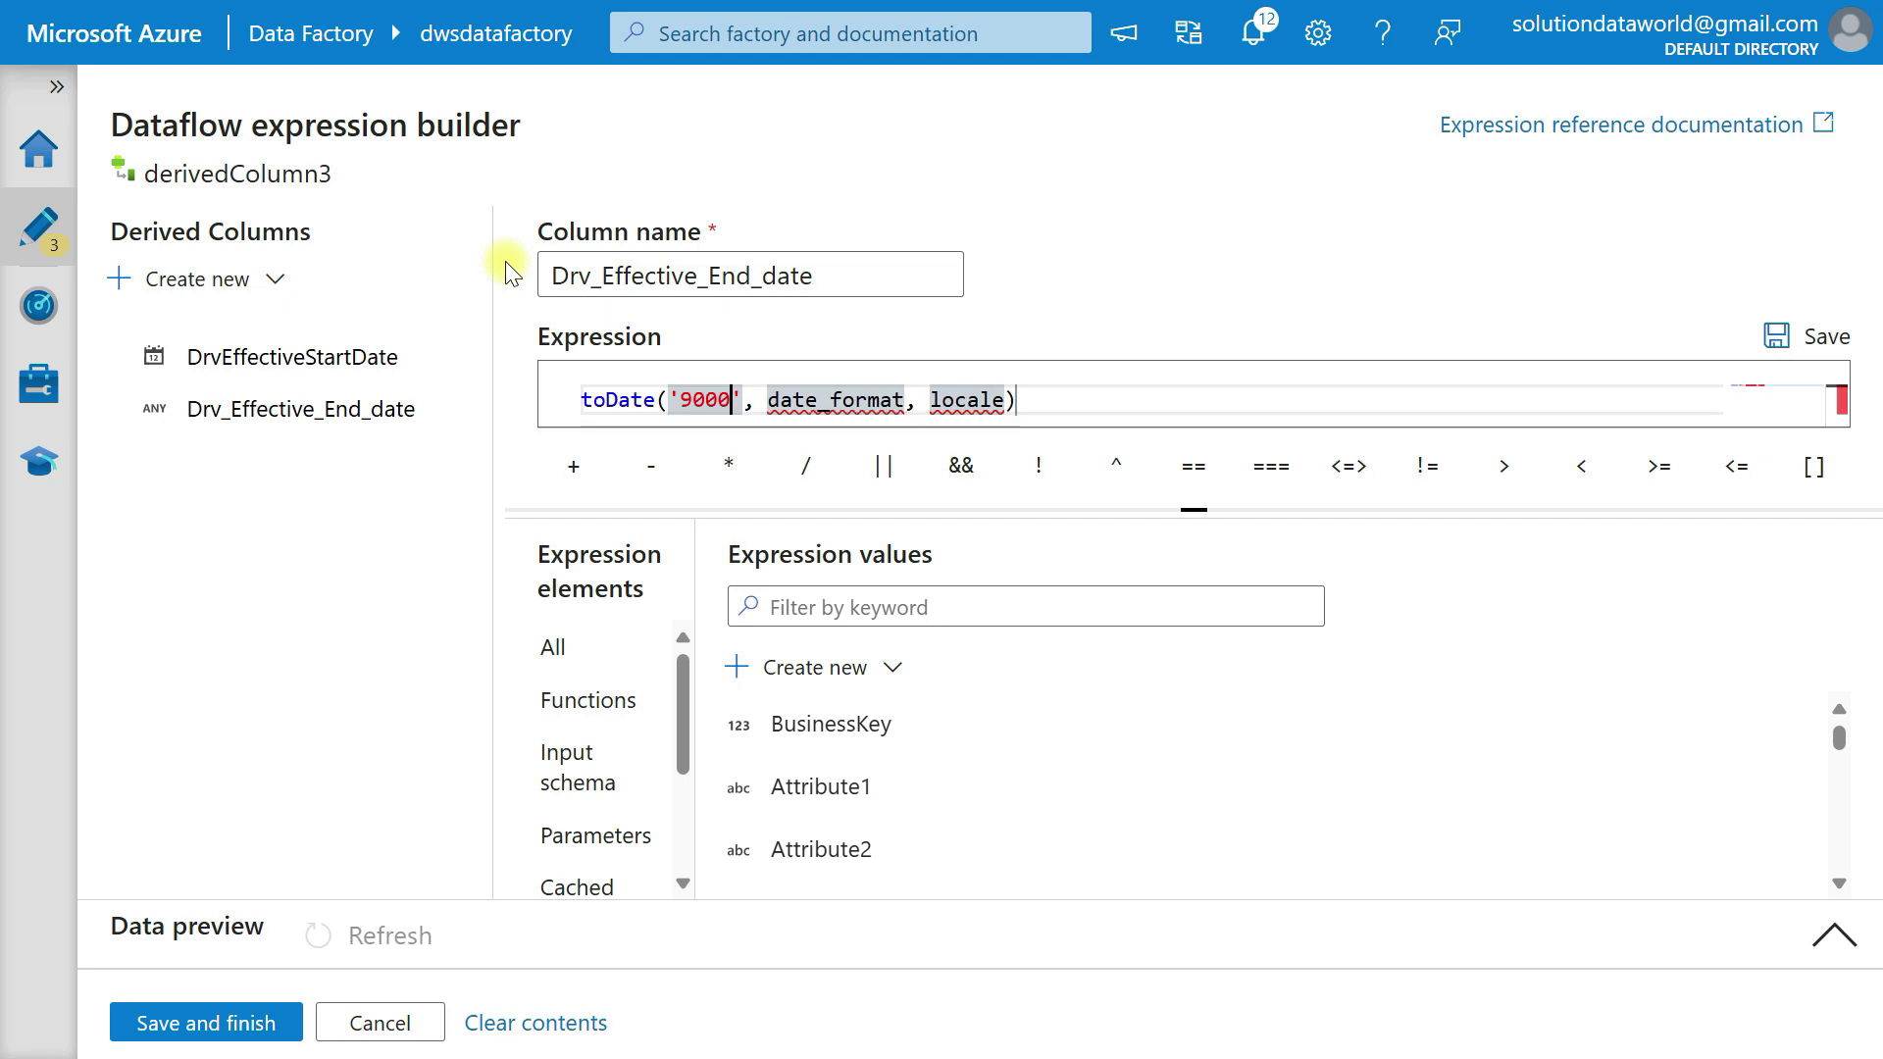
{"action": "type", "text": "-"}
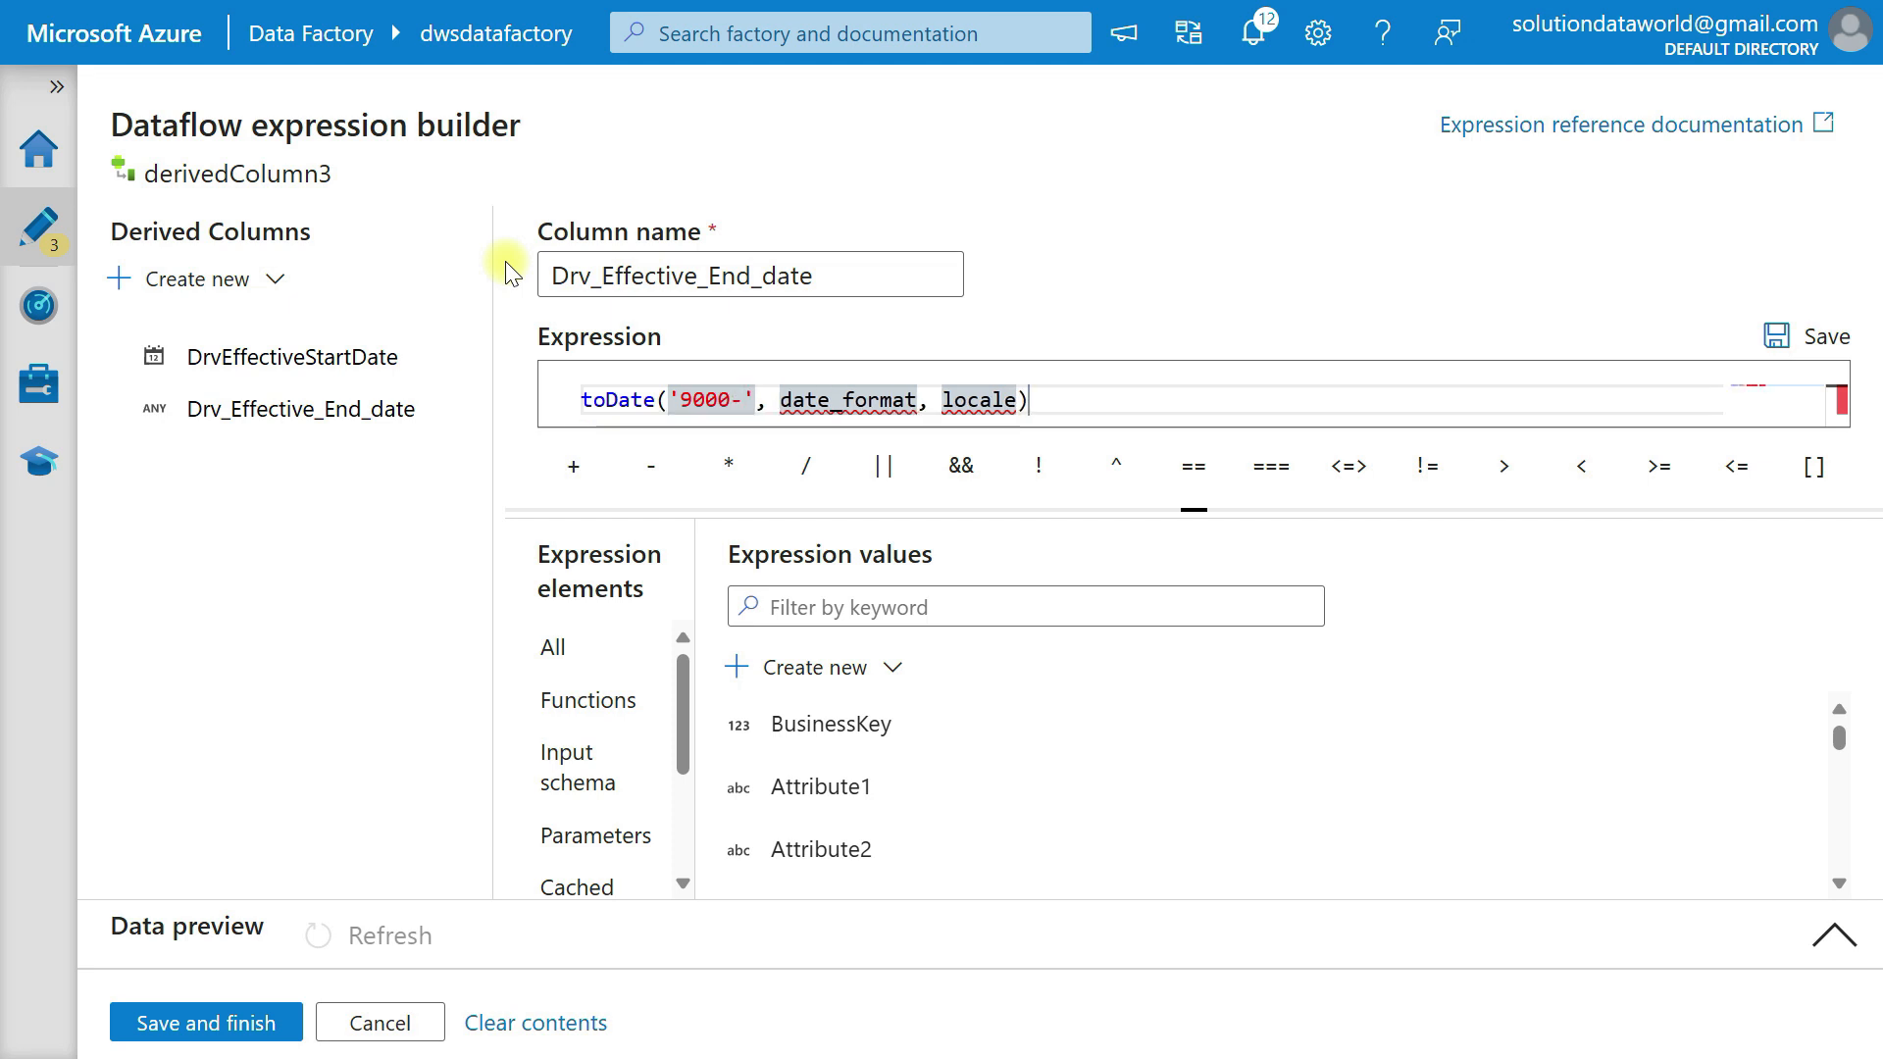
{"action": "type", "text": "12-31"}
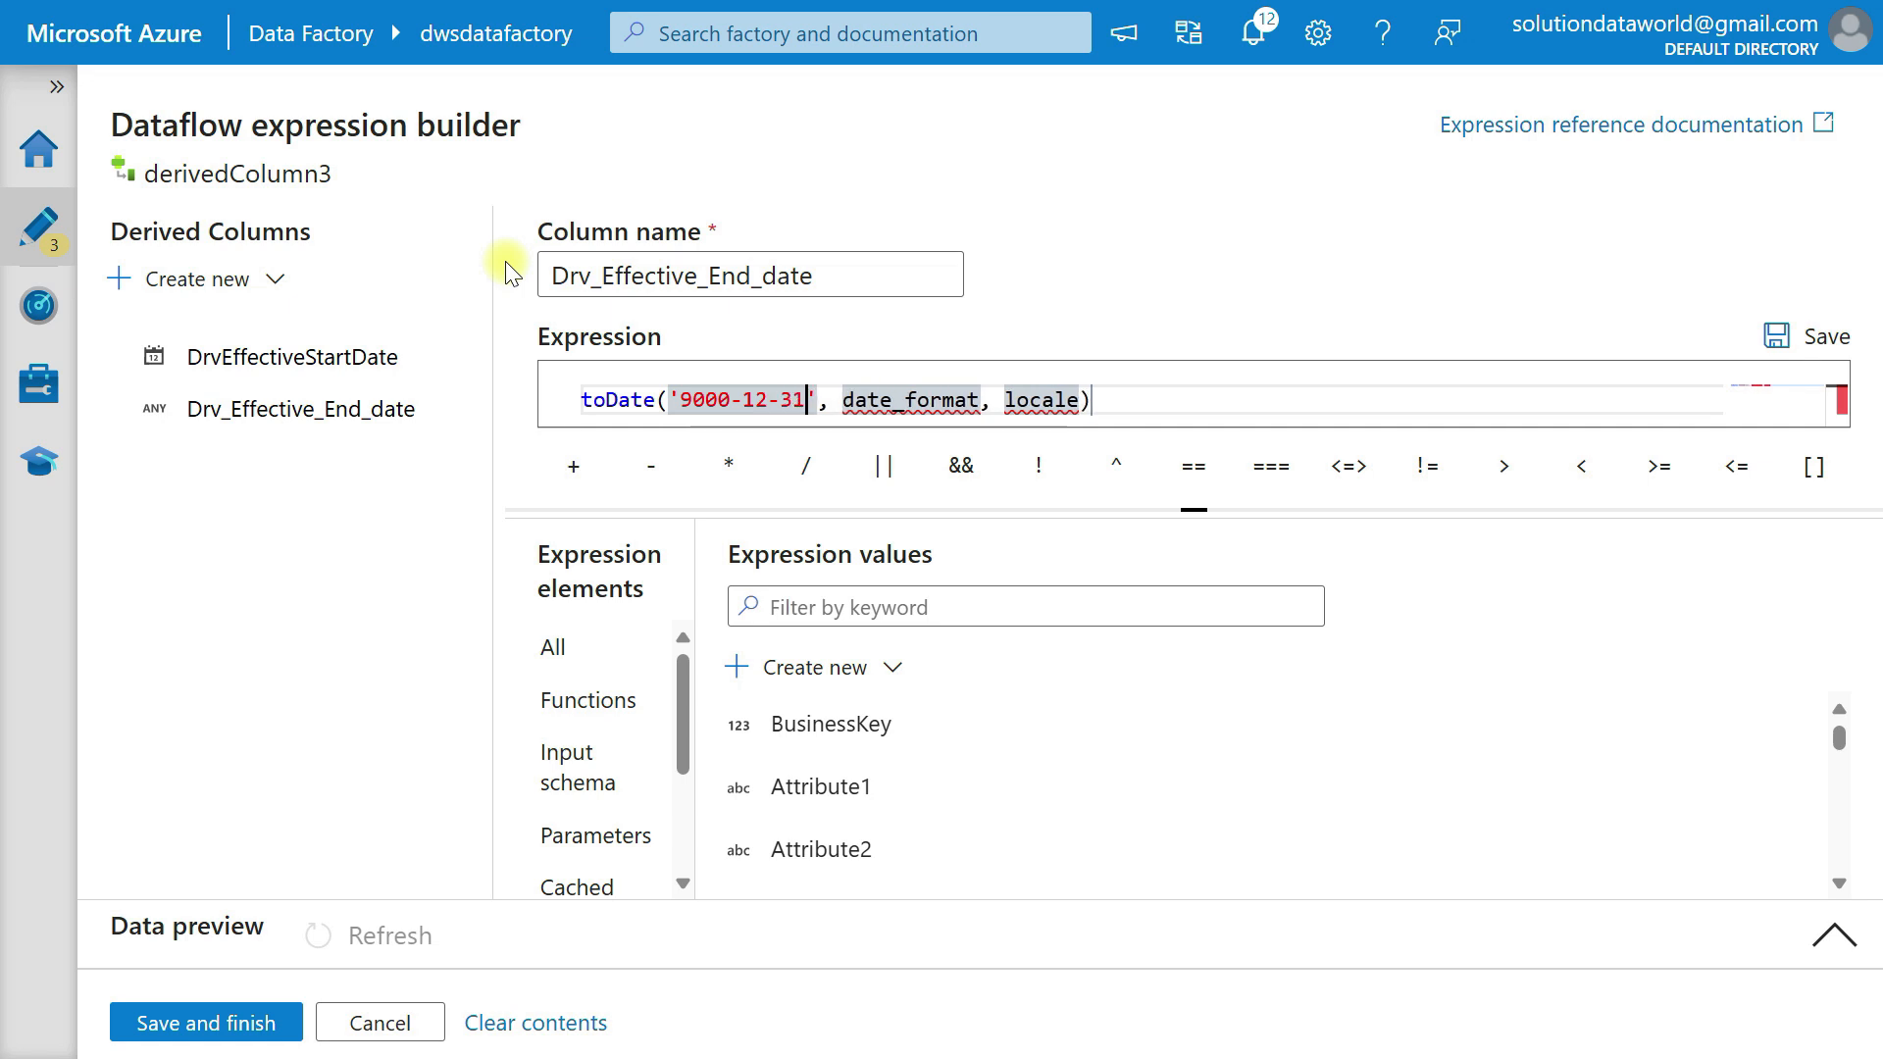
{"action": "left_click_drag", "start_coordinate": [843, 399], "coordinate": [1082, 408]}
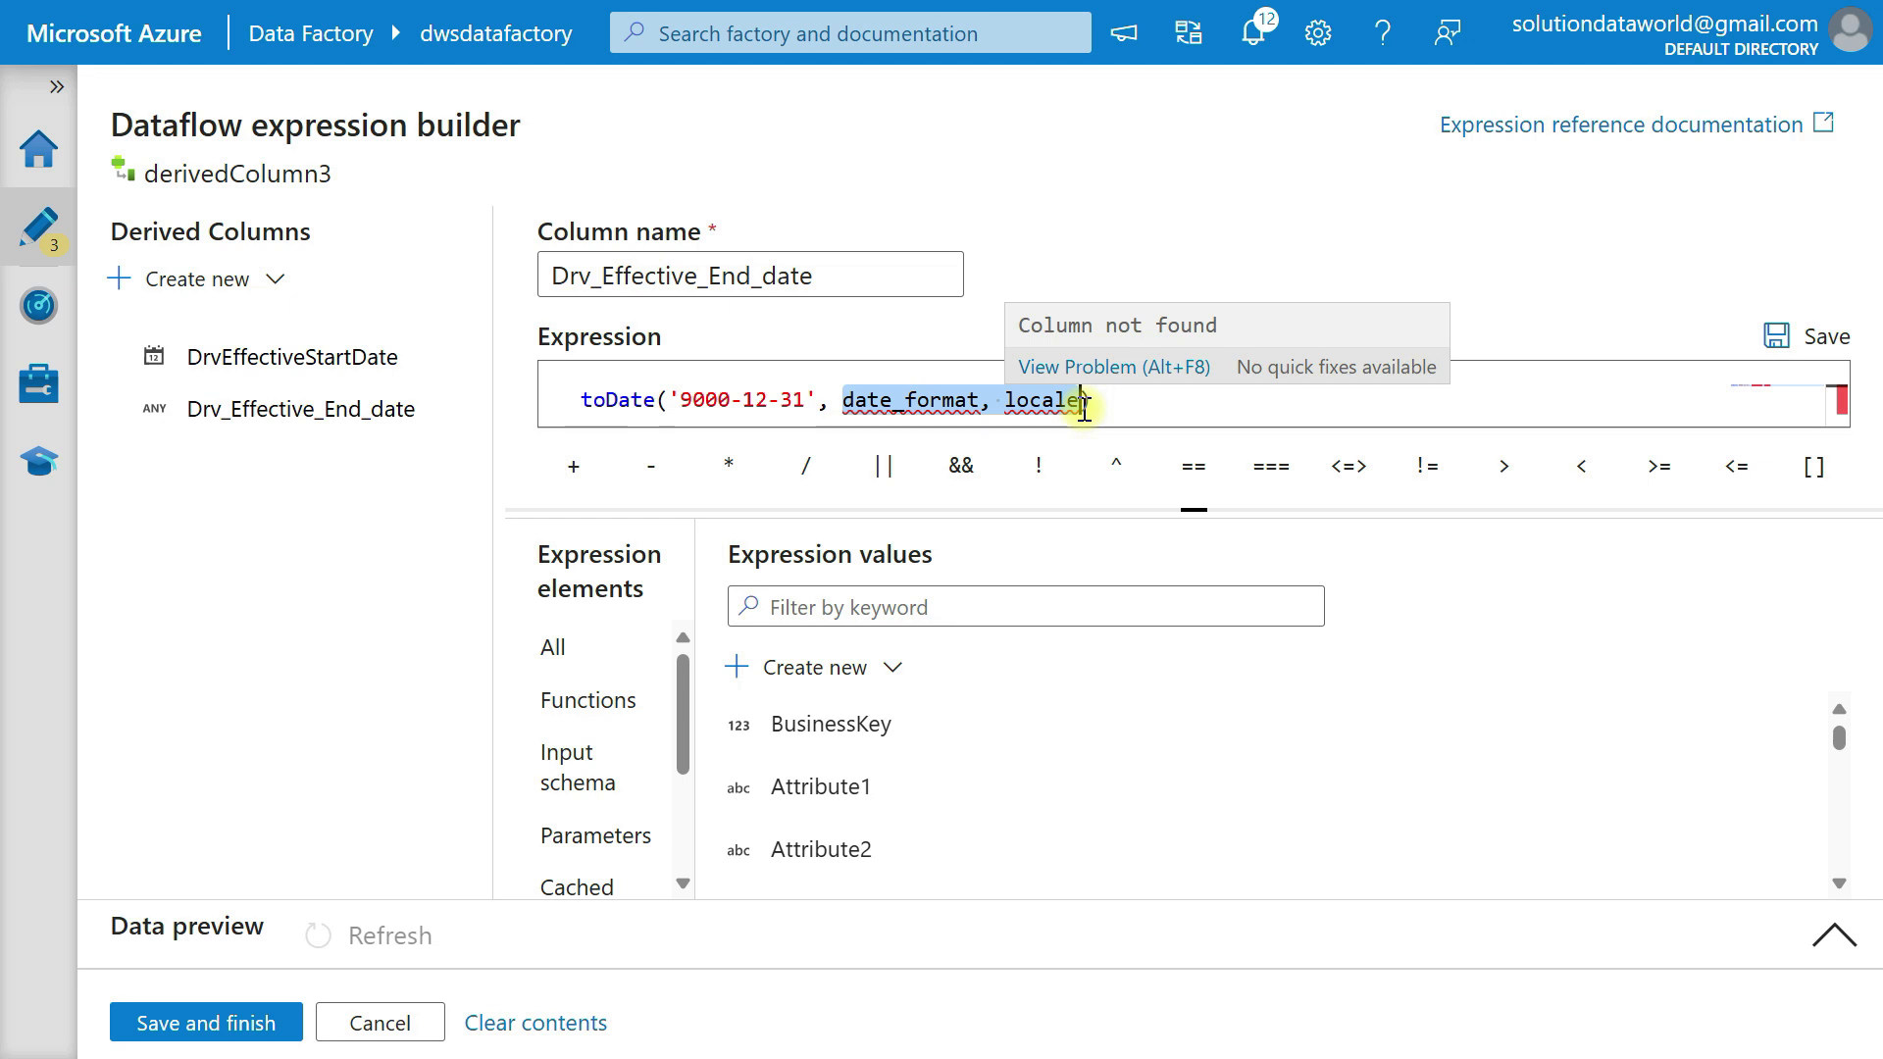
{"action": "key", "text": "Delete"}
{"action": "type", "text": "'YYYY-mm-dd"}
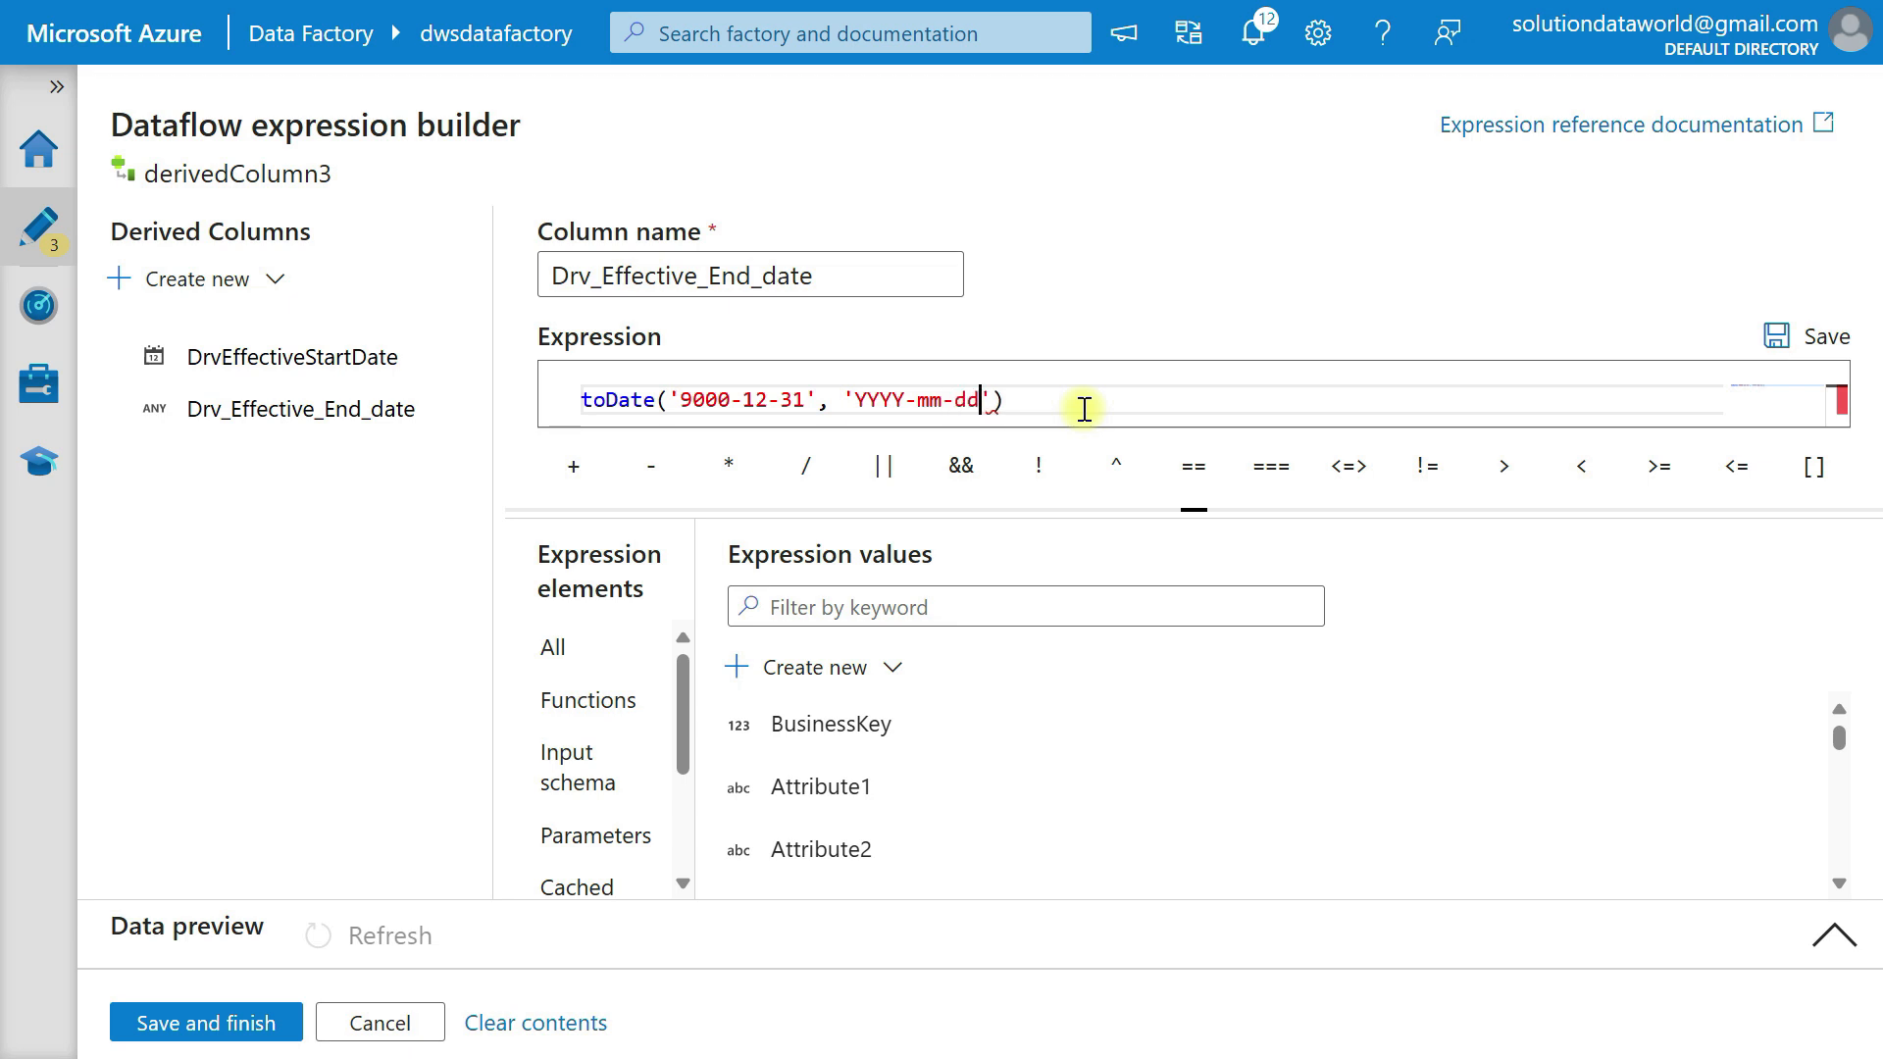
Create the derived column Drv_CurrentFlag with the expression 'Y' and save the derivedColumn3 expressions.
{"action": "left_click", "coordinate": [176, 278]}
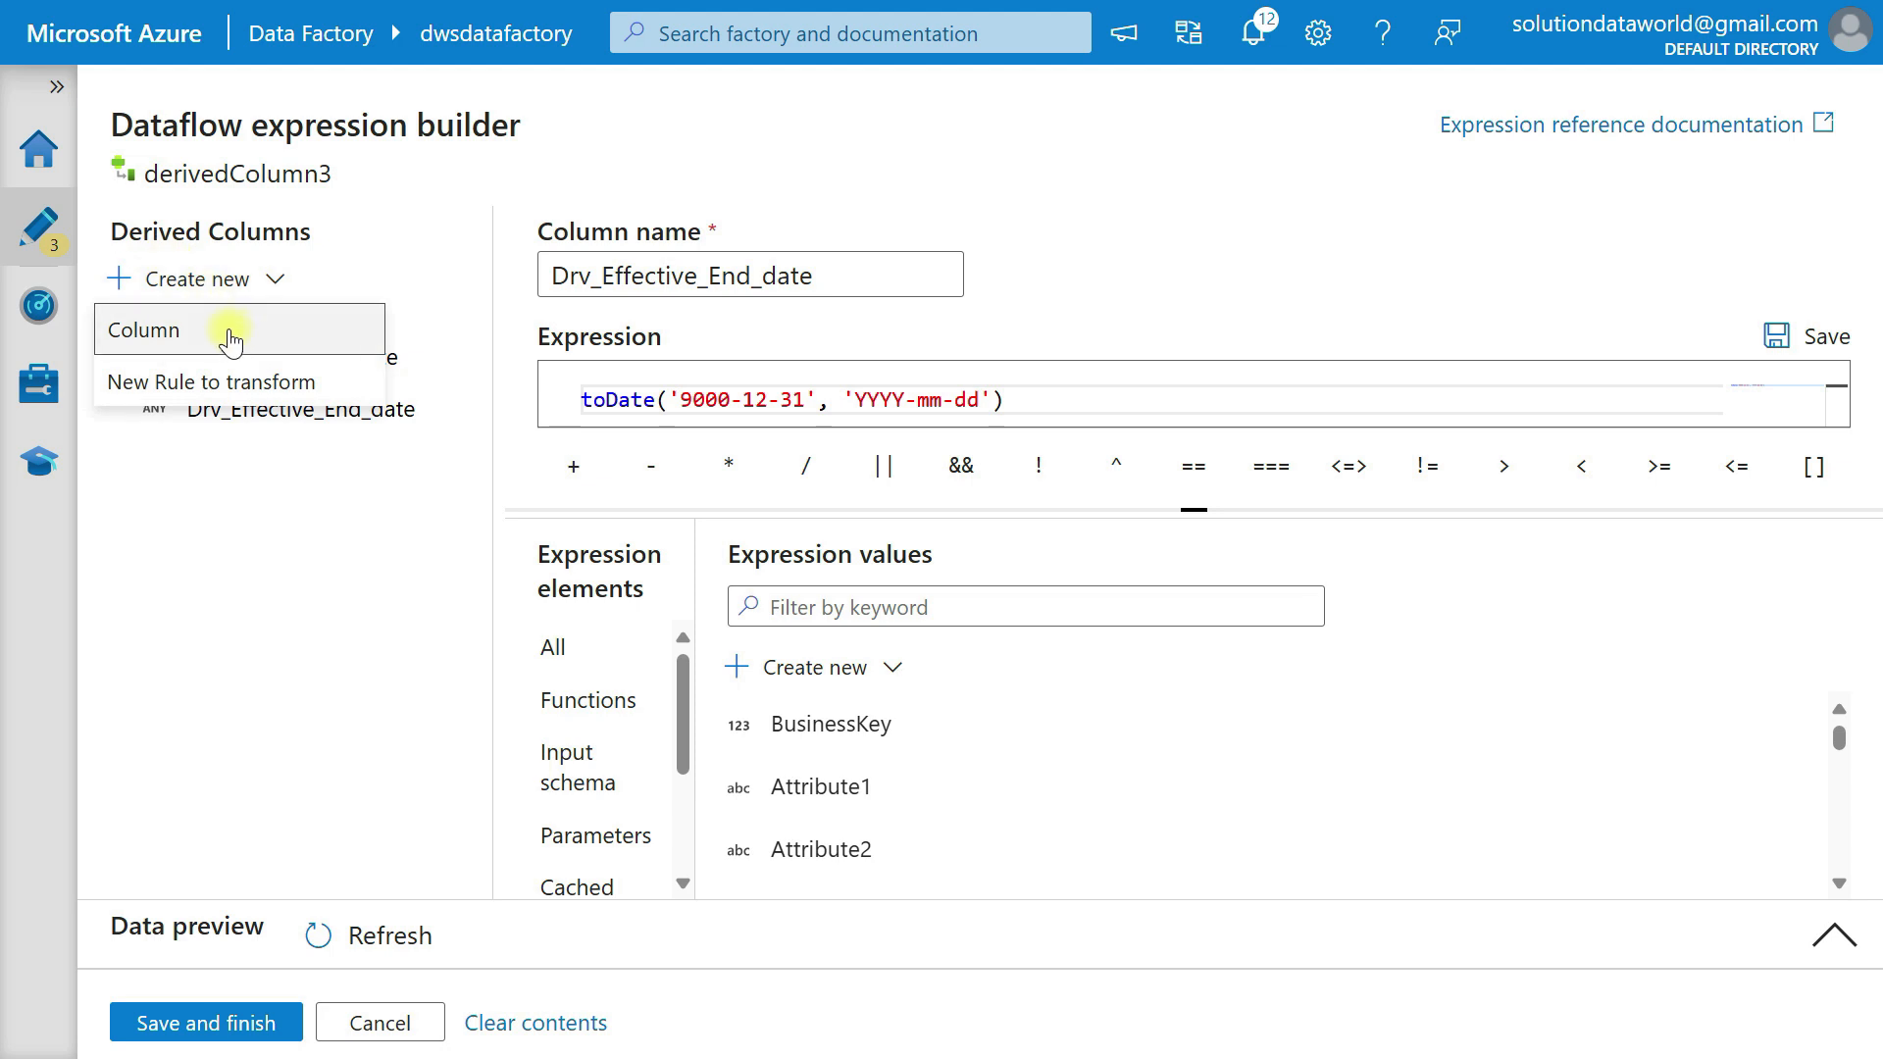
{"action": "left_click", "coordinate": [231, 338]}
{"action": "left_click_drag", "start_coordinate": [703, 278], "coordinate": [504, 262]}
{"action": "type", "text": "Drv_CurrentFlag"}
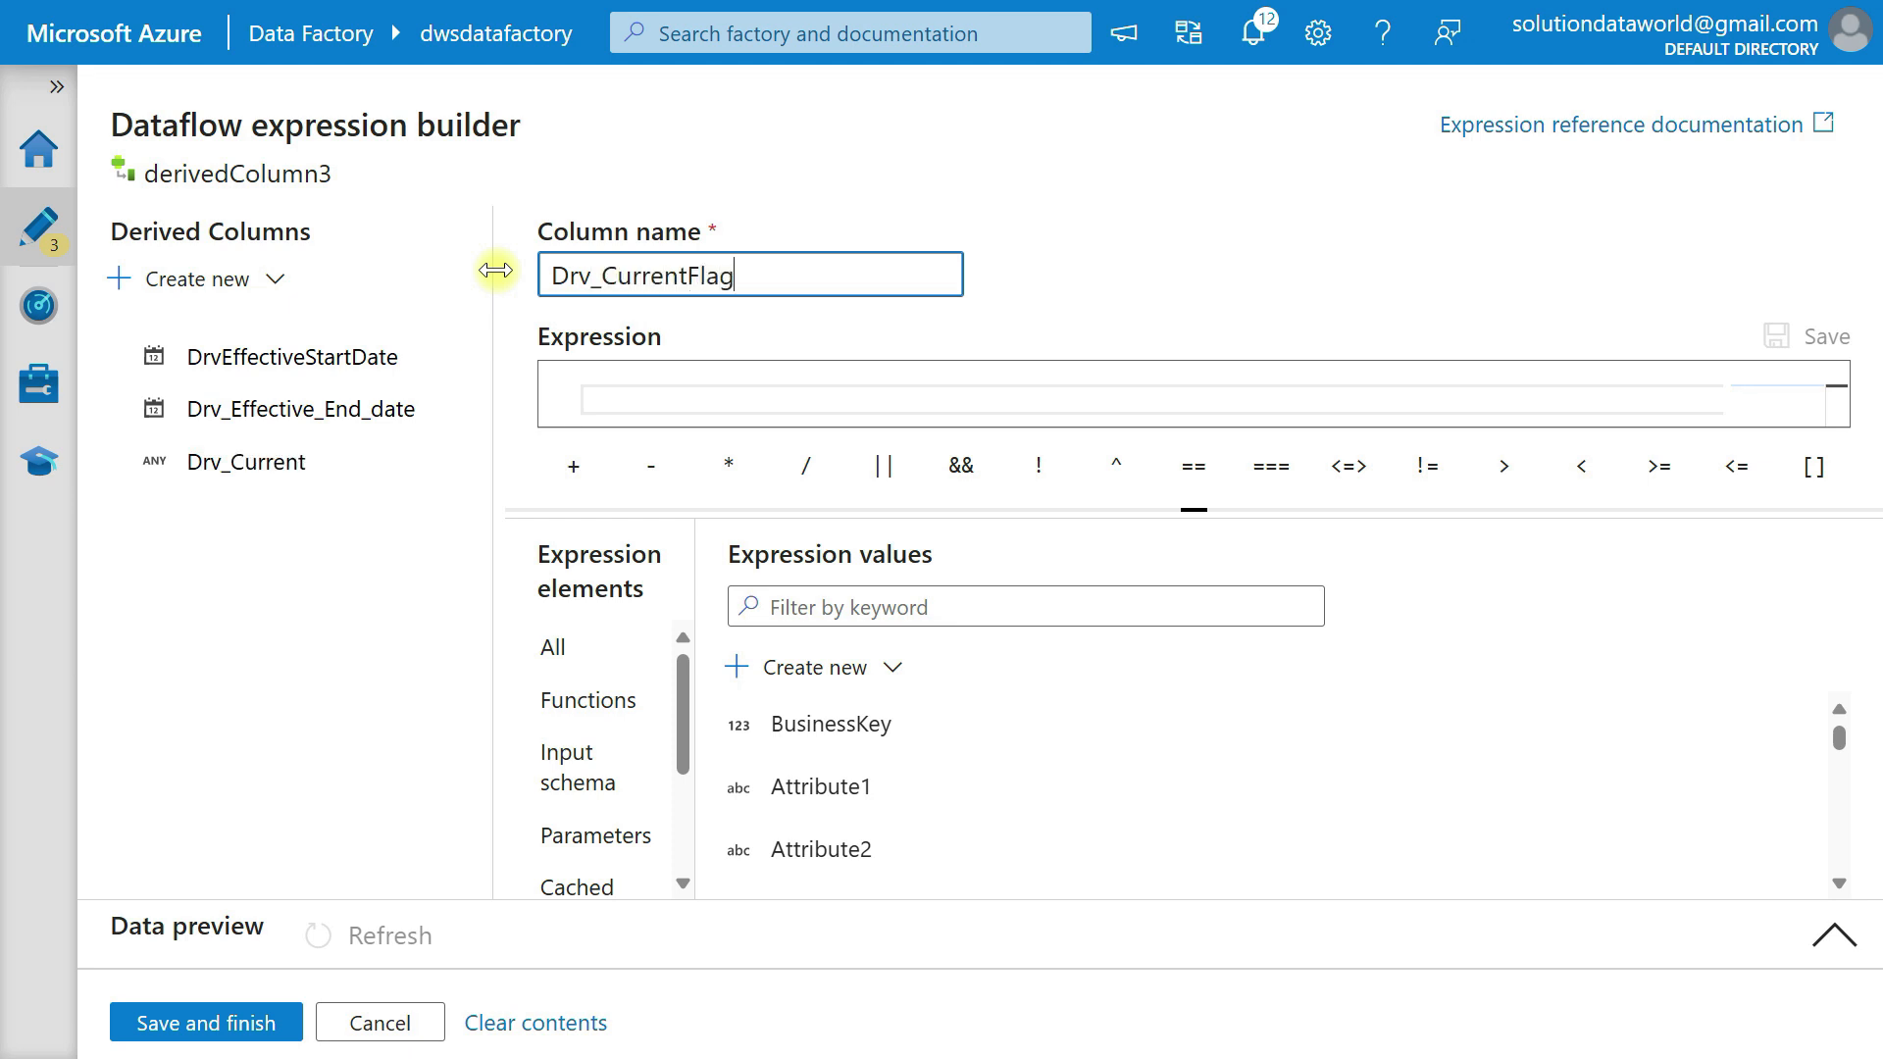
{"action": "key", "text": "Tab"}
{"action": "type", "text": "'"}
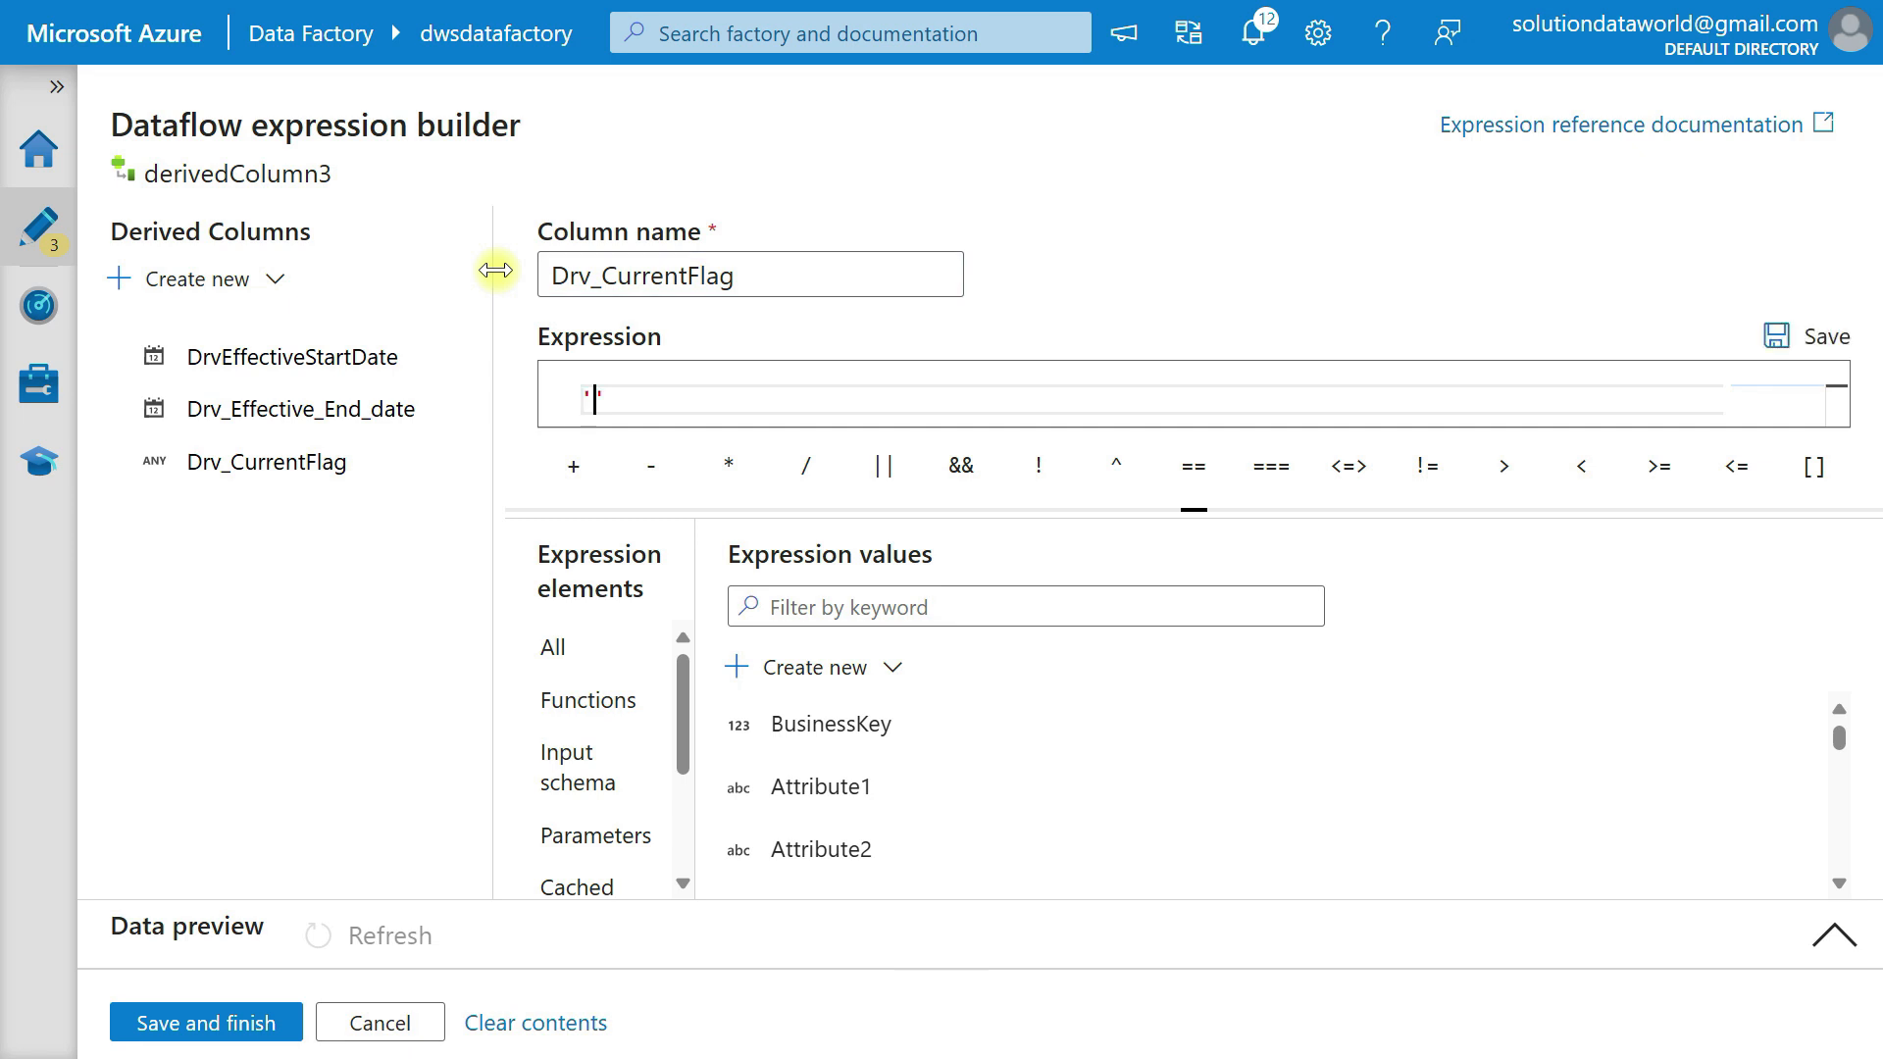
{"action": "left_click", "coordinate": [206, 1023]}
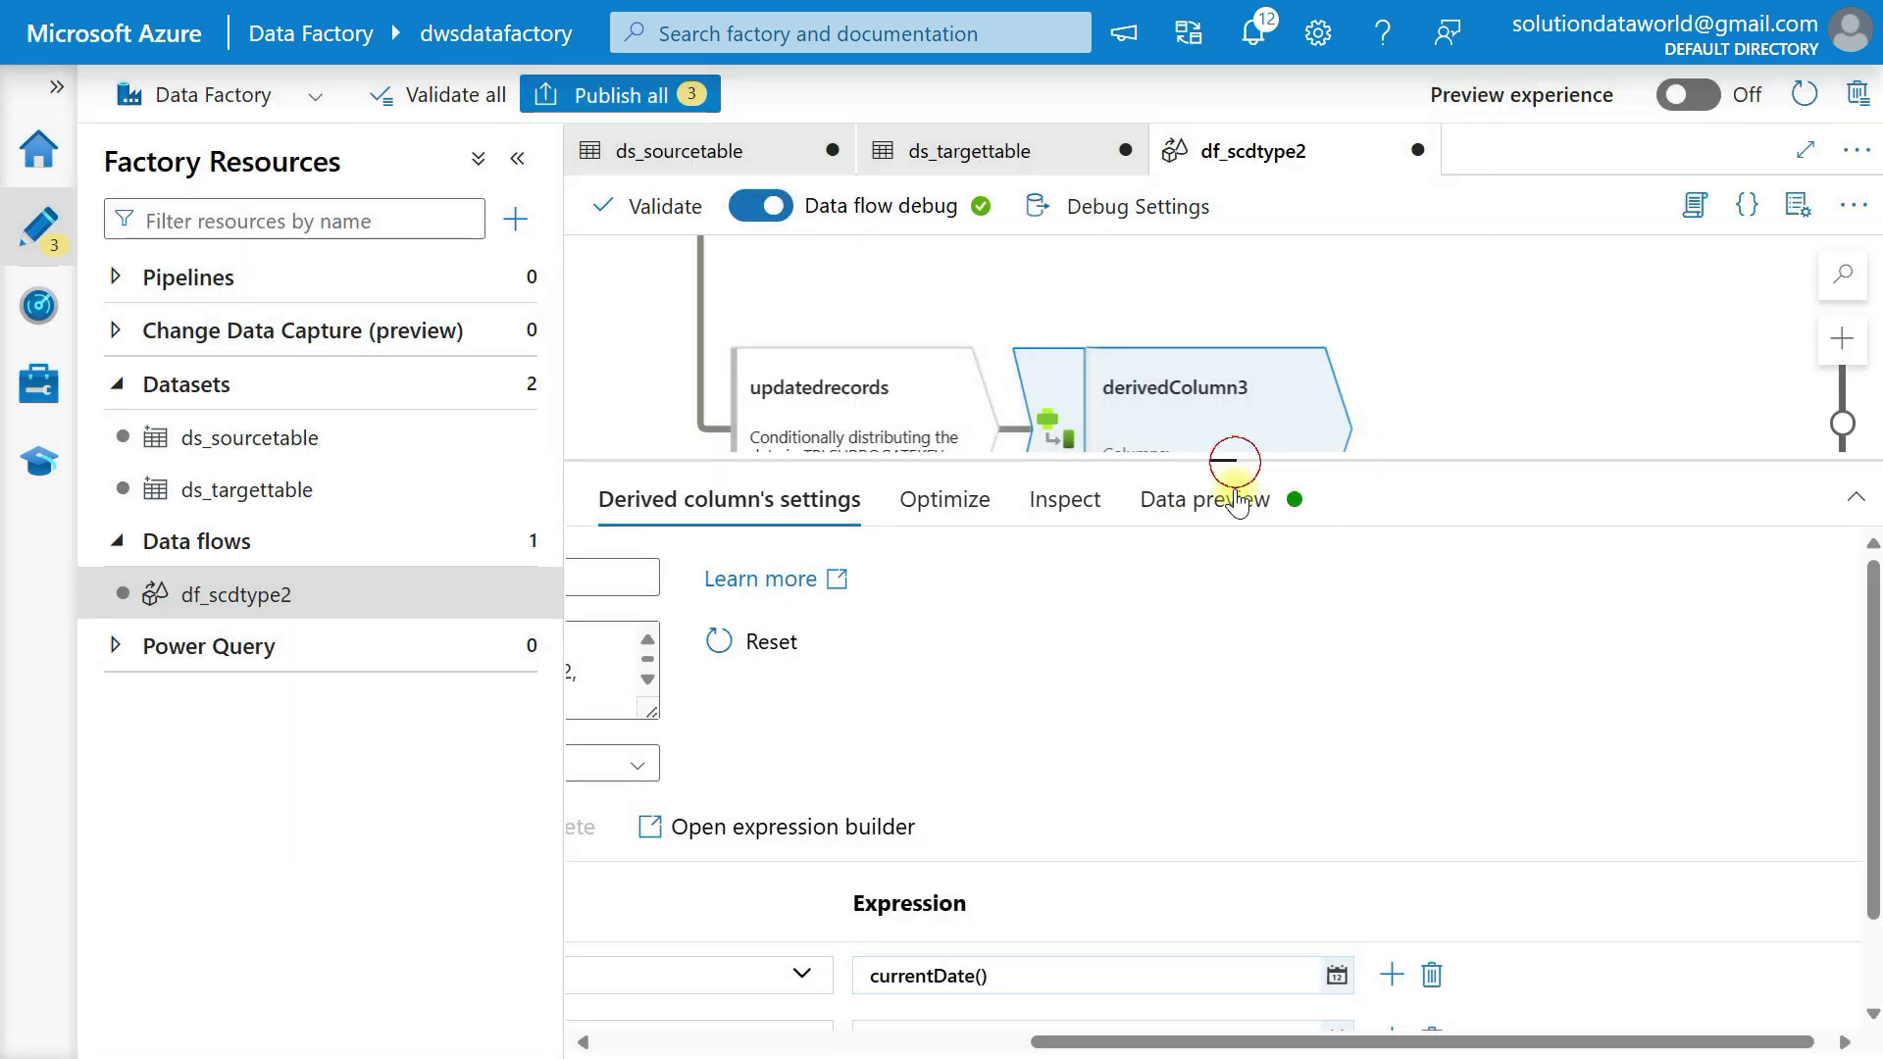
Add a Sink transformation after derivedColumn3.
{"action": "left_click_drag", "start_coordinate": [1232, 461], "coordinate": [1232, 712]}
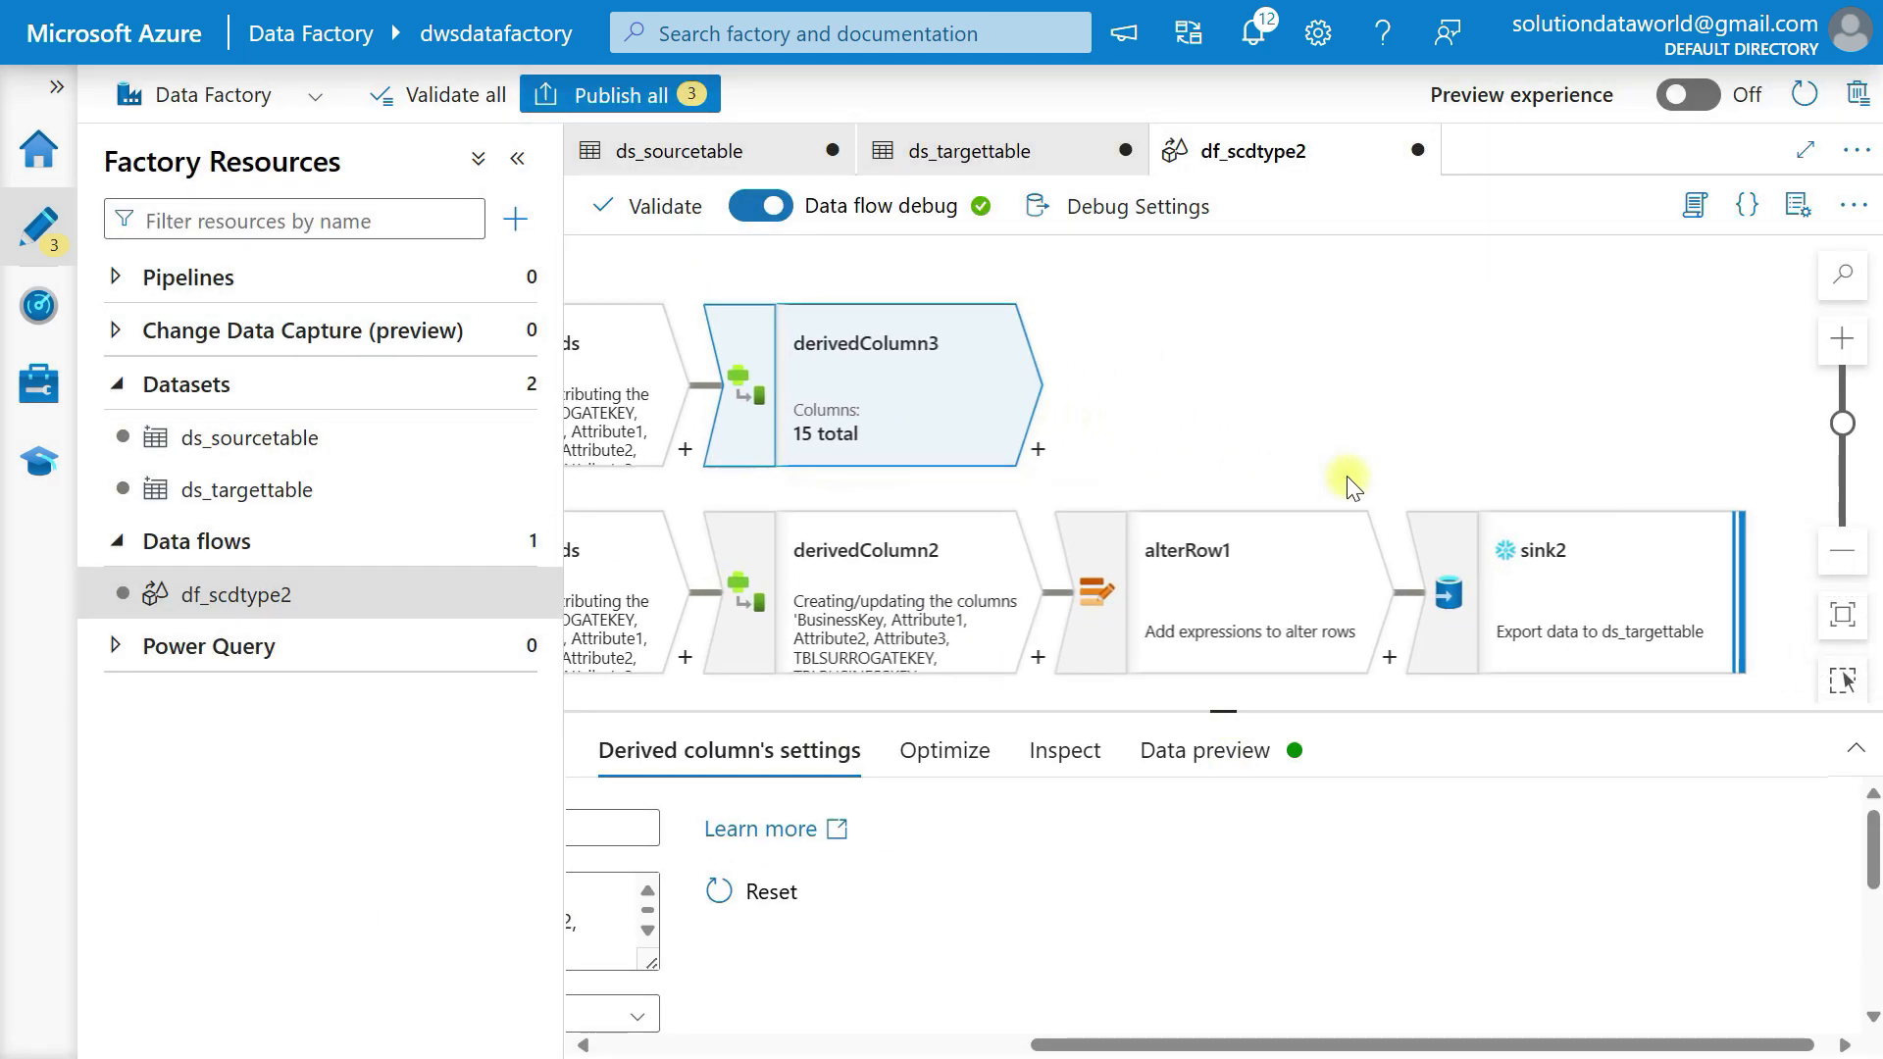
{"action": "left_click", "coordinate": [1040, 454]}
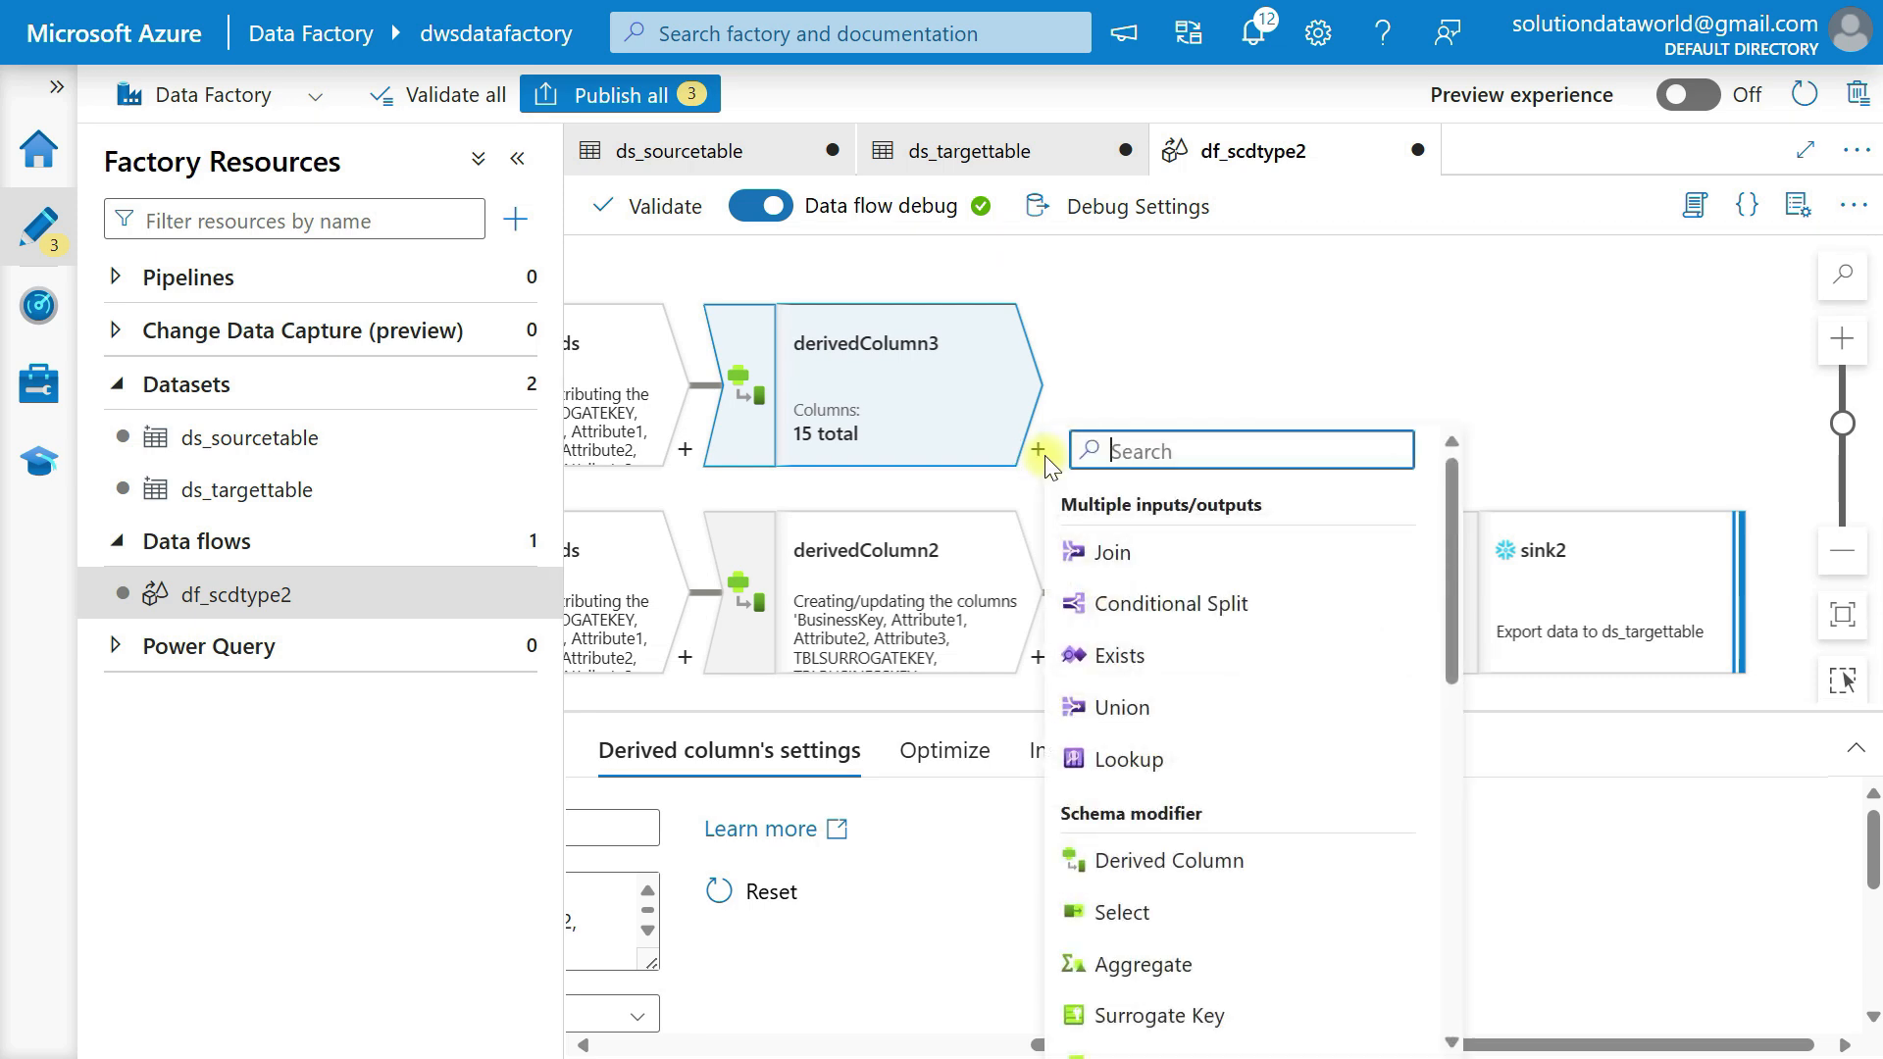
{"action": "scroll", "coordinate": [1248, 767], "scroll_direction": "down", "scroll_amount": 5}
{"action": "scroll", "coordinate": [1248, 767], "scroll_direction": "down", "scroll_amount": 5}
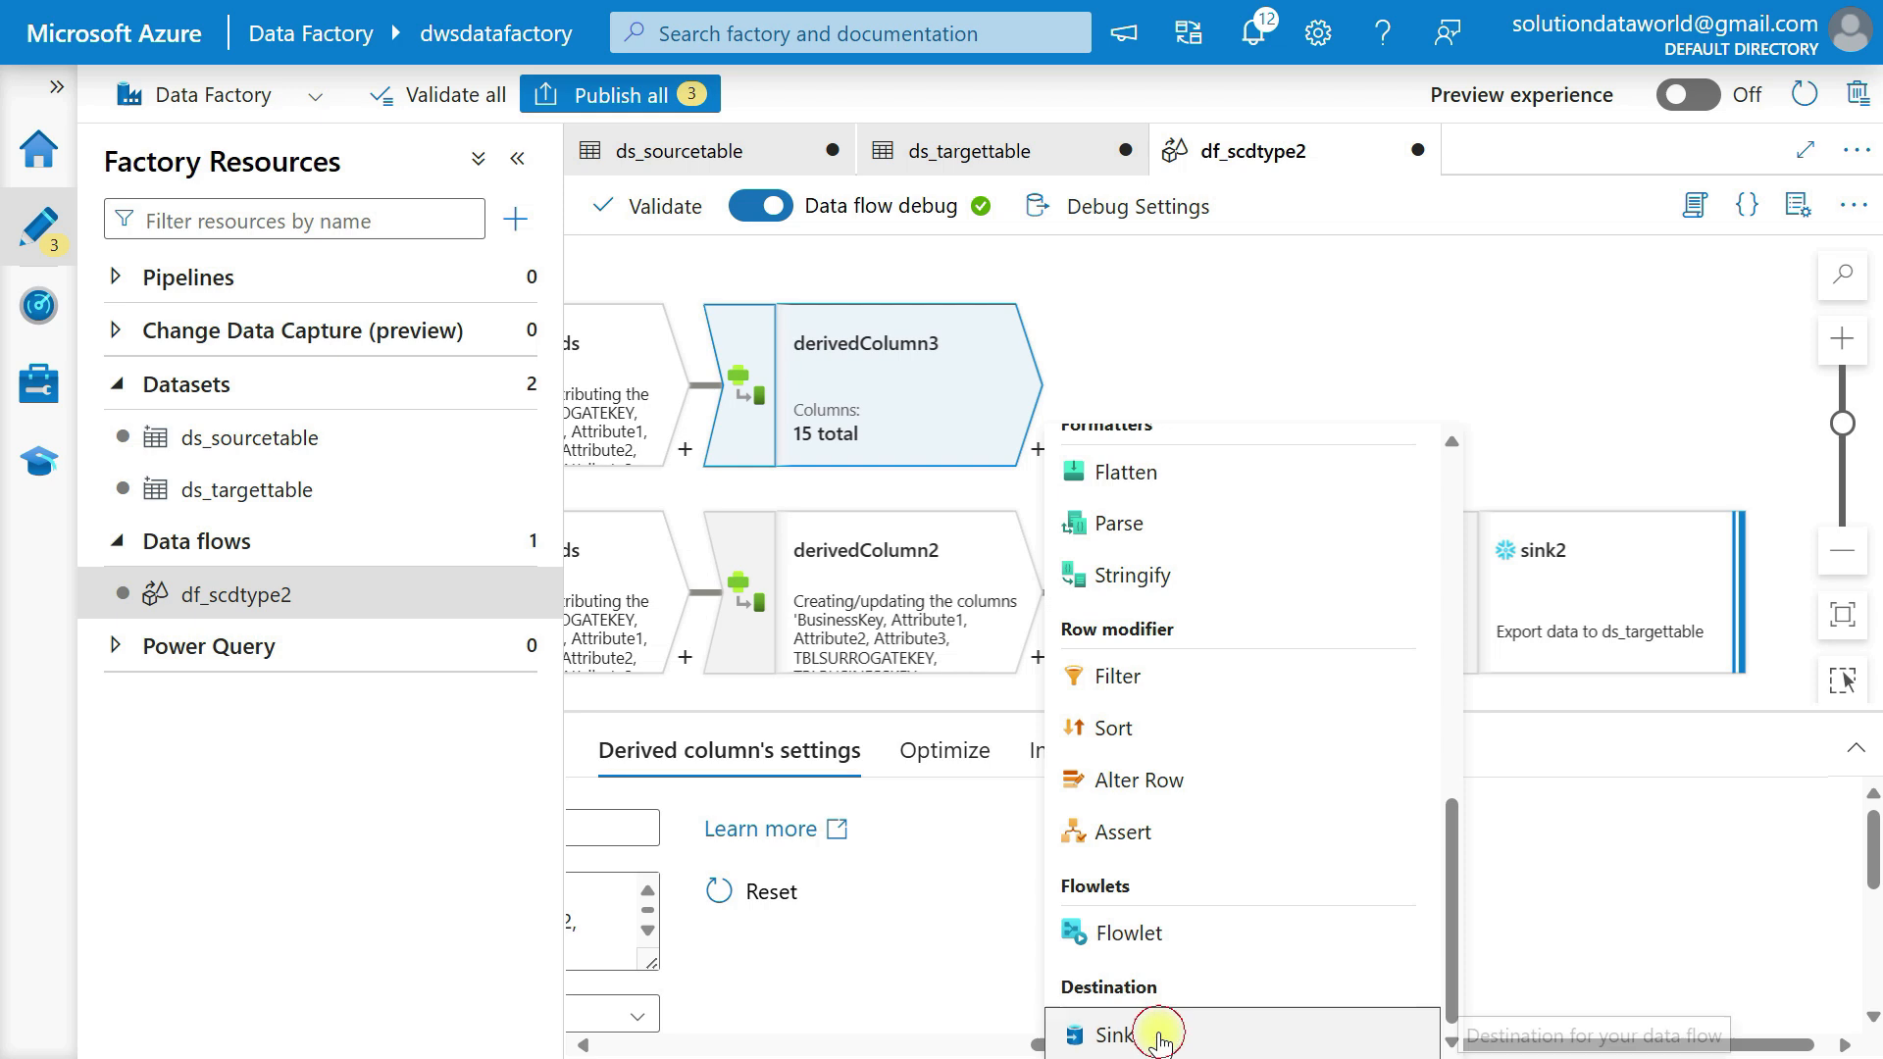
{"action": "left_click", "coordinate": [1164, 1032]}
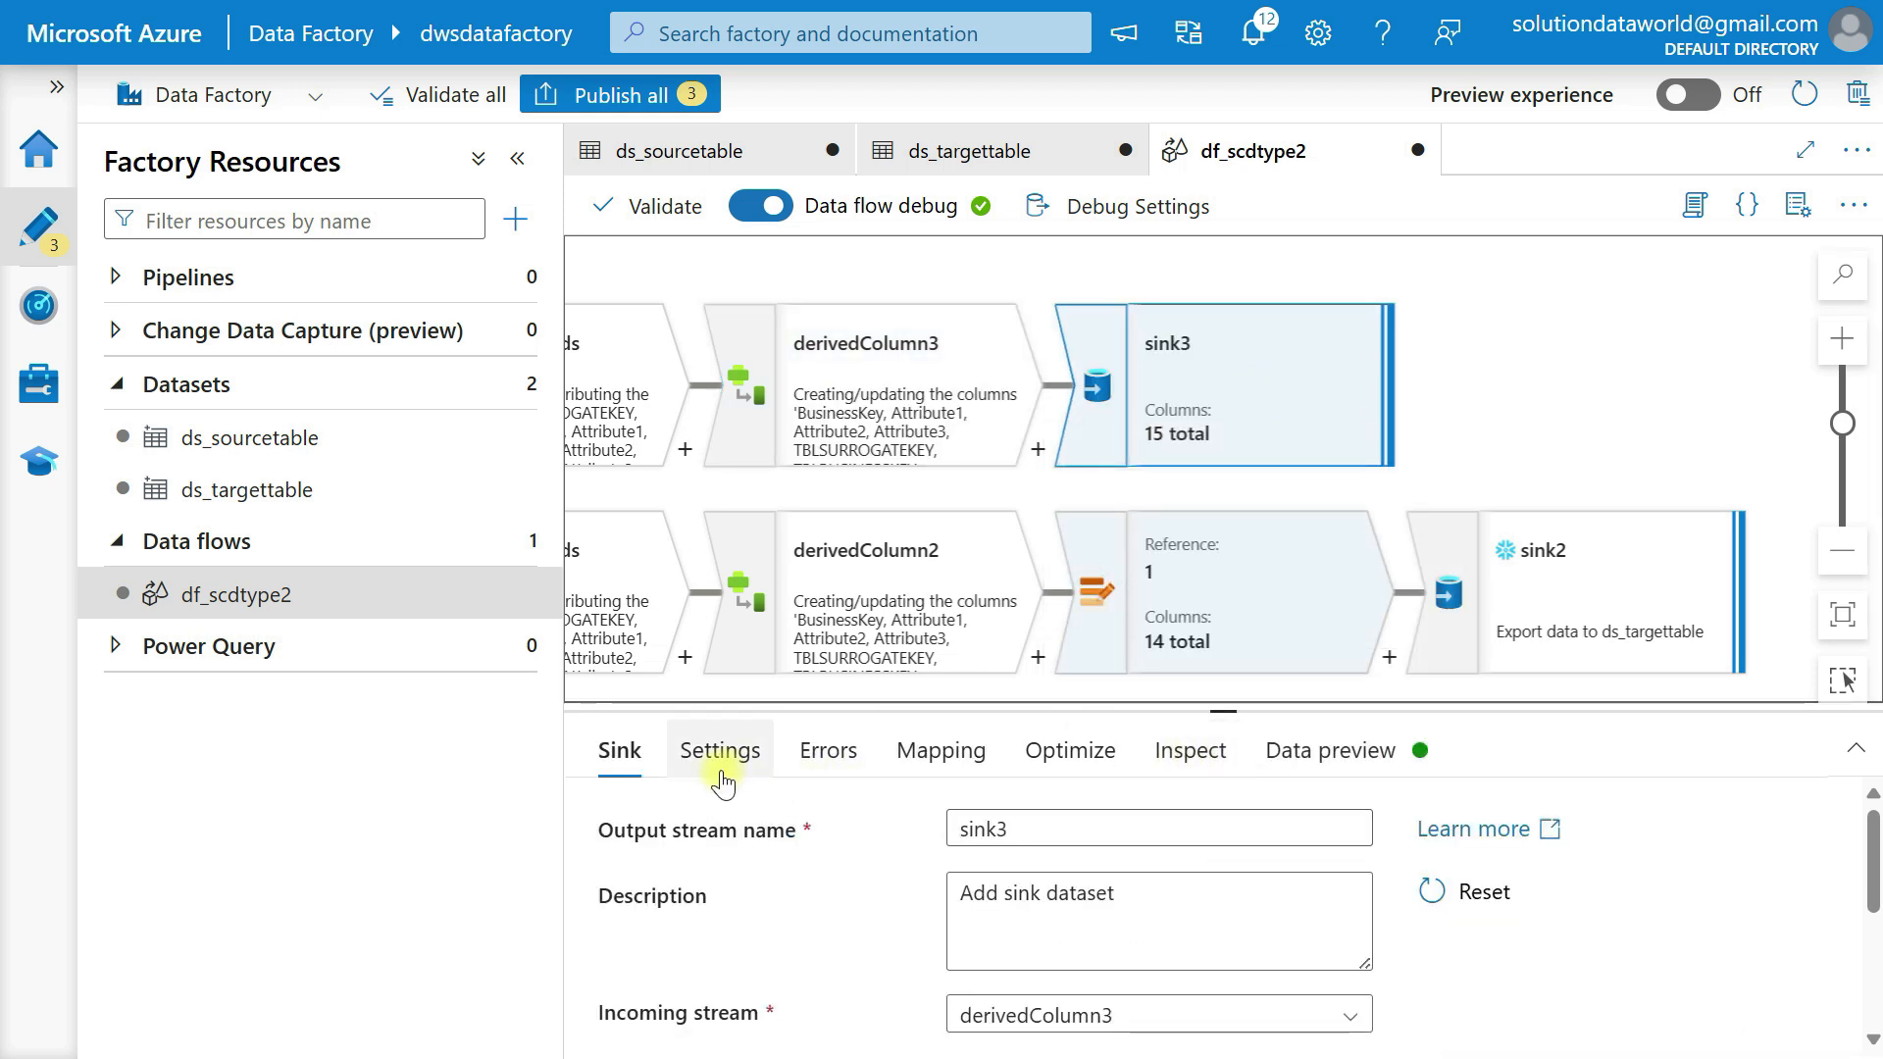
Set ds_targettable as the dataset for sink3.
{"action": "scroll", "coordinate": [883, 853], "scroll_direction": "down", "scroll_amount": 3}
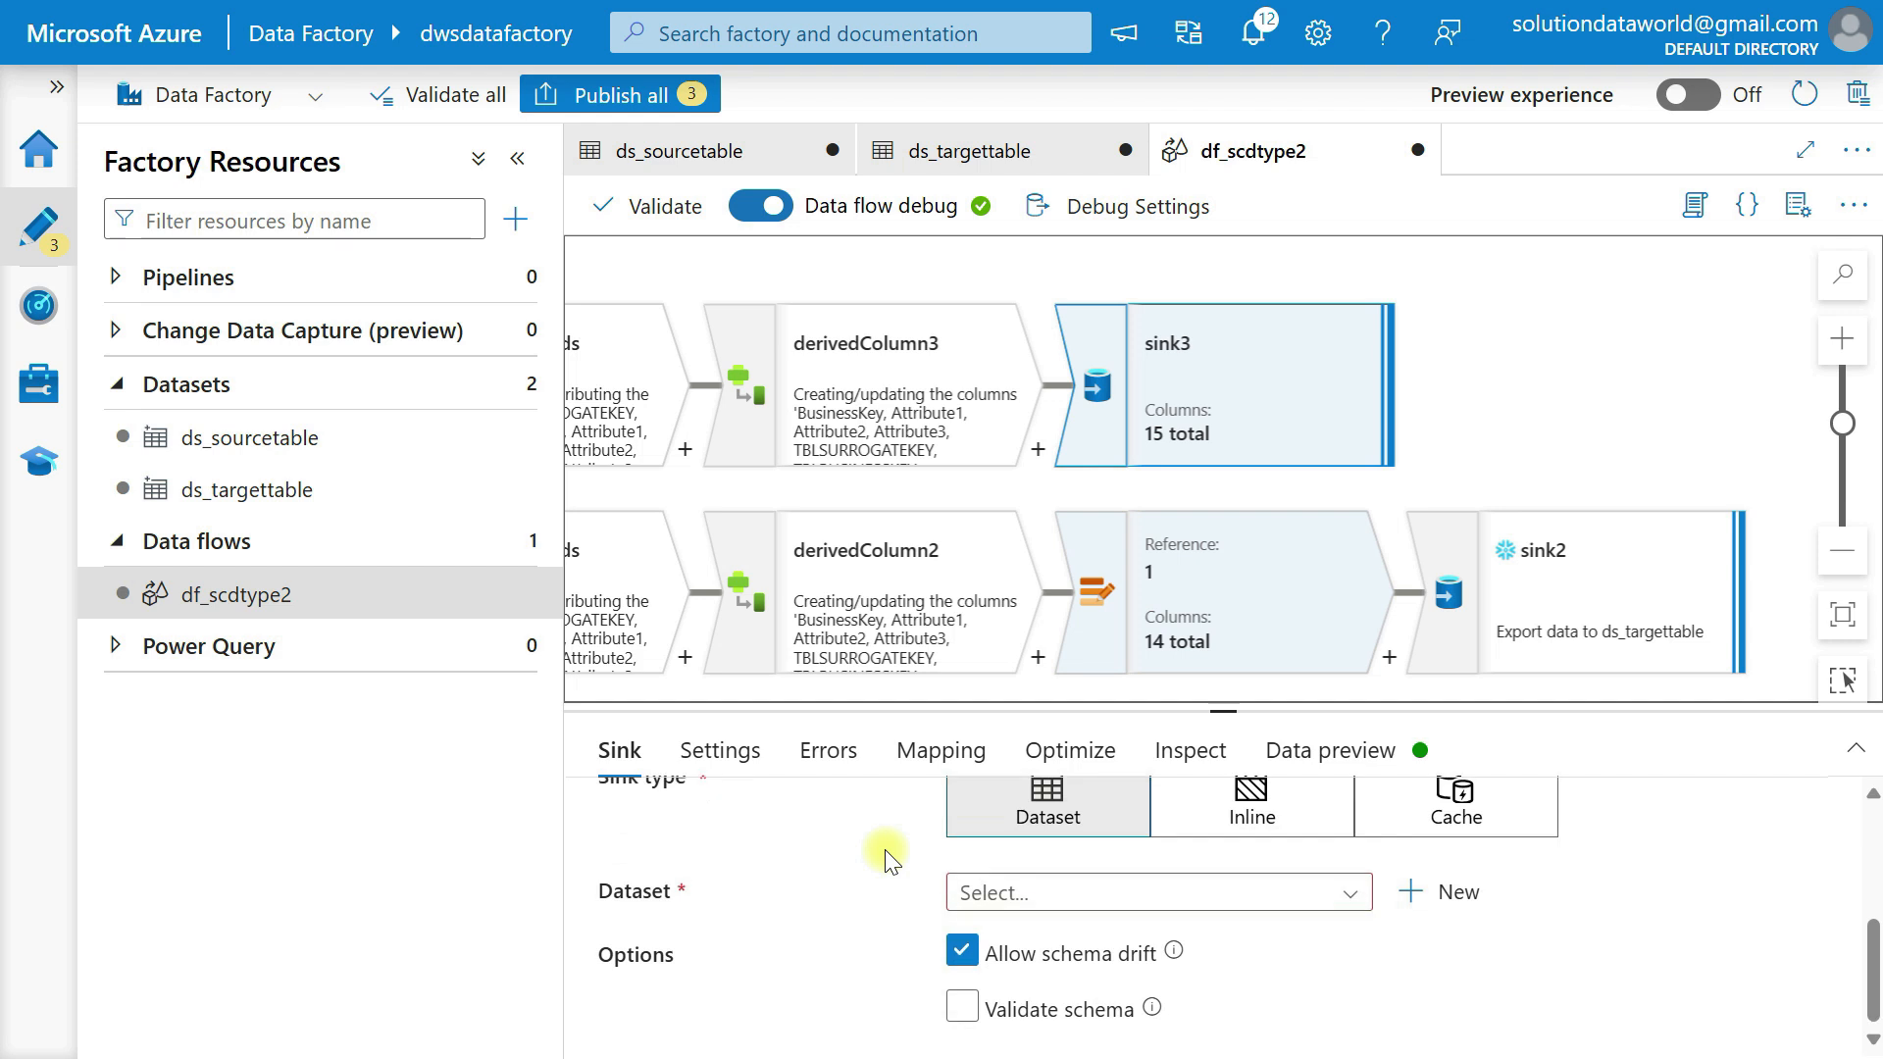
{"action": "left_click", "coordinate": [1043, 897]}
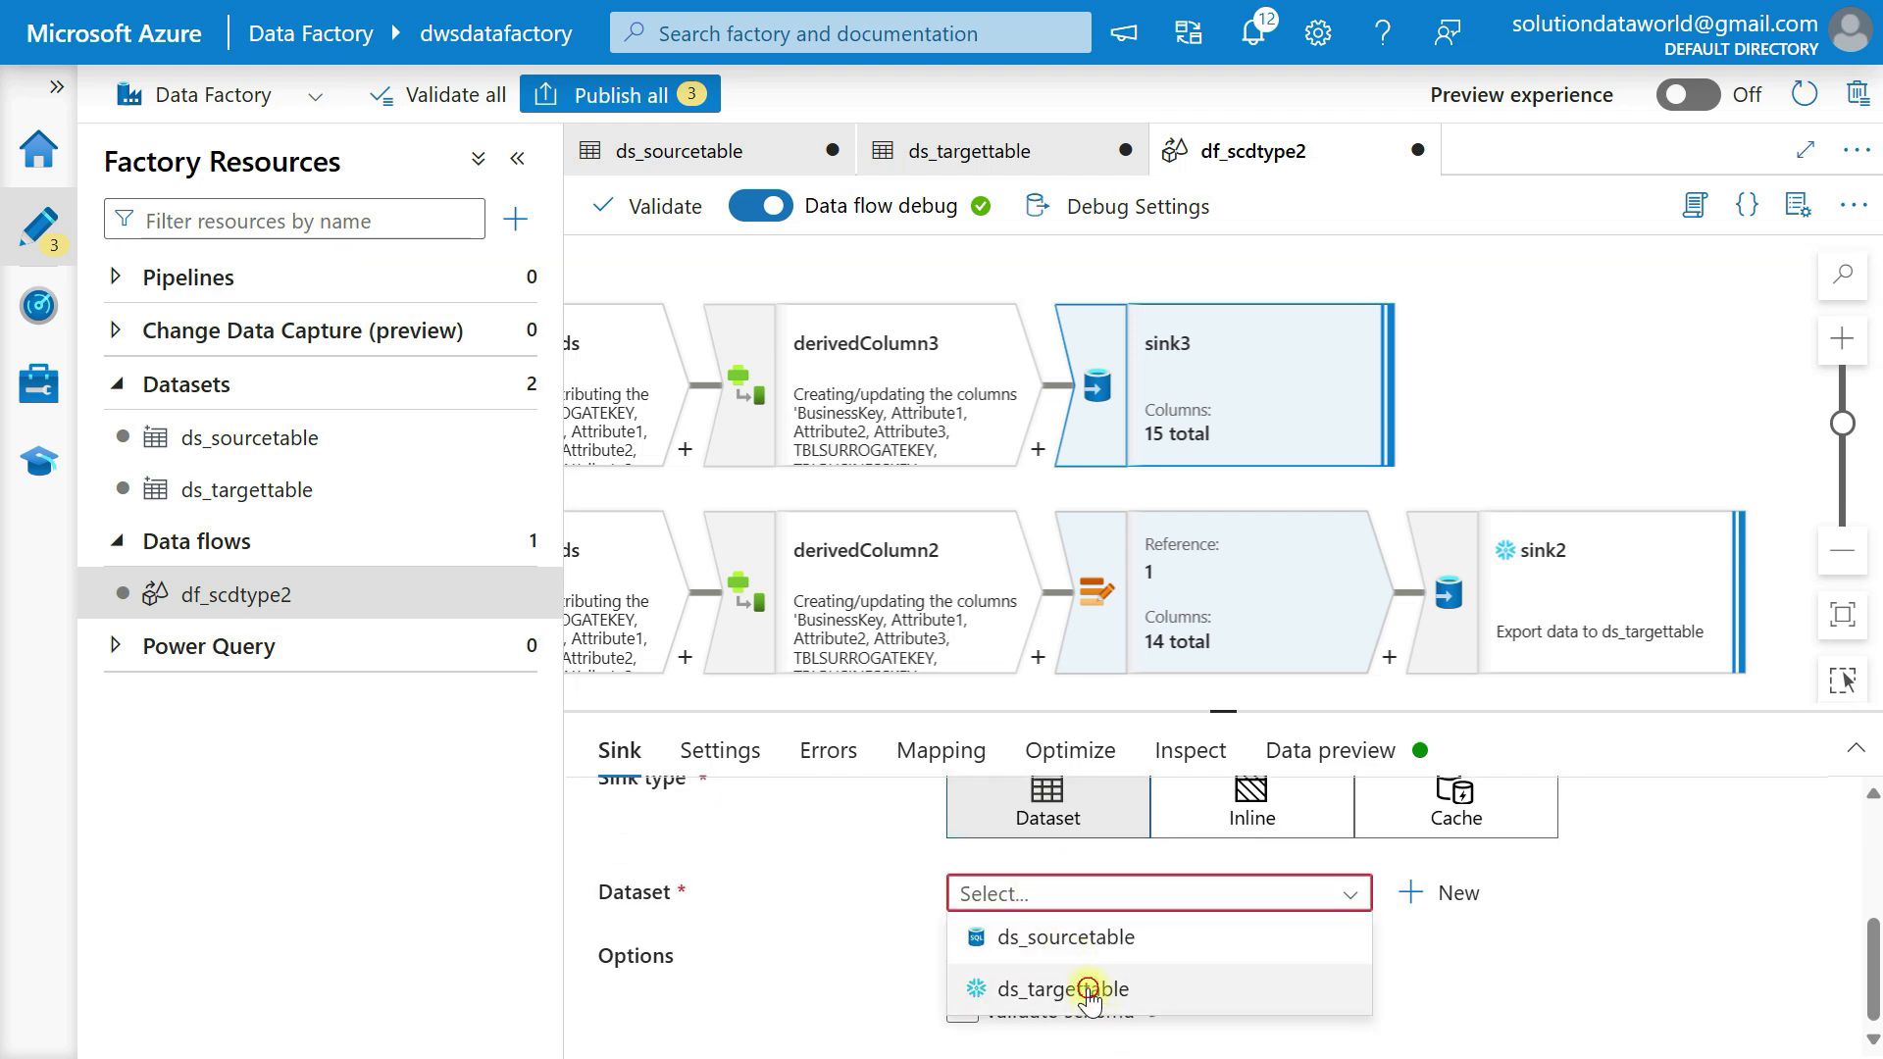
{"action": "left_click", "coordinate": [1089, 992]}
Disable output to sink for assert failure rows in sink3's error handling.
{"action": "left_click", "coordinate": [723, 775]}
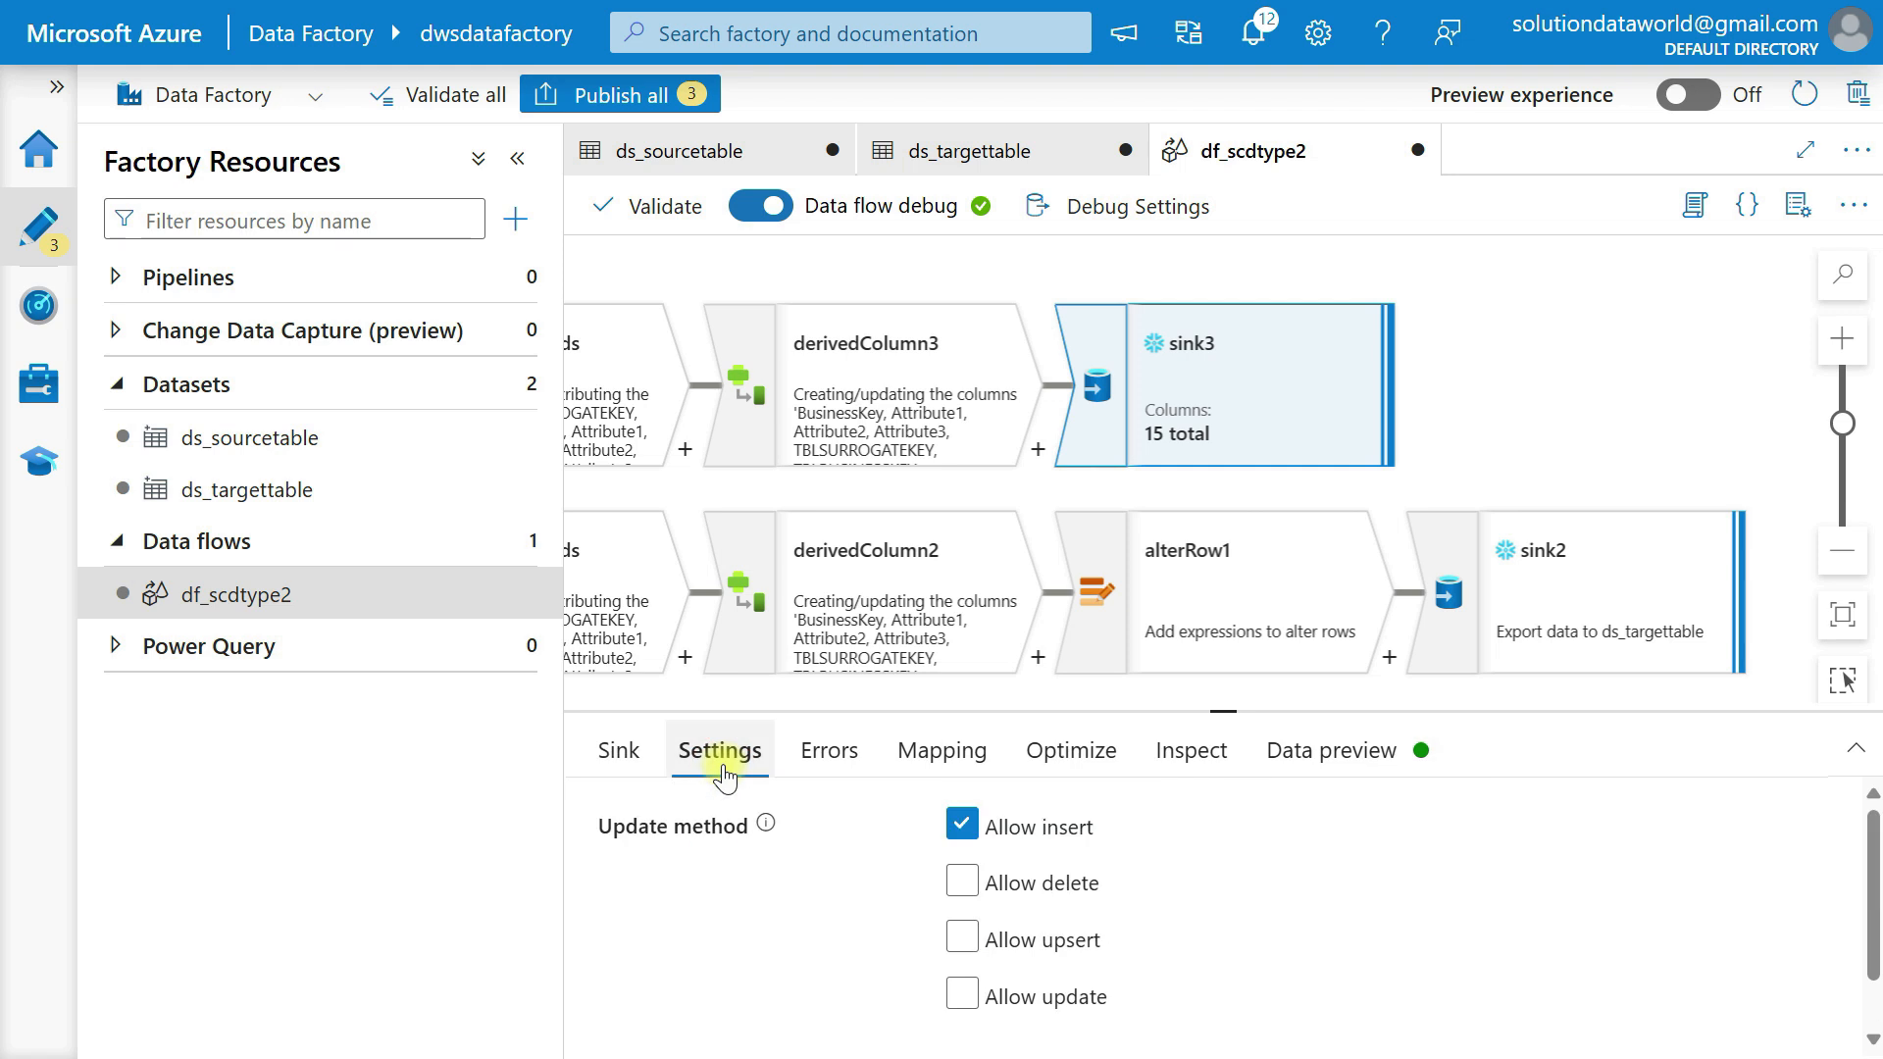
{"action": "left_click", "coordinate": [842, 770]}
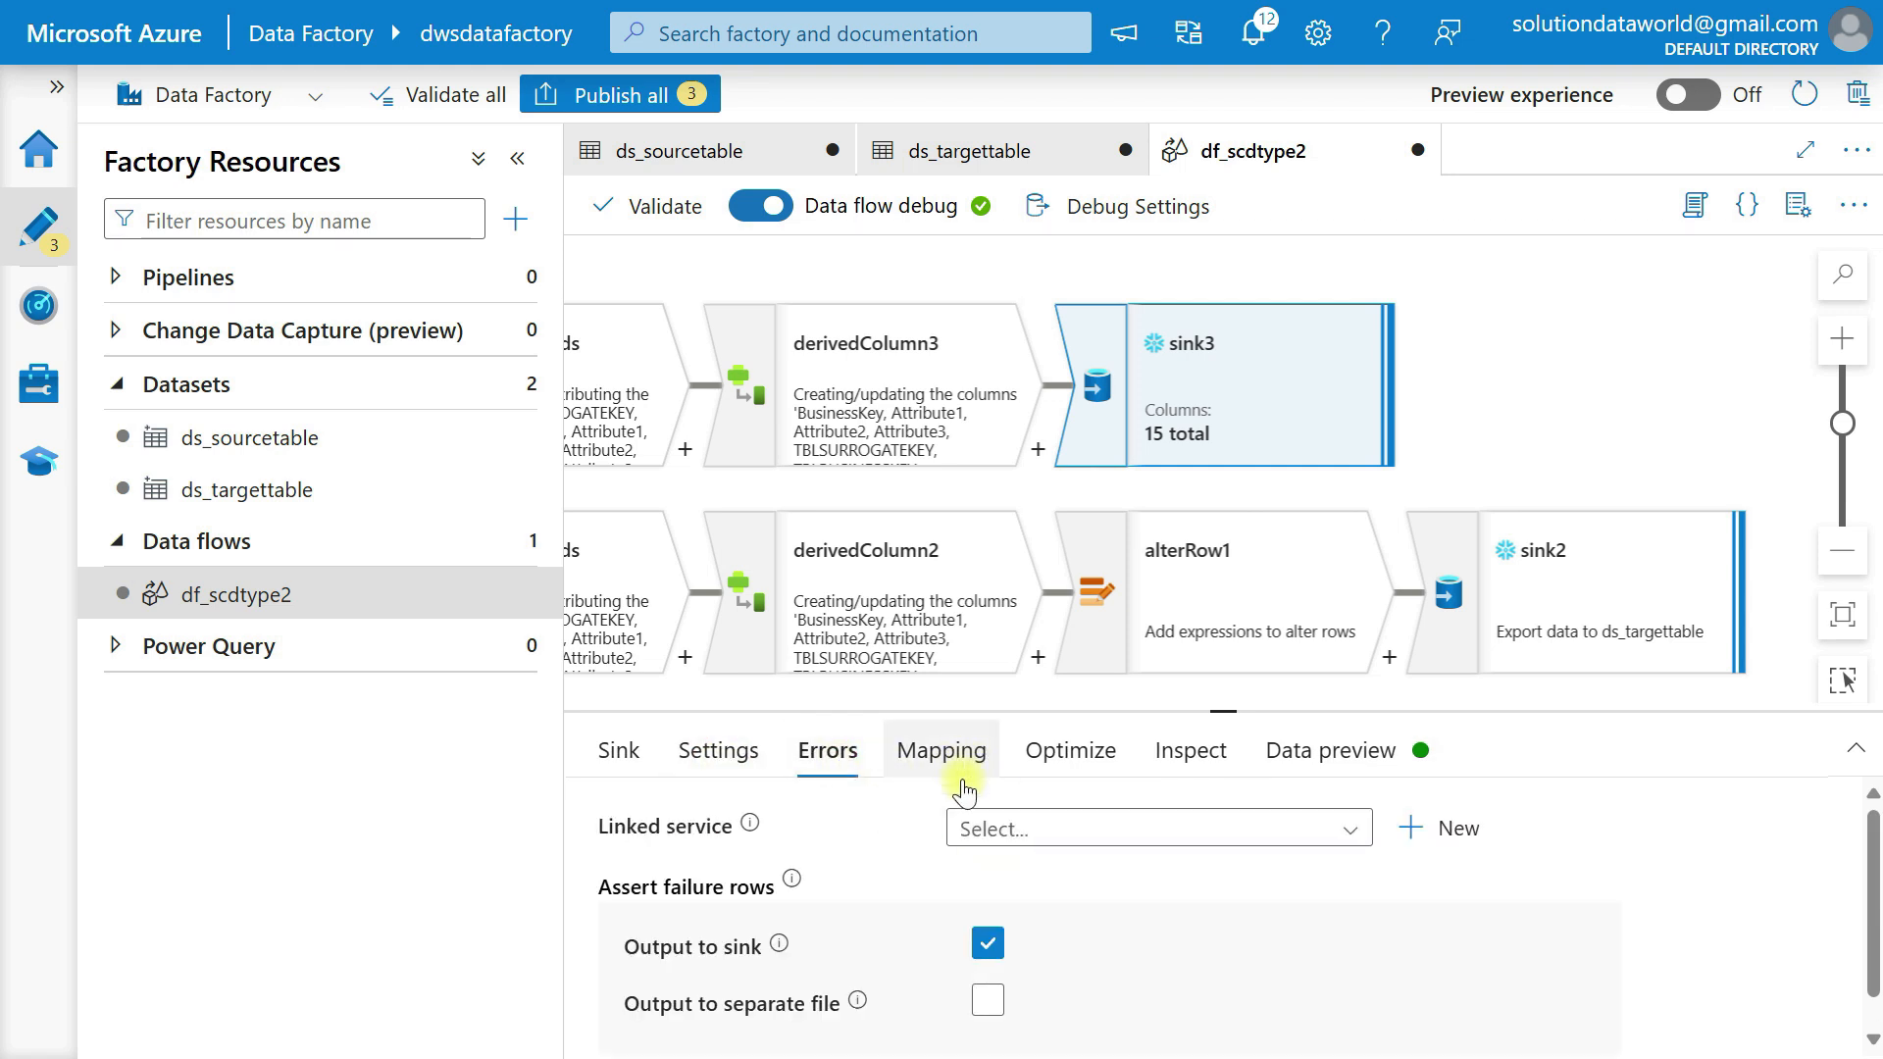
{"action": "left_click", "coordinate": [988, 944]}
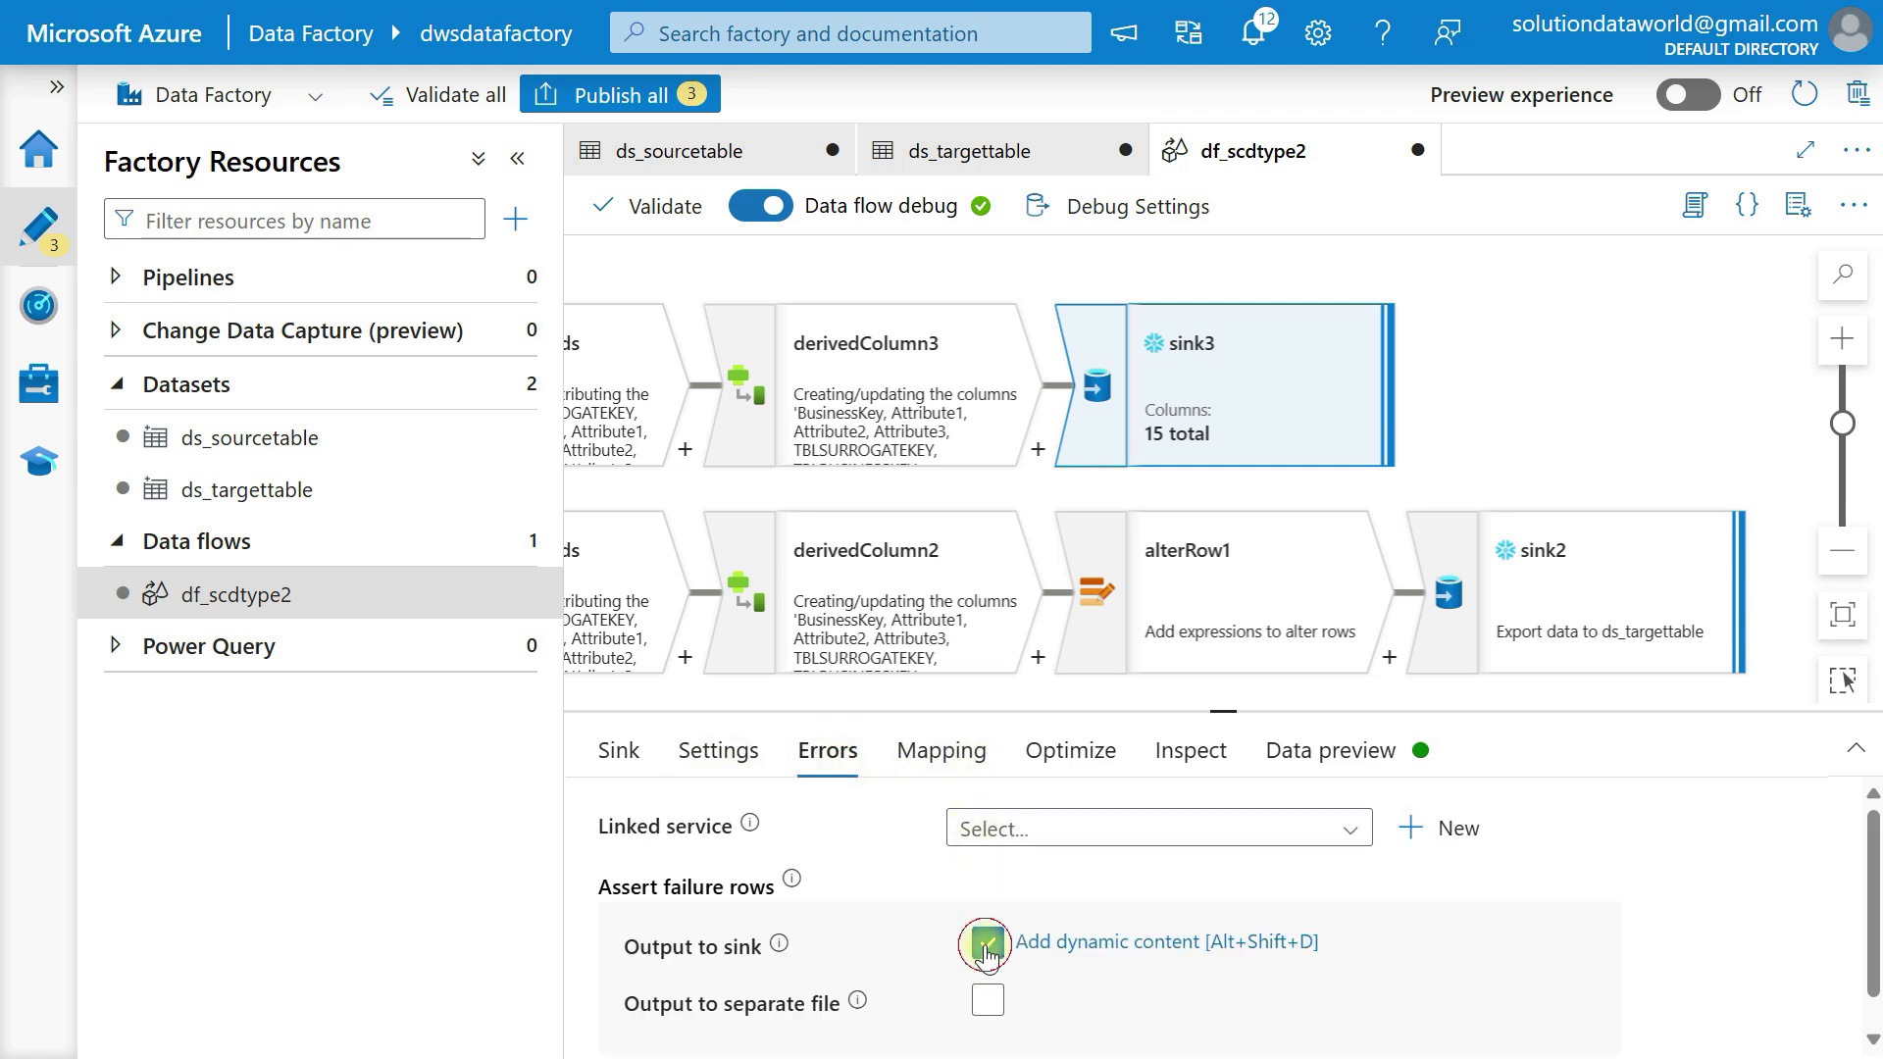
Turn off auto mapping for sink3 so its input and output columns can be mapped manually.
{"action": "left_click", "coordinate": [919, 758]}
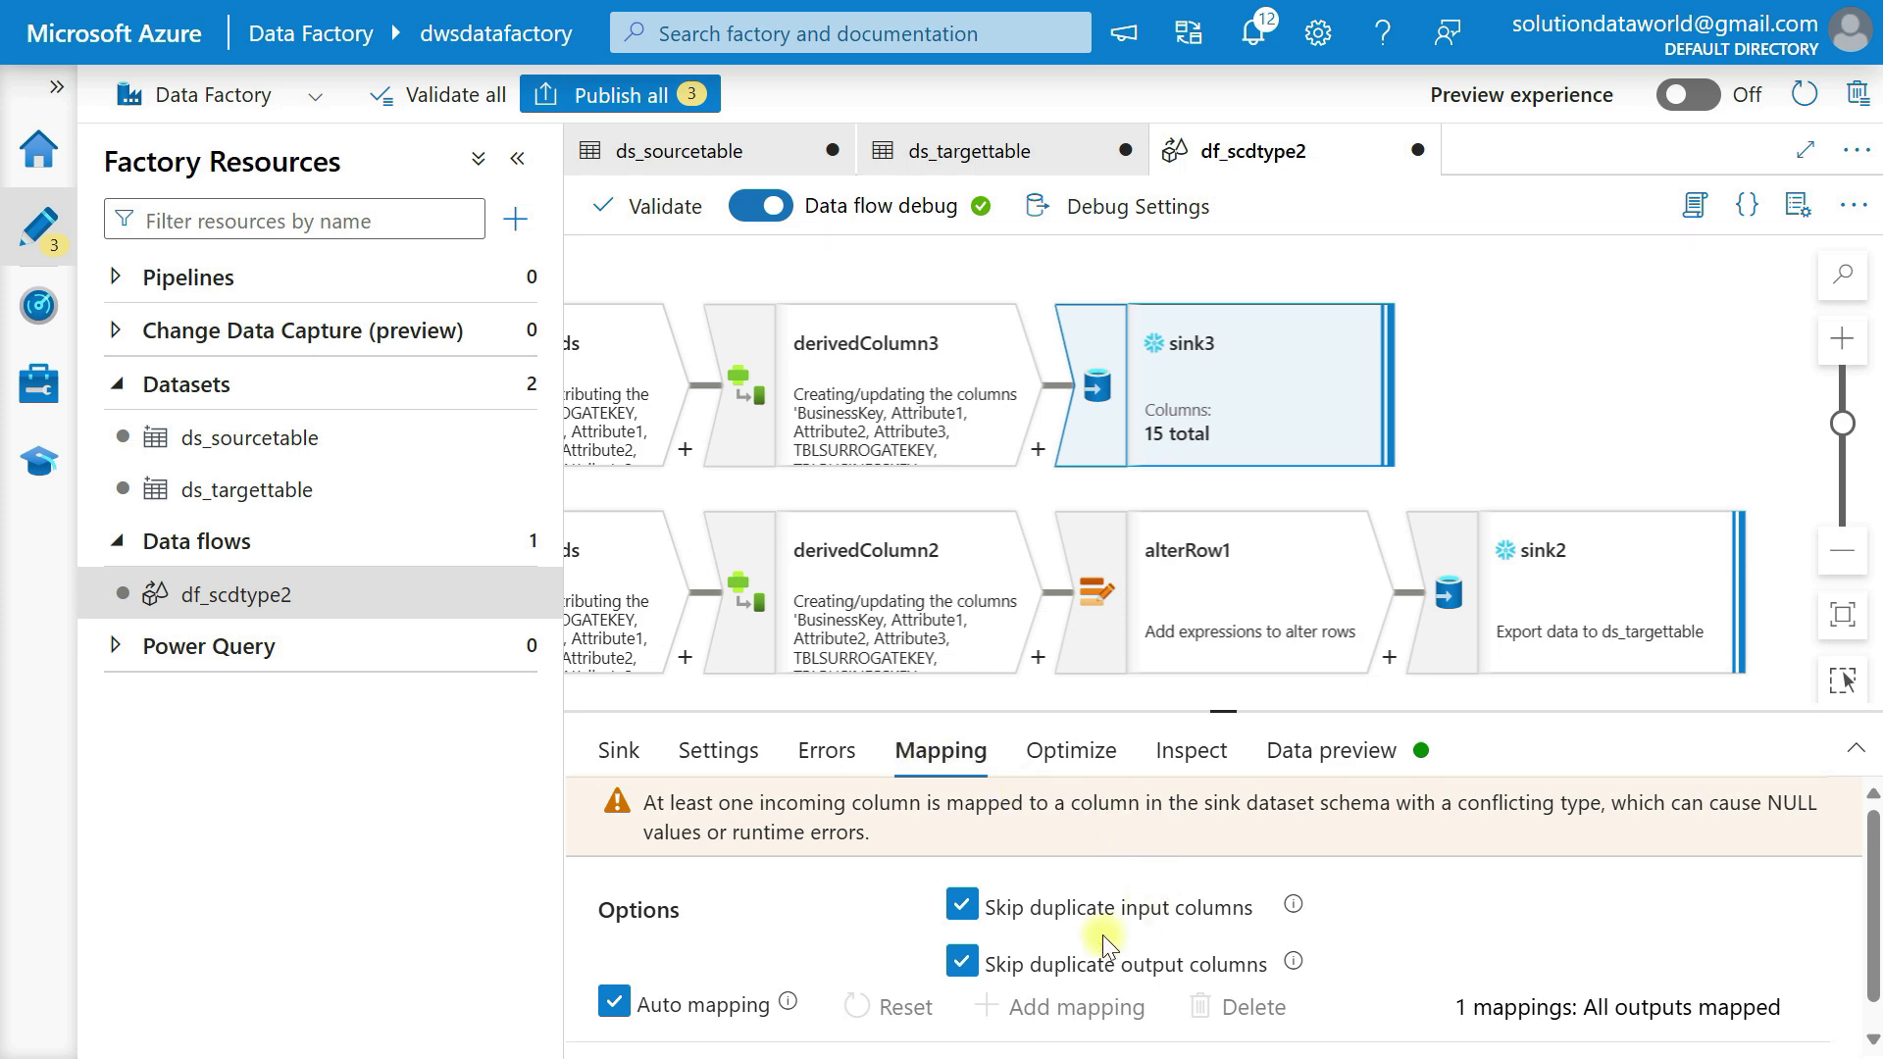
{"action": "left_click", "coordinate": [615, 1001]}
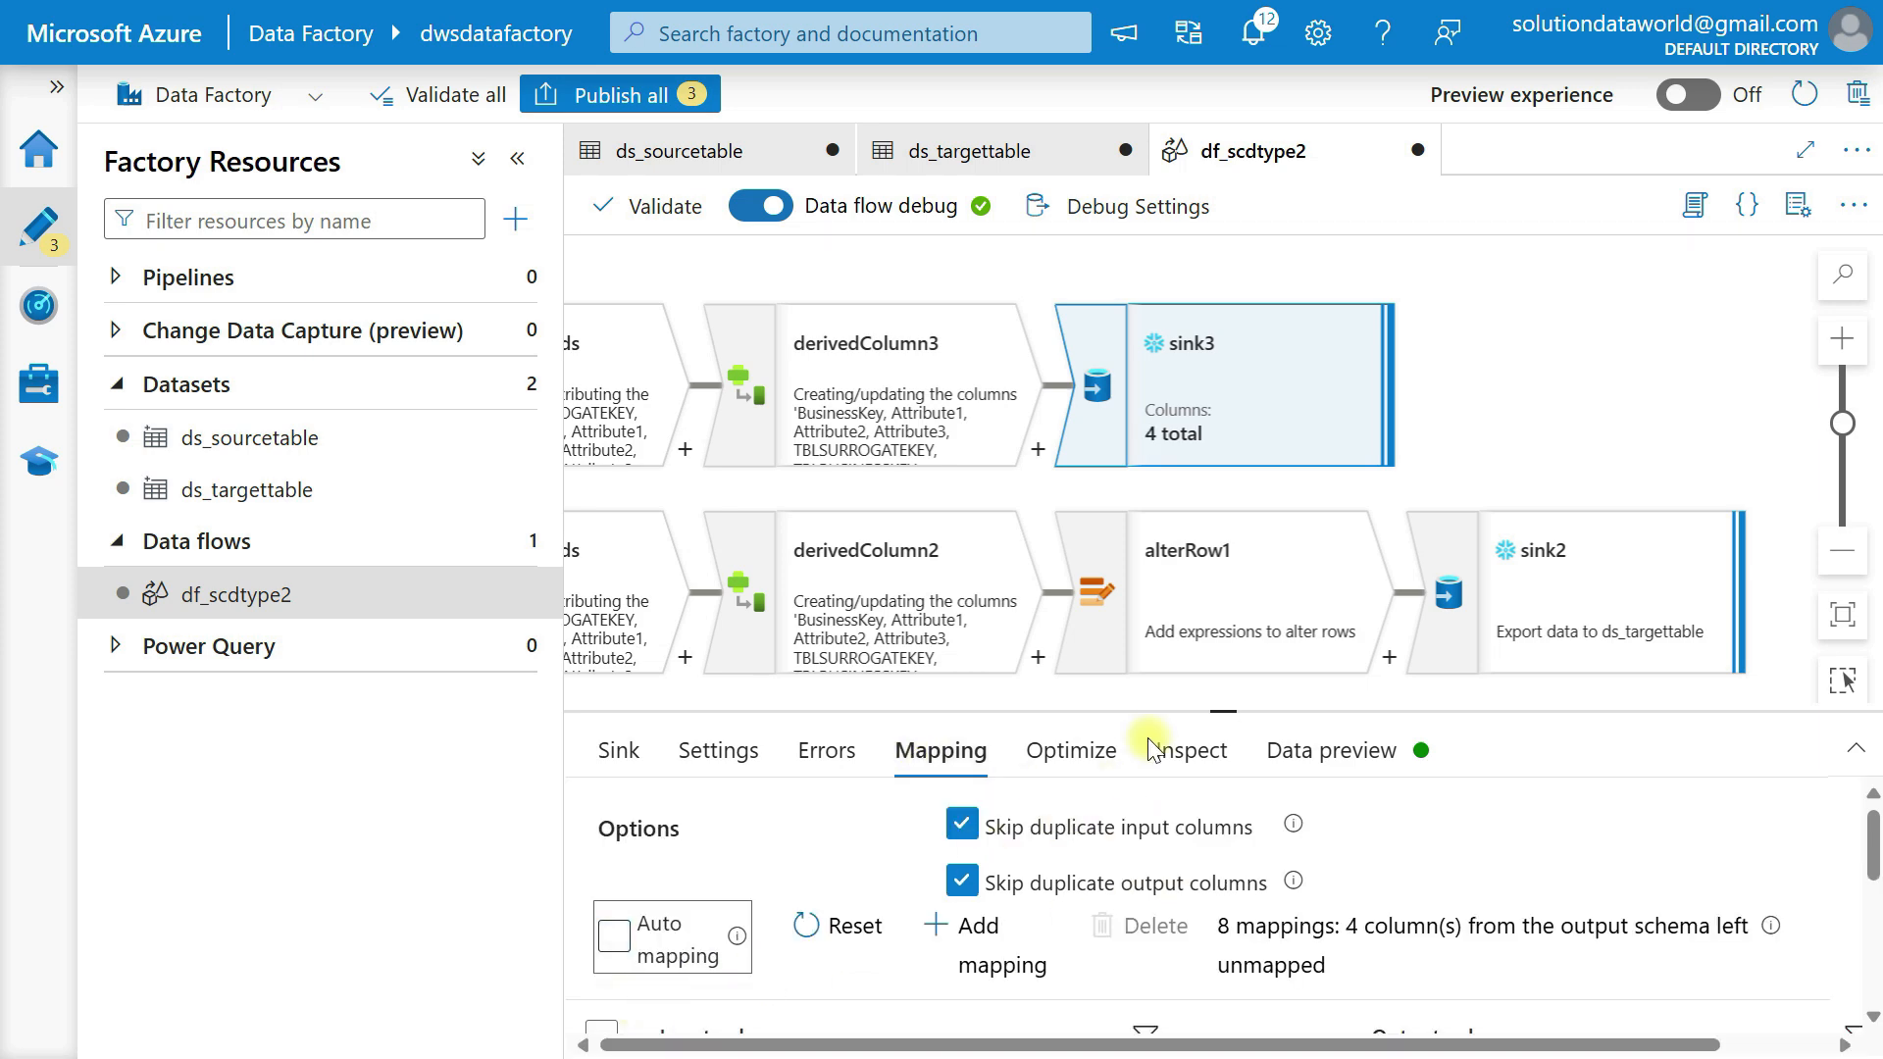
{"action": "left_click_drag", "start_coordinate": [1223, 710], "coordinate": [1224, 397]}
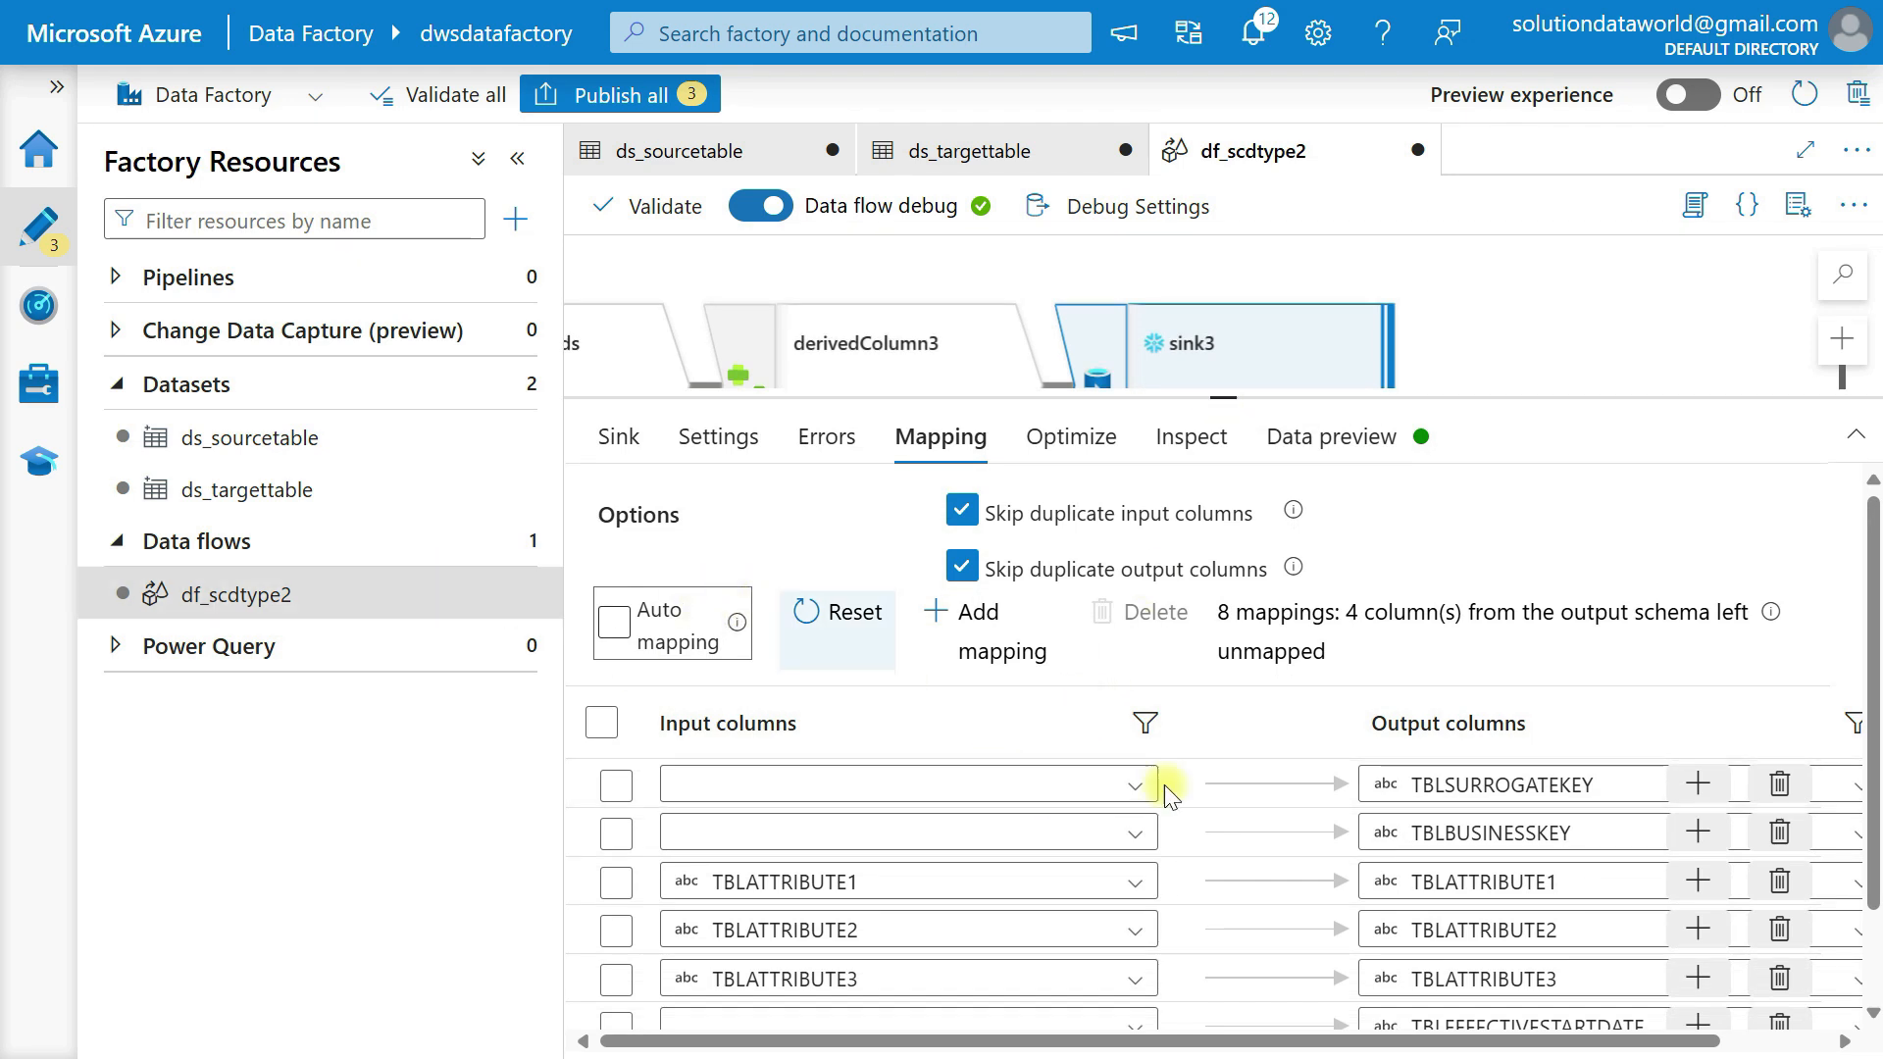
{"action": "left_click", "coordinate": [1133, 799]}
{"action": "left_click", "coordinate": [1133, 803]}
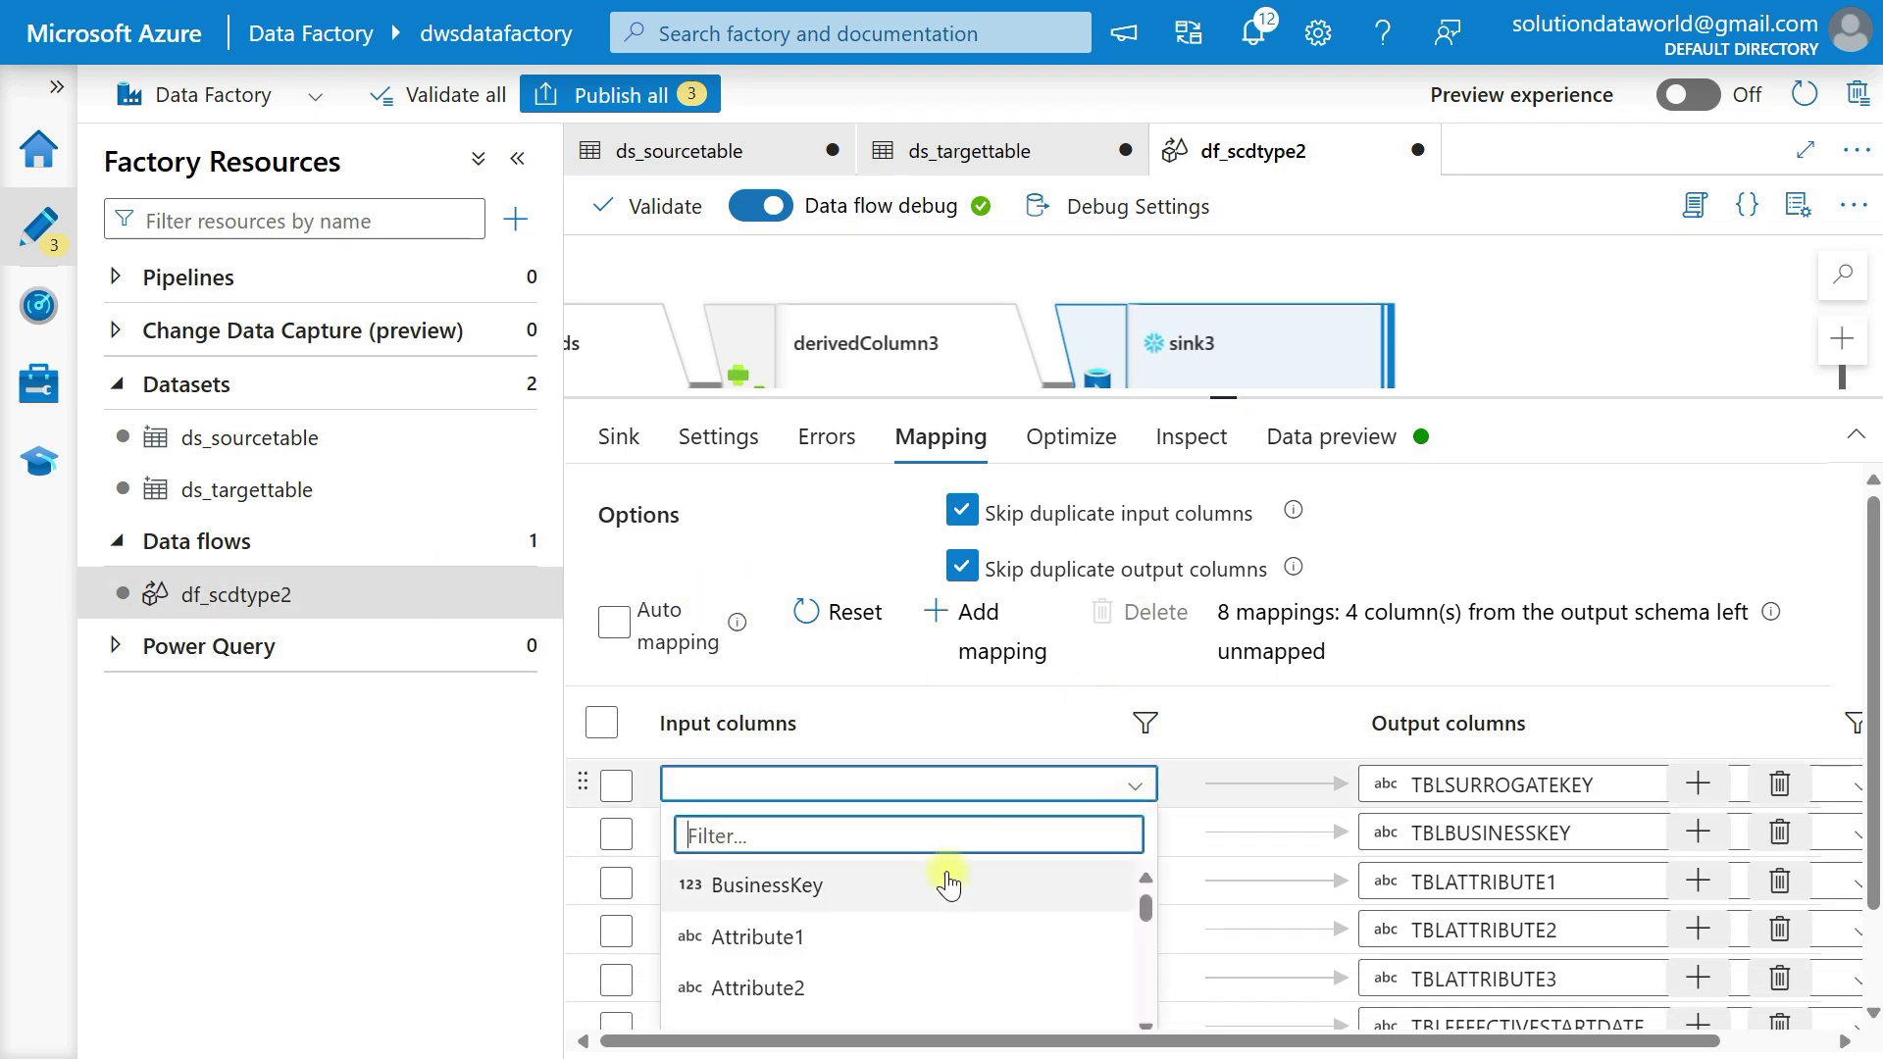
{"action": "left_click", "coordinate": [895, 893]}
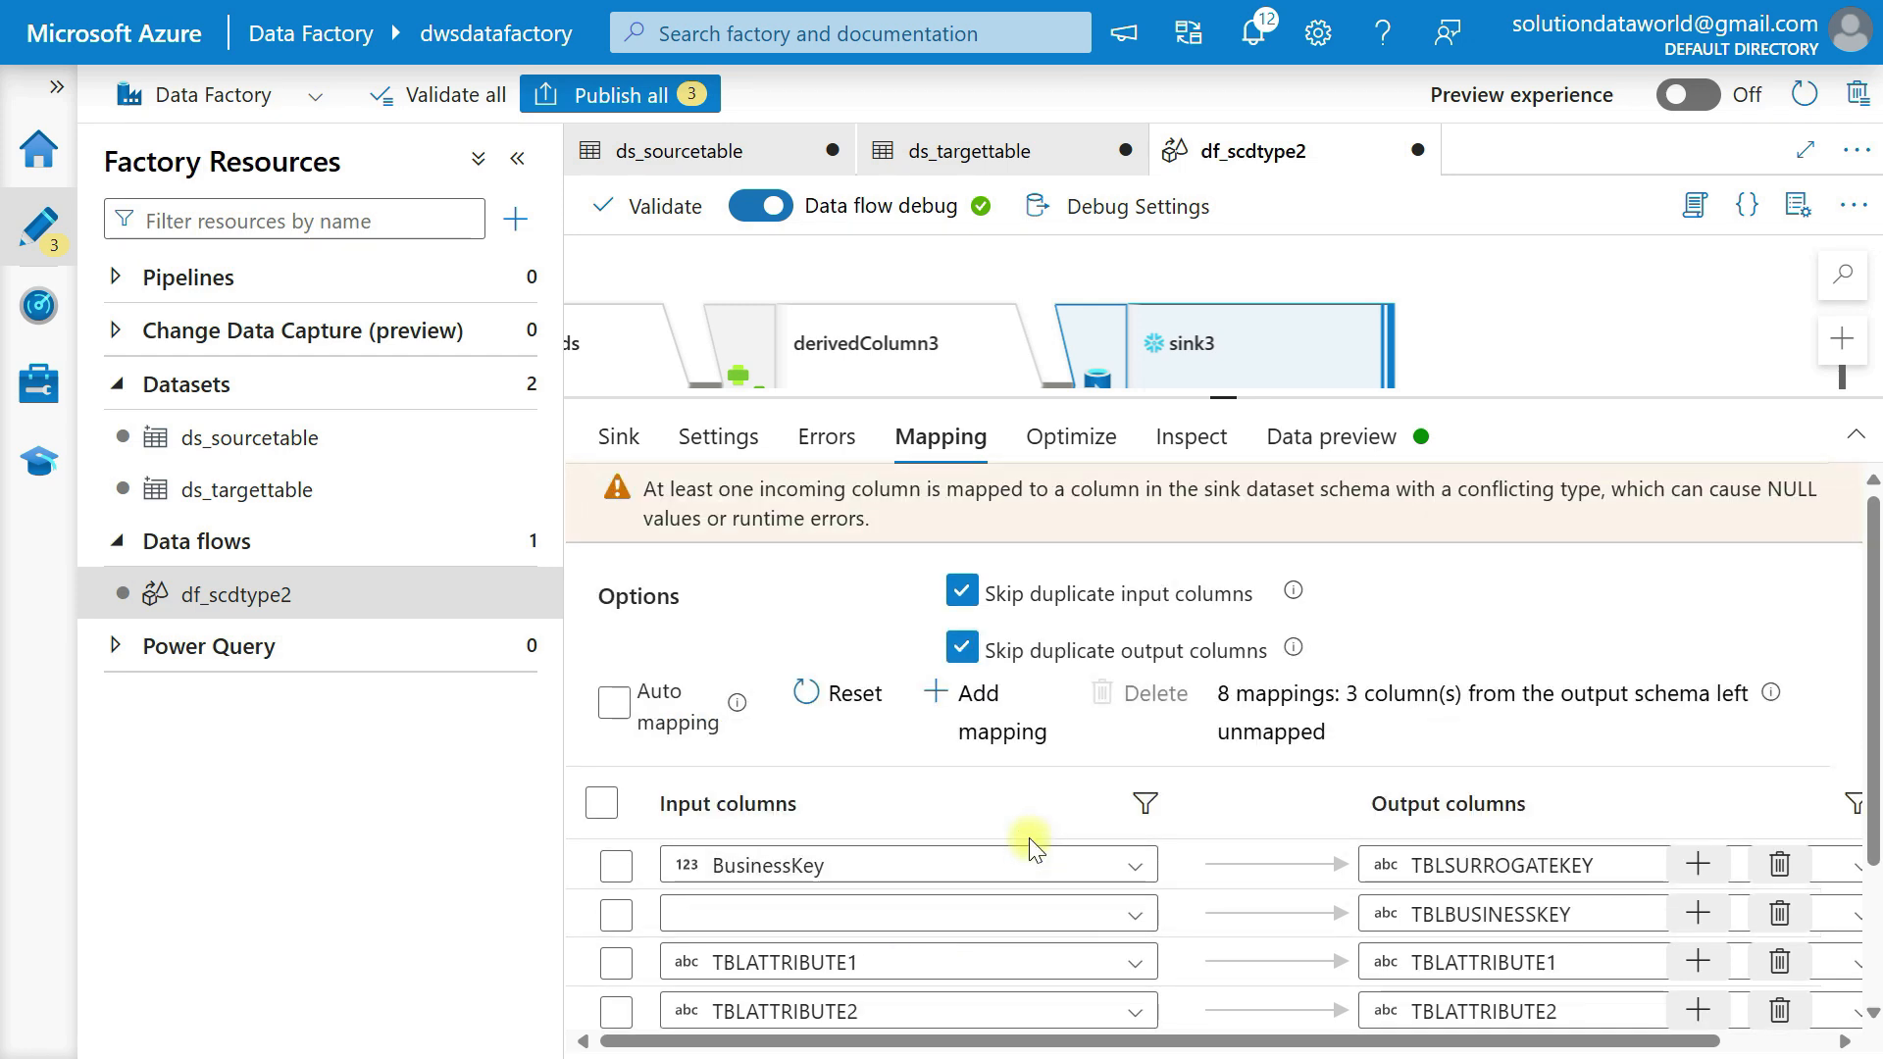
Delete the mapping for the output column TBLSURROGATEKEY from sink3.
{"action": "left_click", "coordinate": [1032, 914]}
{"action": "right_click", "coordinate": [1778, 863]}
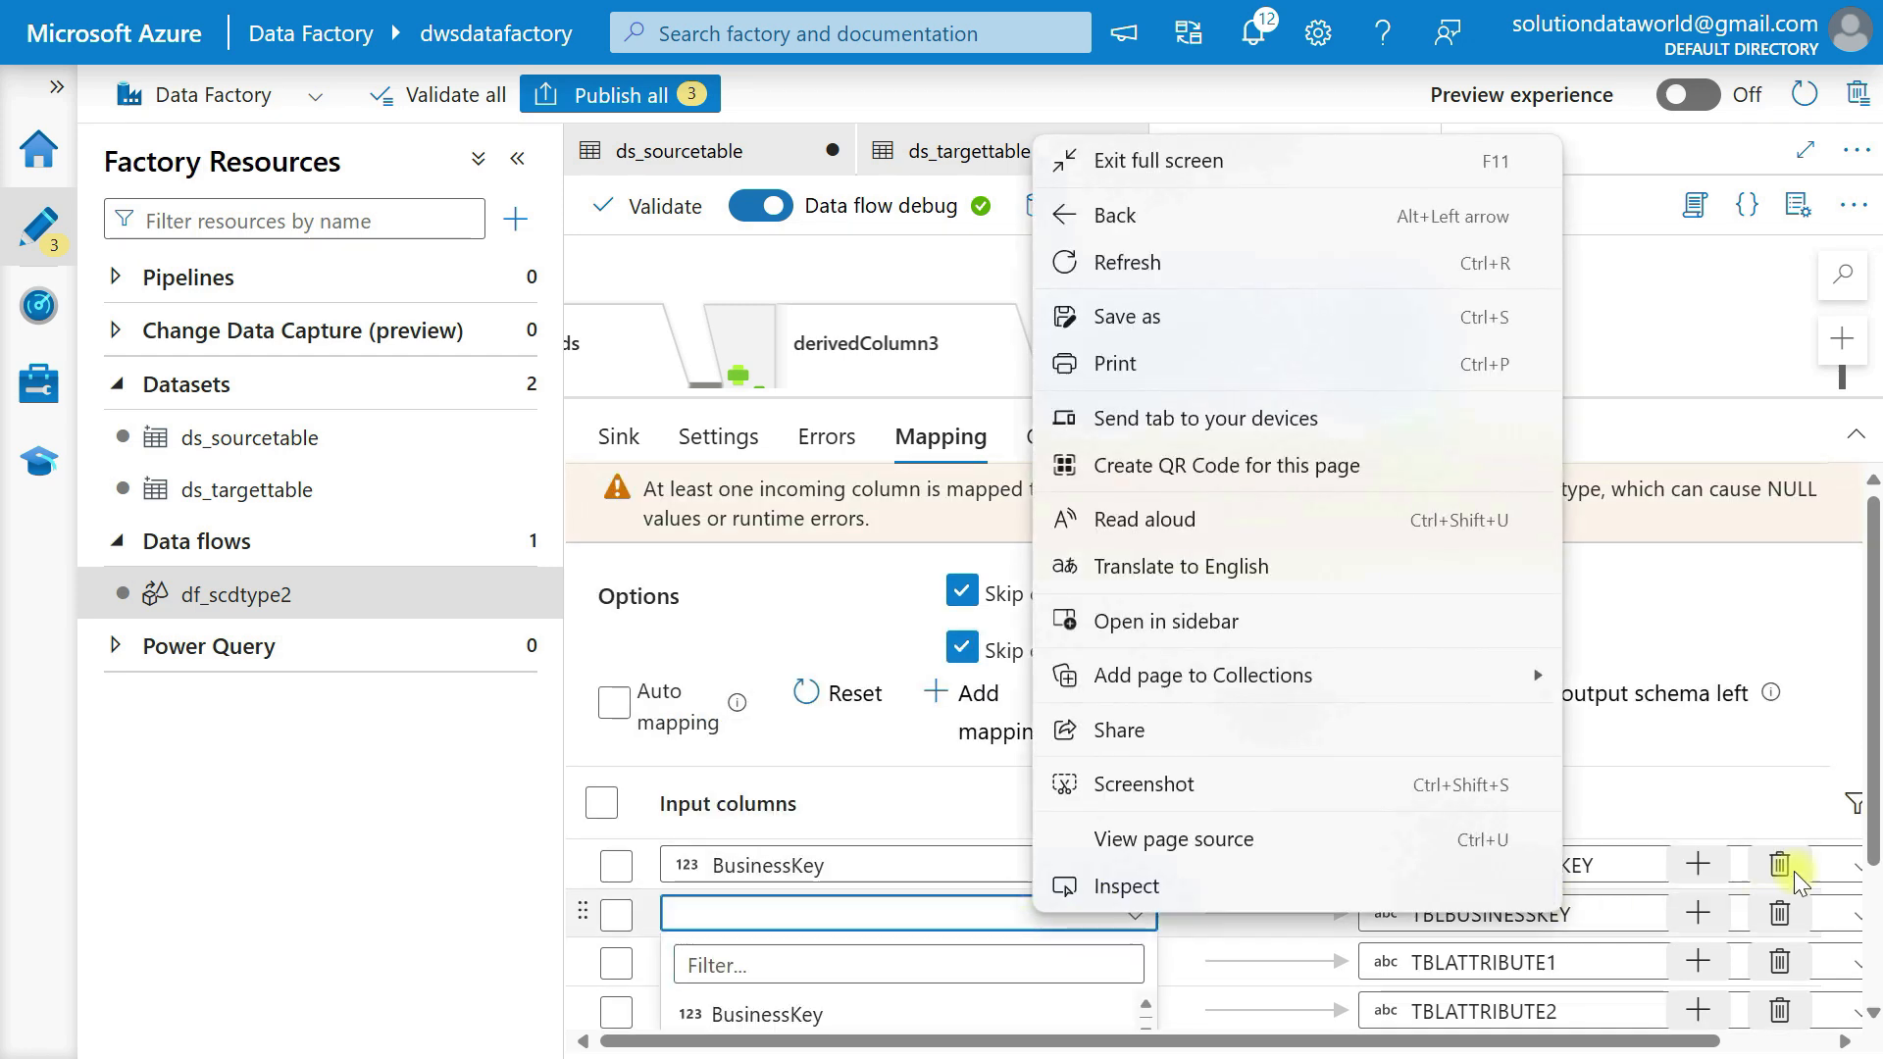
{"action": "left_click", "coordinate": [1779, 864]}
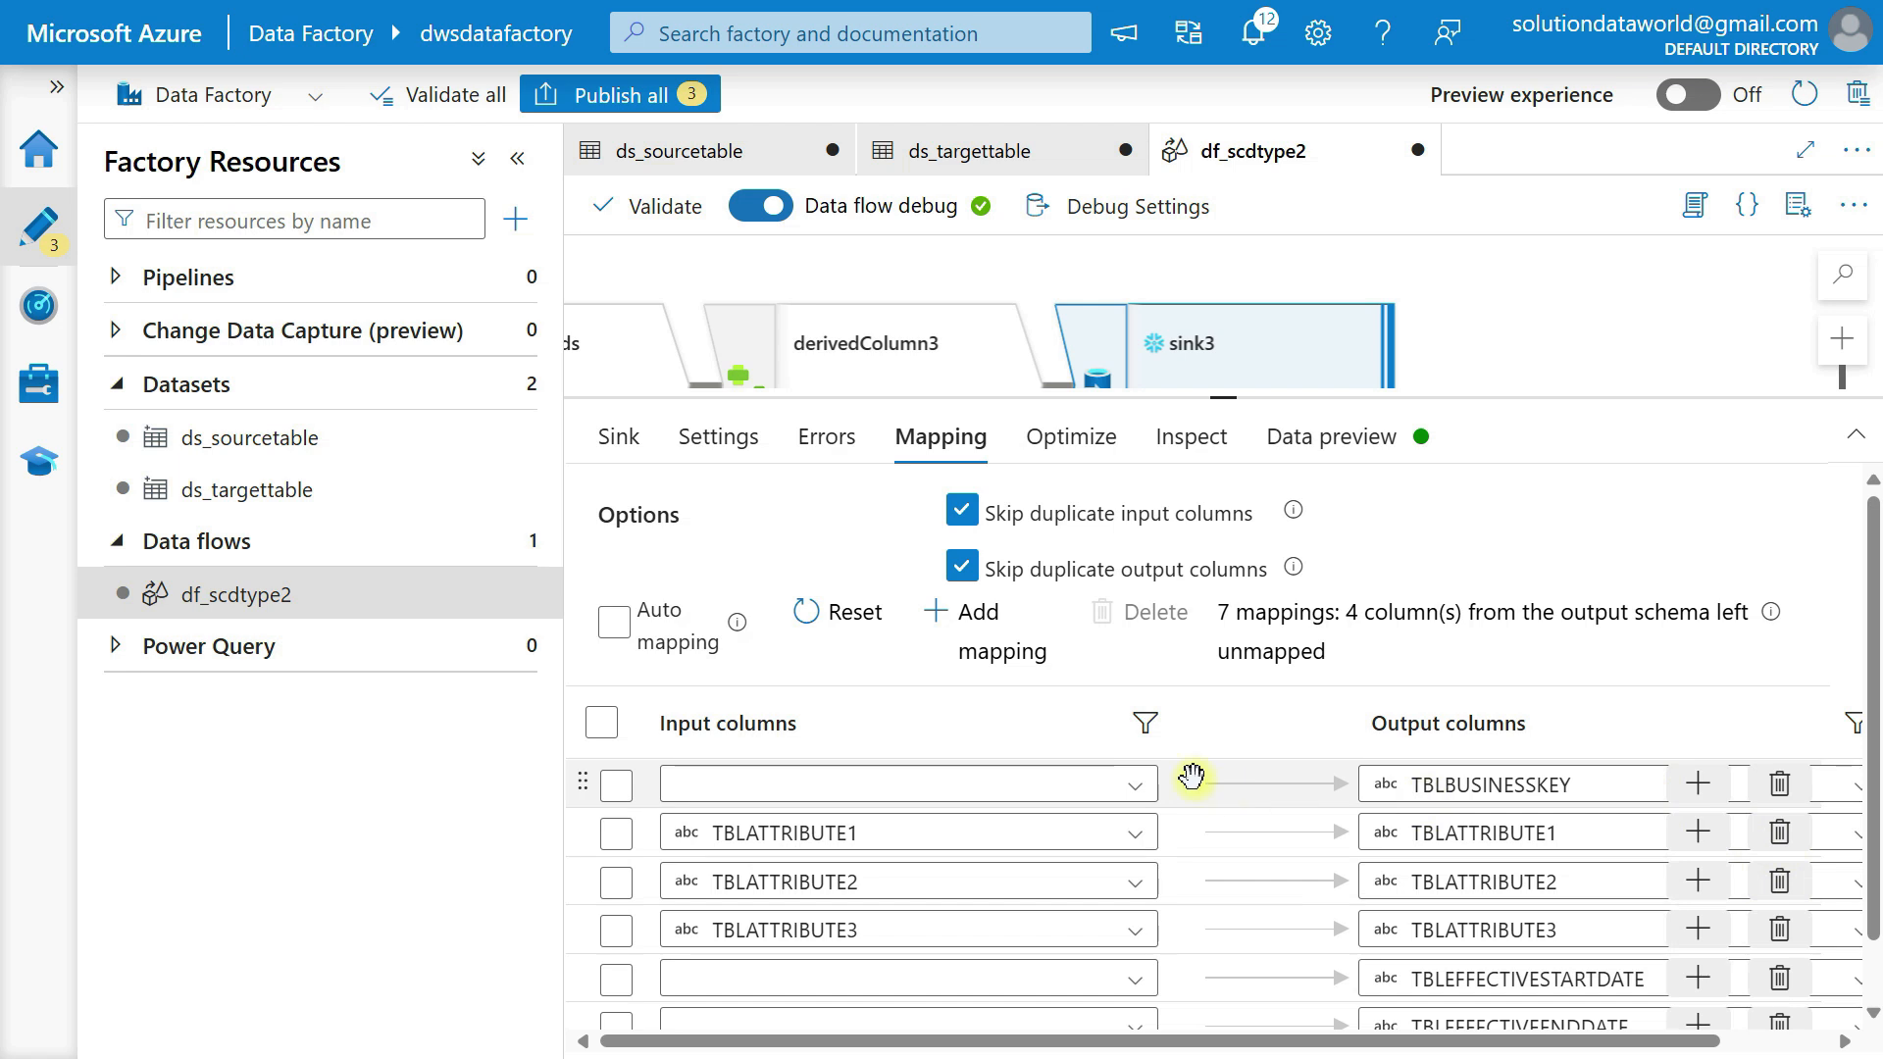
Map input column BusinessKey to TBLBUSINESSKEY and Attribute1 to TBLATTRIBUTE1 in sink3.
{"action": "left_click", "coordinate": [1126, 784]}
{"action": "left_click", "coordinate": [767, 892]}
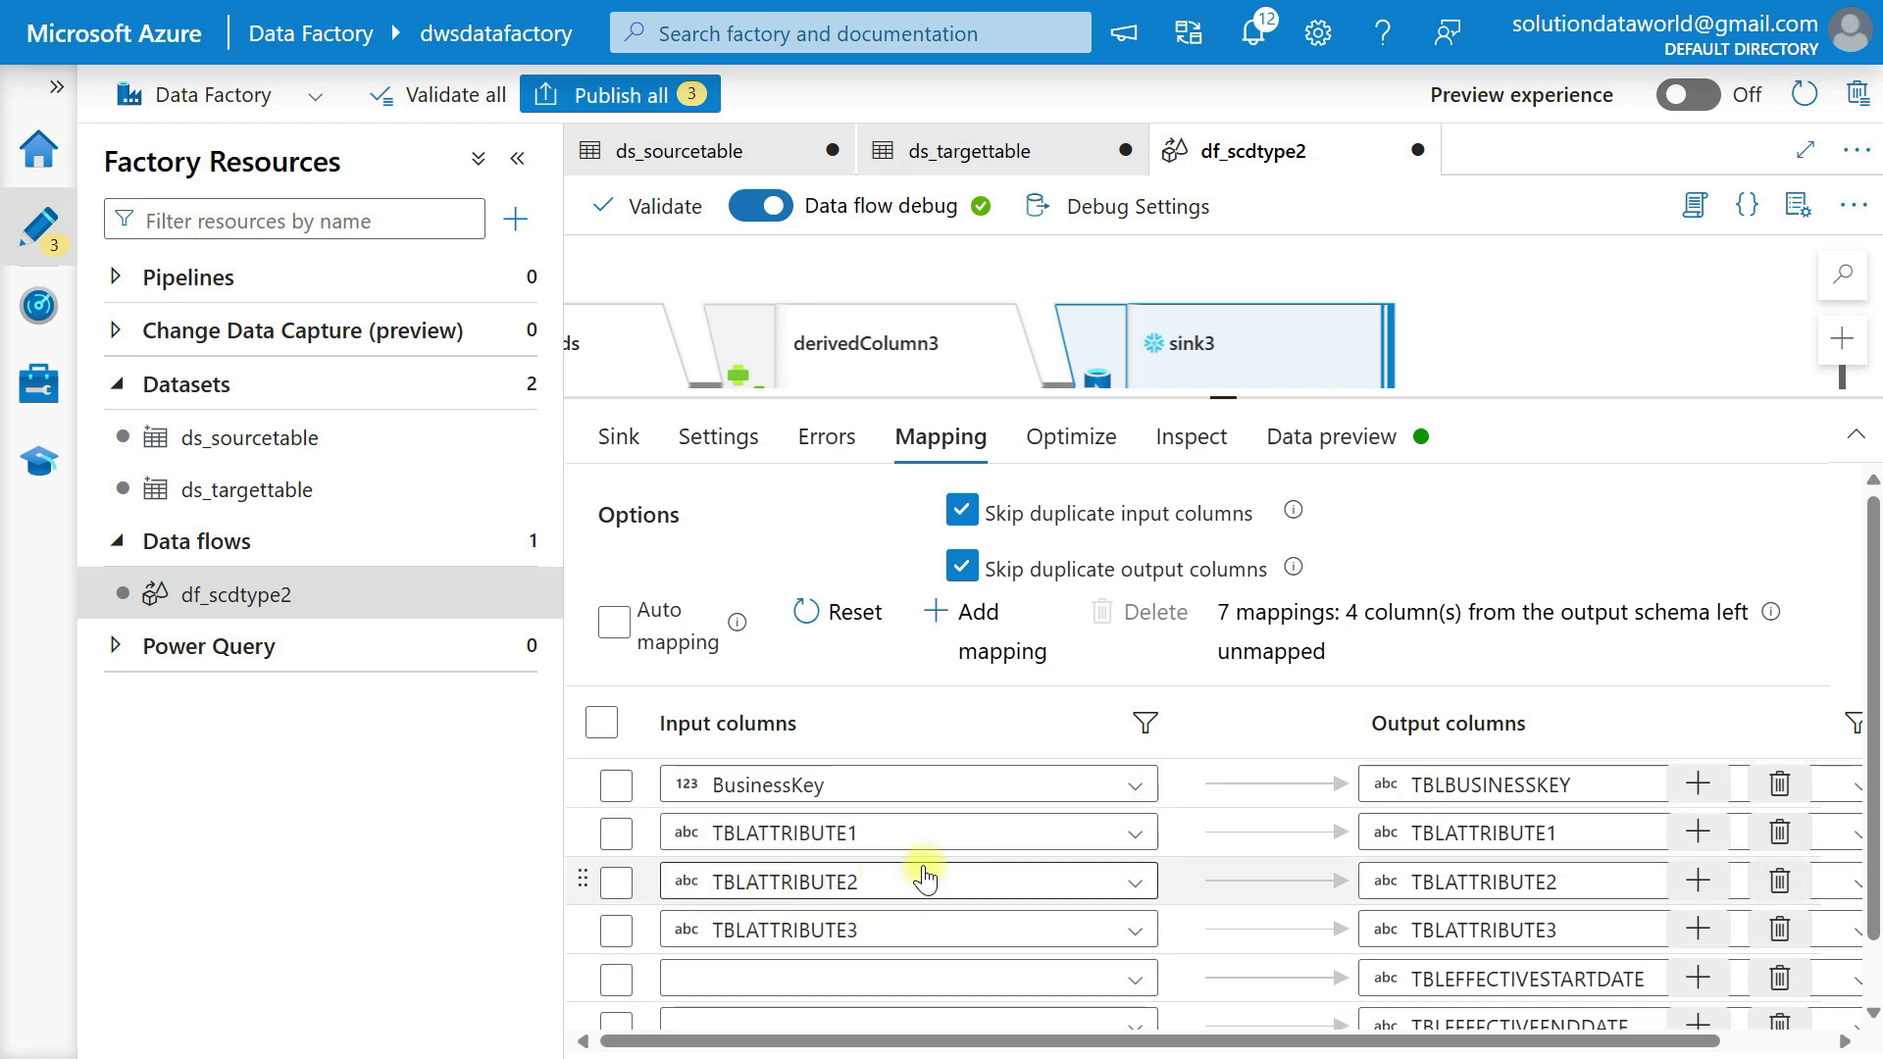
{"action": "left_click", "coordinate": [927, 917]}
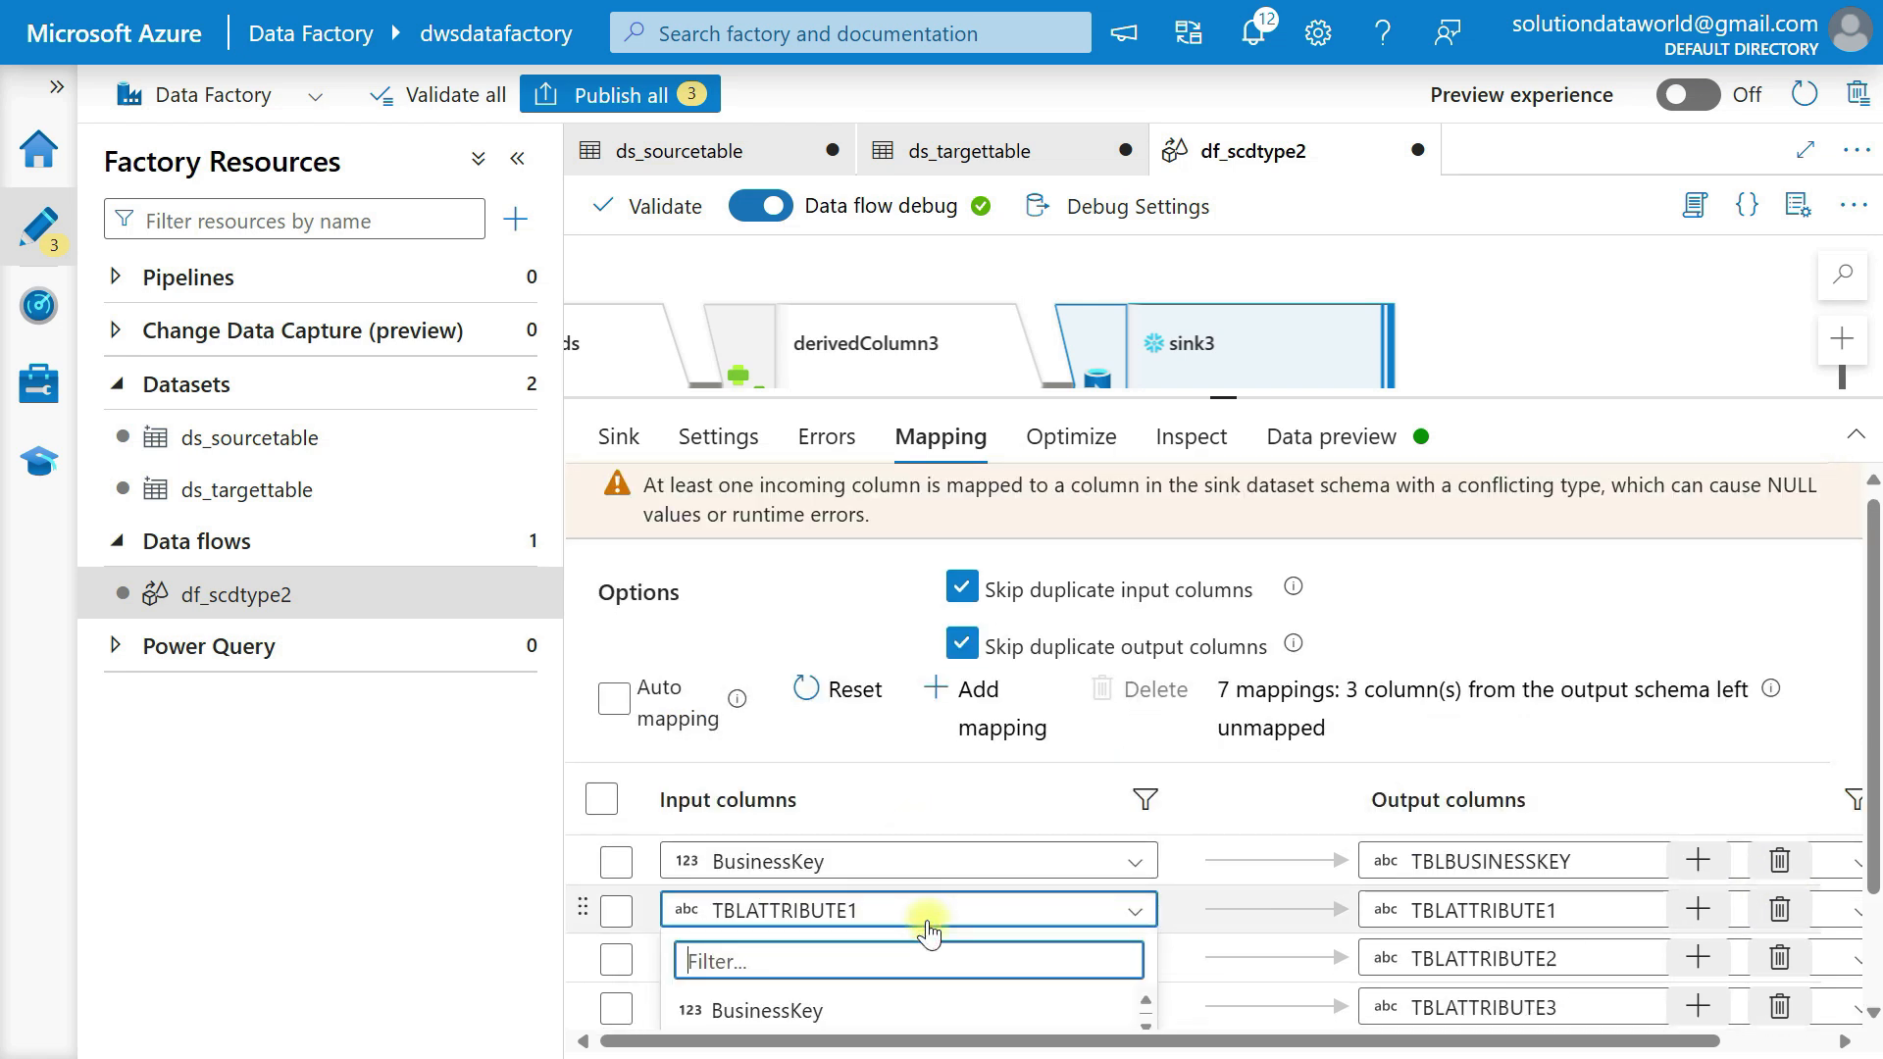
{"action": "left_click", "coordinate": [821, 920]}
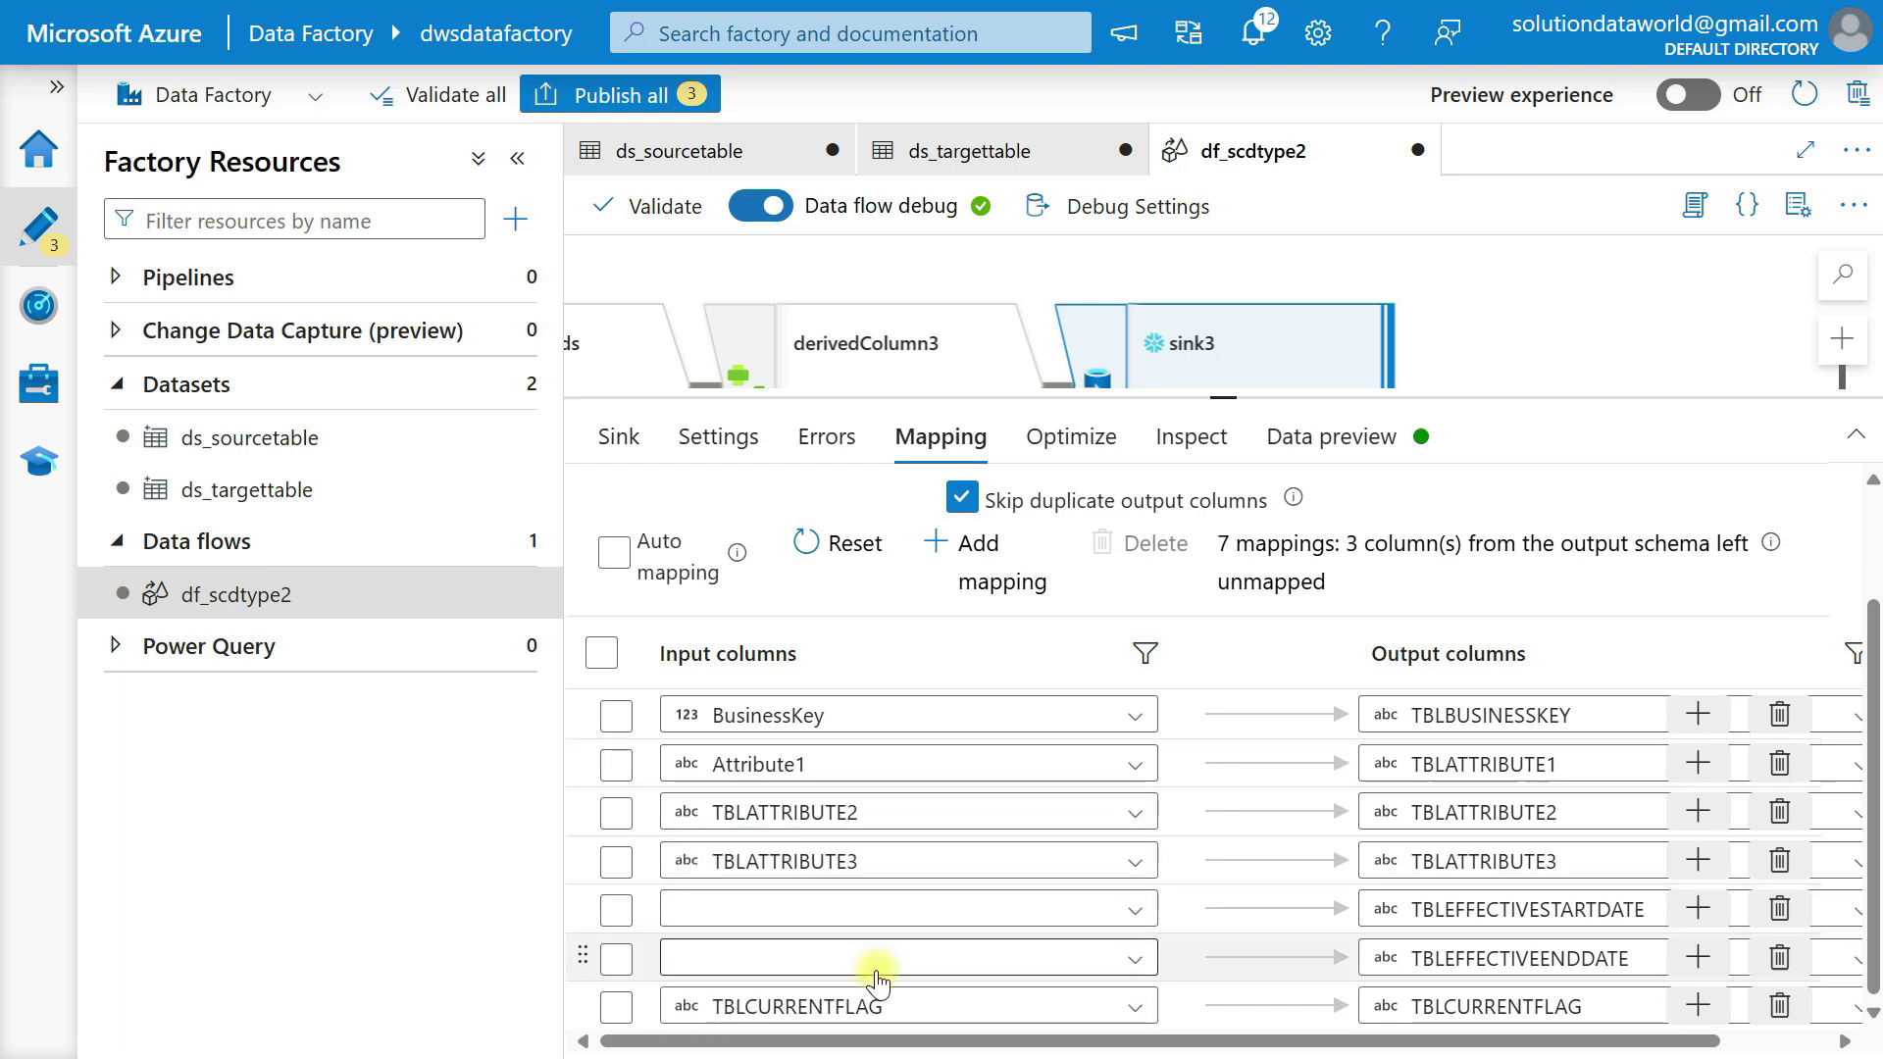
Map input column Attribute2 to TBLATTRIBUTE2 and Attribute3 to TBLATTRIBUTE3 in sink3.
{"action": "left_click", "coordinate": [810, 824]}
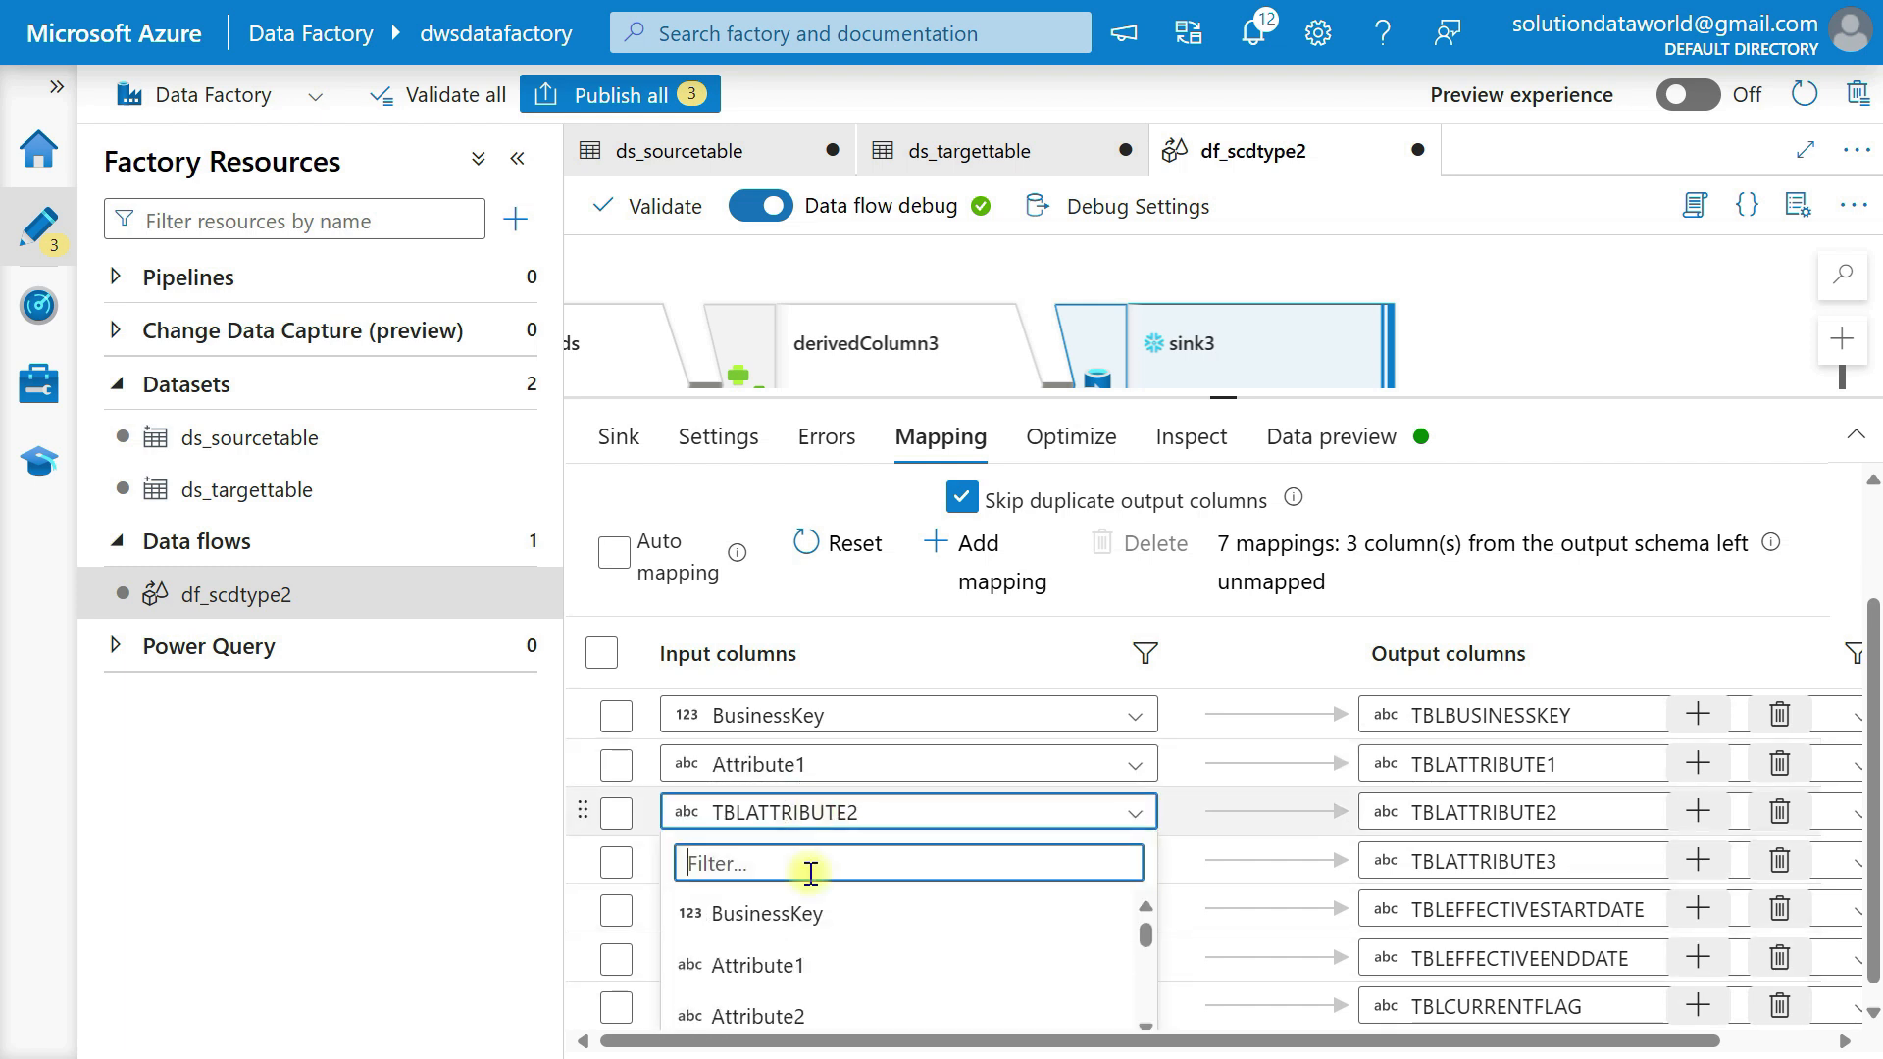
{"action": "left_click", "coordinate": [802, 1013]}
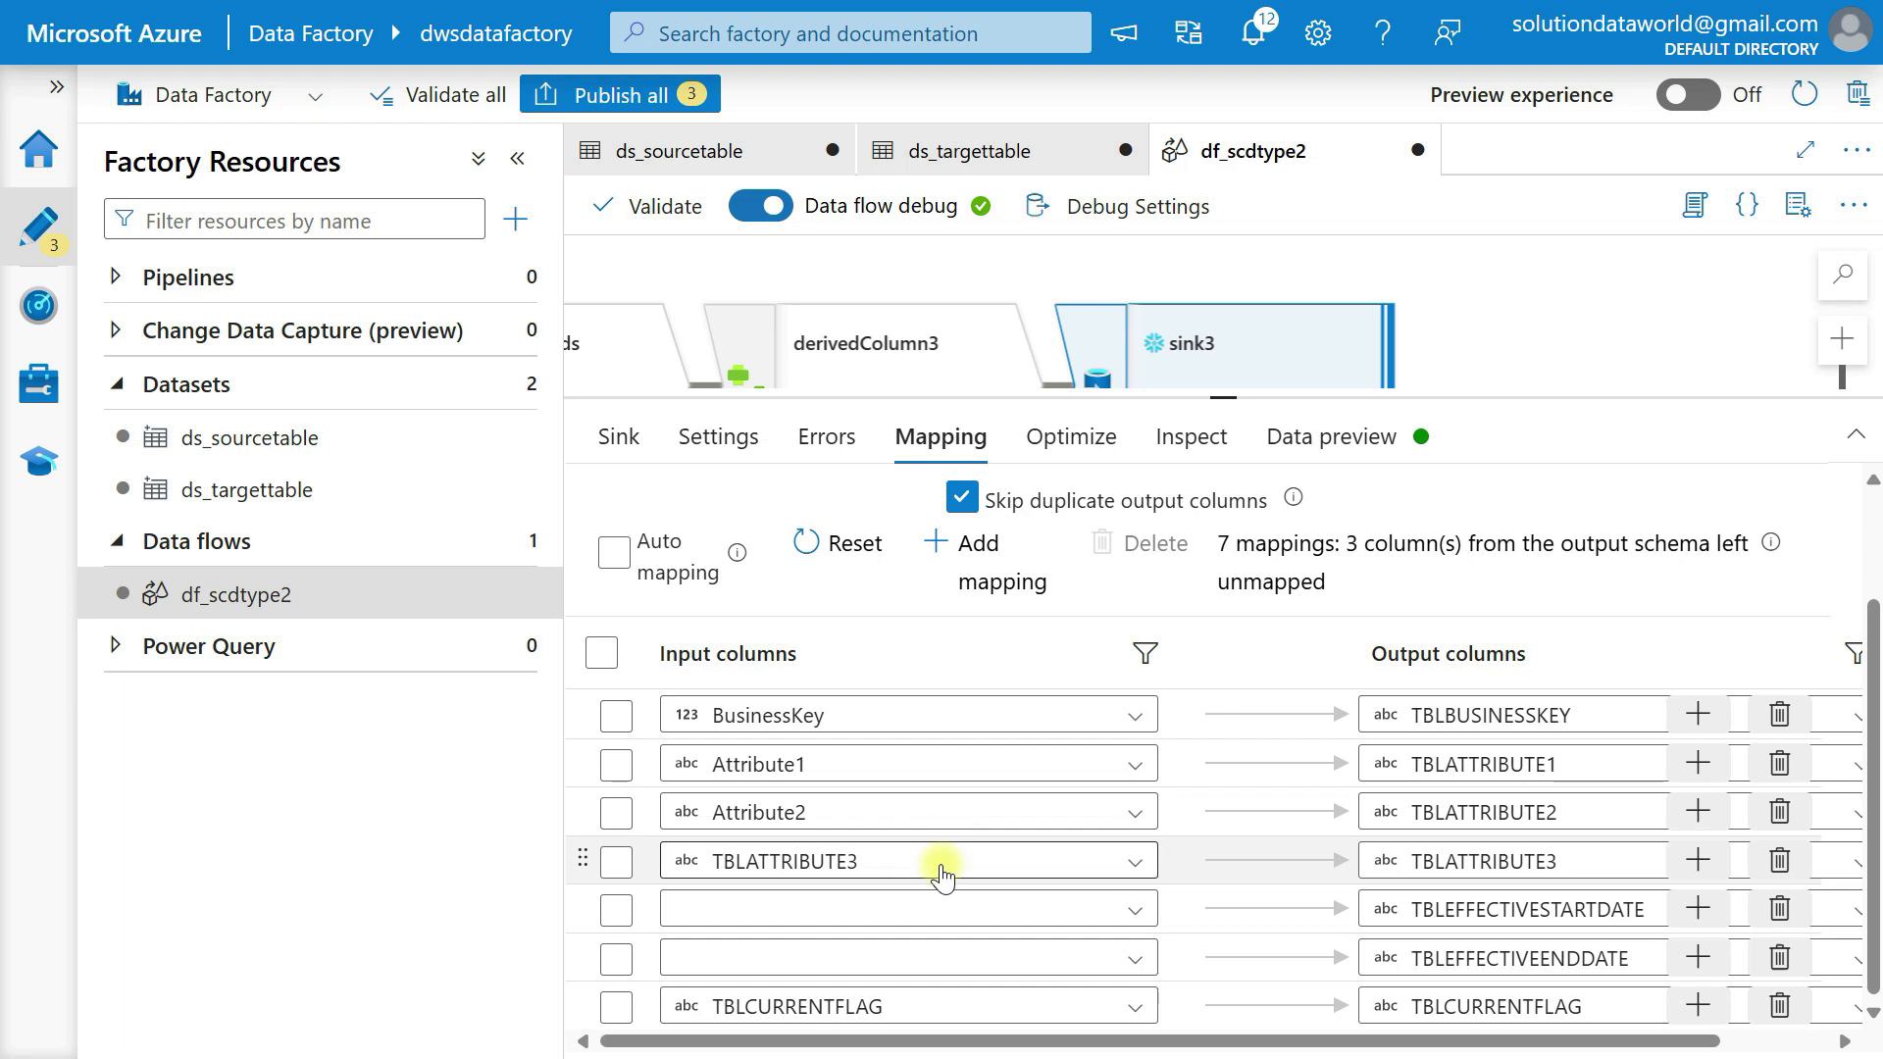
{"action": "left_click", "coordinate": [940, 862]}
{"action": "scroll", "coordinate": [944, 873], "scroll_direction": "down", "scroll_amount": 2}
{"action": "left_click", "coordinate": [958, 885]}
Map the derived column DrvEffectiveStartDate to the output column TBLEFFECTIVESTARTDATE in sink3.
{"action": "left_click", "coordinate": [853, 908]}
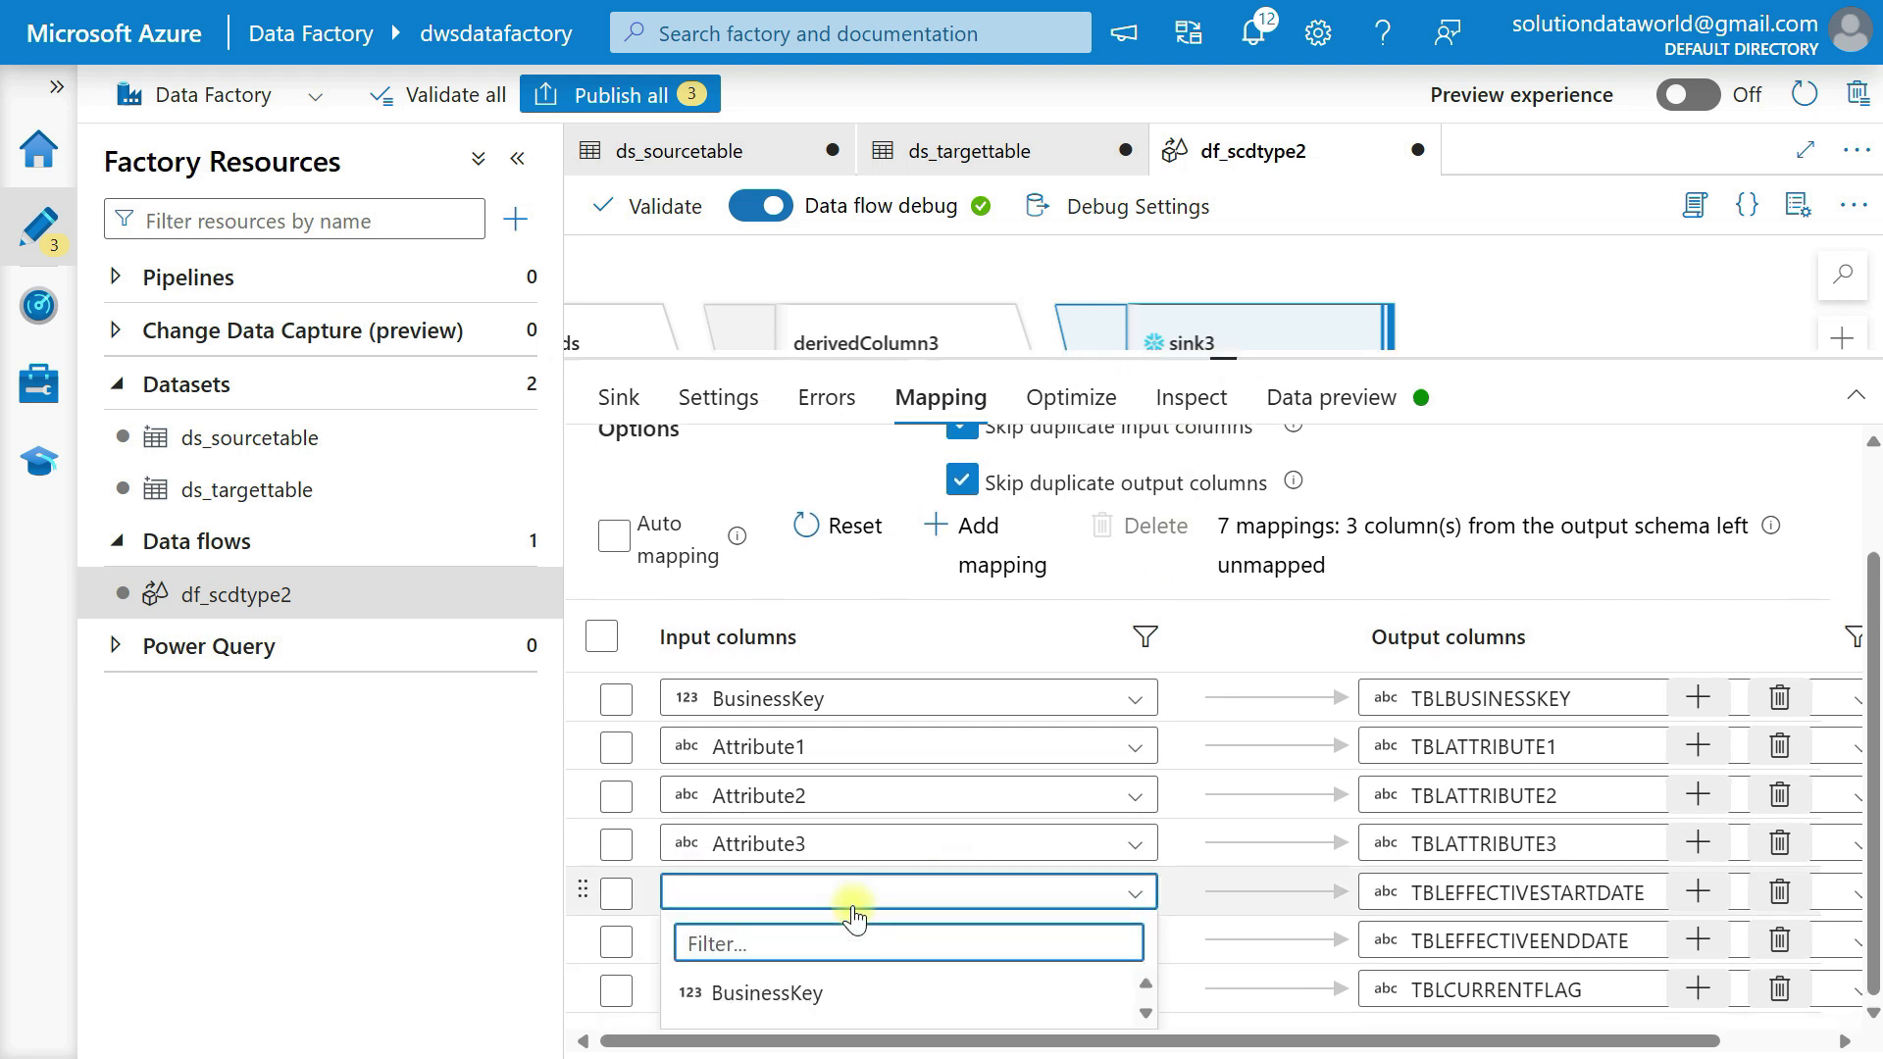
{"action": "scroll", "coordinate": [853, 976], "scroll_direction": "down", "scroll_amount": 5}
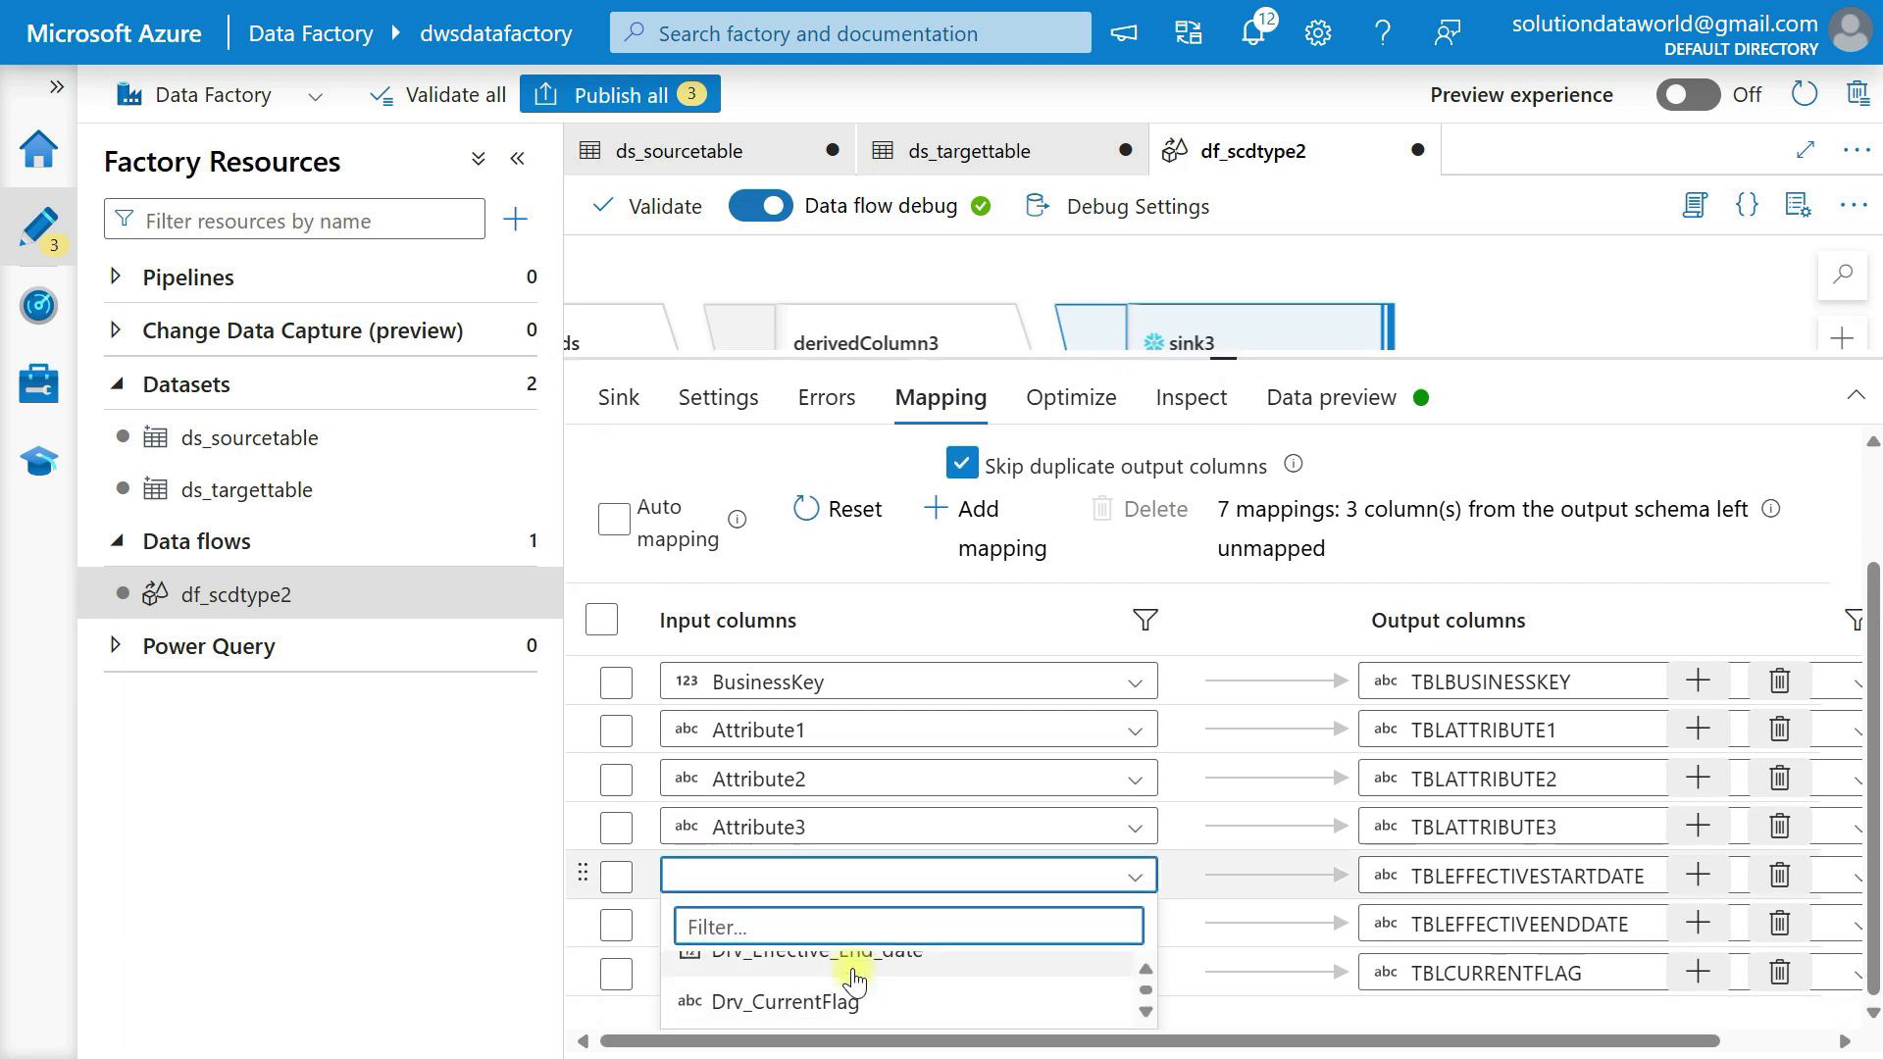
{"action": "scroll", "coordinate": [854, 978], "scroll_direction": "up", "scroll_amount": 1}
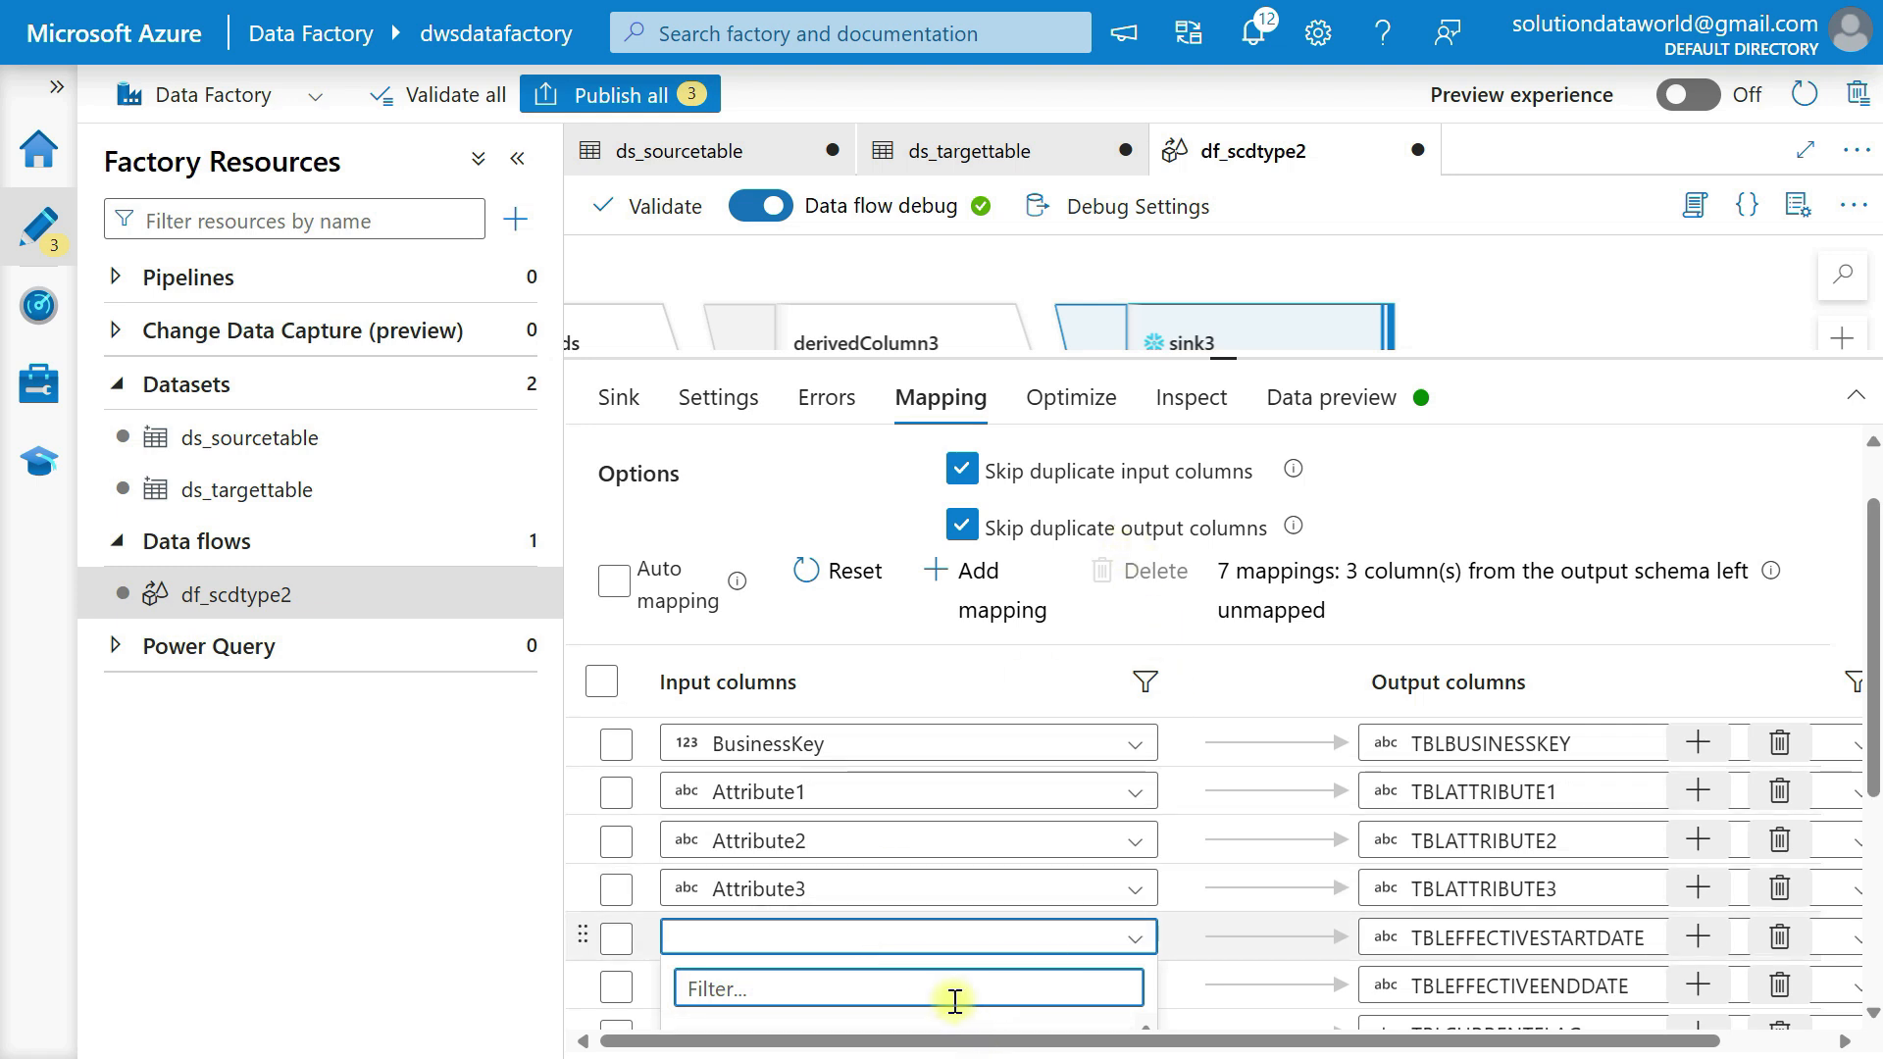
{"action": "scroll", "coordinate": [960, 1001], "scroll_direction": "down", "scroll_amount": 3}
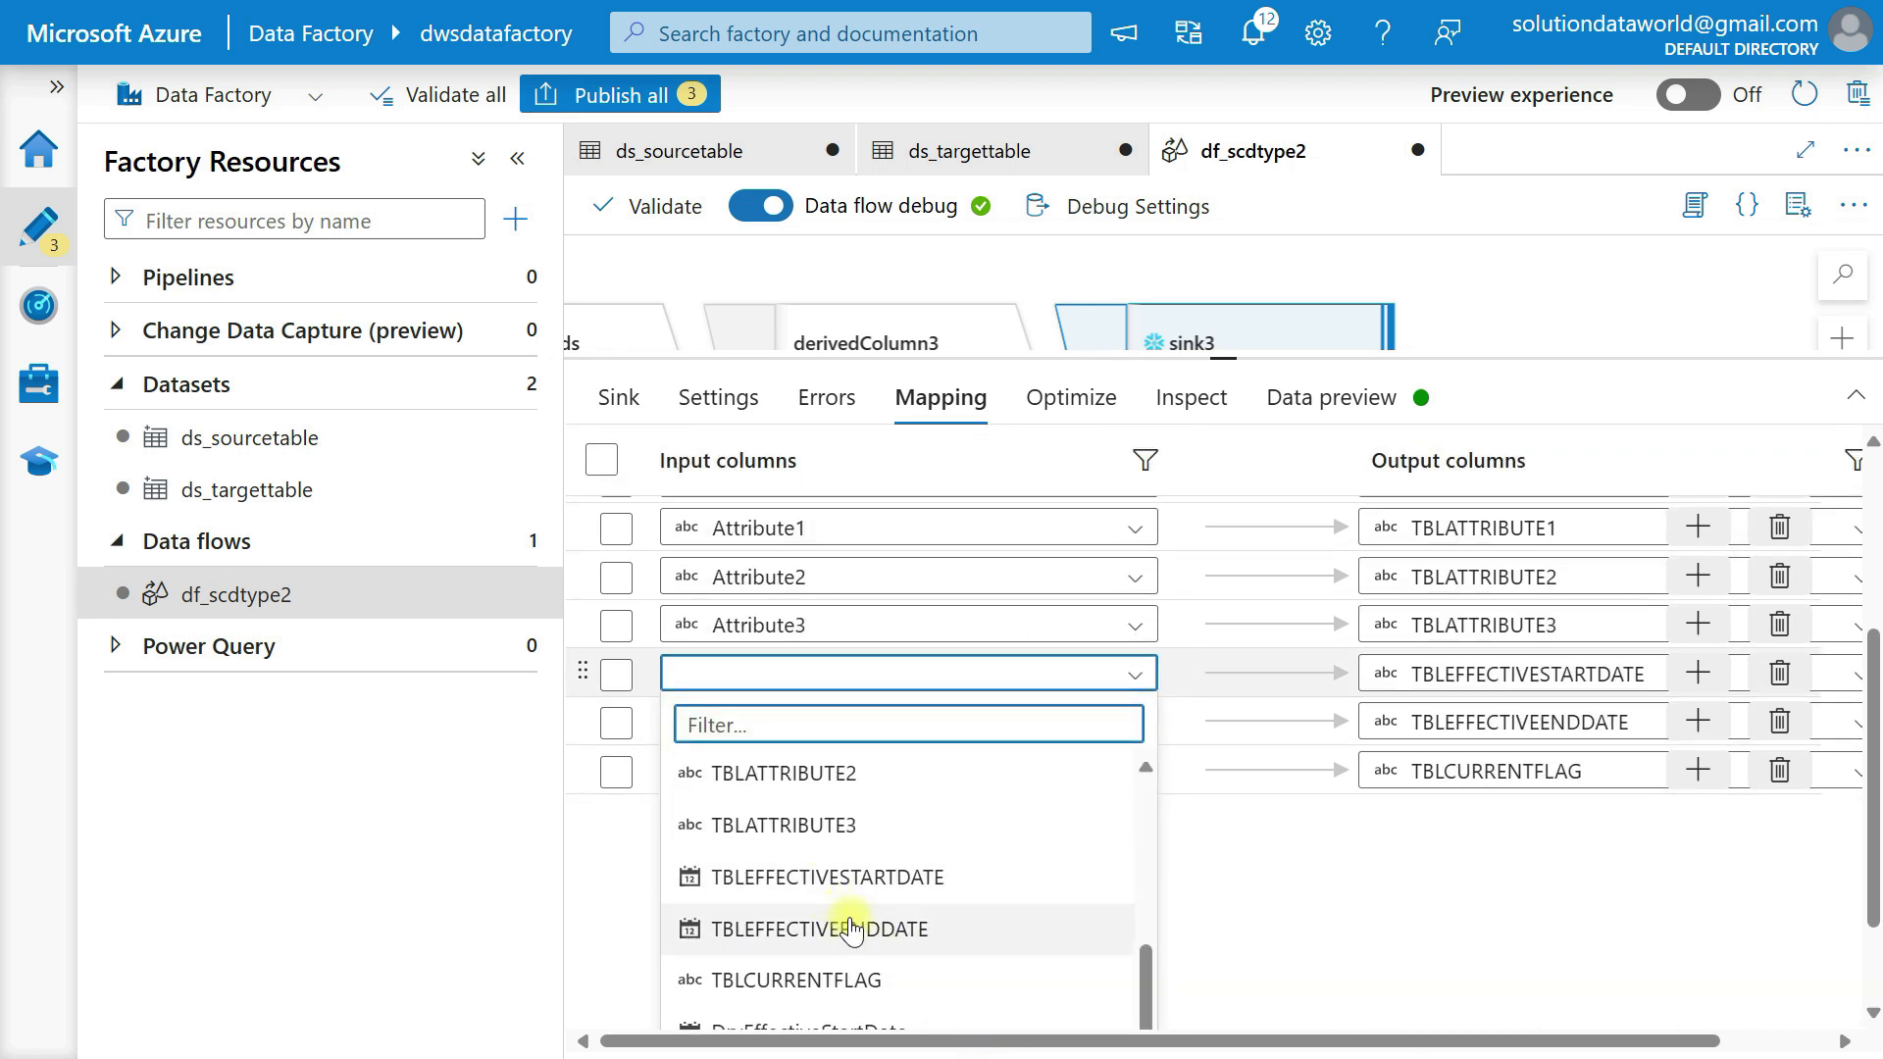
{"action": "scroll", "coordinate": [862, 972], "scroll_direction": "down", "scroll_amount": 2}
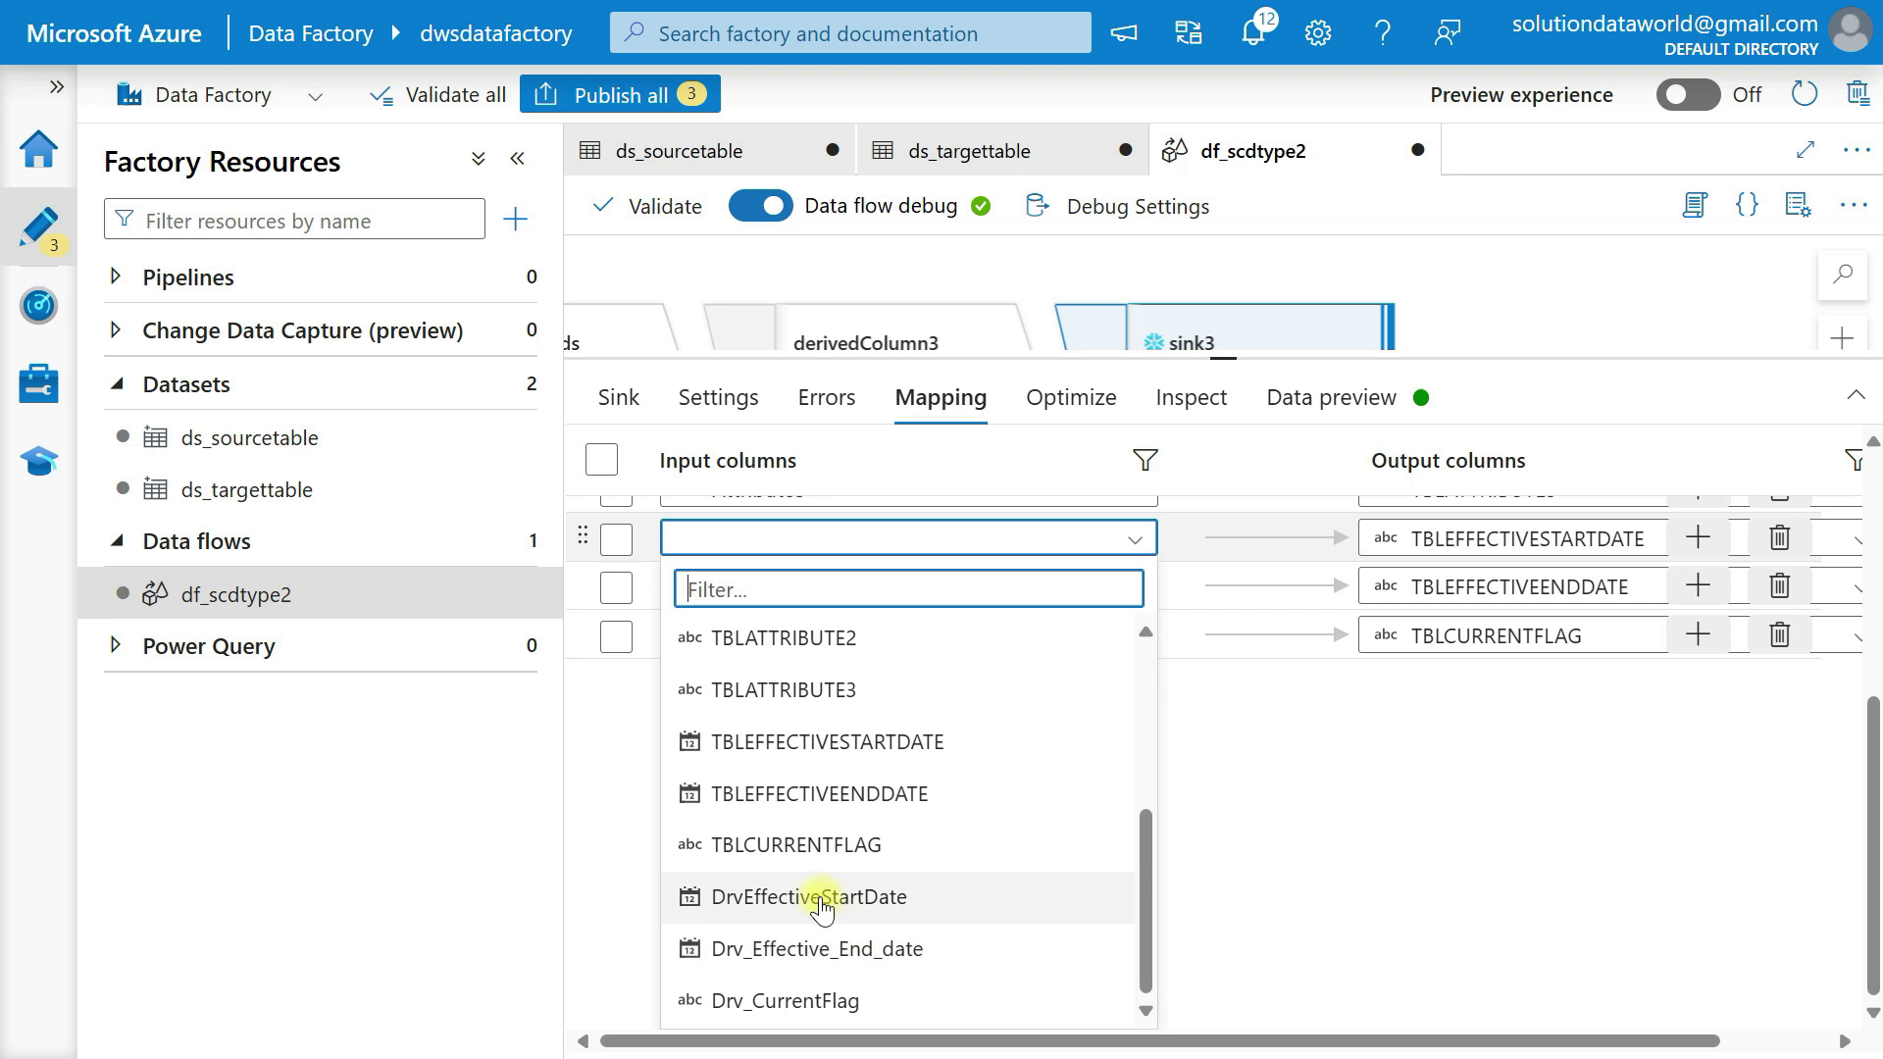
{"action": "left_click", "coordinate": [761, 893]}
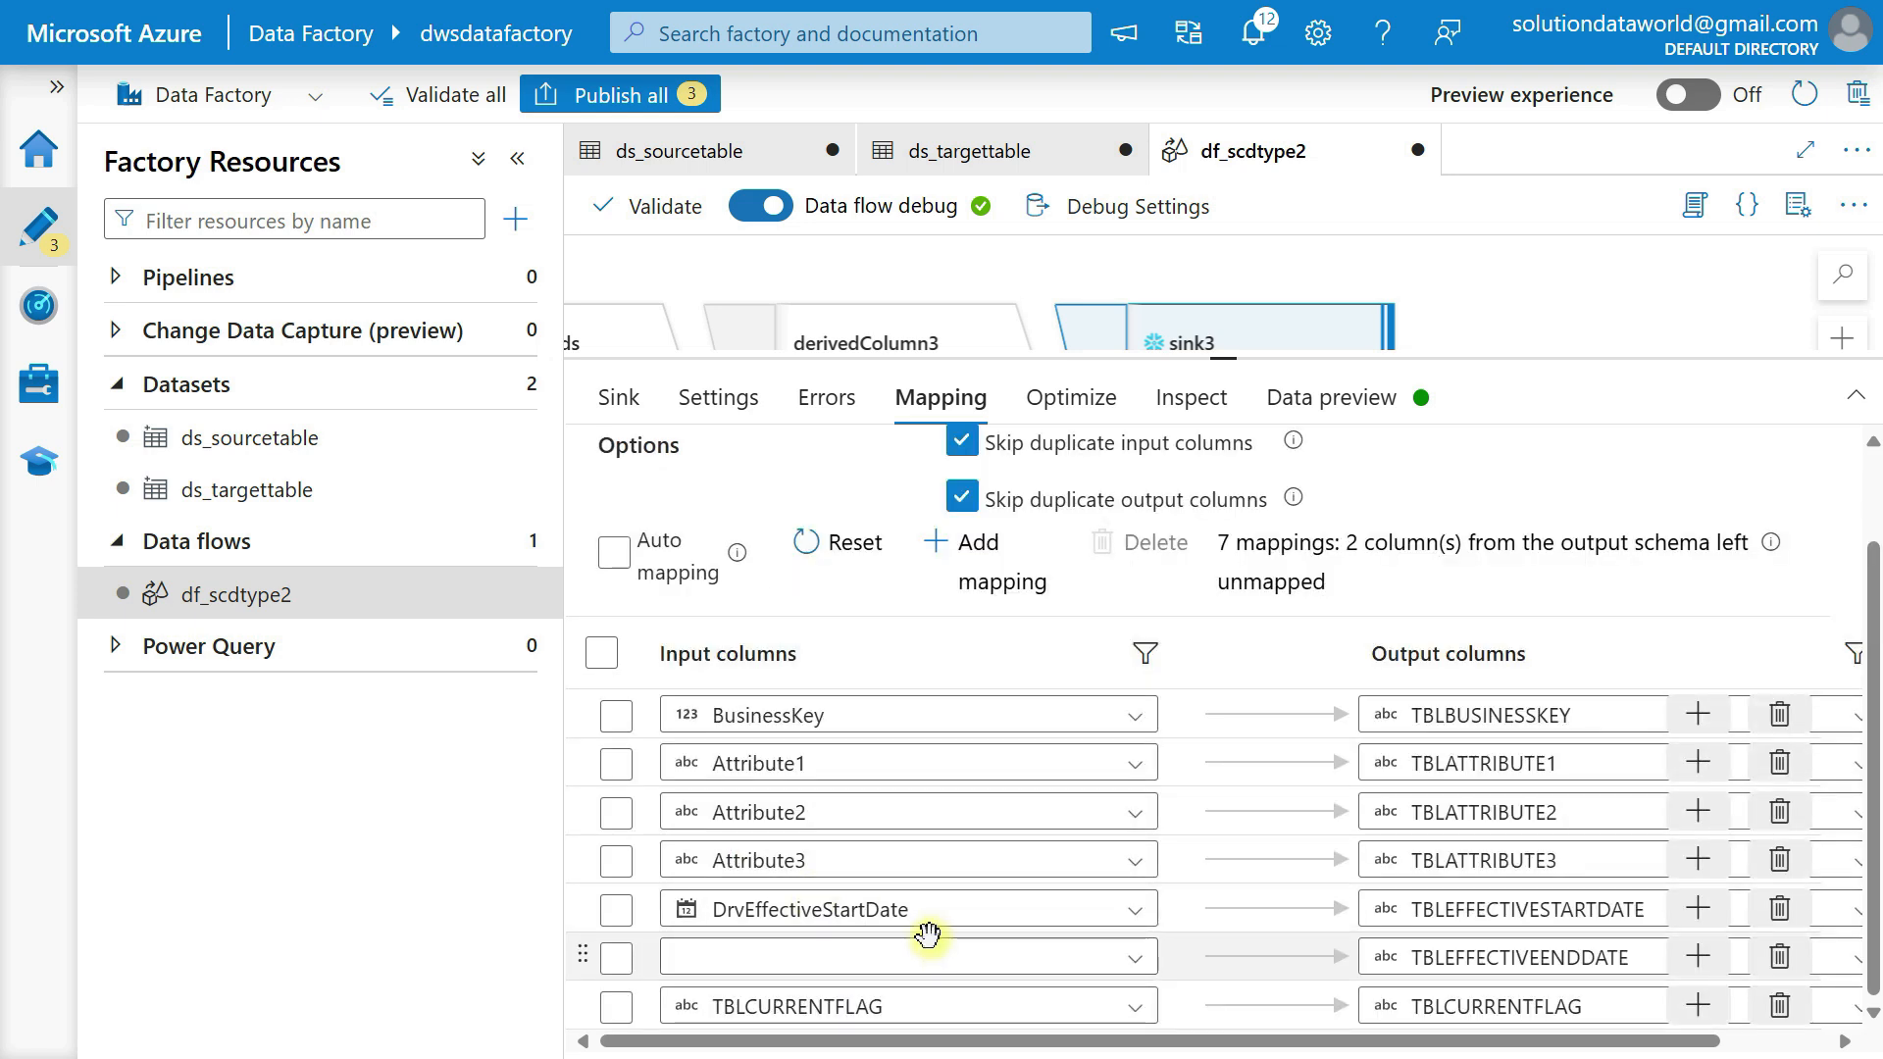
Map Drv_Effective_End_date to TBLEFFECTIVEENDDATE and Drv_CurrentFlag to TBLCURRENTFLAG in sink3.
{"action": "left_click", "coordinate": [937, 961]}
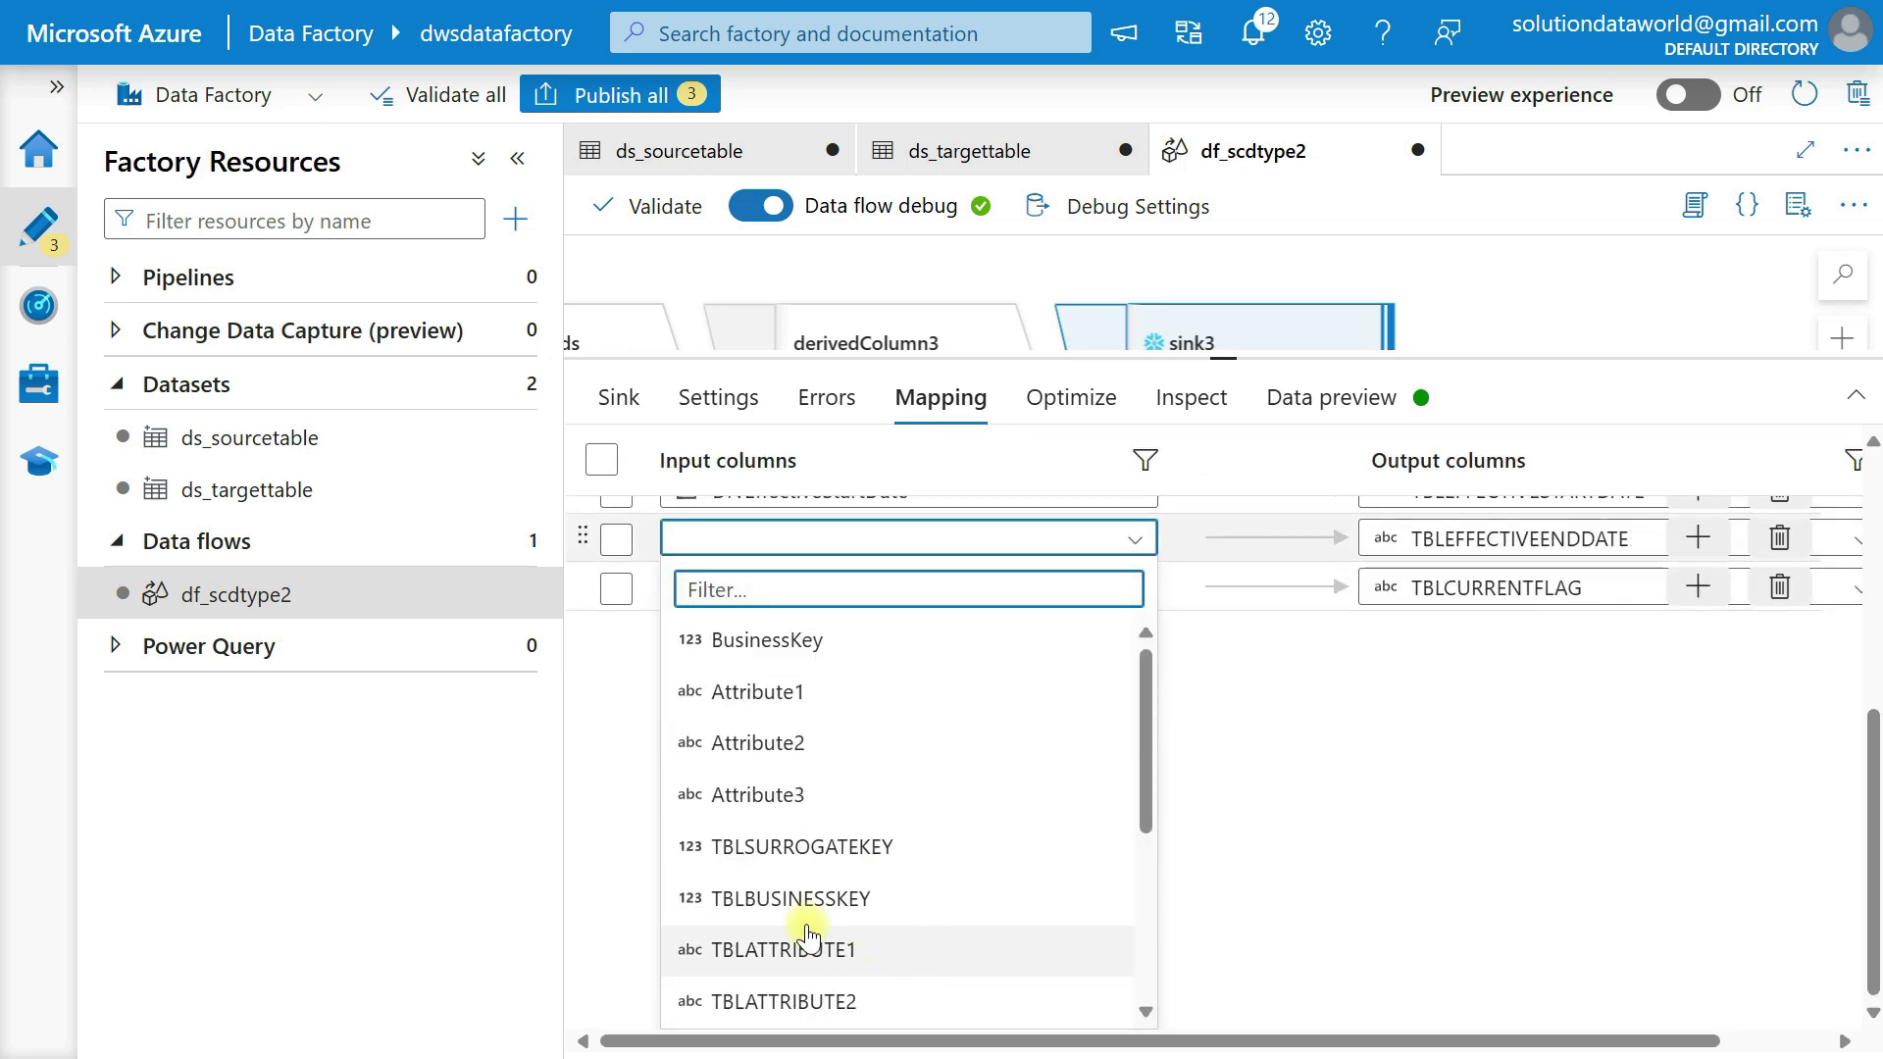
{"action": "scroll", "coordinate": [814, 882], "scroll_direction": "down", "scroll_amount": 4}
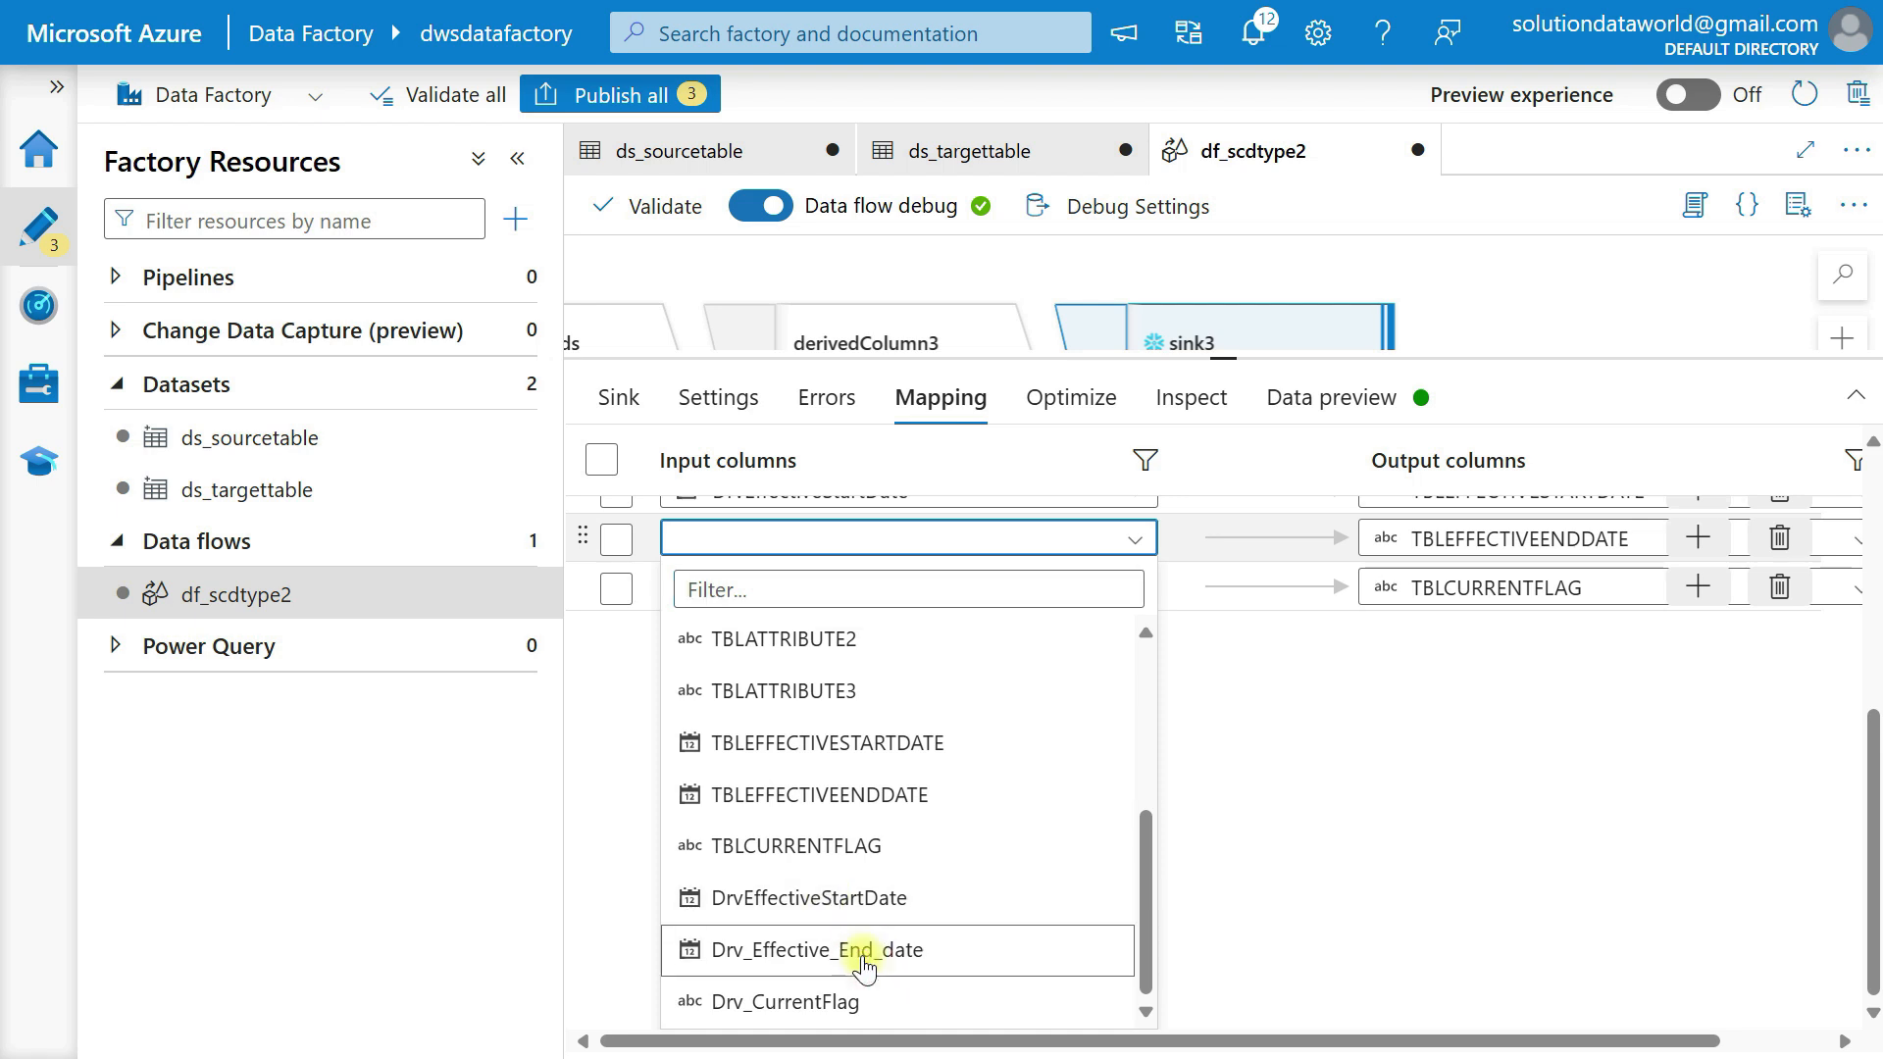
{"action": "left_click", "coordinate": [861, 949]}
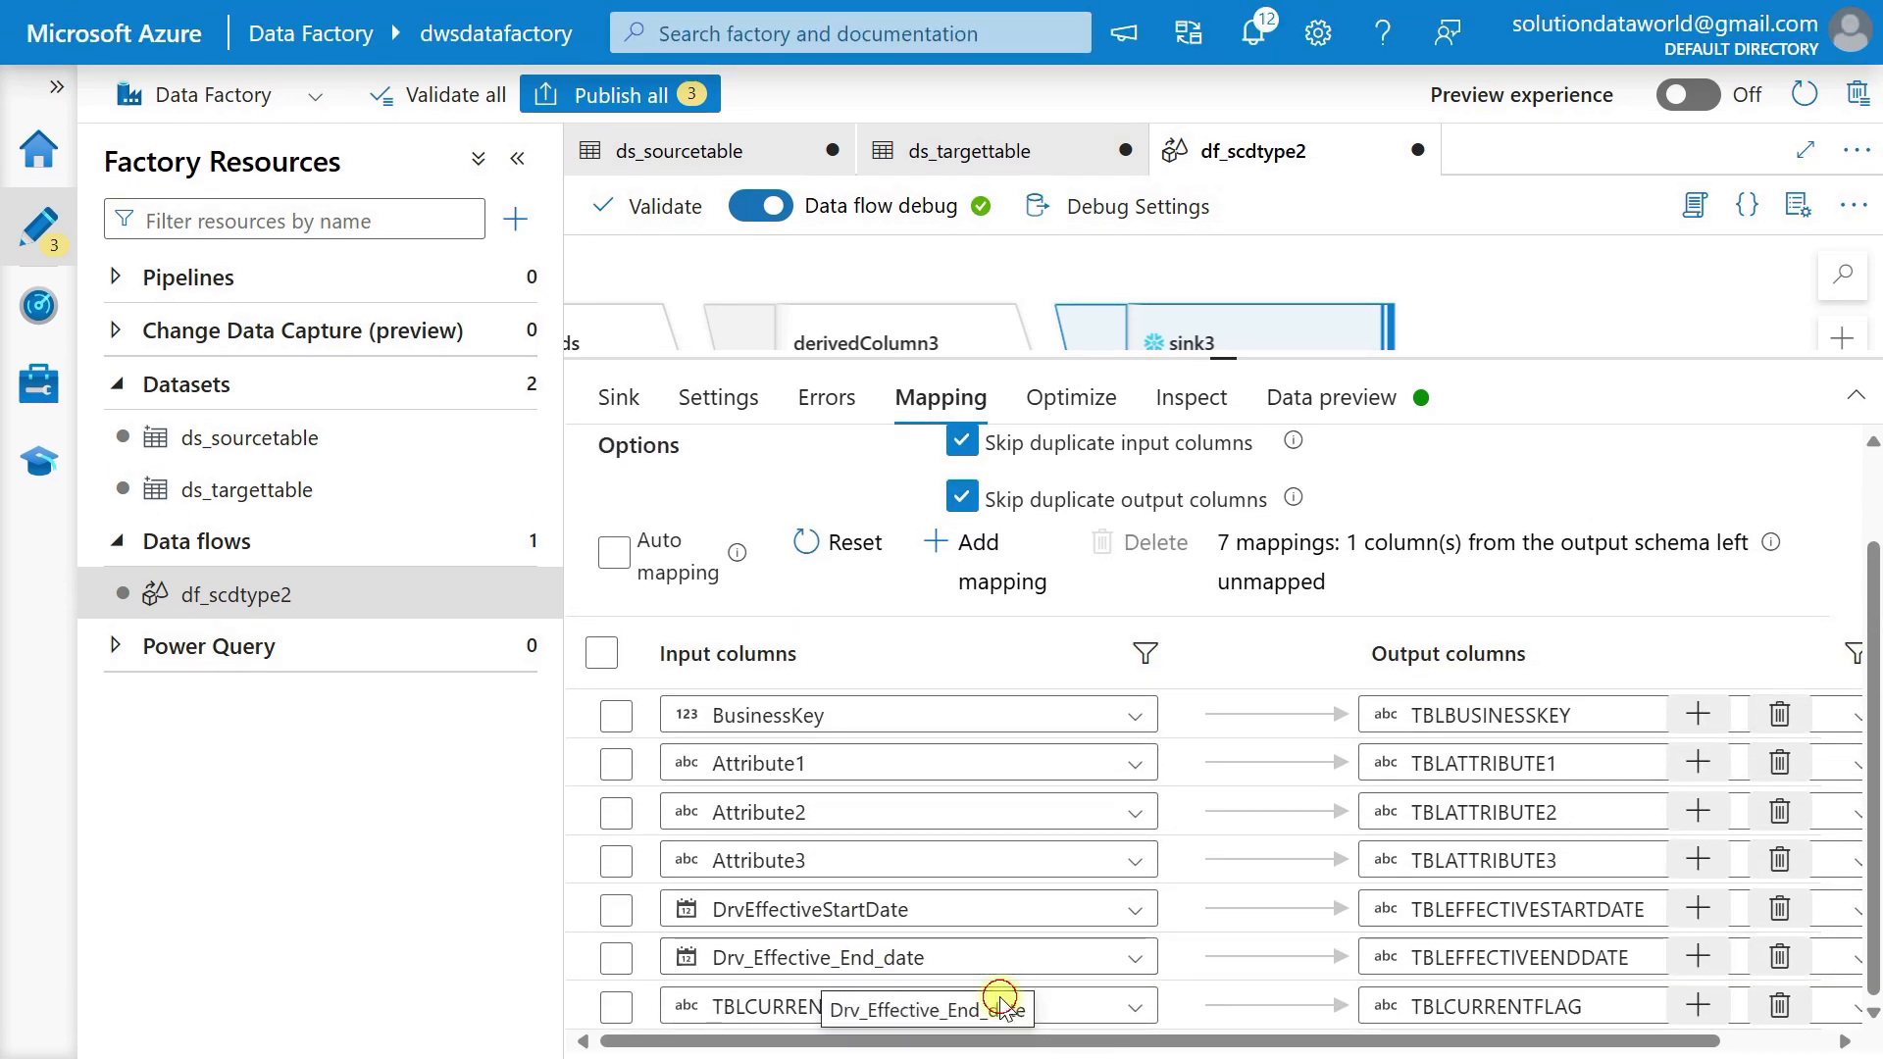
{"action": "left_click", "coordinate": [1138, 1005]}
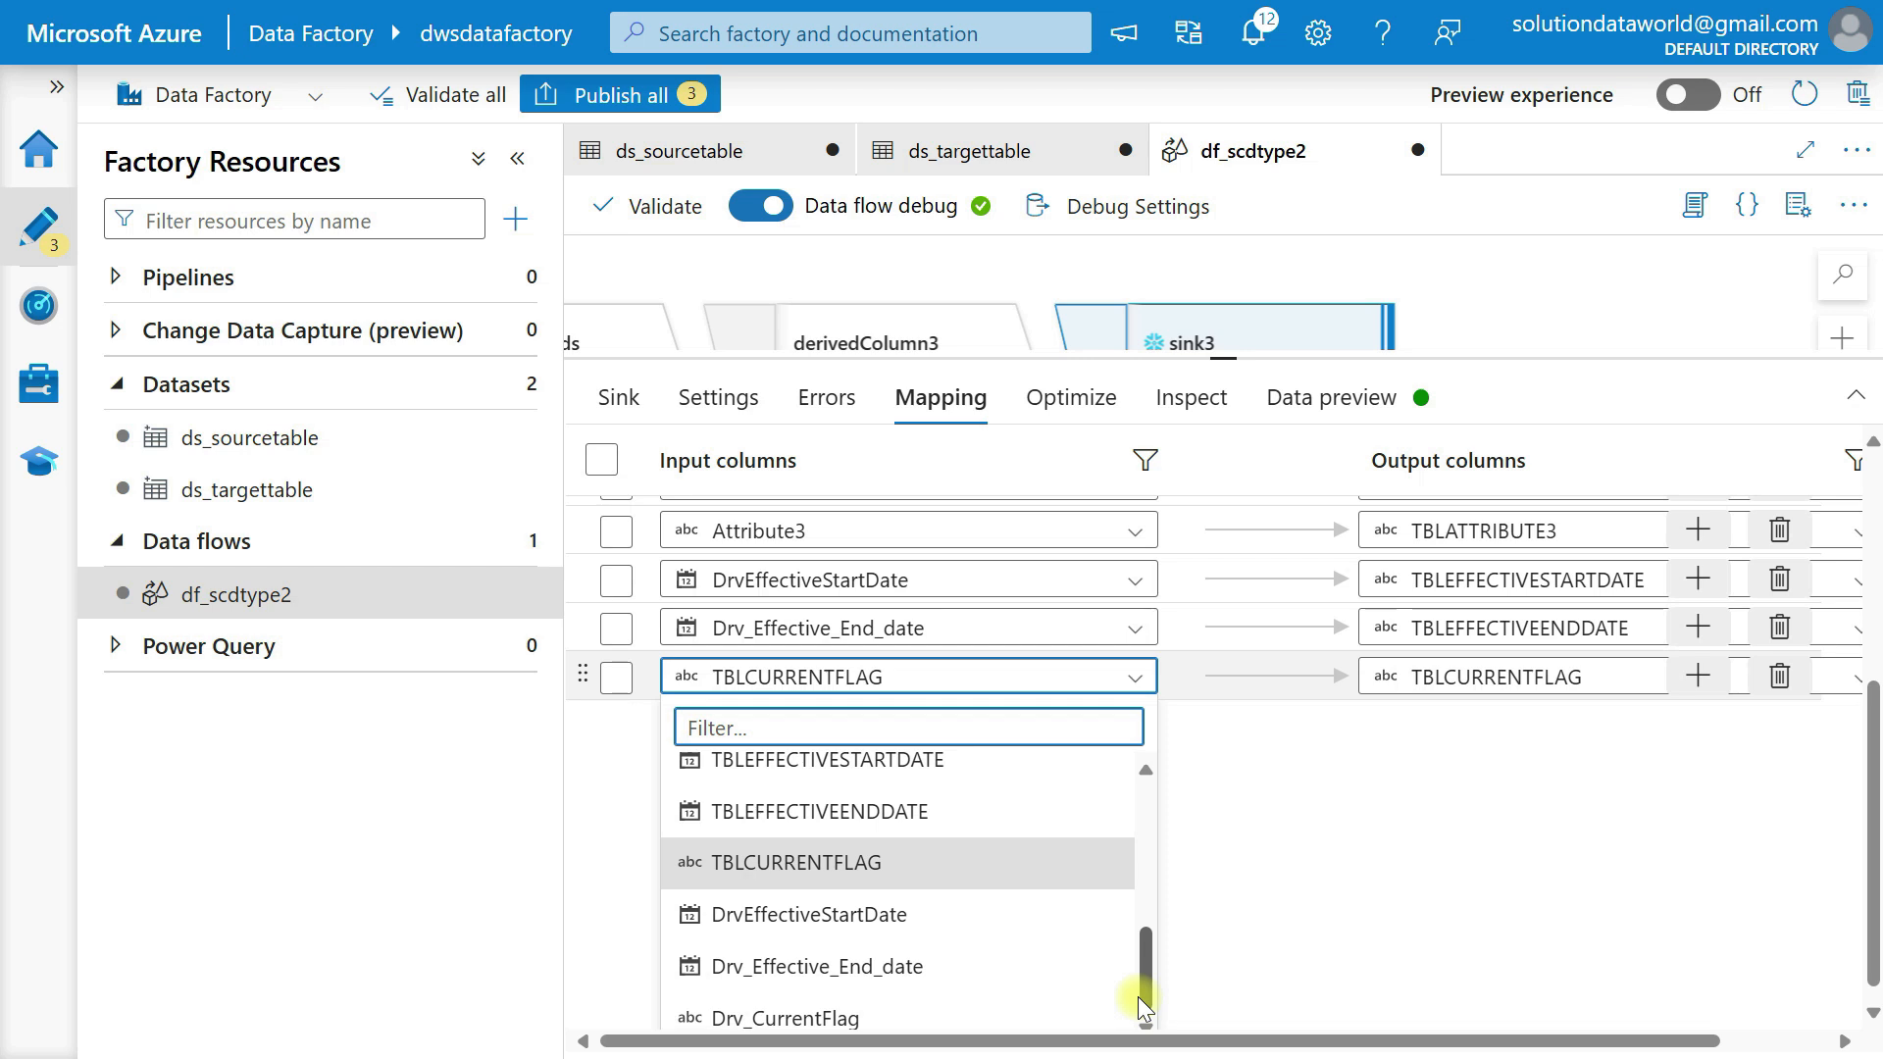
{"action": "left_click", "coordinate": [907, 1018]}
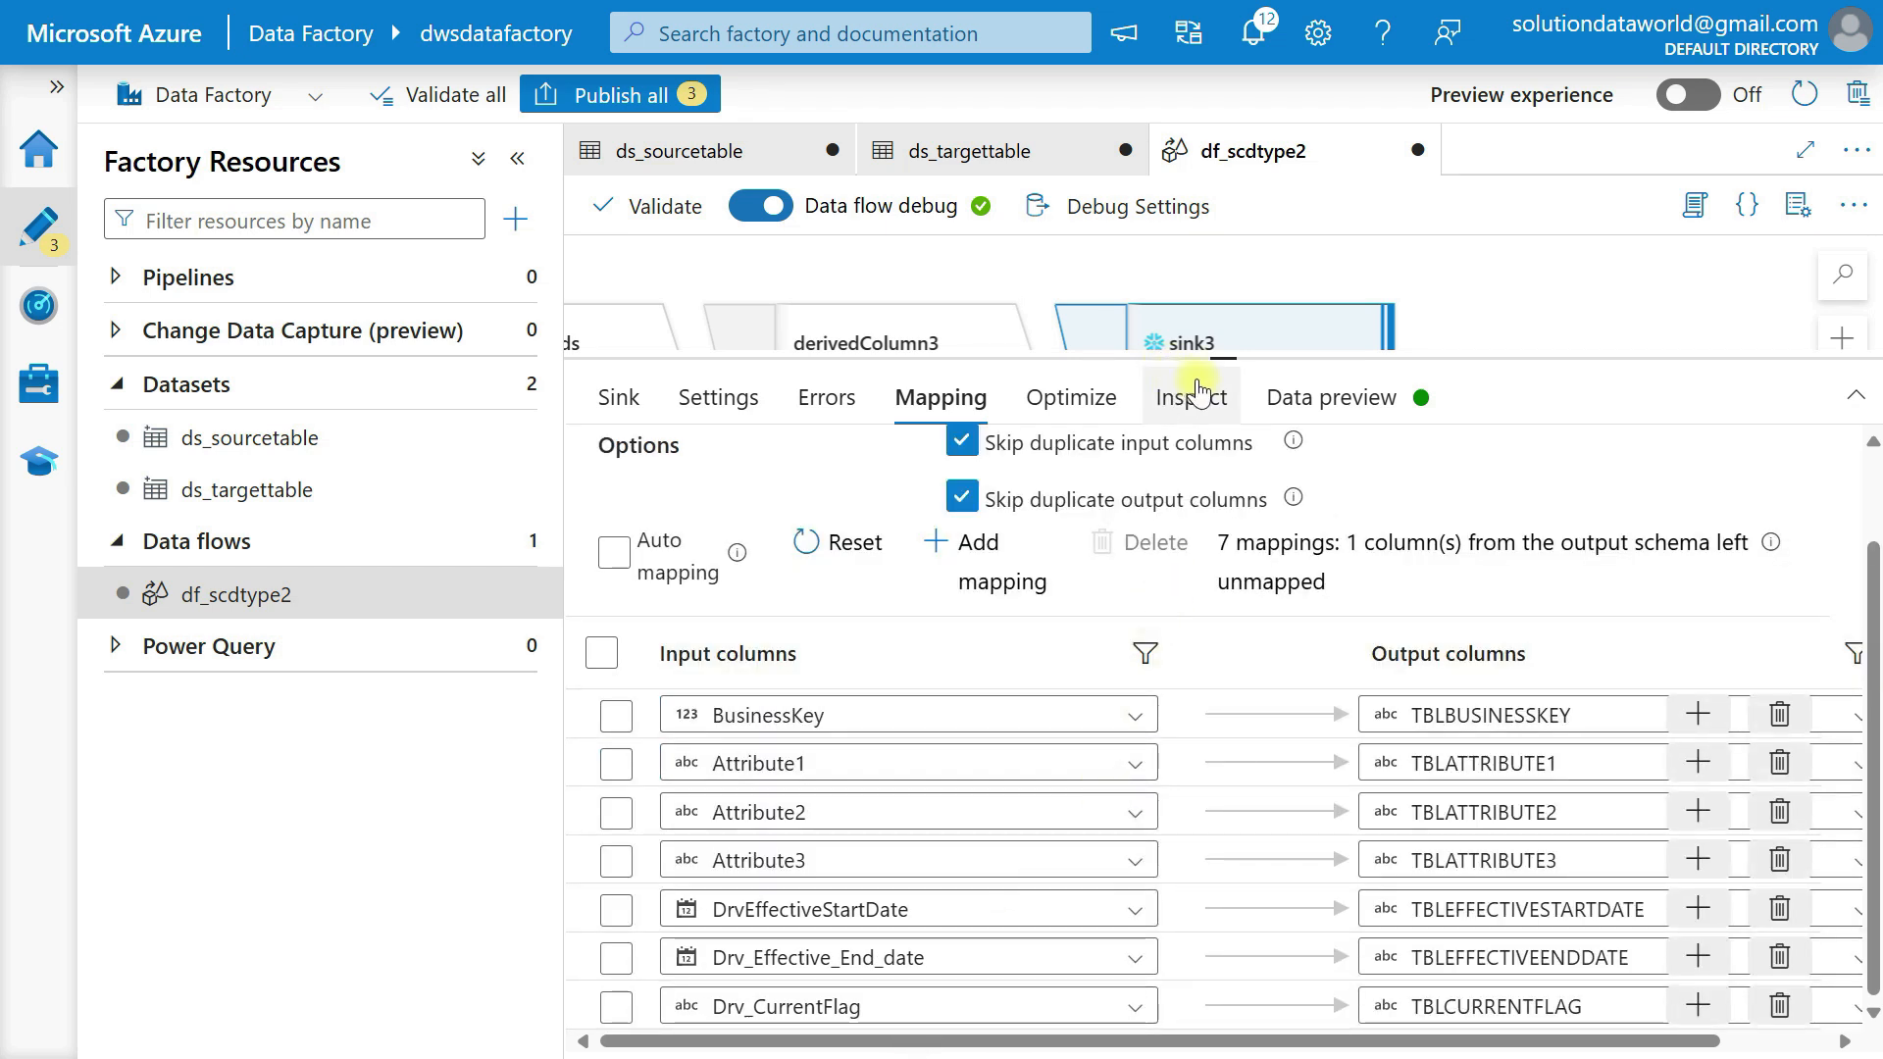
Review the whole data flow, from sourcetable and lookup1 through the new and updated record branches to their sinks.
{"action": "left_click_drag", "start_coordinate": [1223, 358], "coordinate": [1227, 824]}
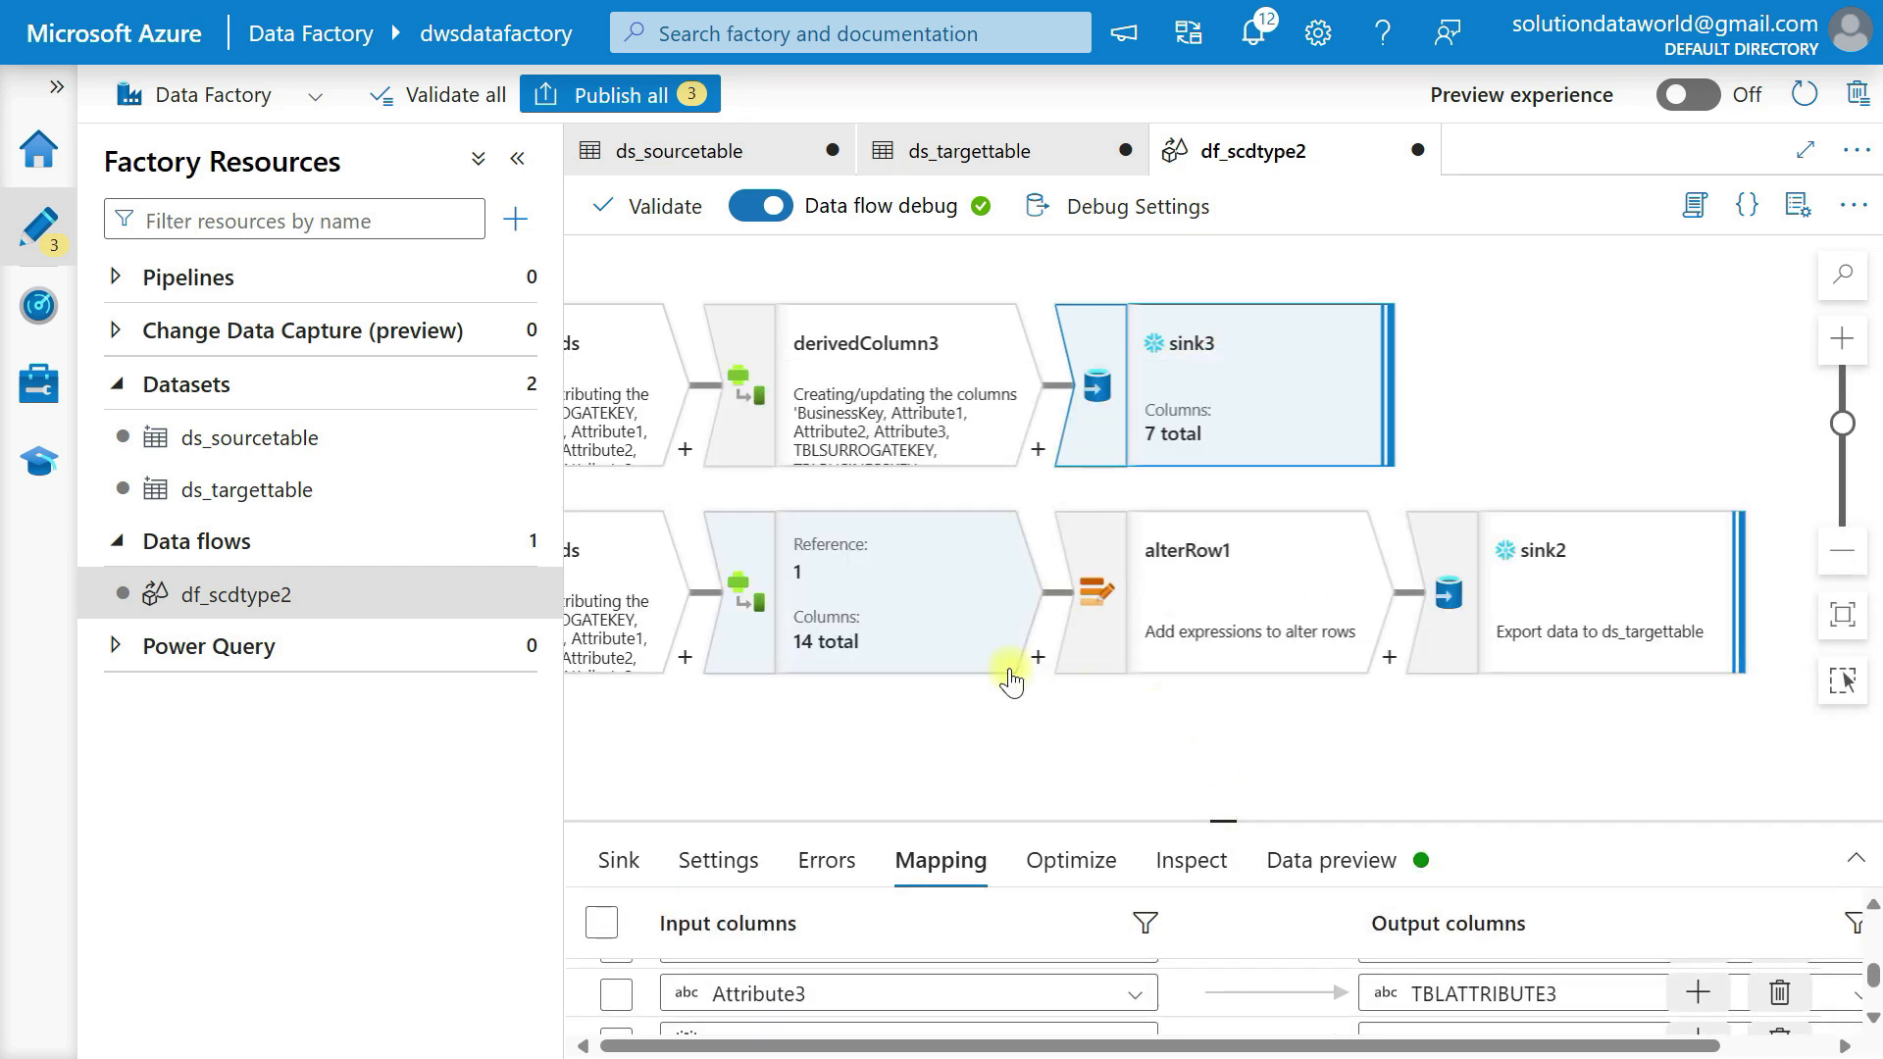
{"action": "scroll", "coordinate": [1002, 685], "scroll_direction": "down", "scroll_amount": 5}
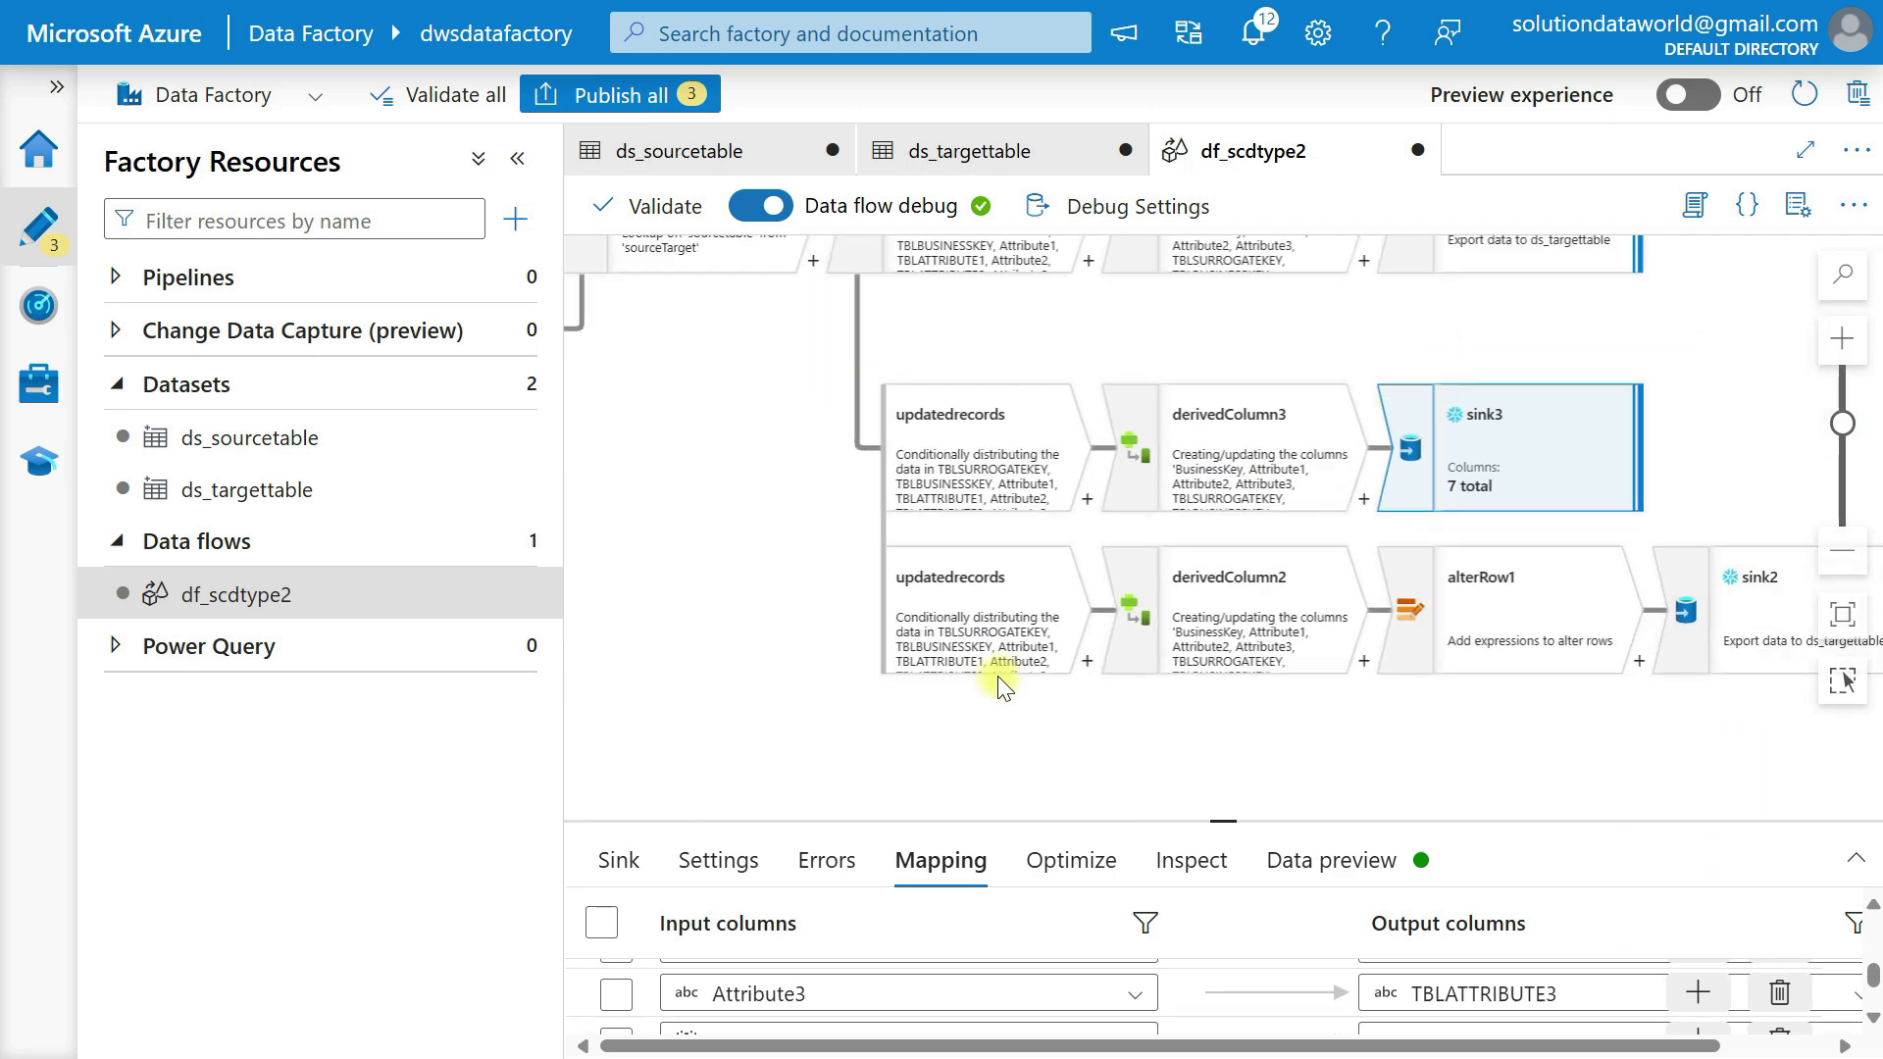
{"action": "scroll", "coordinate": [1002, 684], "scroll_direction": "down", "scroll_amount": 3}
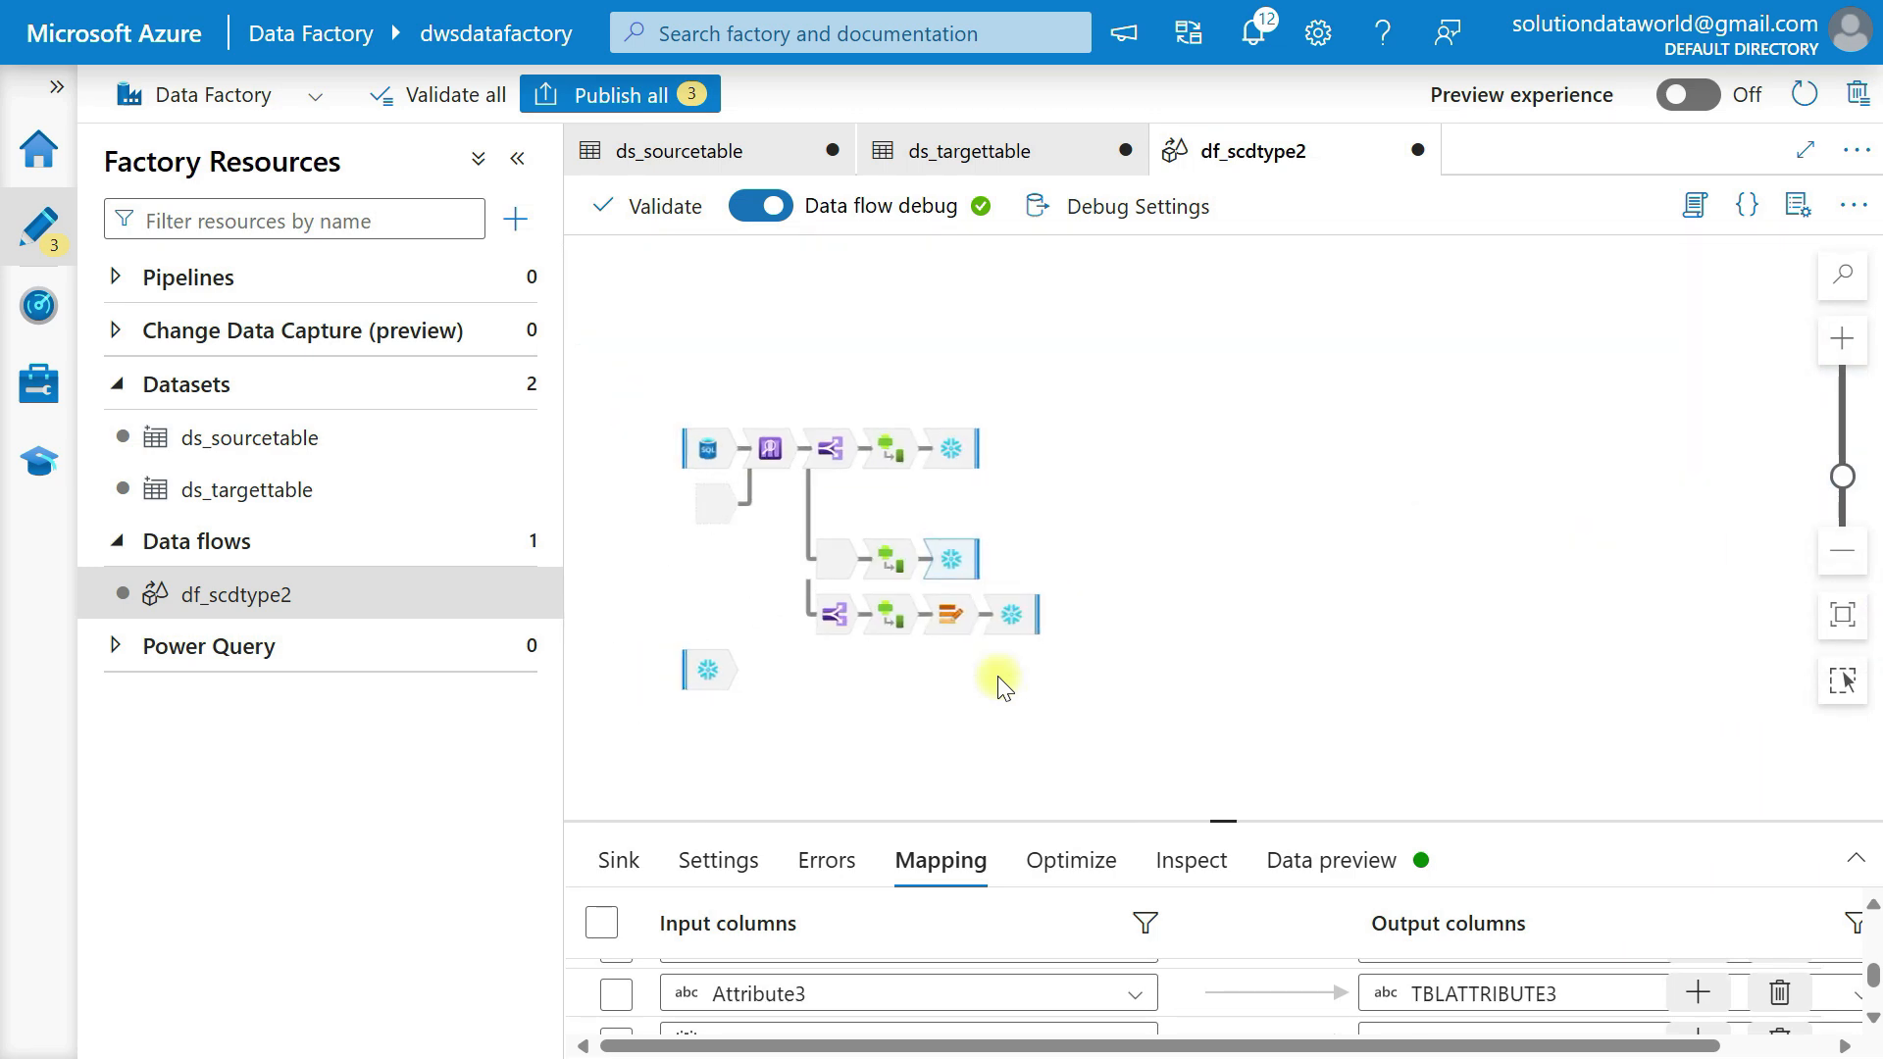
{"action": "scroll", "coordinate": [1002, 685], "scroll_direction": "up", "scroll_amount": 6}
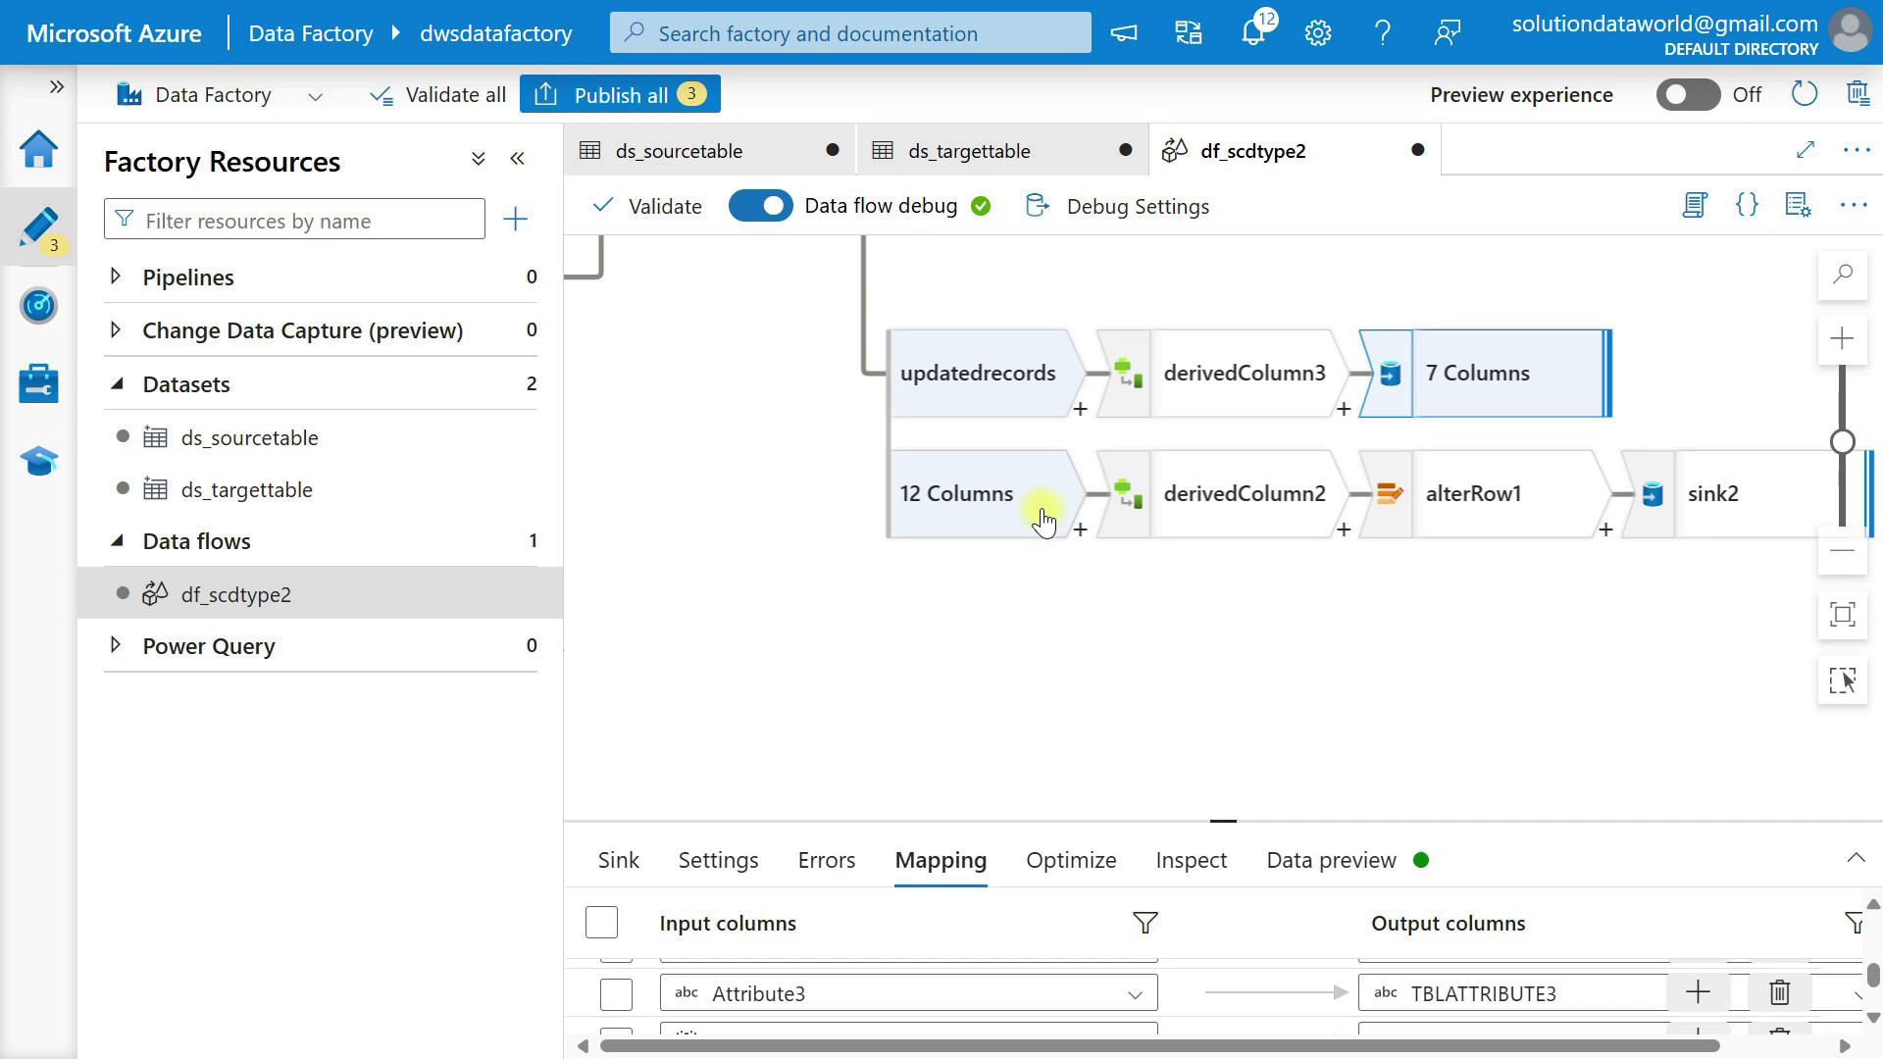
{"action": "scroll", "coordinate": [1042, 518], "scroll_direction": "down", "scroll_amount": 5}
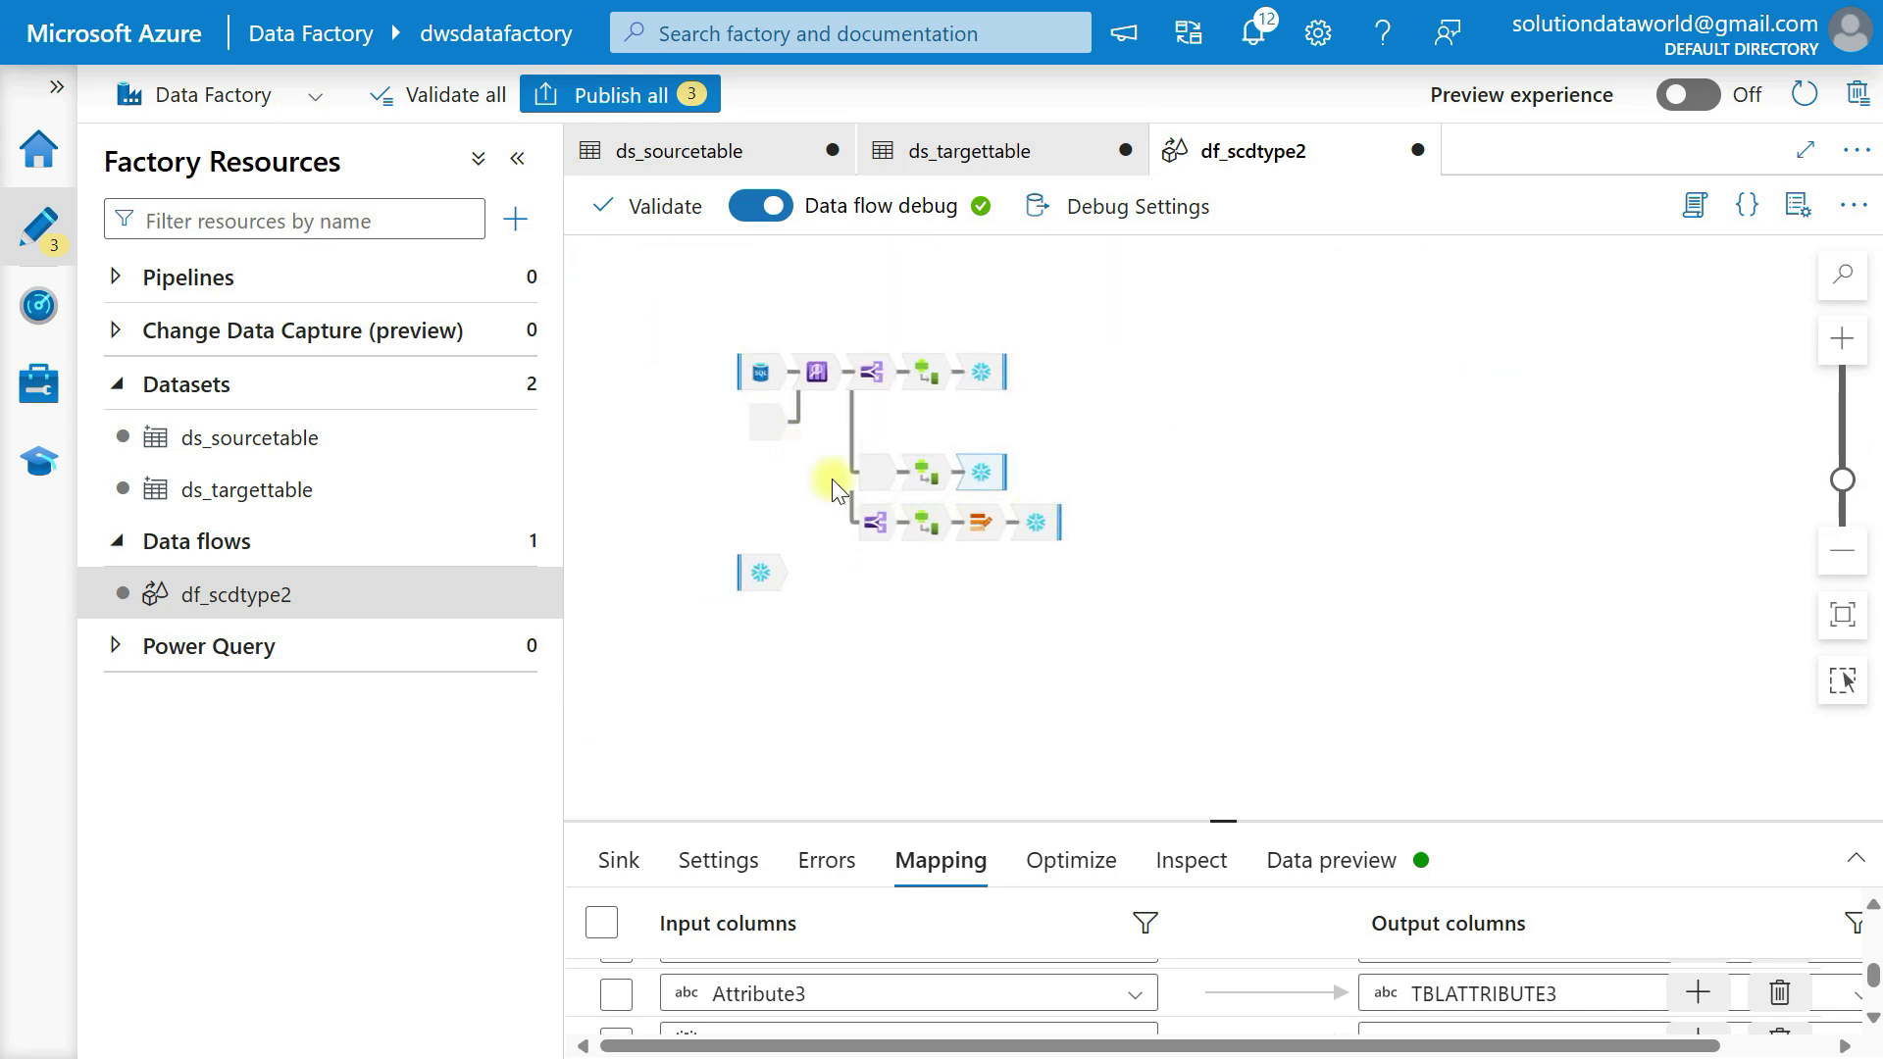
{"action": "scroll", "coordinate": [903, 531], "scroll_direction": "up", "scroll_amount": 3}
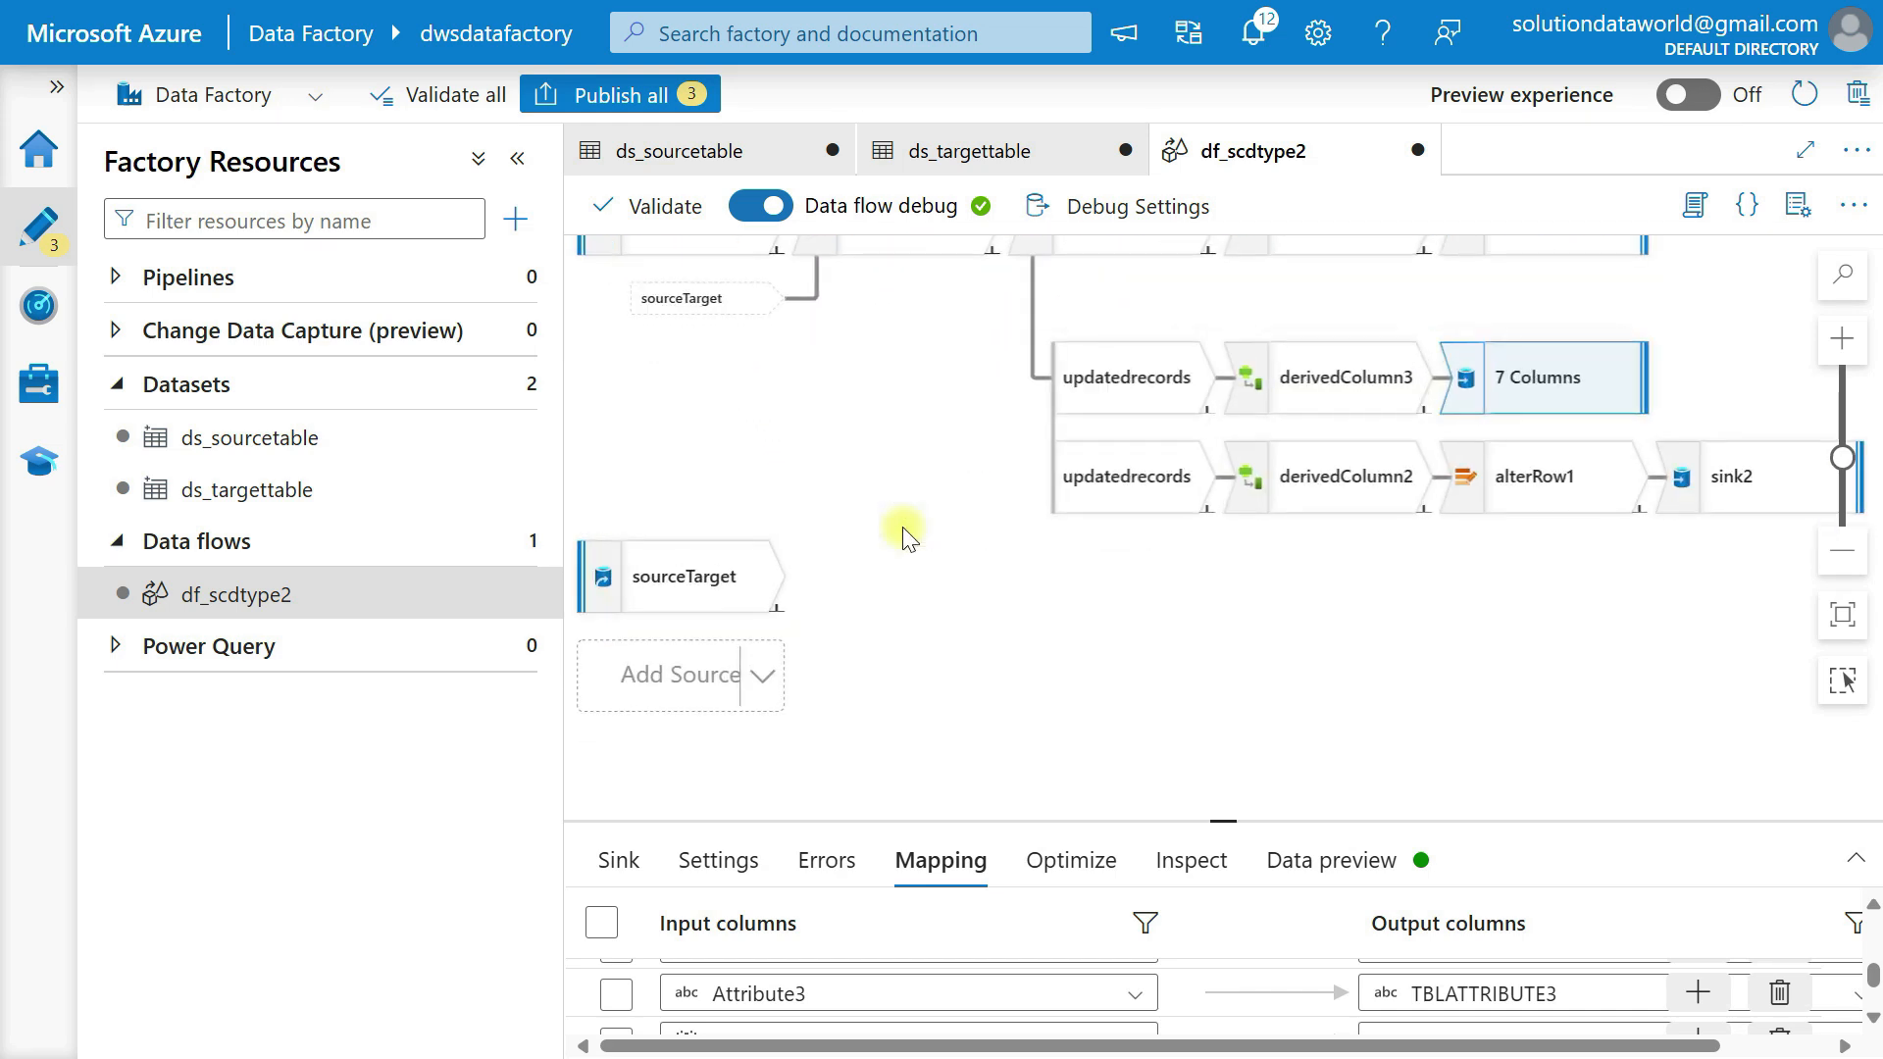
{"action": "left_click_drag", "start_coordinate": [832, 397], "coordinate": [912, 555]}
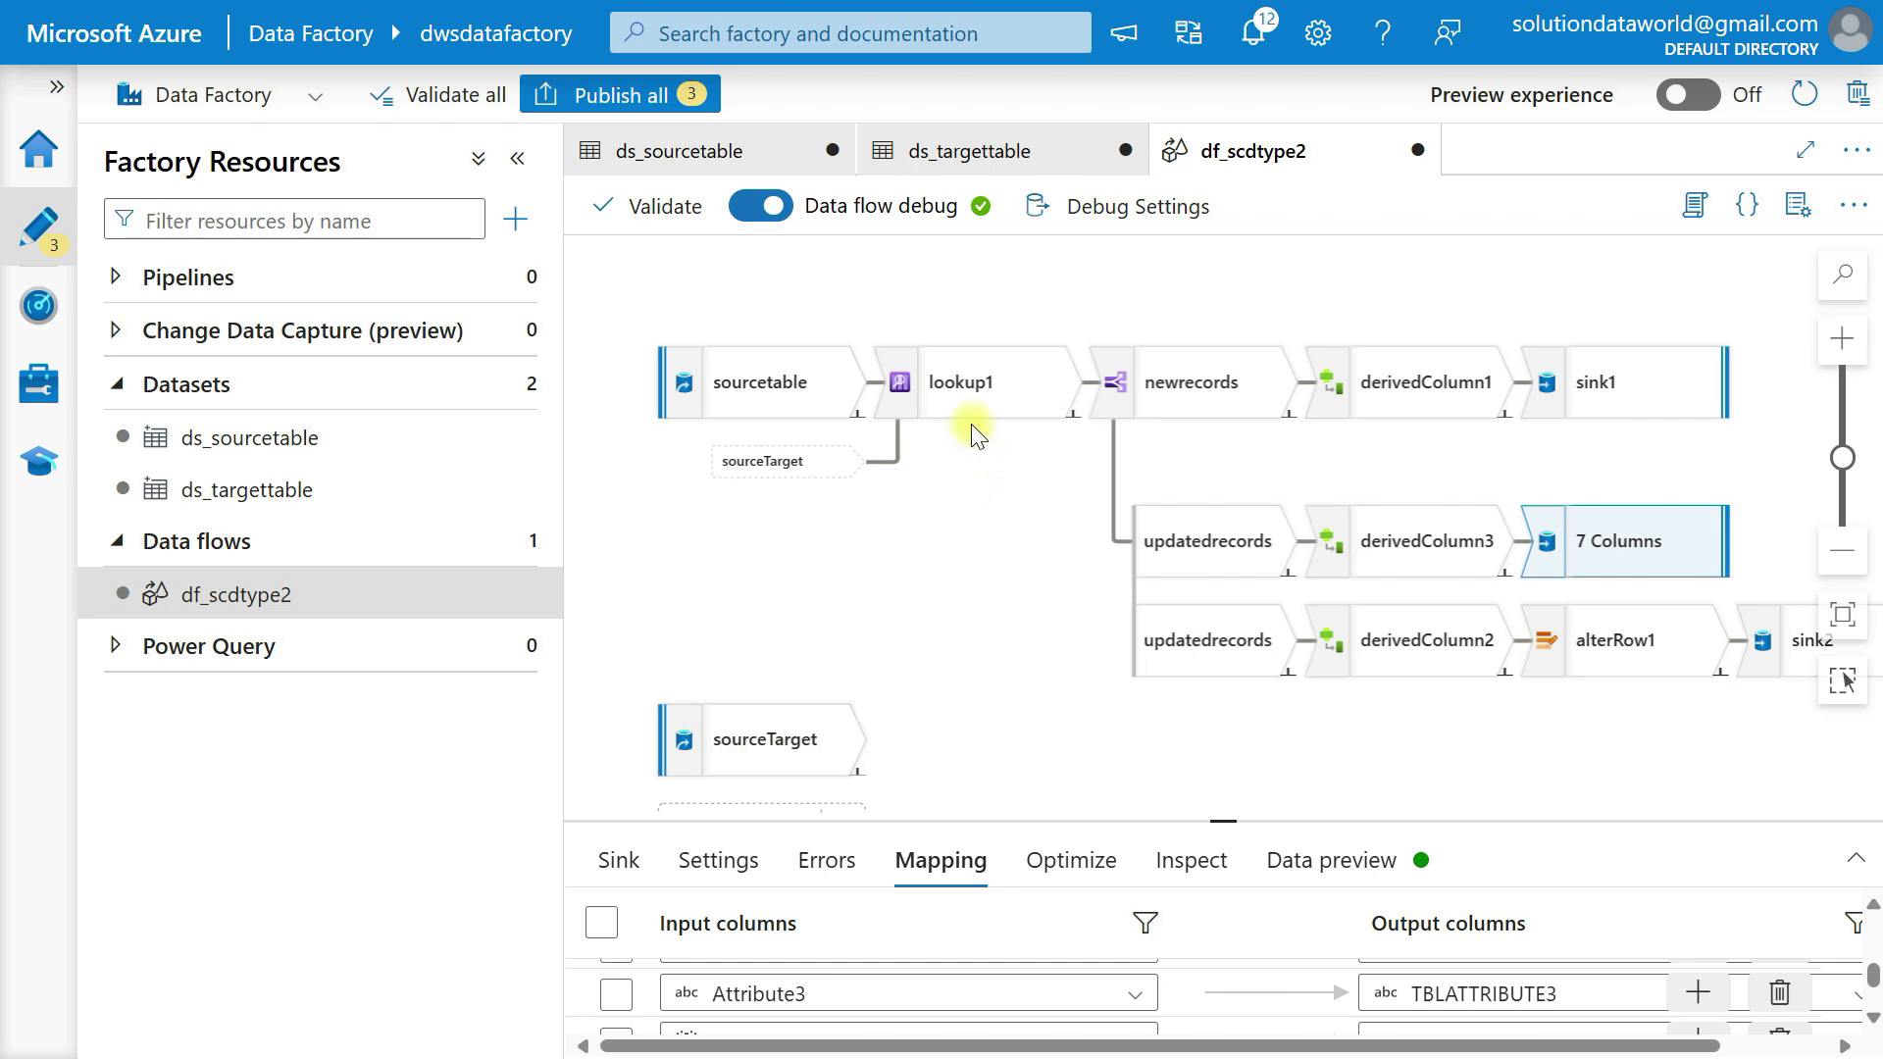
Create a new pipeline in the data factory.
{"action": "scroll", "coordinate": [1240, 448], "scroll_direction": "right", "scroll_amount": 2}
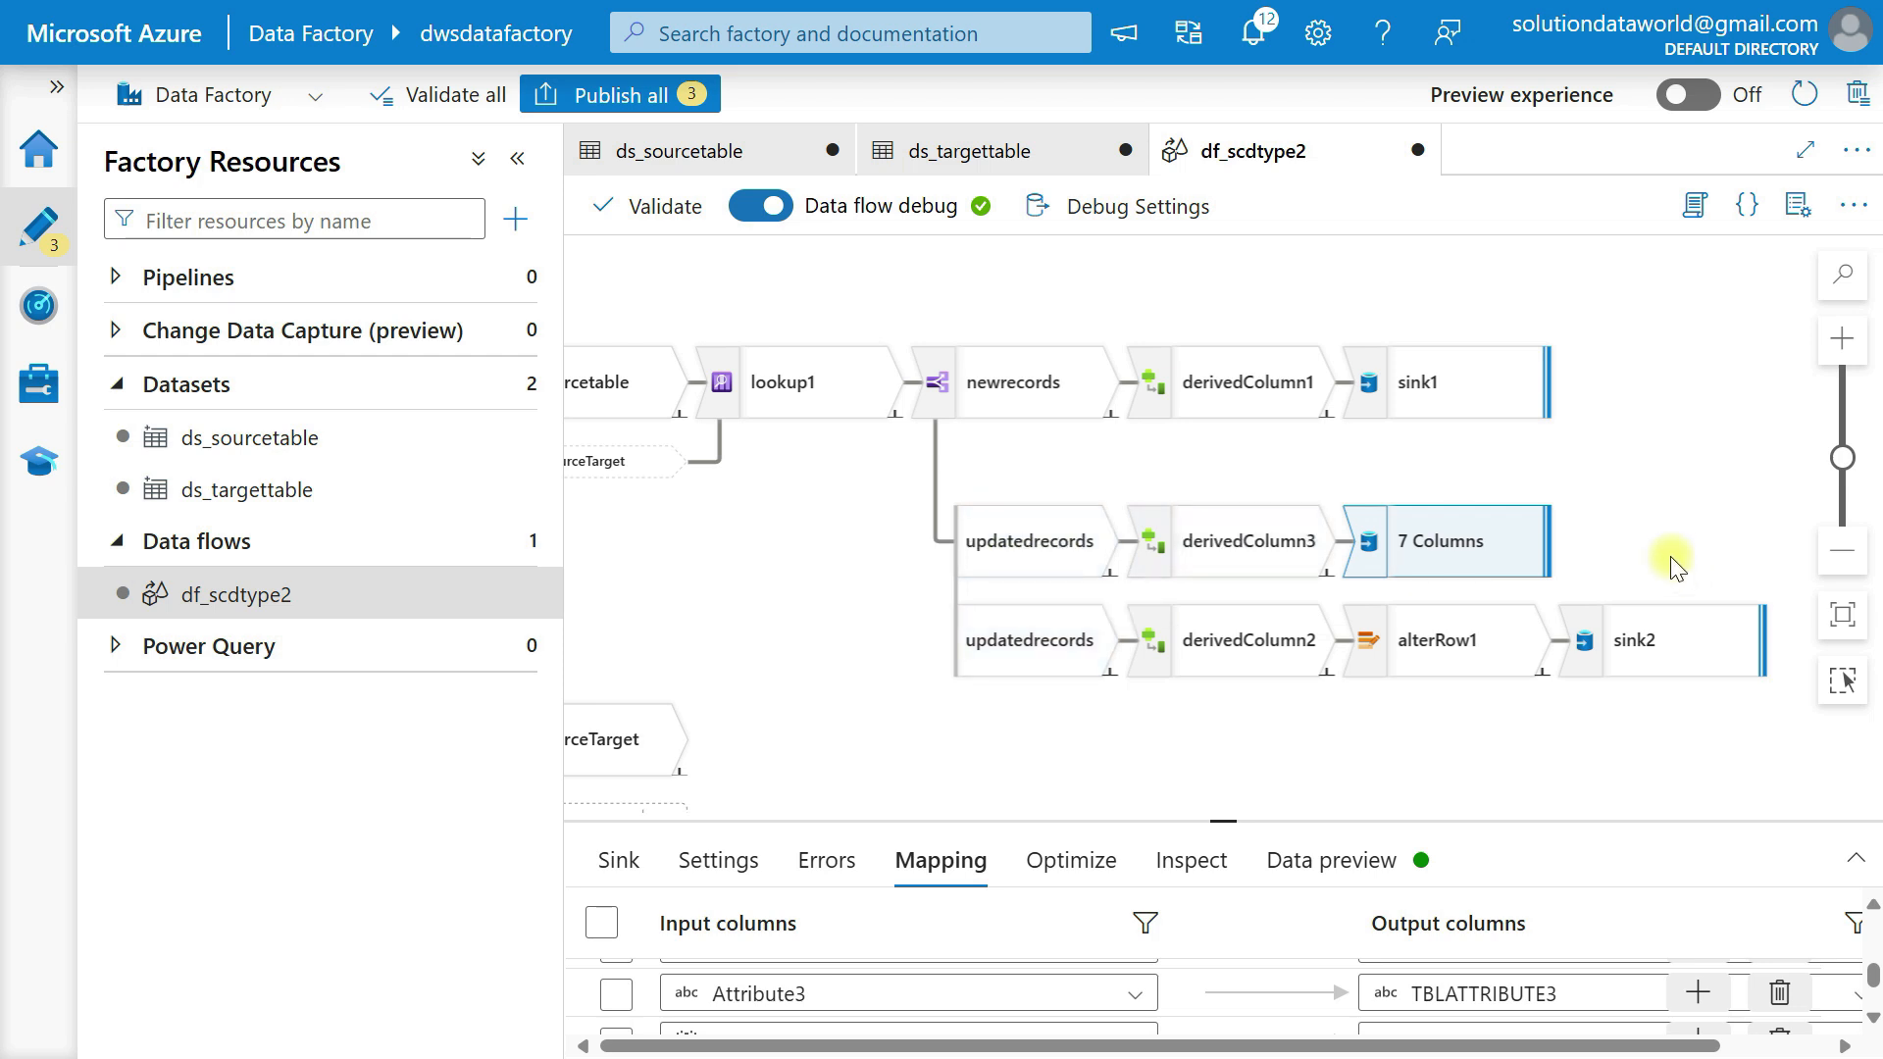
{"action": "scroll", "coordinate": [1672, 561], "scroll_direction": "down", "scroll_amount": 3}
{"action": "scroll", "coordinate": [1672, 561], "scroll_direction": "up", "scroll_amount": 2}
{"action": "left_click", "coordinate": [248, 284]}
{"action": "left_click", "coordinate": [506, 277]}
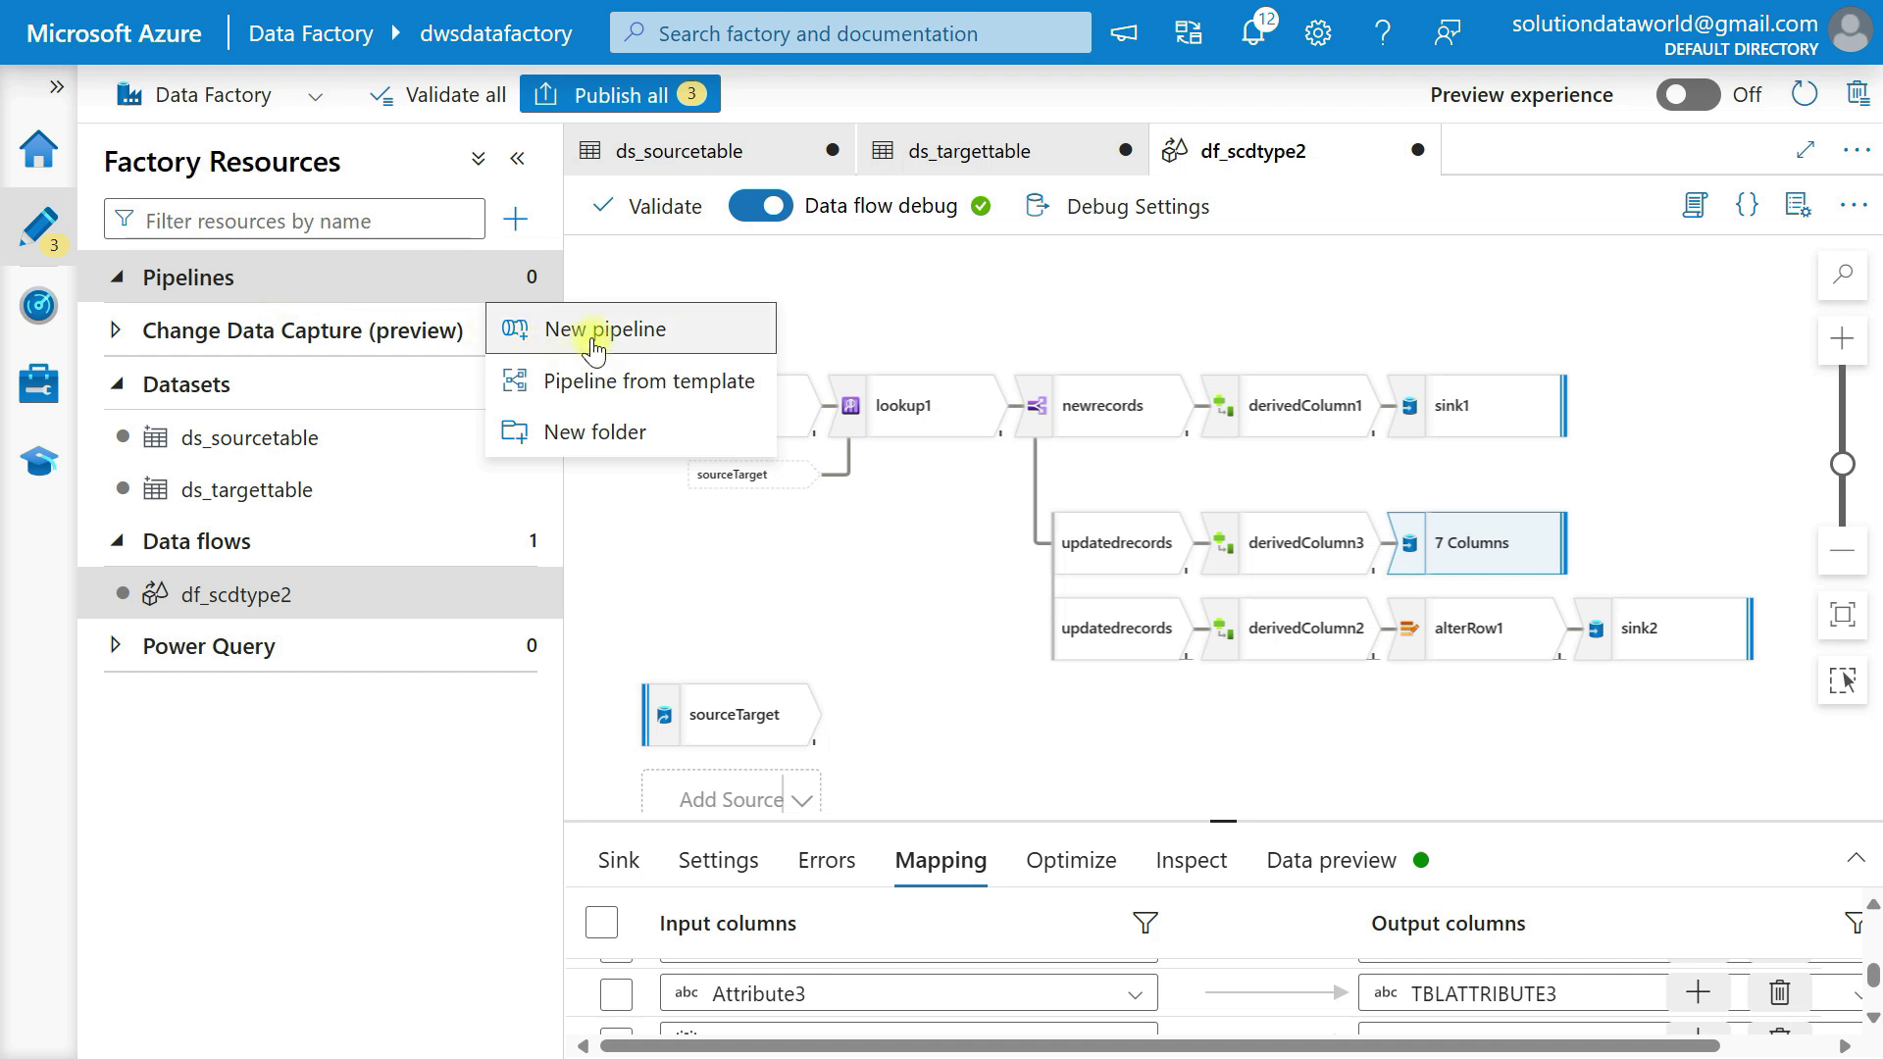
{"action": "left_click", "coordinate": [601, 335]}
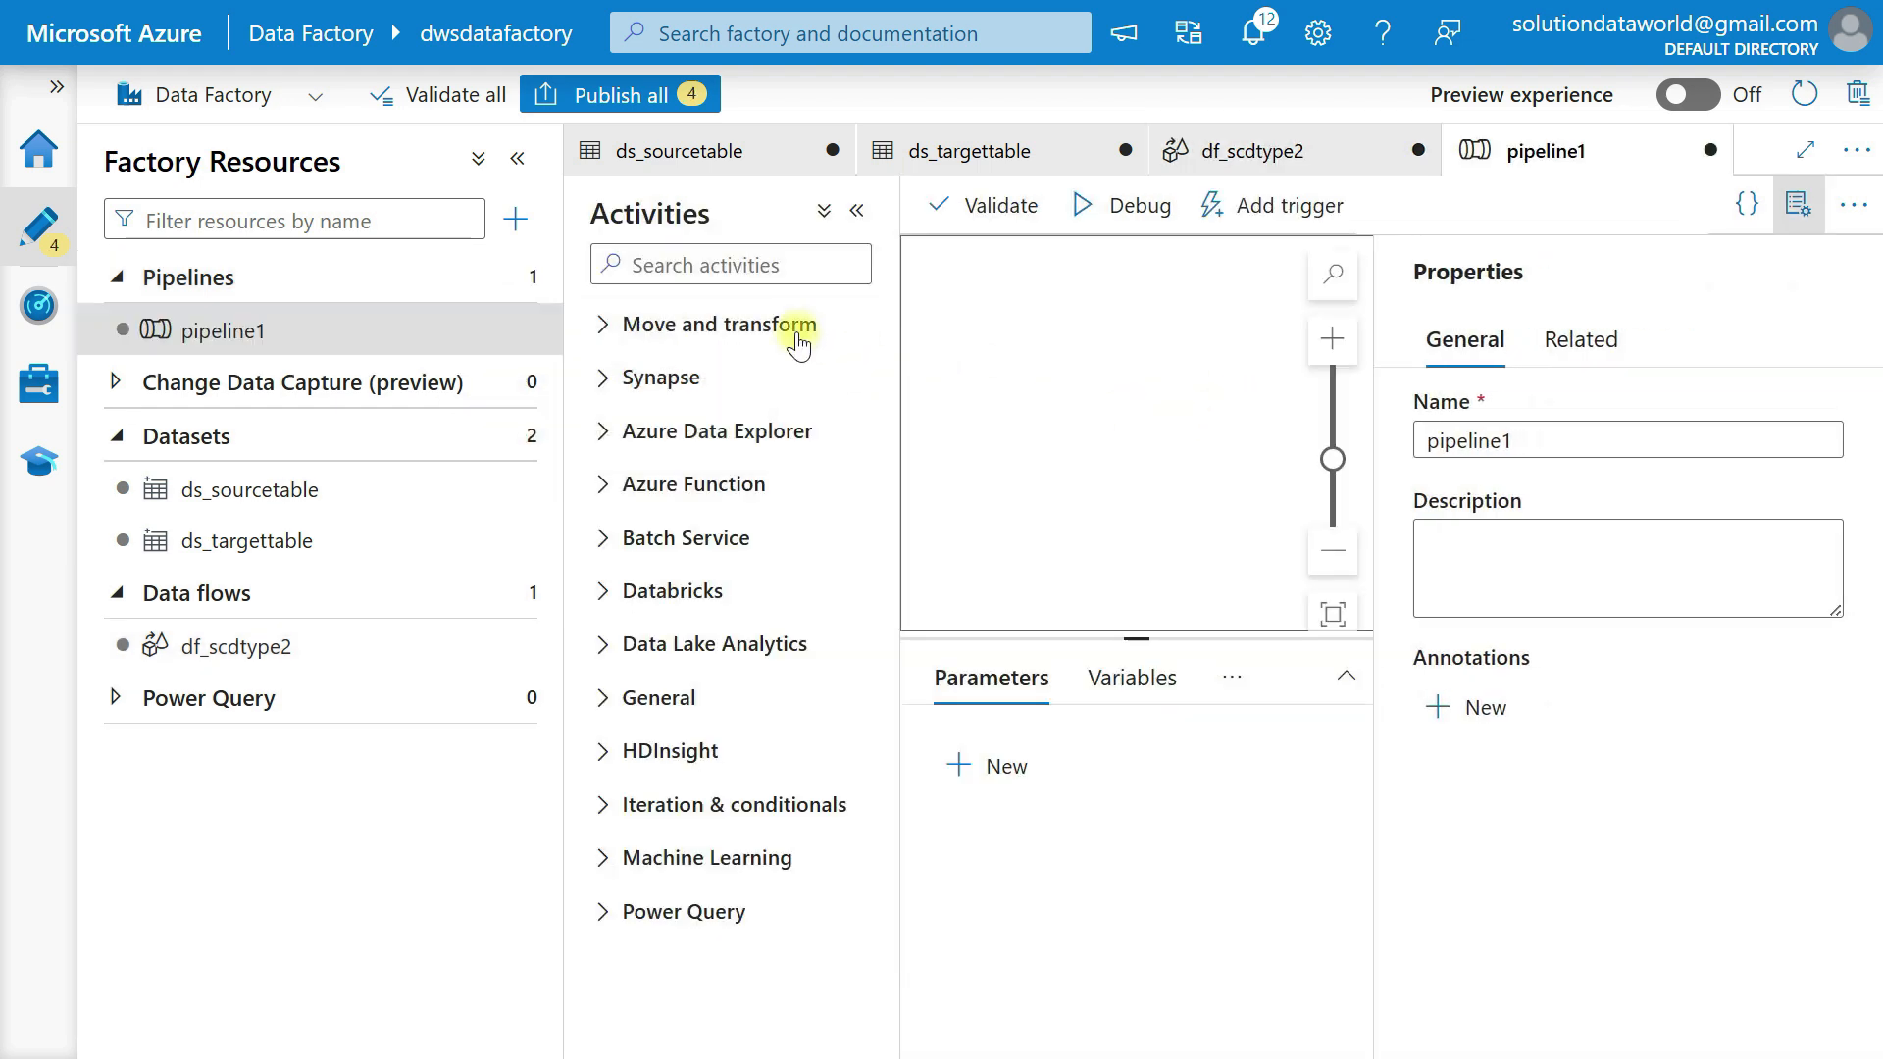
Add a Data flow activity to the pipeline canvas and hide the pipeline properties.
{"action": "left_click", "coordinate": [671, 325]}
{"action": "left_click_drag", "start_coordinate": [701, 449], "coordinate": [1139, 378]}
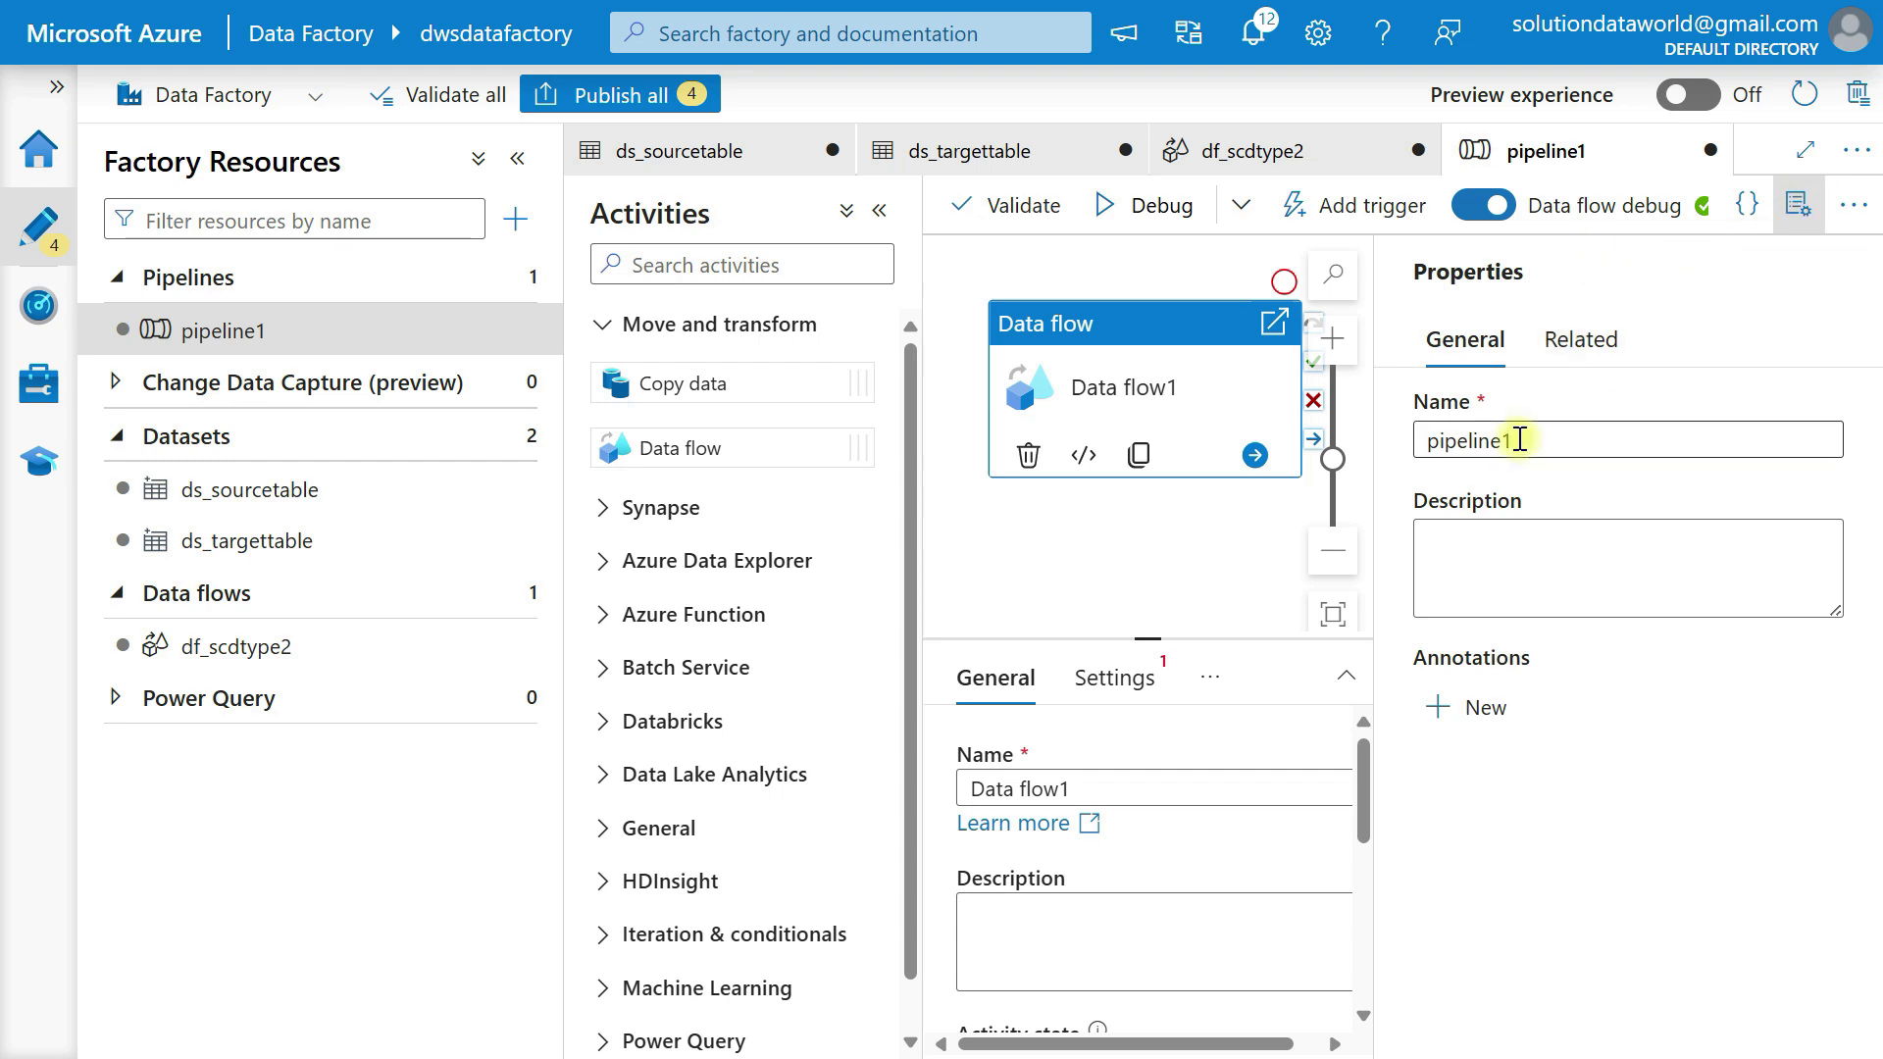
{"action": "left_click", "coordinate": [1798, 204]}
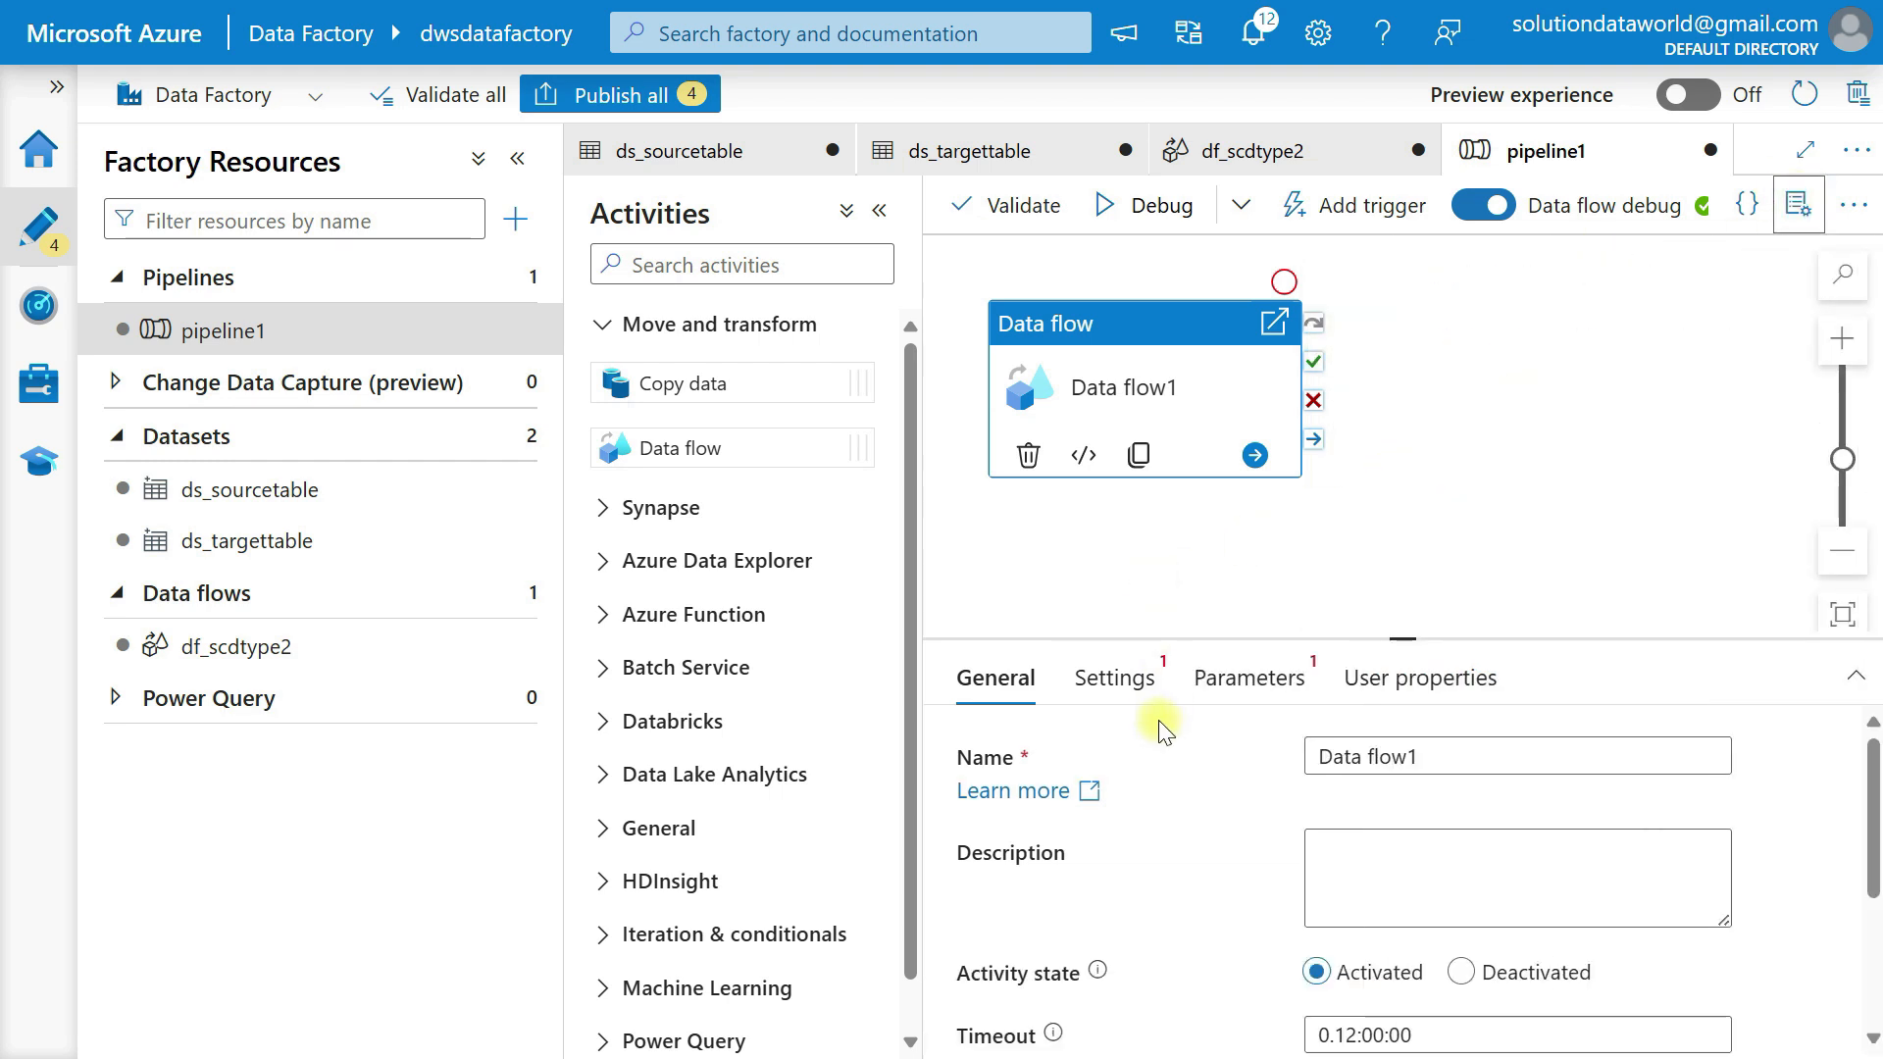
Set the Data flow activity to run df_scdtype2 and check its data flow parameters.
{"action": "left_click", "coordinate": [1106, 680]}
{"action": "left_click", "coordinate": [1170, 788]}
{"action": "left_click", "coordinate": [1145, 890]}
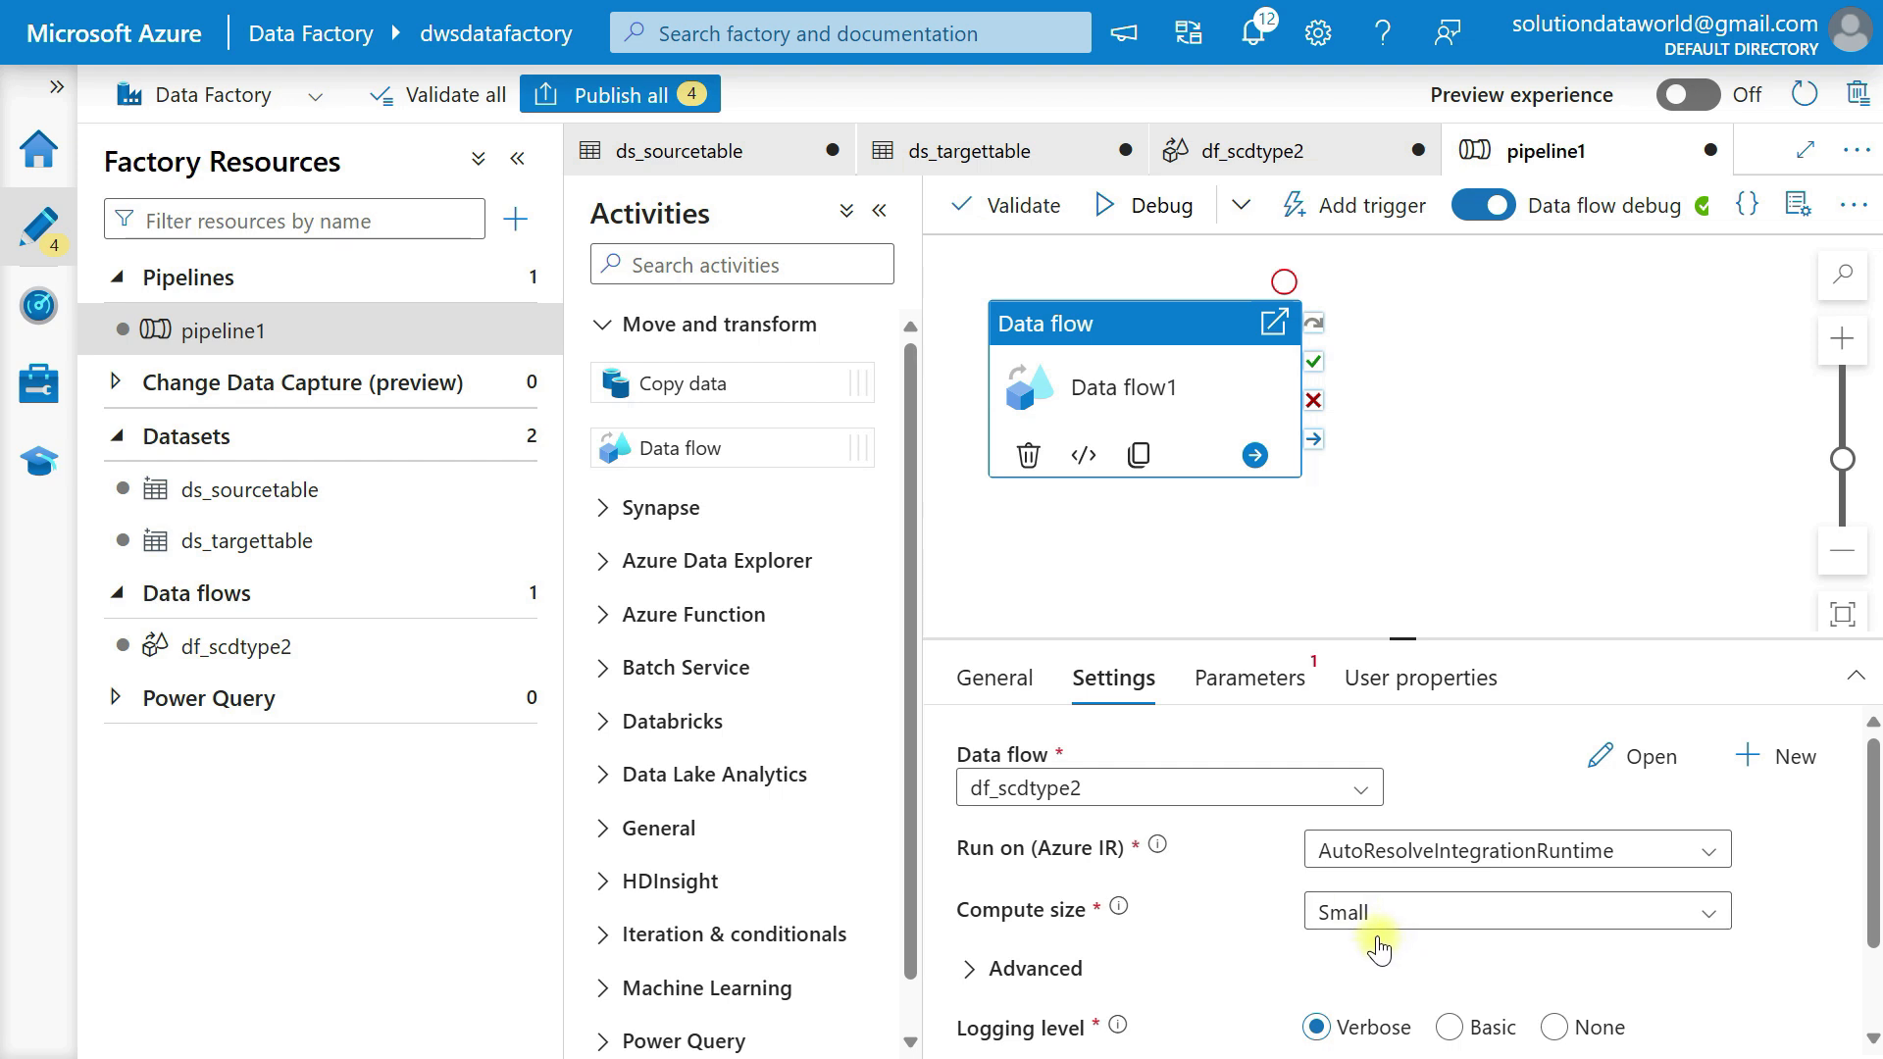
{"action": "left_click_drag", "start_coordinate": [1402, 639], "coordinate": [1403, 525]}
{"action": "left_click", "coordinate": [1271, 576]}
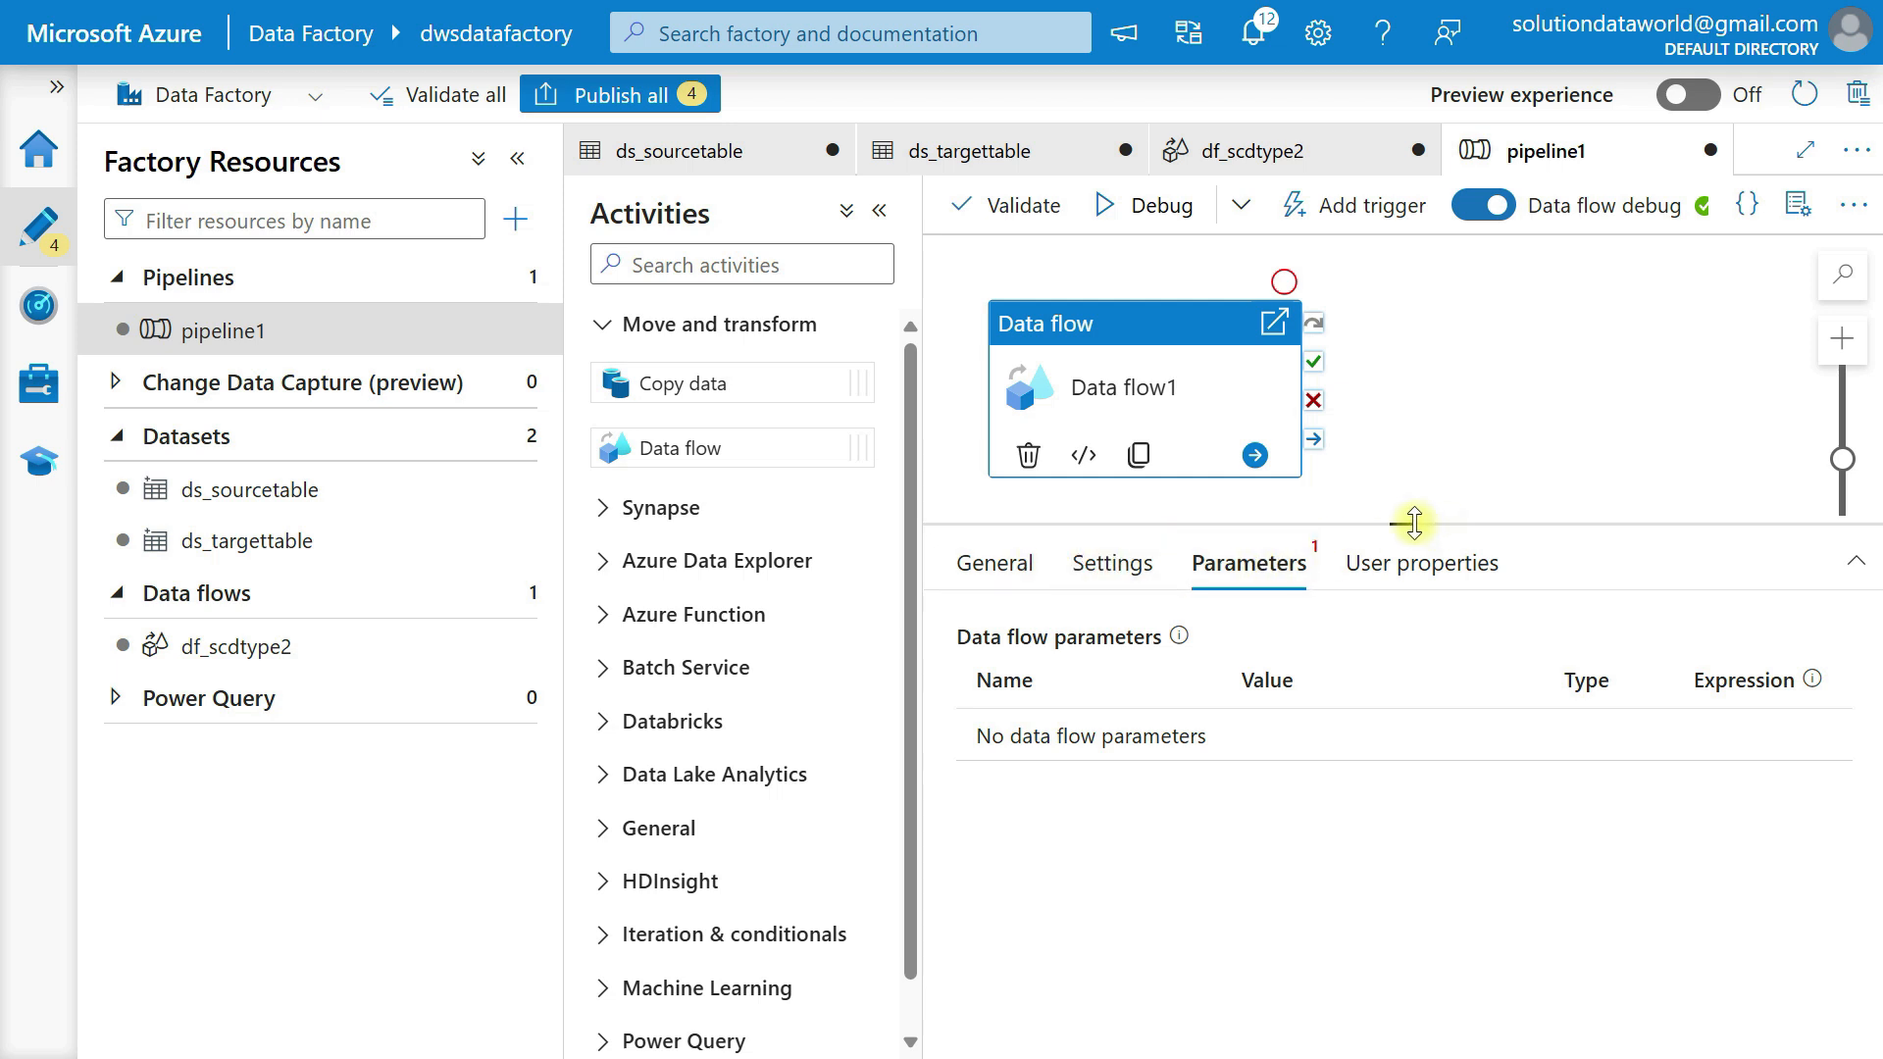
{"action": "left_click_drag", "start_coordinate": [1414, 523], "coordinate": [1409, 724]}
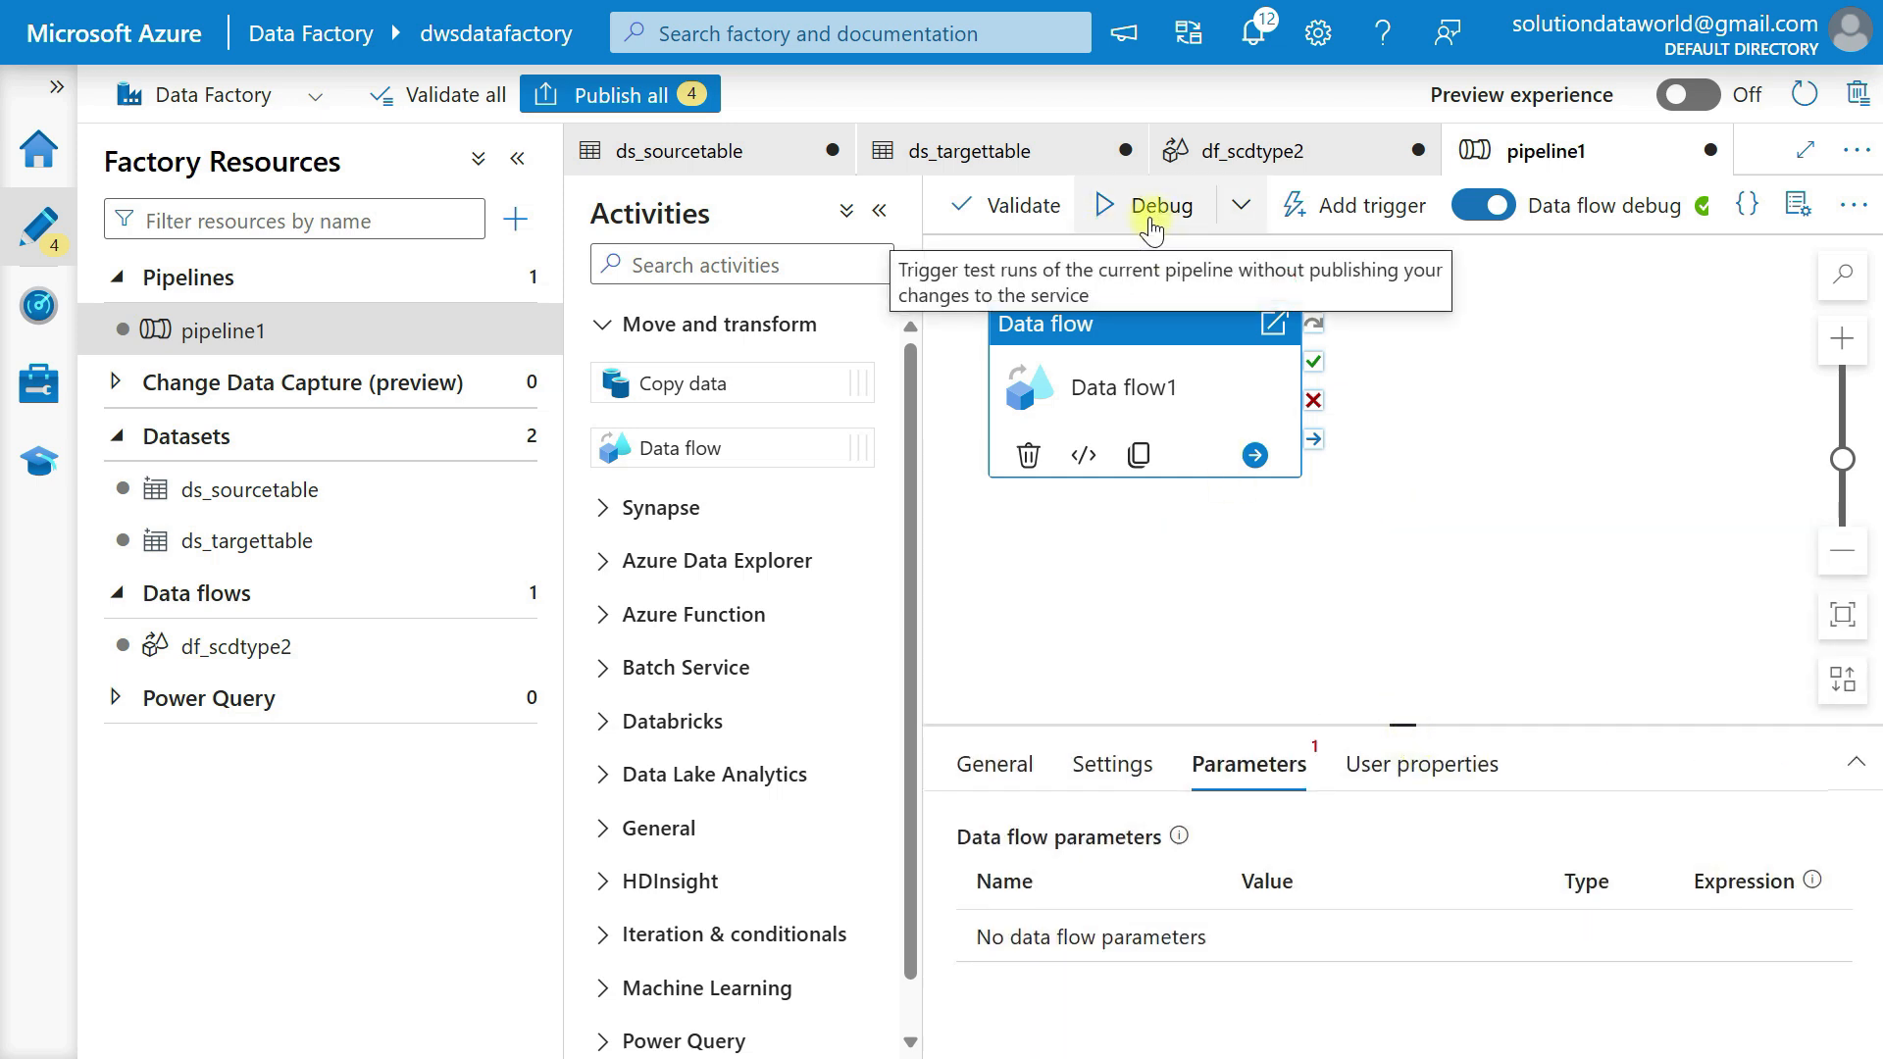
Switch to the Snowflake worksheet SCD TYPE 2 and run SELECT * FROM DimensionTable to check the target before loading.
{"action": "key", "text": "alt+Tab"}
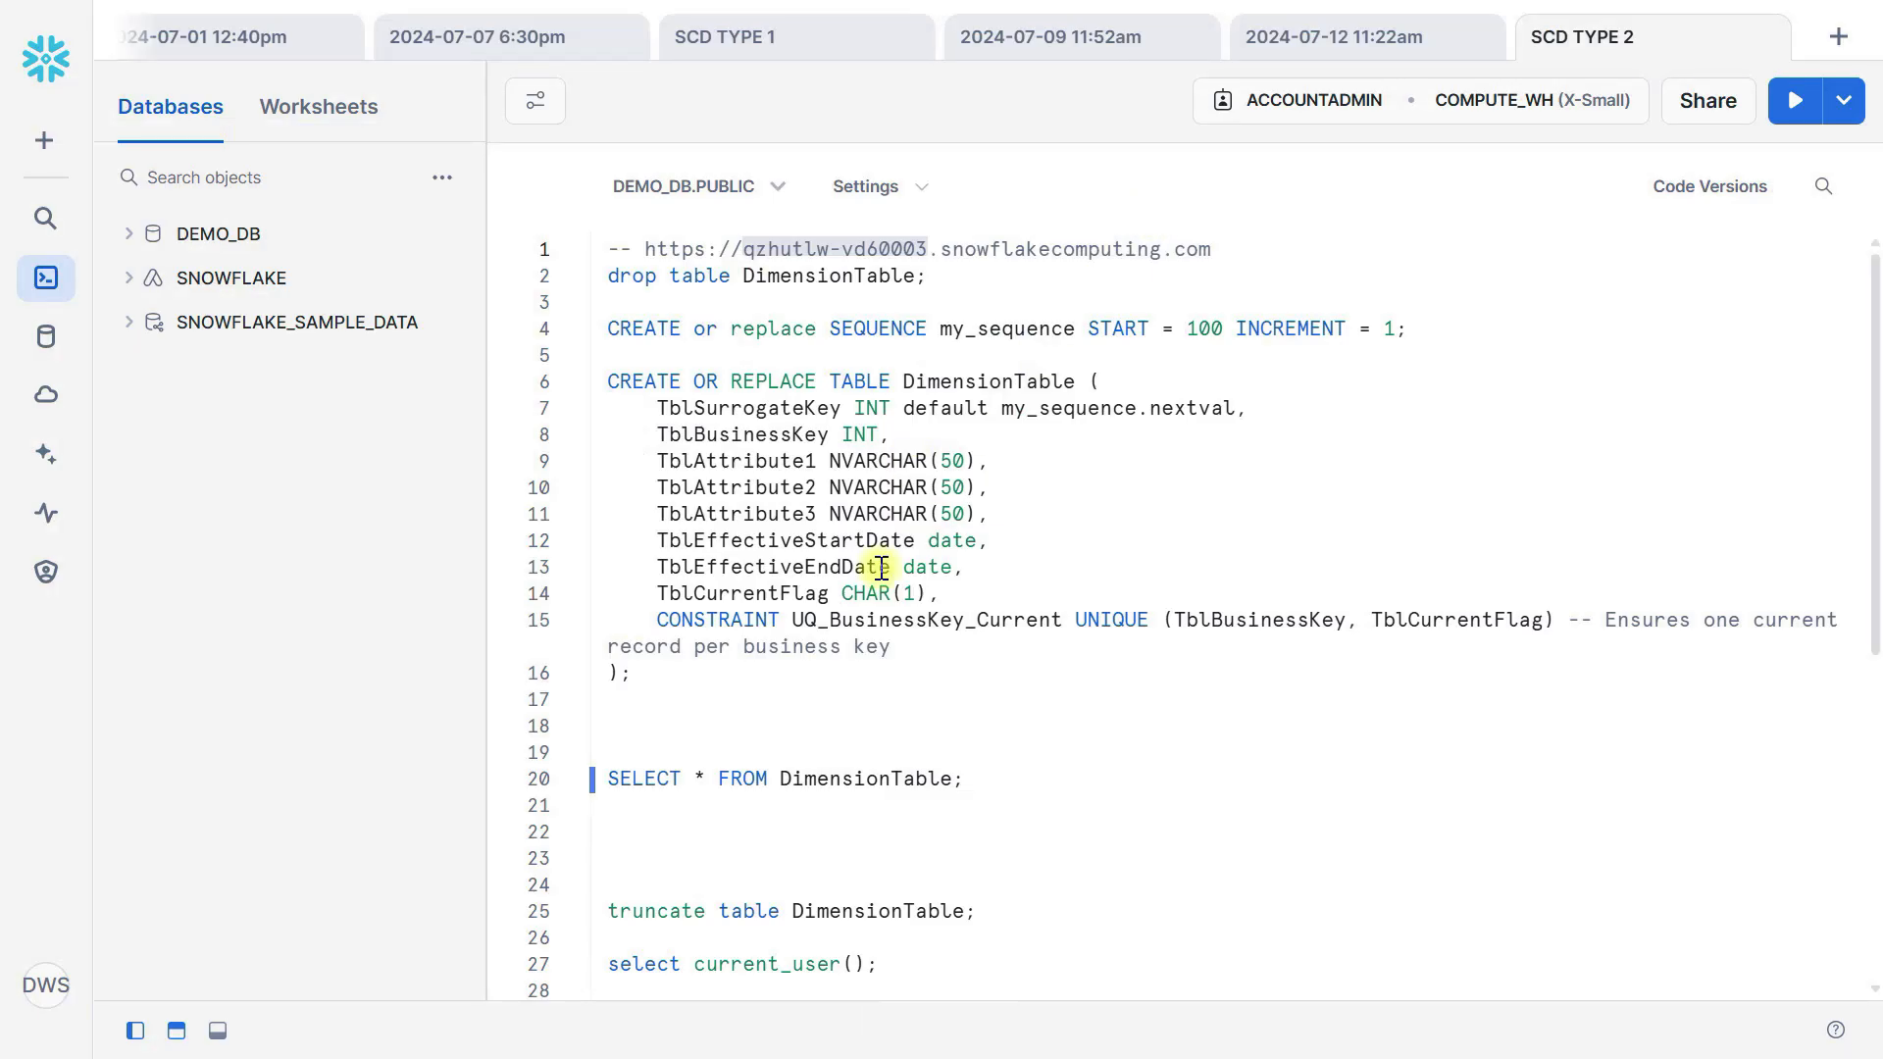
{"action": "left_click", "coordinate": [785, 779]}
{"action": "key", "text": "ctrl+Return"}
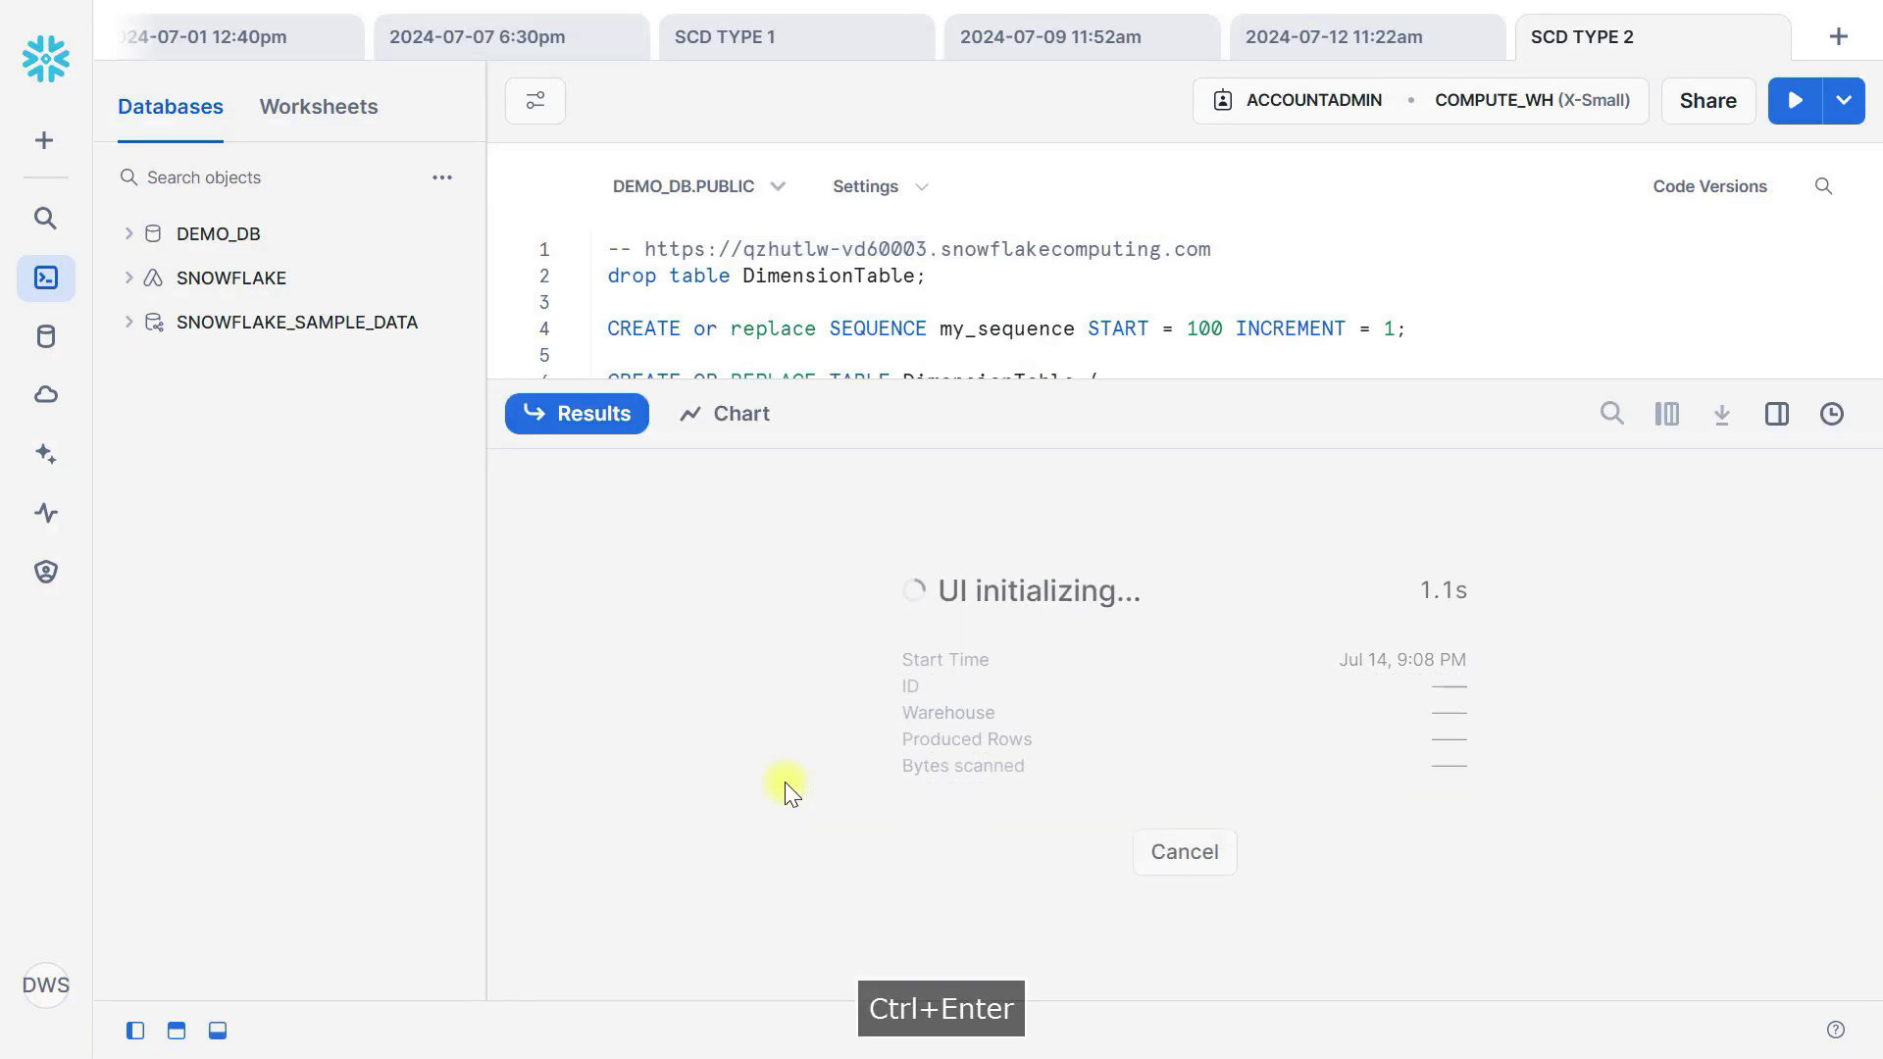
{"action": "left_click_drag", "start_coordinate": [1232, 382], "coordinate": [1213, 791]}
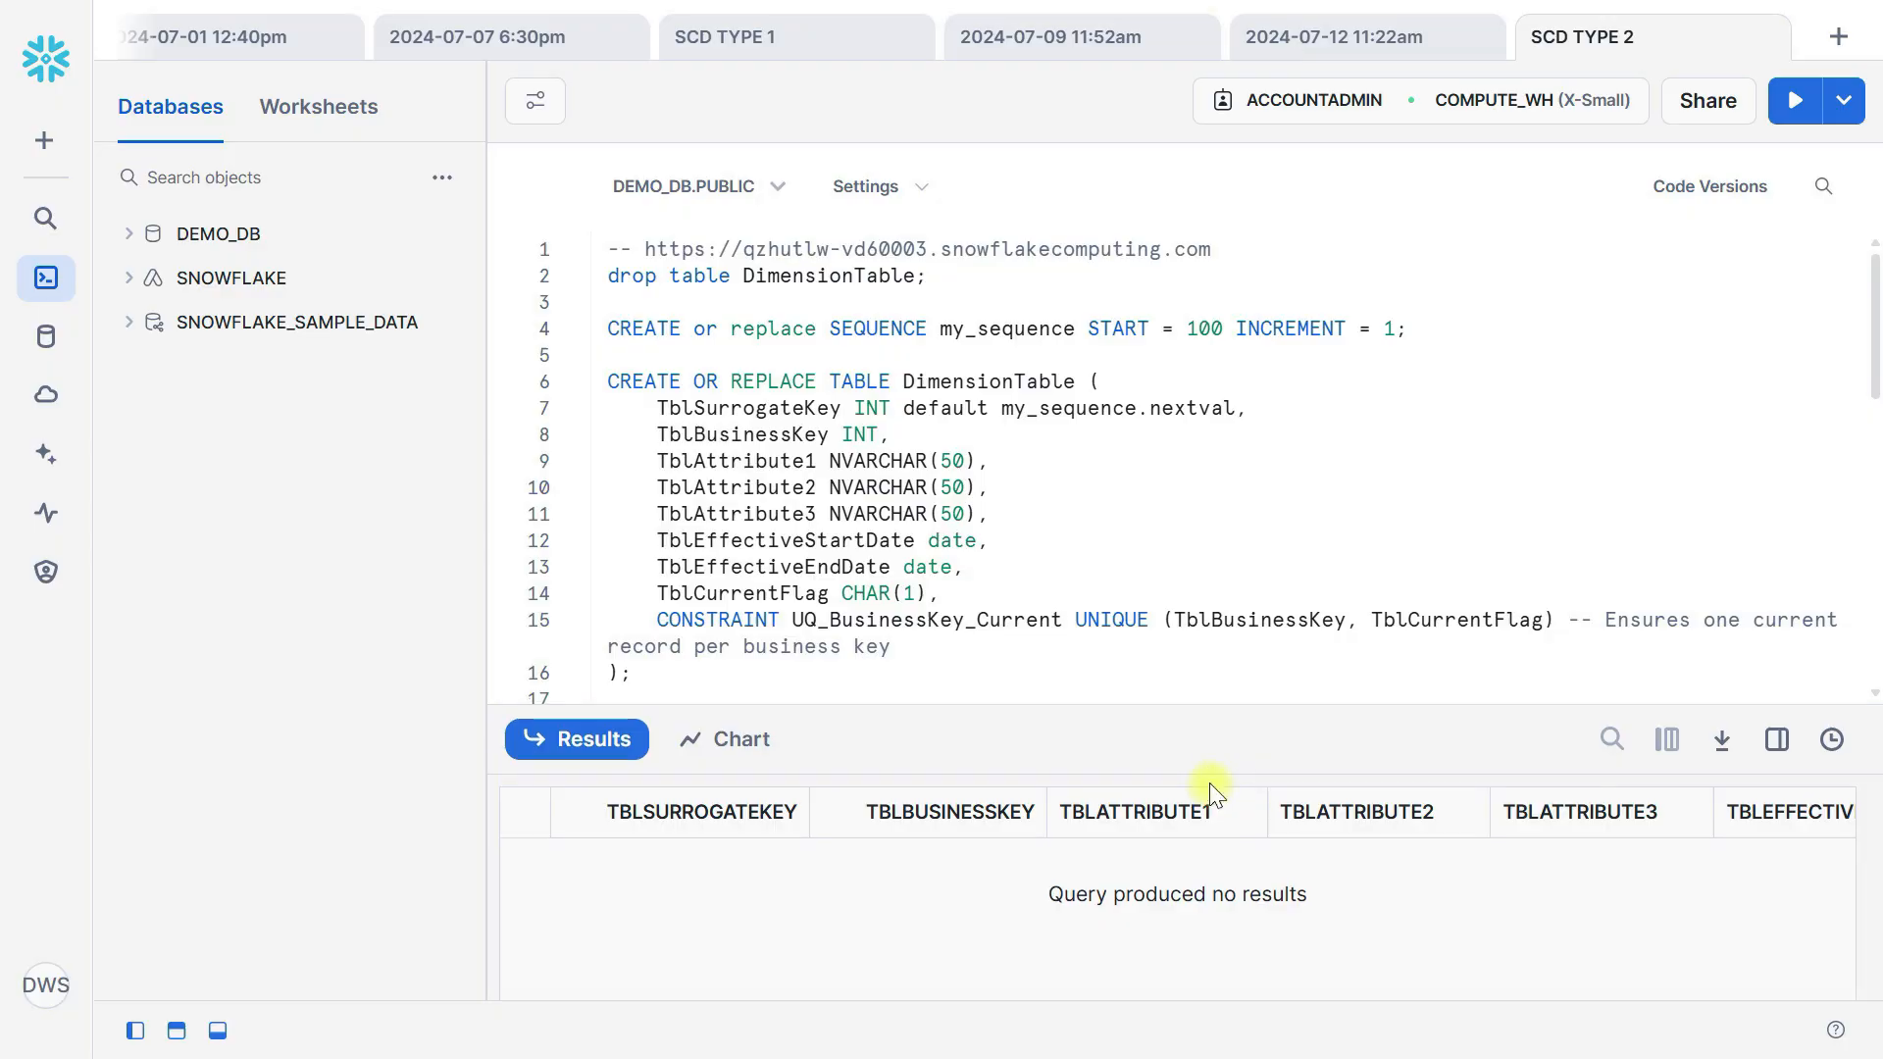
Switch back to Azure Data Factory, start a debug run of pipeline1 and enlarge the run output area.
{"action": "key", "text": "alt+Tab"}
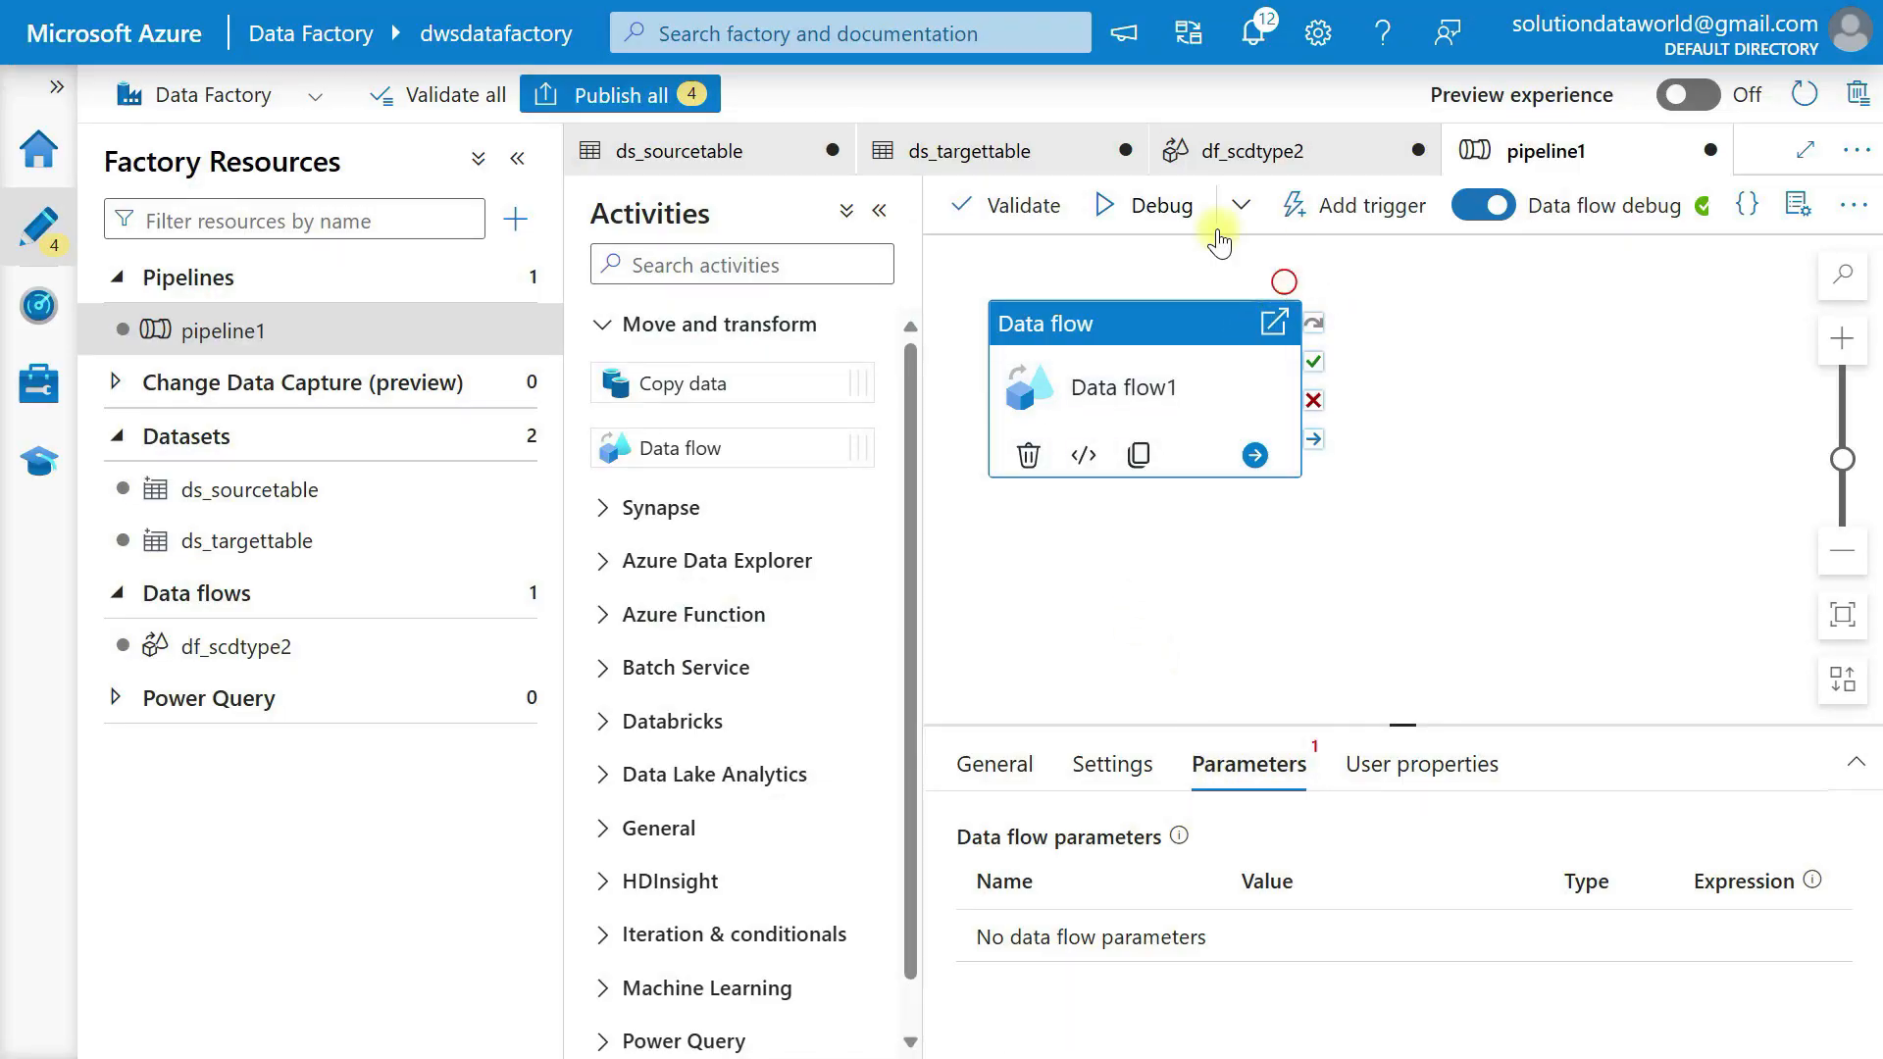
{"action": "left_click", "coordinate": [1143, 208]}
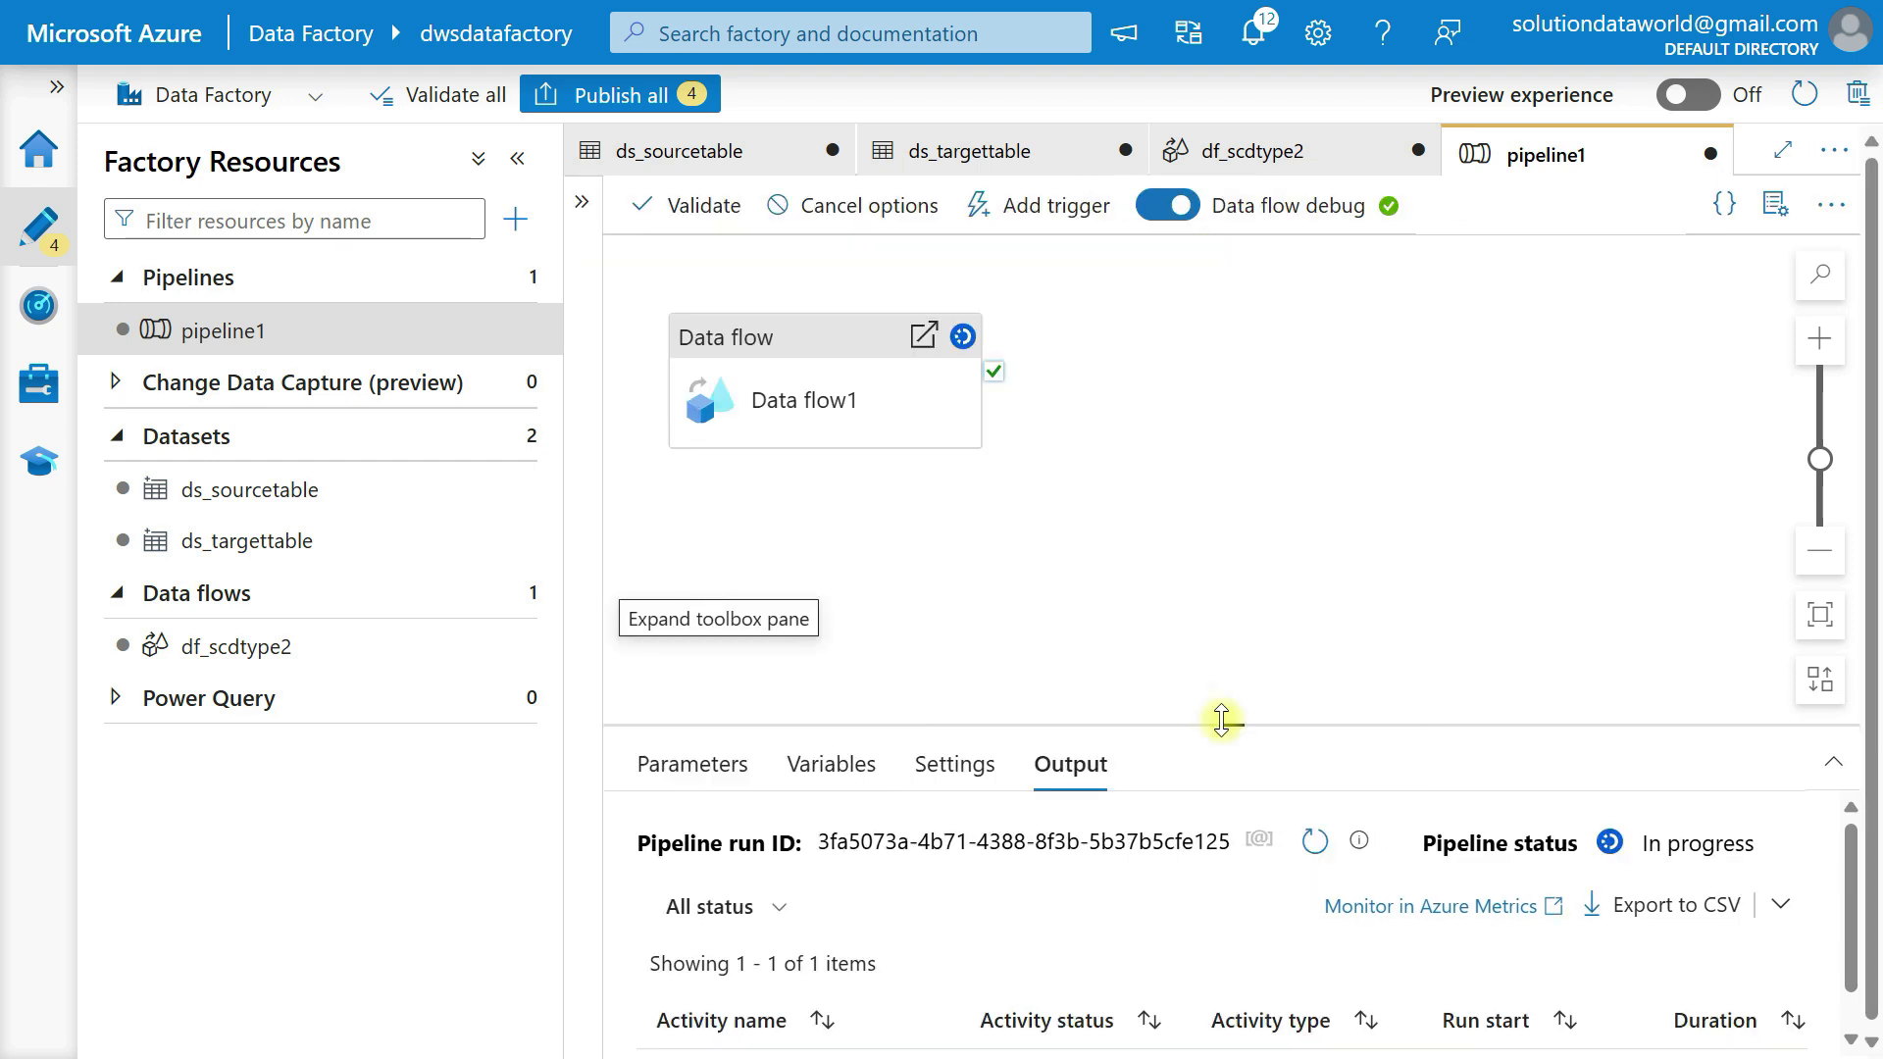
{"action": "left_click_drag", "start_coordinate": [1219, 719], "coordinate": [1226, 522]}
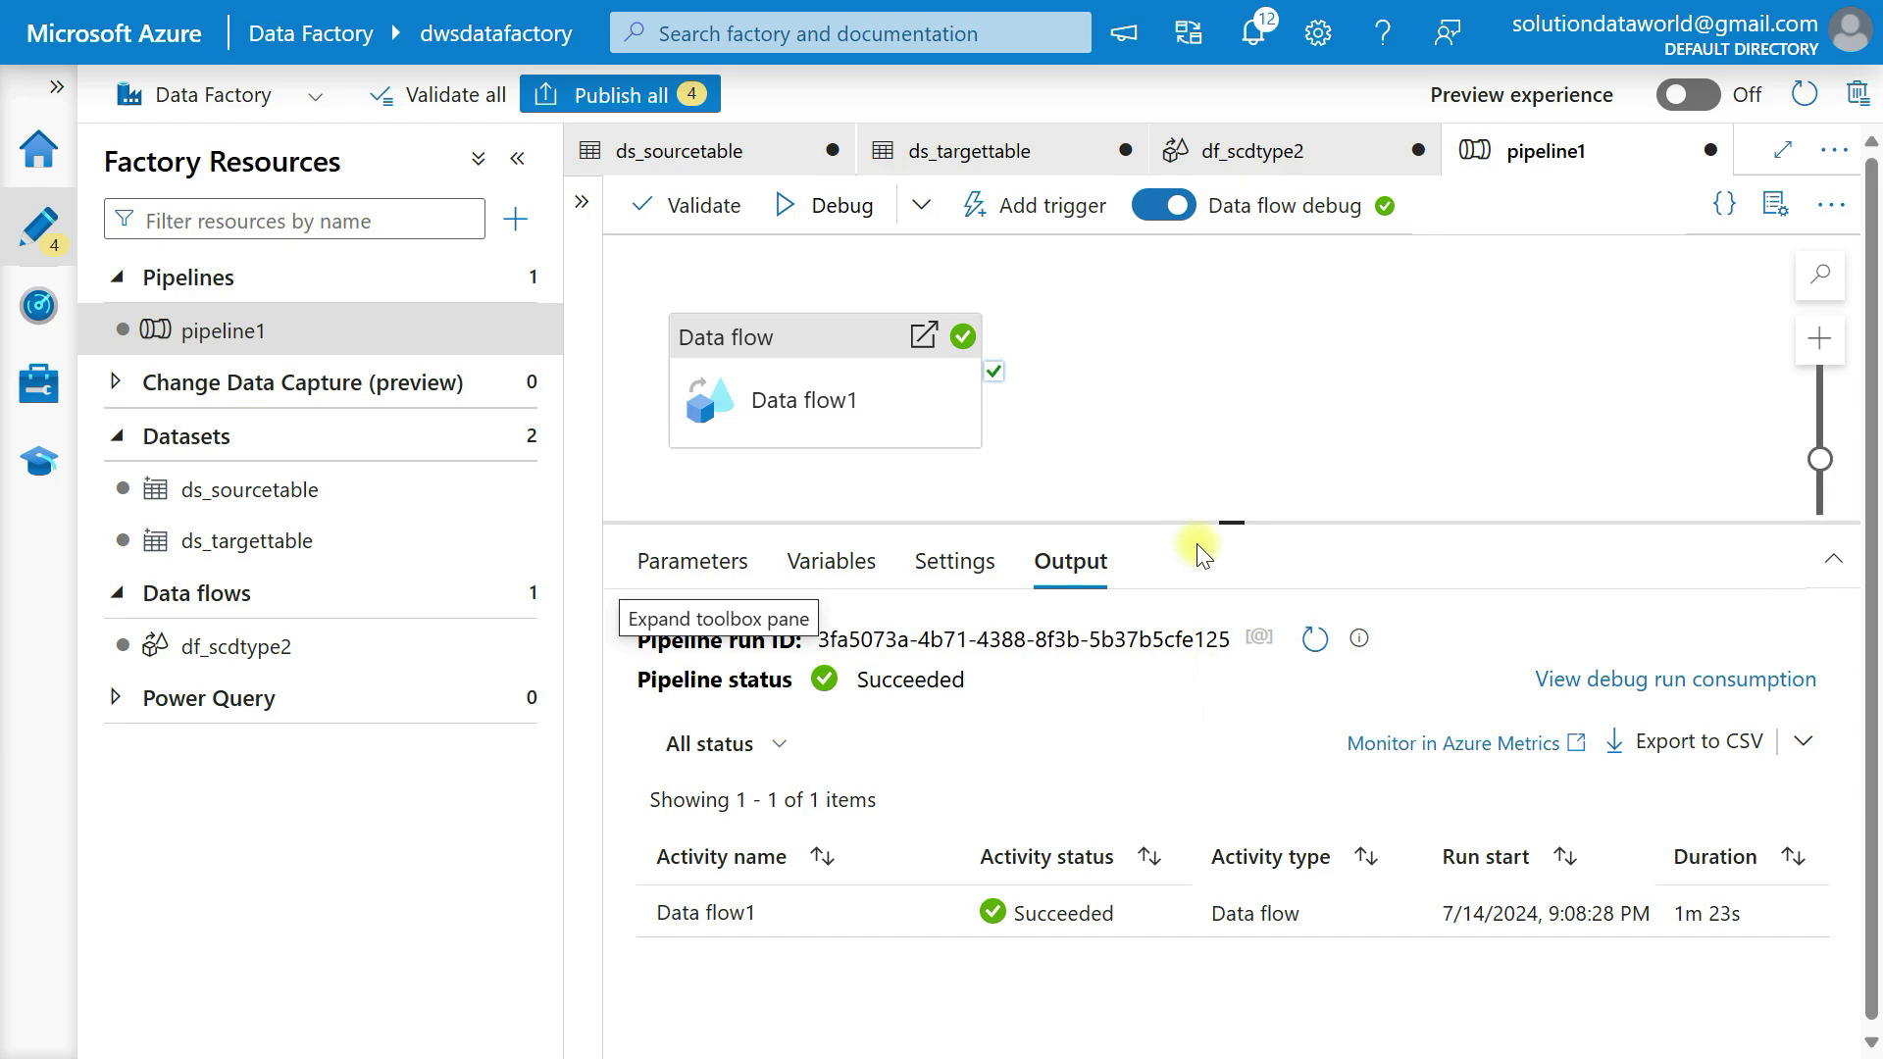
Switch to Snowflake, rerun the SELECT on DimensionTable and examine the loaded rows, especially the effective end dates.
{"action": "key", "text": "alt+Tab"}
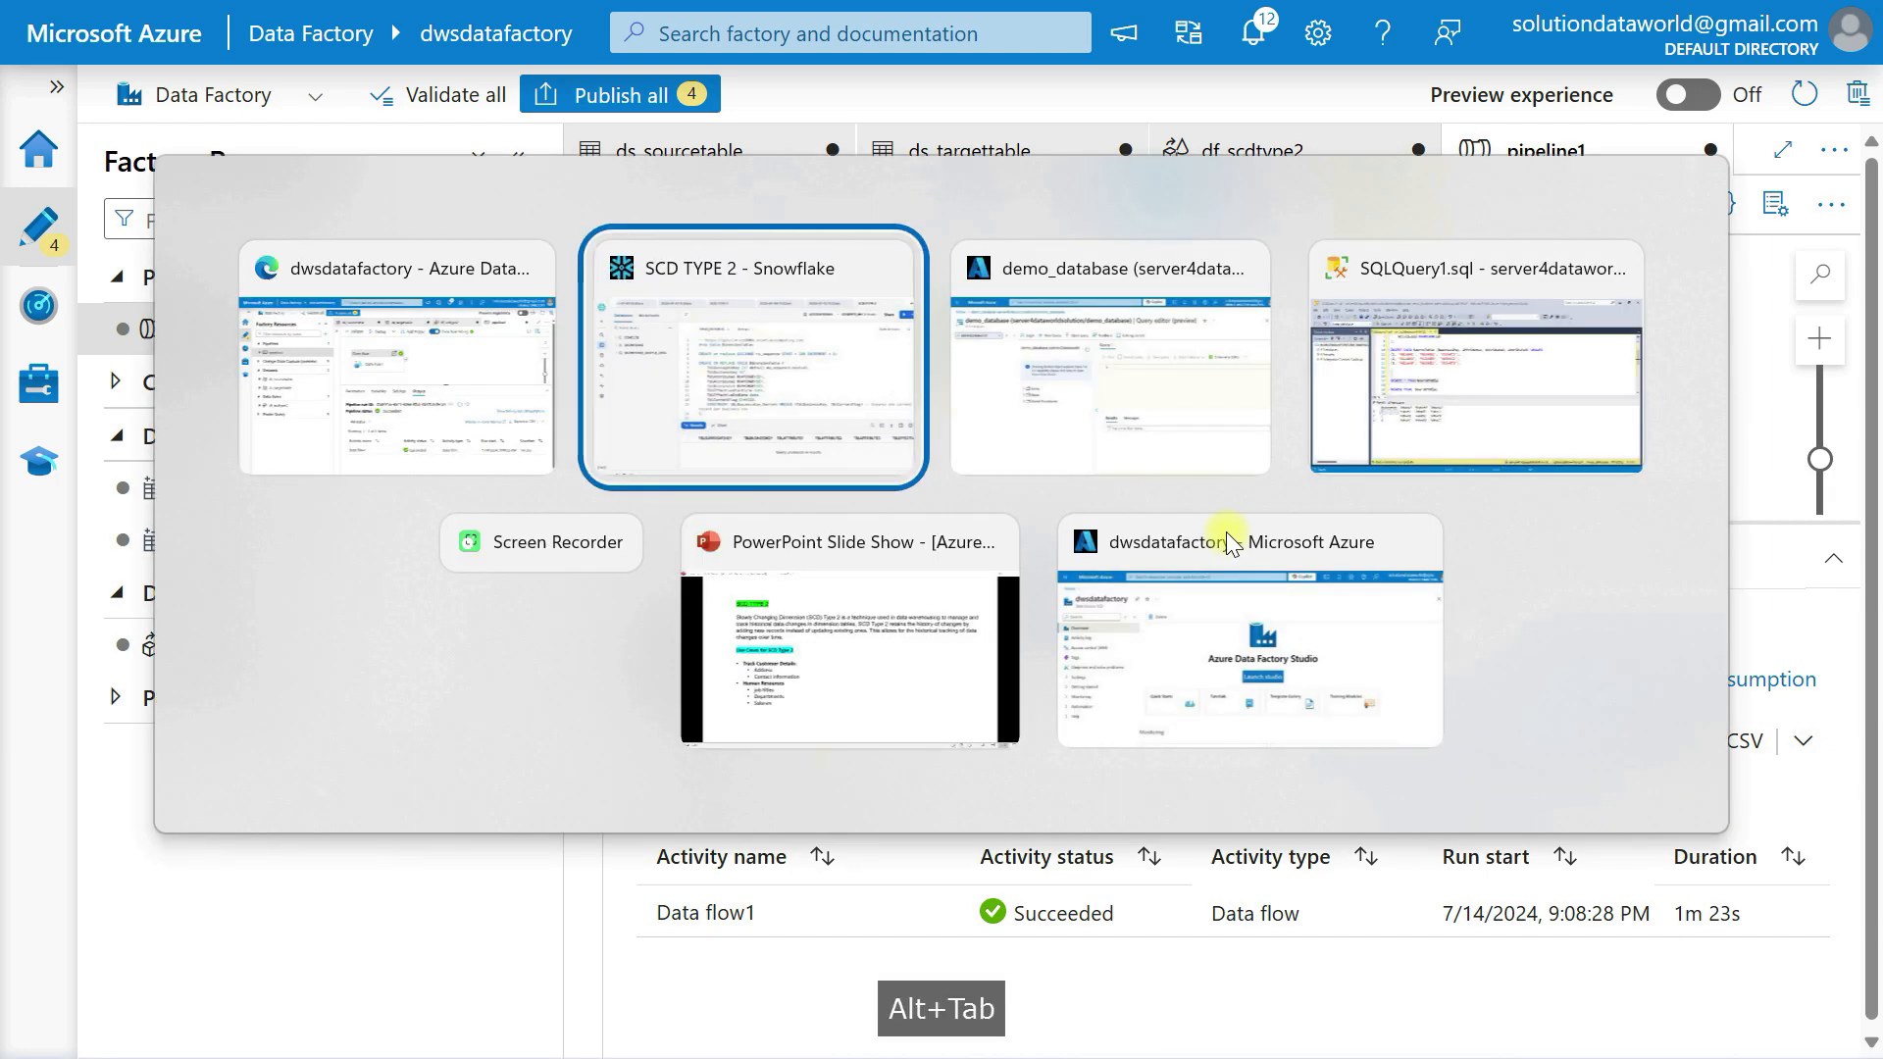
{"action": "scroll", "coordinate": [761, 651], "scroll_direction": "down", "scroll_amount": 5}
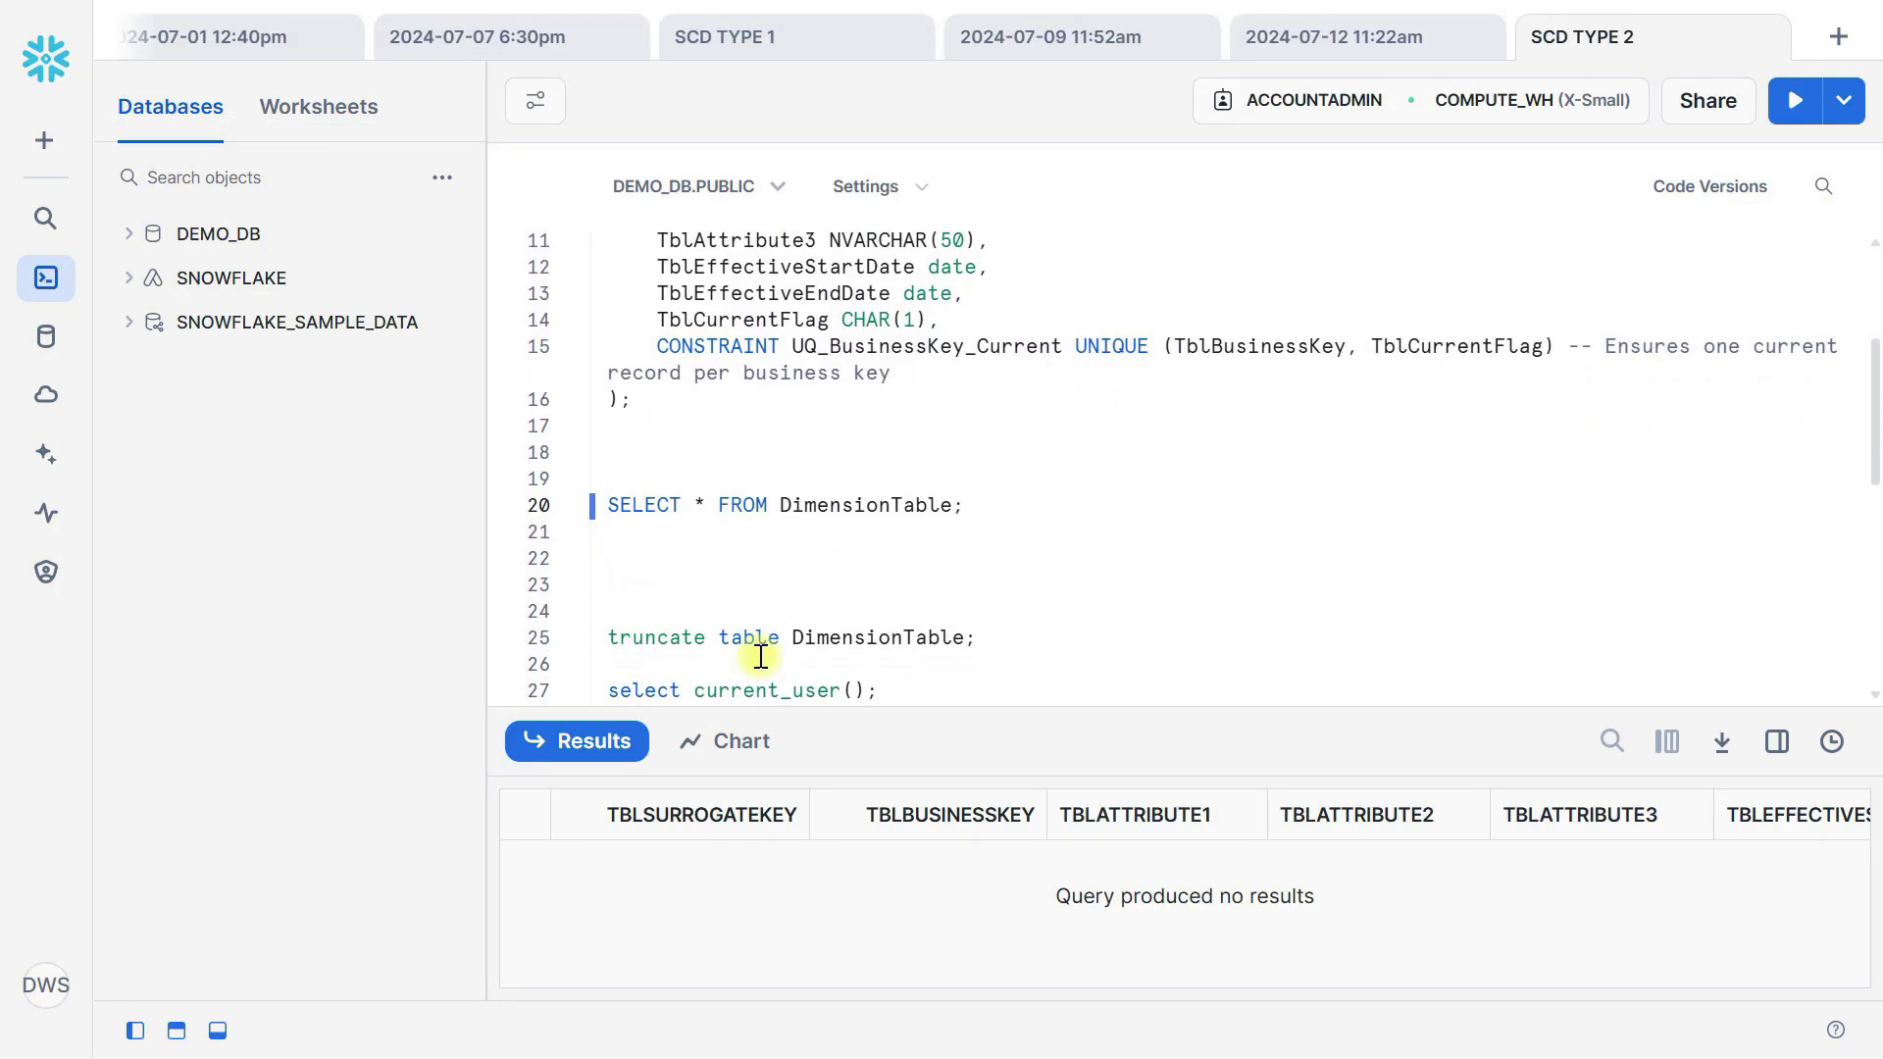
{"action": "key", "text": "ctrl+Return"}
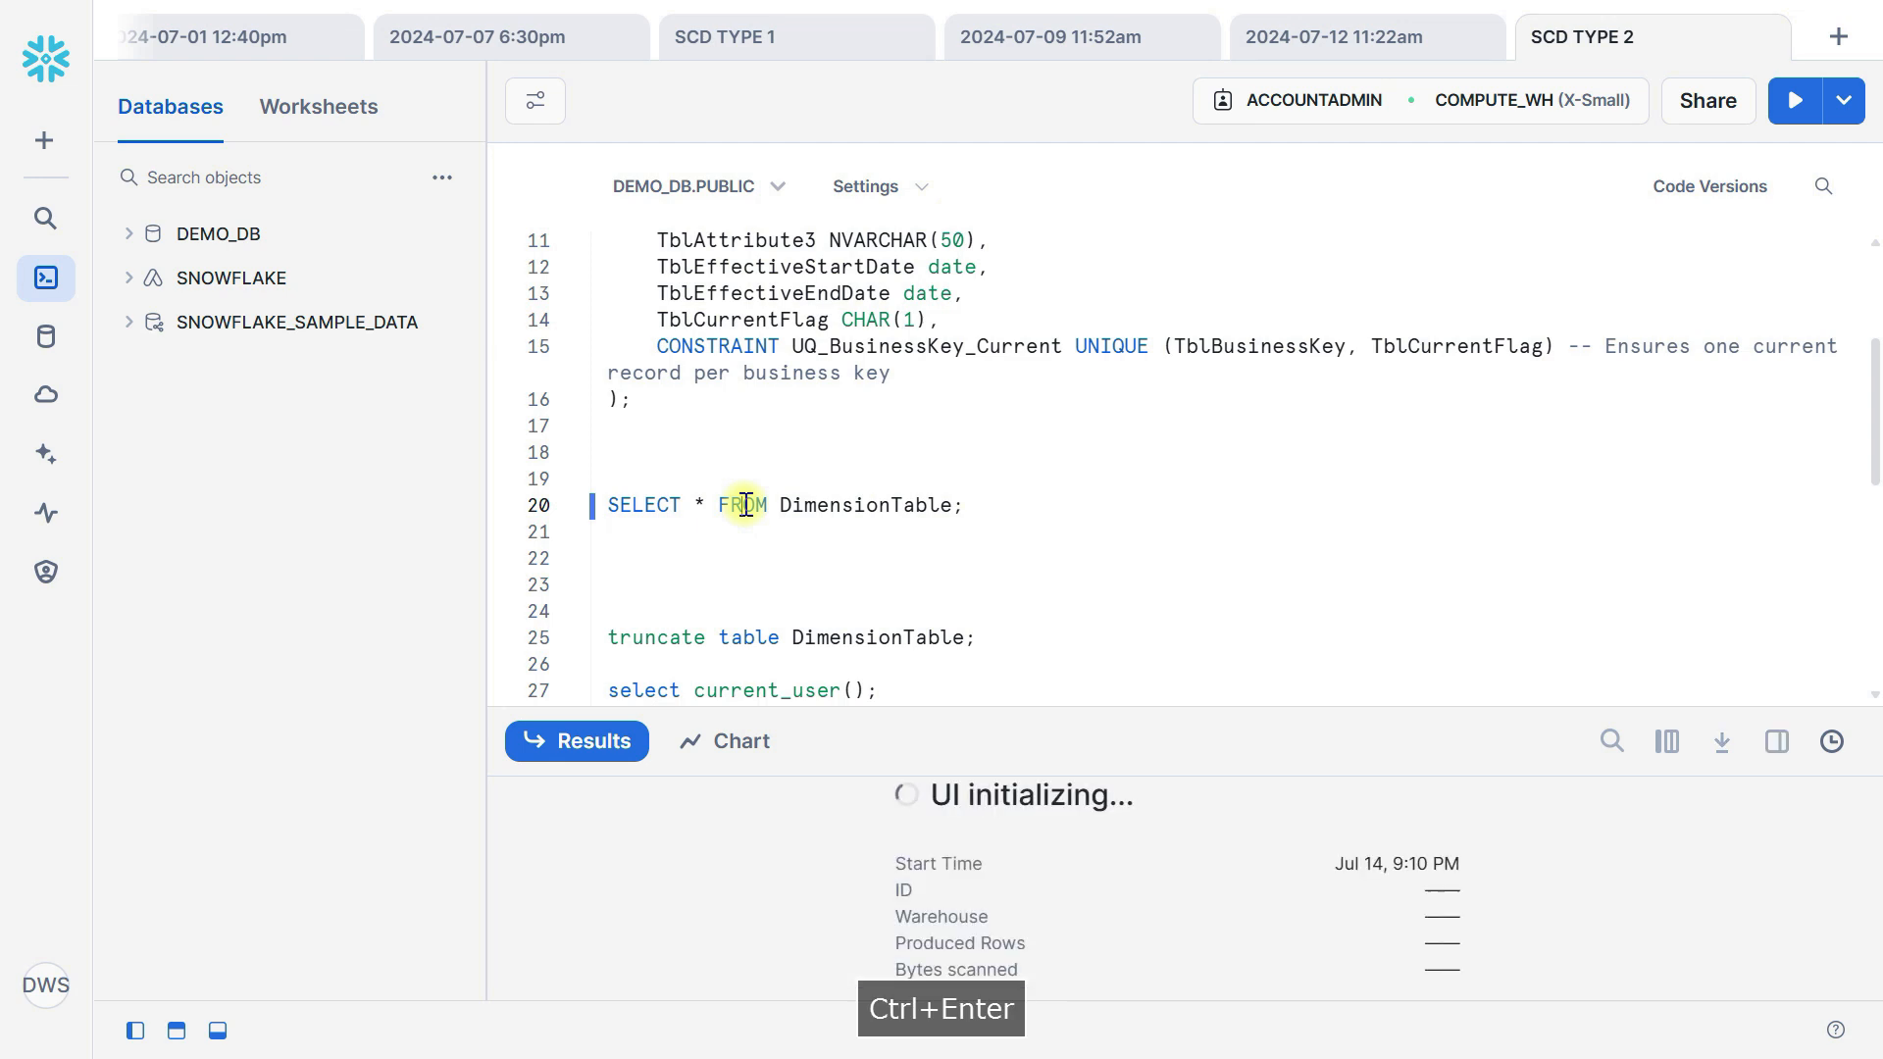
{"action": "left_click_drag", "start_coordinate": [1146, 715], "coordinate": [1131, 475]}
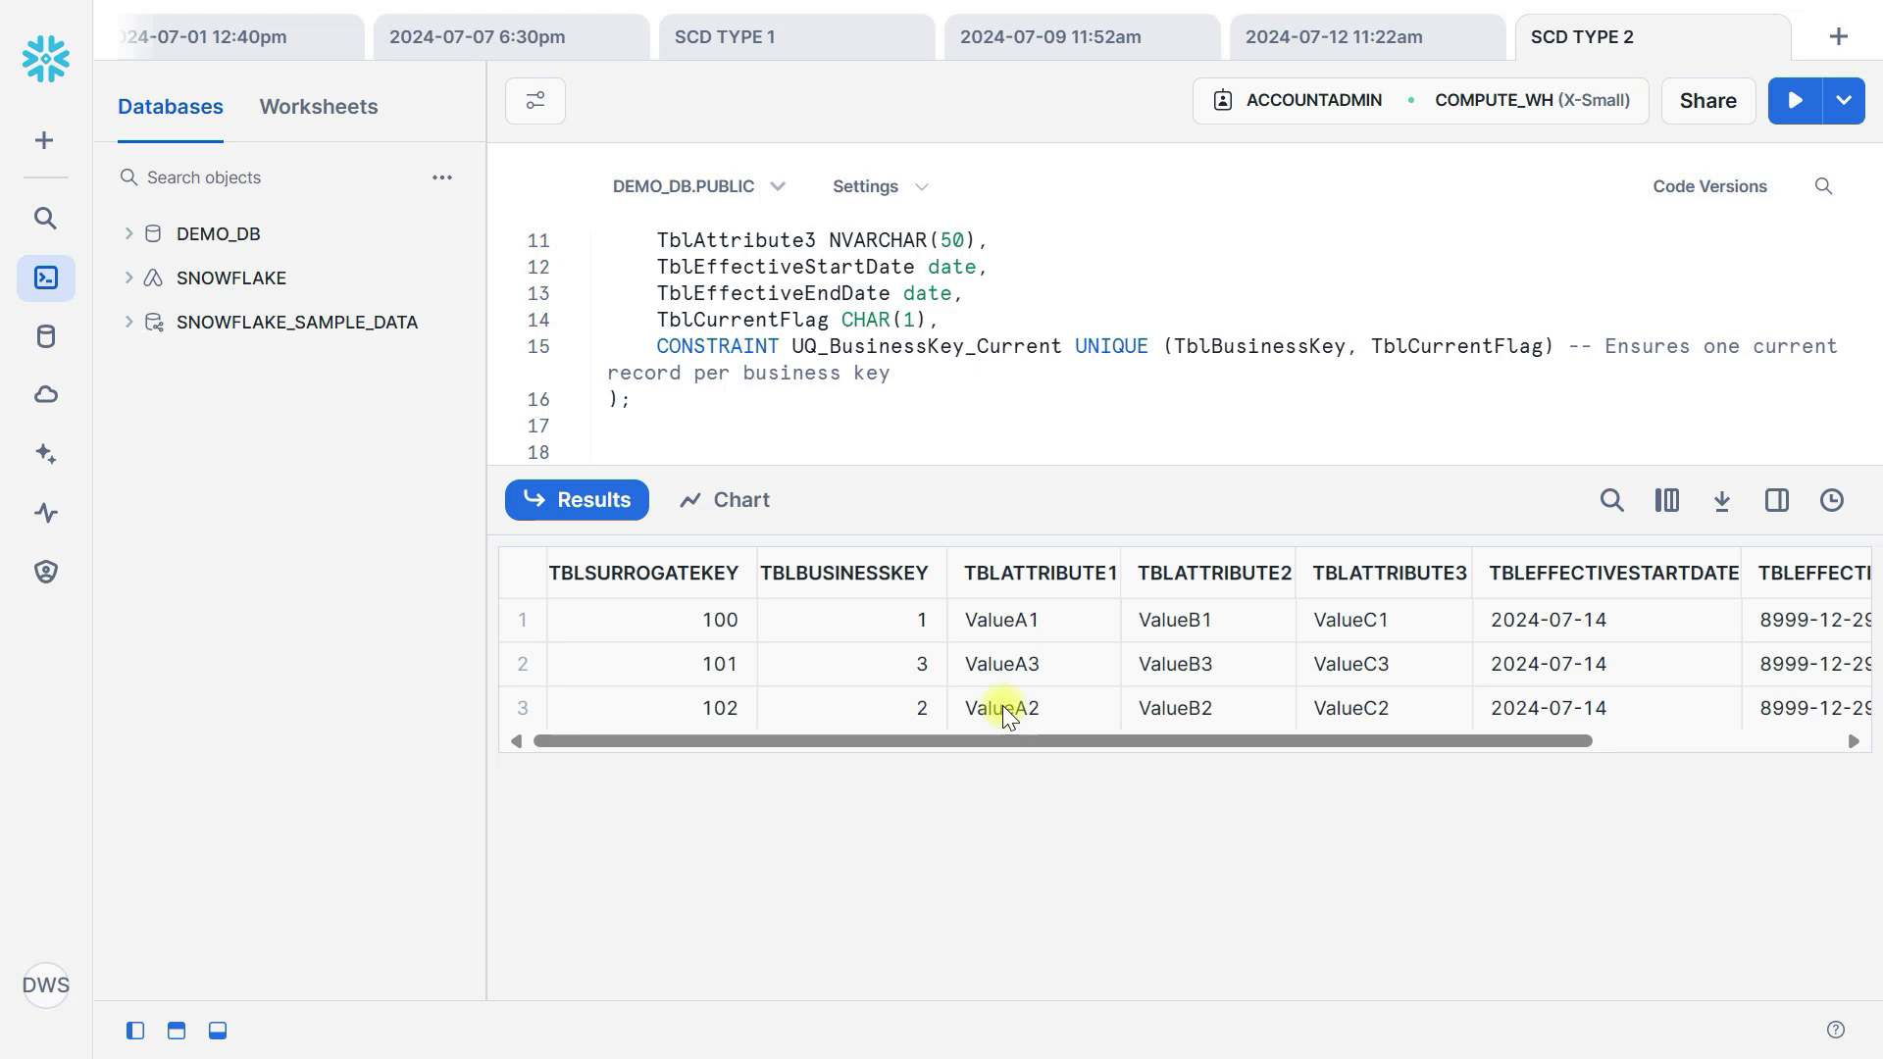
{"action": "scroll", "coordinate": [1424, 723], "scroll_direction": "right", "scroll_amount": 5}
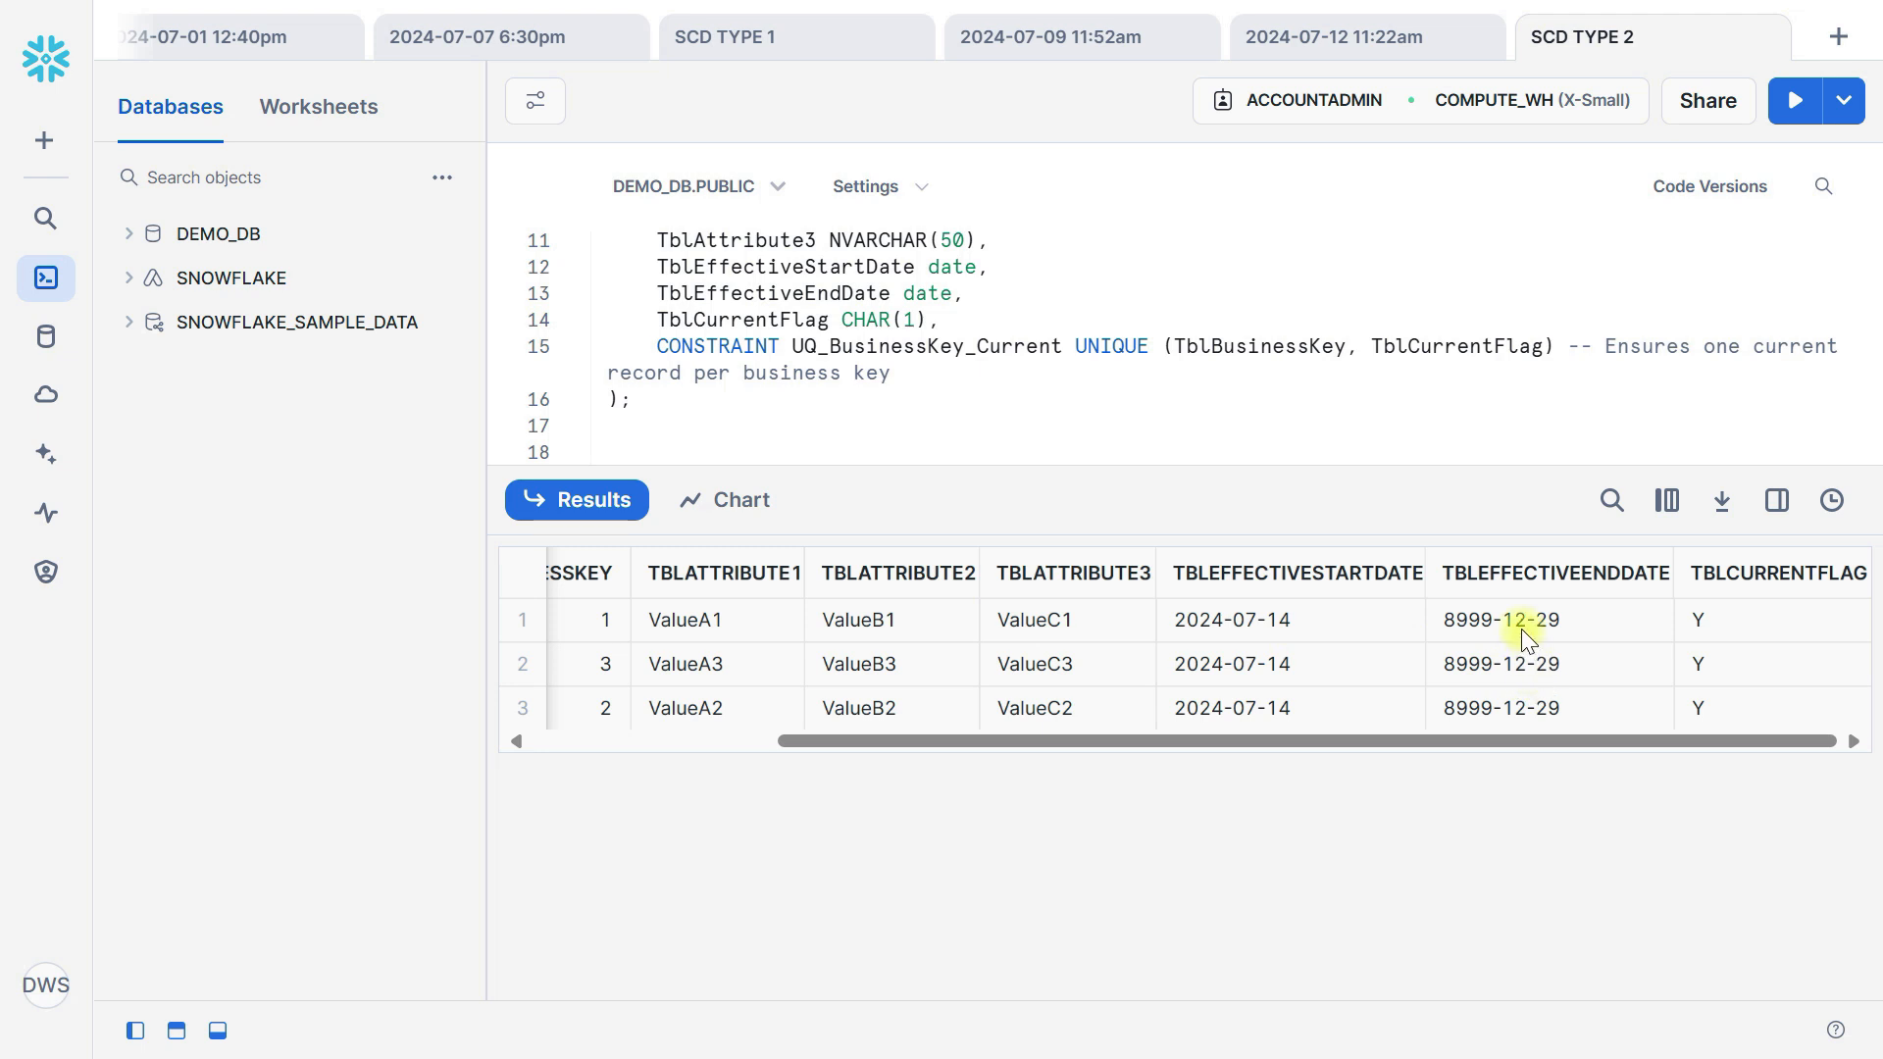
{"action": "left_click_drag", "start_coordinate": [1522, 621], "coordinate": [1524, 755]}
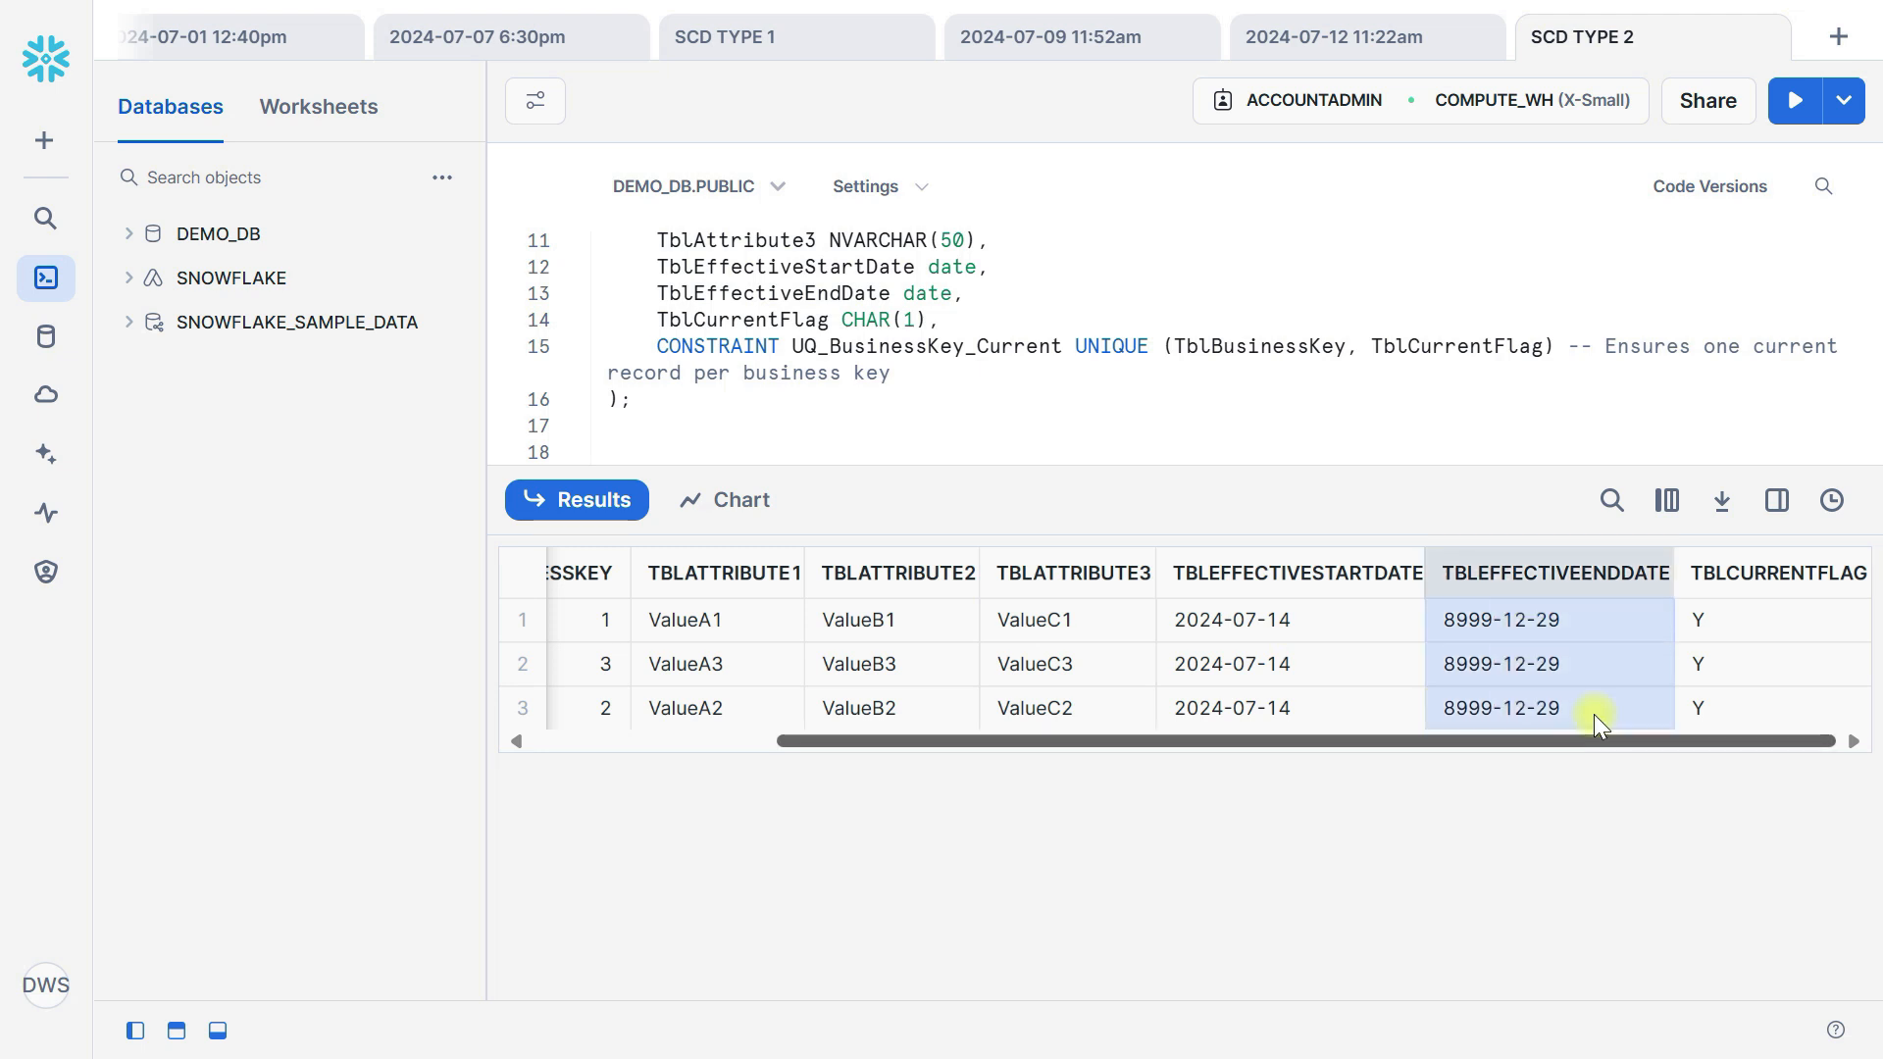
Switch to SQL Server Management Studio and run the delete statement that empties SourceTable.
{"action": "key", "text": "alt+Tab"}
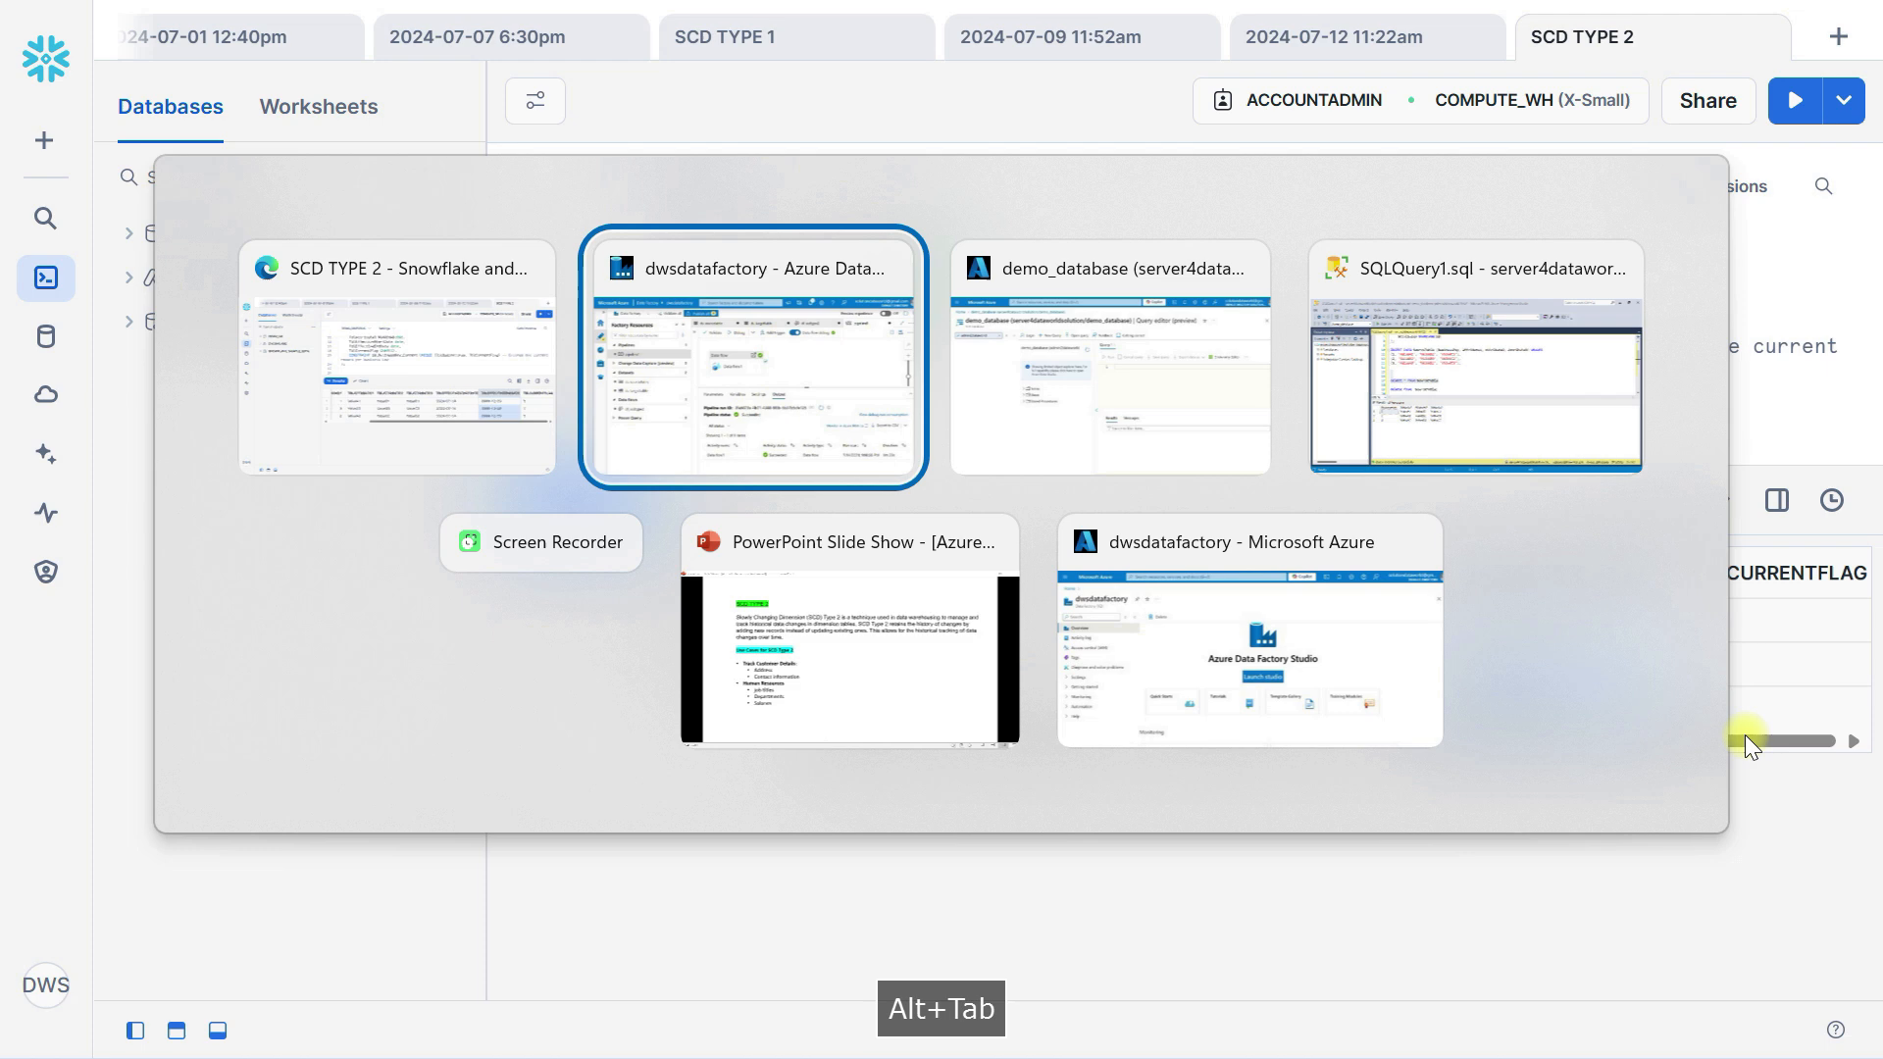
{"action": "key", "text": "alt+Tab"}
{"action": "key", "text": "alt+Tab"}
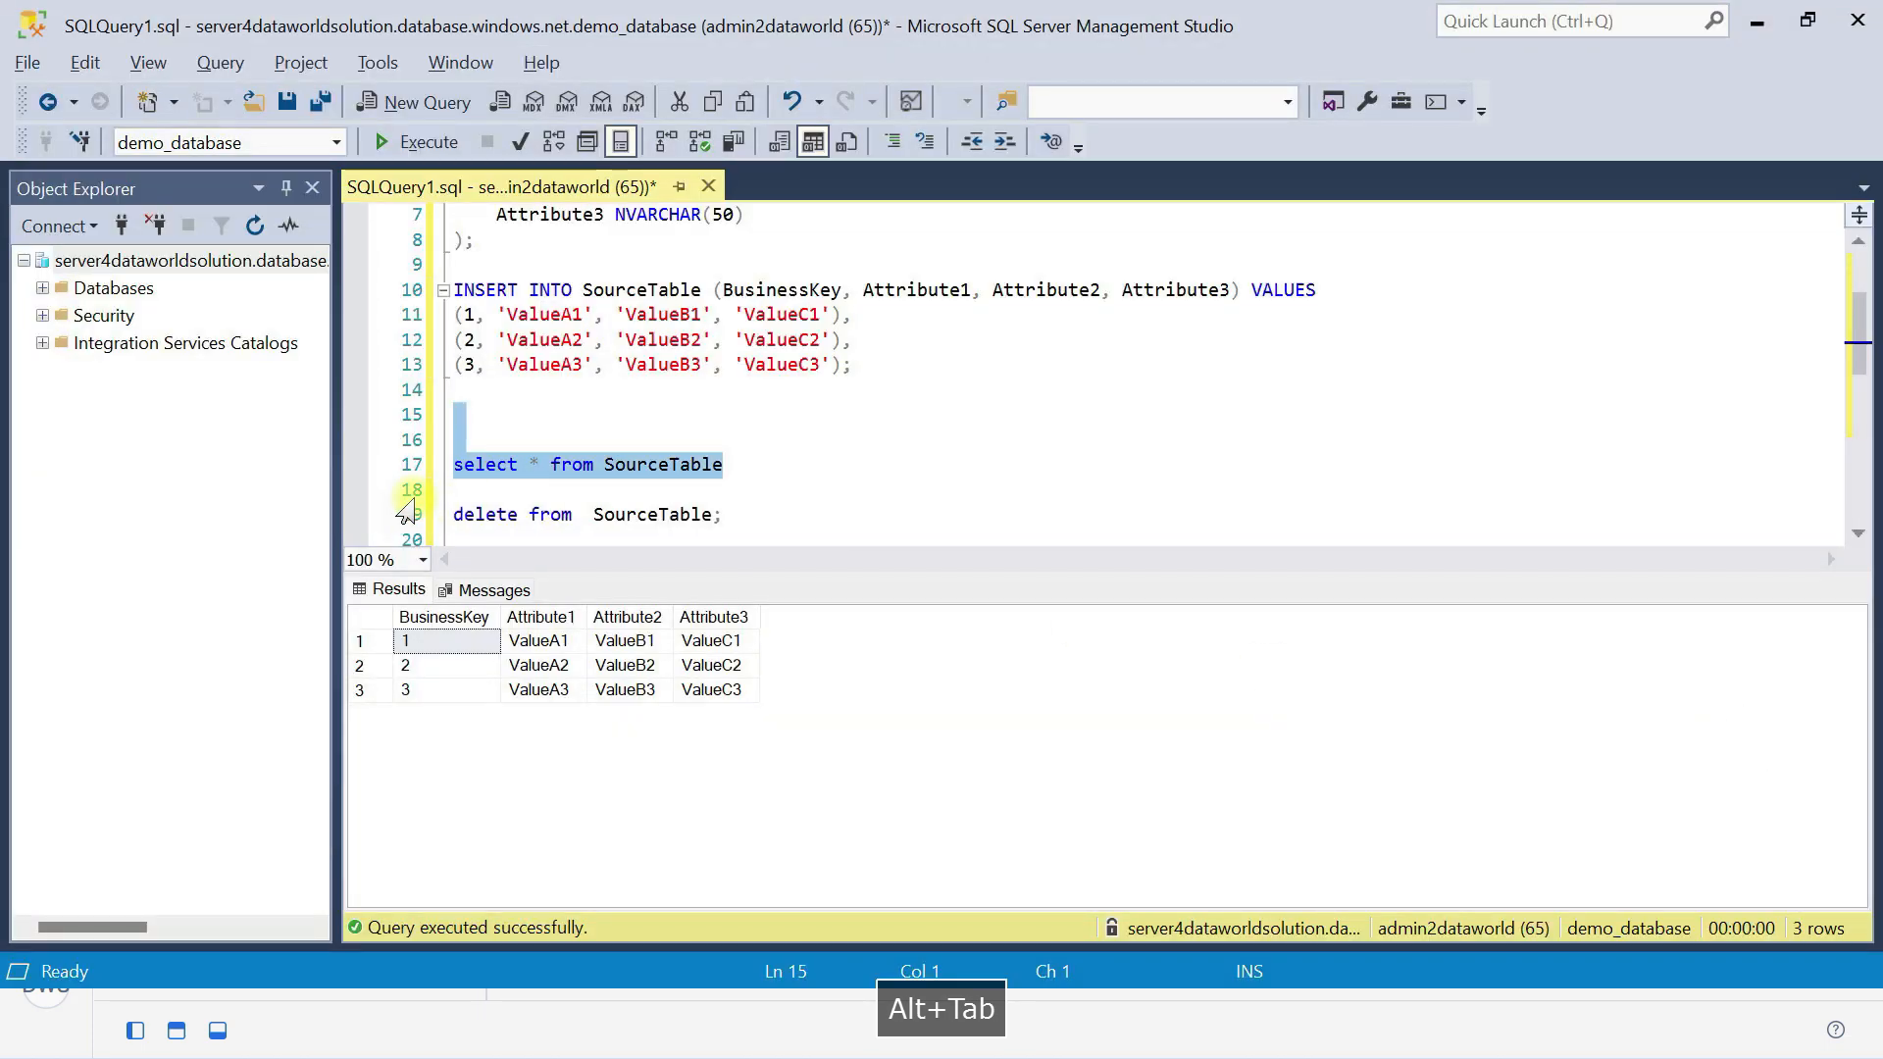
{"action": "left_click_drag", "start_coordinate": [765, 515], "coordinate": [371, 516]}
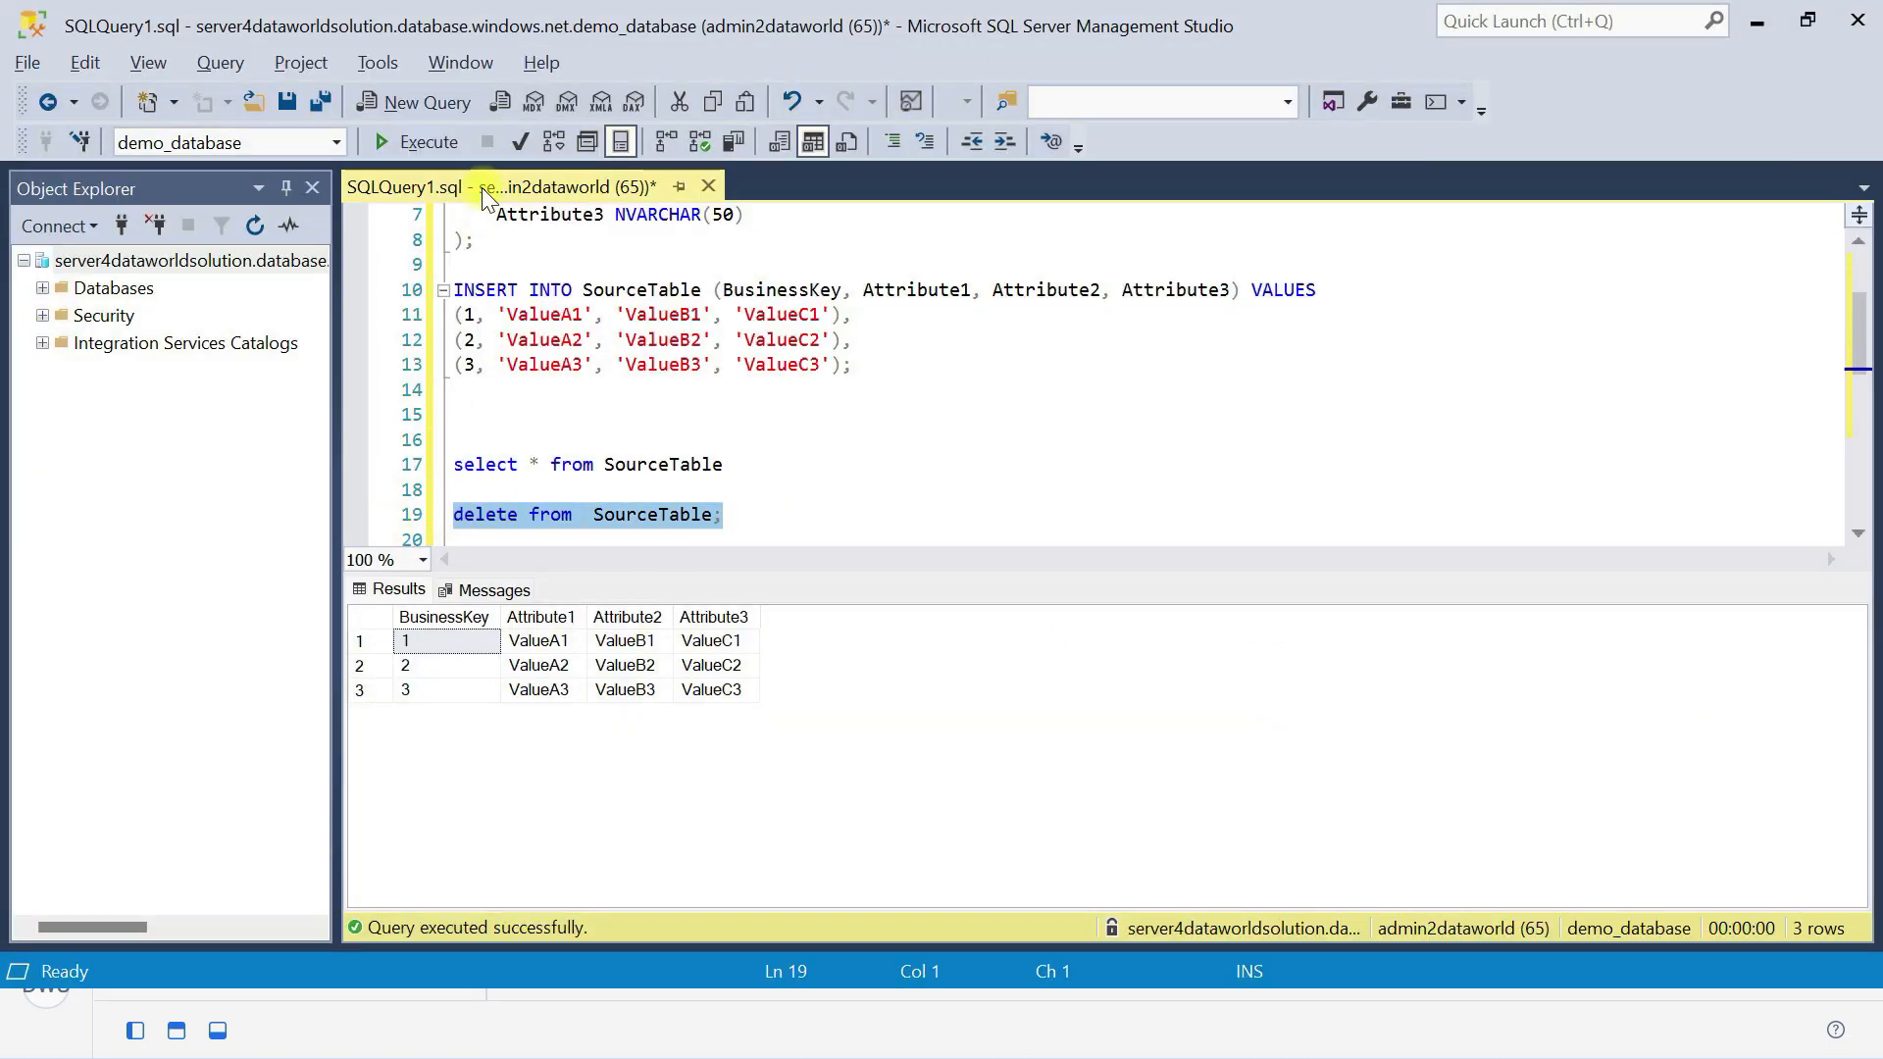
{"action": "left_click", "coordinate": [444, 152]}
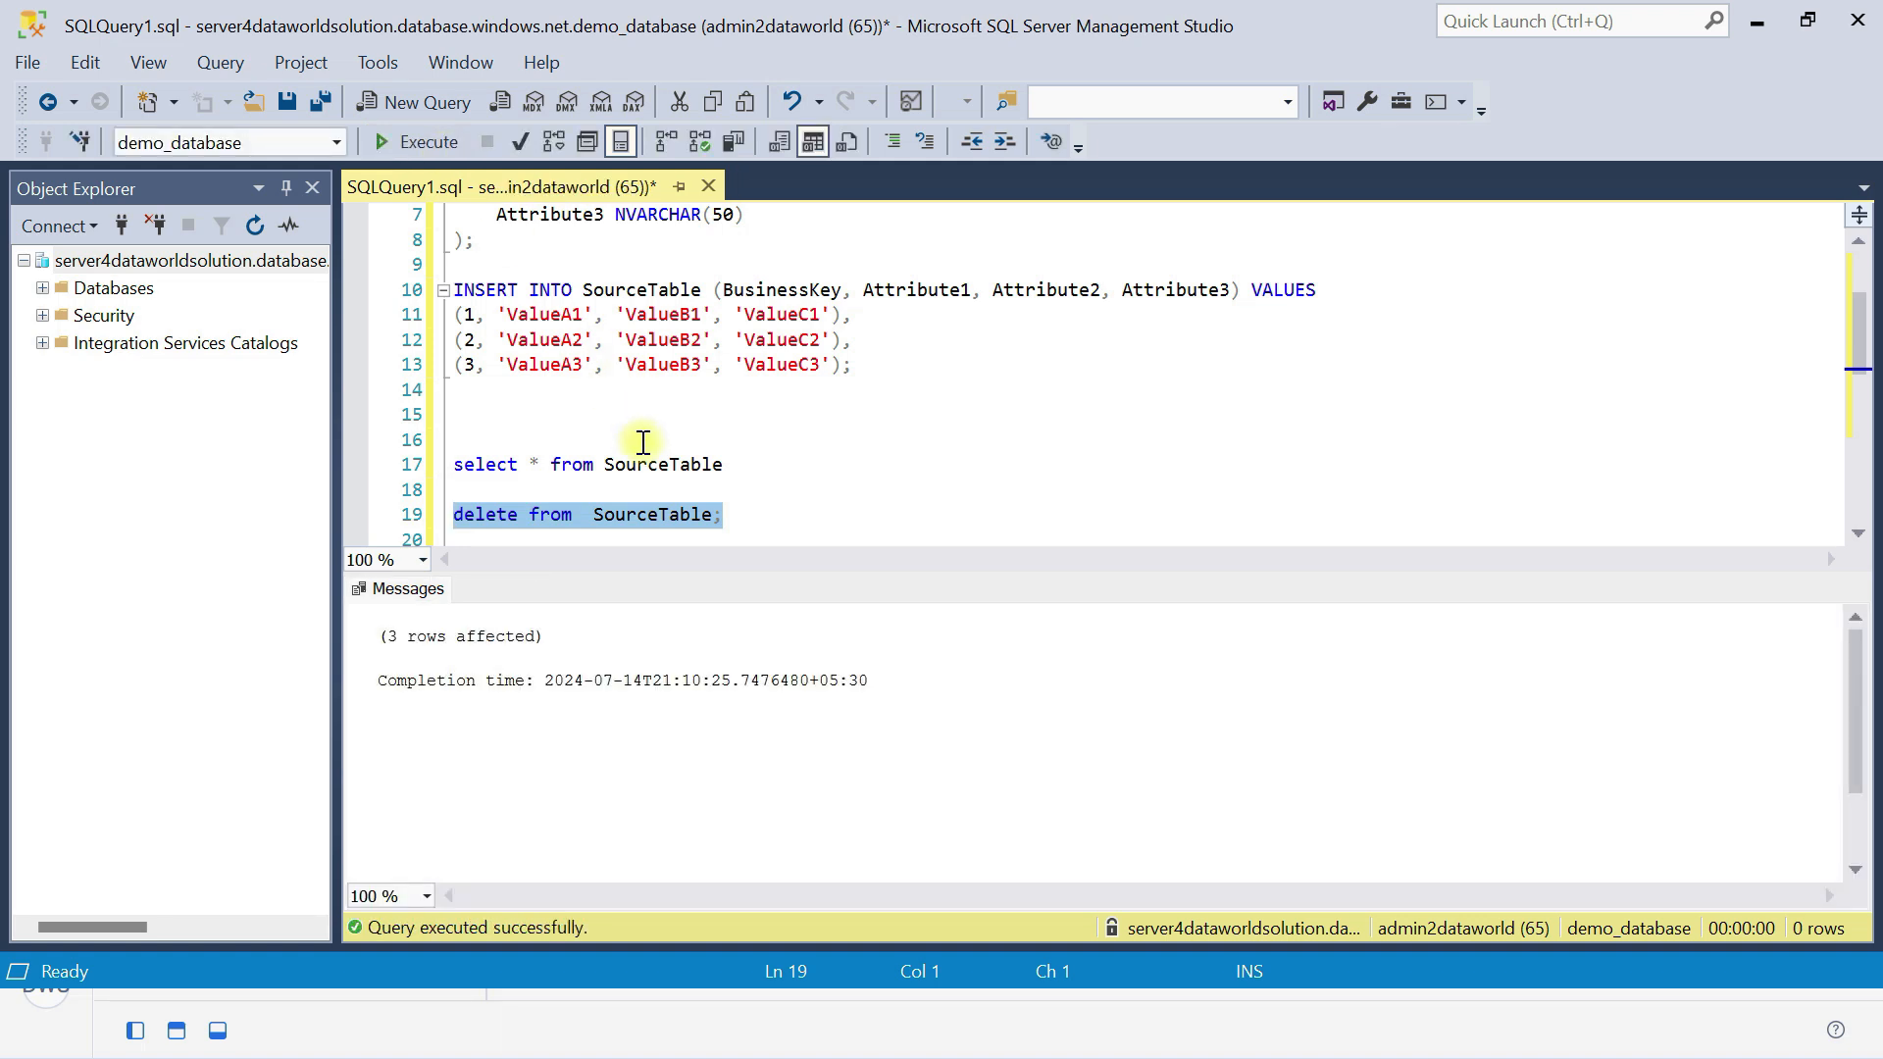
Run the INSERT INTO SourceTable that adds business key 1 with ValueA1_updated and business key 2 with ValueC2_updated.
{"action": "scroll", "coordinate": [647, 437], "scroll_direction": "up", "scroll_amount": 2}
{"action": "scroll", "coordinate": [659, 427], "scroll_direction": "down", "scroll_amount": 4}
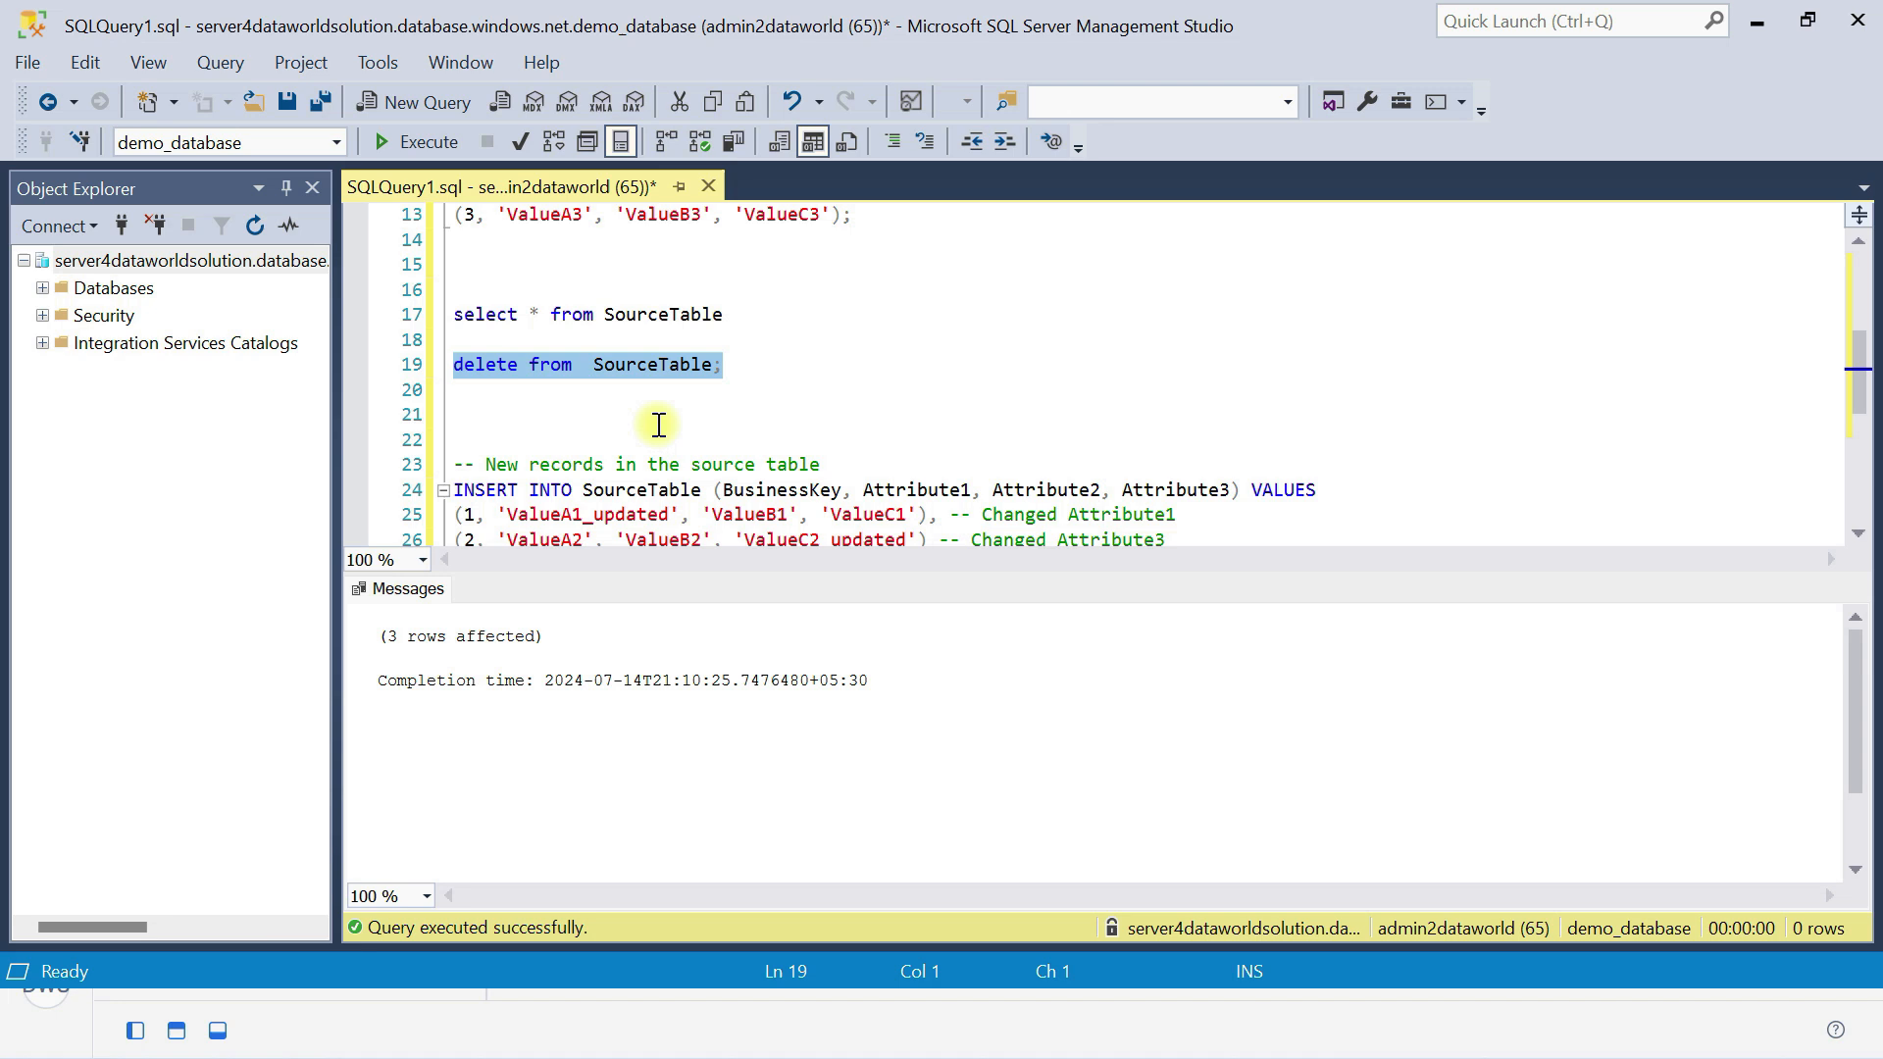
{"action": "scroll", "coordinate": [659, 425], "scroll_direction": "down", "scroll_amount": 1}
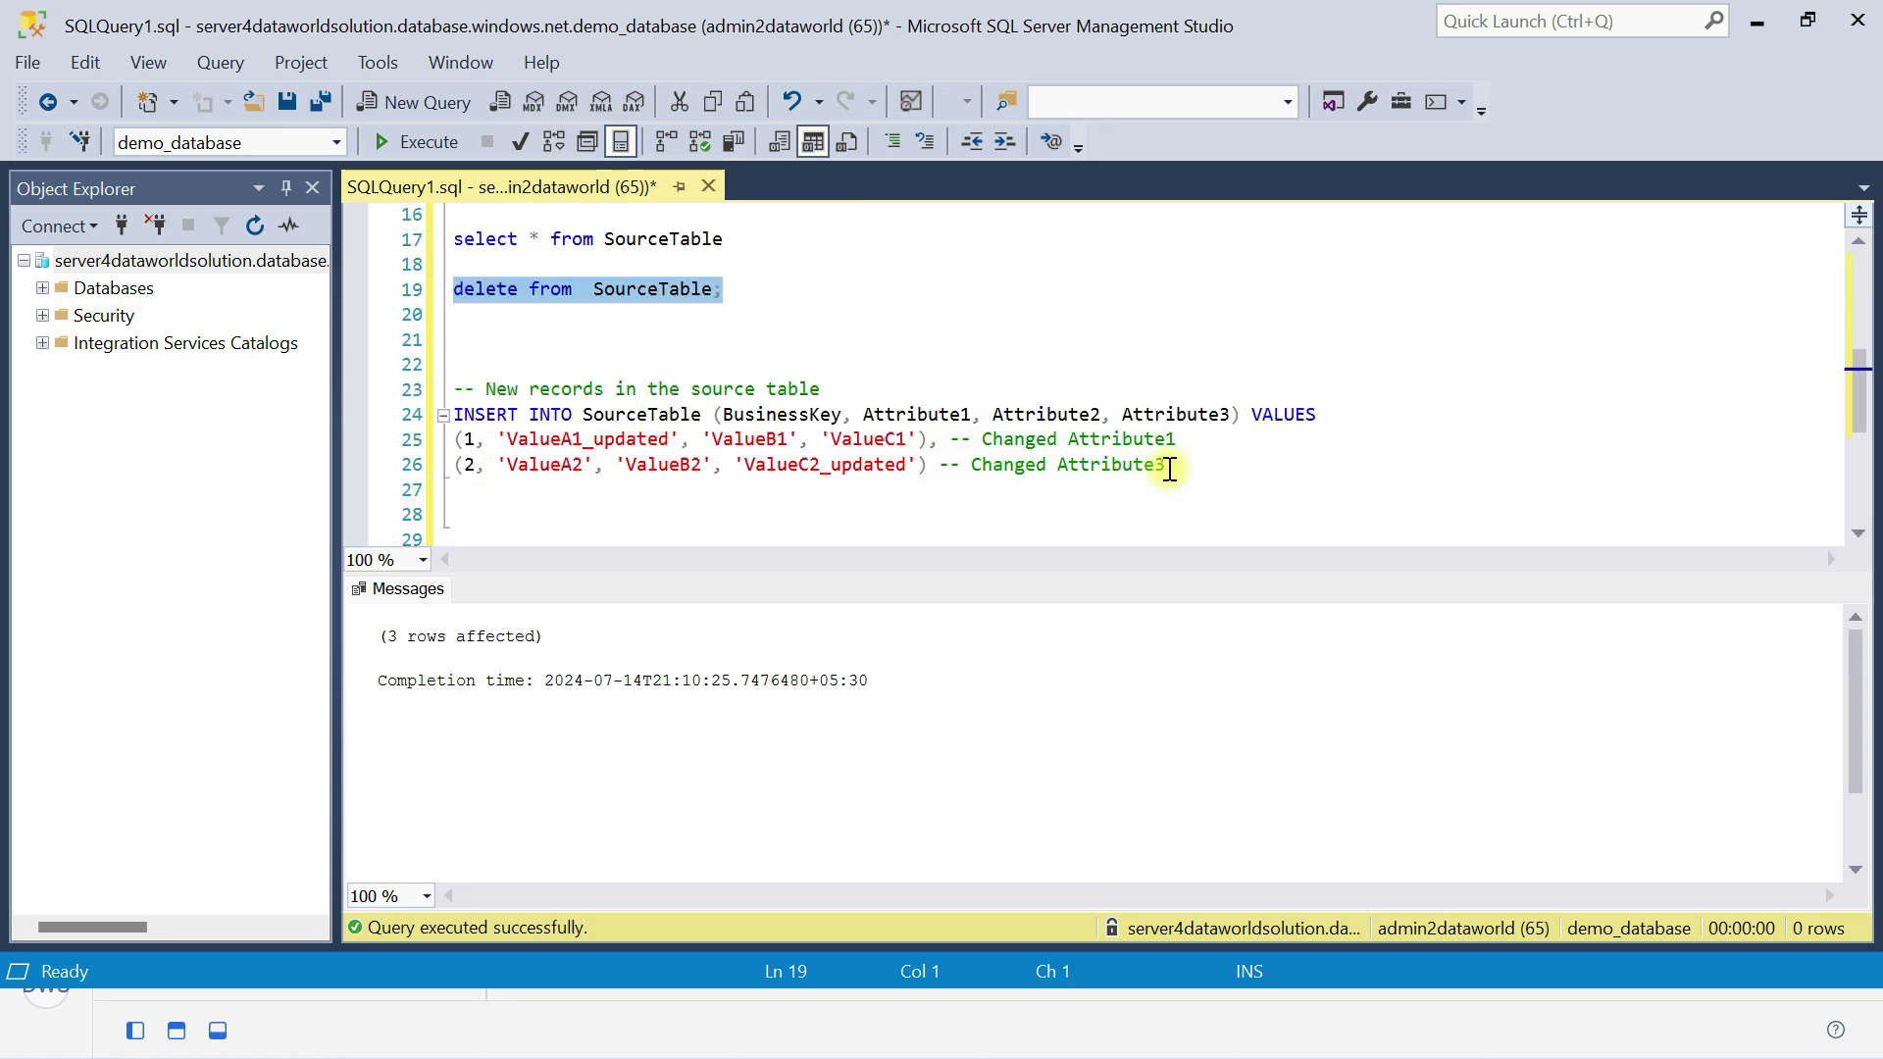
{"action": "left_click_drag", "start_coordinate": [466, 490], "coordinate": [453, 392]}
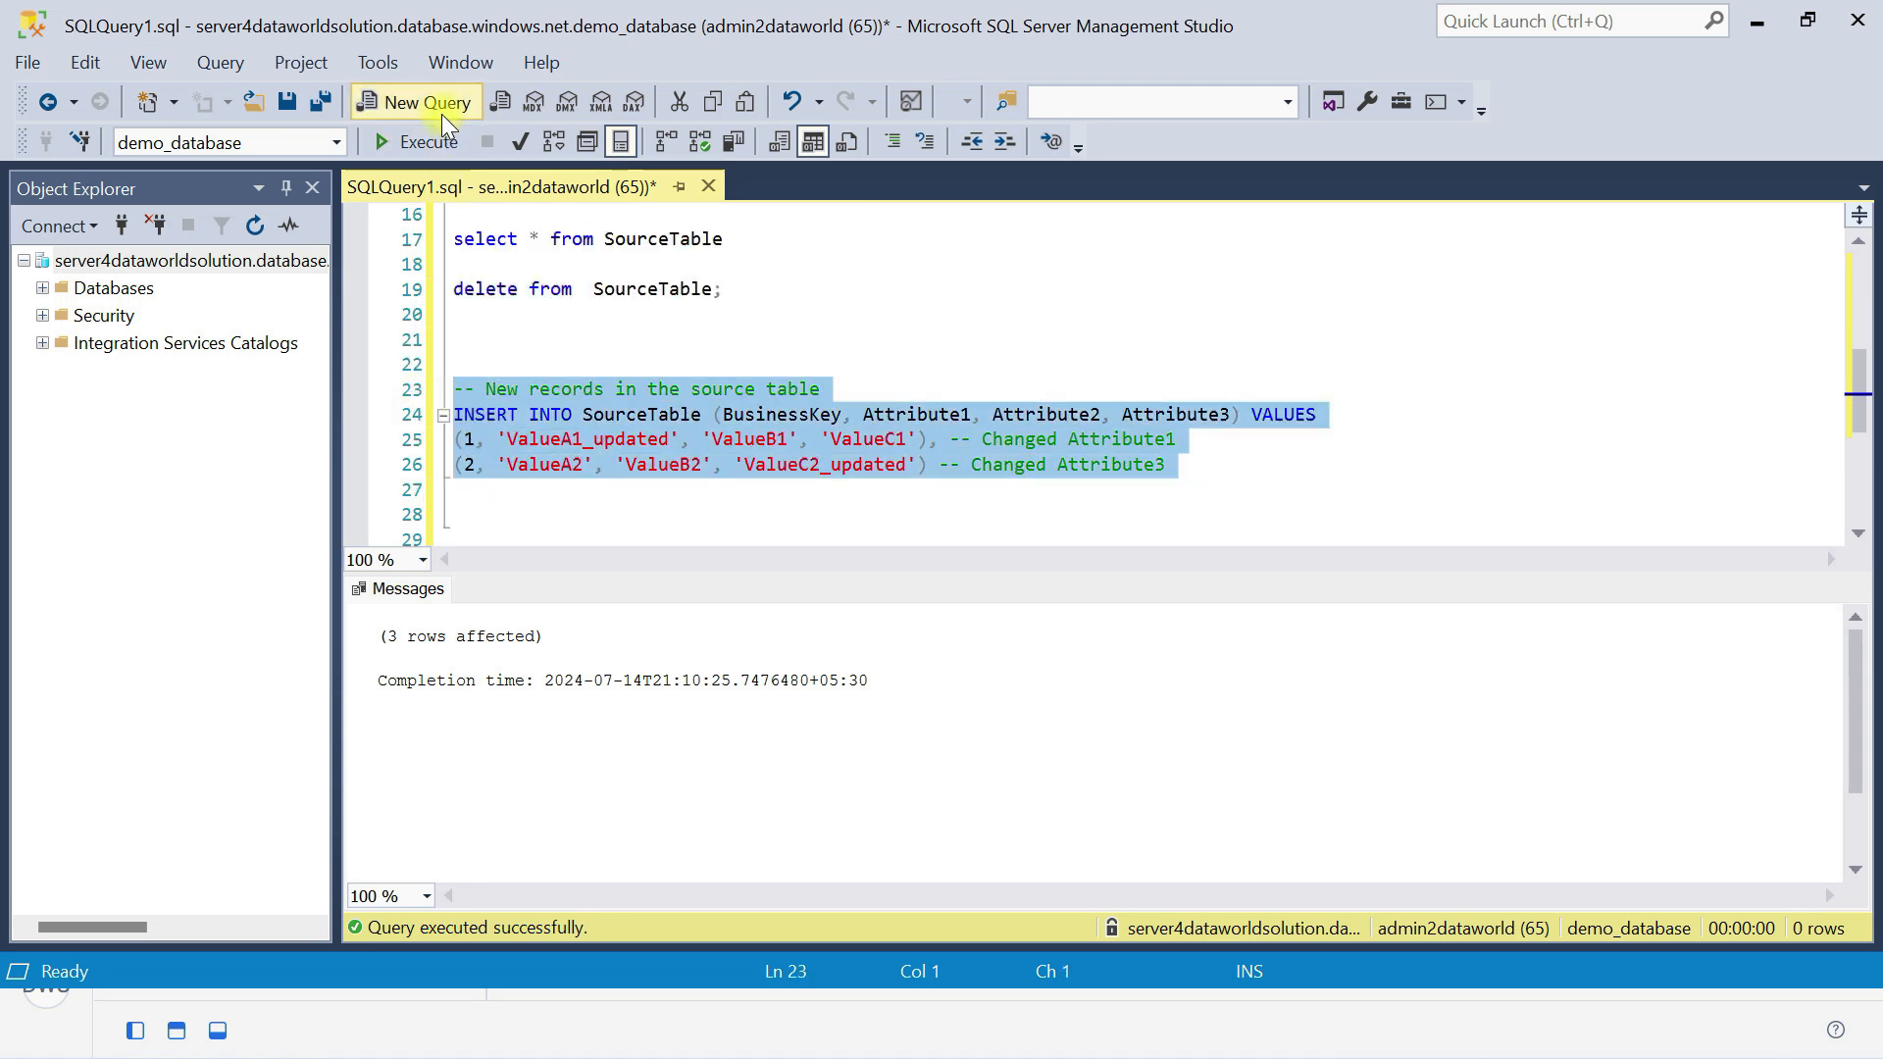
{"action": "left_click", "coordinate": [426, 147]}
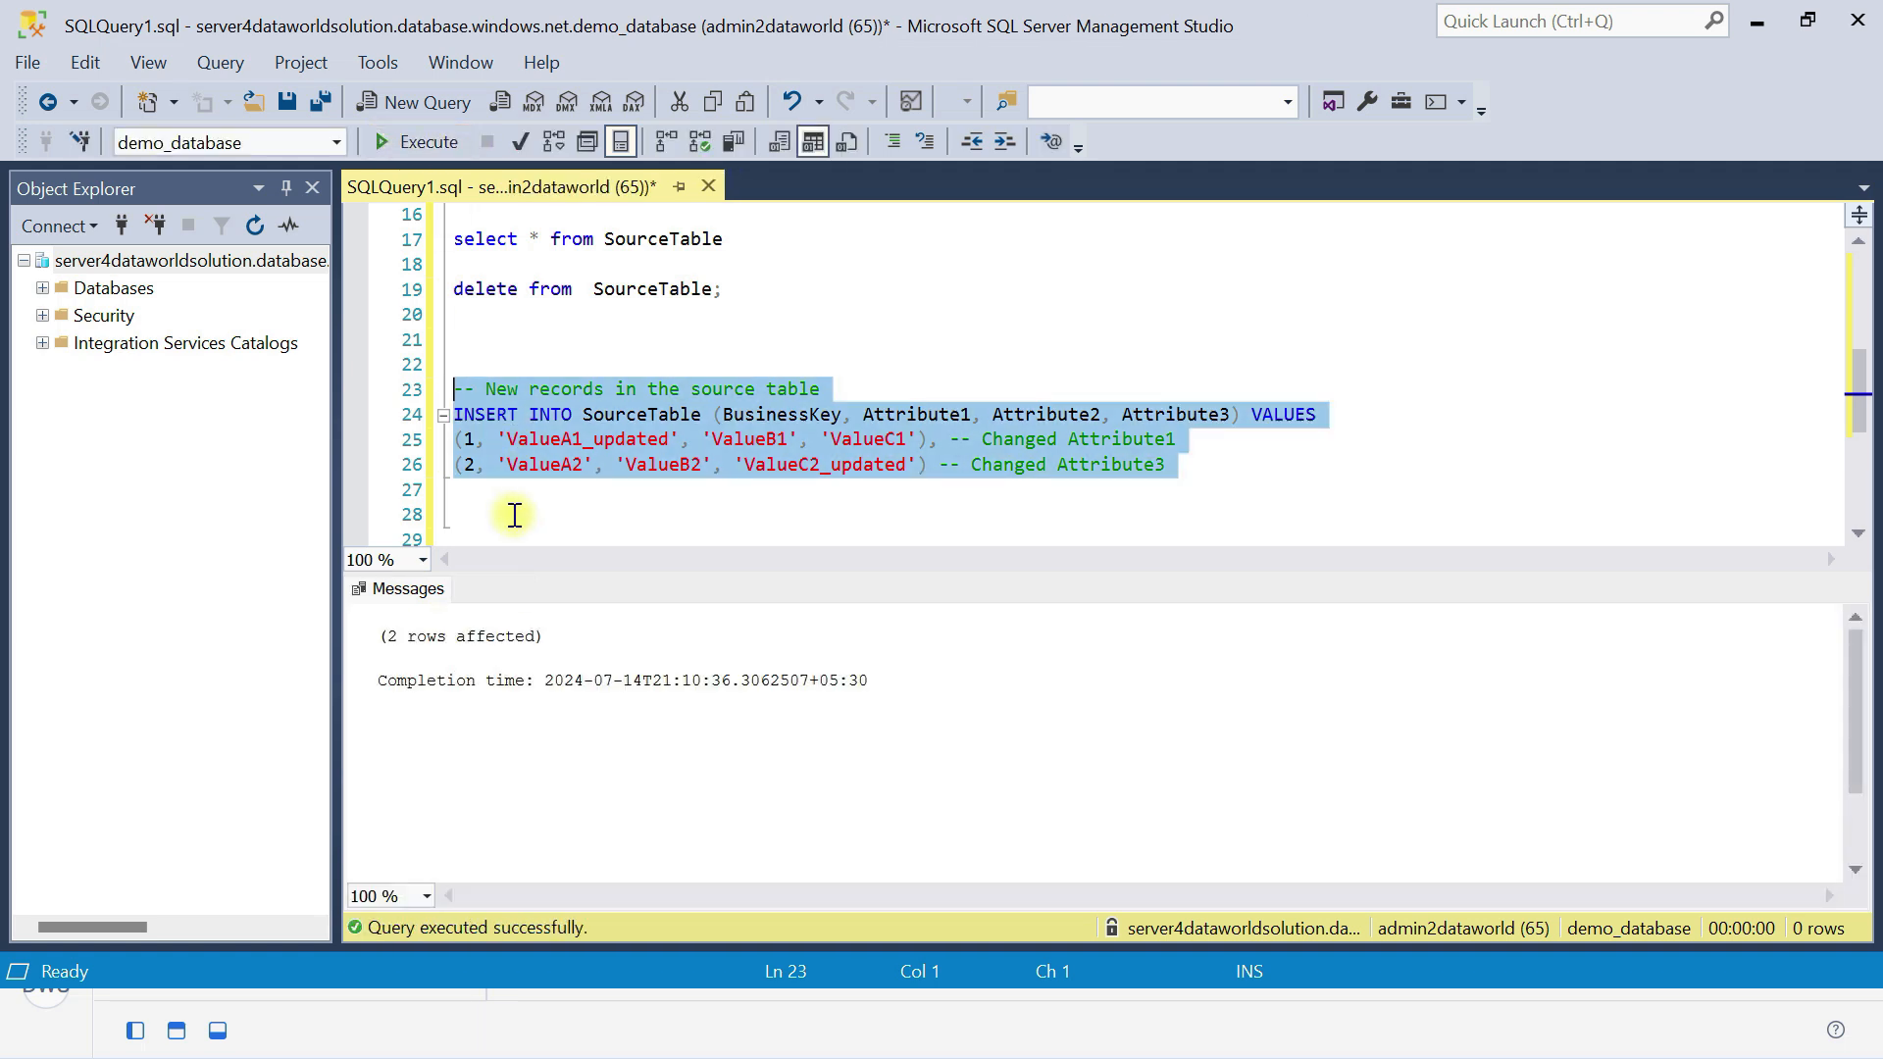
Switch to Azure Data Factory and debug pipeline1 again to load the updated source records.
{"action": "key", "text": "alt+Tab"}
{"action": "key", "text": "alt+Tab"}
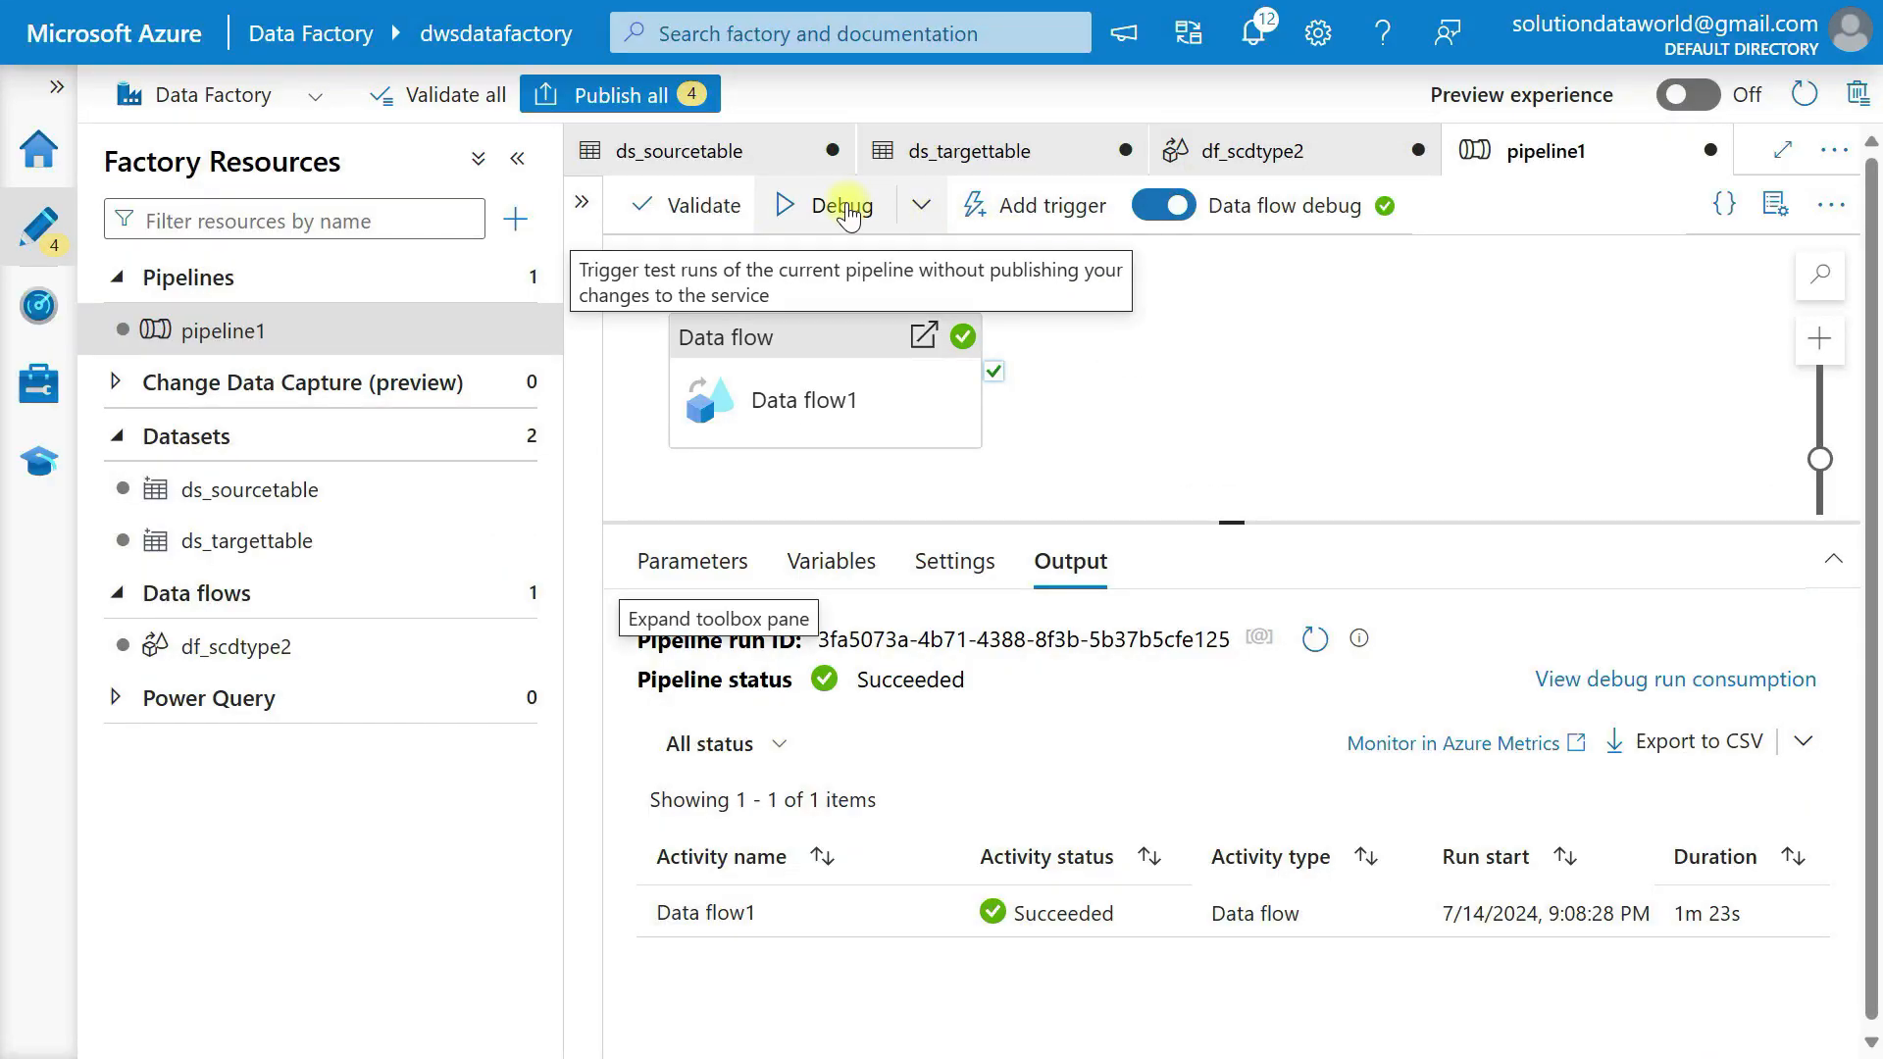
{"action": "left_click", "coordinate": [845, 209]}
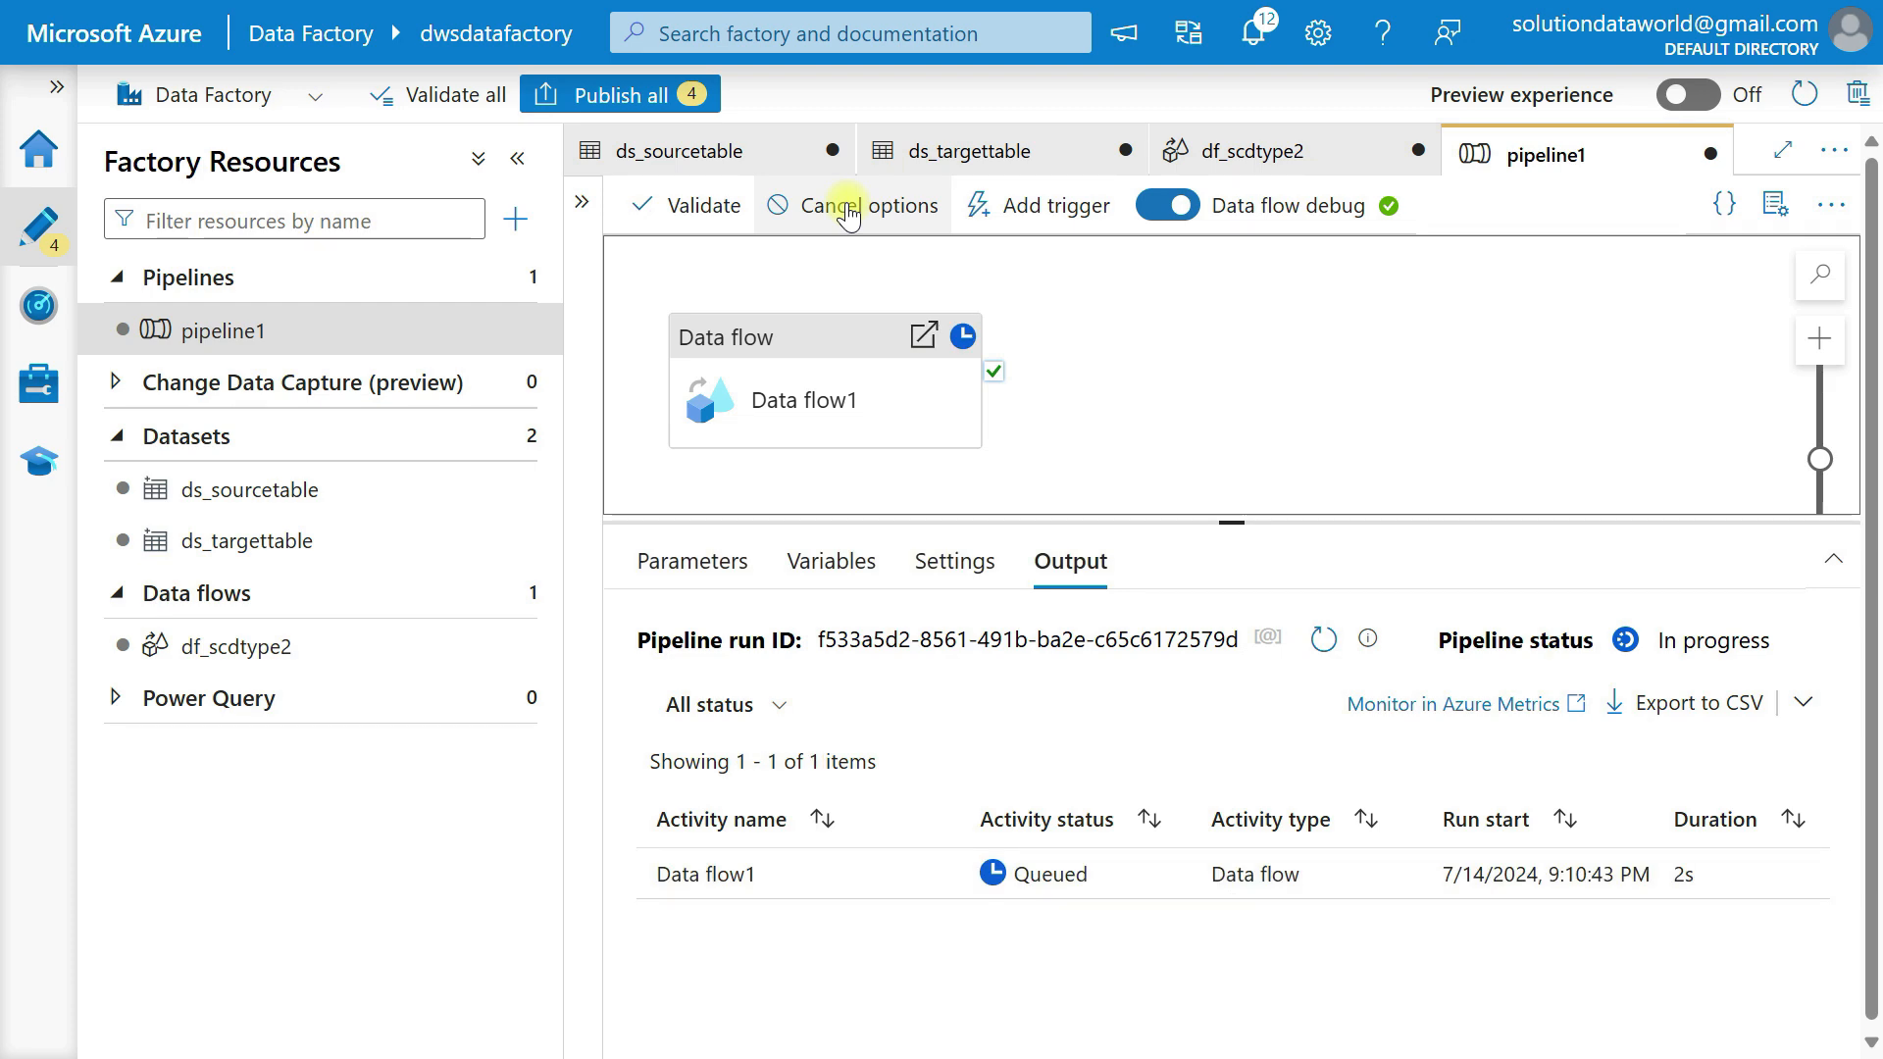
{"action": "key", "text": "alt+Tab"}
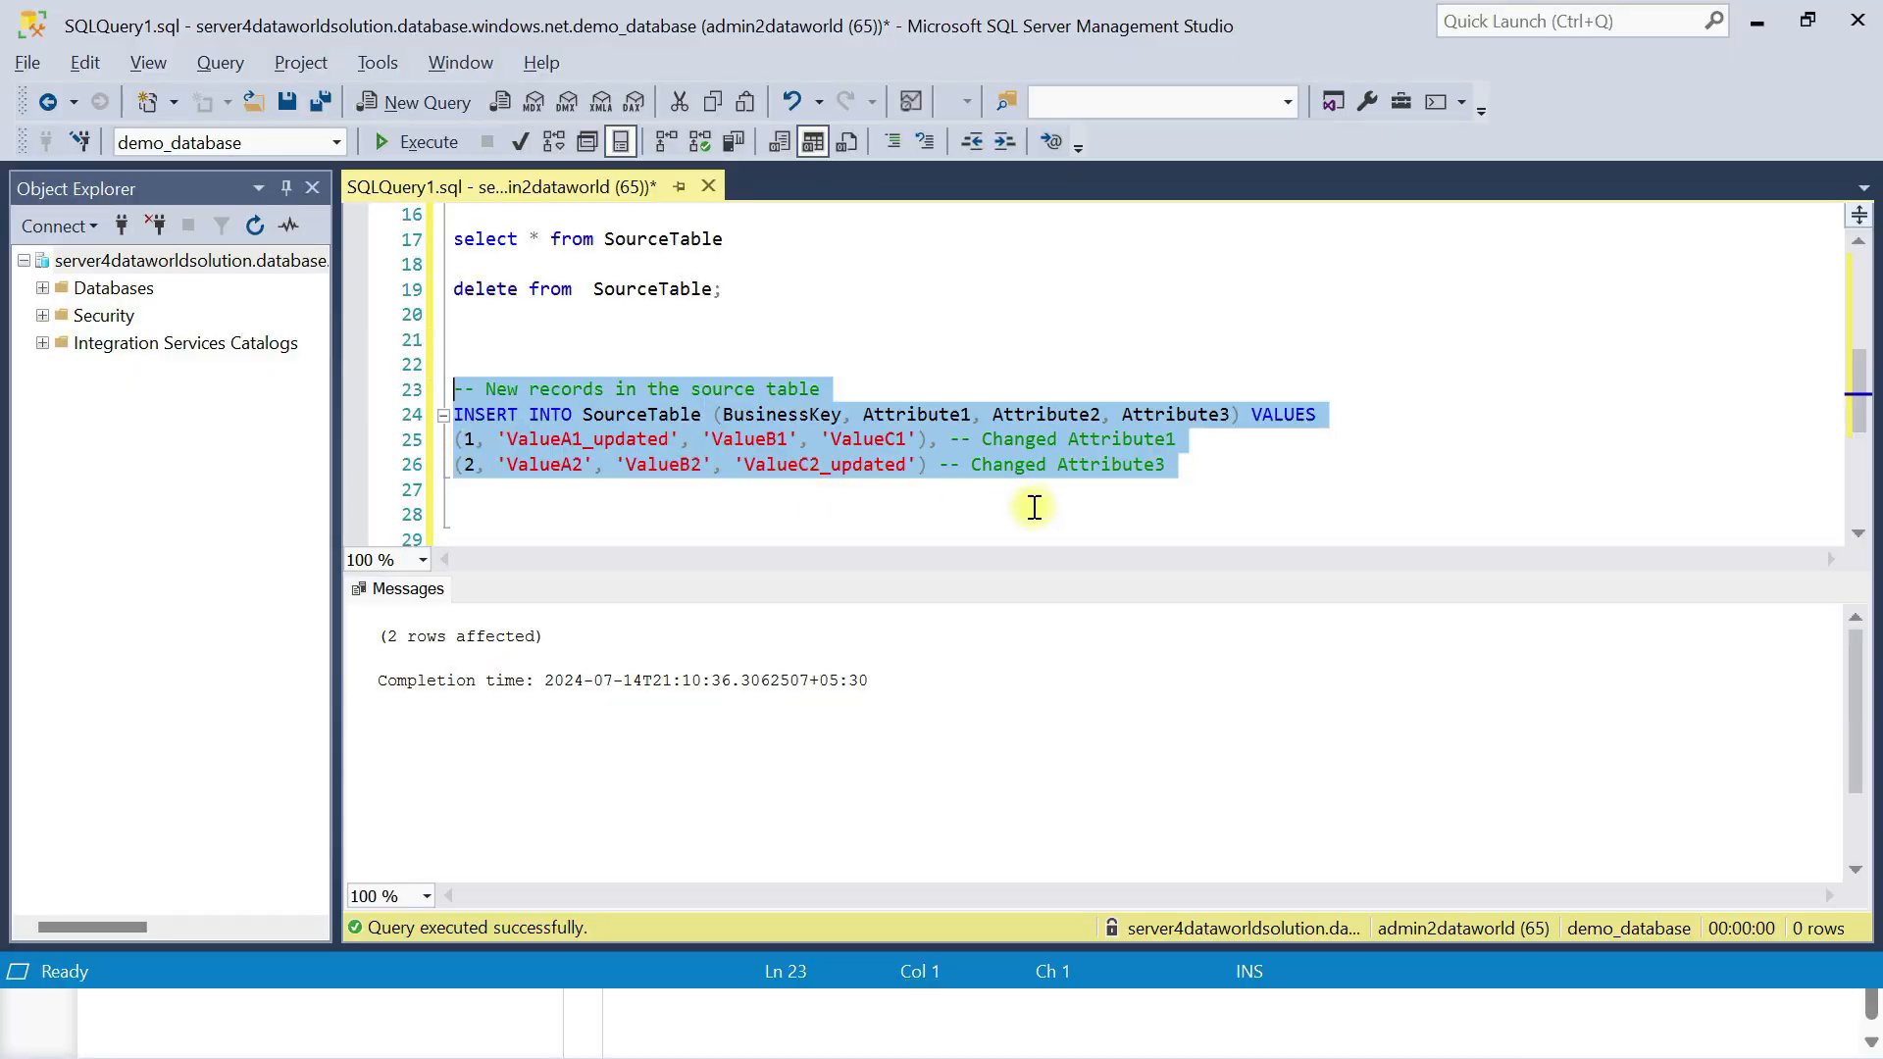
{"action": "key", "text": "alt+Tab"}
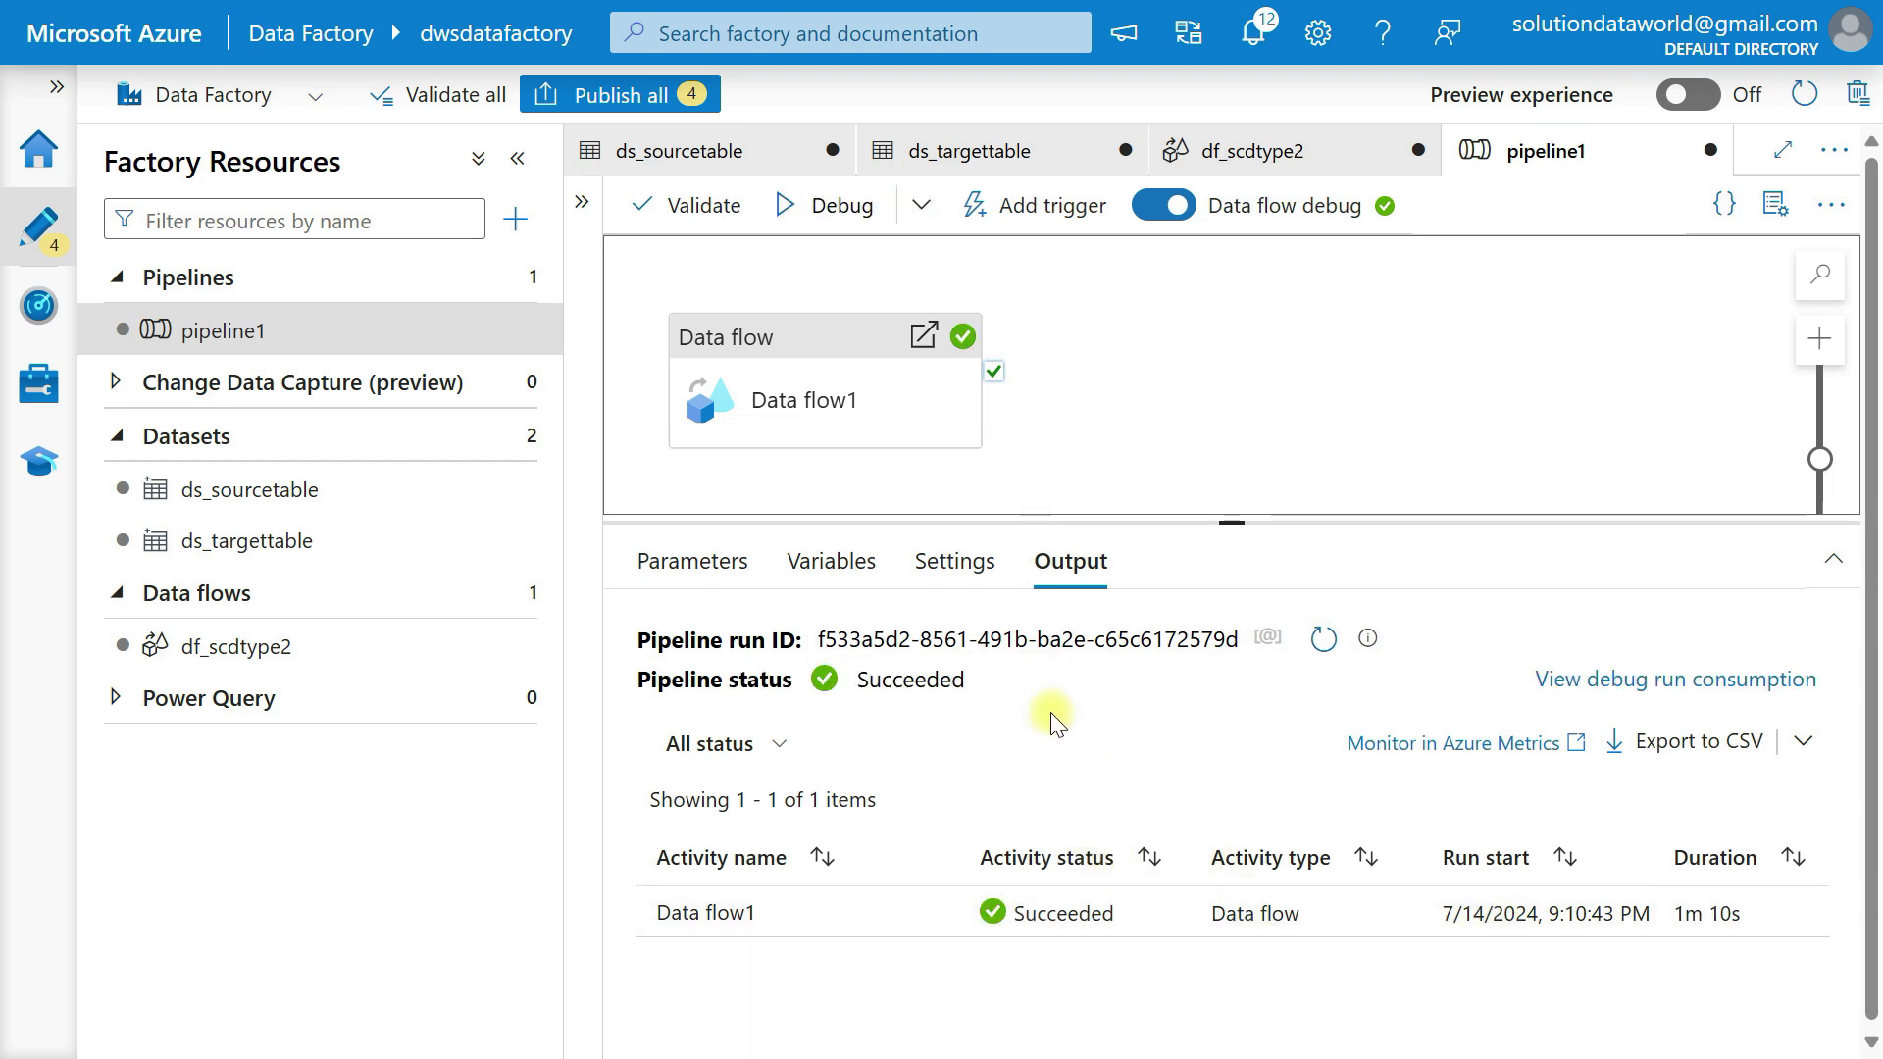
Switch to Snowflake and rerun SELECT * FROM DimensionTable to load the rows from the latest pipeline run.
{"action": "key", "text": "alt+Tab"}
{"action": "key", "text": "alt+Tab"}
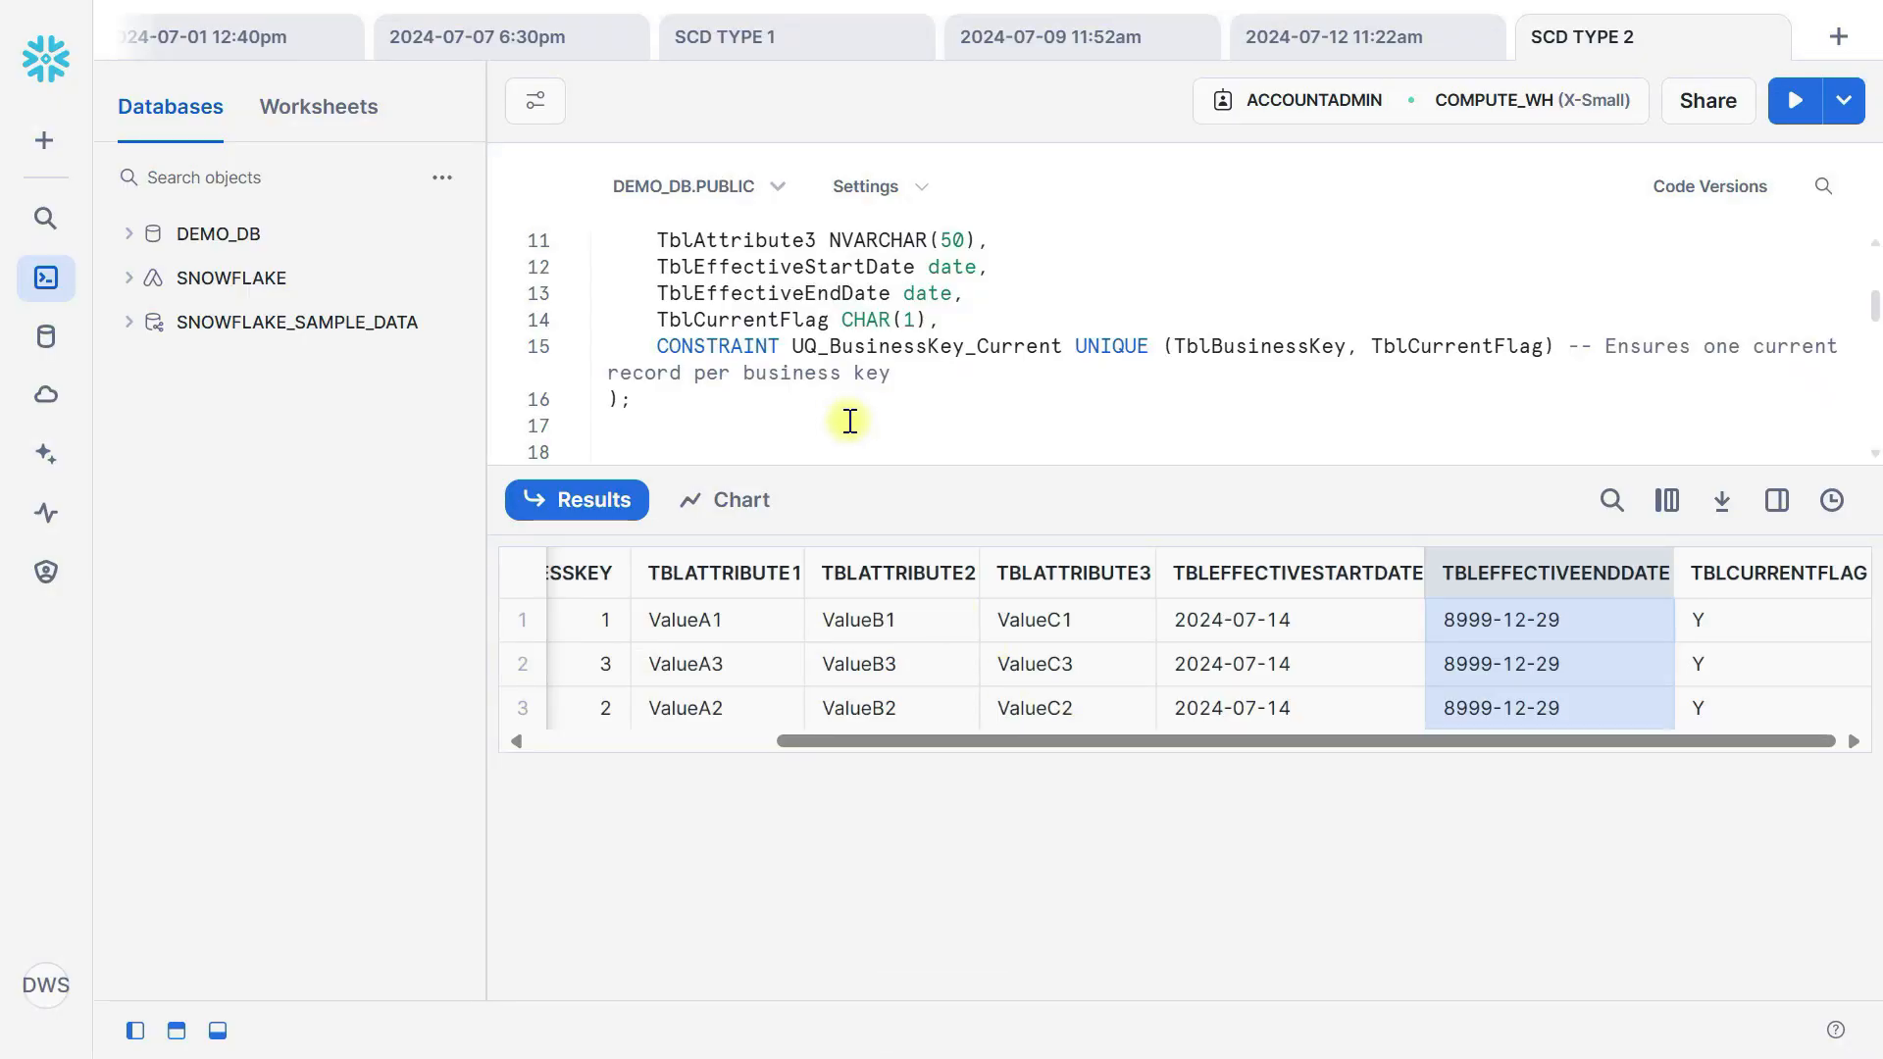
{"action": "scroll", "coordinate": [849, 420], "scroll_direction": "down", "scroll_amount": 3}
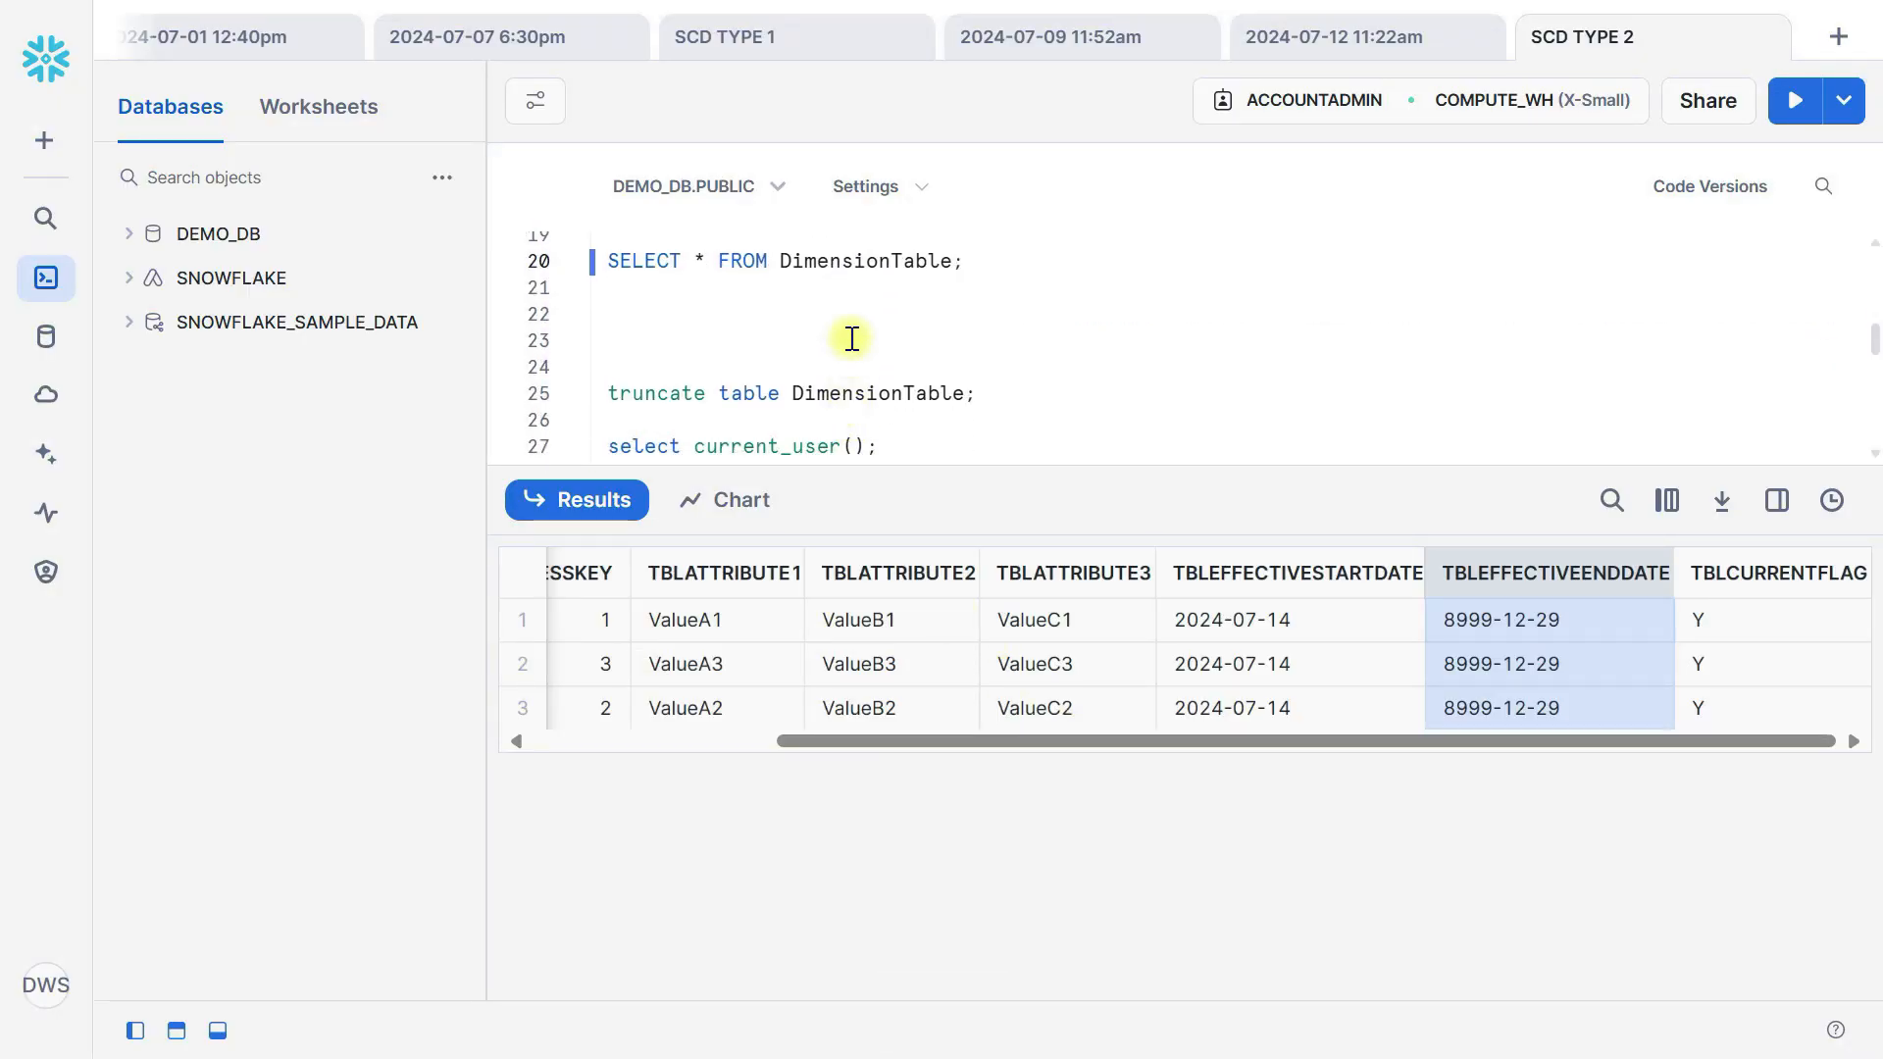
{"action": "scroll", "coordinate": [843, 312], "scroll_direction": "up", "scroll_amount": 2}
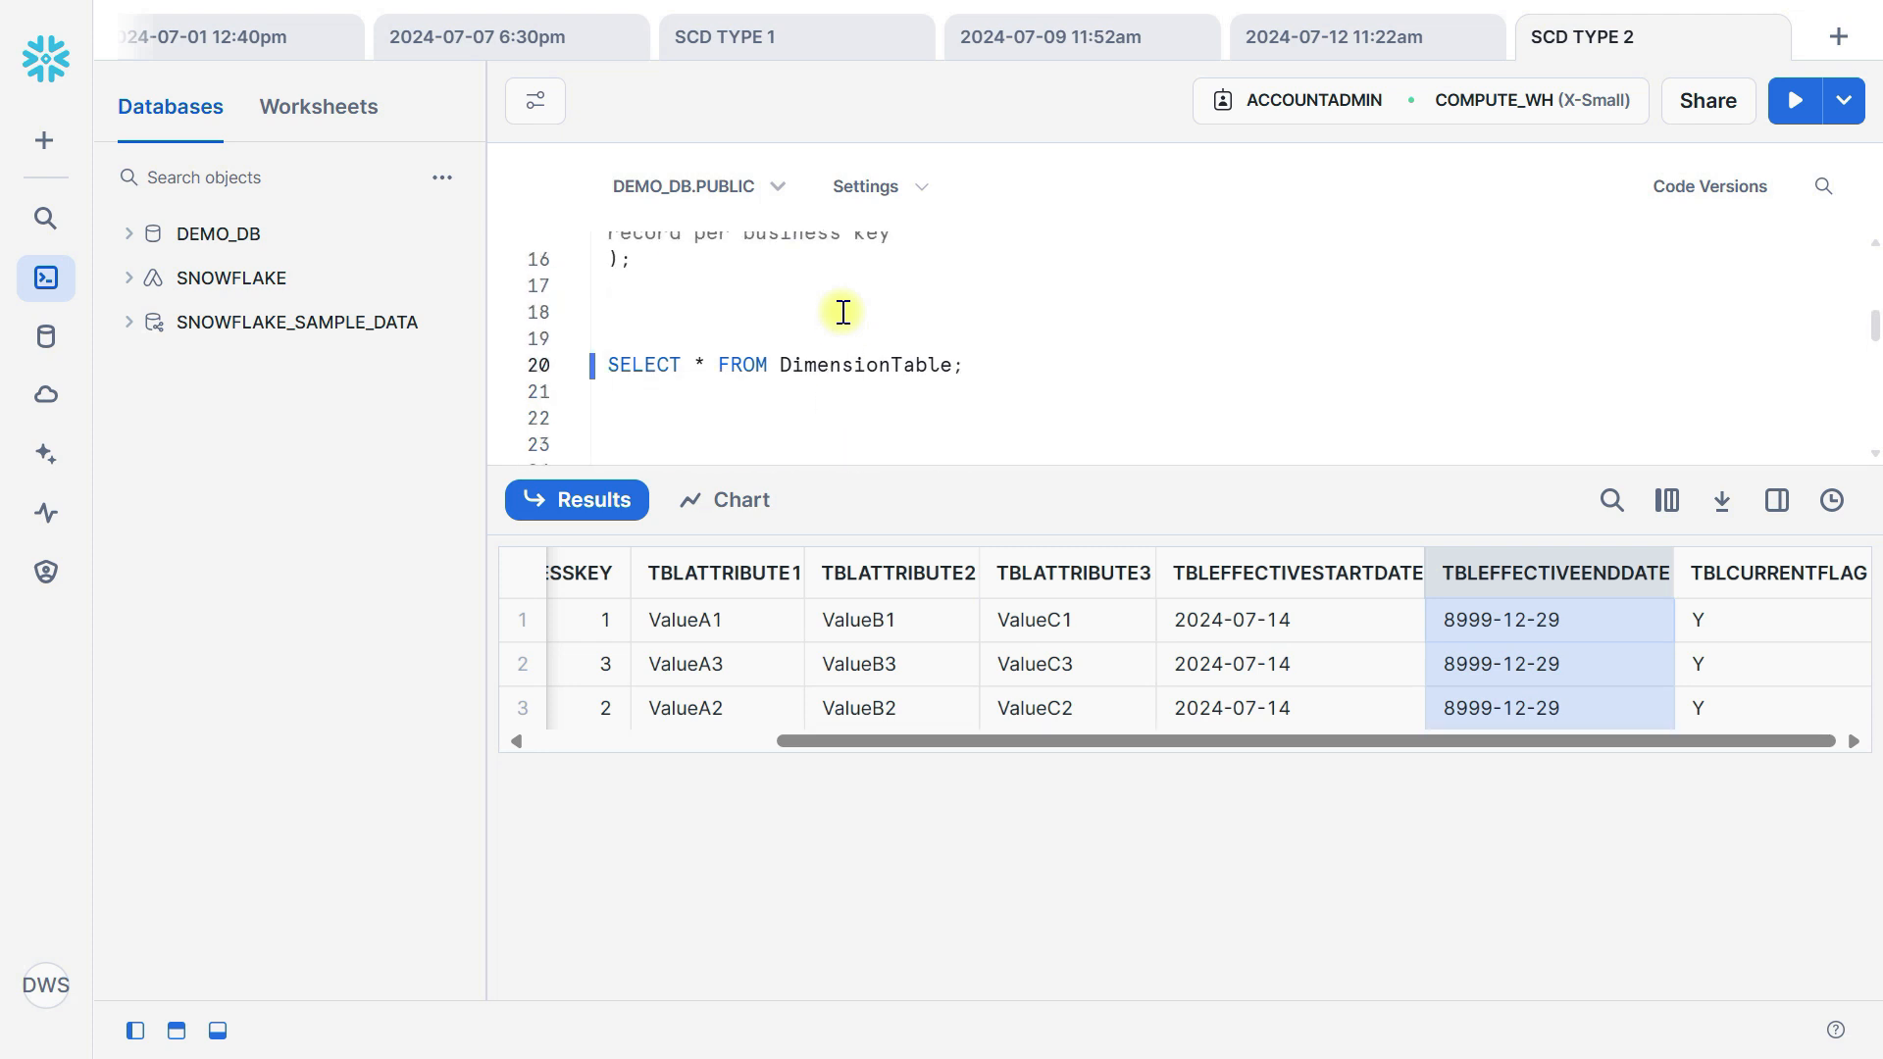
{"action": "left_click", "coordinate": [843, 359]}
{"action": "key", "text": "ctrl+Return"}
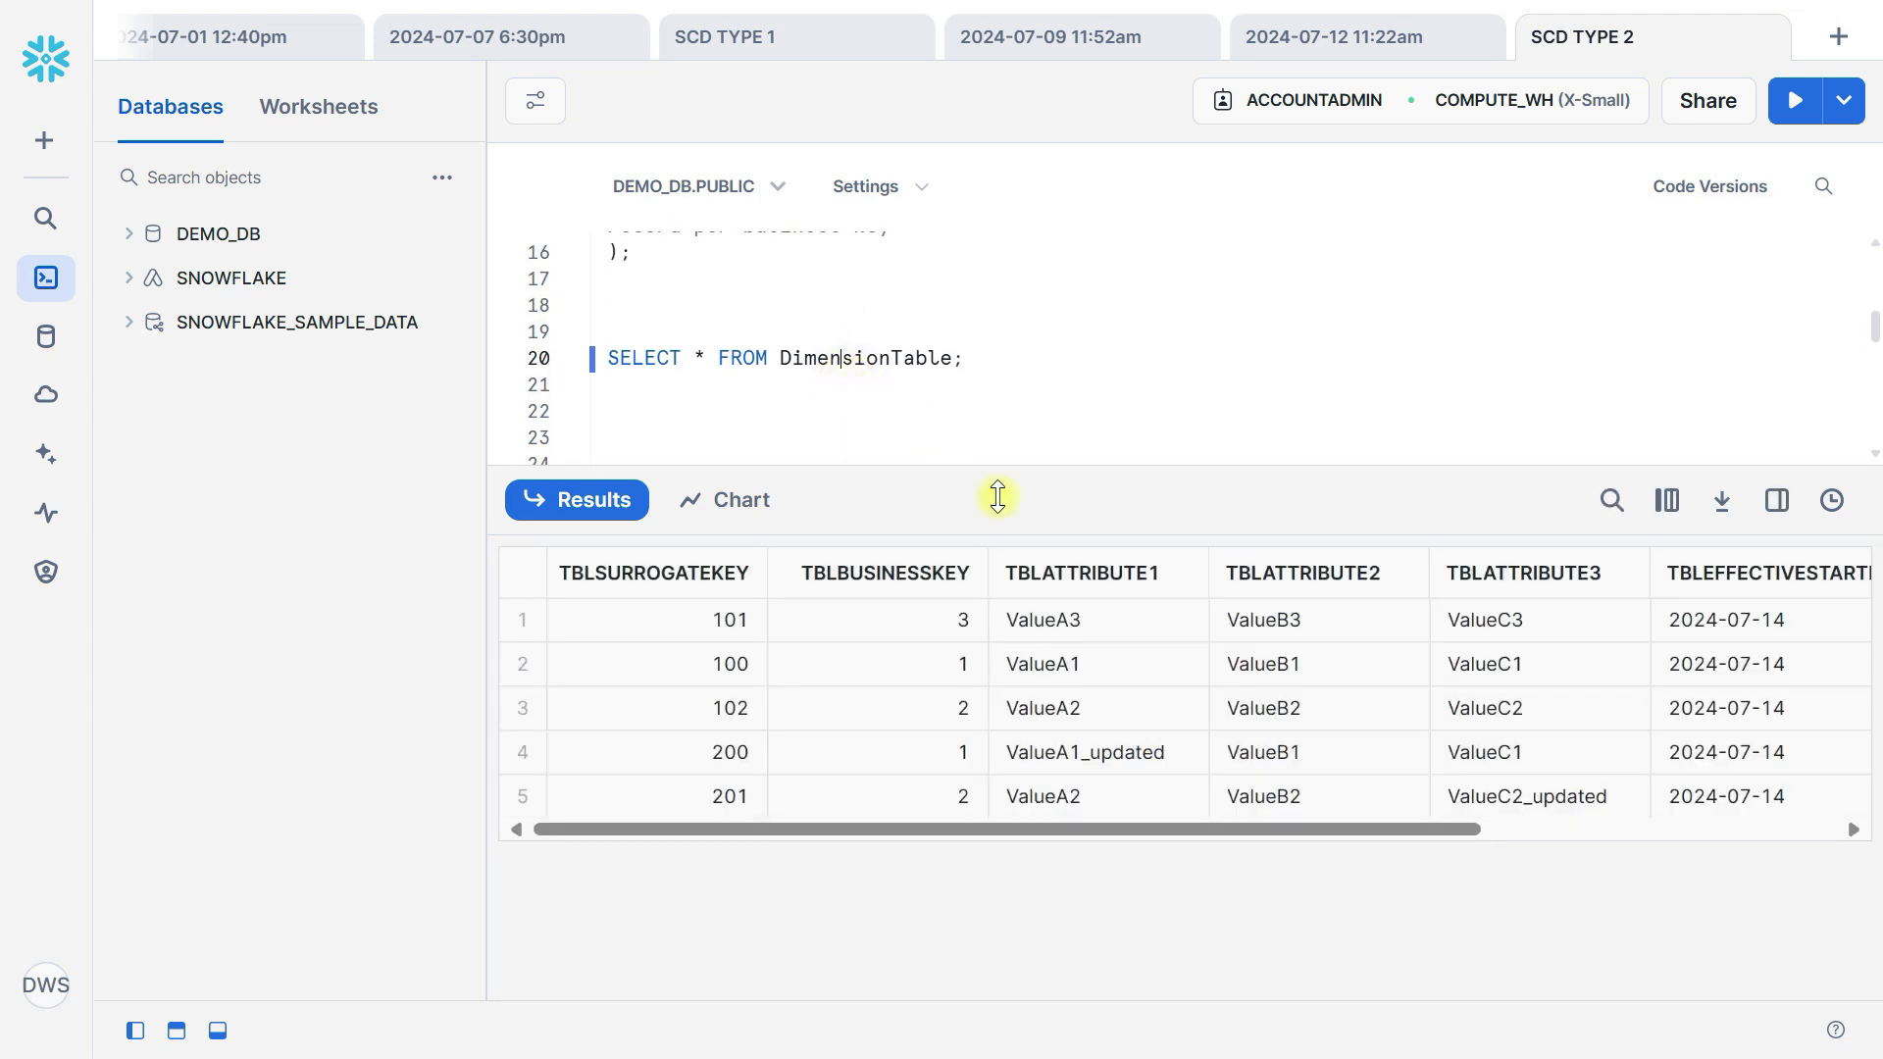
Check the effective end dates of the original rows and the attribute values of the new rows for business keys 1 and 2.
{"action": "scroll", "coordinate": [1274, 655], "scroll_direction": "right", "scroll_amount": 5}
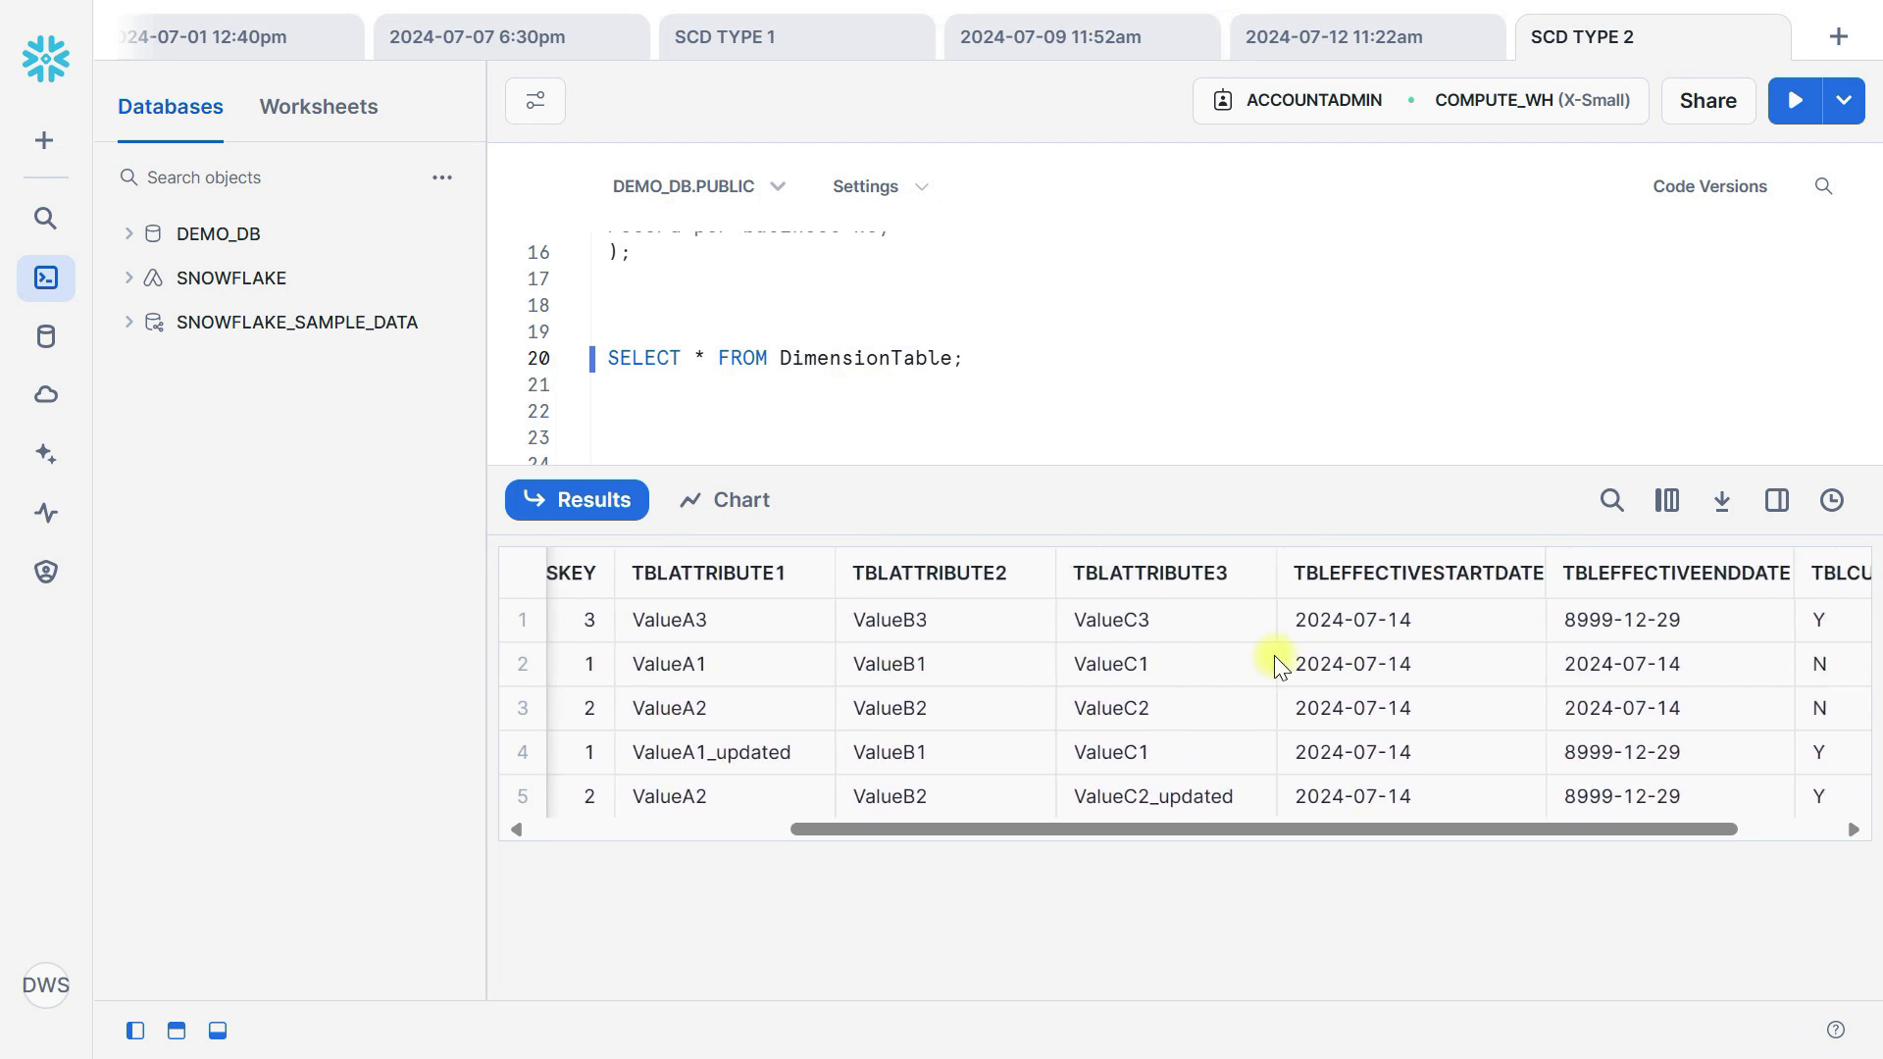
{"action": "scroll", "coordinate": [1274, 656], "scroll_direction": "right", "scroll_amount": 3}
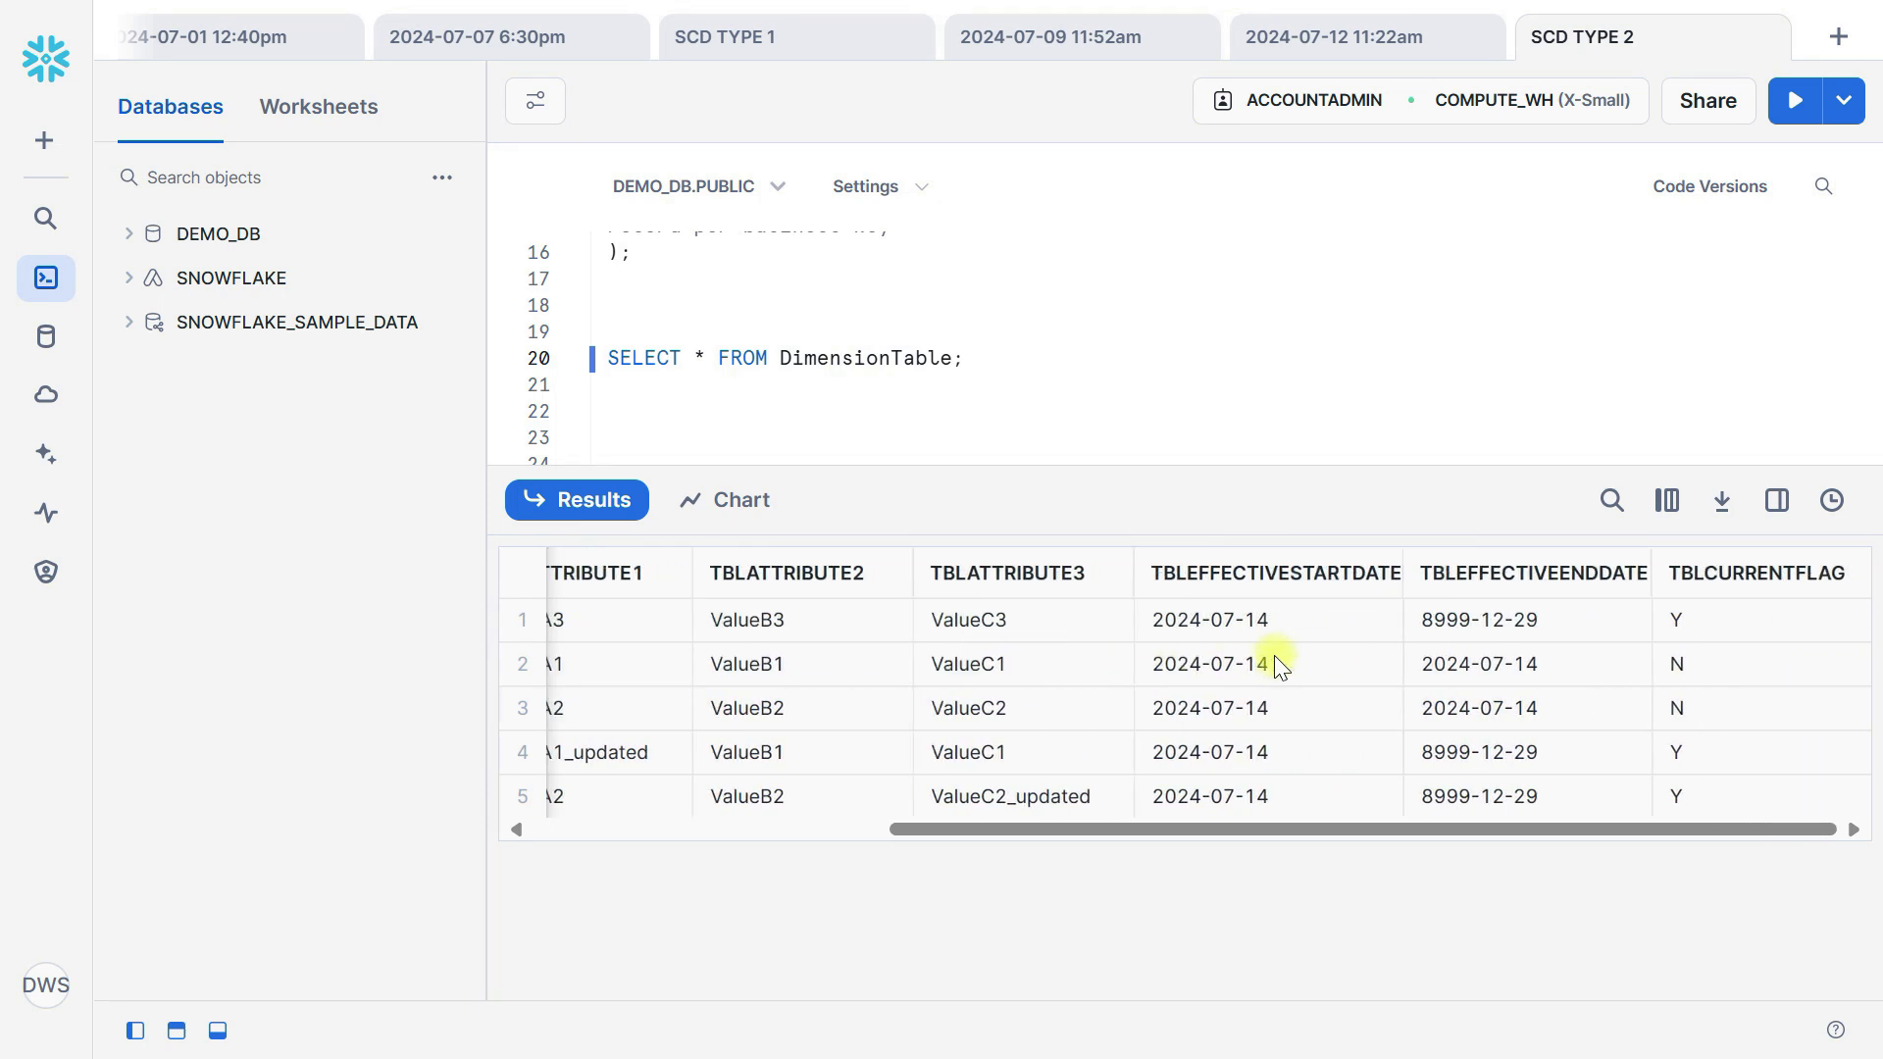
{"action": "left_click_drag", "start_coordinate": [1582, 672], "coordinate": [1585, 718]}
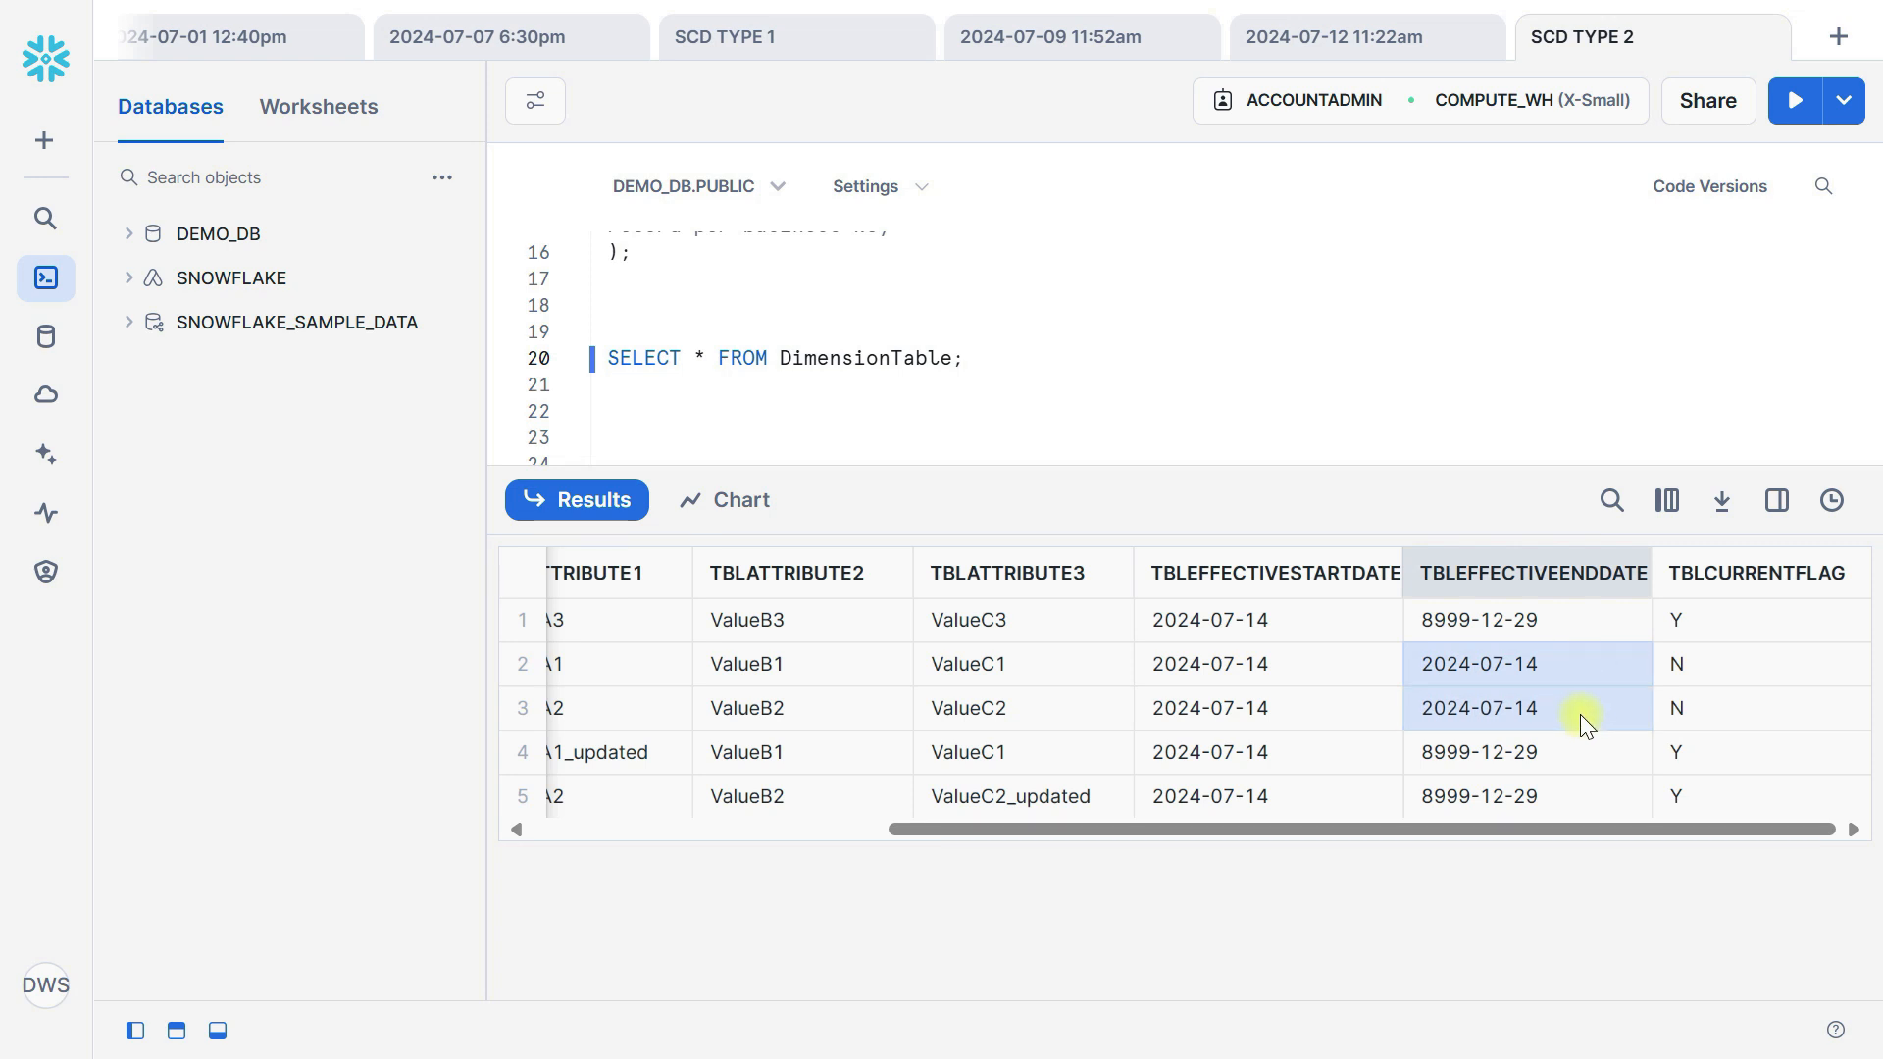
{"action": "scroll", "coordinate": [1580, 714], "scroll_direction": "left", "scroll_amount": 5}
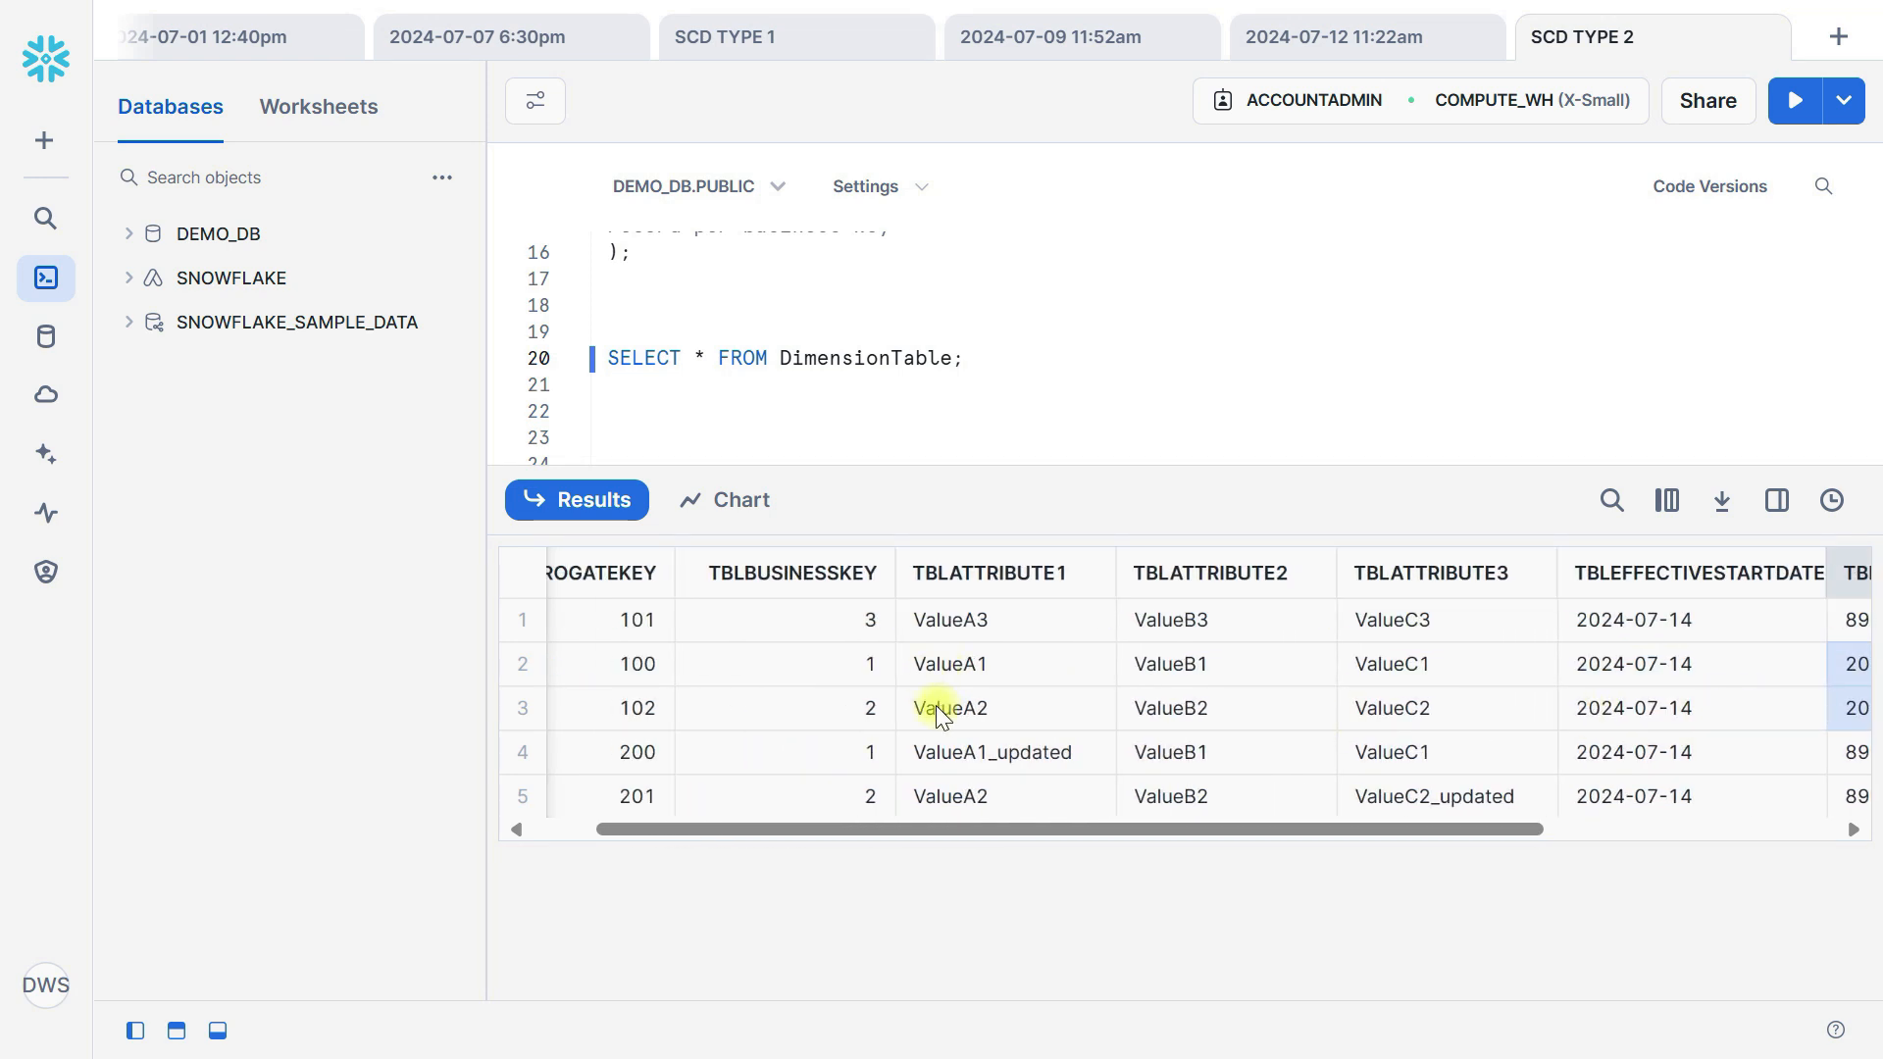
{"action": "scroll", "coordinate": [936, 704], "scroll_direction": "right", "scroll_amount": 2}
{"action": "left_click_drag", "start_coordinate": [730, 759], "coordinate": [754, 810]}
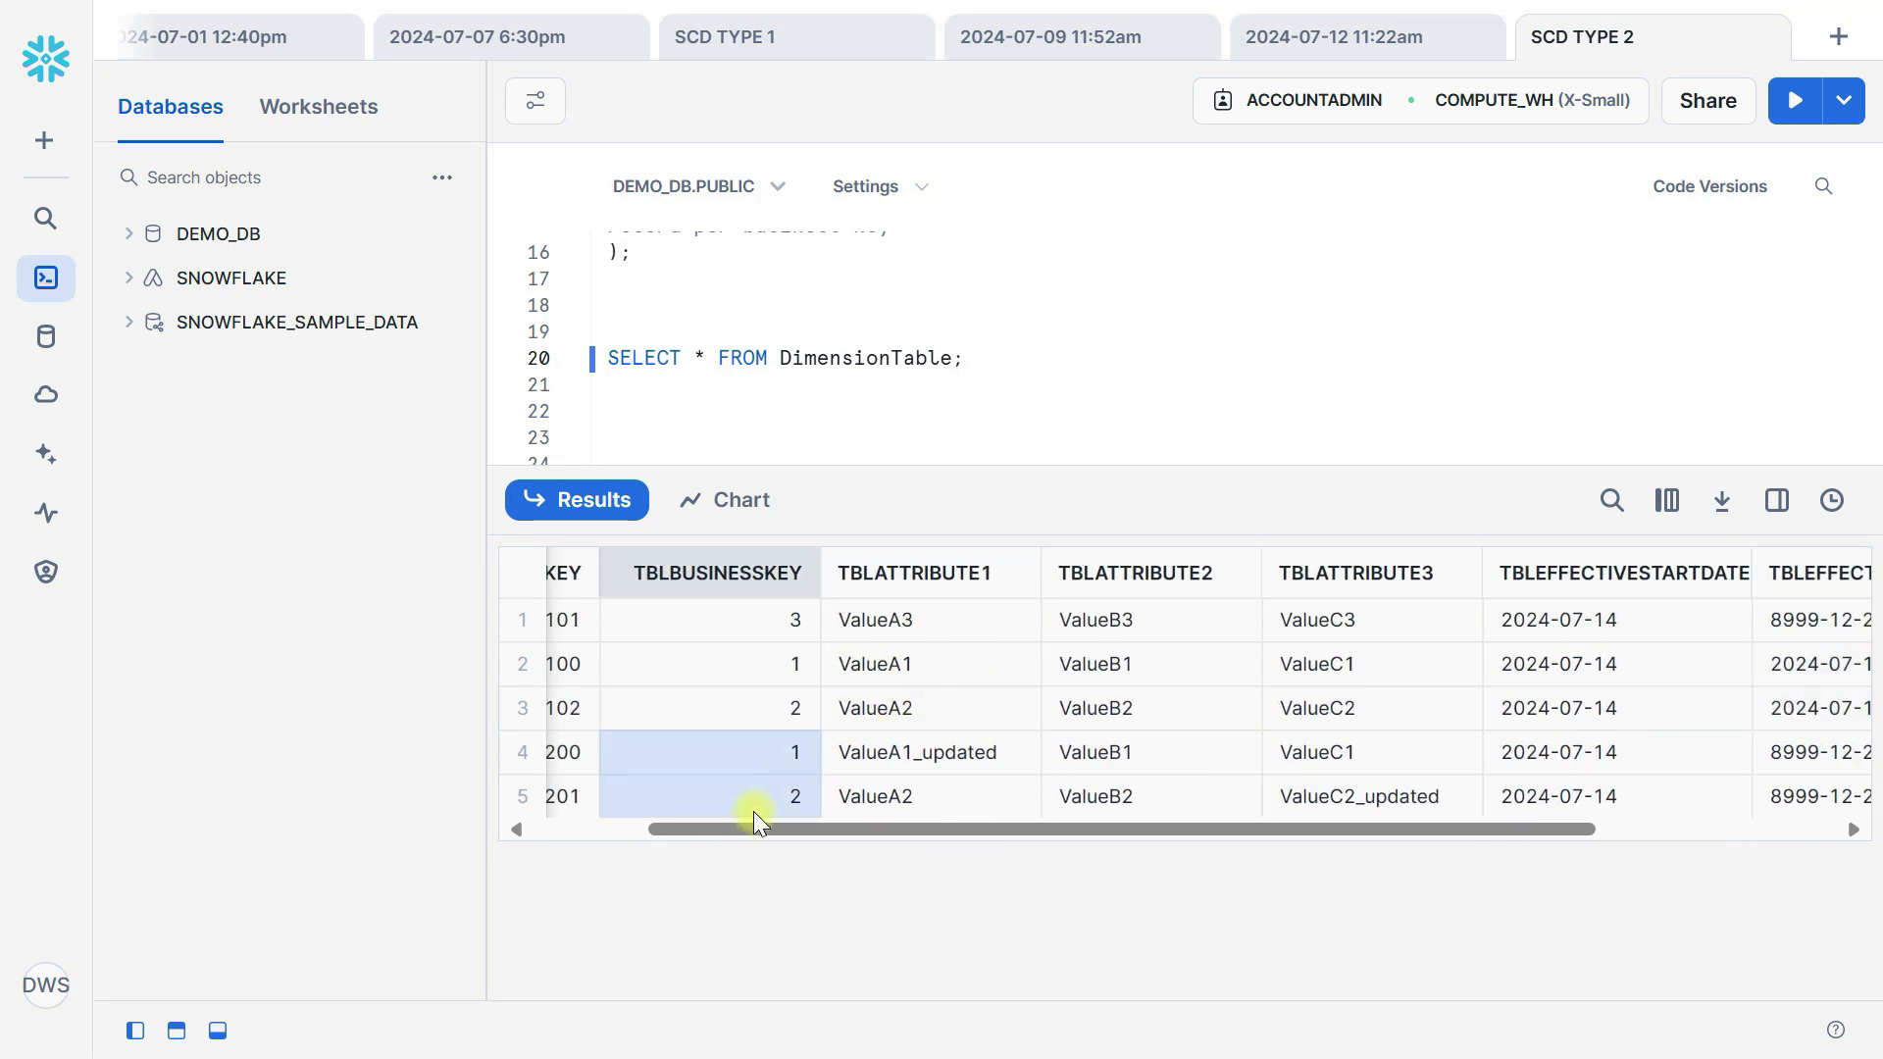
{"action": "left_click", "coordinate": [928, 755]}
{"action": "scroll", "coordinate": [1068, 765], "scroll_direction": "right", "scroll_amount": 6}
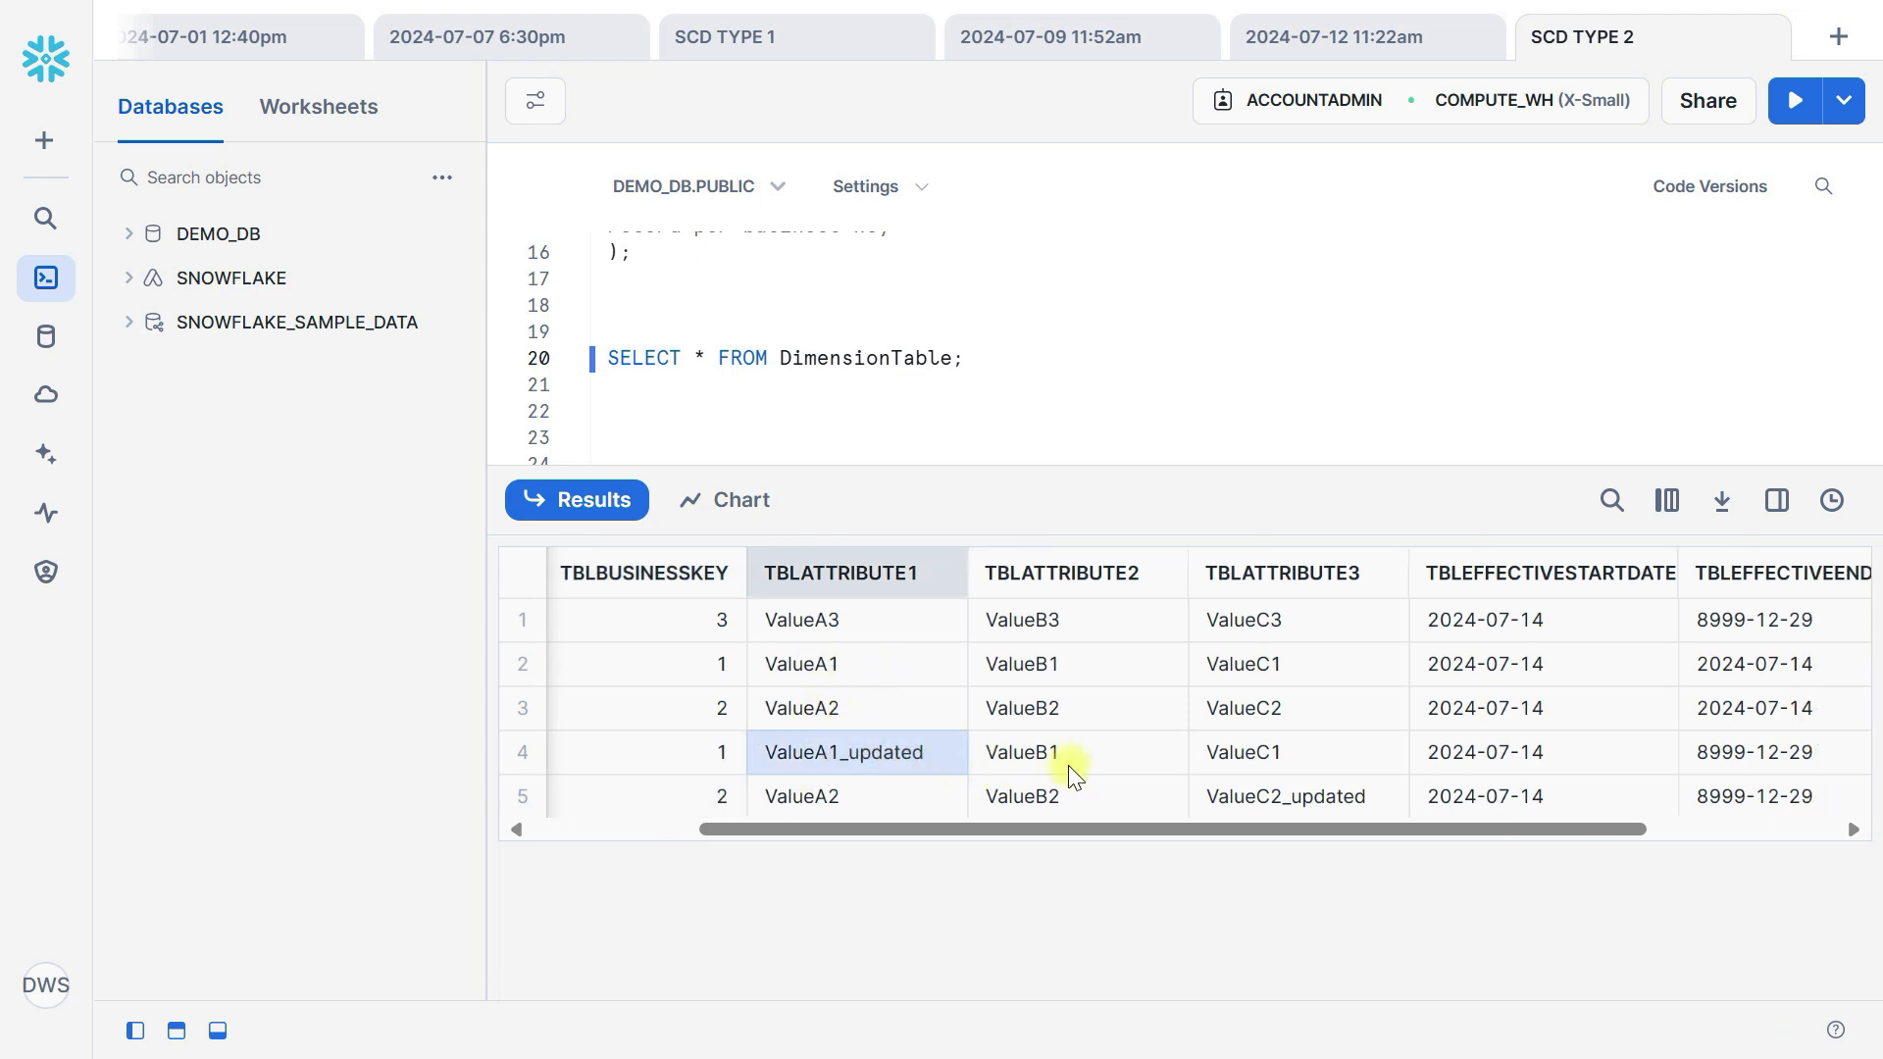
Compare the original and updated versions of business key 2 by TBLATTRIBUTE3, effective end date and current flag, then enlarge the query editor area.
{"action": "left_click", "coordinate": [1090, 674]}
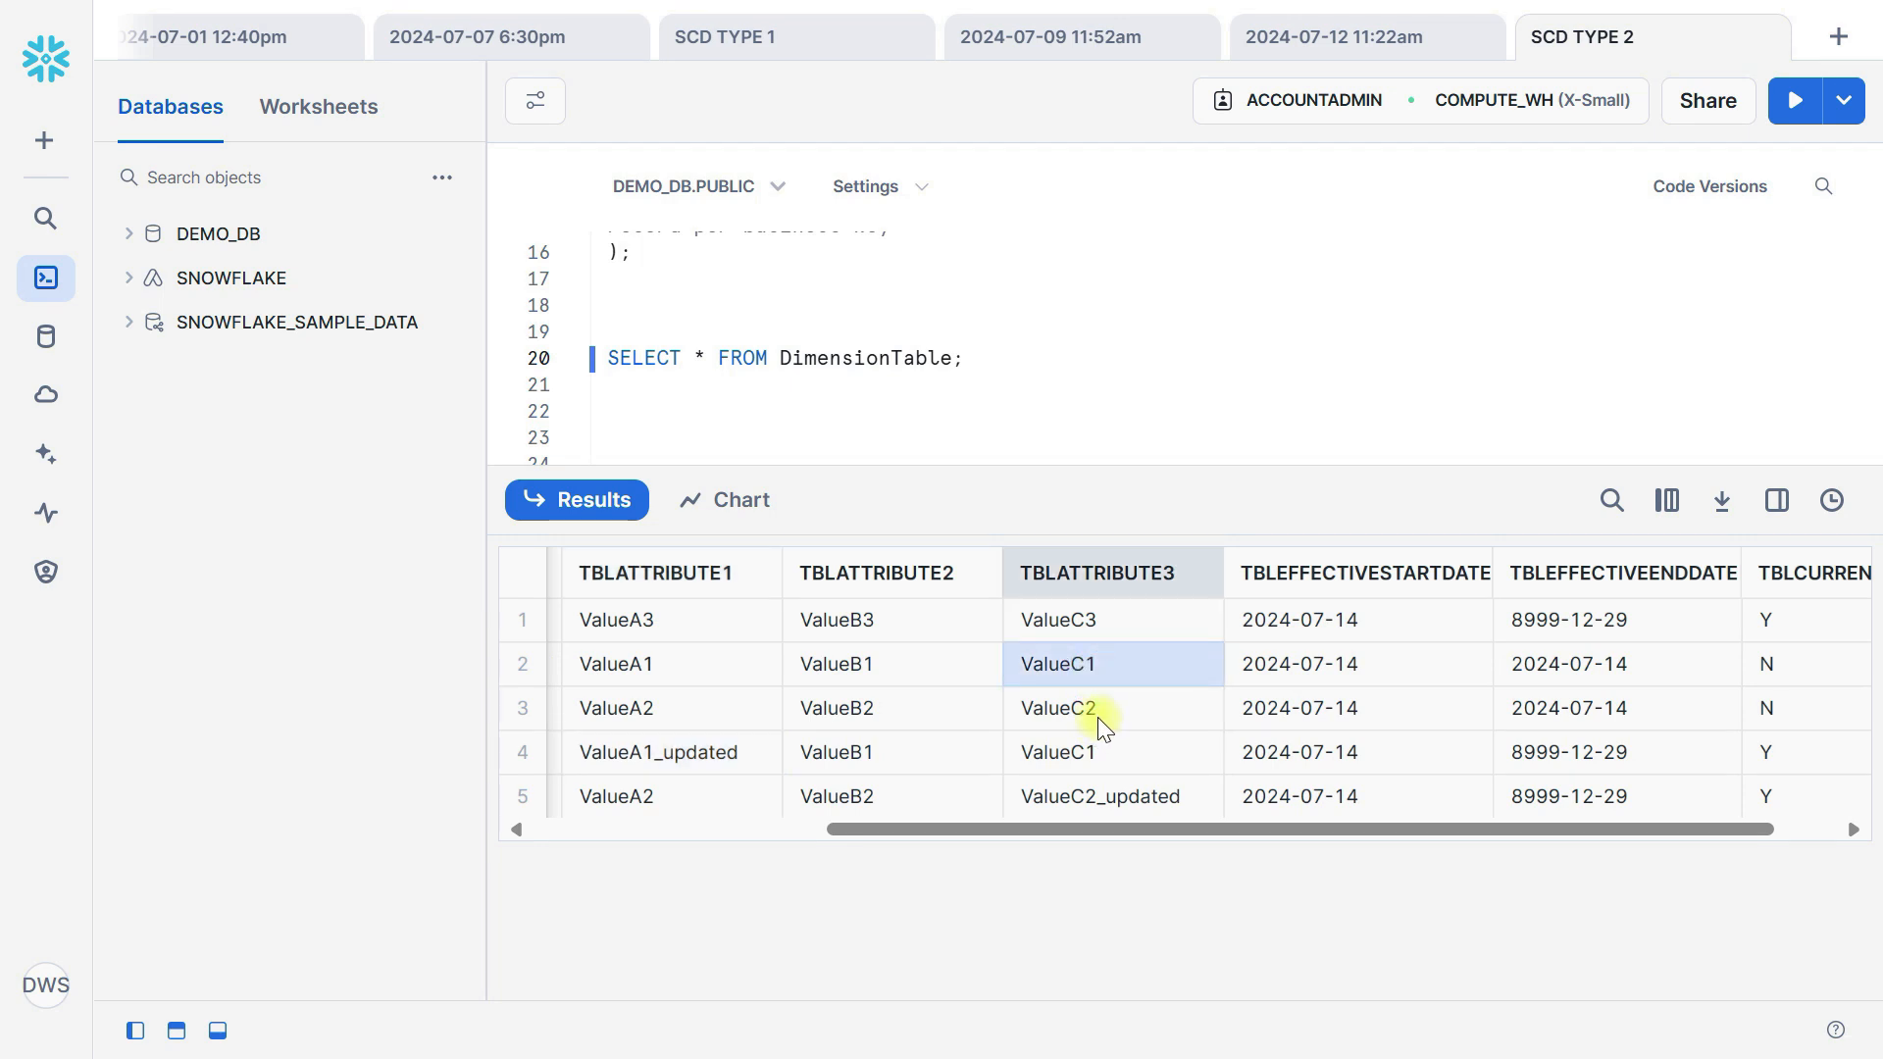
{"action": "scroll", "coordinate": [1097, 716], "scroll_direction": "left", "scroll_amount": 7}
{"action": "scroll", "coordinate": [1097, 716], "scroll_direction": "right", "scroll_amount": 2}
{"action": "scroll", "coordinate": [1098, 716], "scroll_direction": "left", "scroll_amount": 5}
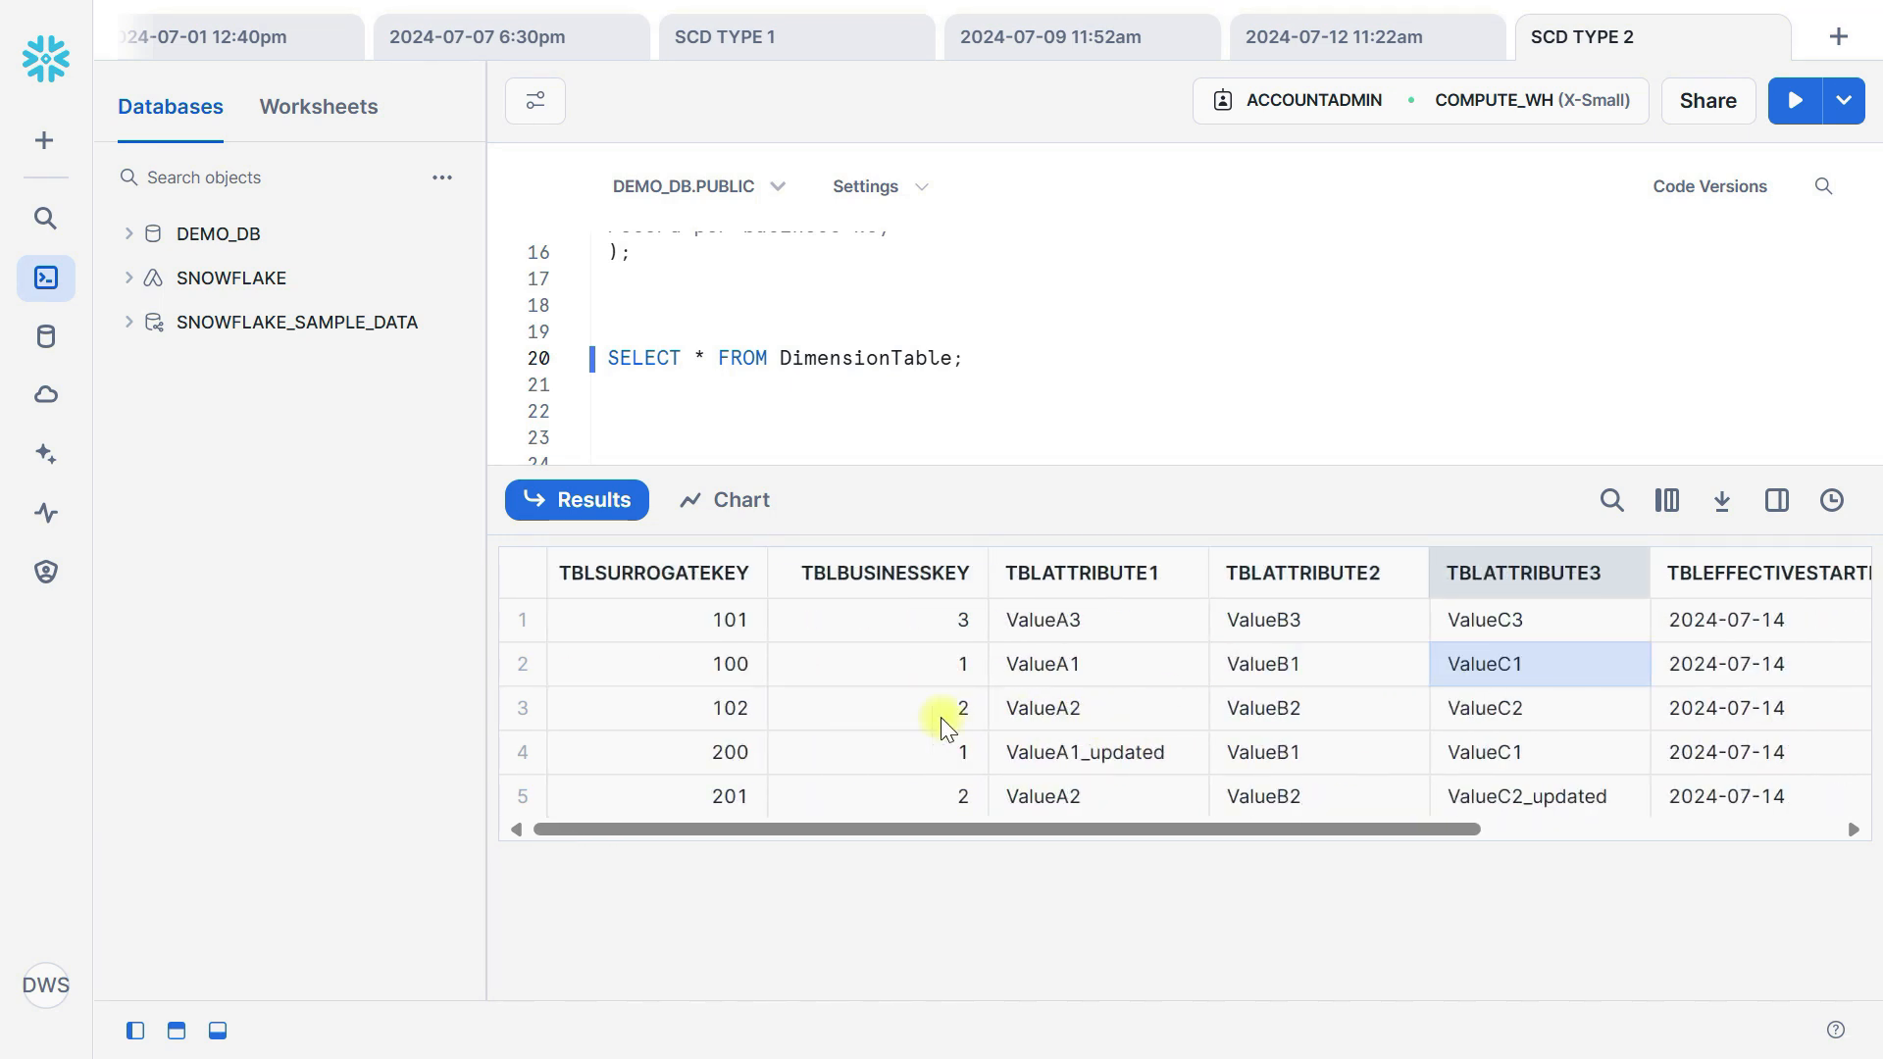
{"action": "scroll", "coordinate": [1581, 750], "scroll_direction": "right", "scroll_amount": 7}
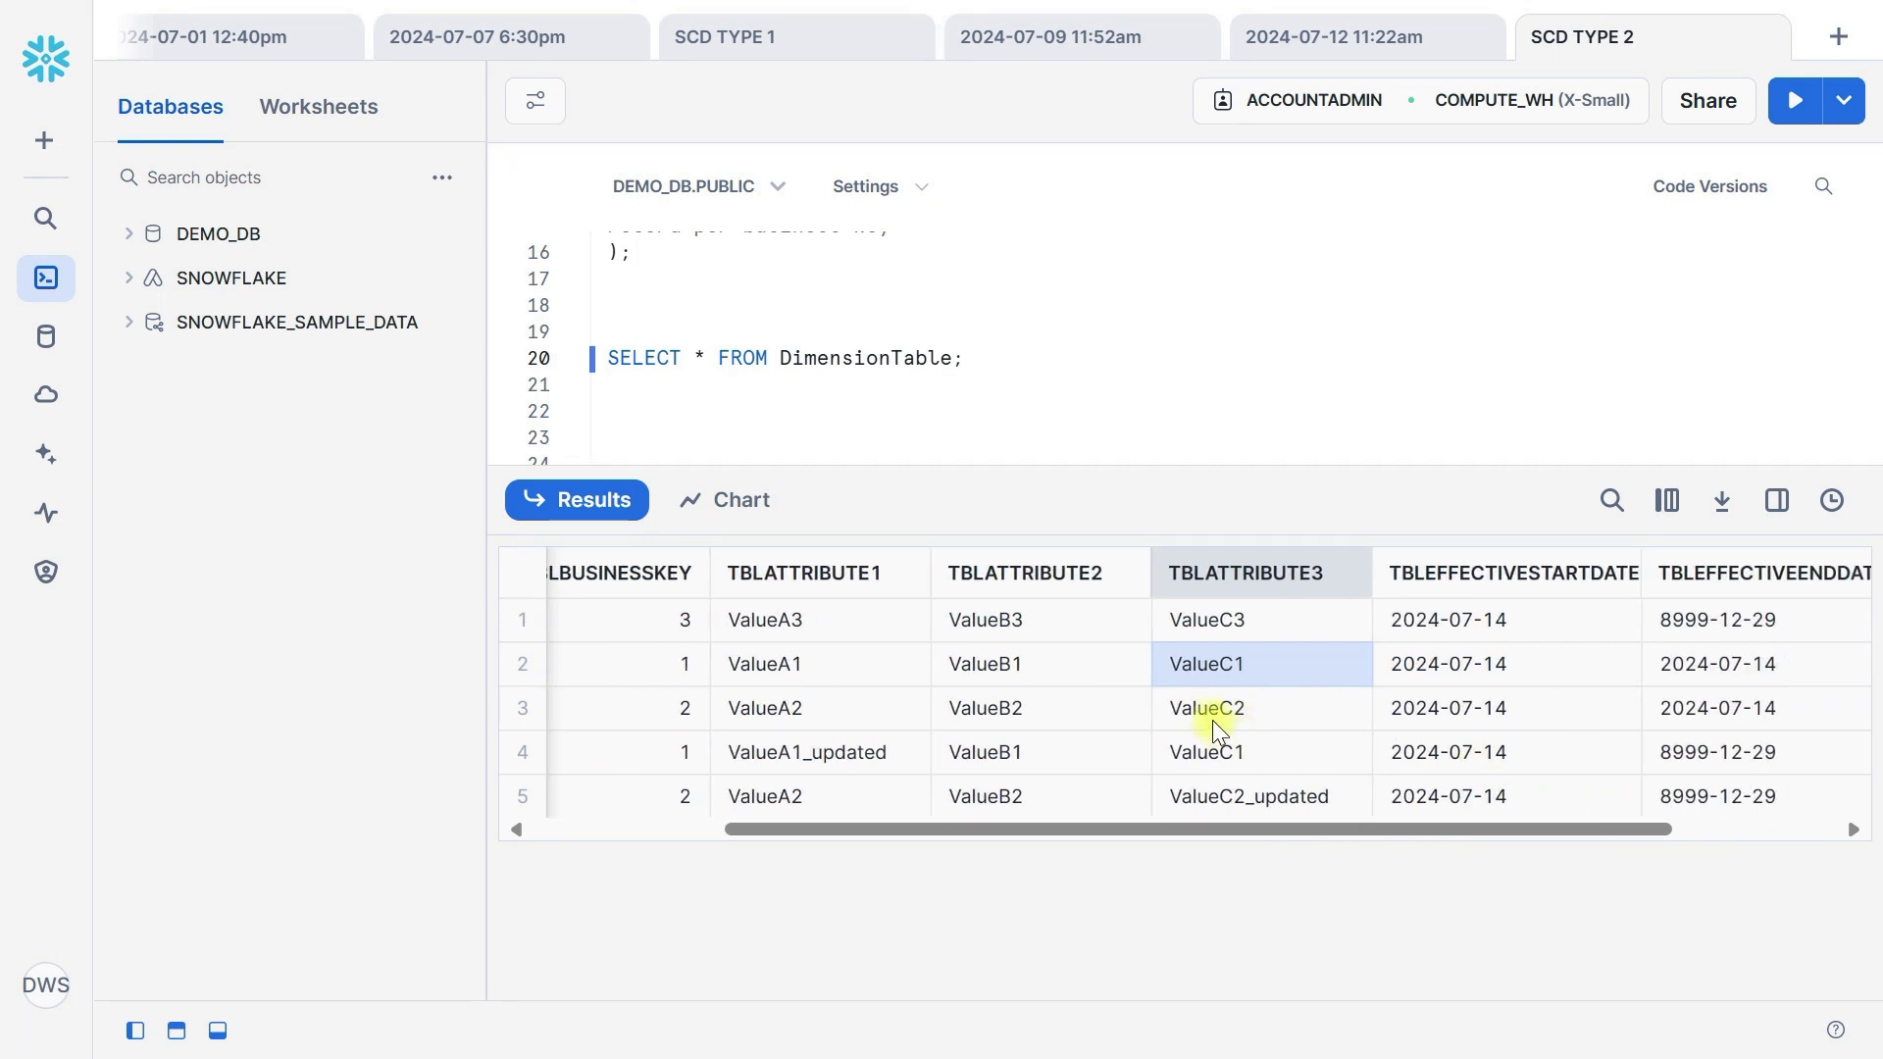
{"action": "left_click", "coordinate": [1251, 708]}
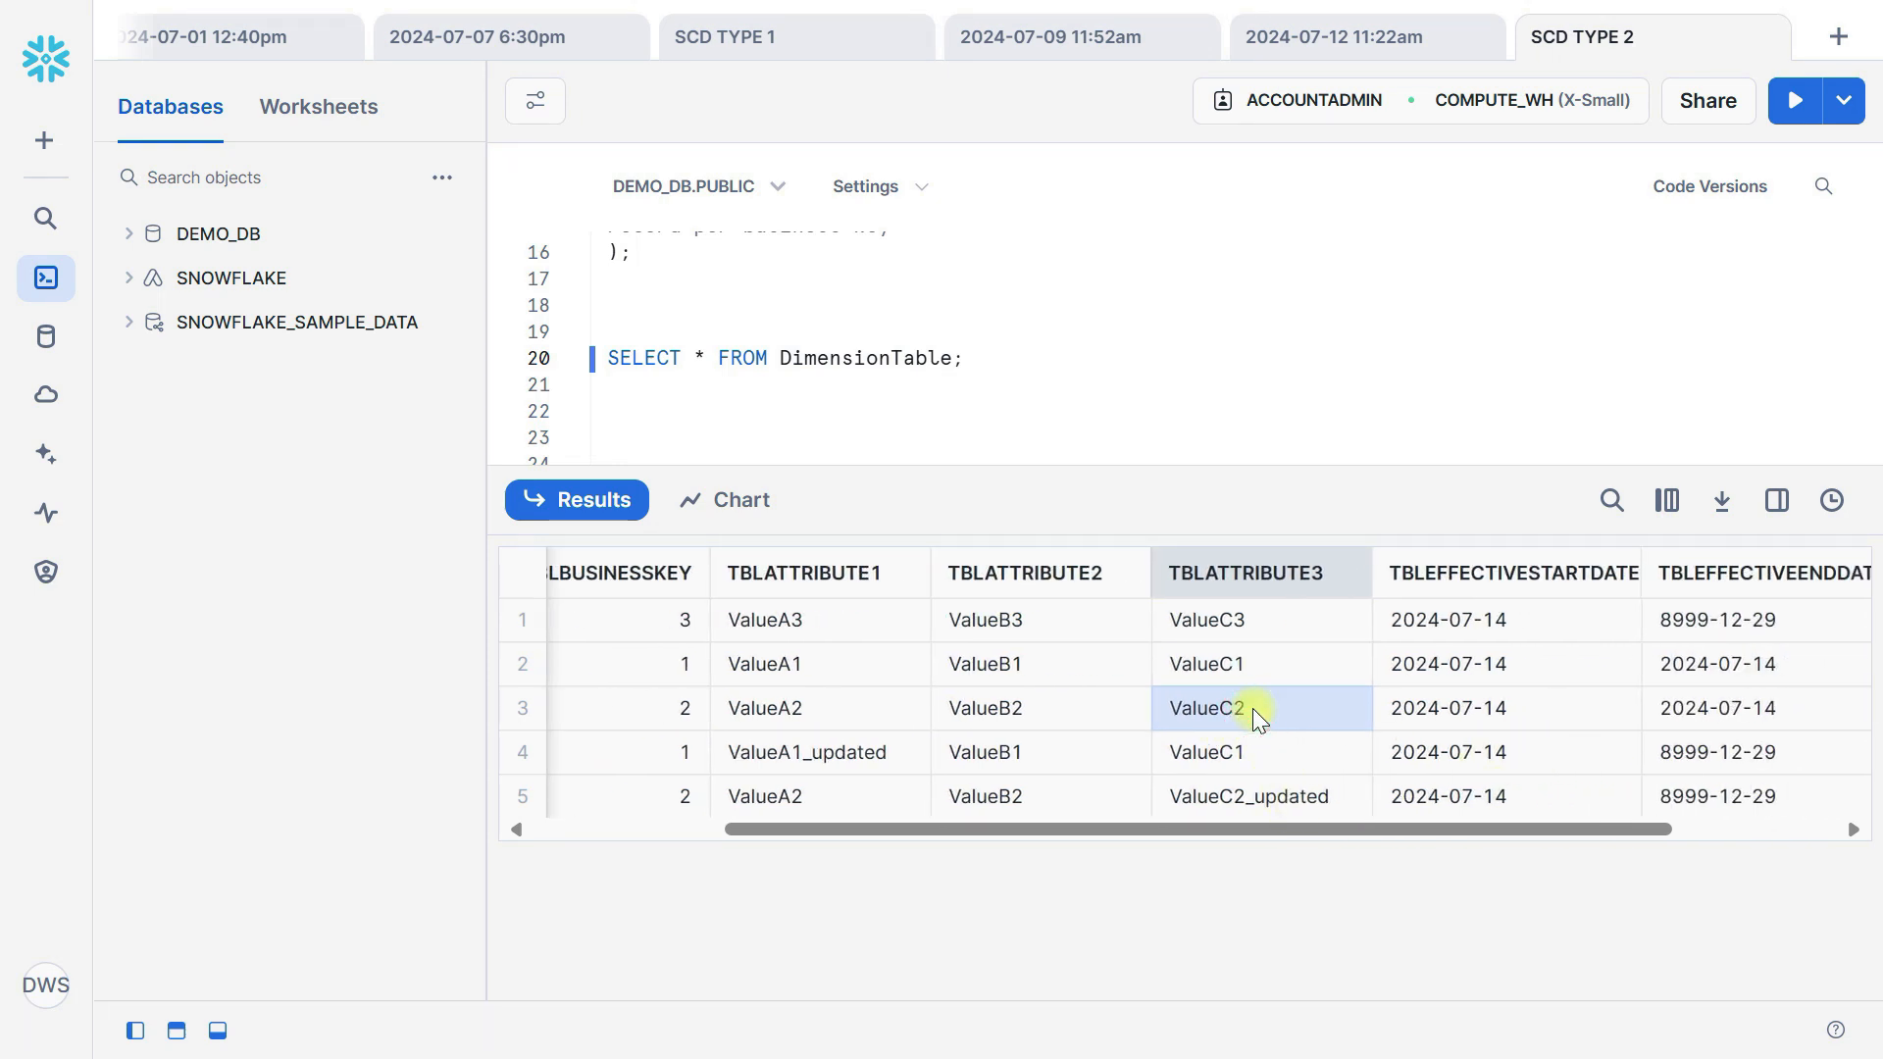
{"action": "scroll", "coordinate": [1251, 709], "scroll_direction": "right", "scroll_amount": 6}
{"action": "left_click", "coordinate": [1696, 706]}
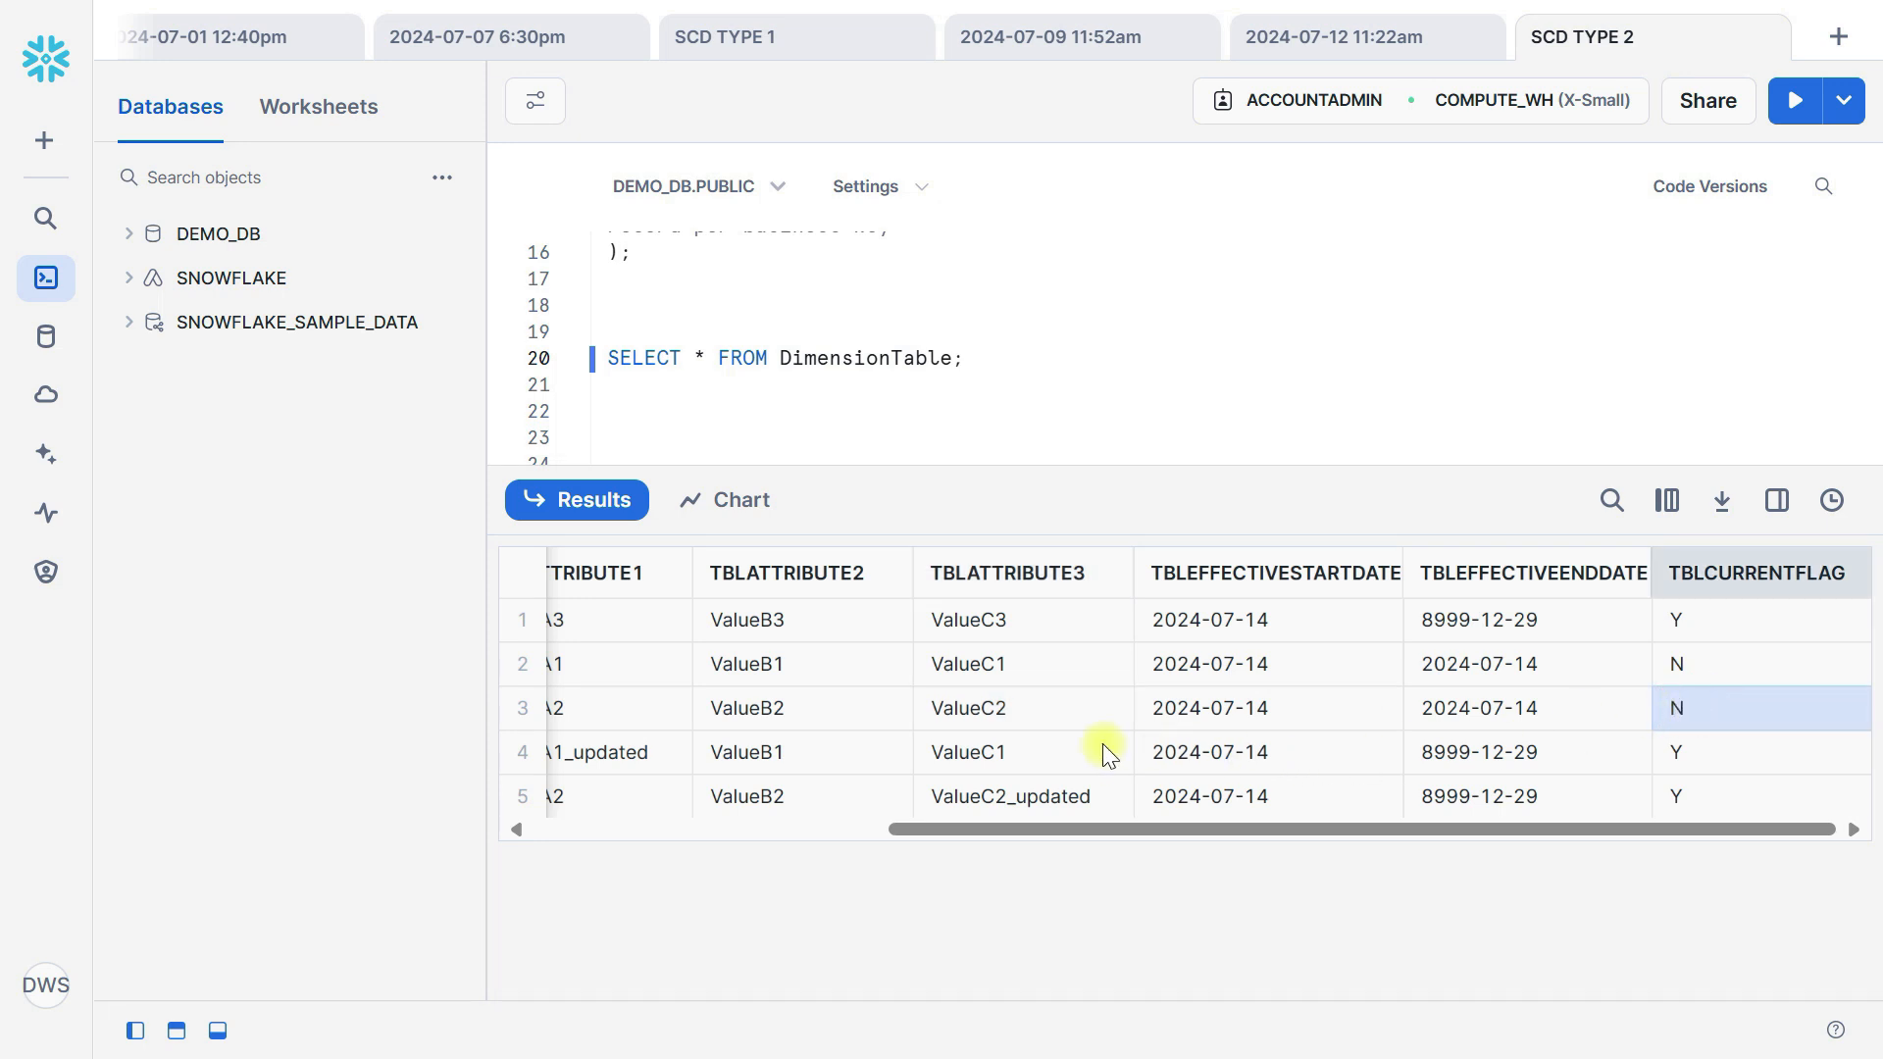
{"action": "scroll", "coordinate": [1027, 753], "scroll_direction": "left", "scroll_amount": 8}
{"action": "scroll", "coordinate": [1028, 753], "scroll_direction": "right", "scroll_amount": 8}
{"action": "left_click", "coordinate": [1511, 719]}
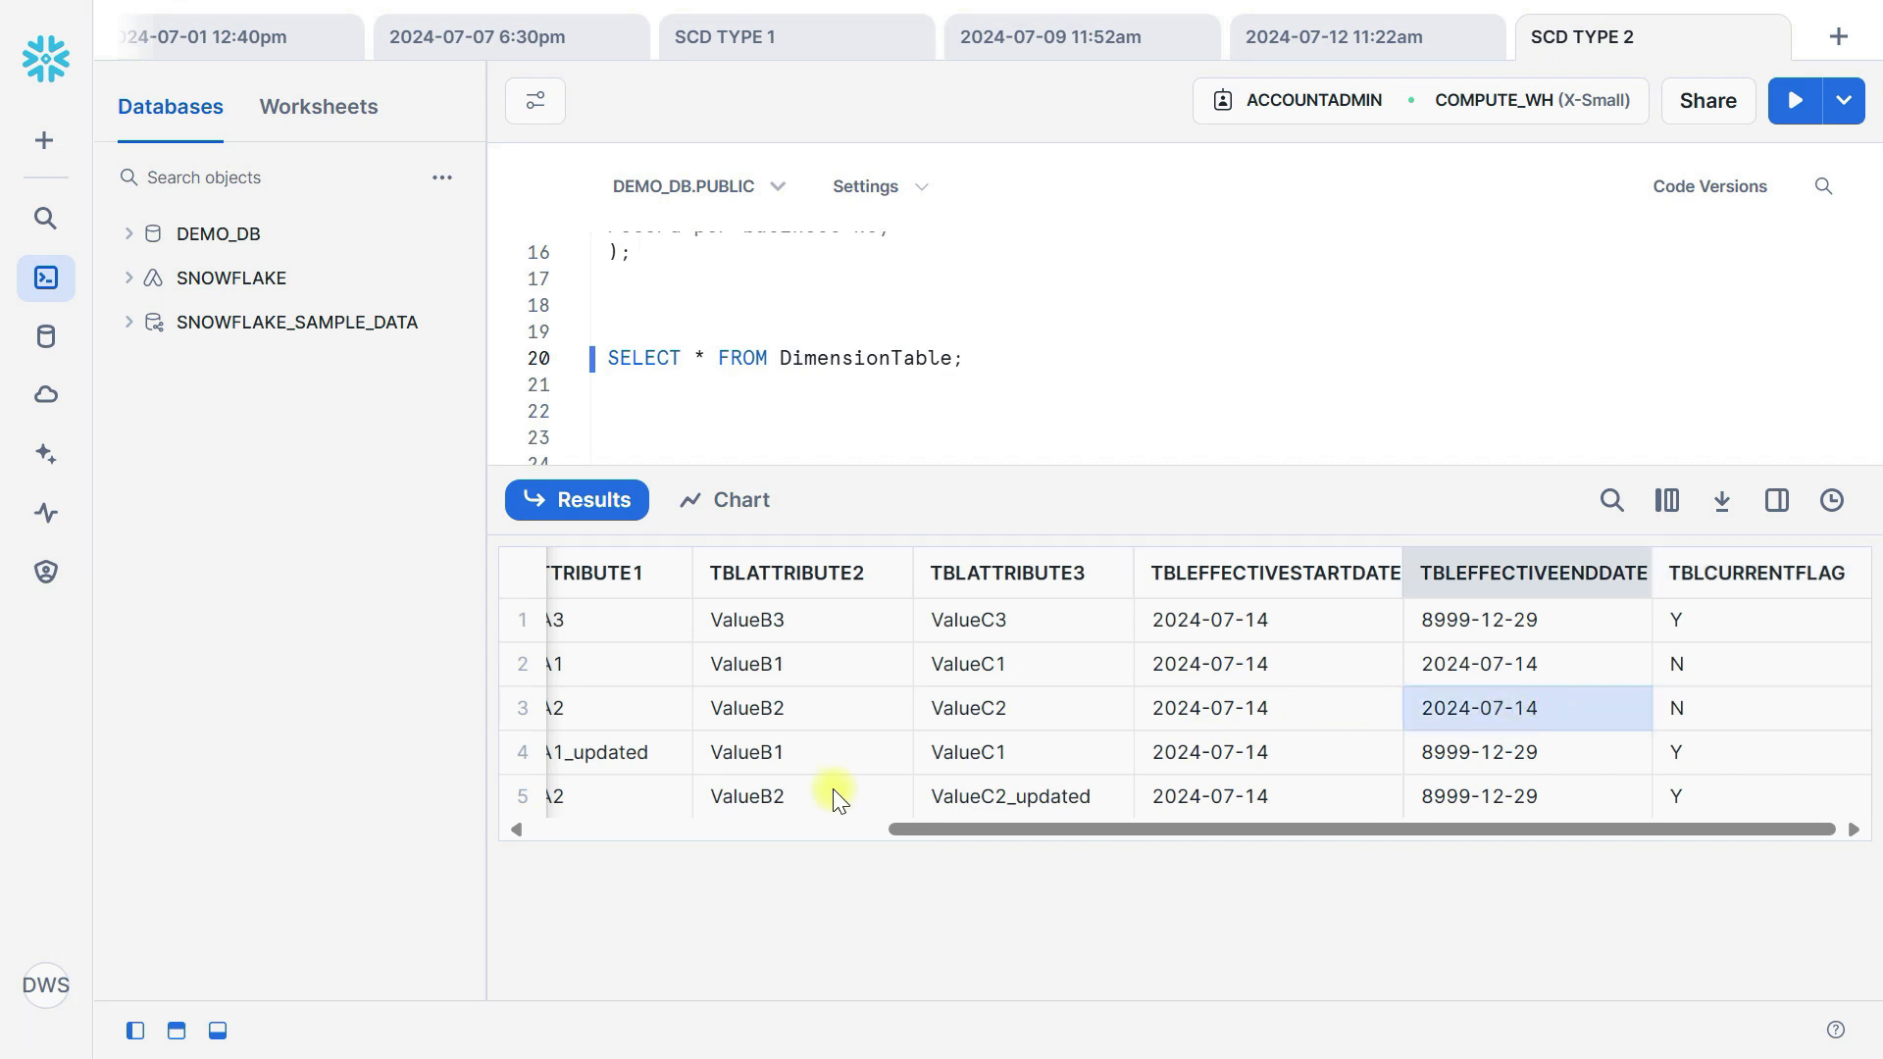
{"action": "scroll", "coordinate": [822, 787], "scroll_direction": "left", "scroll_amount": 3}
{"action": "left_click", "coordinate": [1202, 800]}
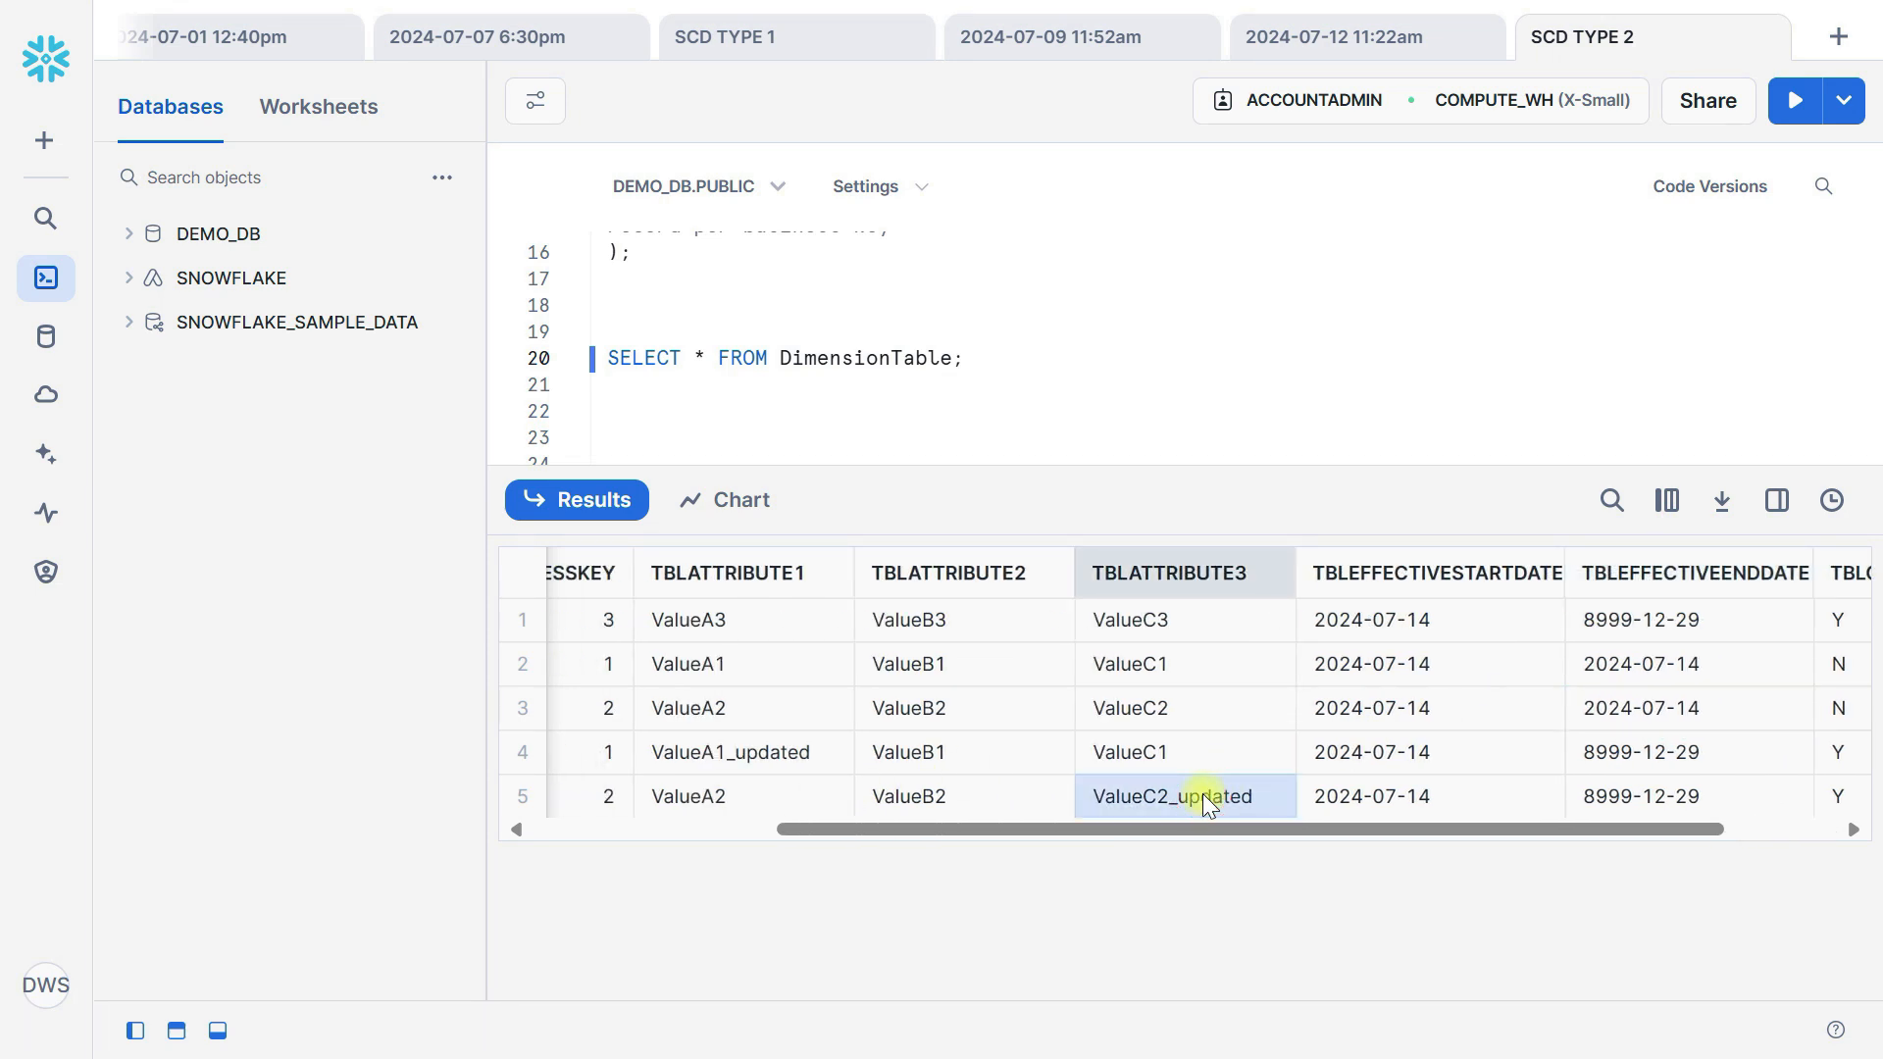
{"action": "left_click_drag", "start_coordinate": [1091, 492], "coordinate": [1256, 862]}
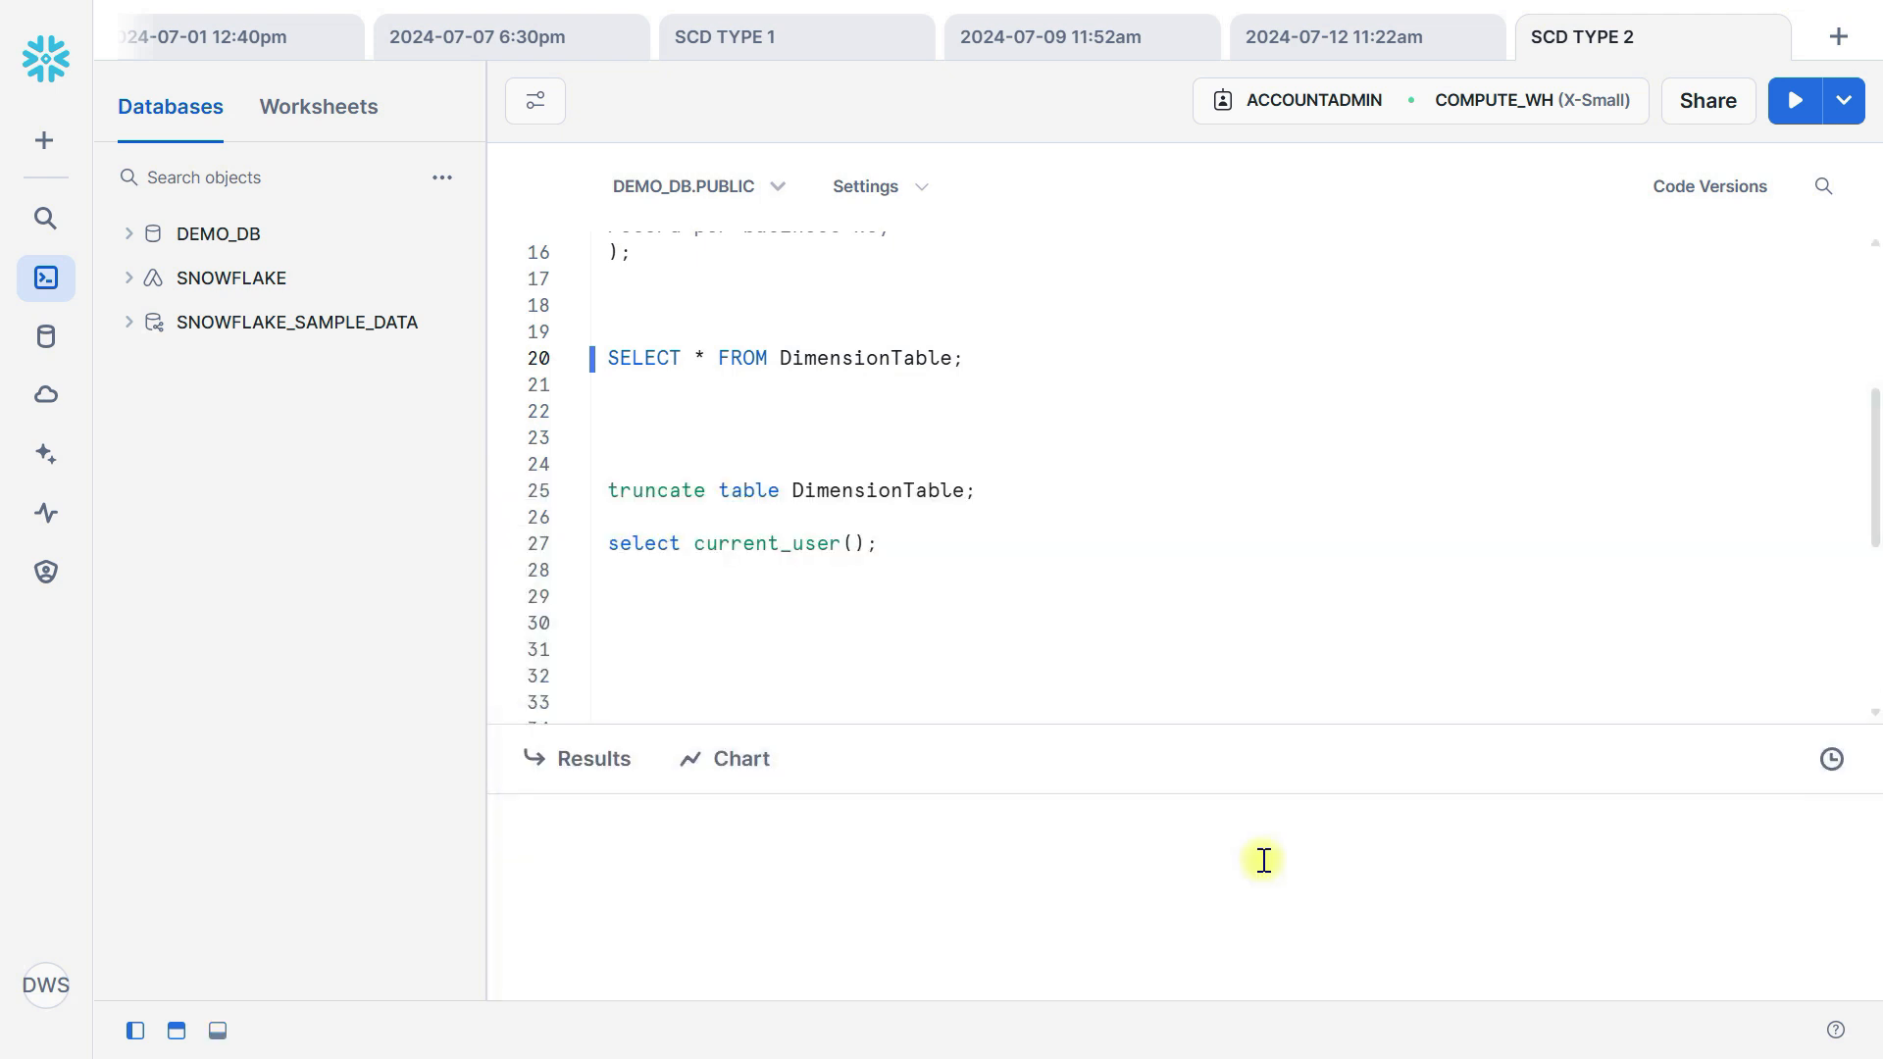
Switch to Azure Data Factory, open the df_scdtype2 data flow and review its complete set of branches.
{"action": "key", "text": "alt+Tab"}
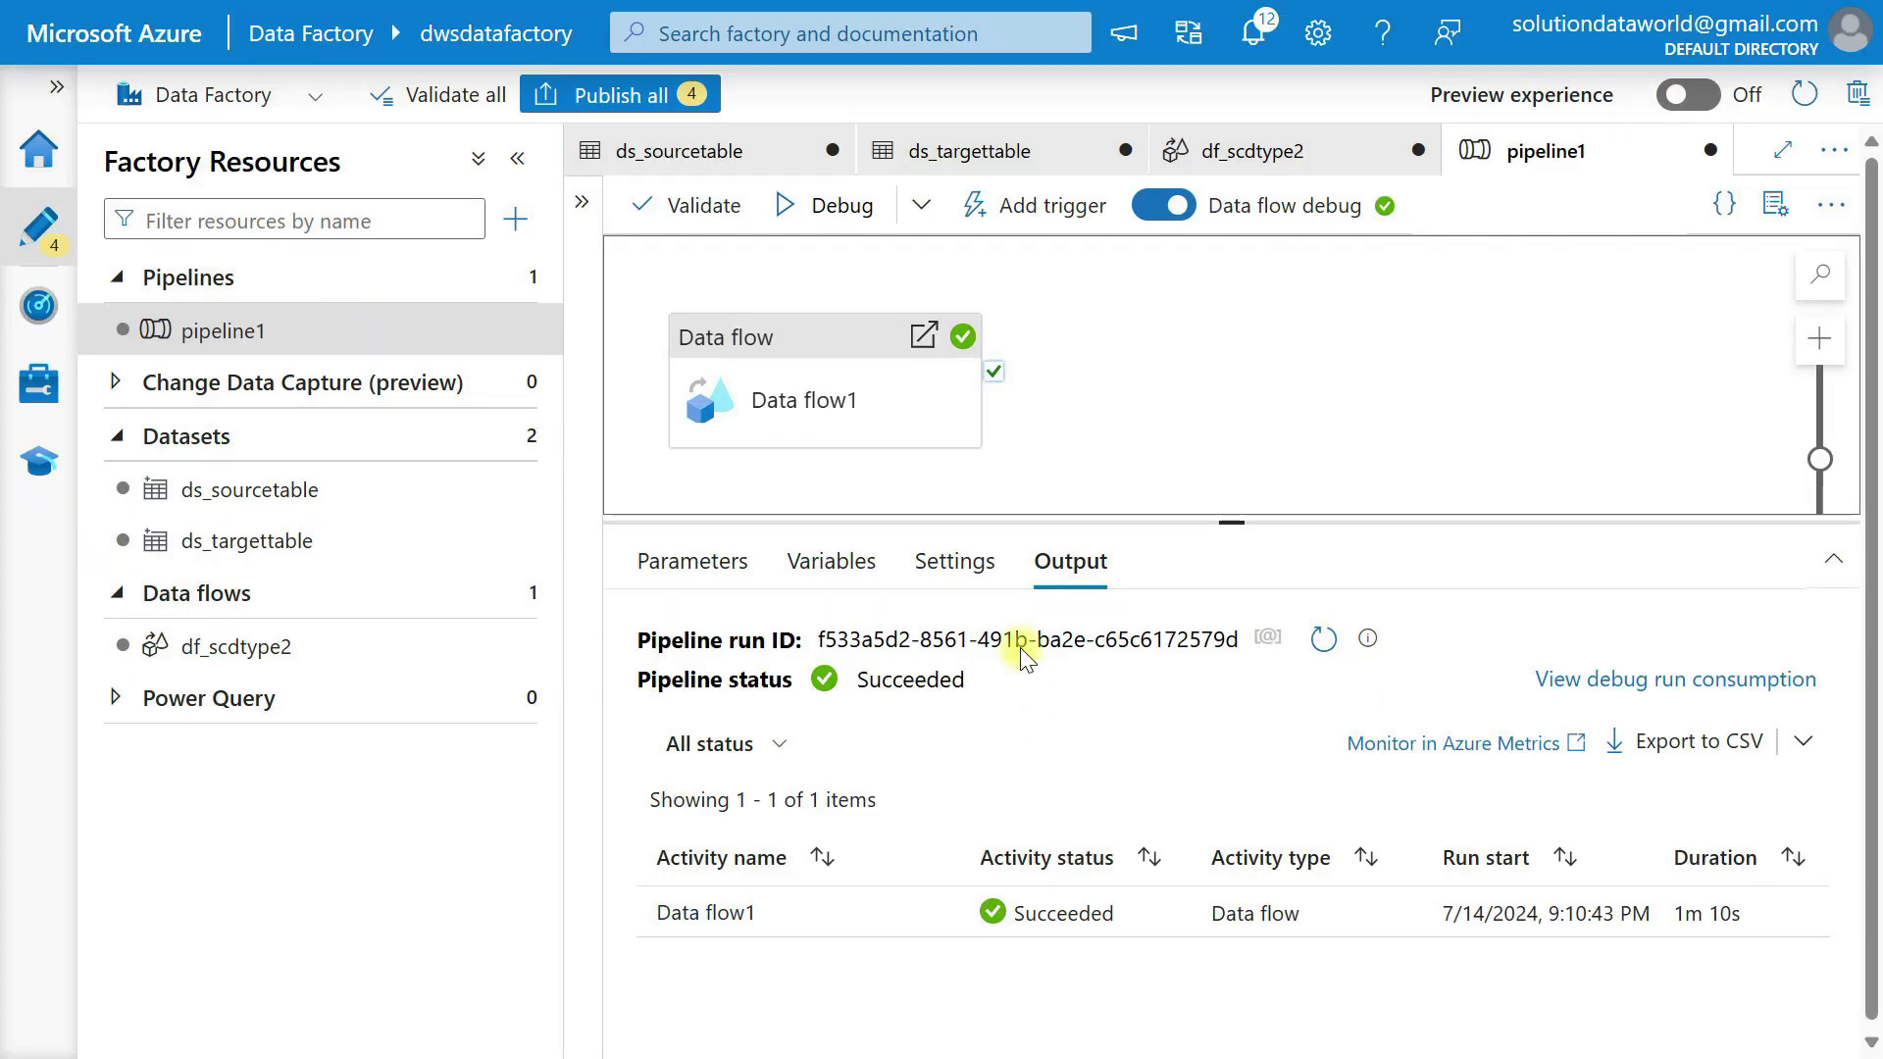
{"action": "left_click", "coordinate": [299, 647]}
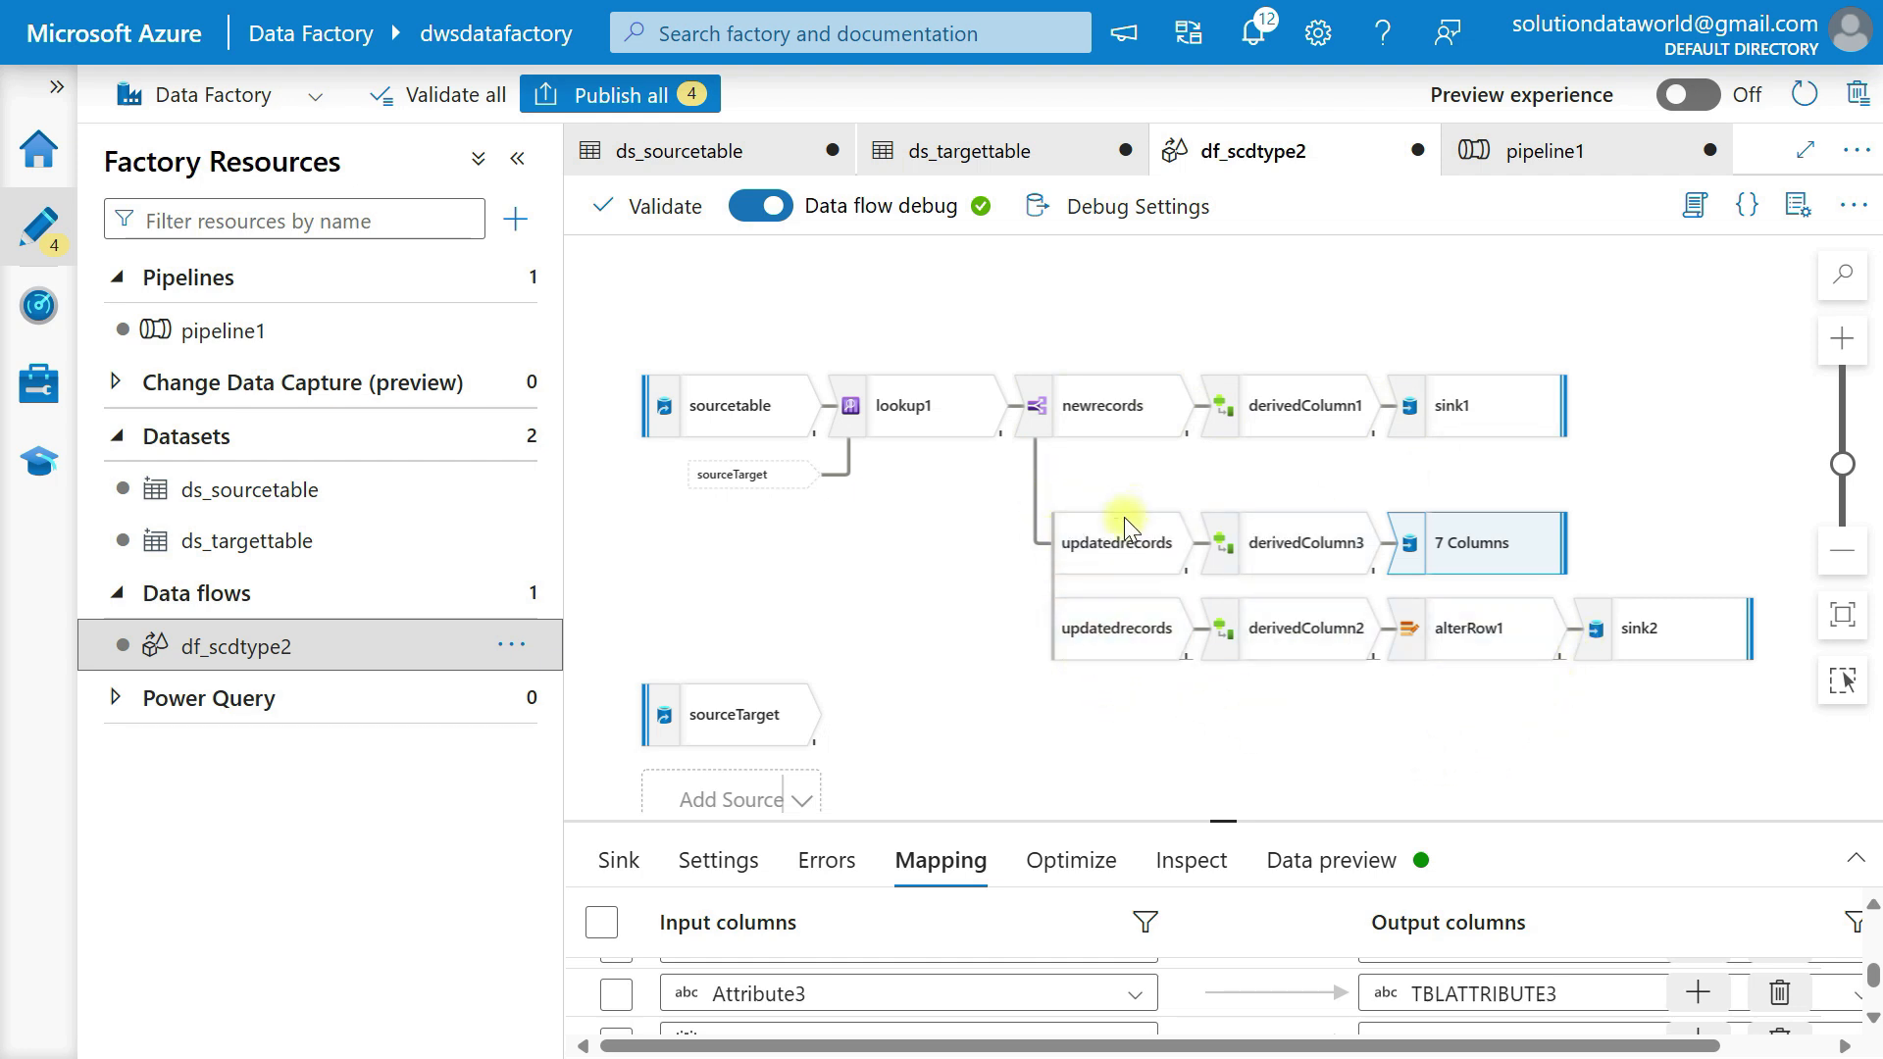
{"action": "scroll", "coordinate": [1122, 645], "scroll_direction": "right", "scroll_amount": 1}
{"action": "scroll", "coordinate": [1121, 645], "scroll_direction": "right", "scroll_amount": 1}
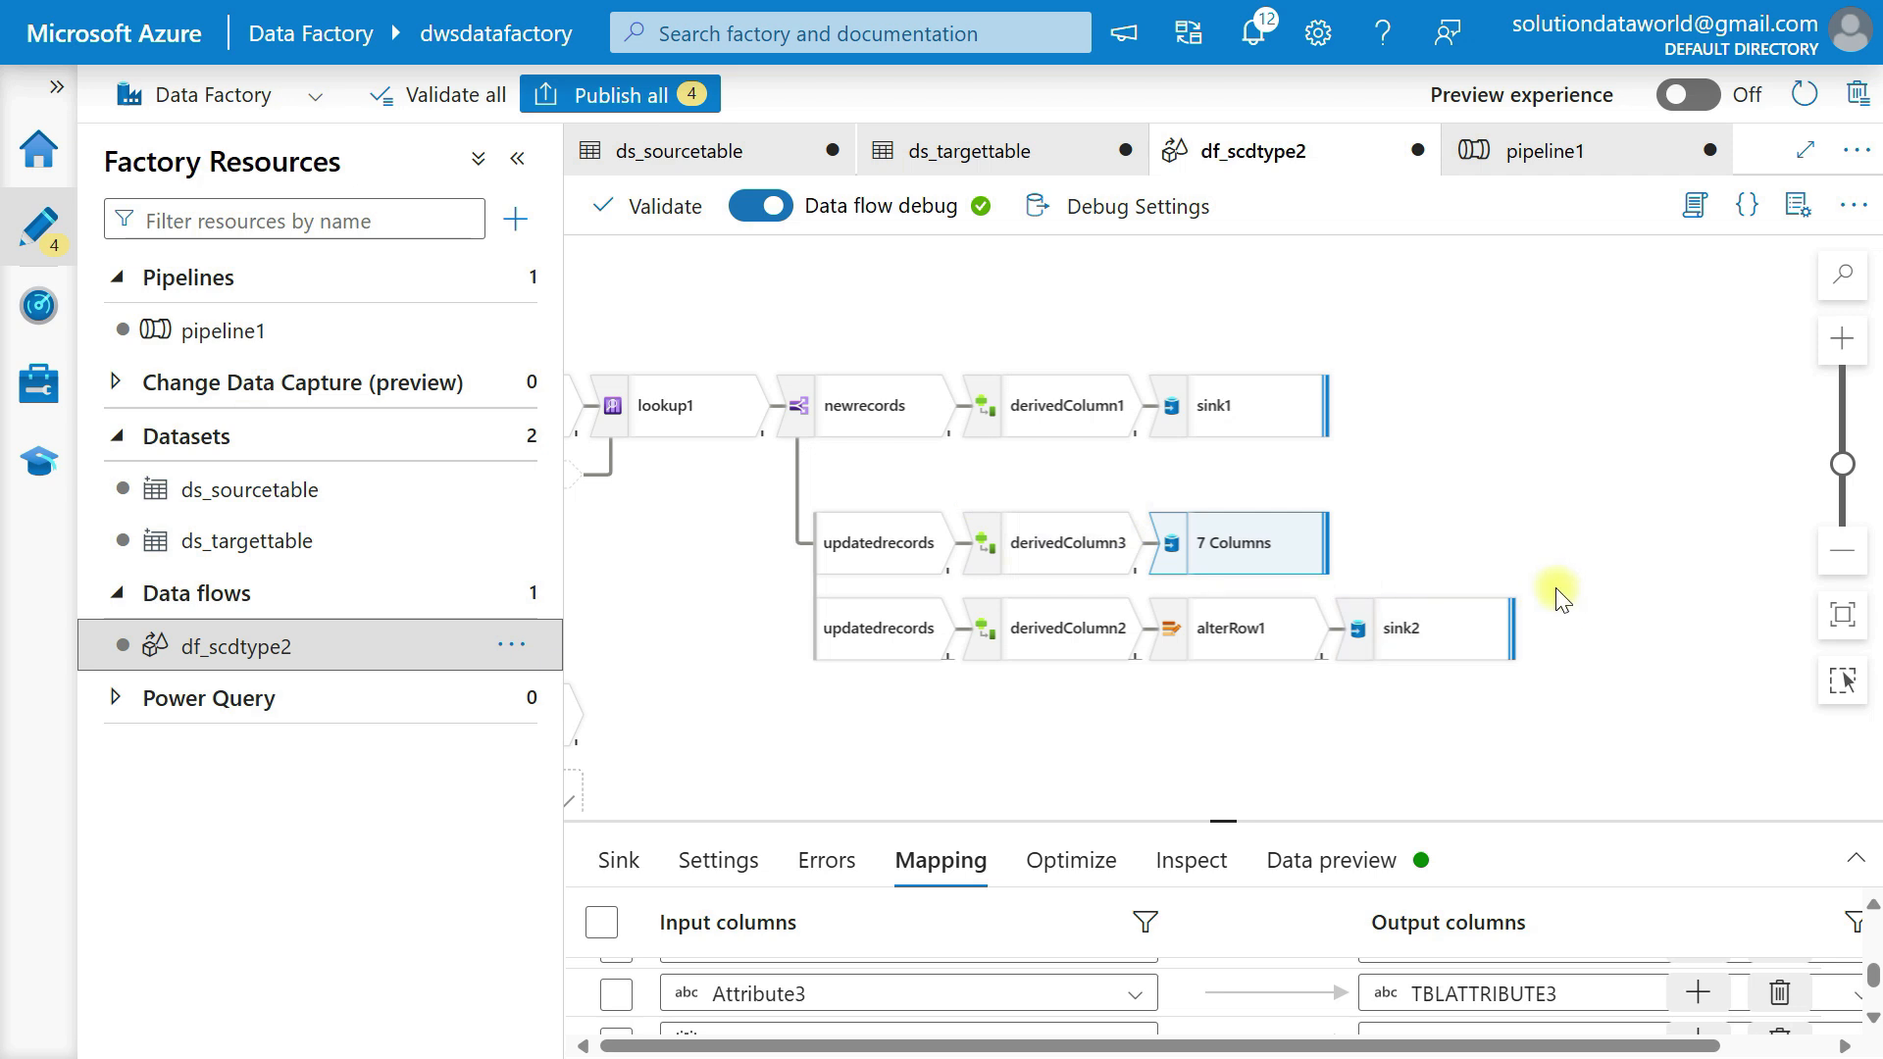
{"action": "scroll", "coordinate": [1562, 599], "scroll_direction": "down", "scroll_amount": 3}
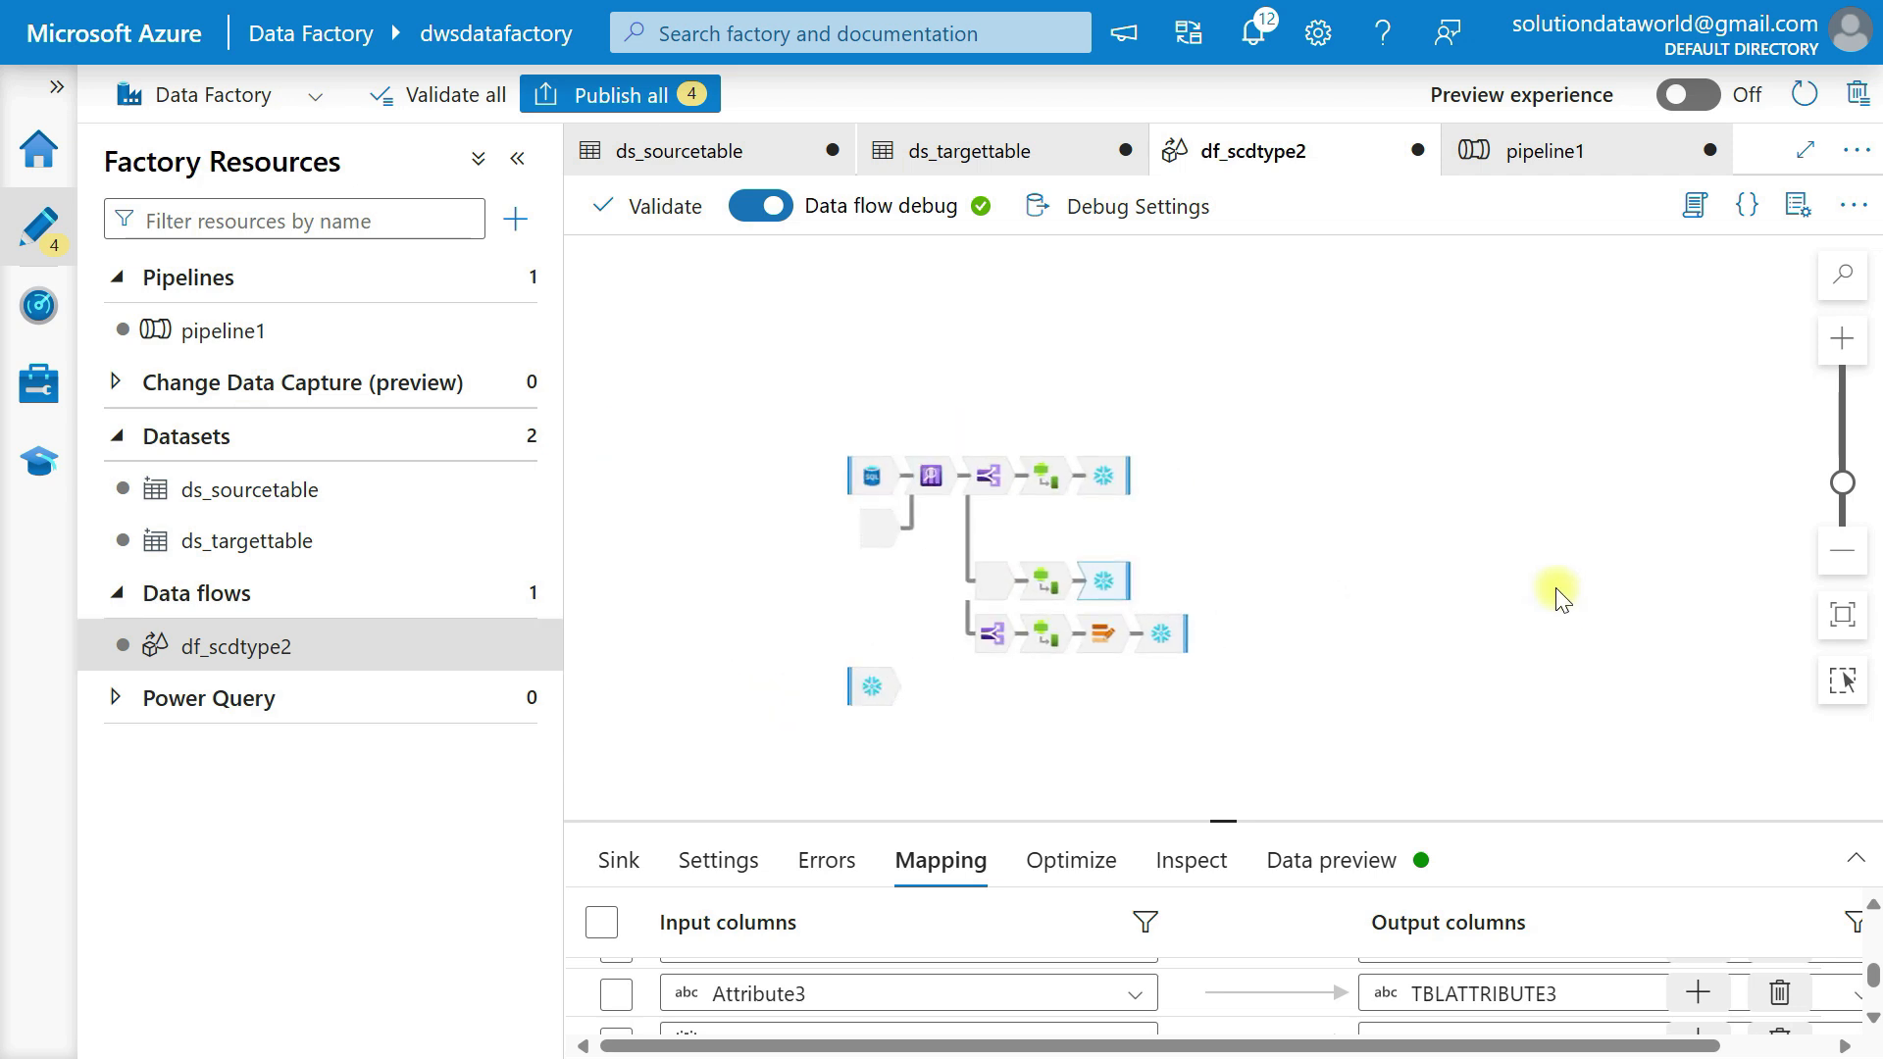